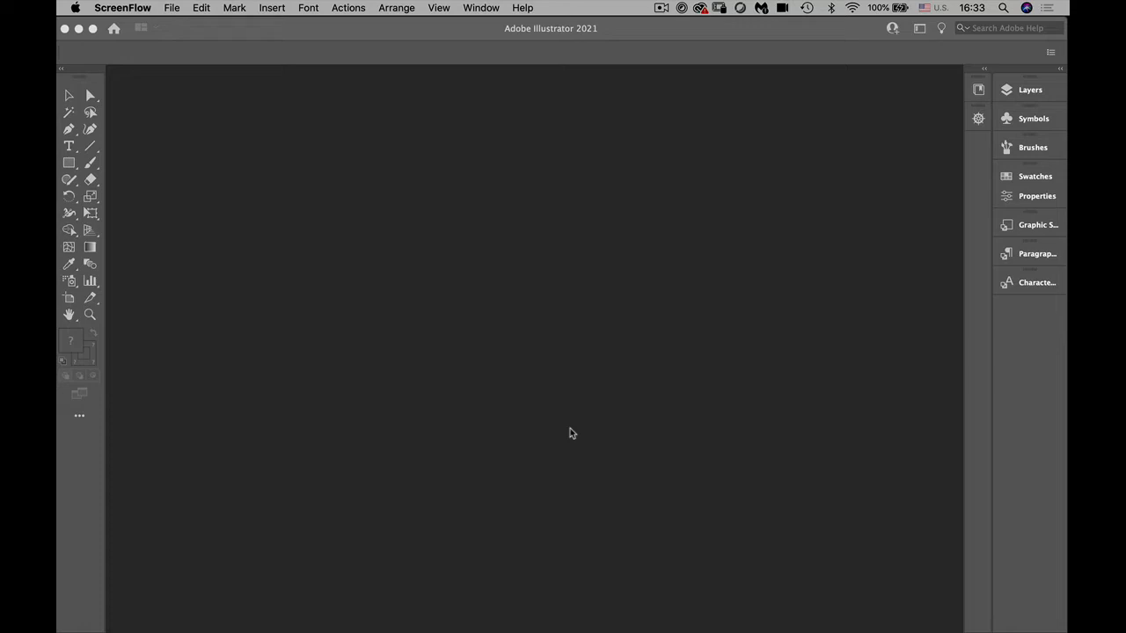
In Illustrator's file-opening dialog, browse to the Weekly Assets_AI folder, add Week 3 to the favorites and open it
{"action": "left_click", "coordinate": [570, 432]}
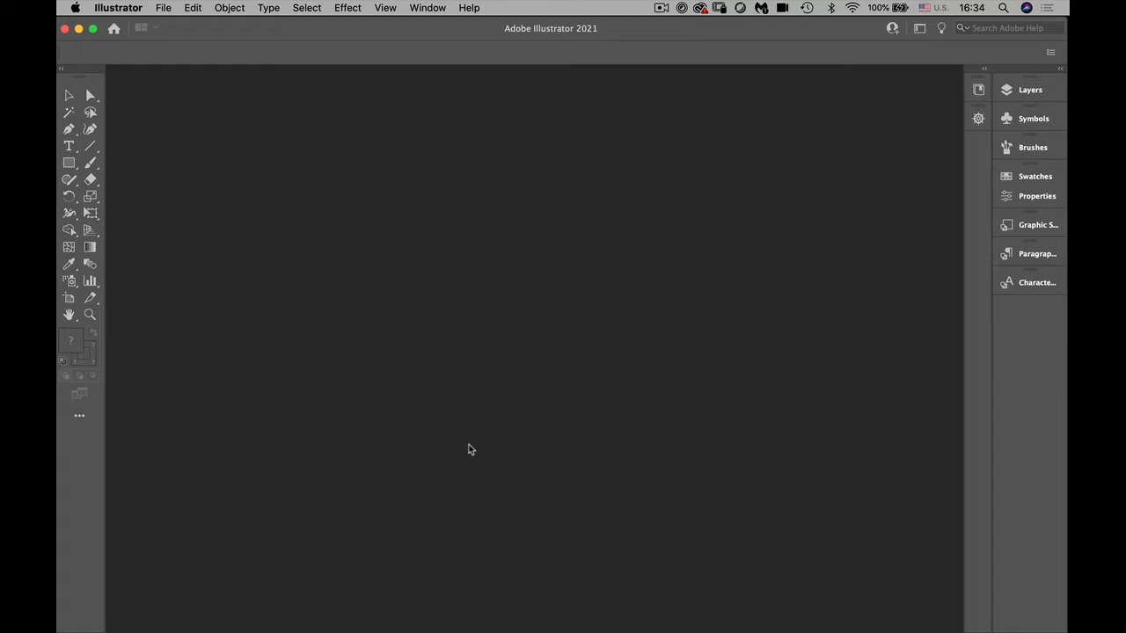
{"action": "left_click", "coordinate": [166, 9]}
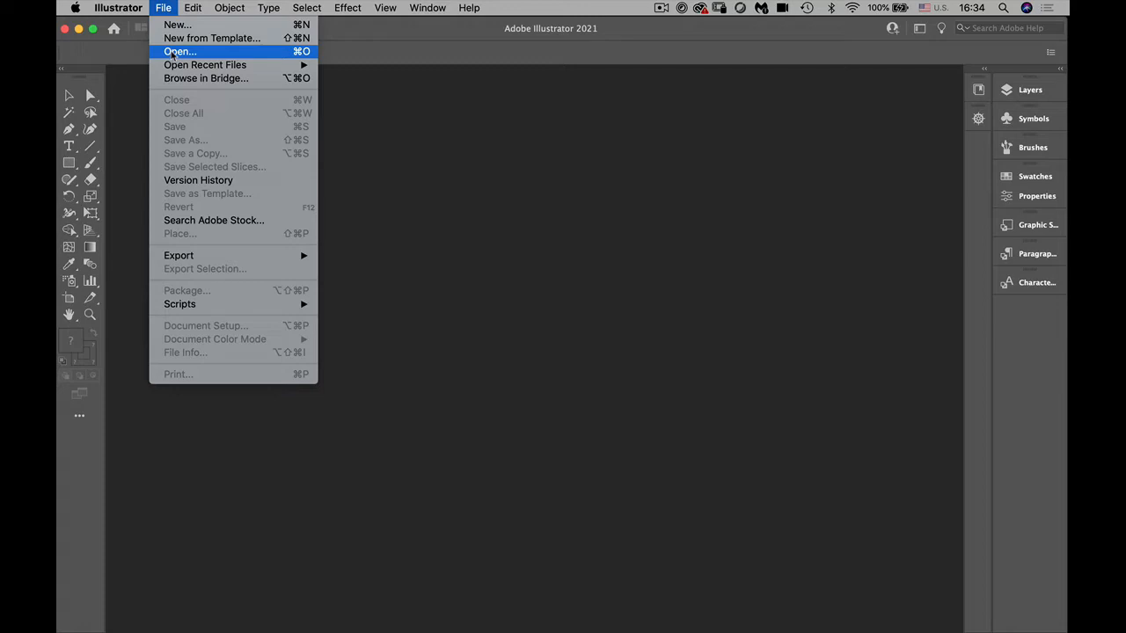
{"action": "left_click", "coordinate": [174, 52]}
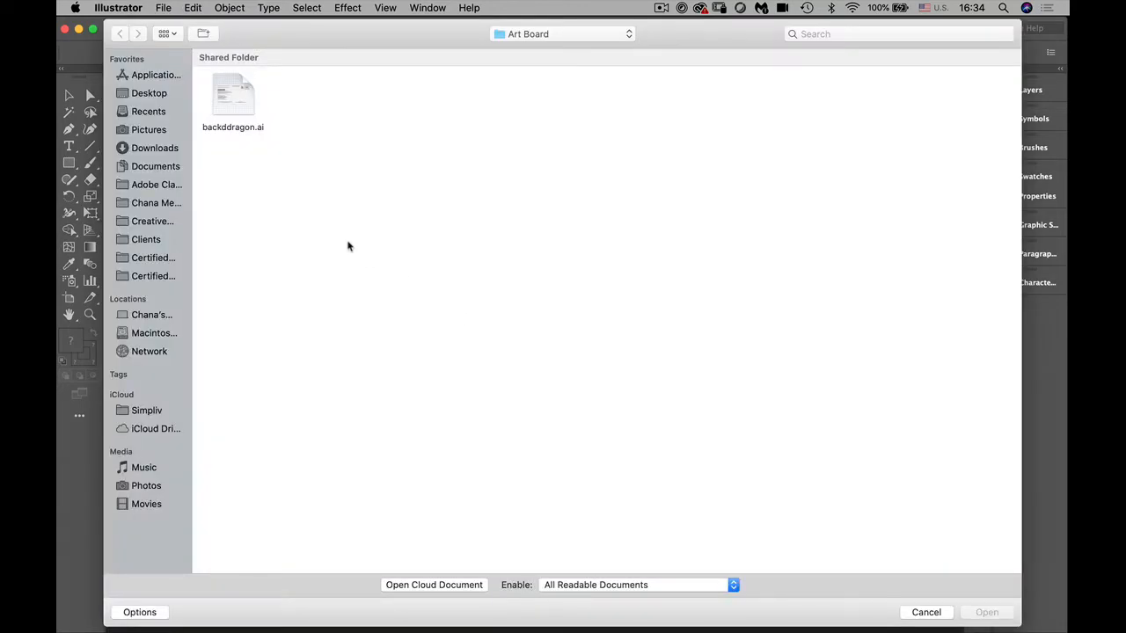
{"action": "left_click", "coordinate": [141, 278]}
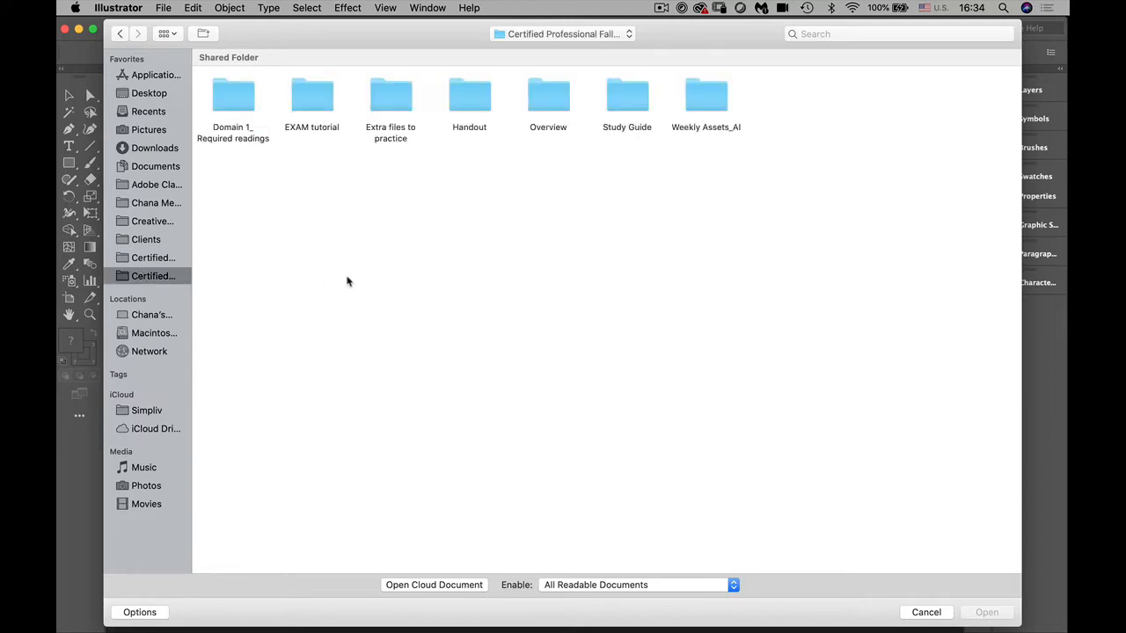
{"action": "double_click", "coordinate": [701, 106]}
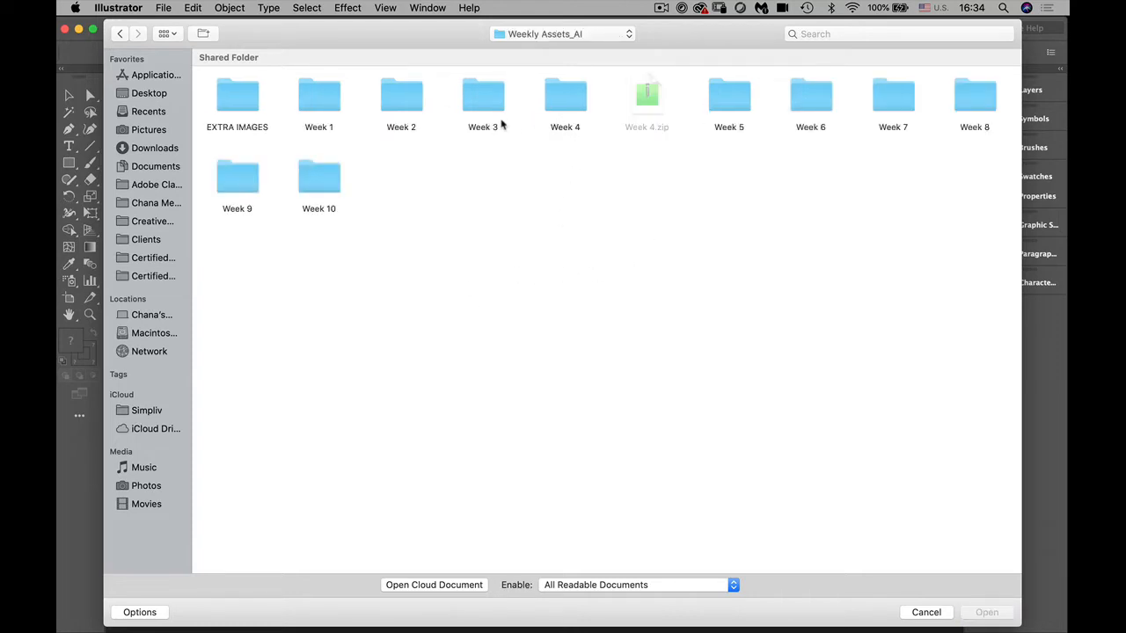
{"action": "left_click_drag", "start_coordinate": [488, 110], "coordinate": [154, 297]}
{"action": "left_click", "coordinate": [153, 296]}
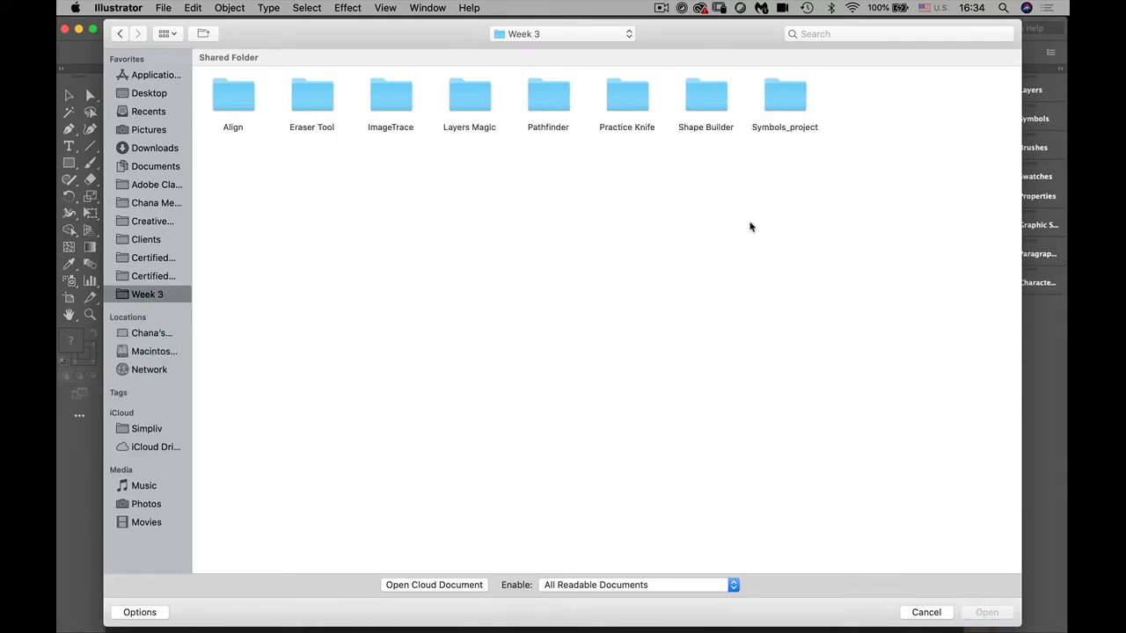
Open shapes_Layer .ai from the Layers Magic folder
{"action": "double_click", "coordinate": [476, 105]}
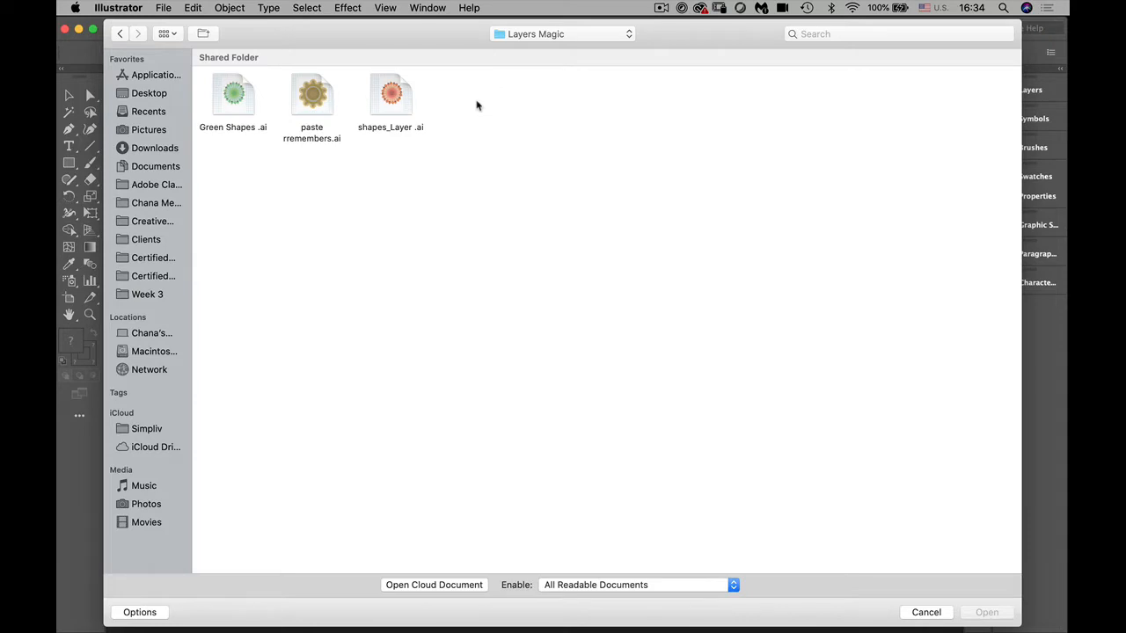
{"action": "left_click", "coordinate": [386, 100]}
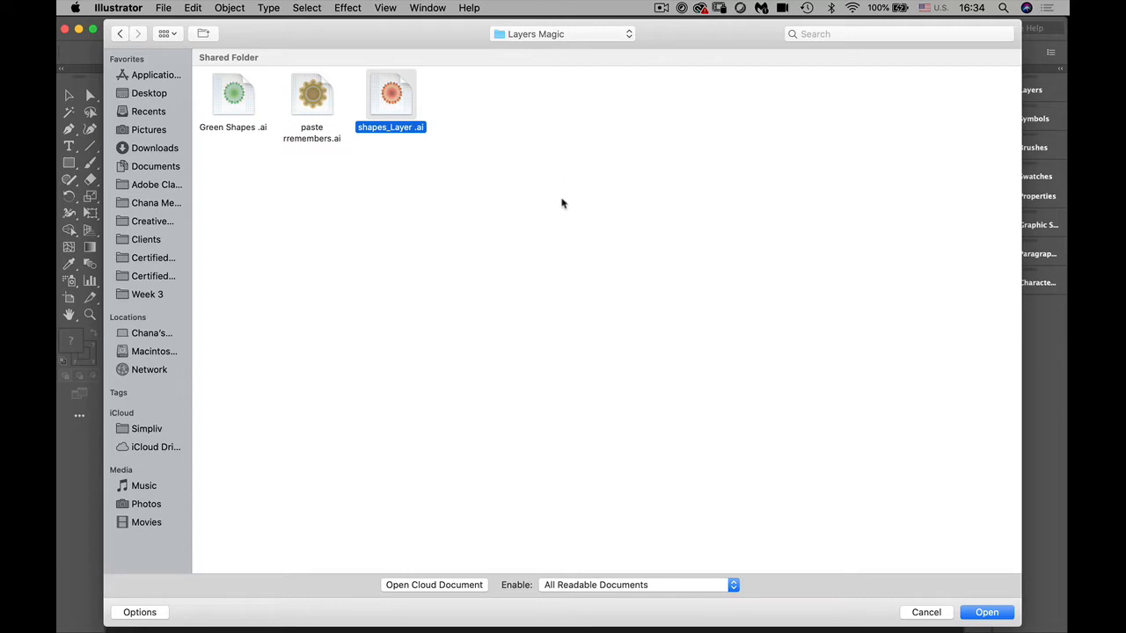
{"action": "left_click", "coordinate": [981, 612]}
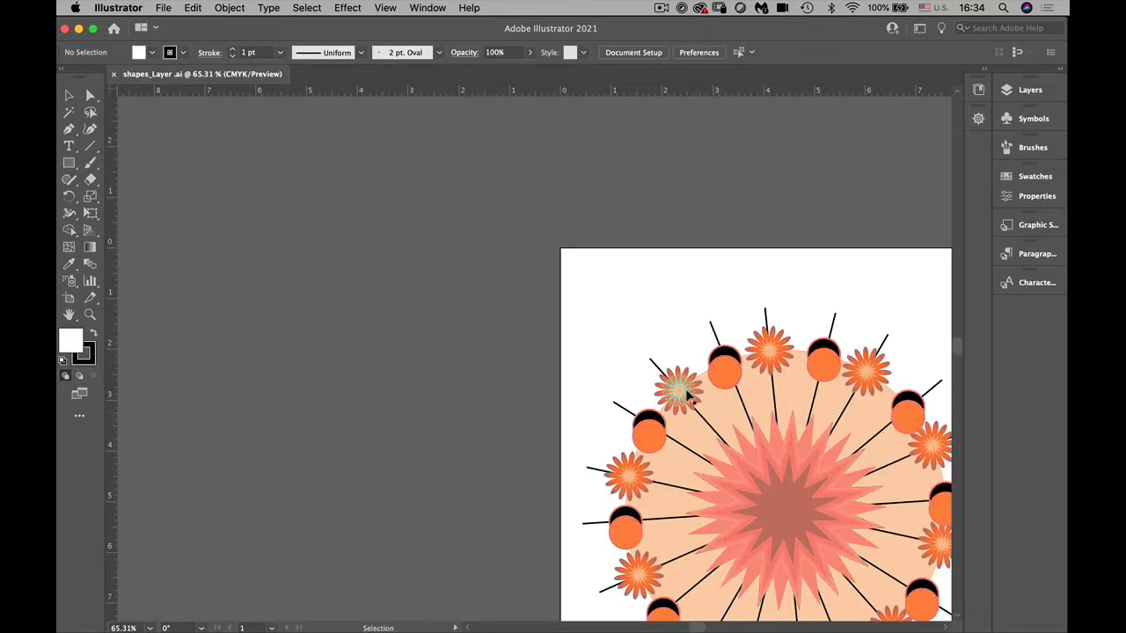
Float the Layers panel beside the artboard and make it taller
{"action": "left_click_drag", "start_coordinate": [627, 381], "coordinate": [447, 284]}
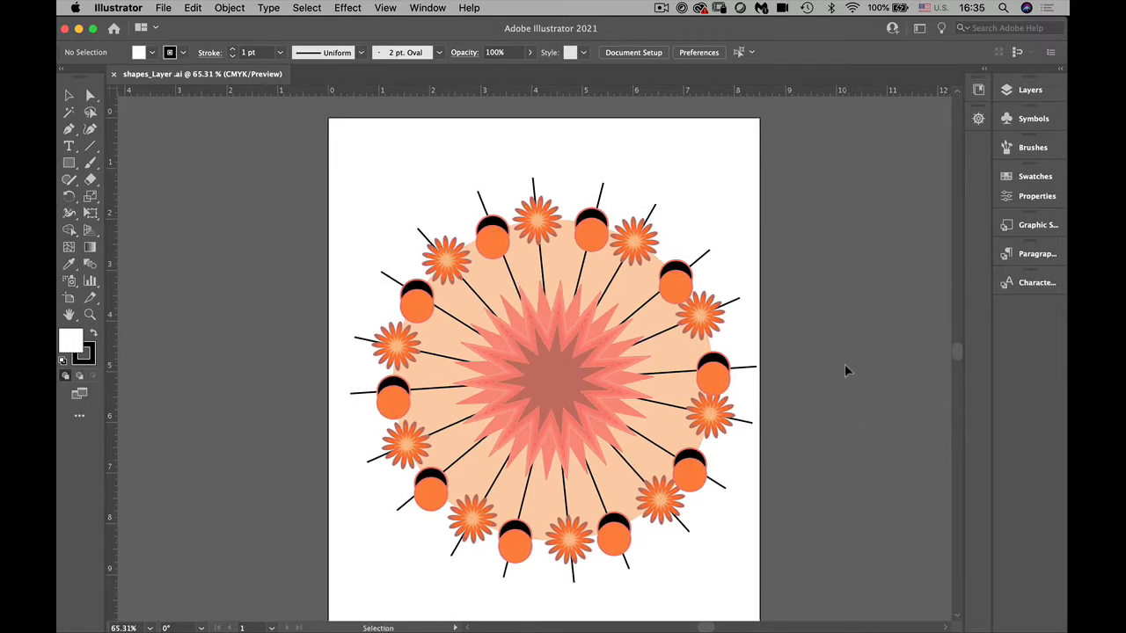
{"action": "left_click_drag", "start_coordinate": [1020, 89], "coordinate": [812, 145]}
{"action": "left_click", "coordinate": [883, 123]}
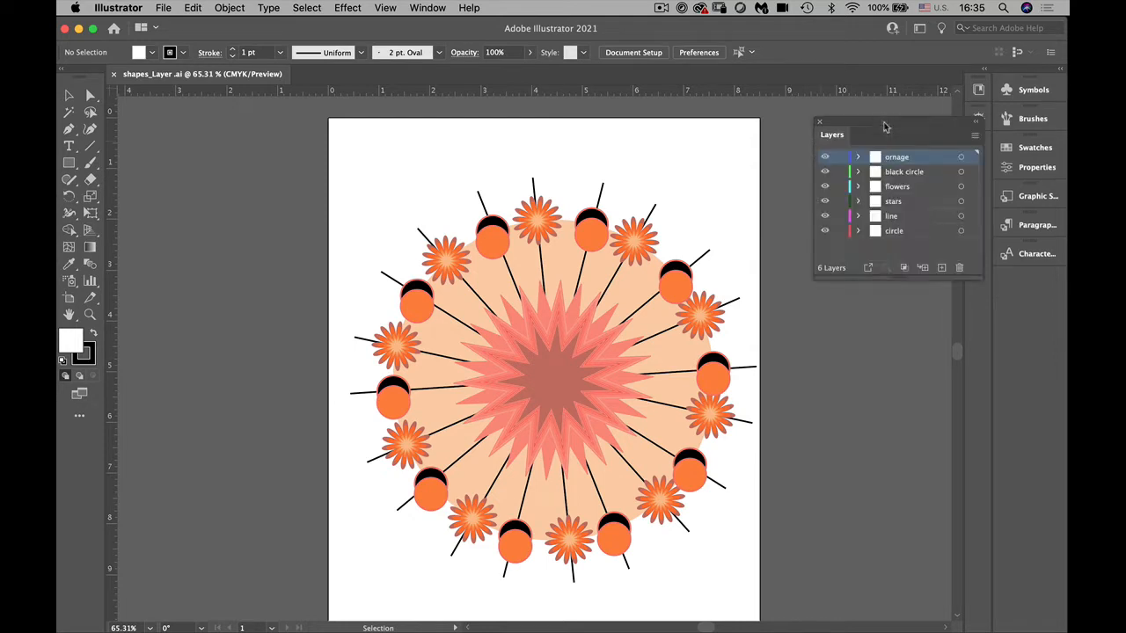
{"action": "left_click_drag", "start_coordinate": [873, 123], "coordinate": [827, 118]}
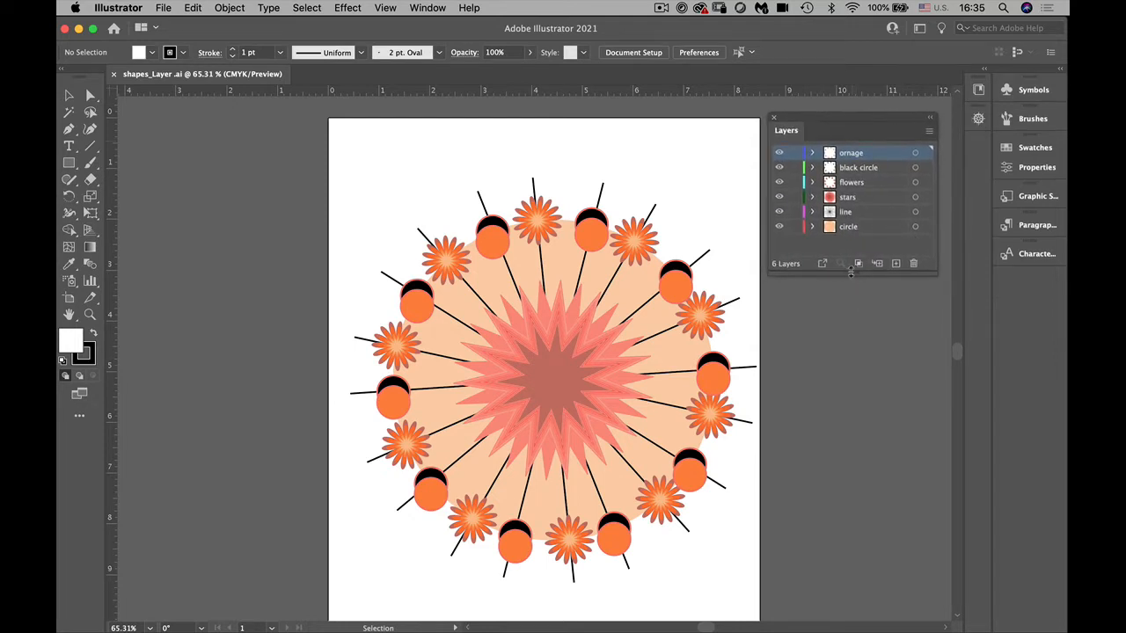
{"action": "left_click_drag", "start_coordinate": [850, 278], "coordinate": [862, 405]}
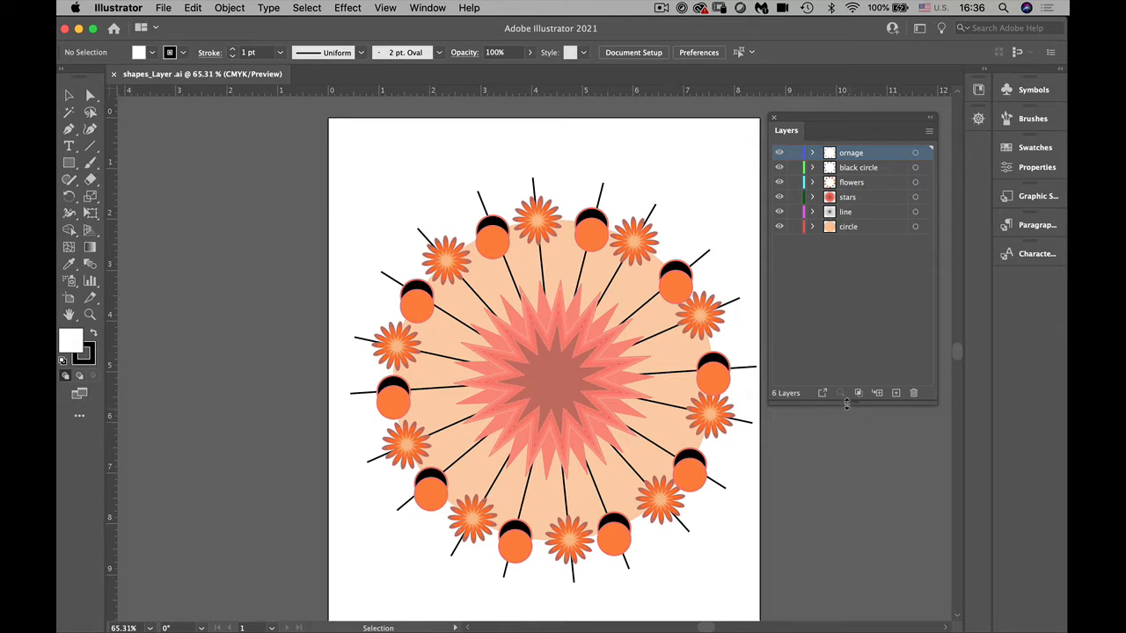
Go through the six layers one by one, from circle up to ornage
{"action": "left_click_drag", "start_coordinate": [846, 404], "coordinate": [845, 621]}
{"action": "left_click", "coordinate": [845, 227]}
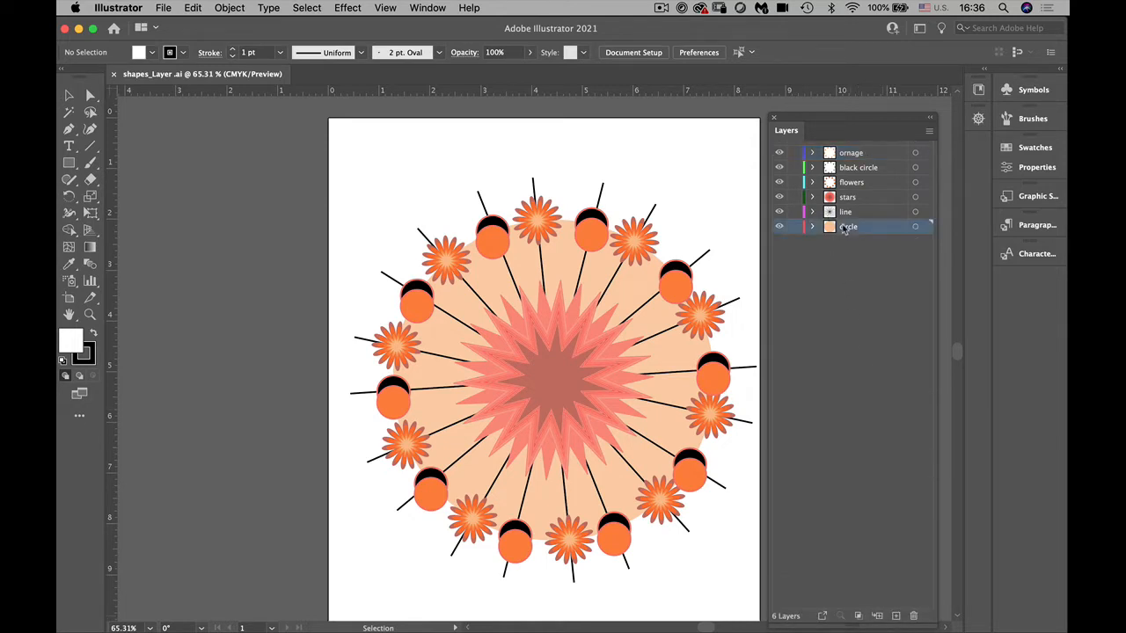
{"action": "left_click", "coordinate": [845, 213]}
{"action": "left_click", "coordinate": [844, 196]}
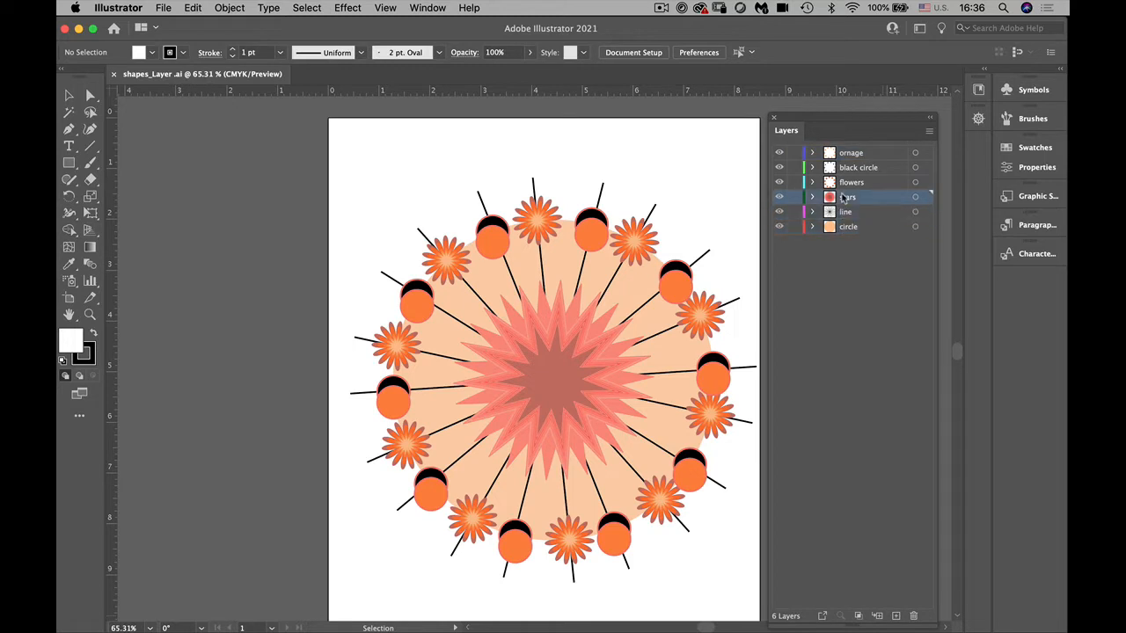
{"action": "left_click", "coordinate": [842, 182]}
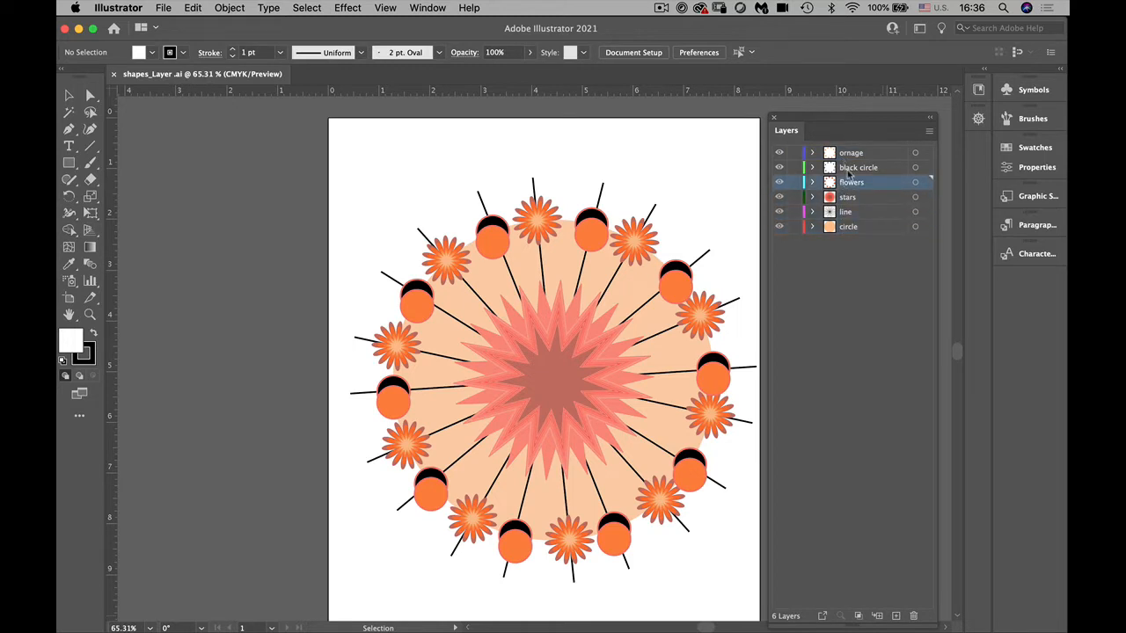
{"action": "left_click", "coordinate": [848, 169]}
{"action": "left_click", "coordinate": [842, 154]}
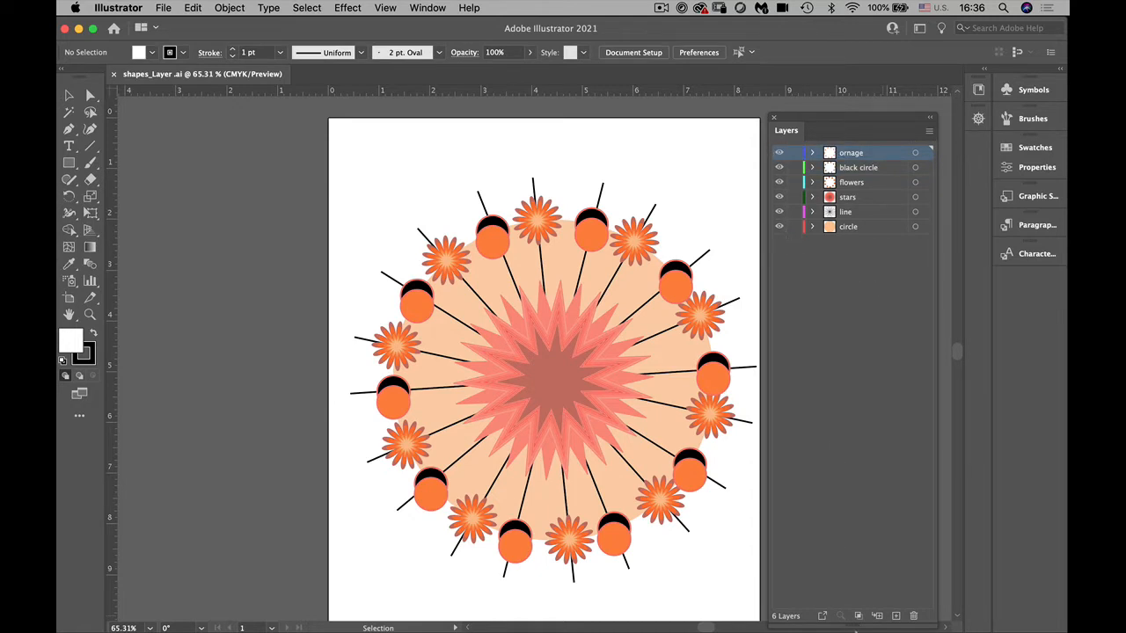
{"action": "left_click_drag", "start_coordinate": [849, 622], "coordinate": [913, 356]}
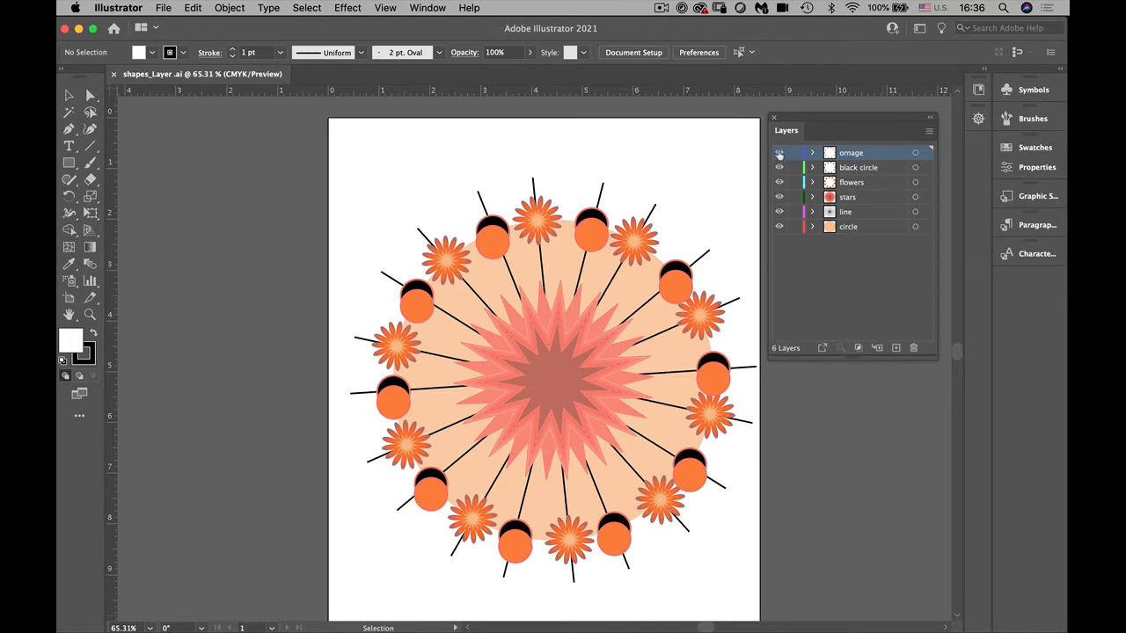
Inspect each layer's artwork by hiding the layers one by one from ornage down to line, and showing them all again
{"action": "left_click", "coordinate": [778, 153]}
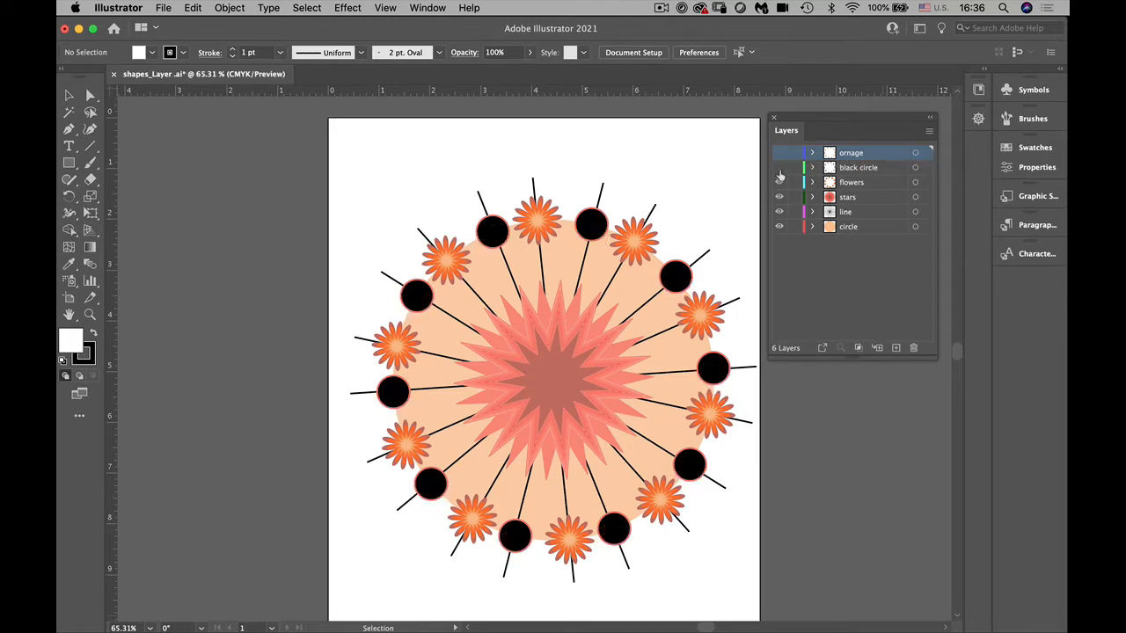
{"action": "left_click", "coordinate": [778, 167]}
{"action": "left_click", "coordinate": [778, 182]}
{"action": "left_click", "coordinate": [779, 197]}
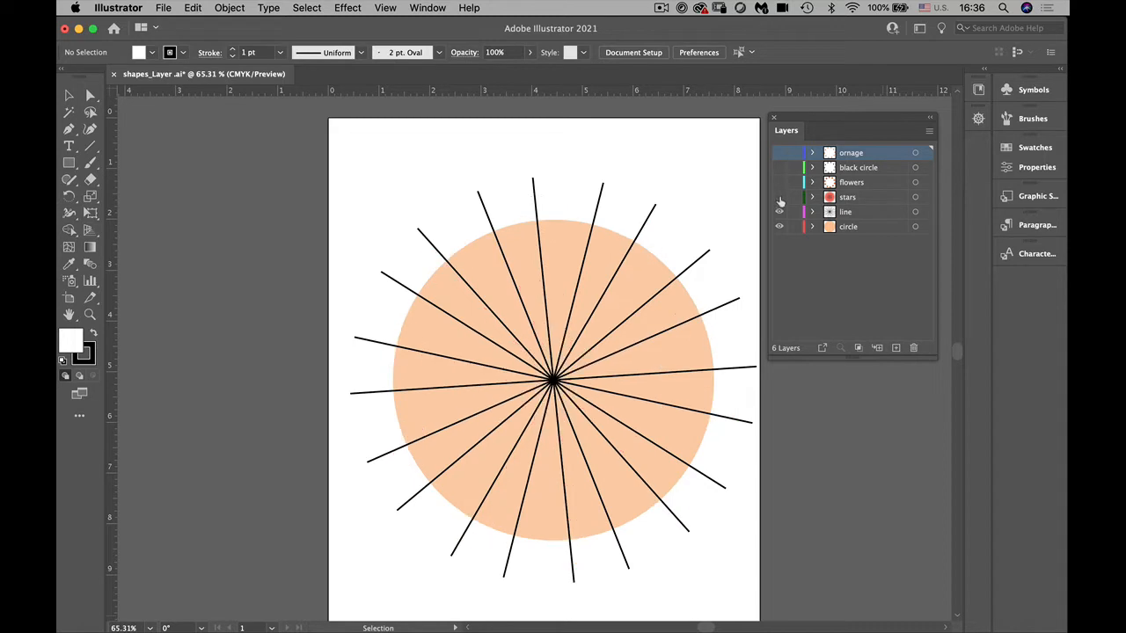
{"action": "left_click", "coordinate": [779, 212]}
{"action": "left_click", "coordinate": [779, 197]}
{"action": "left_click", "coordinate": [778, 212]}
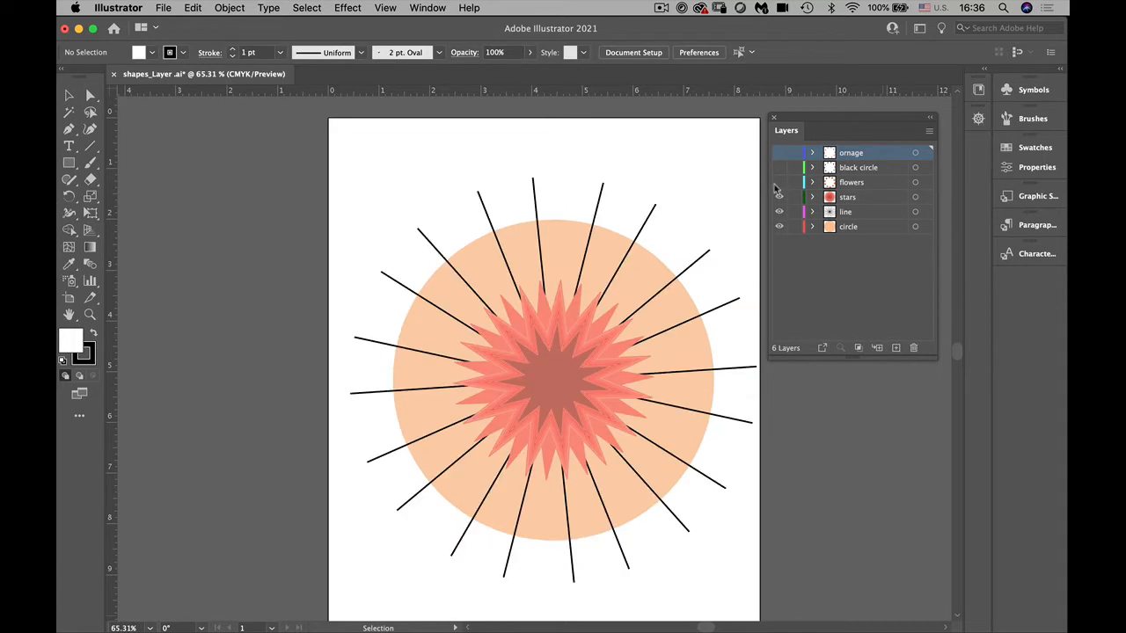
{"action": "left_click", "coordinate": [778, 182]}
{"action": "left_click", "coordinate": [778, 167]}
{"action": "left_click", "coordinate": [778, 153]}
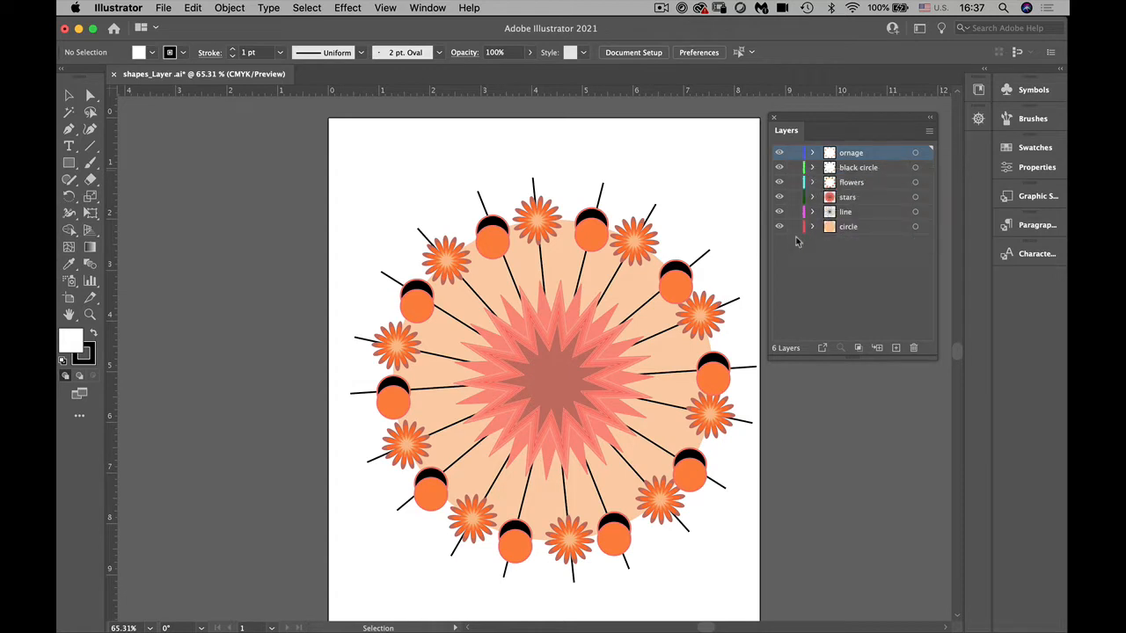
Expand the ornage layer to inspect the group inside it, and collapse the layer again
{"action": "left_click", "coordinate": [813, 154]}
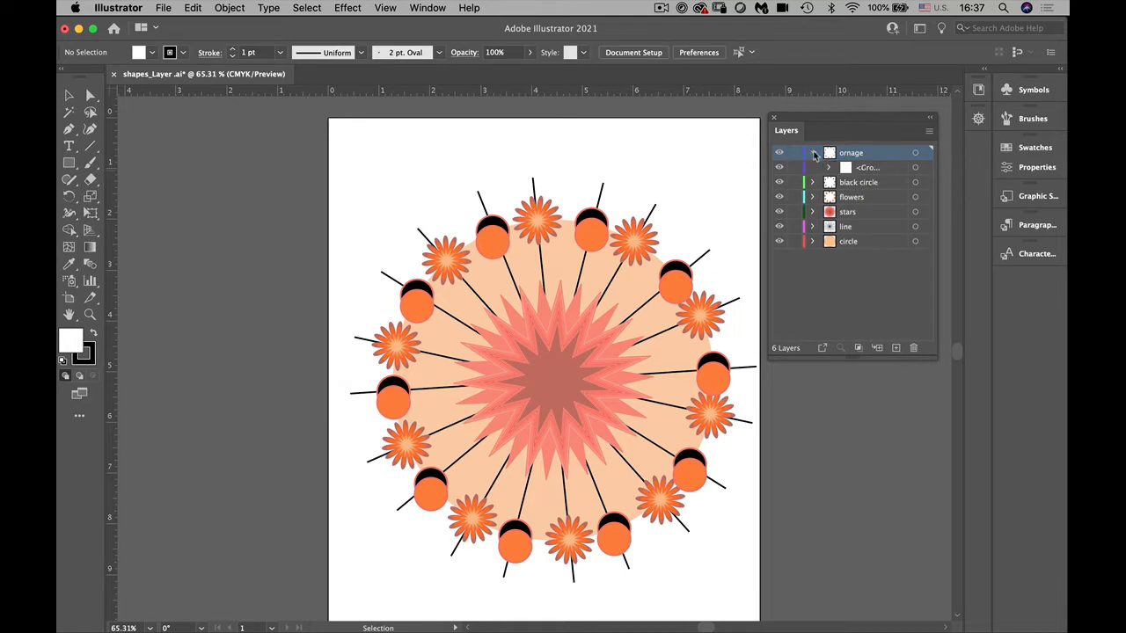
{"action": "left_click", "coordinate": [867, 169]}
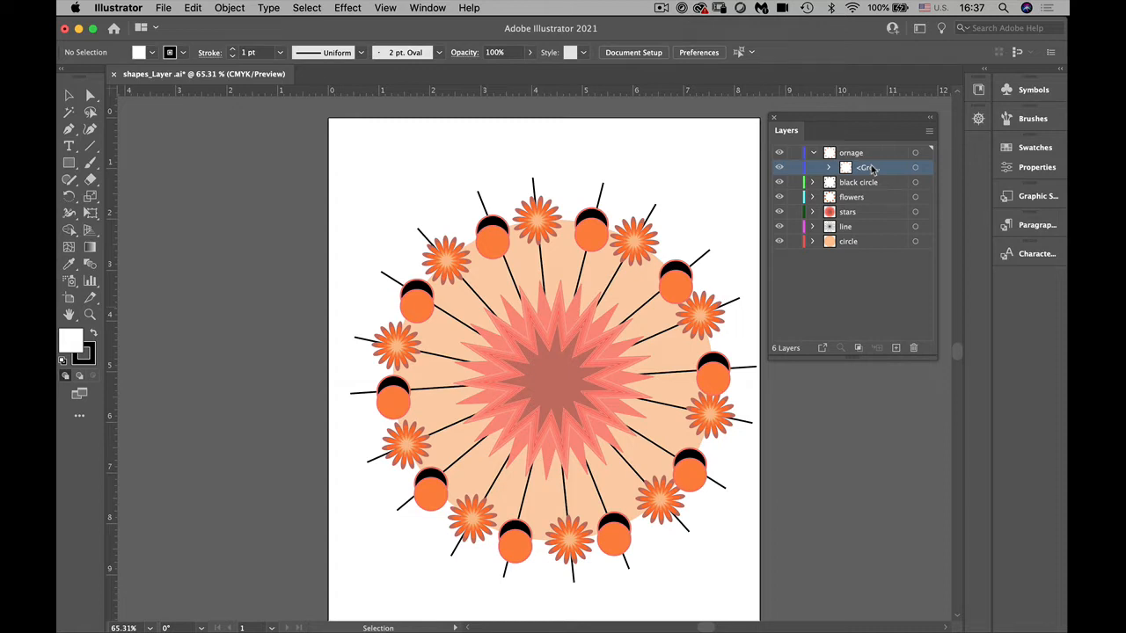
{"action": "left_click", "coordinate": [813, 153]}
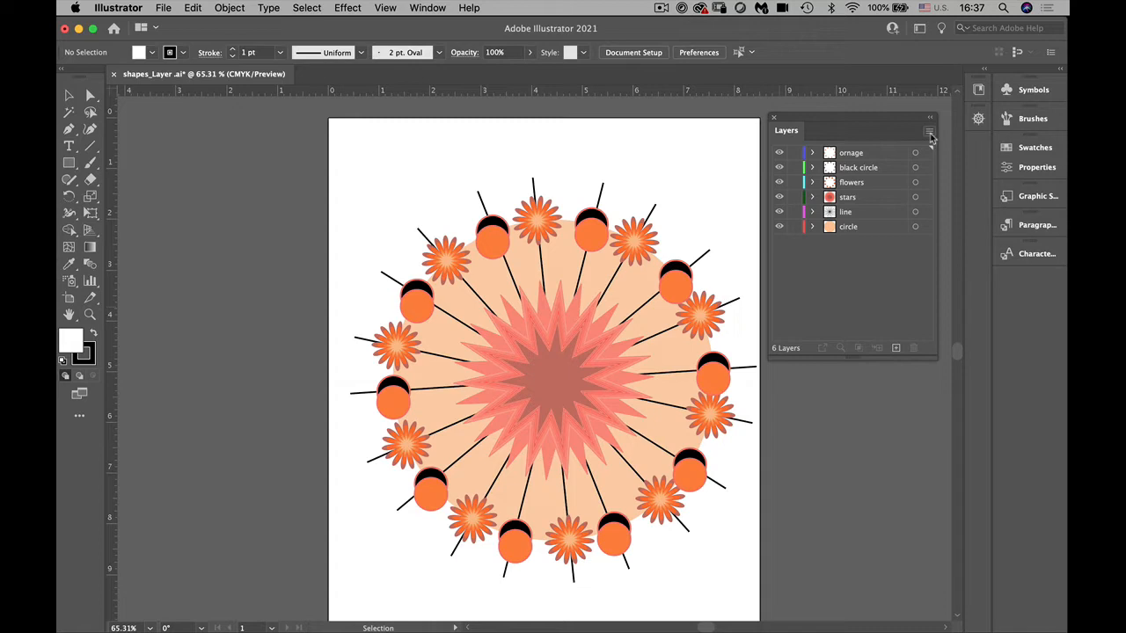
Review the available layer commands, including Paste Remembers Layers, and shorten the Layers panel to fit its list
{"action": "left_click", "coordinate": [929, 134]}
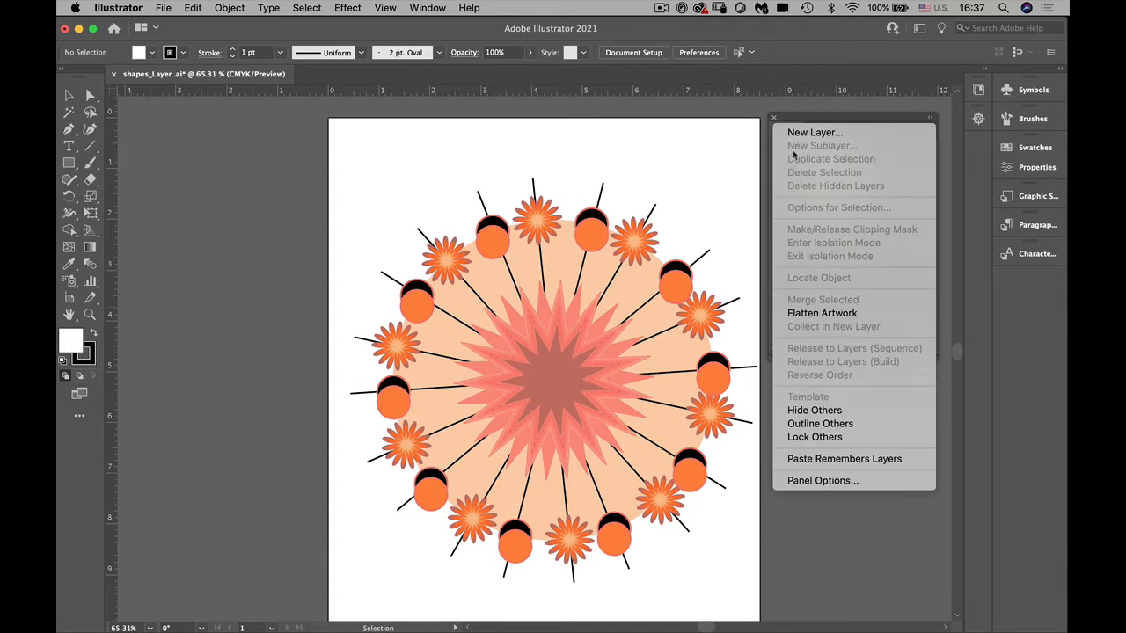
{"action": "left_click", "coordinate": [860, 532]}
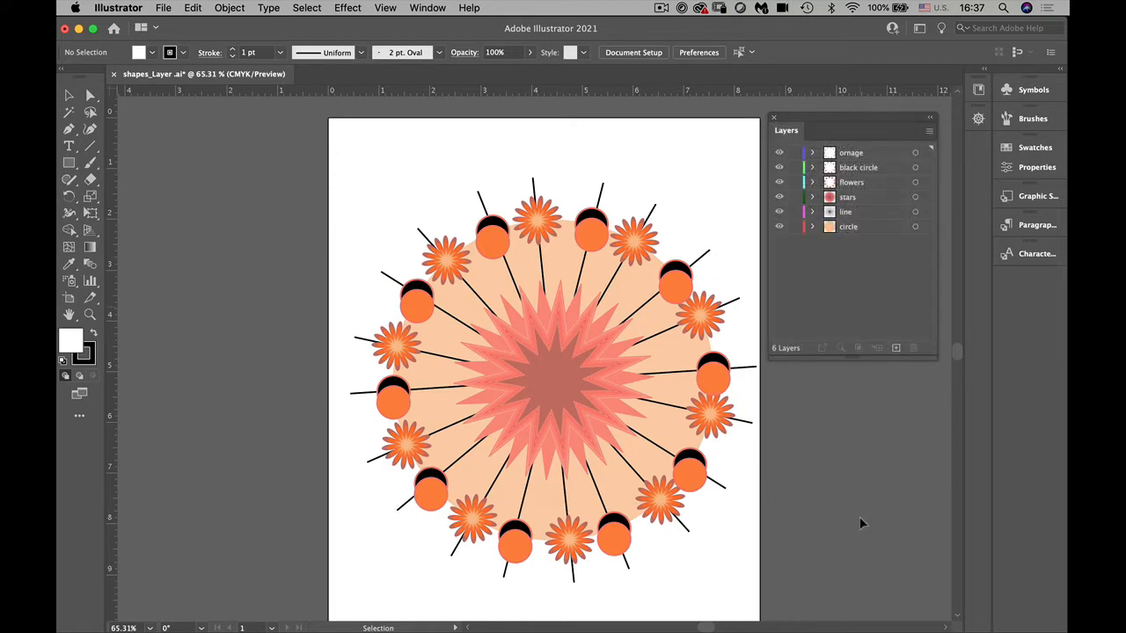
{"action": "left_click", "coordinate": [929, 131]}
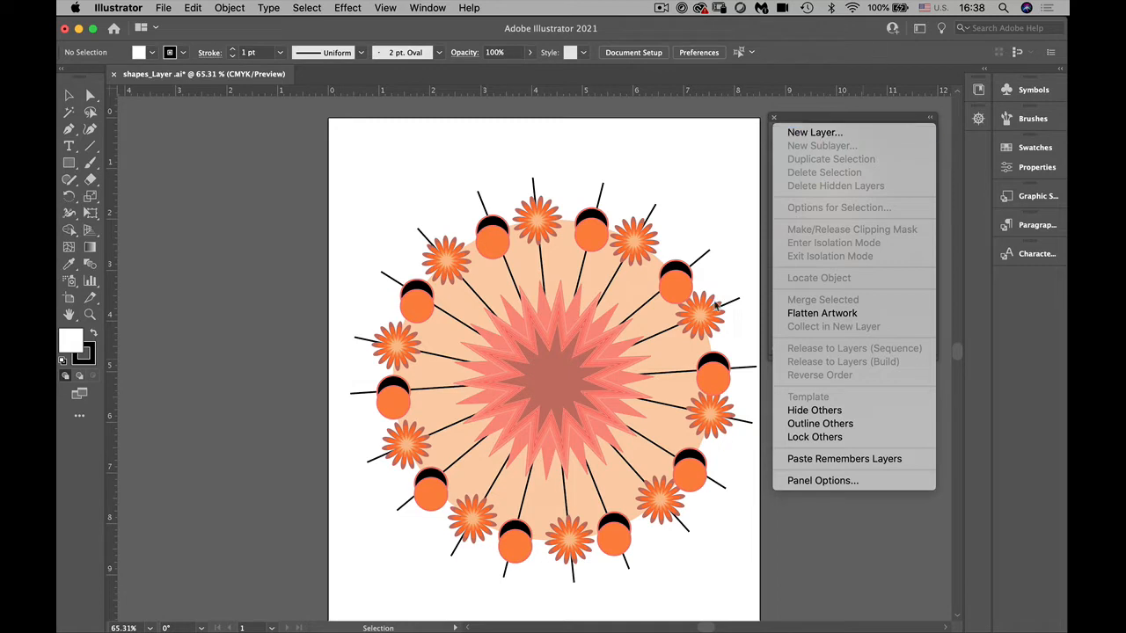
{"action": "left_click", "coordinate": [319, 206]}
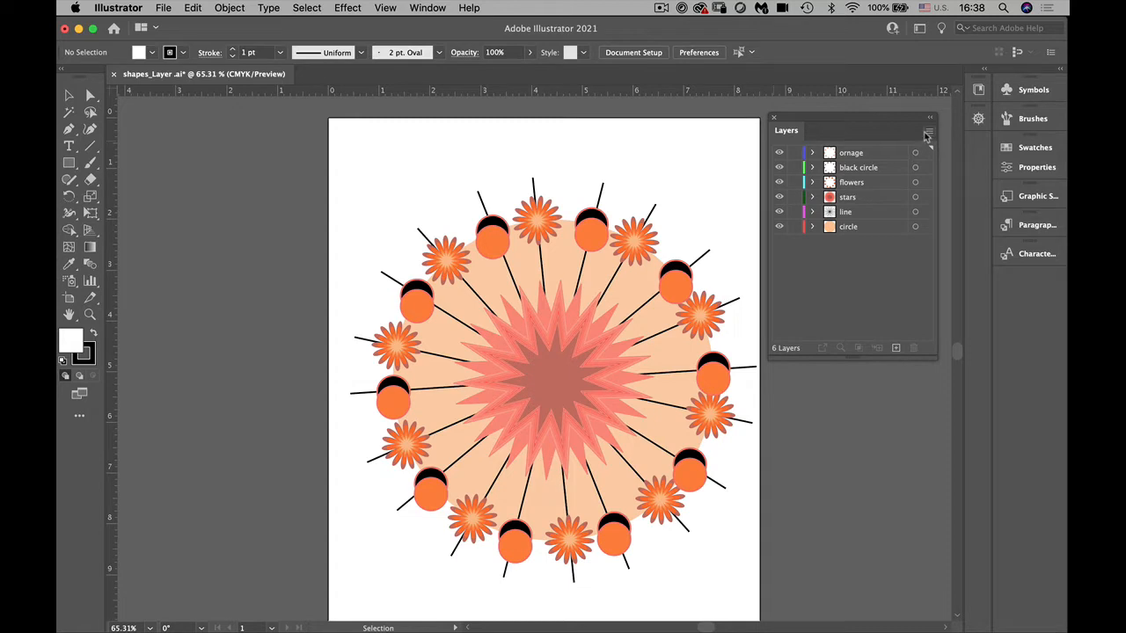
{"action": "left_click", "coordinate": [929, 131]}
{"action": "left_click", "coordinate": [695, 275]}
{"action": "left_click_drag", "start_coordinate": [854, 359], "coordinate": [850, 276]}
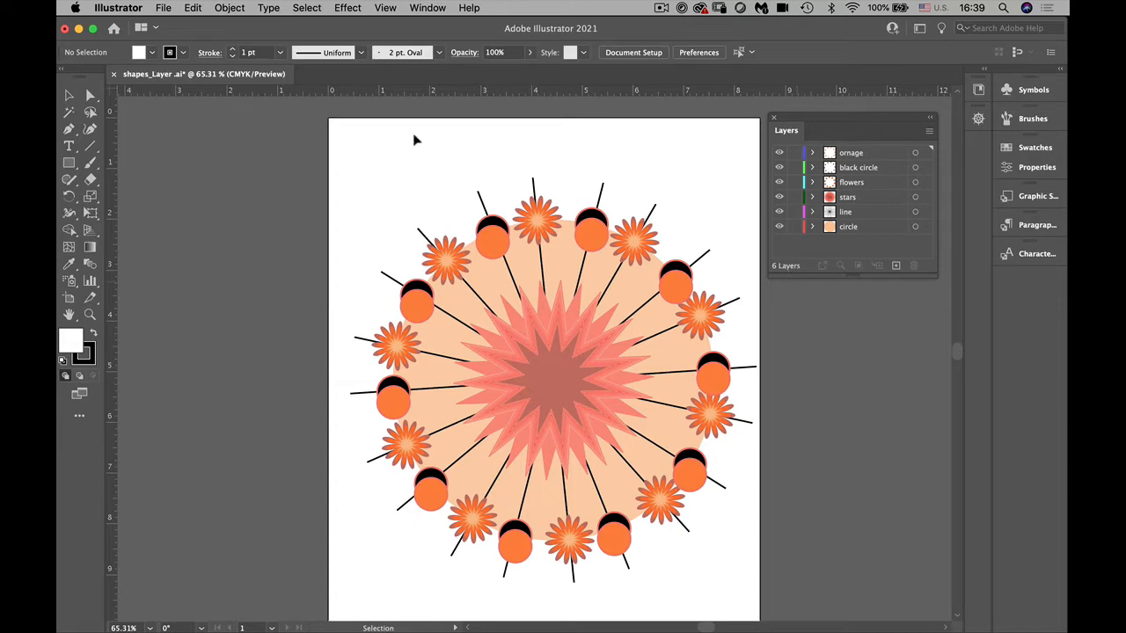
Open Green Shapes .ai from the Layers Magic folder and make the Layers panel taller to list its sublayers
{"action": "left_click", "coordinate": [162, 7]}
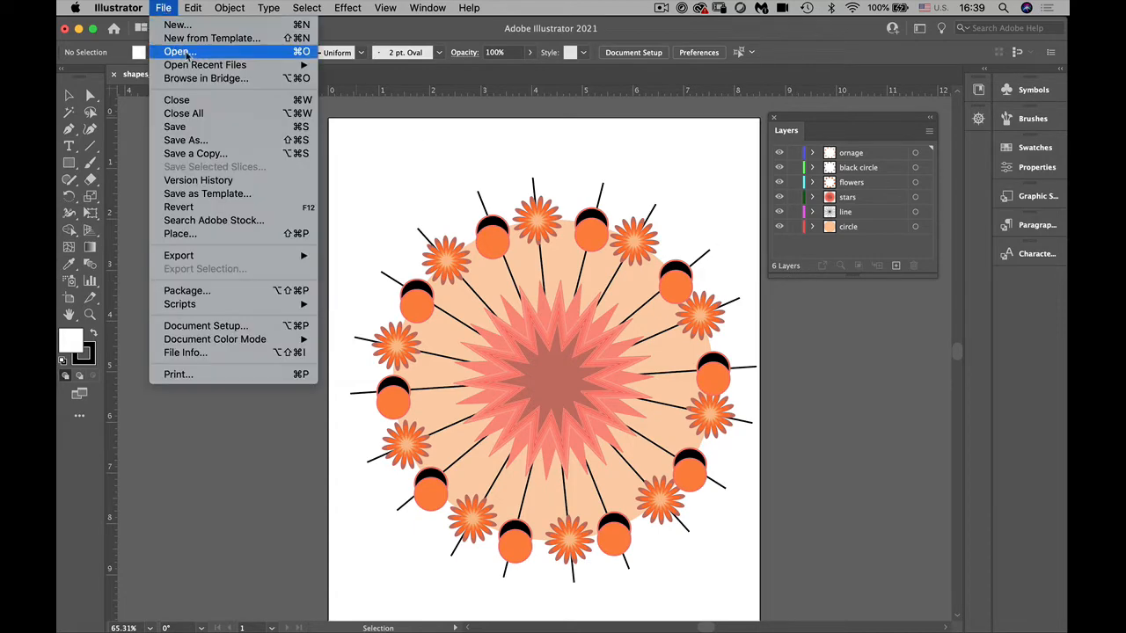
{"action": "left_click", "coordinate": [176, 51]}
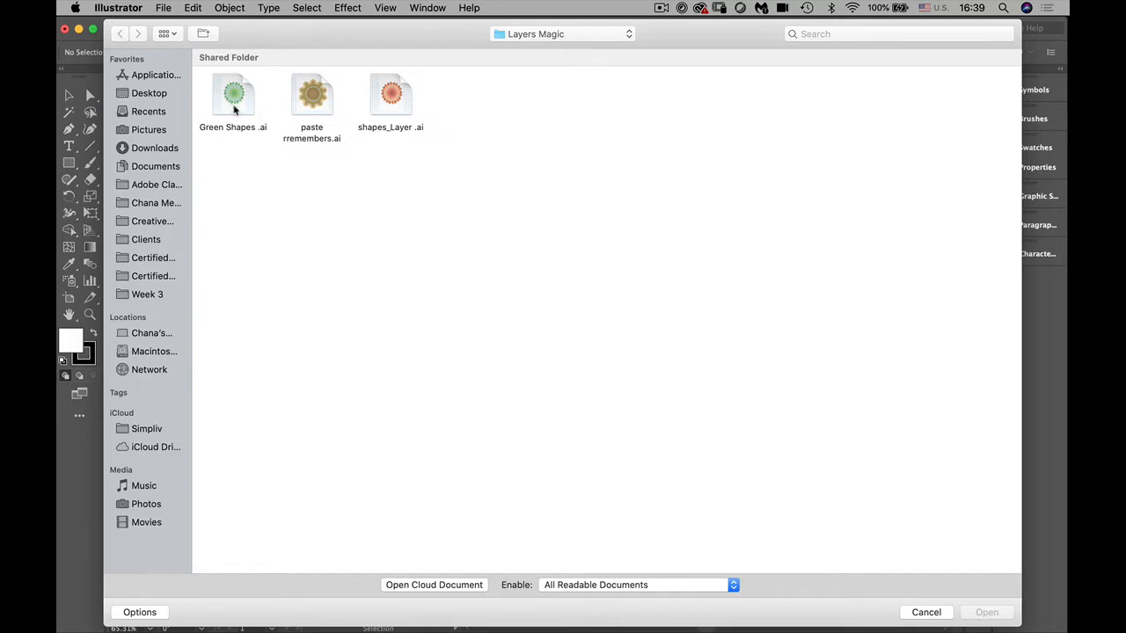
{"action": "left_click", "coordinate": [234, 109]}
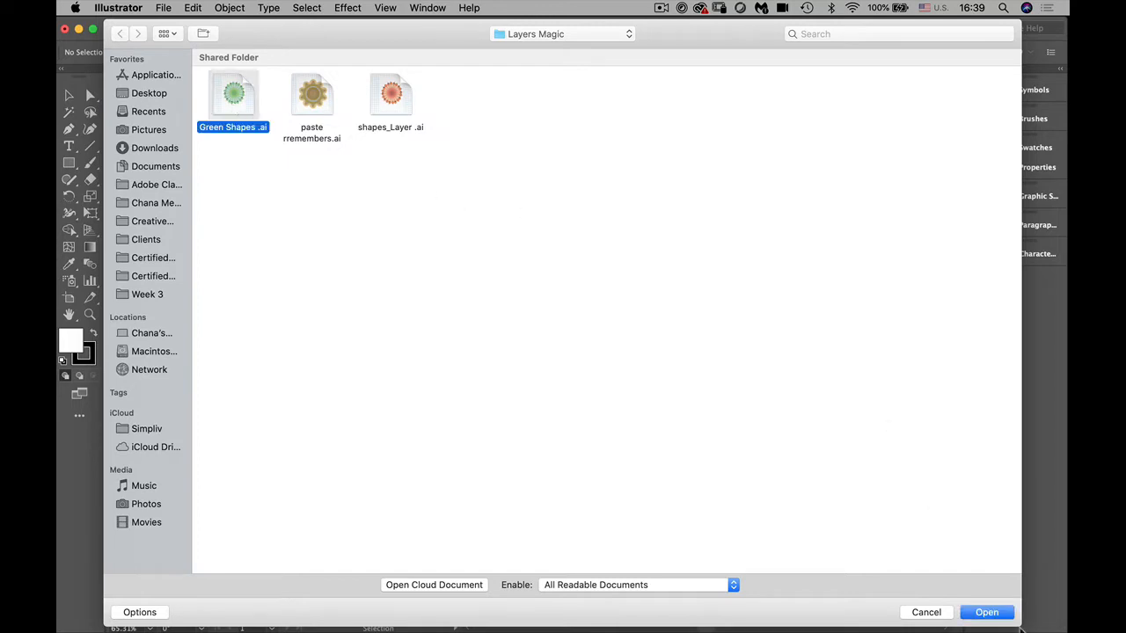
{"action": "left_click", "coordinate": [986, 612]}
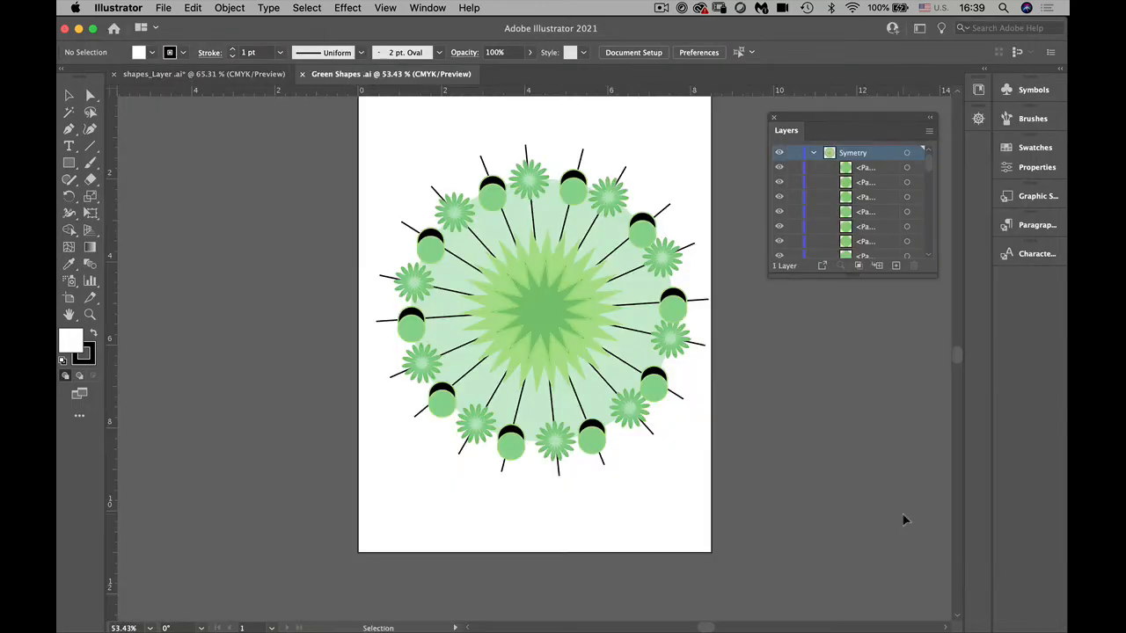
{"action": "left_click_drag", "start_coordinate": [855, 276], "coordinate": [860, 621]}
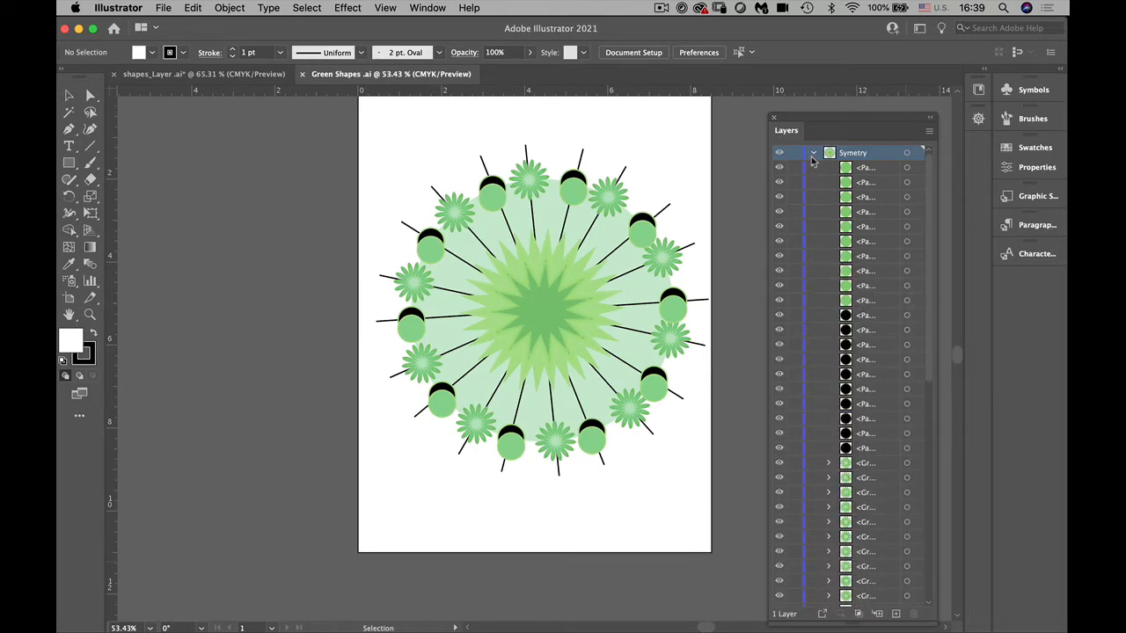
Examine the paths and groups inside the Symetry layer, collapse it, and shorten the Layers panel to fit
{"action": "left_click", "coordinate": [813, 153]}
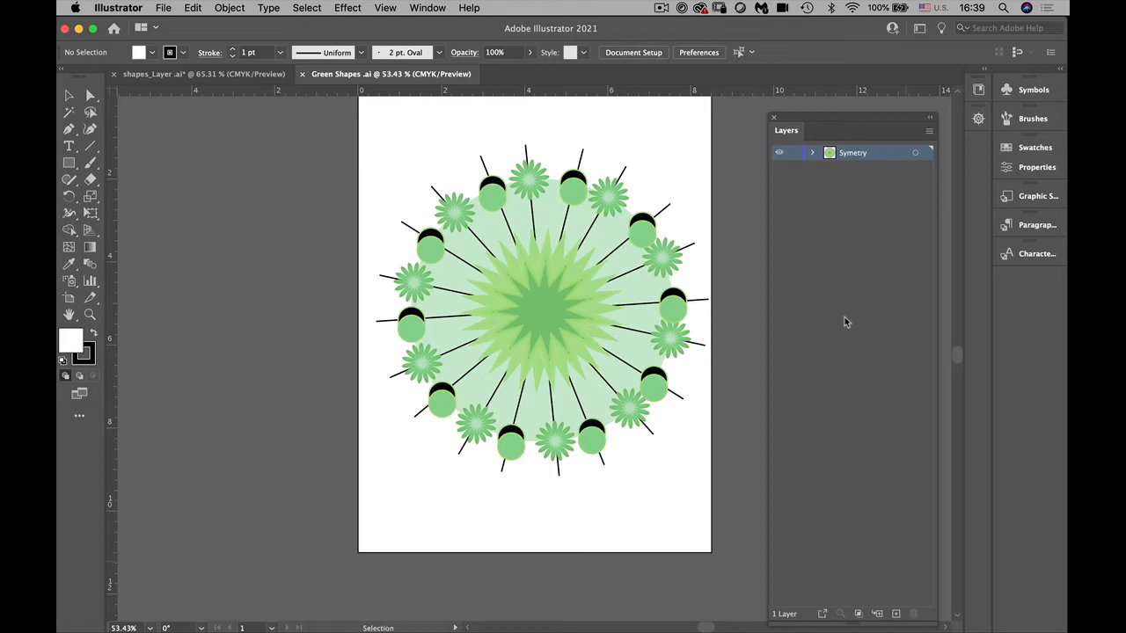
{"action": "left_click", "coordinate": [814, 153]}
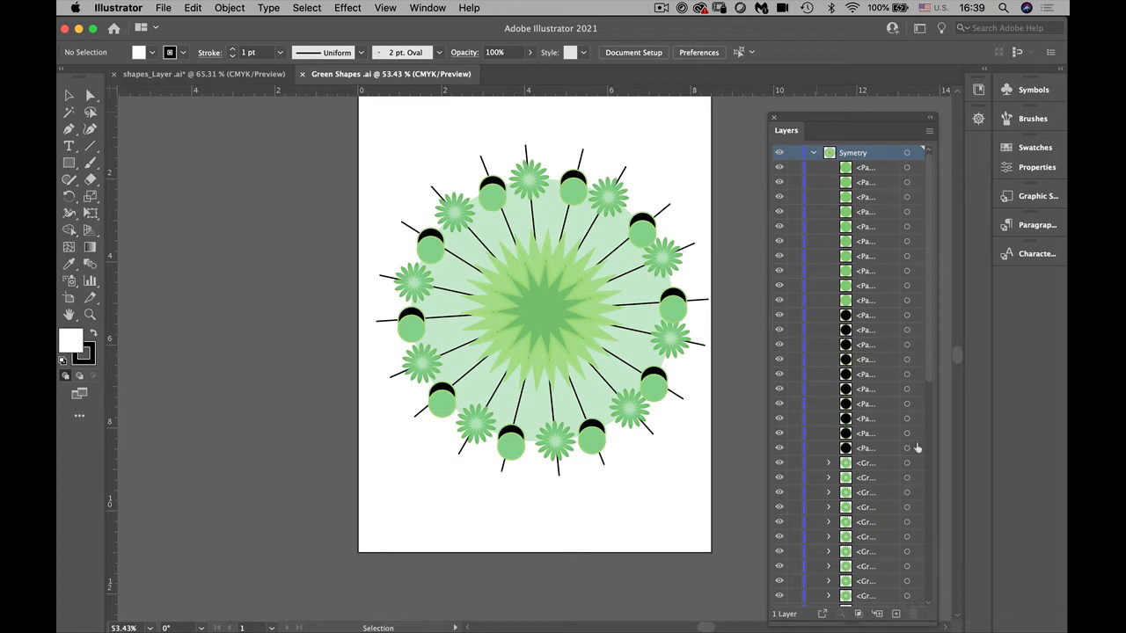
{"action": "left_click_drag", "start_coordinate": [930, 376], "coordinate": [934, 525]}
{"action": "scroll", "coordinate": [879, 396], "scroll_direction": "up", "scroll_amount": 10}
{"action": "left_click", "coordinate": [813, 152]}
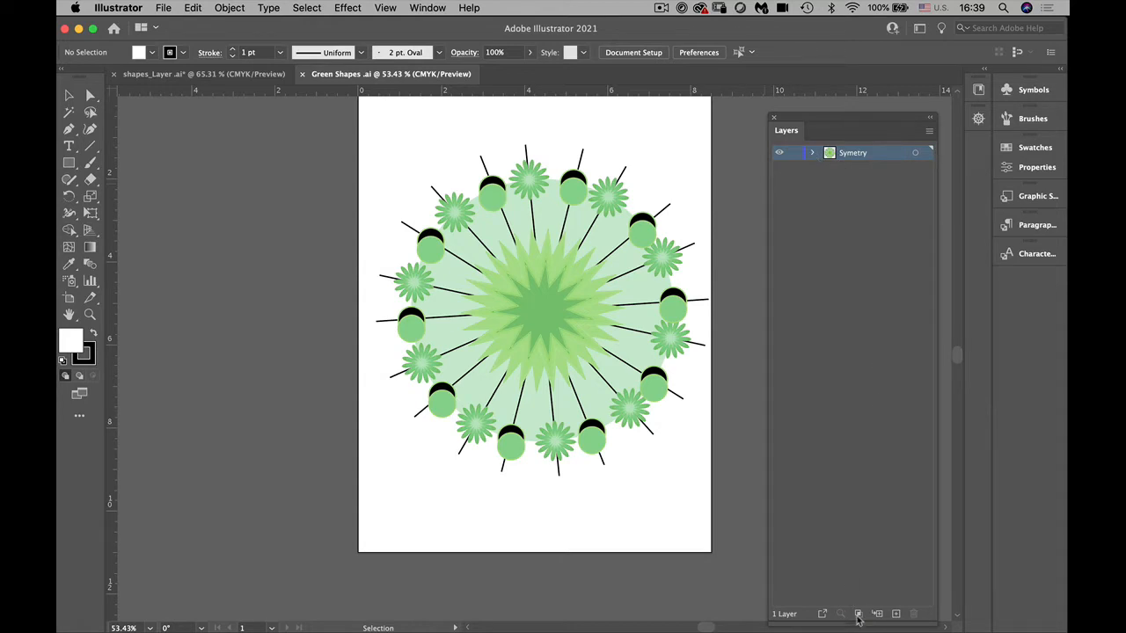
{"action": "left_click_drag", "start_coordinate": [853, 621], "coordinate": [786, 255]}
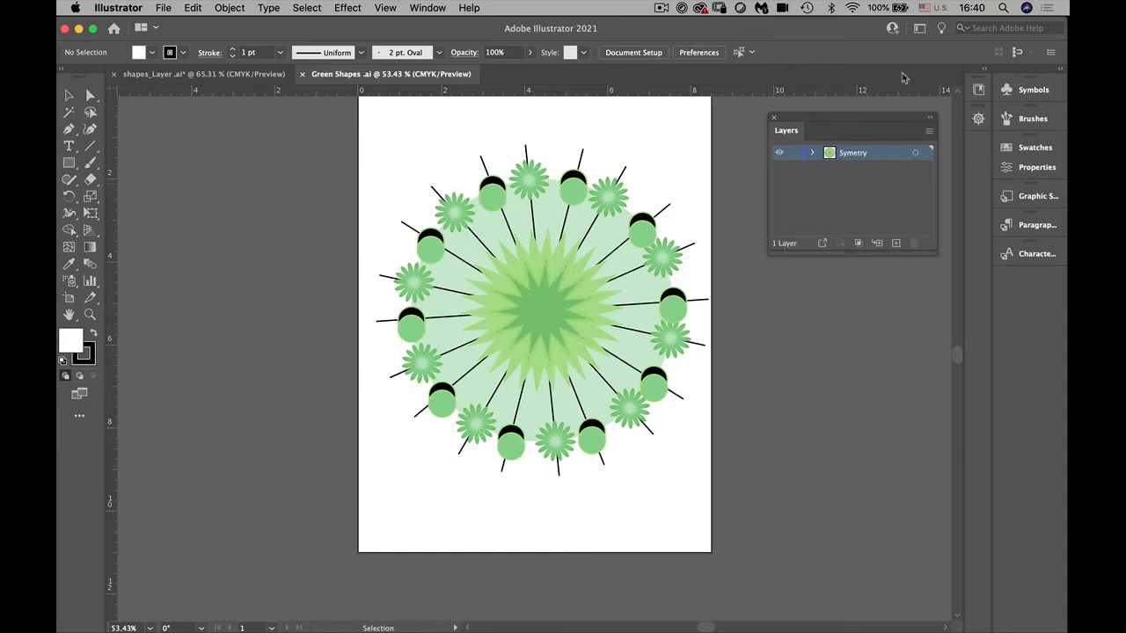
Set the Layers panel's row size to a custom 50 pixels and make the panel slightly taller
{"action": "left_click", "coordinate": [928, 130]}
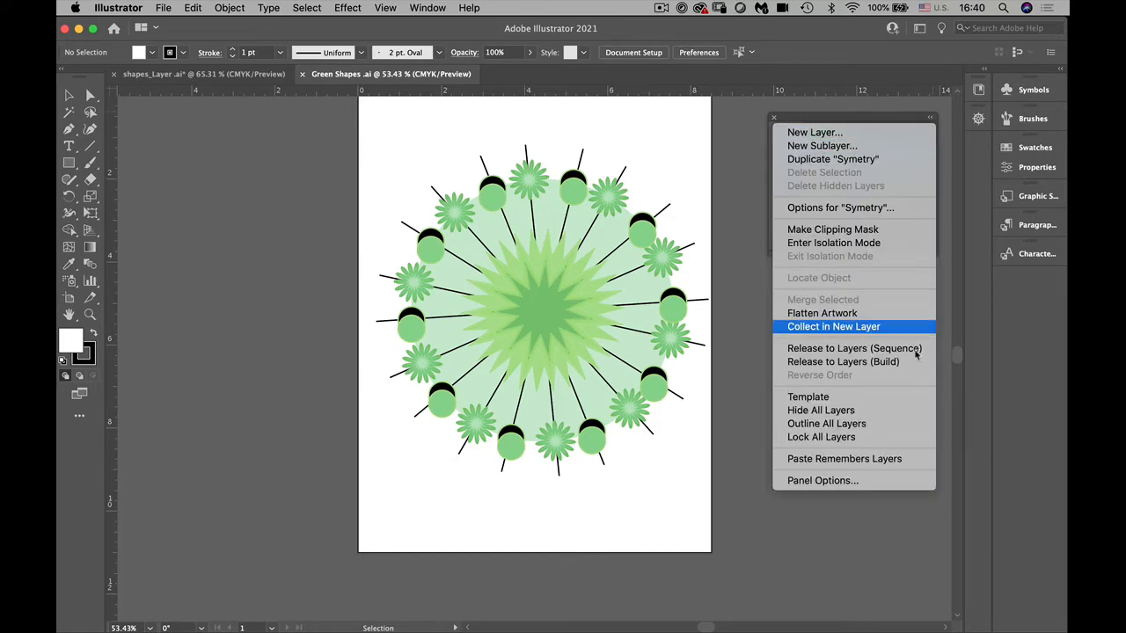
{"action": "left_click", "coordinate": [863, 481]}
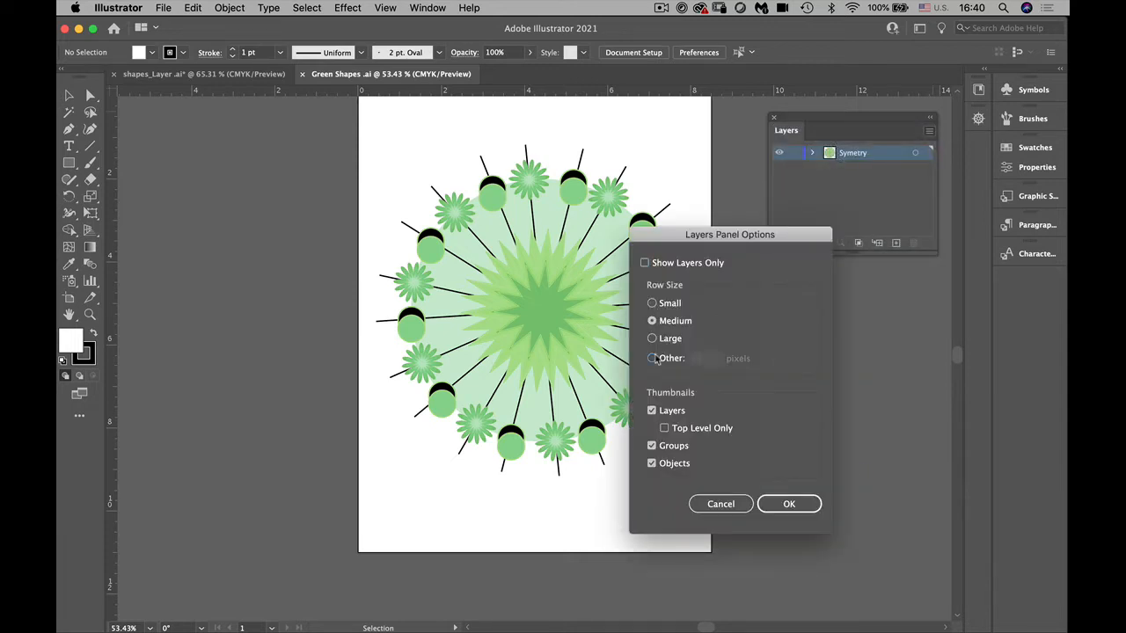
{"action": "left_click", "coordinate": [651, 358]}
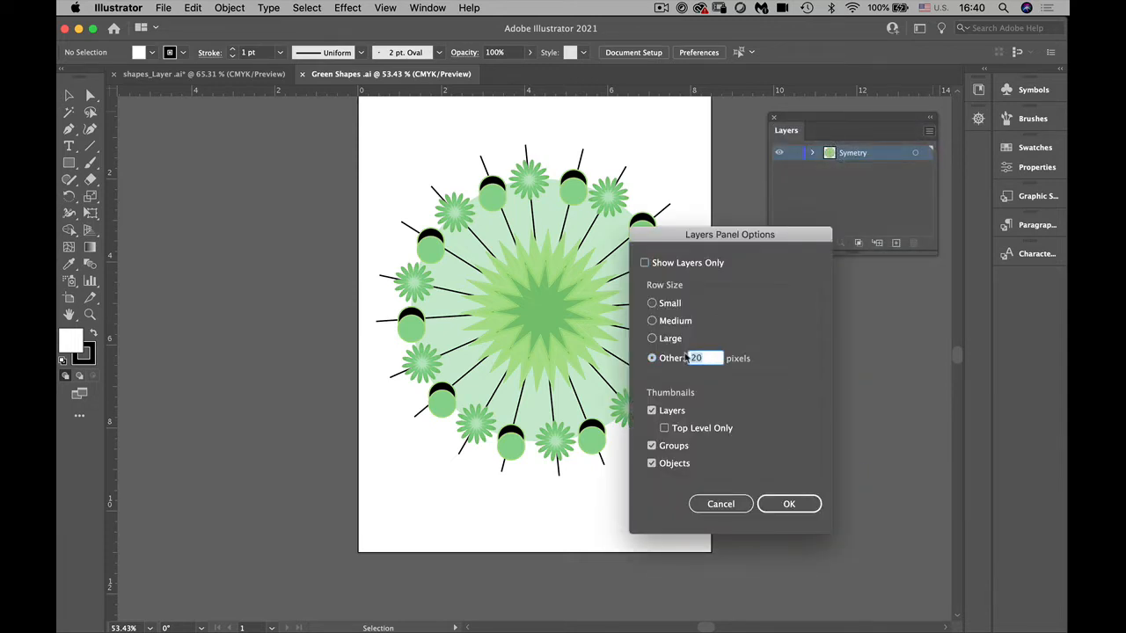
{"action": "type", "text": "50"}
{"action": "left_click", "coordinate": [781, 507]}
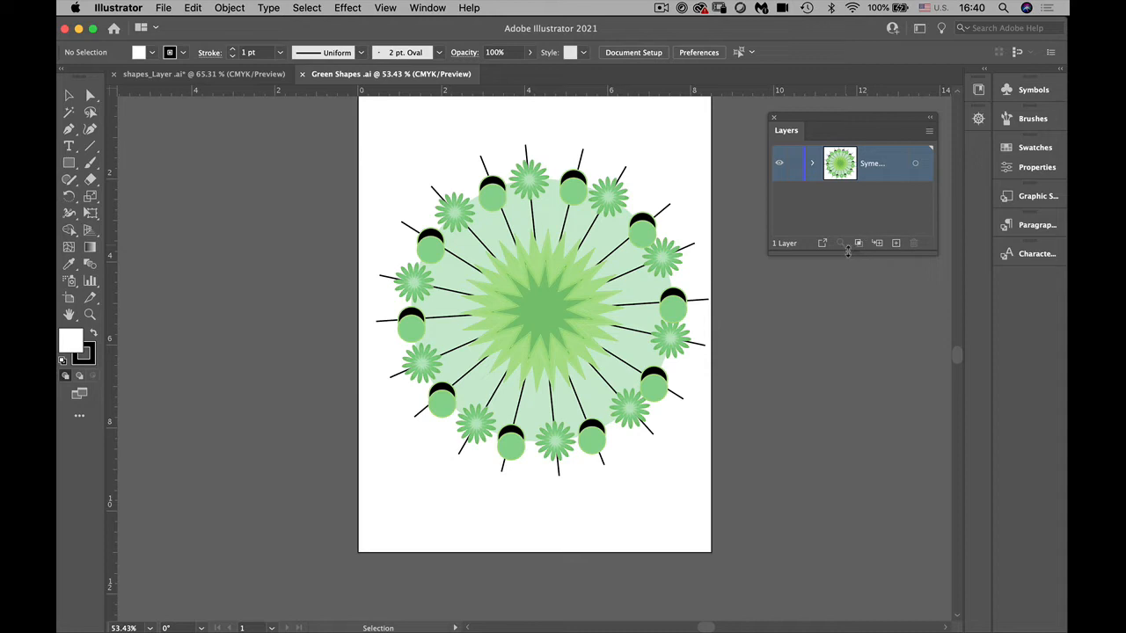
{"action": "left_click_drag", "start_coordinate": [848, 252], "coordinate": [849, 329]}
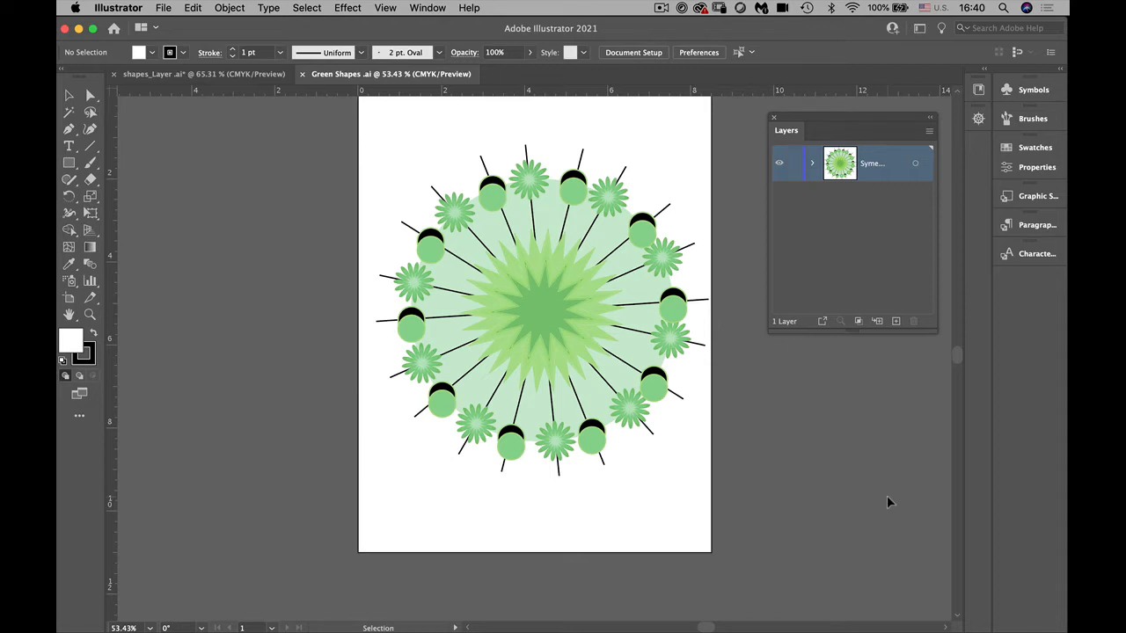
Try selecting every object with the same fill color as a small green circle, and clear the selection
{"action": "scroll", "coordinate": [885, 495], "scroll_direction": "right", "scroll_amount": 3}
{"action": "scroll", "coordinate": [884, 495], "scroll_direction": "down", "scroll_amount": 2}
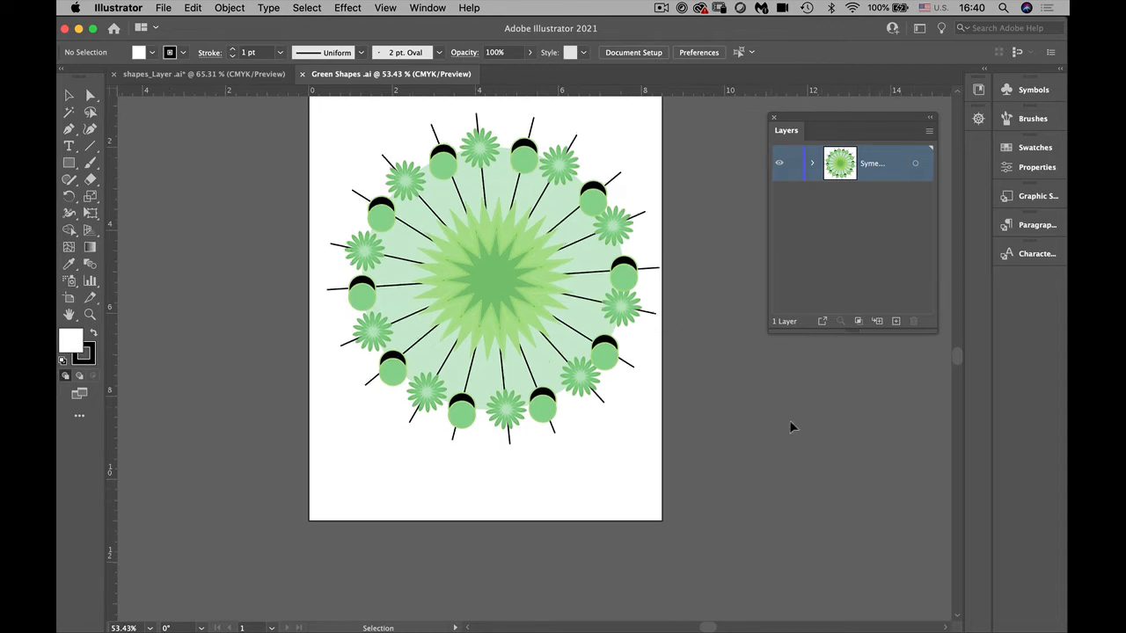
{"action": "left_click", "coordinate": [528, 164]}
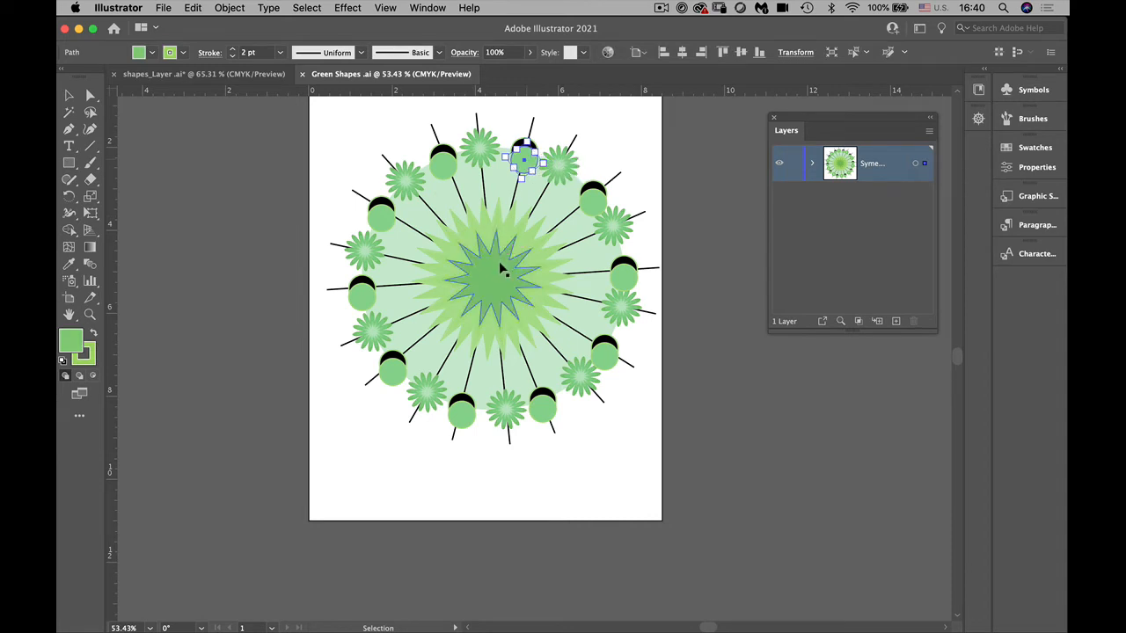
{"action": "key", "text": "space"}
{"action": "left_click_drag", "start_coordinate": [502, 262], "coordinate": [538, 299]}
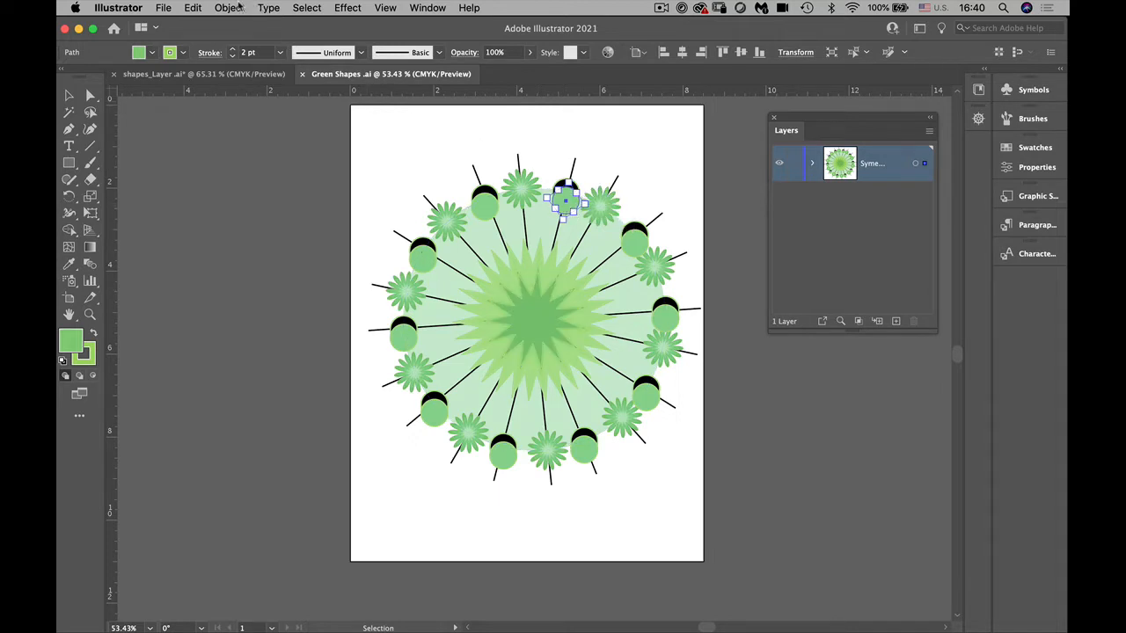
{"action": "left_click", "coordinate": [303, 8]}
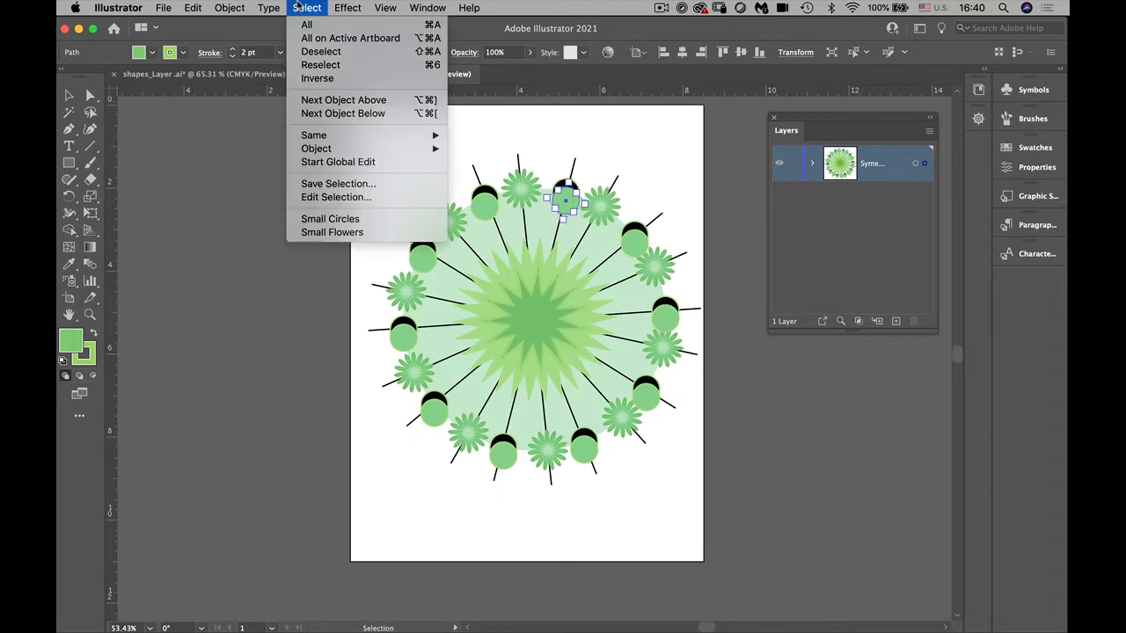
{"action": "mouse_move", "coordinate": [352, 136]}
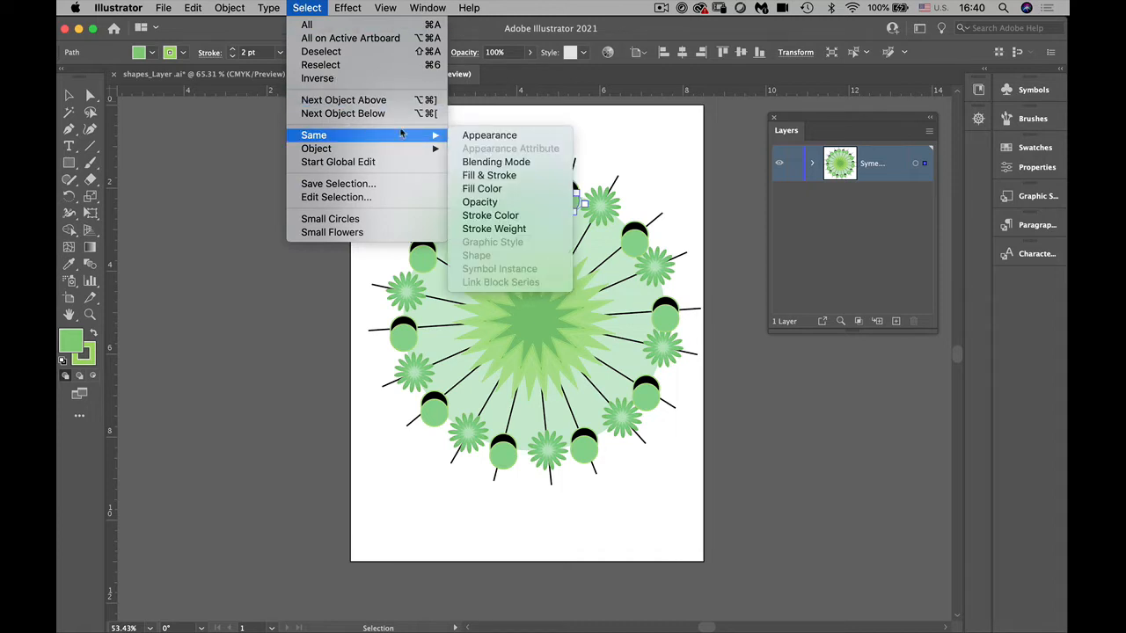
{"action": "left_click", "coordinate": [498, 190]}
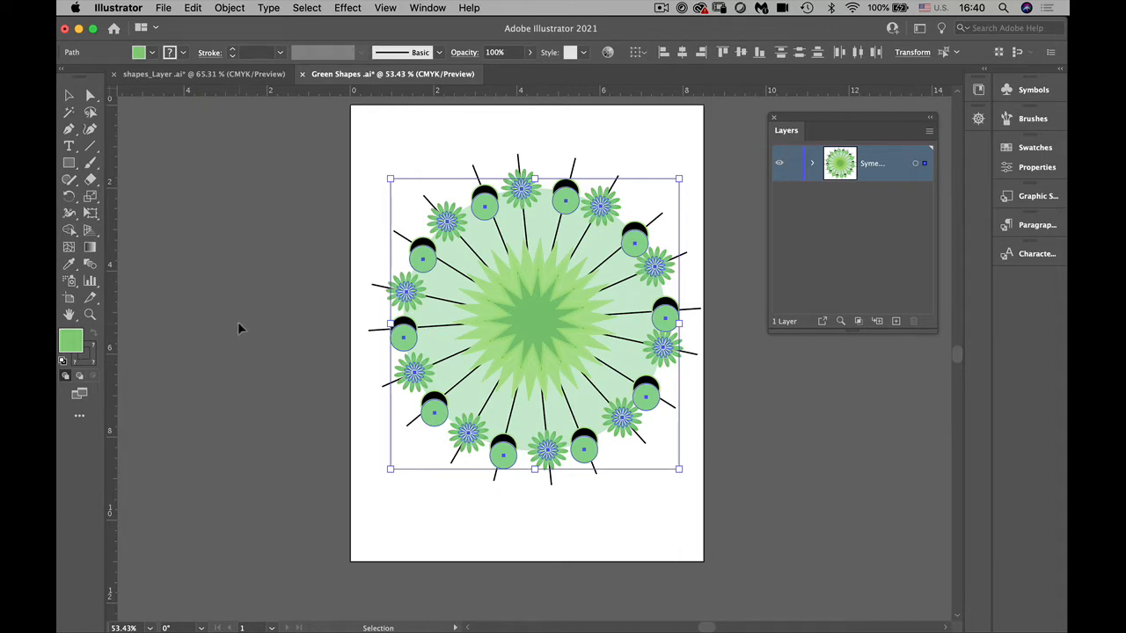
{"action": "left_click", "coordinate": [237, 322]}
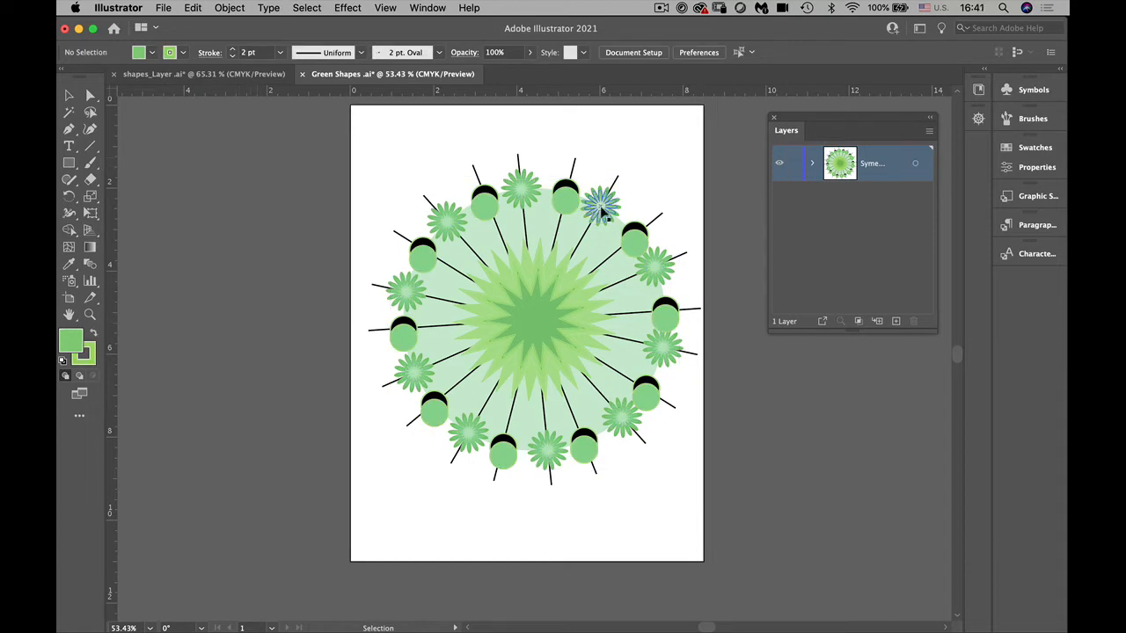
Try selecting every object that matches a small green circle's fill and stroke, and deselect them
{"action": "left_click", "coordinate": [566, 201]}
{"action": "left_click", "coordinate": [306, 8]}
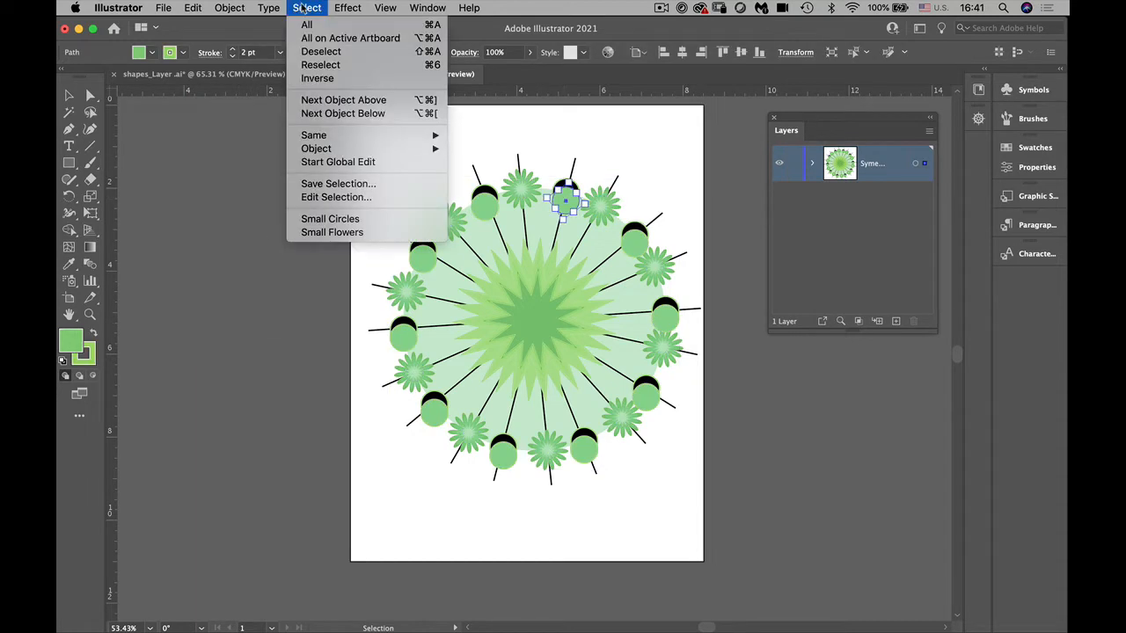
{"action": "mouse_move", "coordinate": [413, 135]}
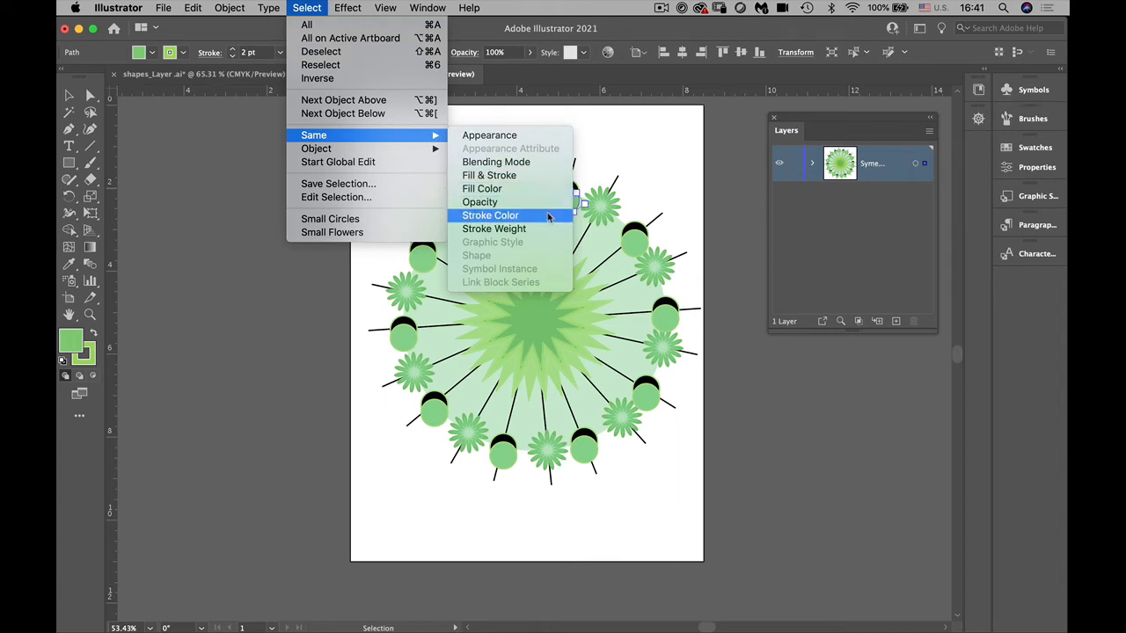
{"action": "left_click", "coordinate": [519, 175]}
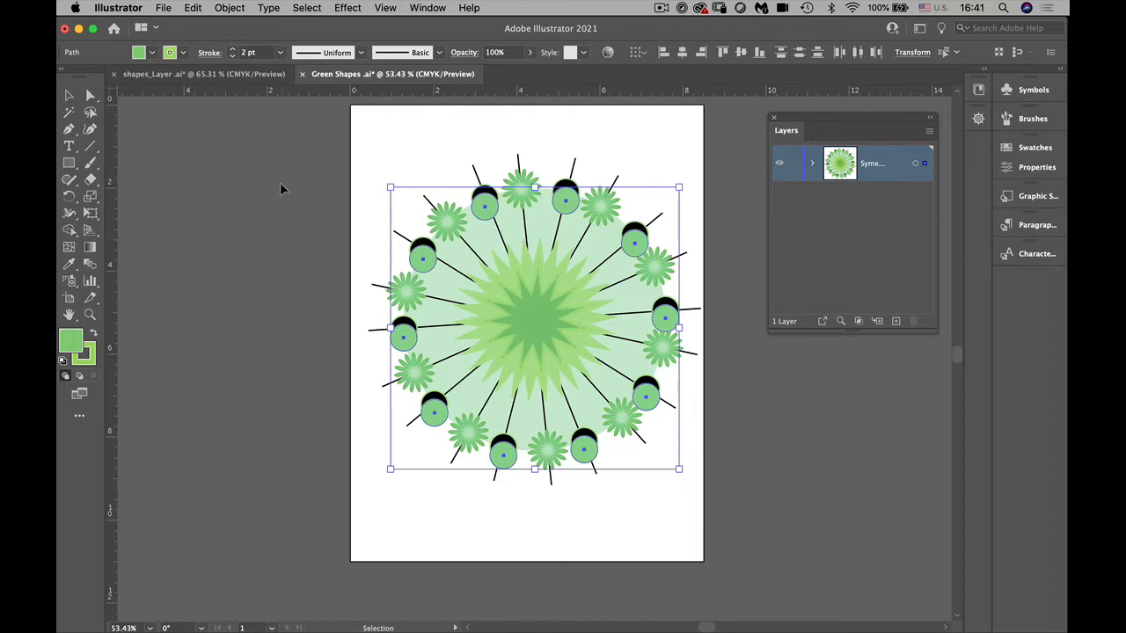
{"action": "left_click", "coordinate": [371, 158]}
Select all ten small green circles around the wheel one by one and group them
{"action": "left_click", "coordinate": [564, 208]}
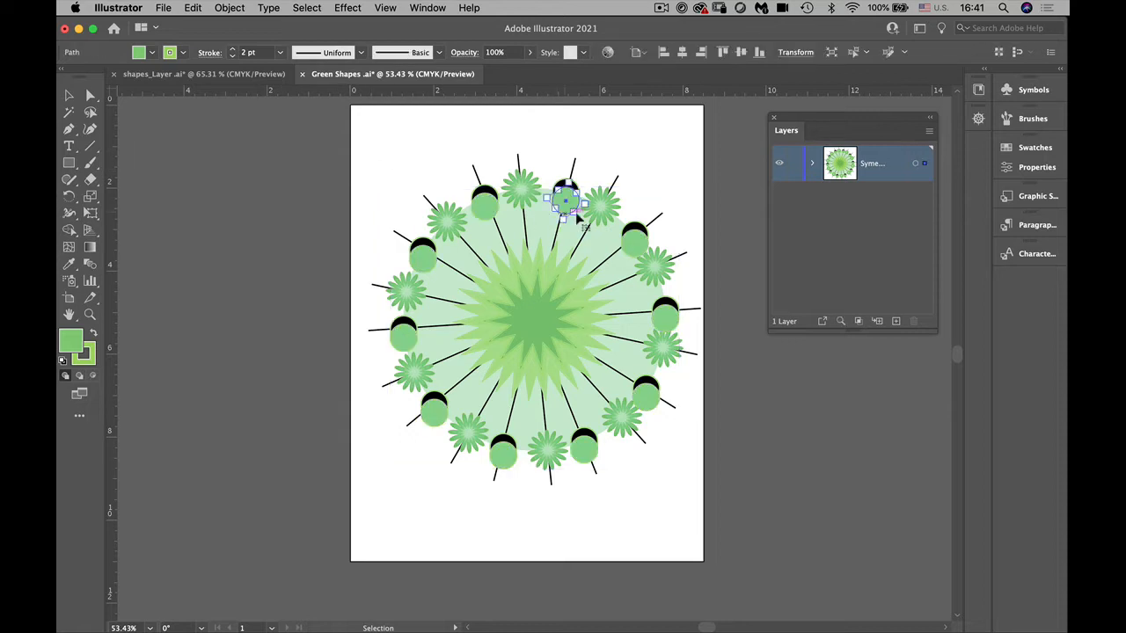
{"action": "left_click", "coordinate": [634, 244], "text": "shift"}
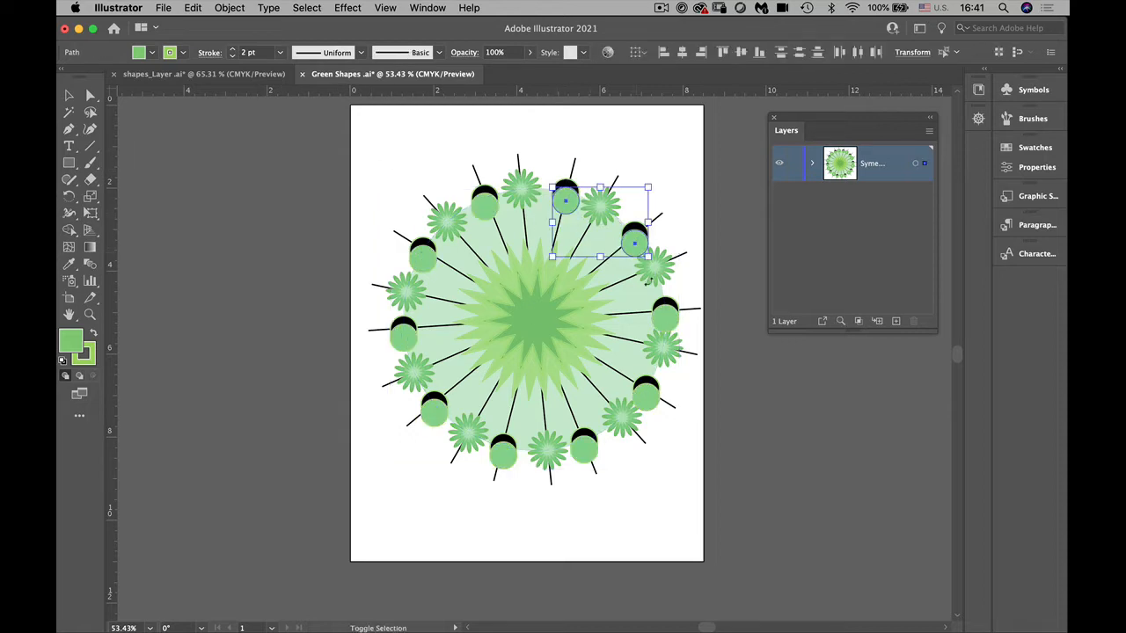
{"action": "left_click", "coordinate": [663, 320], "text": "shift"}
{"action": "left_click", "coordinate": [645, 396], "text": "shift"}
{"action": "left_click", "coordinate": [584, 449], "text": "shift"}
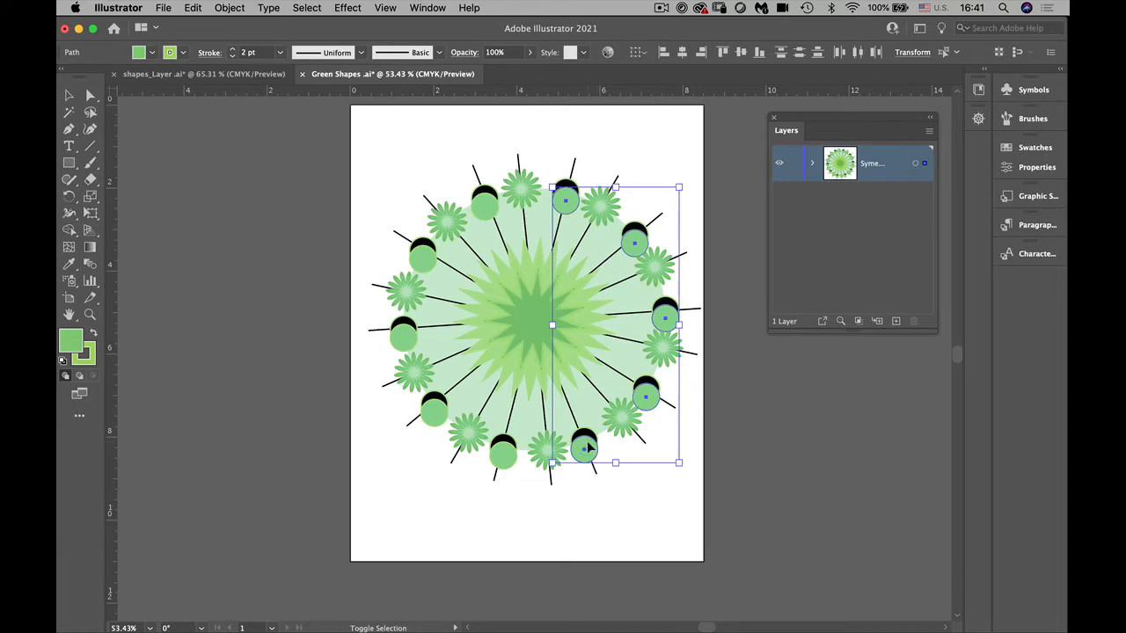
{"action": "left_click", "coordinate": [504, 452], "text": "shift"}
{"action": "left_click", "coordinate": [434, 411], "text": "shift"}
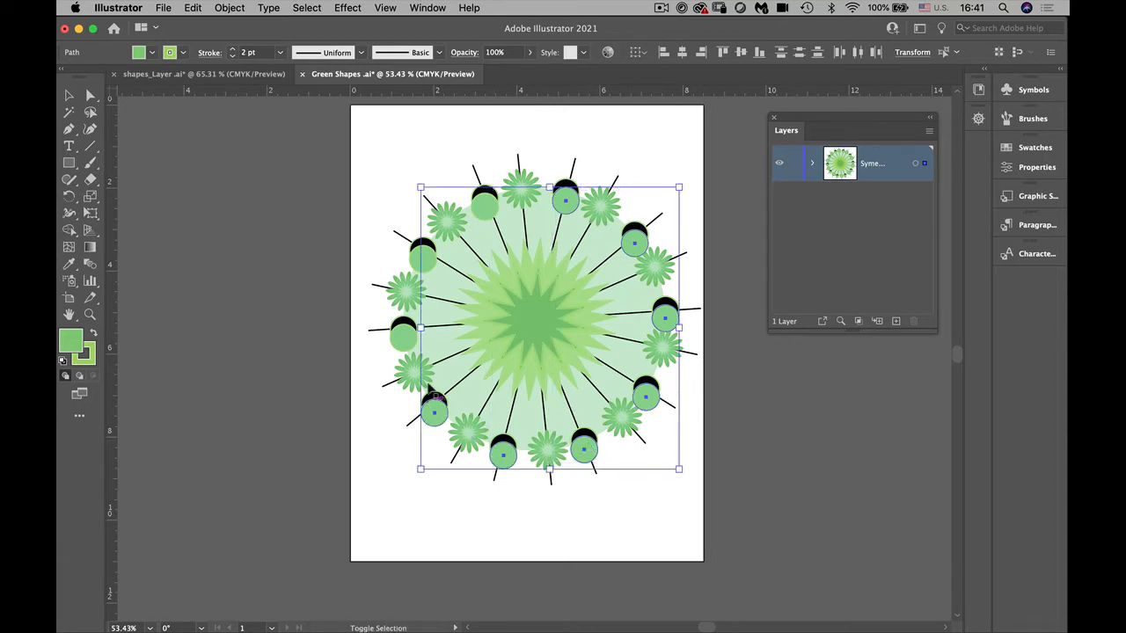
{"action": "left_click", "coordinate": [402, 335], "text": "shift"}
{"action": "left_click", "coordinate": [422, 256], "text": "shift"}
{"action": "left_click", "coordinate": [484, 205], "text": "shift"}
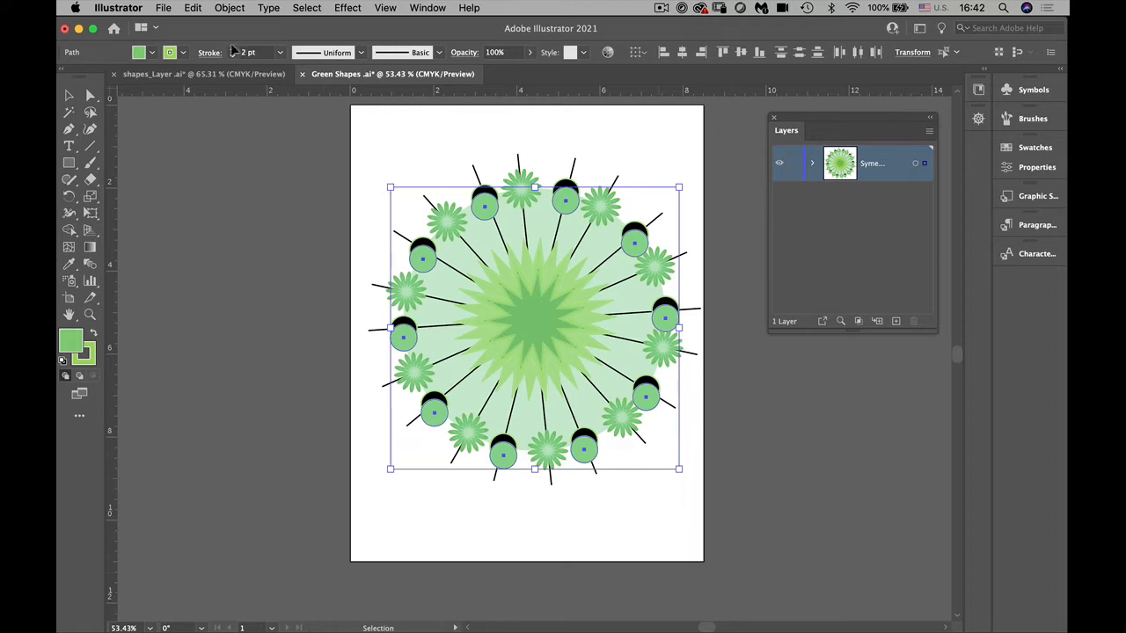
{"action": "left_click", "coordinate": [216, 8]}
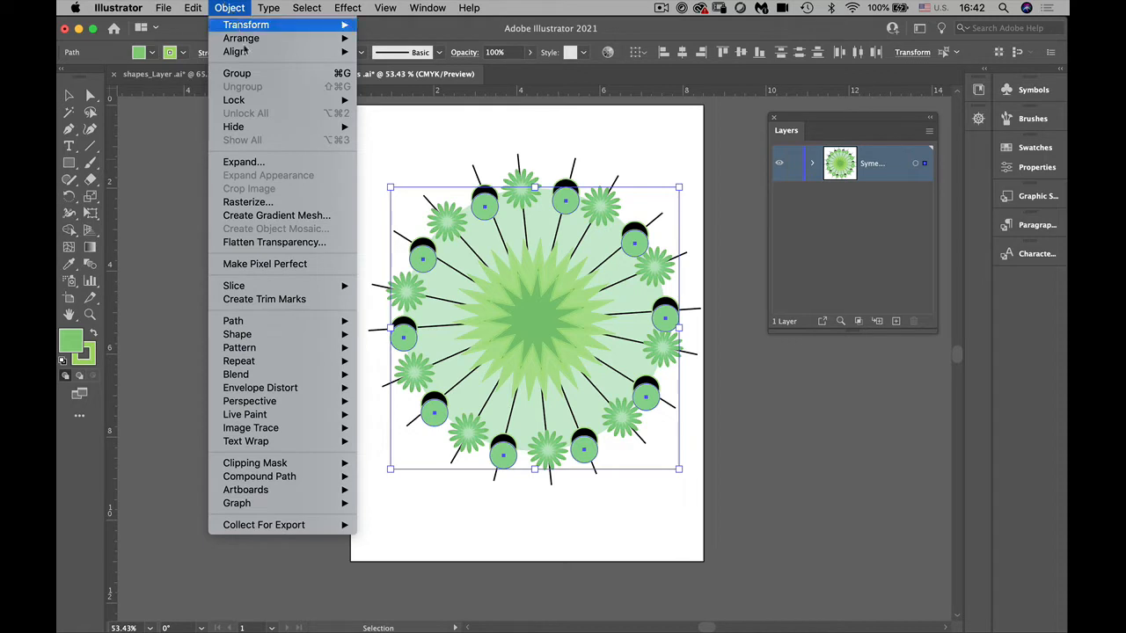
{"action": "left_click", "coordinate": [251, 79]}
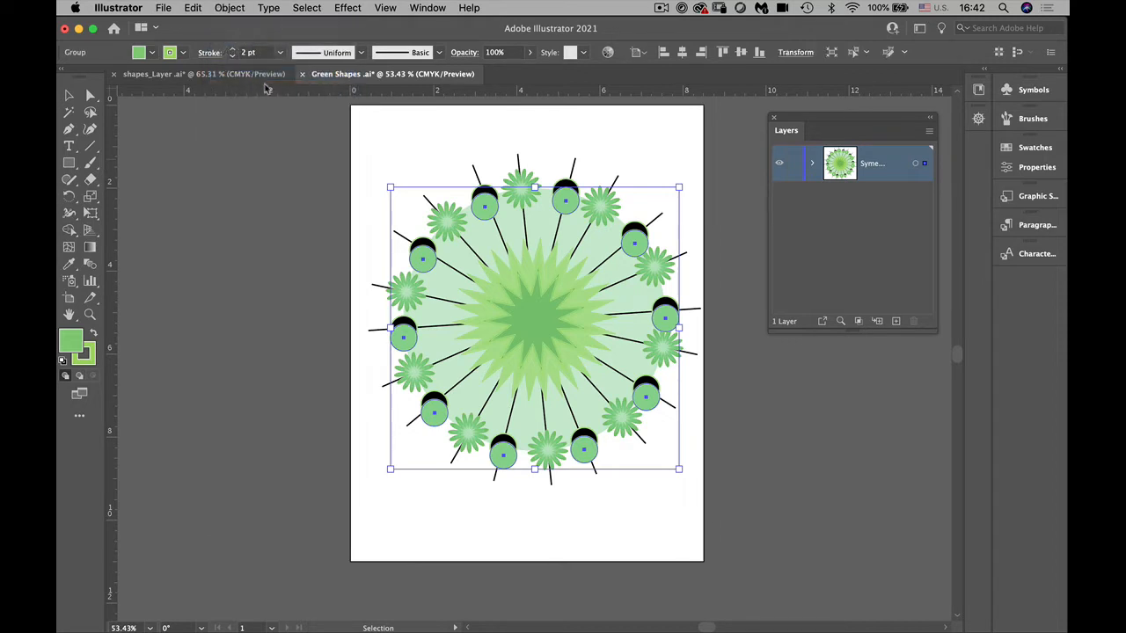
Expand the Symetry layer and make the Layers panel taller and wider so the sublayer names are readable
{"action": "left_click", "coordinate": [813, 166]}
{"action": "left_click_drag", "start_coordinate": [866, 332], "coordinate": [876, 626]}
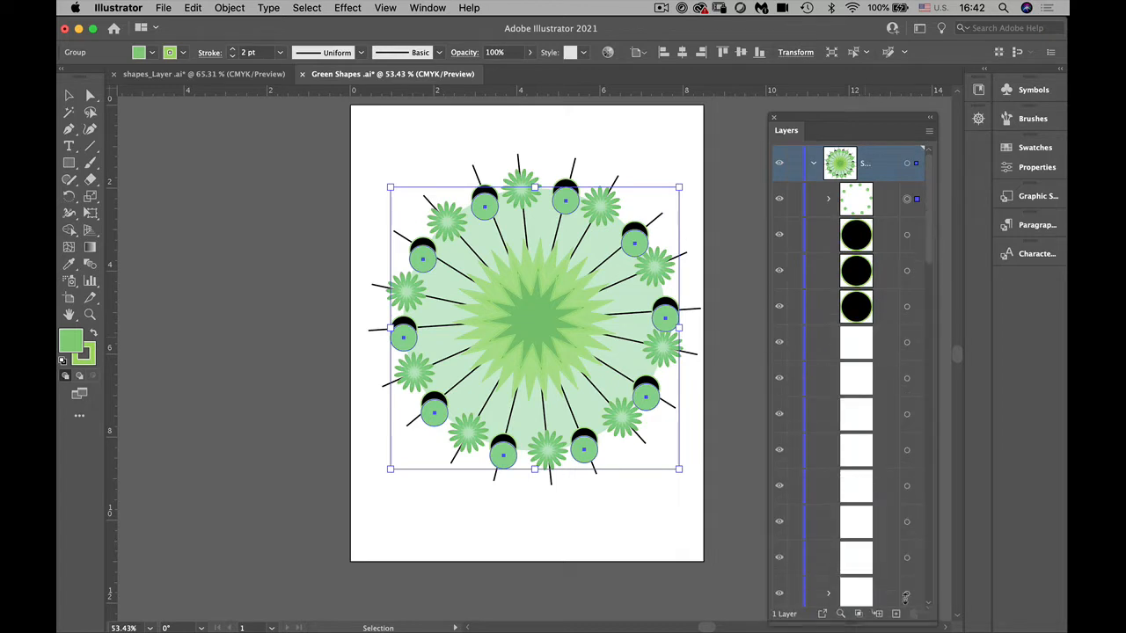
{"action": "left_click_drag", "start_coordinate": [763, 341], "coordinate": [712, 336]}
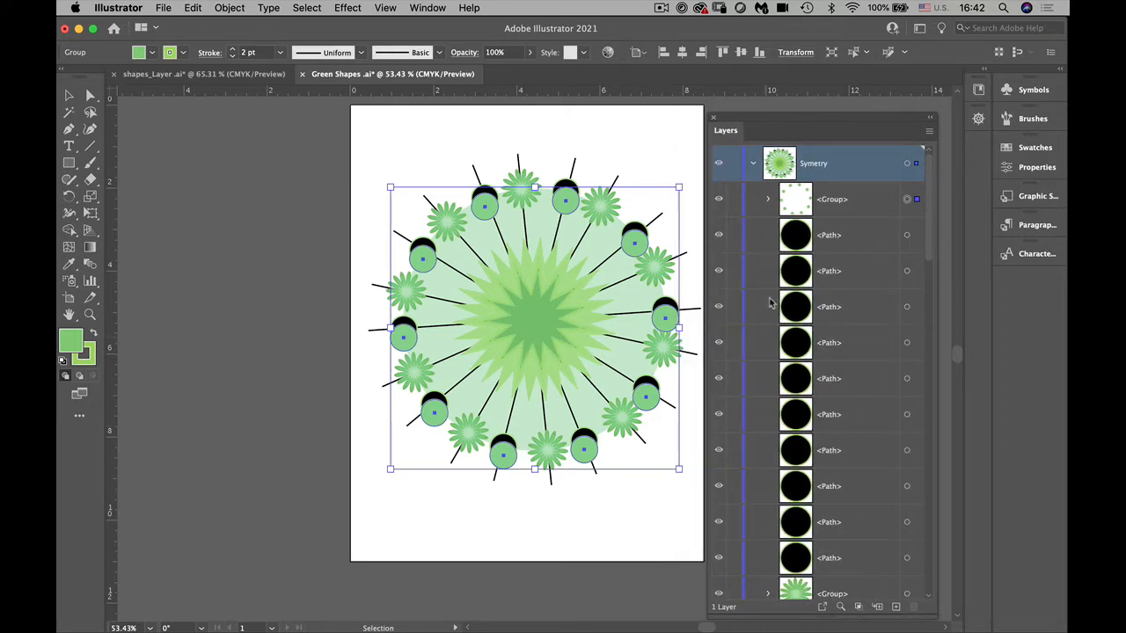
Rename the green circles' group as Green and deselect the artwork
{"action": "double_click", "coordinate": [834, 200]}
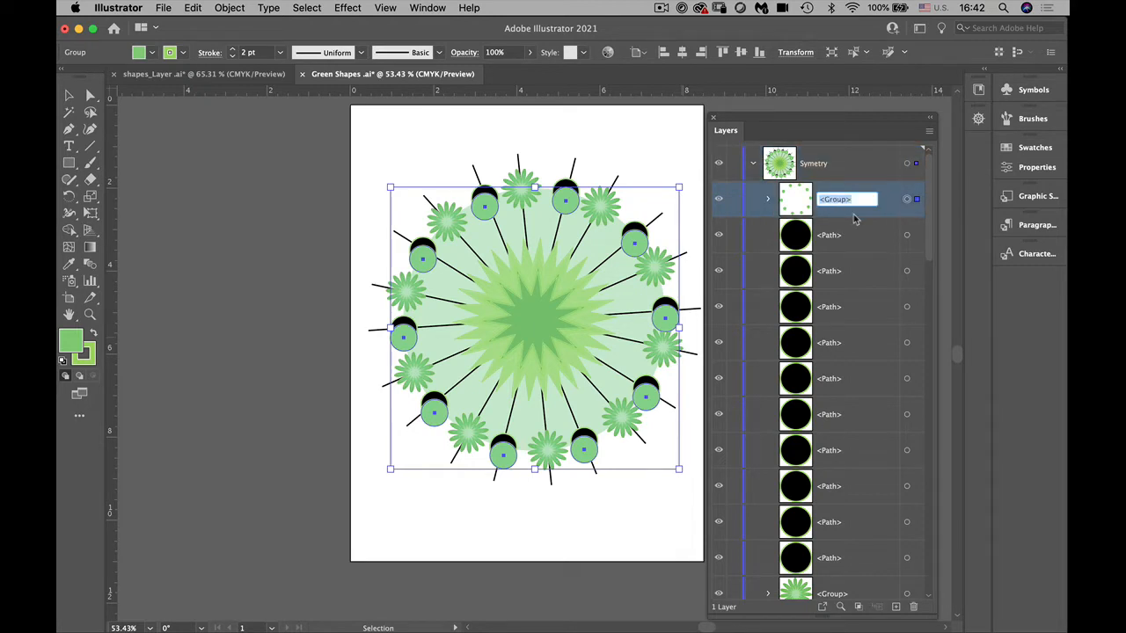
{"action": "type", "text": "Green"}
{"action": "key", "text": "Return"}
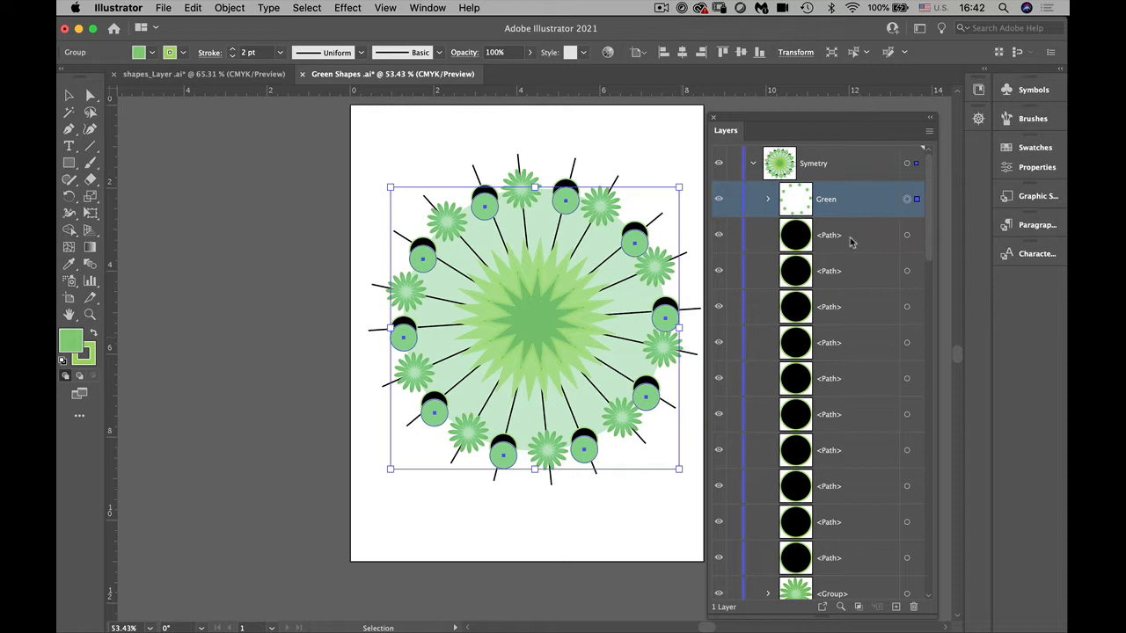
{"action": "left_click", "coordinate": [334, 231]}
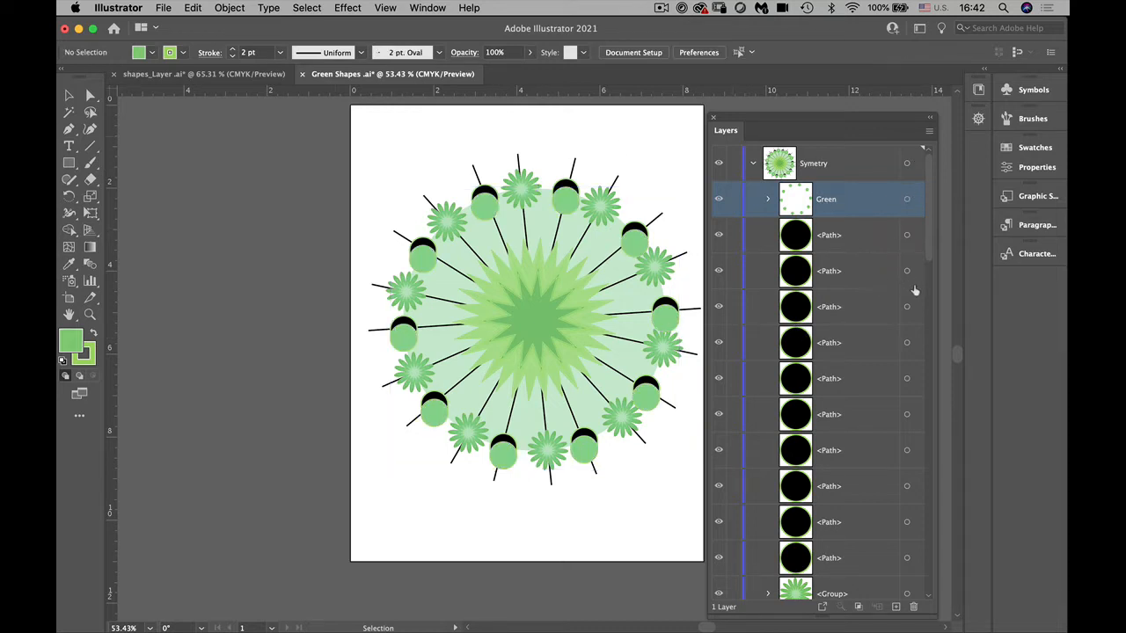
Select all the black circles by matching one circle's fill and stroke, and group them
{"action": "left_click", "coordinate": [564, 185]}
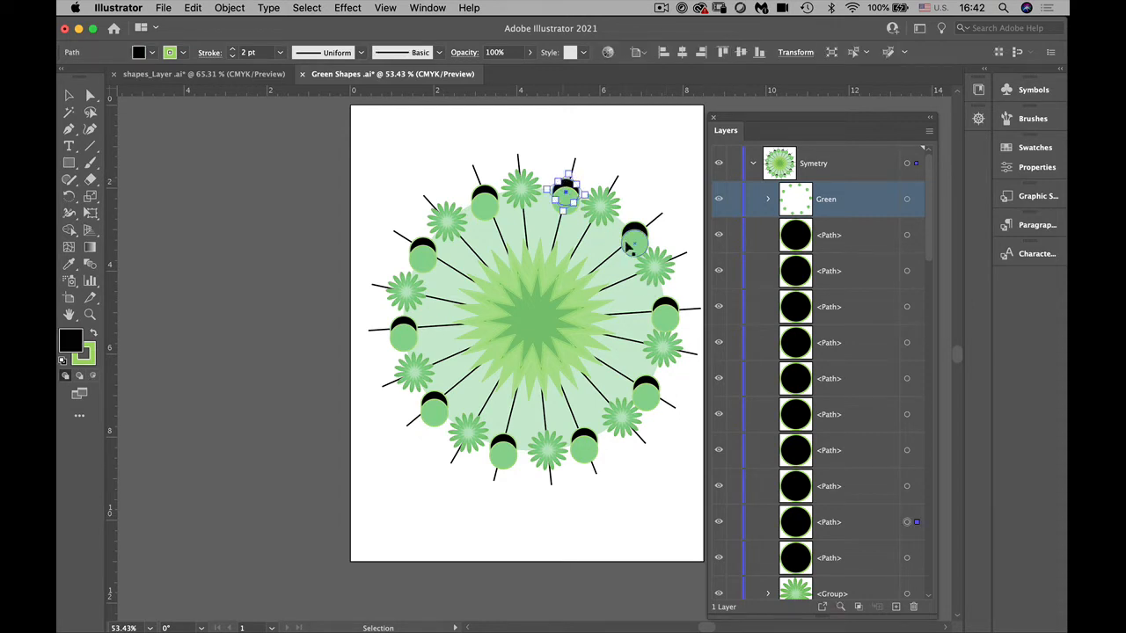
{"action": "left_click", "coordinate": [295, 7]}
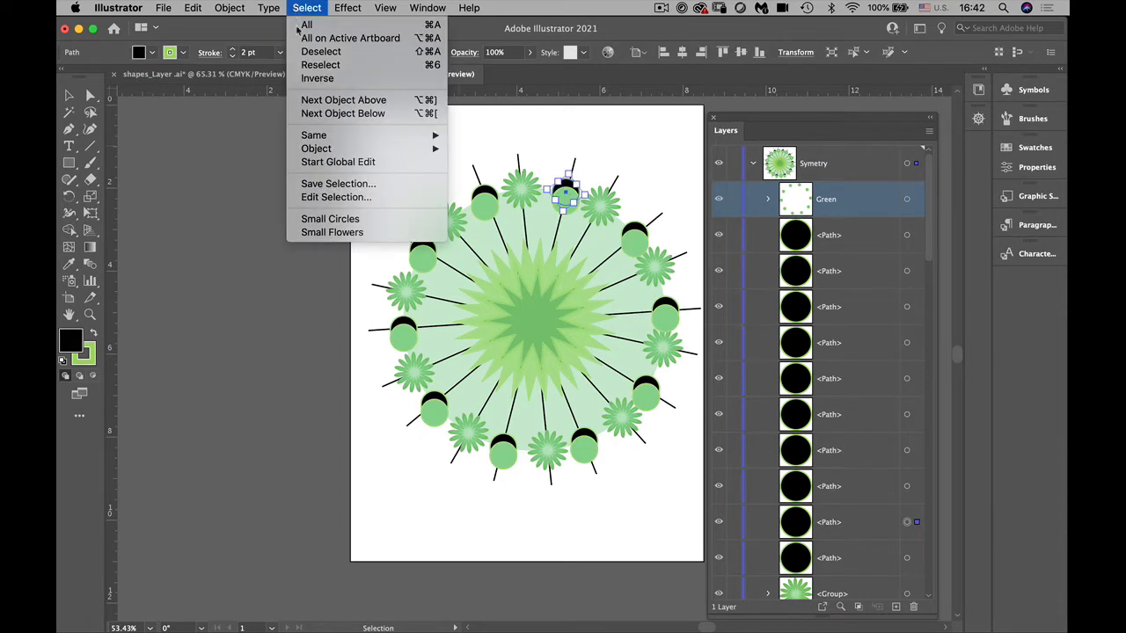
{"action": "mouse_move", "coordinate": [313, 137]}
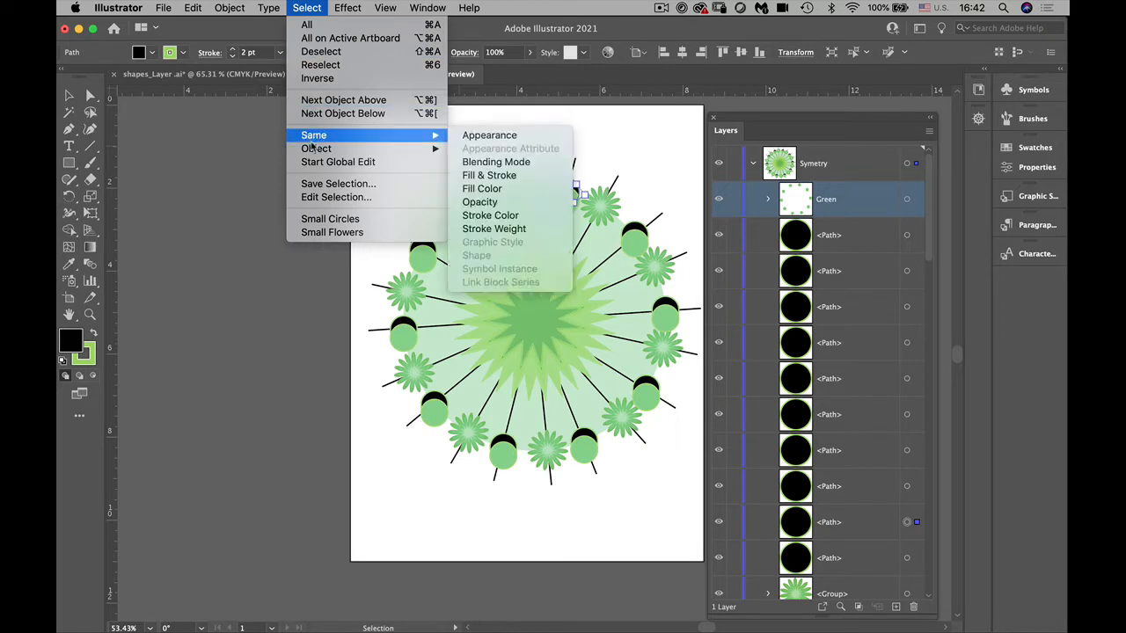
{"action": "left_click", "coordinate": [497, 176]}
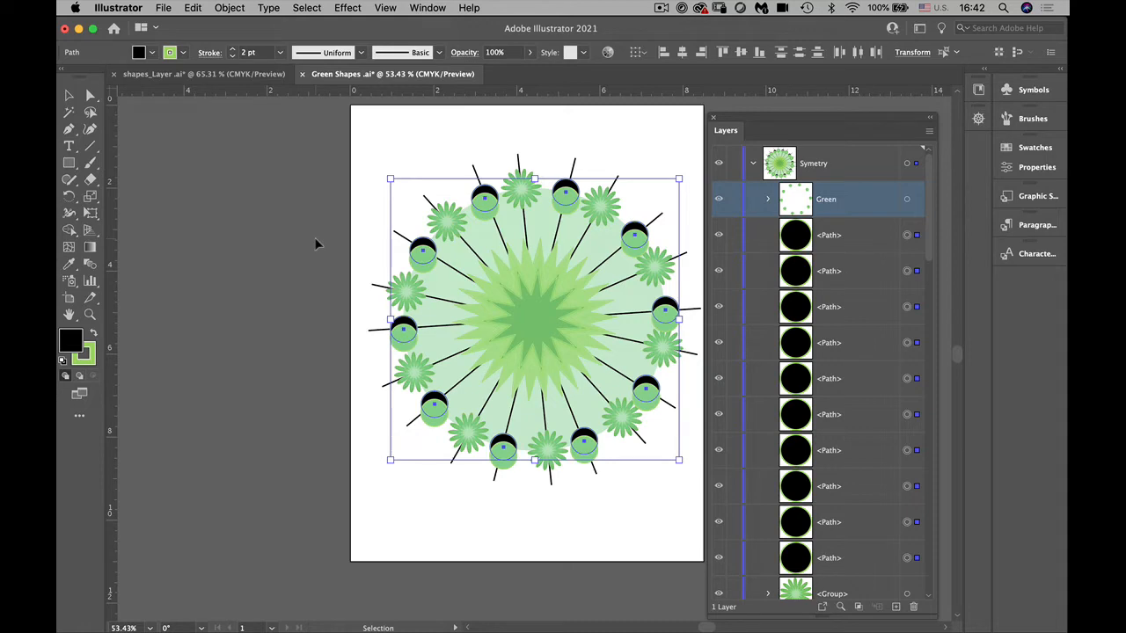
{"action": "left_click", "coordinate": [229, 7]}
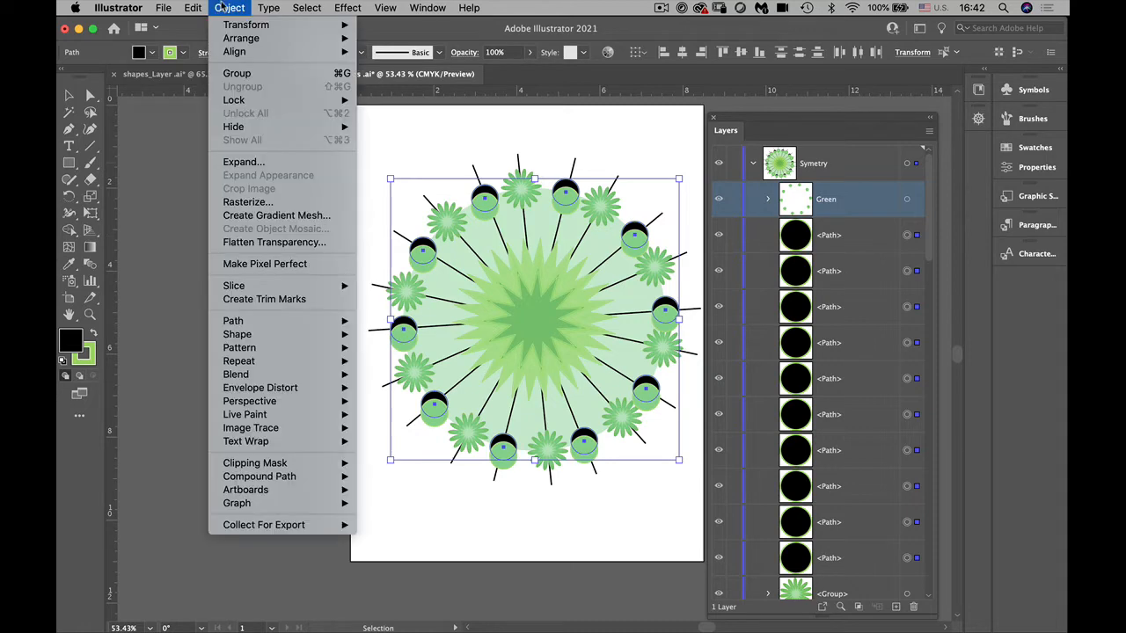
{"action": "left_click", "coordinate": [235, 73]}
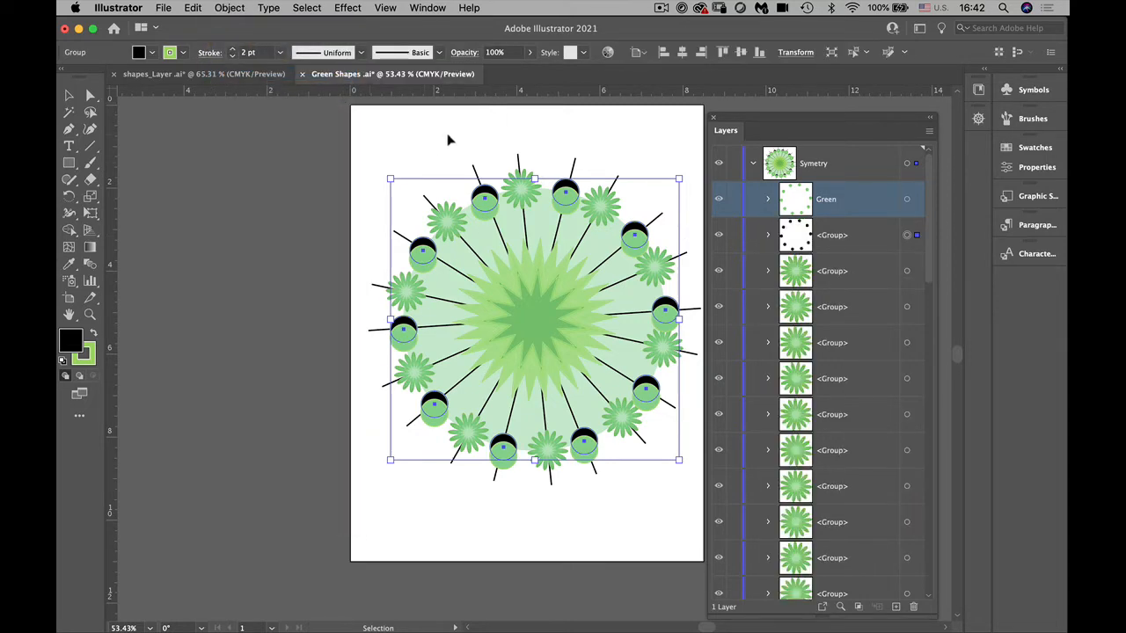
Rename the black circles' group as dark circles and deselect the artwork
{"action": "double_click", "coordinate": [835, 235]}
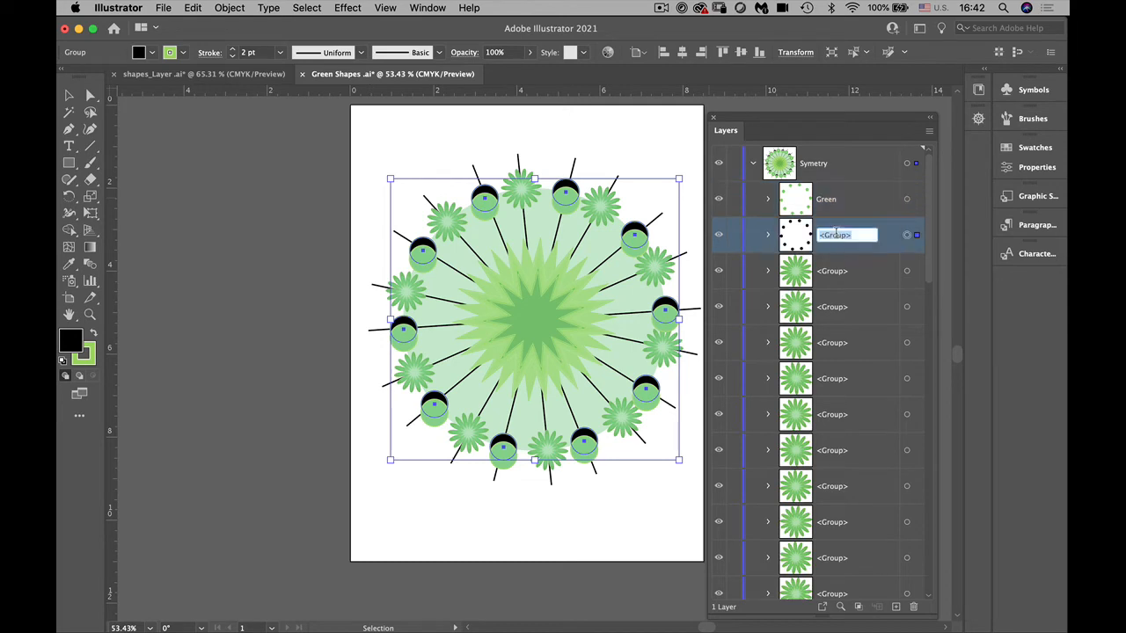
{"action": "type", "text": "dar"}
{"action": "type", "text": "k "}
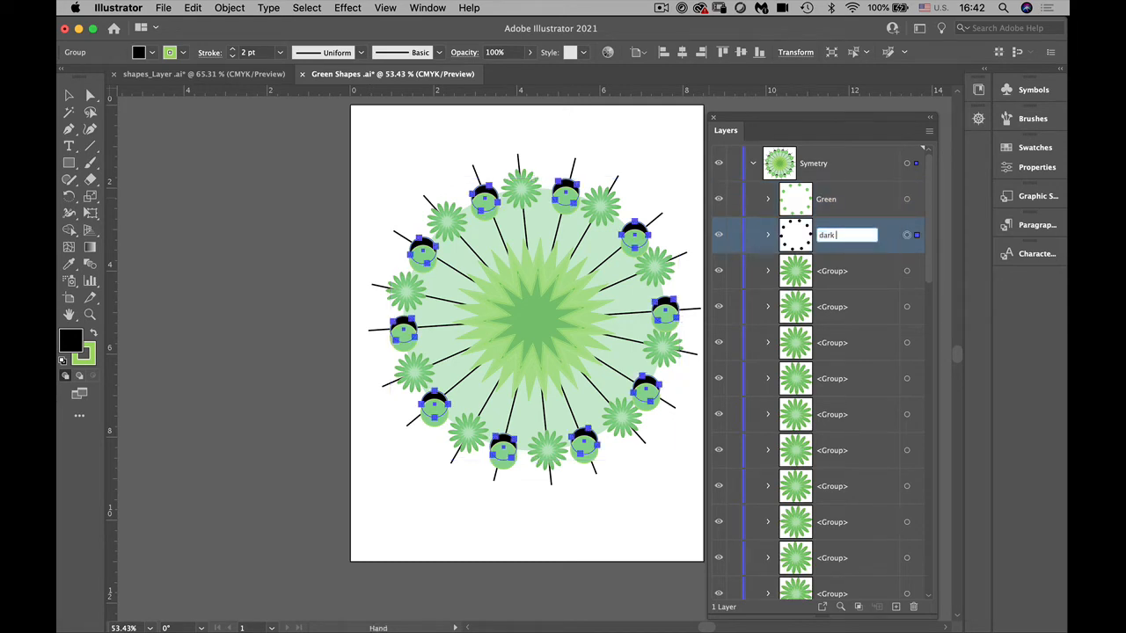
{"action": "type", "text": "circles"}
{"action": "key", "text": "Return"}
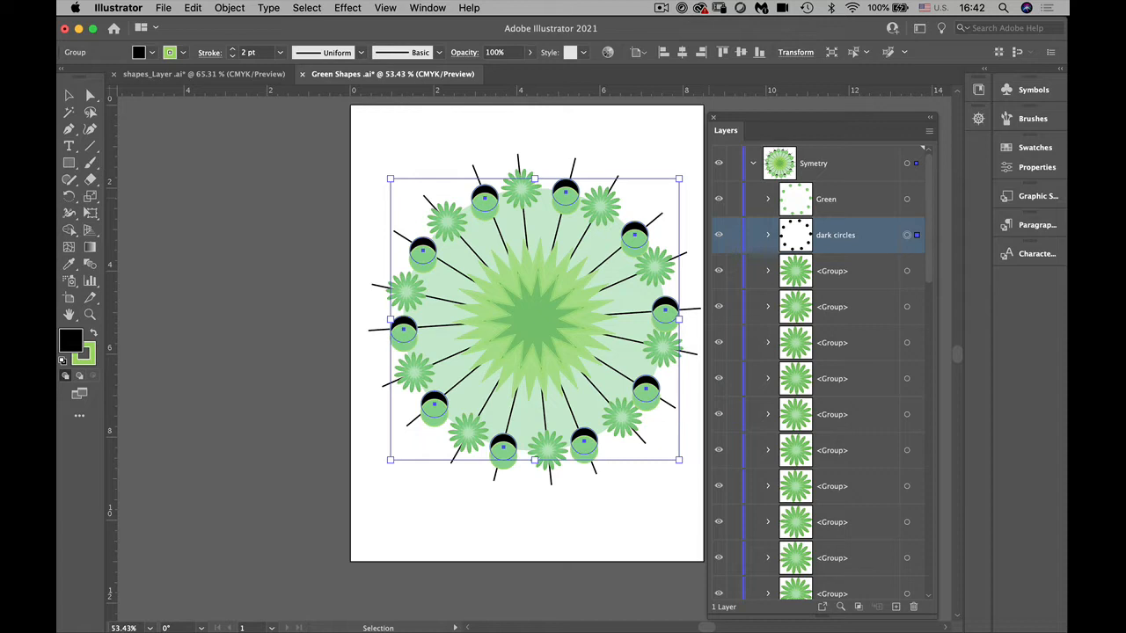
{"action": "left_click", "coordinate": [227, 216]}
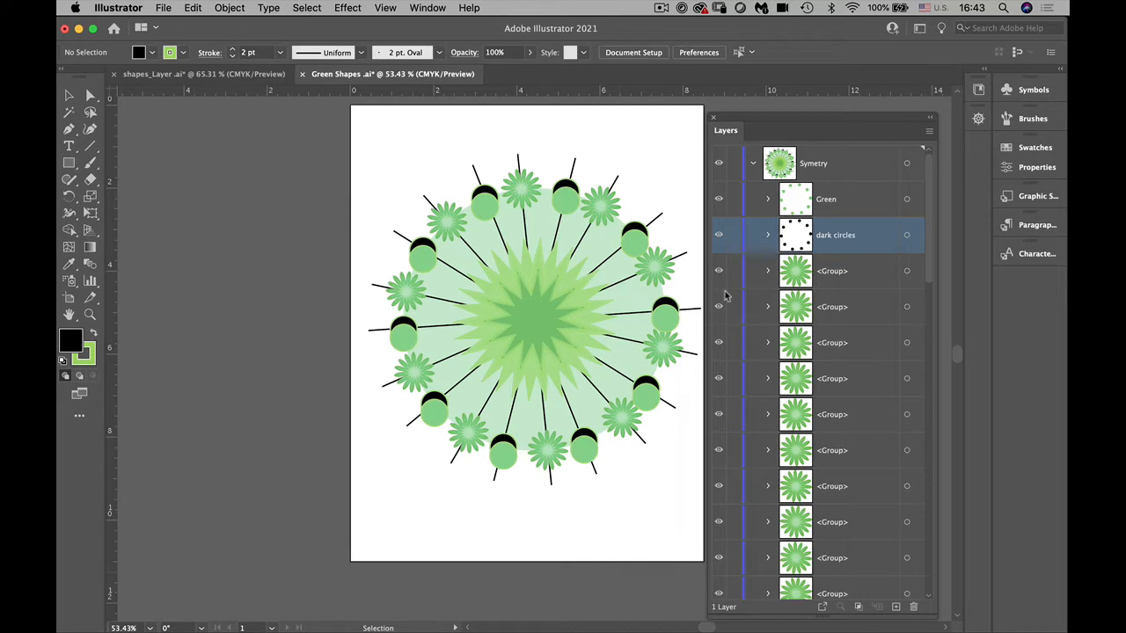
Select the Green and dark circles groups together inside the Symetry layer and combine them into one group
{"action": "left_click", "coordinate": [753, 166]}
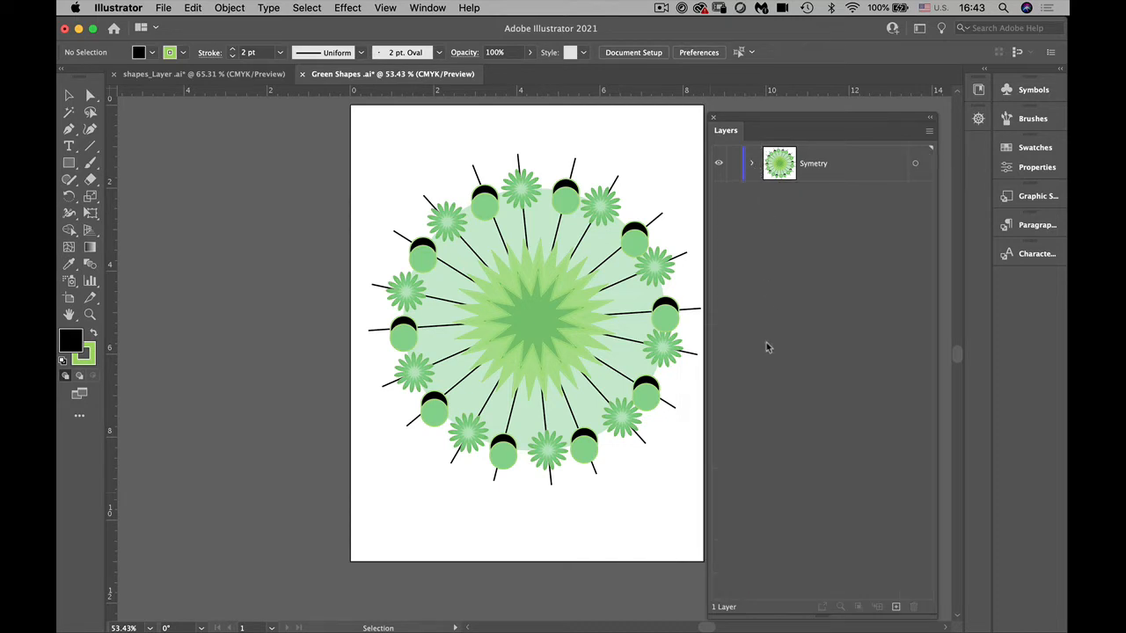
{"action": "left_click", "coordinate": [752, 166]}
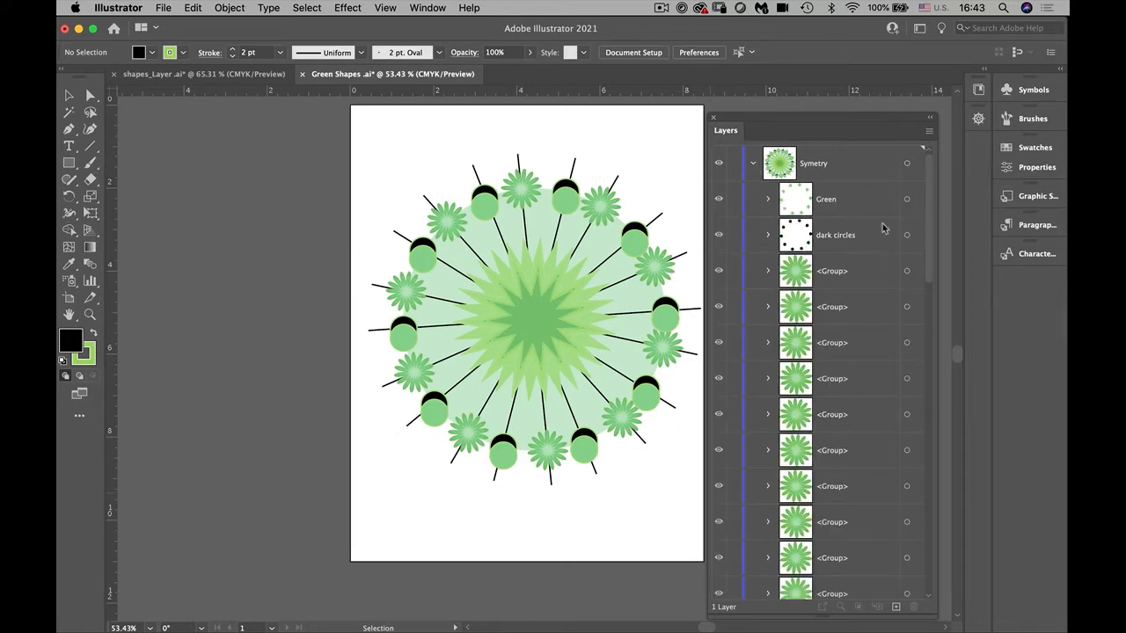
{"action": "left_click", "coordinate": [906, 200]}
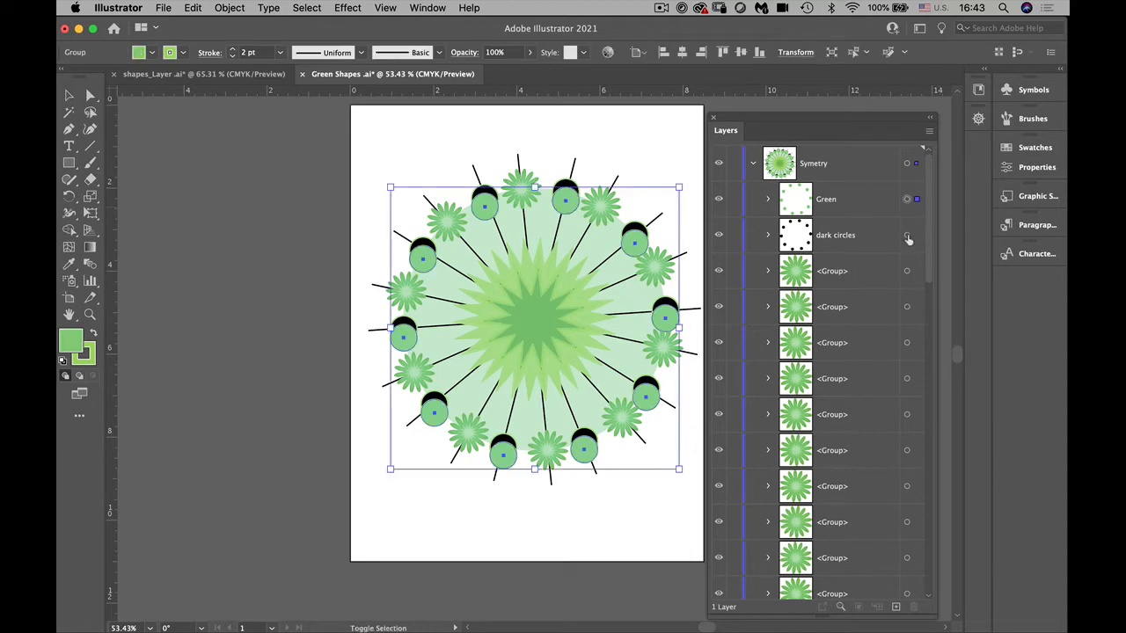
{"action": "left_click", "coordinate": [907, 235], "text": "shift"}
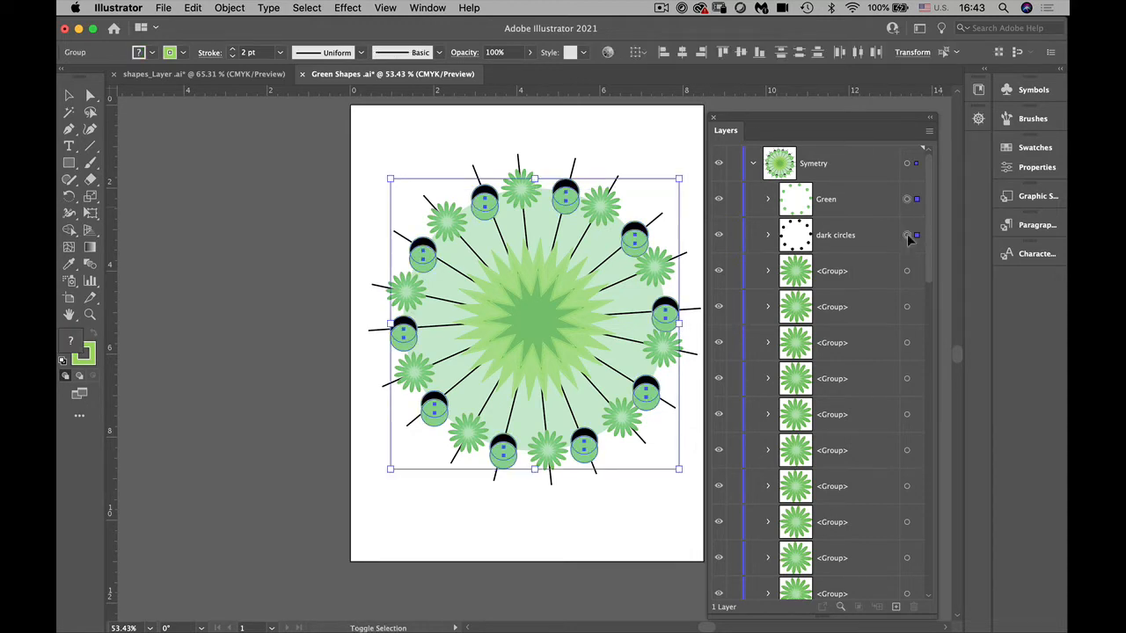
{"action": "left_click", "coordinate": [230, 7]}
{"action": "left_click", "coordinate": [238, 74]}
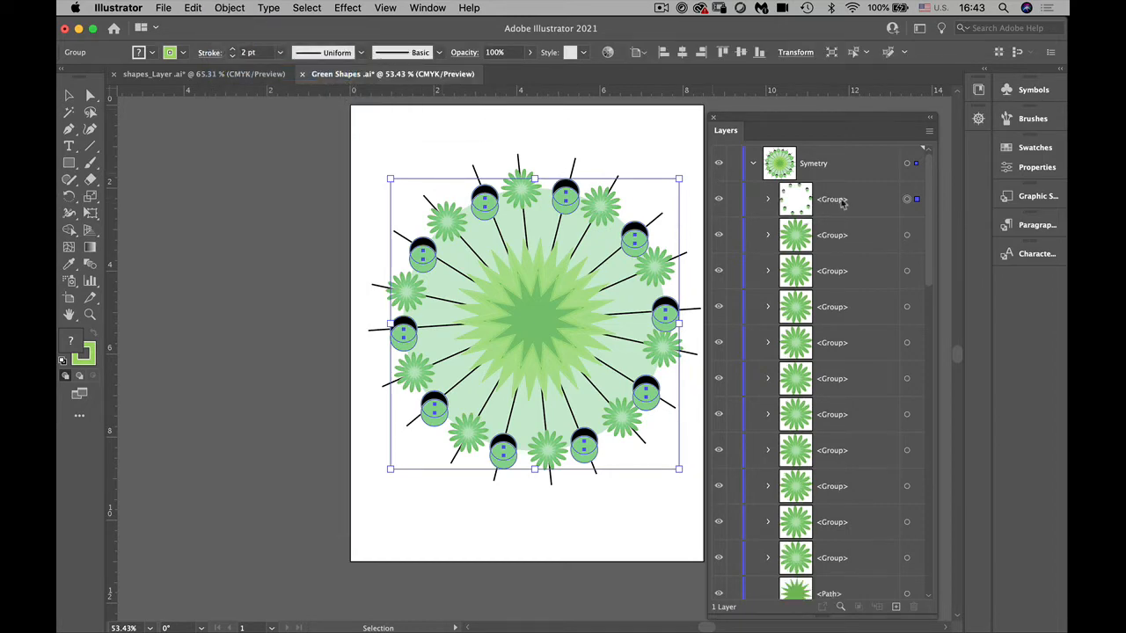
Rename the combined circles' group as dark green and deselect the artwork
{"action": "double_click", "coordinate": [842, 200]}
{"action": "type", "text": "dar"}
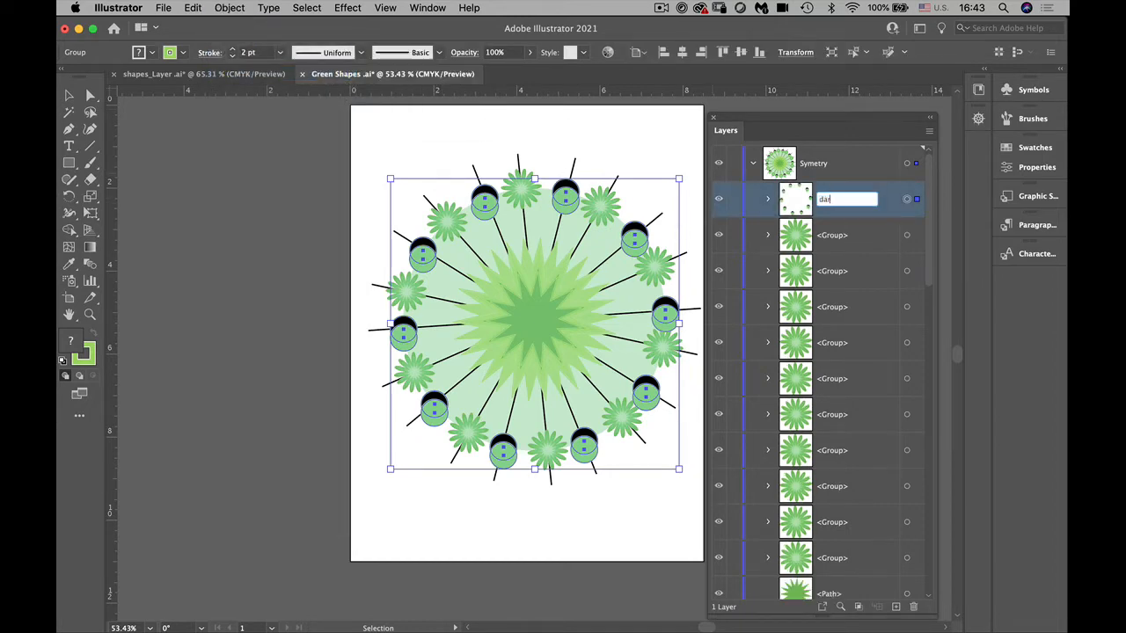
{"action": "type", "text": "k green"}
{"action": "left_click", "coordinate": [640, 147]}
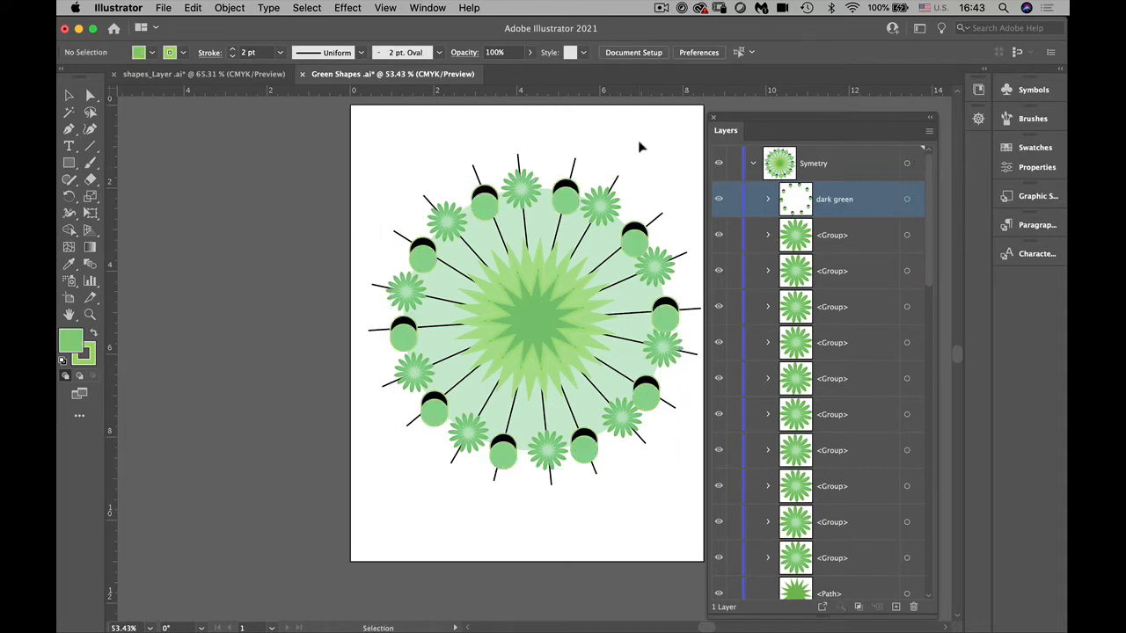
Hide and show the dark green group again, and lock it
{"action": "left_click", "coordinate": [718, 201]}
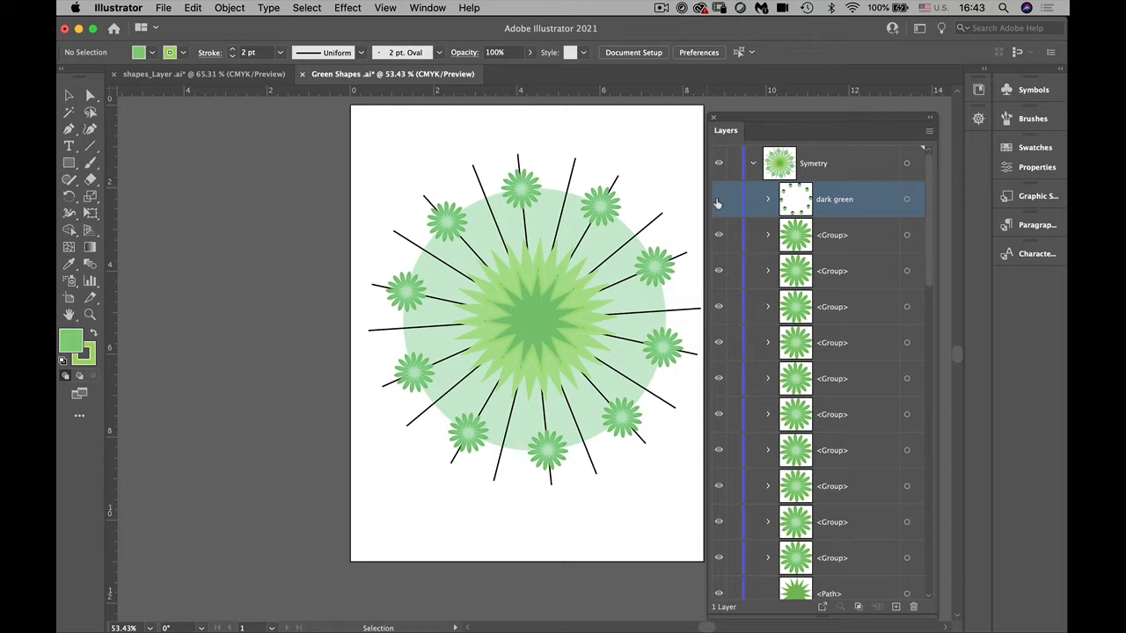
{"action": "left_click", "coordinate": [718, 199]}
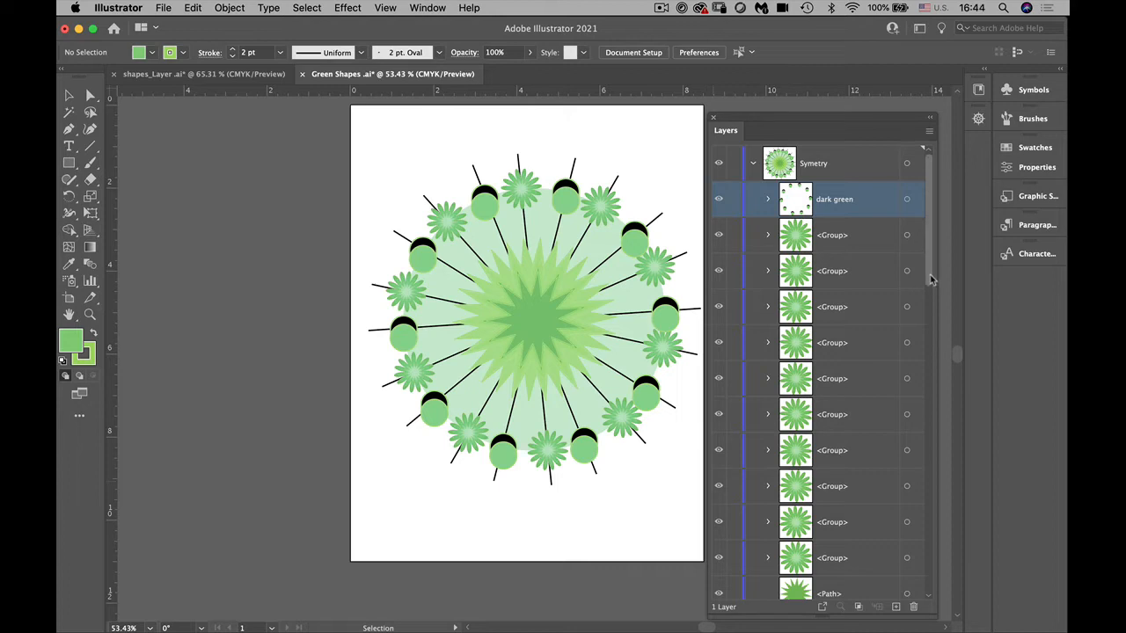
{"action": "left_click", "coordinate": [733, 200]}
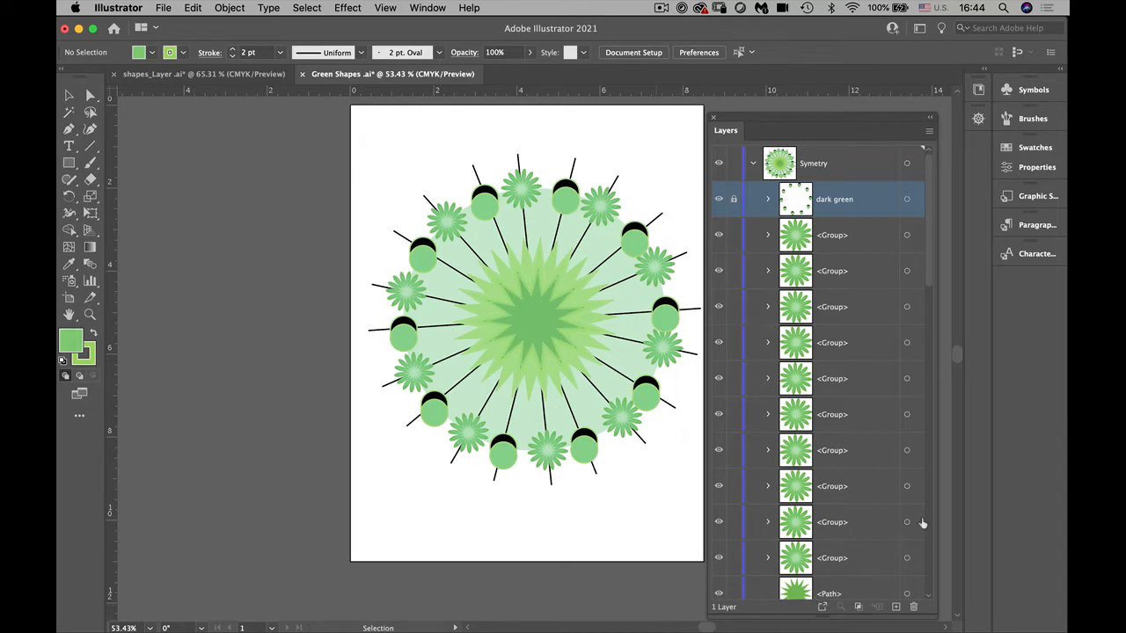
Try locking and unlocking several line paths near the end of the Symetry layer, leaving only the third-last line locked
{"action": "scroll", "coordinate": [931, 490], "scroll_direction": "down", "scroll_amount": 6}
{"action": "scroll", "coordinate": [932, 490], "scroll_direction": "down", "scroll_amount": 10}
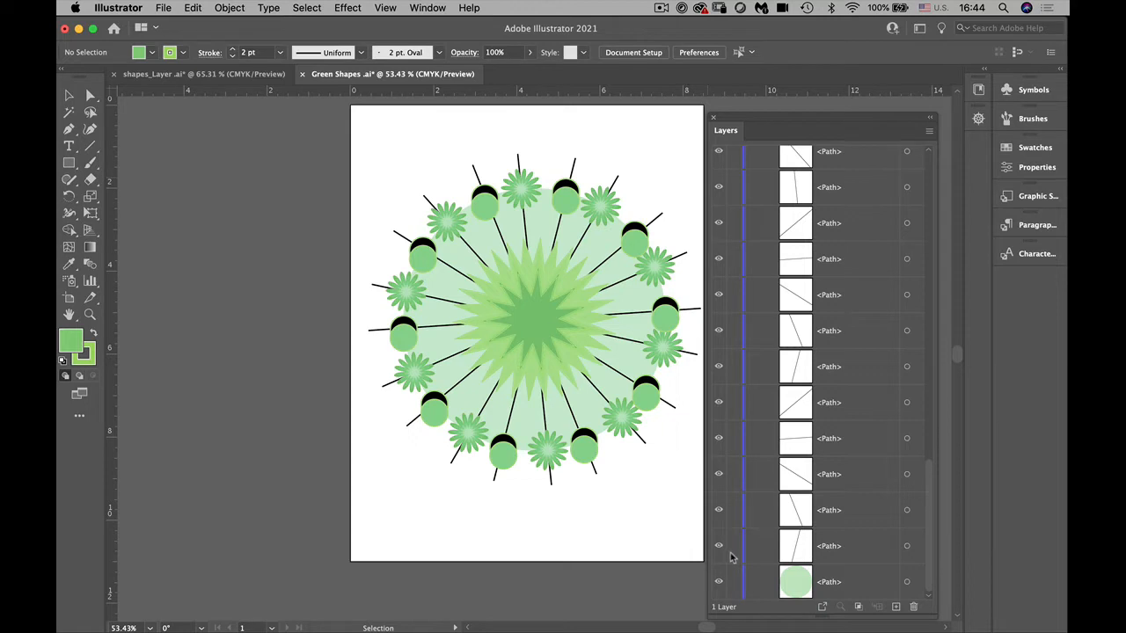
{"action": "left_click", "coordinate": [733, 512]}
{"action": "left_click", "coordinate": [734, 546]}
{"action": "left_click", "coordinate": [733, 474]}
{"action": "left_click", "coordinate": [733, 403]}
{"action": "left_click", "coordinate": [733, 403]}
{"action": "left_click", "coordinate": [735, 474]}
{"action": "left_click", "coordinate": [733, 510]}
{"action": "left_click", "coordinate": [733, 546]}
{"action": "left_click", "coordinate": [734, 474]}
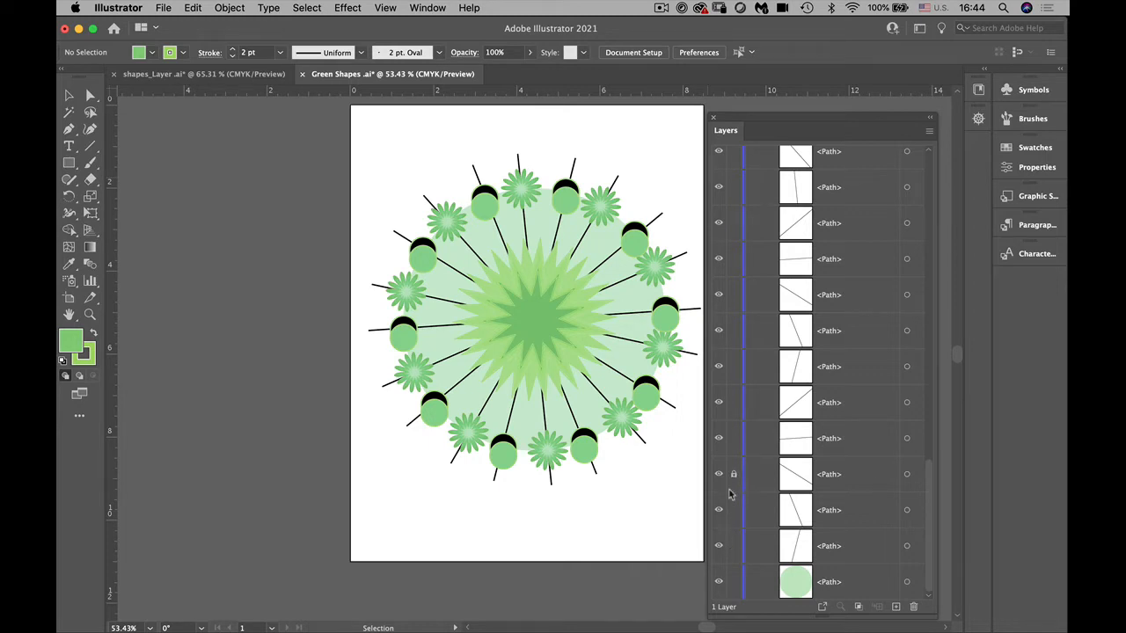
Select all unlocked black lines by matching one line's stroke weight, and group them
{"action": "left_click", "coordinate": [618, 182]}
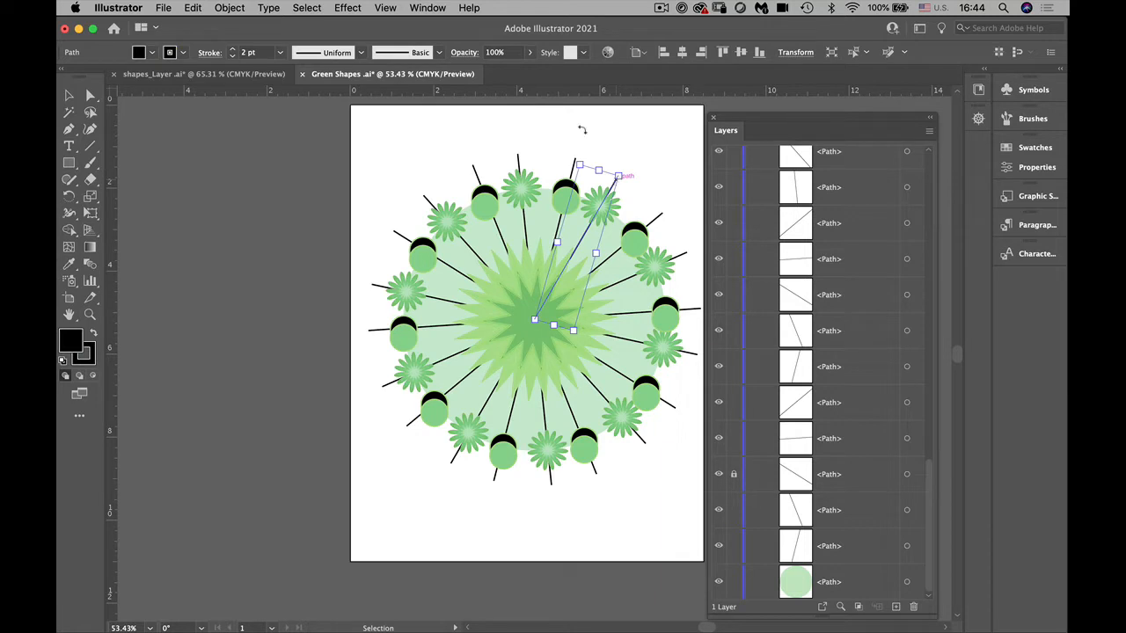
{"action": "left_click", "coordinate": [307, 7]}
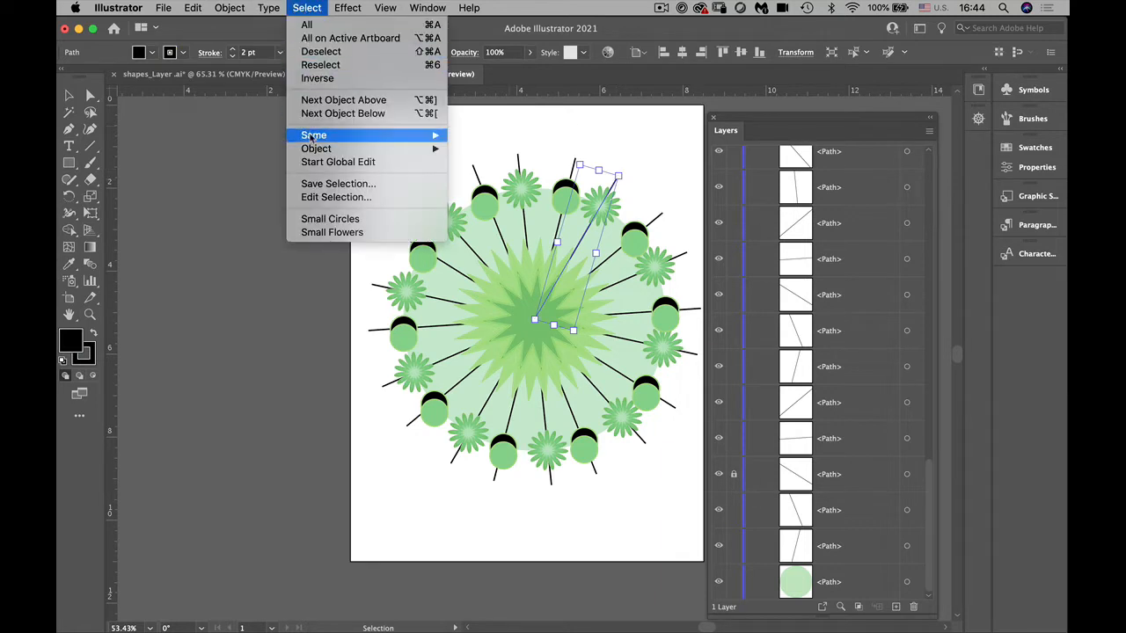
{"action": "mouse_move", "coordinate": [315, 138]}
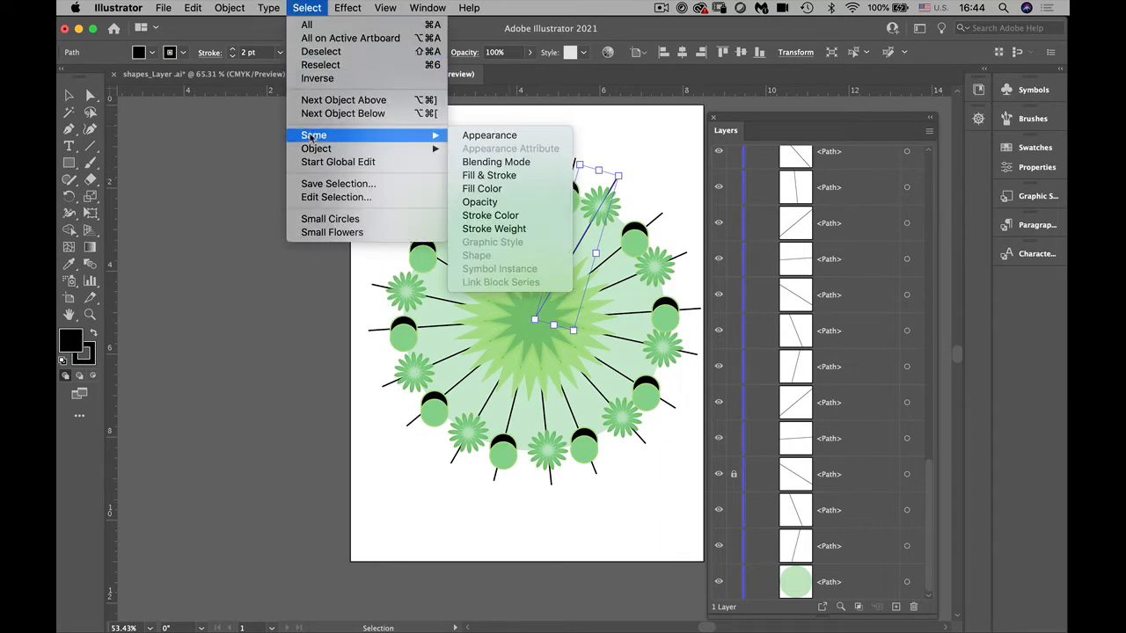
{"action": "left_click", "coordinate": [540, 229]}
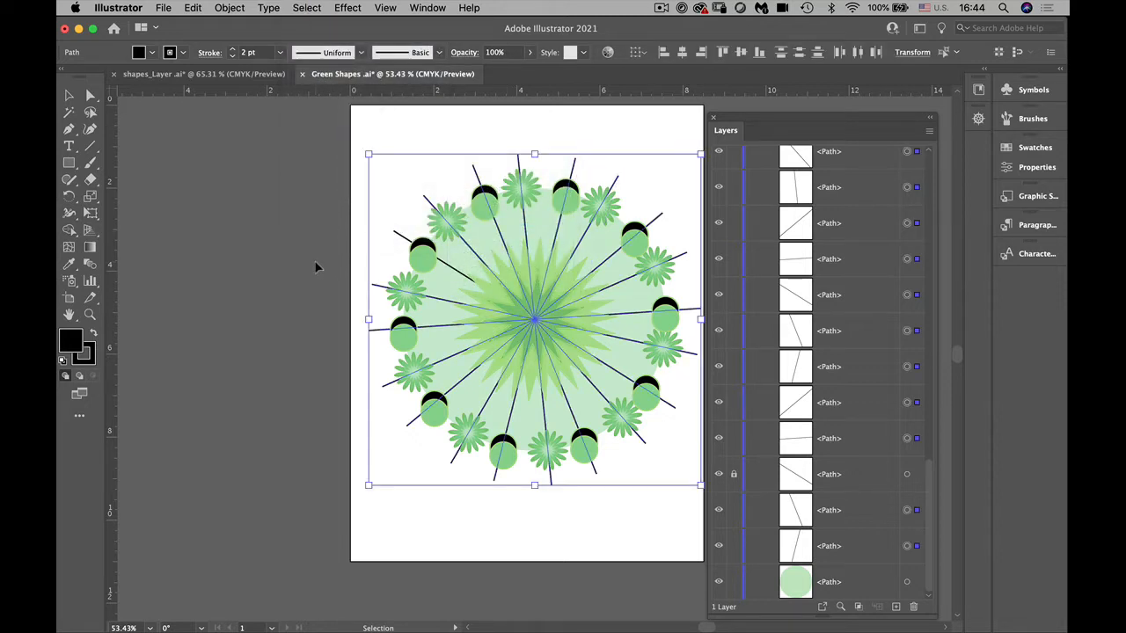
{"action": "left_click", "coordinate": [232, 10]}
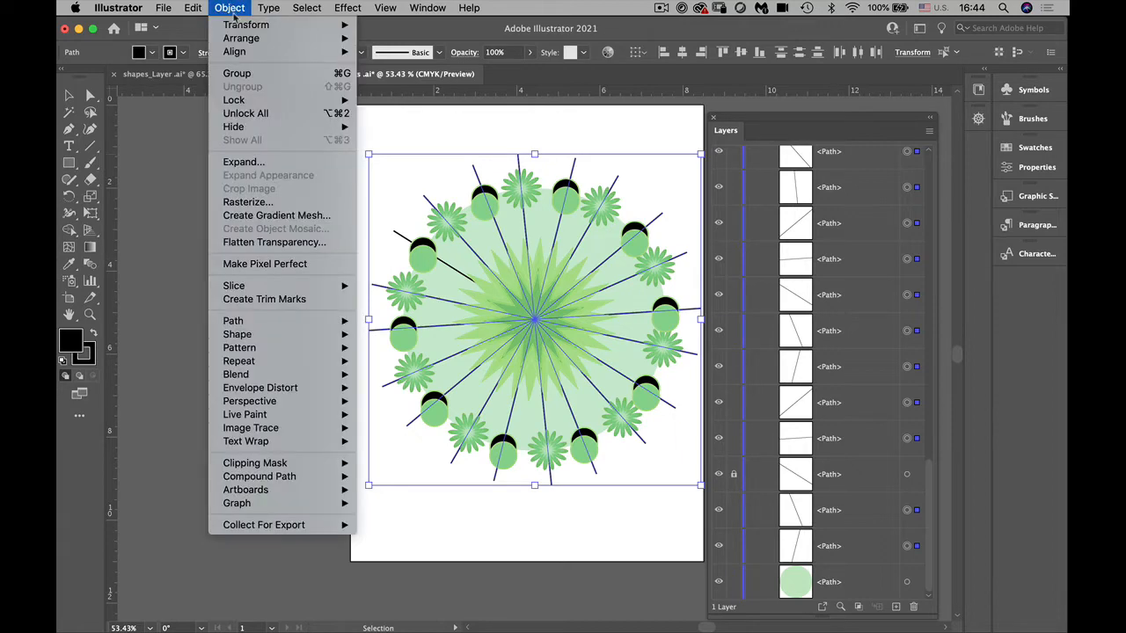
{"action": "left_click", "coordinate": [248, 75]}
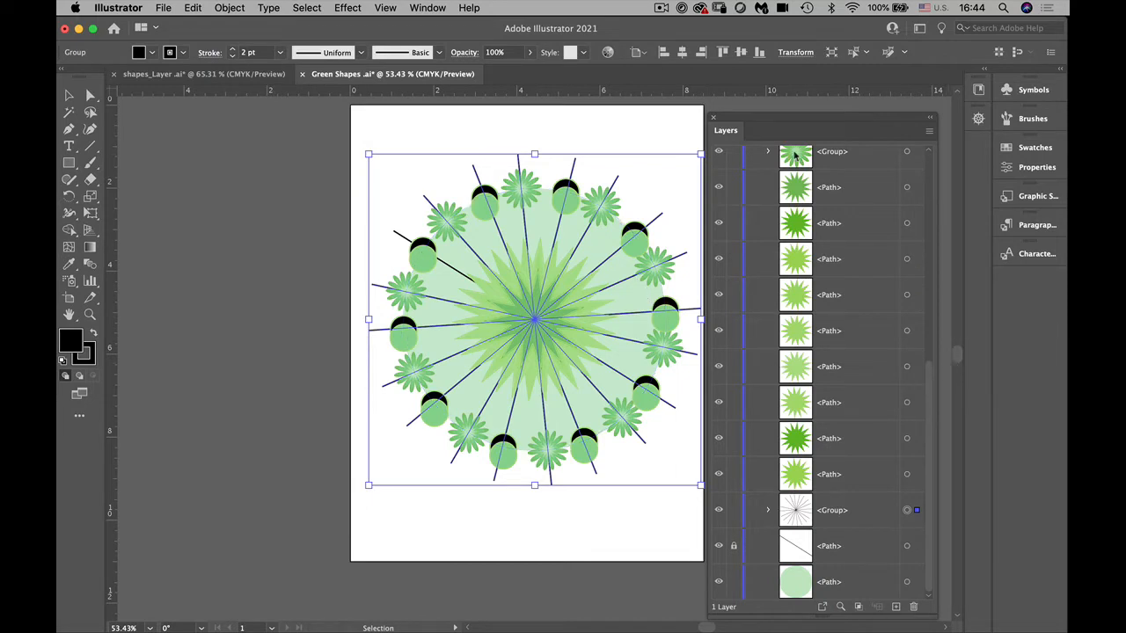
Move the Layers panel higher, shorten it, and locate the selected lines' group in it, collapsing that group again
{"action": "left_click_drag", "start_coordinate": [728, 116], "coordinate": [737, 14]}
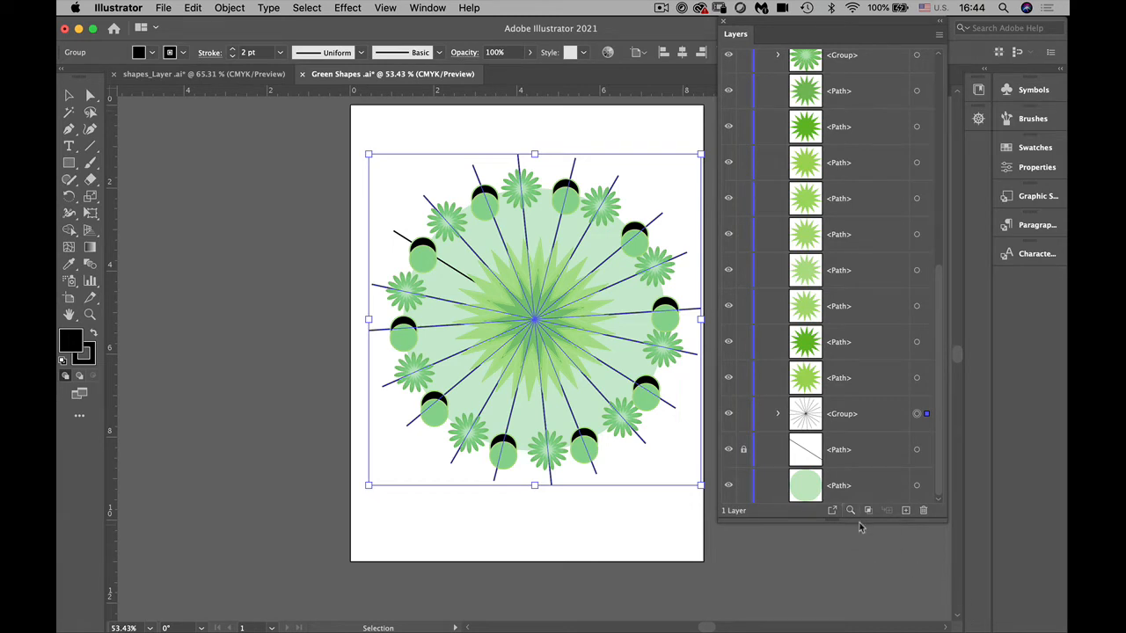
{"action": "left_click_drag", "start_coordinate": [862, 526], "coordinate": [861, 517]}
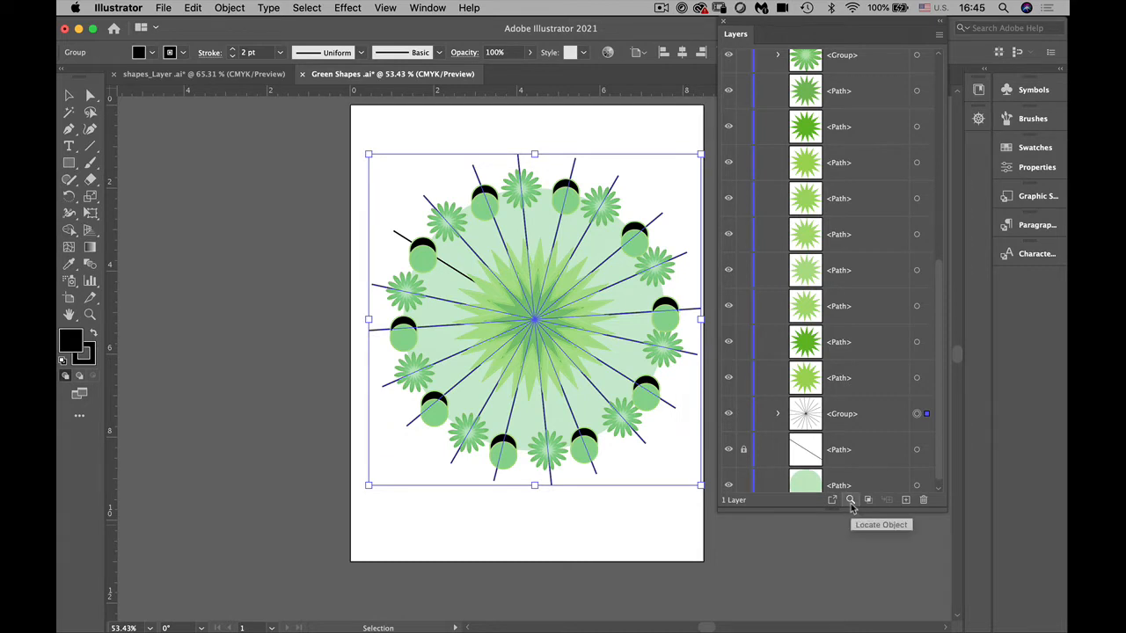
{"action": "left_click", "coordinate": [850, 501]}
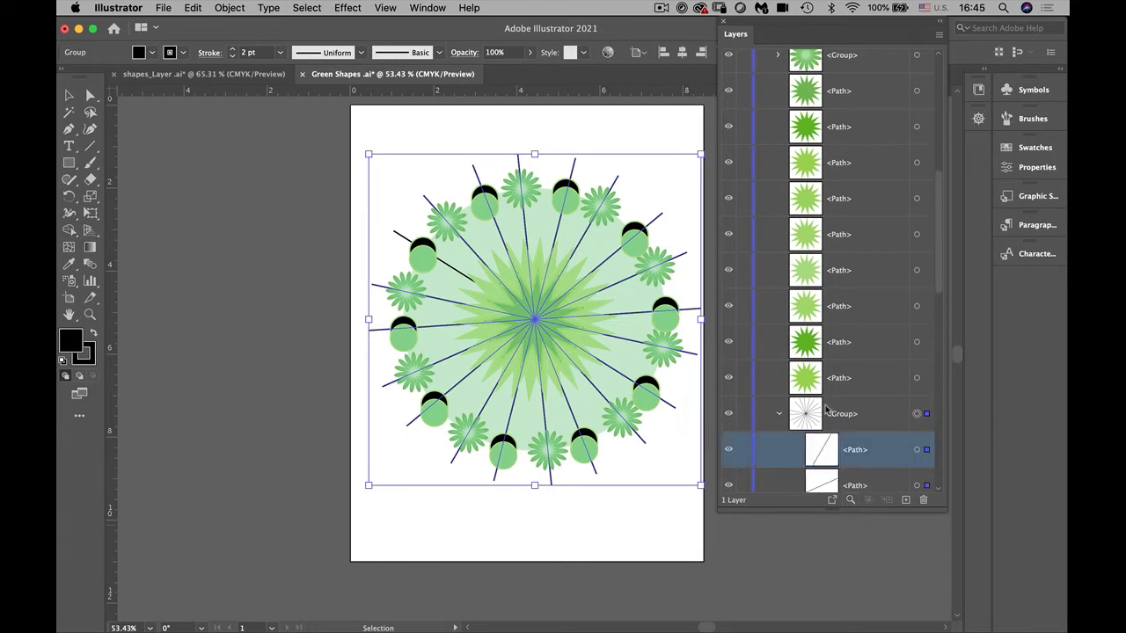
{"action": "left_click", "coordinate": [779, 418]}
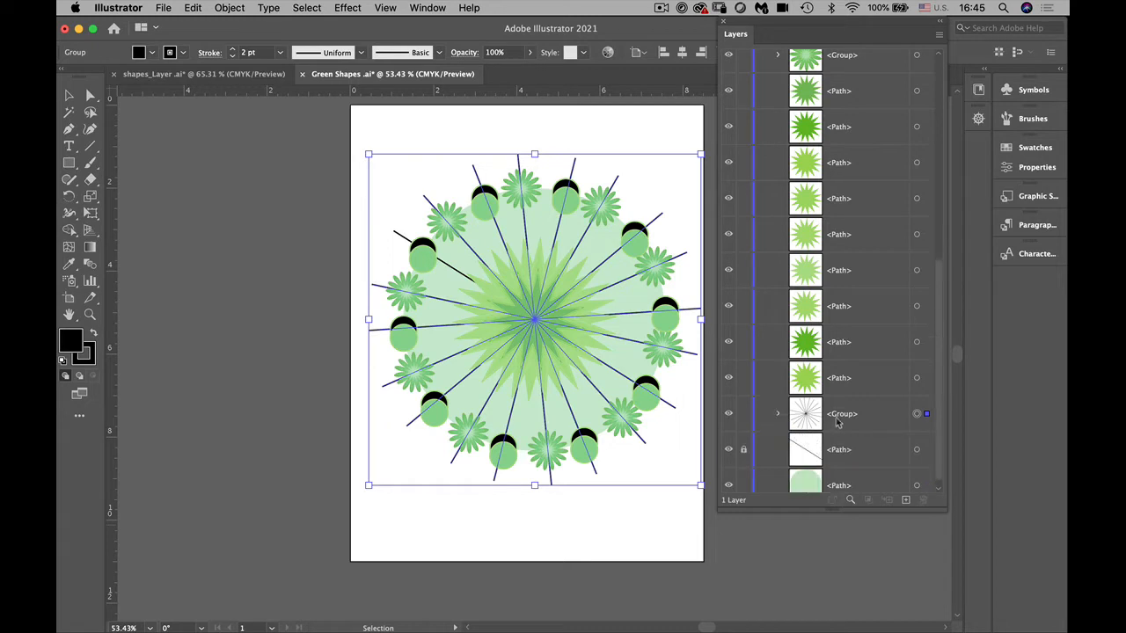
Move the leftover locked line path into the lines' group, rename the group as Lines, and deselect the artwork
{"action": "left_click_drag", "start_coordinate": [852, 453], "coordinate": [849, 421]}
{"action": "double_click", "coordinate": [850, 440]}
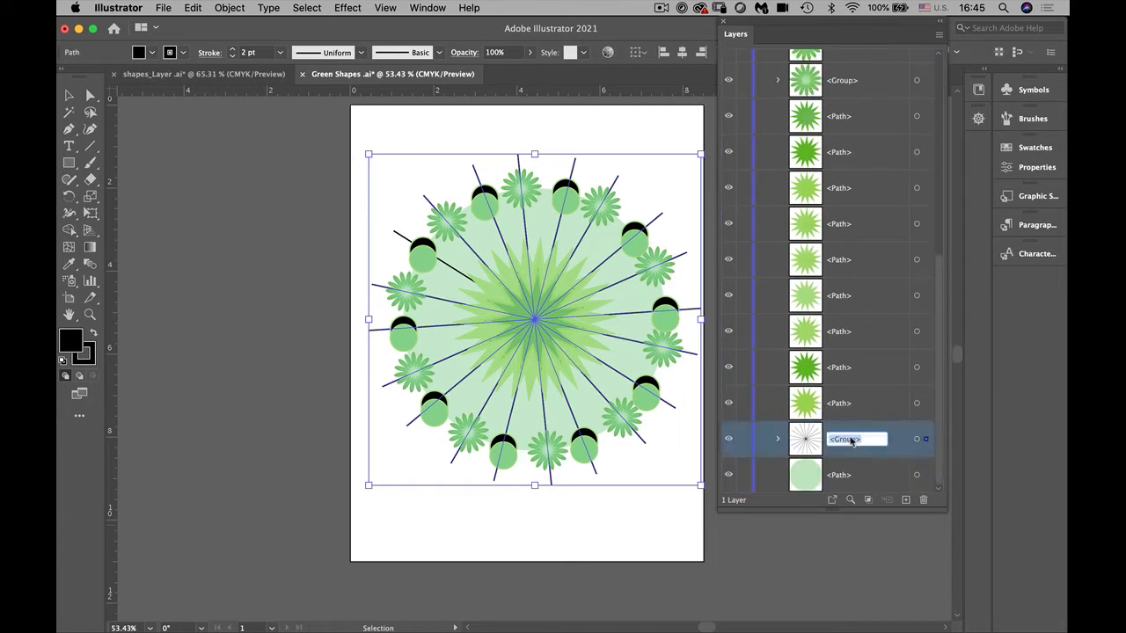
{"action": "type", "text": "Lines"}
{"action": "key", "text": "Return"}
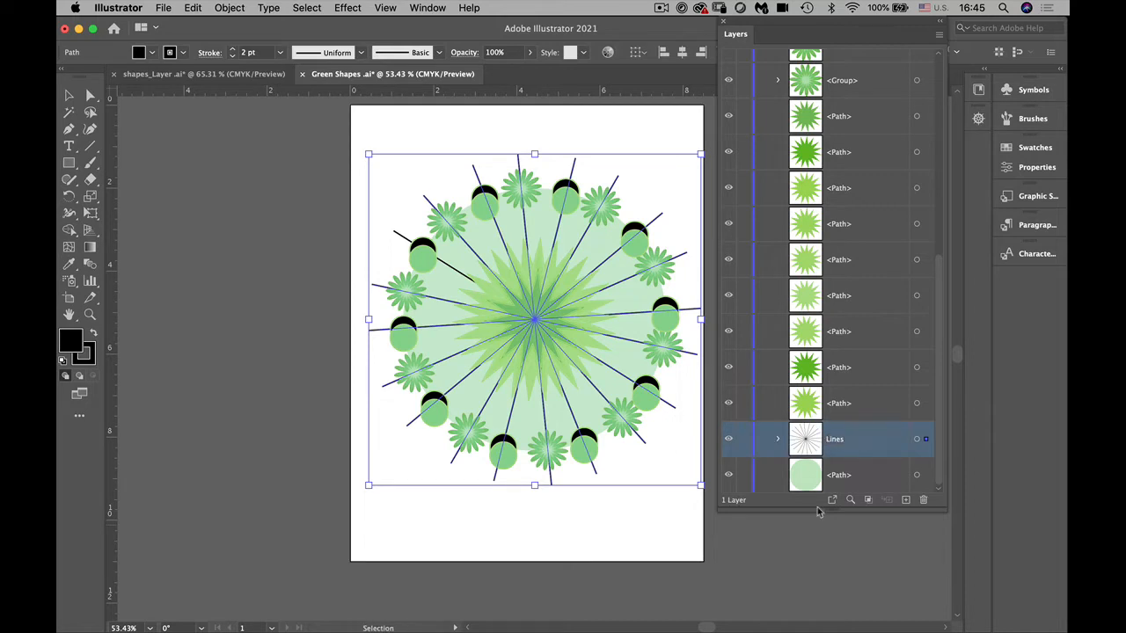
{"action": "left_click", "coordinate": [774, 573]}
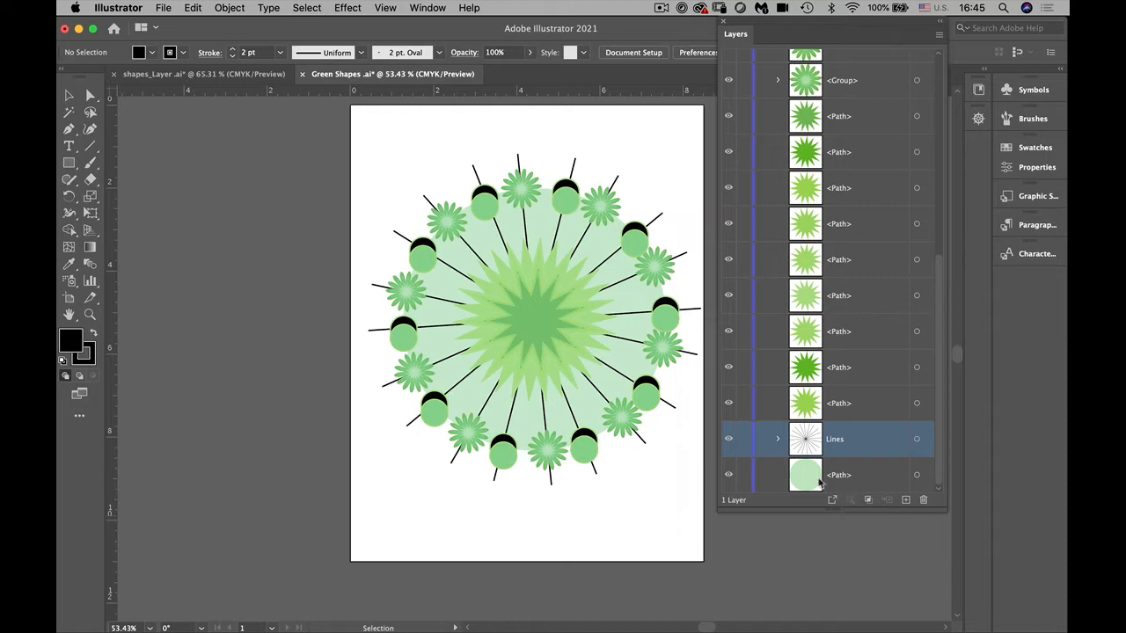
Hide and reshow the pale green background circle, and lengthen the Layers panel to fit more sublayers
{"action": "left_click", "coordinate": [728, 476]}
{"action": "left_click", "coordinate": [728, 480]}
{"action": "left_click_drag", "start_coordinate": [844, 508], "coordinate": [856, 629]}
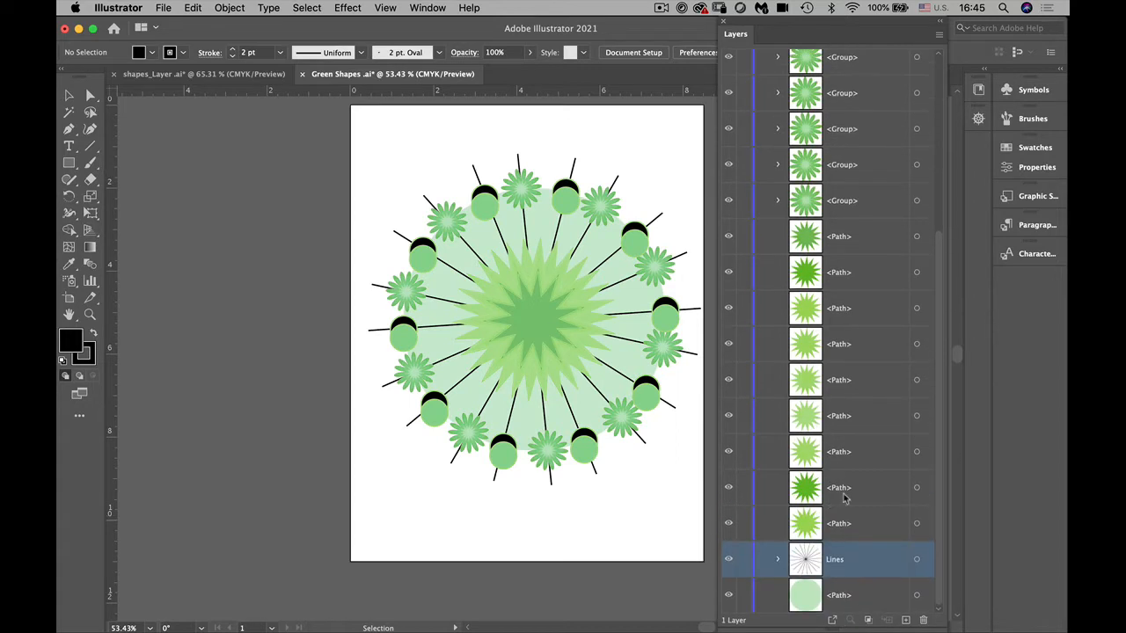
Expand the first flower group under Symetry, target three of its petal paths one by one, collapse the group and deselect
{"action": "left_click_drag", "start_coordinate": [941, 286], "coordinate": [939, 108]}
{"action": "left_click", "coordinate": [811, 147]}
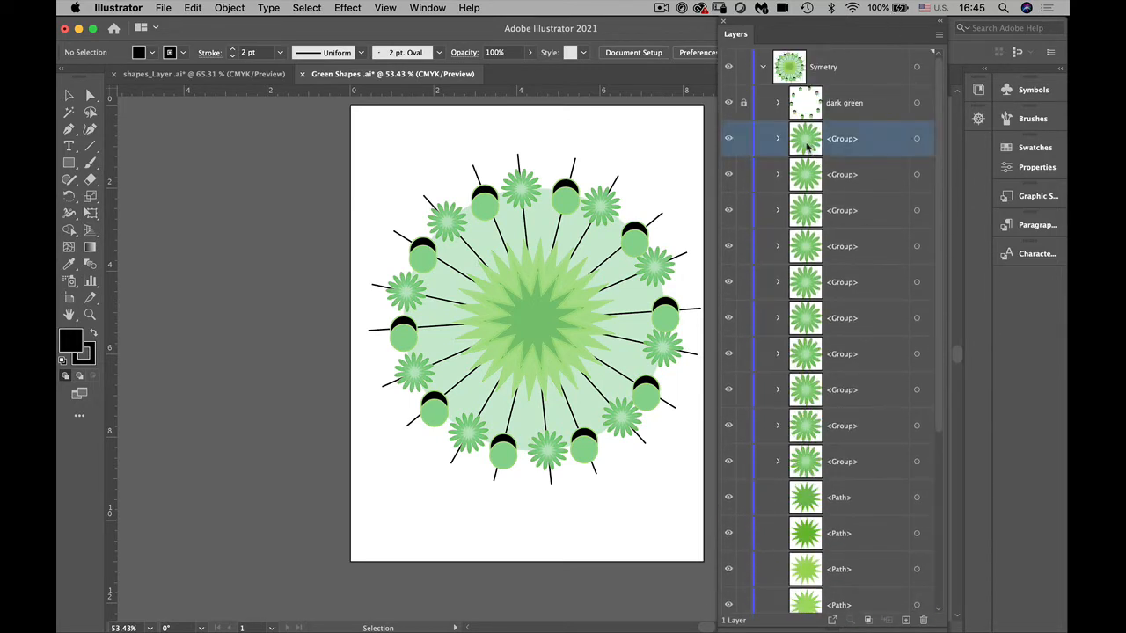
{"action": "left_click", "coordinate": [777, 139]}
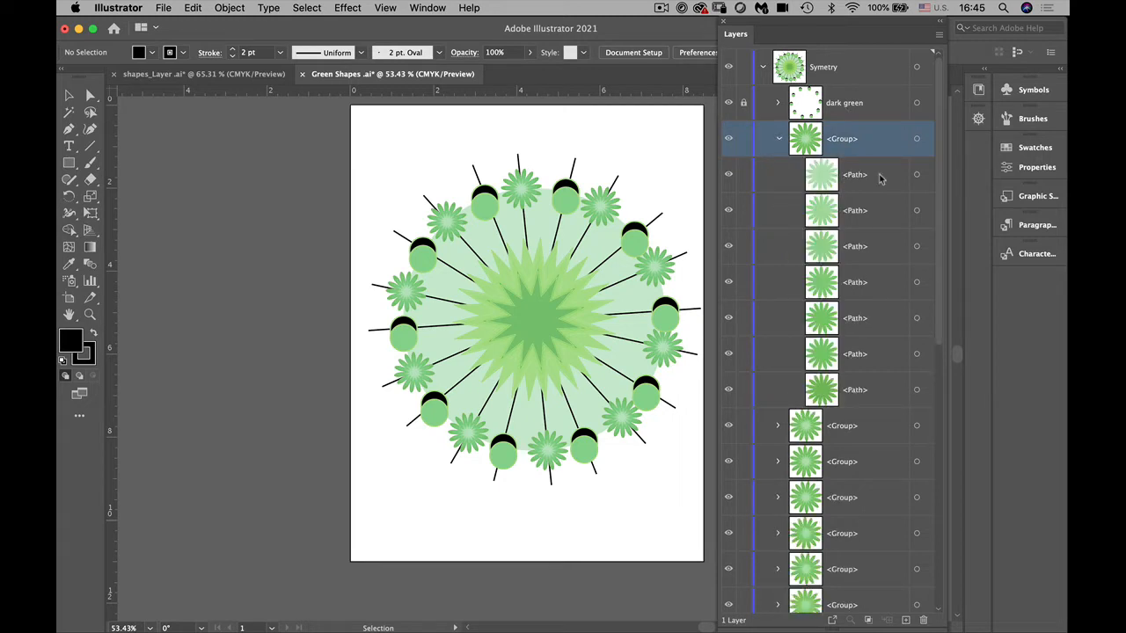
{"action": "left_click", "coordinate": [916, 211]}
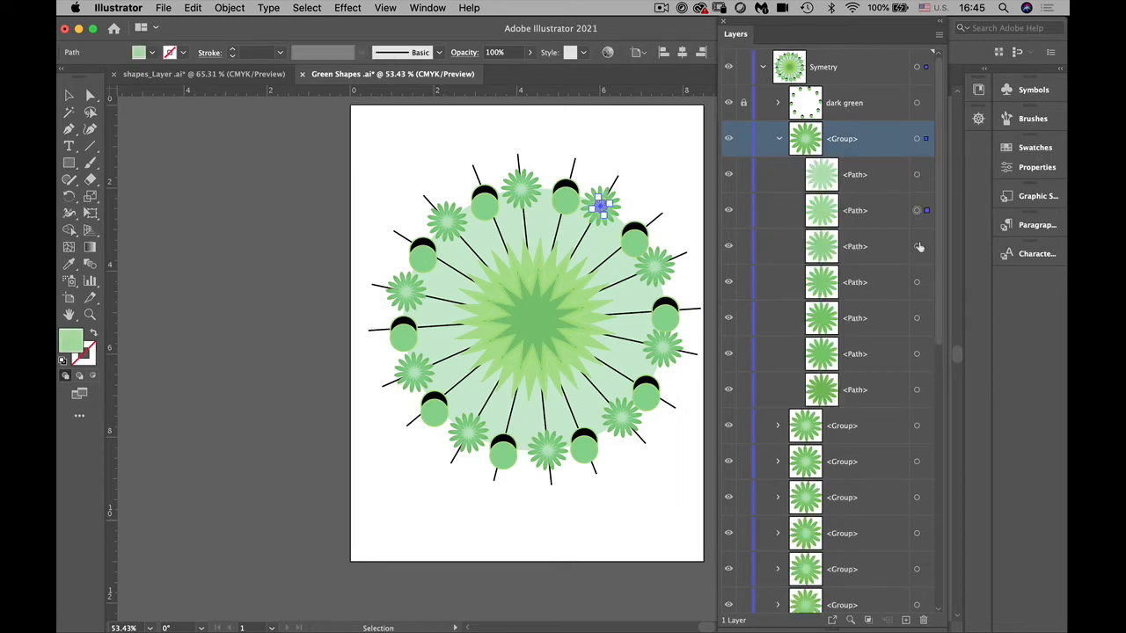
{"action": "left_click", "coordinate": [916, 247]}
{"action": "left_click", "coordinate": [916, 281]}
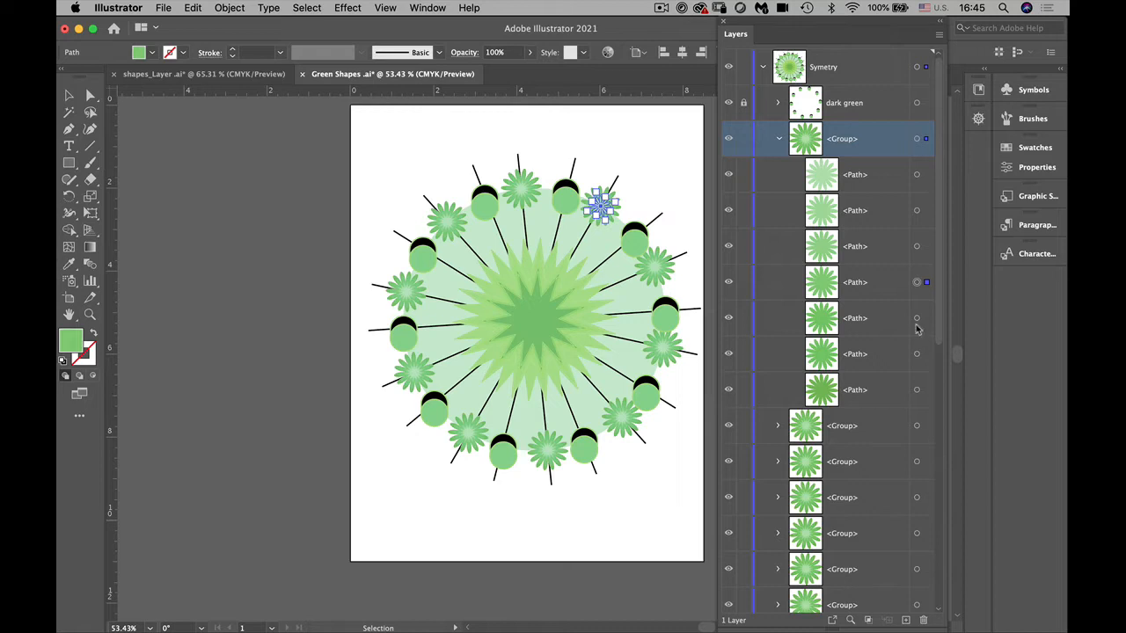
{"action": "left_click", "coordinate": [778, 139]}
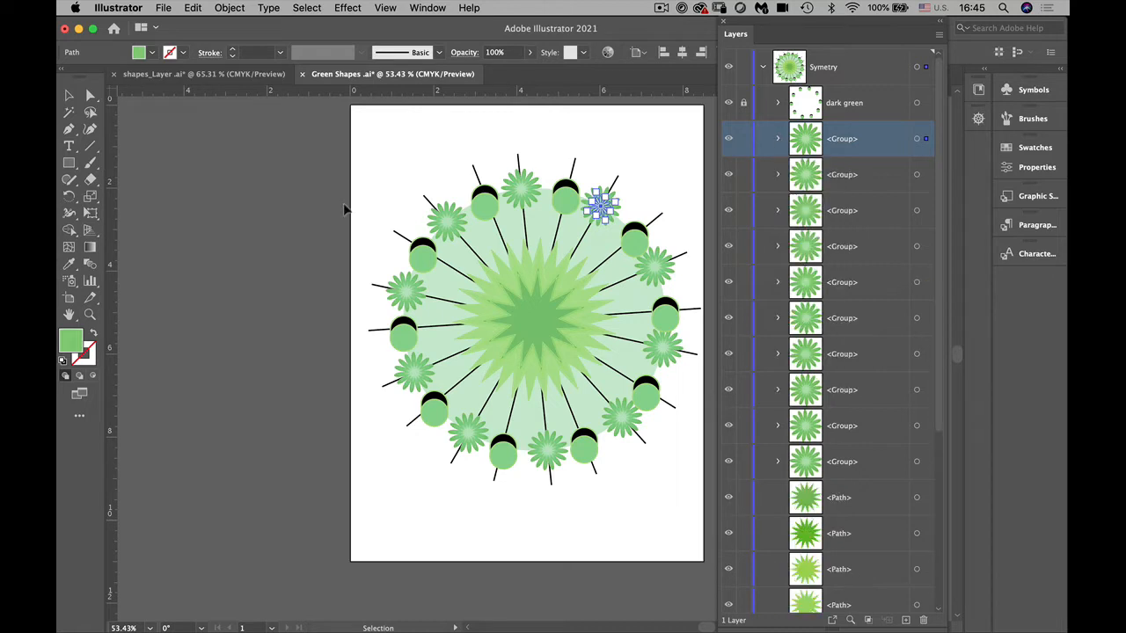
{"action": "left_click", "coordinate": [281, 195]}
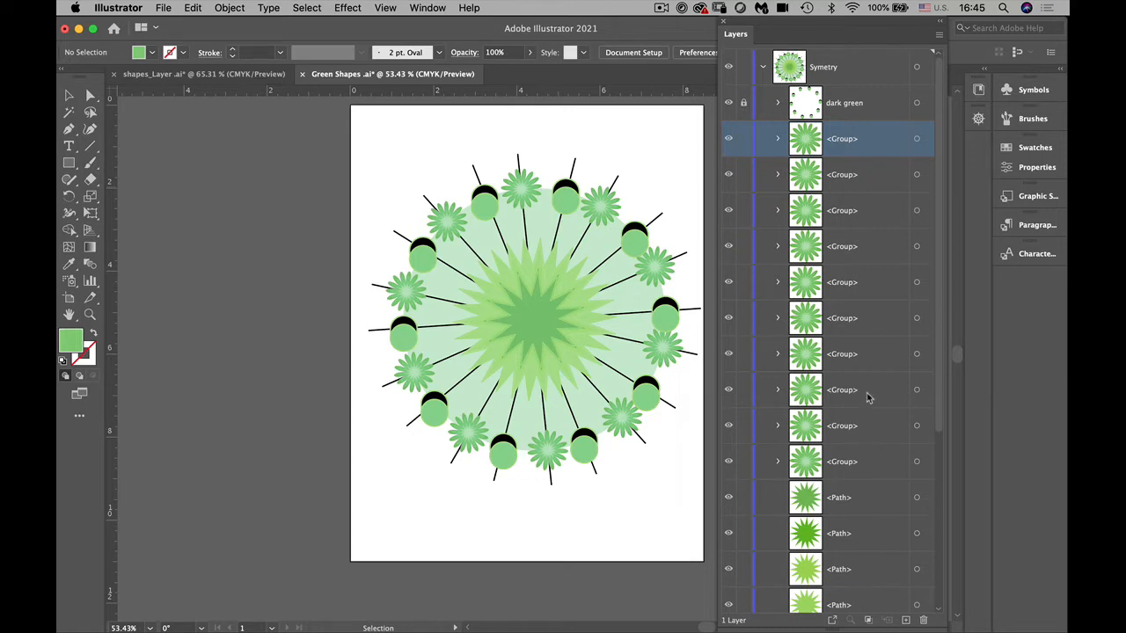
Collapse the Symetry layer, target it to select all its unlocked artwork, deselect, and expand the layer again
{"action": "left_click", "coordinate": [763, 68]}
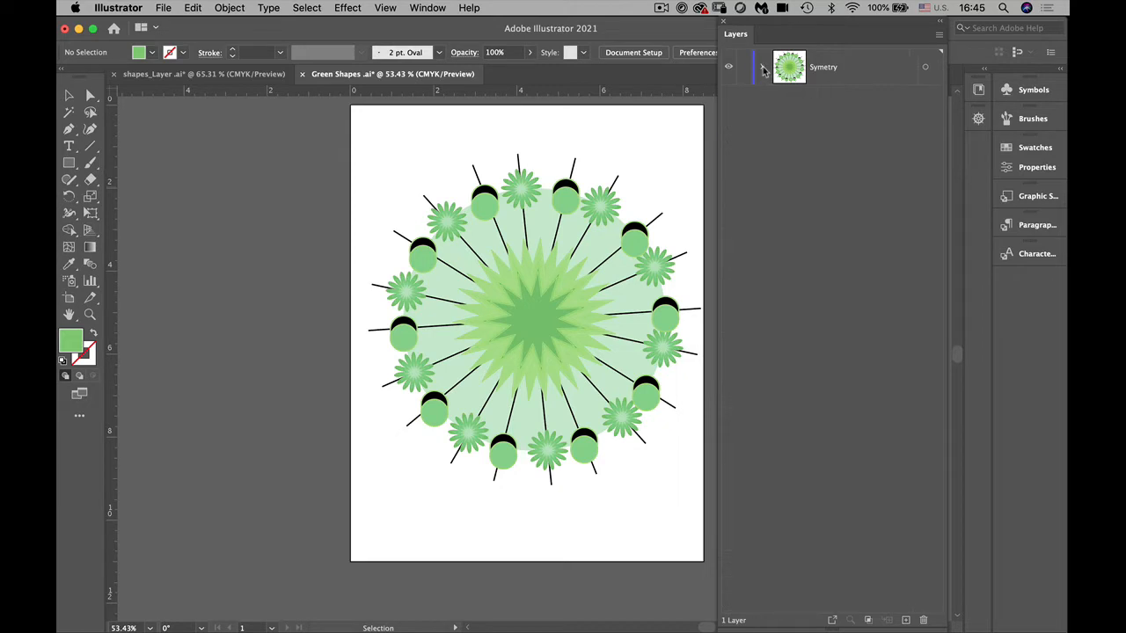
{"action": "left_click", "coordinate": [841, 71]}
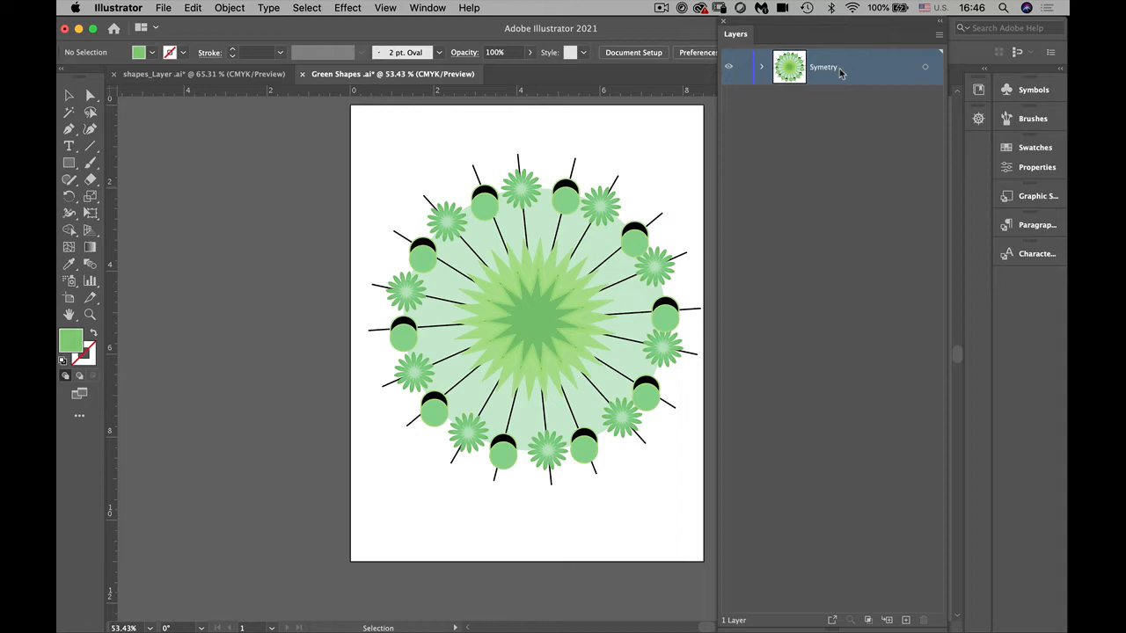
{"action": "left_click", "coordinate": [925, 68]}
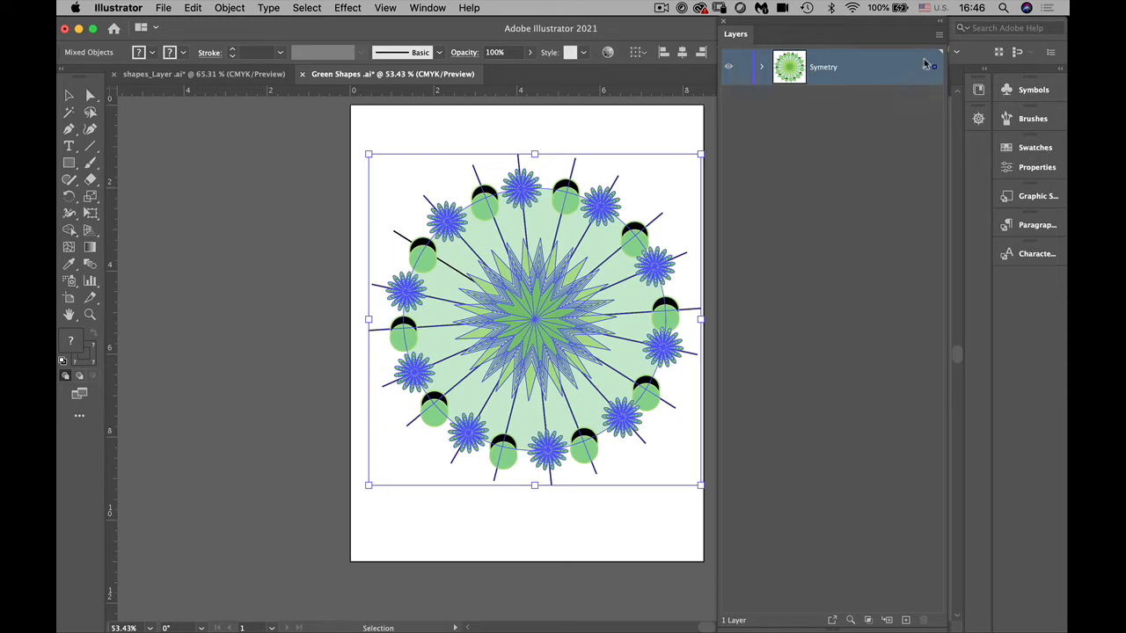
{"action": "left_click", "coordinate": [636, 135]}
{"action": "left_click", "coordinate": [761, 66]}
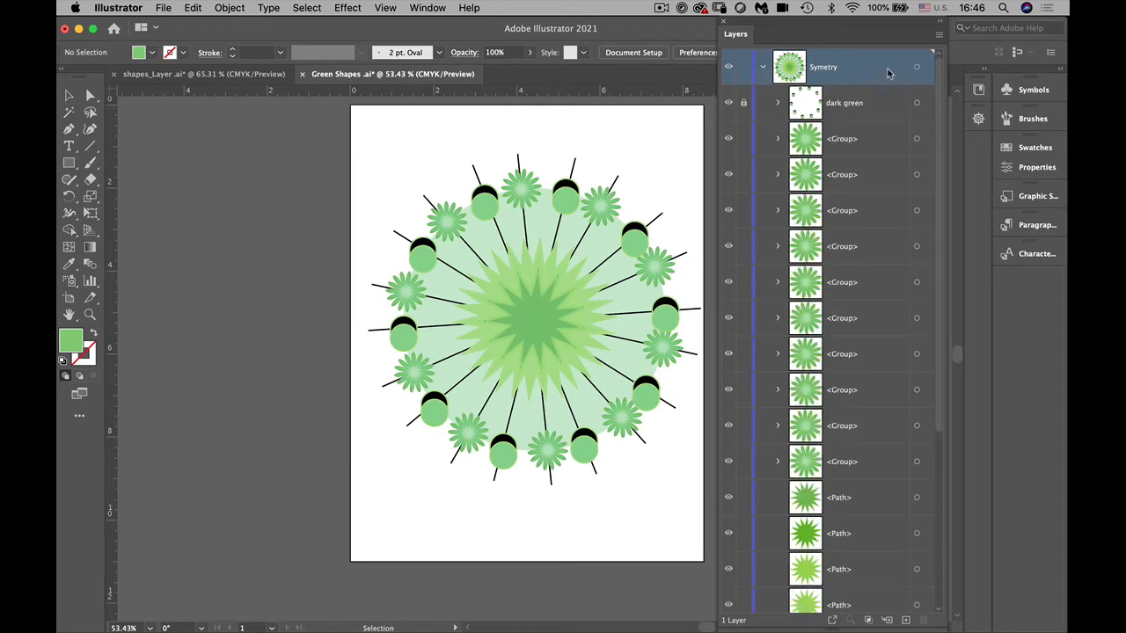
Unlock the dark green group, target it to check which artwork it selects, and deselect
{"action": "left_click", "coordinate": [743, 103]}
{"action": "left_click", "coordinate": [917, 104]}
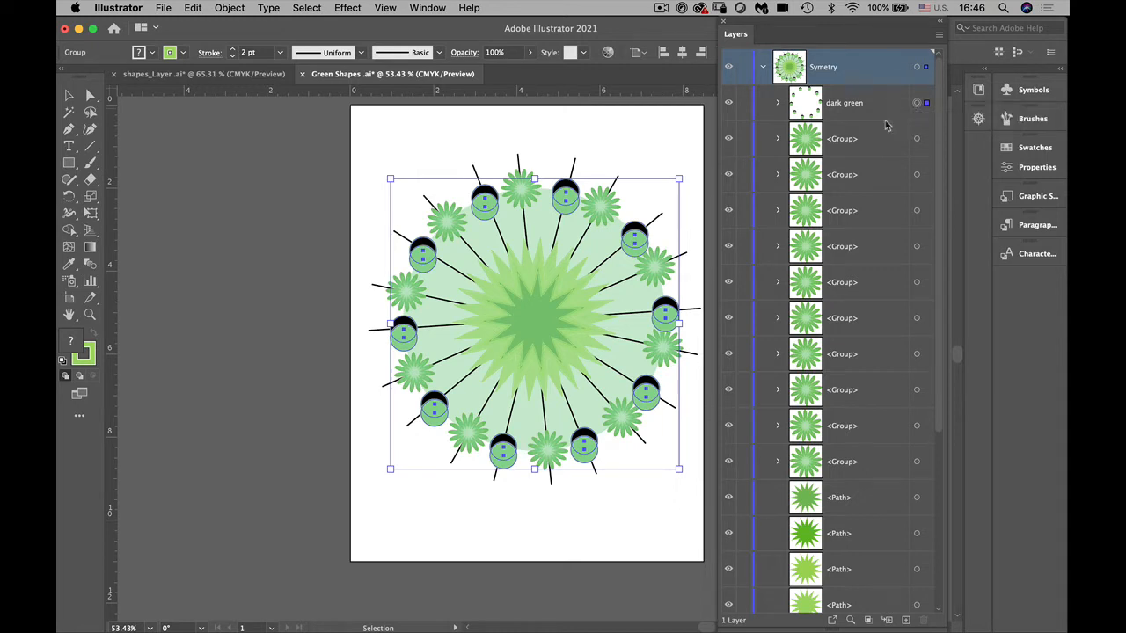
{"action": "left_click", "coordinate": [664, 122]}
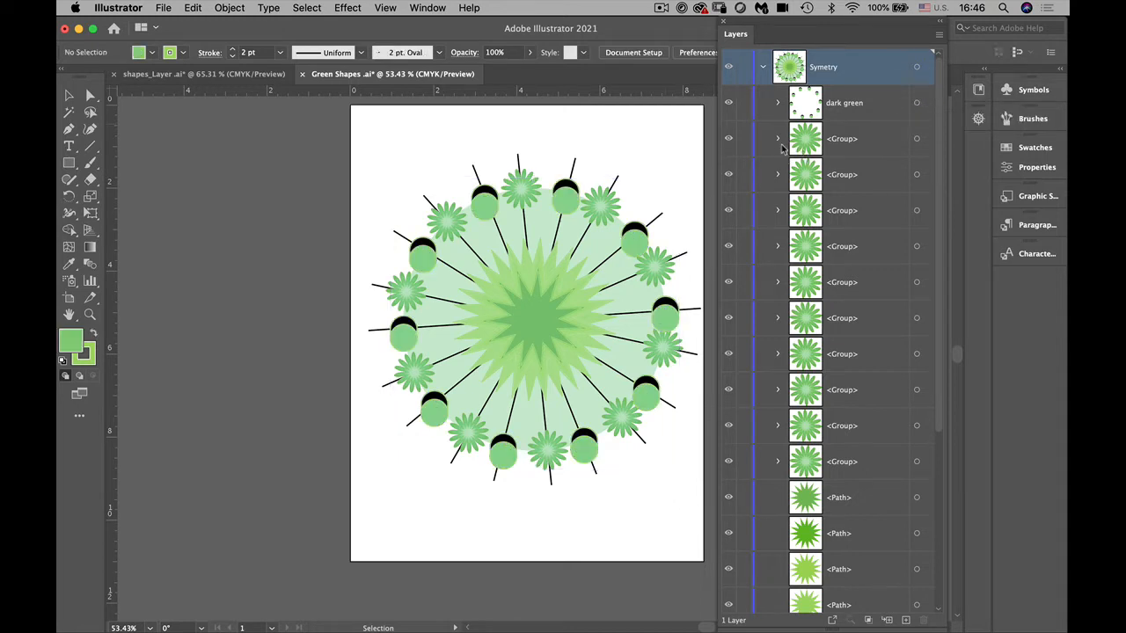
Compare targeting the first flower group's topmost path with targeting the dark green group, deselect, and collapse the flower group
{"action": "left_click", "coordinate": [777, 138]}
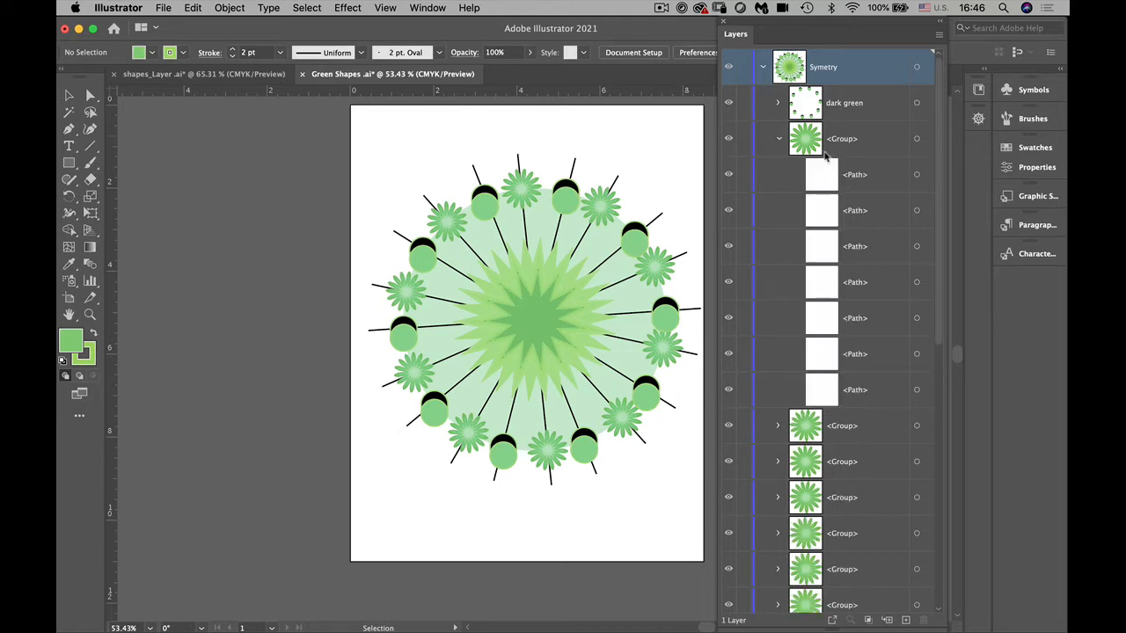
{"action": "left_click", "coordinate": [917, 175]}
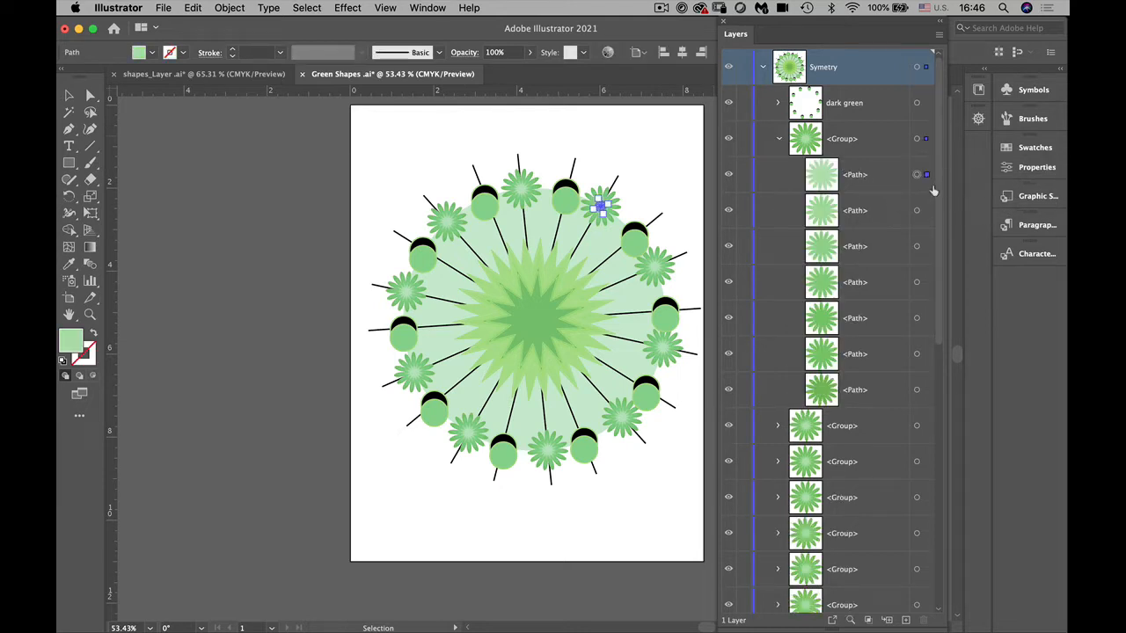
{"action": "left_click", "coordinate": [886, 183]}
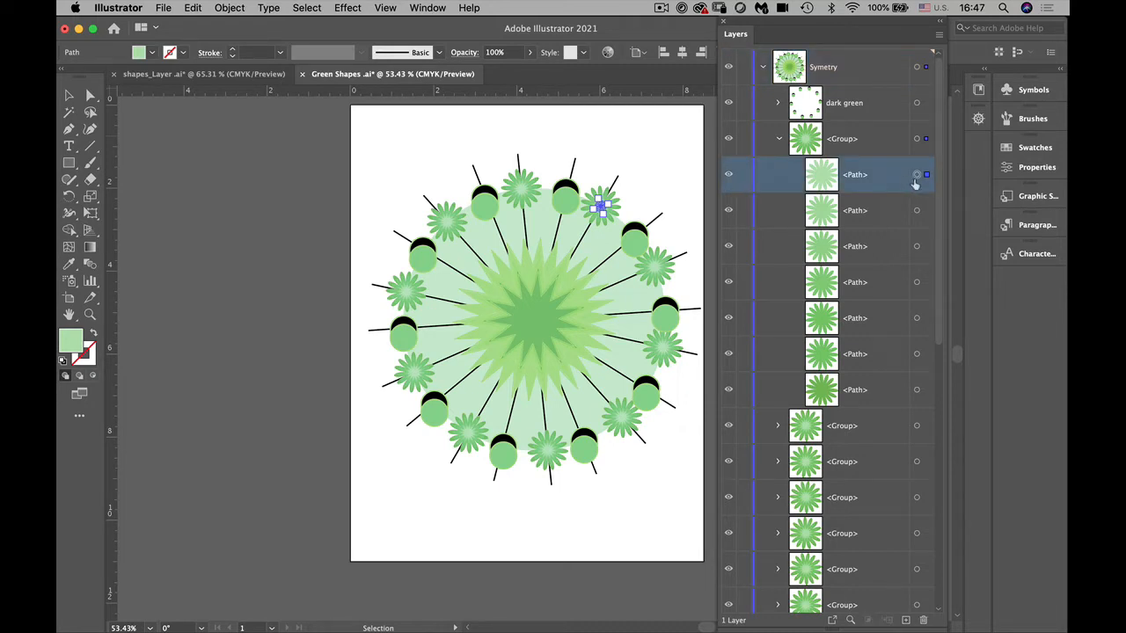
{"action": "left_click", "coordinate": [859, 111]}
{"action": "left_click", "coordinate": [917, 104]}
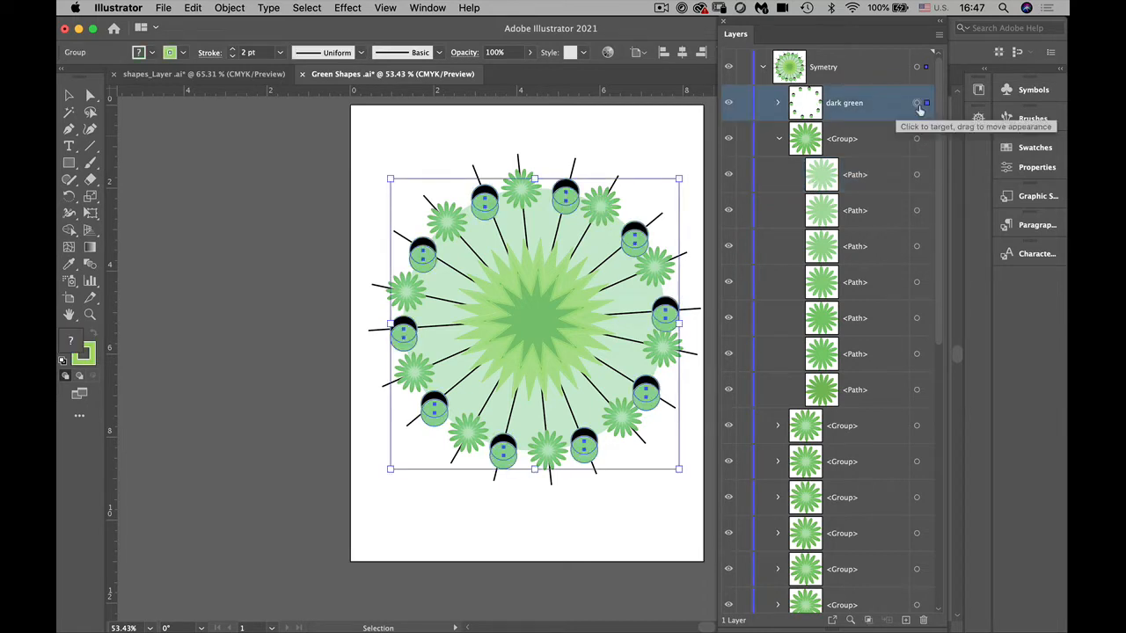
{"action": "left_click", "coordinate": [834, 74]}
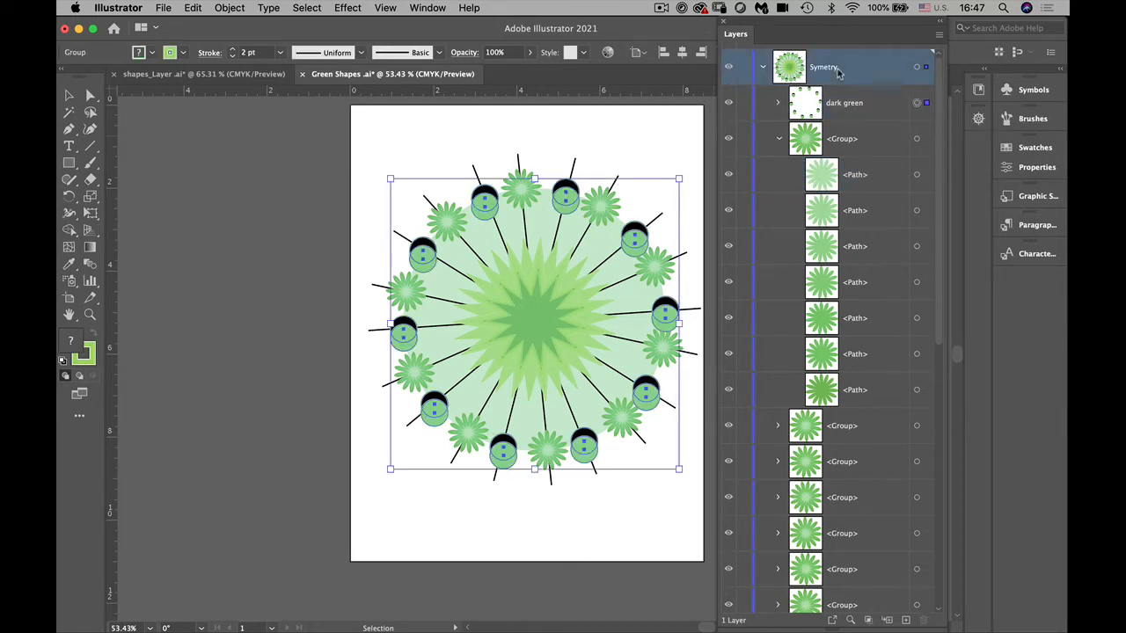
{"action": "left_click", "coordinate": [567, 152]}
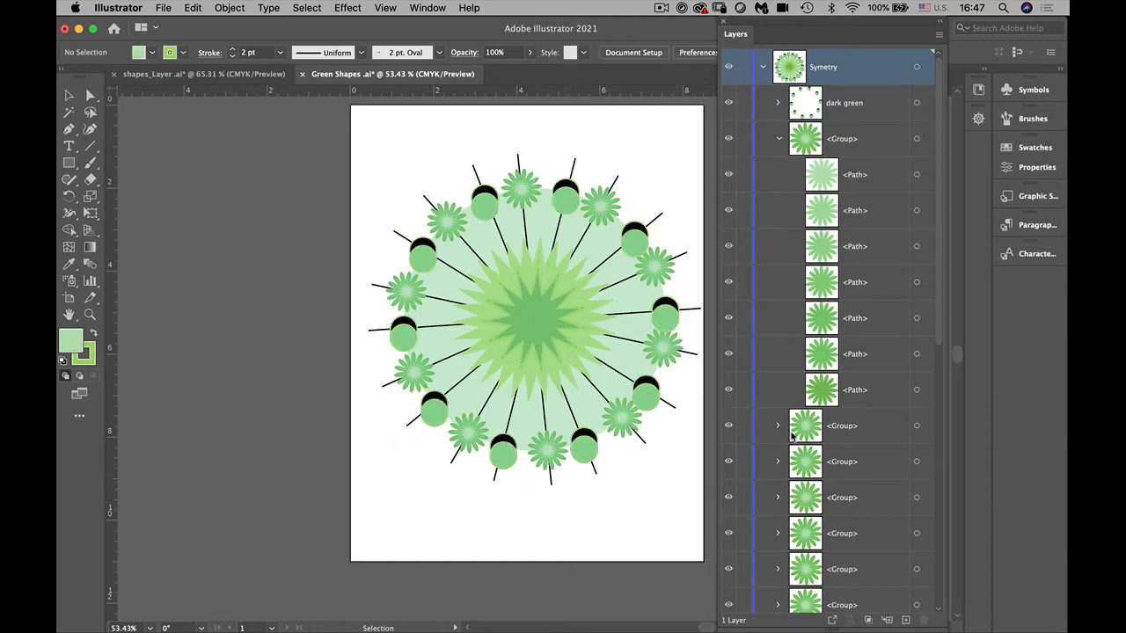
{"action": "left_click", "coordinate": [780, 140]}
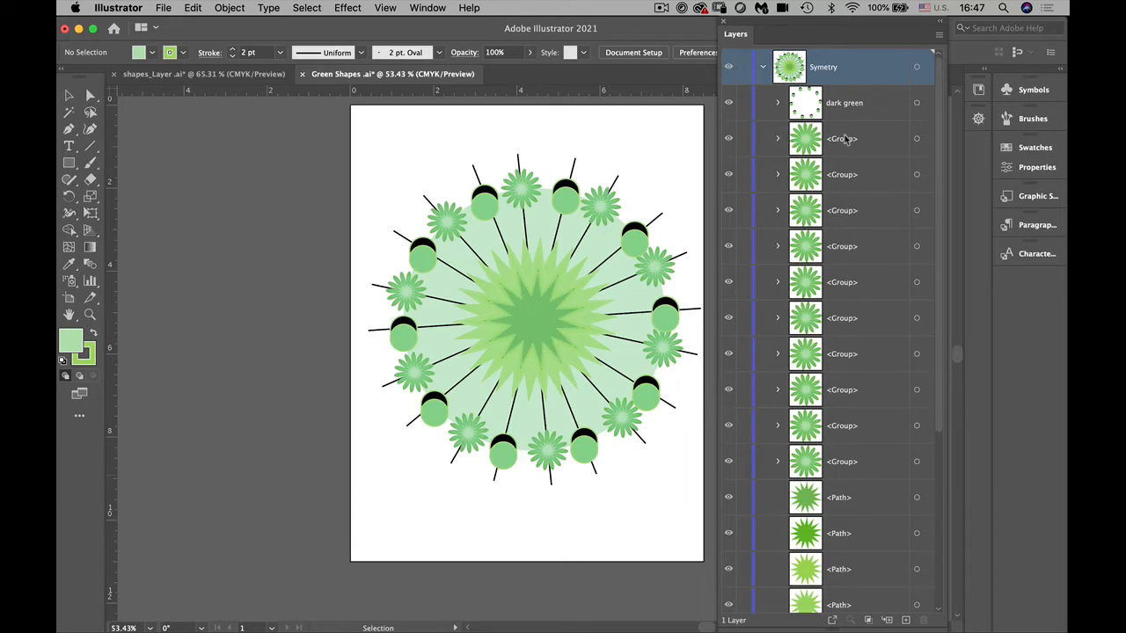
Select all ten flower groups in the Symetry layer and combine them into one group
{"action": "left_click", "coordinate": [916, 139]}
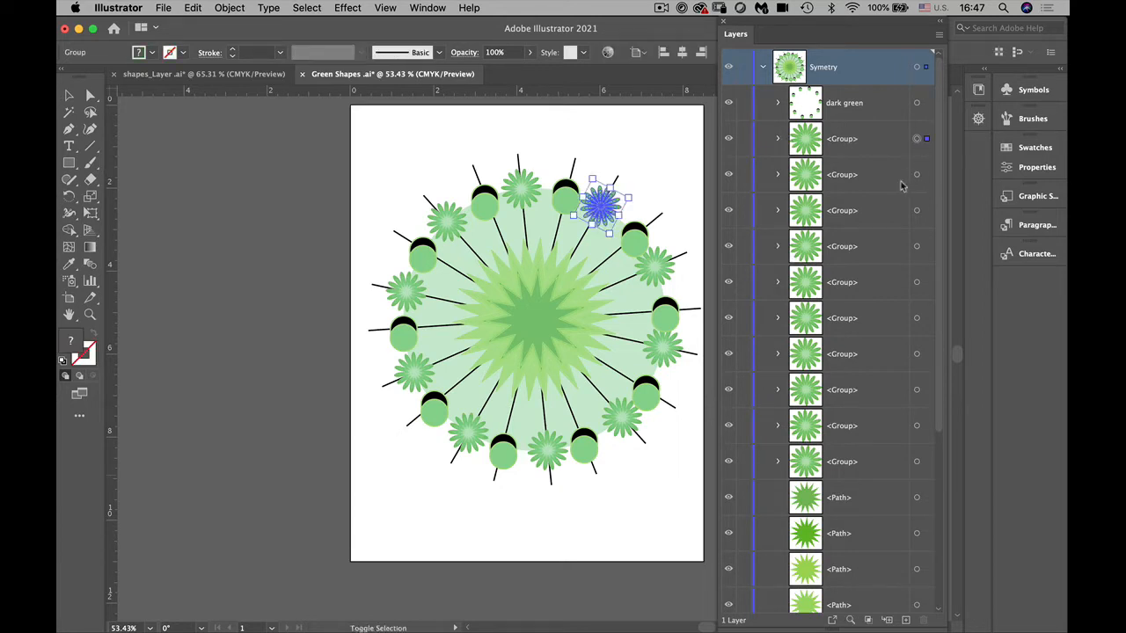
{"action": "left_click", "coordinate": [916, 174], "text": "shift"}
{"action": "left_click", "coordinate": [917, 210], "text": "shift"}
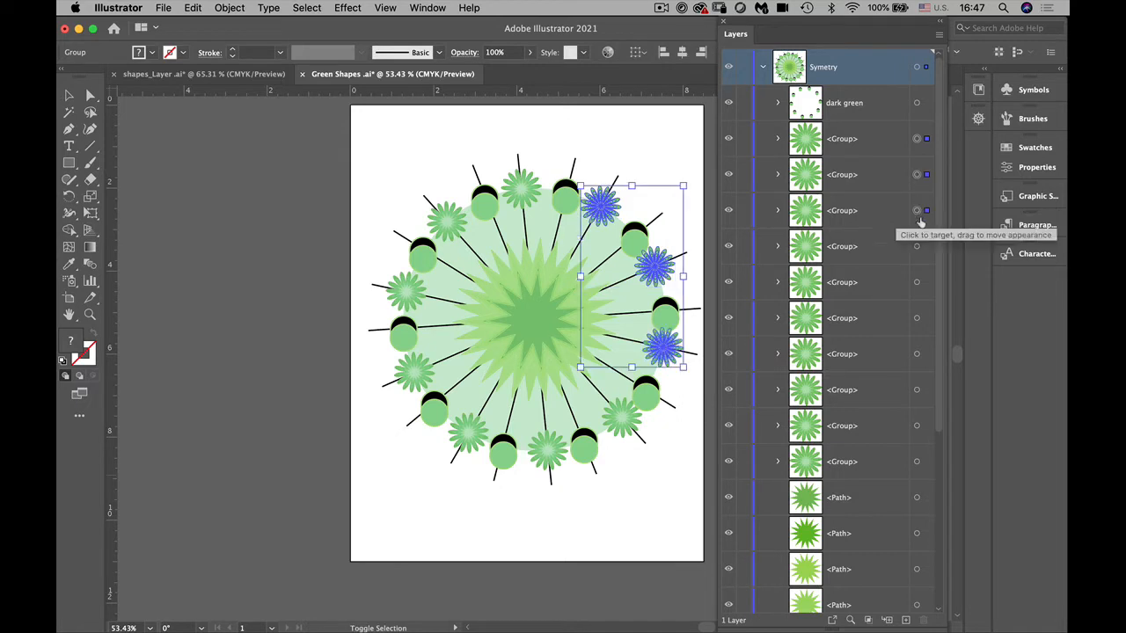
{"action": "left_click", "coordinate": [916, 247], "text": "shift"}
{"action": "left_click", "coordinate": [918, 283], "text": "shift"}
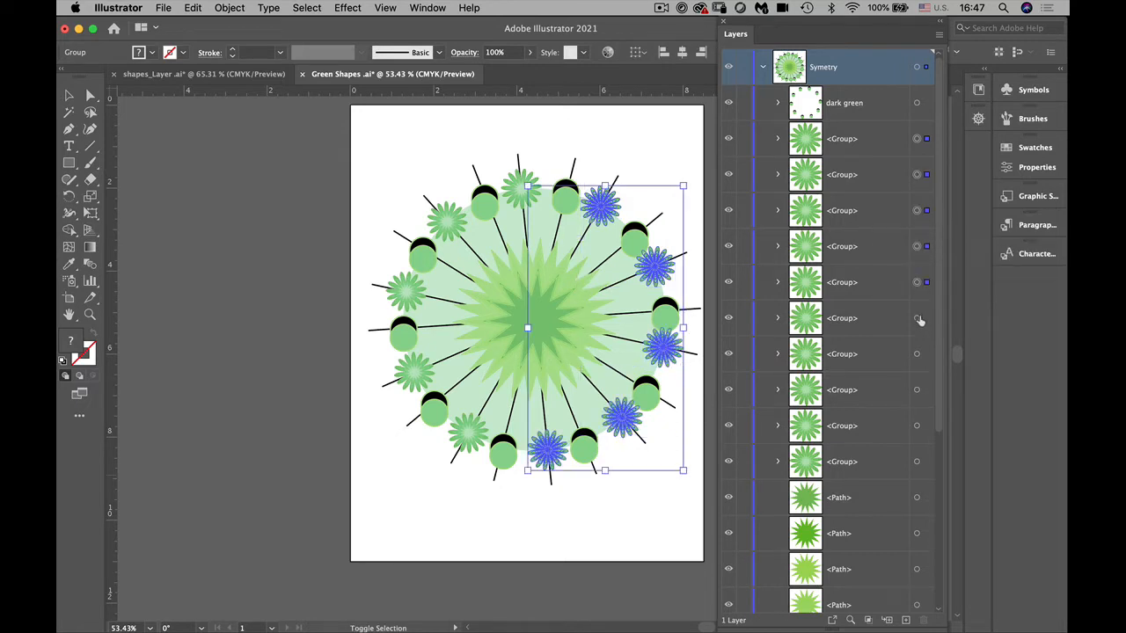
{"action": "left_click", "coordinate": [917, 317], "text": "shift"}
{"action": "left_click", "coordinate": [917, 354], "text": "shift"}
{"action": "left_click", "coordinate": [916, 389], "text": "shift"}
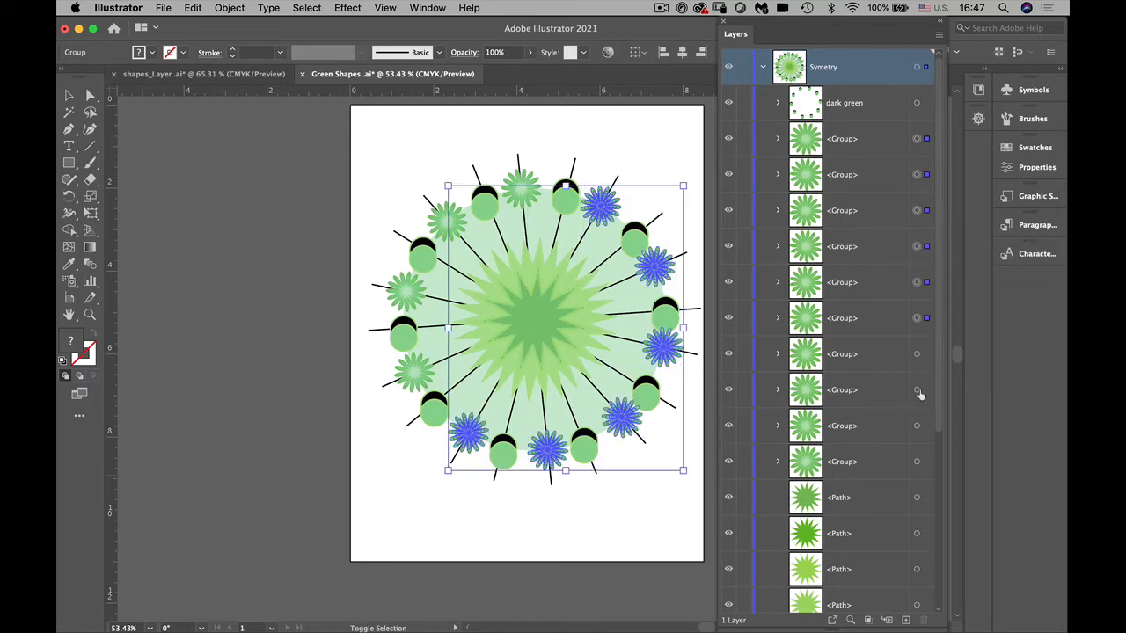
{"action": "left_click", "coordinate": [917, 426], "text": "shift"}
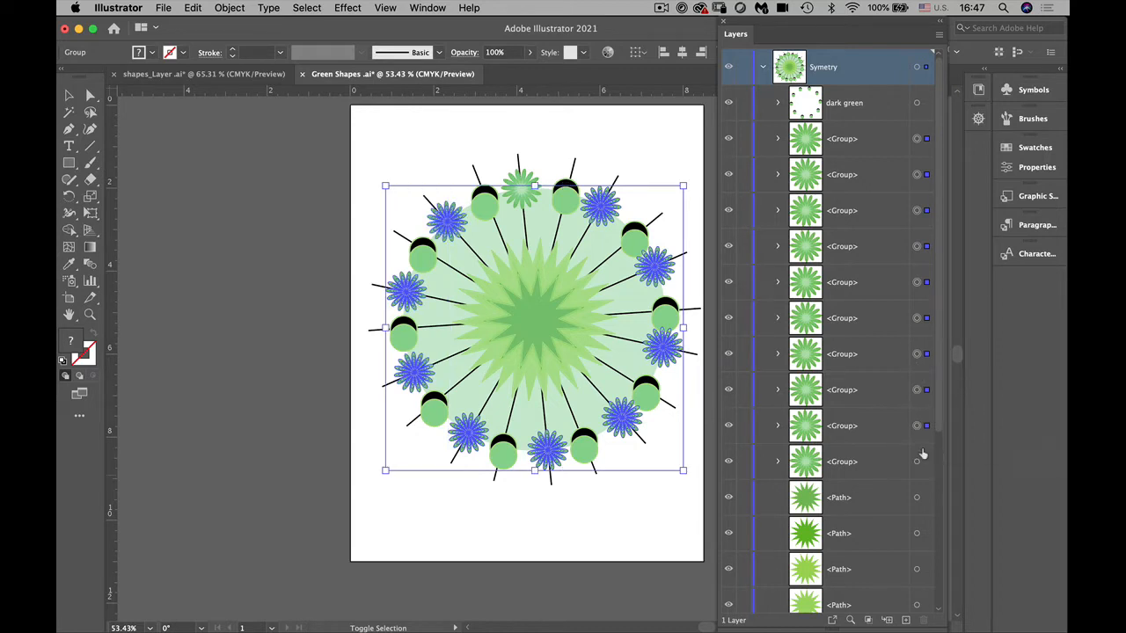
{"action": "left_click", "coordinate": [917, 462], "text": "shift"}
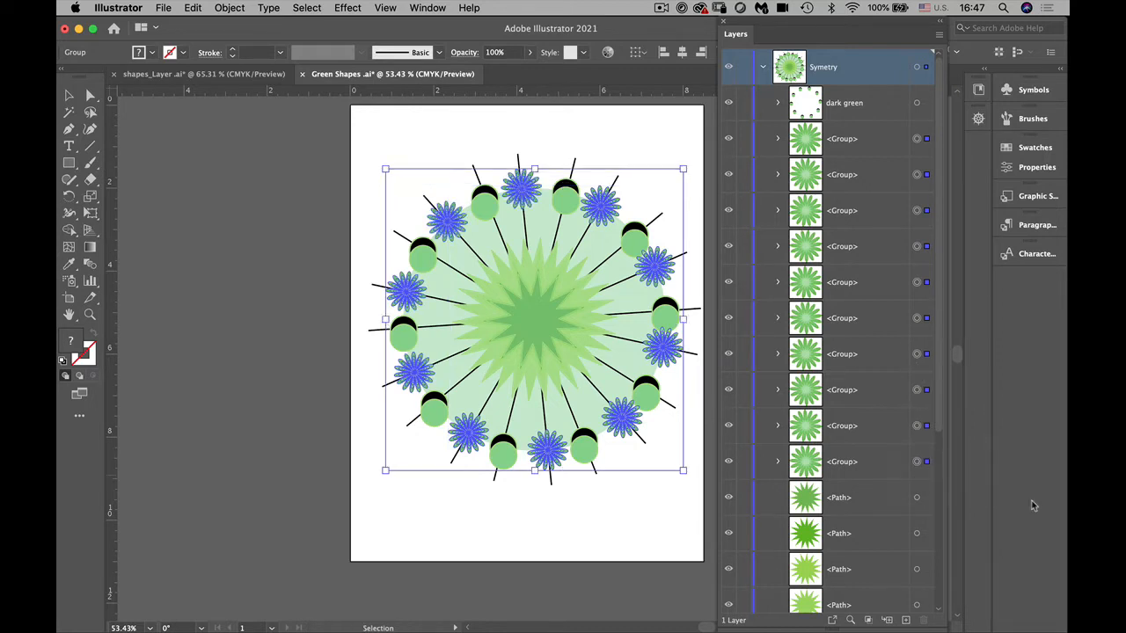
{"action": "left_click", "coordinate": [244, 8]}
{"action": "left_click", "coordinate": [253, 74]}
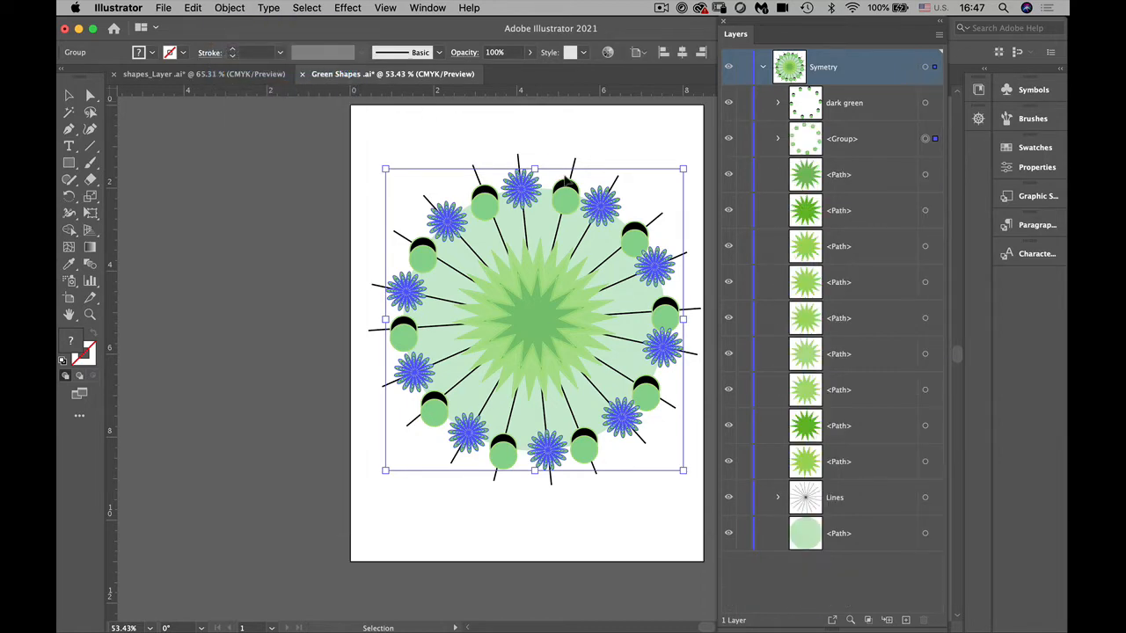
Rename the combined flower group as flowers
{"action": "double_click", "coordinate": [855, 139]}
{"action": "type", "text": "b"}
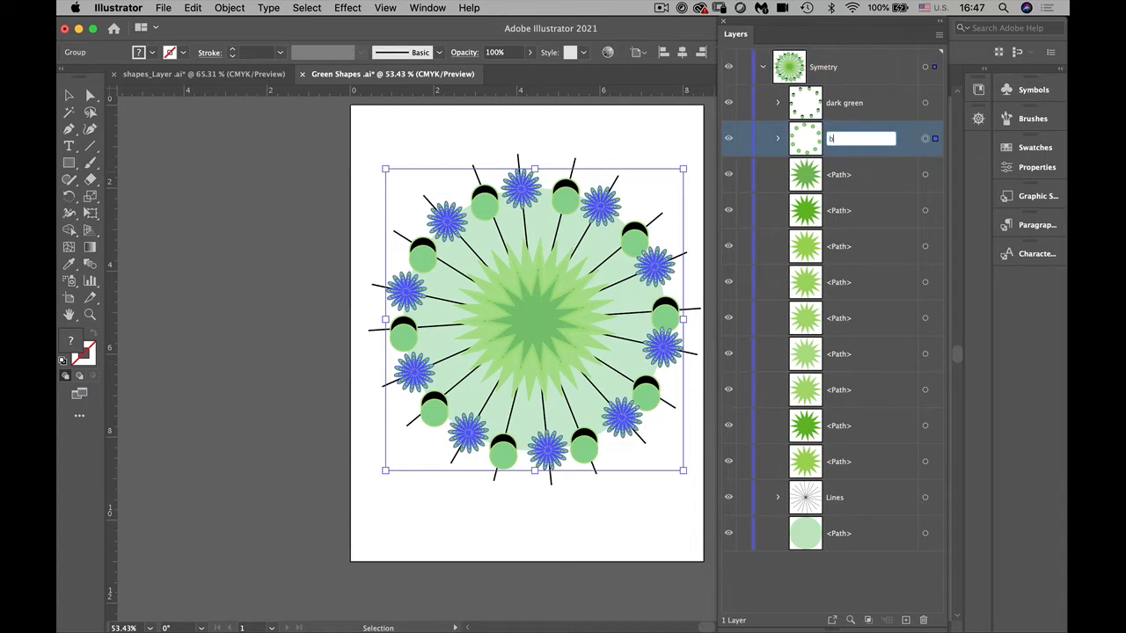
{"action": "type", "text": "flowers"}
{"action": "key", "text": "Return"}
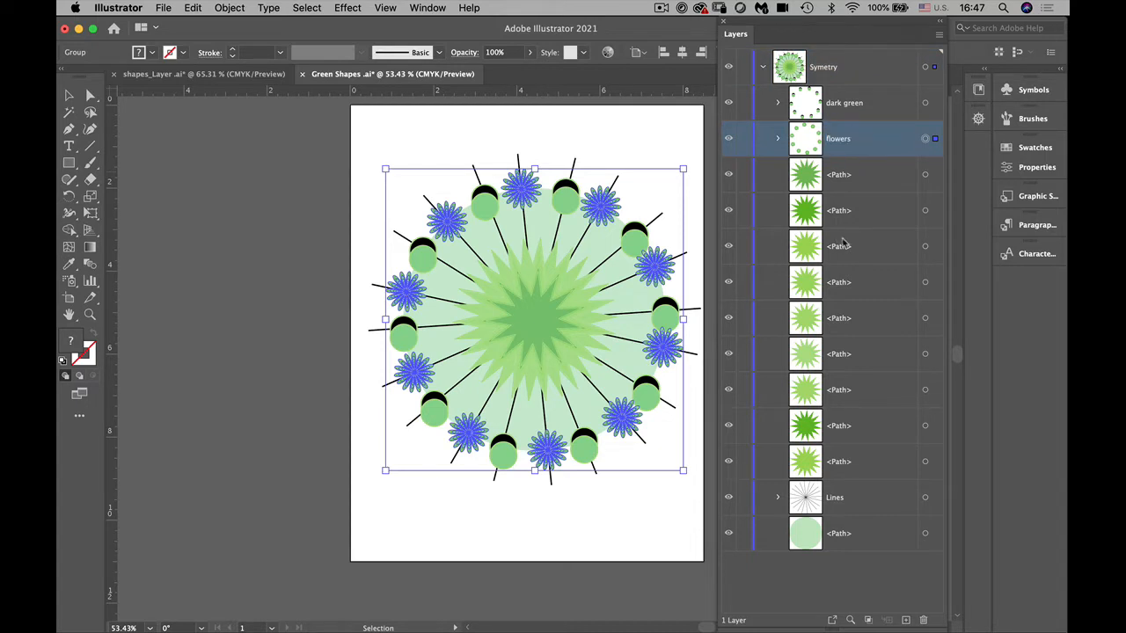
Select all nine star paths between the flowers and Lines groups, and group them
{"action": "left_click", "coordinate": [924, 174]}
{"action": "left_click", "coordinate": [924, 210], "text": "shift"}
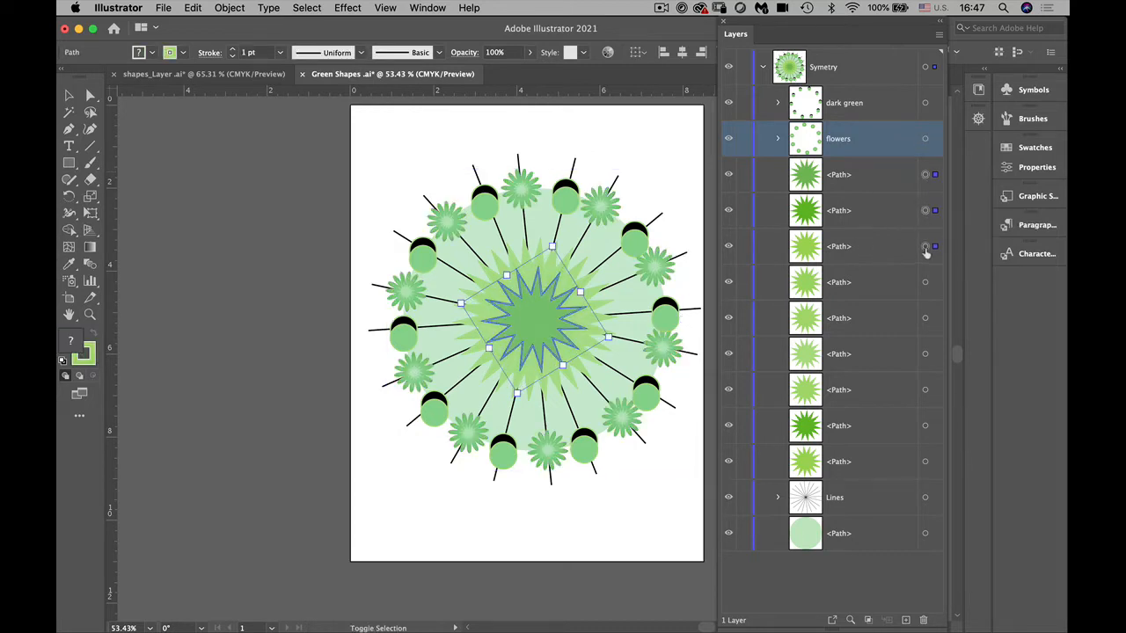
{"action": "left_click", "coordinate": [924, 246], "text": "shift"}
{"action": "left_click", "coordinate": [925, 282], "text": "shift"}
{"action": "left_click", "coordinate": [925, 317], "text": "shift"}
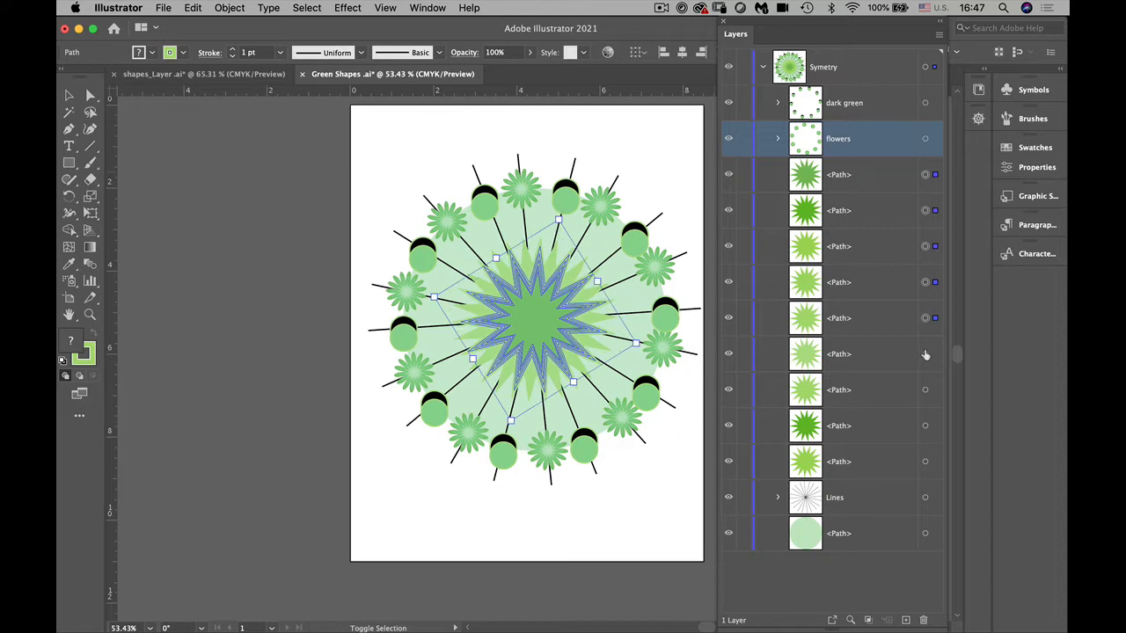
{"action": "left_click", "coordinate": [924, 353], "text": "shift"}
{"action": "left_click", "coordinate": [924, 389], "text": "shift"}
{"action": "left_click", "coordinate": [924, 426], "text": "shift"}
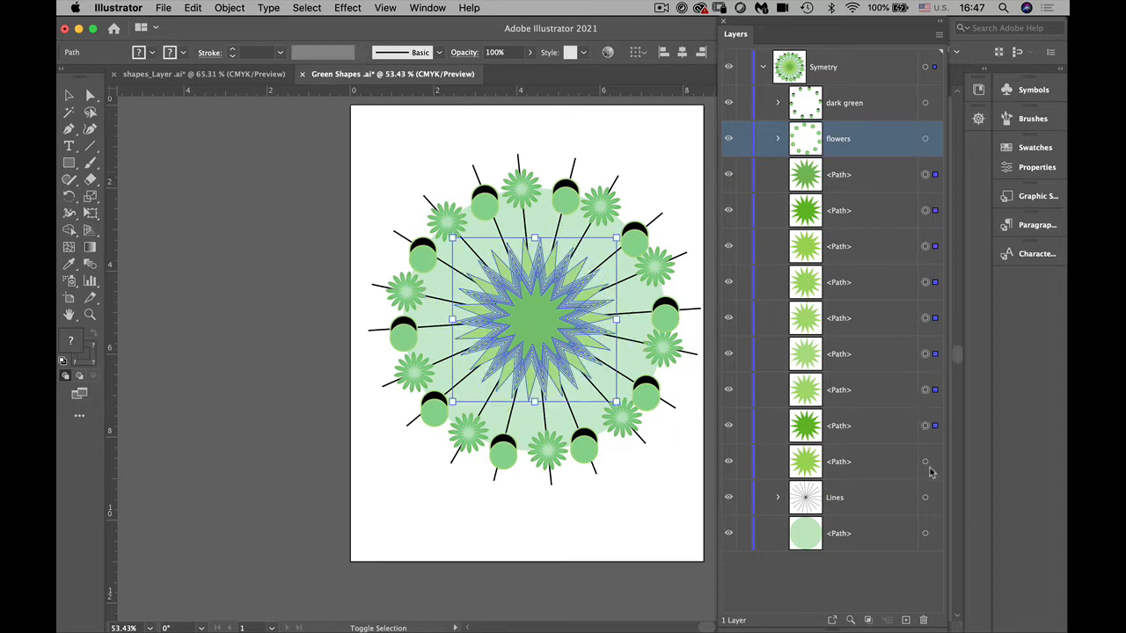
{"action": "left_click", "coordinate": [924, 461], "text": "shift"}
{"action": "key", "text": "a"}
{"action": "key", "text": "ctrl+g"}
{"action": "key", "text": "v"}
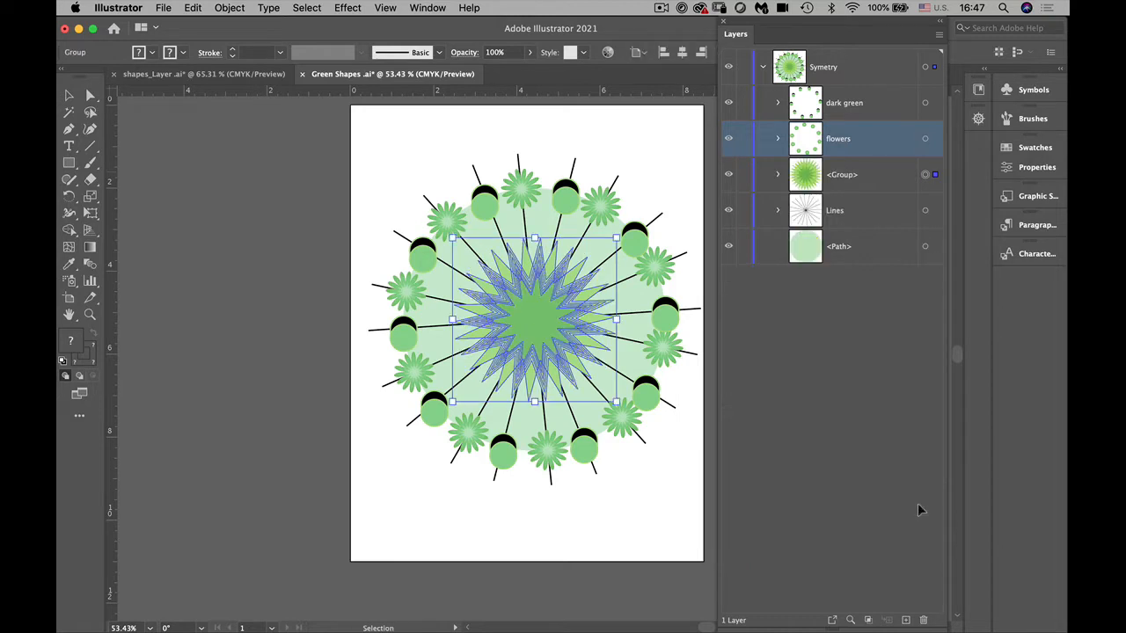
Rename the new star group as strrs and deselect the artwork
{"action": "double_click", "coordinate": [856, 176]}
{"action": "type", "text": "s"}
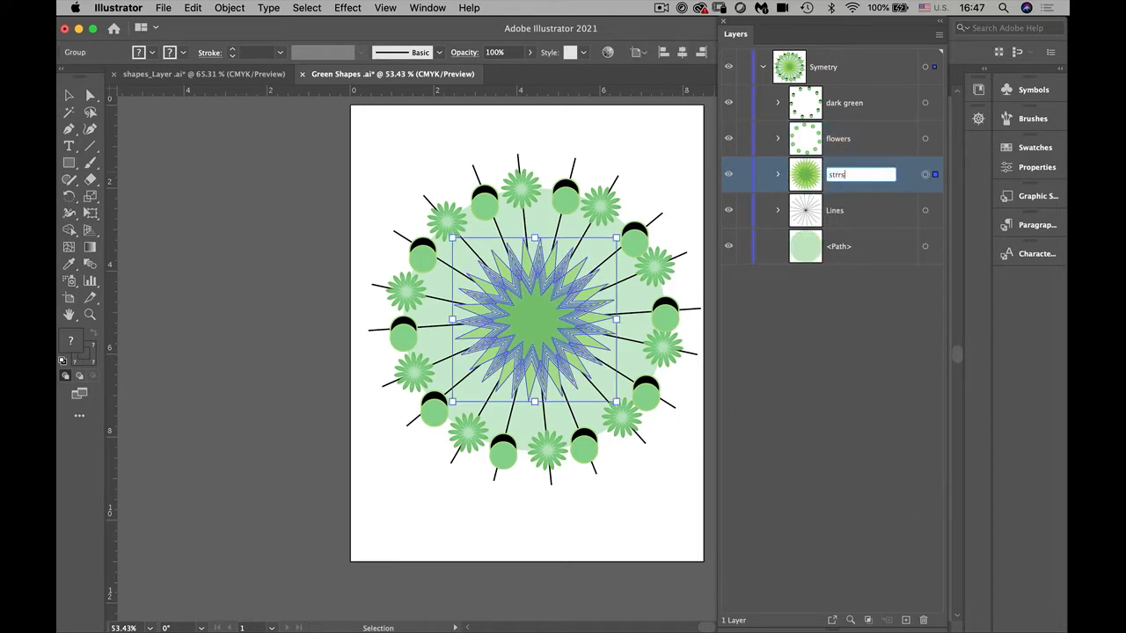
{"action": "type", "text": "trrs"}
{"action": "key", "text": "Return"}
{"action": "left_click", "coordinate": [674, 122]}
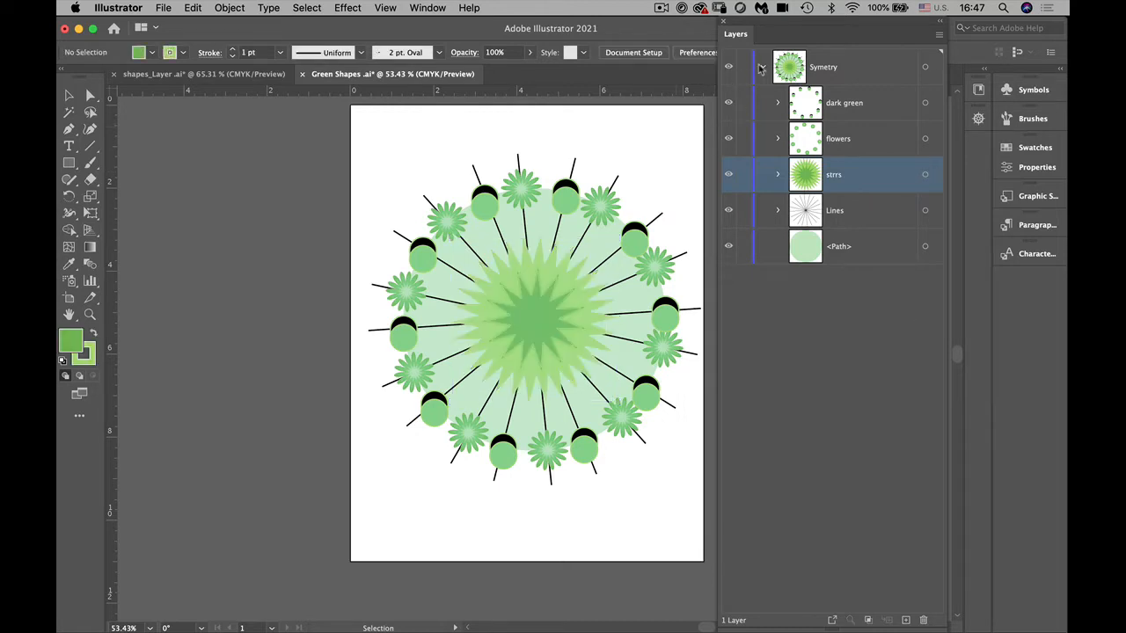
Shorten the Layers panel and select the artwork in the Lines group of the Symetry layer
{"action": "left_click", "coordinate": [762, 68]}
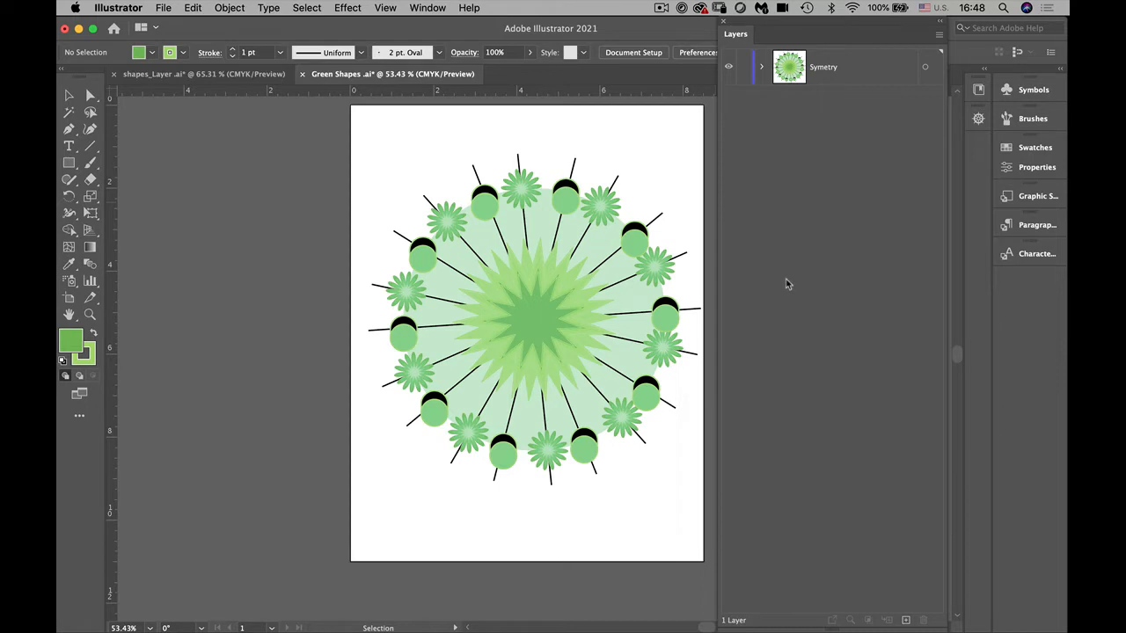
{"action": "left_click", "coordinate": [762, 67]}
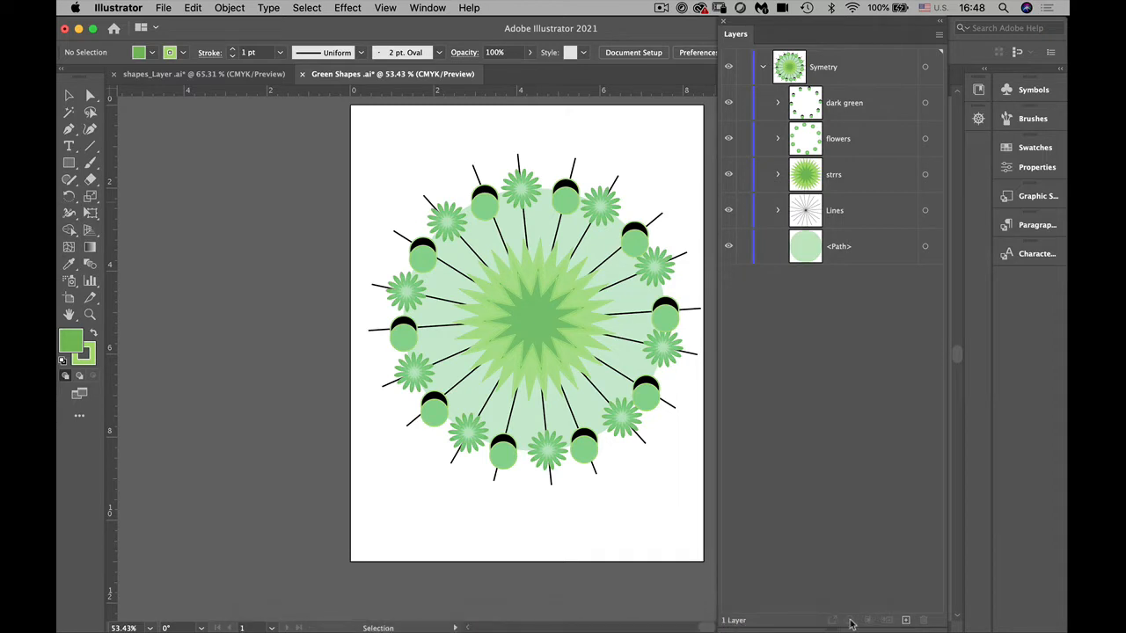
{"action": "left_click_drag", "start_coordinate": [847, 626], "coordinate": [813, 398]}
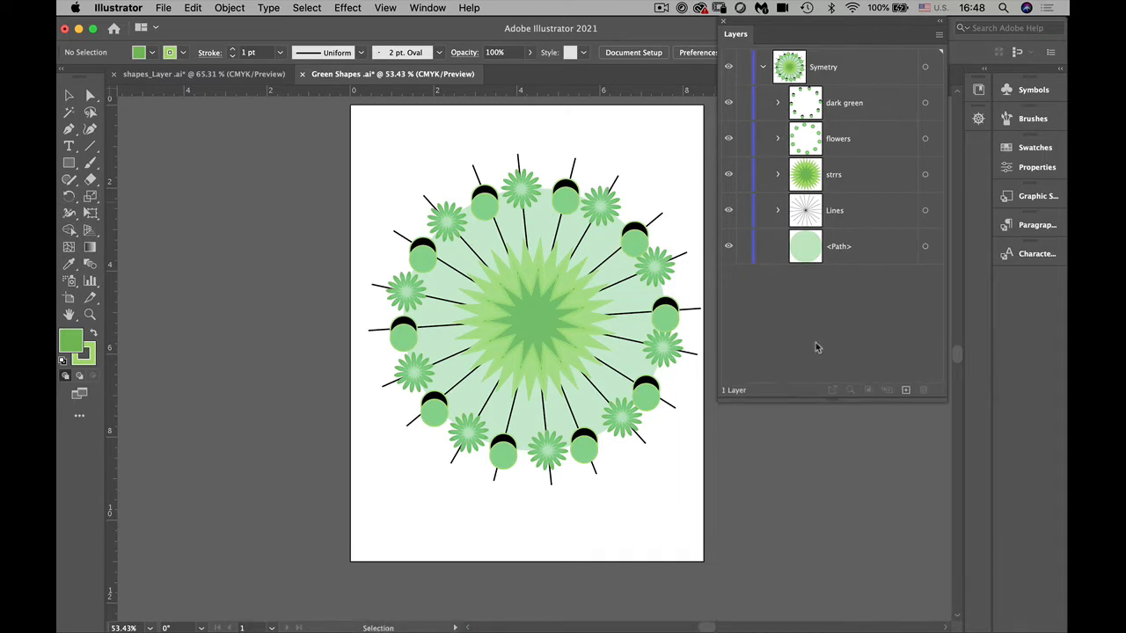
{"action": "left_click", "coordinate": [925, 211]}
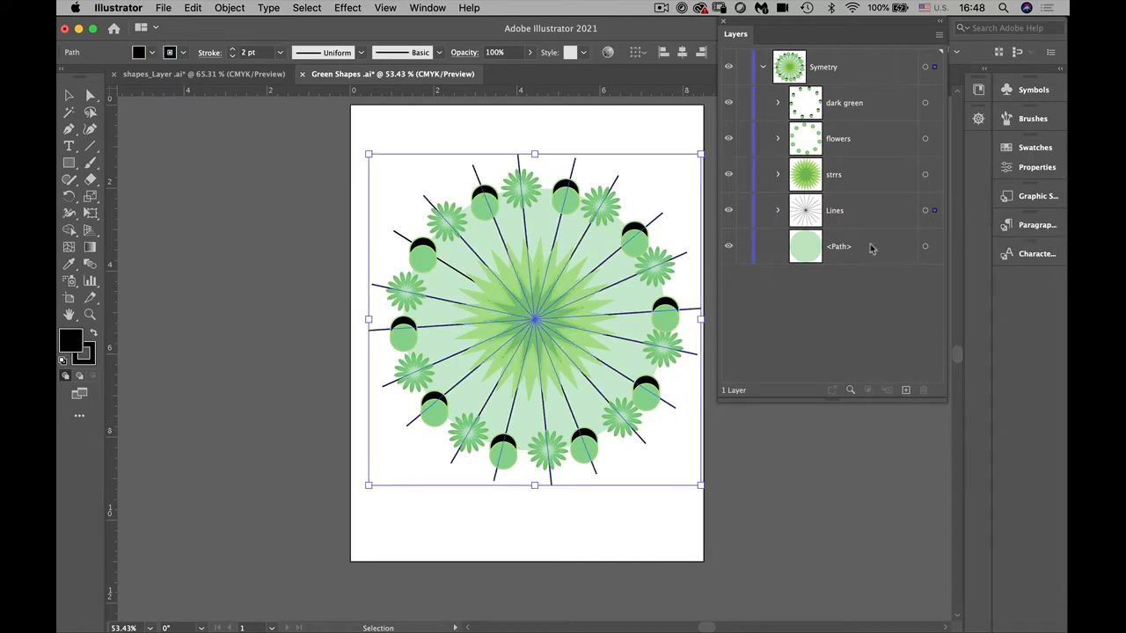
Create a new layer above the Symetry layer and name it lines
{"action": "left_click", "coordinate": [763, 68]}
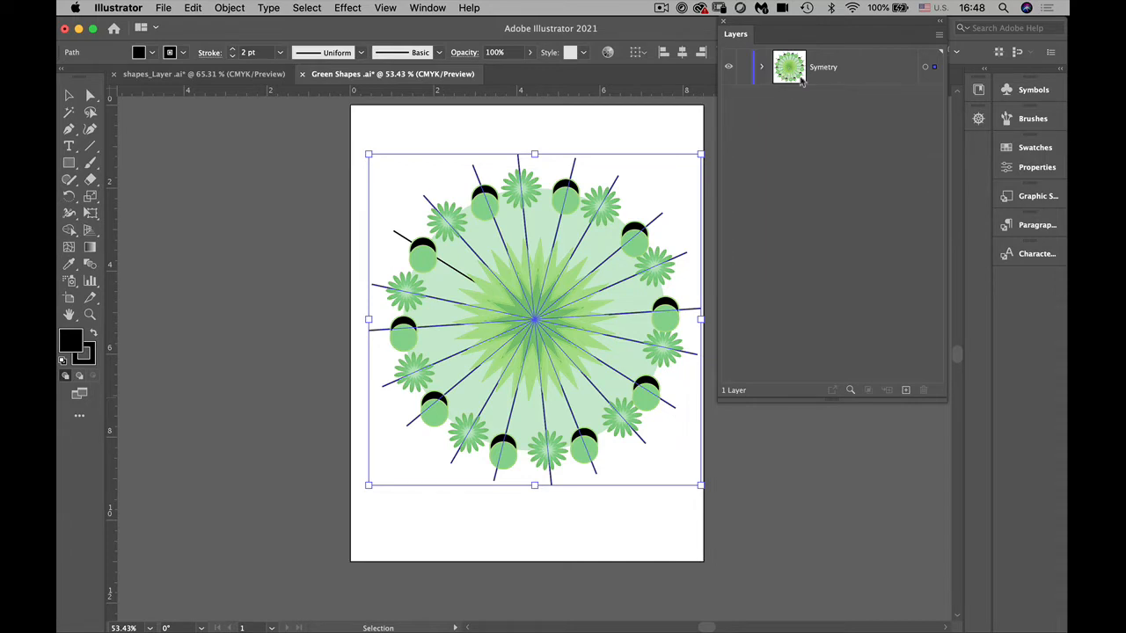
{"action": "left_click", "coordinate": [938, 39]}
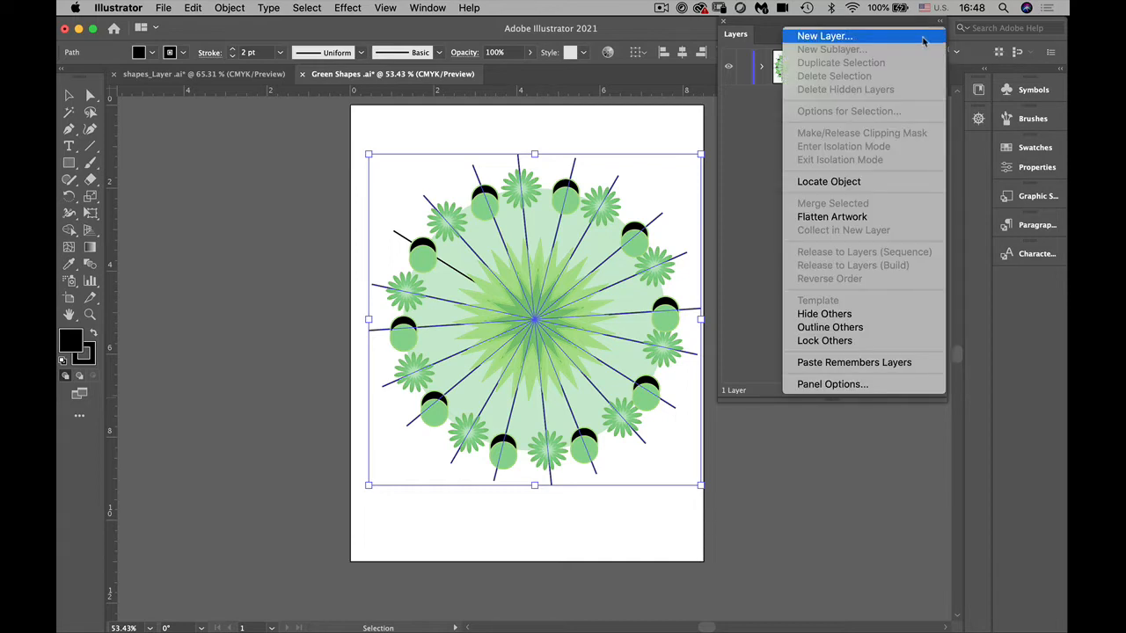
{"action": "left_click", "coordinate": [746, 177]}
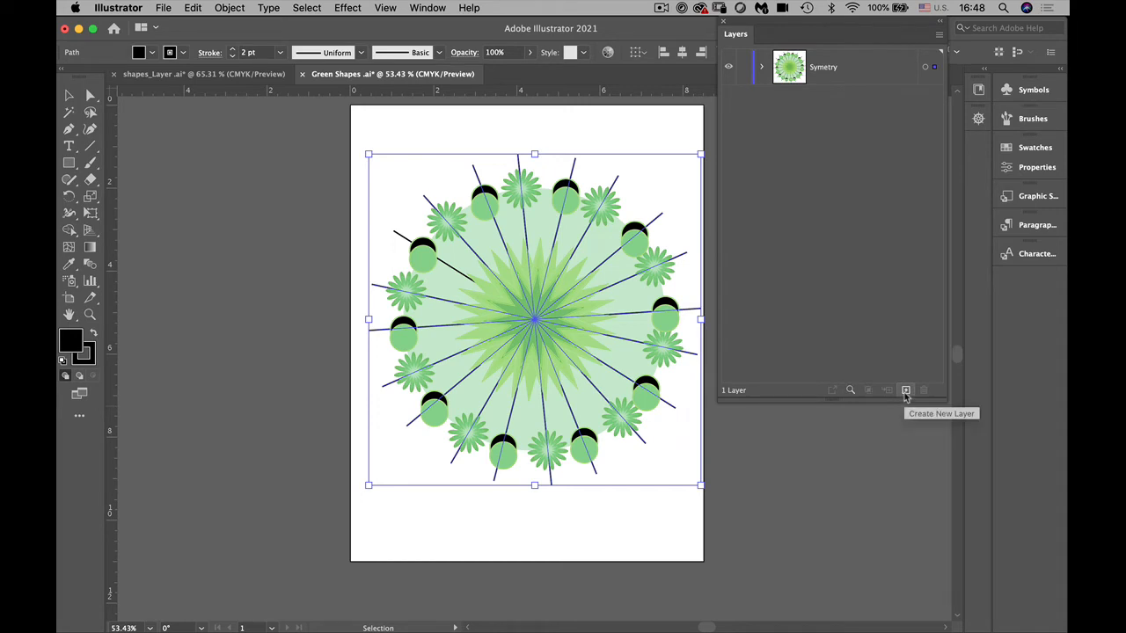
{"action": "left_click", "coordinate": [906, 392]}
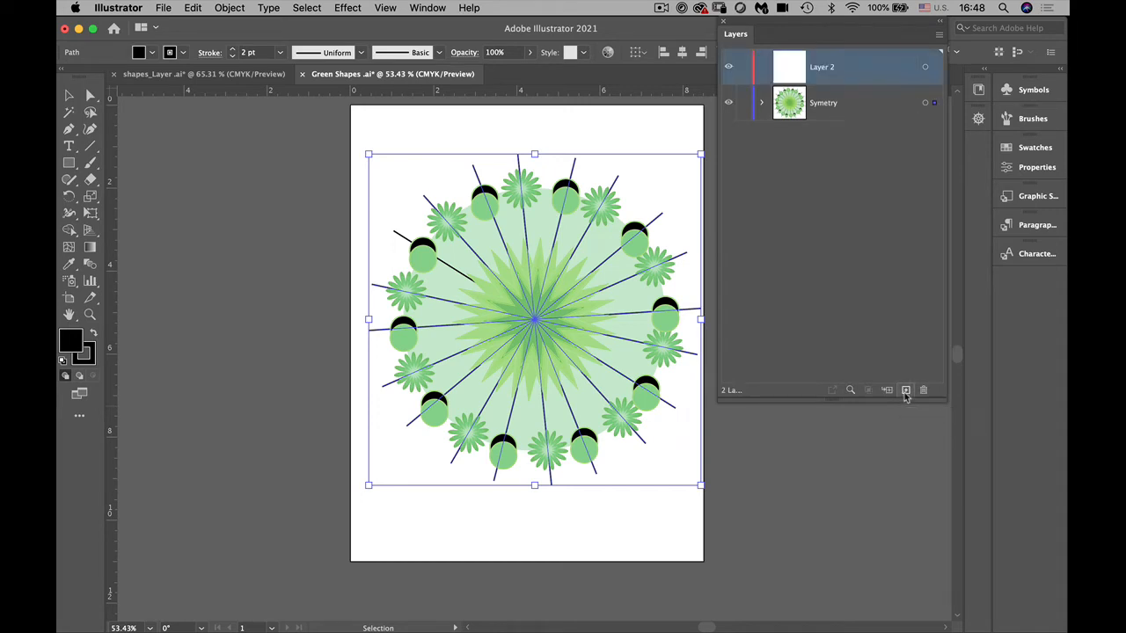
{"action": "double_click", "coordinate": [816, 68]}
{"action": "type", "text": "lines"}
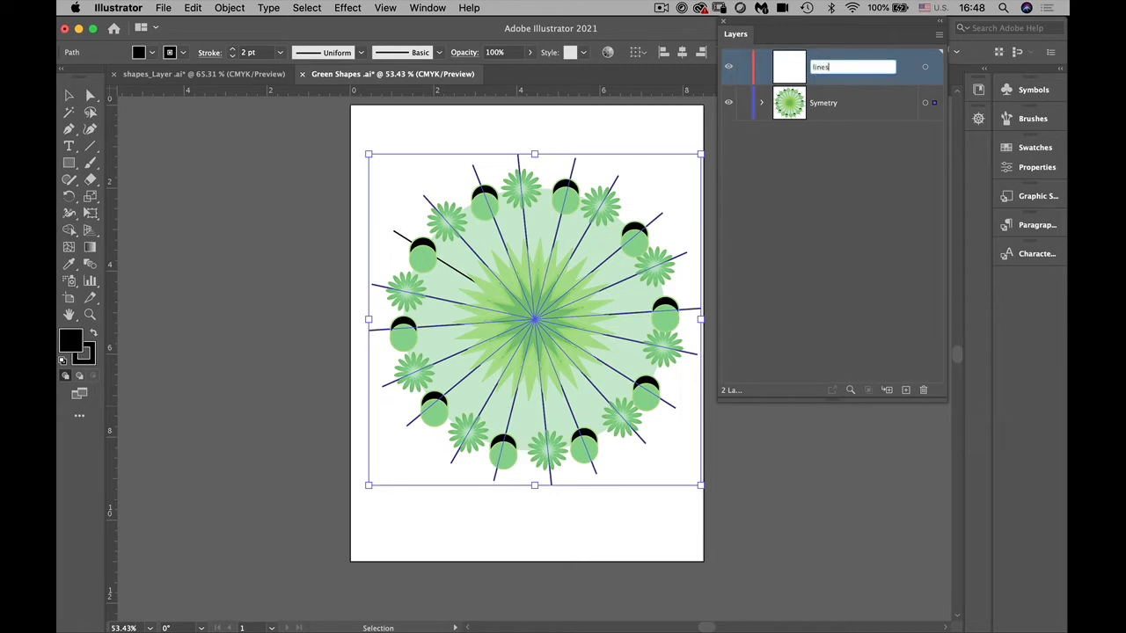
{"action": "key", "text": "Return"}
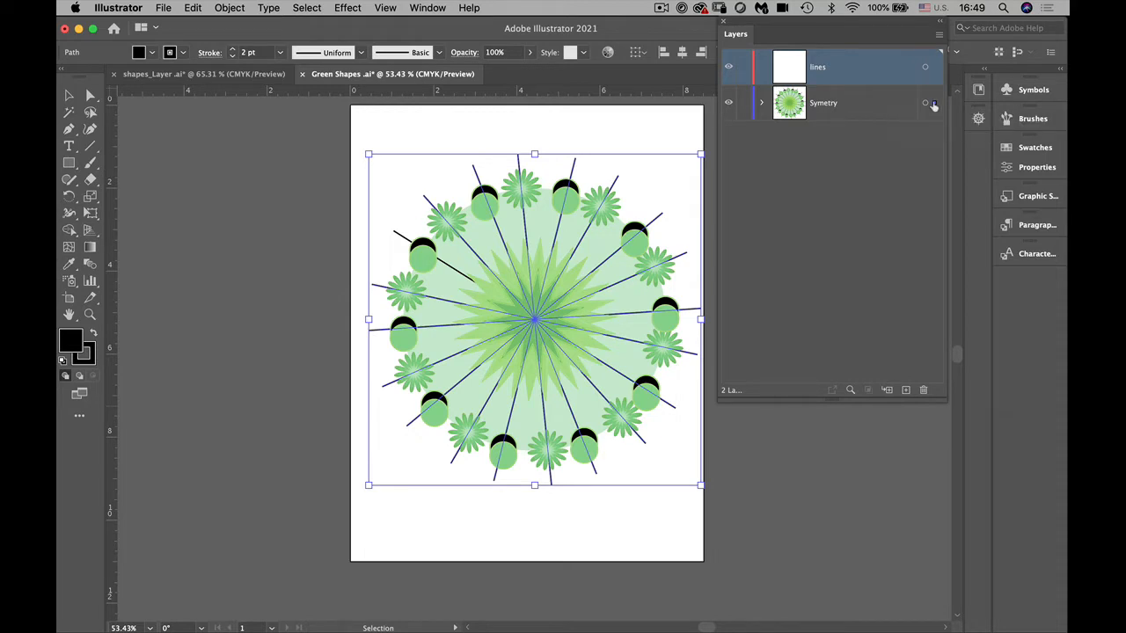
Try moving the selected lines from the Symetry layer into the lines layer, and lock and unlock the lines layer
{"action": "left_click_drag", "start_coordinate": [932, 105], "coordinate": [934, 75]}
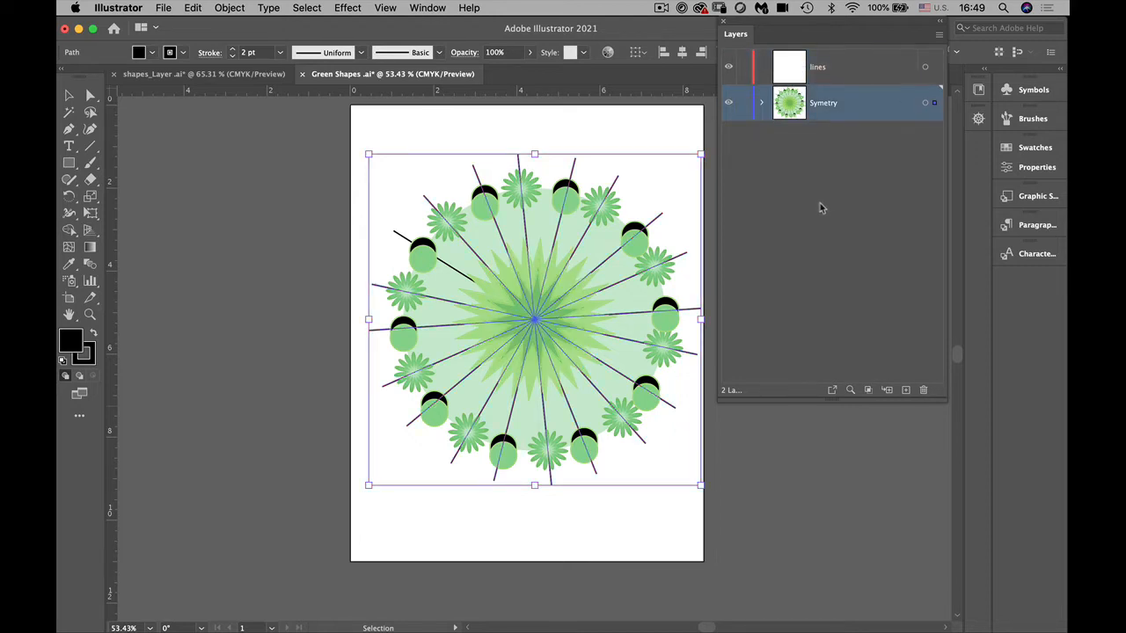
{"action": "left_click", "coordinate": [762, 103]}
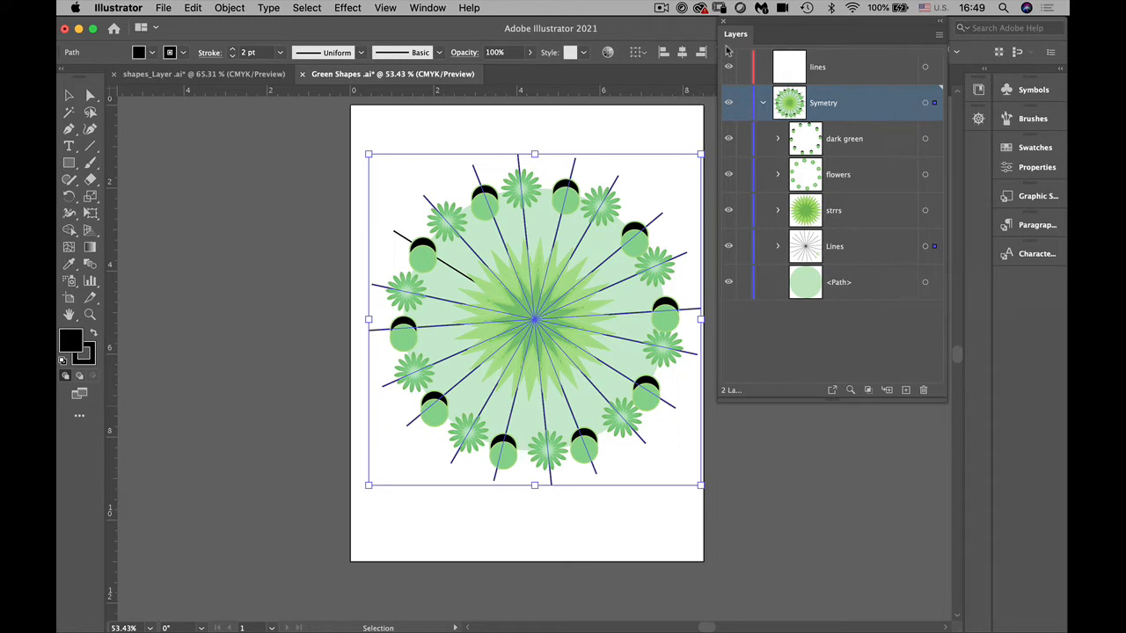
{"action": "left_click", "coordinate": [742, 67]}
{"action": "left_click", "coordinate": [762, 103]}
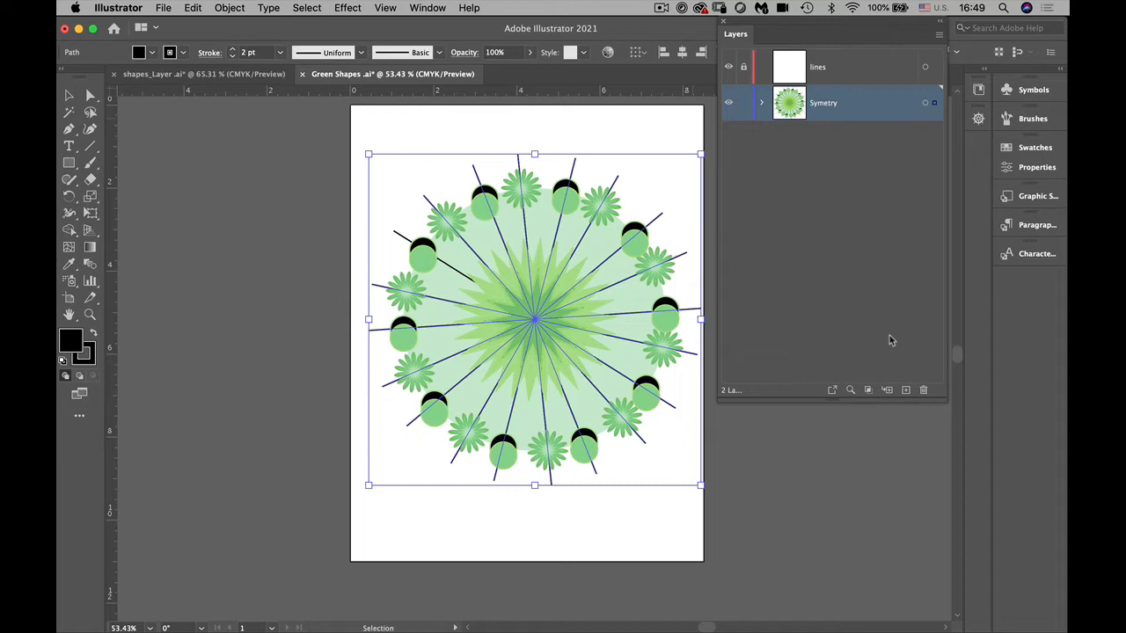
{"action": "left_click", "coordinate": [741, 67]}
Move the selected lines from the Symetry layer into the lines layer and check both layers by toggling their visibility
{"action": "left_click_drag", "start_coordinate": [933, 104], "coordinate": [934, 67]}
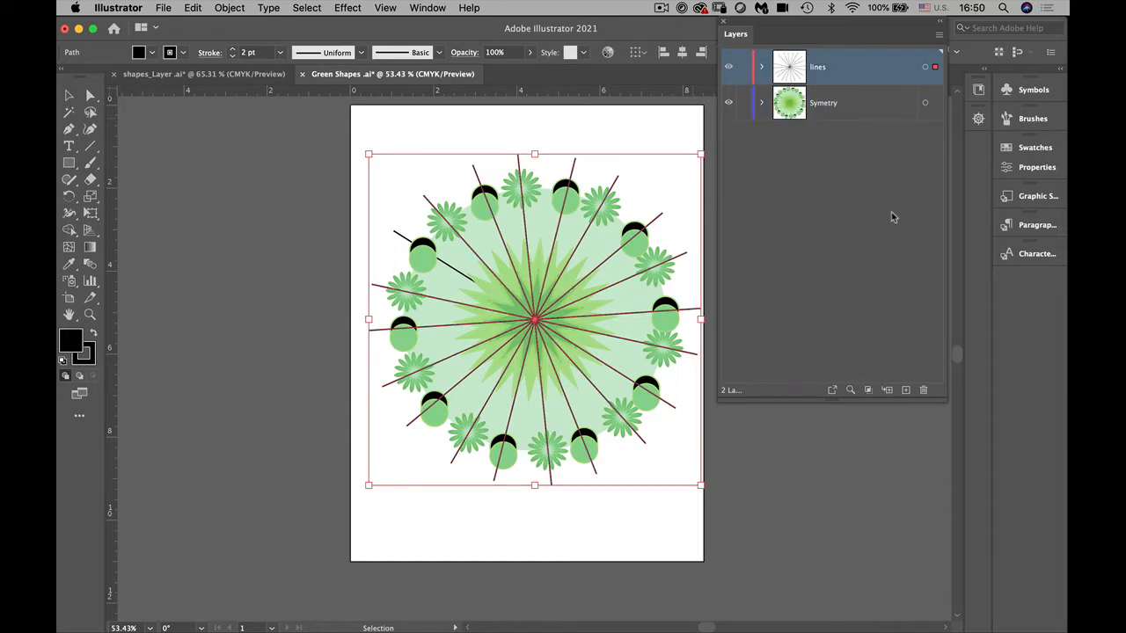
{"action": "left_click", "coordinate": [728, 67]}
{"action": "left_click", "coordinate": [728, 68]}
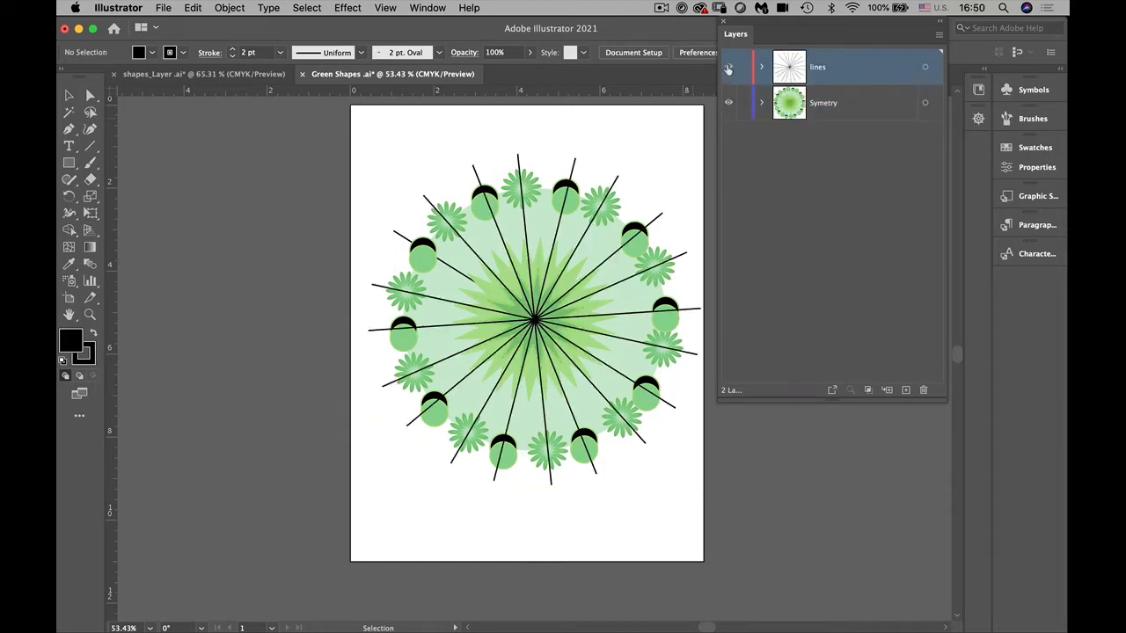
{"action": "left_click", "coordinate": [730, 105]}
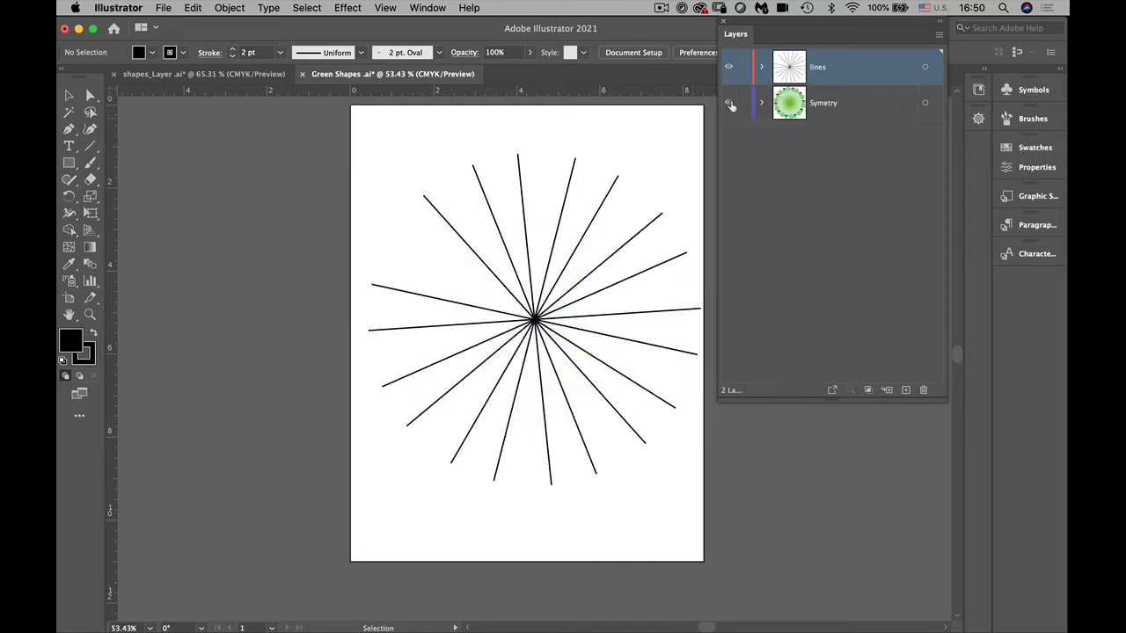
{"action": "left_click", "coordinate": [729, 104]}
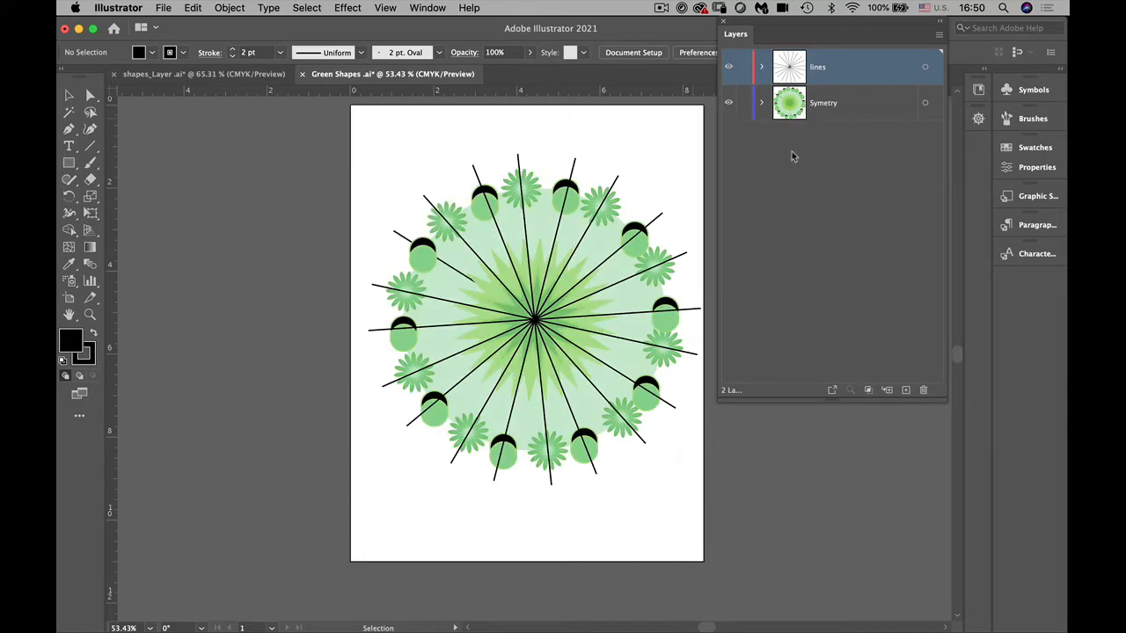
Create a new layer named dark green above the Symetry layer and move the dark green group into it
{"action": "left_click", "coordinate": [762, 104]}
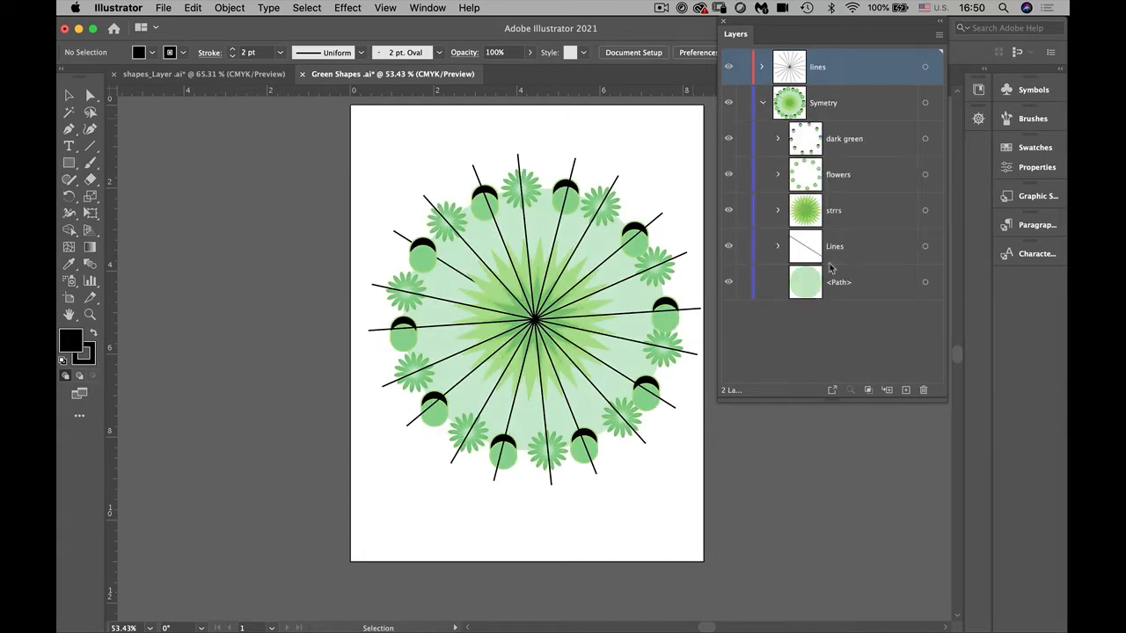
{"action": "left_click", "coordinate": [929, 141]}
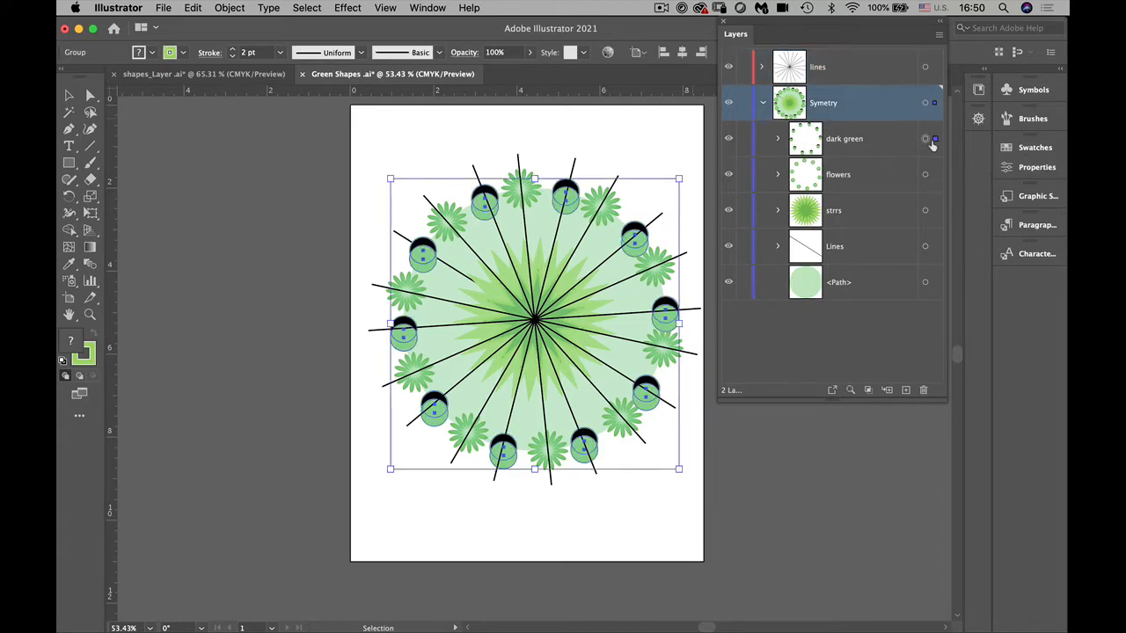
{"action": "left_click", "coordinate": [761, 104]}
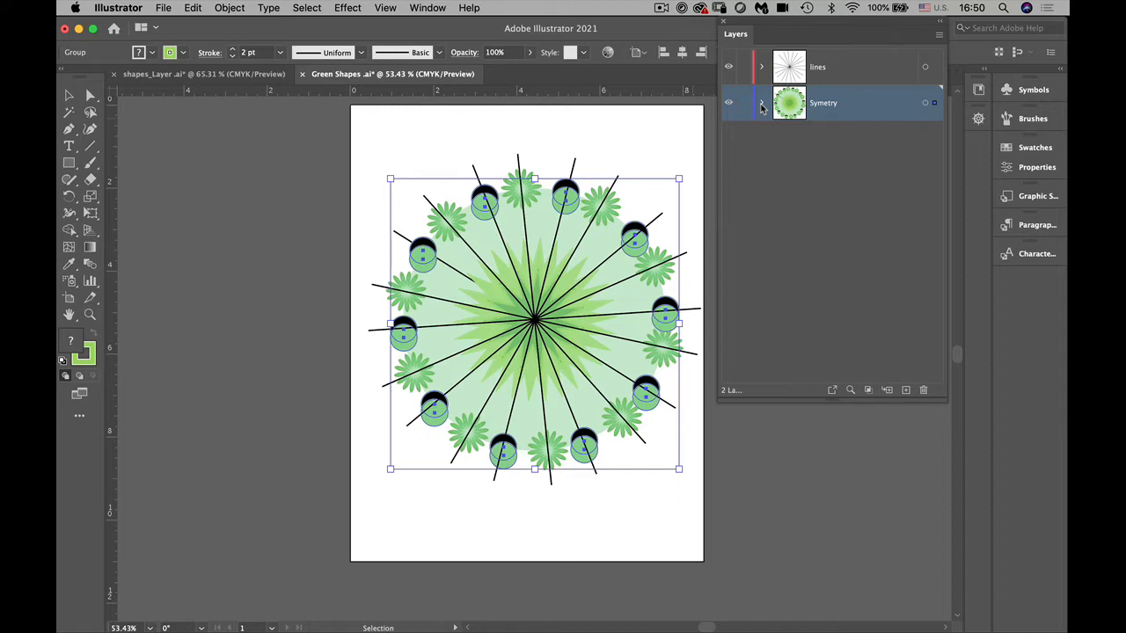
{"action": "left_click", "coordinate": [939, 41]}
{"action": "left_click", "coordinate": [932, 37]}
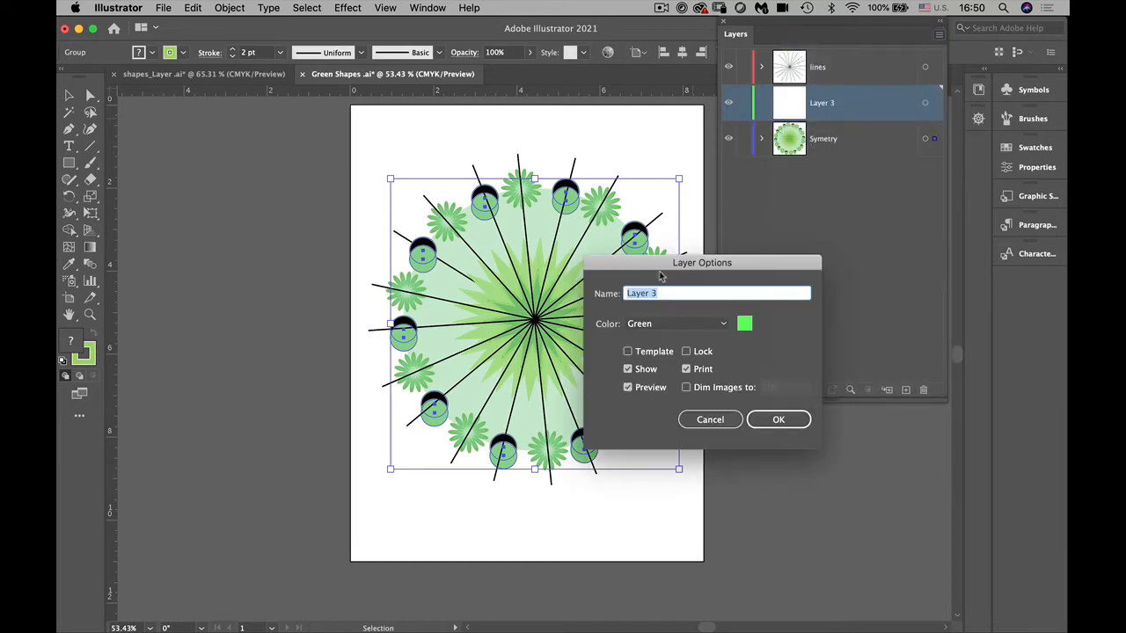
{"action": "type", "text": "dark green"}
{"action": "left_click", "coordinate": [778, 419]}
{"action": "left_click_drag", "start_coordinate": [934, 143], "coordinate": [935, 106]}
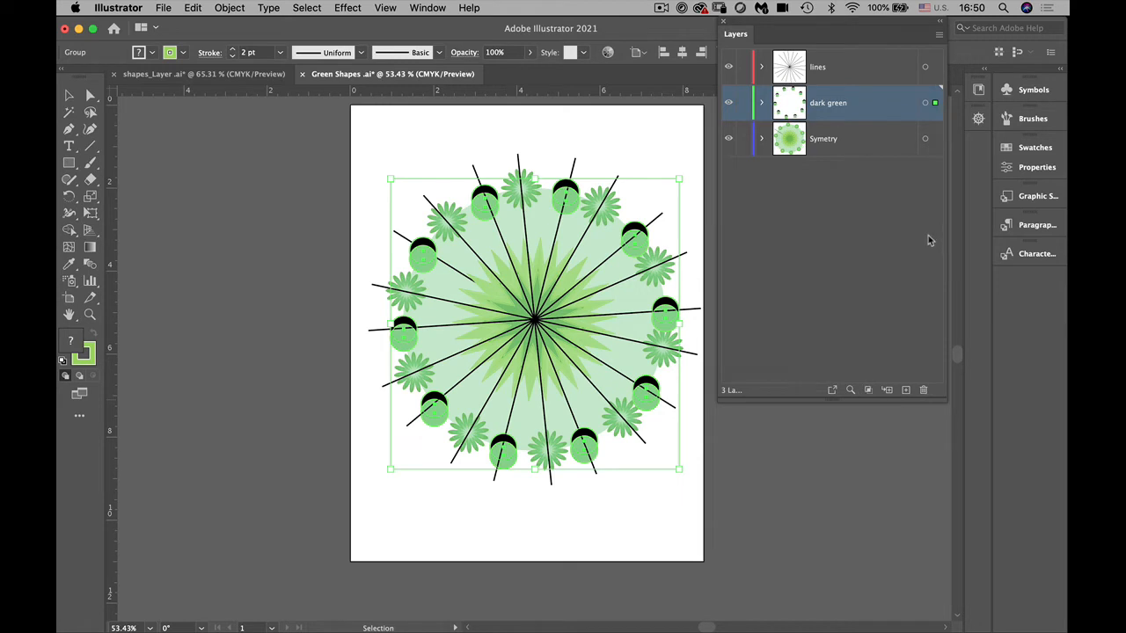
Hide the dark green and lines layers, and expand the lines and Symetry layers in a taller Layers panel
{"action": "left_click", "coordinate": [728, 102]}
{"action": "left_click", "coordinate": [728, 68]}
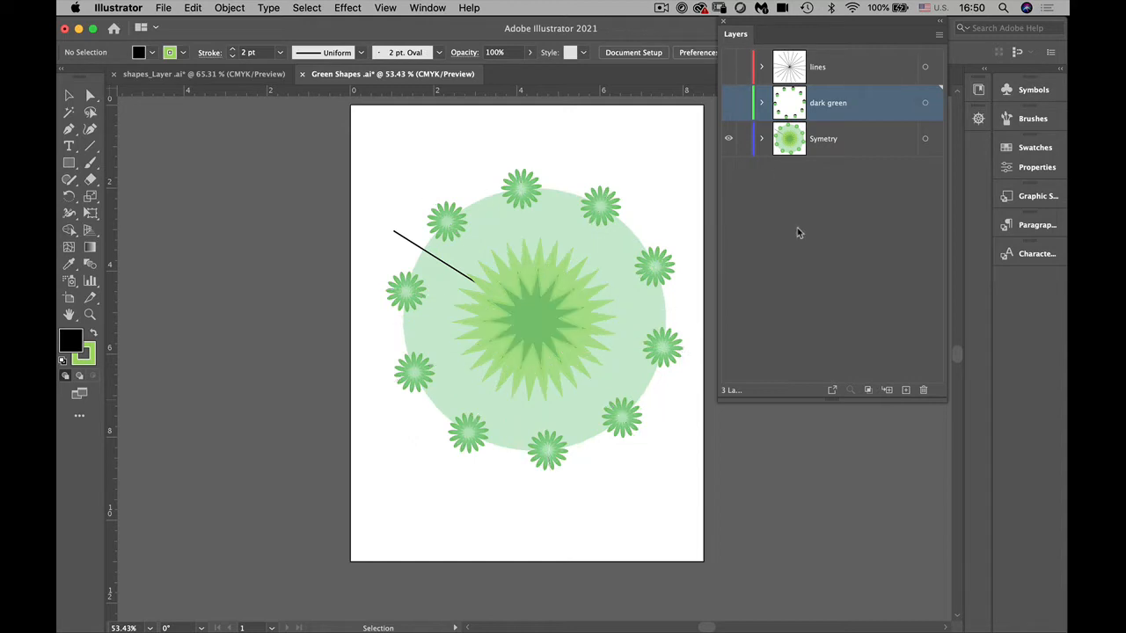
{"action": "left_click", "coordinate": [762, 67]}
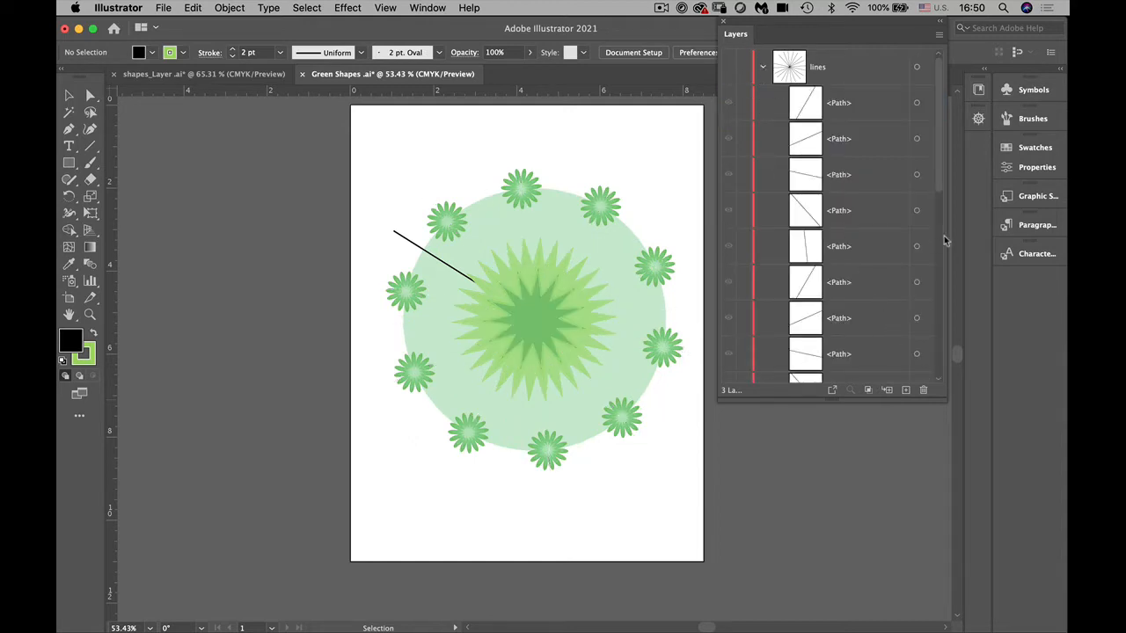
{"action": "left_click_drag", "start_coordinate": [937, 182], "coordinate": [939, 387]}
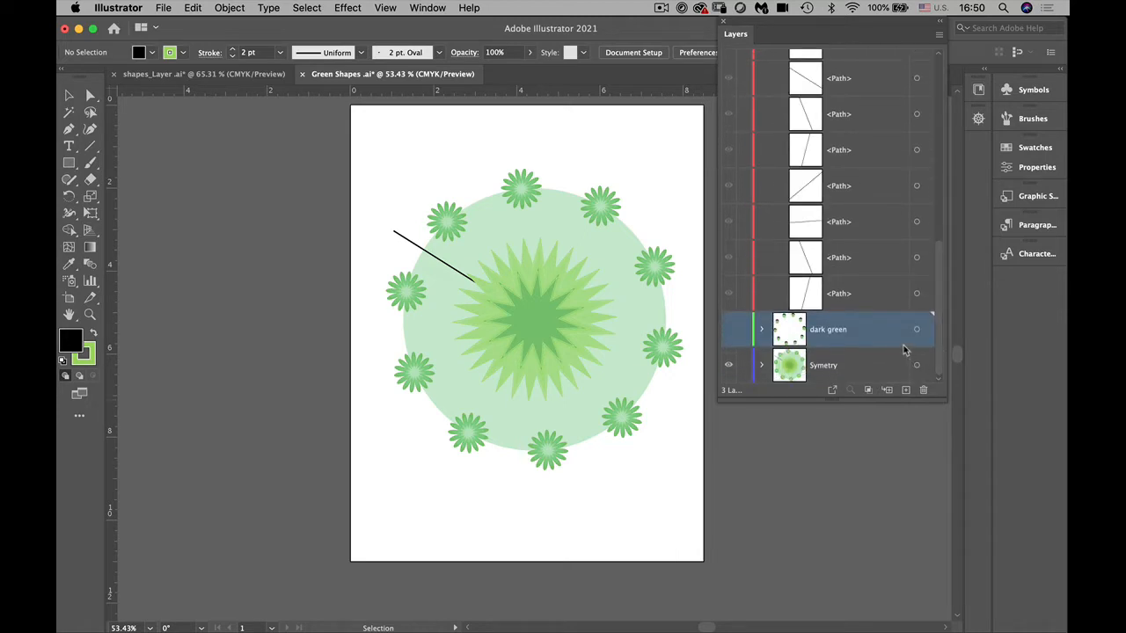
{"action": "mouse_move", "coordinate": [939, 302]}
{"action": "left_mouse_down"}
{"action": "mouse_move", "coordinate": [925, 85]}
{"action": "mouse_move", "coordinate": [938, 308]}
{"action": "left_mouse_up"}
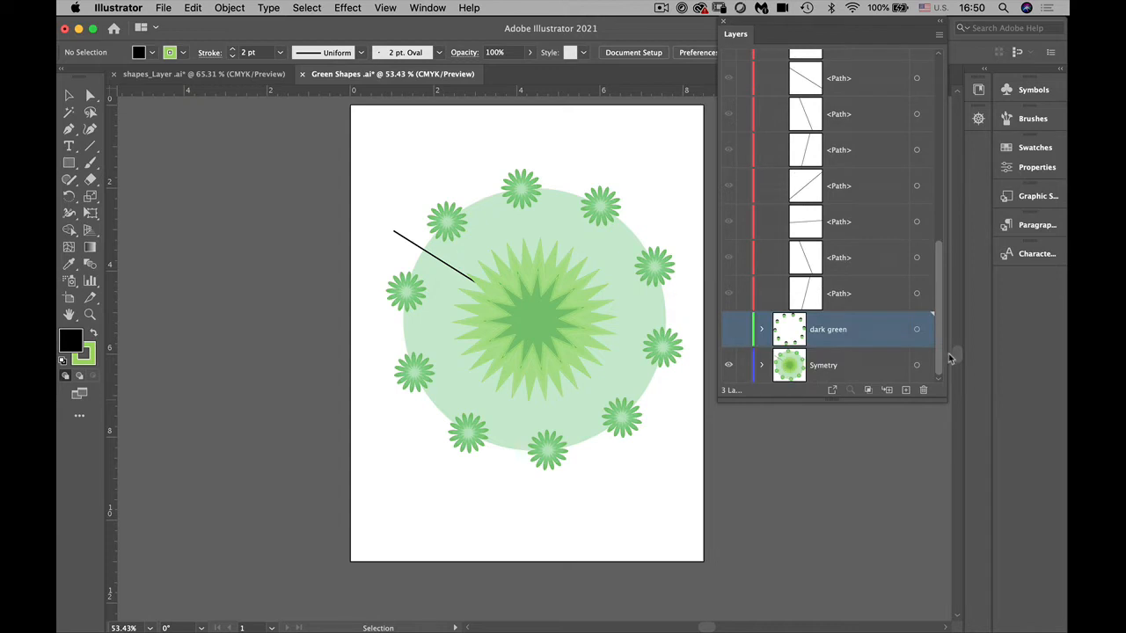
{"action": "left_click", "coordinate": [762, 365]}
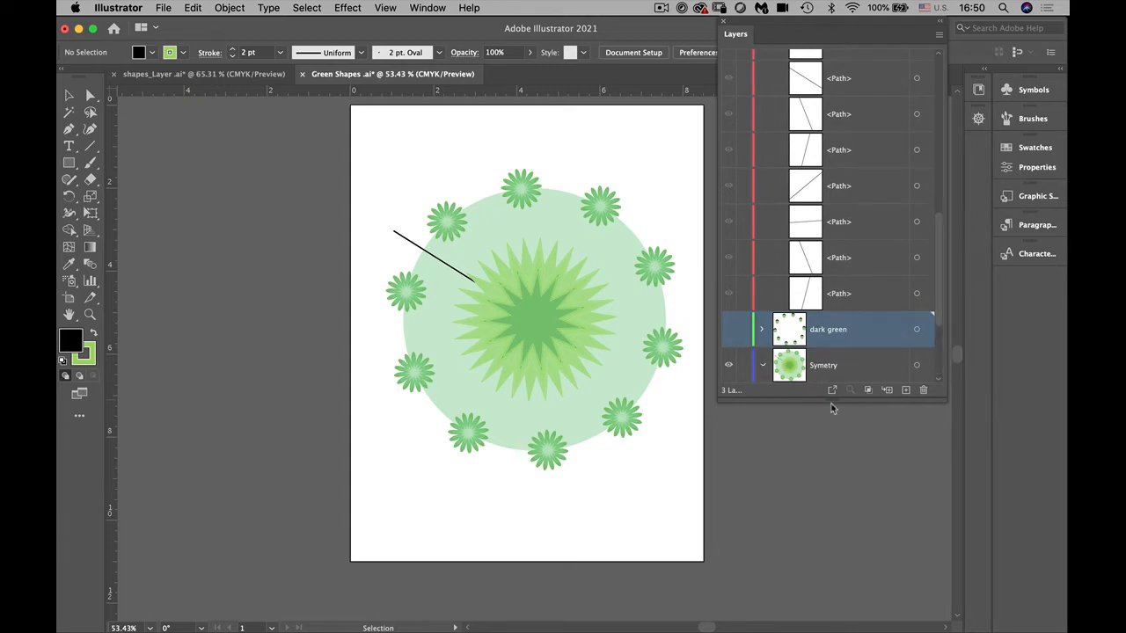
{"action": "left_click_drag", "start_coordinate": [834, 401], "coordinate": [837, 615]}
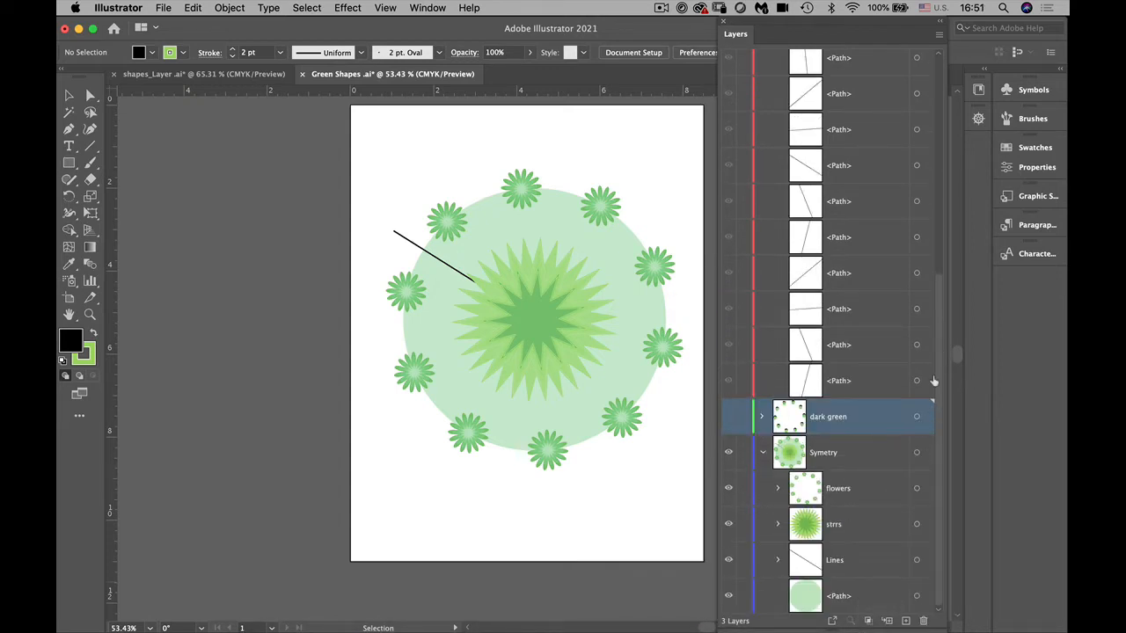
Unlock the remaining path in the Symetry layer's Lines group and move that group into the lines layer, collapsed
{"action": "left_click", "coordinate": [934, 387]}
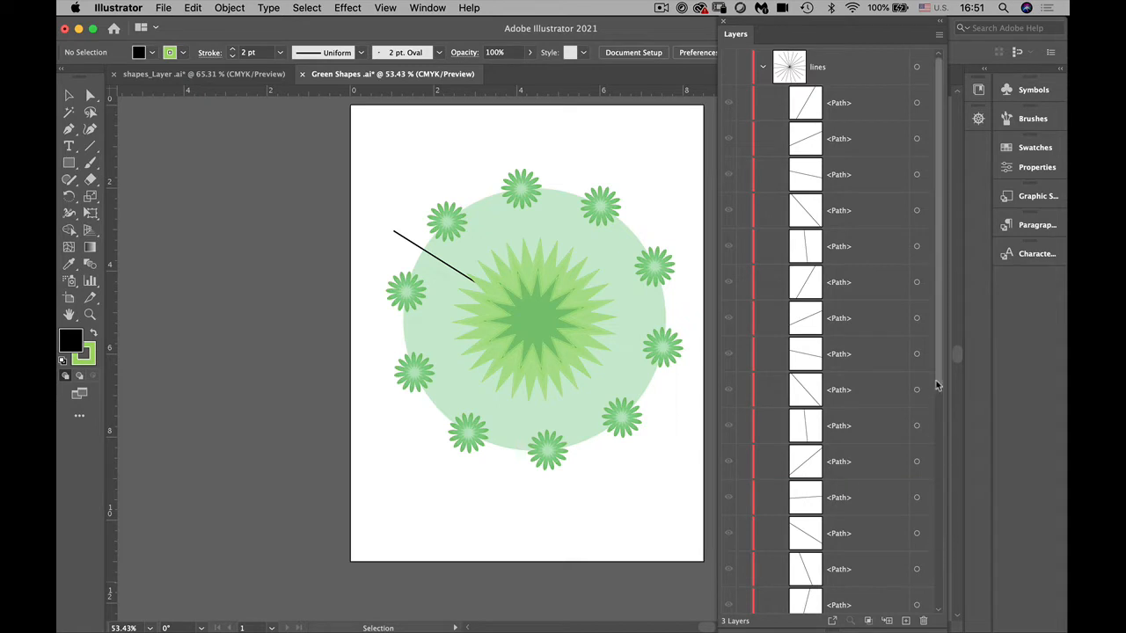
{"action": "left_click_drag", "start_coordinate": [934, 385], "coordinate": [923, 611]}
{"action": "scroll", "coordinate": [923, 611], "scroll_direction": "up", "scroll_amount": 2}
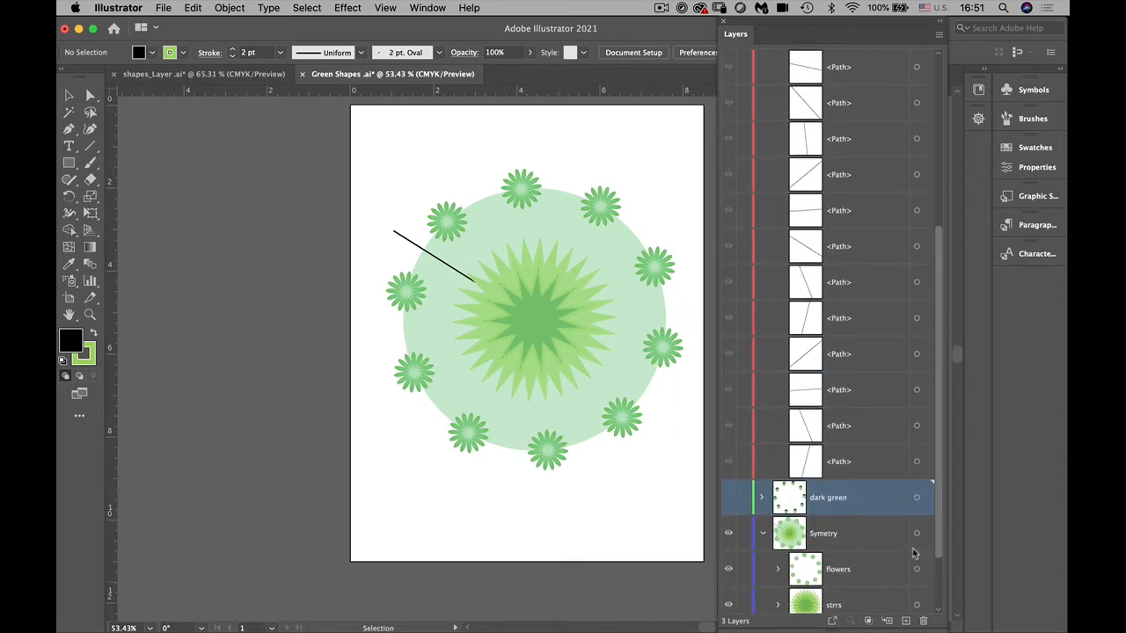
{"action": "scroll", "coordinate": [923, 611], "scroll_direction": "down", "scroll_amount": 2}
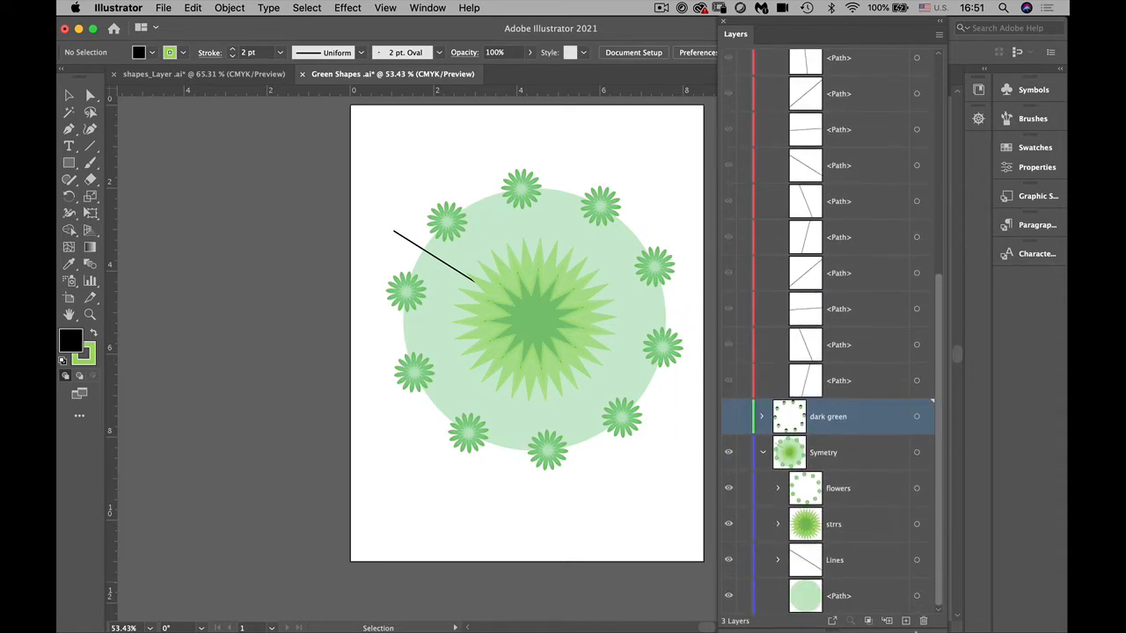
{"action": "left_click", "coordinate": [778, 560]}
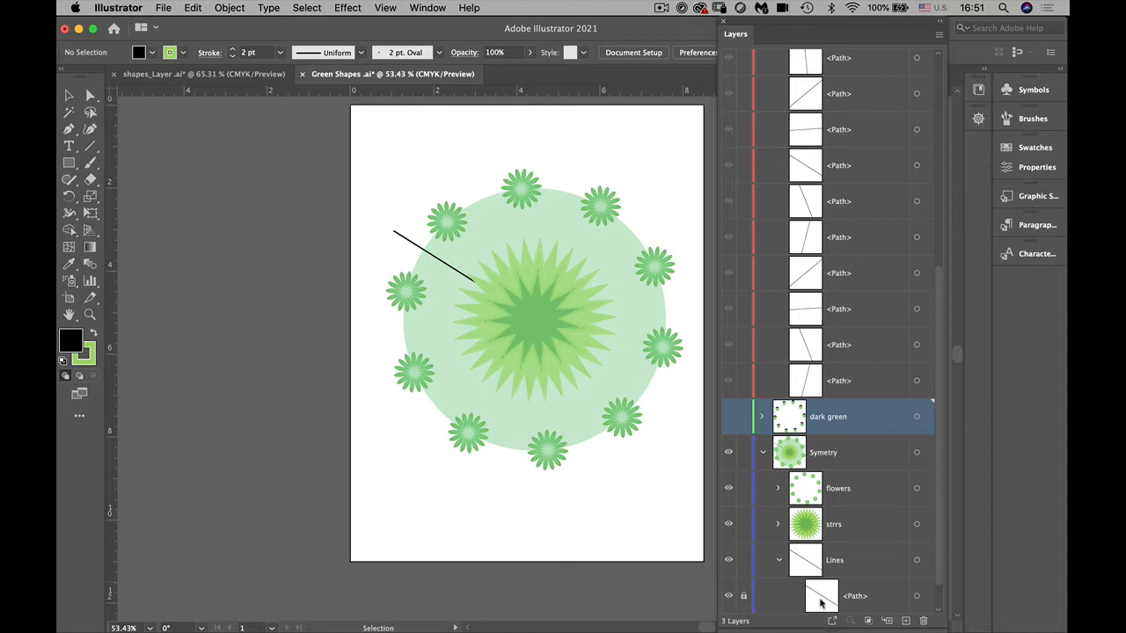
{"action": "left_click", "coordinate": [744, 596]}
{"action": "left_click", "coordinate": [915, 560]}
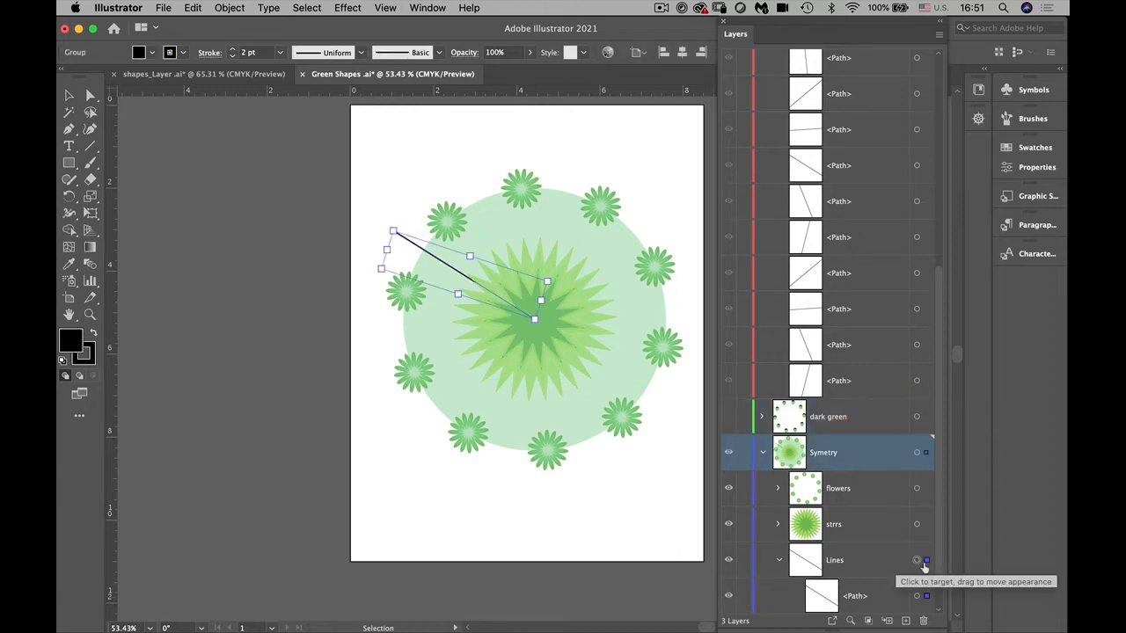
{"action": "left_click_drag", "start_coordinate": [930, 512], "coordinate": [930, 250]}
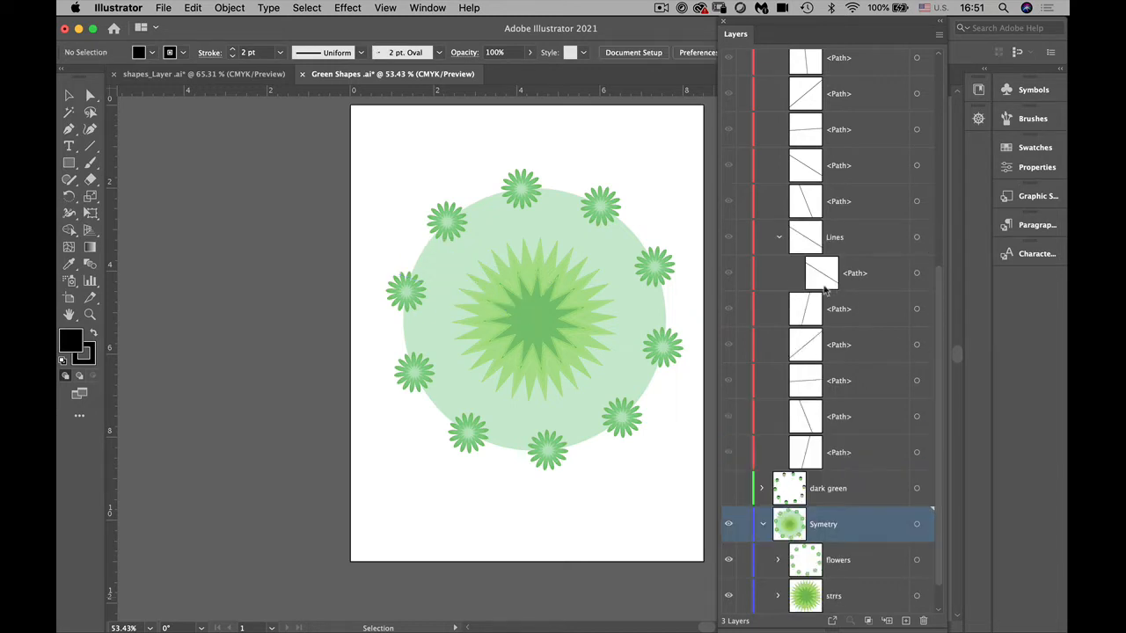
{"action": "left_click", "coordinate": [779, 237]}
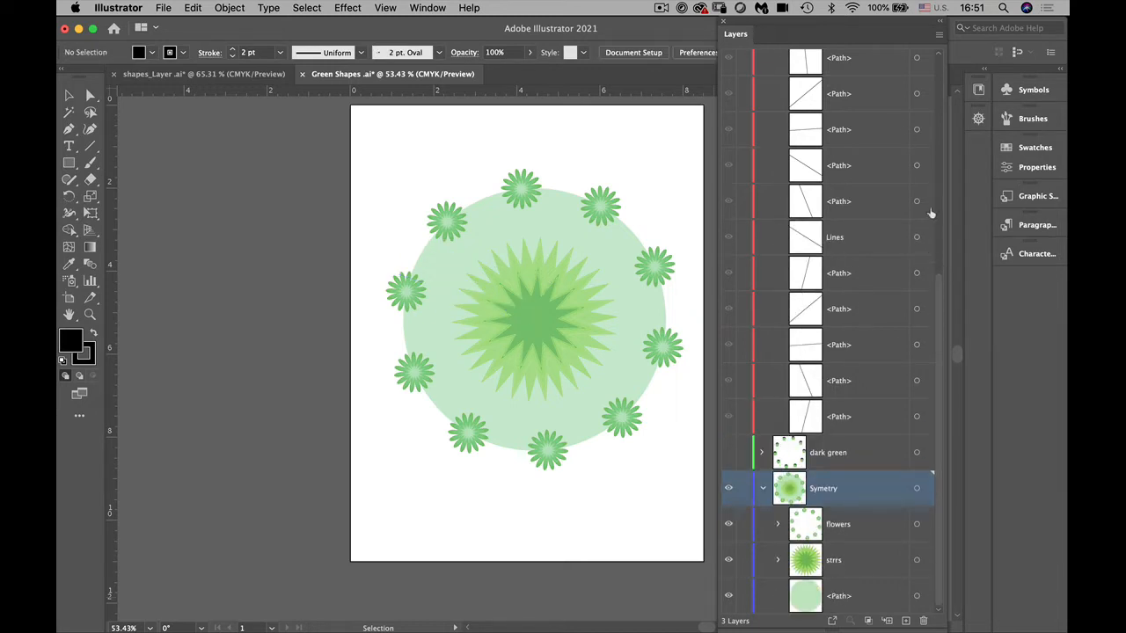
Collapse the lines layer and check its artwork by toggling its visibility, leaving it hidden
{"action": "left_click_drag", "start_coordinate": [941, 294], "coordinate": [900, 12]}
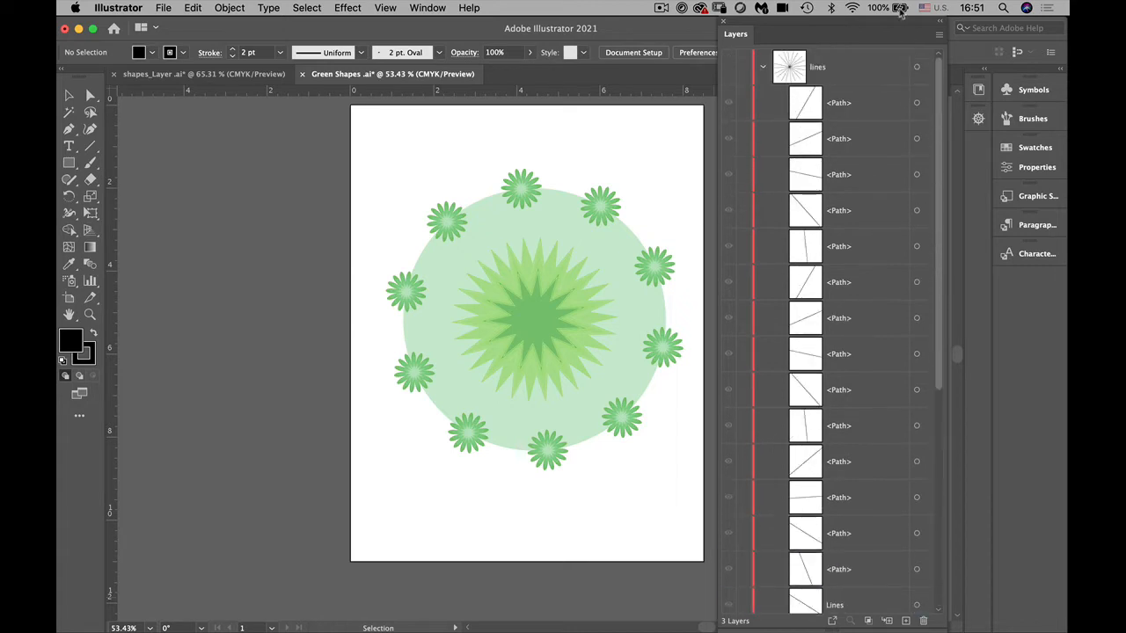
{"action": "left_click", "coordinate": [763, 68]}
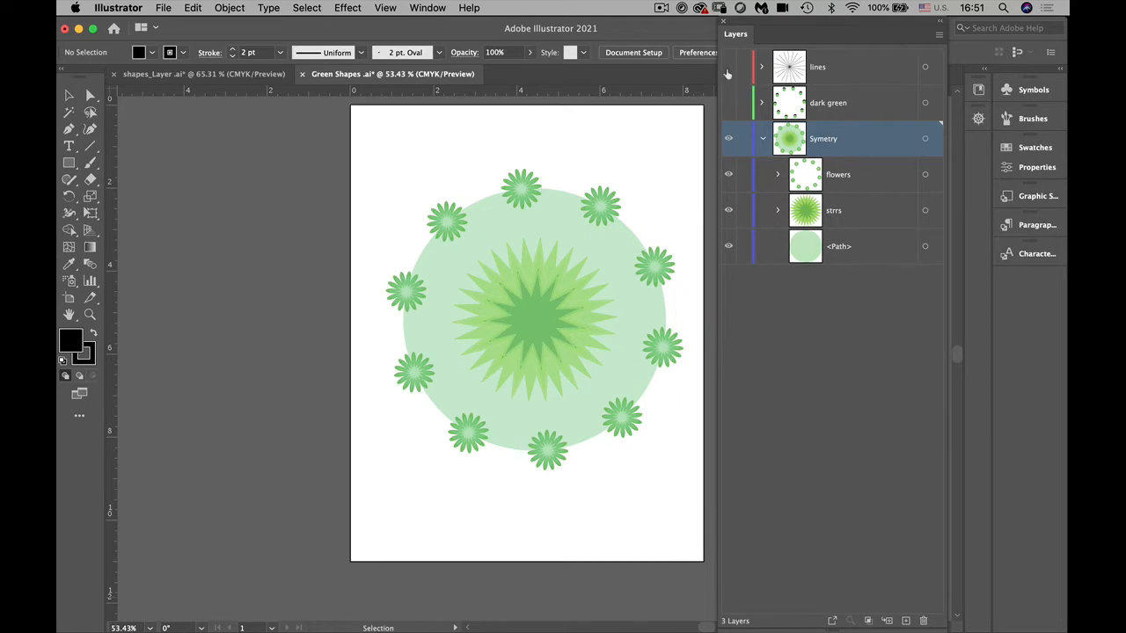
{"action": "left_click", "coordinate": [729, 70]}
{"action": "left_click", "coordinate": [734, 71]}
{"action": "left_click", "coordinate": [729, 68]}
{"action": "left_click", "coordinate": [730, 68]}
Create a new layer named flower above Symetry, move the flowers group into it, and collapse the Symetry layer
{"action": "left_click", "coordinate": [925, 175]}
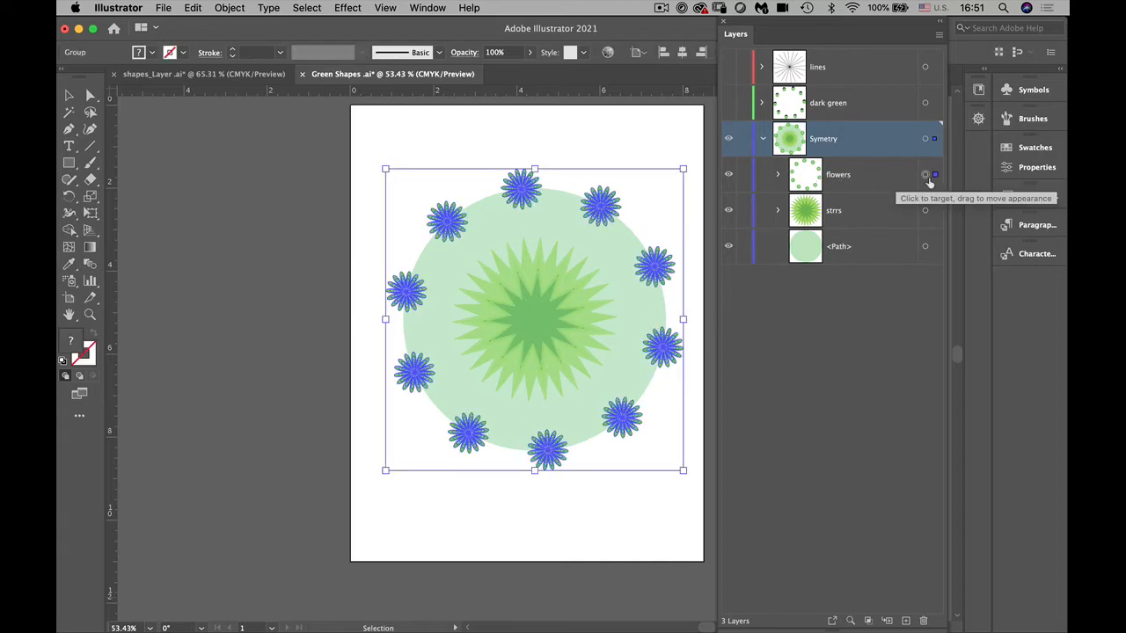
{"action": "left_click", "coordinate": [939, 35]}
{"action": "left_click", "coordinate": [919, 40]}
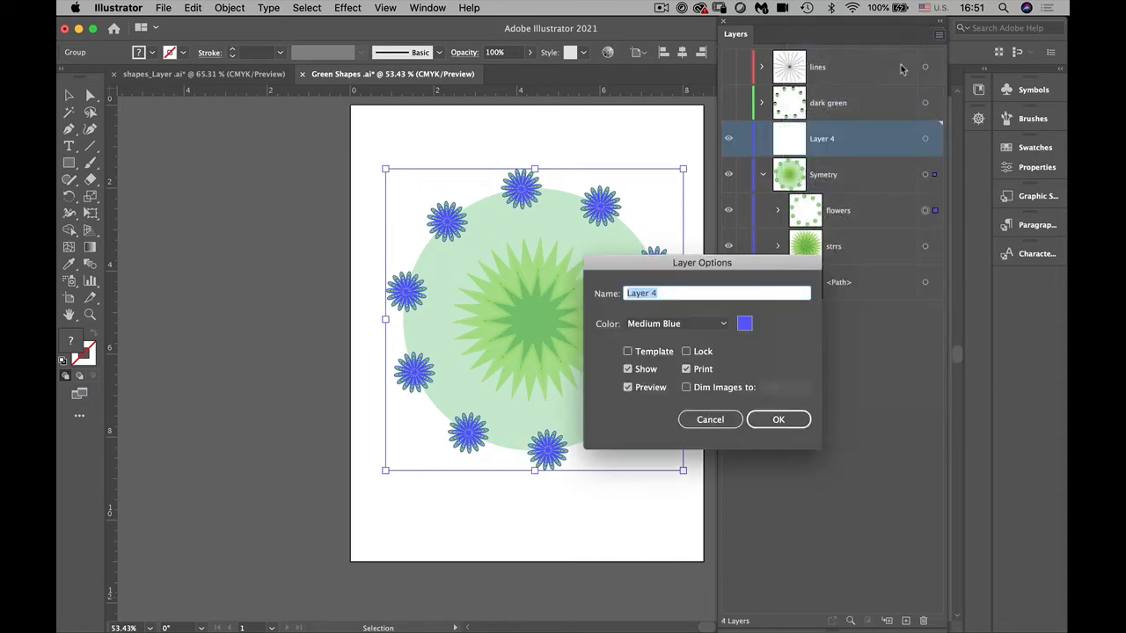
{"action": "type", "text": "flower"}
{"action": "left_click", "coordinate": [779, 419]}
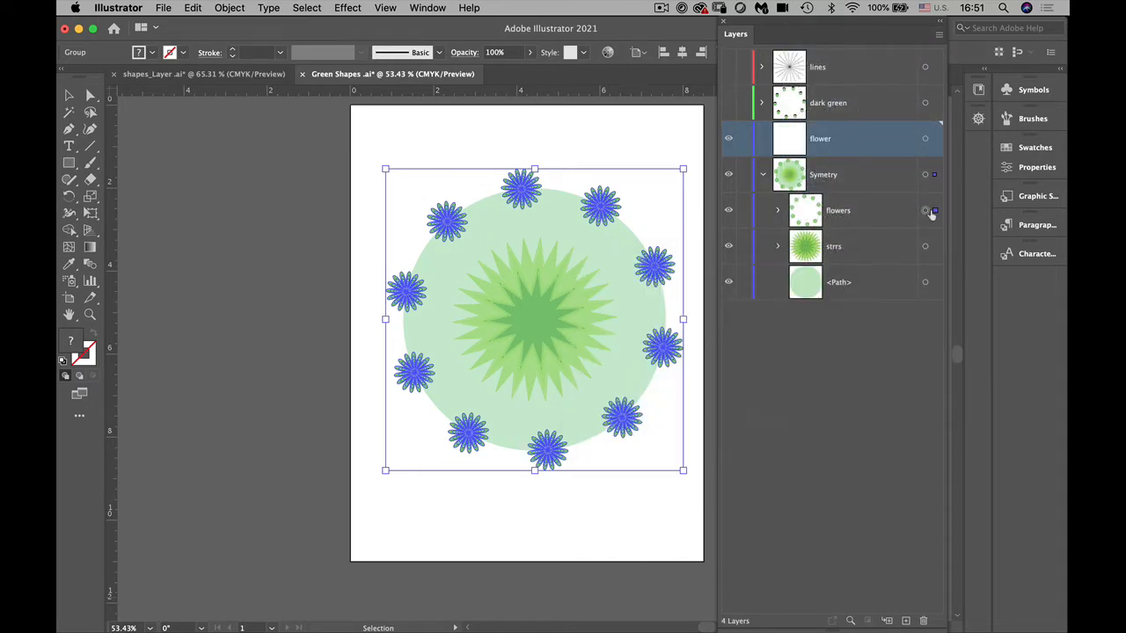
{"action": "left_click_drag", "start_coordinate": [934, 212], "coordinate": [927, 146]}
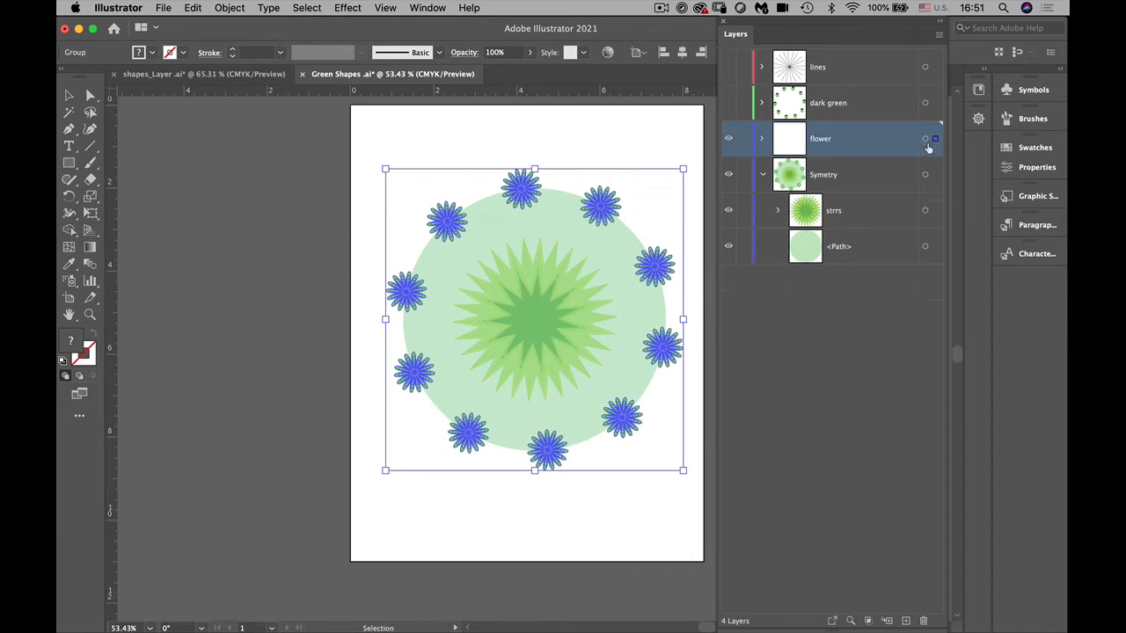
{"action": "left_click", "coordinate": [761, 175]}
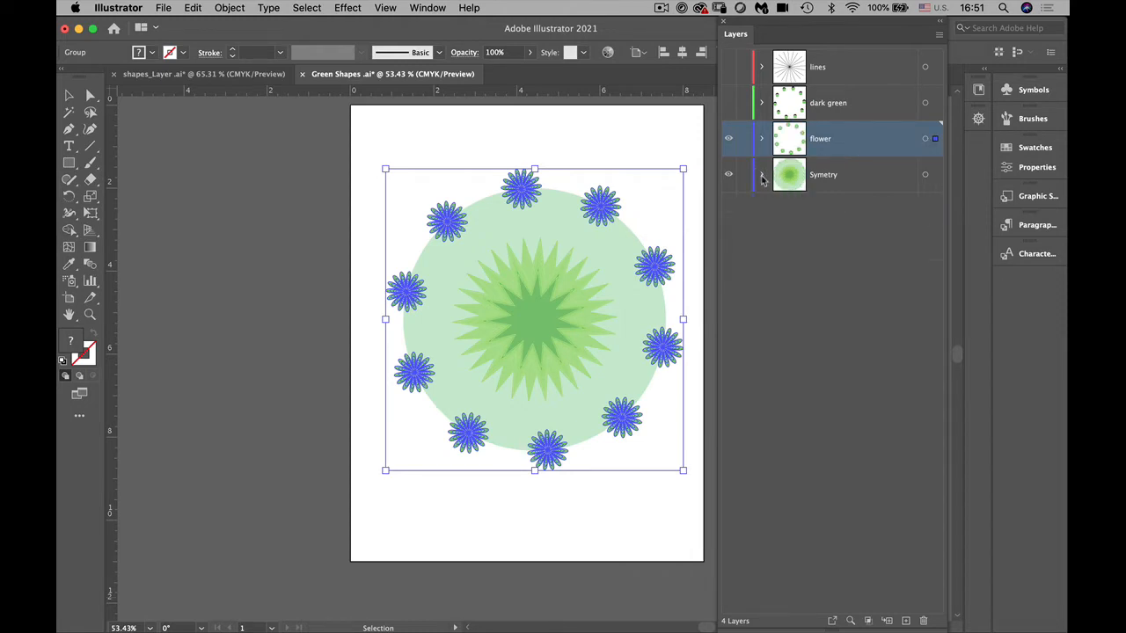
Check the flower, dark green and lines layers by toggling their visibility, leaving flower and dark green shown and lines hidden
{"action": "left_click", "coordinate": [729, 140]}
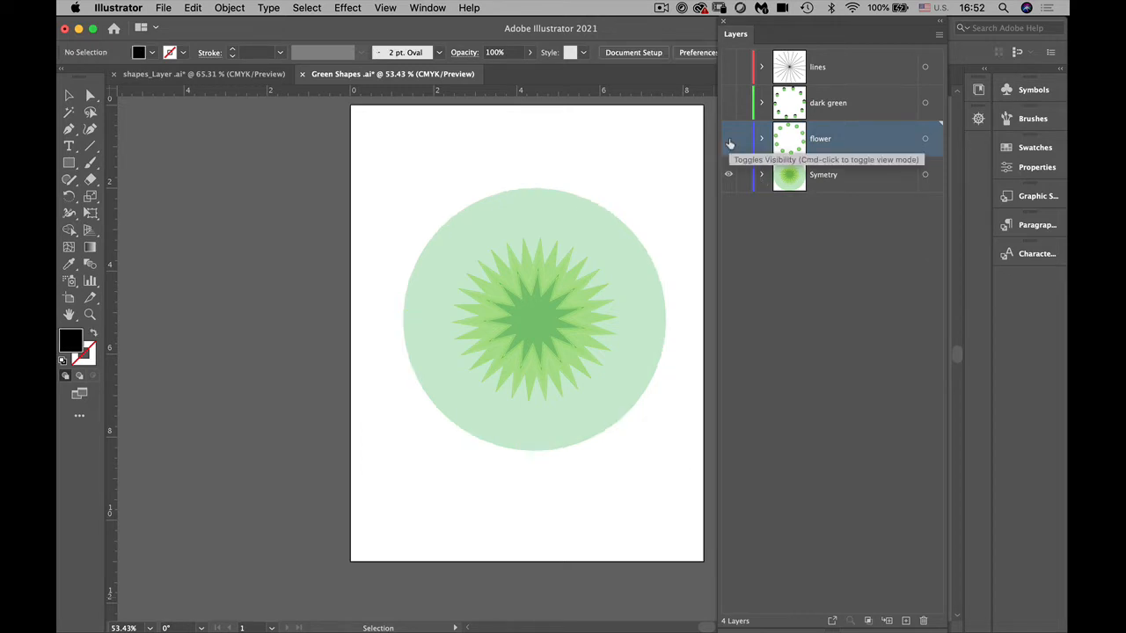
{"action": "left_click", "coordinate": [728, 139]}
{"action": "left_click", "coordinate": [728, 104]}
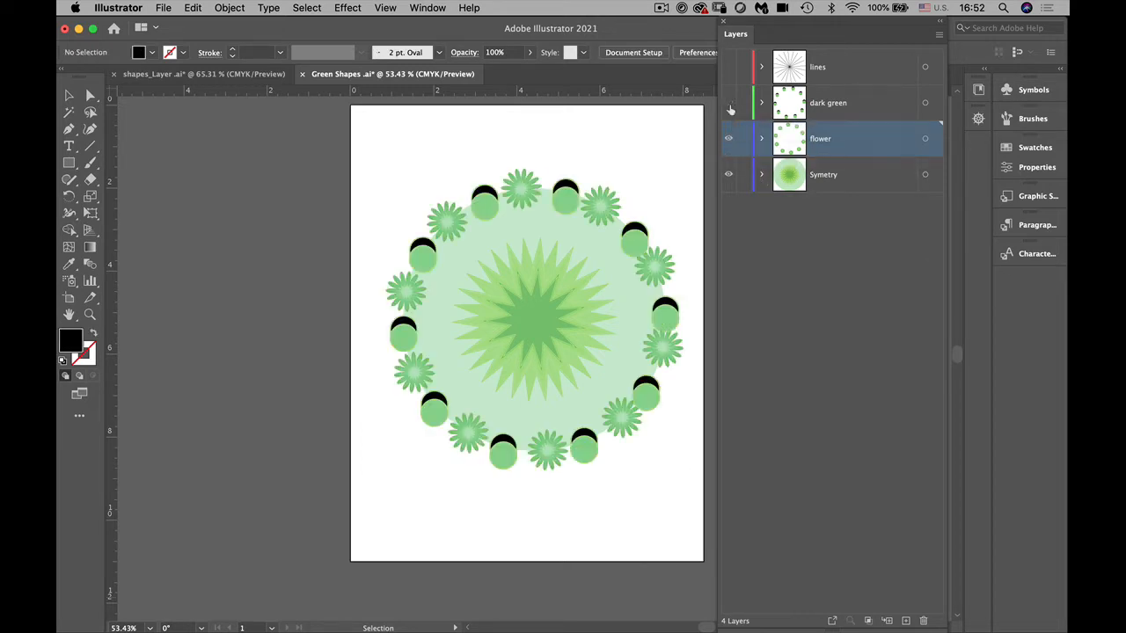
{"action": "left_click", "coordinate": [728, 104]}
{"action": "left_click", "coordinate": [729, 67]}
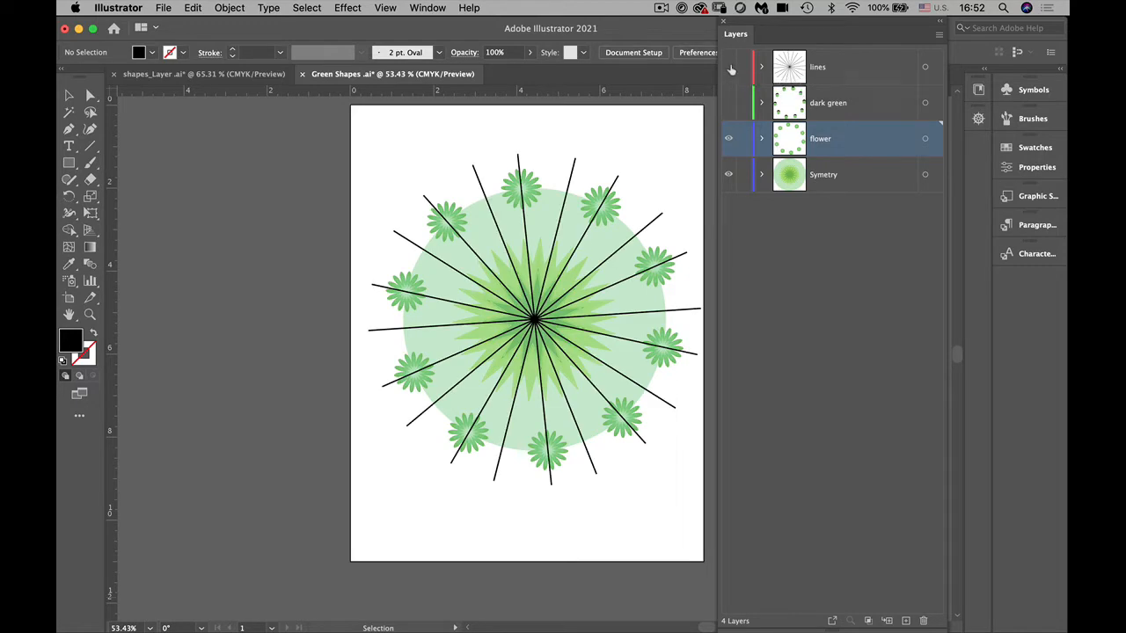
{"action": "left_click", "coordinate": [729, 68]}
{"action": "left_click", "coordinate": [728, 103]}
Create a new layer named Stars above Symetry and move the strrs group from Symetry into it
{"action": "left_click", "coordinate": [762, 176]}
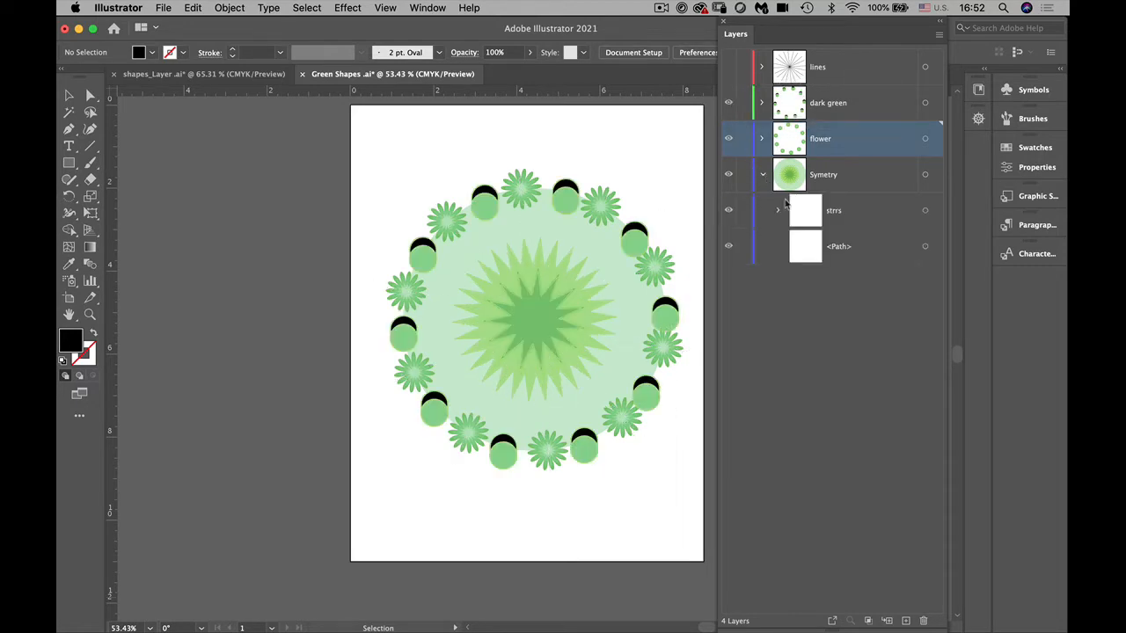
{"action": "left_click", "coordinate": [925, 212]}
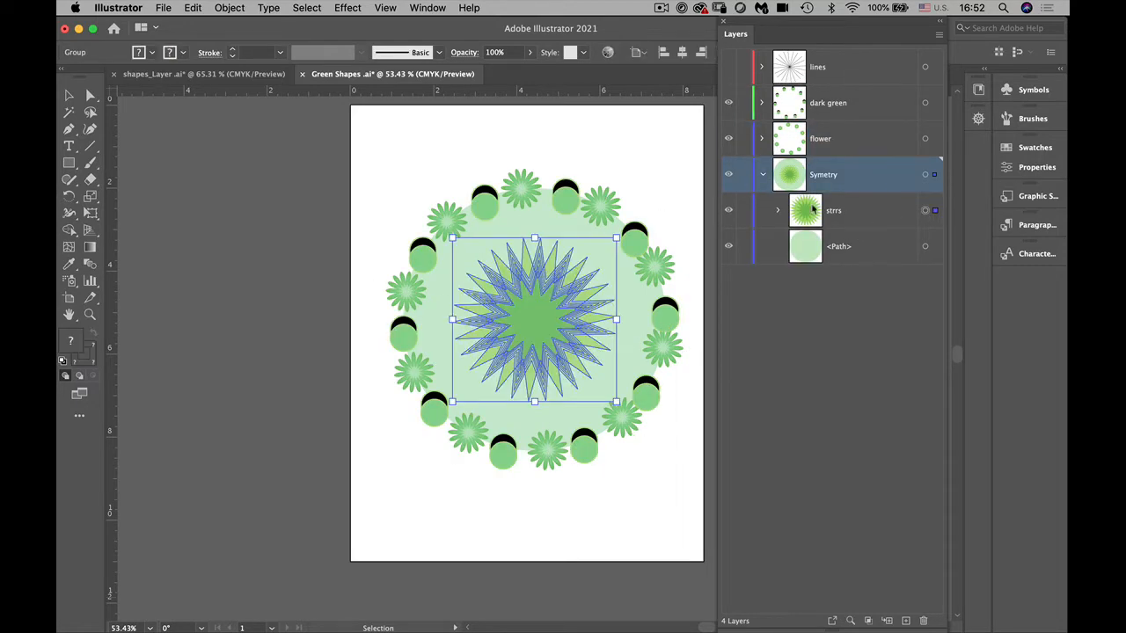
{"action": "left_click", "coordinate": [761, 174]}
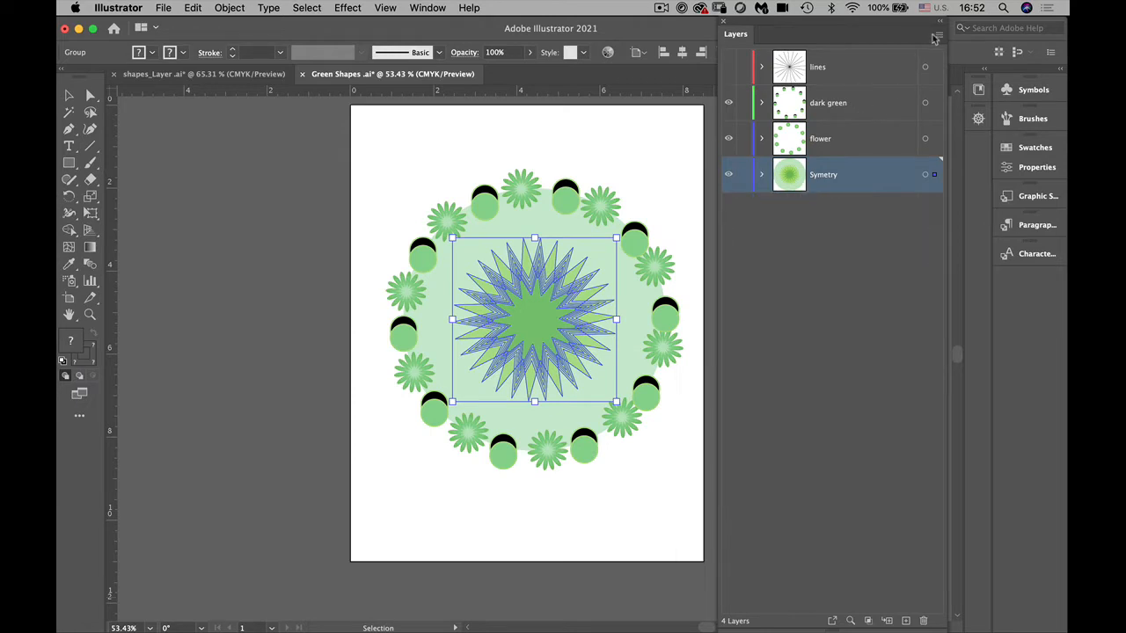
{"action": "left_click", "coordinate": [938, 35]}
{"action": "left_click", "coordinate": [938, 34]}
{"action": "key", "text": "super+alt+l"}
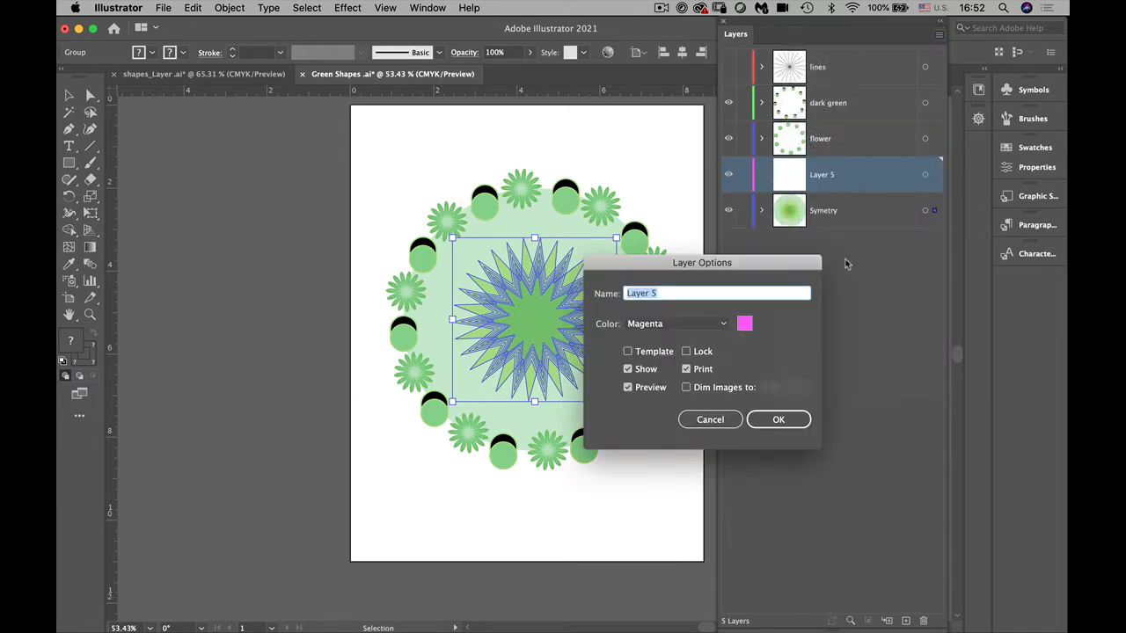
{"action": "type", "text": "Stars"}
{"action": "left_click", "coordinate": [778, 420]}
{"action": "left_click_drag", "start_coordinate": [929, 209], "coordinate": [933, 175]}
{"action": "left_click", "coordinate": [851, 328]}
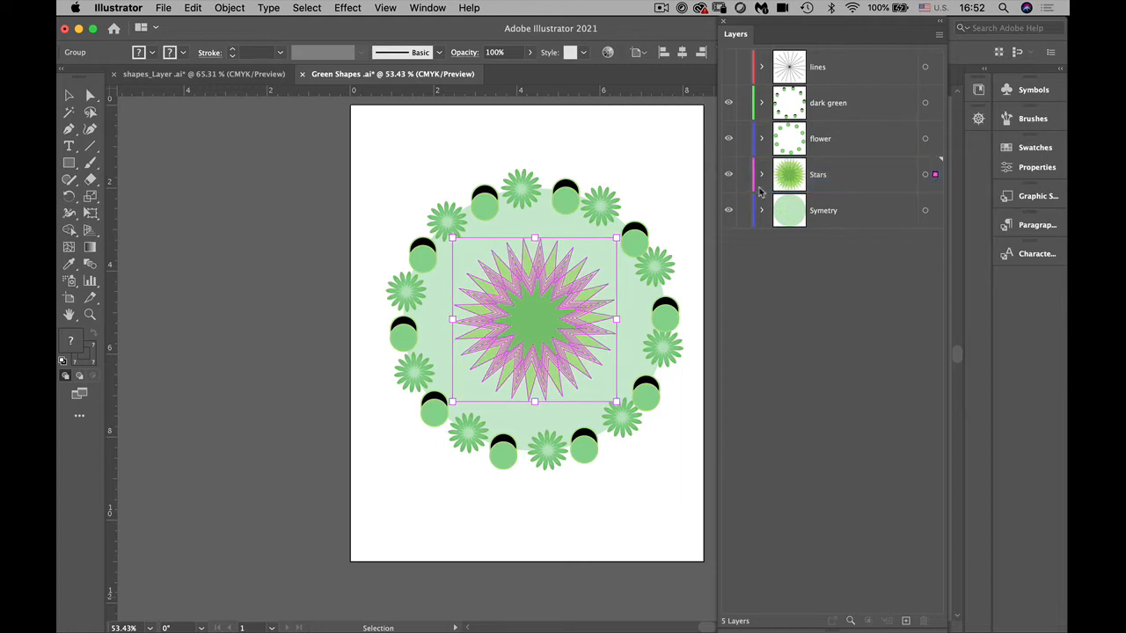
Show the lines layer, compare the layer order with shapes_Layer.ai, and move lines between the Stars and Symetry layers
{"action": "left_click", "coordinate": [728, 68]}
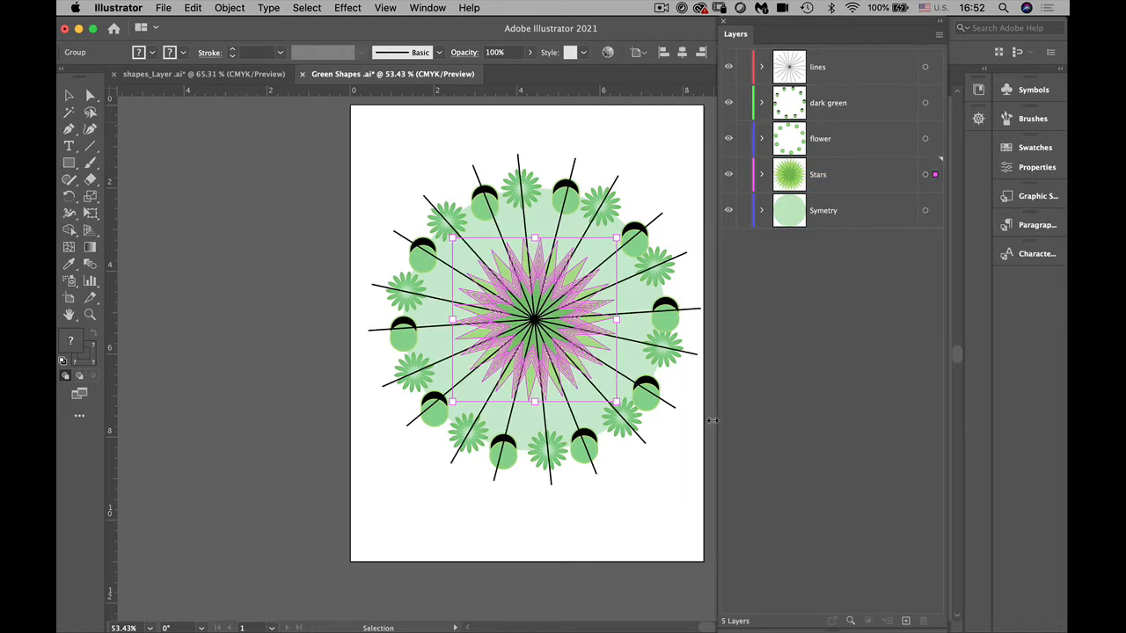
{"action": "left_click", "coordinate": [672, 490]}
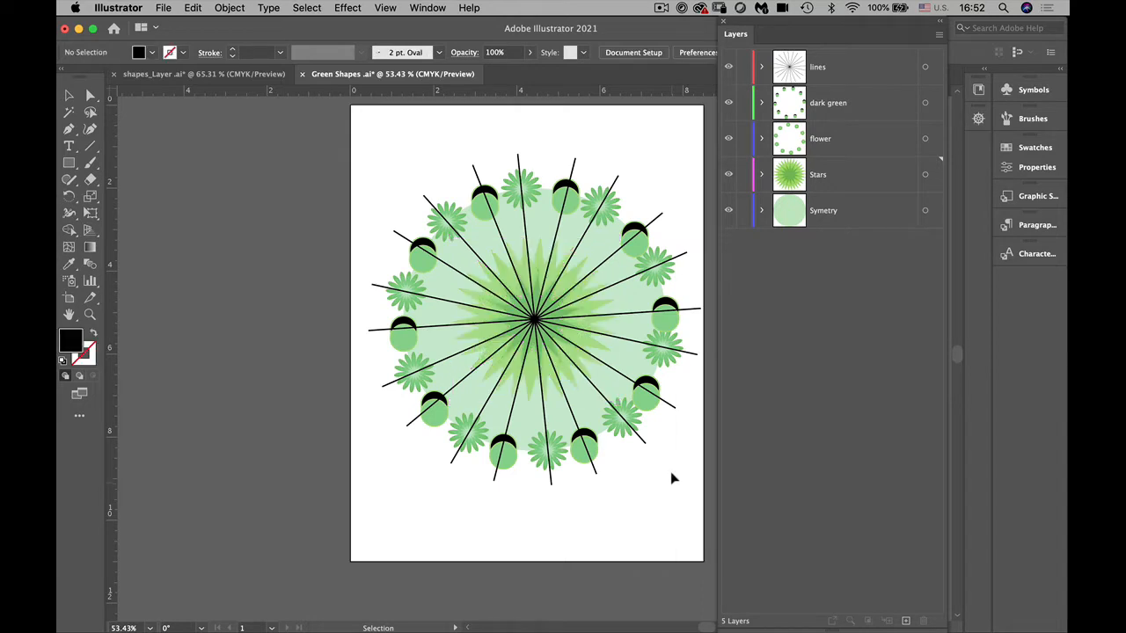
{"action": "left_click", "coordinate": [187, 73]}
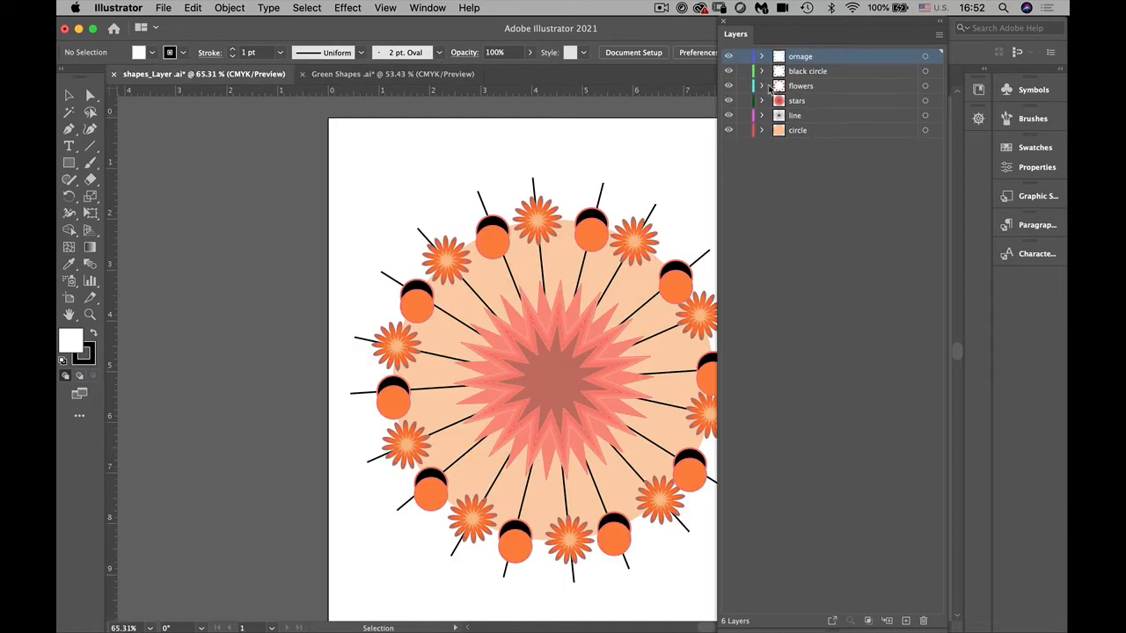
{"action": "left_click", "coordinate": [393, 74]}
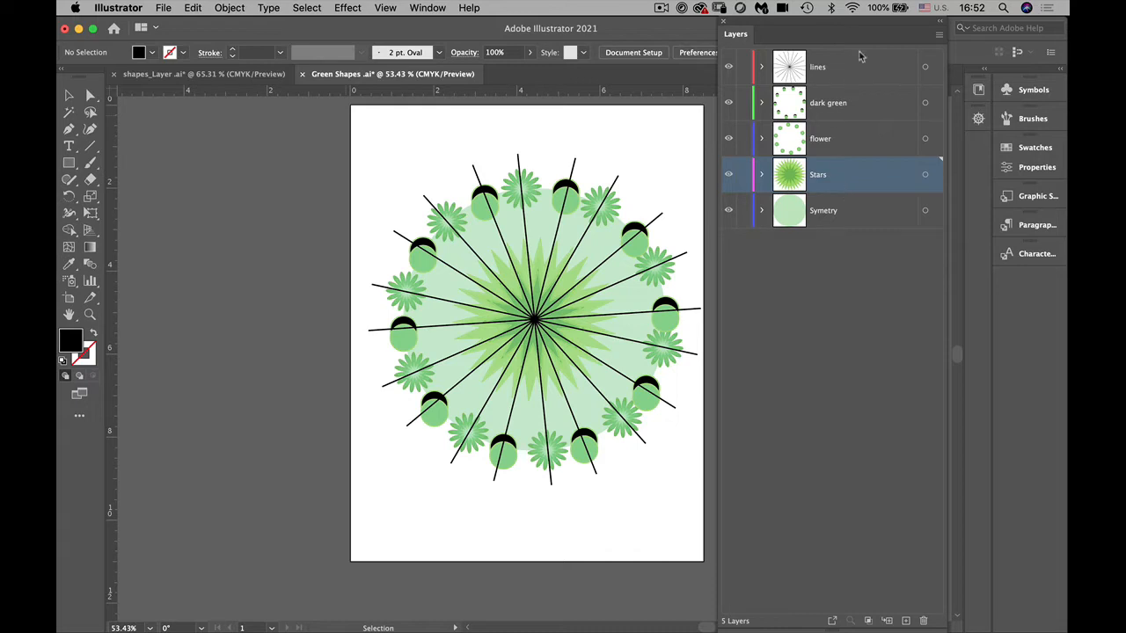
{"action": "left_click_drag", "start_coordinate": [858, 68], "coordinate": [848, 194]}
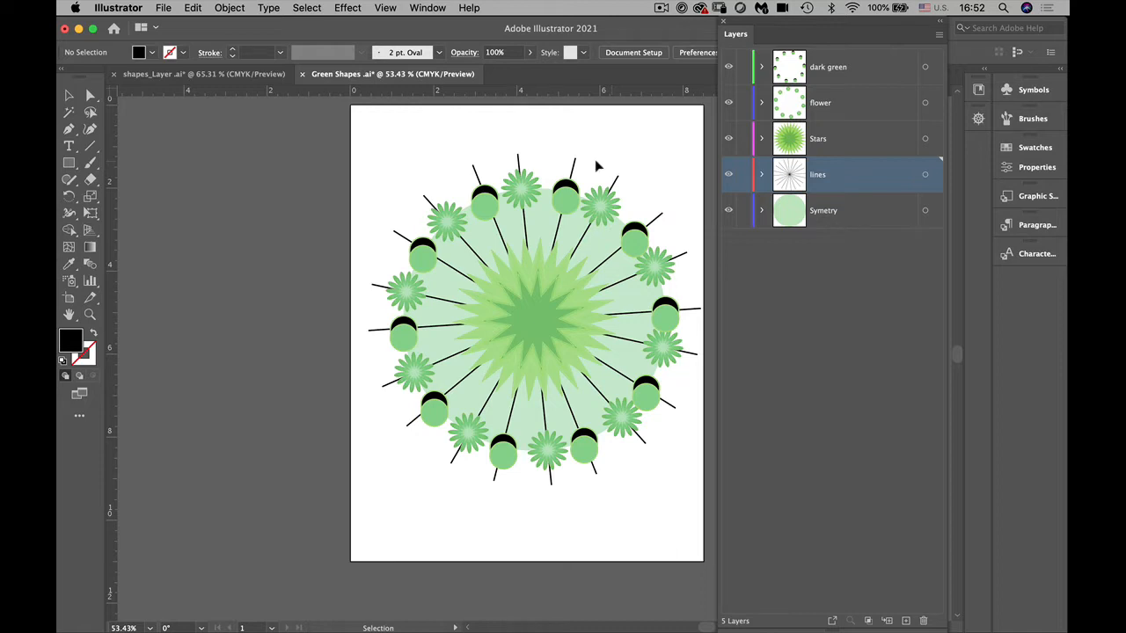
{"action": "left_click", "coordinate": [769, 370]}
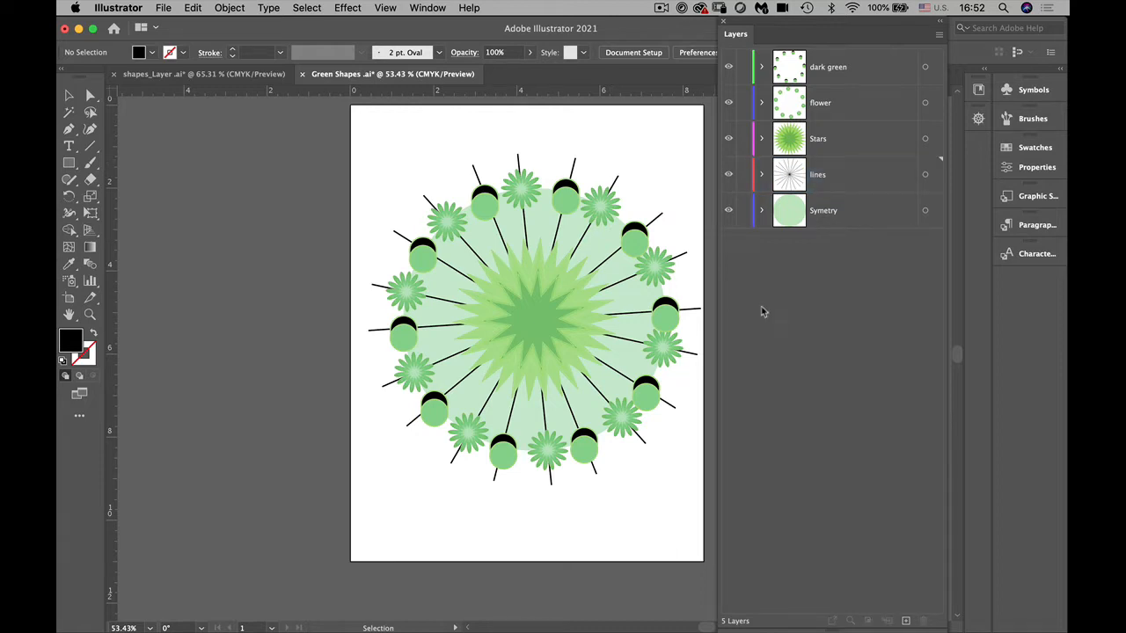
Merge the dark green and flower layers into a single layer
{"action": "left_click", "coordinate": [845, 67]}
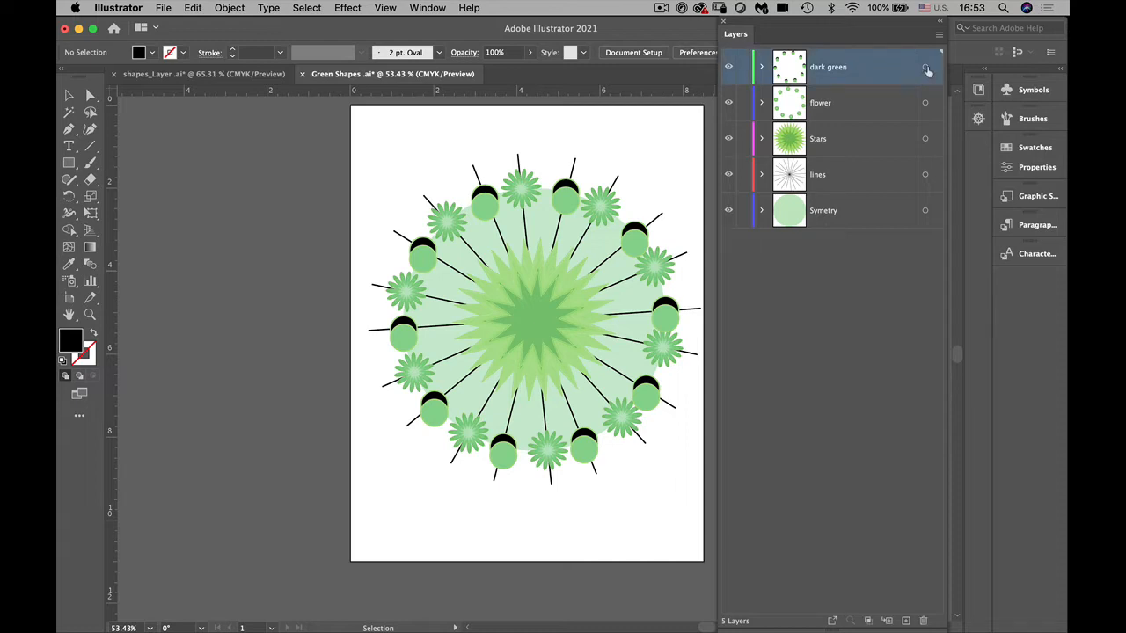
{"action": "left_click", "coordinate": [861, 111], "text": "shift"}
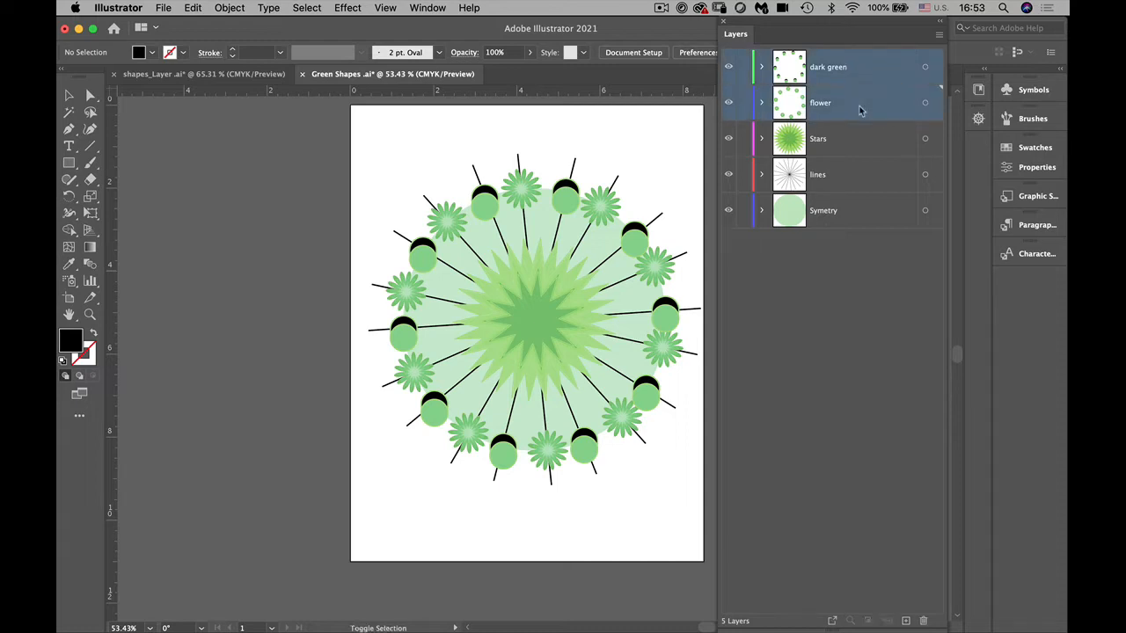
{"action": "left_click", "coordinate": [939, 39]}
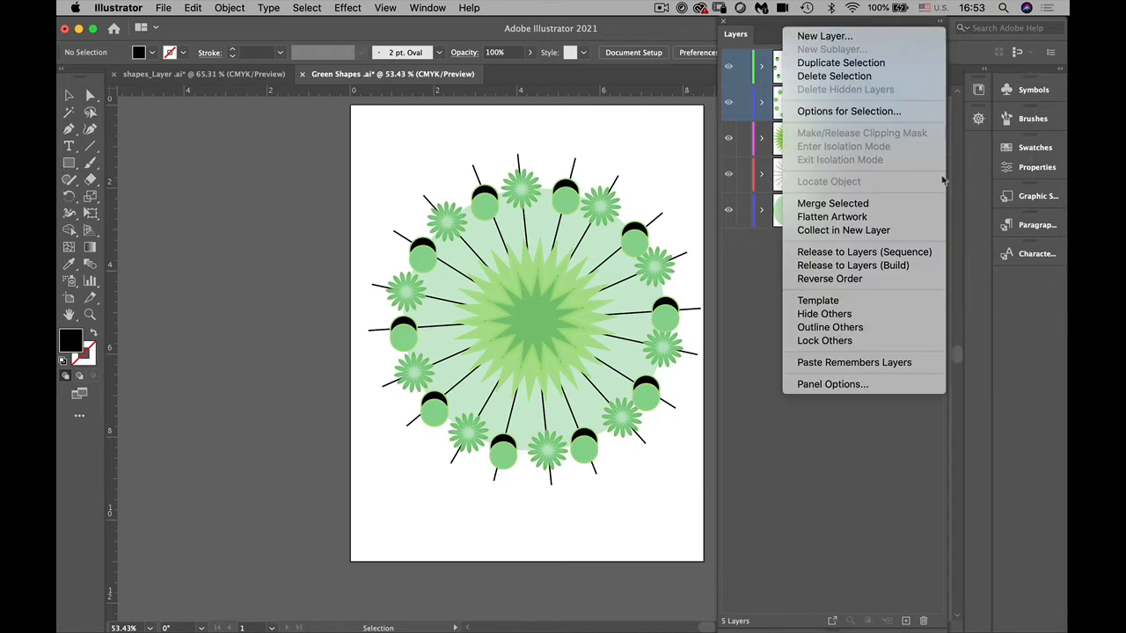
{"action": "left_click", "coordinate": [902, 204]}
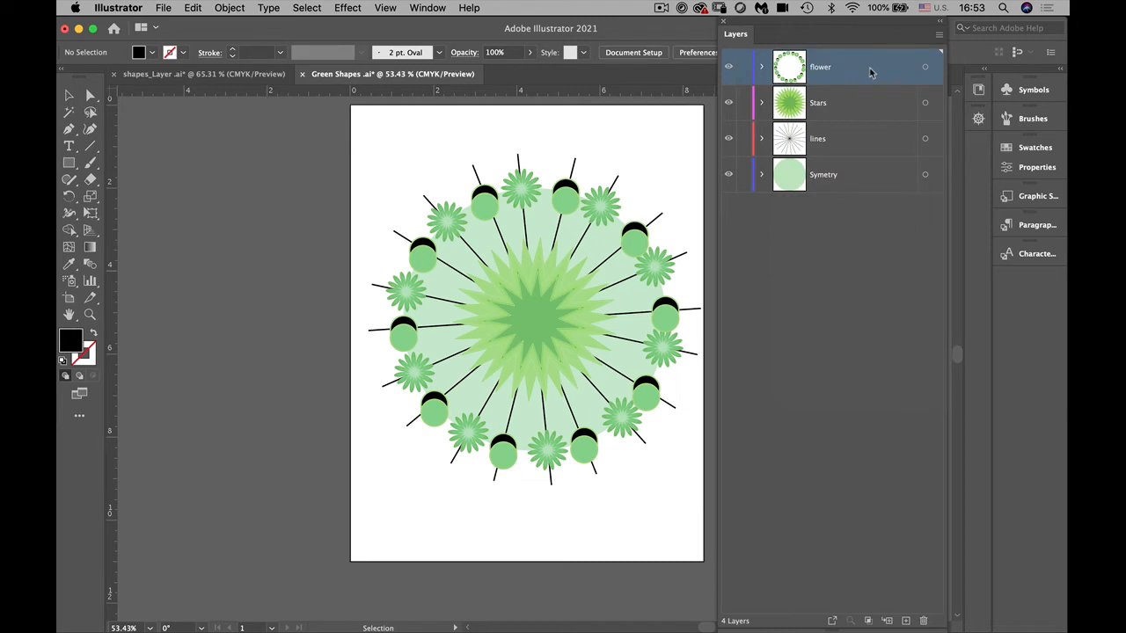
Check the contents of the merged layer, rename it "flower and greens", and collapse it
{"action": "left_click", "coordinate": [762, 67]}
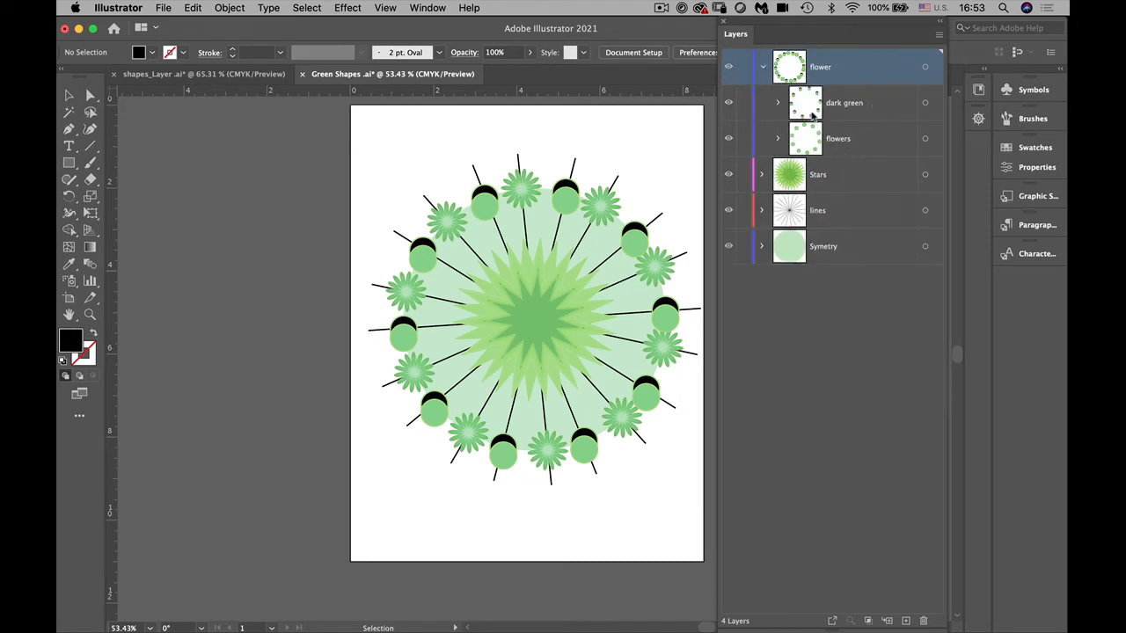
{"action": "double_click", "coordinate": [824, 67]}
{"action": "key", "text": "BackSpace"}
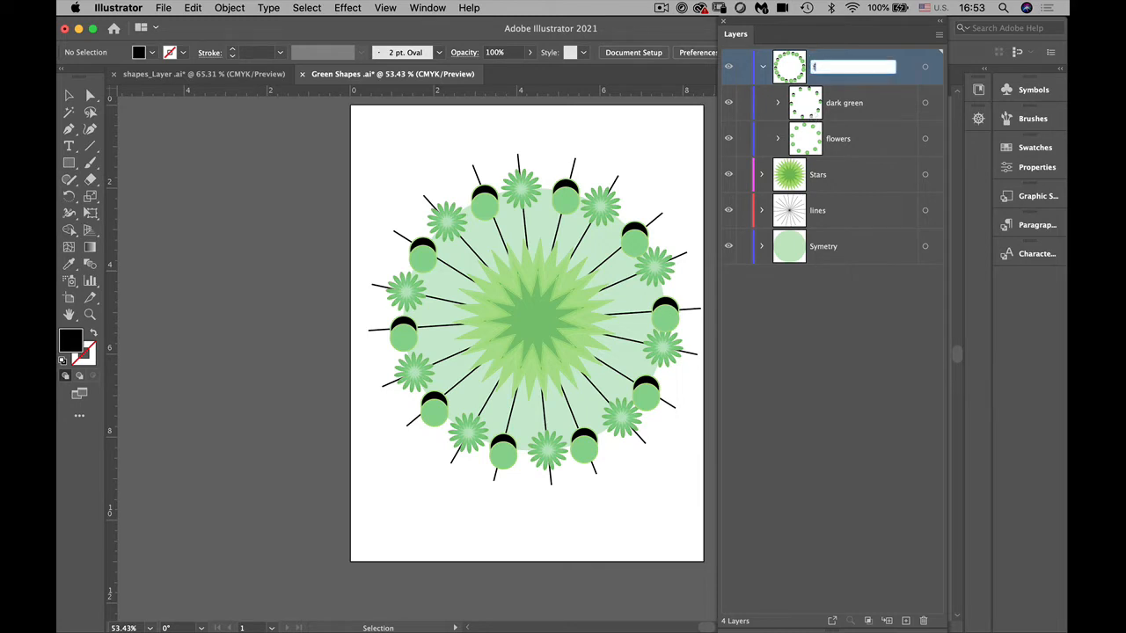
{"action": "type", "text": "flower and greens"}
{"action": "key", "text": "Return"}
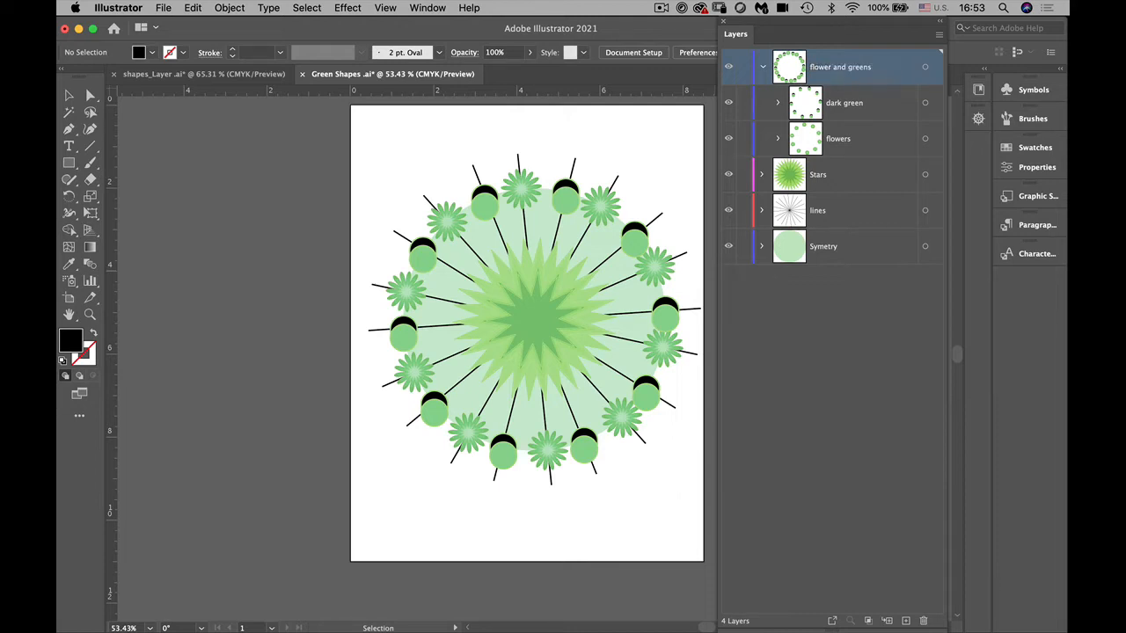
{"action": "left_click", "coordinate": [761, 67]}
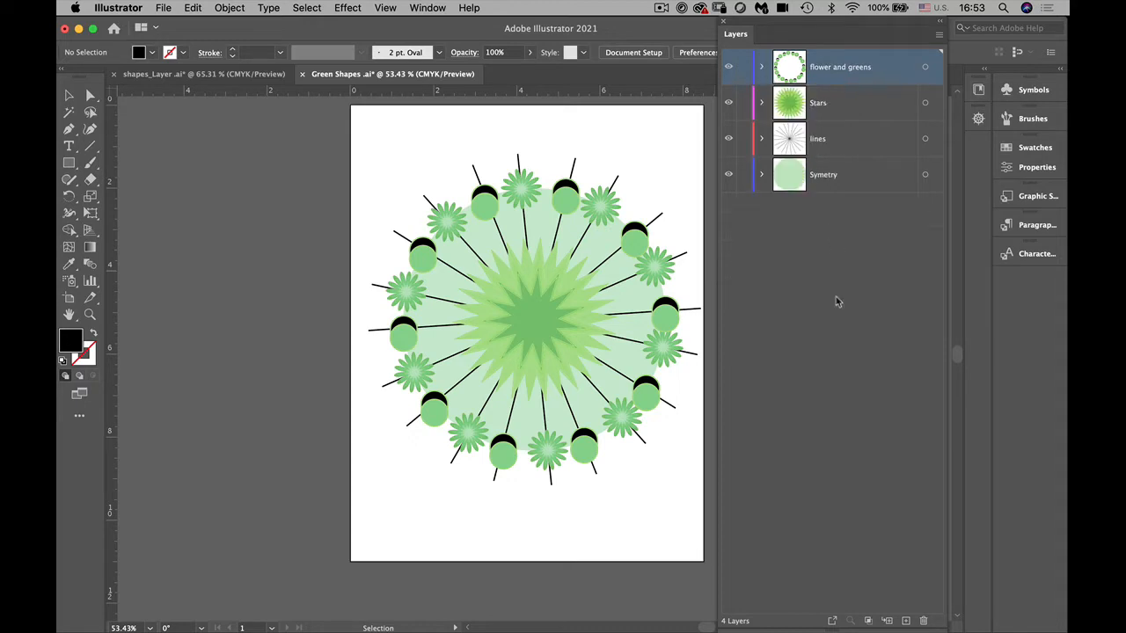
{"action": "left_click", "coordinate": [836, 300]}
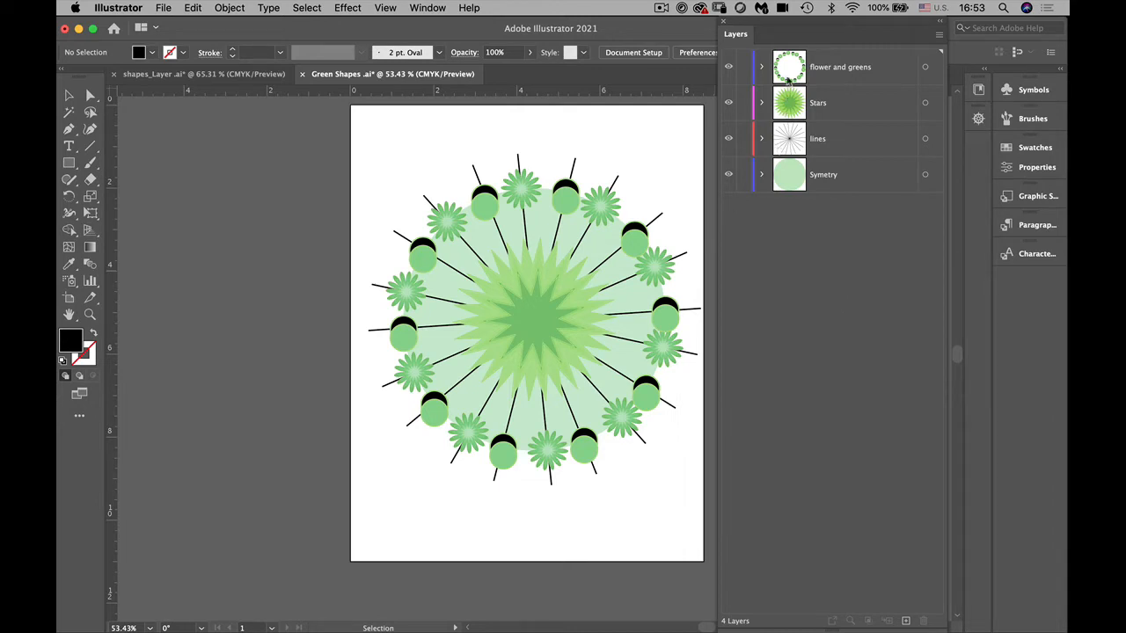
Undo the layer rename and the merge of the dark green and flower layers
{"action": "left_click", "coordinate": [789, 80]}
{"action": "key", "text": "super+z"}
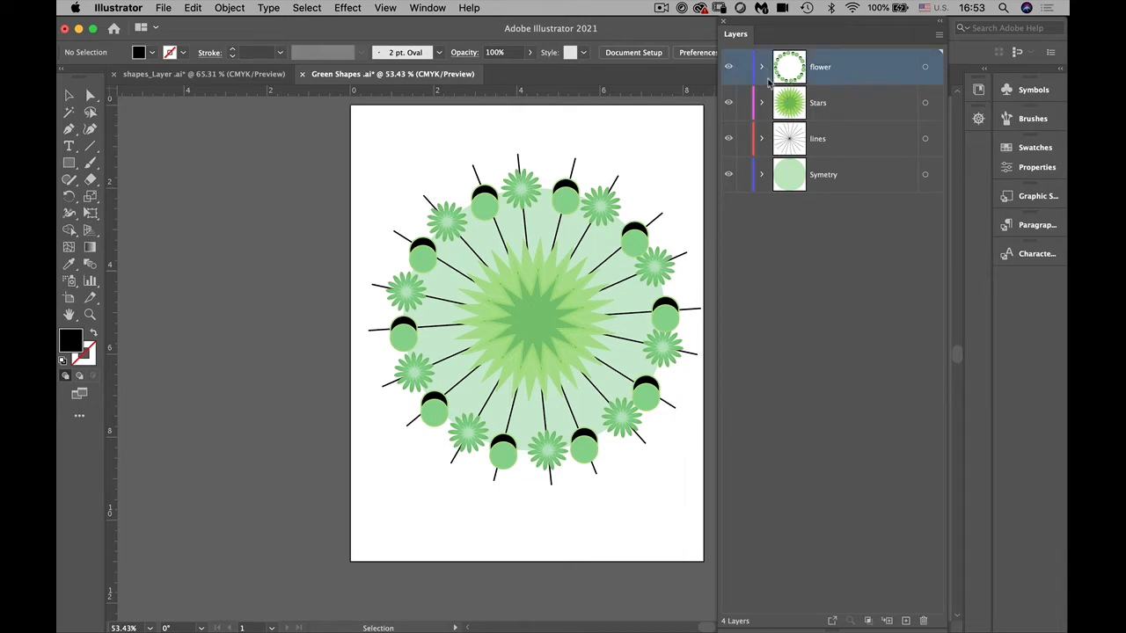
{"action": "key", "text": "super+z"}
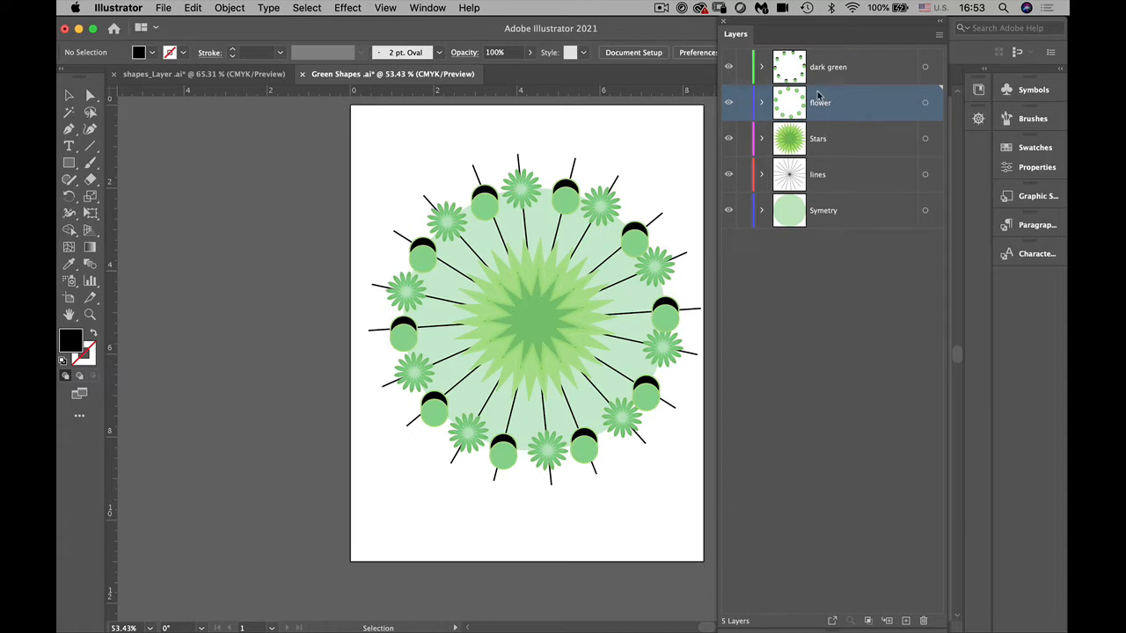
Move the dark green layer inside the Stars layer, and expand the lines layer to look through its paths
{"action": "left_click", "coordinate": [831, 74]}
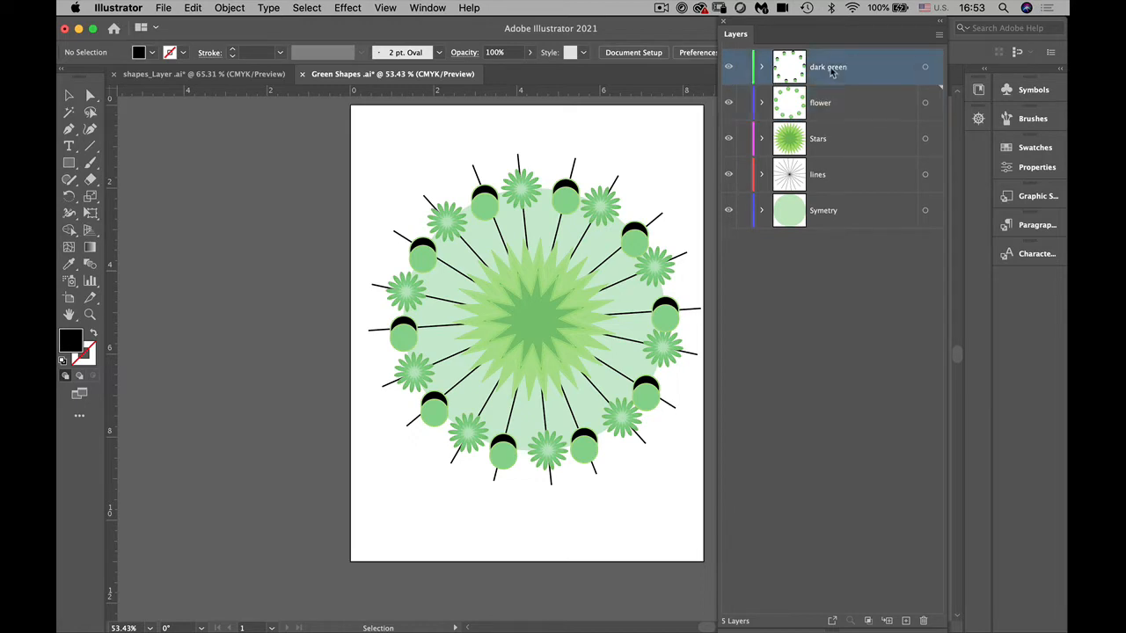
{"action": "left_click_drag", "start_coordinate": [830, 74], "coordinate": [838, 139]}
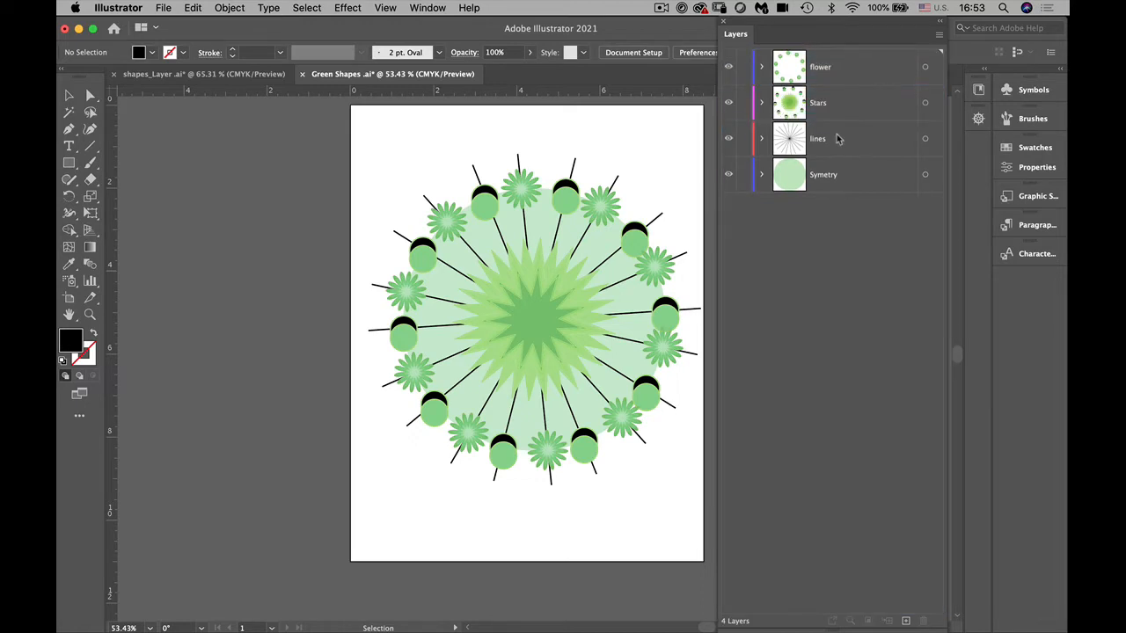
{"action": "left_click", "coordinate": [762, 138]}
{"action": "left_click_drag", "start_coordinate": [939, 389], "coordinate": [948, 599]}
{"action": "scroll", "coordinate": [931, 439], "scroll_direction": "up", "scroll_amount": 15}
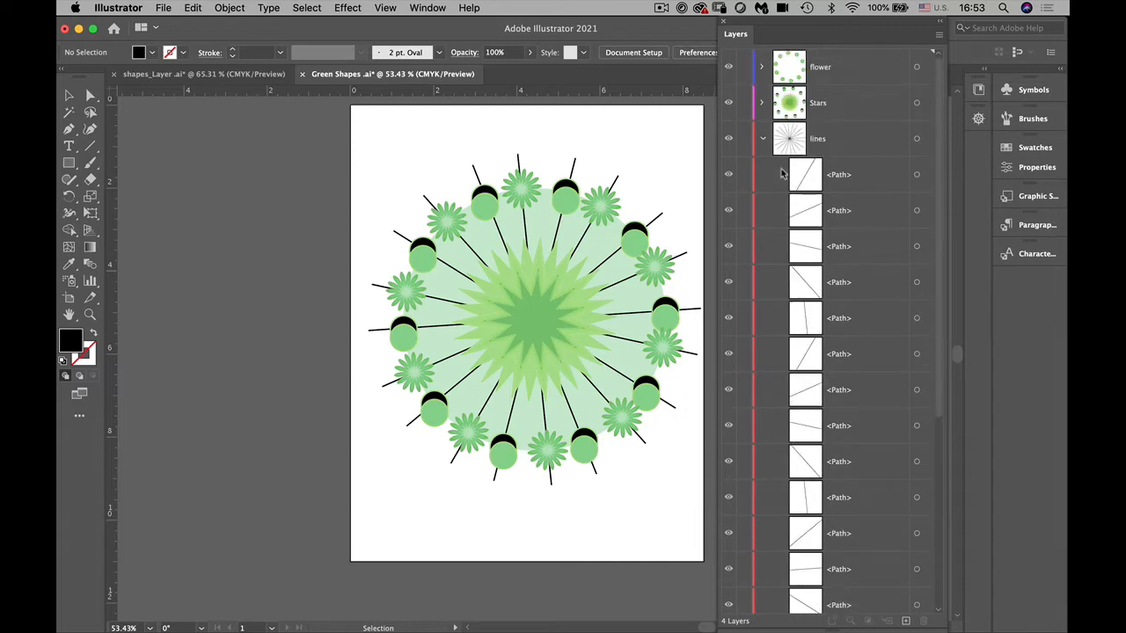
Move the dark green sublayer out of the Stars layer into the flower layer, above the flowers sublayer, and collapse the flower layer
{"action": "left_click", "coordinate": [763, 141]}
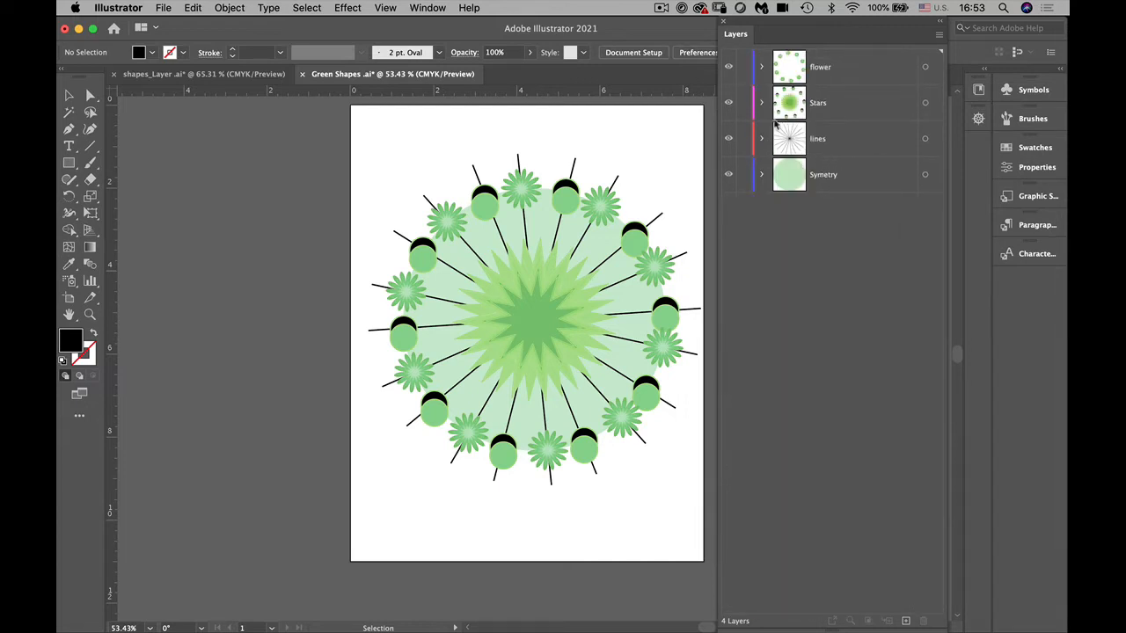
{"action": "left_click", "coordinate": [787, 109]}
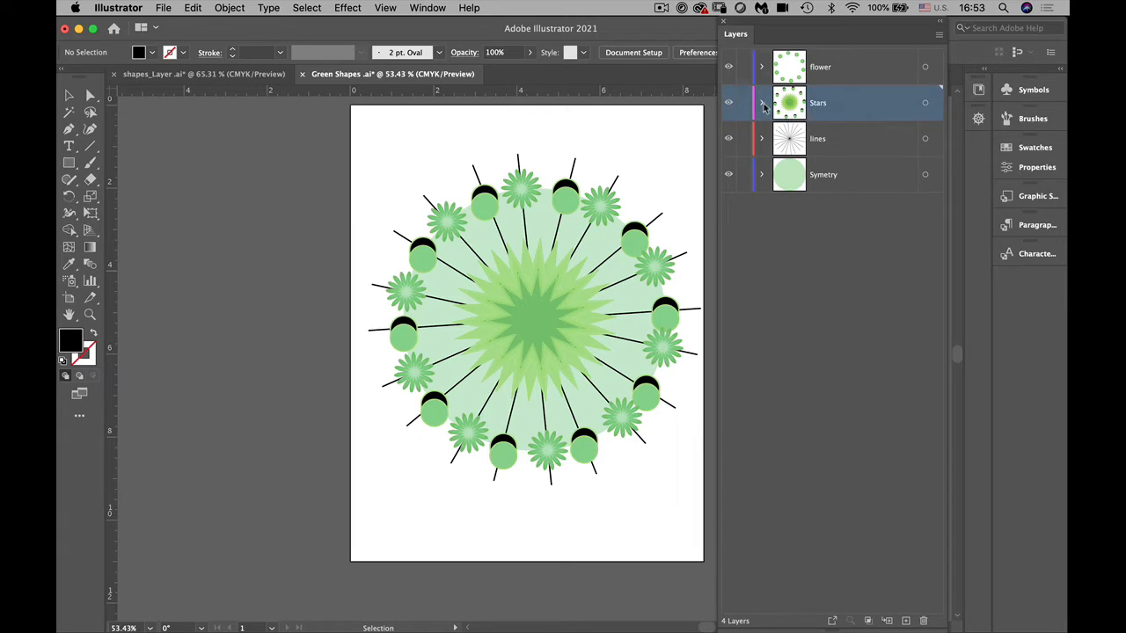
{"action": "left_click", "coordinate": [763, 103]}
{"action": "left_click_drag", "start_coordinate": [807, 148], "coordinate": [796, 101]}
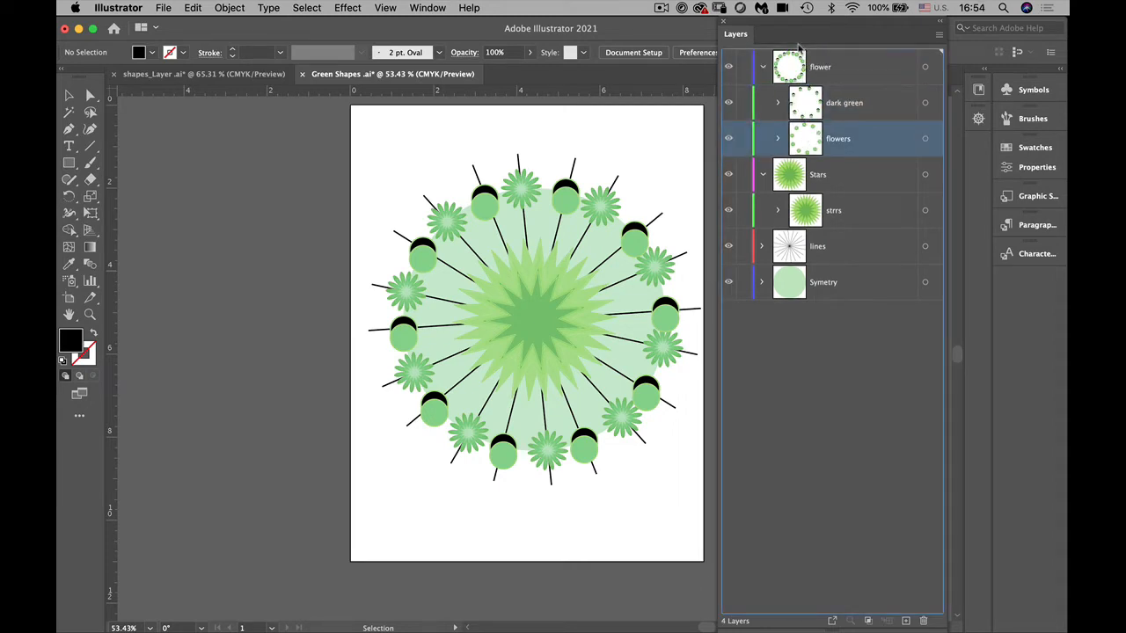
{"action": "left_click", "coordinate": [813, 148]}
{"action": "left_click_drag", "start_coordinate": [813, 145], "coordinate": [763, 71]}
{"action": "left_click", "coordinate": [762, 69]}
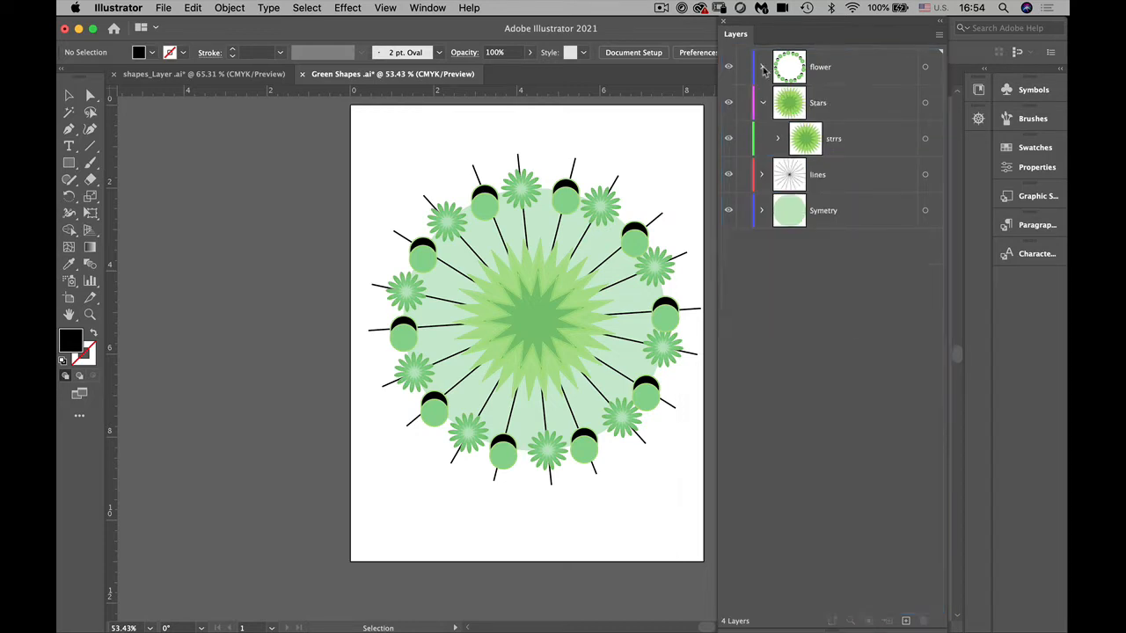
Look through the sublayers and paths inside the flower, Stars and lines layers, and collapse all three
{"action": "left_click", "coordinate": [762, 68]}
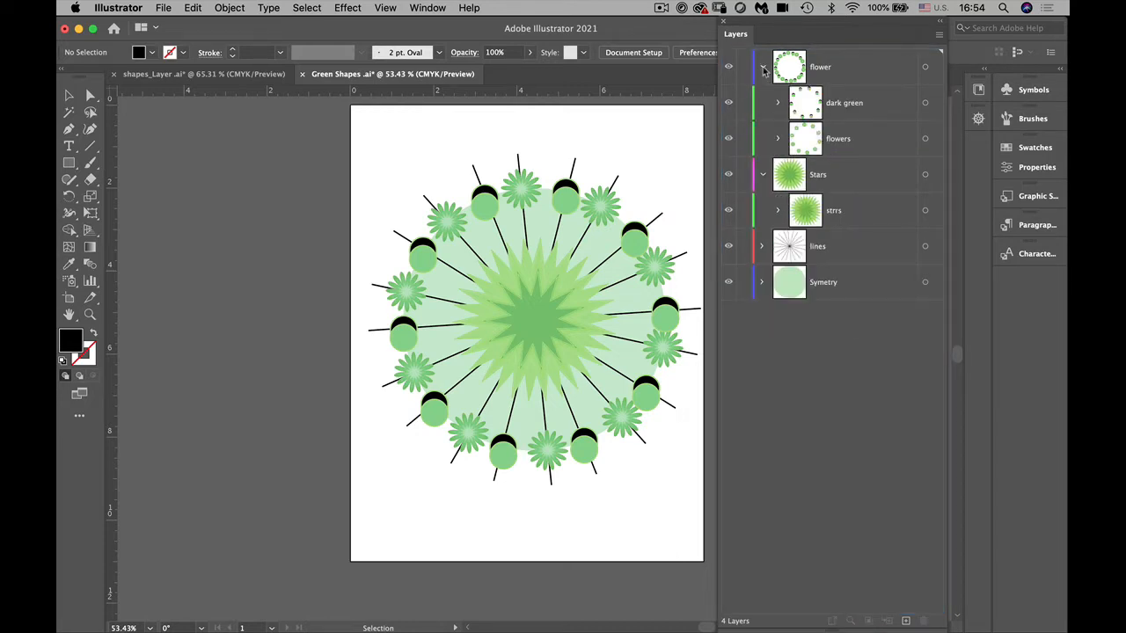
{"action": "left_click", "coordinate": [762, 68]}
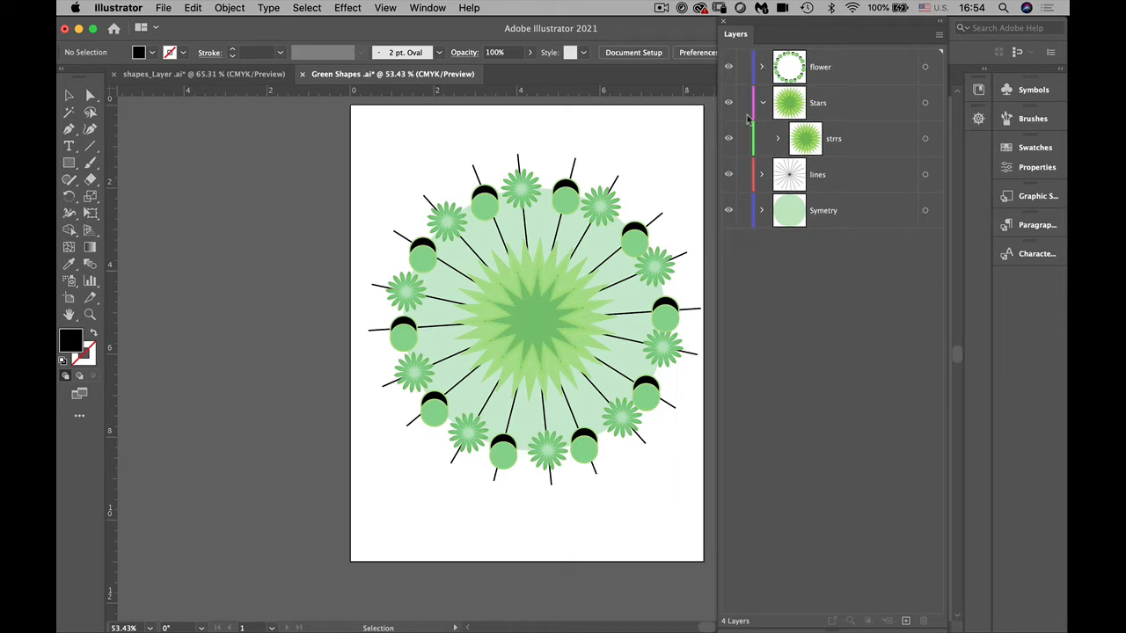
{"action": "left_click", "coordinate": [778, 139]}
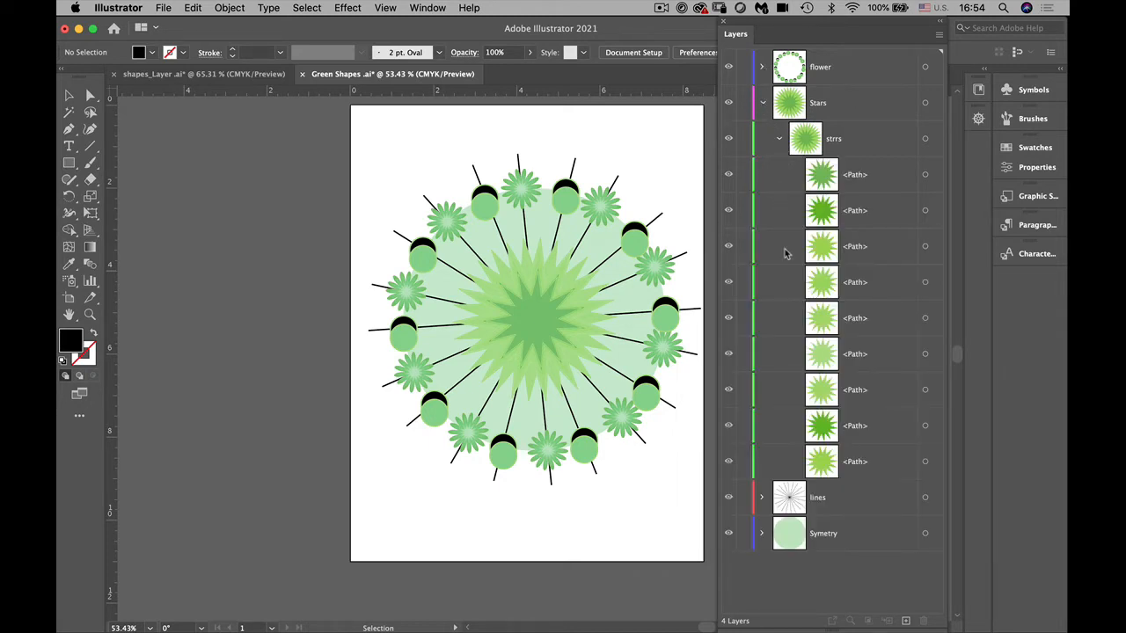
{"action": "left_click", "coordinate": [761, 498]}
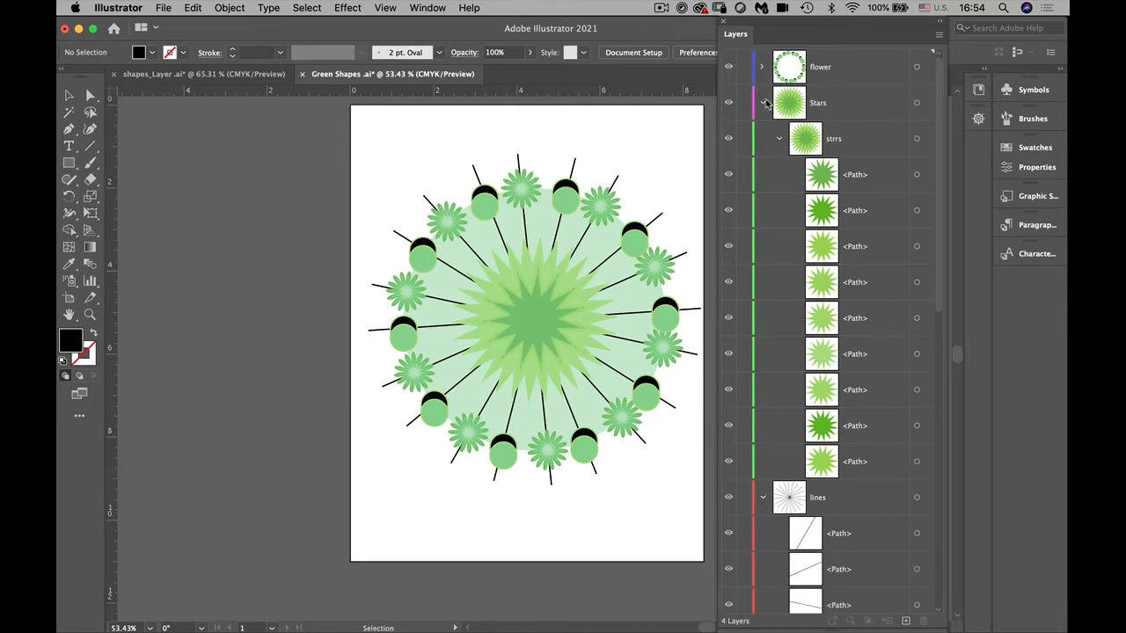
{"action": "left_click", "coordinate": [761, 67]}
{"action": "scroll", "coordinate": [935, 228], "scroll_direction": "down", "scroll_amount": 10}
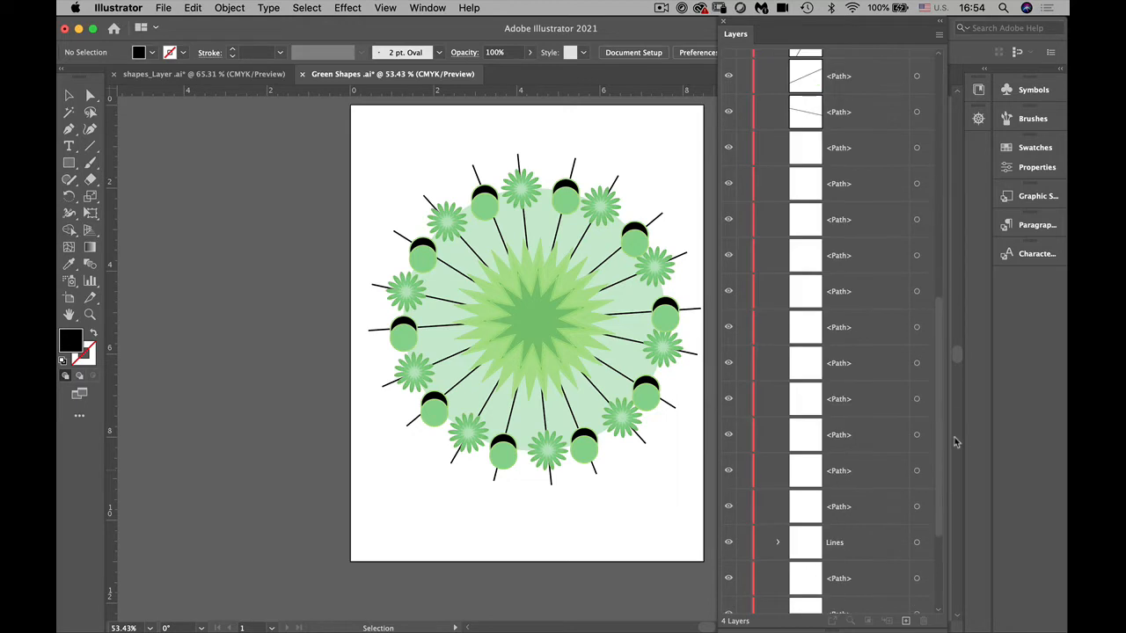
{"action": "scroll", "coordinate": [940, 85], "scroll_direction": "up", "scroll_amount": 10}
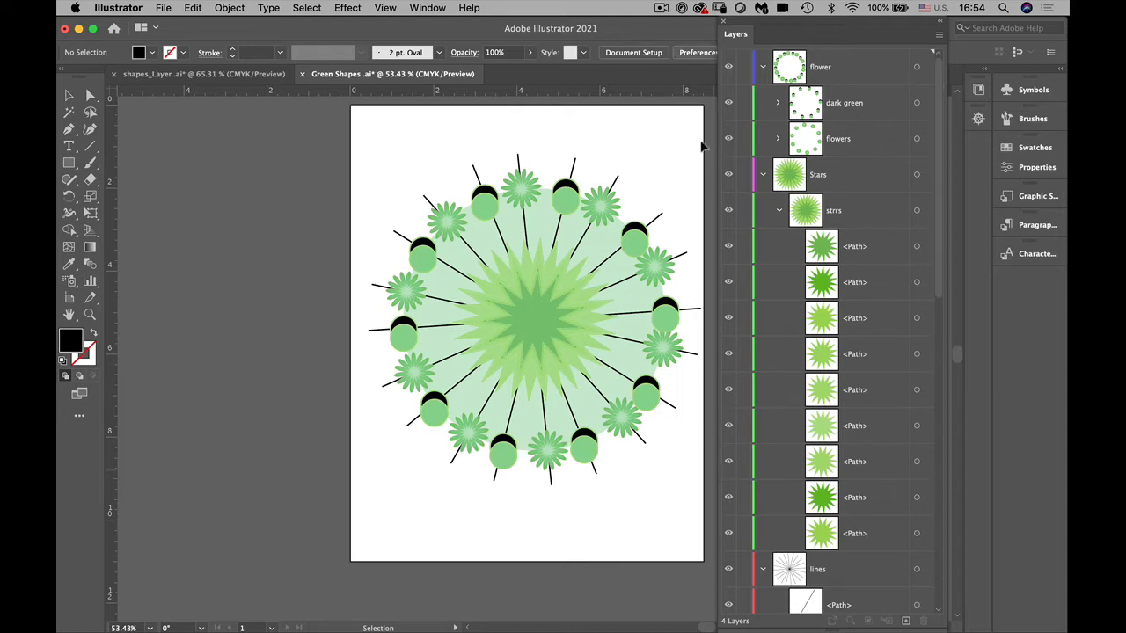
{"action": "left_click", "coordinate": [764, 174]}
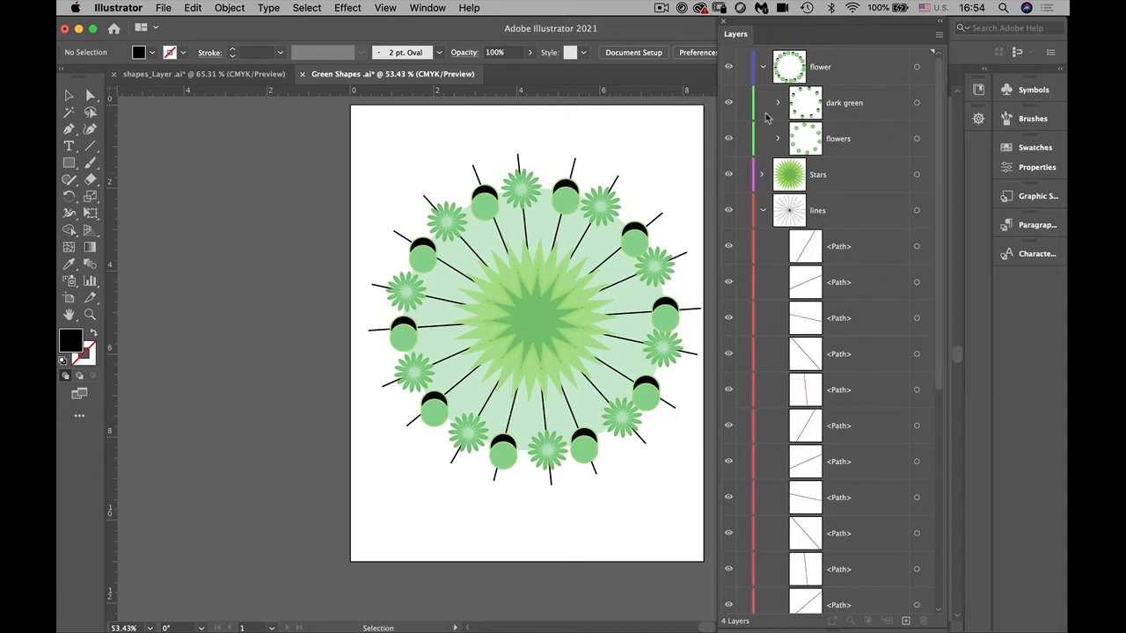
{"action": "left_click", "coordinate": [761, 67]}
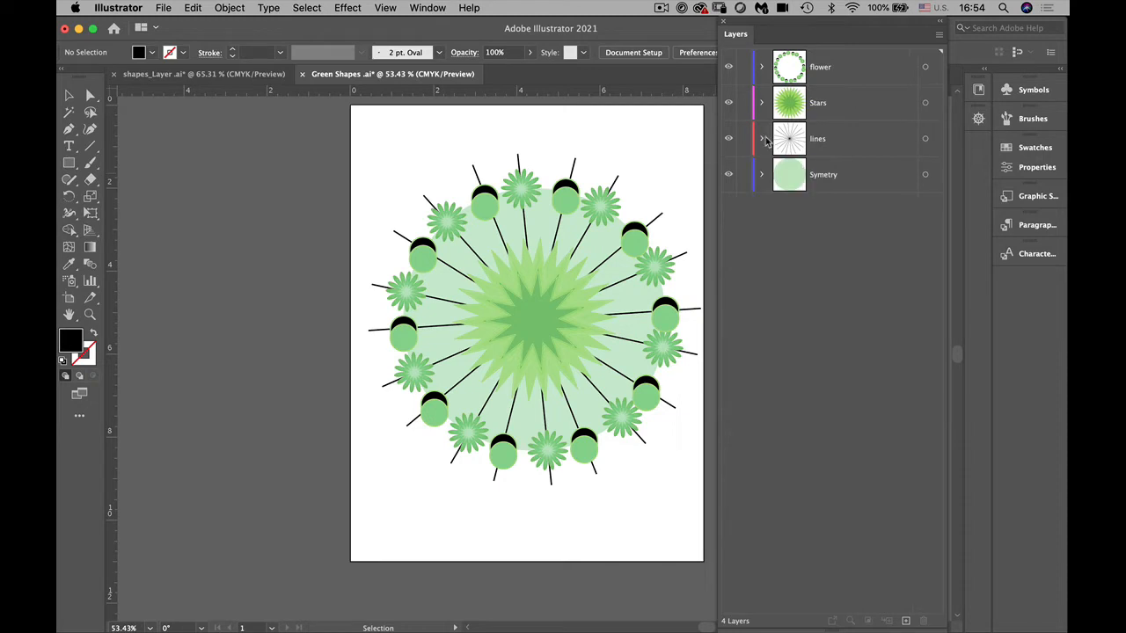
{"action": "left_click", "coordinate": [762, 138]}
Lock the flower, Stars and lines layers, toggle the visibility of the Symetry layer, and unlock the three layers
{"action": "left_click", "coordinate": [743, 71]}
{"action": "left_click", "coordinate": [743, 103]}
{"action": "left_click", "coordinate": [743, 139]}
{"action": "left_click", "coordinate": [728, 174]}
{"action": "left_click", "coordinate": [728, 174]}
{"action": "left_click_drag", "start_coordinate": [743, 70], "coordinate": [741, 147]}
Switch to the shapes_Layer .ai document
{"action": "left_click", "coordinate": [185, 74]}
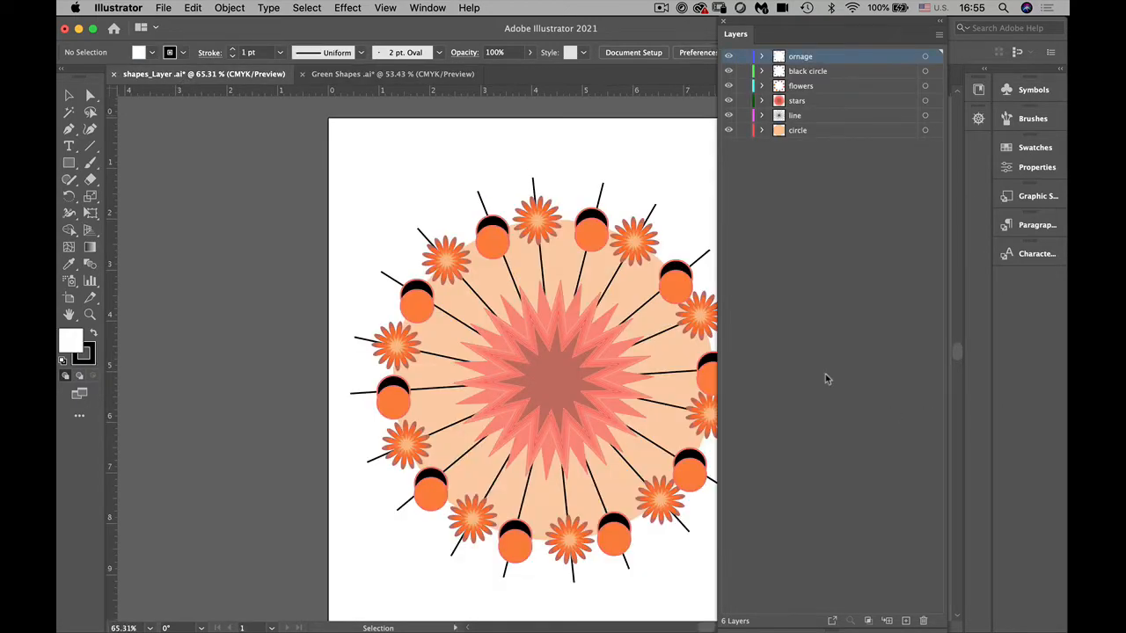
{"action": "left_click_drag", "start_coordinate": [551, 505], "coordinate": [465, 488]}
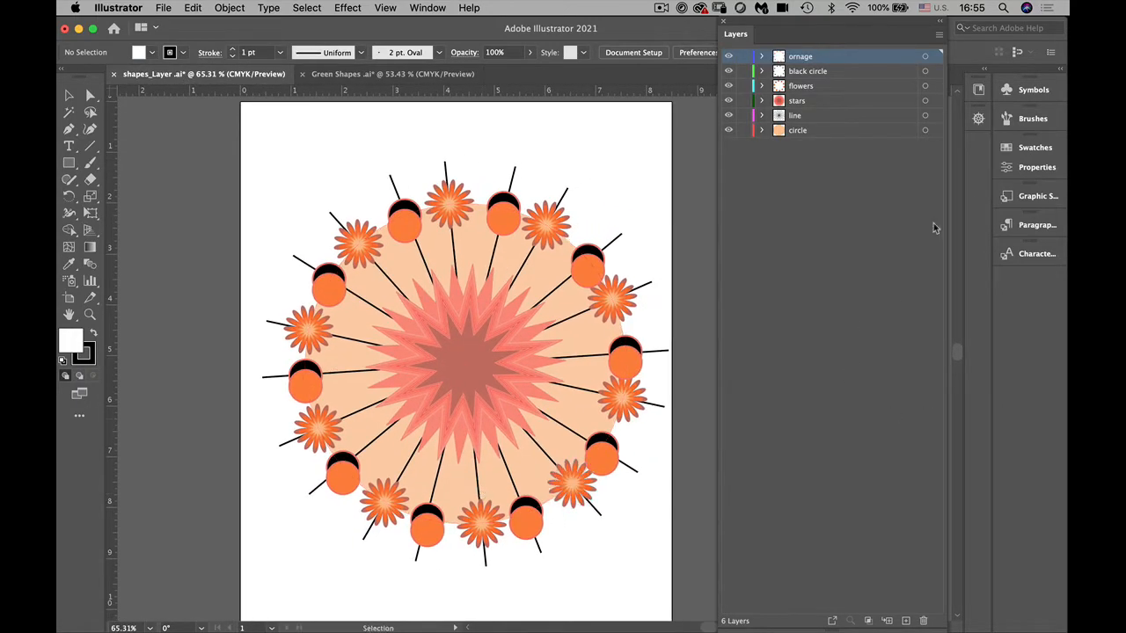
Flatten the artwork of the orange document into the ornage layer and undo the flattening
{"action": "left_click", "coordinate": [938, 34]}
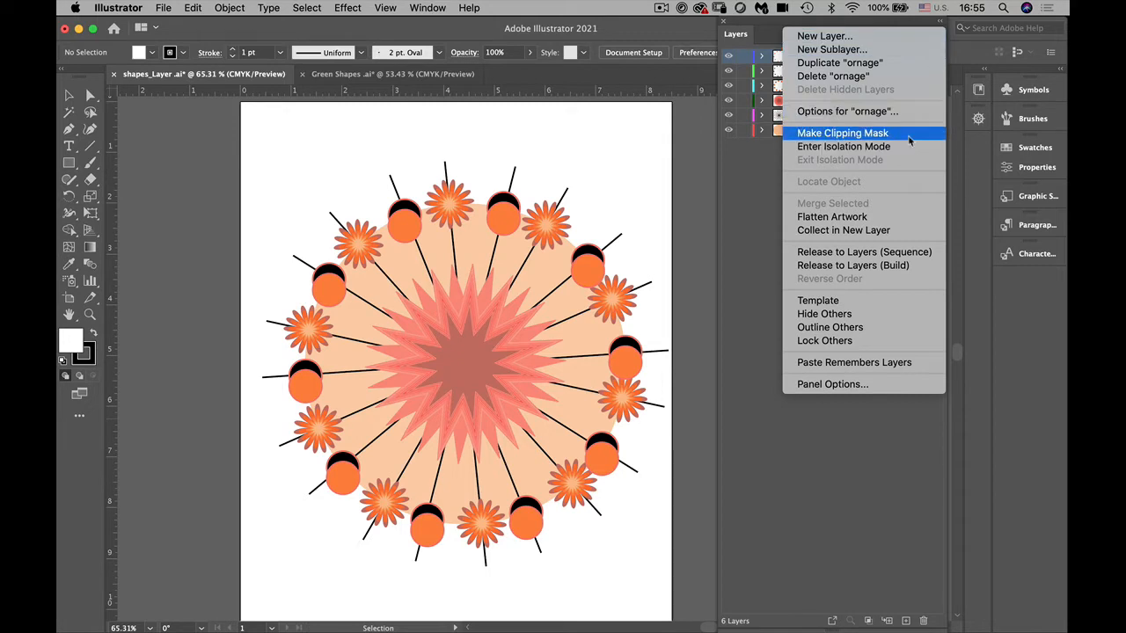
{"action": "left_click", "coordinate": [804, 220]}
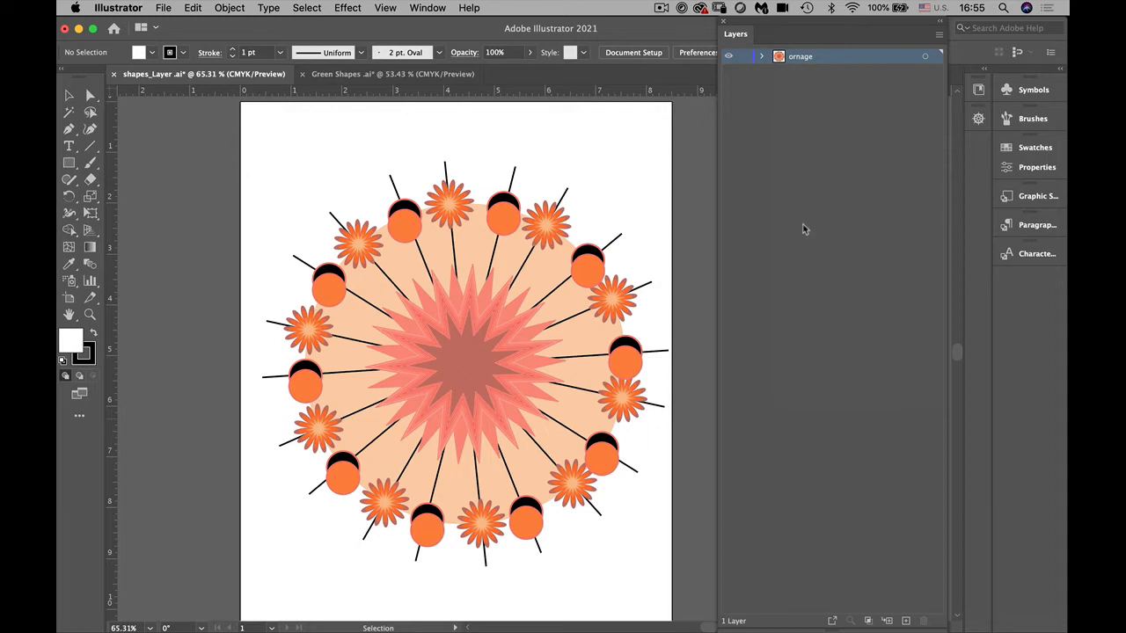
{"action": "key", "text": "a"}
{"action": "key", "text": "super+z"}
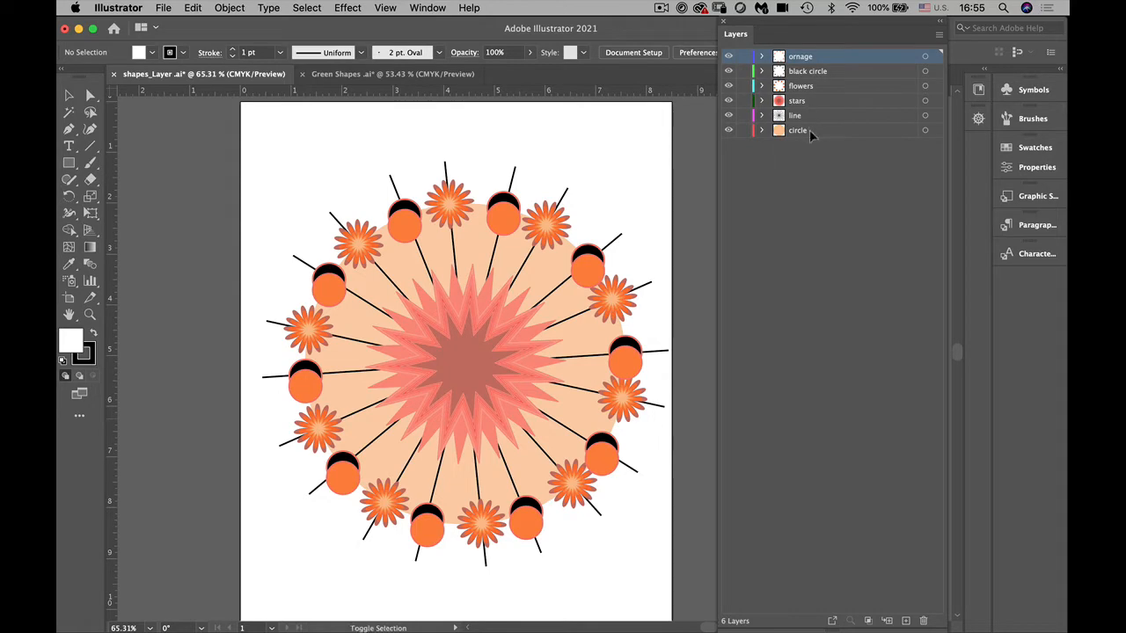
Collect all six layers from ornage to circle in a new layer, check its sublayers, and shorten the layer list window
{"action": "left_click", "coordinate": [811, 130], "text": "shift"}
{"action": "left_click", "coordinate": [938, 35]}
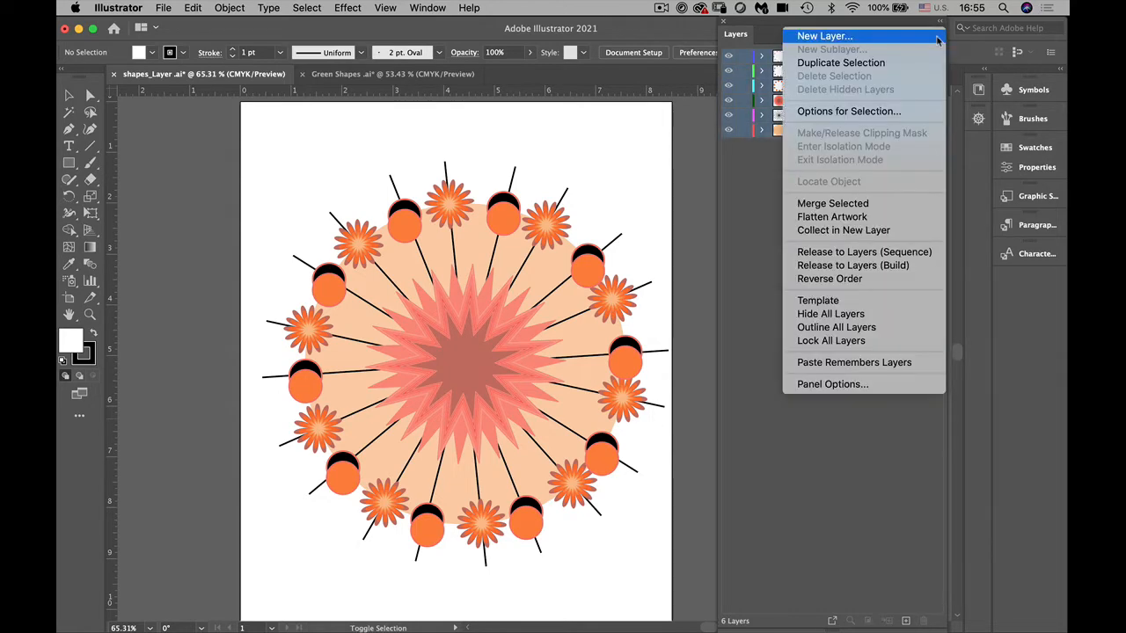
{"action": "left_click", "coordinate": [879, 230]}
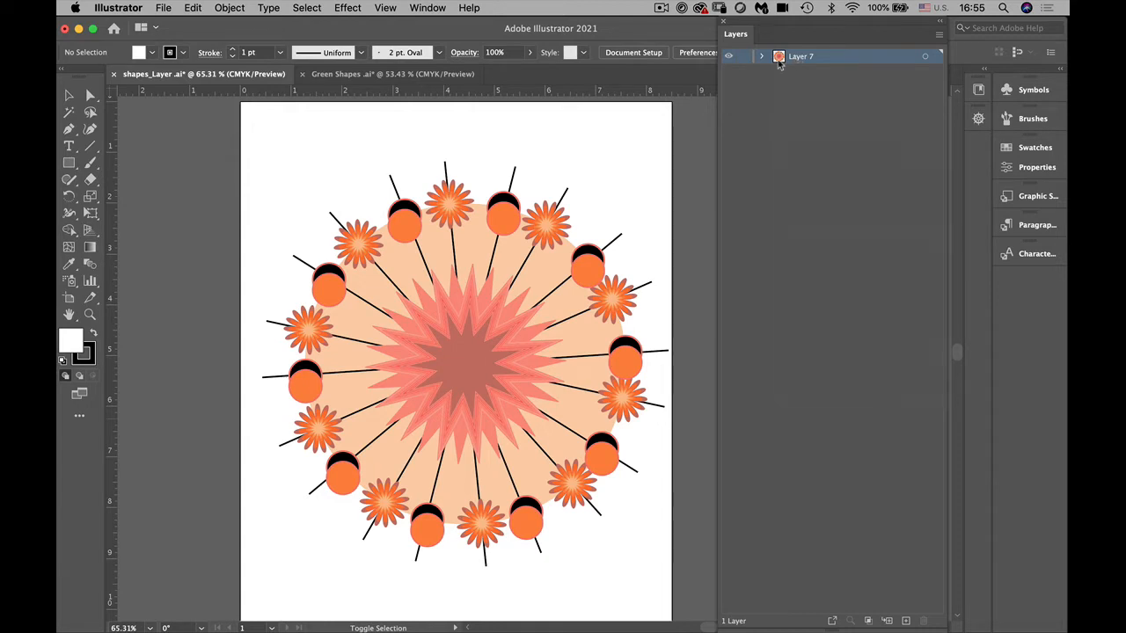
{"action": "left_click", "coordinate": [762, 56]}
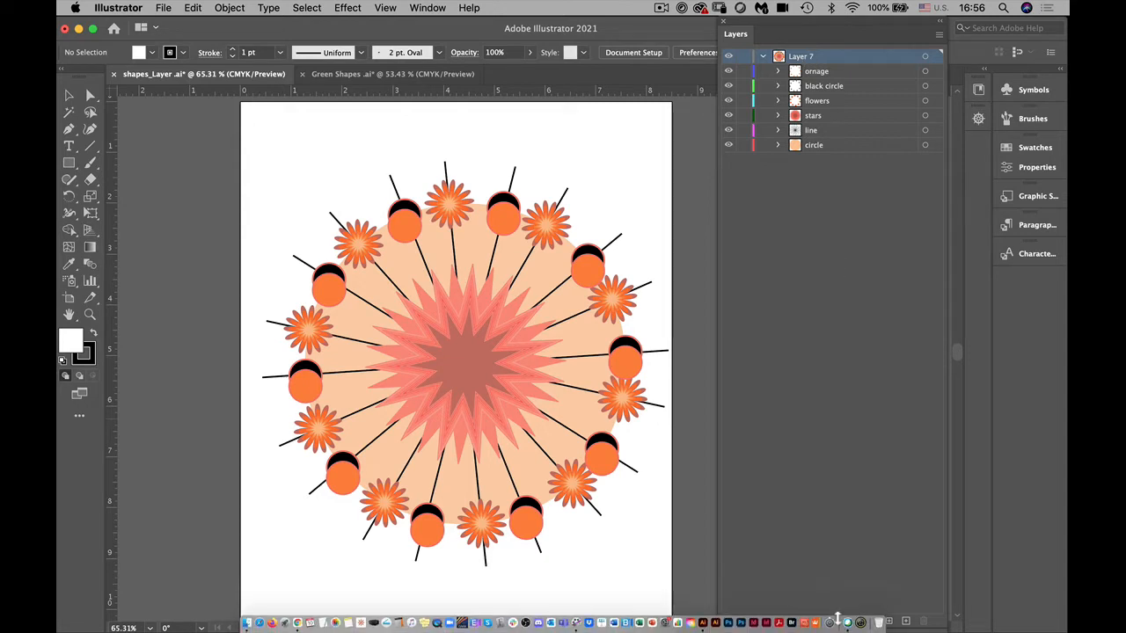
{"action": "left_click_drag", "start_coordinate": [839, 626], "coordinate": [811, 305]}
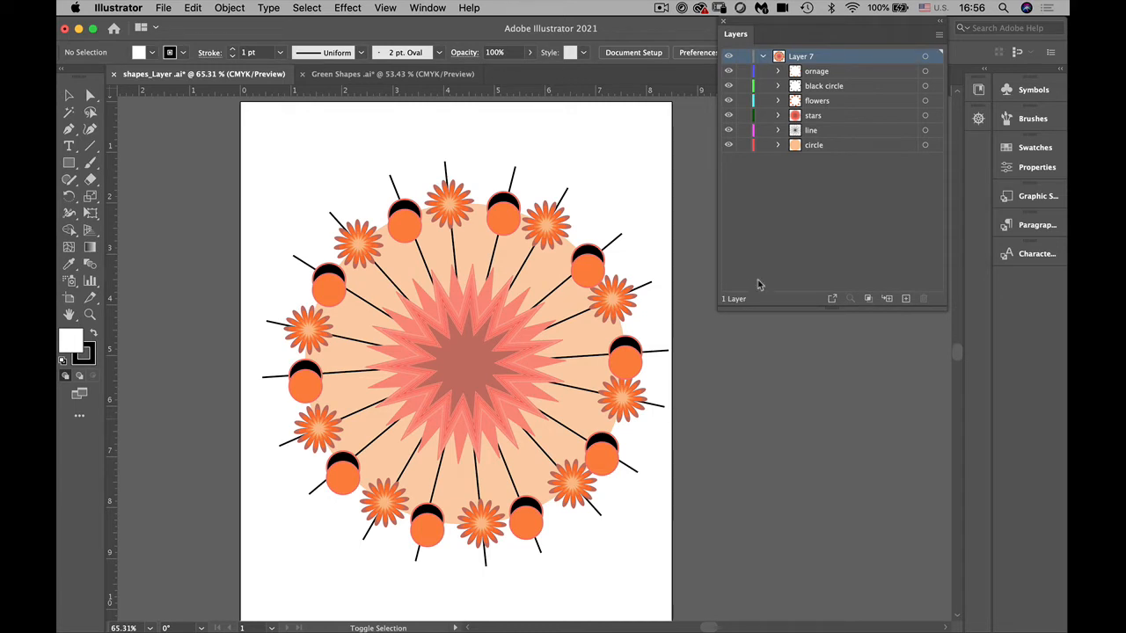
{"action": "left_click", "coordinate": [762, 57]}
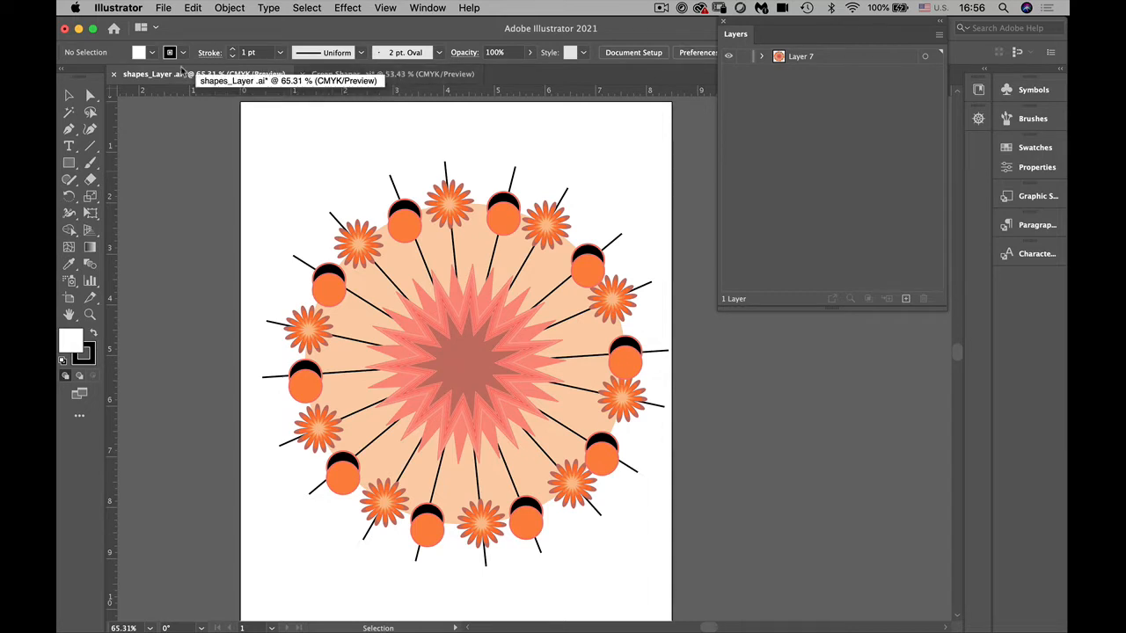
Copy all the artwork in the Green Shapes .ai document and return to the shapes_Layer .ai document
{"action": "left_click", "coordinate": [318, 72]}
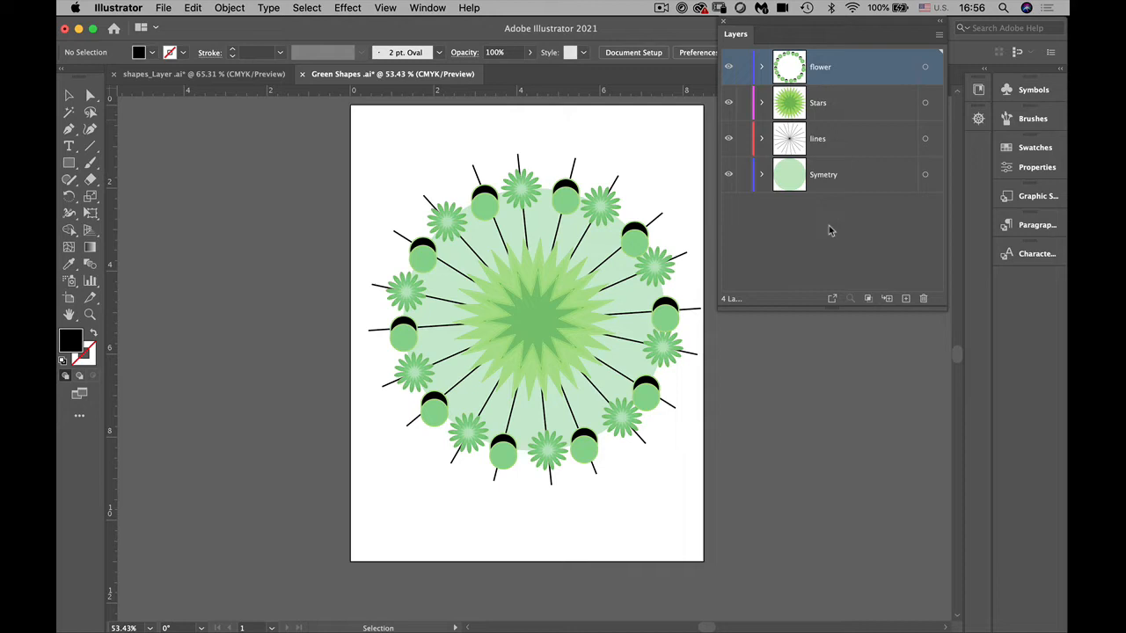
{"action": "left_click", "coordinate": [306, 8]}
{"action": "left_click", "coordinate": [306, 24]}
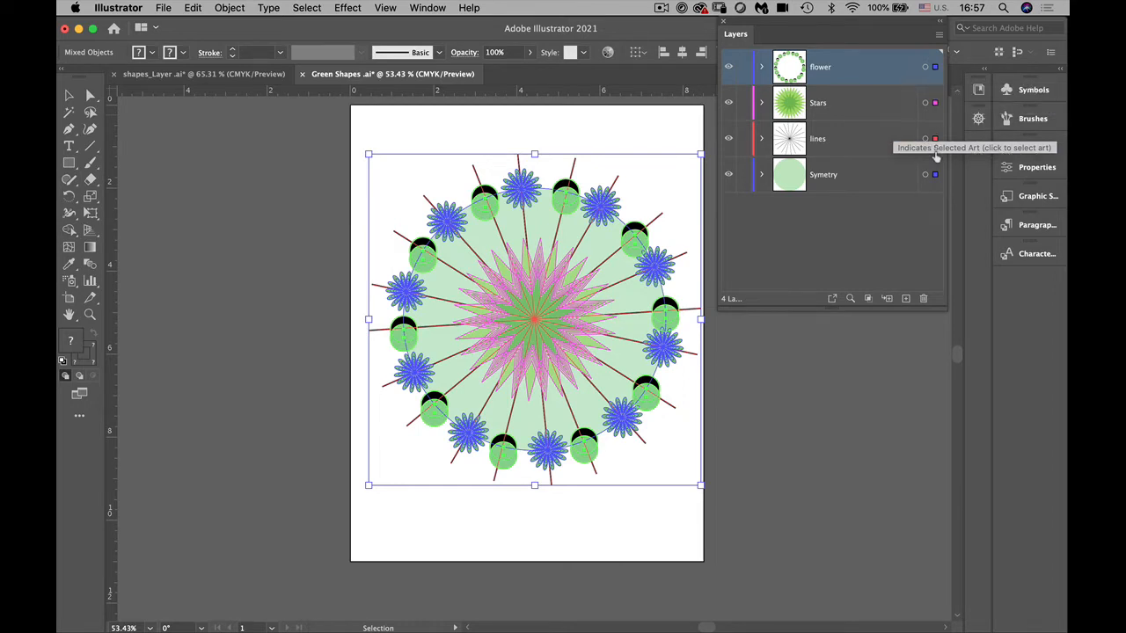
{"action": "left_click", "coordinate": [191, 8]}
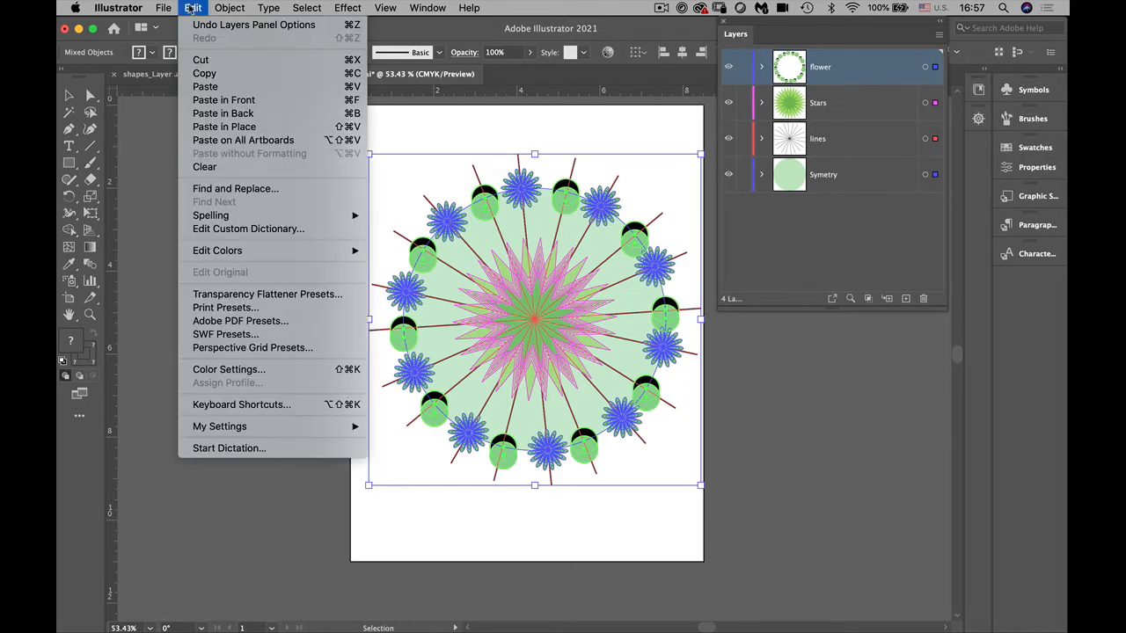
{"action": "left_click", "coordinate": [201, 75]}
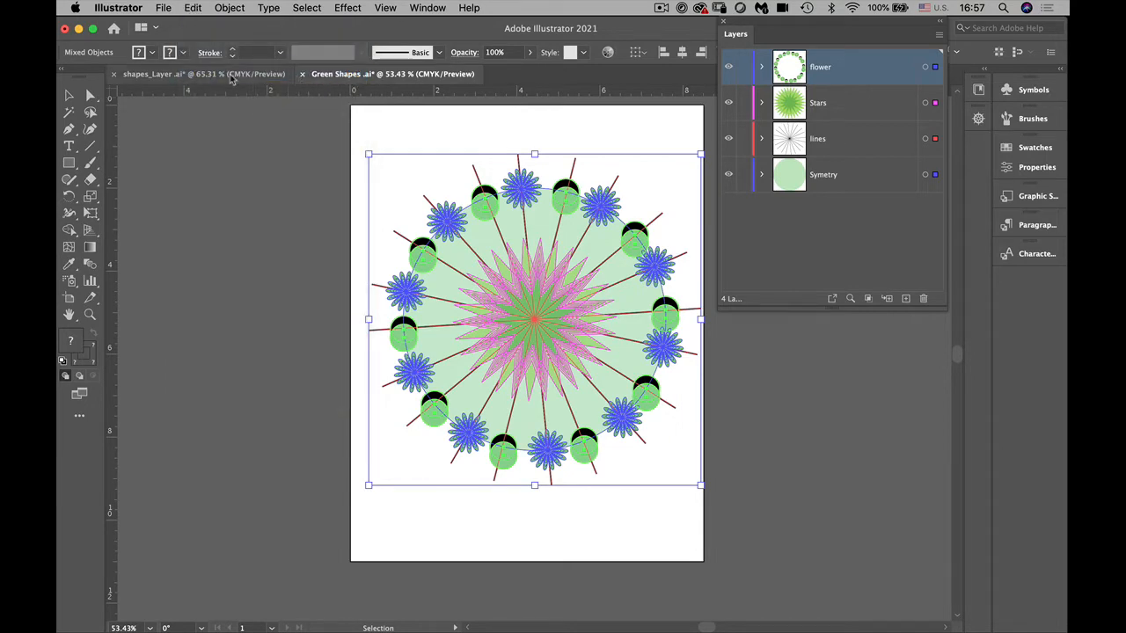
{"action": "left_click", "coordinate": [236, 74]}
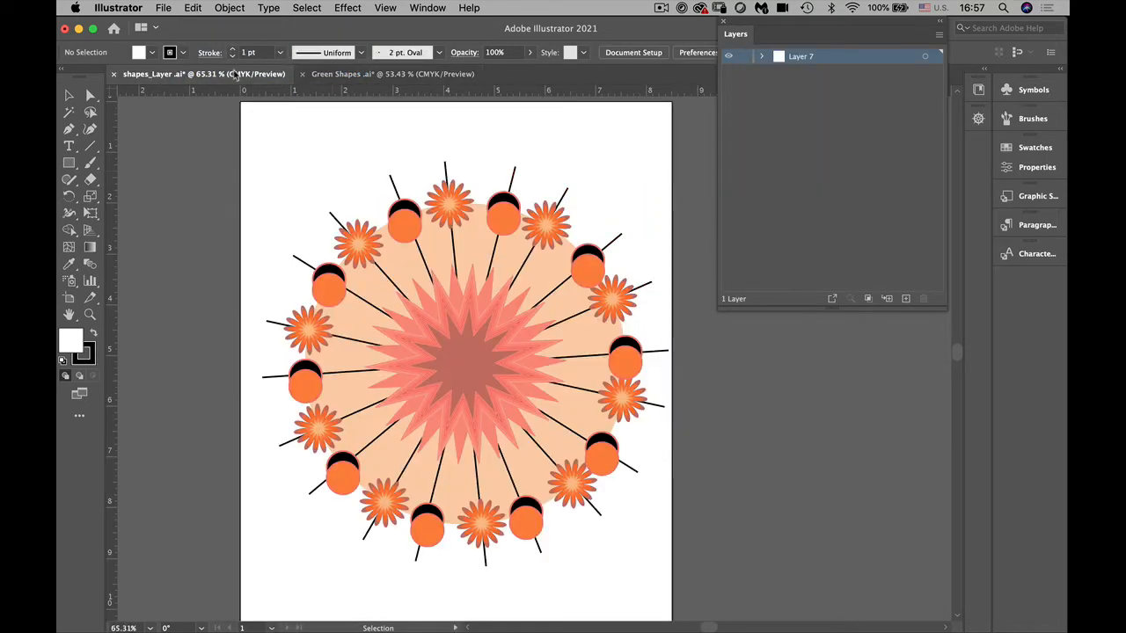
Paste the copied green artwork and move it over the orange artwork
{"action": "left_click", "coordinate": [939, 34]}
{"action": "key", "text": "Escape"}
{"action": "left_click", "coordinate": [197, 8]}
{"action": "left_click", "coordinate": [255, 99]}
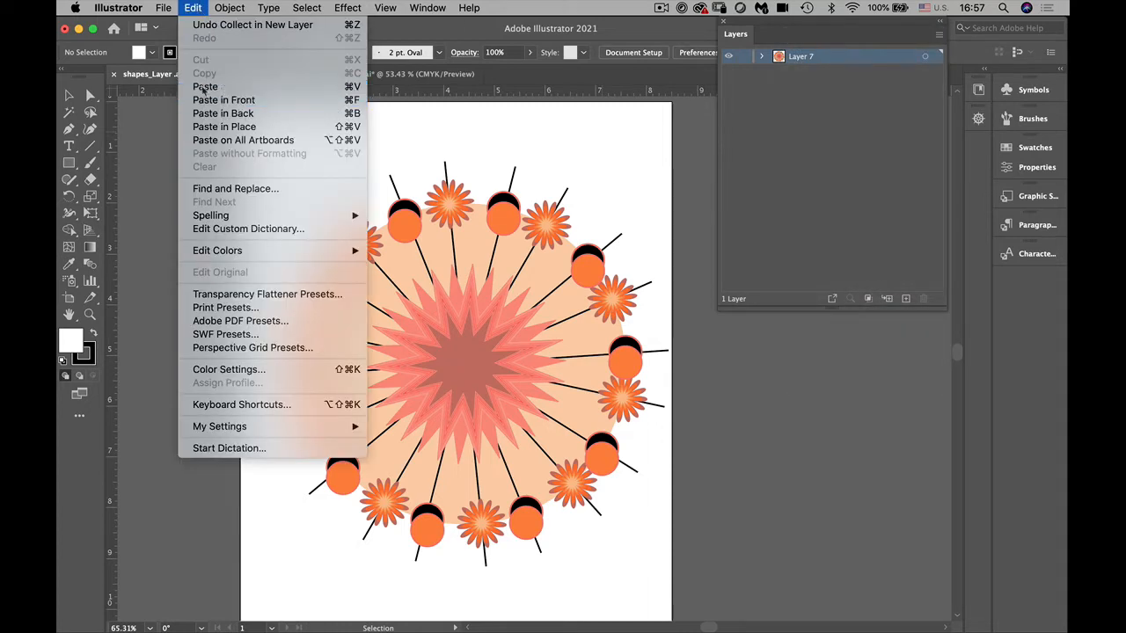
{"action": "left_click_drag", "start_coordinate": [502, 385], "coordinate": [437, 395]}
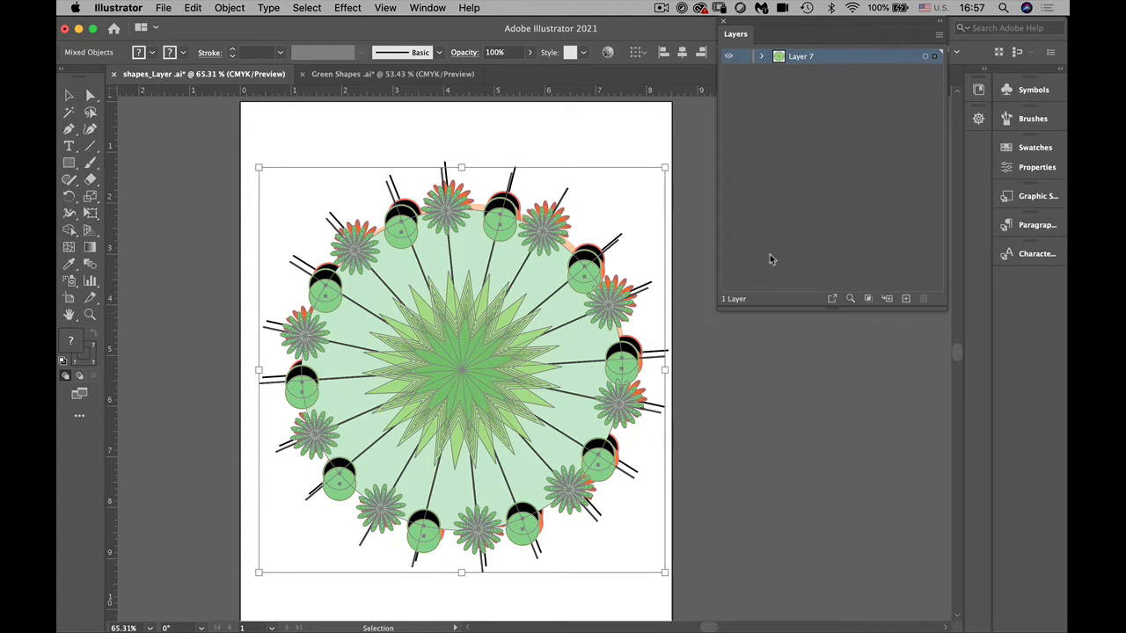
Inspect the pasted sublayers and loose paths inside Layer 7, and undo the move and the paste
{"action": "left_click", "coordinate": [761, 57]}
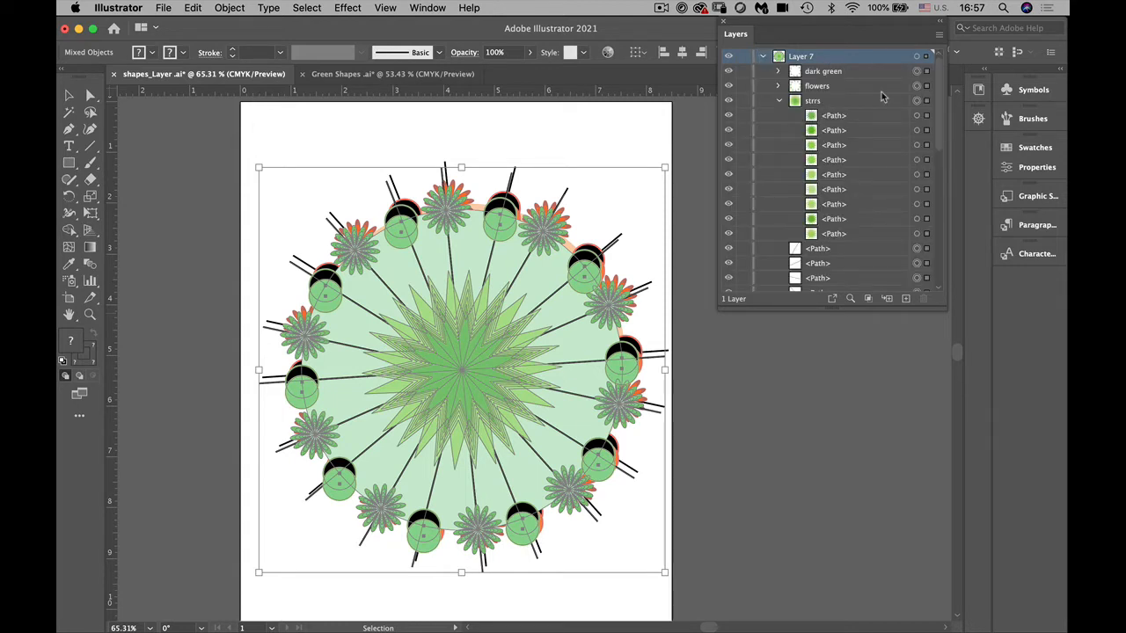
{"action": "left_click", "coordinate": [778, 102]}
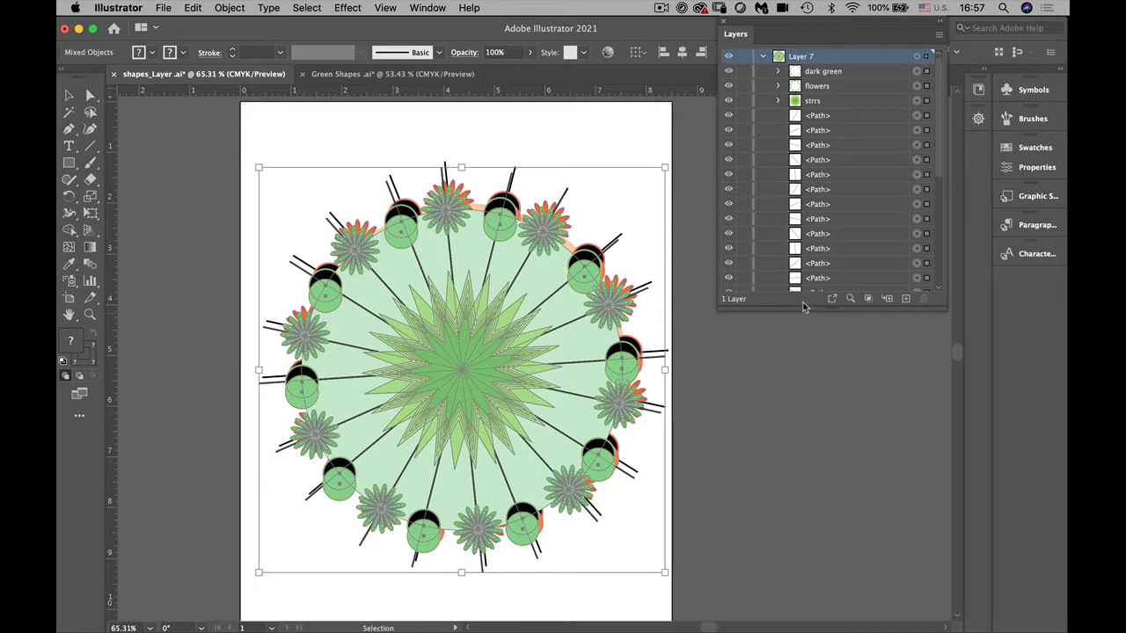
{"action": "key", "text": "super+z"}
{"action": "key", "text": "super+z"}
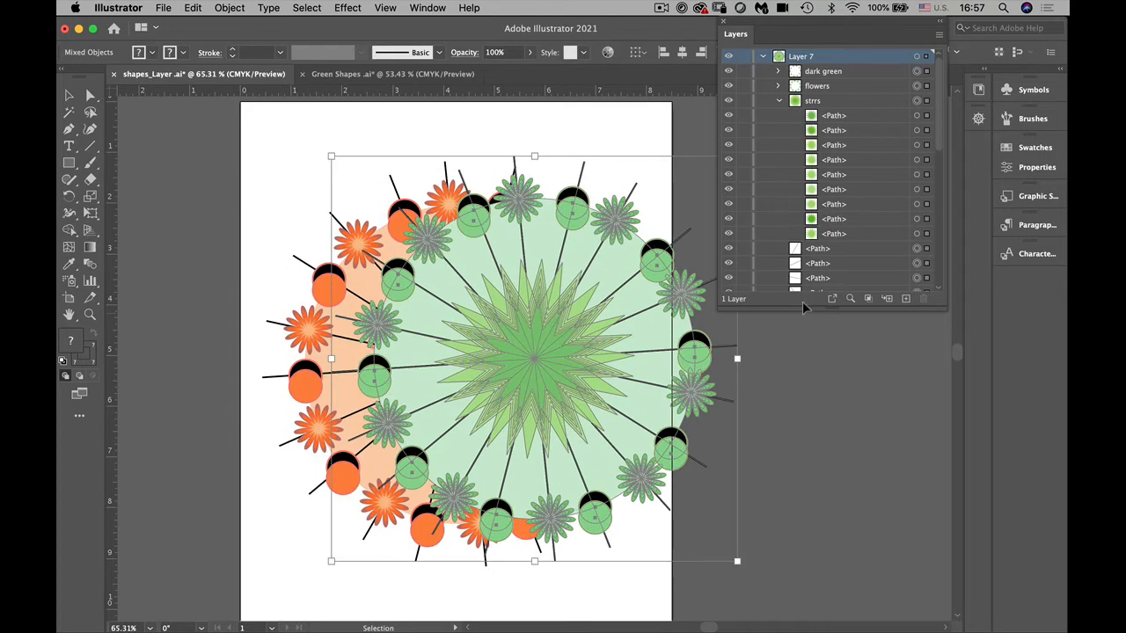
{"action": "key", "text": "super+z"}
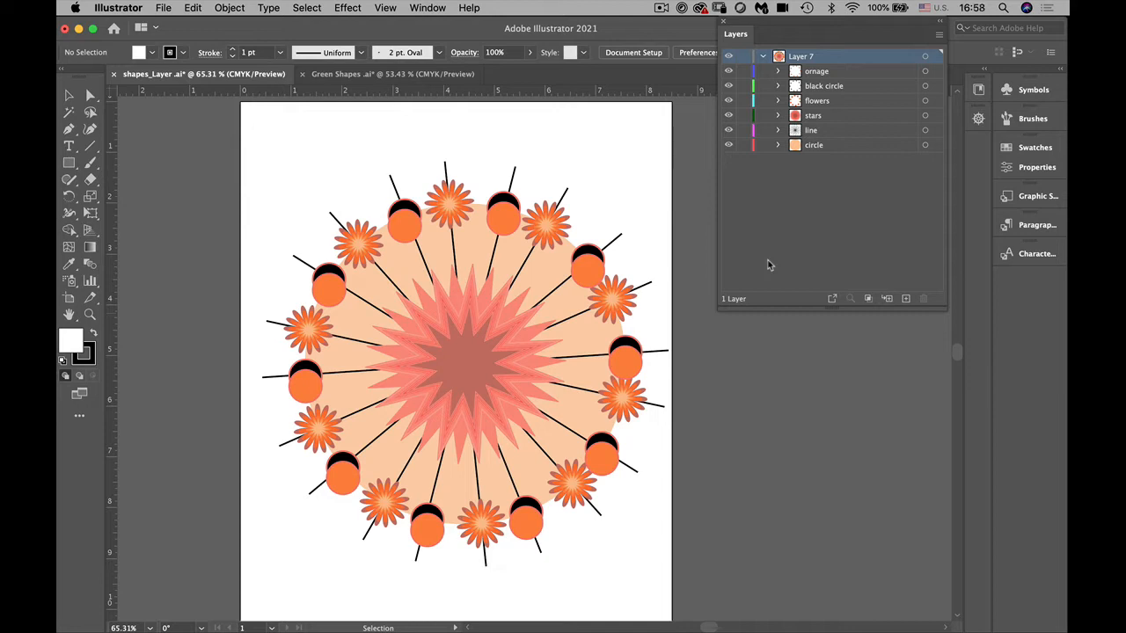
Collapse Layer 7 and turn on the Paste Remembers Layers option
{"action": "left_click", "coordinate": [762, 57]}
{"action": "left_click", "coordinate": [938, 35]}
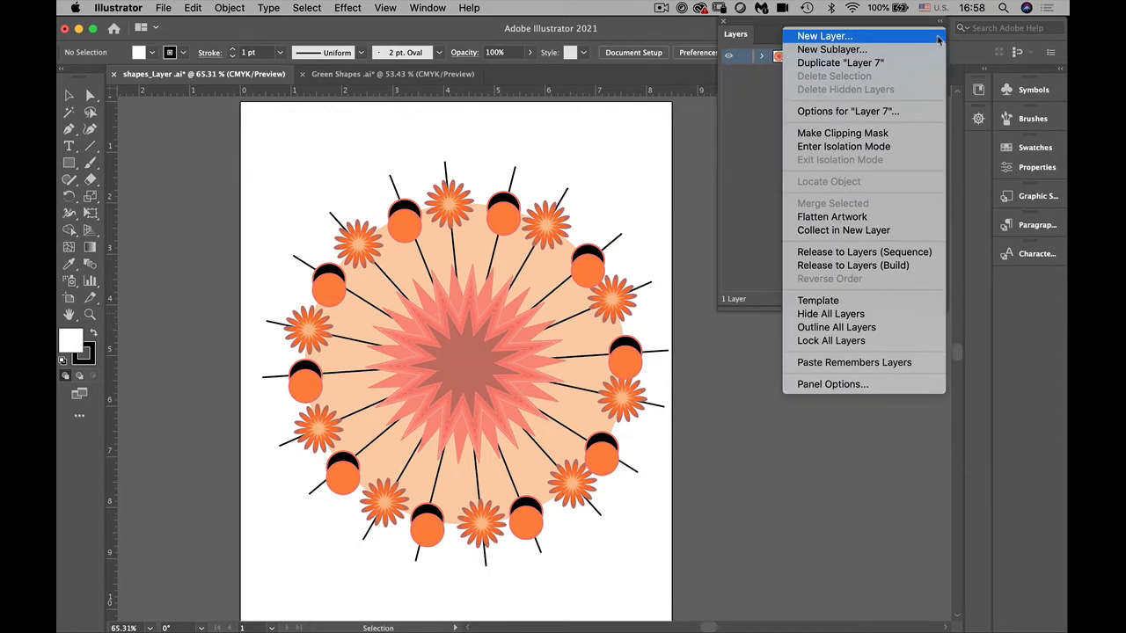
{"action": "left_click", "coordinate": [873, 364]}
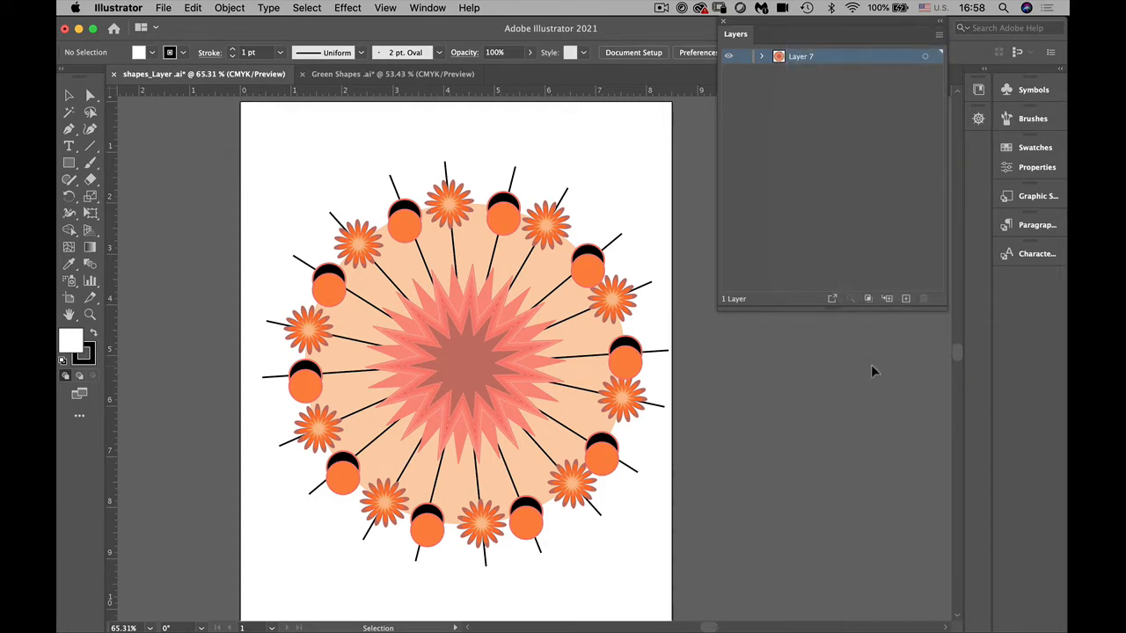
Paste the copied green artwork in place with its layers above Layer 7 and collapse the flower layer
{"action": "left_click", "coordinate": [193, 8]}
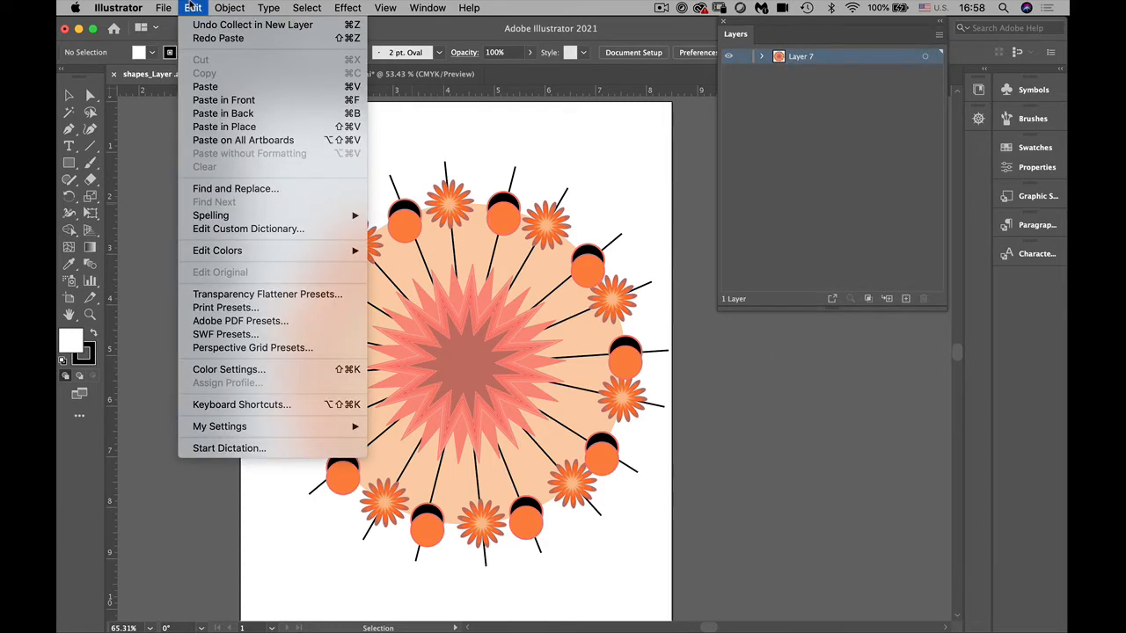
{"action": "left_click", "coordinate": [224, 127]}
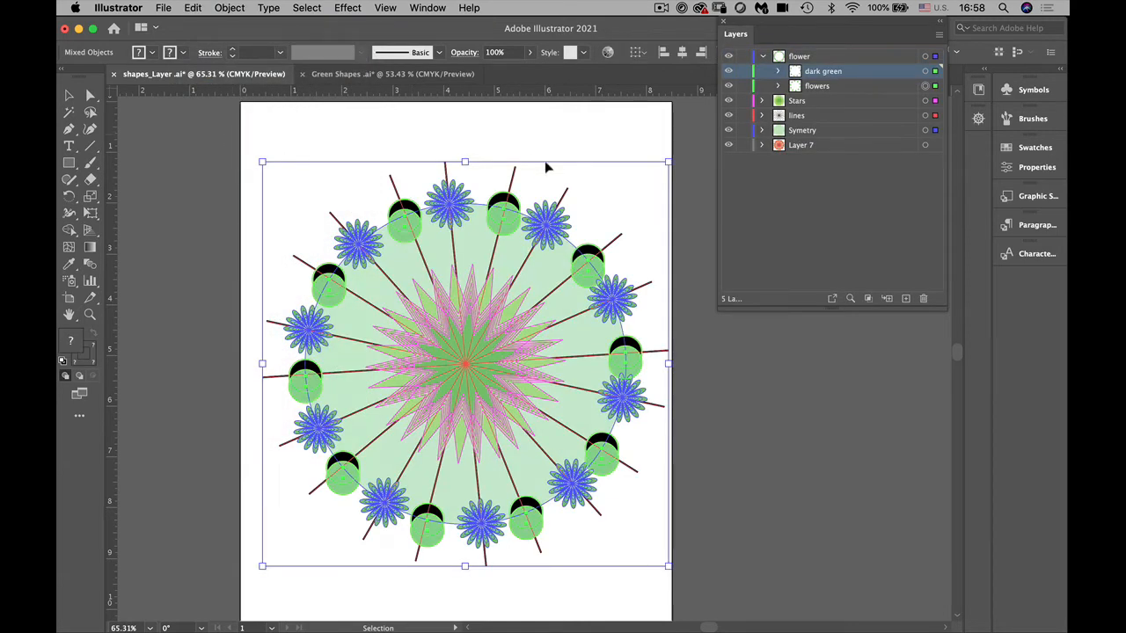
{"action": "left_click", "coordinate": [762, 56]}
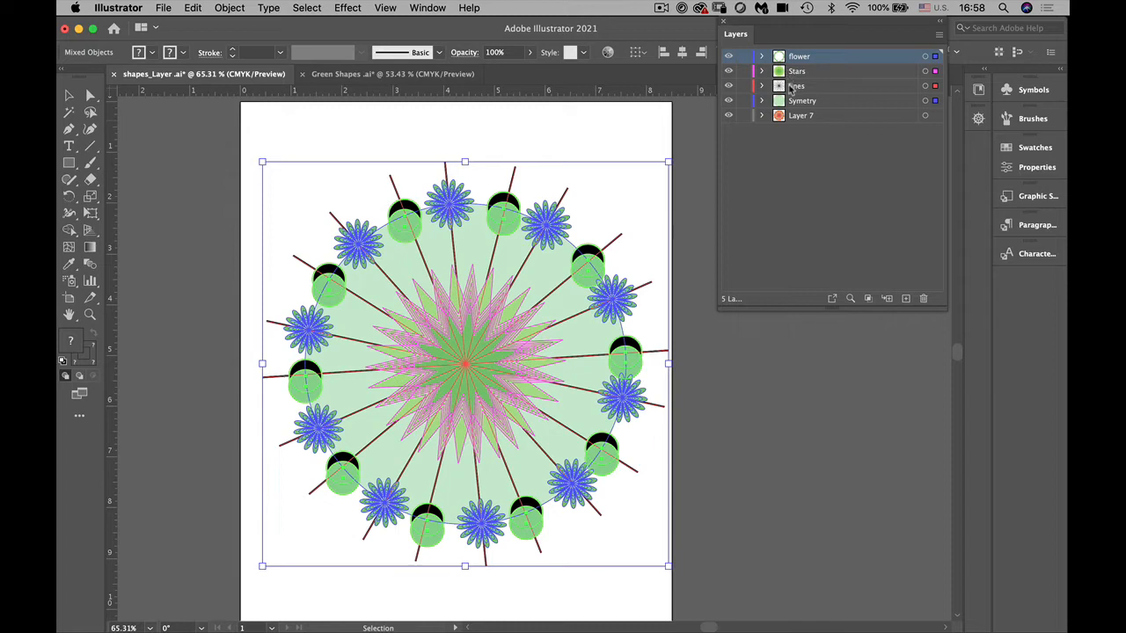
{"action": "left_click", "coordinate": [728, 116]}
Turn off the Paste Remembers Layers option
{"action": "left_click", "coordinate": [938, 35]}
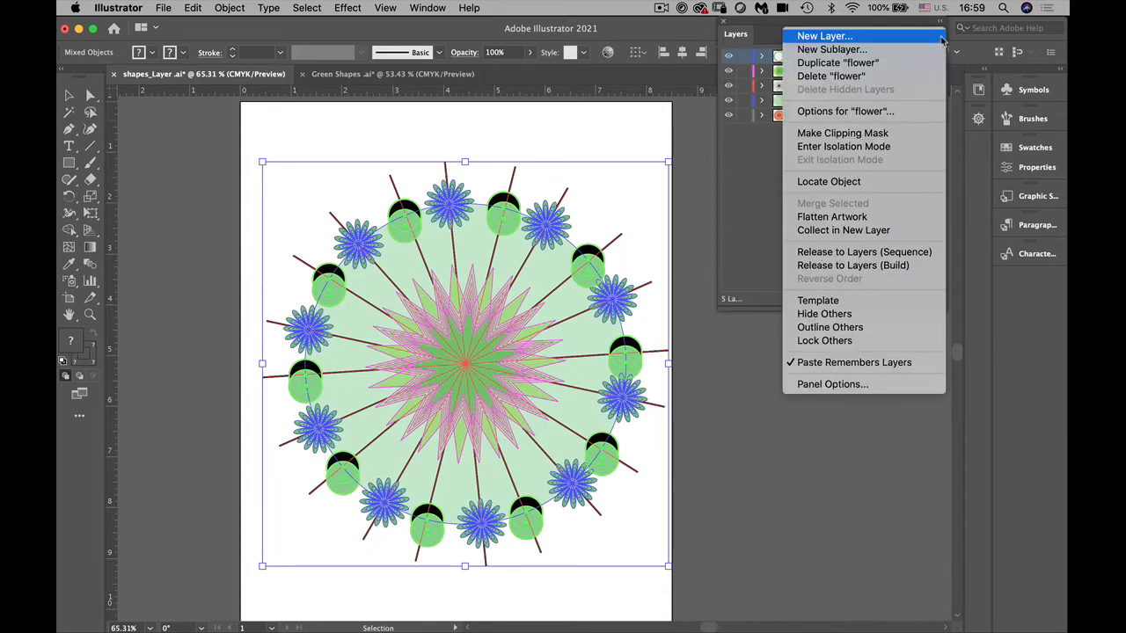
{"action": "left_click", "coordinate": [867, 363]}
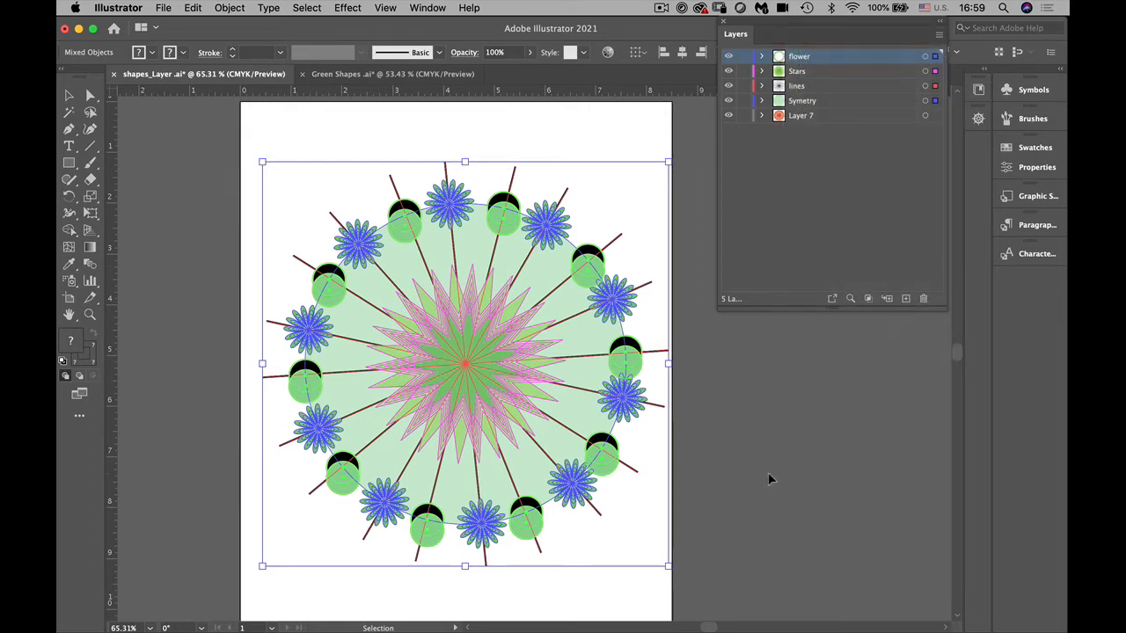
{"action": "left_click", "coordinate": [938, 35]}
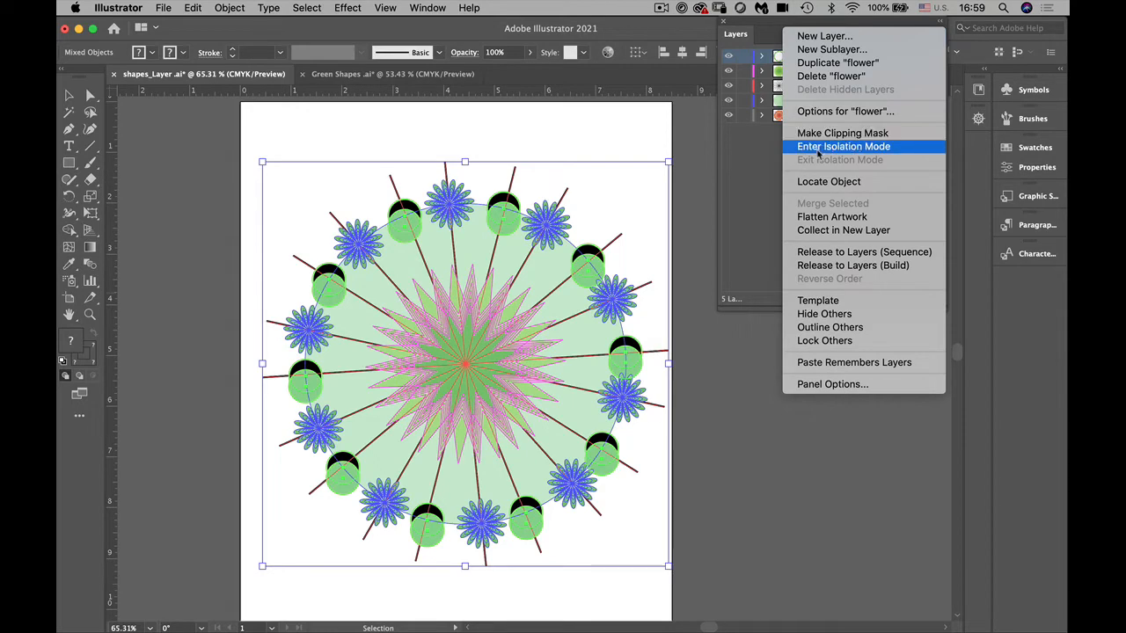
{"action": "left_click", "coordinate": [747, 180]}
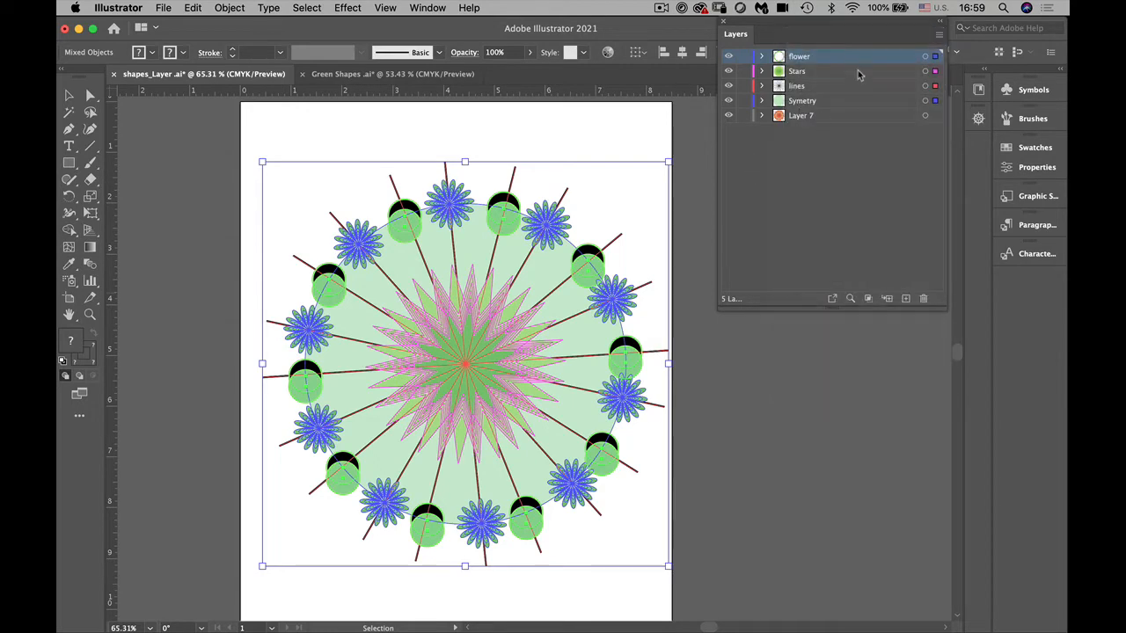
Target the flower layer's artwork and add a sublayer named "lots of colors" inside that layer
{"action": "left_click", "coordinate": [830, 57]}
{"action": "left_click", "coordinate": [616, 139]}
{"action": "left_click", "coordinate": [925, 57]}
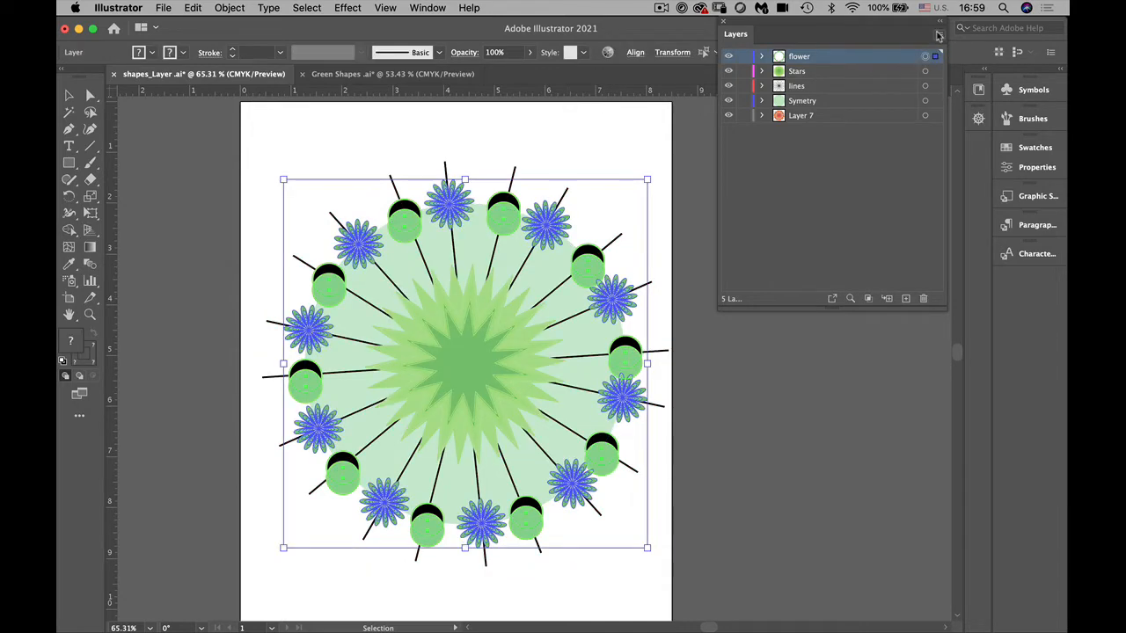
{"action": "left_click", "coordinate": [939, 37]}
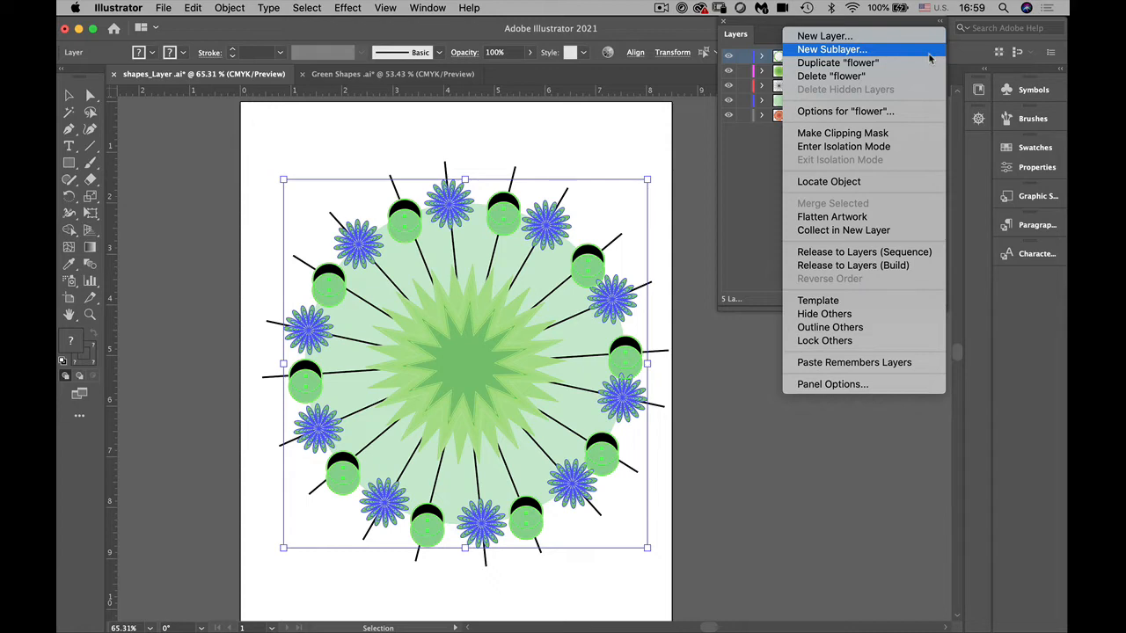
{"action": "left_click", "coordinate": [927, 51]}
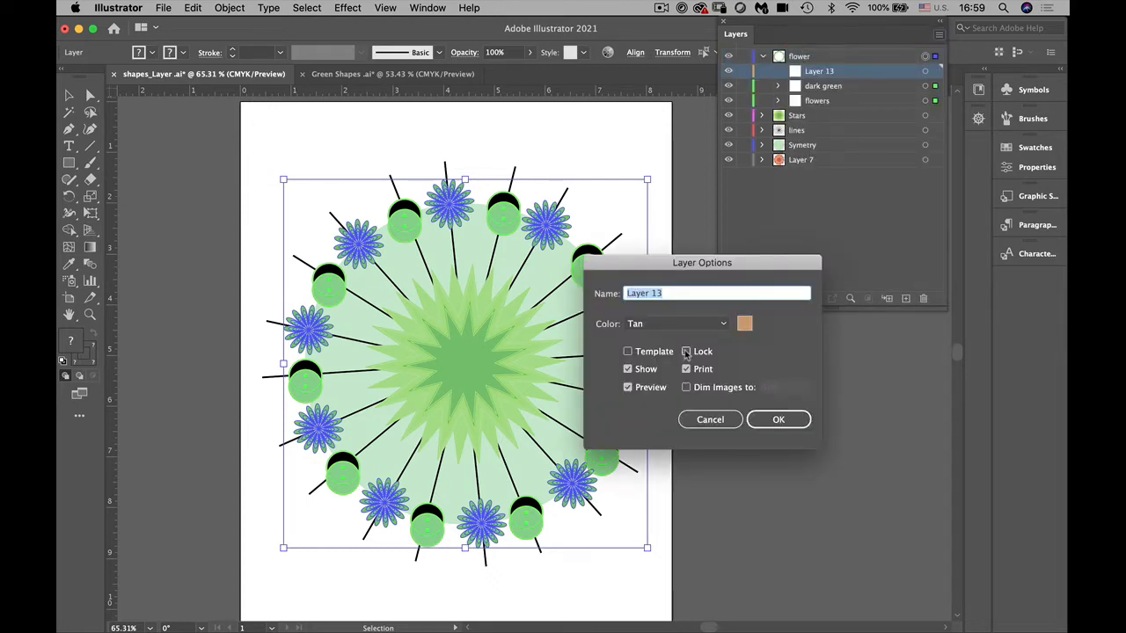
{"action": "type", "text": "lots of colors"}
{"action": "key", "text": "Return"}
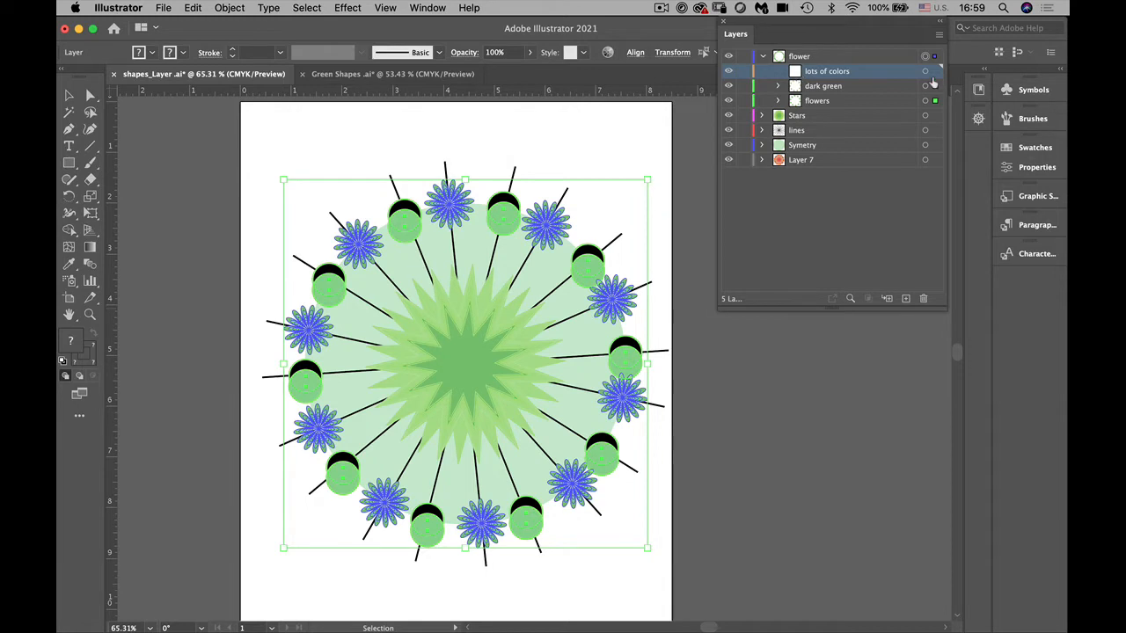
Move the selected dark green and flowers artwork into the lots of colors sublayer and check the sublayer's contents
{"action": "left_click_drag", "start_coordinate": [932, 82], "coordinate": [934, 71]}
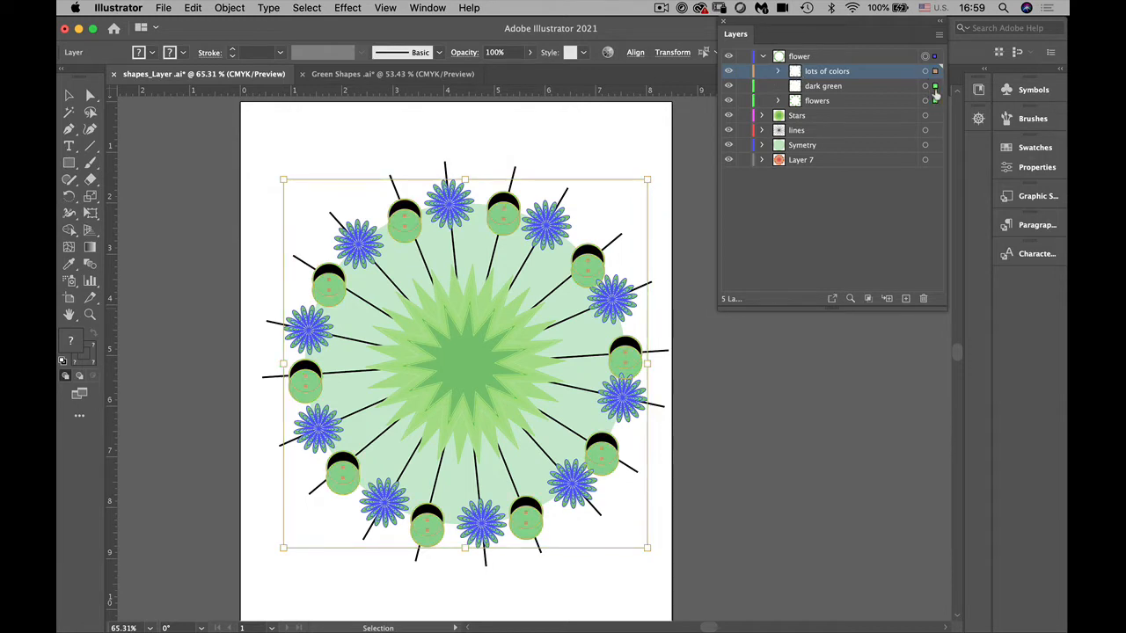
{"action": "key", "text": "ctrl+z"}
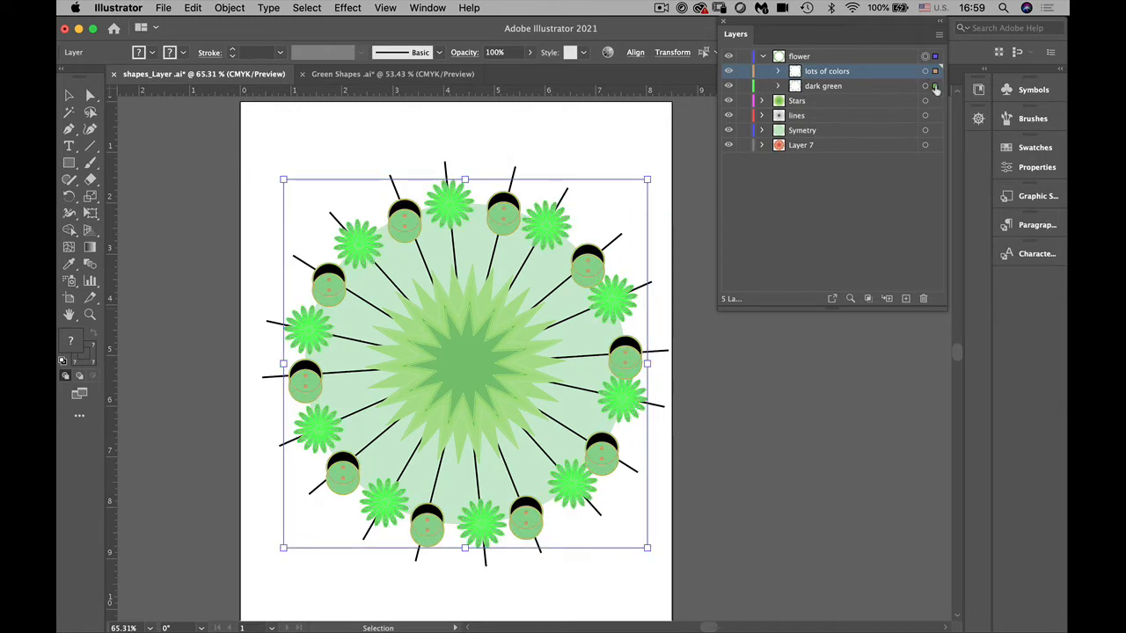
{"action": "left_click_drag", "start_coordinate": [935, 89], "coordinate": [934, 72]}
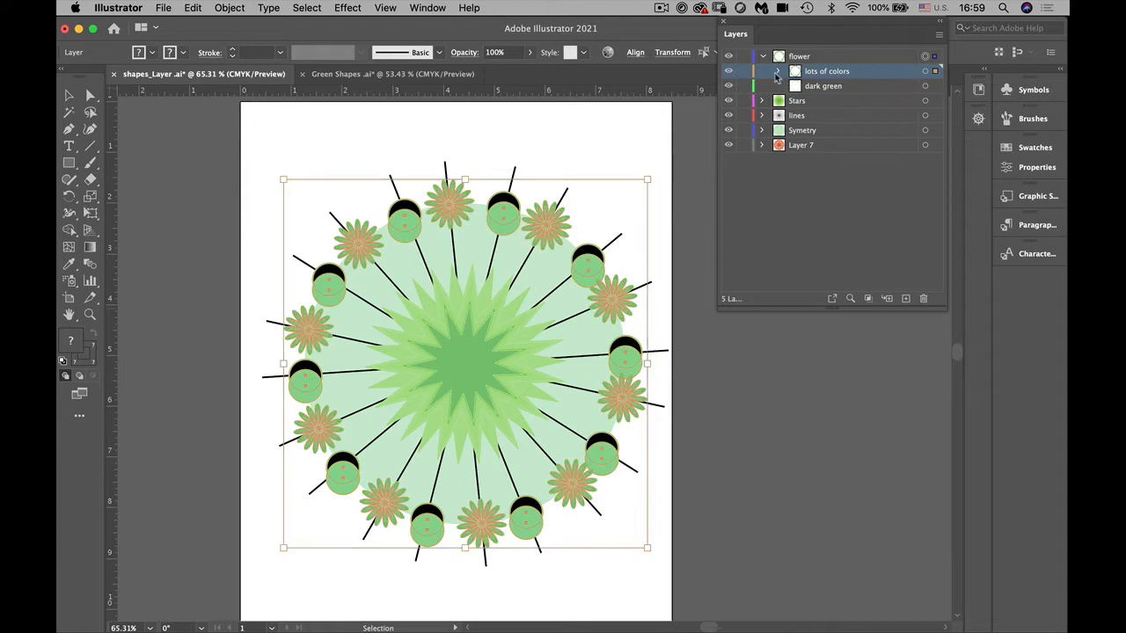
{"action": "left_click", "coordinate": [778, 72]}
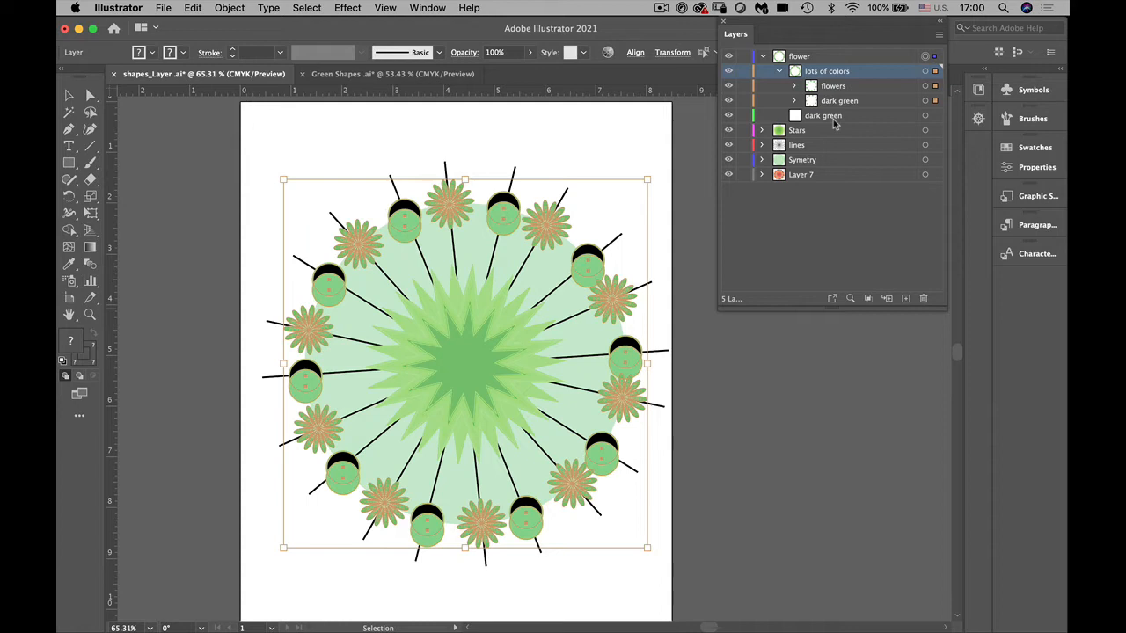
{"action": "left_click", "coordinate": [778, 71]}
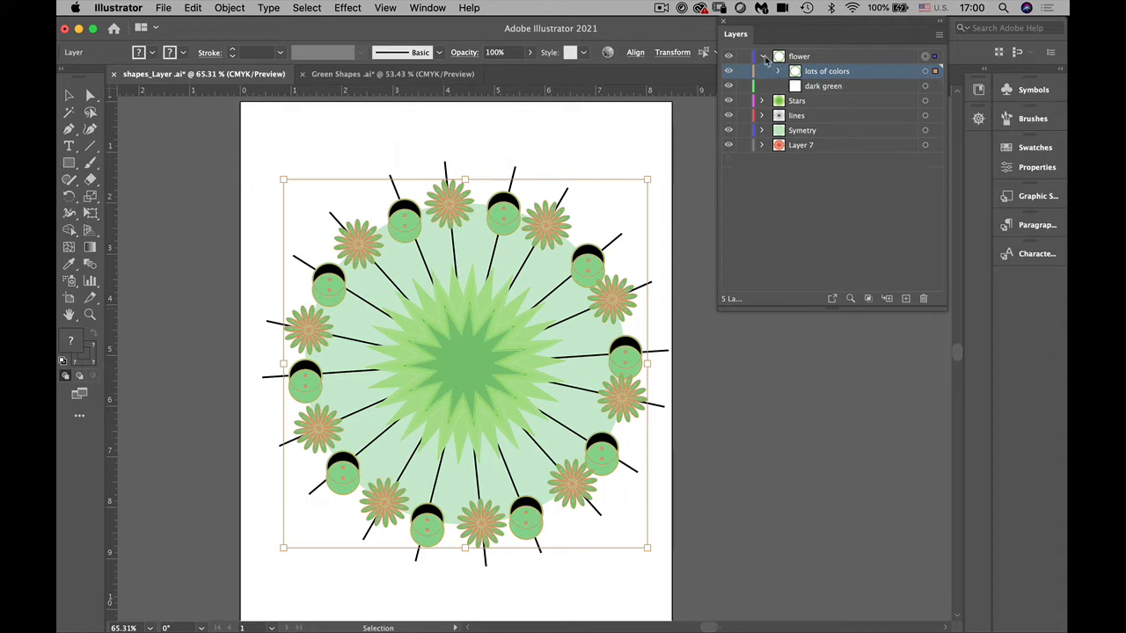
{"action": "left_click", "coordinate": [763, 56]}
{"action": "left_click", "coordinate": [762, 56]}
{"action": "left_click", "coordinate": [777, 72]}
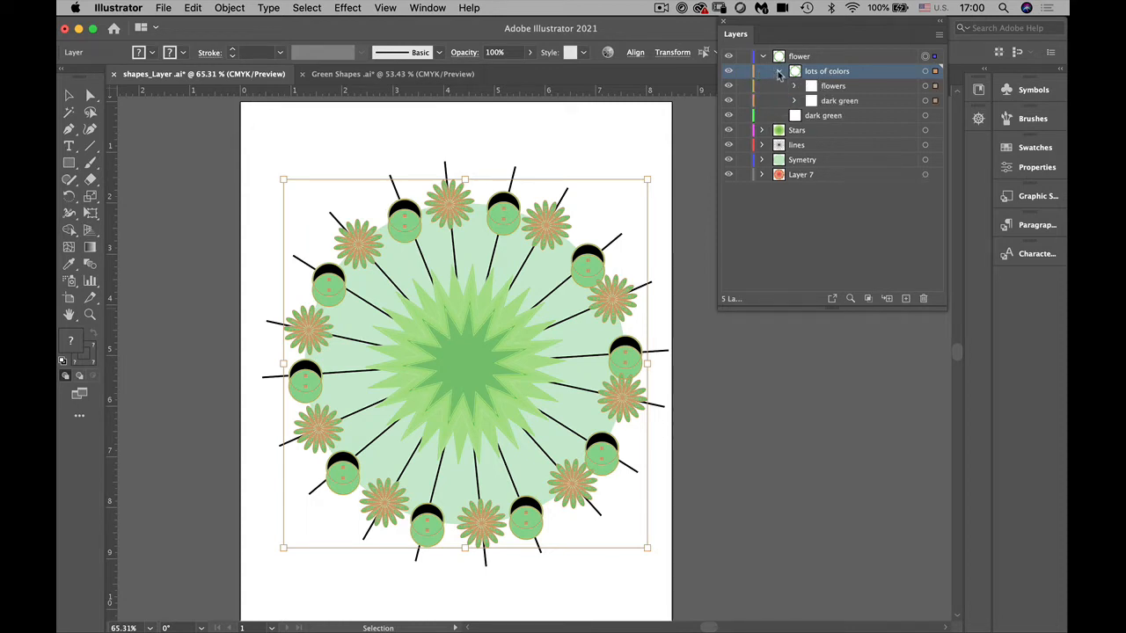
Examine the flowers and dark green groups inside lots of colors, targeting each one and listing the flowers objects
{"action": "left_click", "coordinate": [849, 90]}
{"action": "left_click", "coordinate": [924, 85]}
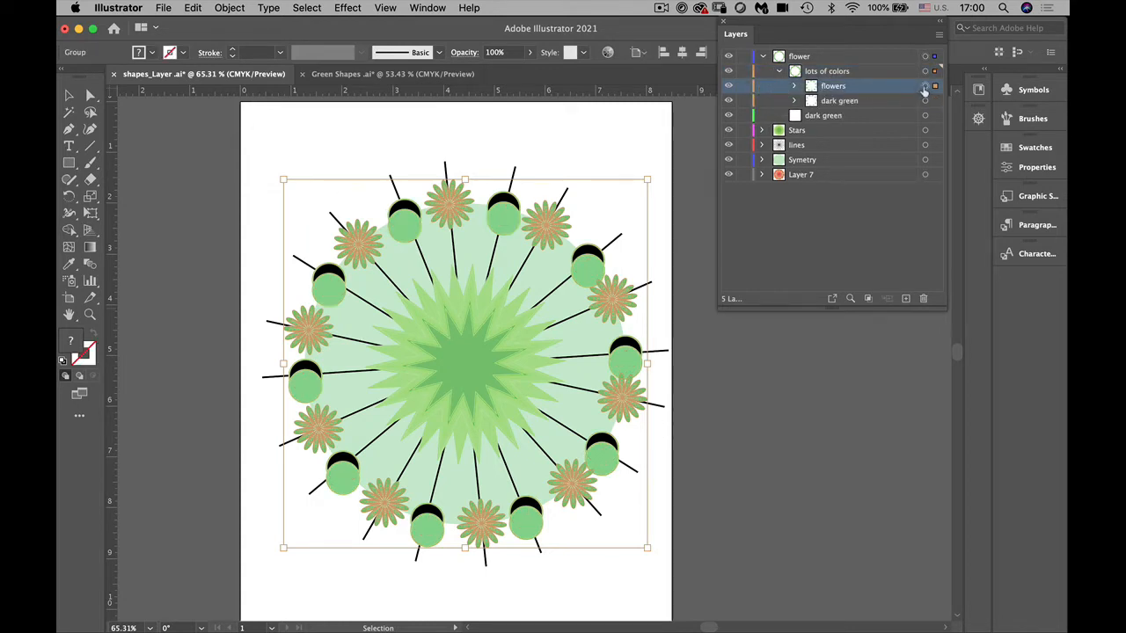
{"action": "left_click_drag", "start_coordinate": [924, 109], "coordinate": [924, 102]}
{"action": "left_click", "coordinate": [794, 85]}
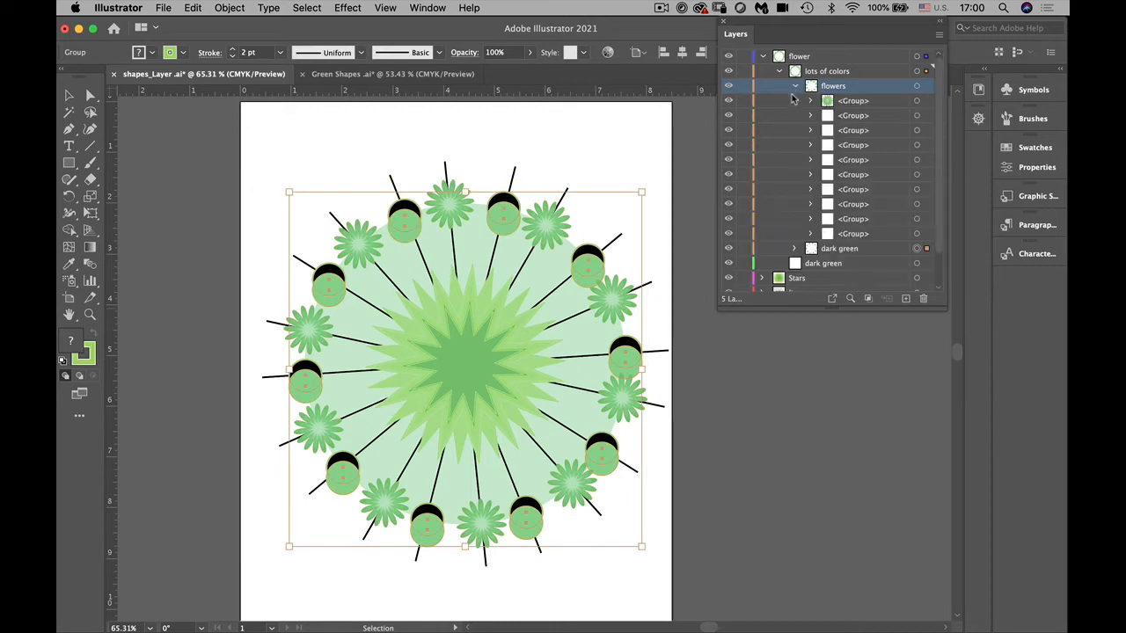
{"action": "left_click", "coordinate": [794, 86]}
{"action": "left_click", "coordinate": [779, 72]}
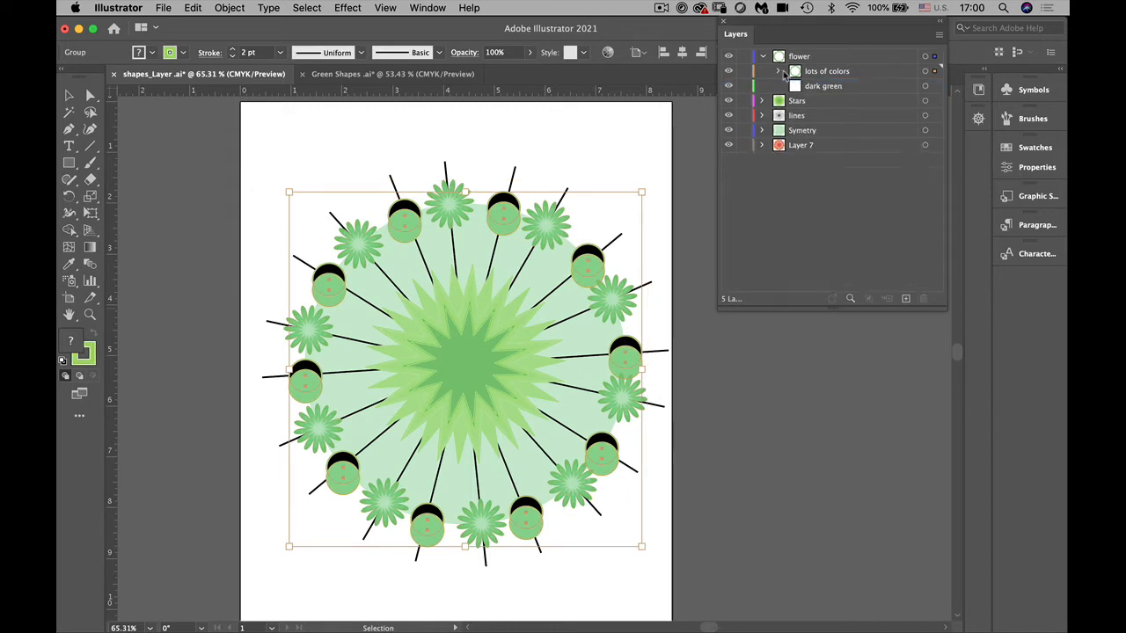
{"action": "left_click", "coordinate": [779, 71]}
Group the flowers and dark green objects together and place the group directly in the flower layer, above lots of colors
{"action": "left_click_drag", "start_coordinate": [924, 100], "coordinate": [925, 86]}
{"action": "key", "text": "Return"}
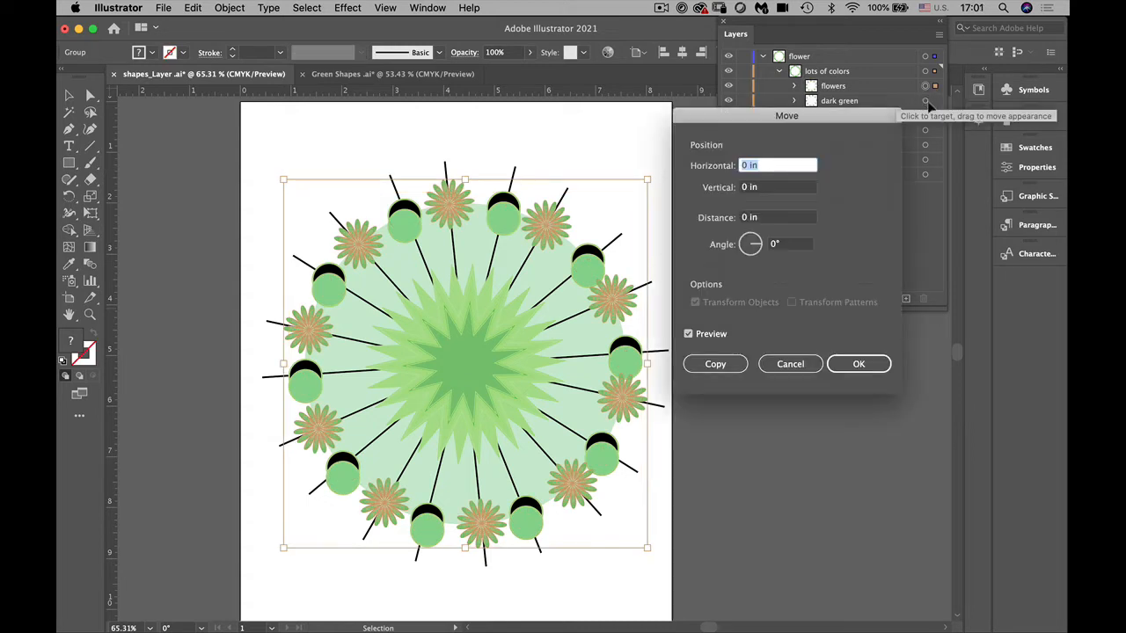
{"action": "left_click", "coordinate": [787, 364]}
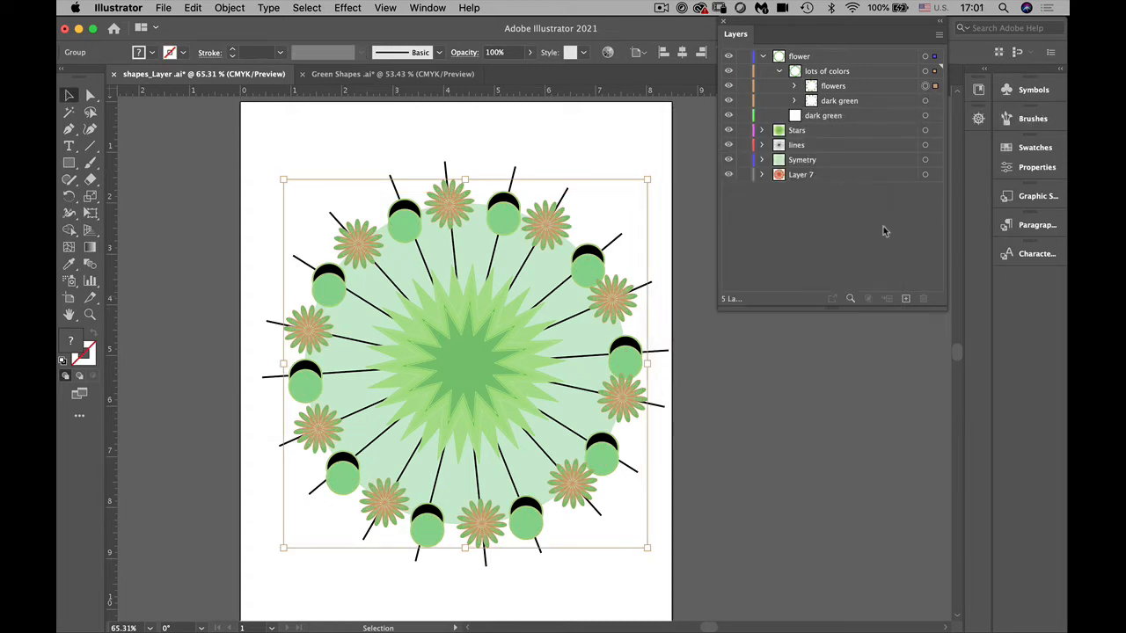
{"action": "left_click", "coordinate": [924, 100]}
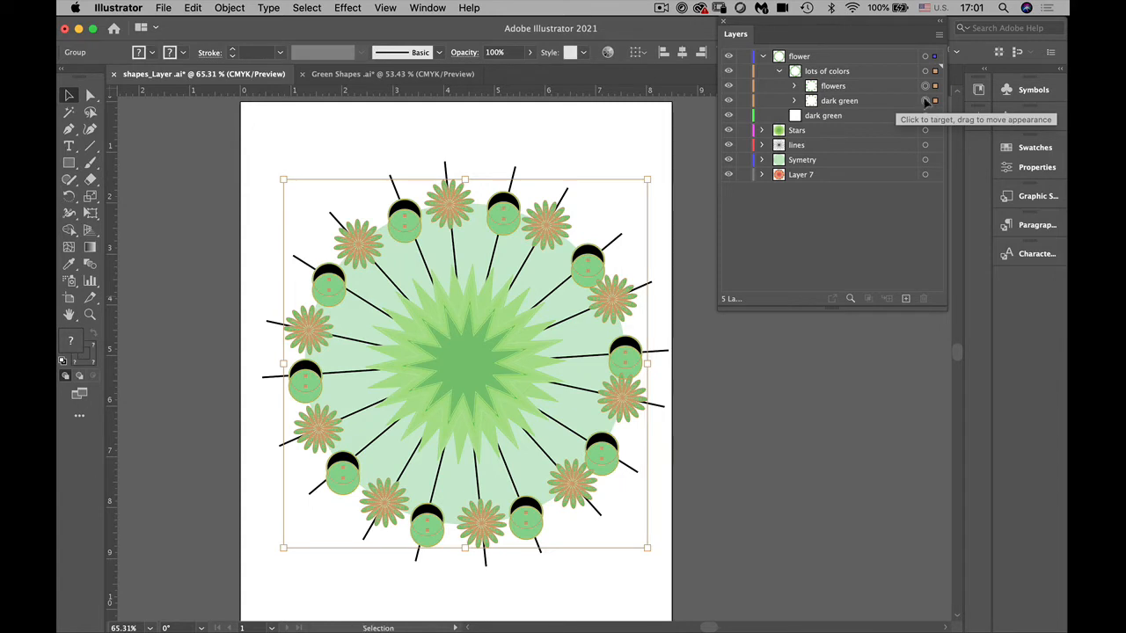
{"action": "key", "text": "super+g"}
{"action": "left_click_drag", "start_coordinate": [829, 87], "coordinate": [825, 69]}
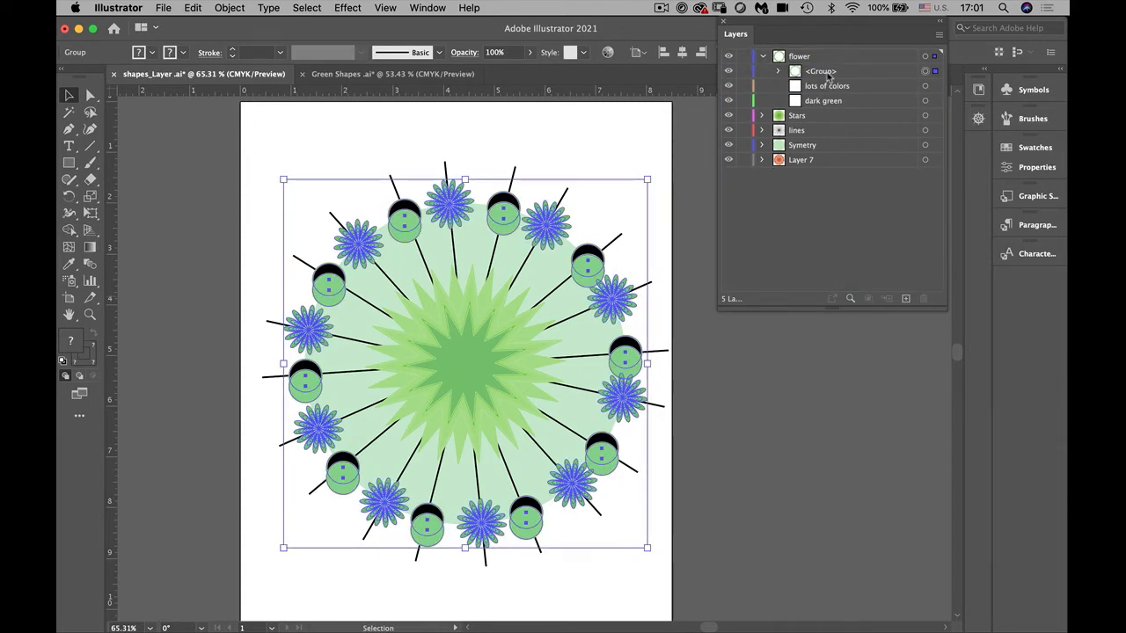
Delete the empty lots of colors sublayer, check the new group's contents and collapse the flower layer
{"action": "left_click", "coordinate": [816, 88]}
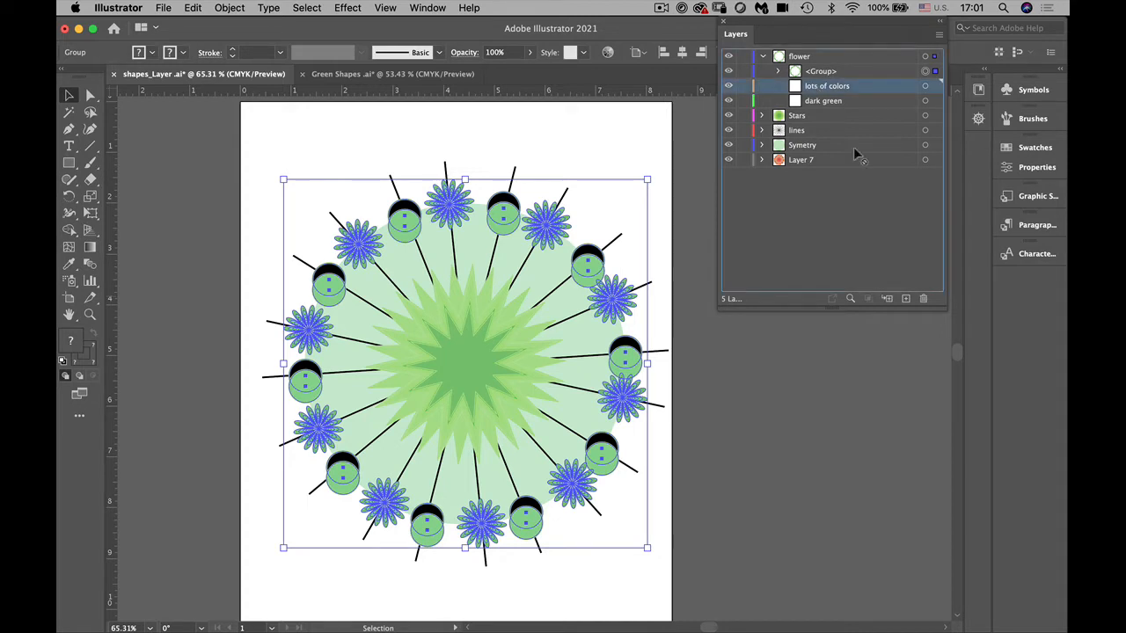
{"action": "left_click", "coordinate": [922, 298]}
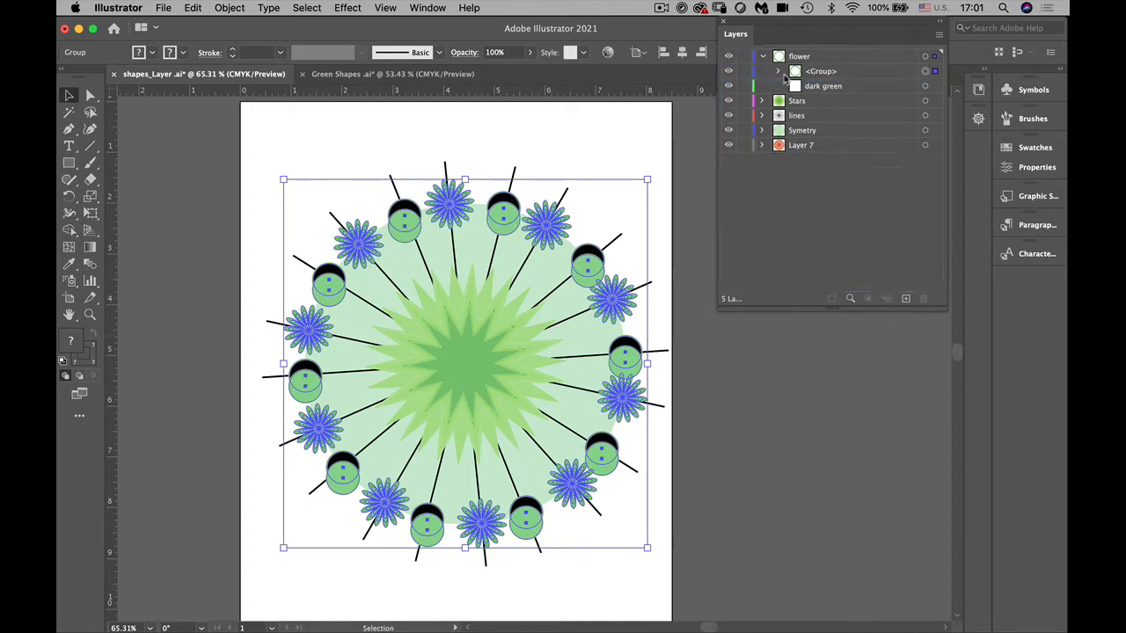
{"action": "left_click", "coordinate": [779, 72]}
{"action": "left_click", "coordinate": [778, 72]}
{"action": "left_click", "coordinate": [761, 57]}
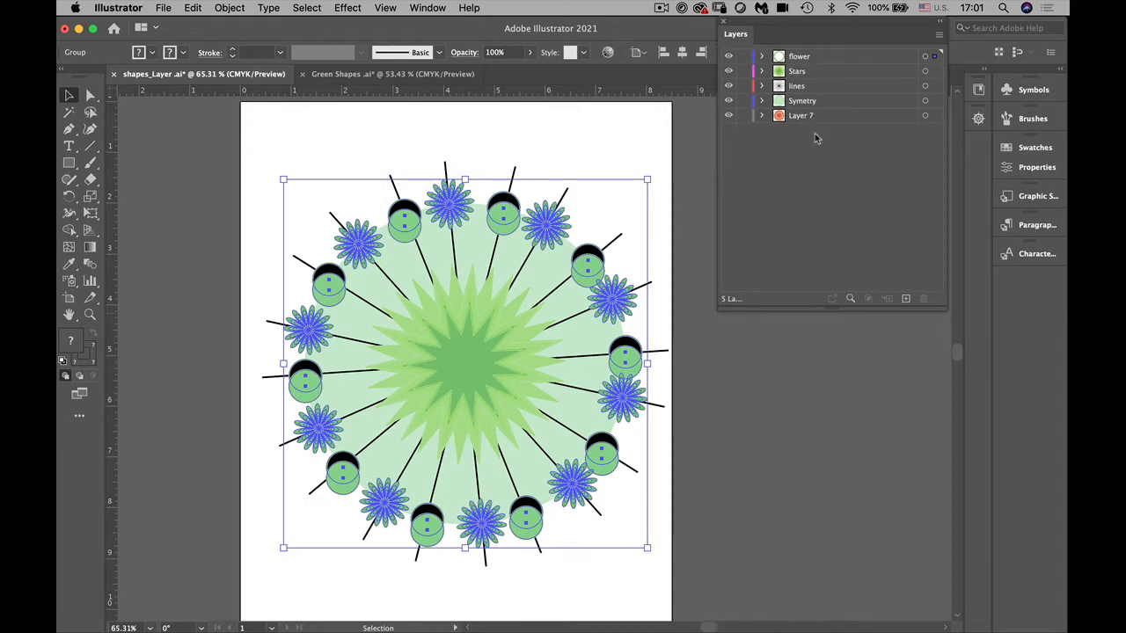
Select the flower layer and open it in isolation mode
{"action": "left_click", "coordinate": [924, 57]}
{"action": "left_click", "coordinate": [937, 35]}
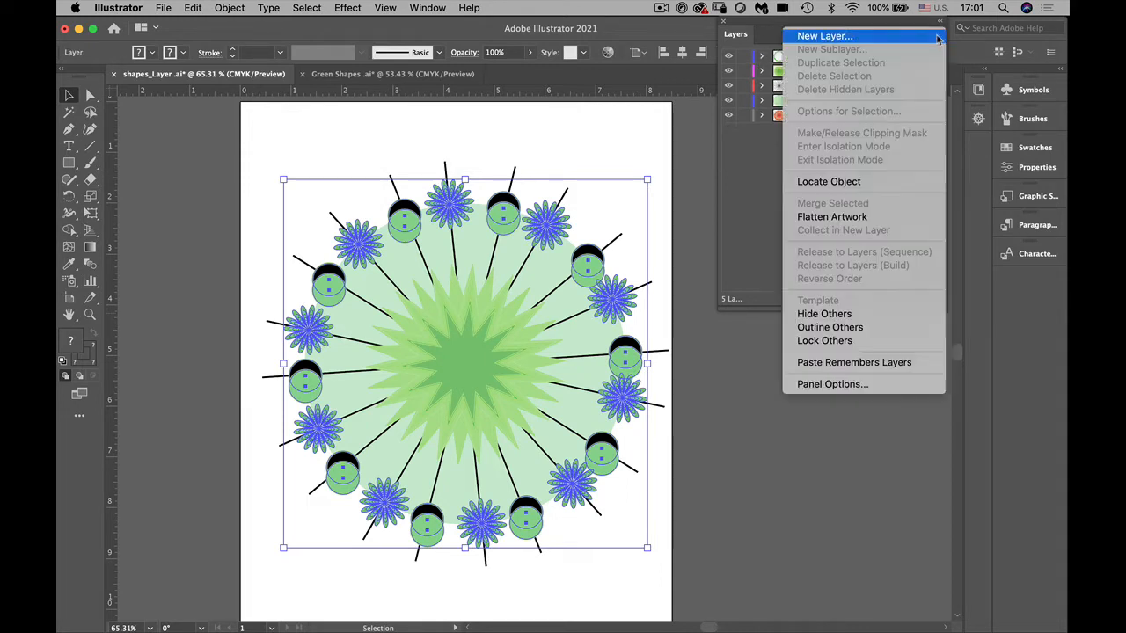
{"action": "left_click", "coordinate": [814, 182]}
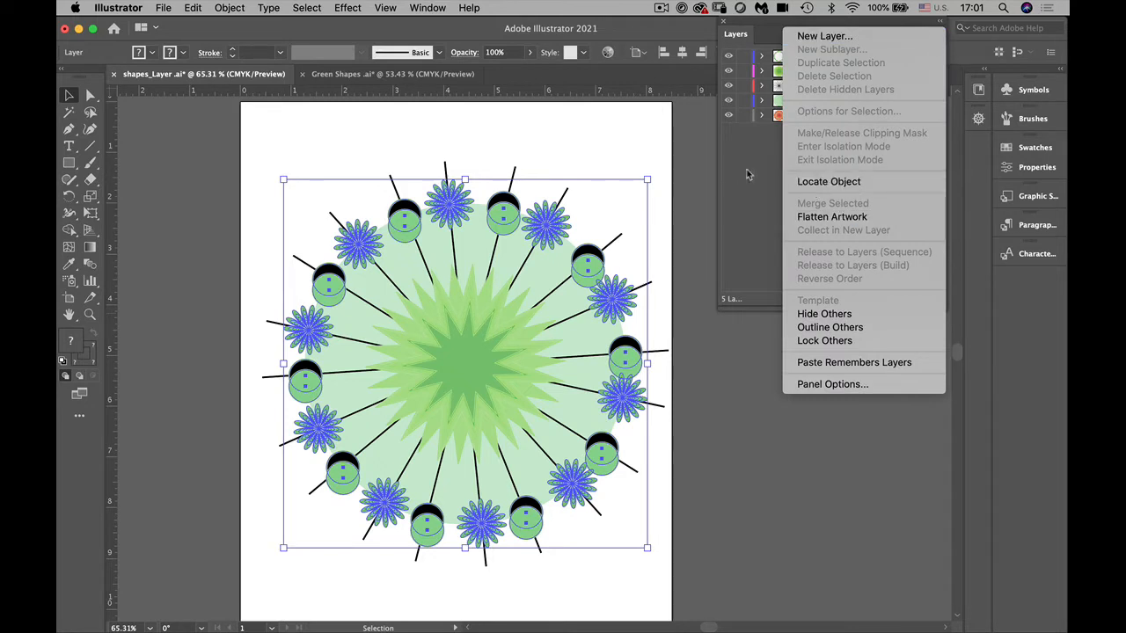
{"action": "left_click", "coordinate": [850, 56]}
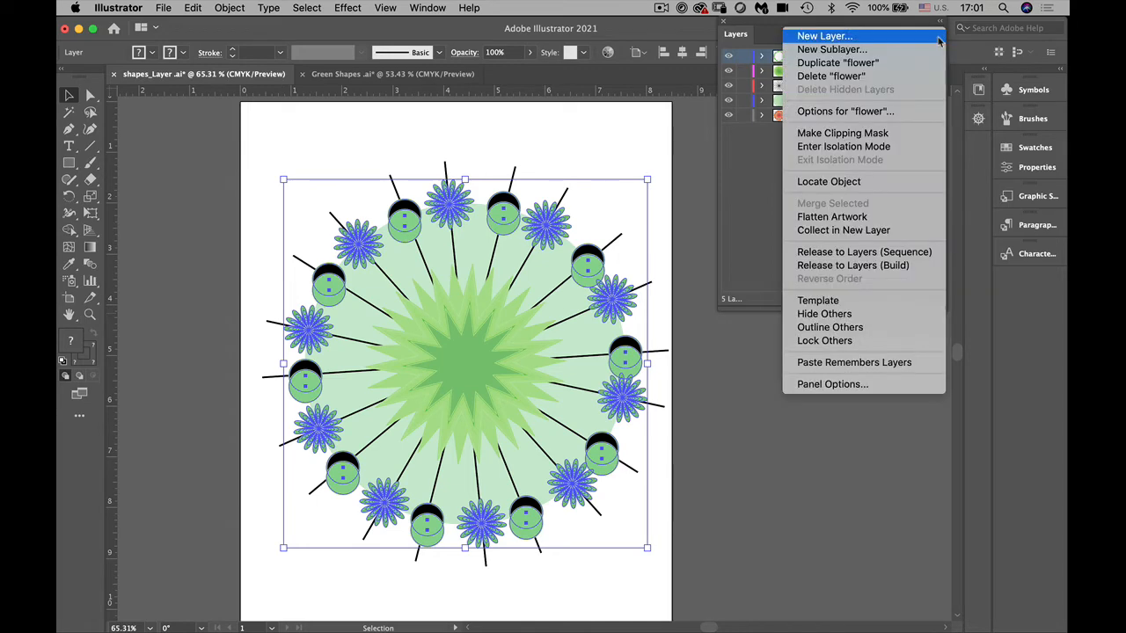
{"action": "left_click", "coordinate": [939, 34]}
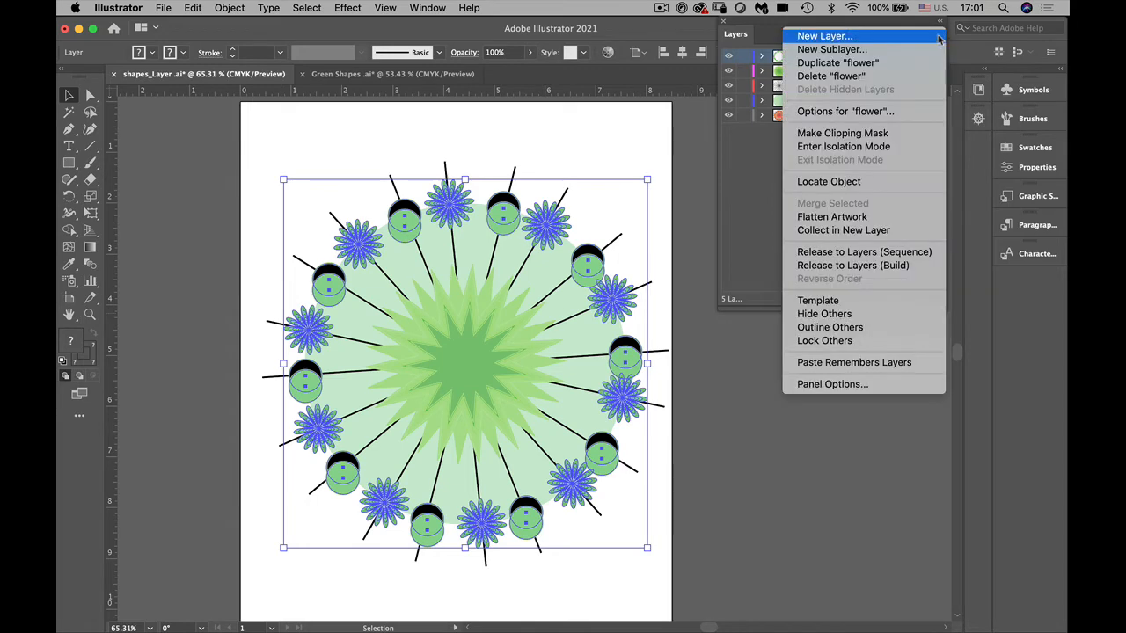
{"action": "left_click", "coordinate": [885, 148]}
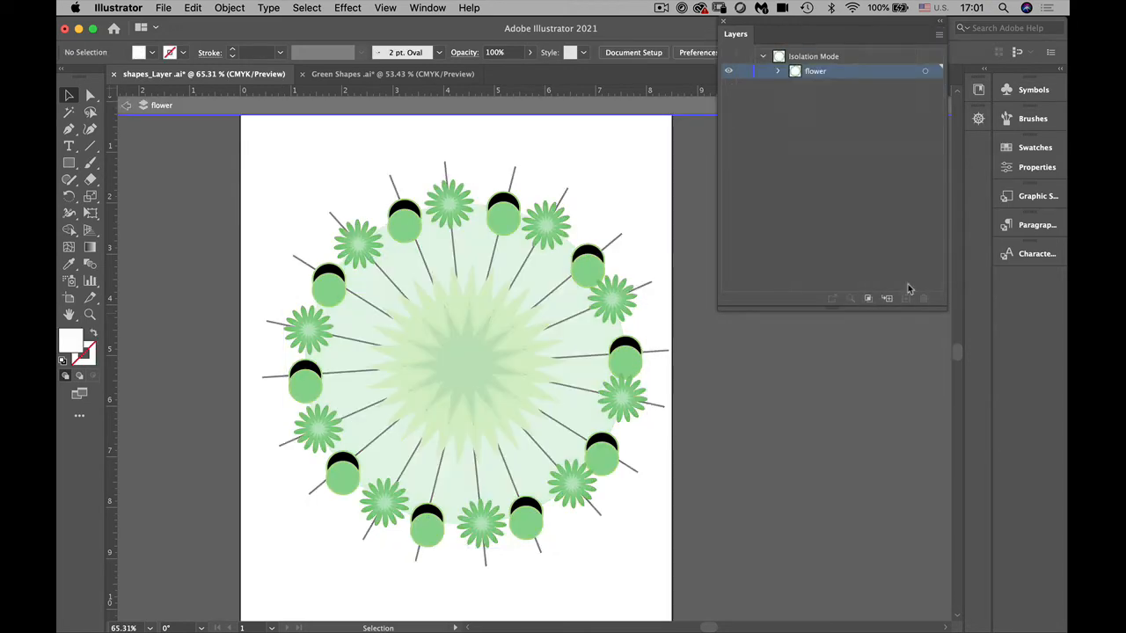
Step down through the isolated group to the dark green circles, select them, and exit isolation mode
{"action": "double_click", "coordinate": [503, 223]}
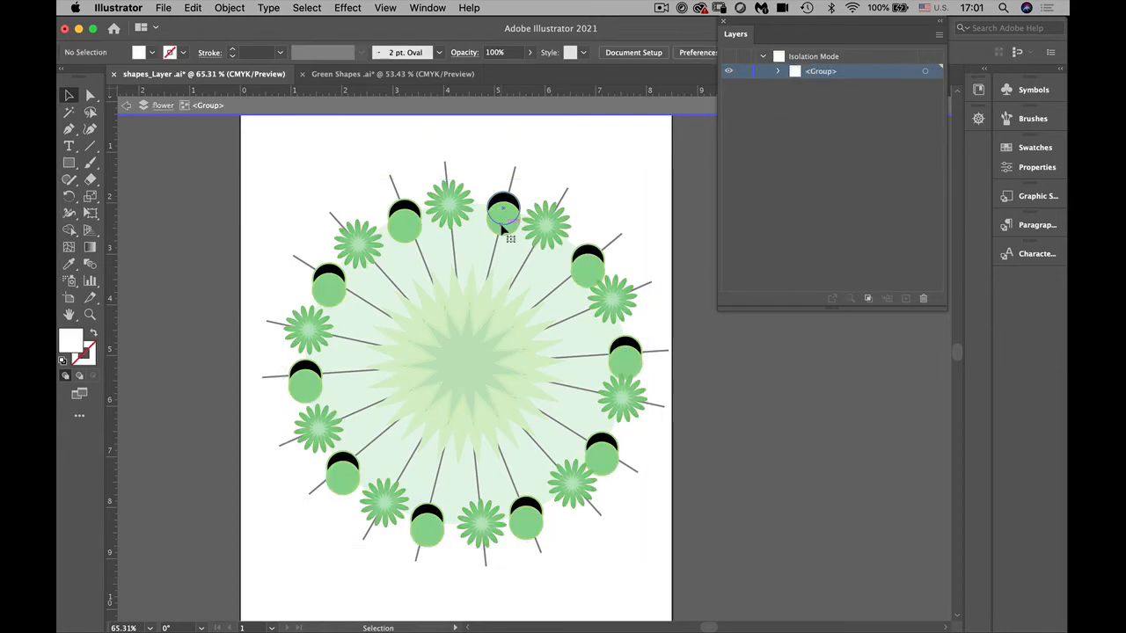
{"action": "double_click", "coordinate": [503, 225]}
{"action": "double_click", "coordinate": [503, 224]}
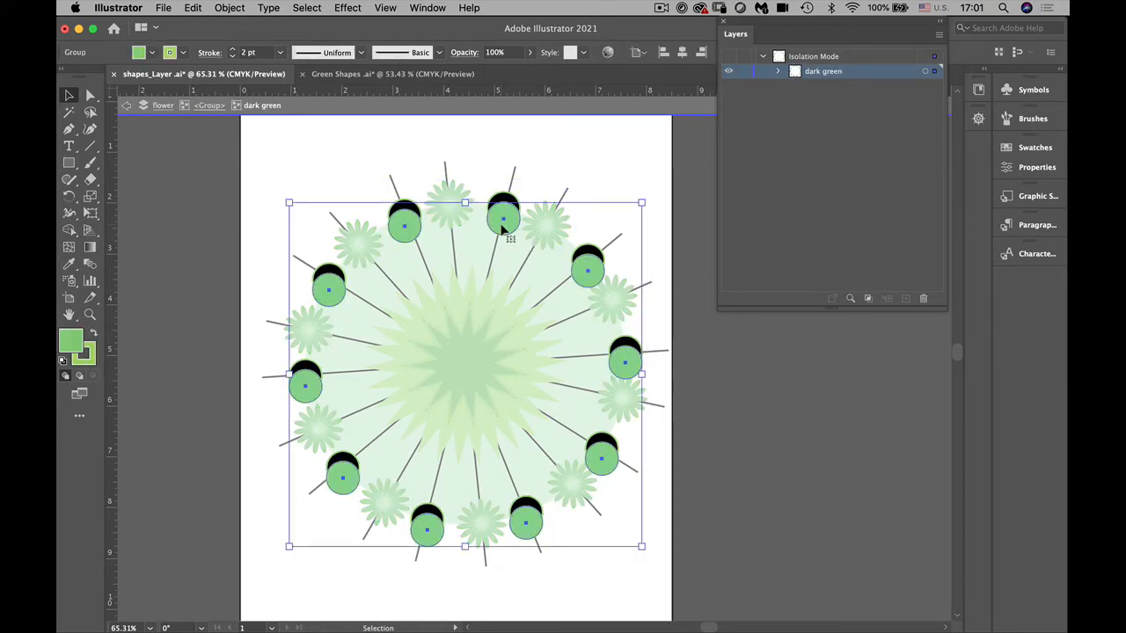
{"action": "double_click", "coordinate": [598, 176]}
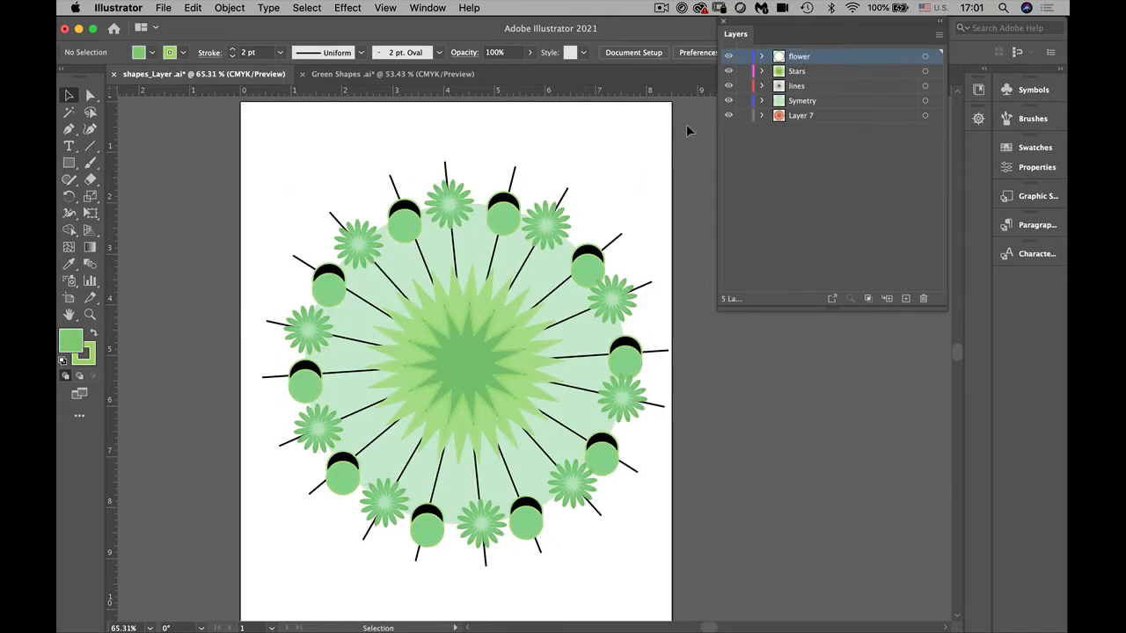
Turn the flower layer into a template layer, and switch its template setting back off
{"action": "left_click", "coordinate": [938, 37]}
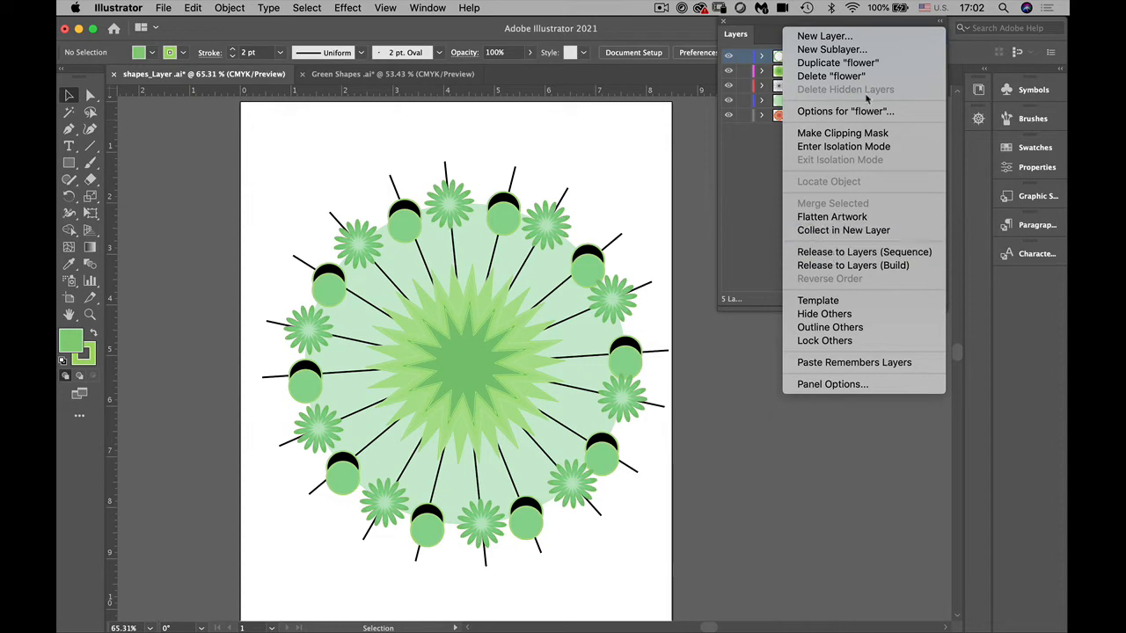
{"action": "left_click", "coordinate": [751, 192]}
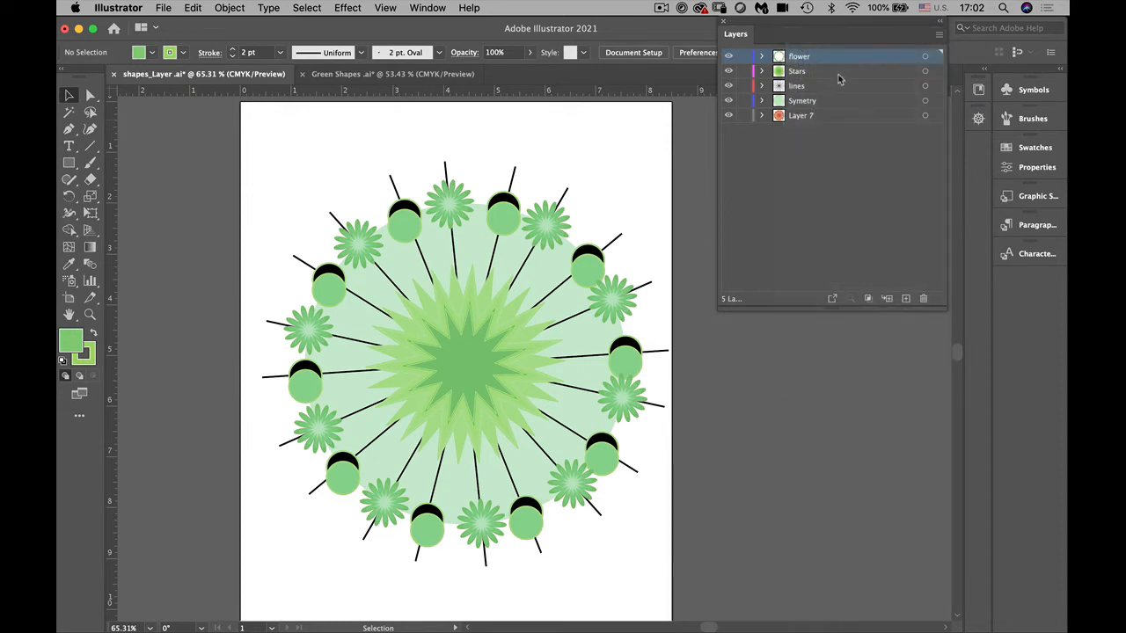
{"action": "left_click", "coordinate": [924, 56]}
{"action": "left_click", "coordinate": [939, 35]}
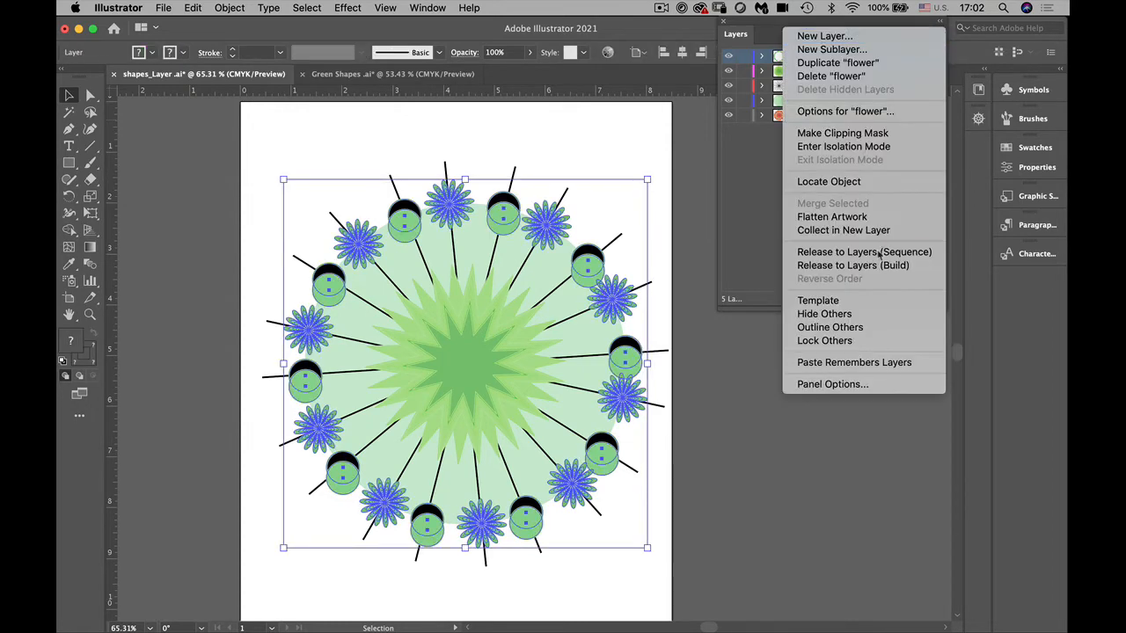
{"action": "left_click", "coordinate": [862, 299]}
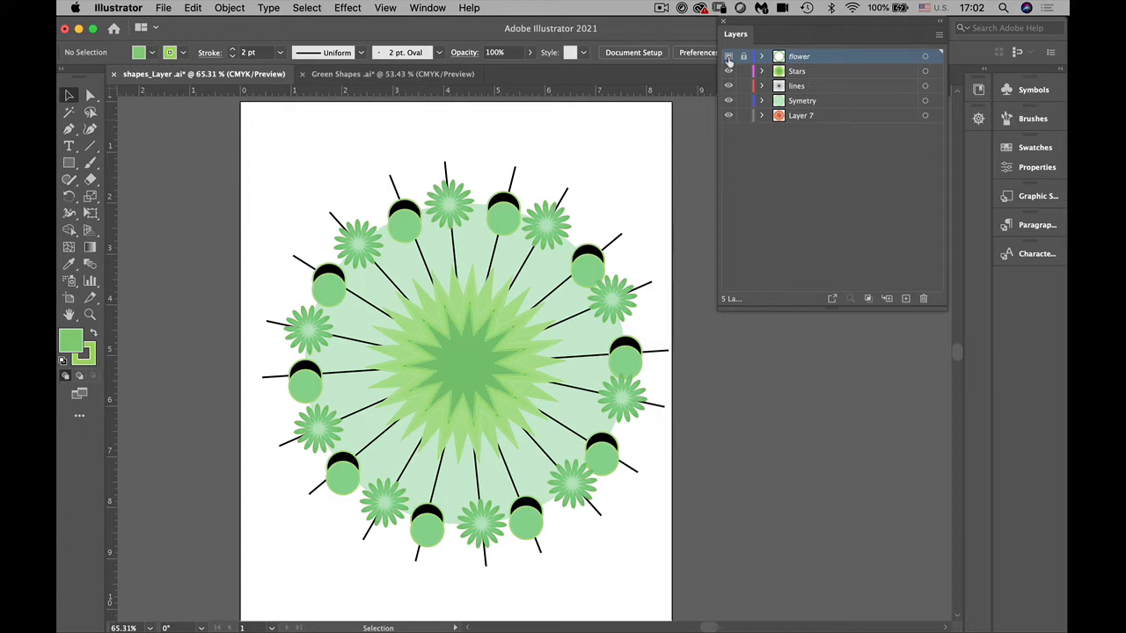
{"action": "left_click", "coordinate": [938, 34]}
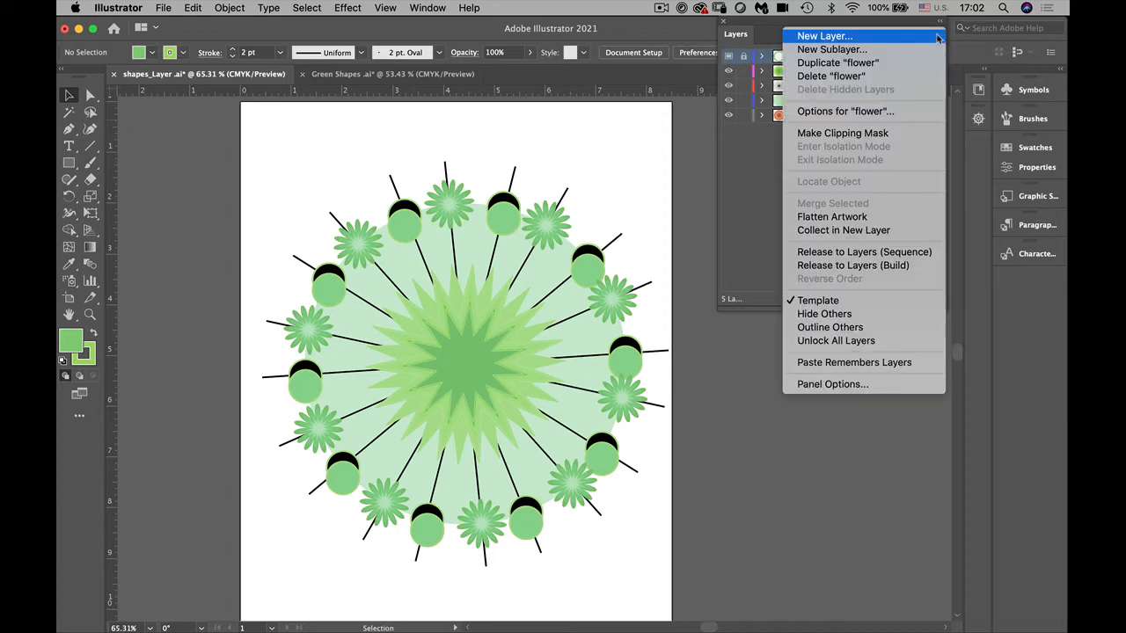
{"action": "left_click", "coordinate": [858, 301]}
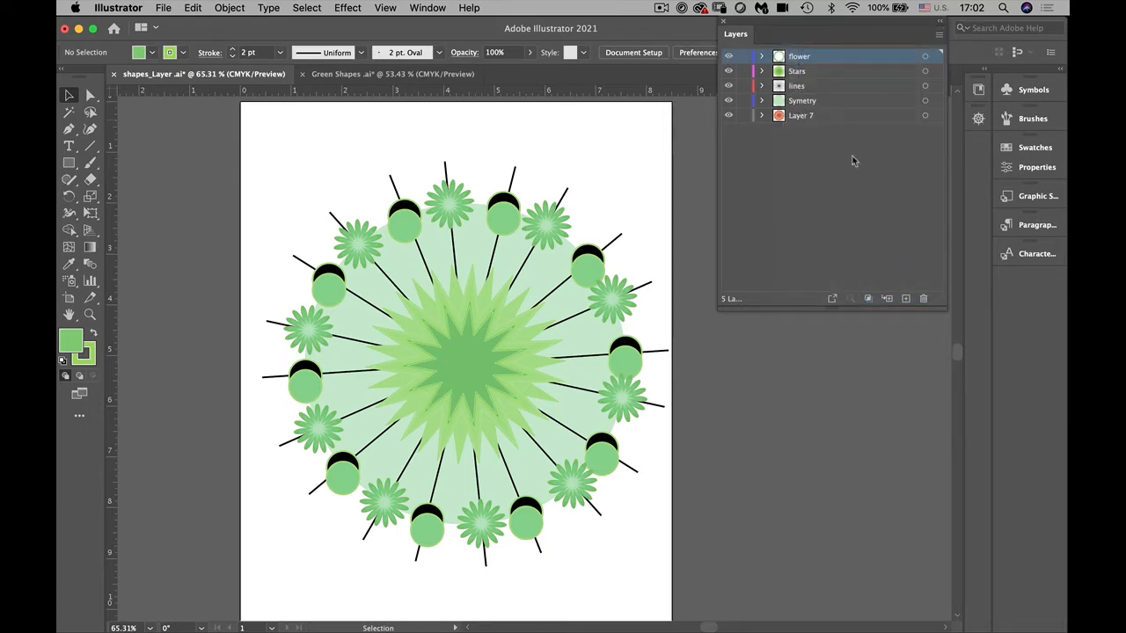
Select the flower layer's artwork, display all other layers as outlines, and restore the full preview of the document
{"action": "left_click", "coordinate": [925, 56]}
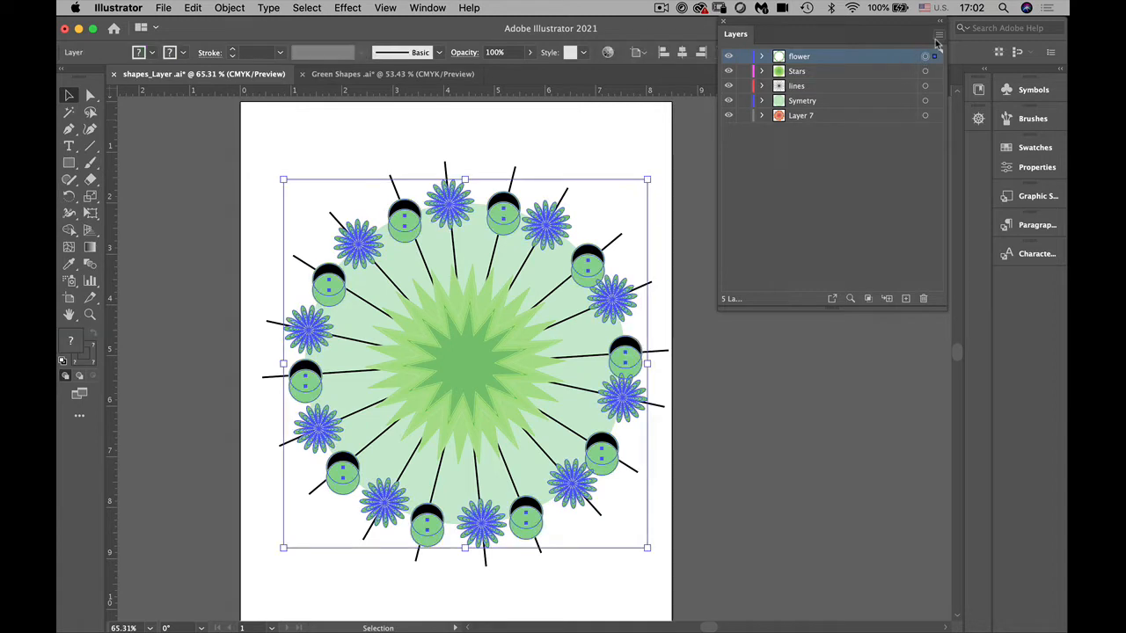
{"action": "left_click", "coordinate": [938, 37]}
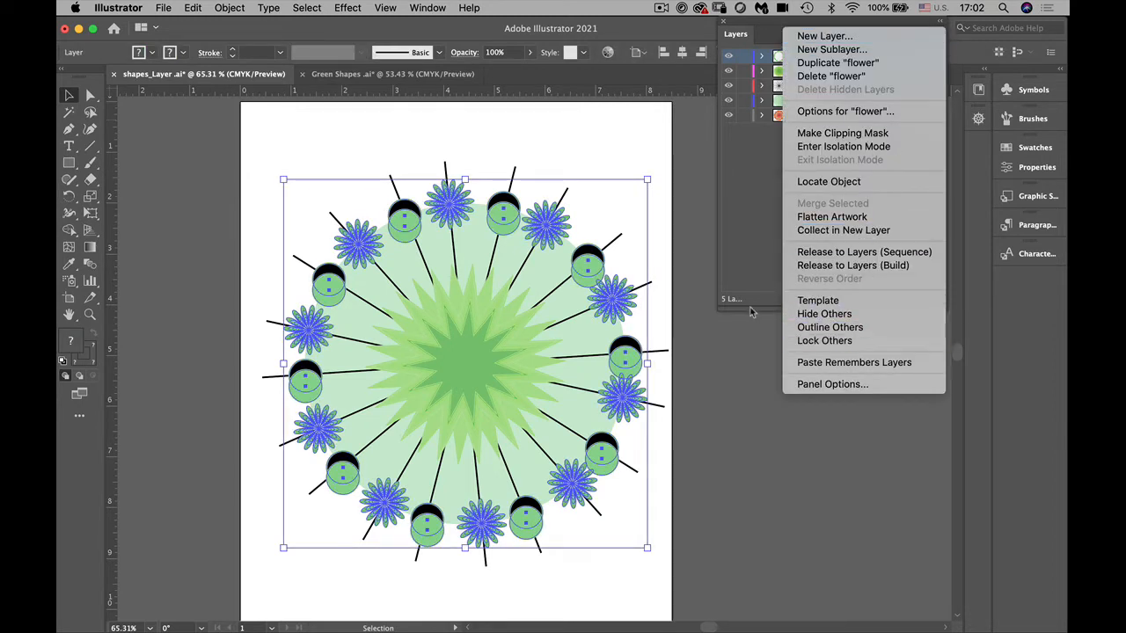
{"action": "left_click", "coordinate": [815, 329]}
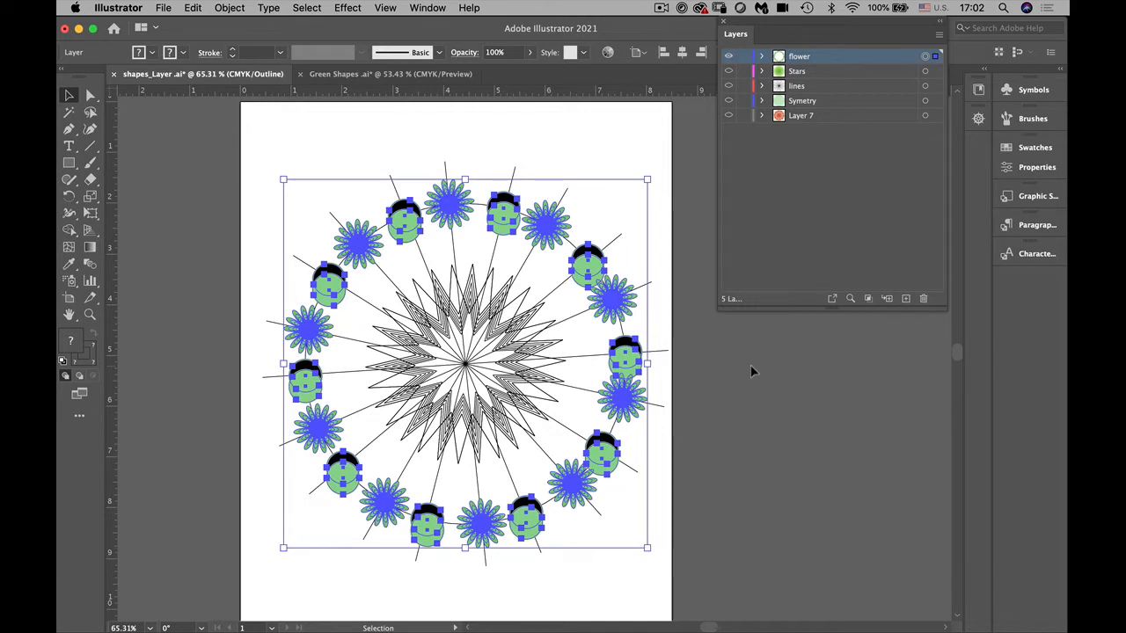
{"action": "left_click", "coordinate": [750, 241]}
{"action": "left_click", "coordinate": [387, 8]}
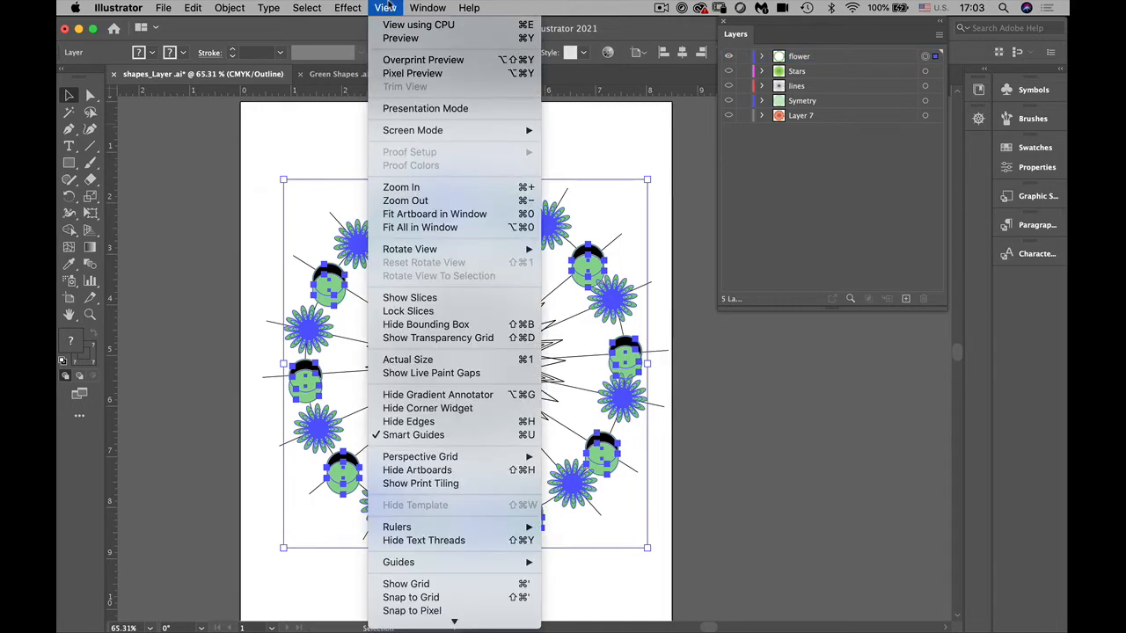
{"action": "left_click", "coordinate": [400, 38]}
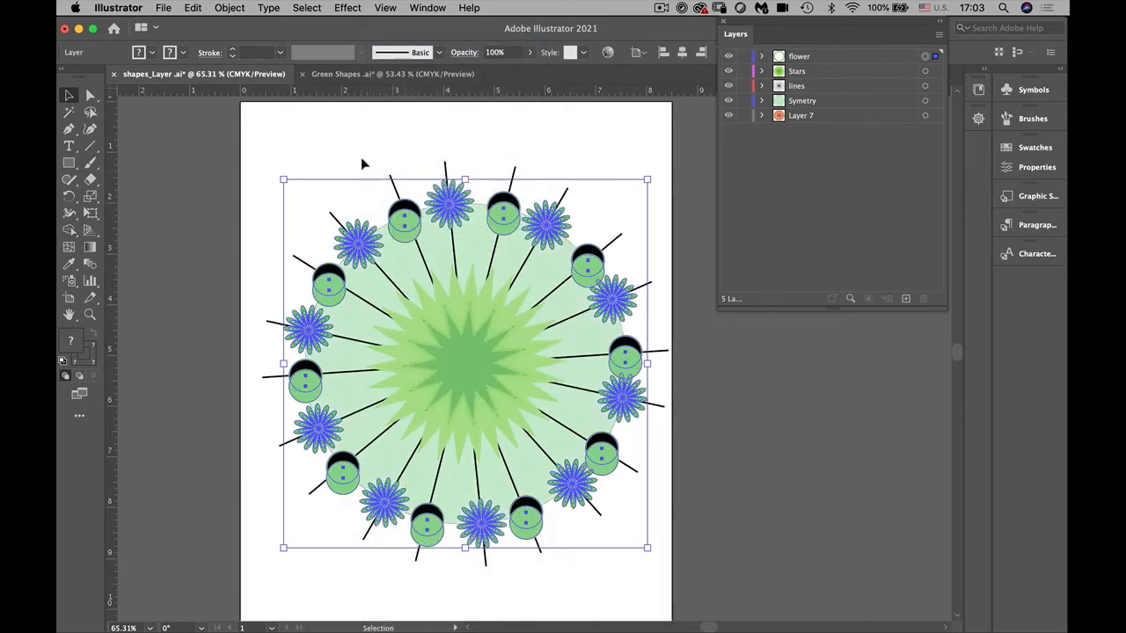
Clear the selection, view the whole artwork in Outline mode, and return to Preview
{"action": "left_click", "coordinate": [363, 163]}
{"action": "left_click", "coordinate": [387, 8]}
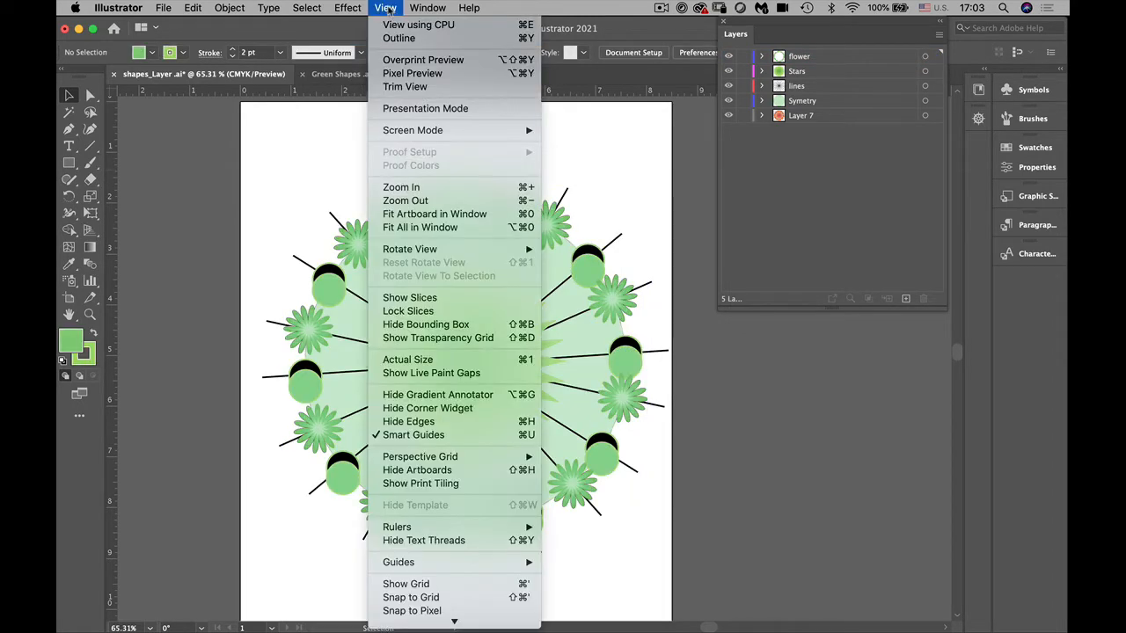
{"action": "left_click", "coordinate": [398, 38]}
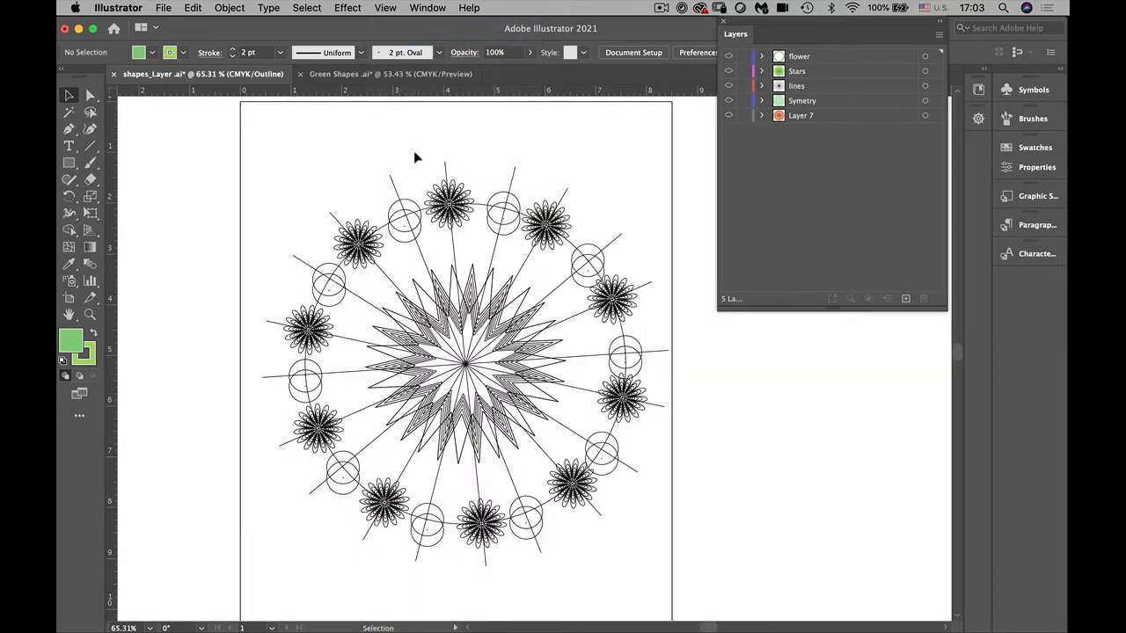
{"action": "left_click", "coordinate": [385, 8]}
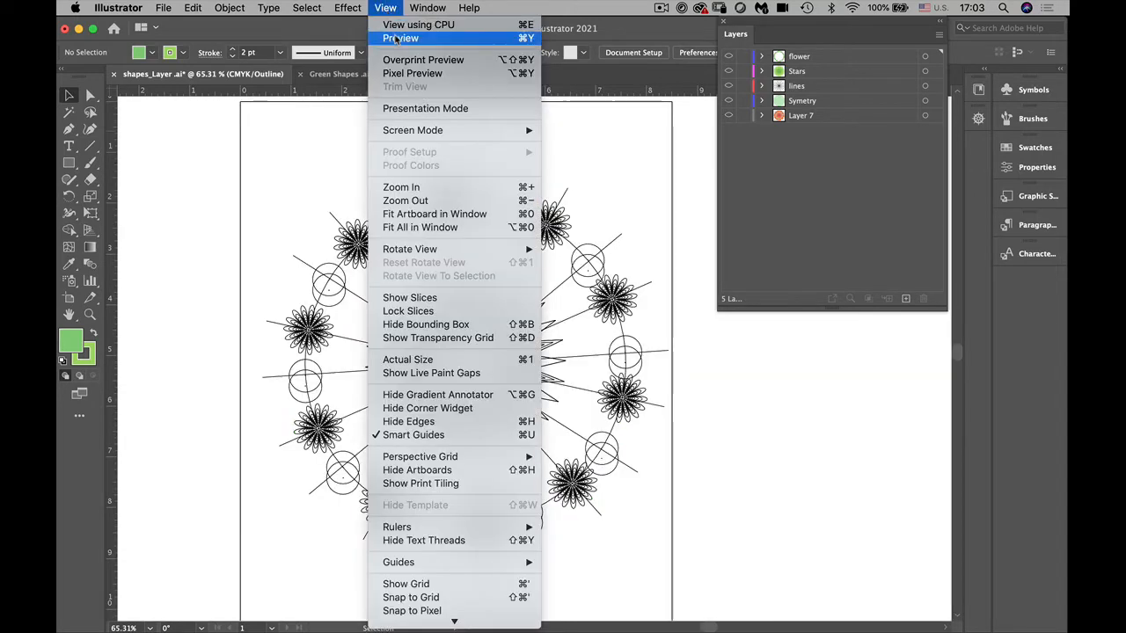
{"action": "left_click", "coordinate": [397, 38]}
Select the flower layer and its artwork, and hide all other layers
{"action": "left_click", "coordinate": [925, 56]}
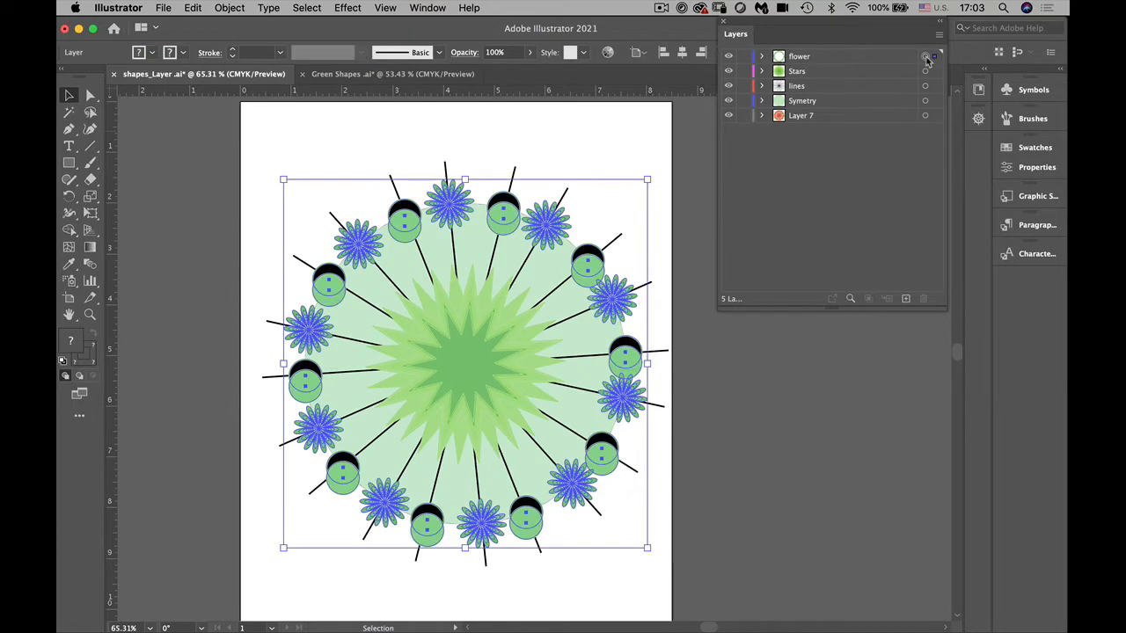
{"action": "left_click", "coordinate": [939, 34]}
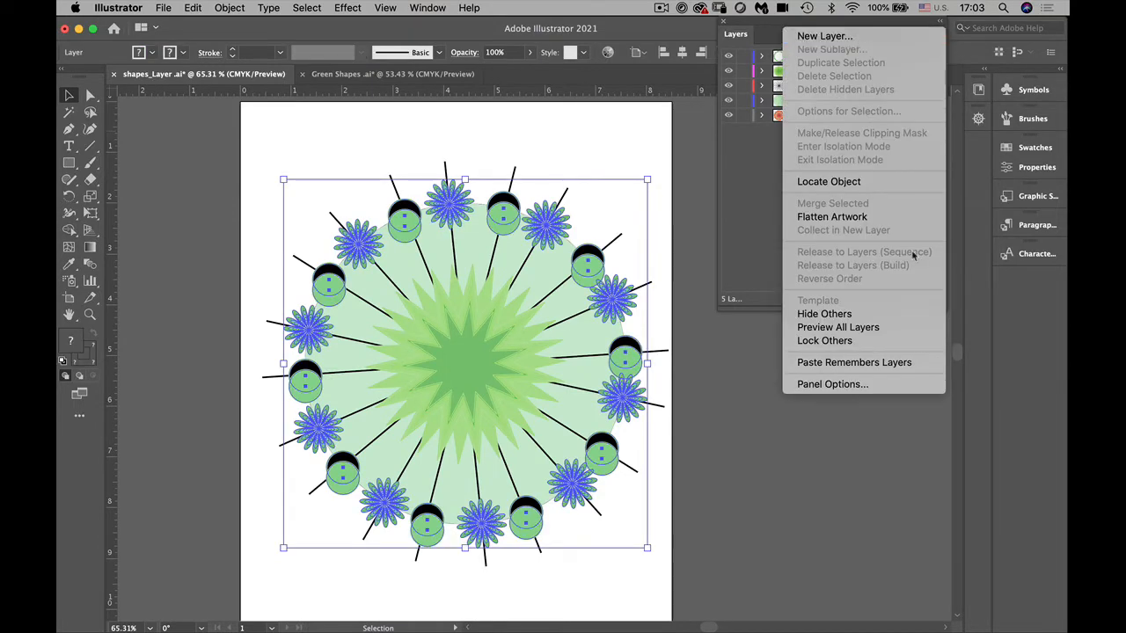
{"action": "left_click", "coordinate": [764, 299]}
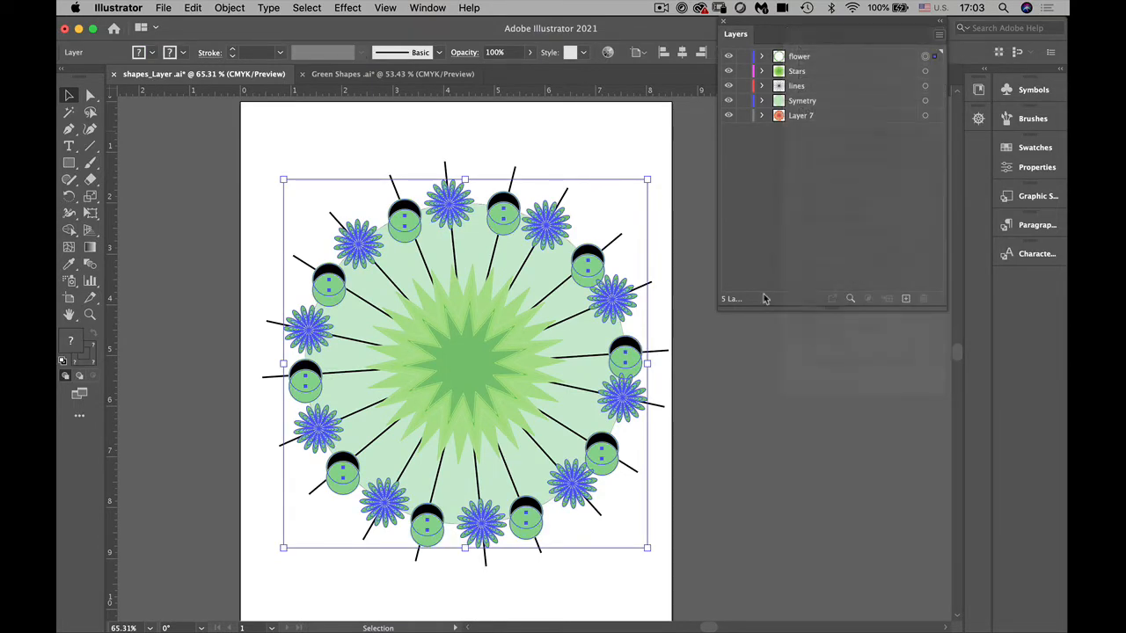
{"action": "left_click", "coordinate": [826, 56]}
{"action": "left_click", "coordinate": [939, 35]}
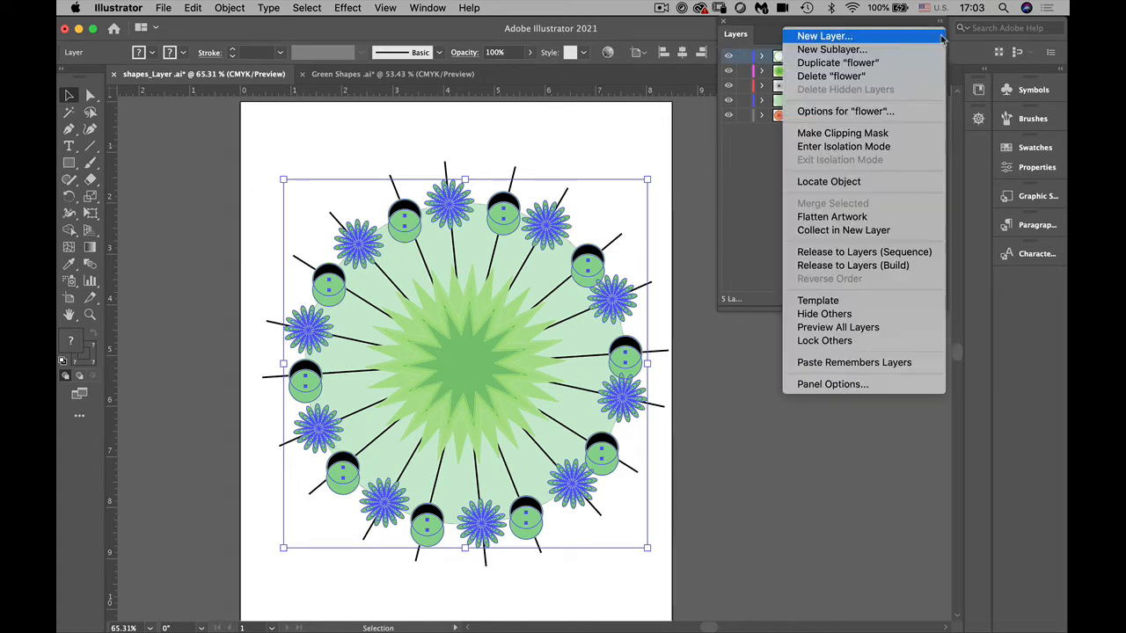
{"action": "left_click", "coordinate": [817, 314]}
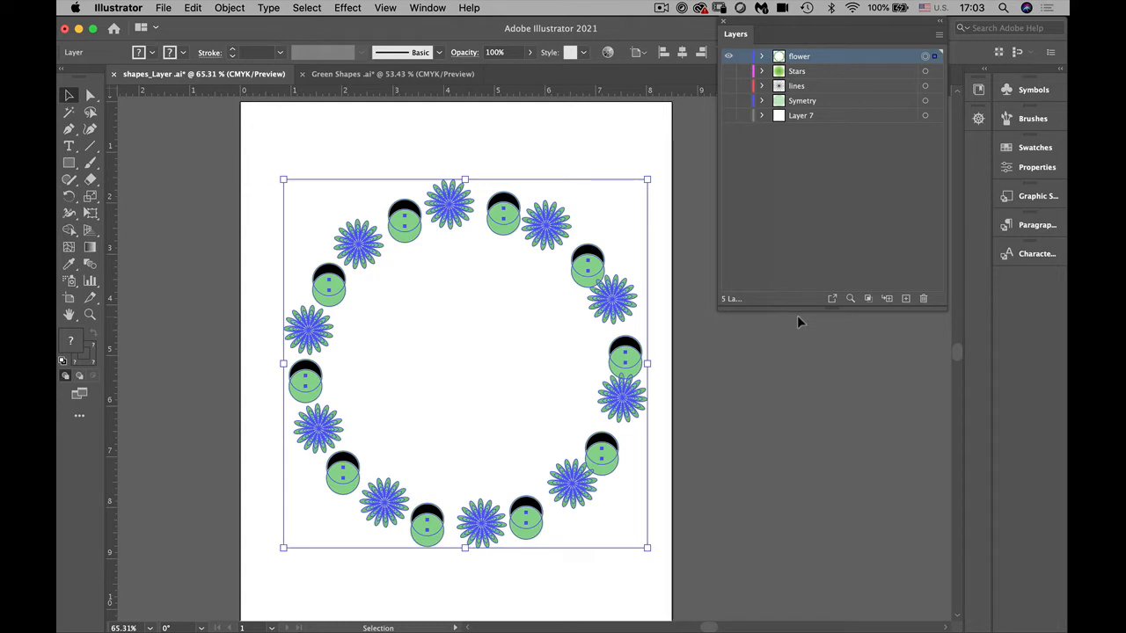
Show the Stars layer, expand it, and select the second path in the strrs group
{"action": "left_click", "coordinate": [728, 70]}
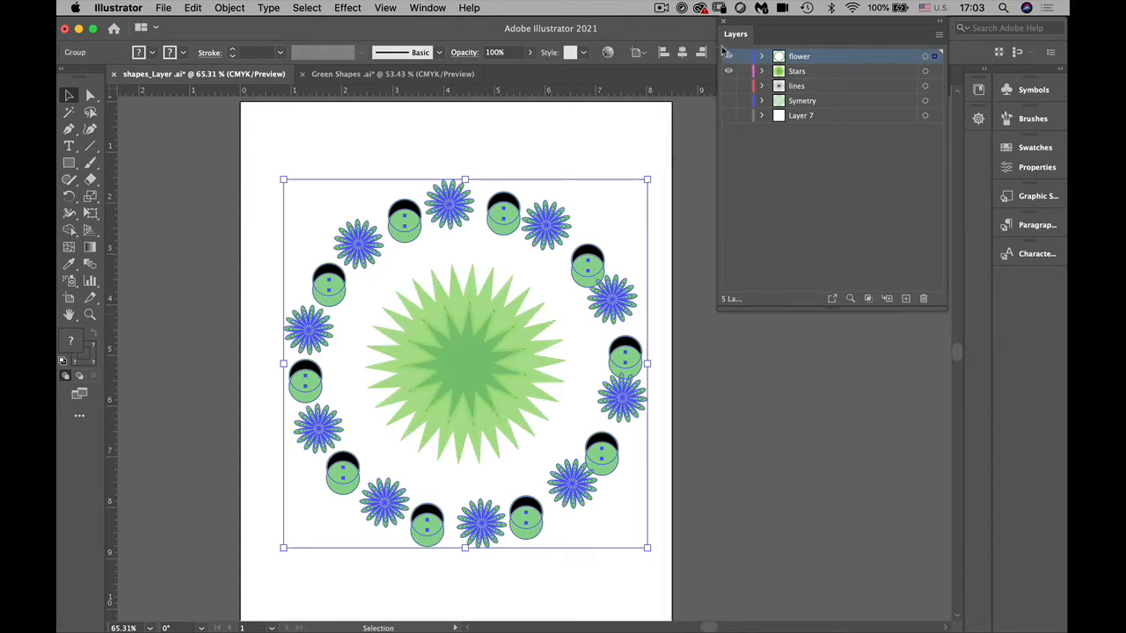
{"action": "left_click", "coordinate": [761, 71]}
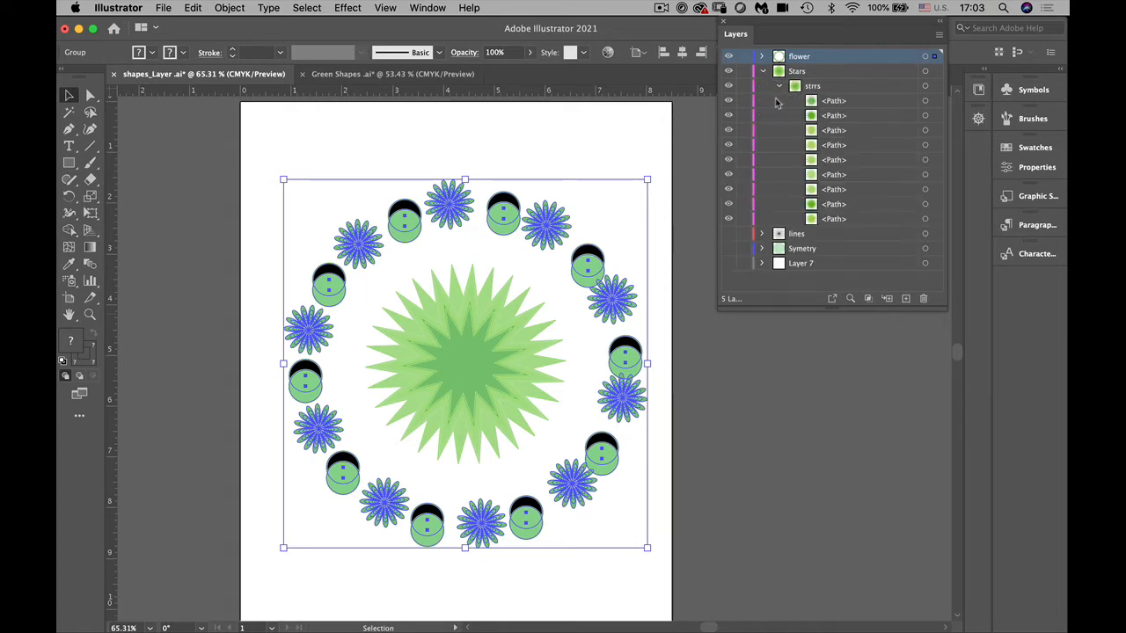
{"action": "left_click", "coordinate": [923, 116]}
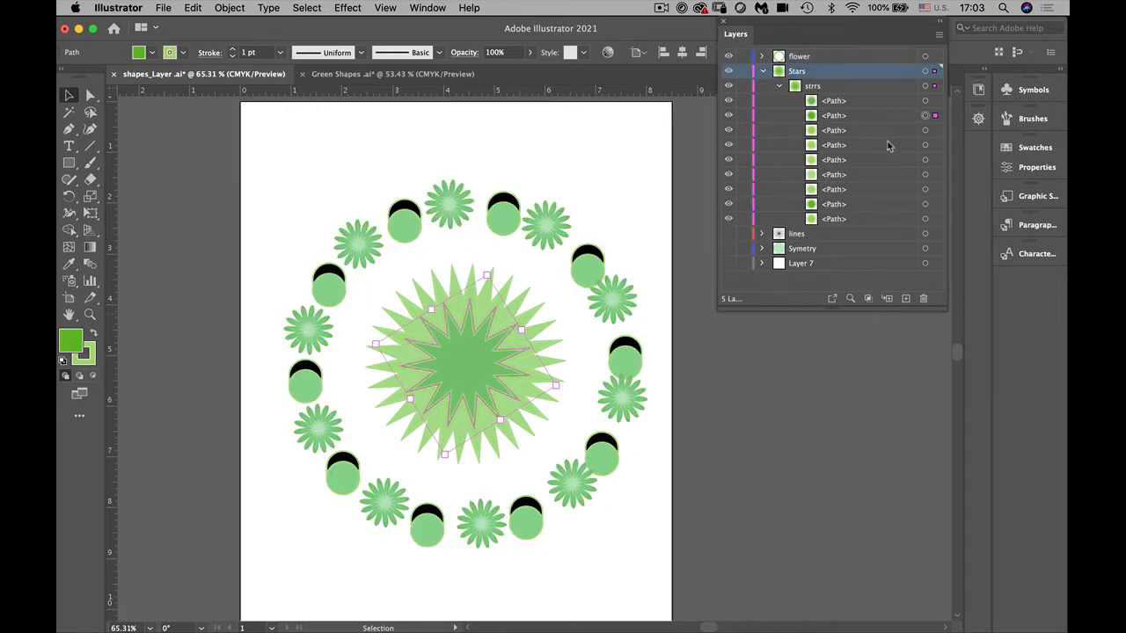
Make Symetry the active layer, clear the artwork selection, and collapse the Stars layer
{"action": "left_click", "coordinate": [841, 262]}
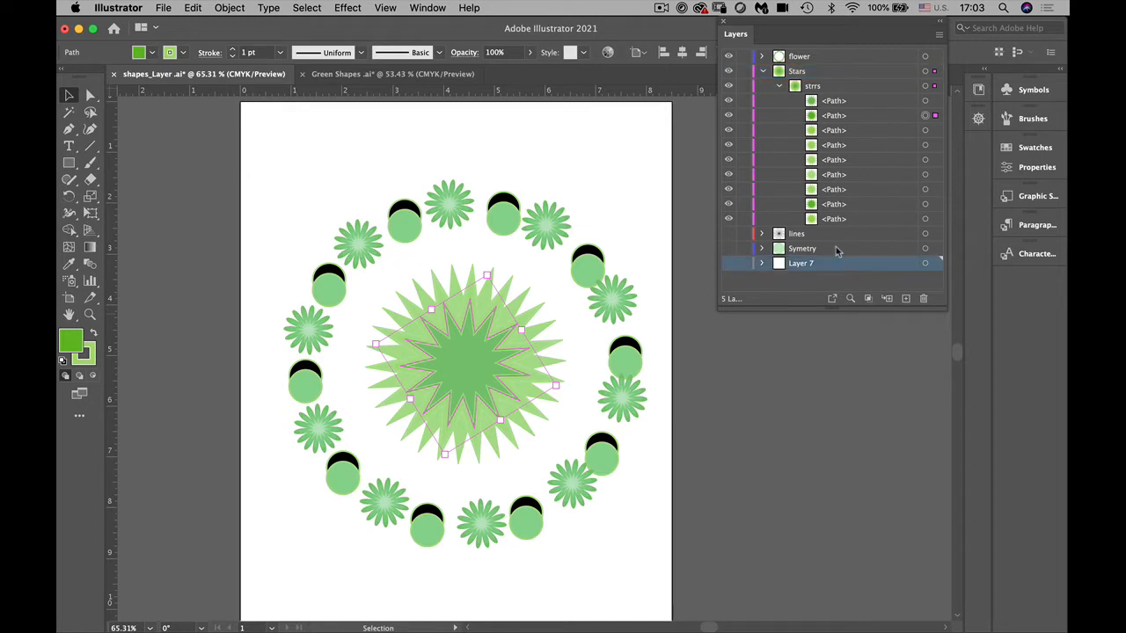
{"action": "left_click", "coordinate": [843, 248]}
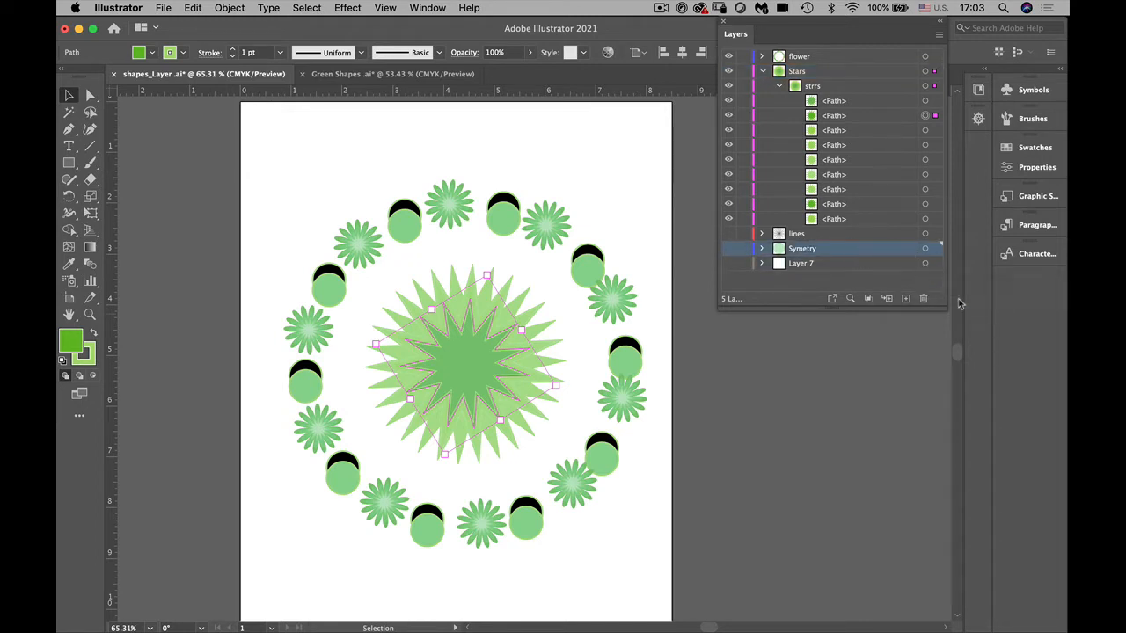
{"action": "left_click", "coordinate": [924, 249]}
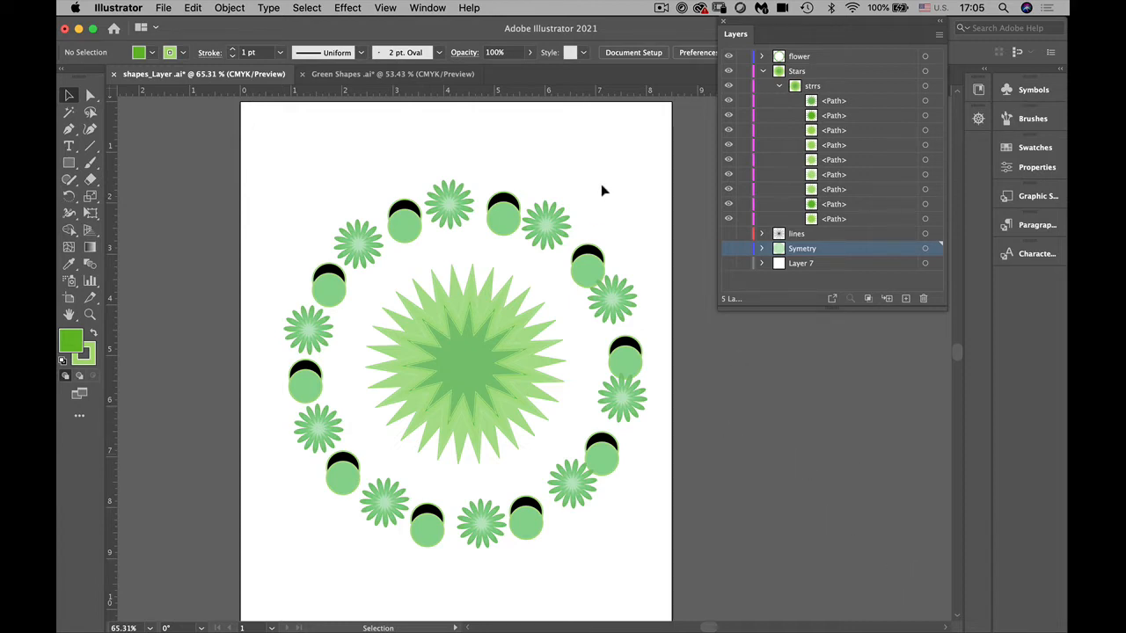
{"action": "left_click", "coordinate": [762, 71]}
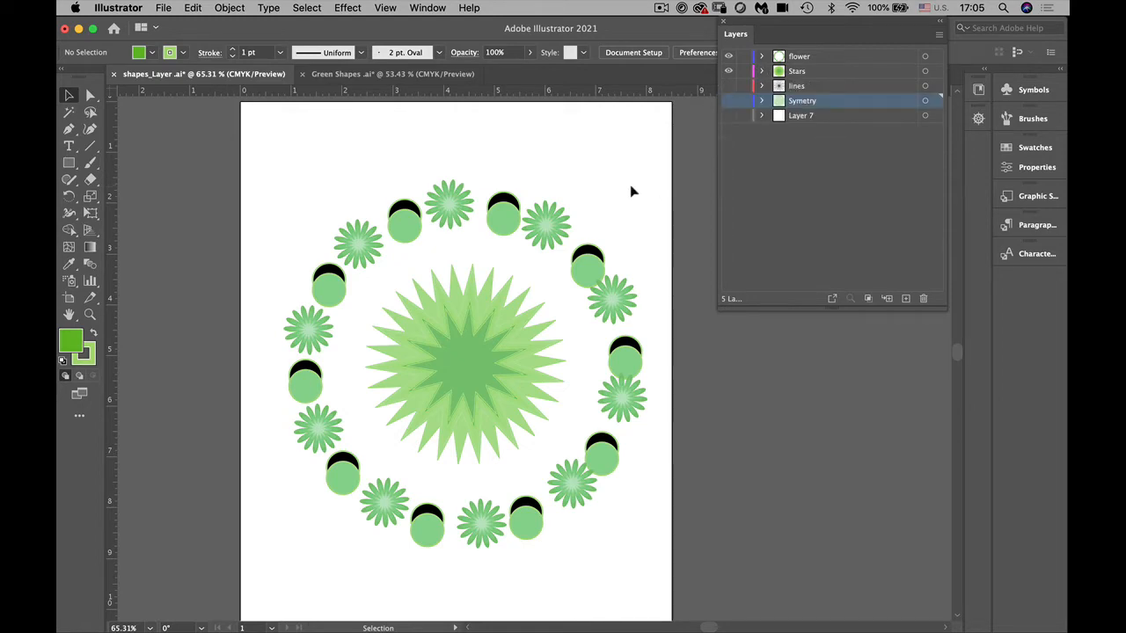
Inspect the flower ring and star groups by selecting each, compare with Green Shapes .ai, and return to shapes_Layer .ai with nothing selected
{"action": "left_click", "coordinate": [588, 271]}
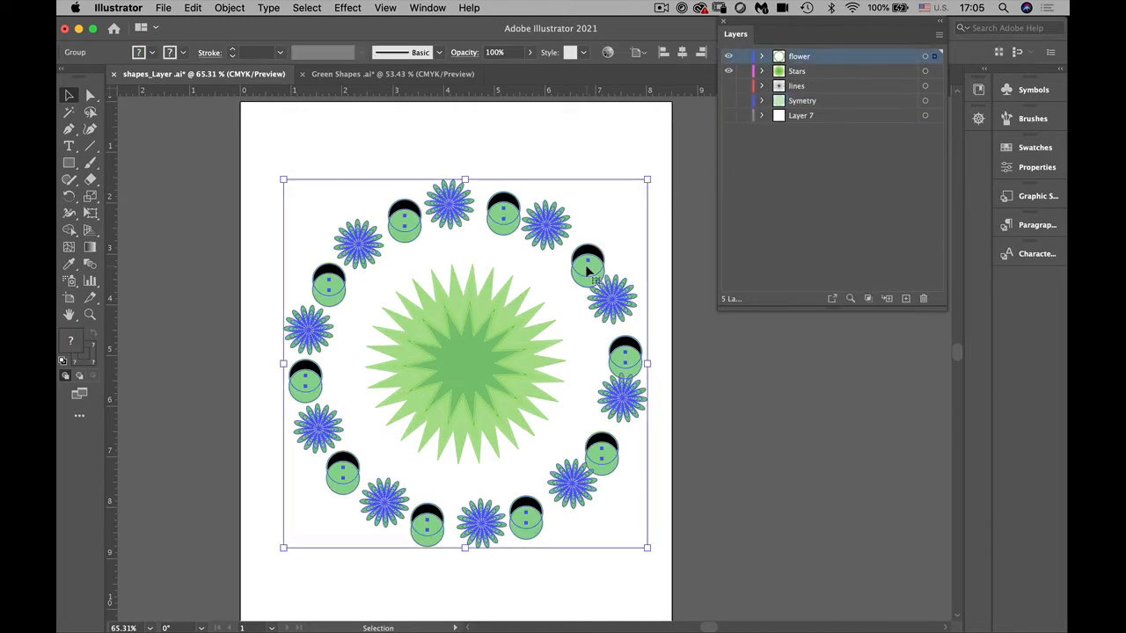
{"action": "left_click", "coordinate": [465, 358]}
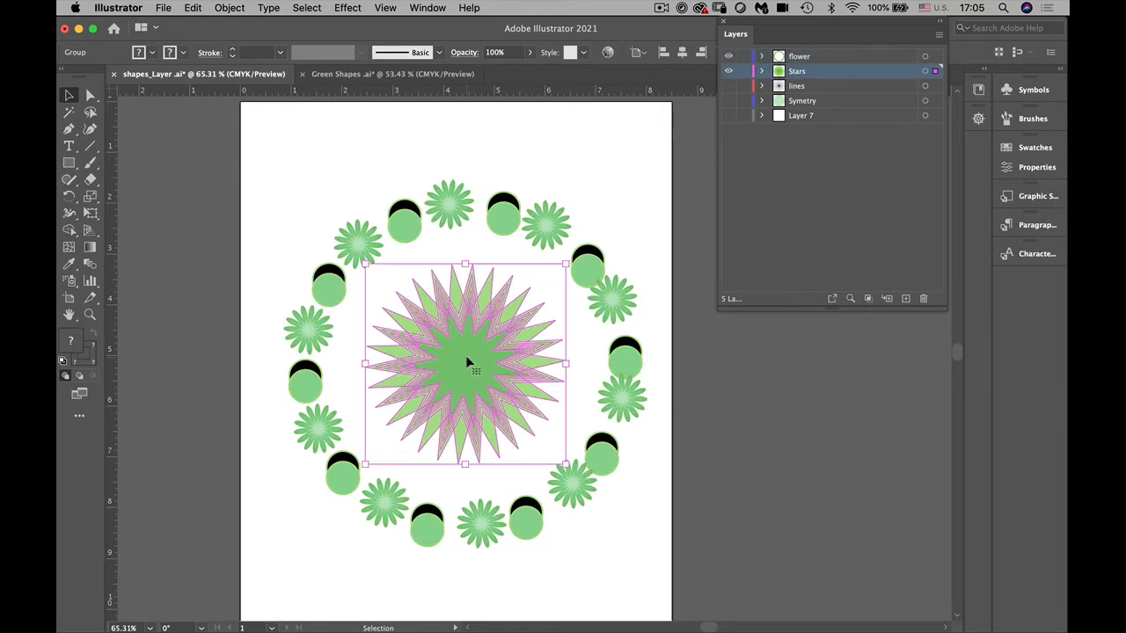
{"action": "left_click", "coordinate": [317, 74]}
{"action": "left_click", "coordinate": [418, 126]}
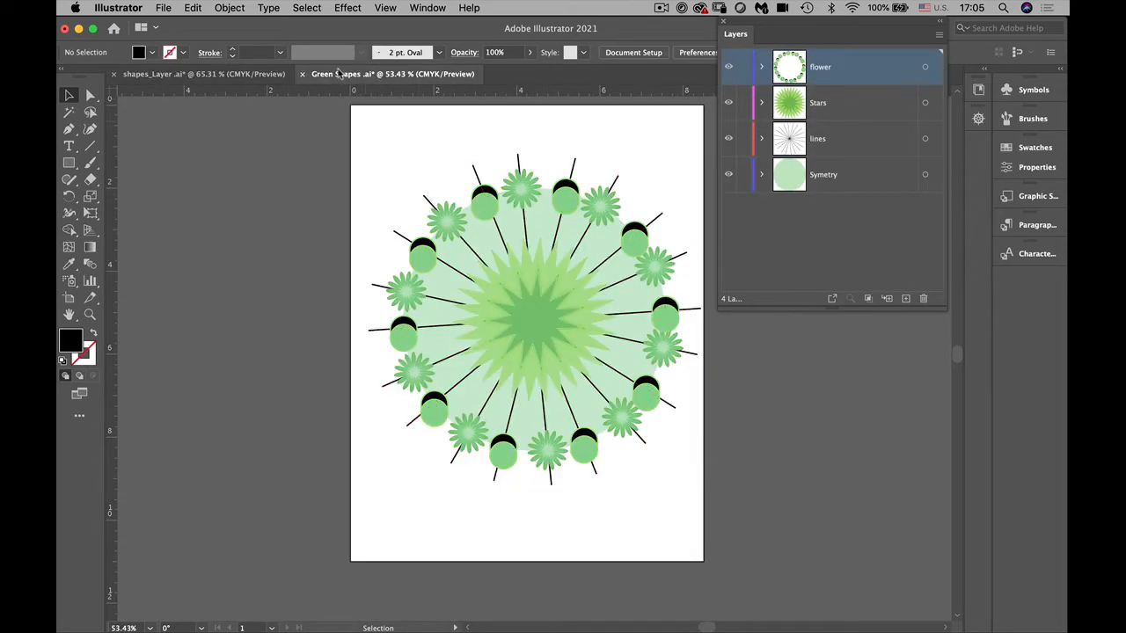
{"action": "left_click", "coordinate": [211, 75]}
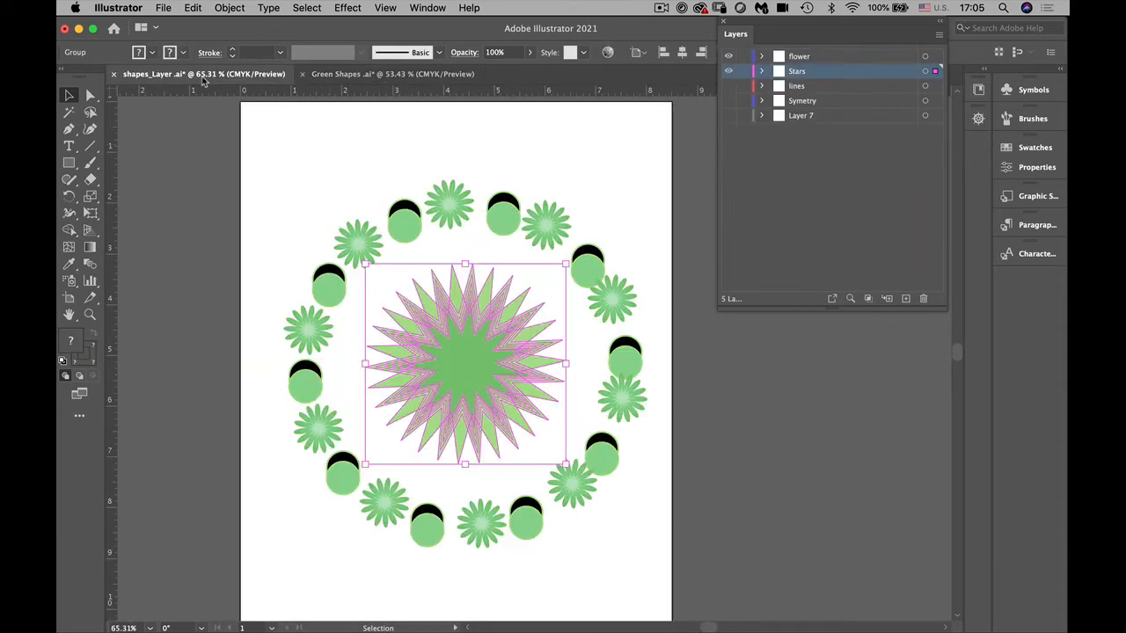
{"action": "left_click", "coordinate": [367, 176]}
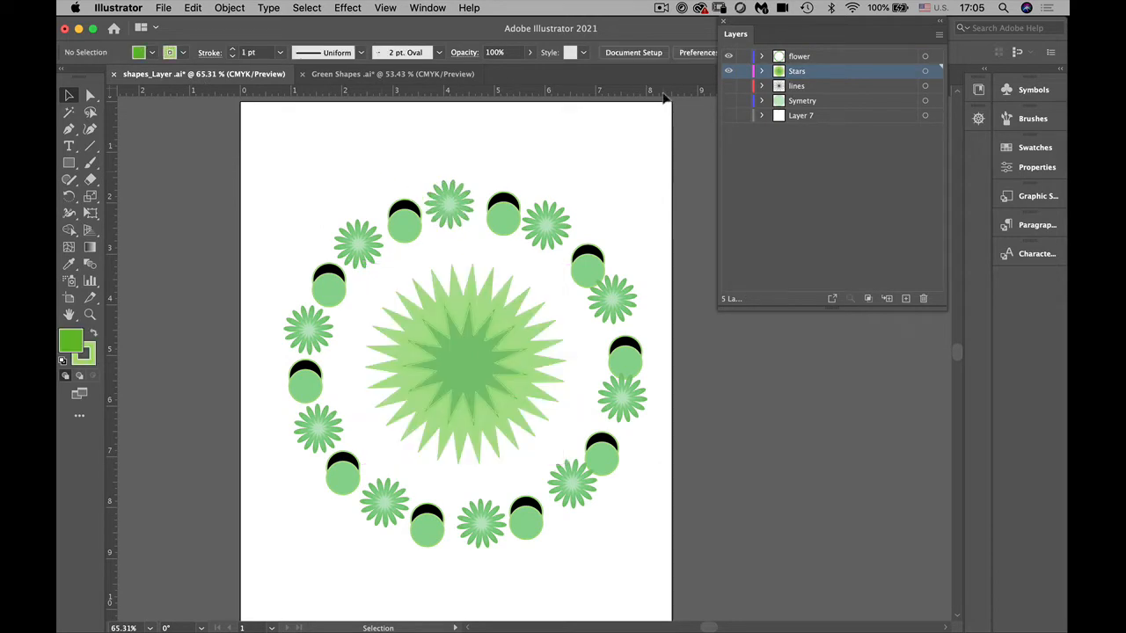
Show the lines layer and Layer 7, compare with Green Shapes .ai, and return to shapes_Layer .ai
{"action": "left_click_drag", "start_coordinate": [728, 85], "coordinate": [728, 117]}
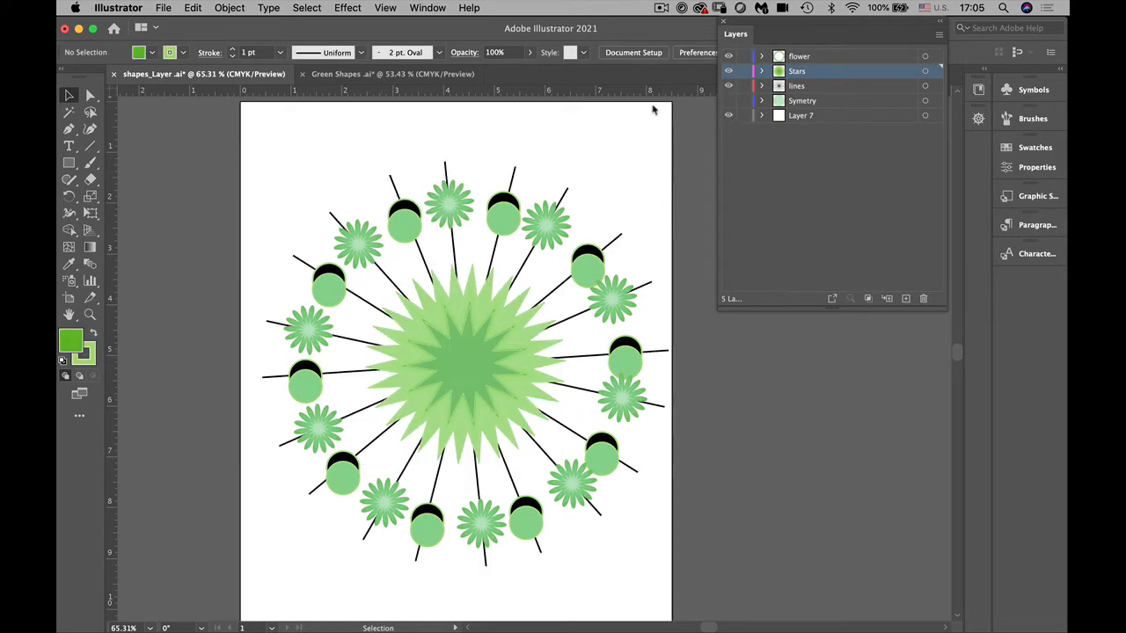
{"action": "left_click", "coordinate": [413, 75]}
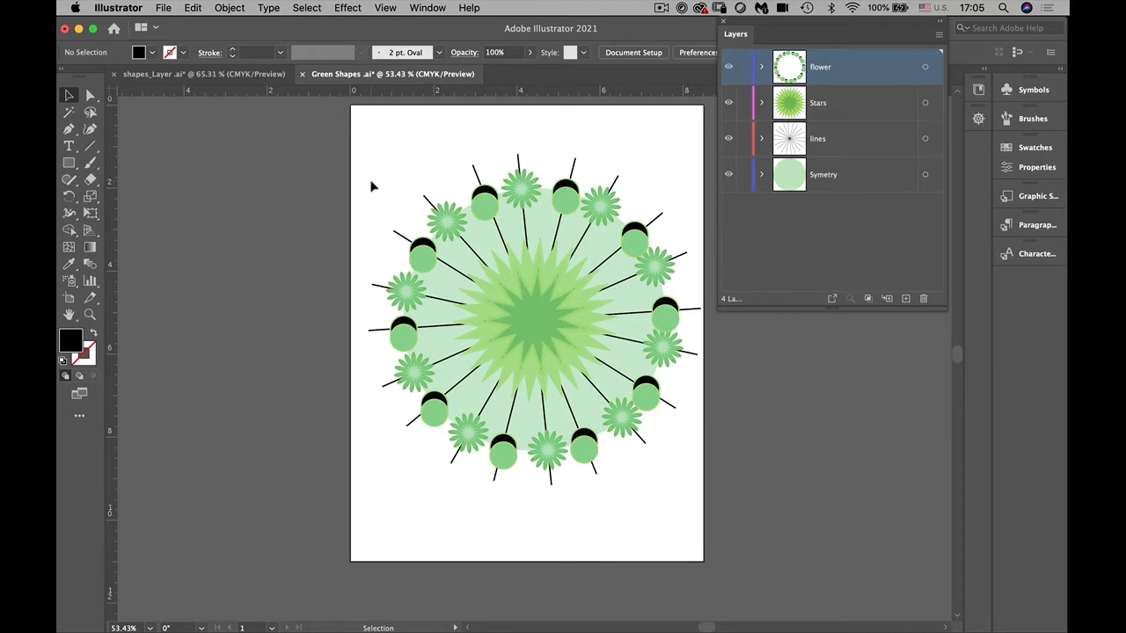
{"action": "left_click", "coordinate": [201, 77]}
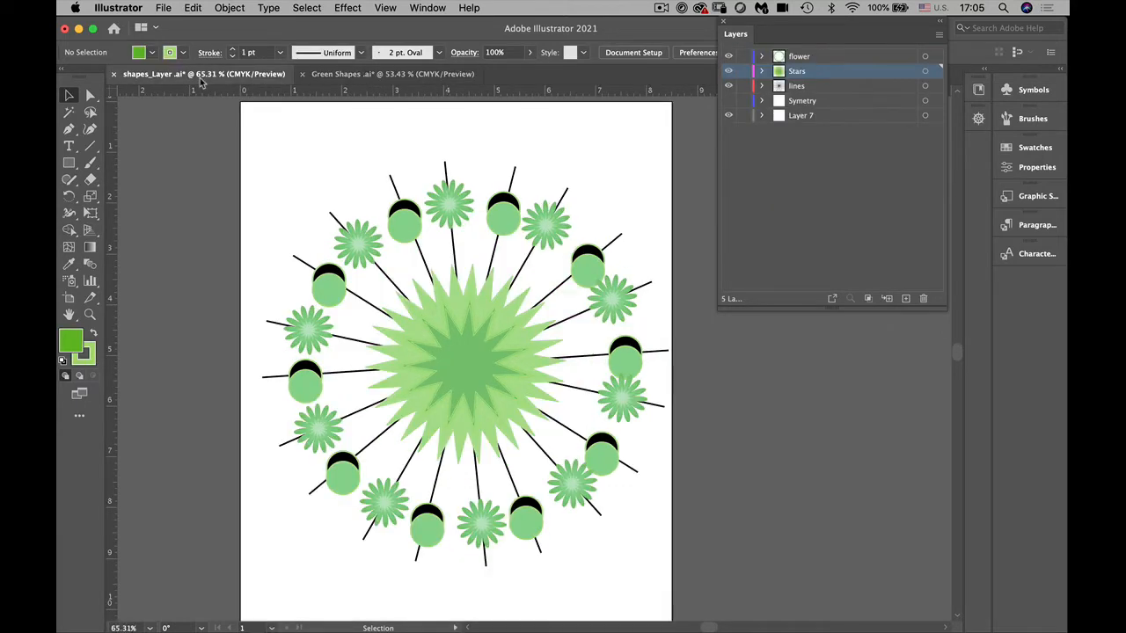
Show the black circle, flowers, stars, line and circle sublayers of Layer 7, and collapse that layer
{"action": "left_click", "coordinate": [762, 116]}
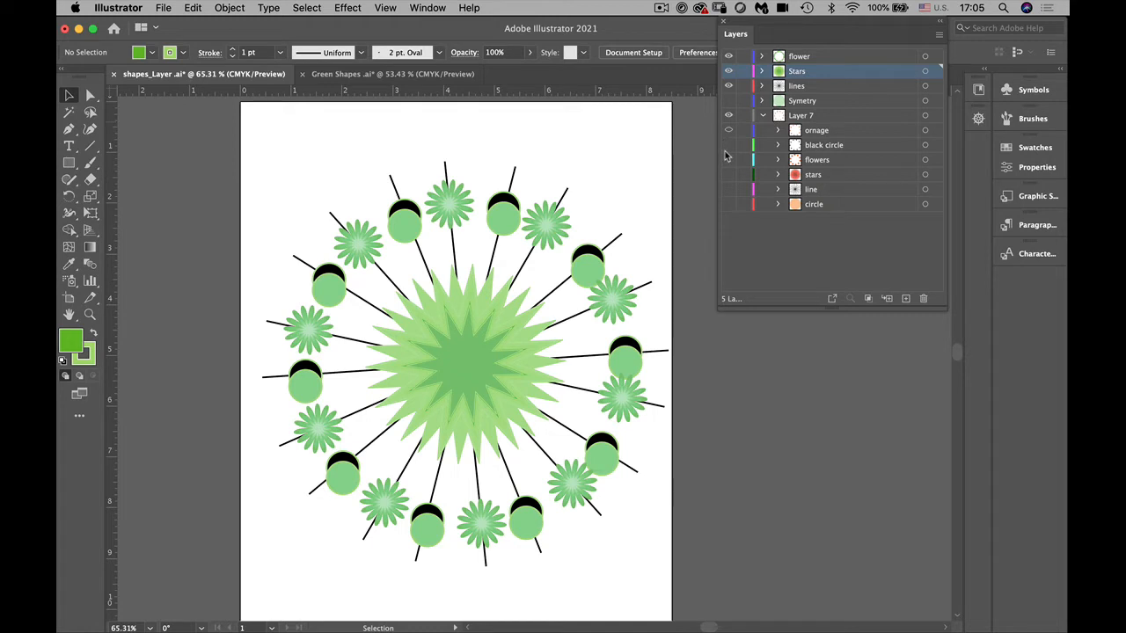
{"action": "left_click", "coordinate": [728, 146]}
{"action": "left_click", "coordinate": [728, 159]}
{"action": "left_click", "coordinate": [728, 174]}
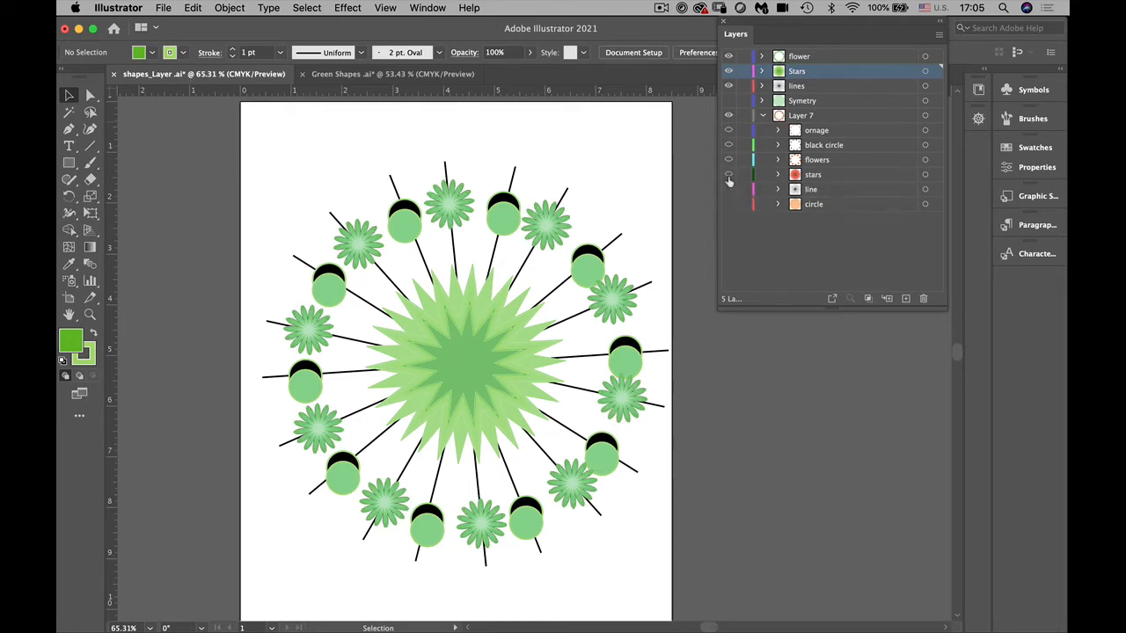
{"action": "left_click", "coordinate": [729, 189]}
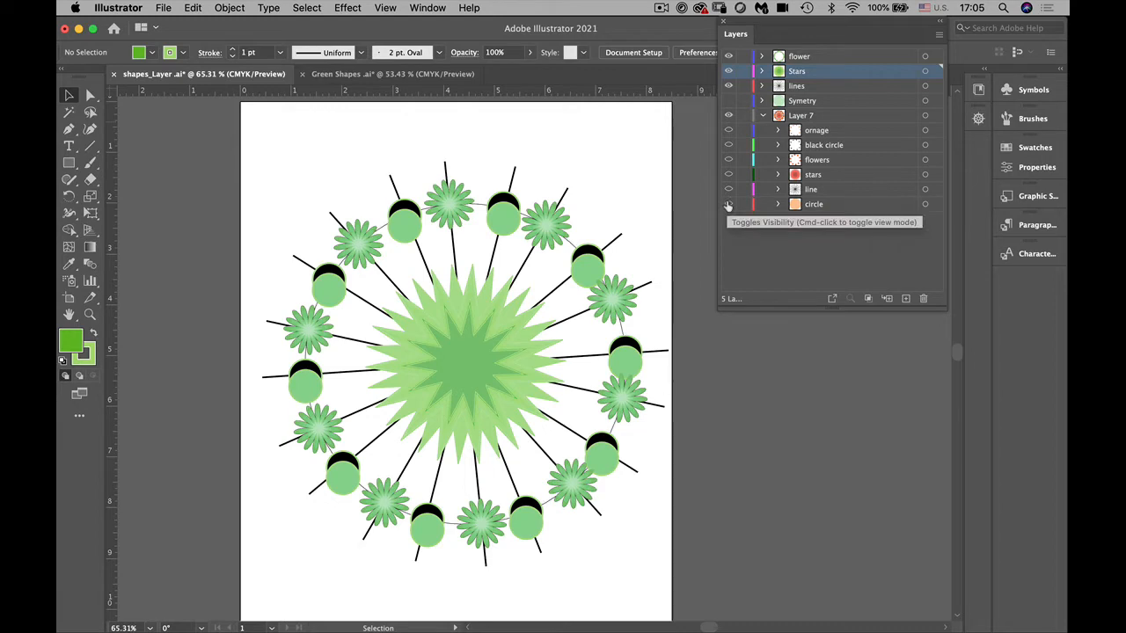
{"action": "left_click", "coordinate": [760, 115]}
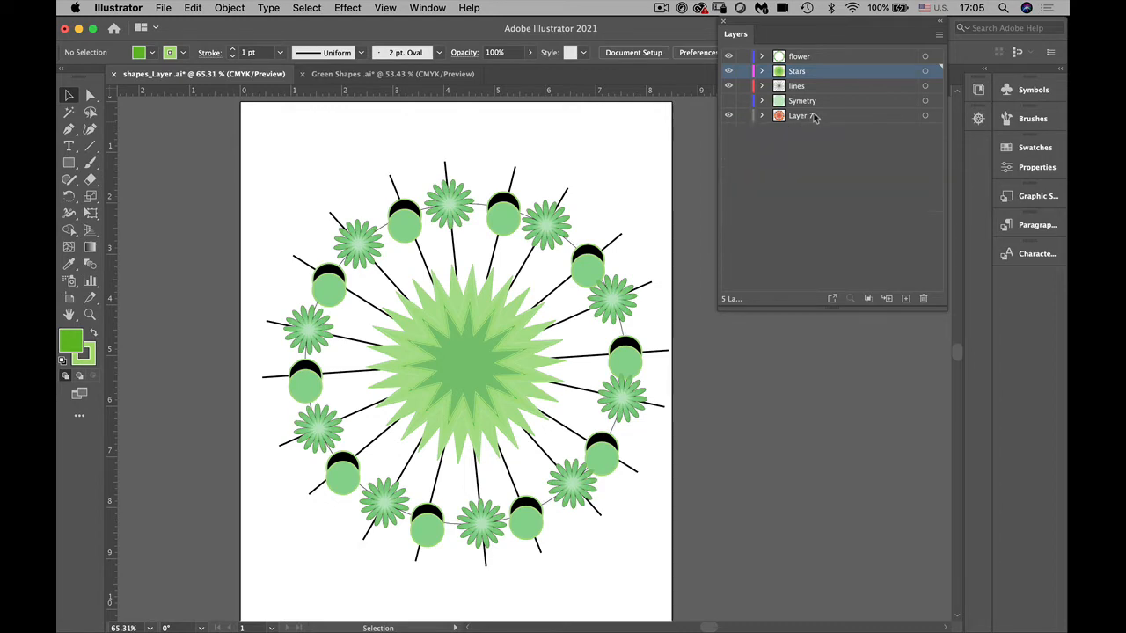
Move all of Layer 7's artwork up and left of the green design, and check it in Outline view before returning to Preview
{"action": "left_click", "coordinate": [936, 117]}
{"action": "left_click_drag", "start_coordinate": [545, 221], "coordinate": [363, 154]}
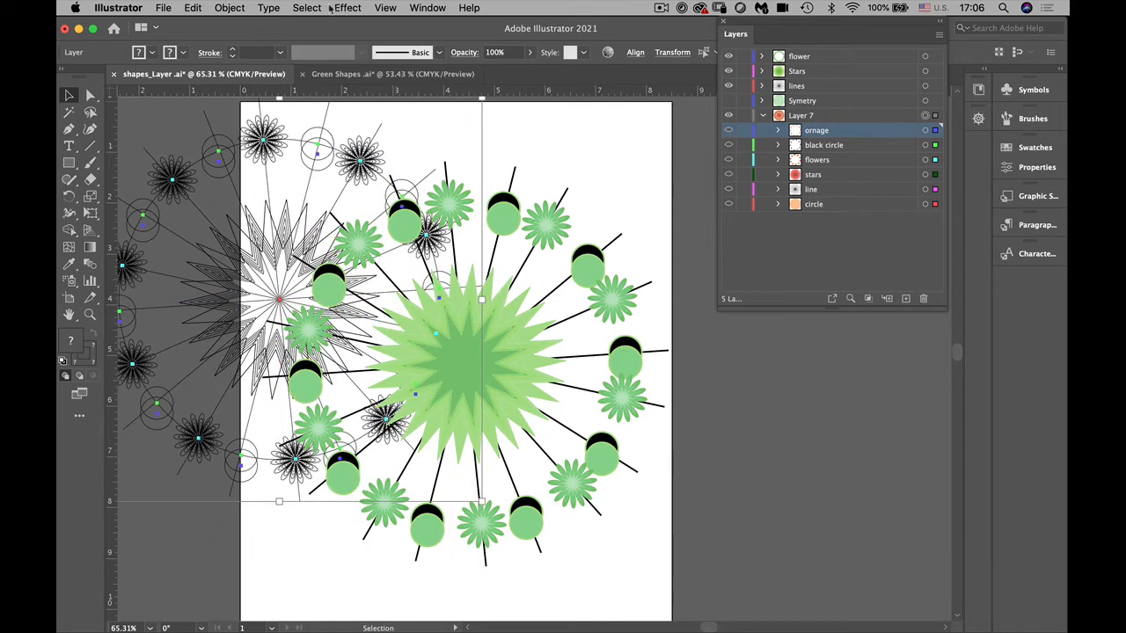
{"action": "left_click", "coordinate": [314, 8]}
{"action": "mouse_move", "coordinate": [385, 8]}
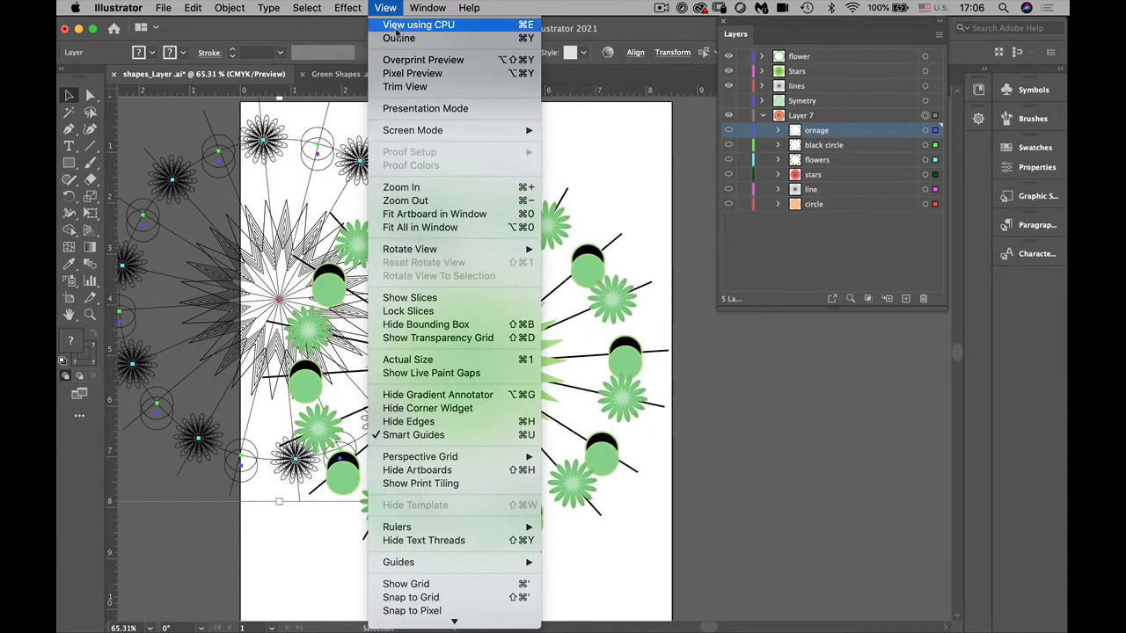
{"action": "left_click", "coordinate": [398, 37]}
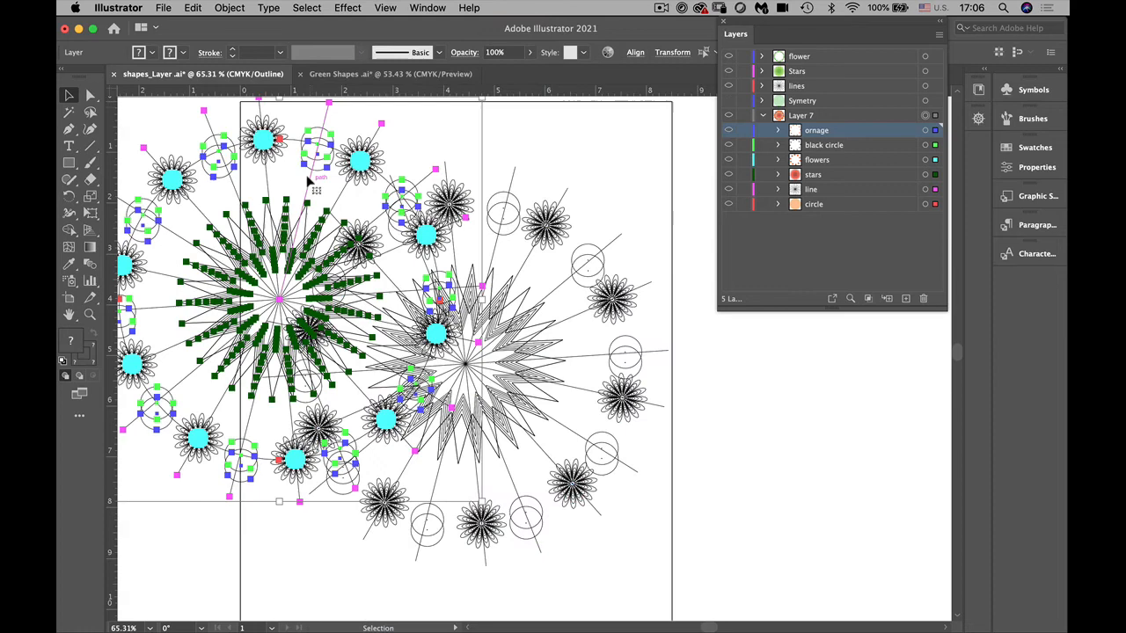
{"action": "left_click", "coordinate": [384, 7]}
{"action": "left_click", "coordinate": [392, 35]}
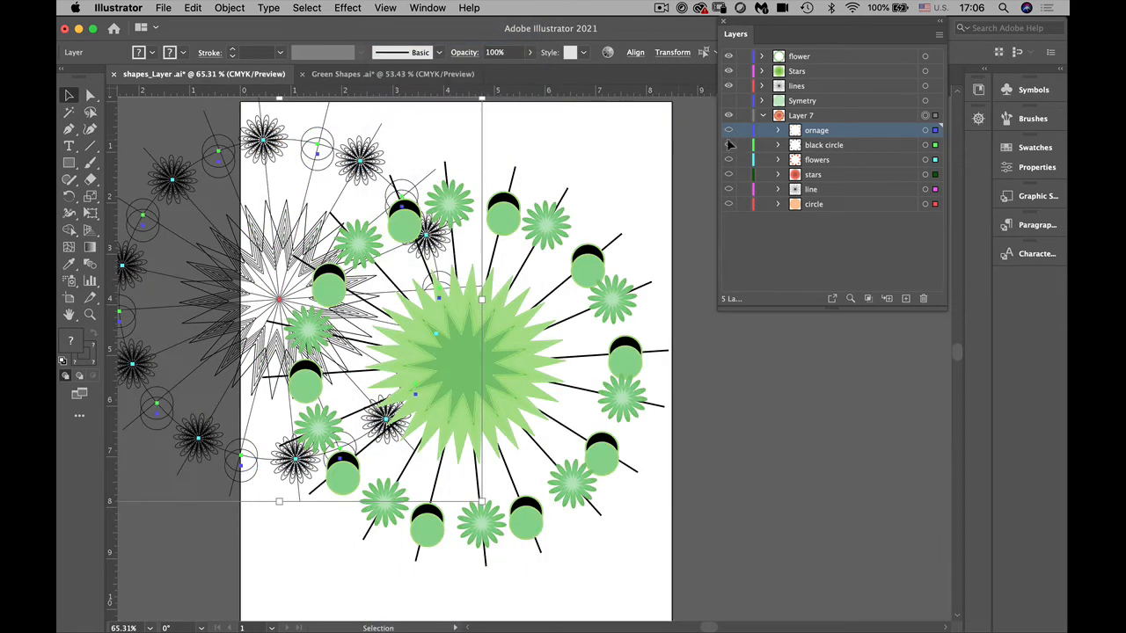
Preview all layers in full colour and move Layer 7's orange artwork rightward so it overlaps the green design
{"action": "left_click", "coordinate": [937, 35]}
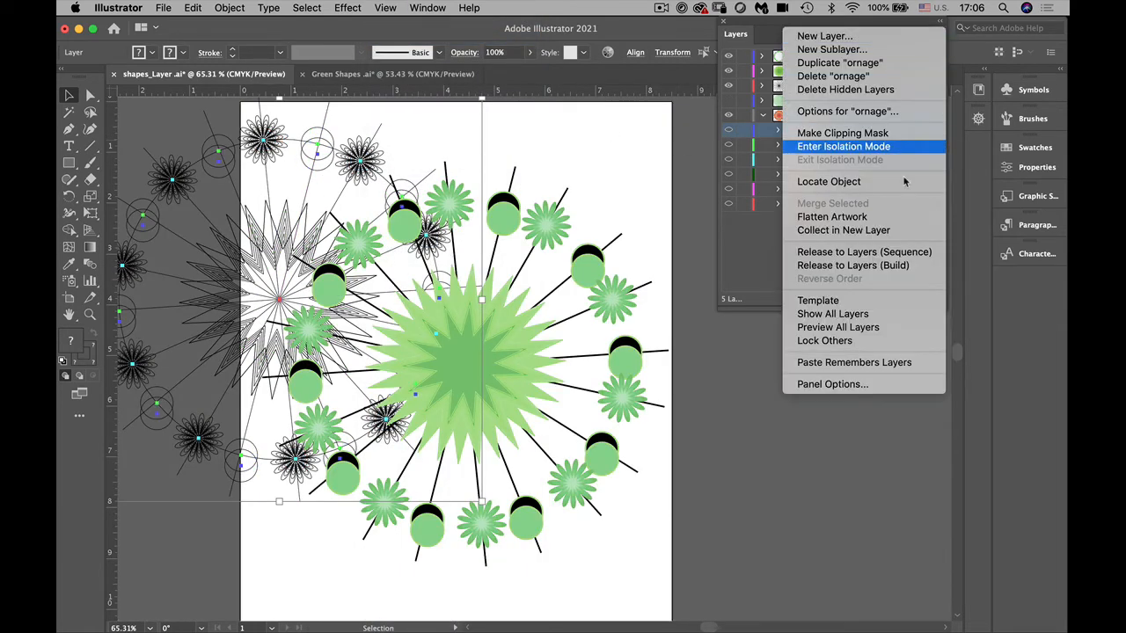
{"action": "left_click", "coordinate": [839, 326]}
{"action": "left_click_drag", "start_coordinate": [221, 230], "coordinate": [380, 241]}
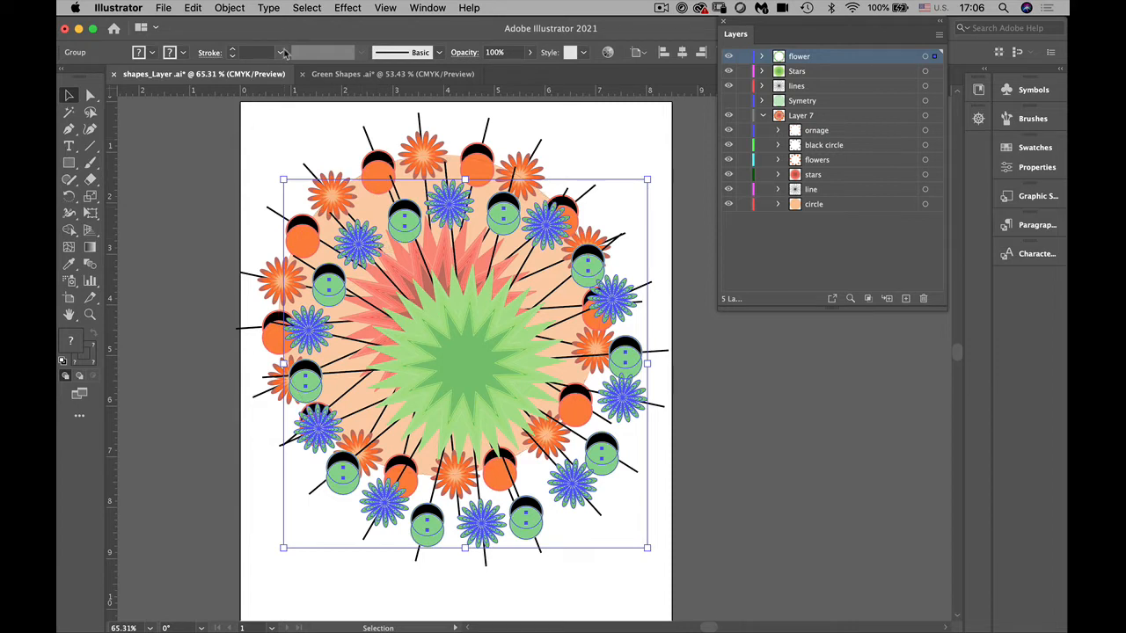
Collapse Layer 7, show Symetry, and select all artwork on the Stars, lines, Symetry and Layer 7 layers together
{"action": "left_click", "coordinate": [763, 115]}
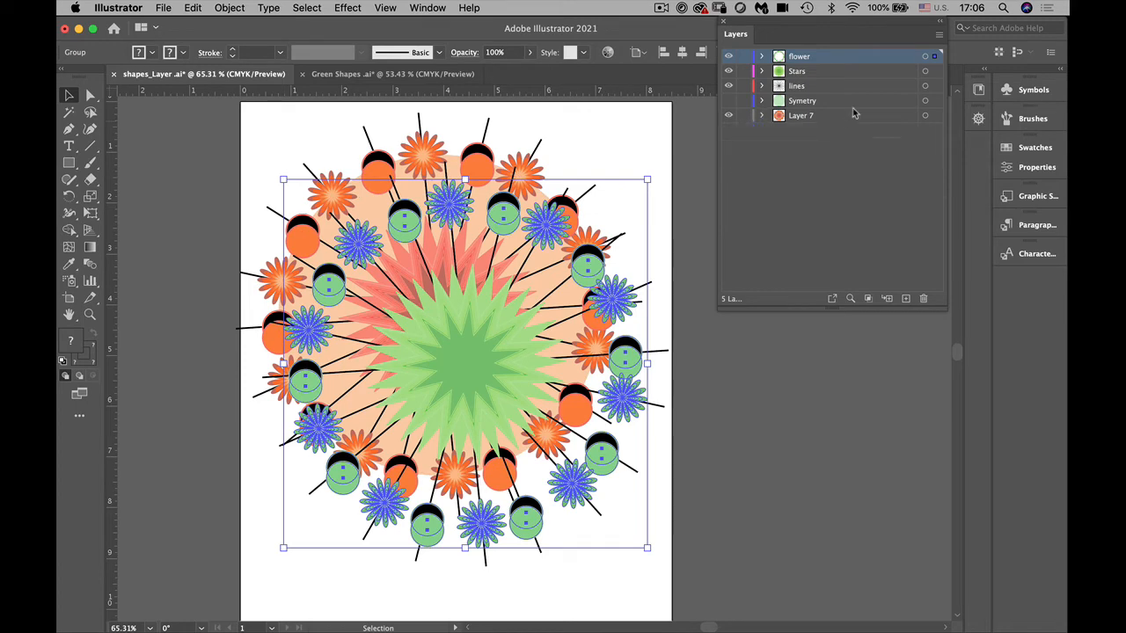
{"action": "left_click", "coordinate": [924, 71]}
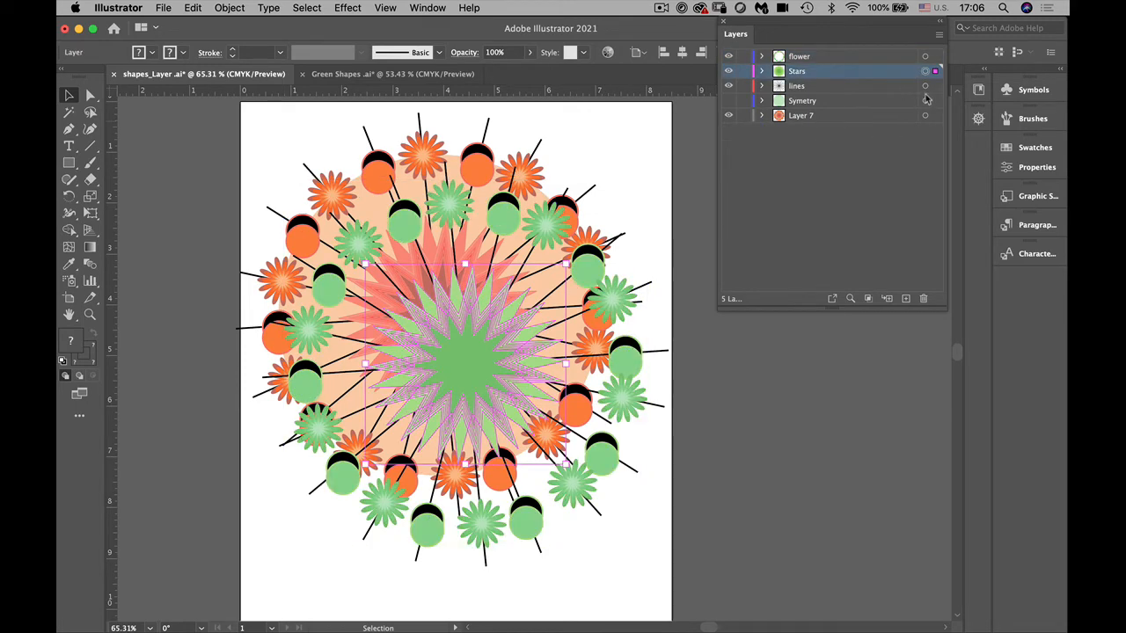
{"action": "left_click", "coordinate": [924, 85], "text": "shift"}
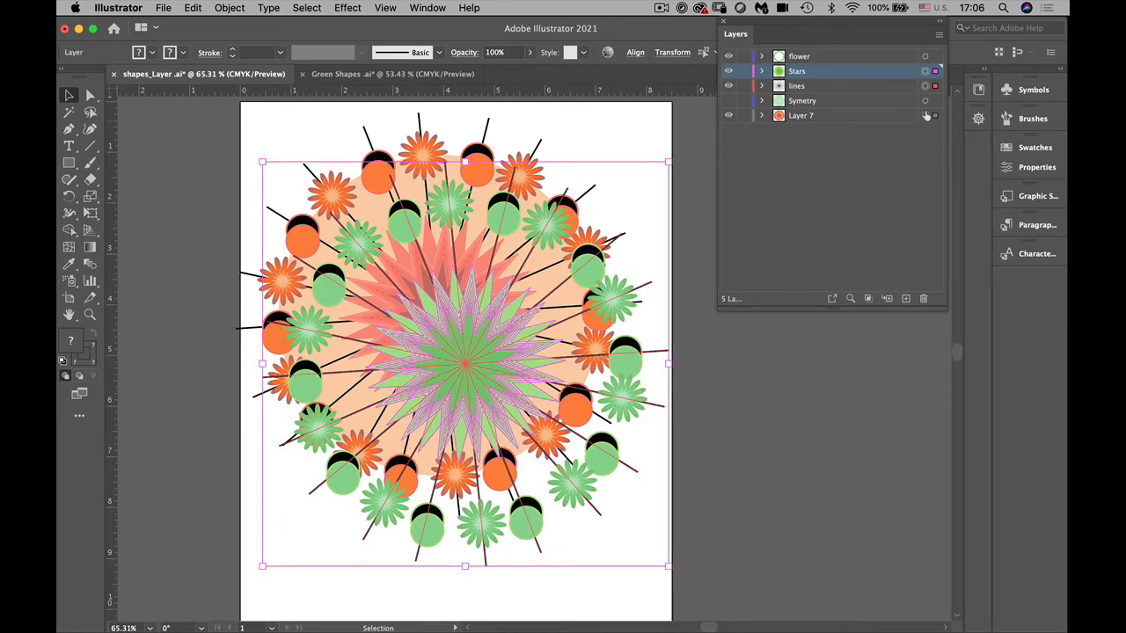
{"action": "left_click", "coordinate": [925, 115], "text": "shift"}
{"action": "left_click", "coordinate": [924, 115], "text": "shift"}
{"action": "key", "text": "a"}
{"action": "left_click", "coordinate": [728, 100]}
{"action": "left_click", "coordinate": [925, 100], "text": "shift"}
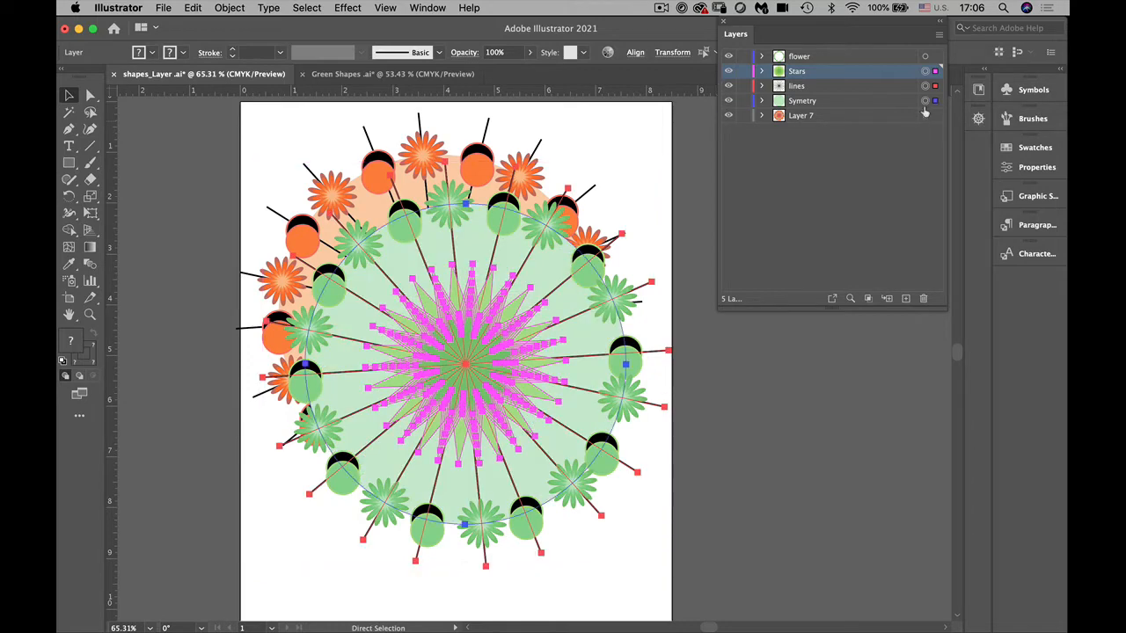
{"action": "left_click", "coordinate": [924, 115], "text": "shift"}
{"action": "key", "text": "v"}
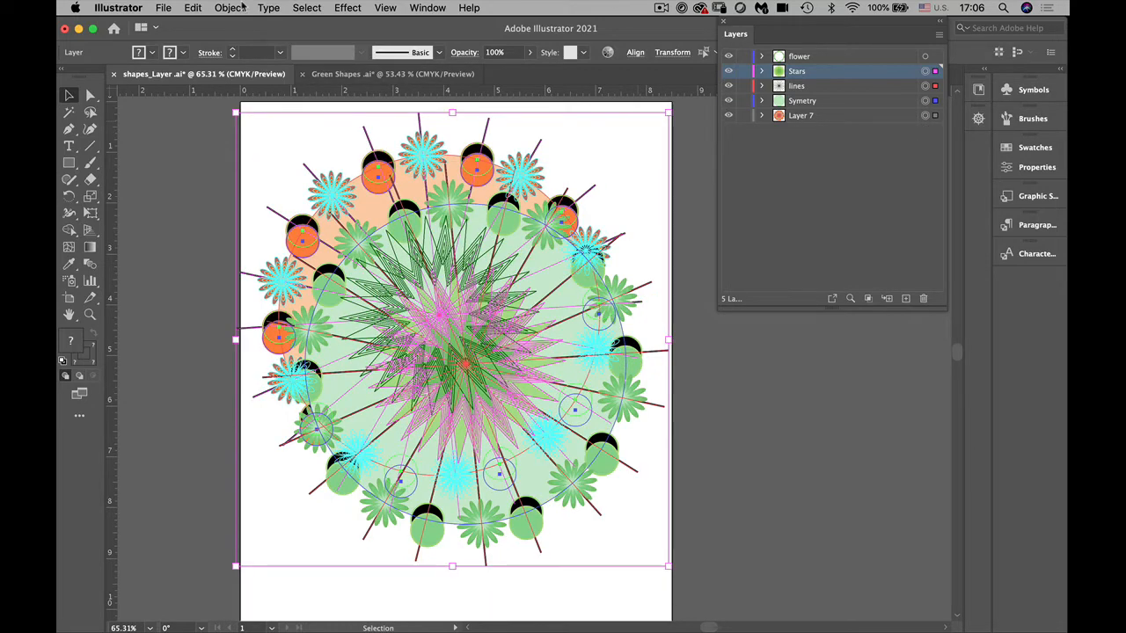
Ungroup the selected artwork repeatedly until its nested groups are released
{"action": "left_click", "coordinate": [229, 7]}
{"action": "left_click", "coordinate": [240, 87]}
{"action": "left_click", "coordinate": [230, 7]}
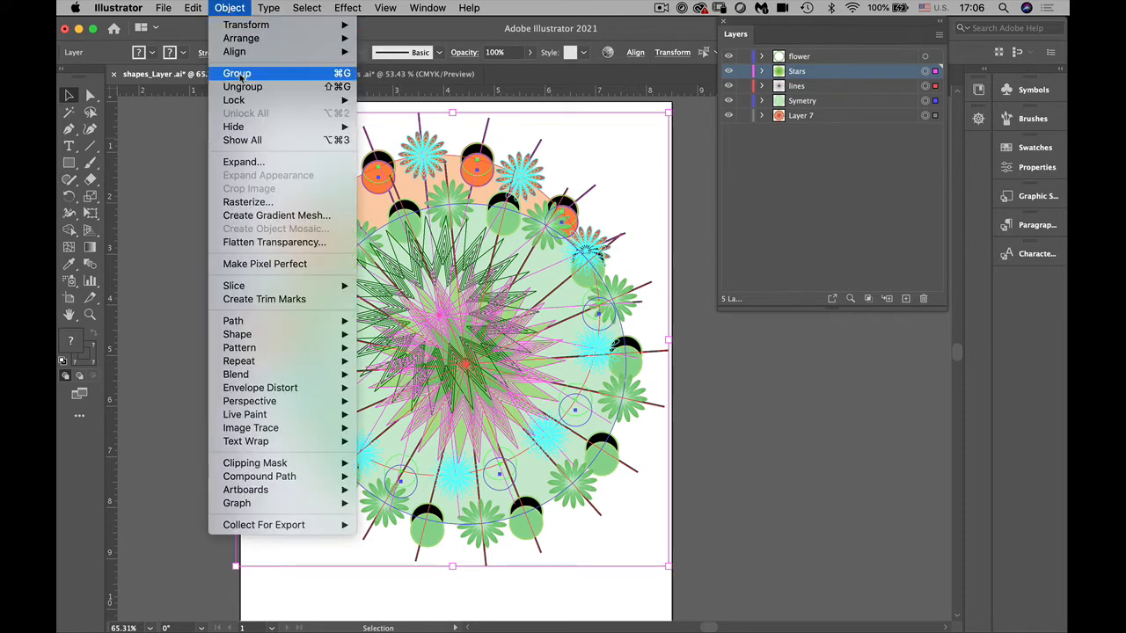
{"action": "left_click", "coordinate": [240, 86]}
{"action": "left_click", "coordinate": [231, 8]}
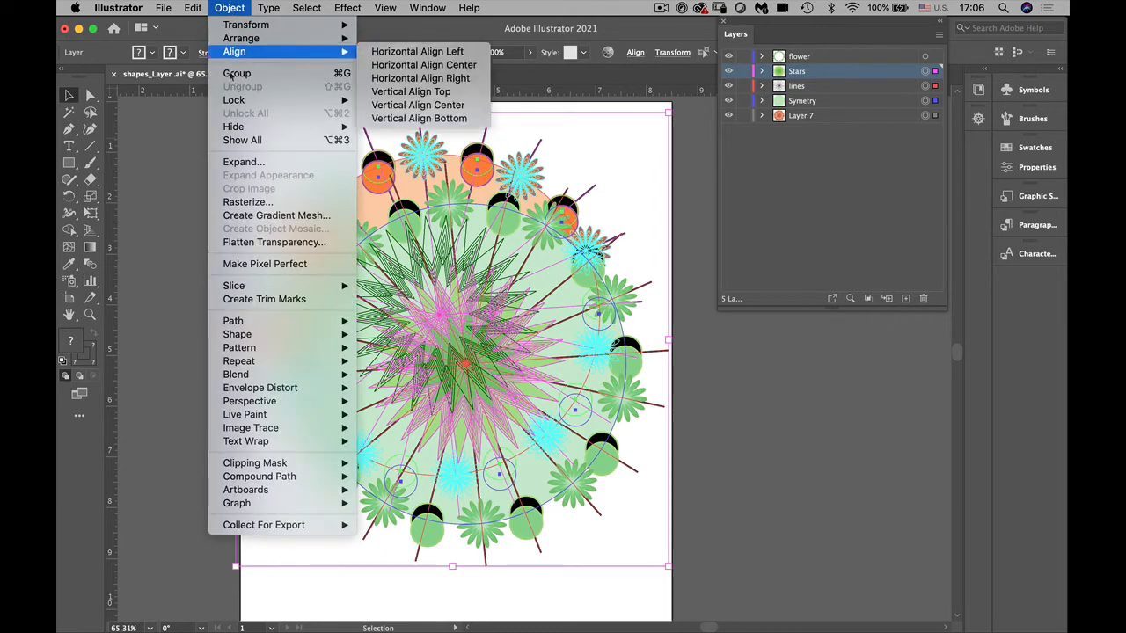
{"action": "left_click", "coordinate": [182, 77]}
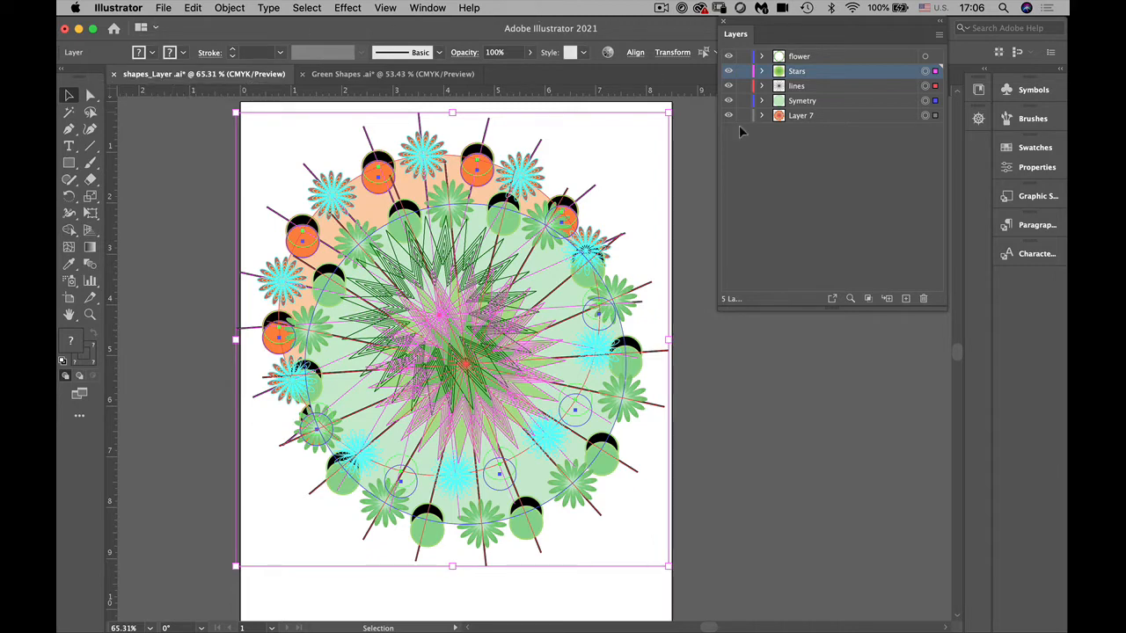
Flatten the artwork into the Stars layer, expand it, and enlarge the layer list to view its contents
{"action": "left_click", "coordinate": [762, 71]}
{"action": "left_click", "coordinate": [763, 72]}
{"action": "left_click", "coordinate": [939, 35]}
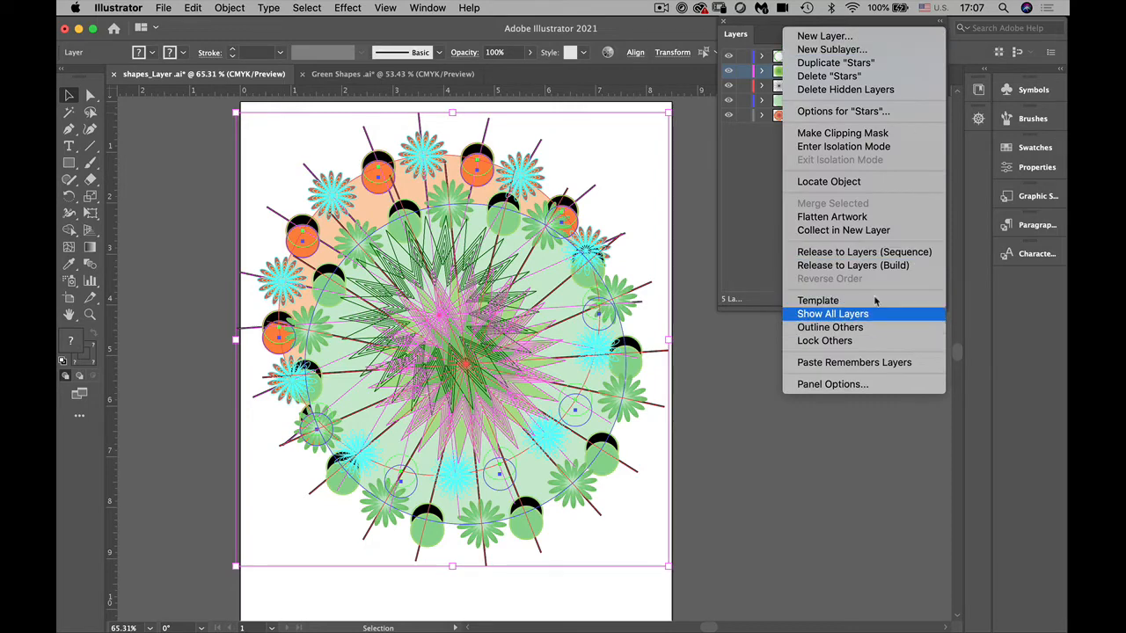
{"action": "left_click", "coordinate": [832, 216]}
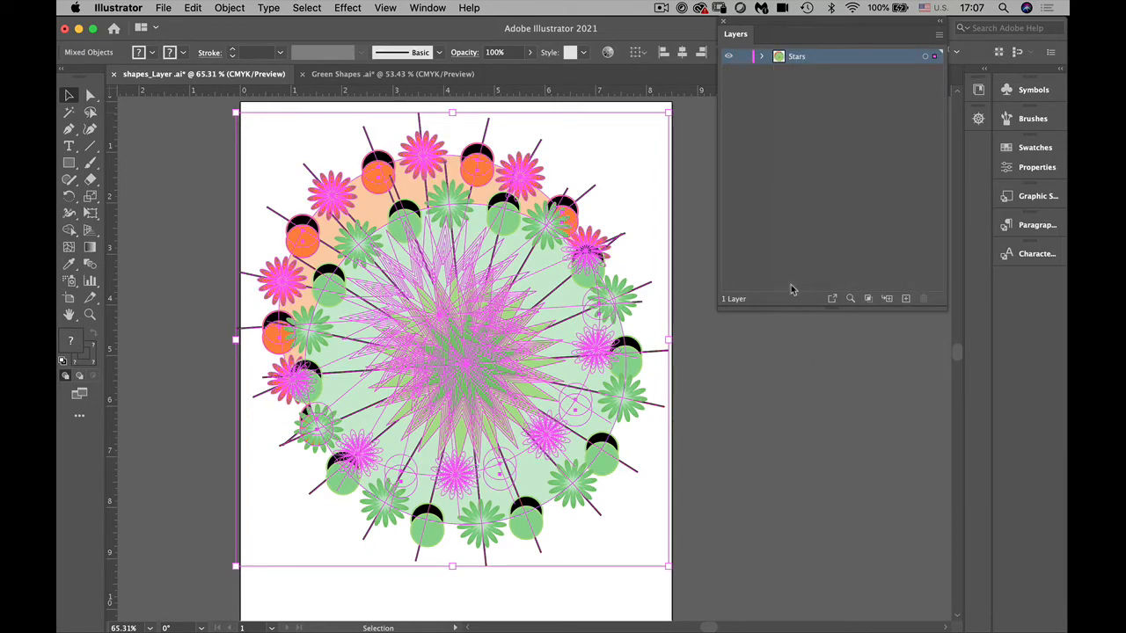
{"action": "left_click", "coordinate": [761, 57]}
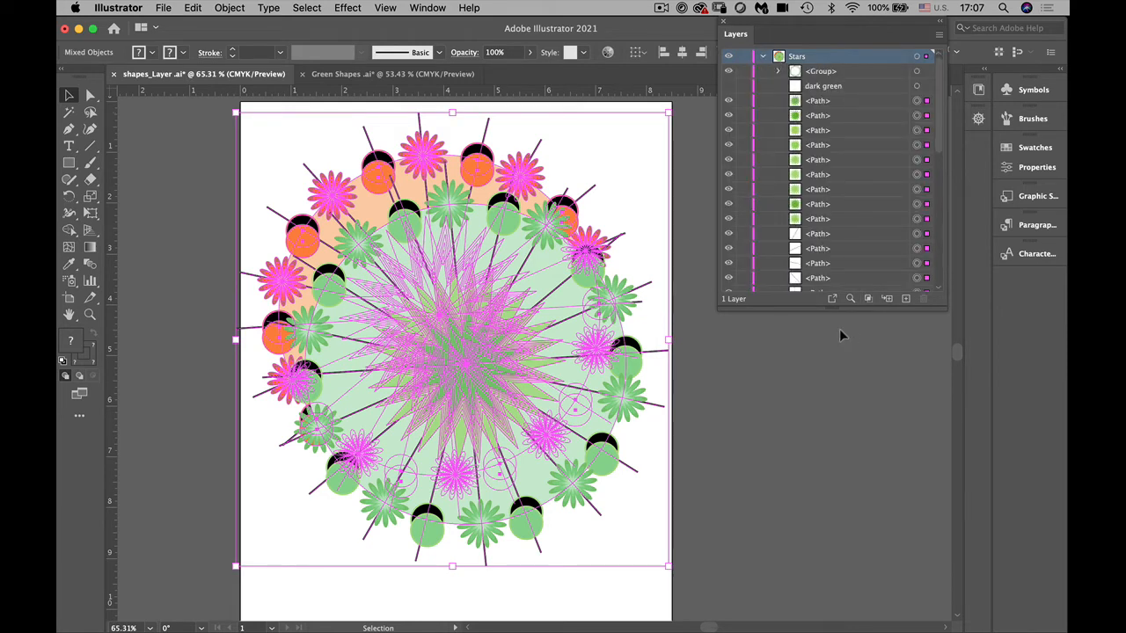
{"action": "left_click_drag", "start_coordinate": [821, 308], "coordinate": [818, 626]}
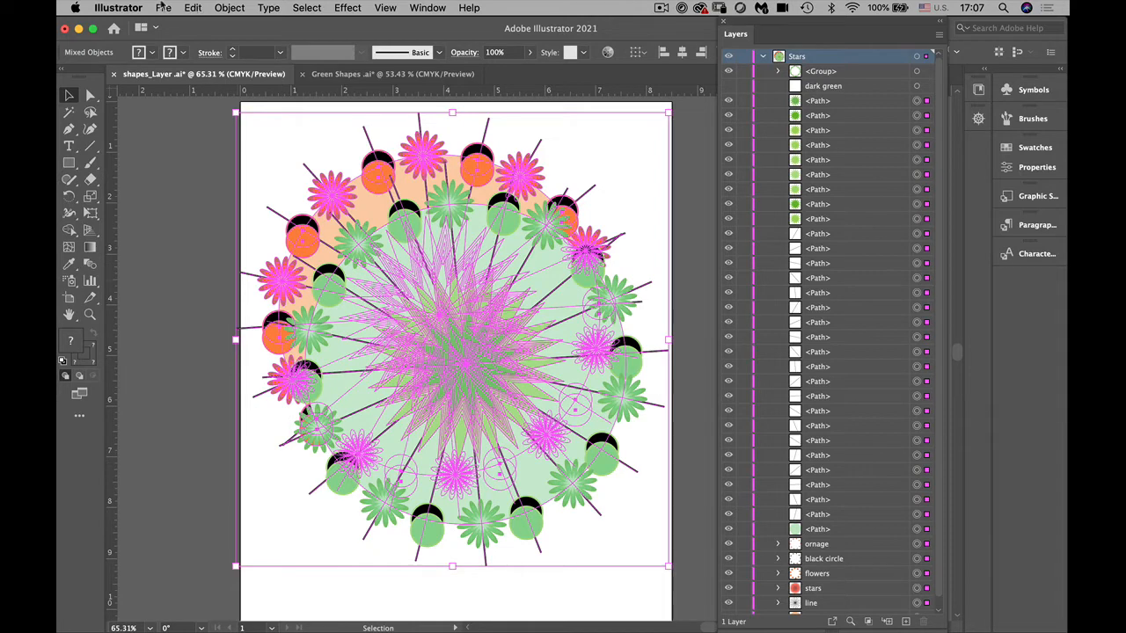
Close all open documents without saving, applying that choice to every file
{"action": "left_click", "coordinate": [164, 8]}
{"action": "left_click", "coordinate": [183, 113]}
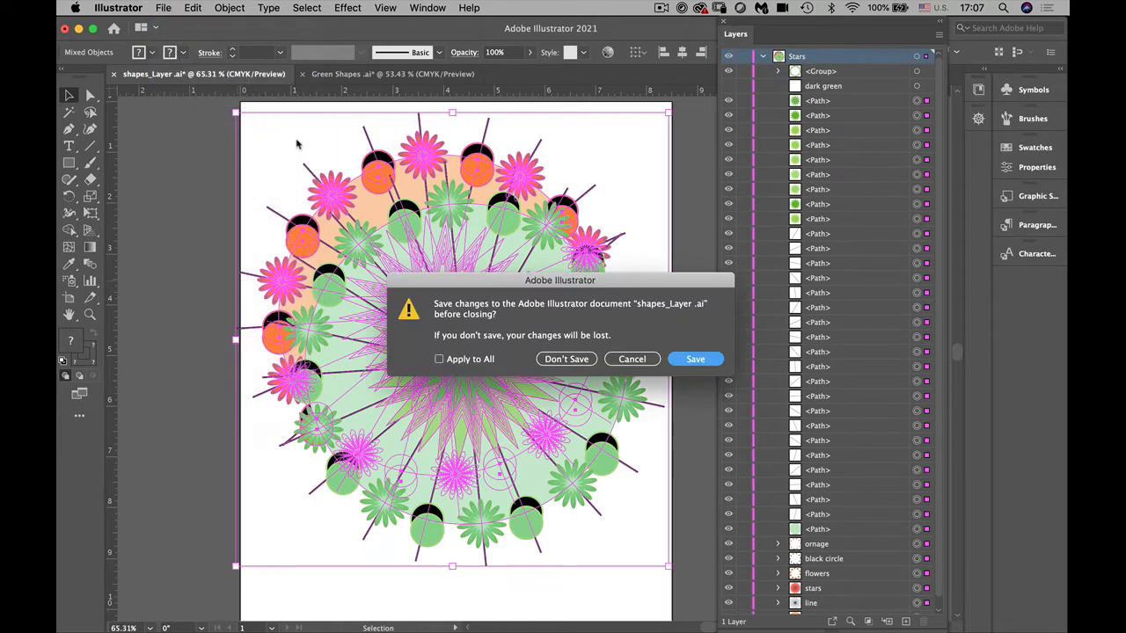
{"action": "left_click", "coordinate": [439, 359]}
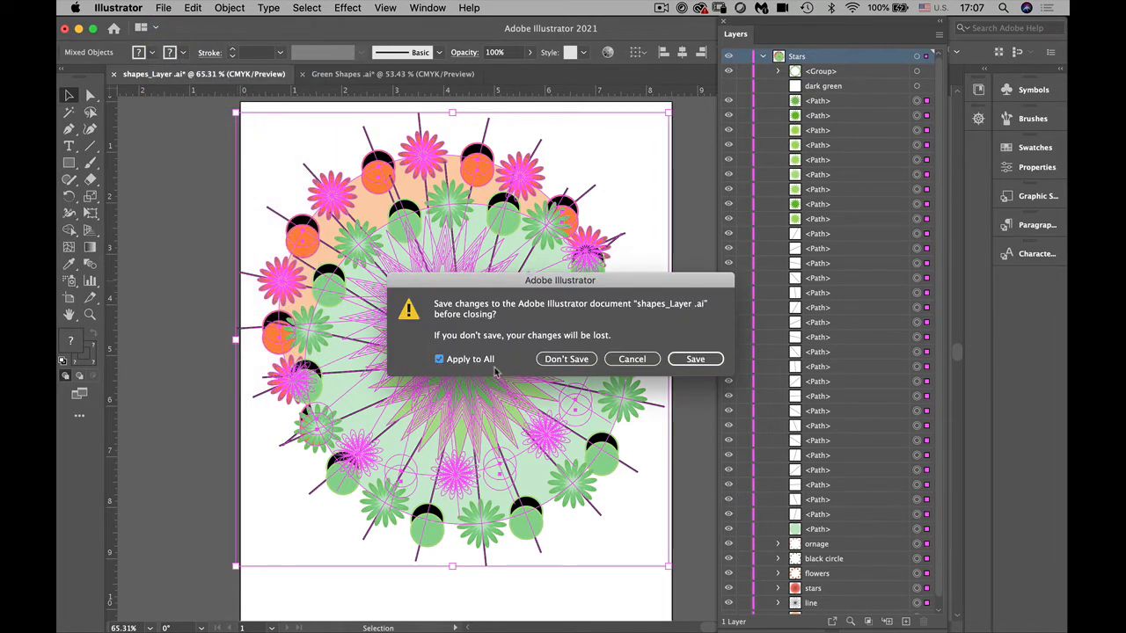
{"action": "left_click", "coordinate": [567, 361]}
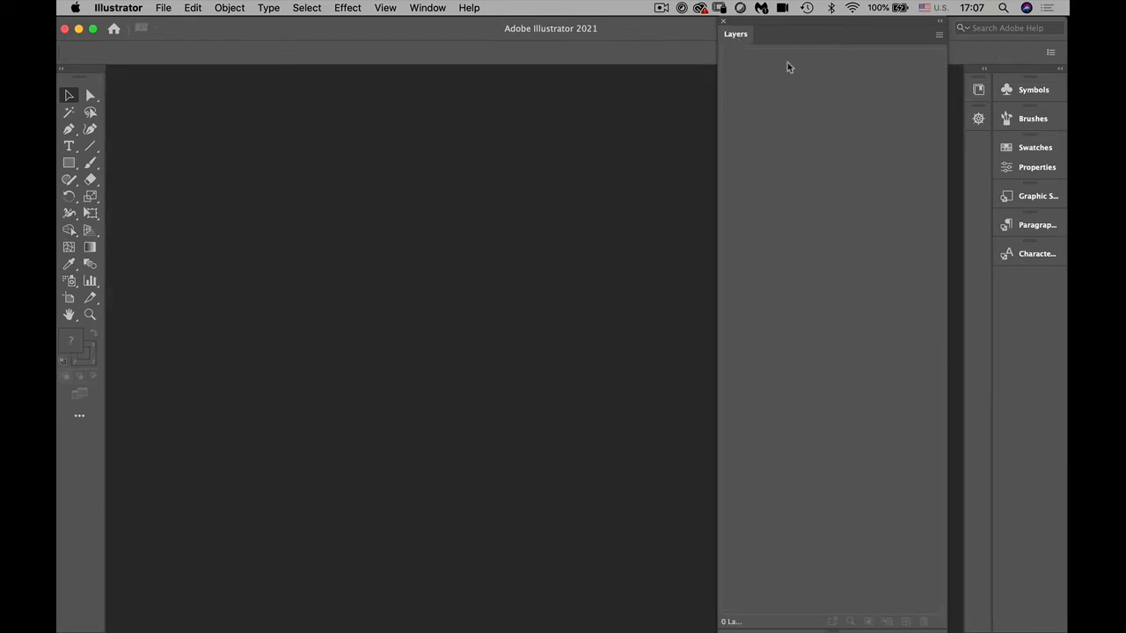
Reset the current custom workspace to its saved panel arrangement
{"action": "left_click", "coordinate": [442, 8]}
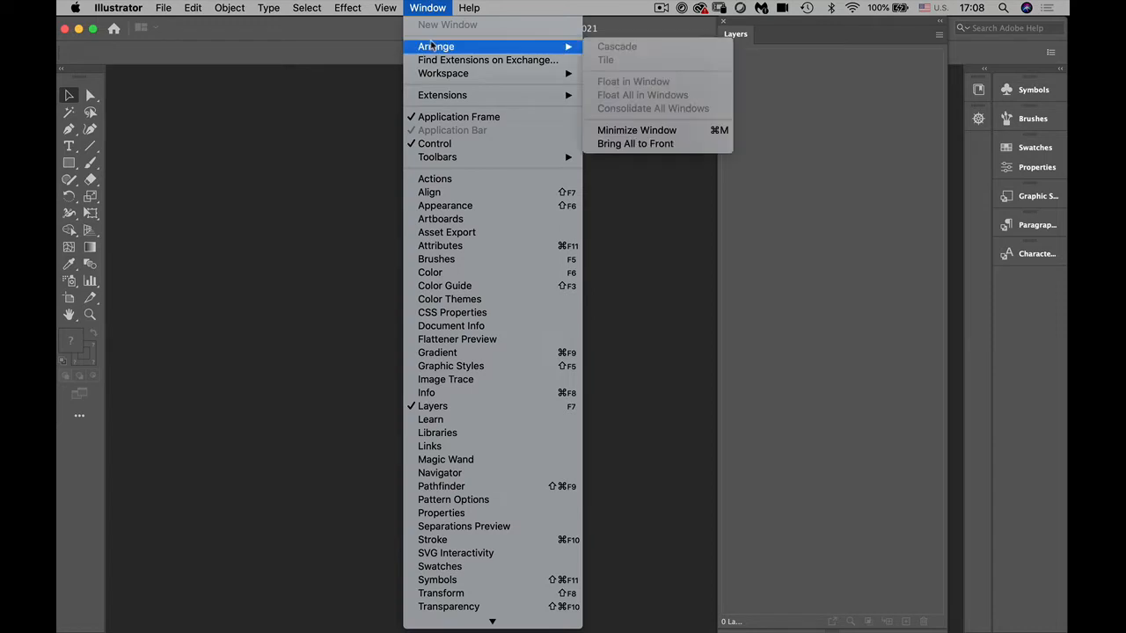
{"action": "mouse_move", "coordinate": [442, 74]}
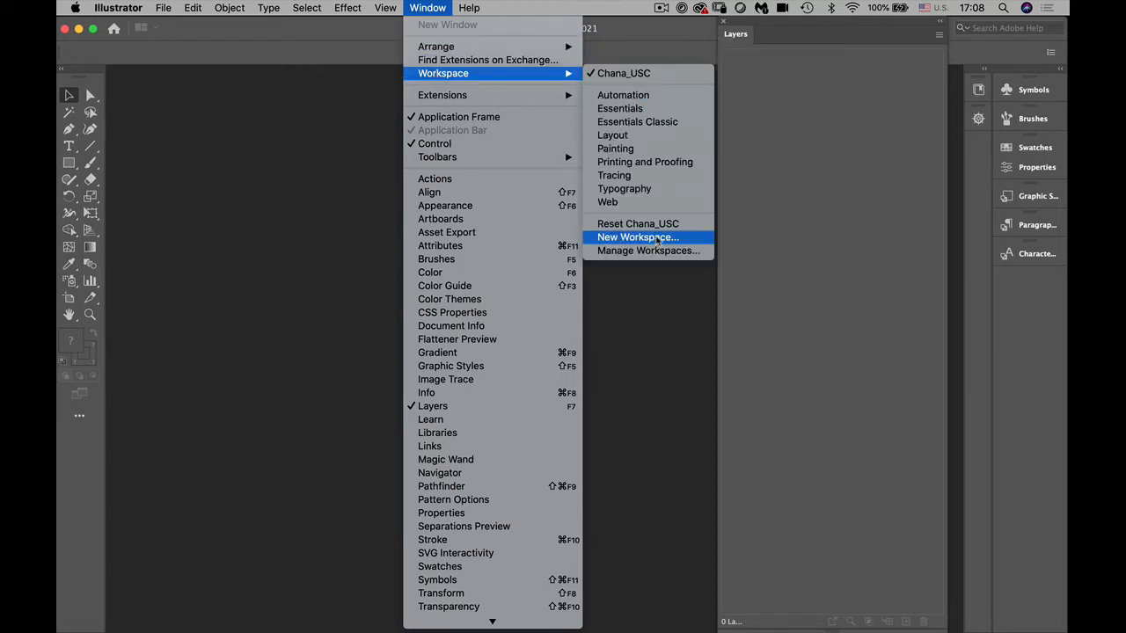
{"action": "left_click", "coordinate": [652, 224]}
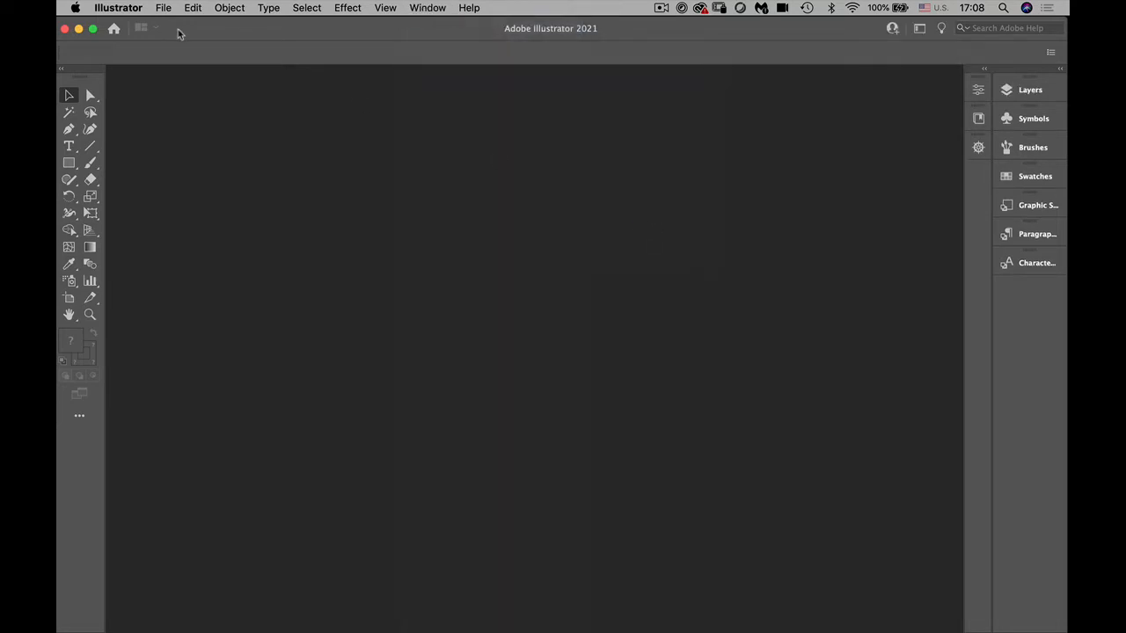
Look through the Shape Builder, Eraser Tool and Align subfolders of Week 3 for a practice file, leaving without opening any
{"action": "left_click", "coordinate": [165, 8]}
{"action": "left_click", "coordinate": [170, 51]}
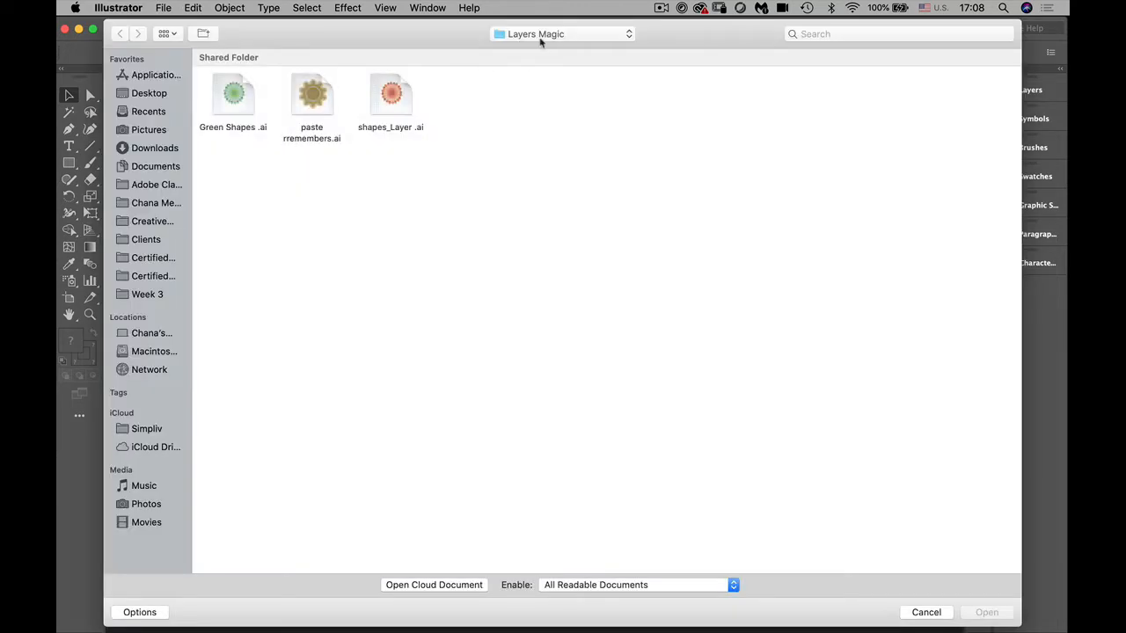
{"action": "left_click", "coordinate": [532, 33]}
{"action": "left_click", "coordinate": [530, 49]}
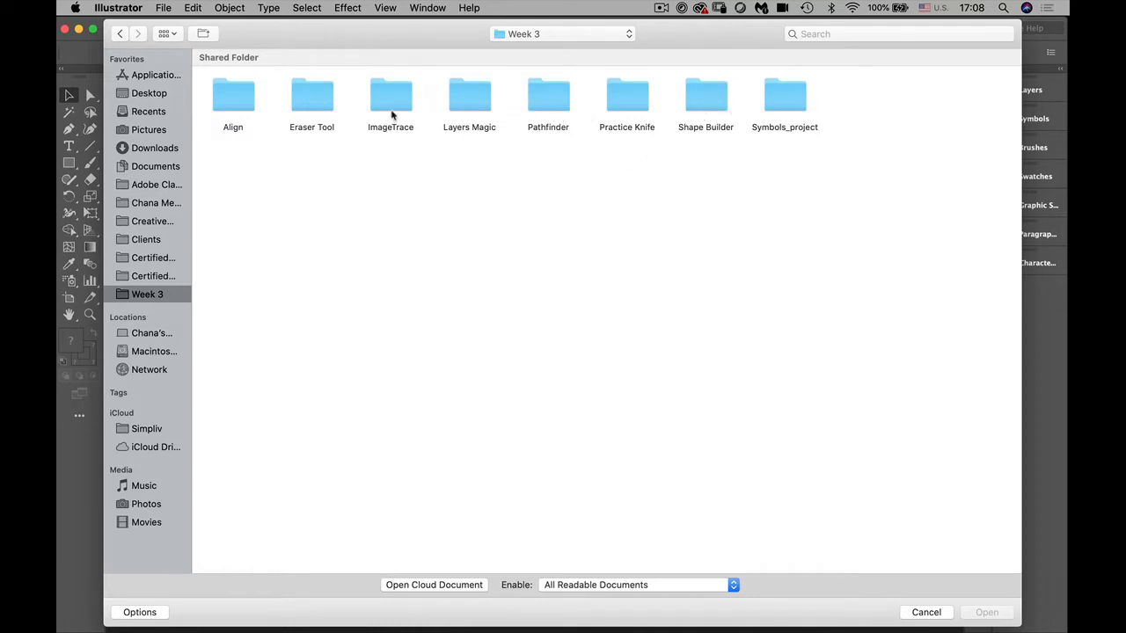
{"action": "double_click", "coordinate": [717, 109]}
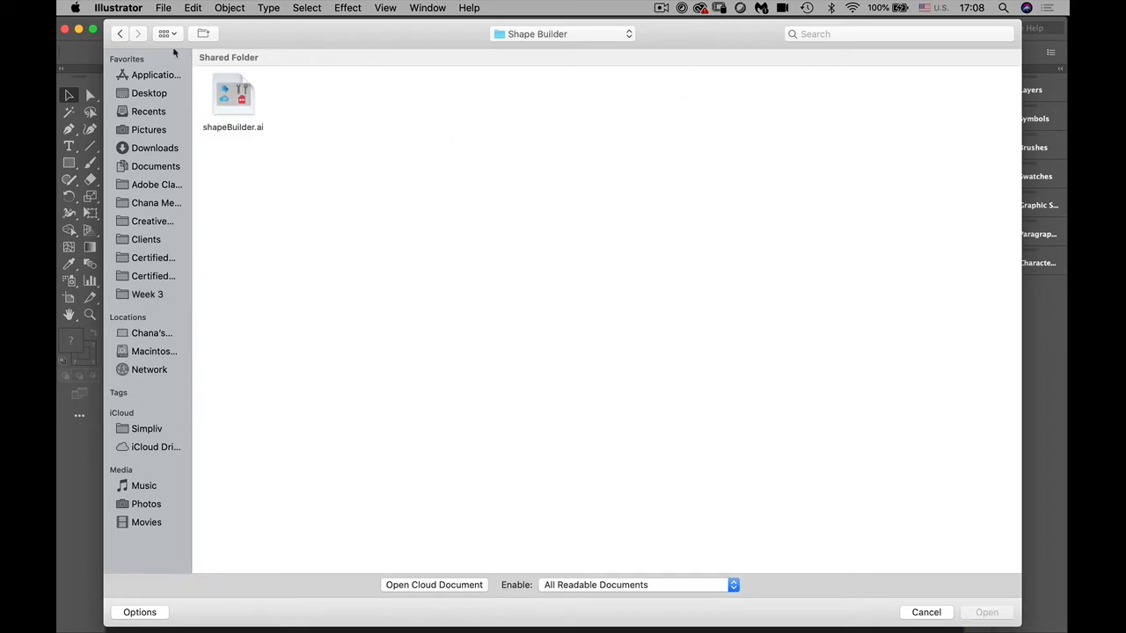
{"action": "left_click", "coordinate": [120, 34]}
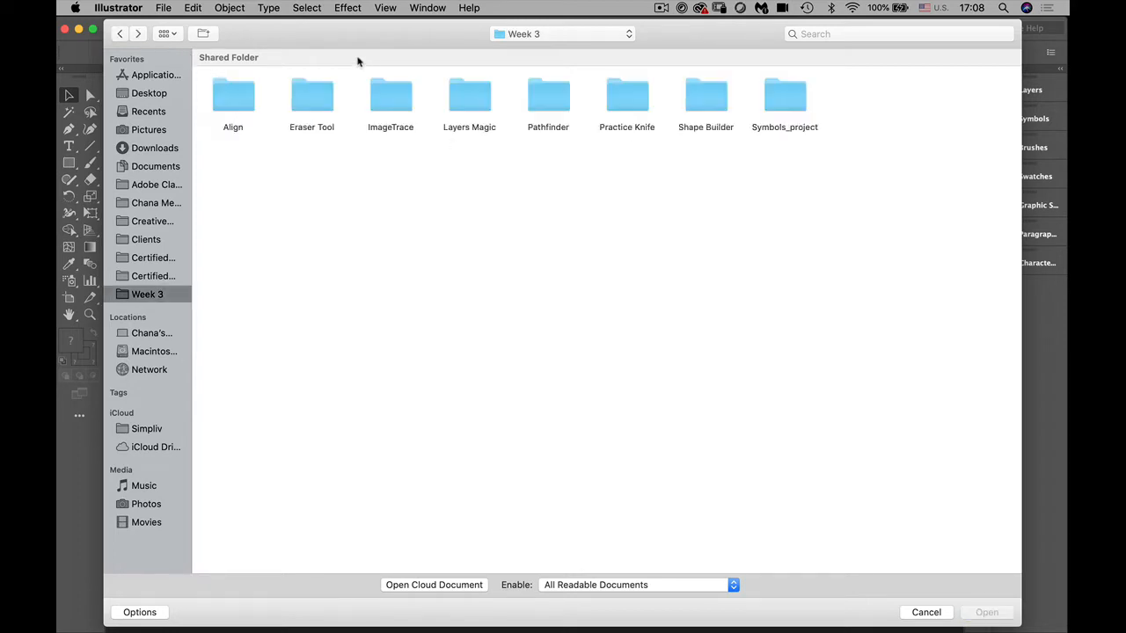
{"action": "double_click", "coordinate": [304, 106]}
{"action": "left_click", "coordinate": [119, 33]}
{"action": "double_click", "coordinate": [233, 96]}
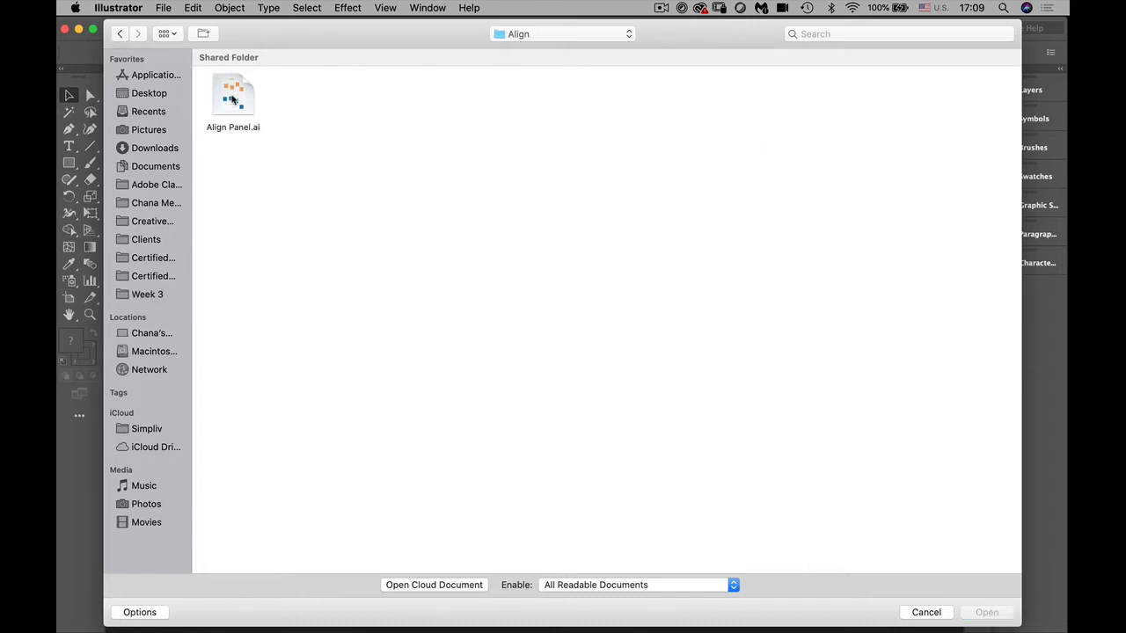
{"action": "left_click", "coordinate": [120, 33]}
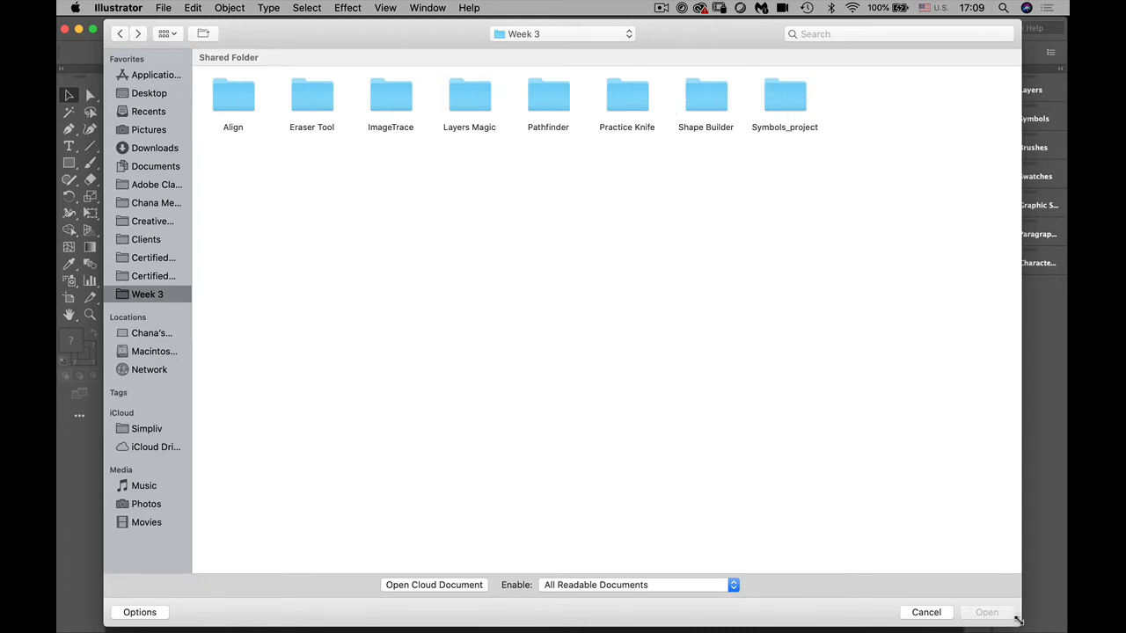
{"action": "left_click_drag", "start_coordinate": [1017, 621], "coordinate": [1067, 627]}
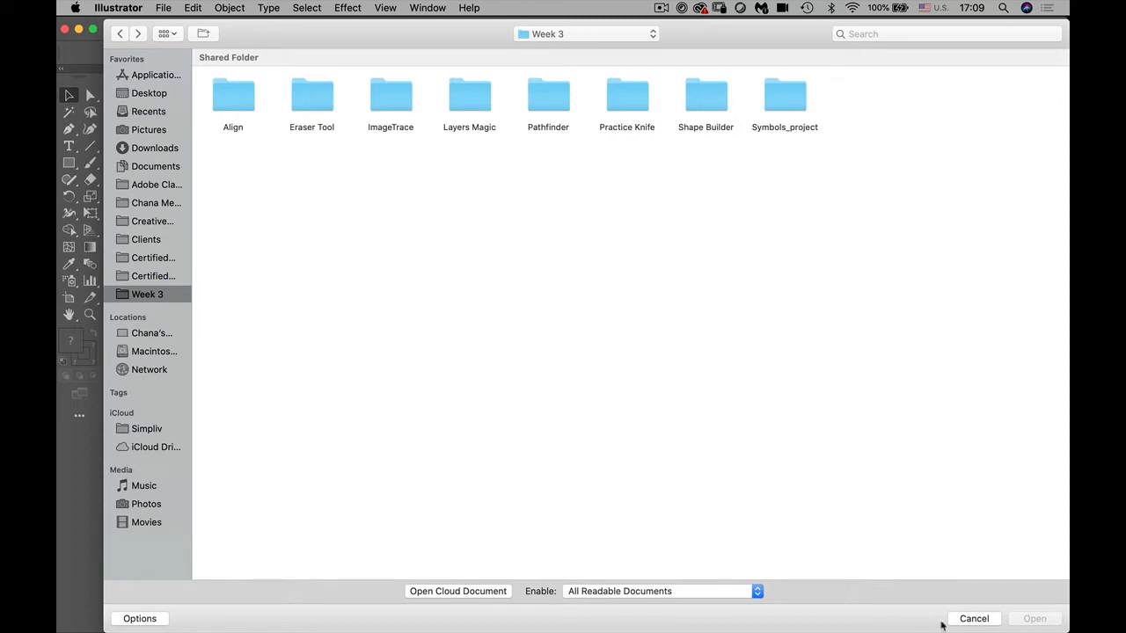
{"action": "left_click", "coordinate": [970, 619]}
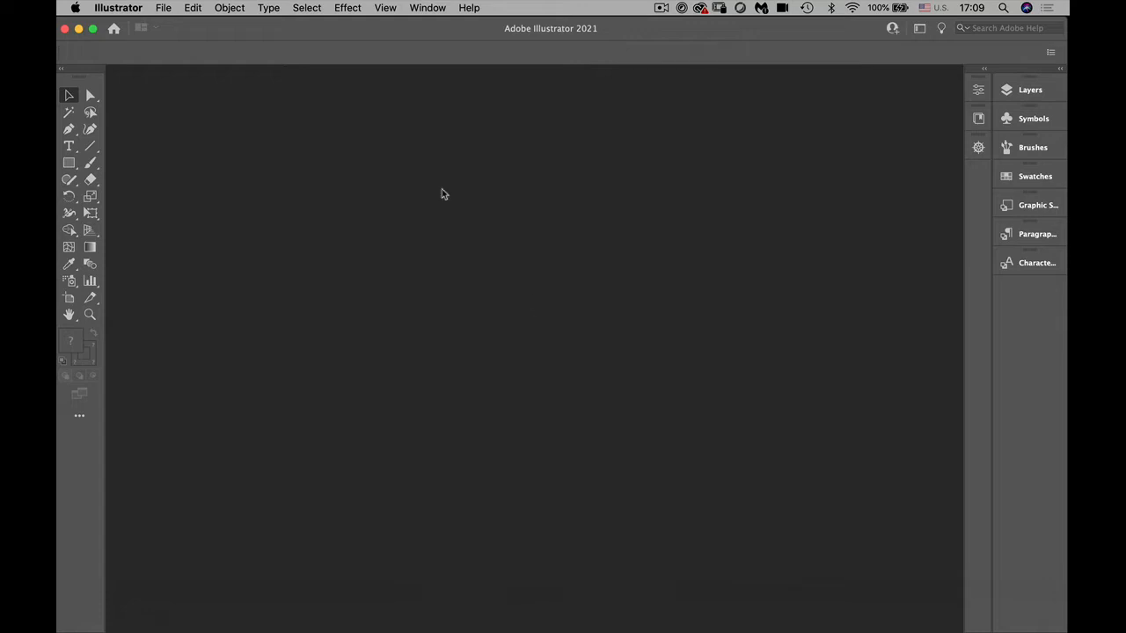
{"action": "left_click", "coordinate": [166, 8]}
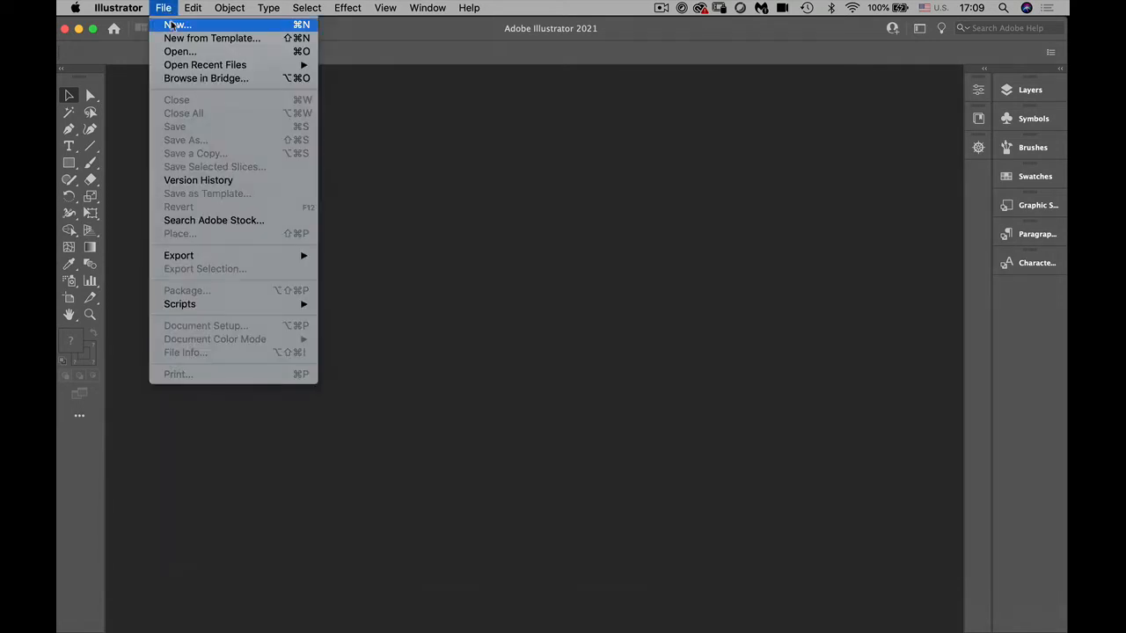
{"action": "left_click", "coordinate": [174, 25]}
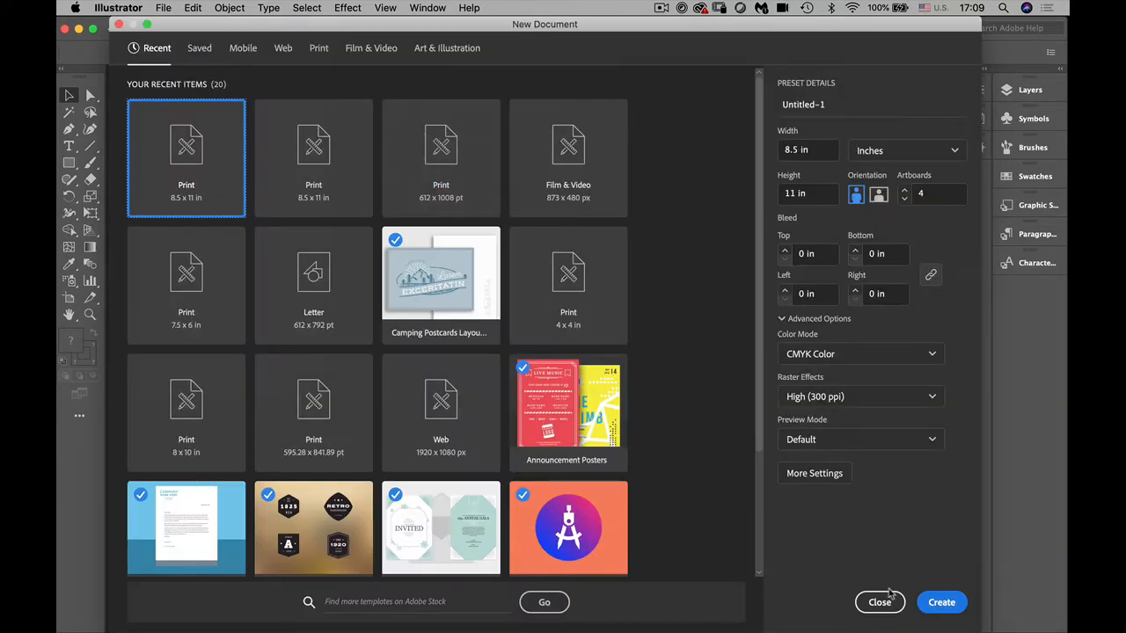
{"action": "left_click", "coordinate": [879, 602]}
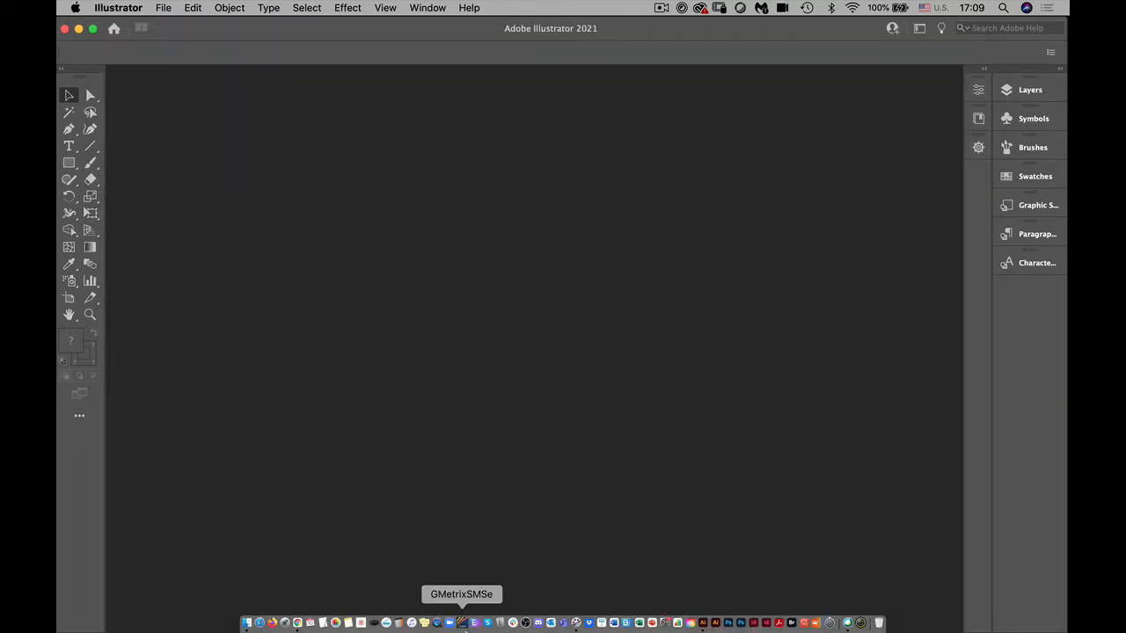
Switch to Finder, show the Week 3 folder, and enlarge and reposition its window to see all the subfolders
{"action": "left_click", "coordinate": [247, 623]}
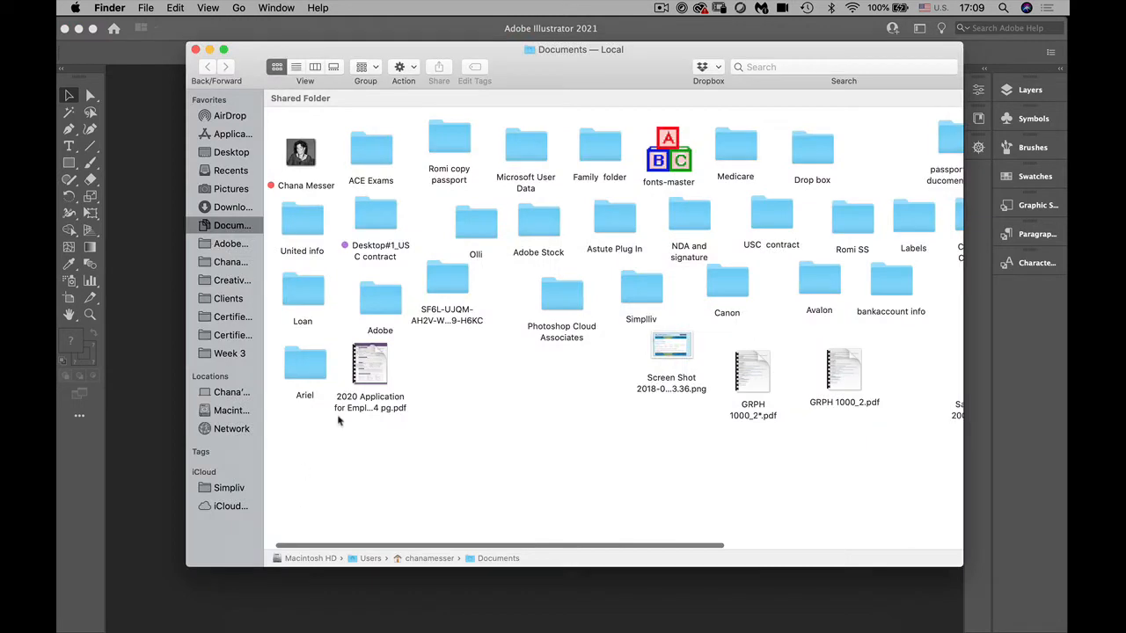
{"action": "left_click", "coordinate": [230, 354]}
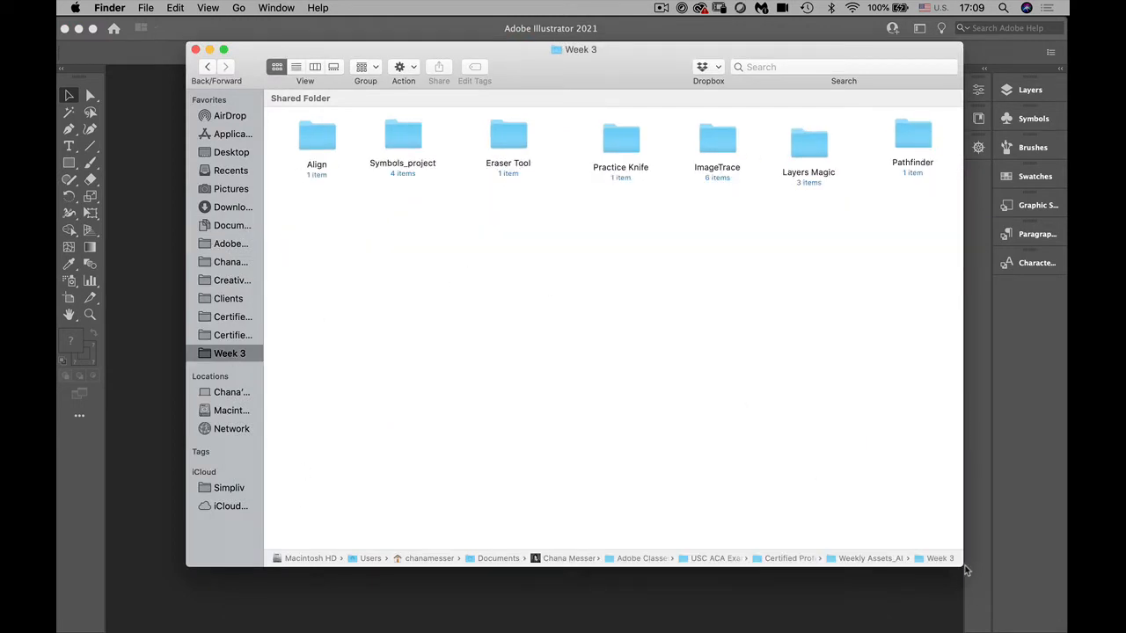
{"action": "left_click_drag", "start_coordinate": [964, 570], "coordinate": [1065, 593]}
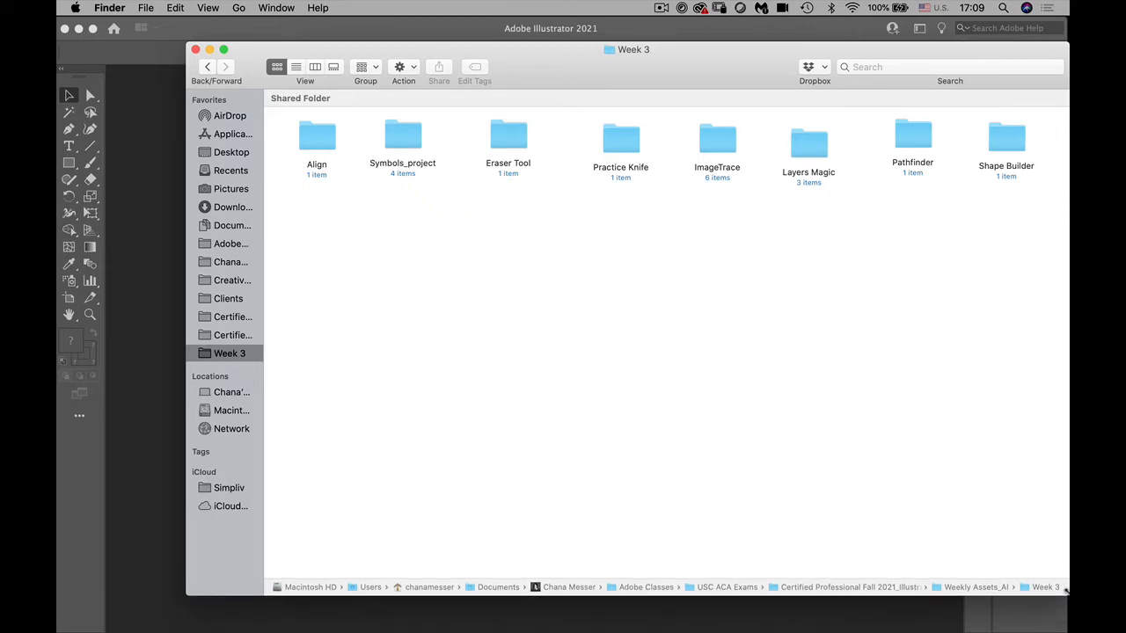
{"action": "left_click_drag", "start_coordinate": [750, 70], "coordinate": [627, 50]}
{"action": "left_click_drag", "start_coordinate": [944, 572], "coordinate": [1065, 570]}
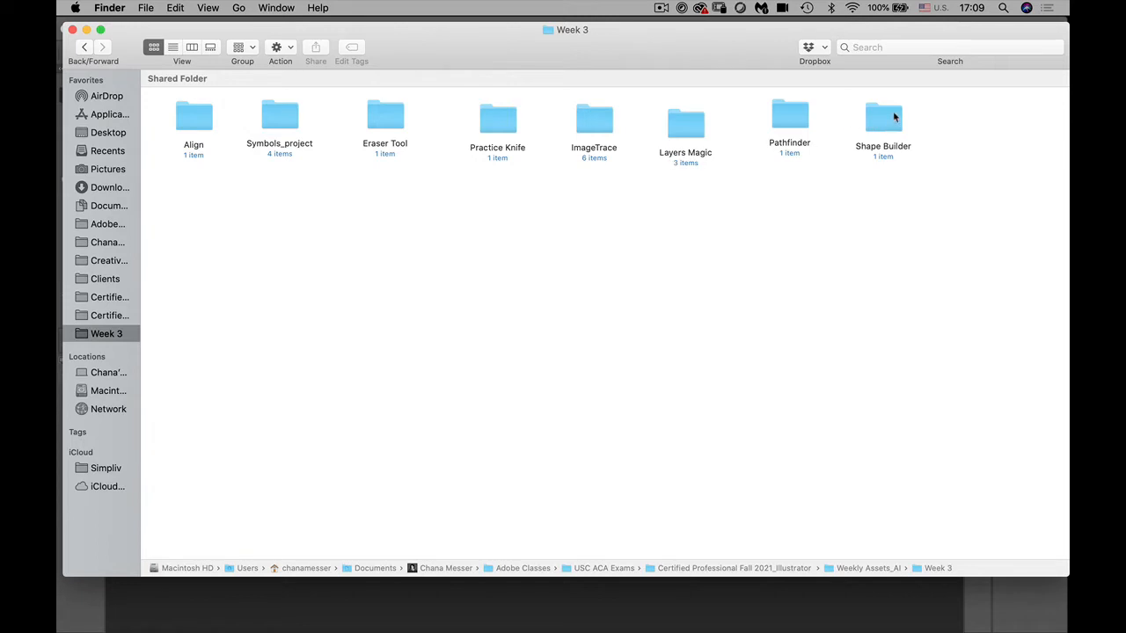
{"action": "left_click_drag", "start_coordinate": [699, 49], "coordinate": [741, 56]}
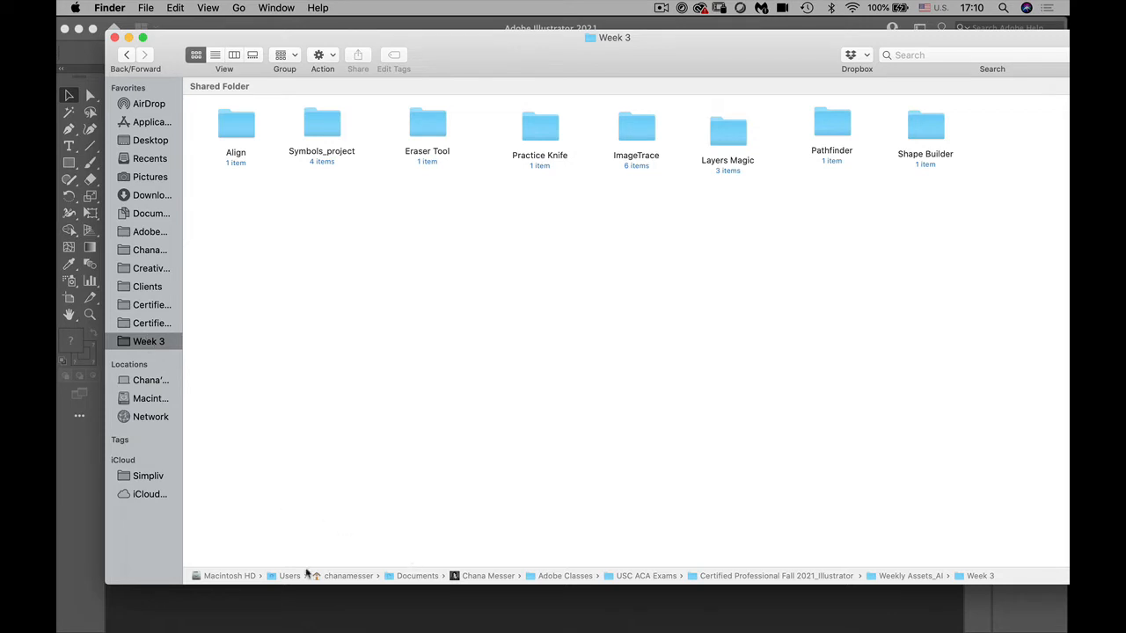
Search the Certified Professional Fall 2021_Illustrator, Weekly Assets_AI, Week 3 and personal work folders for the practice file
{"action": "left_click", "coordinate": [145, 322]}
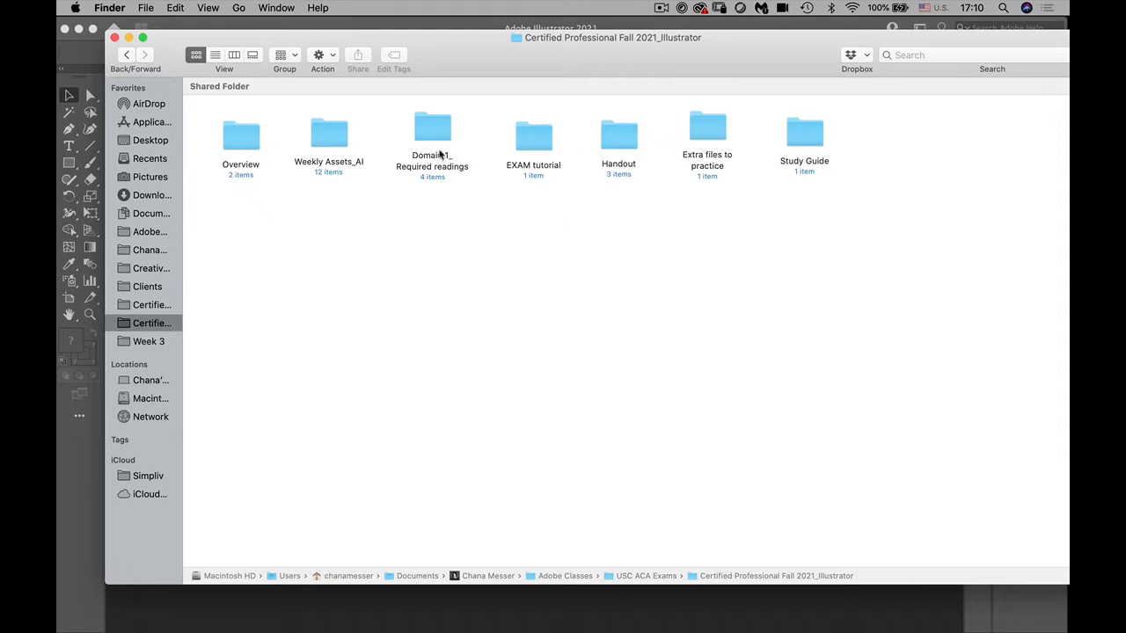
{"action": "double_click", "coordinate": [336, 144]}
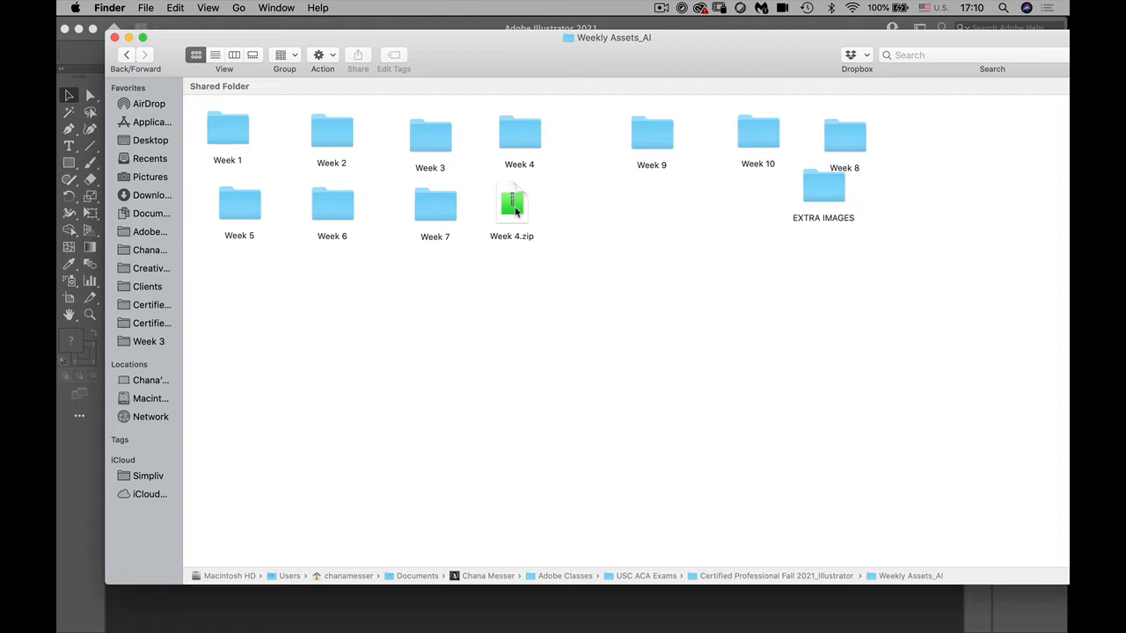
{"action": "double_click", "coordinate": [431, 140]}
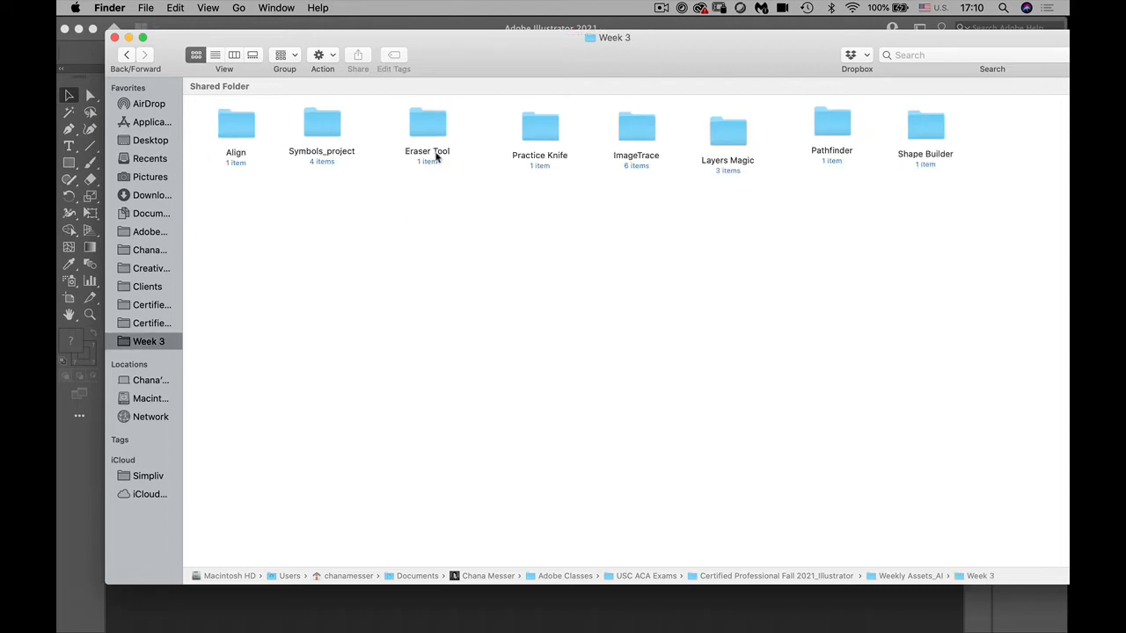
{"action": "left_click", "coordinate": [126, 54]}
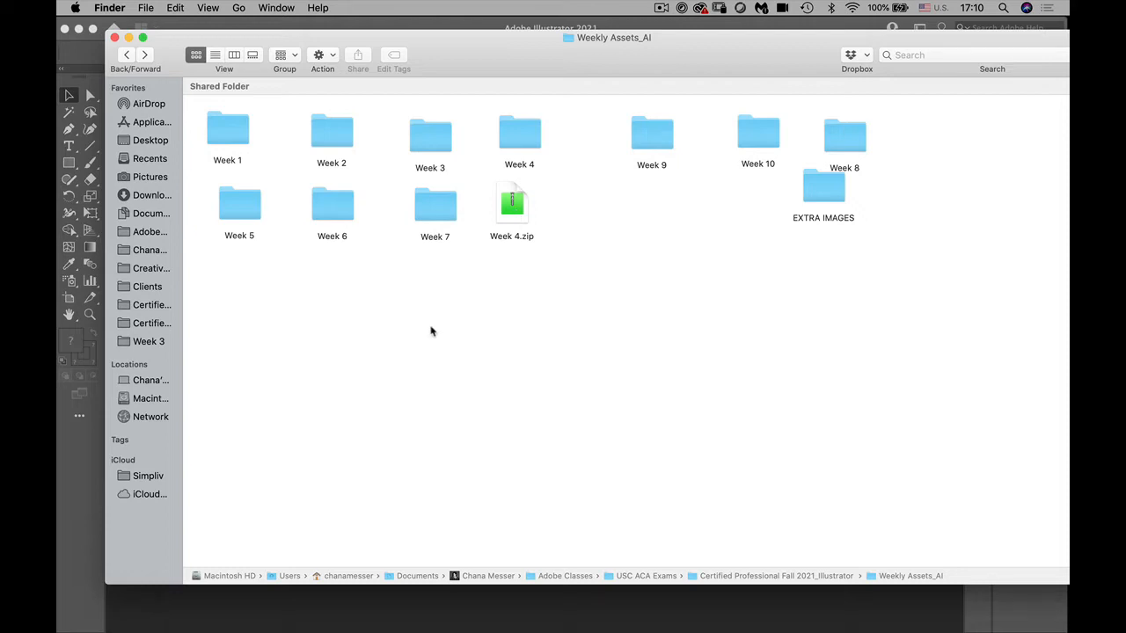
{"action": "left_click", "coordinate": [149, 322]}
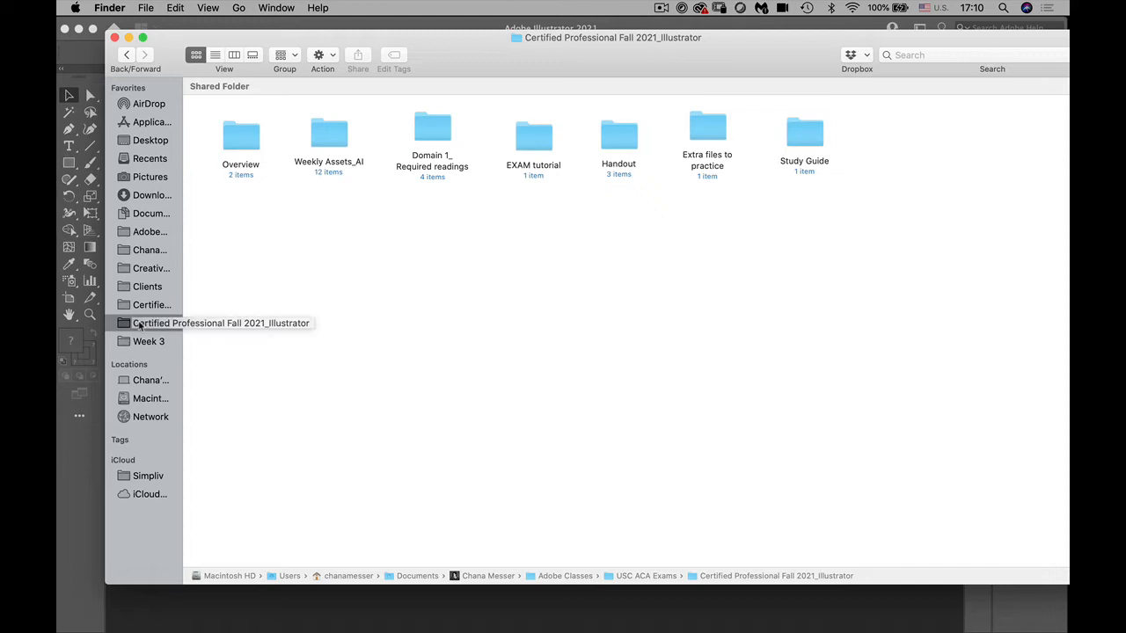
{"action": "left_click", "coordinate": [146, 250]}
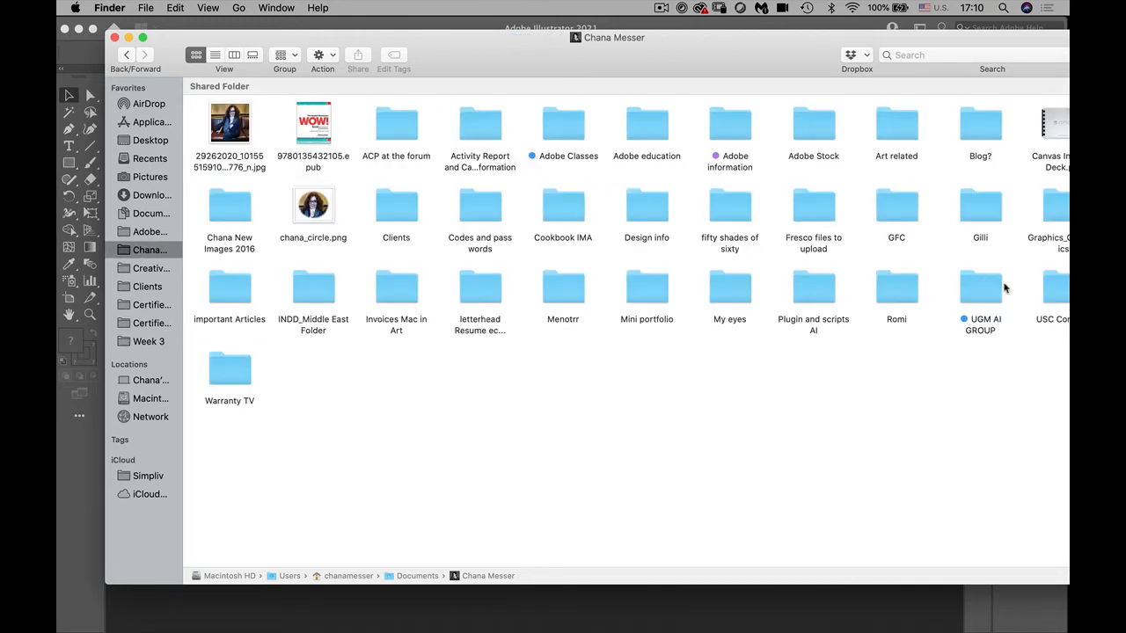
{"action": "double_click", "coordinate": [1052, 295]}
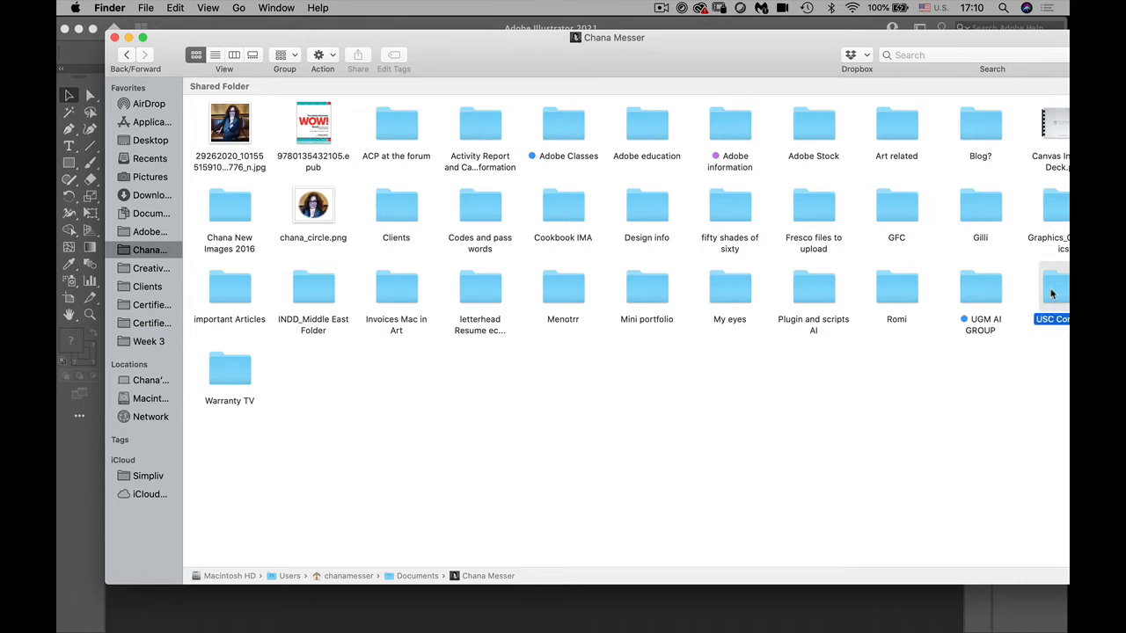
{"action": "left_click", "coordinate": [124, 56]}
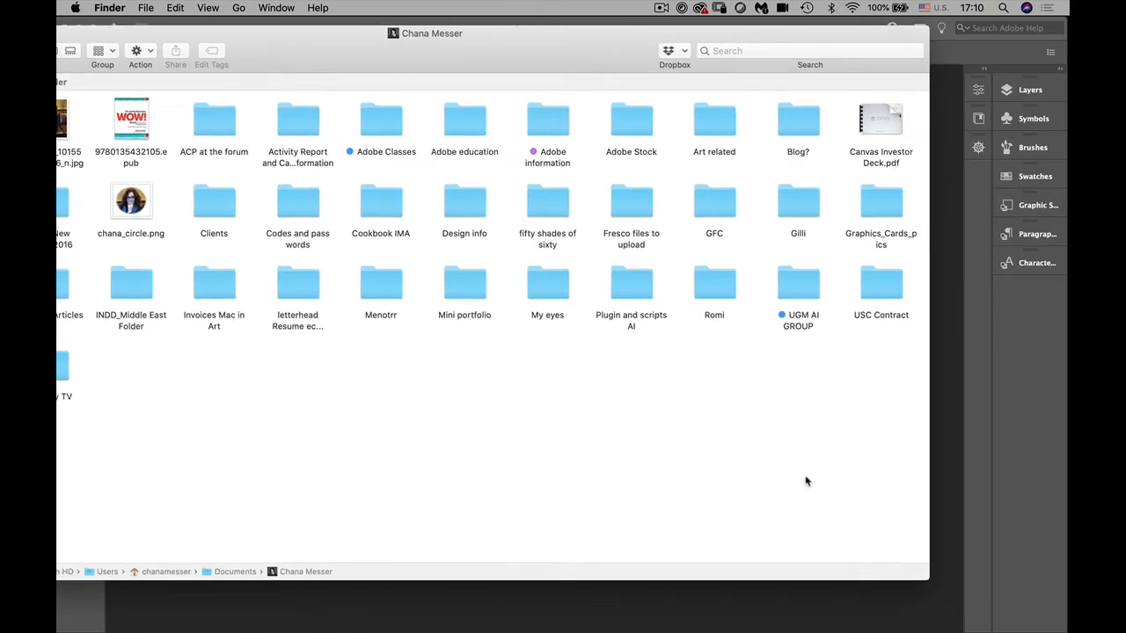
{"action": "left_click_drag", "start_coordinate": [929, 579], "coordinate": [1066, 605]}
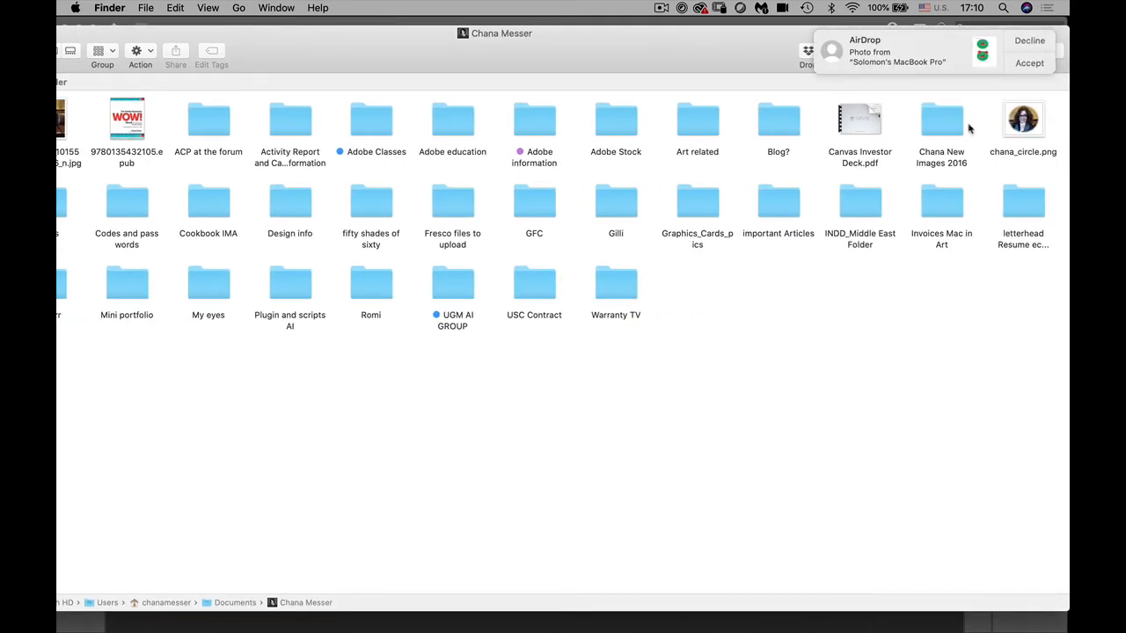
Accept the incoming AirDrop file and save it to the Downloads folder
{"action": "left_click", "coordinate": [1029, 65]}
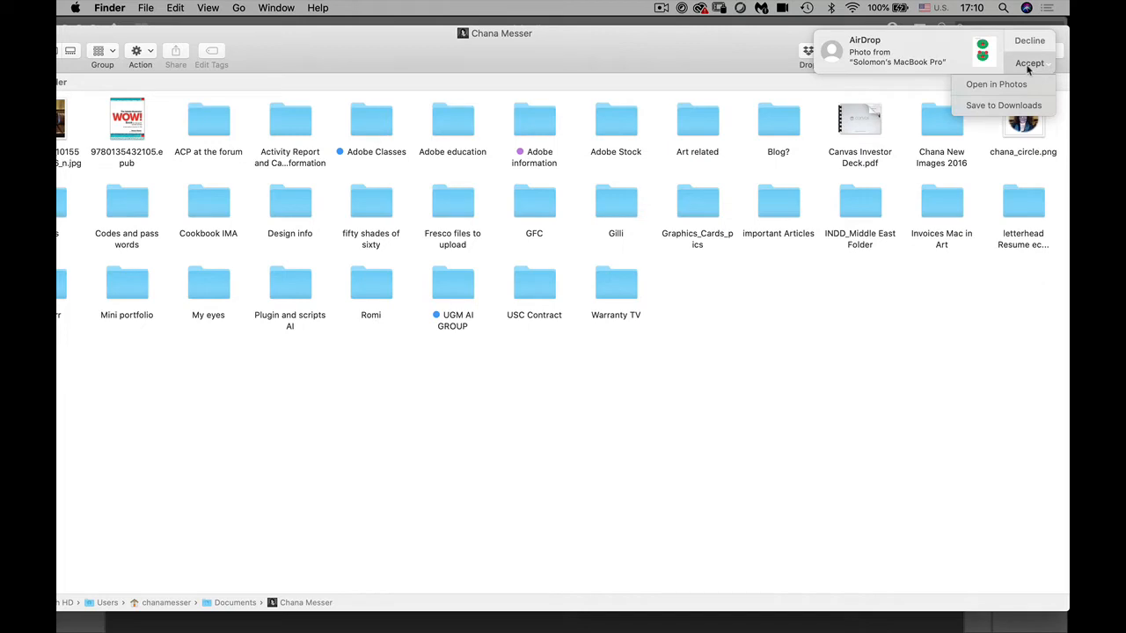
{"action": "left_click", "coordinate": [1003, 106]}
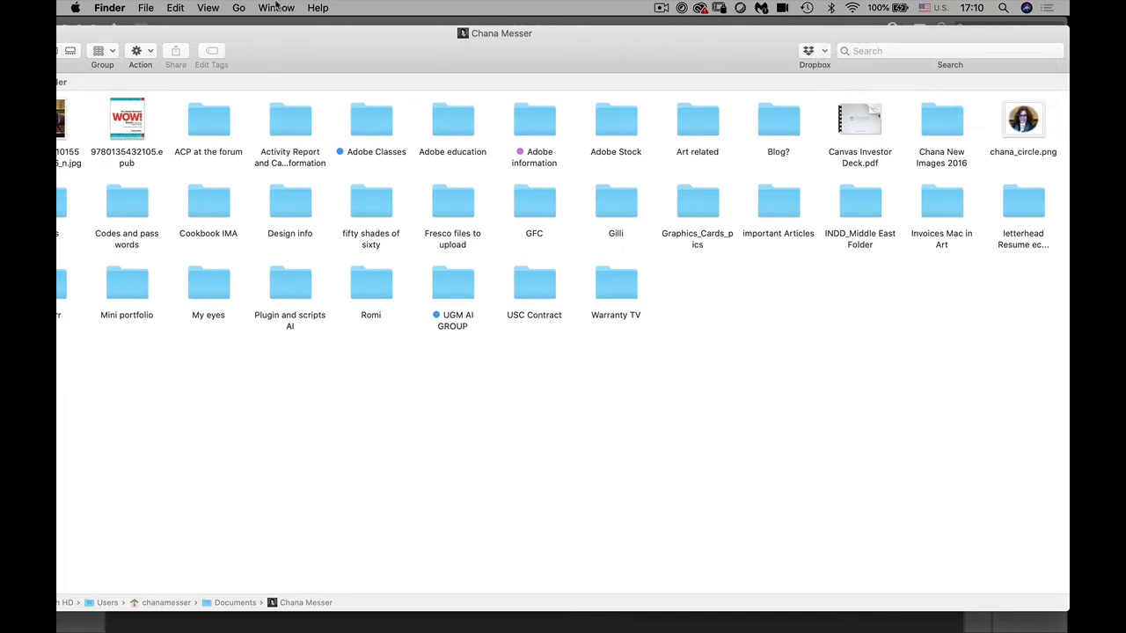
{"action": "left_click_drag", "start_coordinate": [302, 32], "coordinate": [342, 53]}
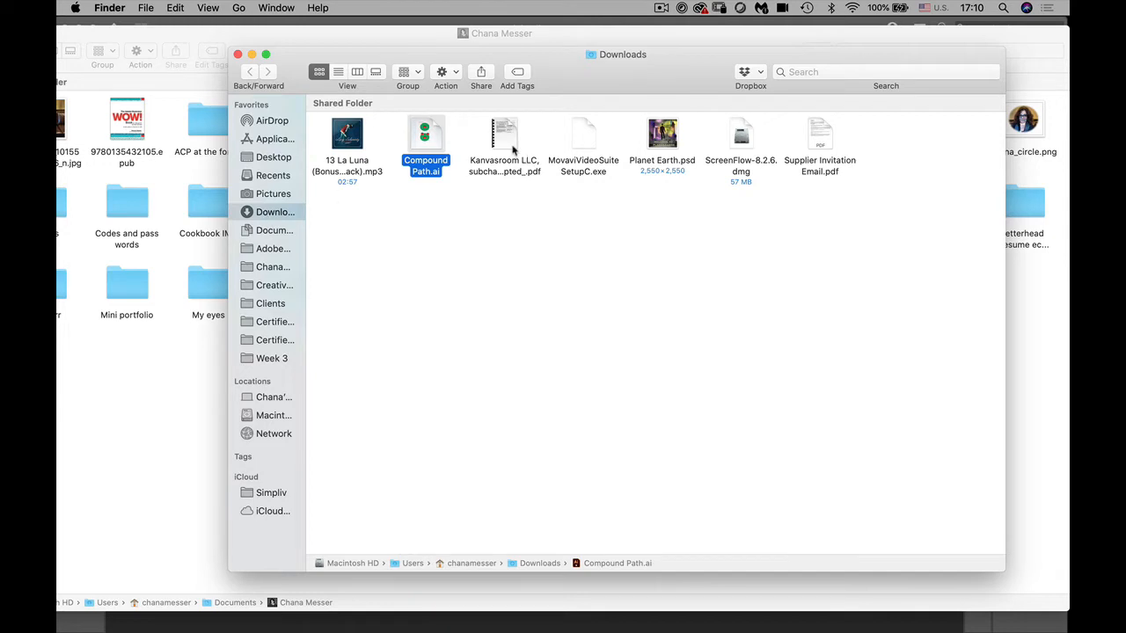
Move Compound Path.ai from Downloads into the Certified Professional Fall 2021_Illustrator folder and on into the Week 3 folder
{"action": "left_click_drag", "start_coordinate": [423, 134], "coordinate": [268, 341]}
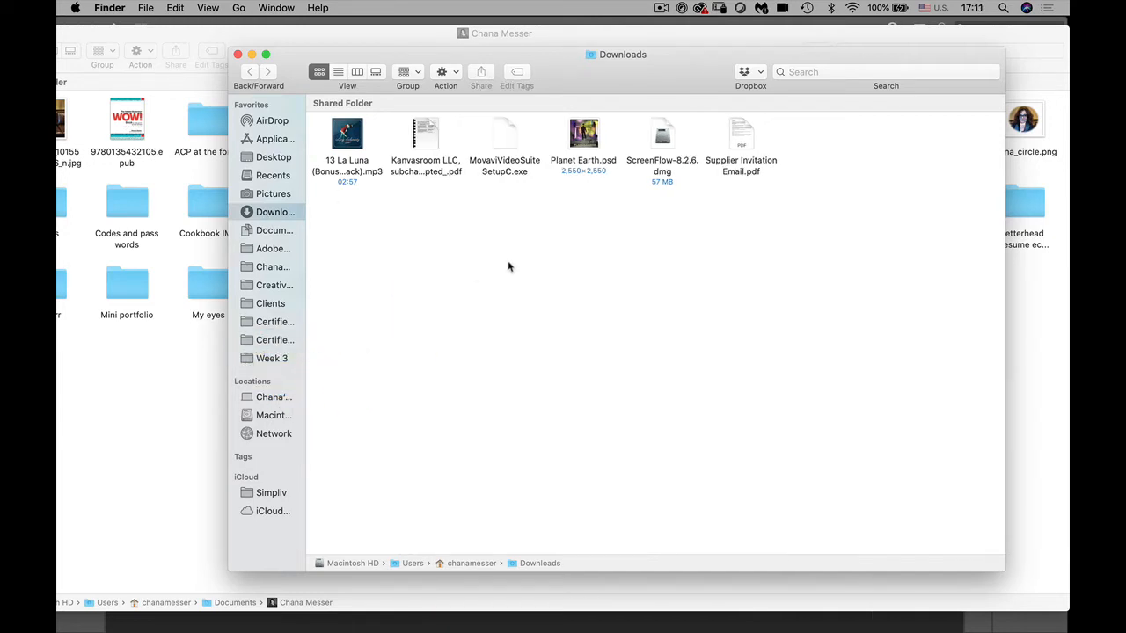
{"action": "left_click", "coordinate": [279, 341]}
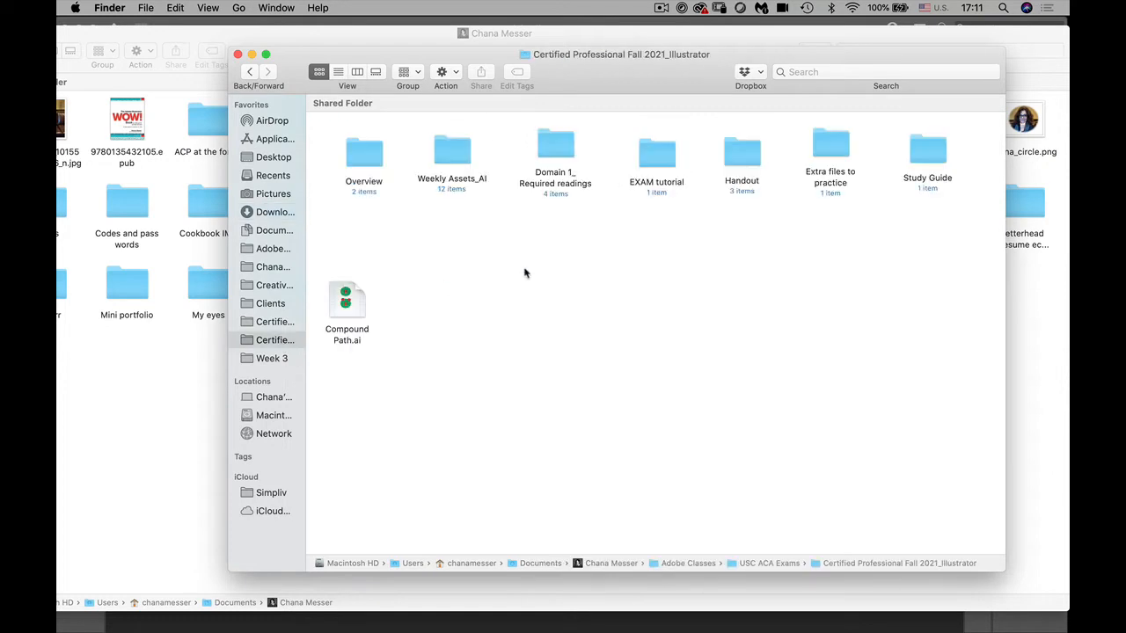
{"action": "left_click", "coordinate": [346, 303]}
{"action": "left_click_drag", "start_coordinate": [347, 303], "coordinate": [267, 359]}
{"action": "left_click", "coordinate": [266, 358]}
{"action": "left_click_drag", "start_coordinate": [346, 304], "coordinate": [376, 241]}
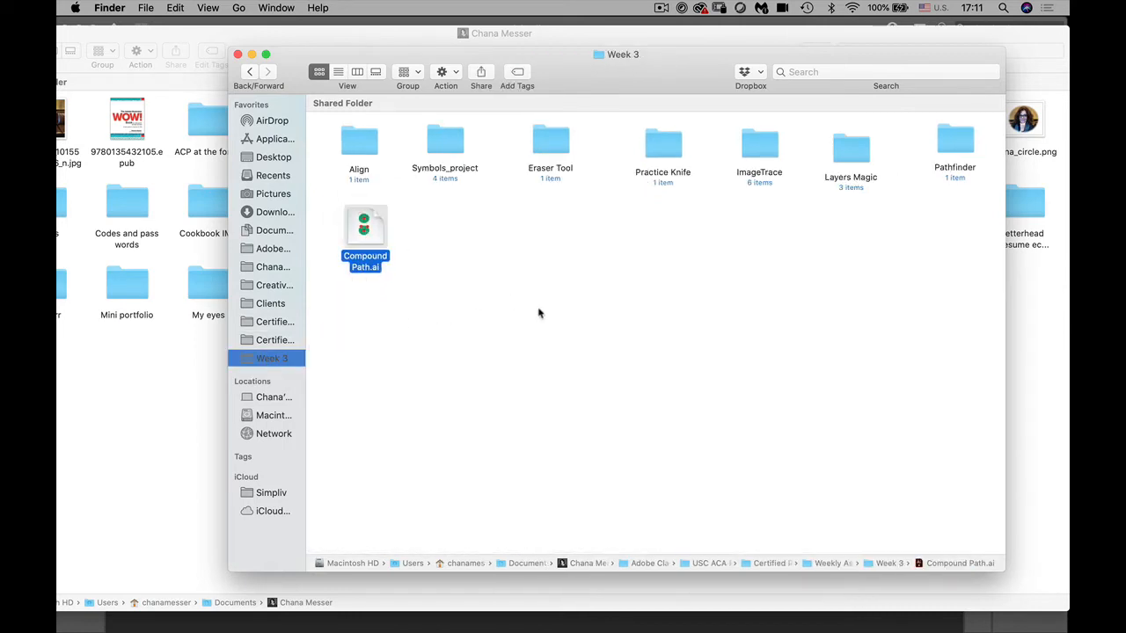
Open Compound Path.ai in Illustrator and show all four artboards together at 25% zoom
{"action": "double_click", "coordinate": [362, 236]}
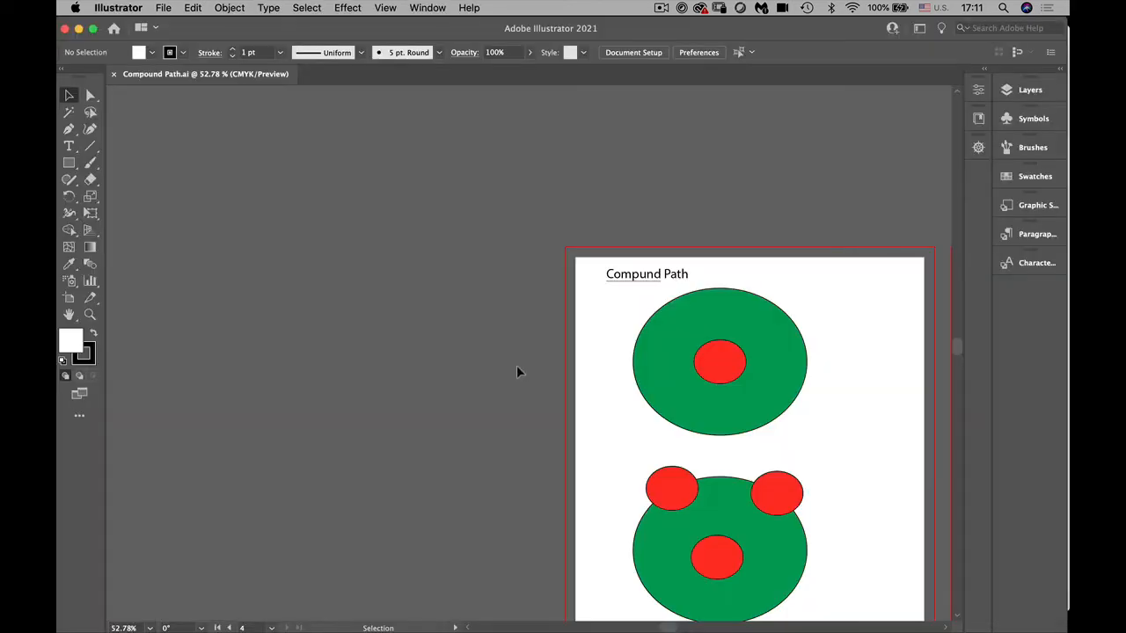
{"action": "mouse_move", "coordinate": [671, 528]}
{"action": "left_mouse_down"}
{"action": "mouse_move", "coordinate": [311, 445]}
{"action": "mouse_move", "coordinate": [227, 419]}
{"action": "mouse_move", "coordinate": [231, 410]}
{"action": "left_mouse_up"}
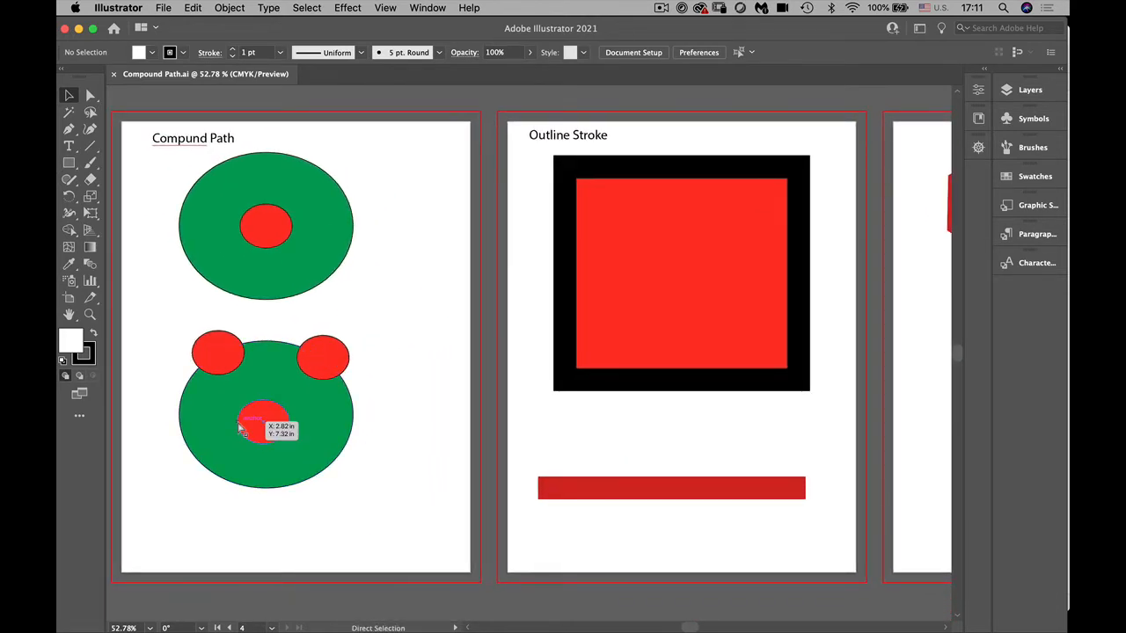
{"action": "key", "text": "super+minus"}
{"action": "key", "text": "super+minus"}
{"action": "left_click_drag", "start_coordinate": [382, 455], "coordinate": [248, 419]}
{"action": "key", "text": "super+minus"}
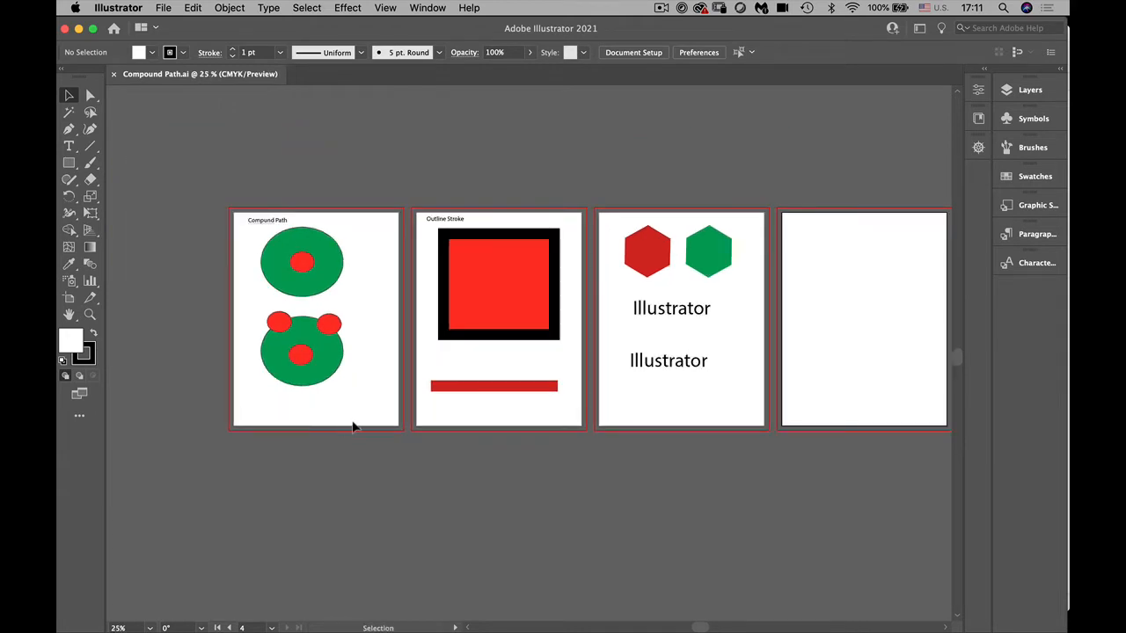
{"action": "left_click_drag", "start_coordinate": [352, 427], "coordinate": [284, 400]}
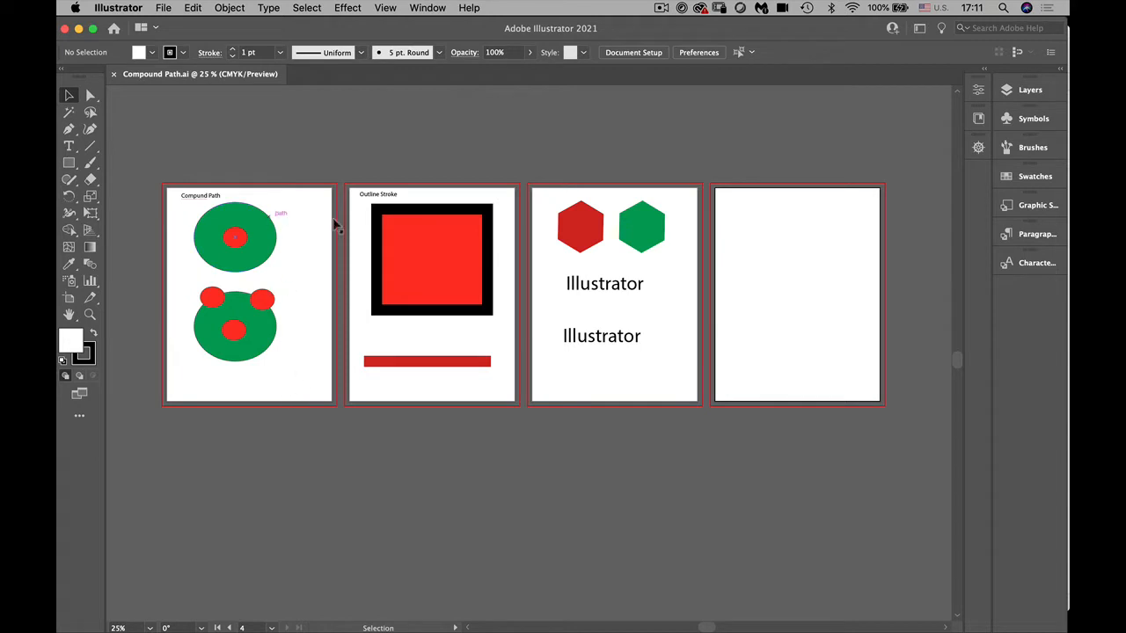
Reset the current custom workspace and show the colour swatches, lengthened so every swatch and colour group is visible
{"action": "left_click", "coordinate": [919, 30]}
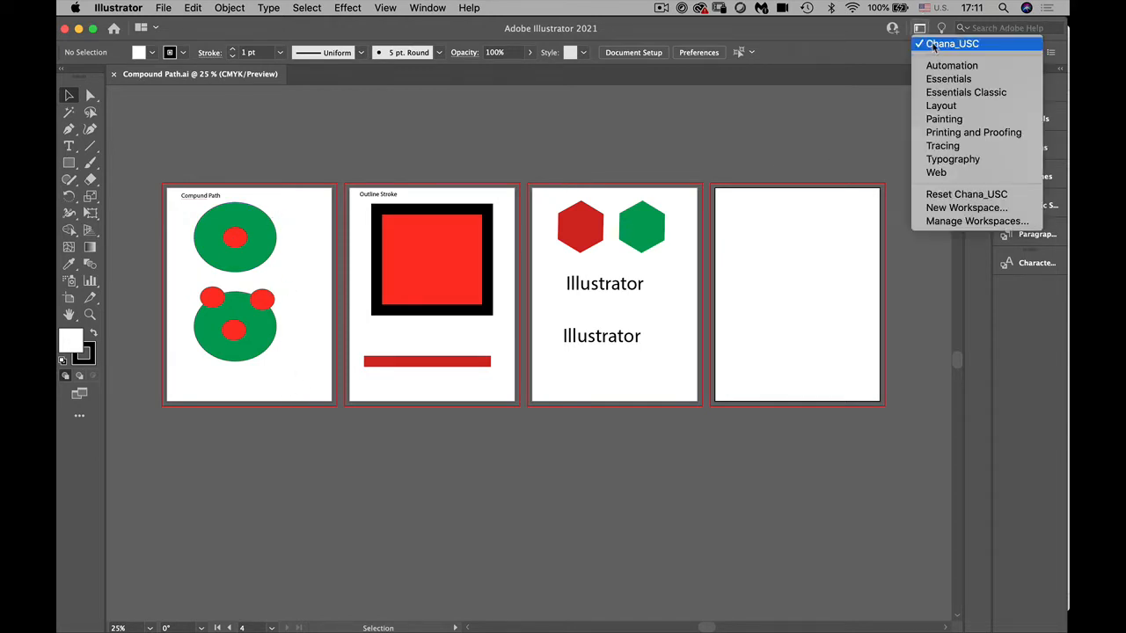
{"action": "left_click", "coordinate": [949, 201]}
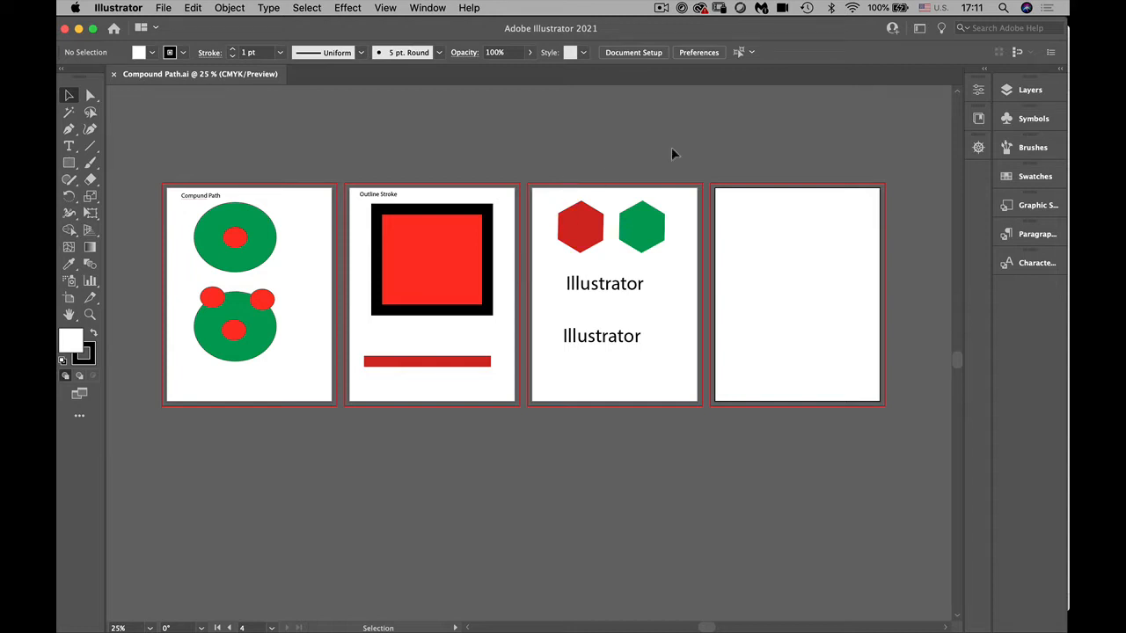
{"action": "left_click", "coordinate": [1011, 180]}
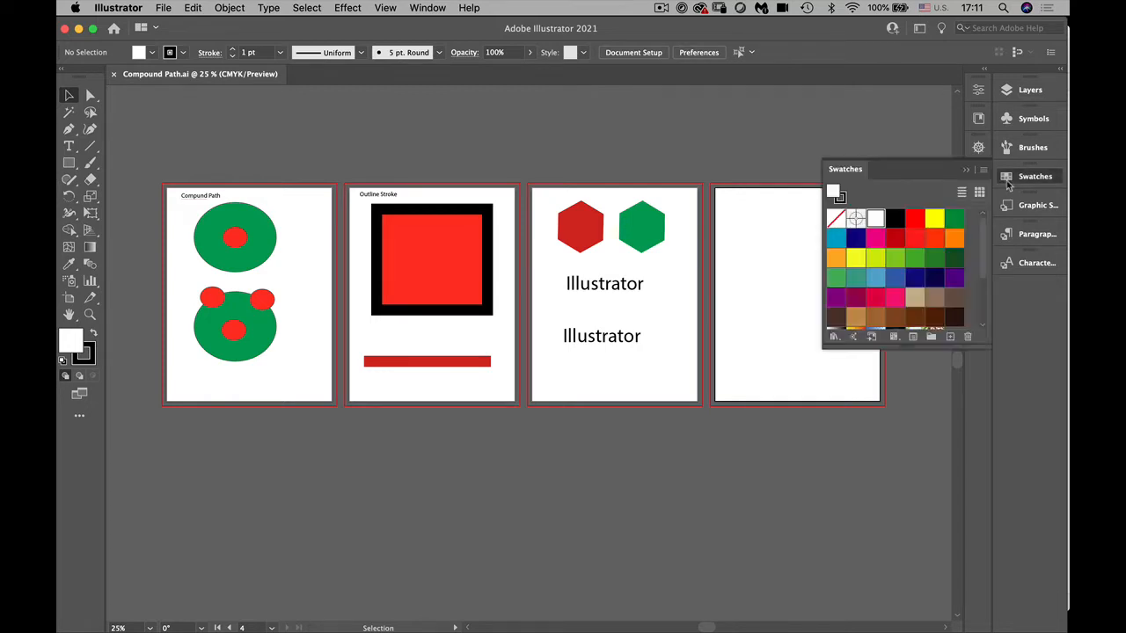
{"action": "left_click_drag", "start_coordinate": [906, 347], "coordinate": [918, 605]}
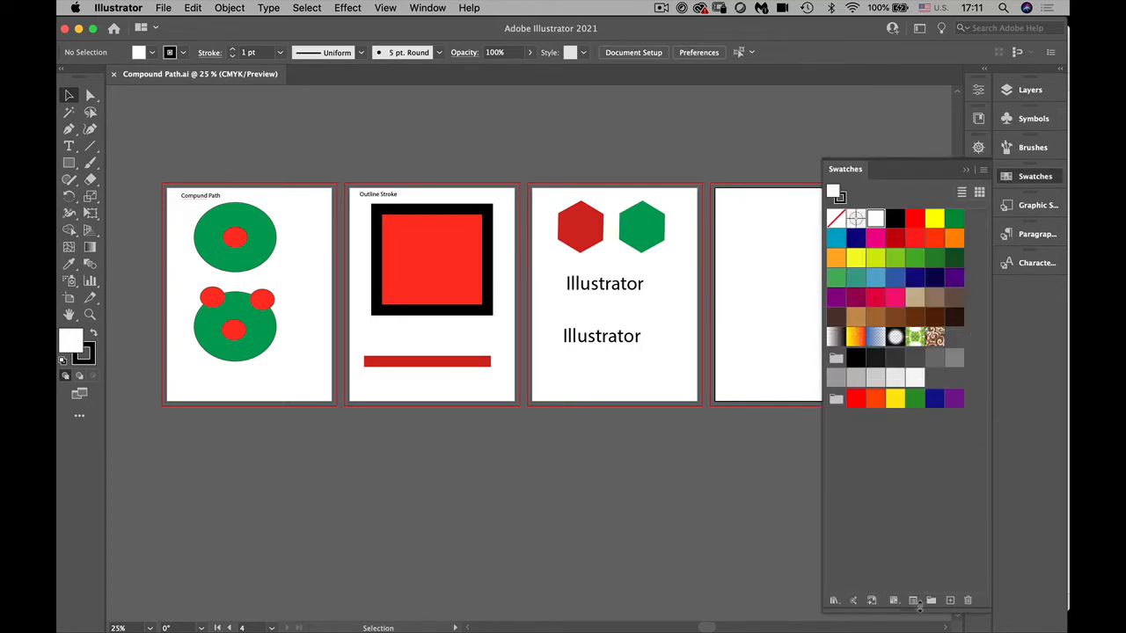
{"action": "left_click", "coordinate": [885, 503]}
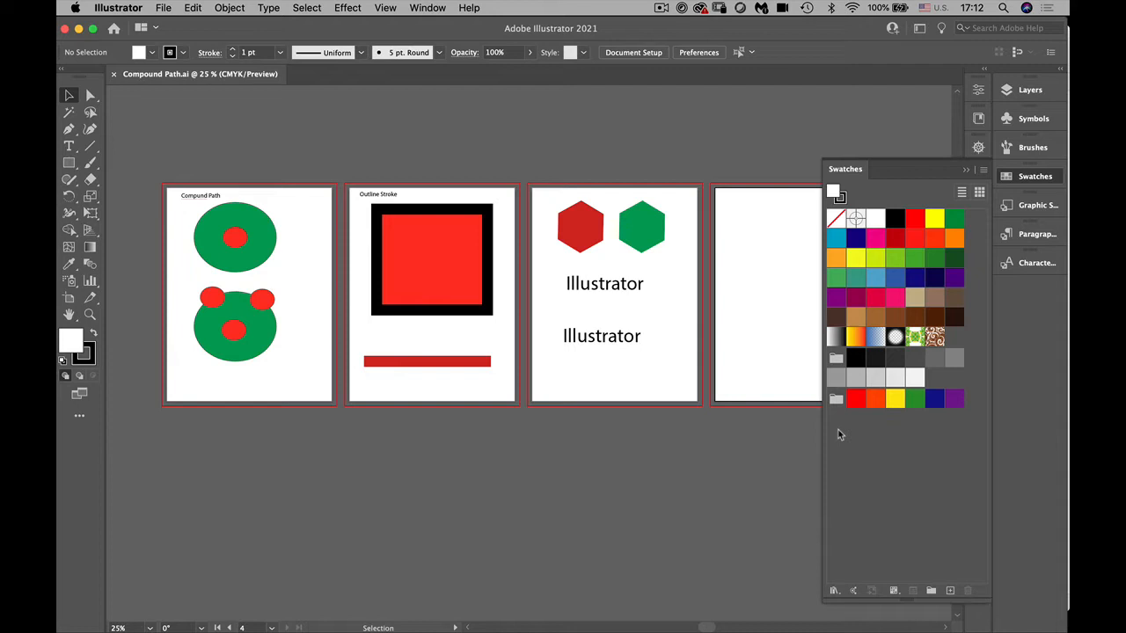
Show the first artboard with the green and red ellipses at 66.67% zoom and collapse the swatches
{"action": "left_click", "coordinate": [226, 382]}
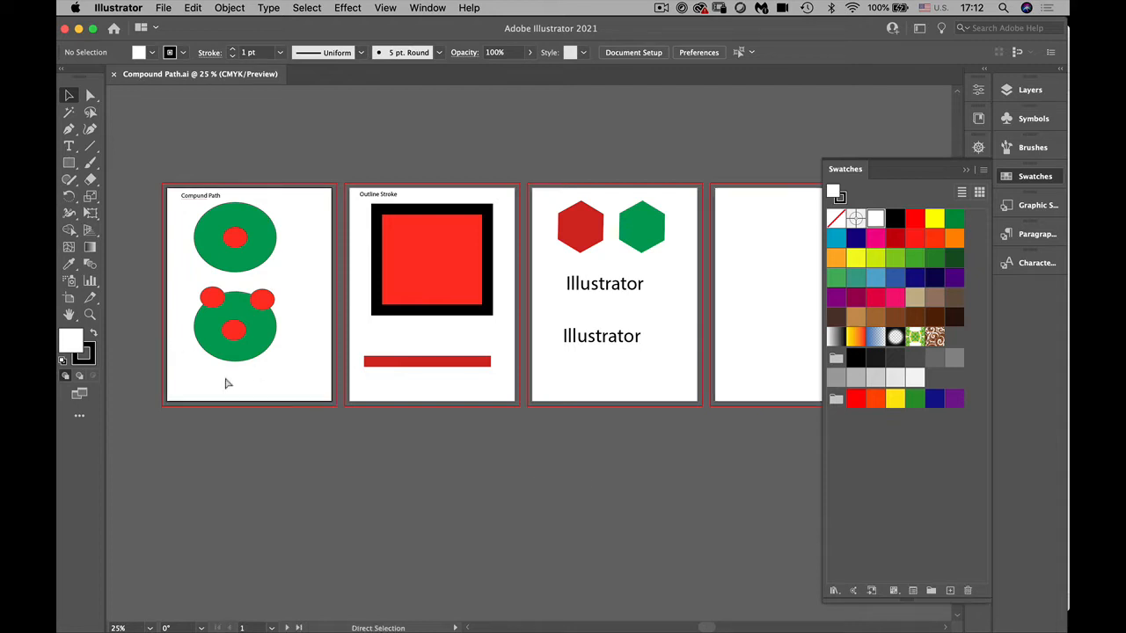
{"action": "key", "text": "super+equal"}
{"action": "key", "text": "super+equal"}
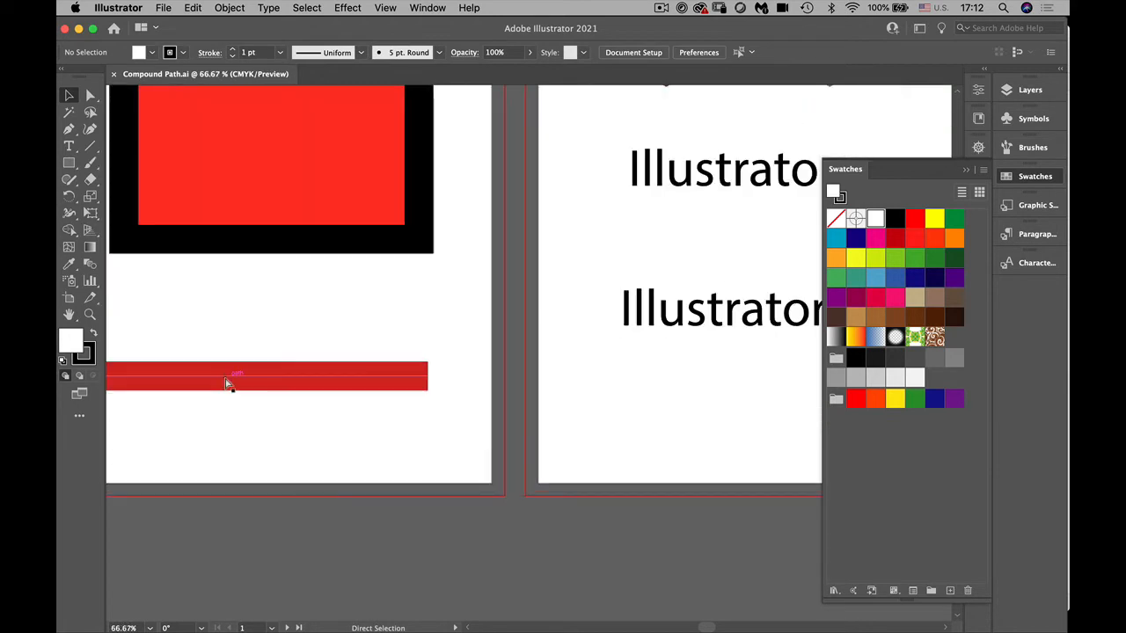
{"action": "key", "text": "super+equal"}
{"action": "left_click_drag", "start_coordinate": [158, 336], "coordinate": [896, 514]}
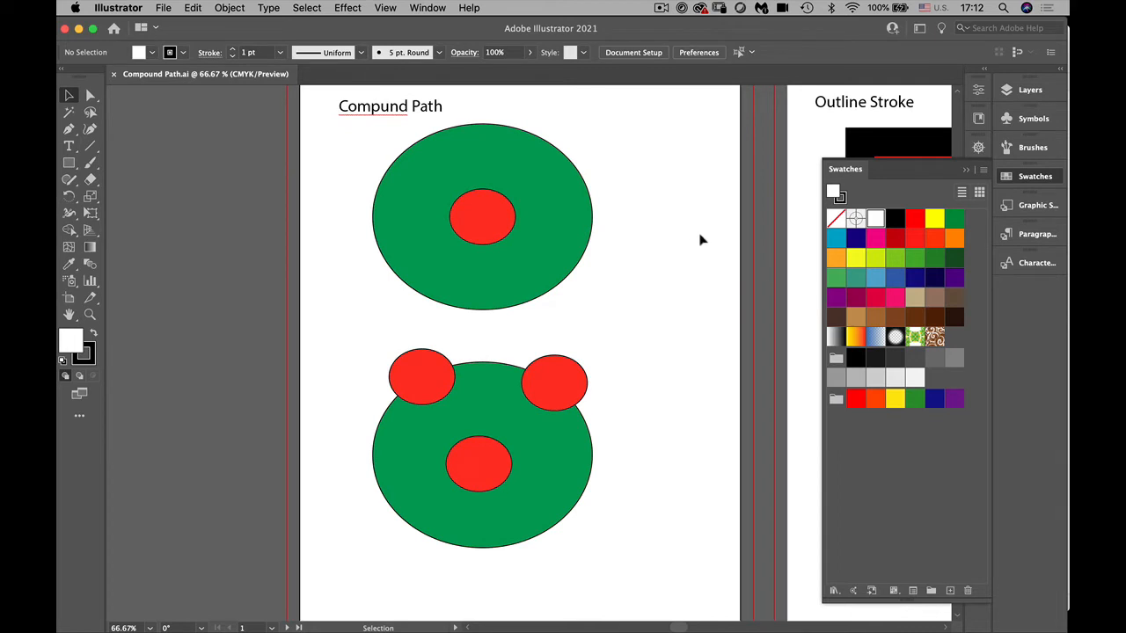
{"action": "left_click", "coordinate": [840, 170]}
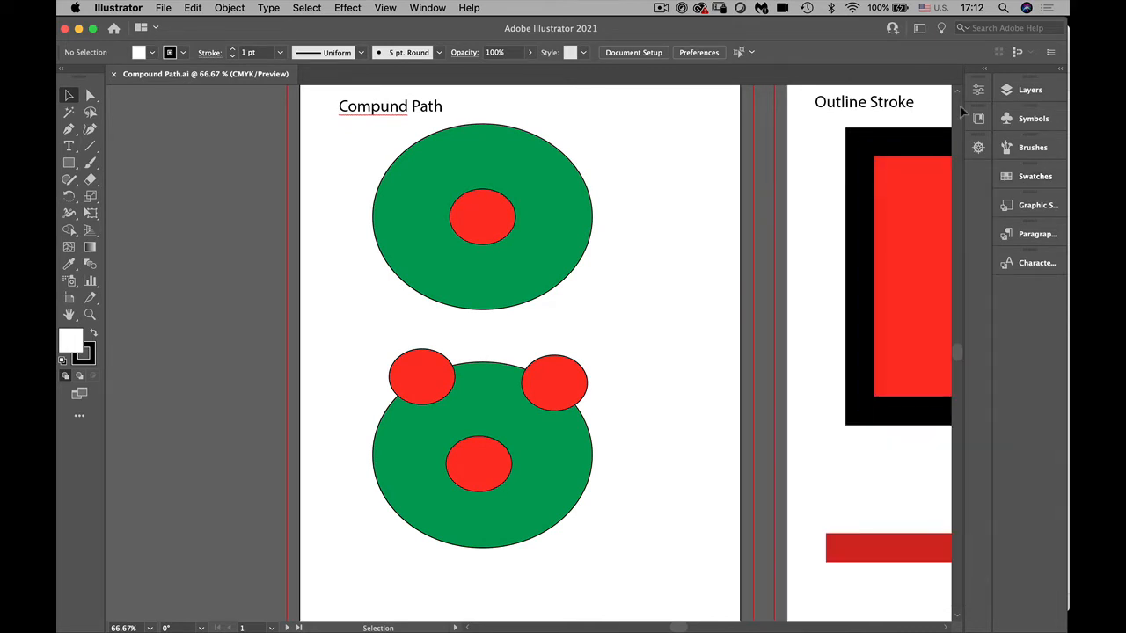
Float the layer list beside the artwork, lengthen it, and expand the Compound layer to list its objects
{"action": "left_click", "coordinate": [1027, 90]}
{"action": "left_click_drag", "start_coordinate": [835, 82], "coordinate": [711, 87]}
{"action": "left_click_drag", "start_coordinate": [775, 231], "coordinate": [815, 356]}
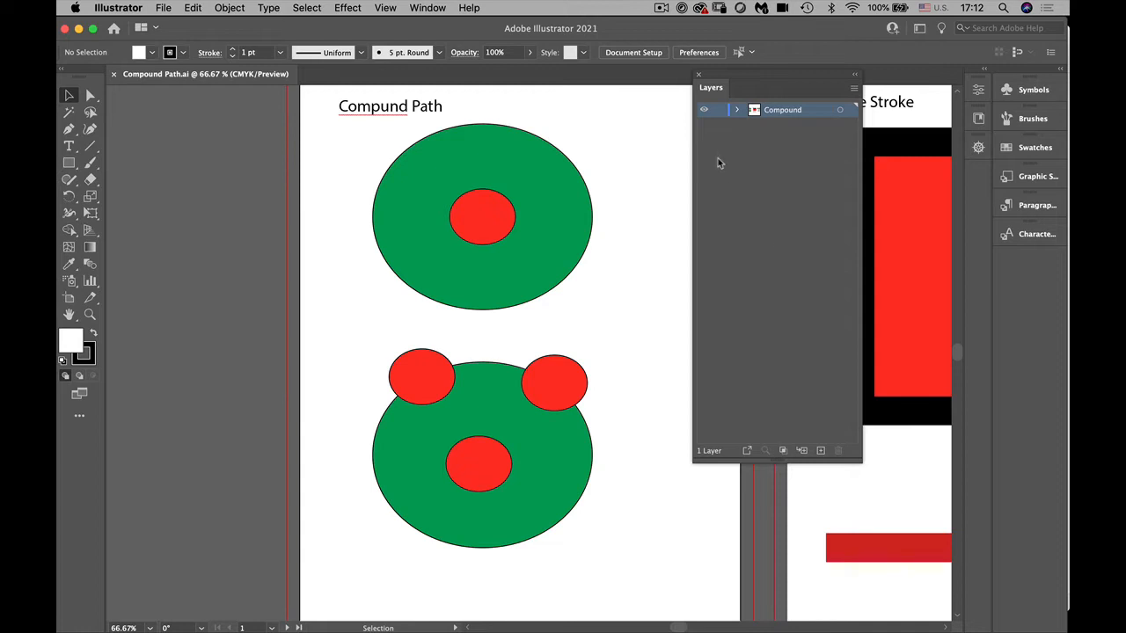
{"action": "left_click", "coordinate": [737, 110]}
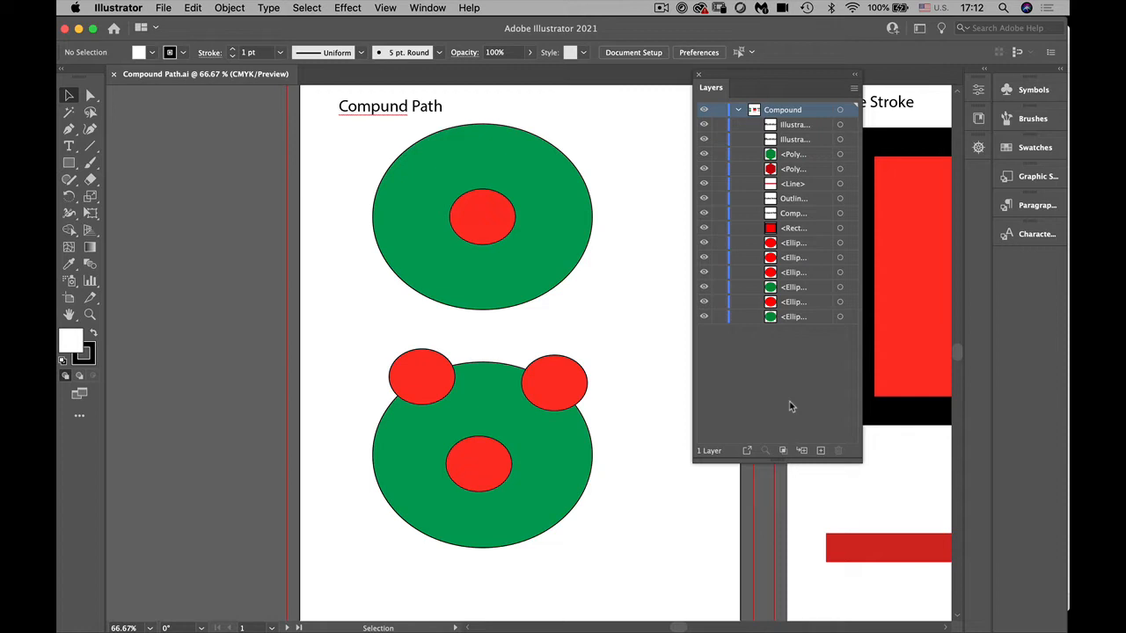
Set the layer list's row size to a custom 60 pixels and lengthen the list to show more thumbnails
{"action": "left_click", "coordinate": [853, 88]}
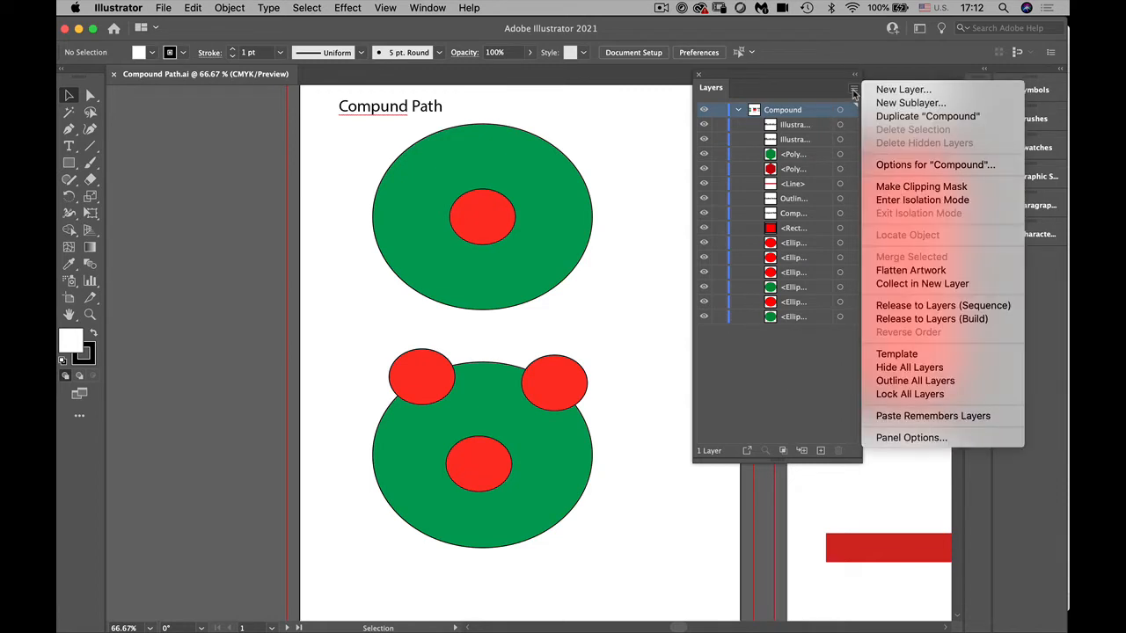
{"action": "left_click", "coordinate": [923, 440]}
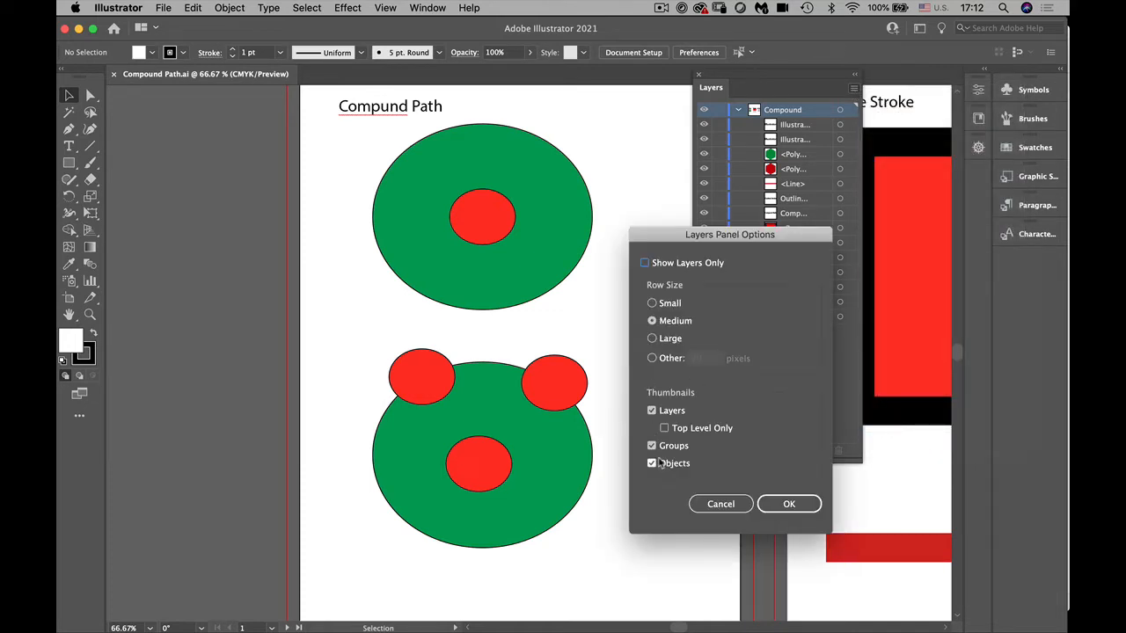
{"action": "left_click", "coordinate": [652, 359]}
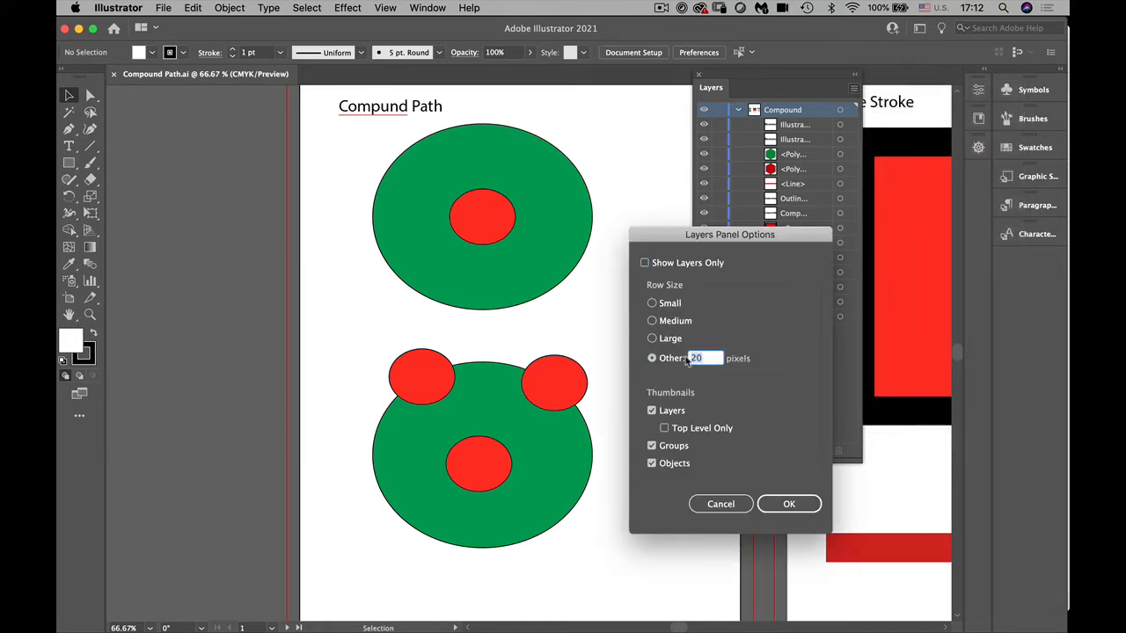
{"action": "type", "text": "60"}
{"action": "left_click", "coordinate": [788, 501]}
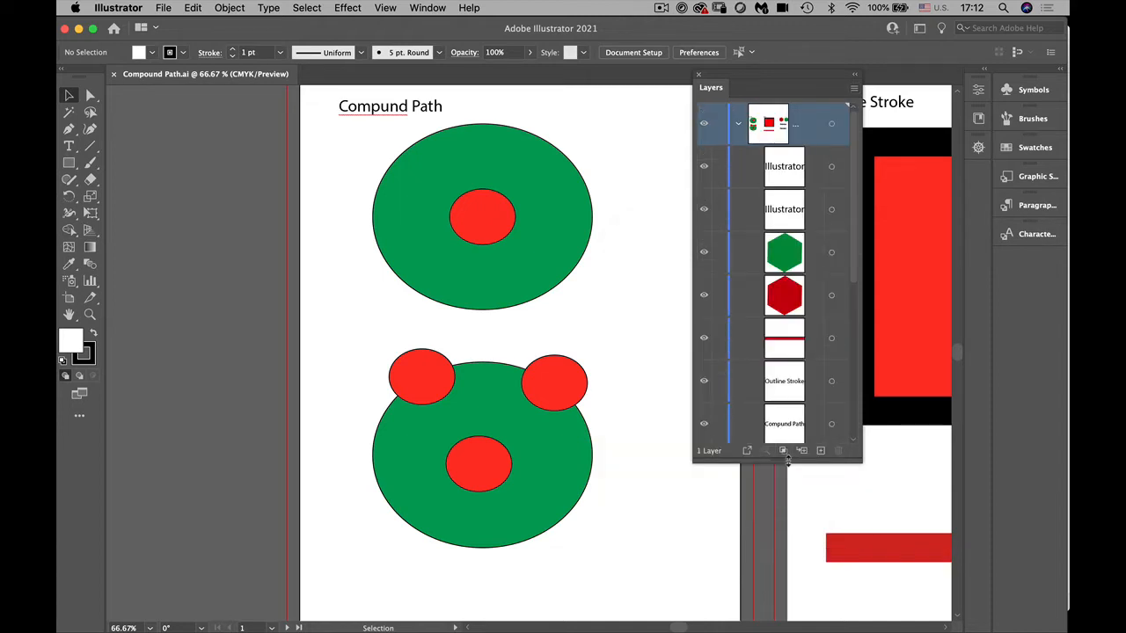
{"action": "left_click_drag", "start_coordinate": [787, 461], "coordinate": [787, 626]}
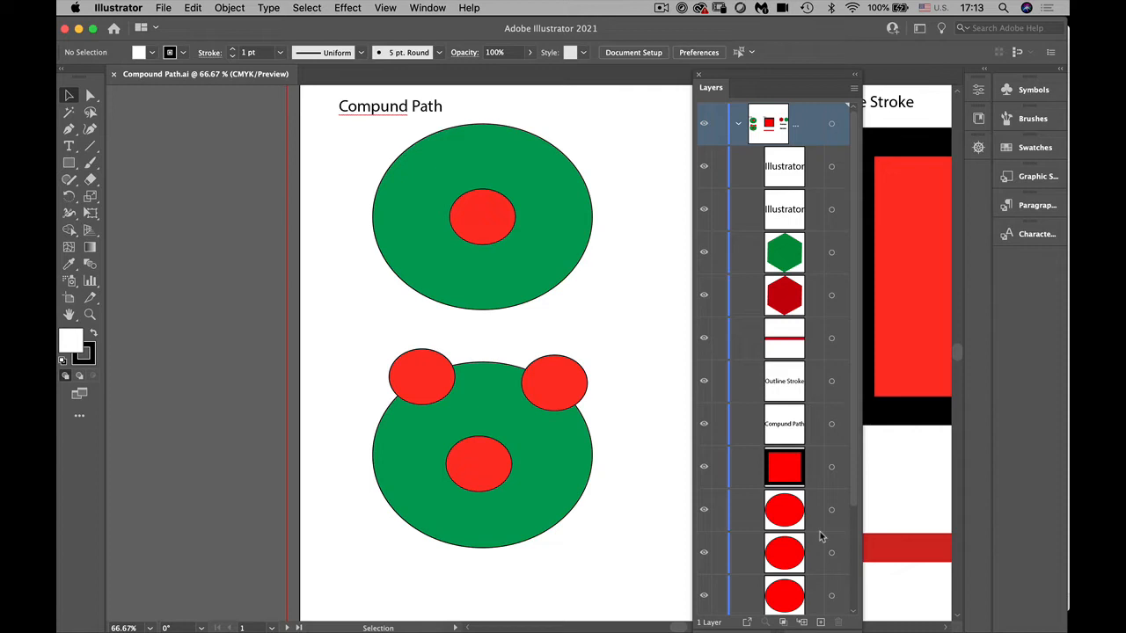
Select the upper green ellipse with its red centre ellipse, and shrink the layer list to show their two entries
{"action": "left_click", "coordinate": [506, 143]}
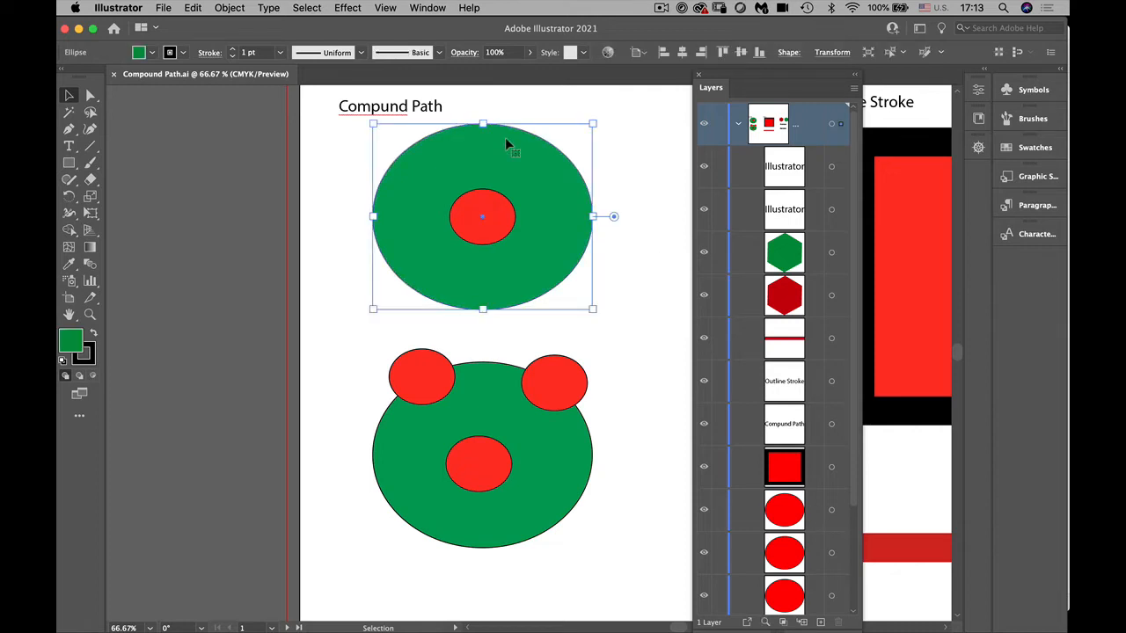
{"action": "left_click", "coordinate": [503, 218], "text": "shift"}
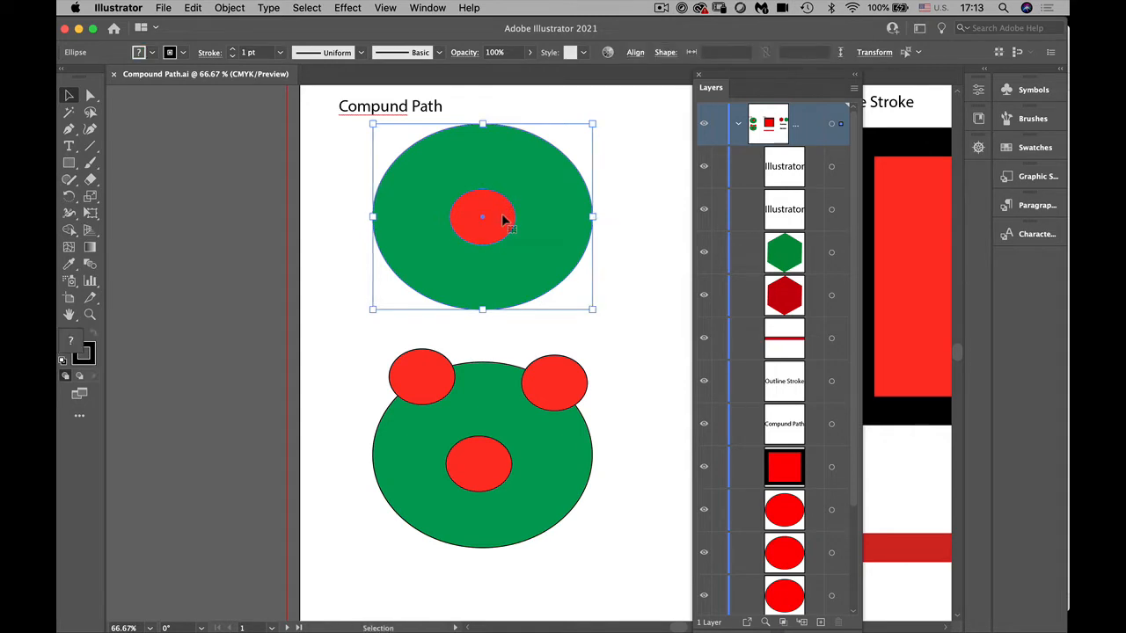
{"action": "scroll", "coordinate": [855, 337], "scroll_direction": "down", "scroll_amount": 3}
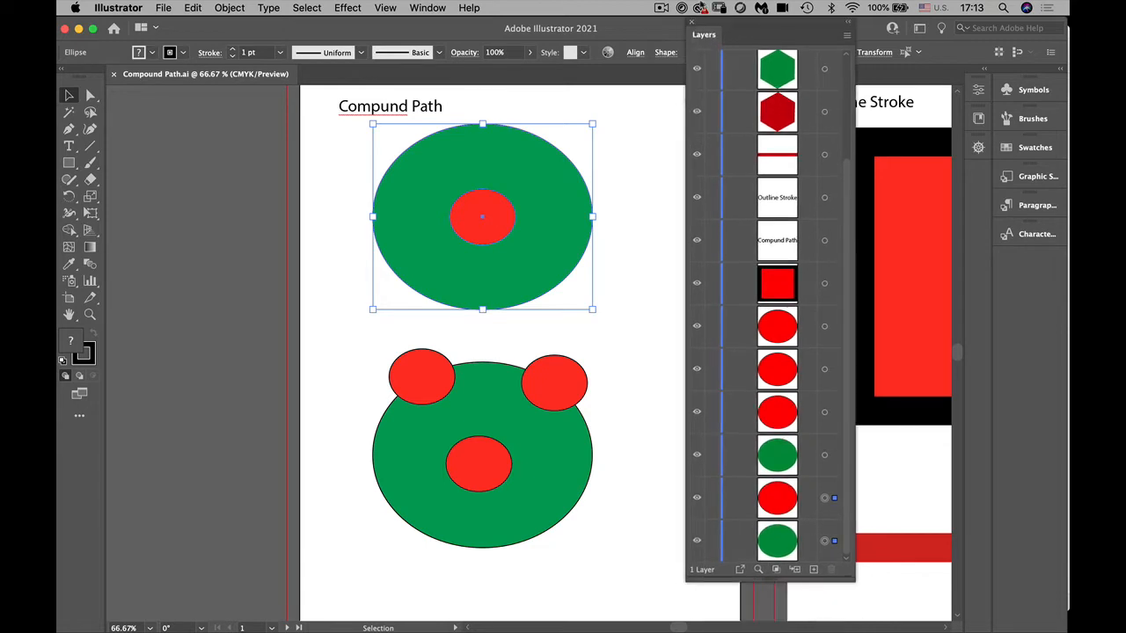
{"action": "left_click_drag", "start_coordinate": [715, 79], "coordinate": [696, 26]}
{"action": "left_click_drag", "start_coordinate": [752, 579], "coordinate": [751, 145]}
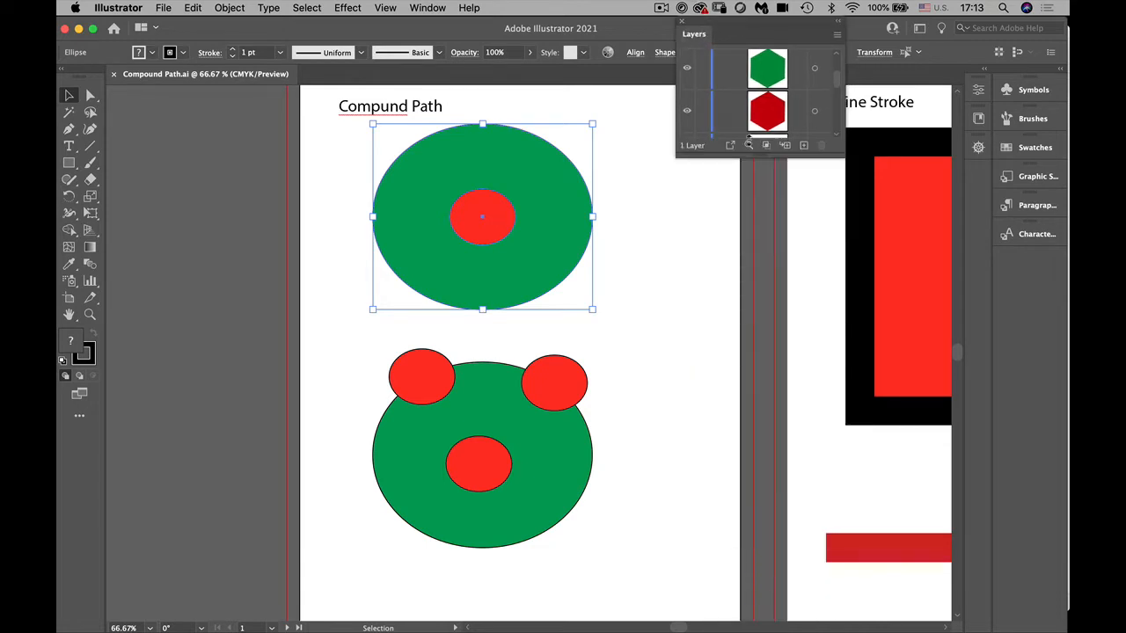
{"action": "left_click_drag", "start_coordinate": [837, 82], "coordinate": [836, 132]}
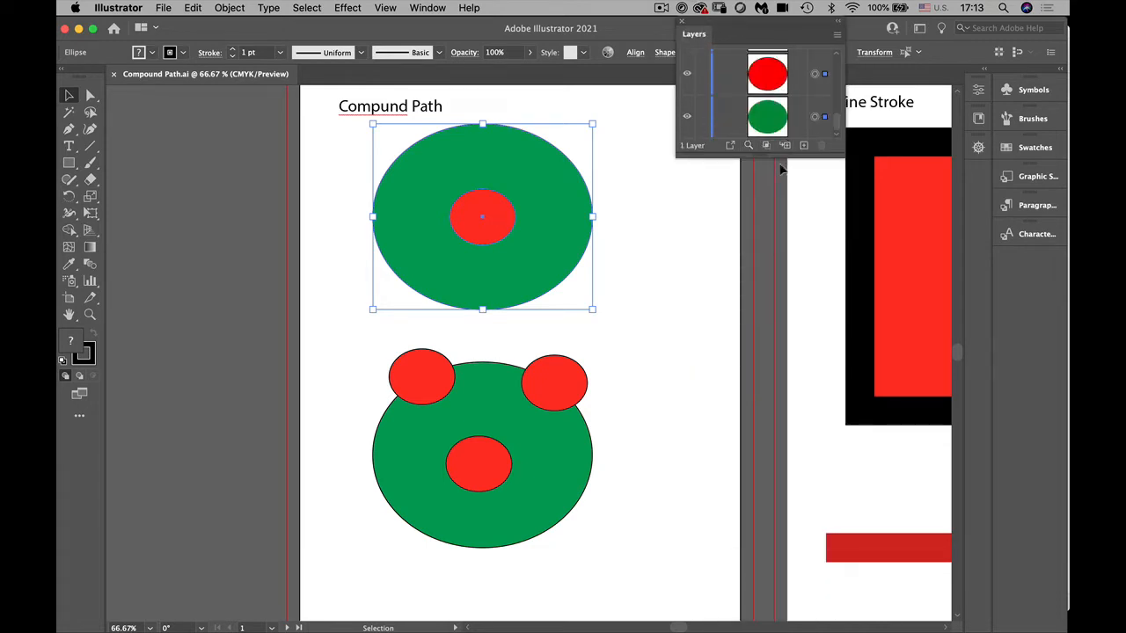
{"action": "left_click_drag", "start_coordinate": [774, 155], "coordinate": [774, 243]}
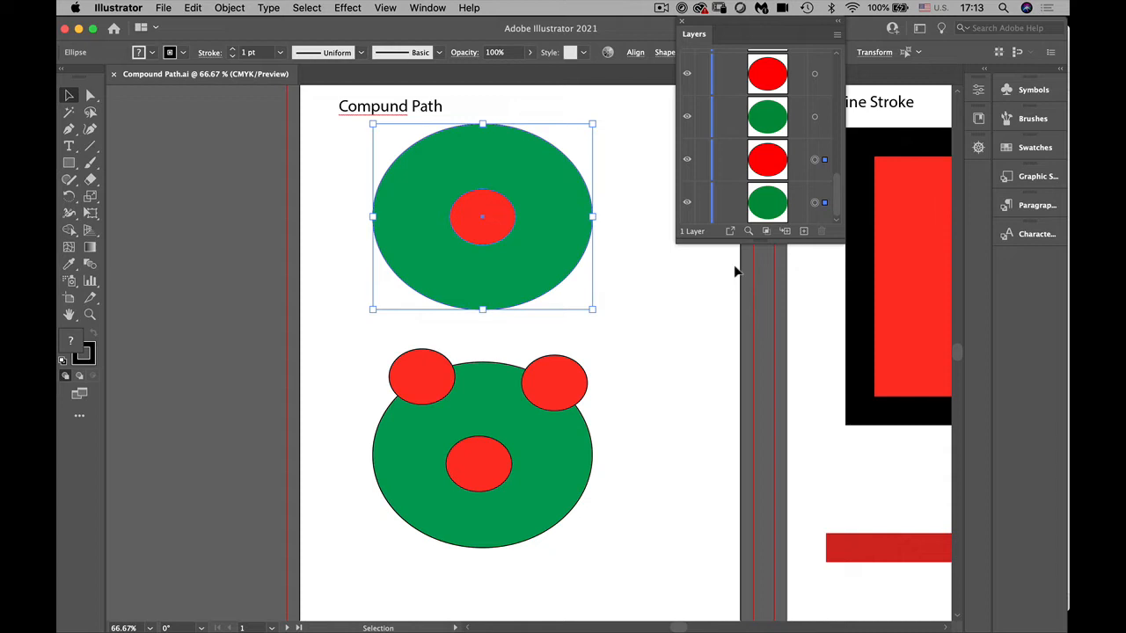
Make a compound path from the selected upper green ellipse and its red centre ellipse
{"action": "left_click", "coordinate": [231, 7]}
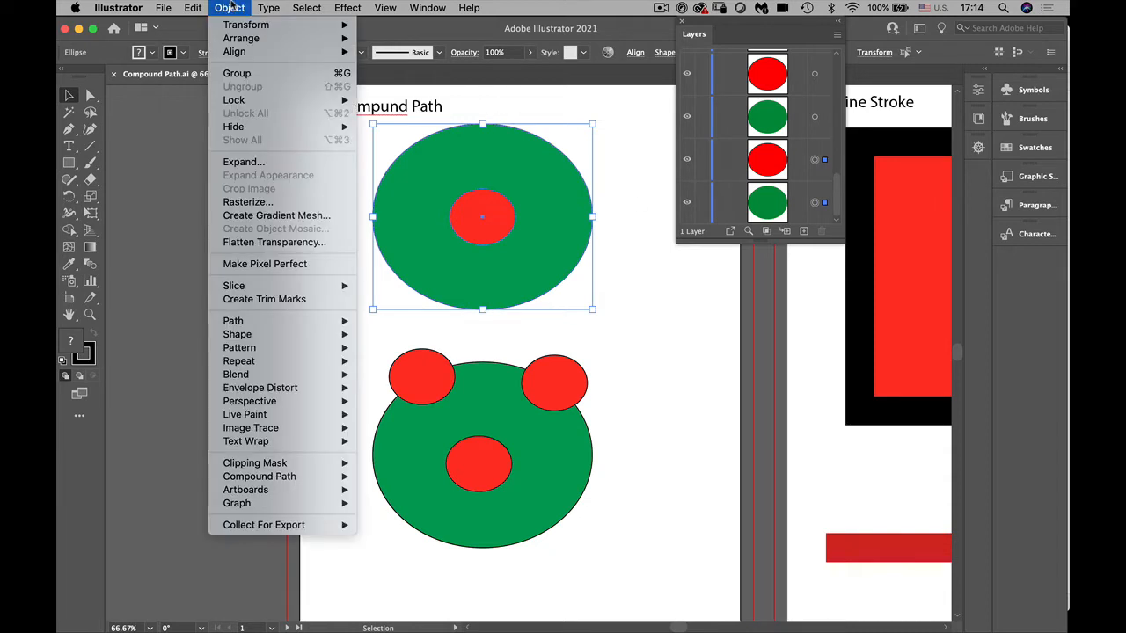
{"action": "mouse_move", "coordinate": [280, 479]}
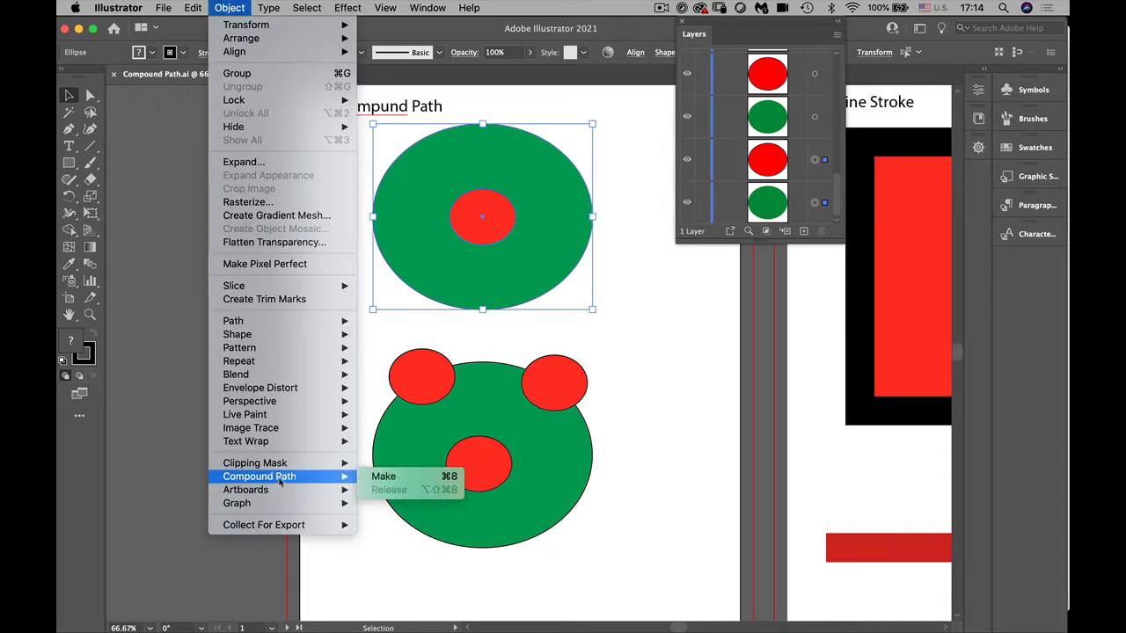
Combine the upper green ellipse and its red centre into a compound path, and extend the Layers panel to list more objects
{"action": "left_click", "coordinate": [397, 479]}
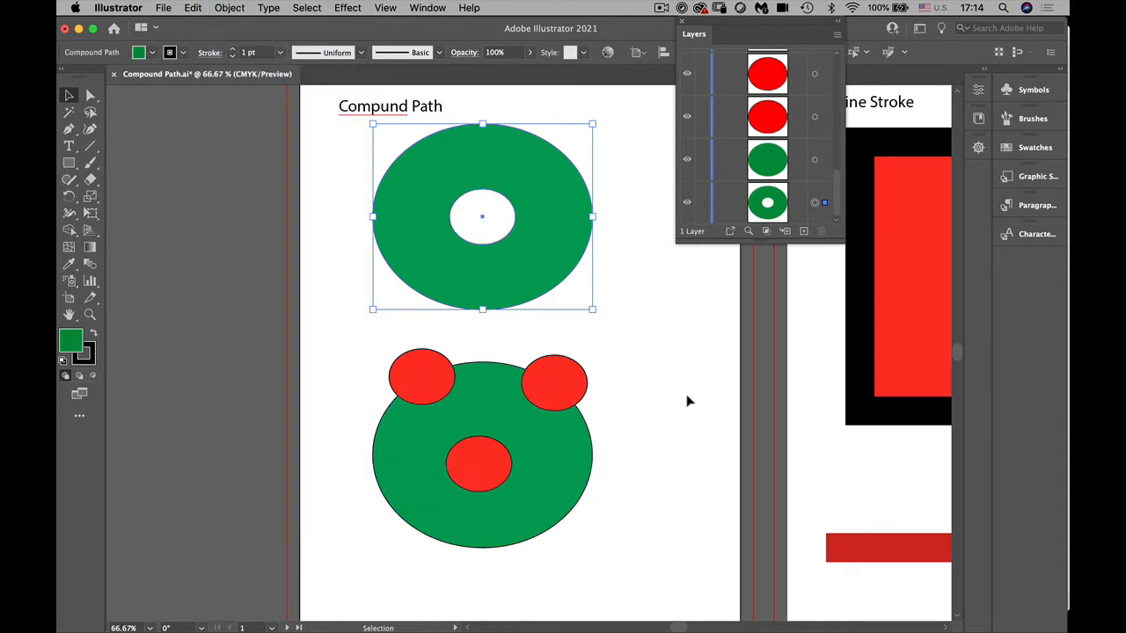
{"action": "left_click_drag", "start_coordinate": [749, 240], "coordinate": [749, 343]}
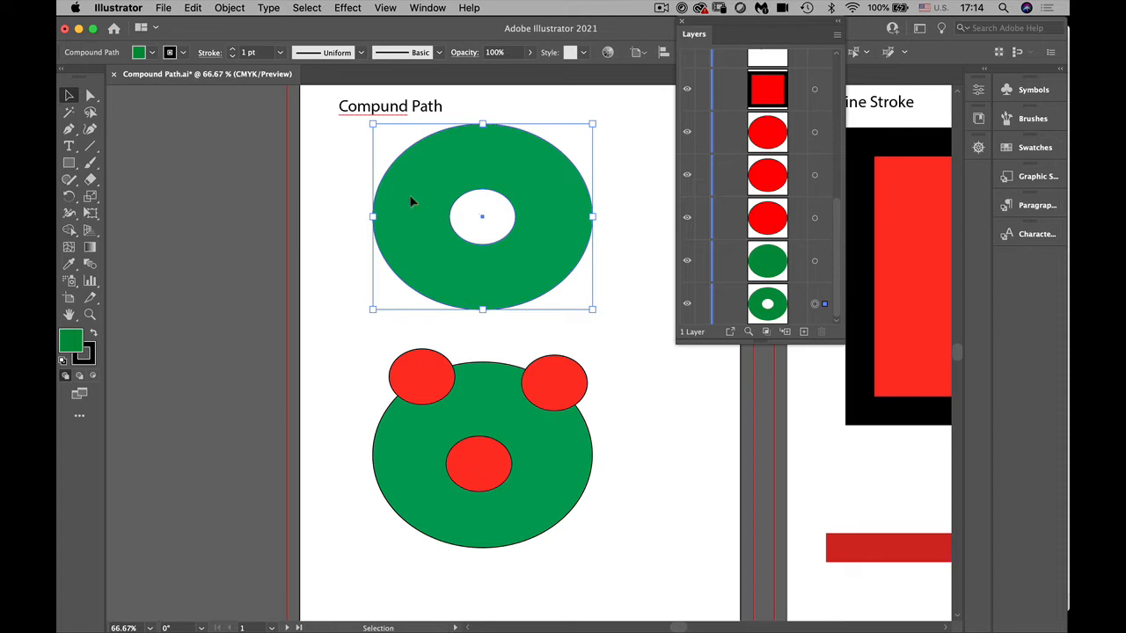
{"action": "left_click", "coordinate": [322, 208]}
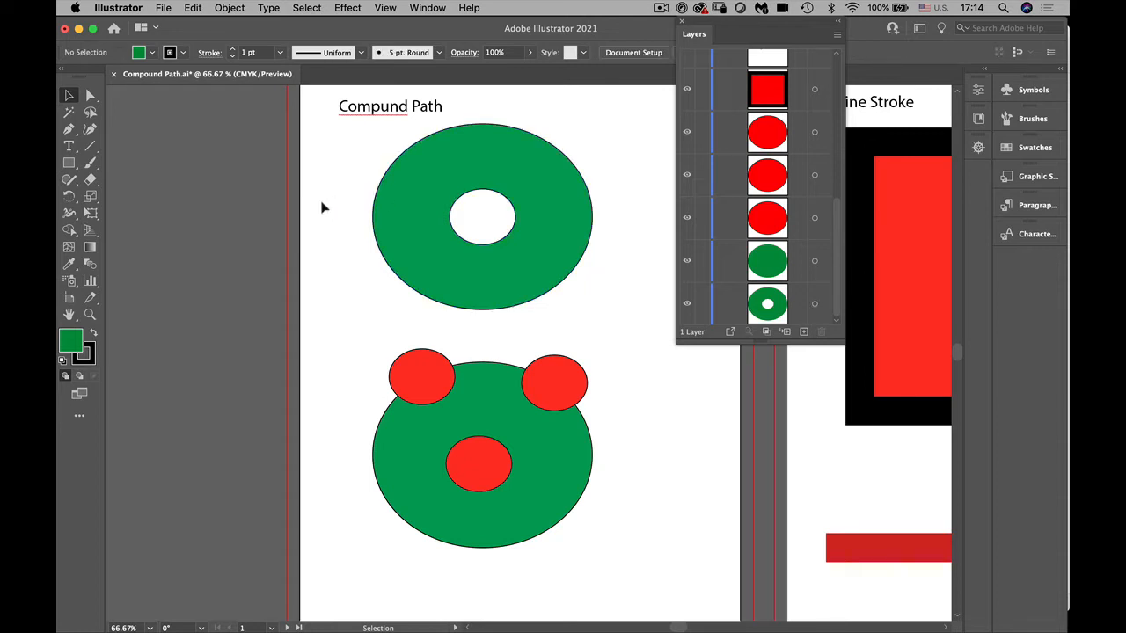
Show the transparency grid and move the green ring slightly downward on the artboard
{"action": "left_click", "coordinate": [389, 8]}
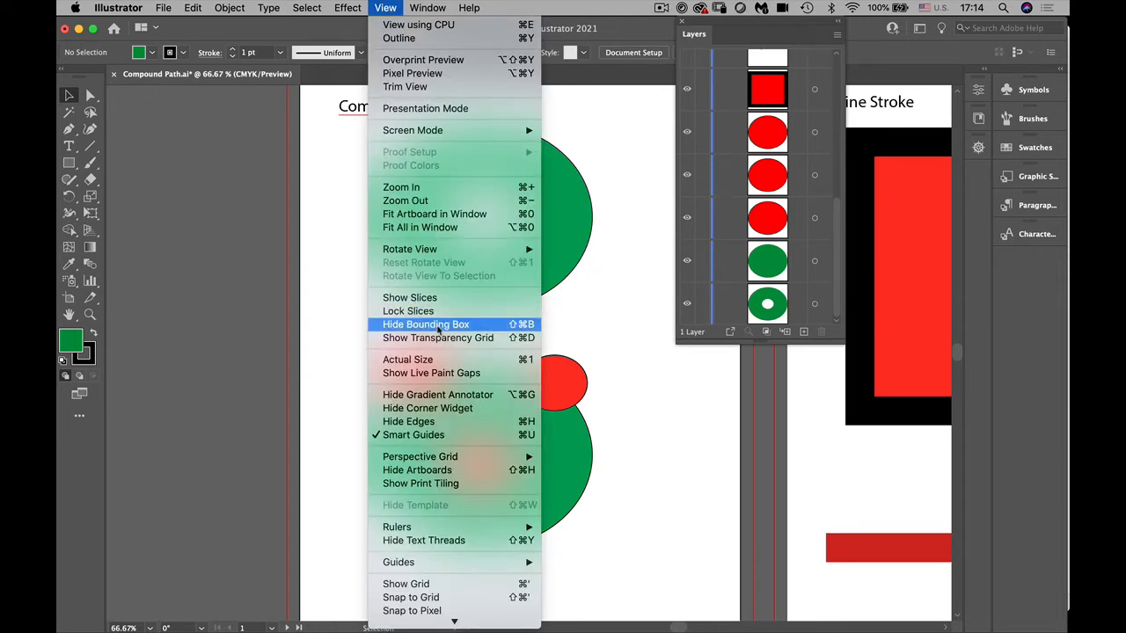
{"action": "left_click", "coordinate": [437, 339]}
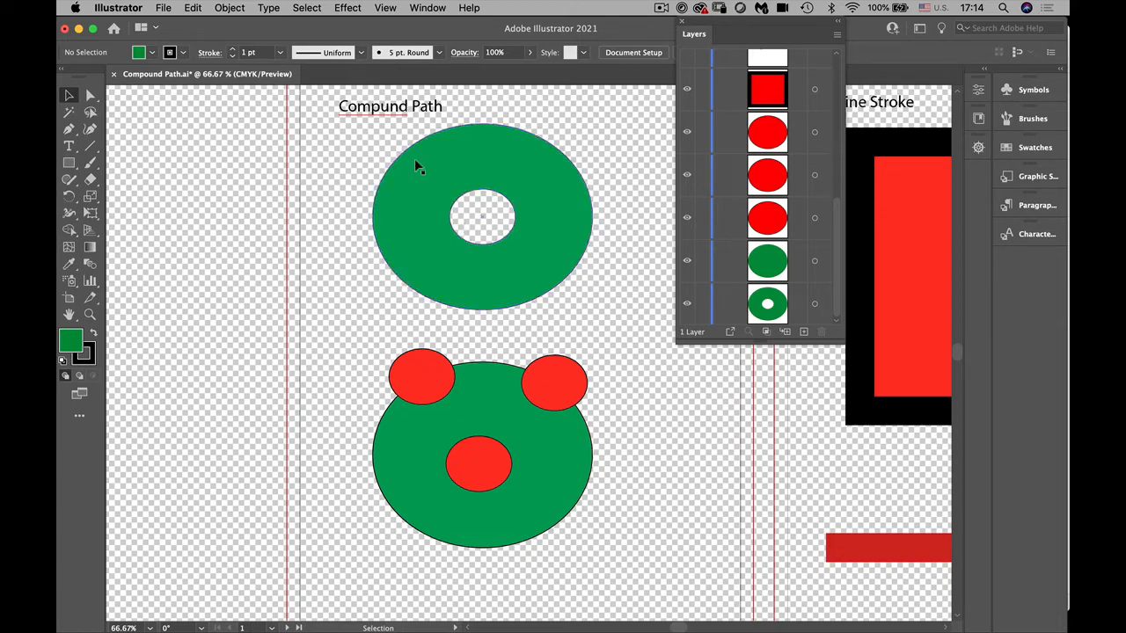
{"action": "mouse_move", "coordinate": [419, 167]}
{"action": "left_mouse_down"}
{"action": "mouse_move", "coordinate": [334, 193]}
{"action": "mouse_move", "coordinate": [472, 234]}
{"action": "mouse_move", "coordinate": [455, 178]}
{"action": "mouse_move", "coordinate": [417, 178]}
{"action": "left_mouse_up"}
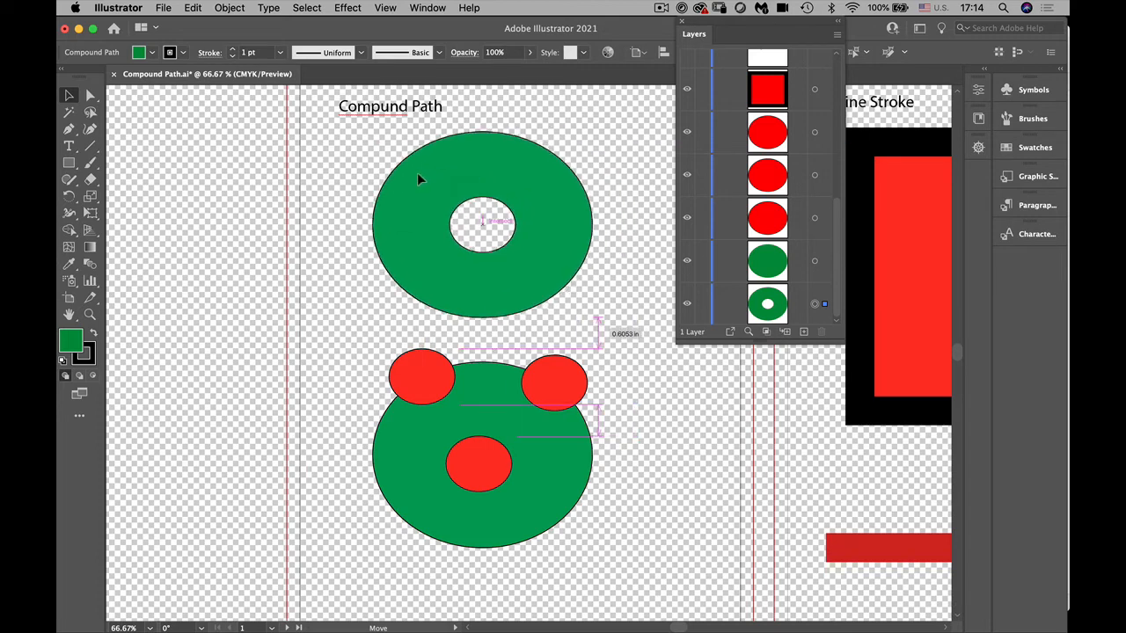
{"action": "left_click", "coordinate": [478, 208]}
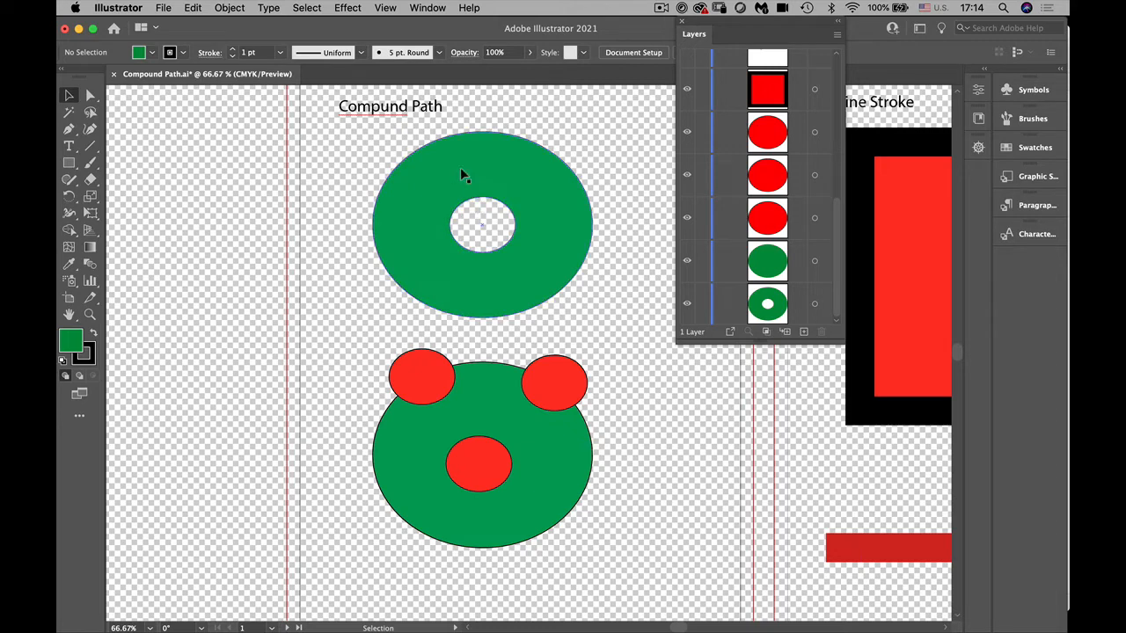
{"action": "left_click", "coordinate": [457, 167]}
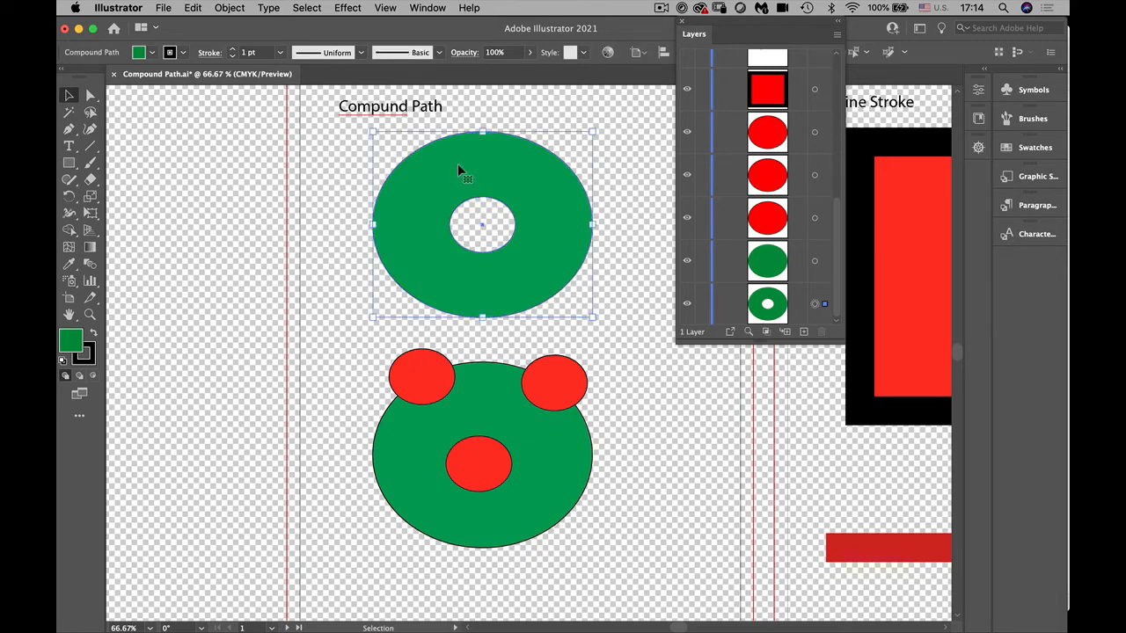
{"action": "left_click", "coordinate": [334, 244]}
Hide the transparency grid and extend the Layers panel further to list more objects
{"action": "key", "text": "super"}
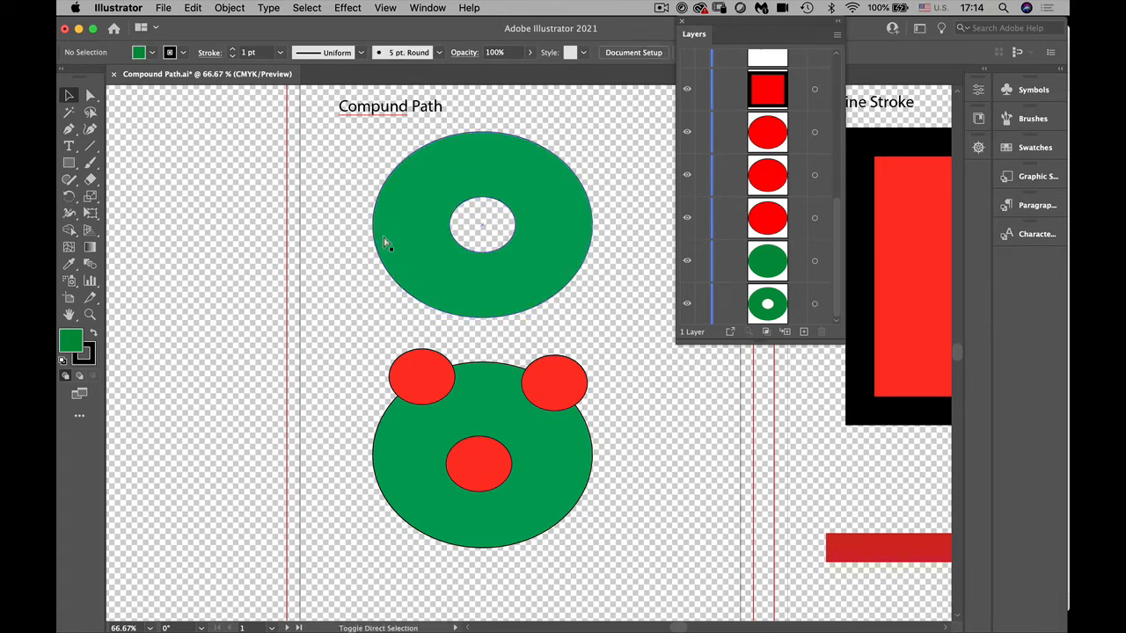
{"action": "key", "text": "super+shift+d"}
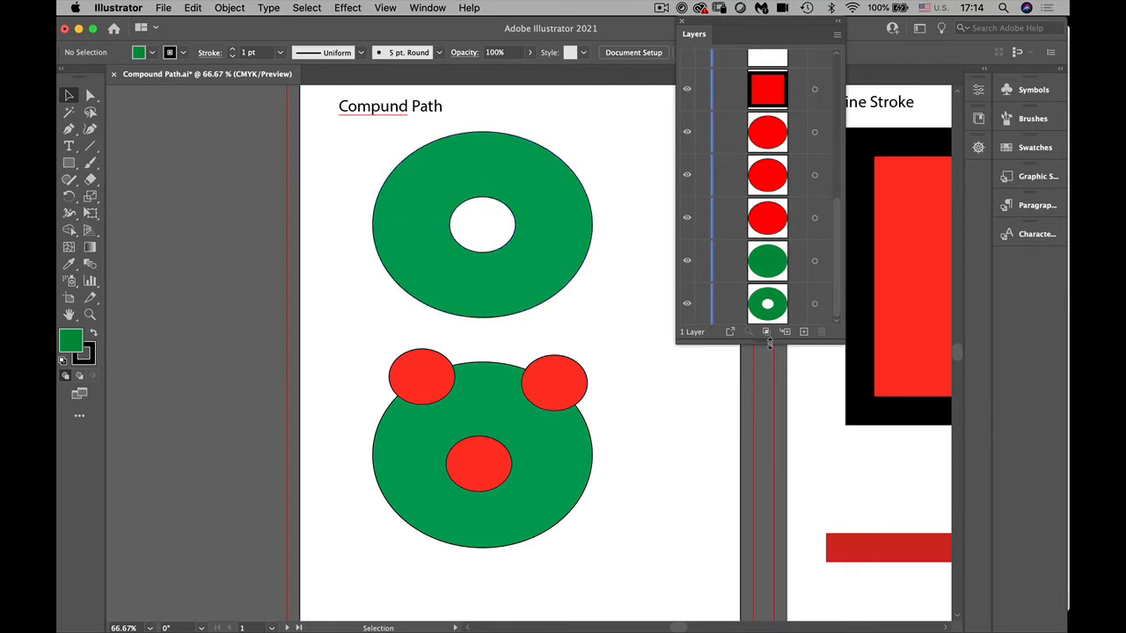
{"action": "left_click_drag", "start_coordinate": [770, 343], "coordinate": [772, 446]}
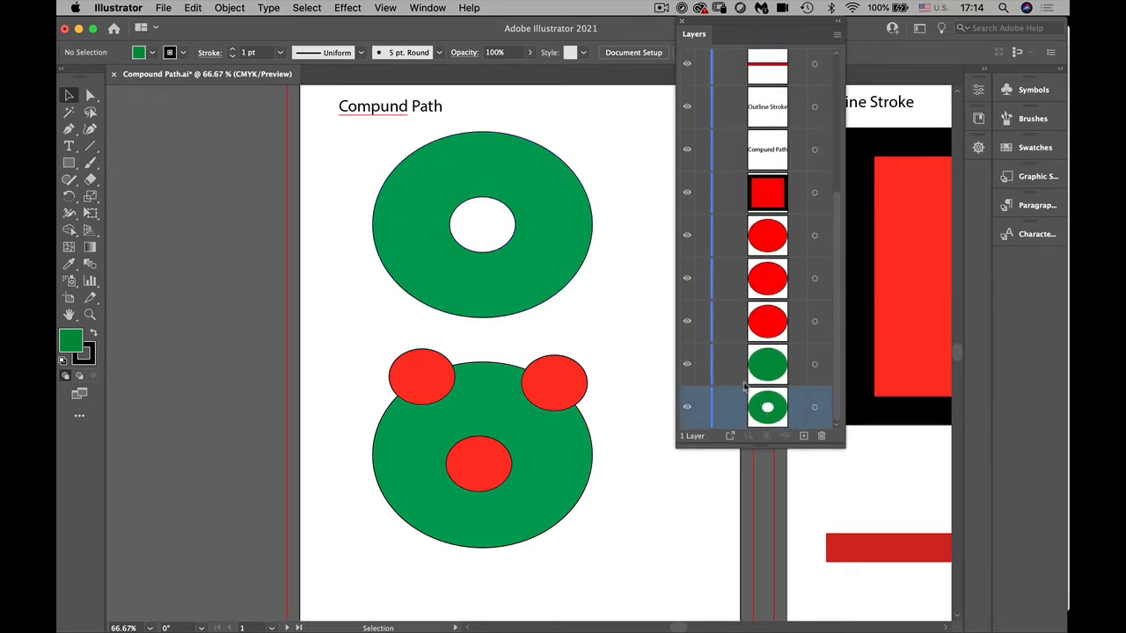
Set the green ring's stroke weight to 9 pt
{"action": "left_click", "coordinate": [542, 208]}
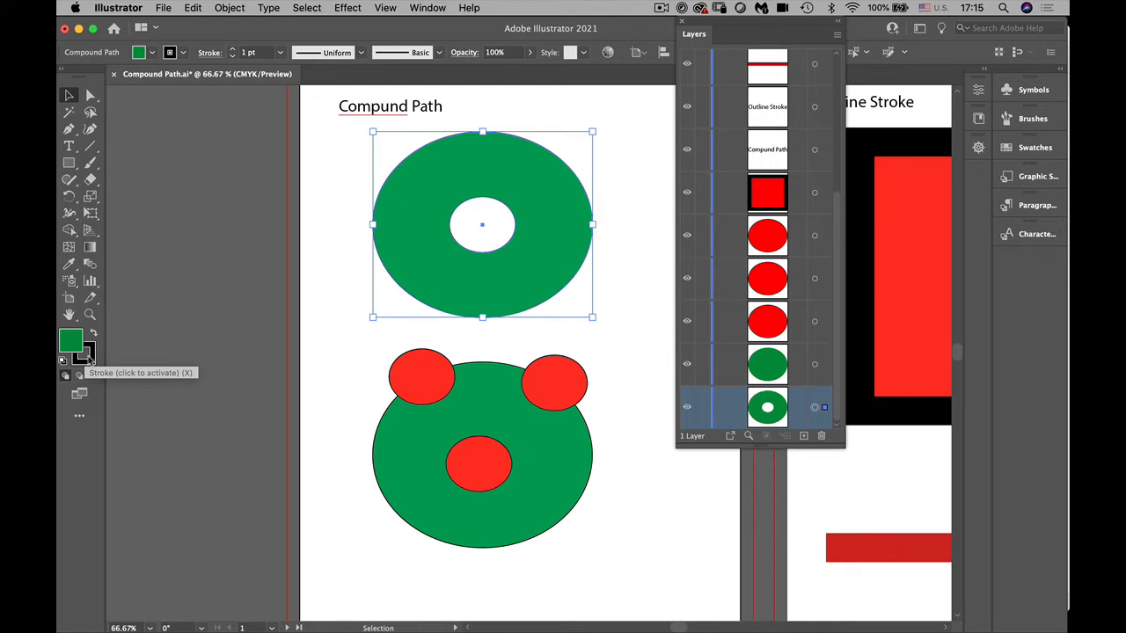
{"action": "left_click", "coordinate": [232, 54]}
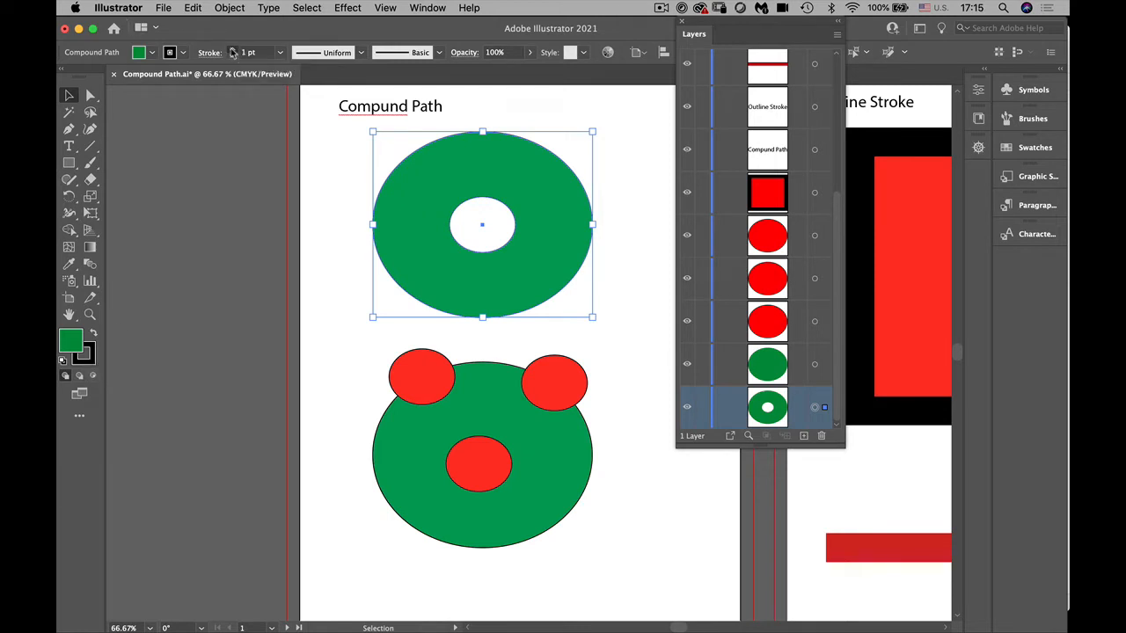
{"action": "left_click", "coordinate": [233, 54]}
{"action": "left_click", "coordinate": [233, 54]}
{"action": "left_click", "coordinate": [232, 54]}
{"action": "left_click", "coordinate": [233, 54]}
{"action": "left_click", "coordinate": [232, 54]}
{"action": "left_click", "coordinate": [232, 54]}
{"action": "left_click", "coordinate": [232, 53]}
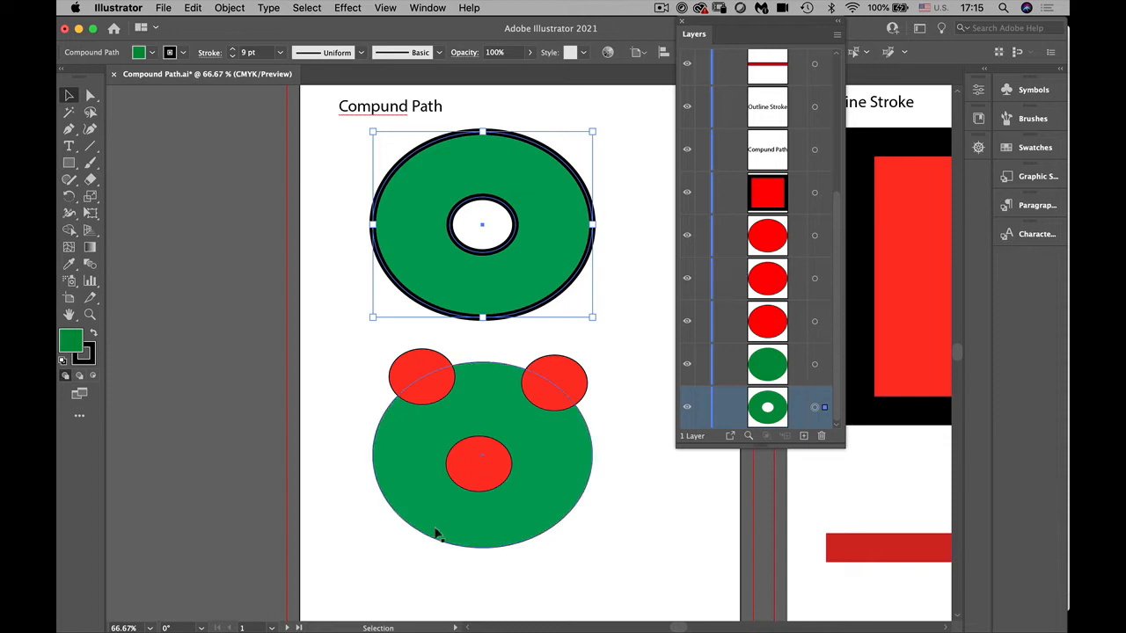
Combine the lower green ellipse and its three red ellipses into one compound path
{"action": "left_click", "coordinate": [628, 549]}
{"action": "left_click", "coordinate": [550, 391]}
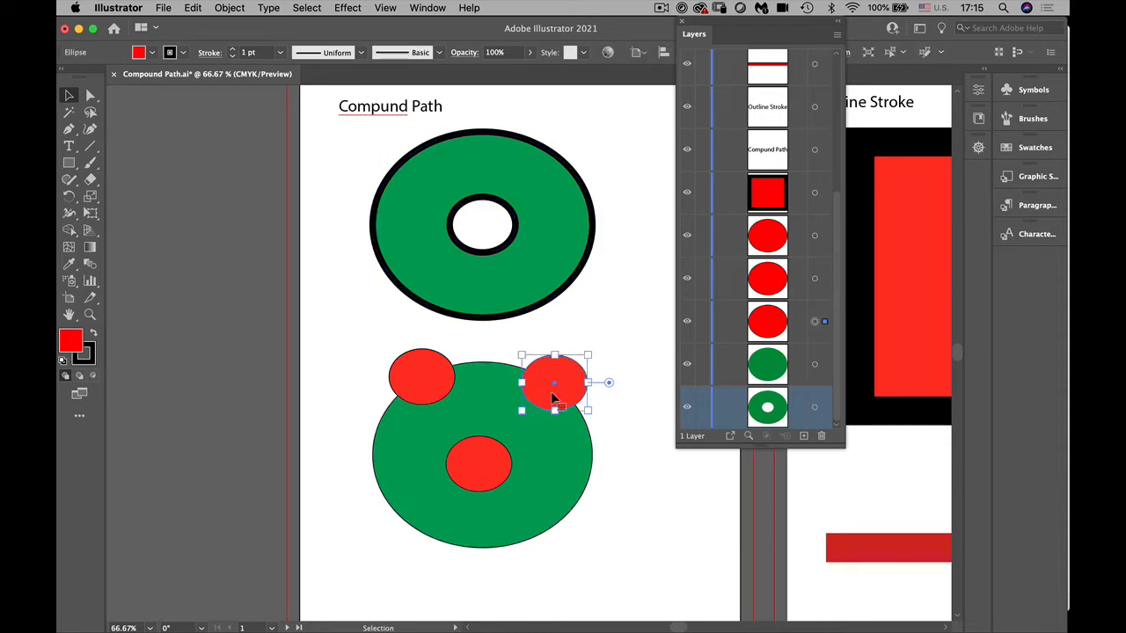
{"action": "left_click", "coordinate": [425, 389], "text": "shift"}
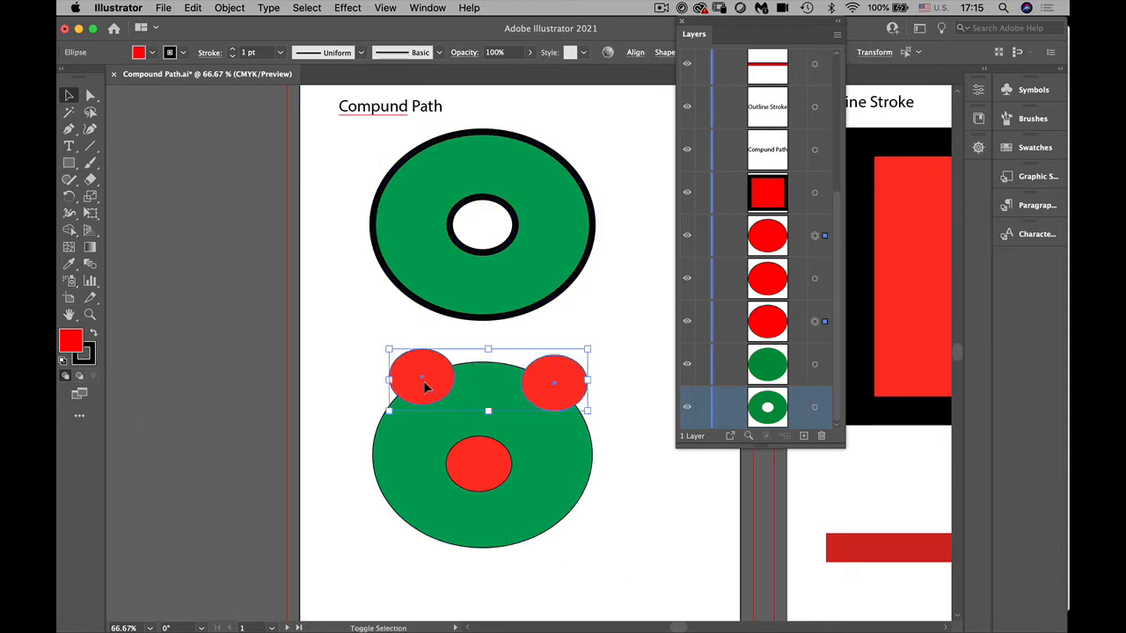
{"action": "left_click", "coordinate": [401, 445], "text": "shift"}
{"action": "left_click", "coordinate": [465, 474], "text": "shift"}
{"action": "left_click", "coordinate": [470, 475], "text": "shift"}
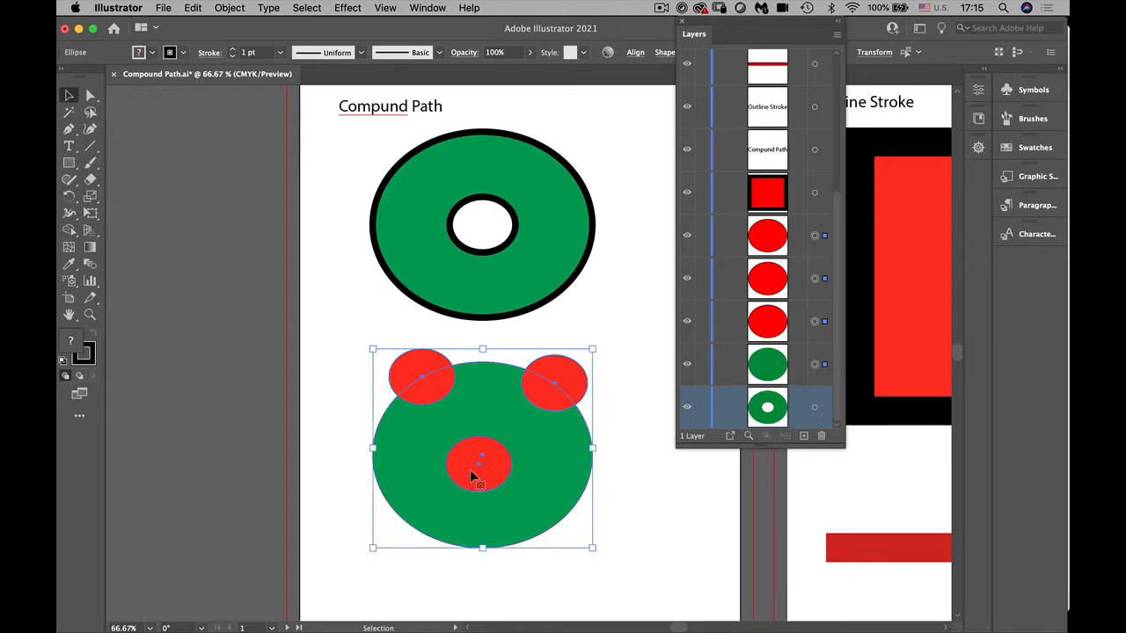
{"action": "scroll", "coordinate": [469, 470], "scroll_direction": "down", "scroll_amount": 2}
{"action": "scroll", "coordinate": [470, 470], "scroll_direction": "right", "scroll_amount": 2}
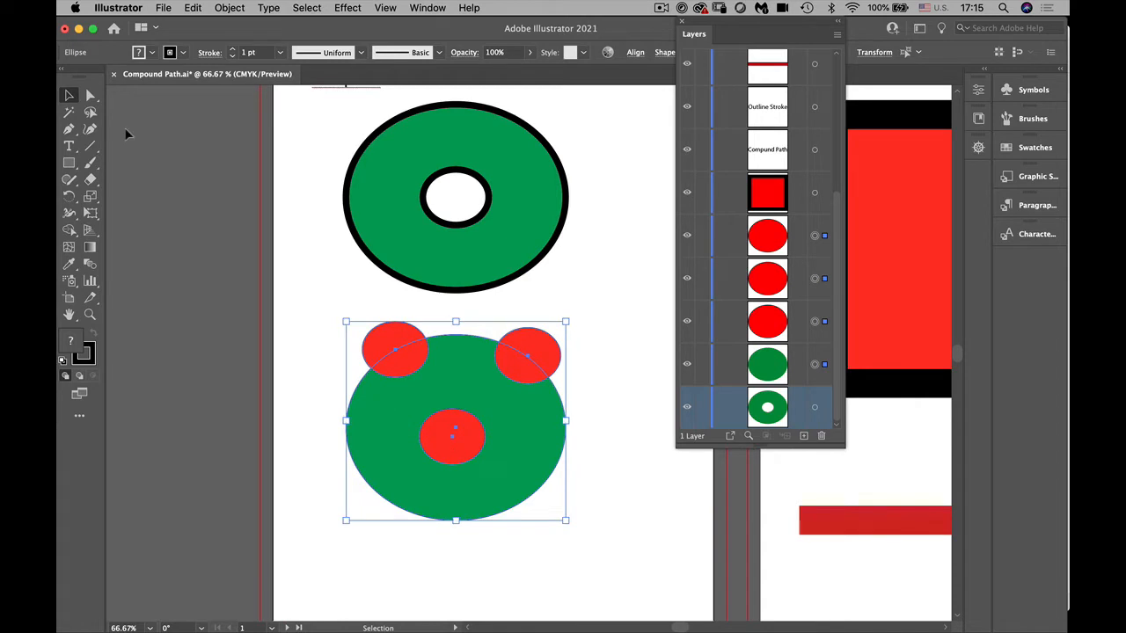
{"action": "left_click", "coordinate": [192, 7]}
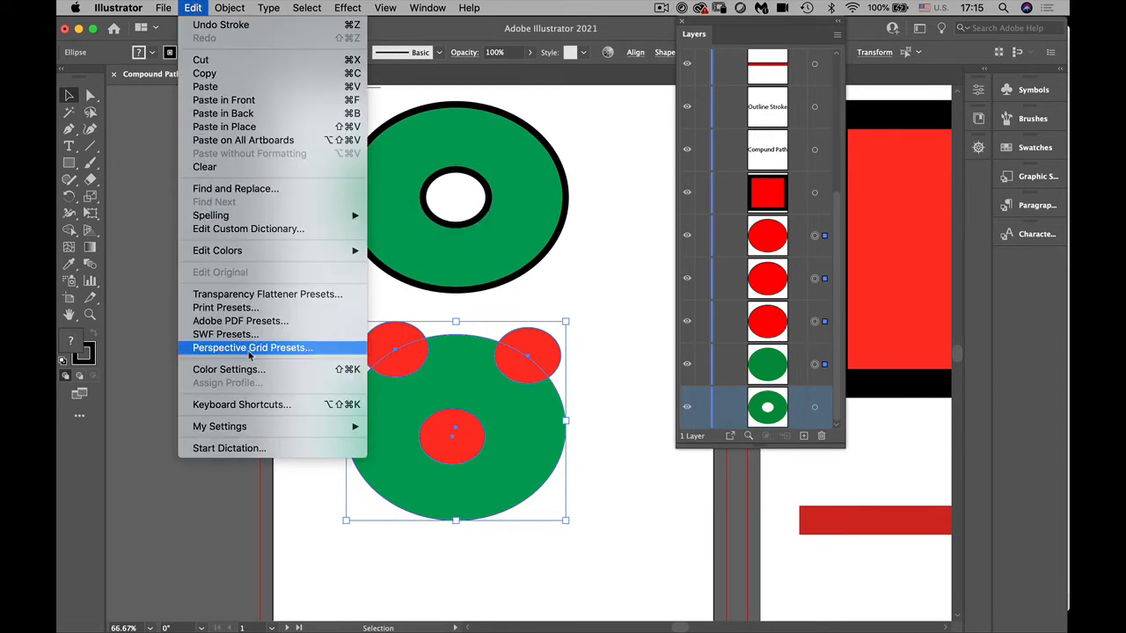
{"action": "mouse_move", "coordinate": [230, 7]}
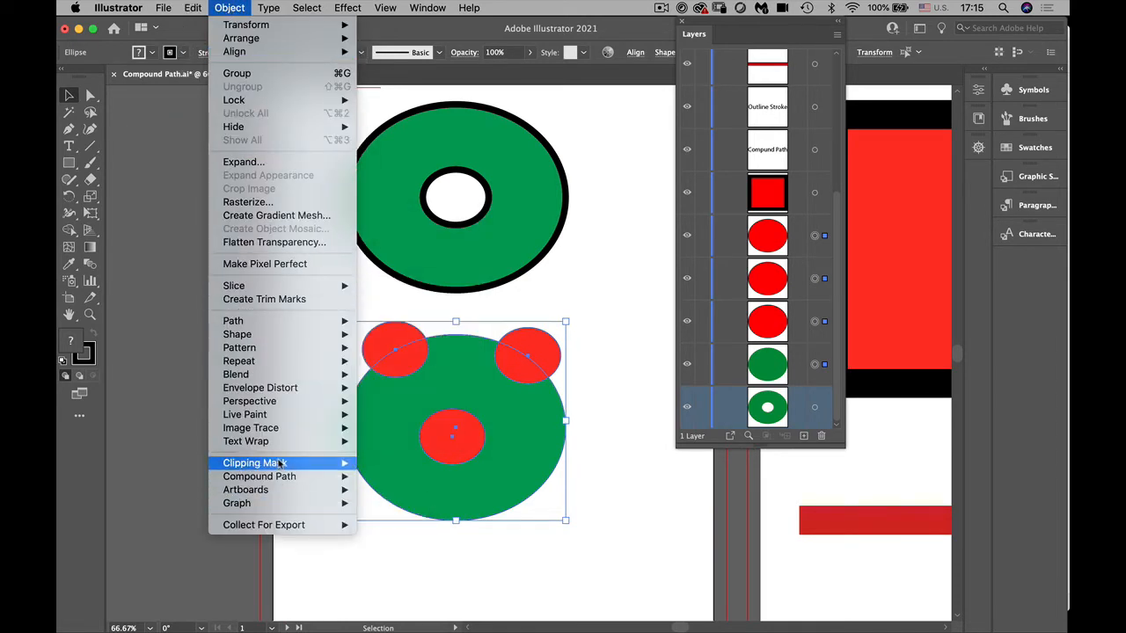
{"action": "mouse_move", "coordinate": [281, 480]}
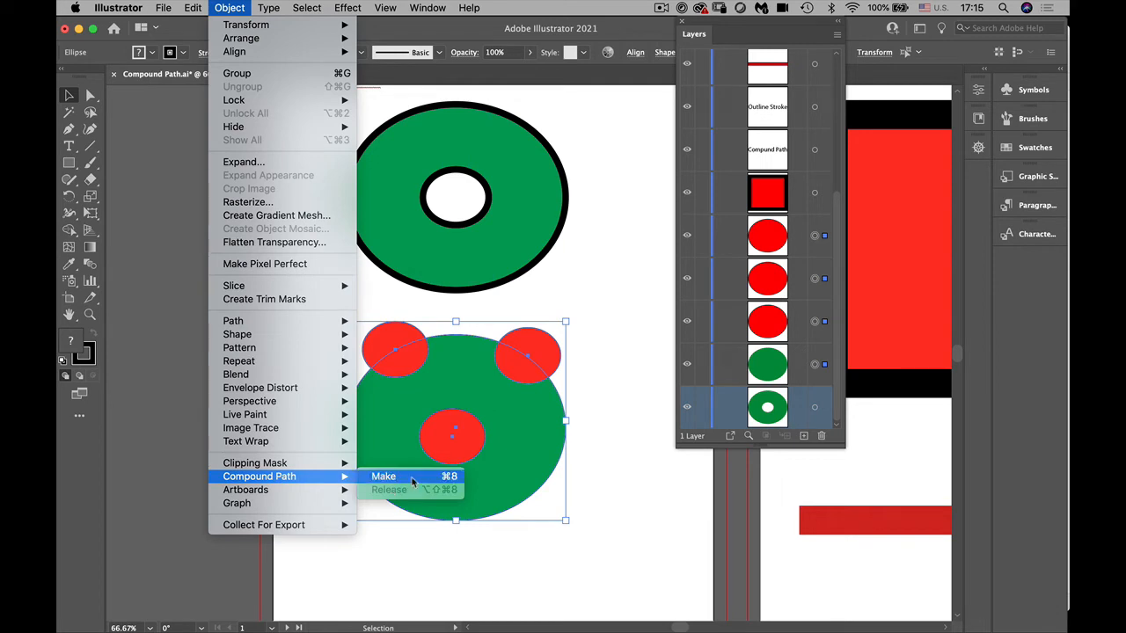
{"action": "left_click", "coordinate": [384, 476]}
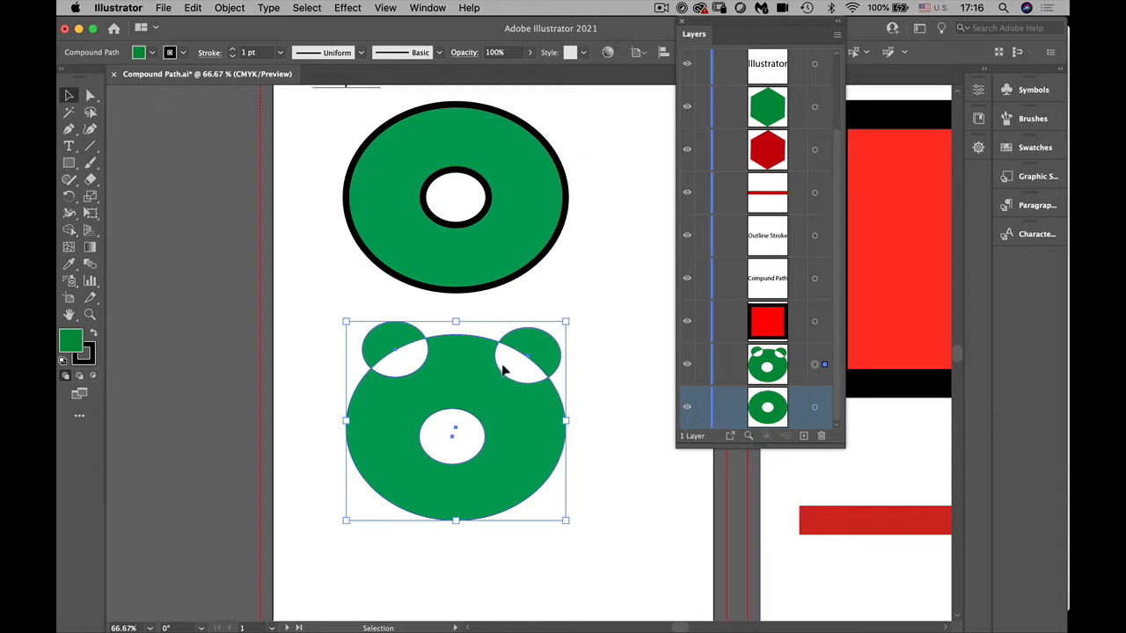
Move the outlined ring down to overlap the lower green shape and combine both into a single compound path
{"action": "left_click", "coordinate": [444, 262]}
{"action": "left_click_drag", "start_coordinate": [443, 263], "coordinate": [450, 329]}
{"action": "left_click", "coordinate": [508, 450], "text": "shift"}
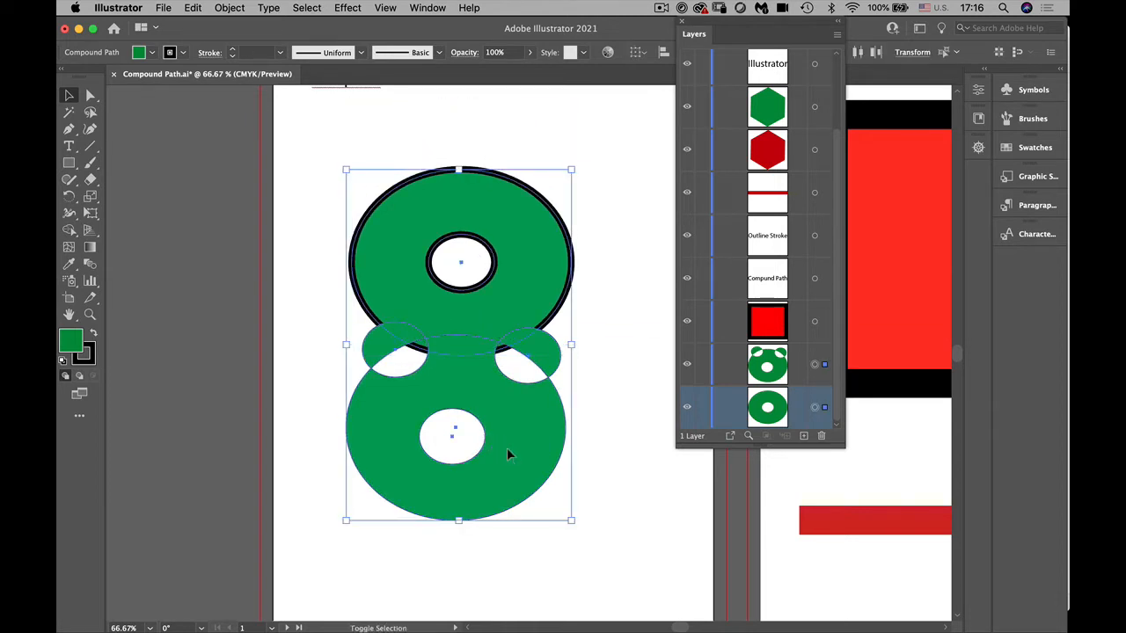
{"action": "left_click", "coordinate": [220, 7]}
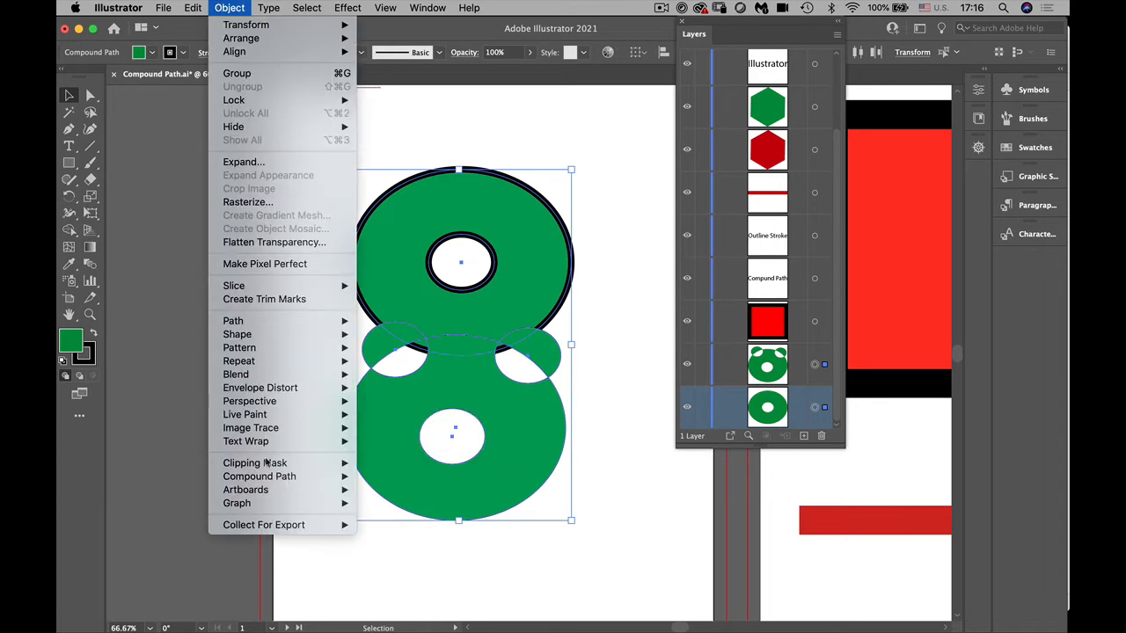
{"action": "mouse_move", "coordinate": [269, 475]}
{"action": "left_click", "coordinate": [383, 476]}
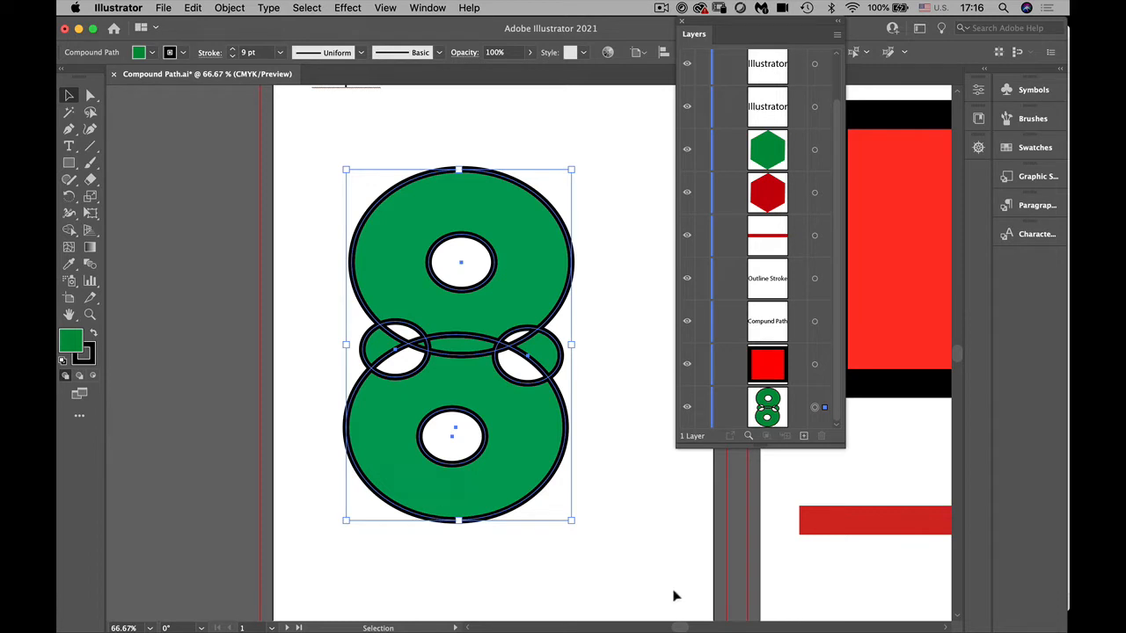
Extend the Layers panel to list all objects and highlight the combined compound path's entry
{"action": "left_click_drag", "start_coordinate": [771, 447], "coordinate": [770, 574]}
{"action": "left_click", "coordinate": [767, 473]}
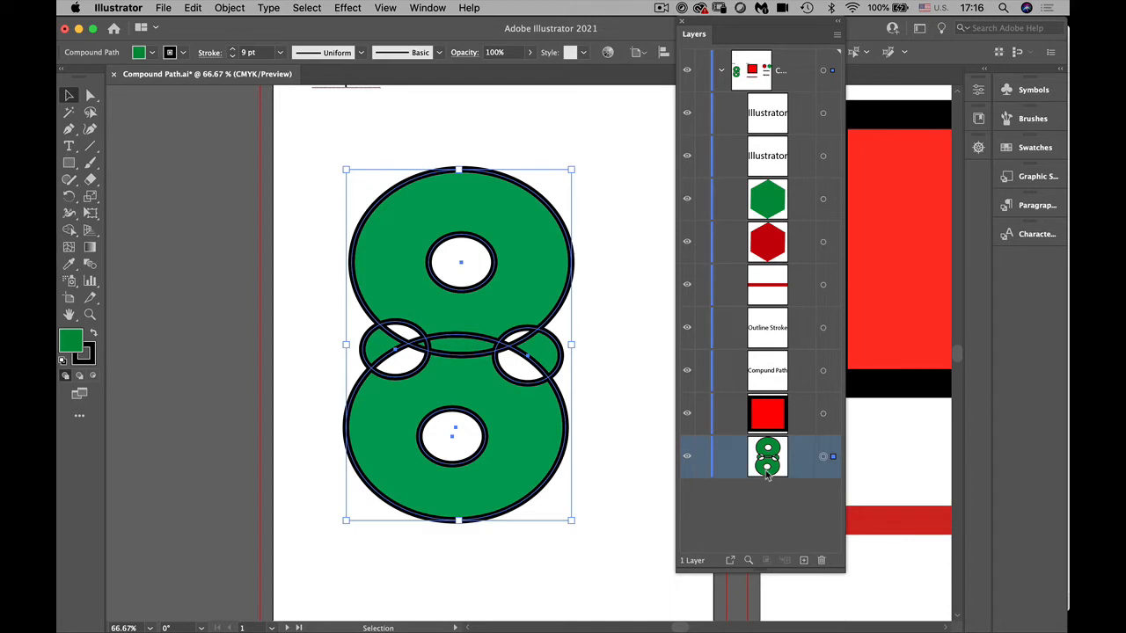
{"action": "left_click", "coordinate": [598, 303]}
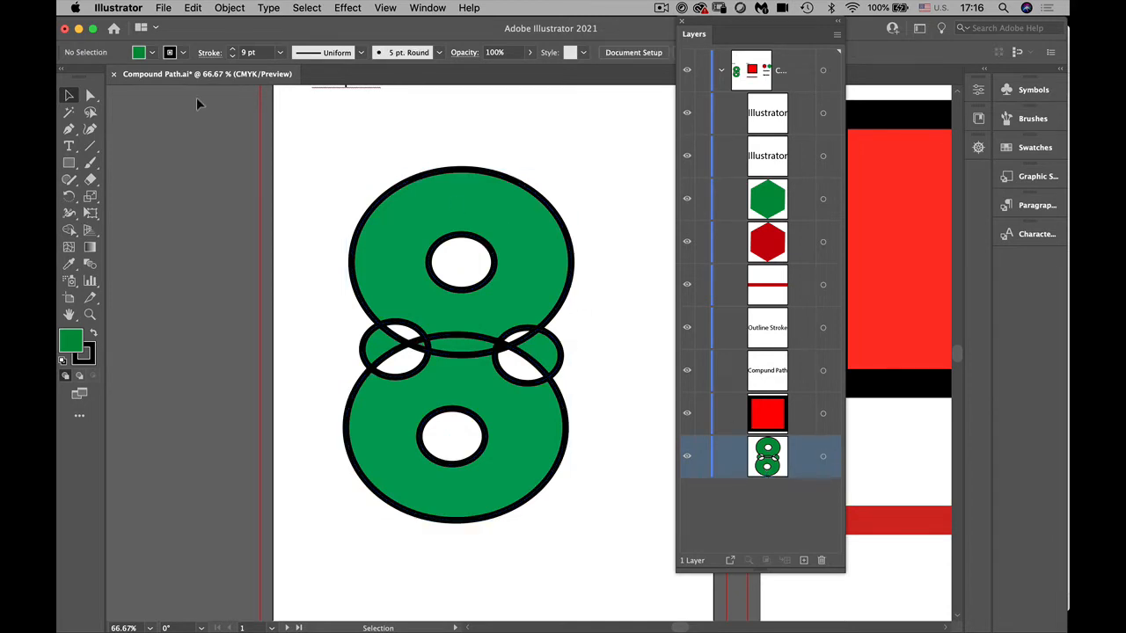
Reshape the upper ring with Direct Selection, pulling its outer top and hole's top anchors upward and its outer bottom anchor downward
{"action": "left_click", "coordinate": [89, 98]}
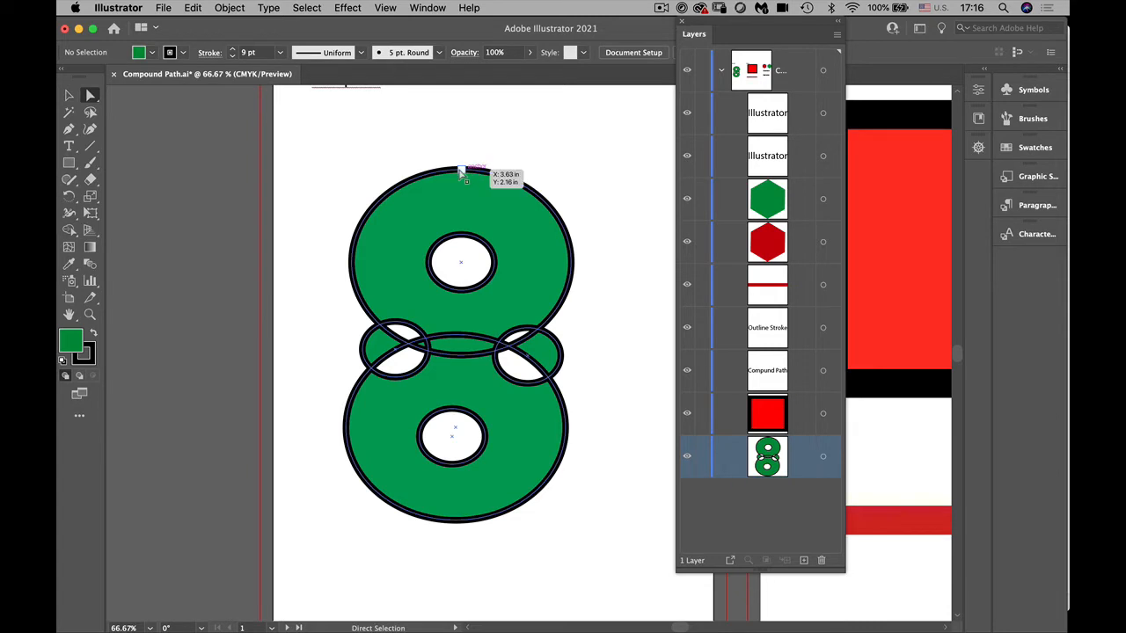
{"action": "left_click_drag", "start_coordinate": [461, 172], "coordinate": [460, 124]}
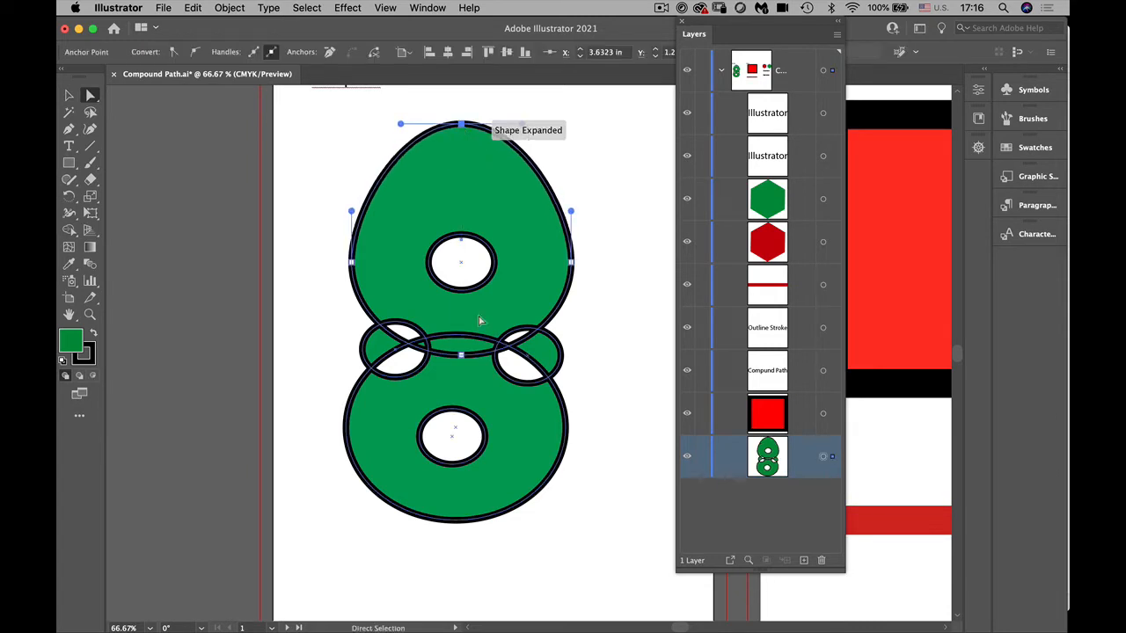
{"action": "left_click_drag", "start_coordinate": [460, 354], "coordinate": [461, 392]}
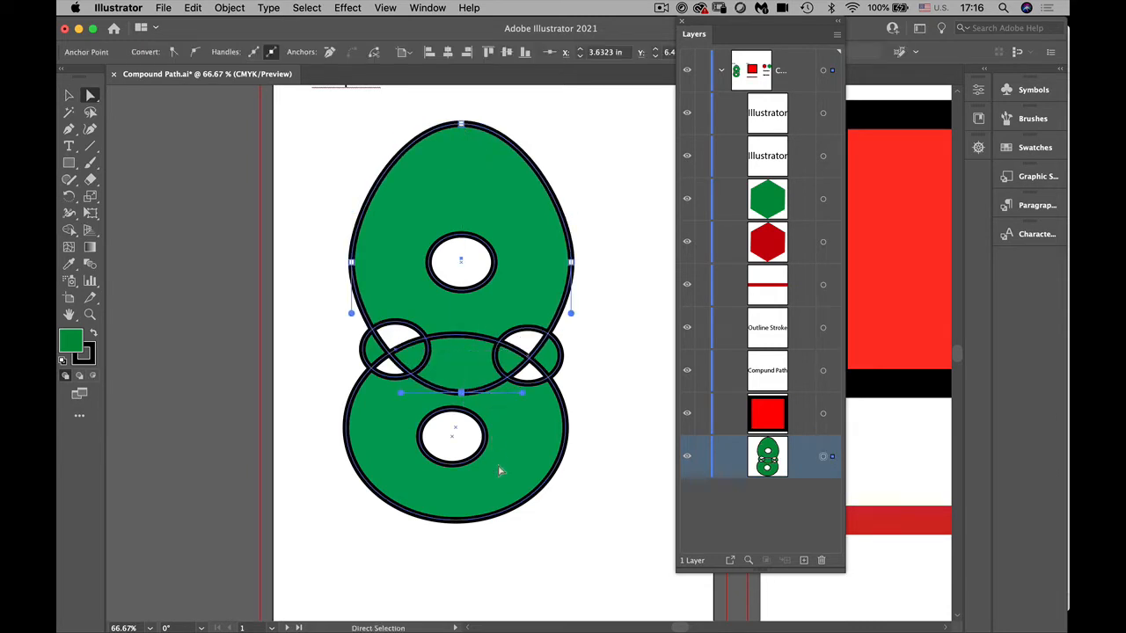
{"action": "left_click", "coordinate": [460, 236]}
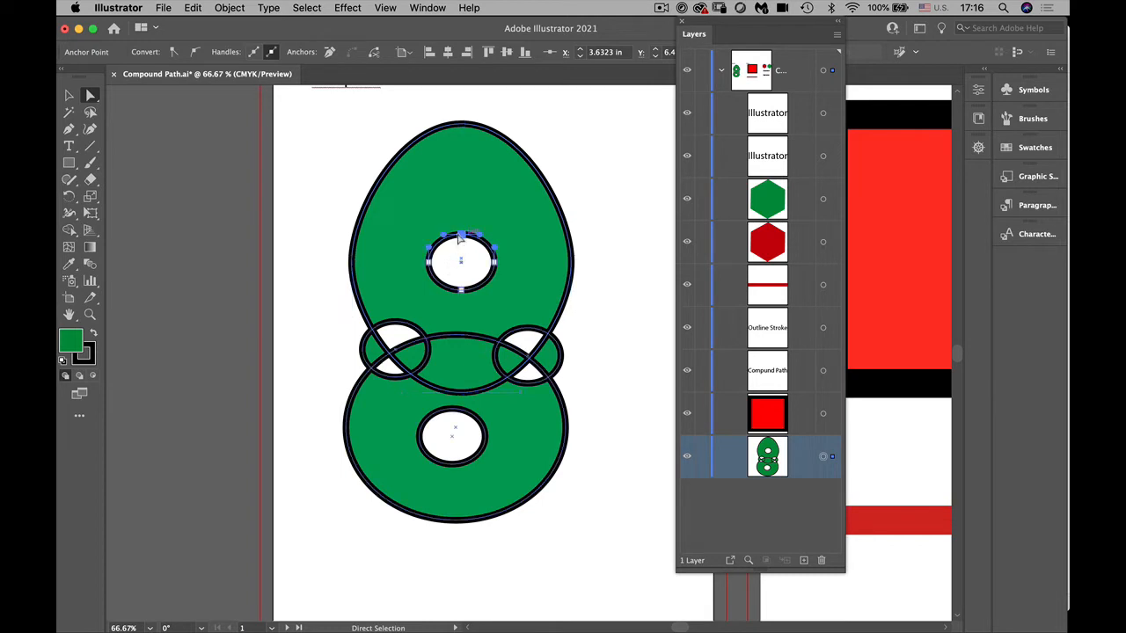
{"action": "left_click_drag", "start_coordinate": [460, 236], "coordinate": [464, 192]}
{"action": "left_click", "coordinate": [617, 297]}
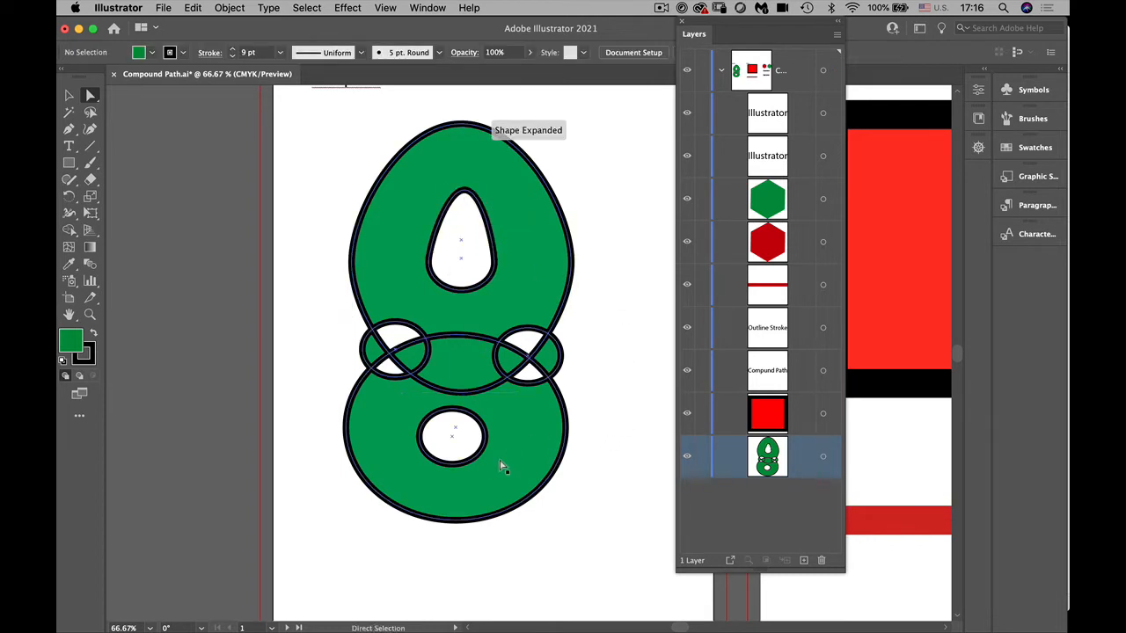
Move the whole compound path slightly to the right on the artboard and deselect it
{"action": "left_click", "coordinate": [390, 269]}
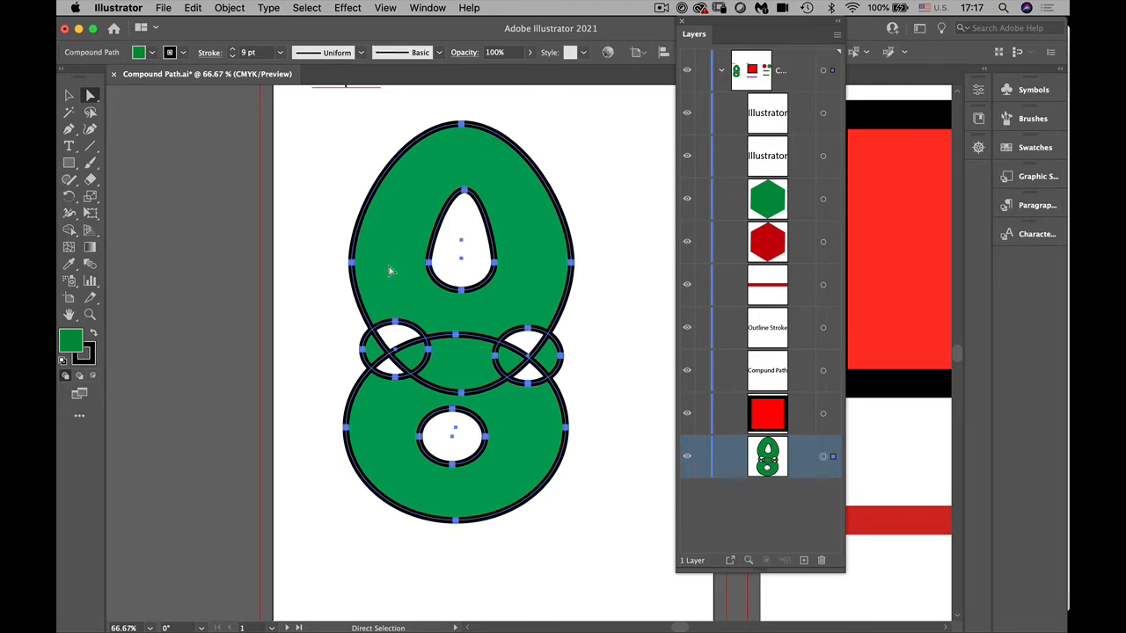
{"action": "left_click_drag", "start_coordinate": [390, 269], "coordinate": [436, 275]}
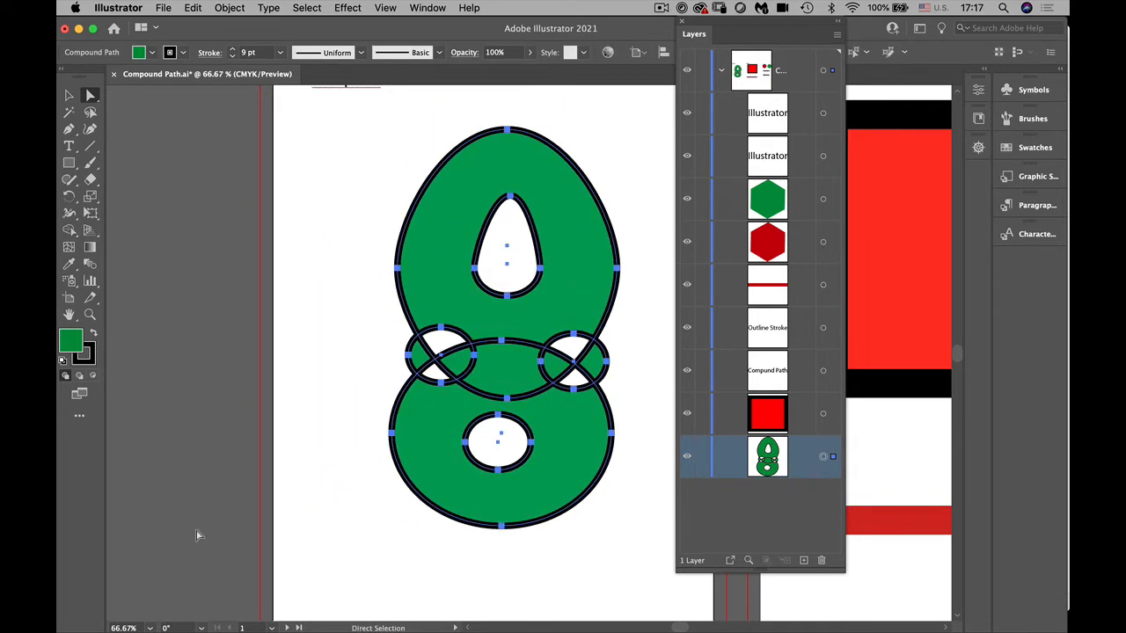
{"action": "left_click", "coordinate": [380, 566]}
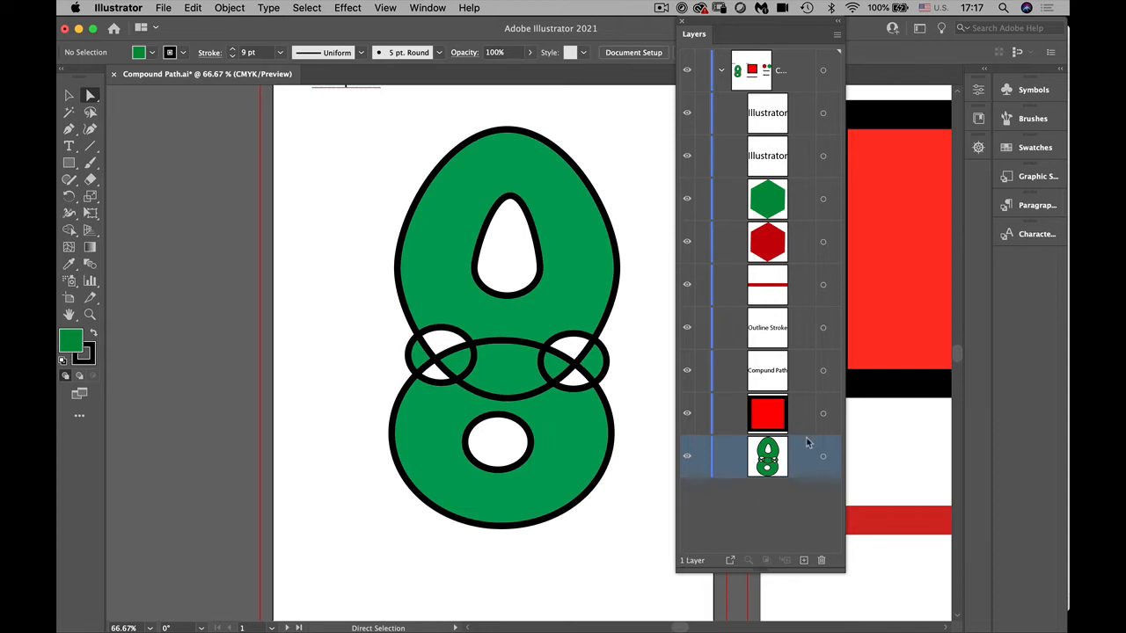
Draw an ellipse over the overlap between the upper and lower rings of the green compound path
{"action": "left_click", "coordinate": [823, 456]}
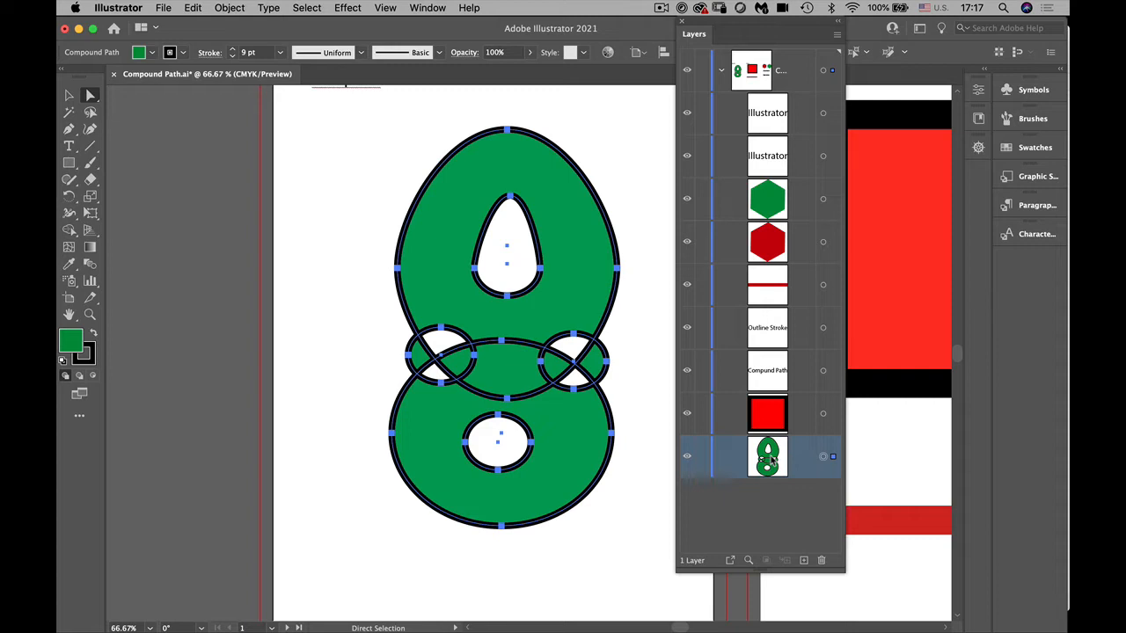
{"action": "left_click", "coordinate": [348, 307]}
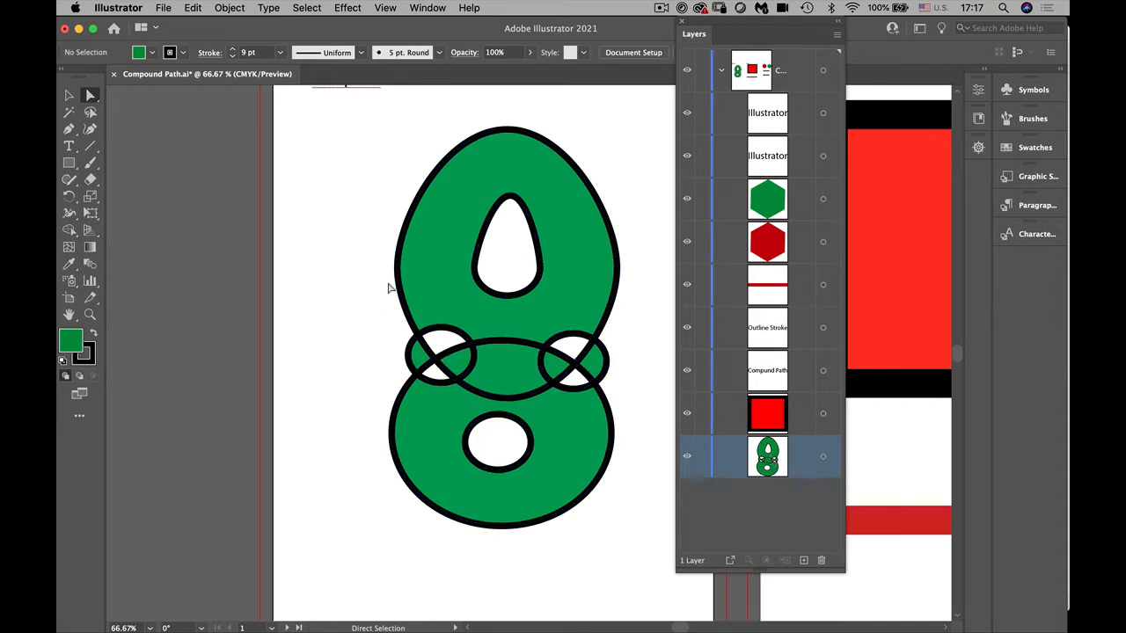
{"action": "left_click_drag", "start_coordinate": [68, 162], "coordinate": [107, 202]}
{"action": "left_click_drag", "start_coordinate": [445, 280], "coordinate": [573, 418]}
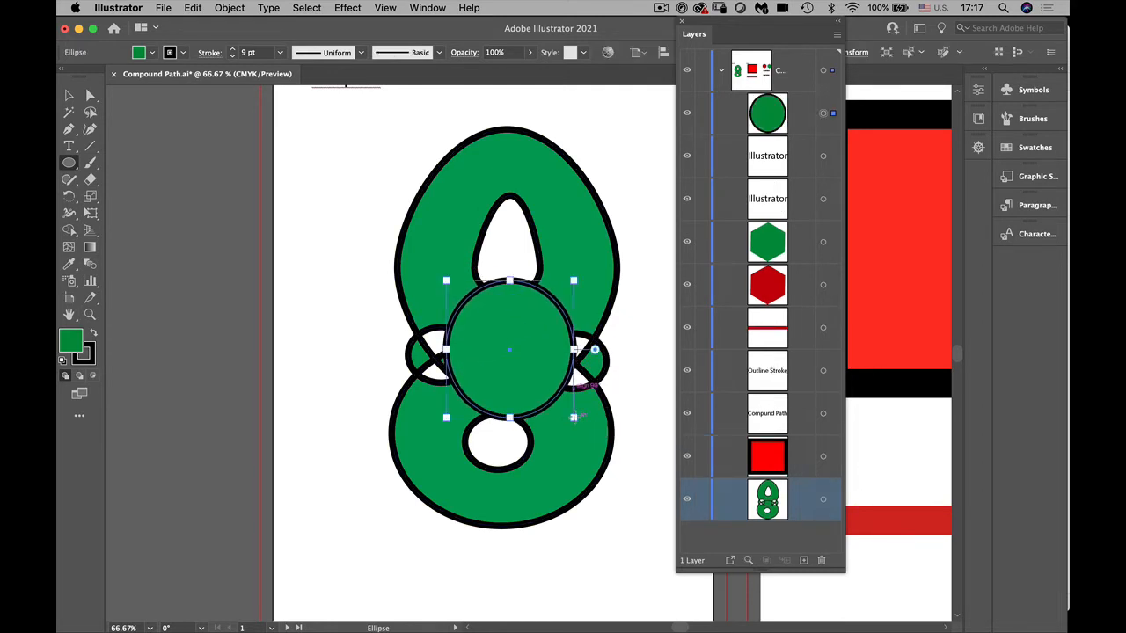
Give the new ellipse a red fill and no stroke
{"action": "left_click", "coordinate": [151, 53]}
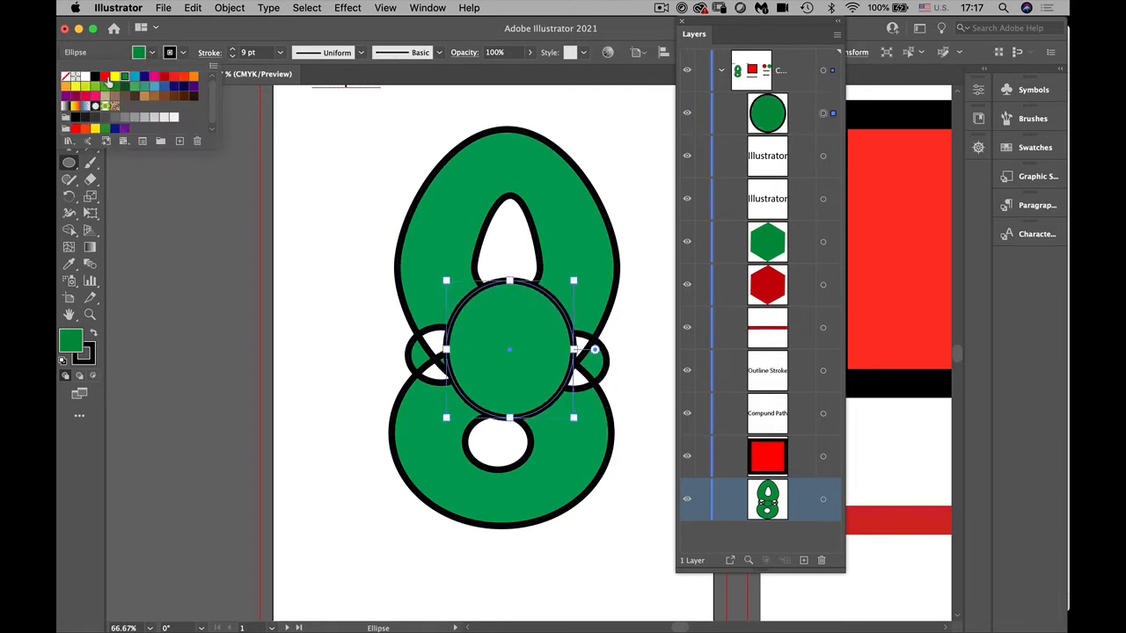
{"action": "left_click", "coordinate": [105, 78]}
{"action": "left_click", "coordinate": [182, 52]}
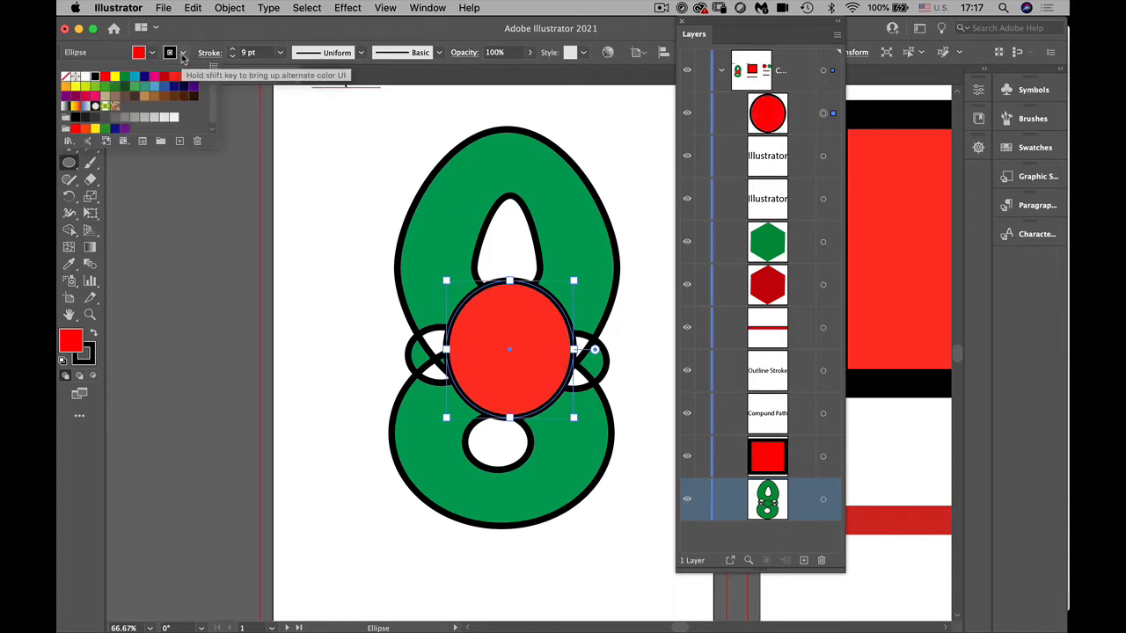
{"action": "left_click", "coordinate": [67, 77]}
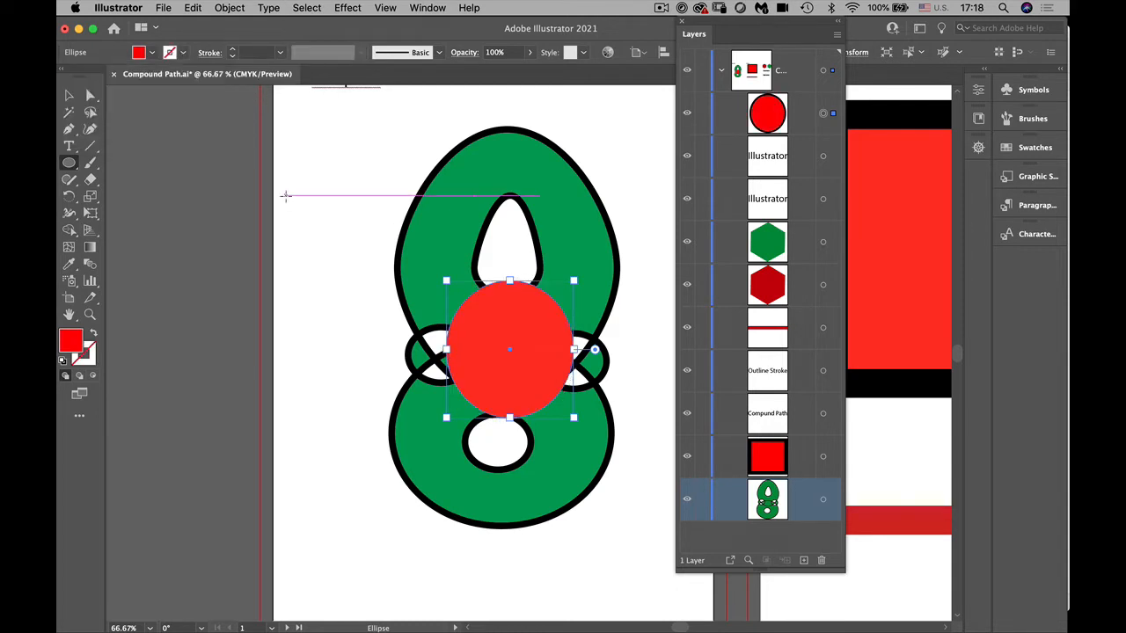
{"action": "left_click", "coordinate": [531, 380]}
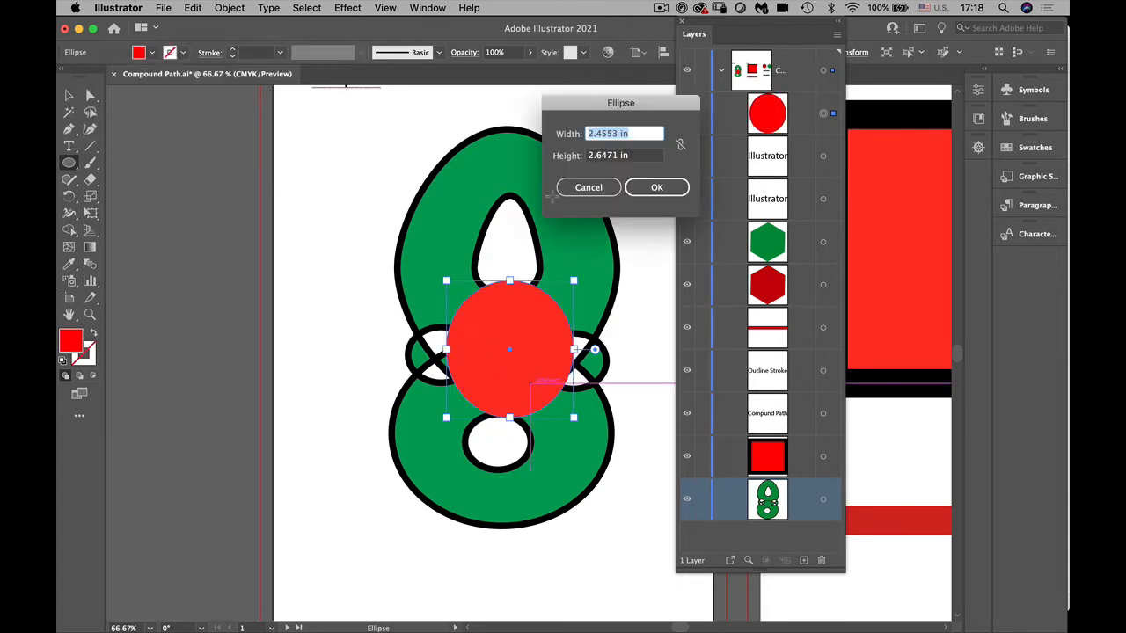
{"action": "left_click", "coordinate": [588, 187]}
Move the red ellipse slightly upward and combine it with the green shape into a single compound path
{"action": "left_click", "coordinate": [69, 94]}
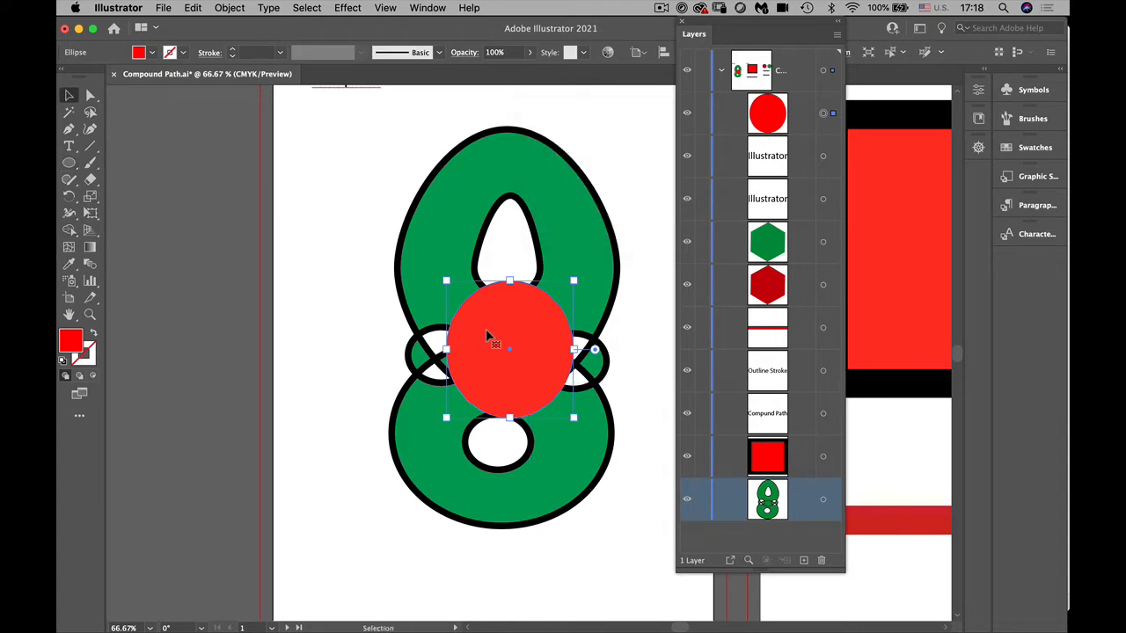
{"action": "mouse_move", "coordinate": [515, 376]}
{"action": "left_mouse_down"}
{"action": "mouse_move", "coordinate": [496, 367]}
{"action": "mouse_move", "coordinate": [513, 372]}
{"action": "left_mouse_up"}
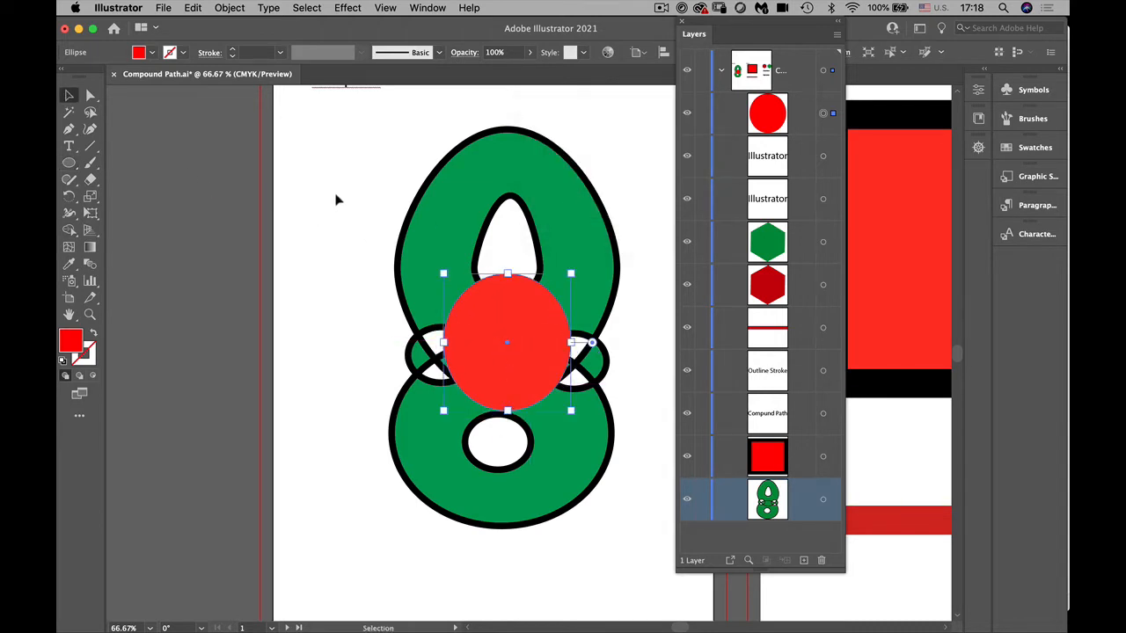
{"action": "left_click_drag", "start_coordinate": [335, 194], "coordinate": [610, 491]}
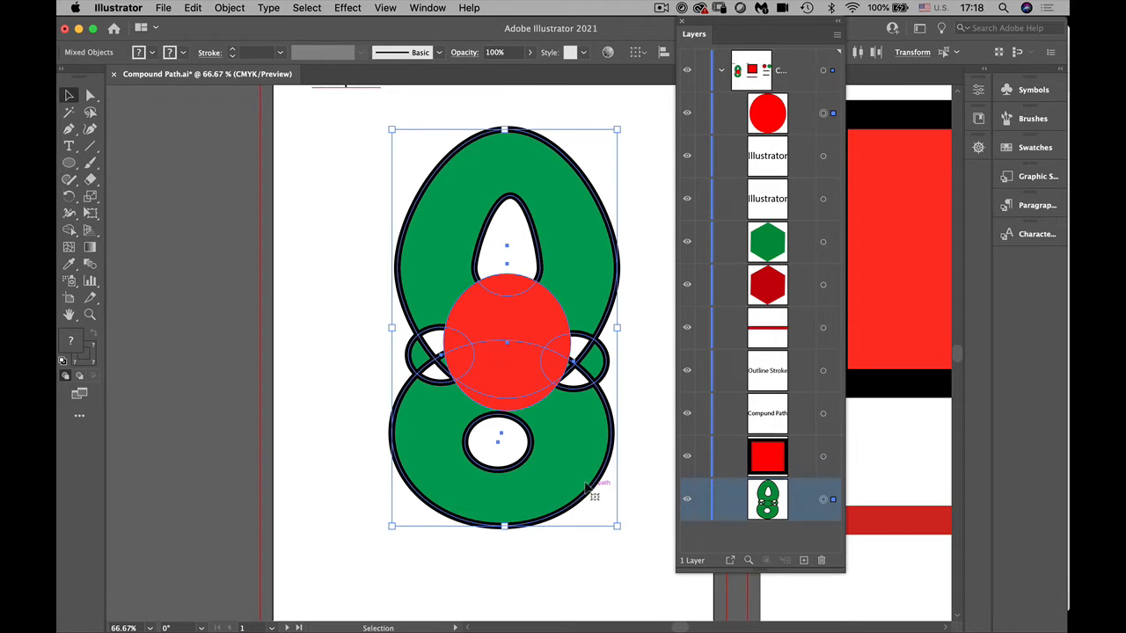
{"action": "mouse_move", "coordinate": [550, 472]}
{"action": "left_mouse_down"}
{"action": "mouse_move", "coordinate": [448, 482]}
{"action": "mouse_move", "coordinate": [550, 475]}
{"action": "left_mouse_up"}
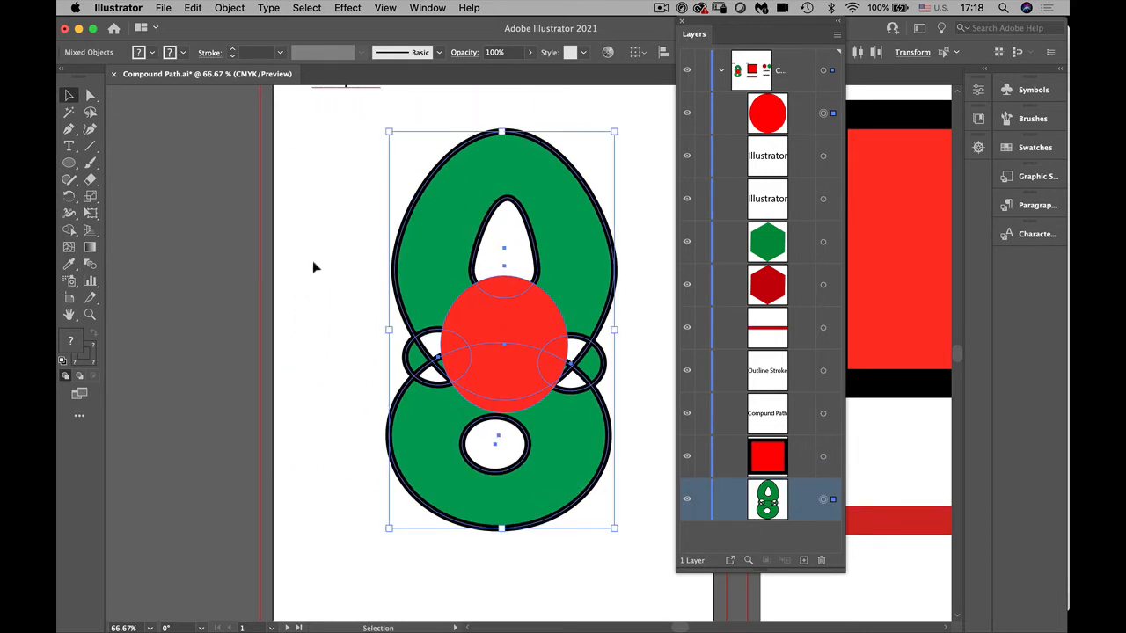
{"action": "left_click", "coordinate": [229, 8]}
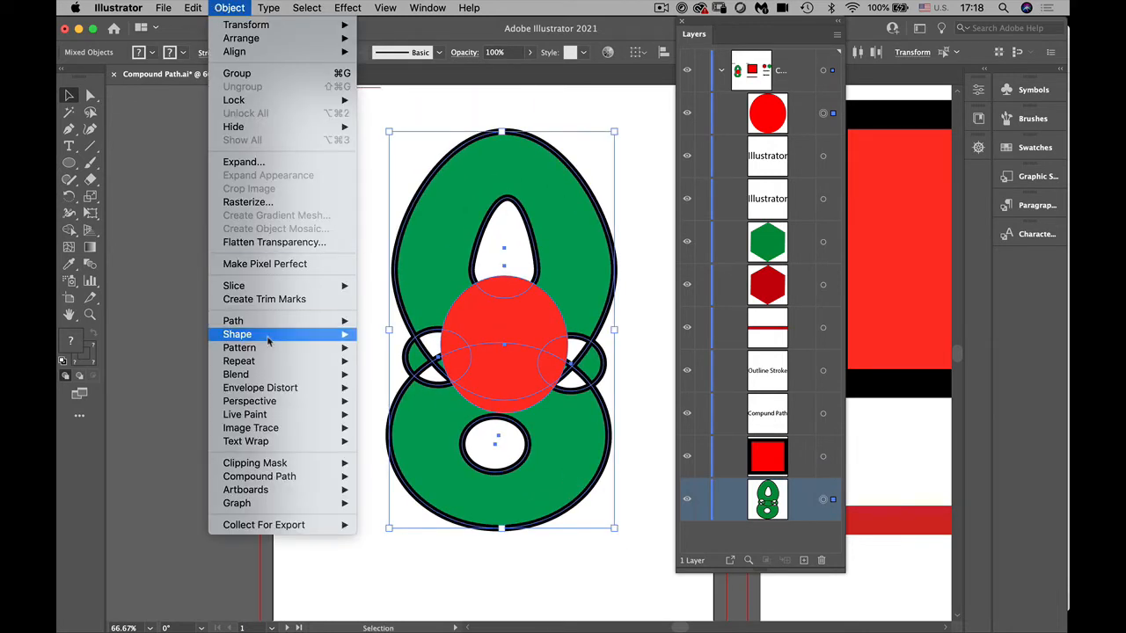
{"action": "mouse_move", "coordinate": [334, 476]}
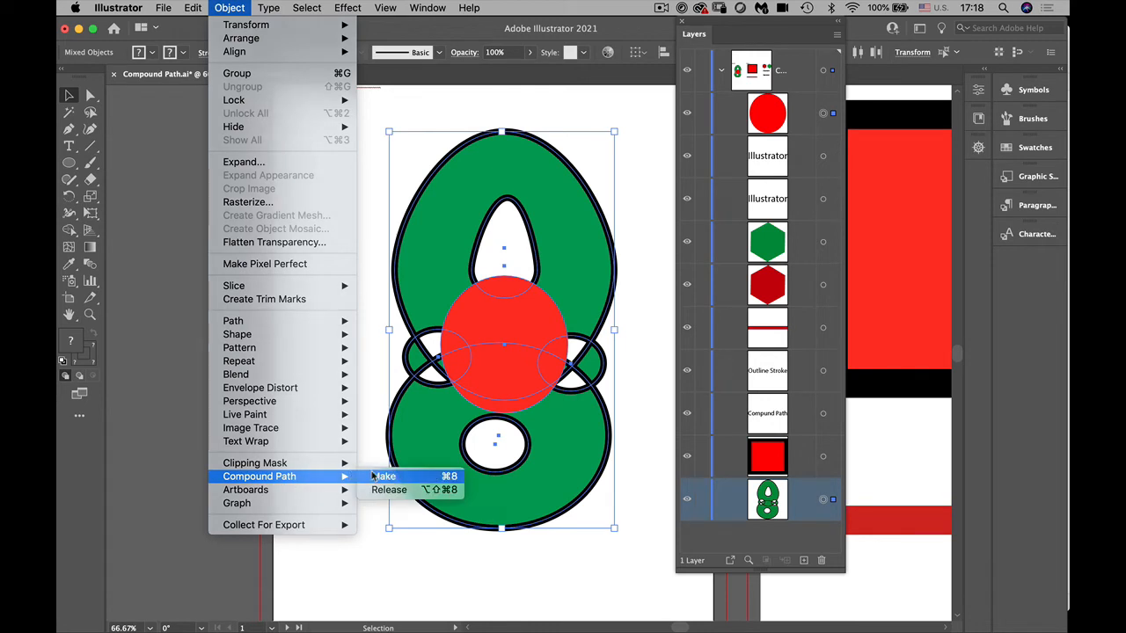
{"action": "left_click", "coordinate": [380, 475]}
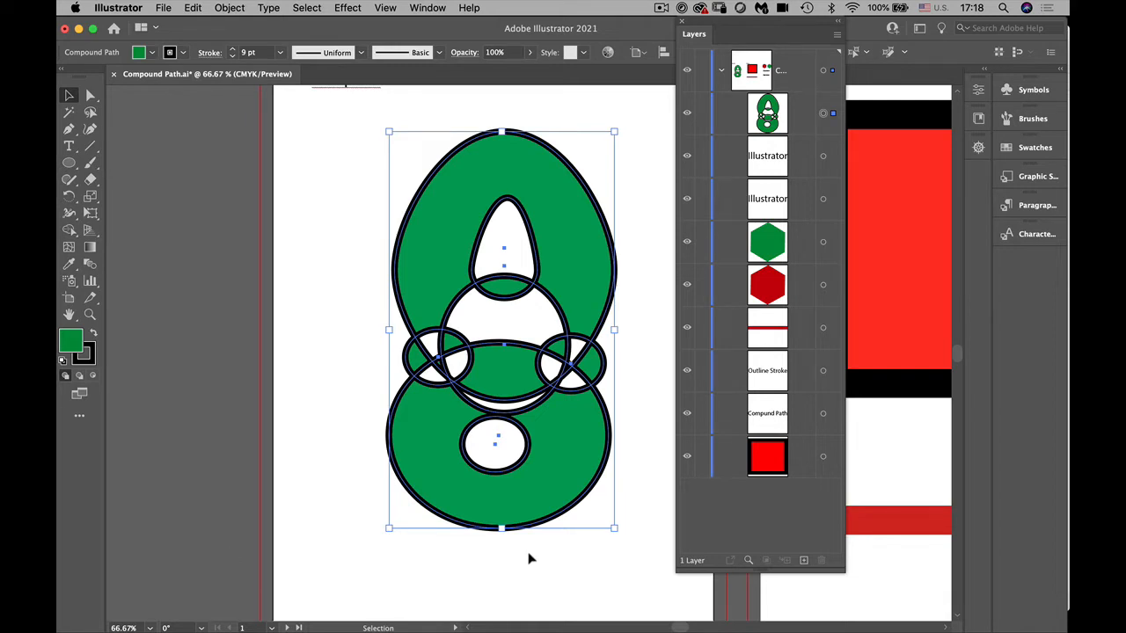
Apply Outline Stroke to the red rectangle with the thick black stroke on the Outline Stroke artboard
{"action": "left_click_drag", "start_coordinate": [593, 507], "coordinate": [57, 537]}
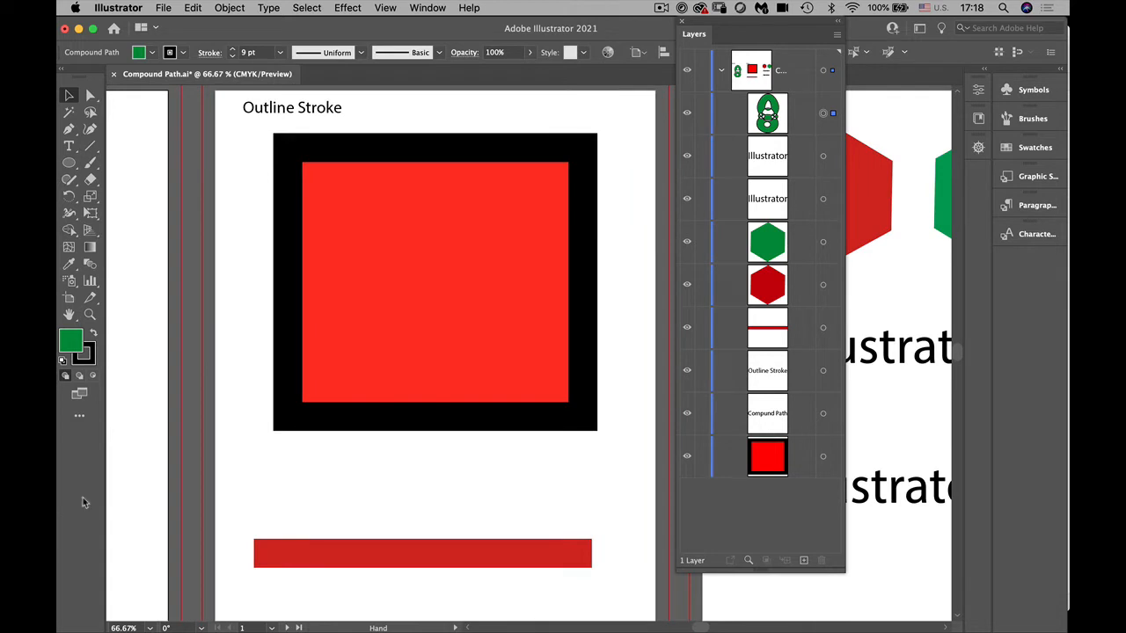
{"action": "left_click", "coordinate": [380, 248]}
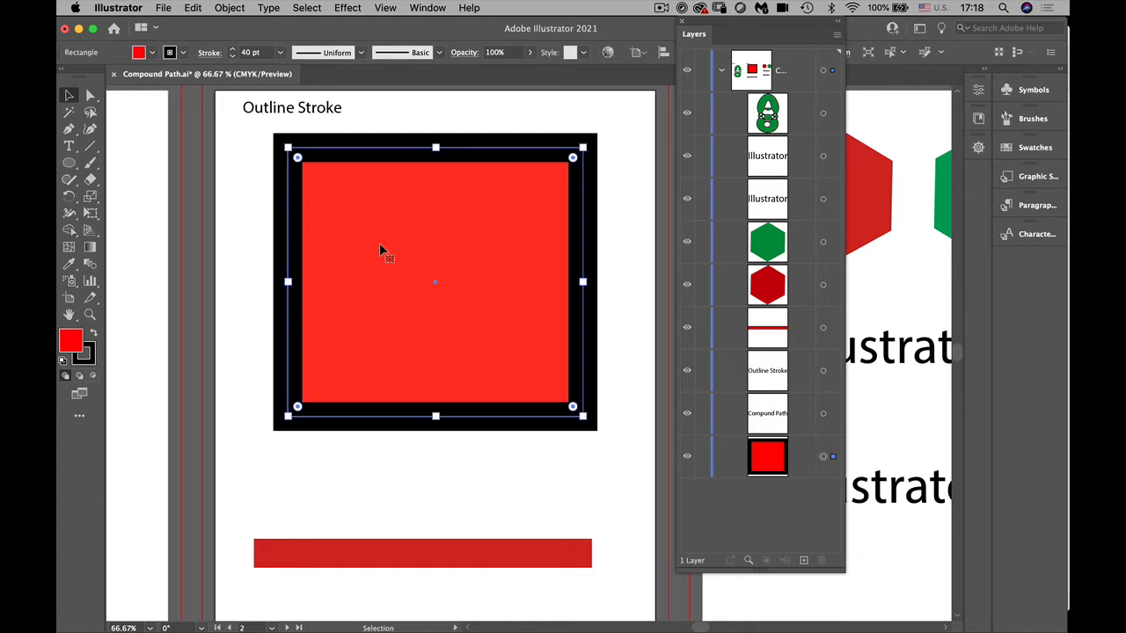
{"action": "left_click", "coordinate": [228, 8]}
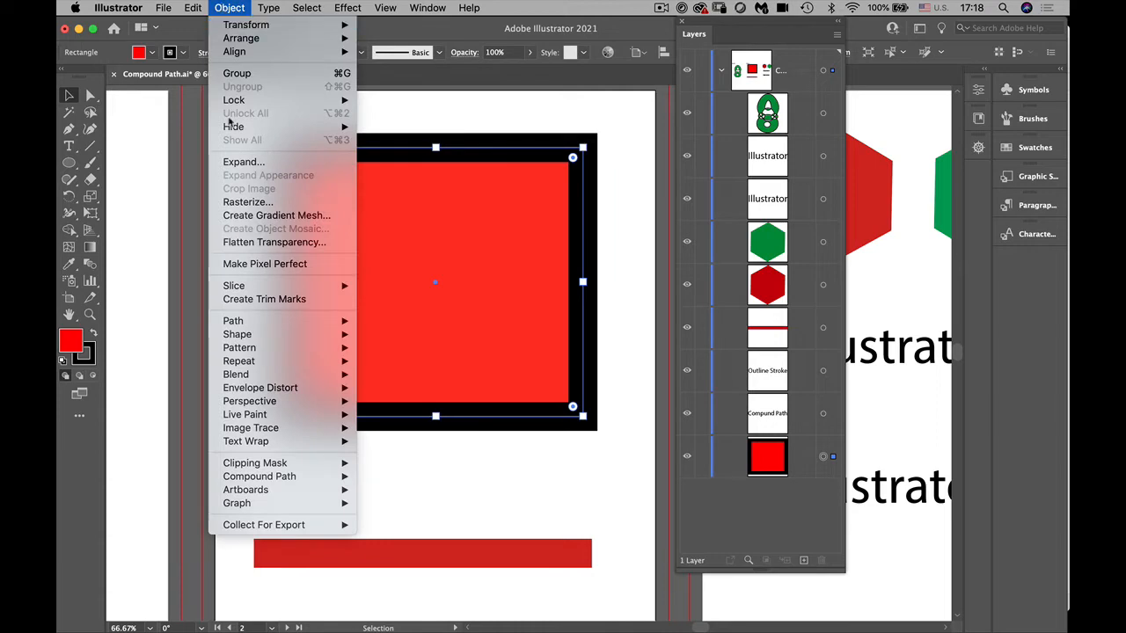
{"action": "mouse_move", "coordinate": [245, 322]}
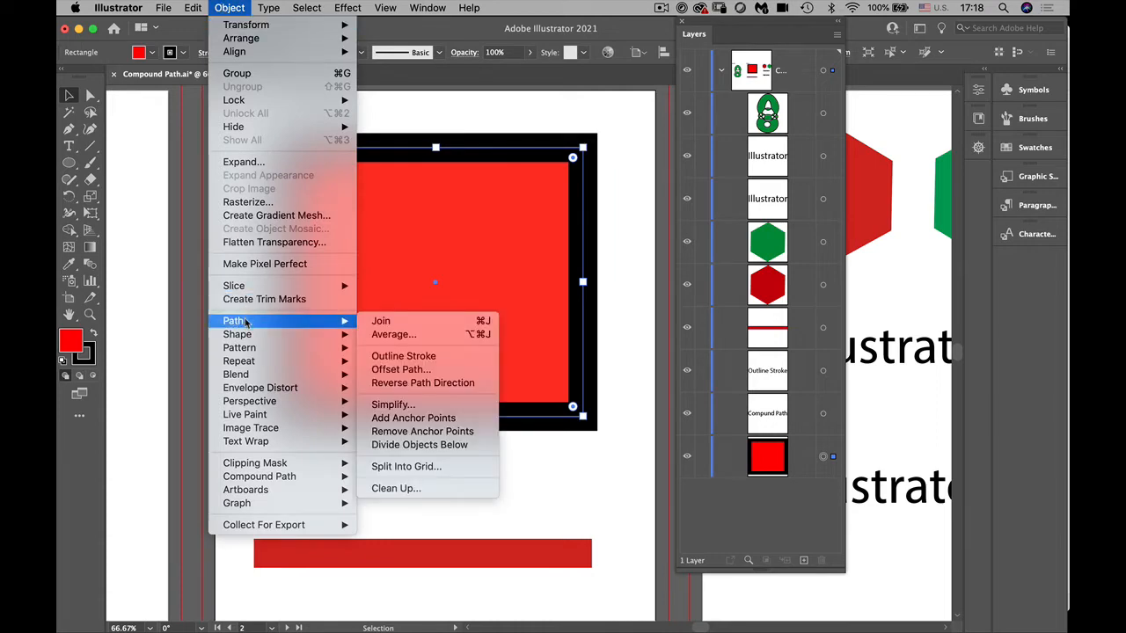
{"action": "left_click", "coordinate": [422, 359]}
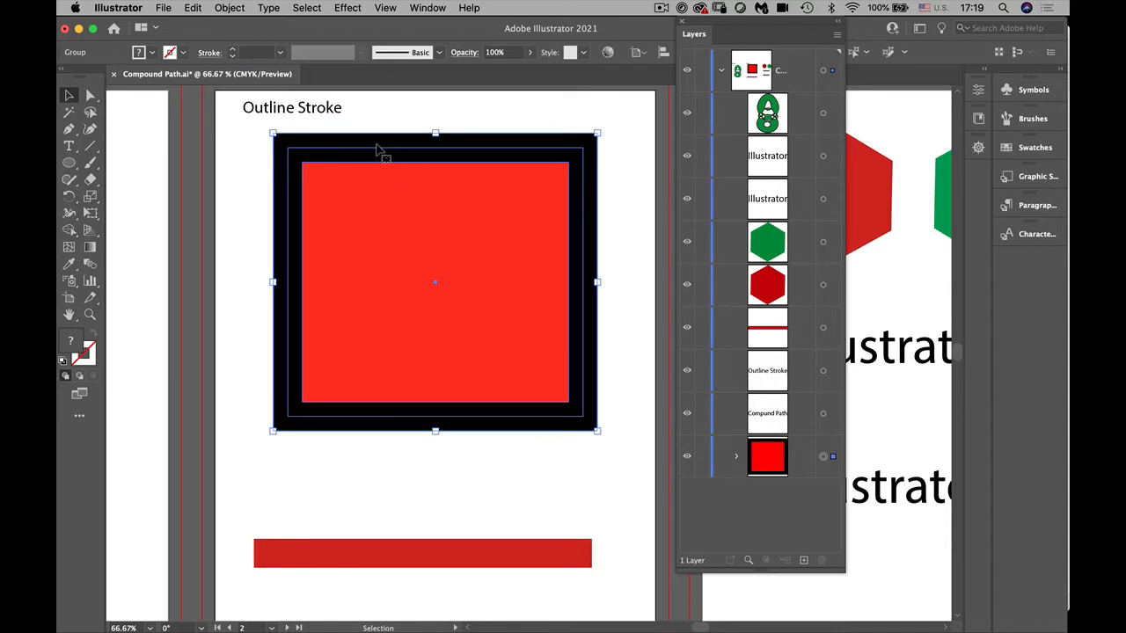
Move the outlined rectangle group slightly to the right and expand its entry in the Layers panel
{"action": "mouse_move", "coordinate": [379, 150]}
{"action": "left_mouse_down"}
{"action": "mouse_move", "coordinate": [414, 263]}
{"action": "mouse_move", "coordinate": [394, 158]}
{"action": "mouse_move", "coordinate": [408, 156]}
{"action": "left_mouse_up"}
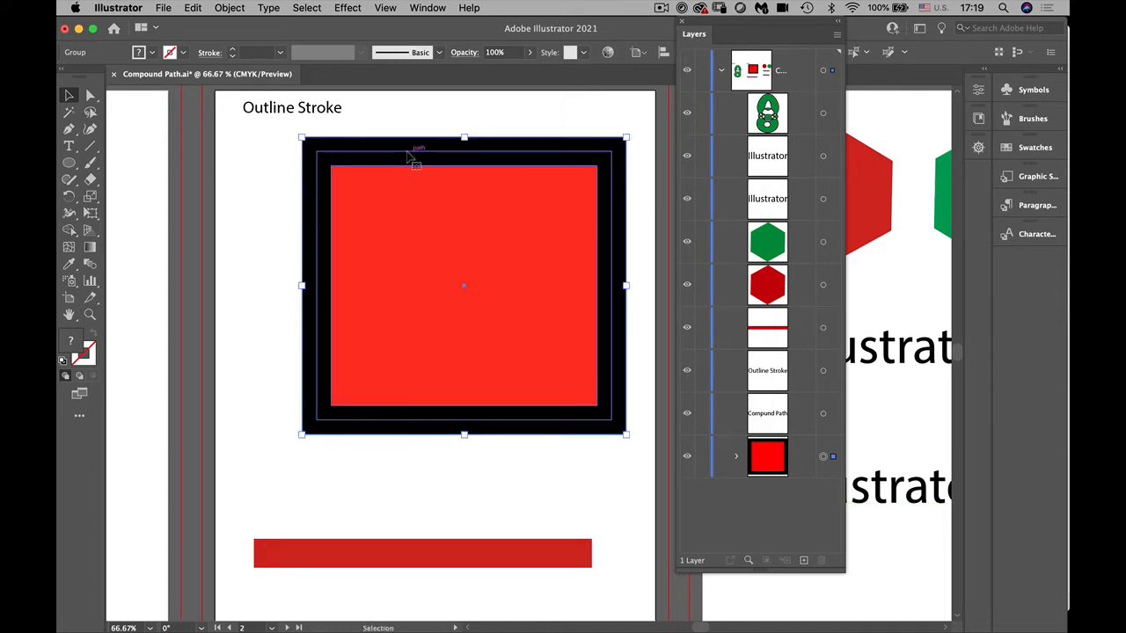
{"action": "left_click", "coordinate": [246, 202]}
{"action": "left_click", "coordinate": [324, 236]}
{"action": "left_click", "coordinate": [735, 456]}
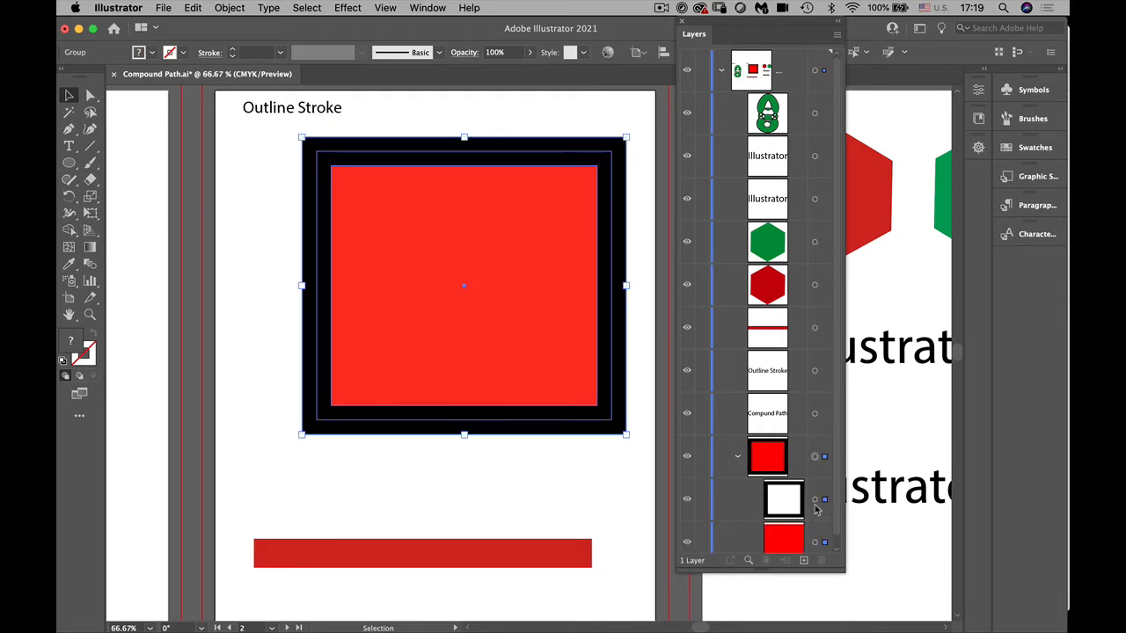
Shift the black frame slightly left with the red rectangle temporarily hidden, and move the whole group up and left
{"action": "left_click", "coordinate": [688, 542]}
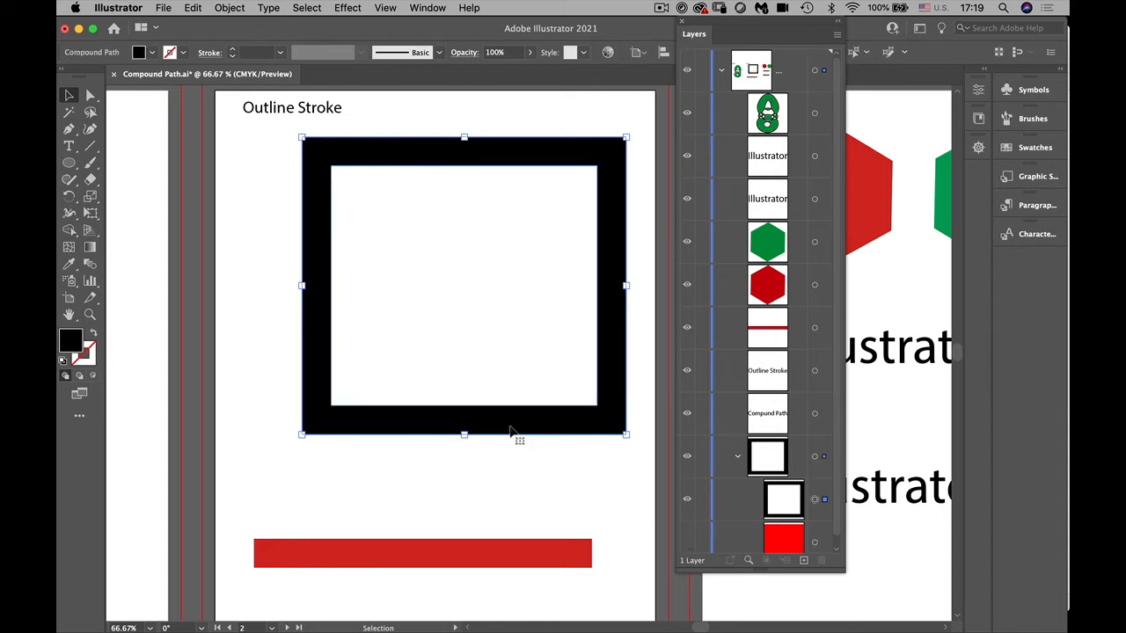
{"action": "mouse_move", "coordinate": [510, 431]}
{"action": "left_mouse_down"}
{"action": "mouse_move", "coordinate": [480, 434]}
{"action": "mouse_move", "coordinate": [502, 405]}
{"action": "mouse_move", "coordinate": [490, 437]}
{"action": "left_mouse_up"}
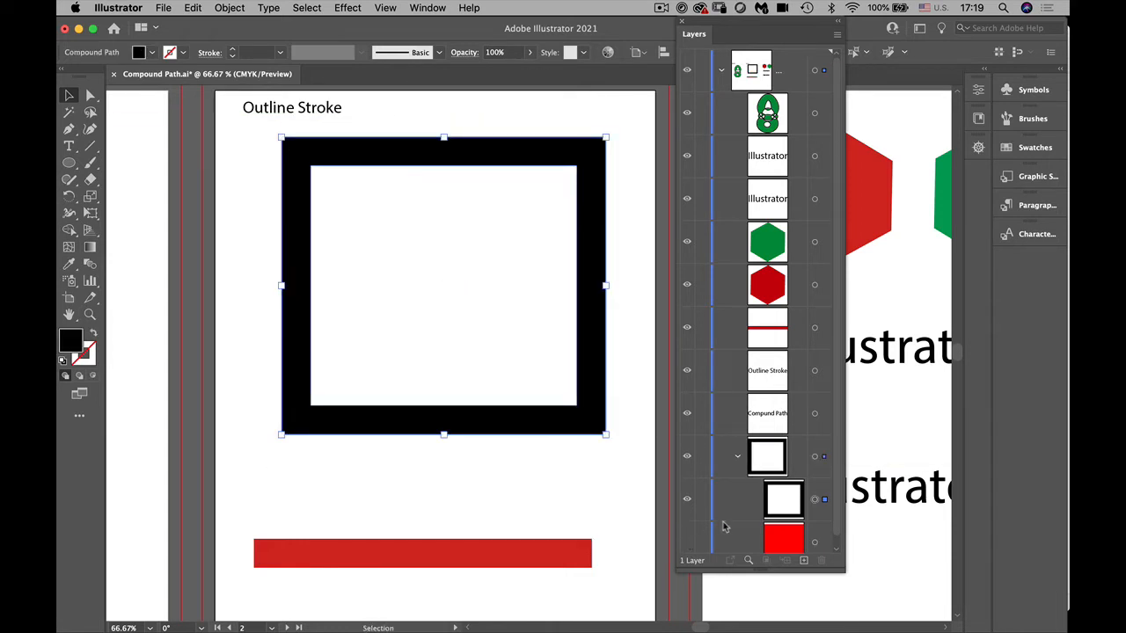
{"action": "left_click", "coordinate": [814, 545]}
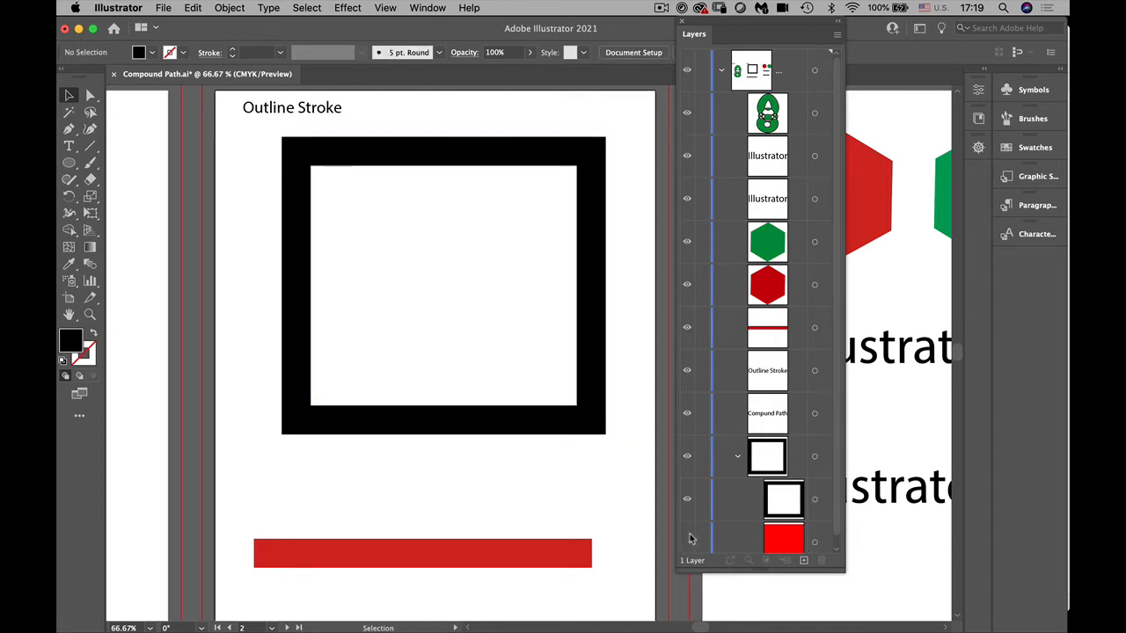
{"action": "left_click", "coordinate": [813, 543]}
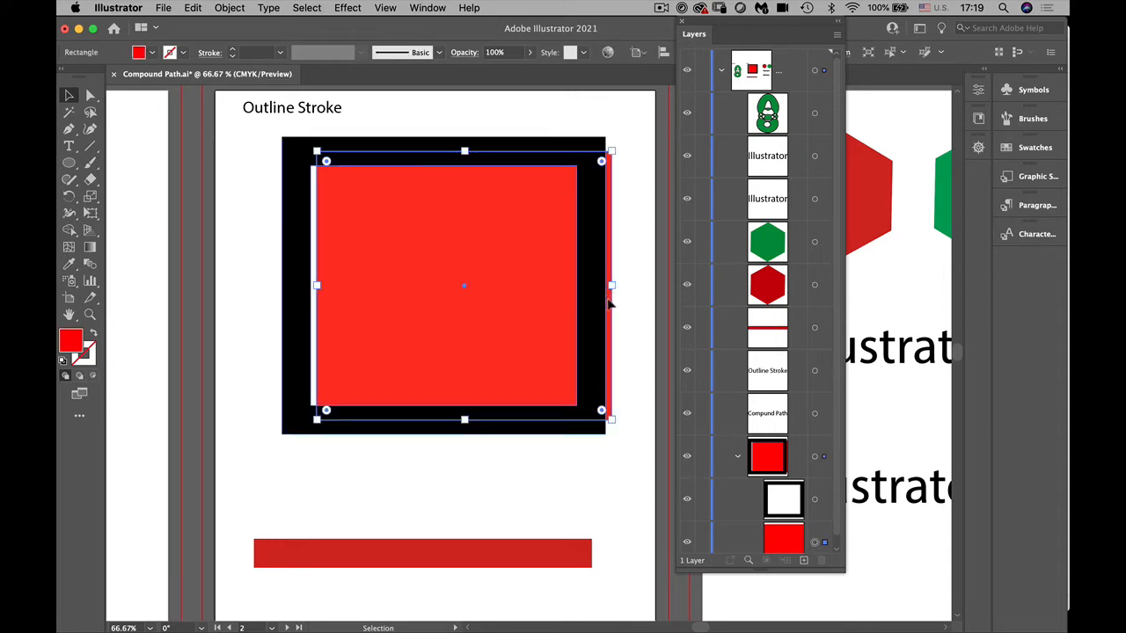
{"action": "left_click_drag", "start_coordinate": [605, 299], "coordinate": [580, 270]}
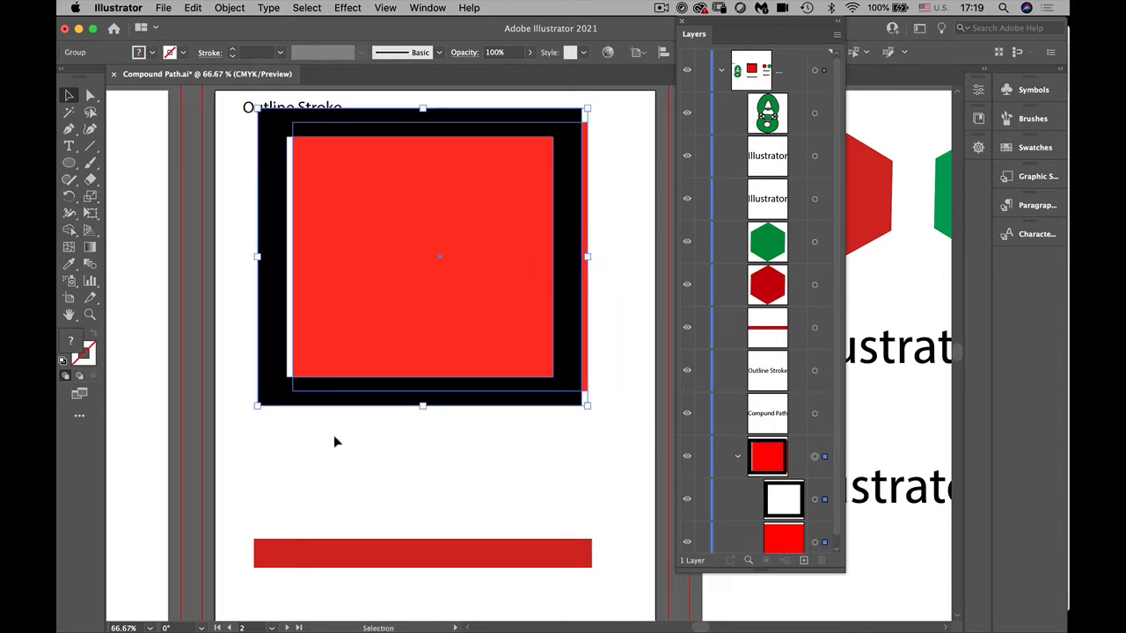
{"action": "left_click", "coordinate": [334, 442]}
Isolate the group, pull the red rectangle down out of the black frame, undo that move, and leave isolation mode
{"action": "left_click", "coordinate": [322, 344]}
{"action": "double_click", "coordinate": [323, 345]}
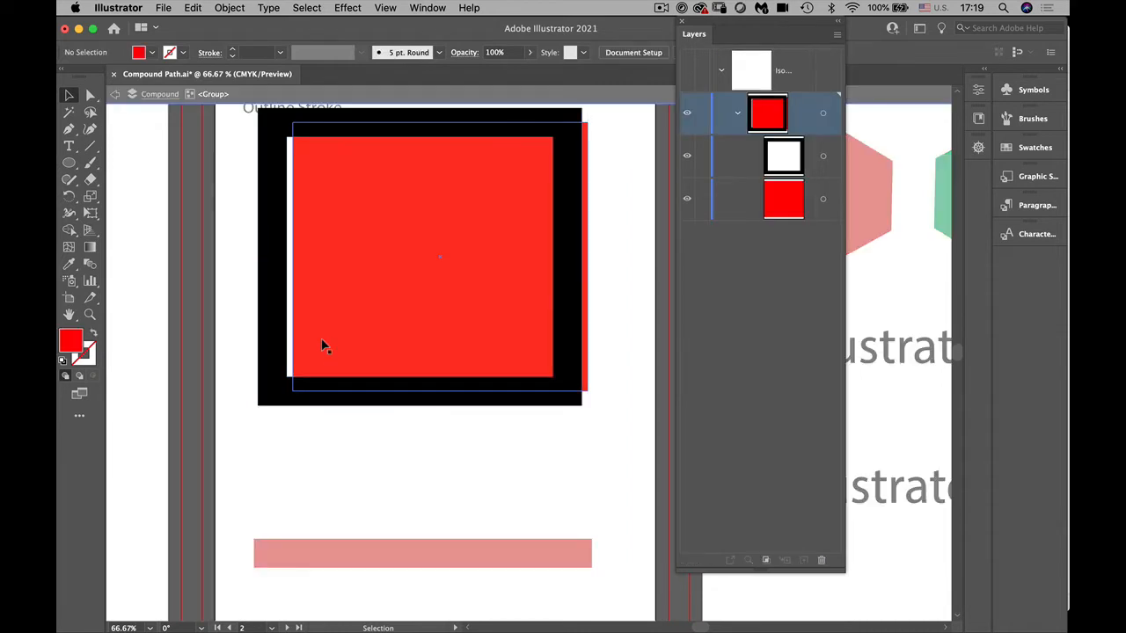
{"action": "left_click_drag", "start_coordinate": [322, 346], "coordinate": [271, 507]}
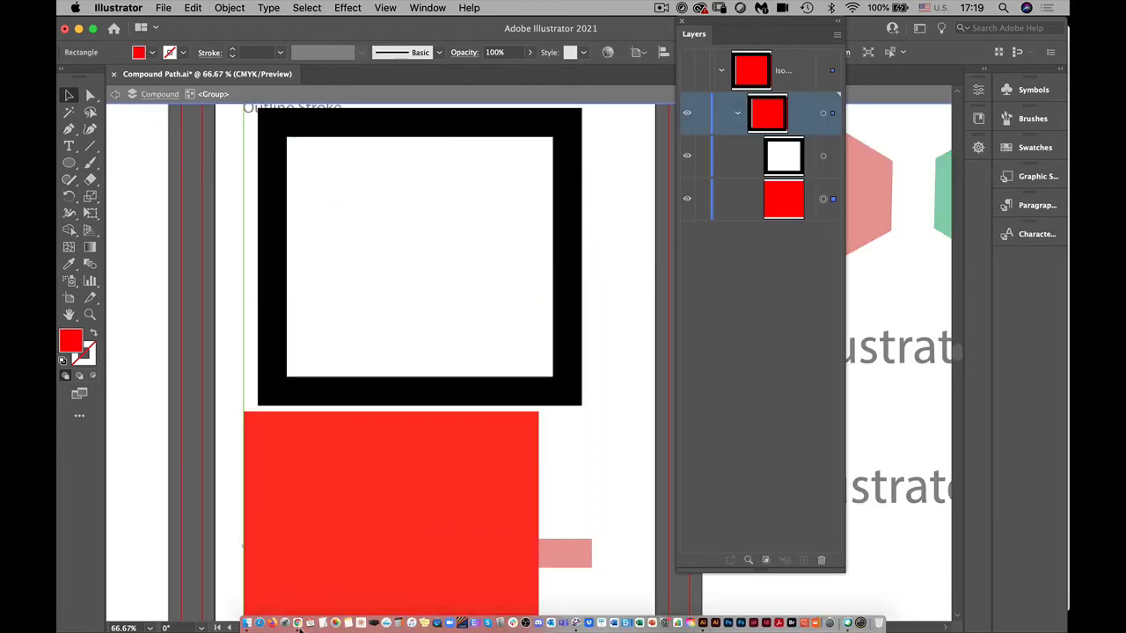
{"action": "key", "text": "ctrl+z"}
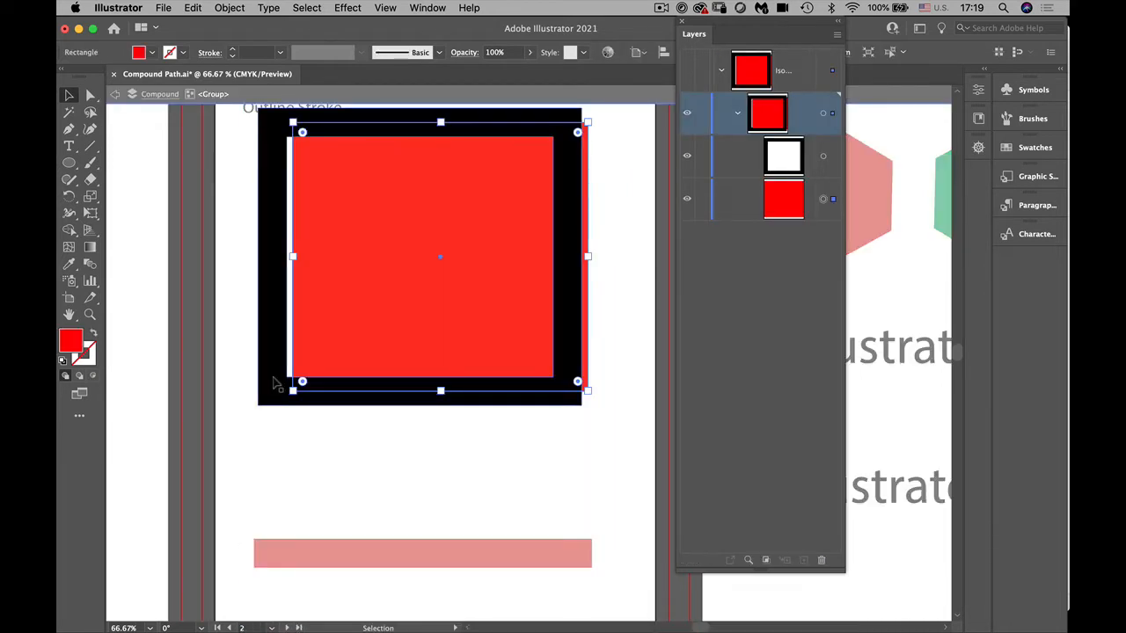
{"action": "left_click", "coordinate": [274, 387]}
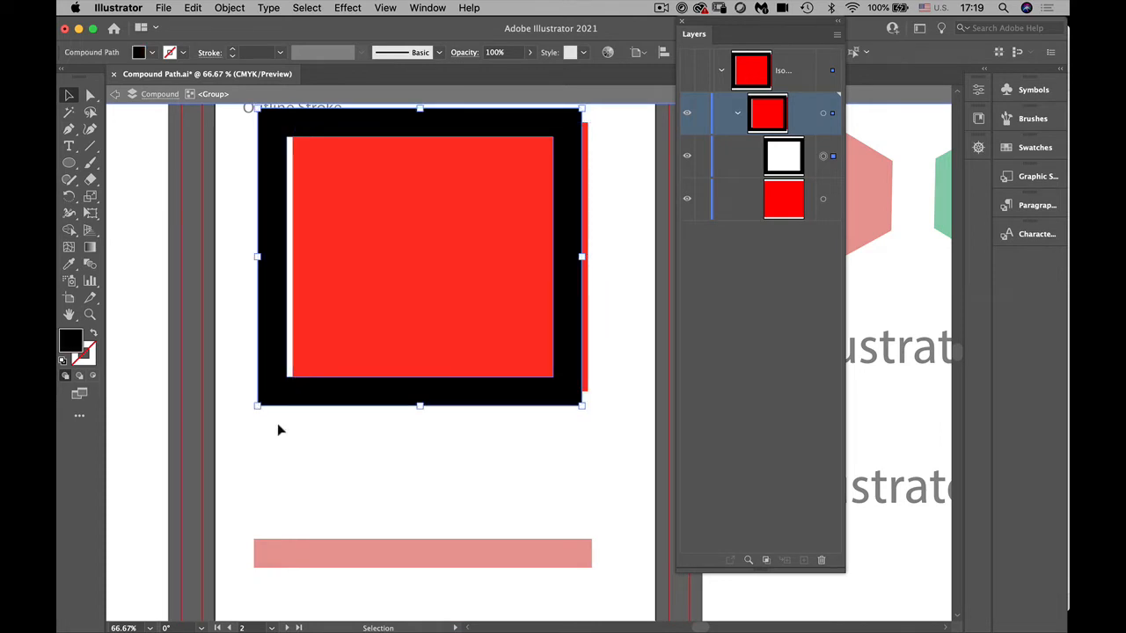
{"action": "double_click", "coordinate": [333, 459]}
Apply Outline Stroke to the thick red line below the frame and stretch it vertically into a much taller rectangle
{"action": "key", "text": "space"}
{"action": "left_click_drag", "start_coordinate": [344, 490], "coordinate": [322, 269]}
{"action": "left_click", "coordinate": [365, 338]}
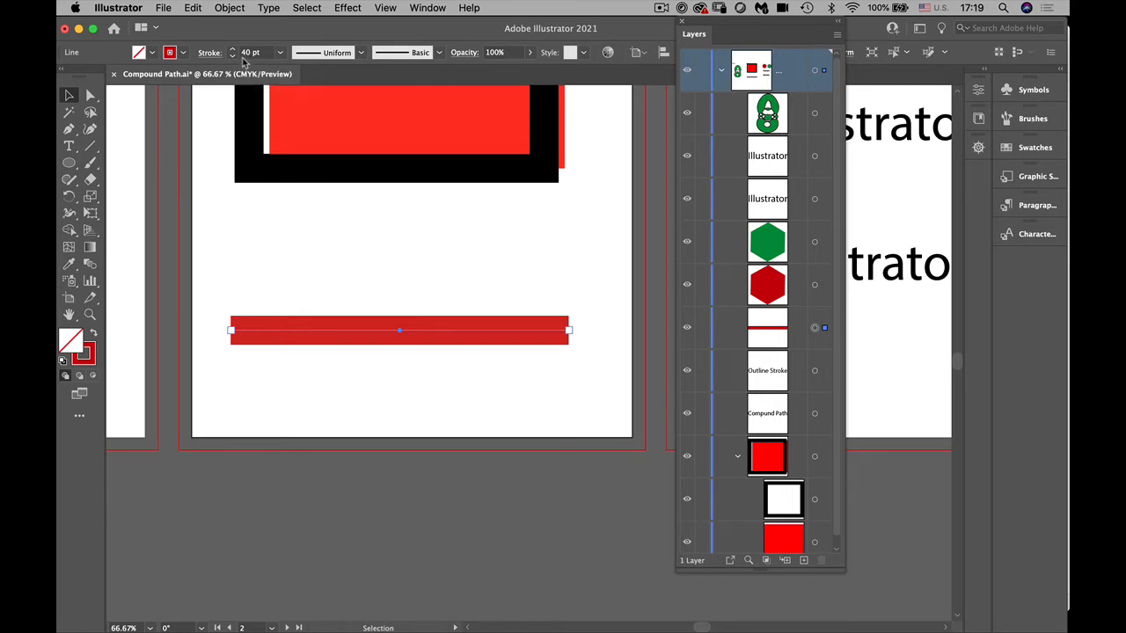
{"action": "left_click", "coordinate": [228, 8]}
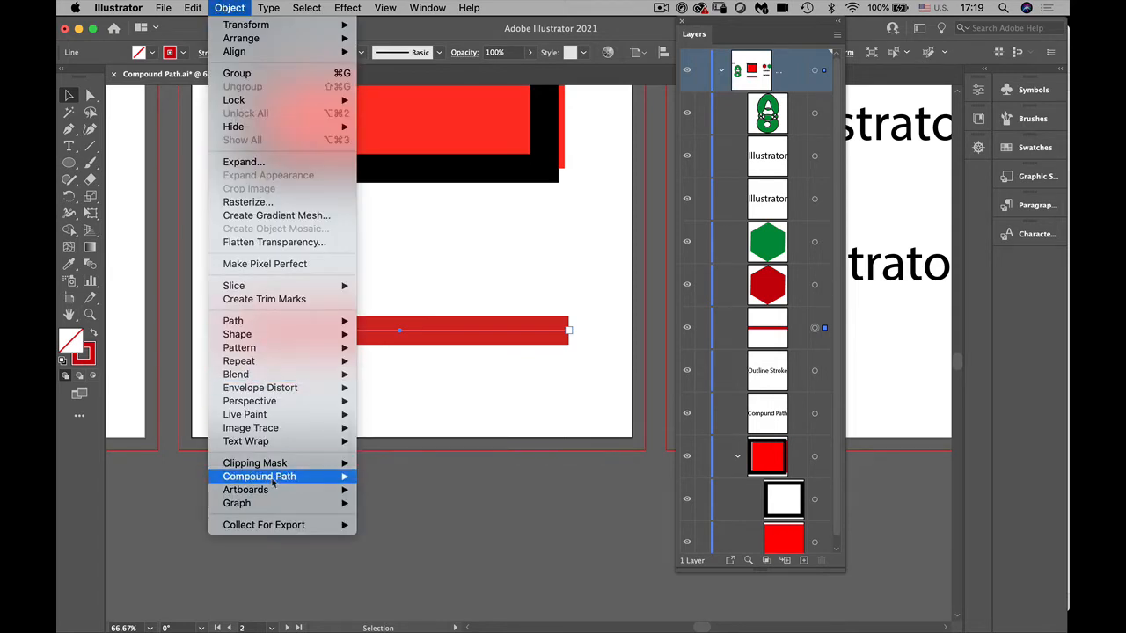
{"action": "mouse_move", "coordinate": [245, 324]}
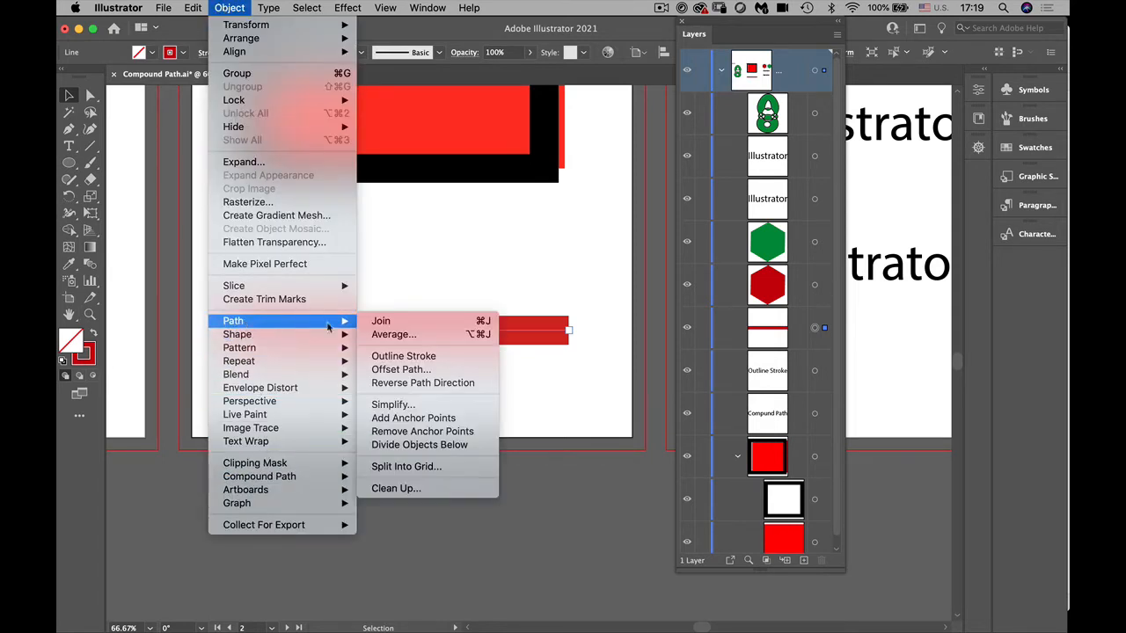
{"action": "left_click", "coordinate": [415, 357]}
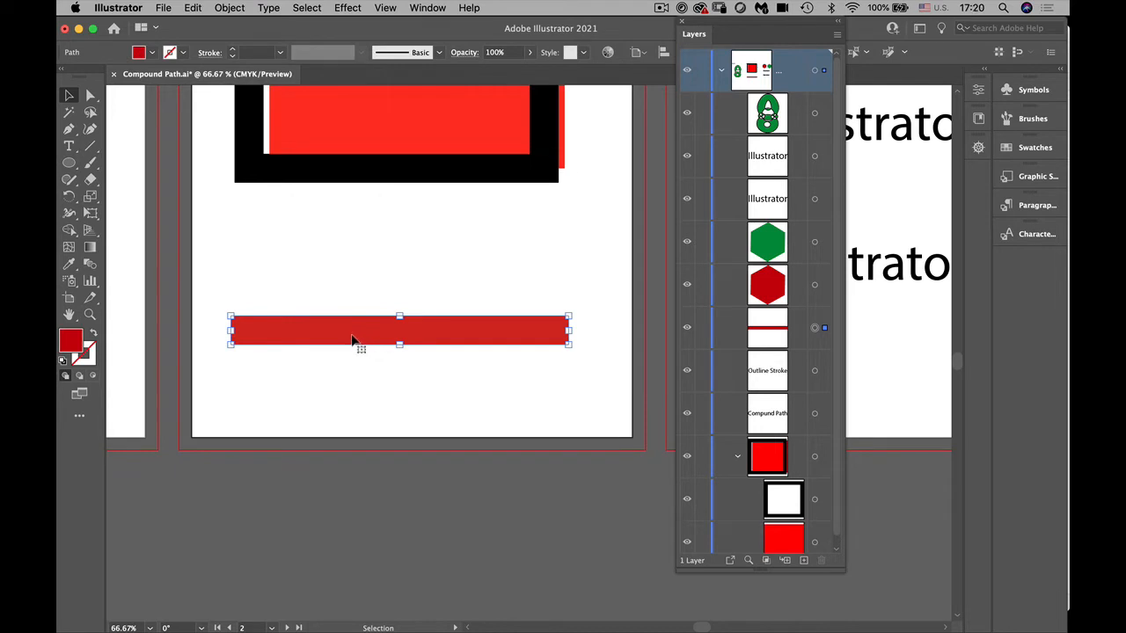
{"action": "left_click_drag", "start_coordinate": [359, 341], "coordinate": [400, 394]}
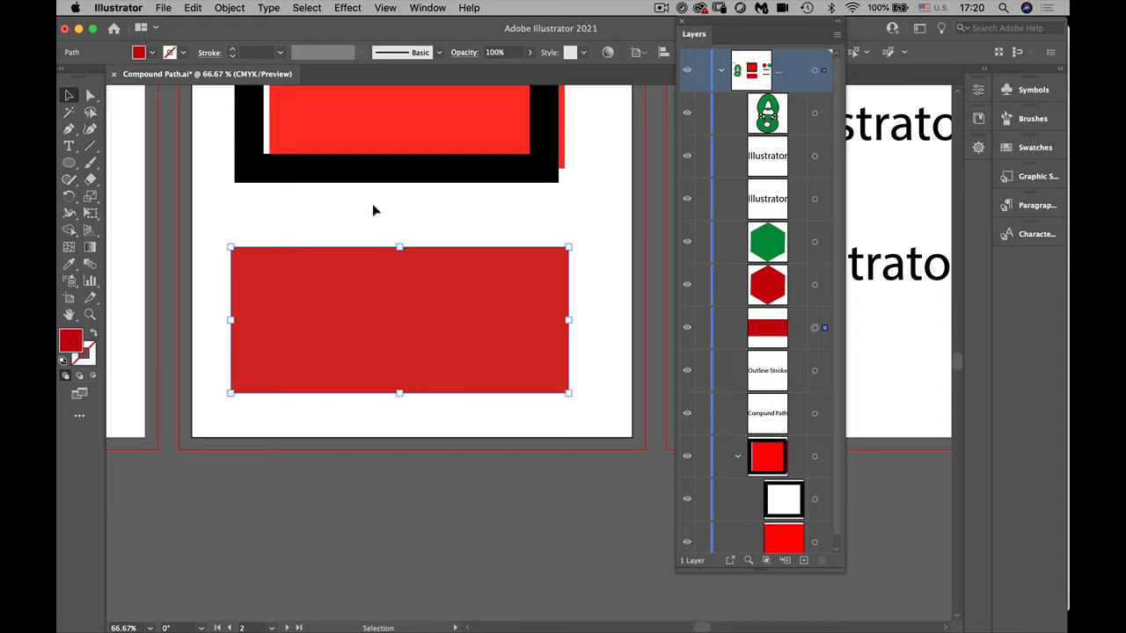
Combine the red and green hexagons above the "Illustrator" text into one compound path
{"action": "key", "text": "space"}
{"action": "left_click_drag", "start_coordinate": [606, 362], "coordinate": [184, 580]}
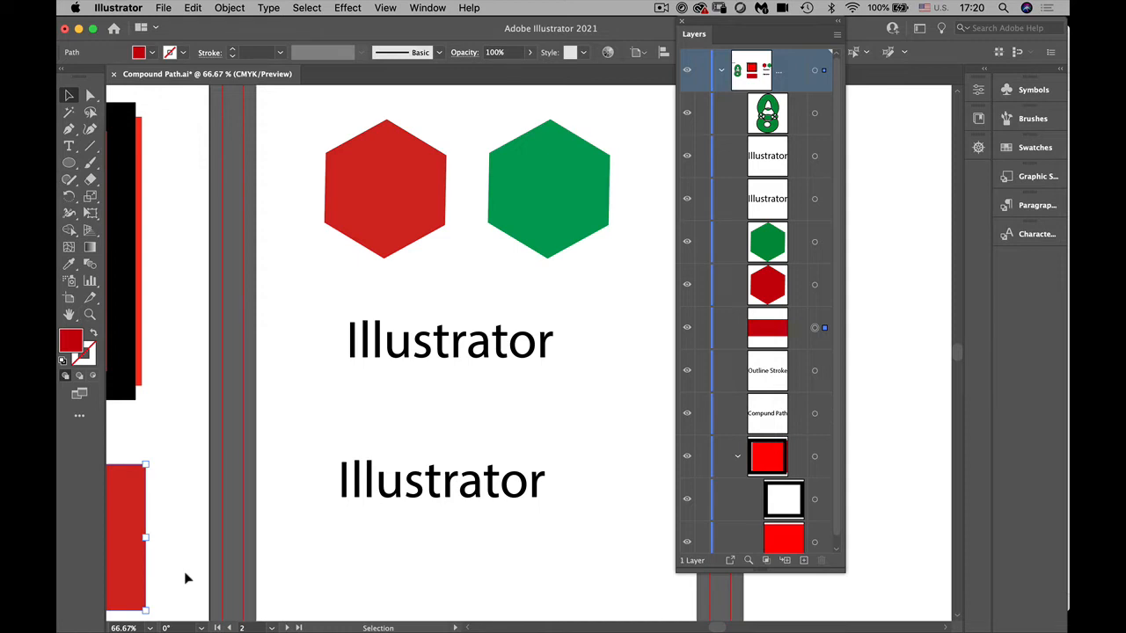
{"action": "left_click", "coordinate": [399, 247]}
{"action": "left_click", "coordinate": [595, 214], "text": "shift"}
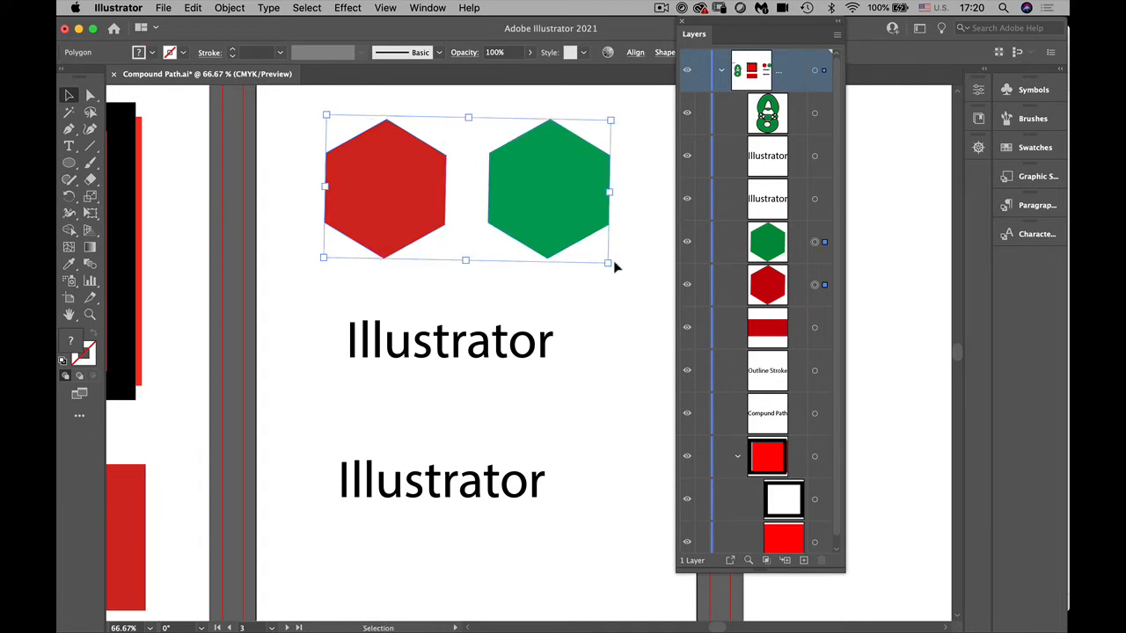
{"action": "left_click", "coordinate": [229, 7]}
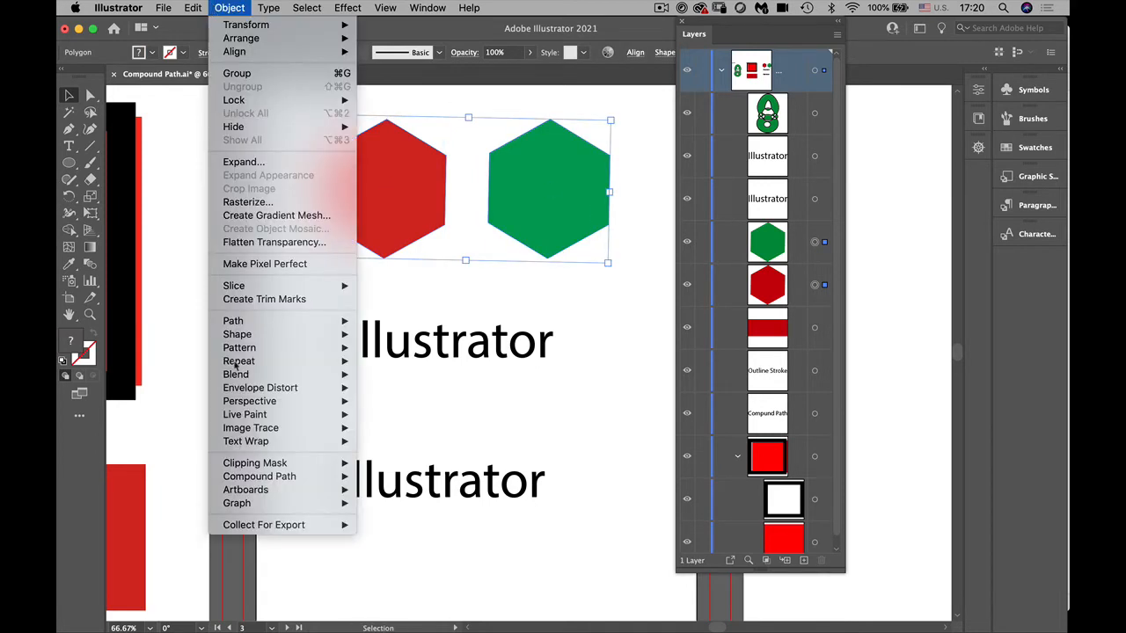
{"action": "mouse_move", "coordinate": [263, 476]}
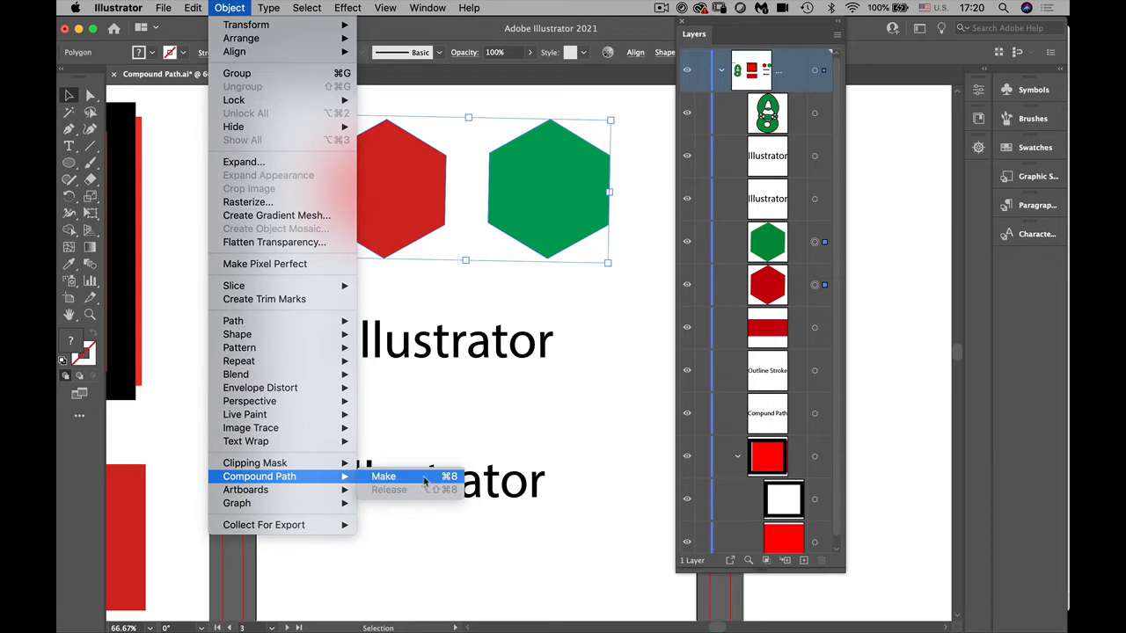
{"action": "left_click", "coordinate": [426, 476]}
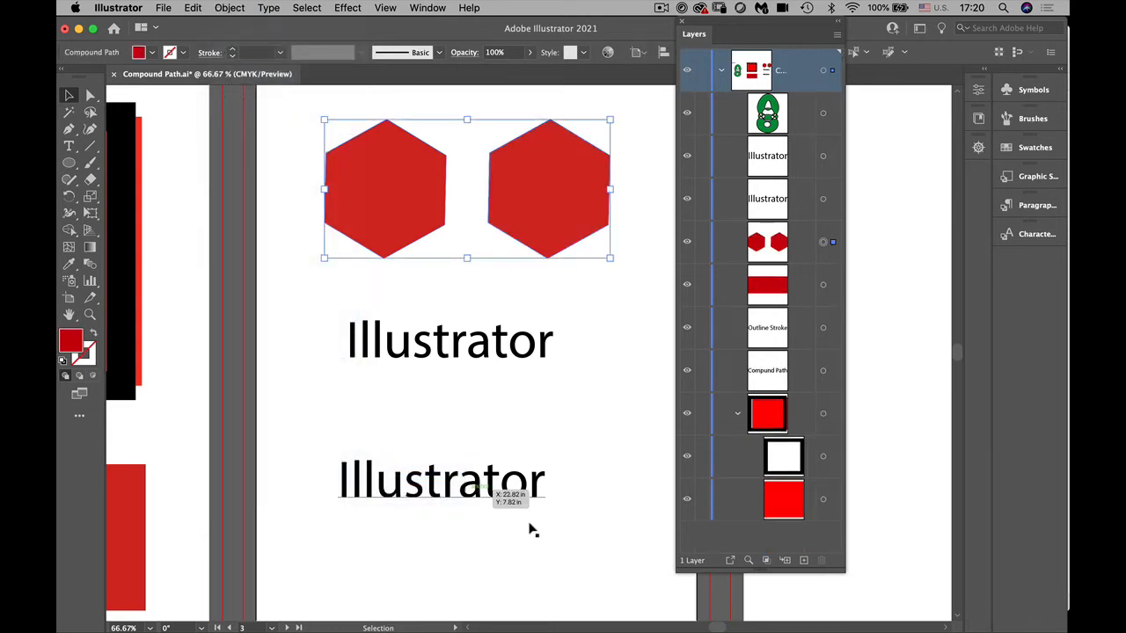
Highlight the hexagon compound path's layer entry, shift the hexagon pair slightly to the right, and deselect it
{"action": "left_click", "coordinate": [770, 244]}
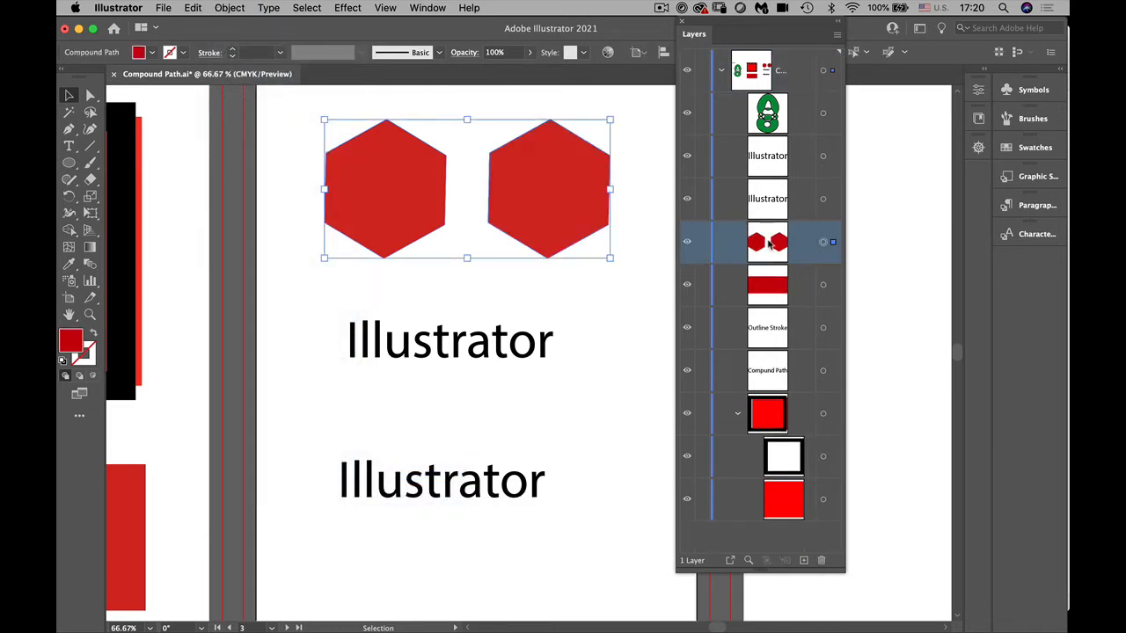
{"action": "mouse_move", "coordinate": [580, 208]}
{"action": "left_mouse_down"}
{"action": "mouse_move", "coordinate": [652, 273]}
{"action": "mouse_move", "coordinate": [589, 210]}
{"action": "left_mouse_up"}
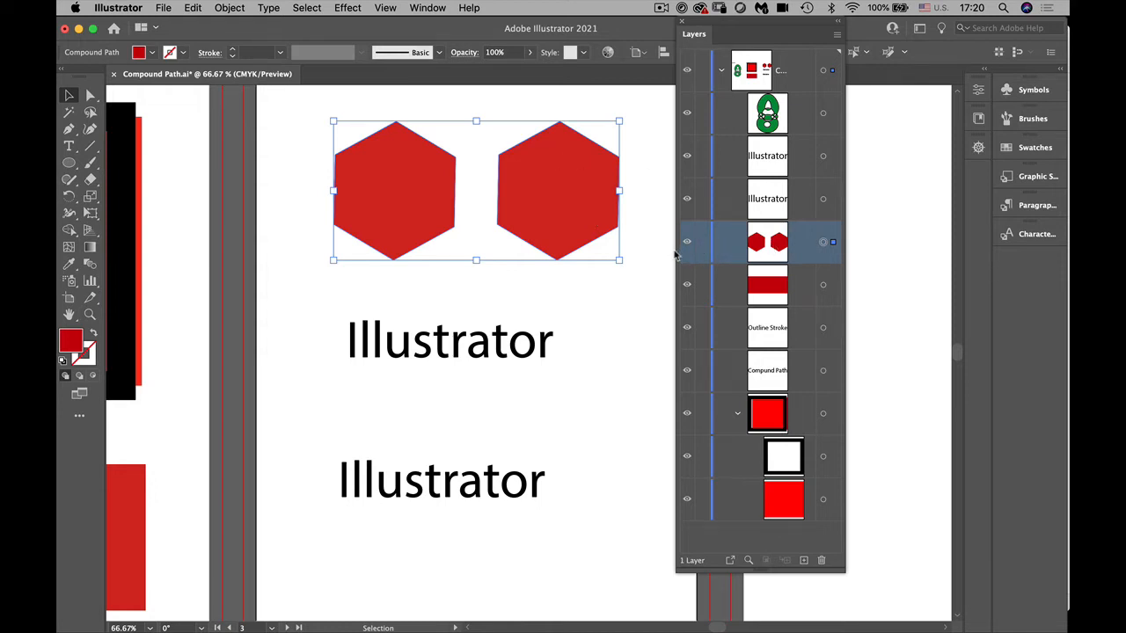
{"action": "mouse_move", "coordinate": [675, 253]}
{"action": "left_mouse_down"}
{"action": "mouse_move", "coordinate": [594, 253]}
{"action": "mouse_move", "coordinate": [676, 252]}
{"action": "left_mouse_up"}
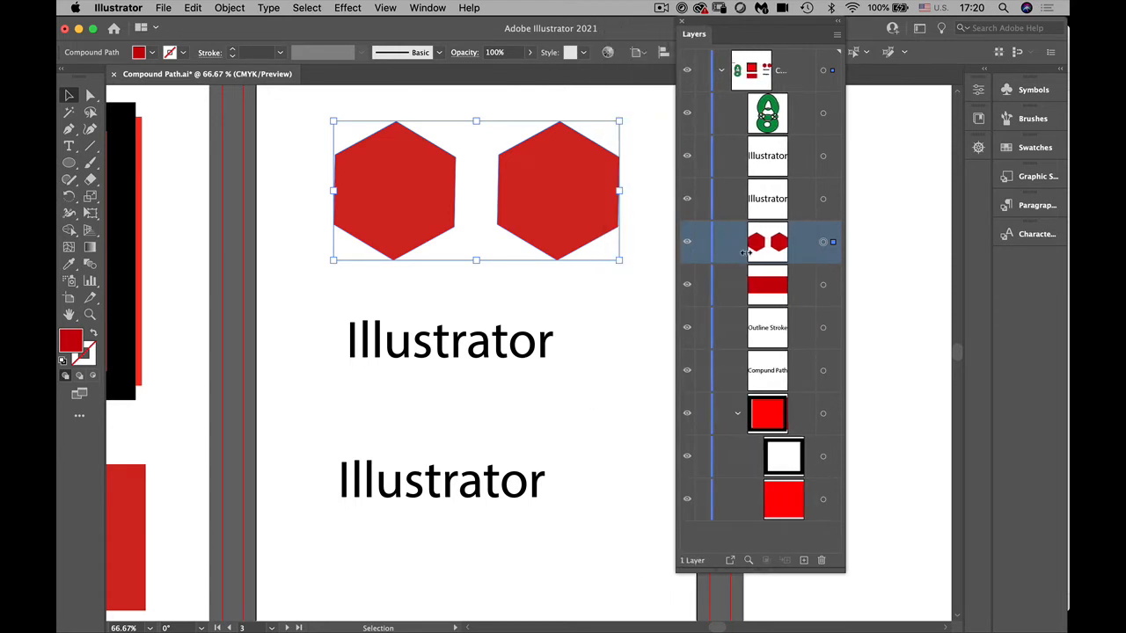
{"action": "left_click", "coordinate": [662, 293]}
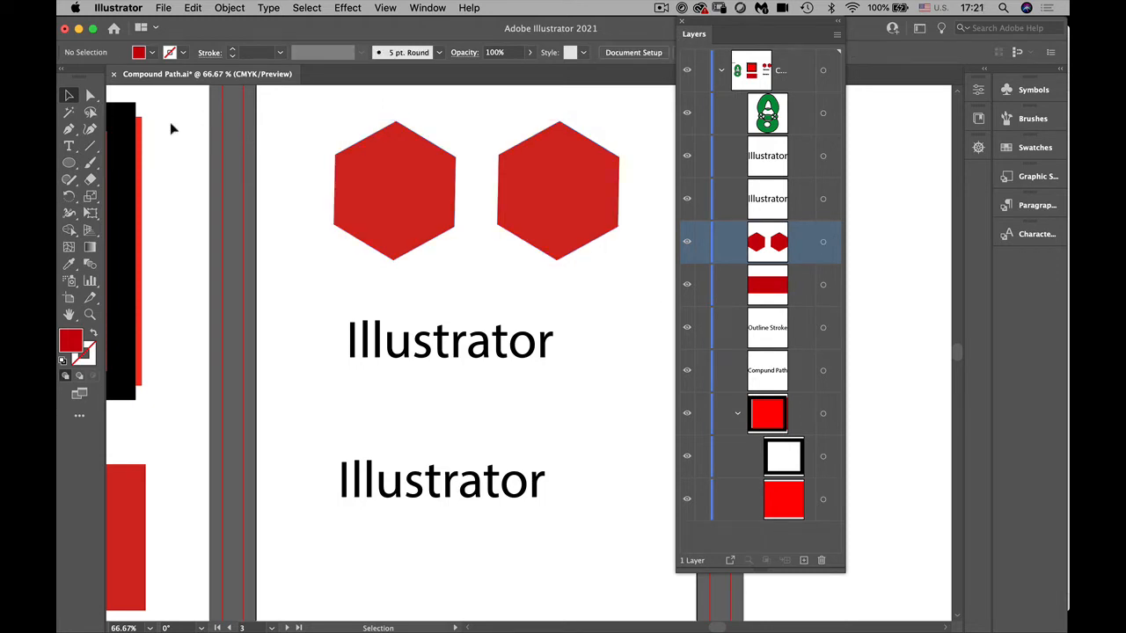
Try to move the right hexagon on its own with the Direct Selection tool, shifting the hexagon pair further right
{"action": "left_click", "coordinate": [89, 95]}
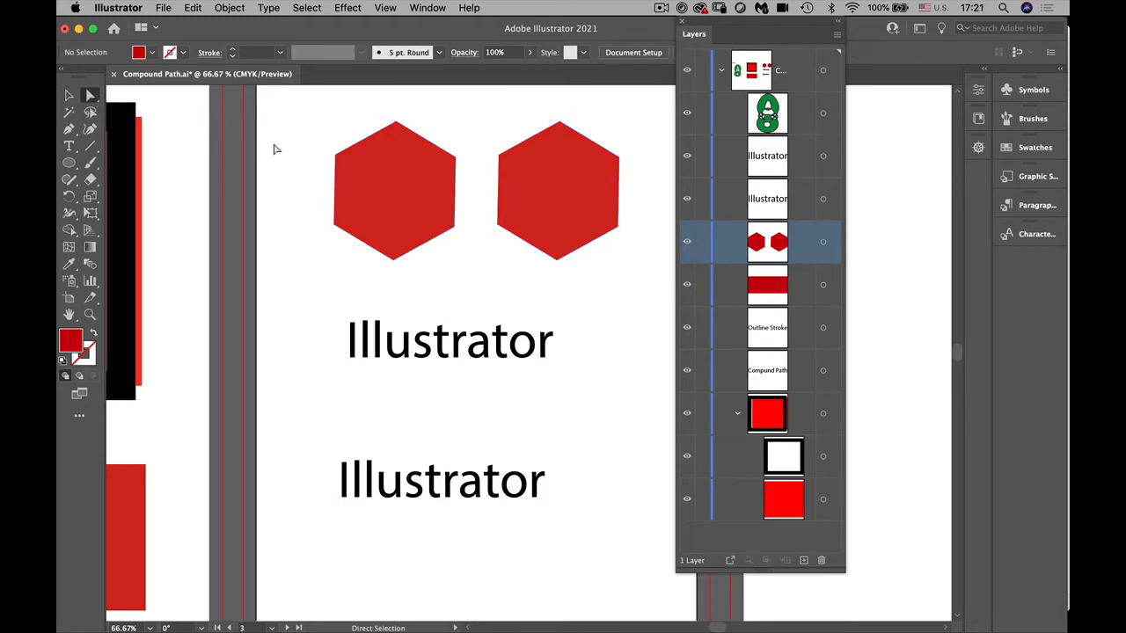
{"action": "left_click", "coordinate": [578, 214]}
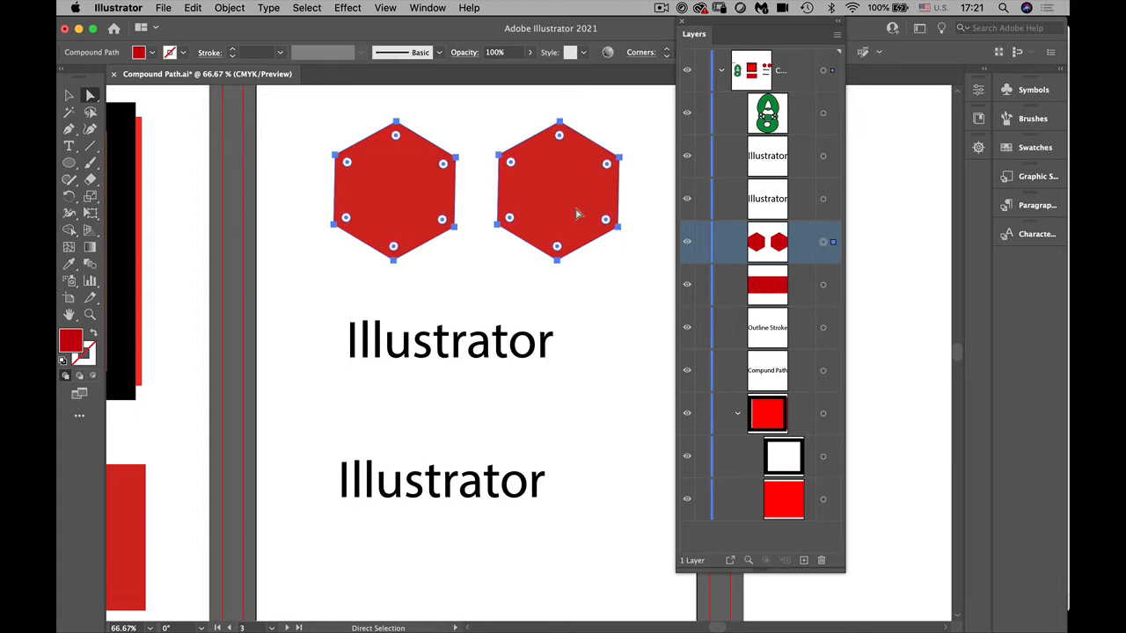
{"action": "left_click", "coordinate": [595, 246]}
{"action": "left_click", "coordinate": [569, 231]}
{"action": "left_click_drag", "start_coordinate": [567, 229], "coordinate": [579, 229]}
{"action": "left_click", "coordinate": [590, 254]}
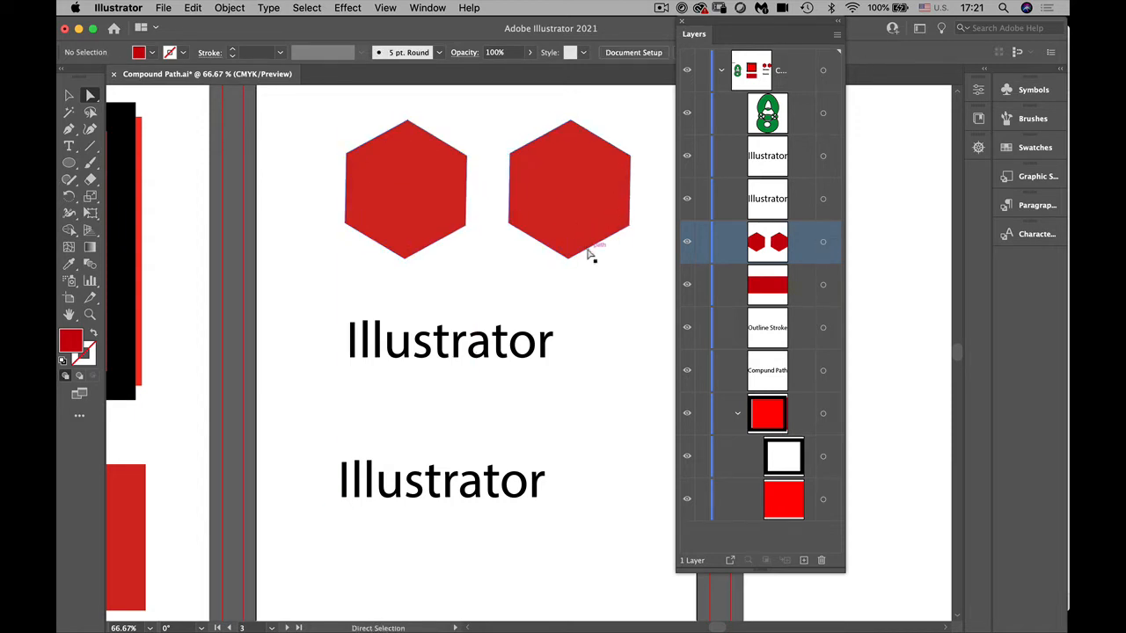
{"action": "left_click", "coordinate": [587, 253]}
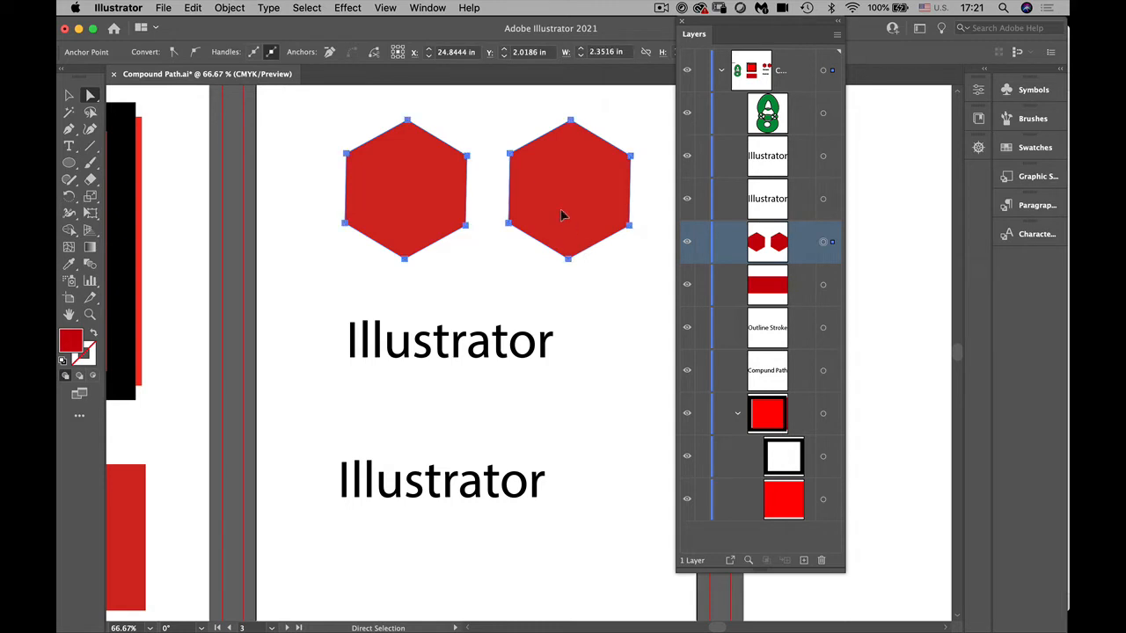
{"action": "left_click", "coordinate": [522, 269]}
{"action": "left_click", "coordinate": [621, 192]}
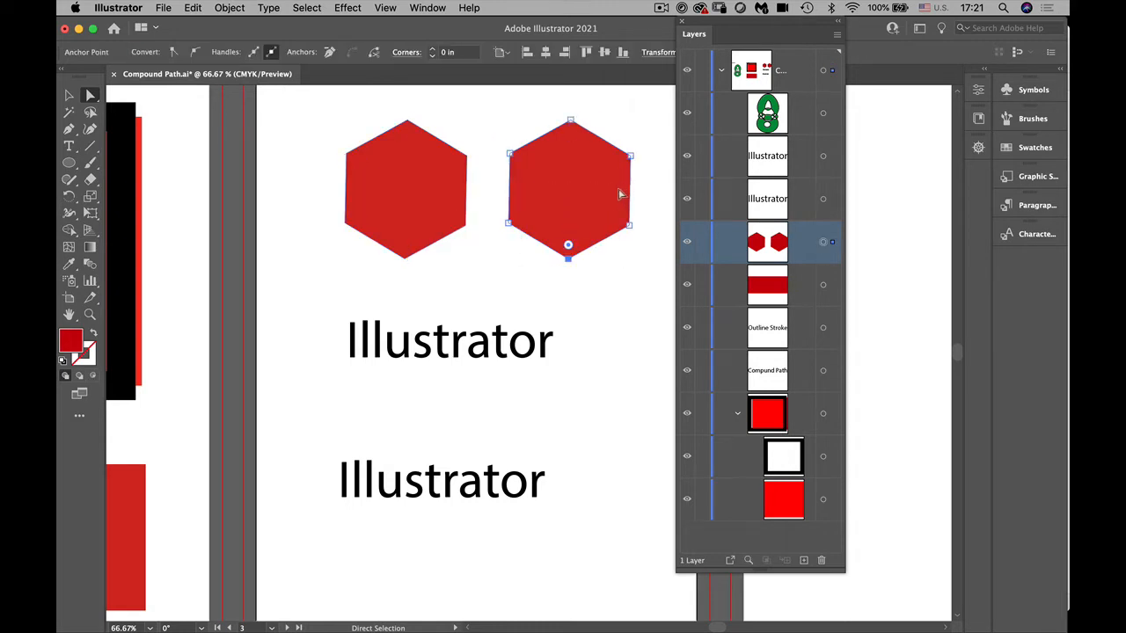
{"action": "left_click_drag", "start_coordinate": [586, 196], "coordinate": [631, 196]}
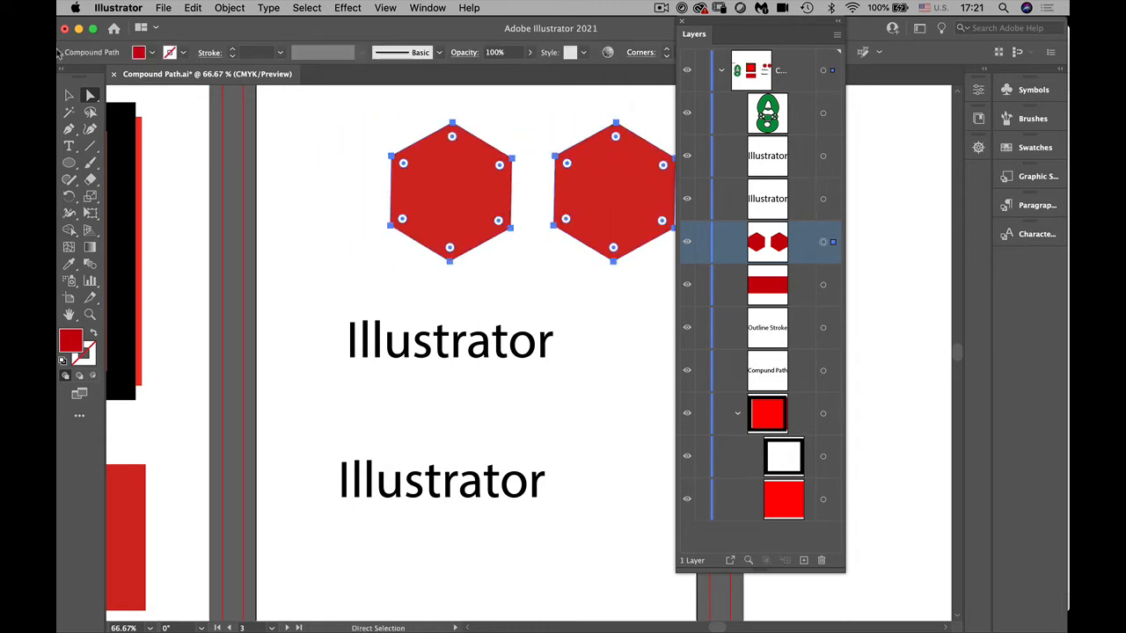
Isolate the compound path, slide the right hexagon left over the other one, leave isolation mode, and select the combined shape
{"action": "left_click", "coordinate": [68, 94]}
{"action": "left_click", "coordinate": [258, 171]}
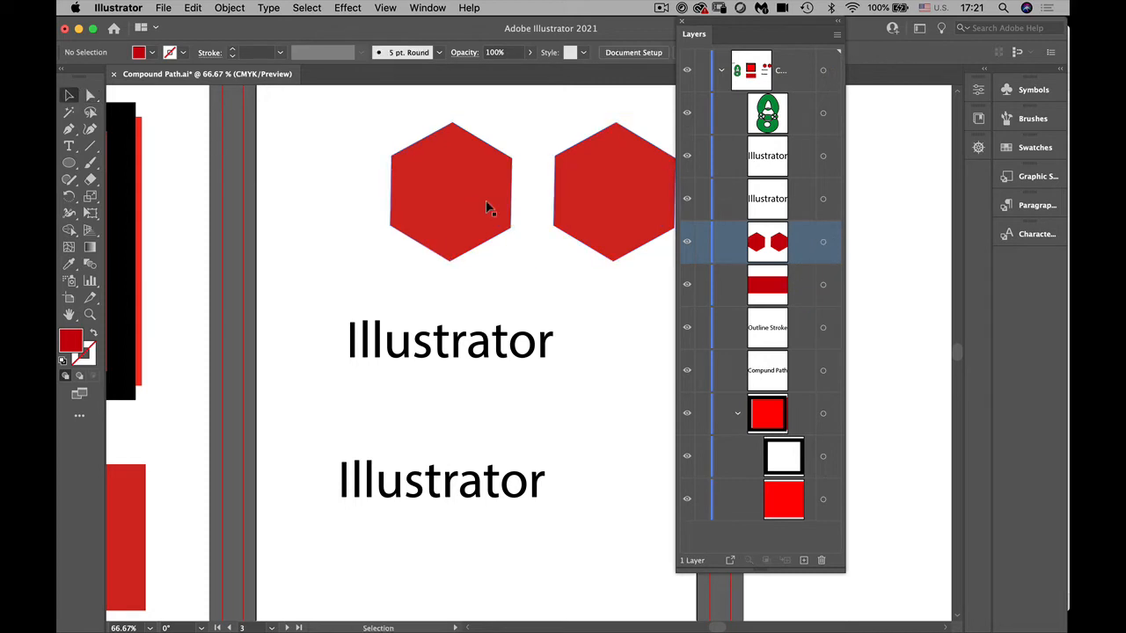
{"action": "double_click", "coordinate": [605, 210]}
{"action": "left_click_drag", "start_coordinate": [605, 209], "coordinate": [508, 209]}
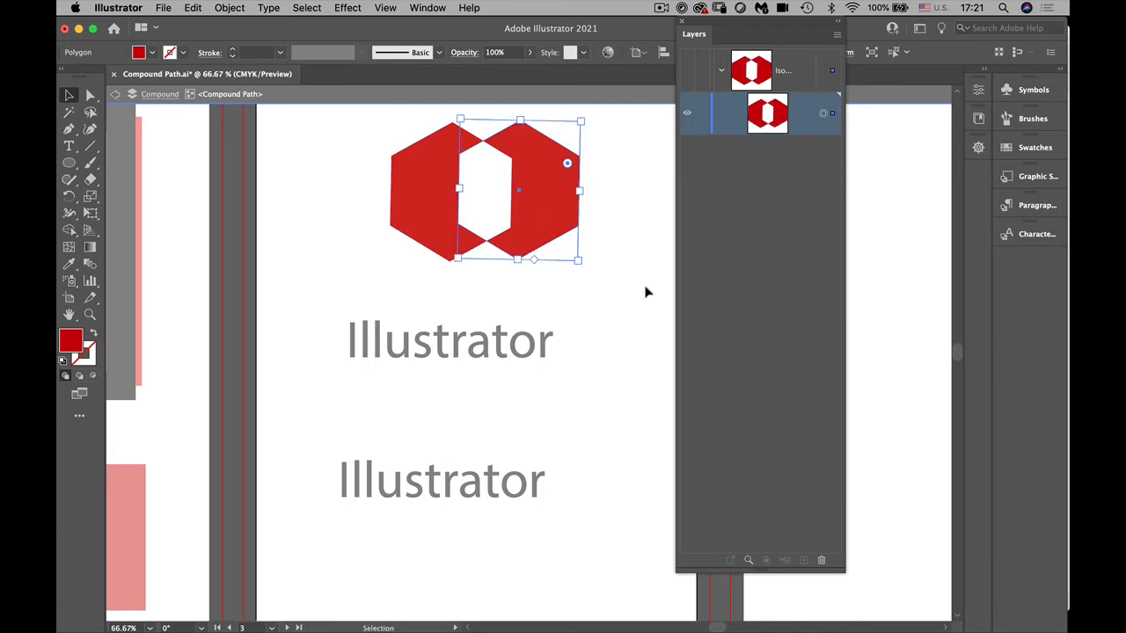
{"action": "double_click", "coordinate": [631, 290]}
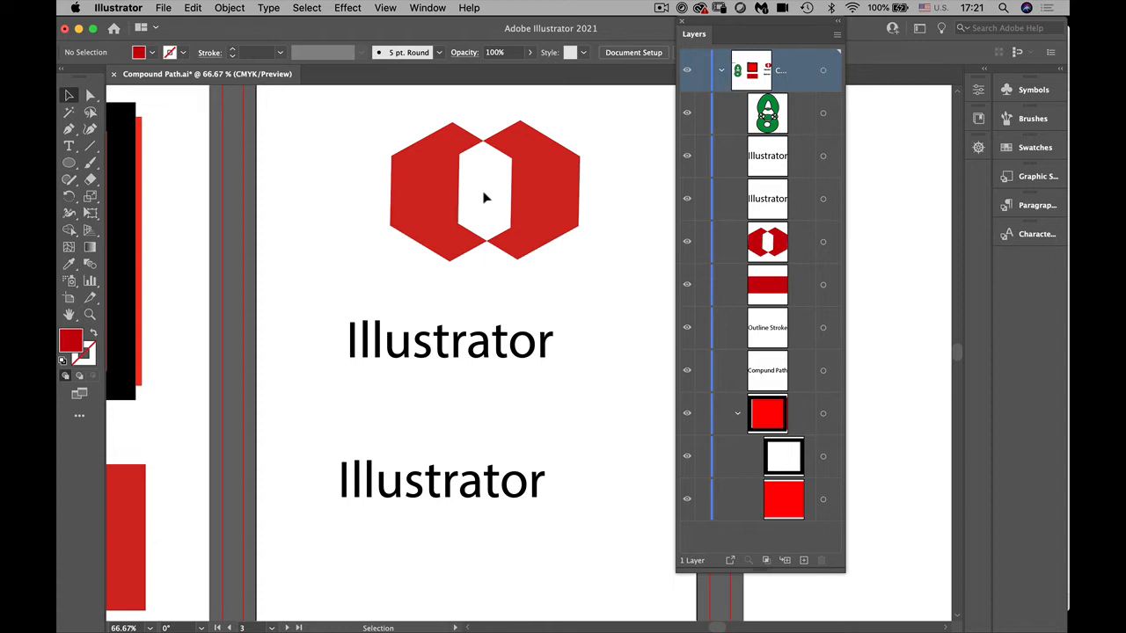
{"action": "left_click", "coordinate": [426, 189]}
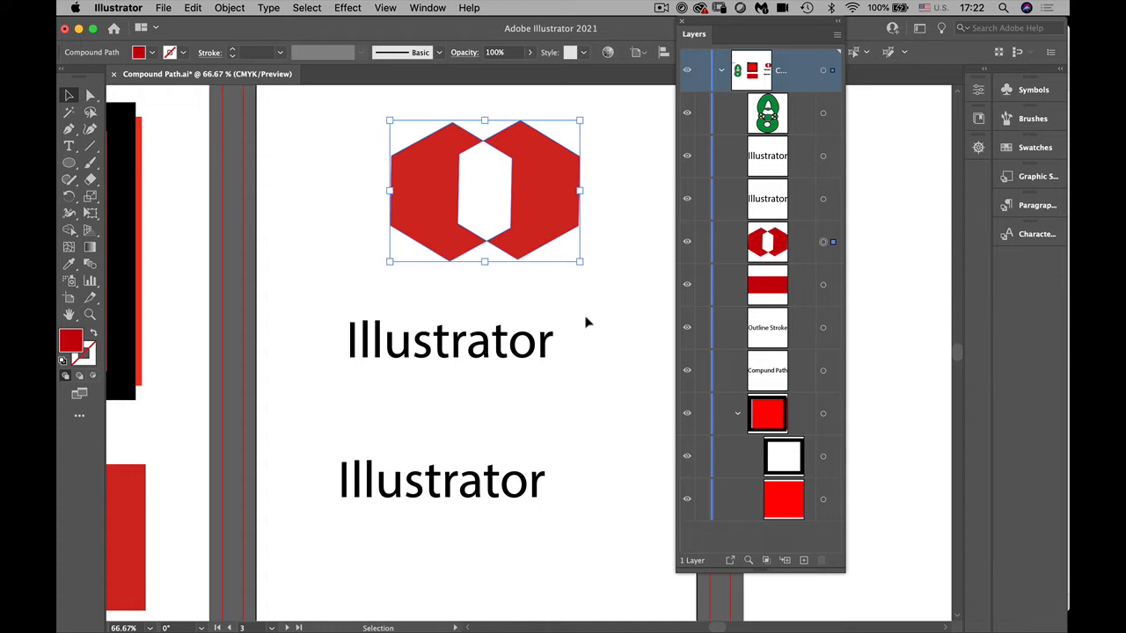
Center the two "Illustrator" texts roughly beneath the hexagons, placing the lower one closer to the upper one
{"action": "left_click", "coordinate": [437, 352]}
{"action": "mouse_move", "coordinate": [437, 352]}
{"action": "left_mouse_down"}
{"action": "mouse_move", "coordinate": [479, 350]}
{"action": "mouse_move", "coordinate": [444, 346]}
{"action": "mouse_move", "coordinate": [457, 347]}
{"action": "left_mouse_up"}
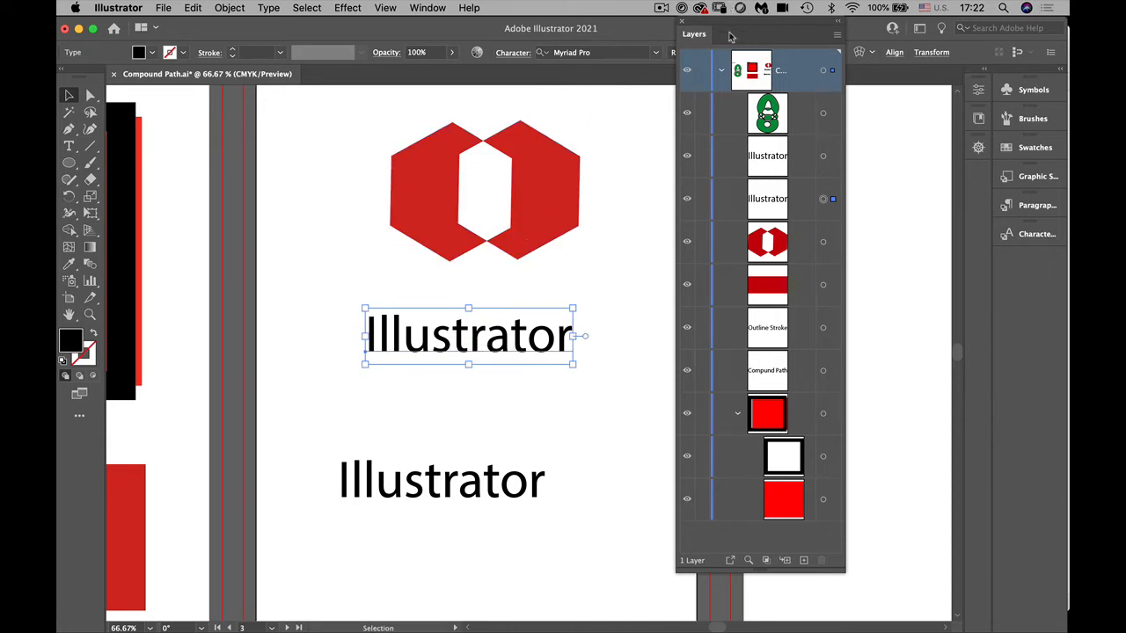
{"action": "left_click_drag", "start_coordinate": [728, 35], "coordinate": [794, 79]}
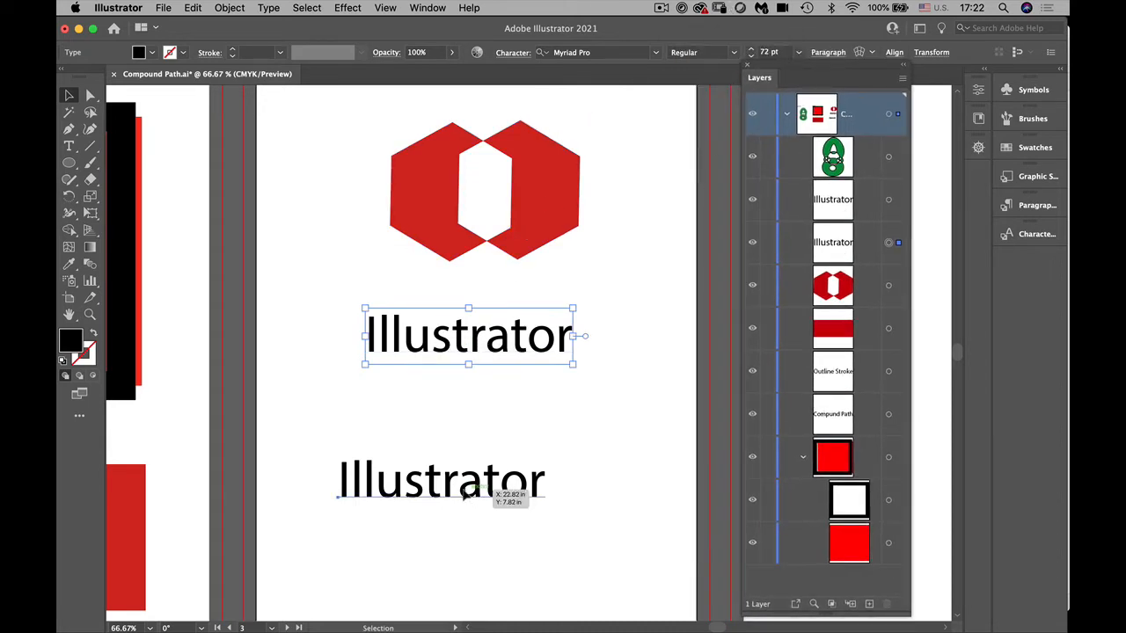
{"action": "left_click_drag", "start_coordinate": [466, 494], "coordinate": [486, 436]}
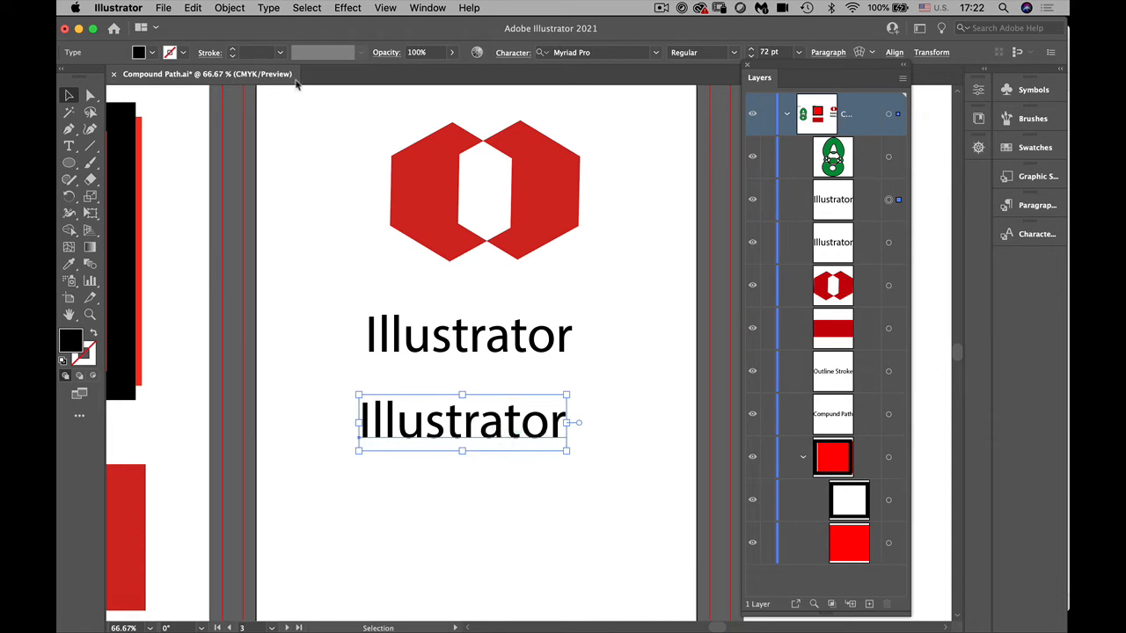
Convert the lower "Illustrator" text to outlines and enlarge the lettering until it nearly spans the artboard
{"action": "left_click", "coordinate": [269, 8]}
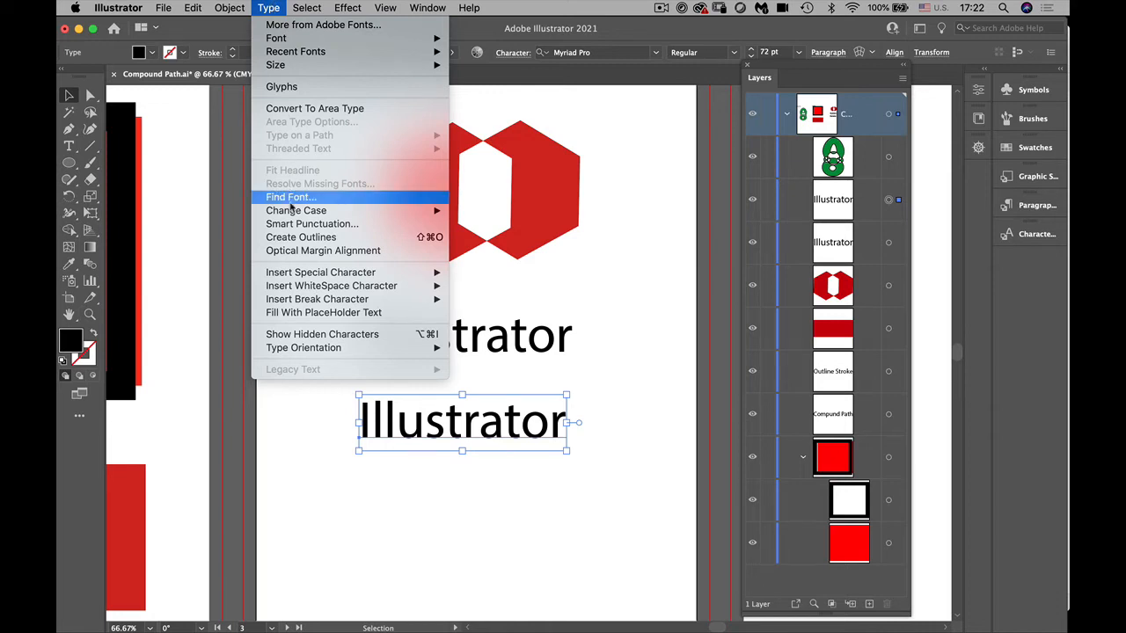
{"action": "left_click", "coordinate": [294, 239]}
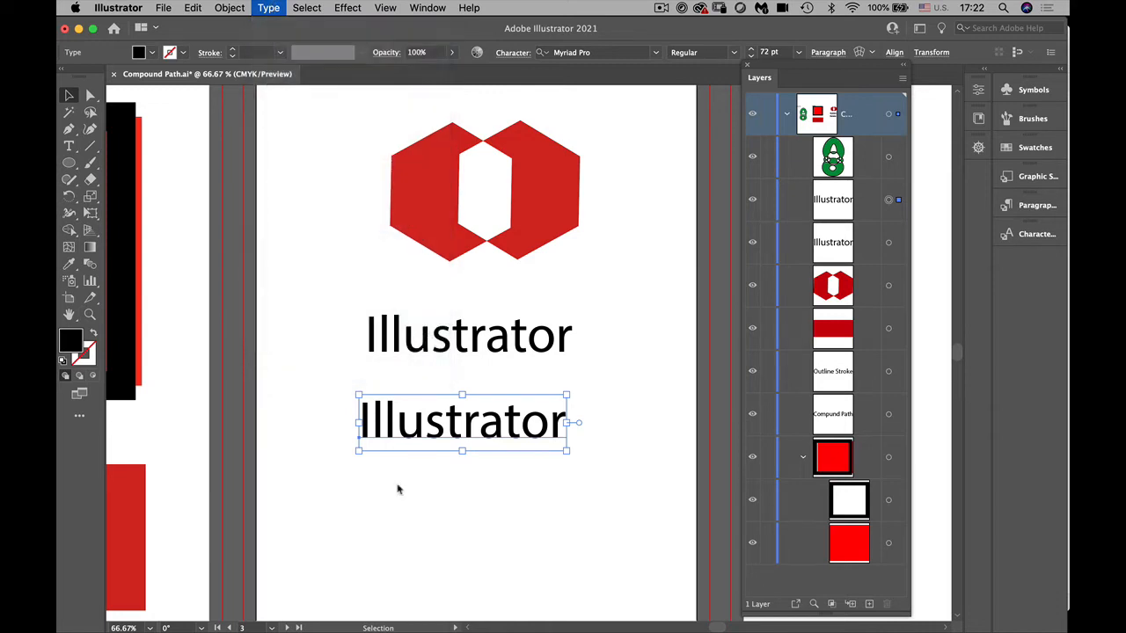
{"action": "left_click_drag", "start_coordinate": [360, 439], "coordinate": [277, 490]}
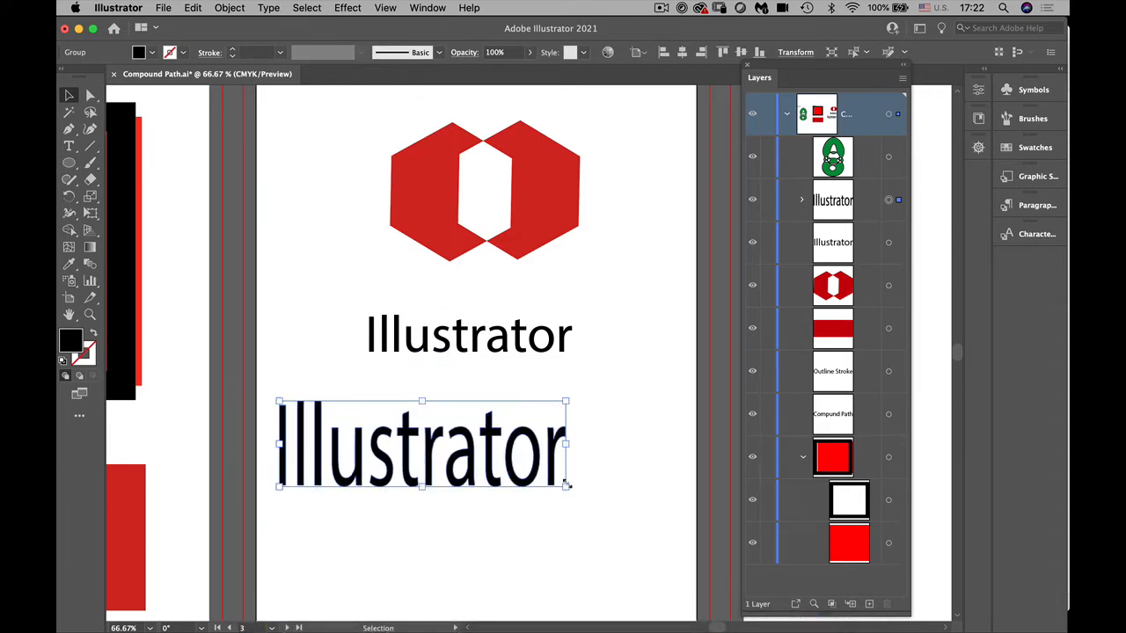
{"action": "left_click_drag", "start_coordinate": [565, 485], "coordinate": [652, 498]}
{"action": "mouse_move", "coordinate": [530, 474]}
{"action": "left_mouse_down"}
{"action": "mouse_move", "coordinate": [538, 446]}
{"action": "mouse_move", "coordinate": [538, 457]}
{"action": "left_mouse_up"}
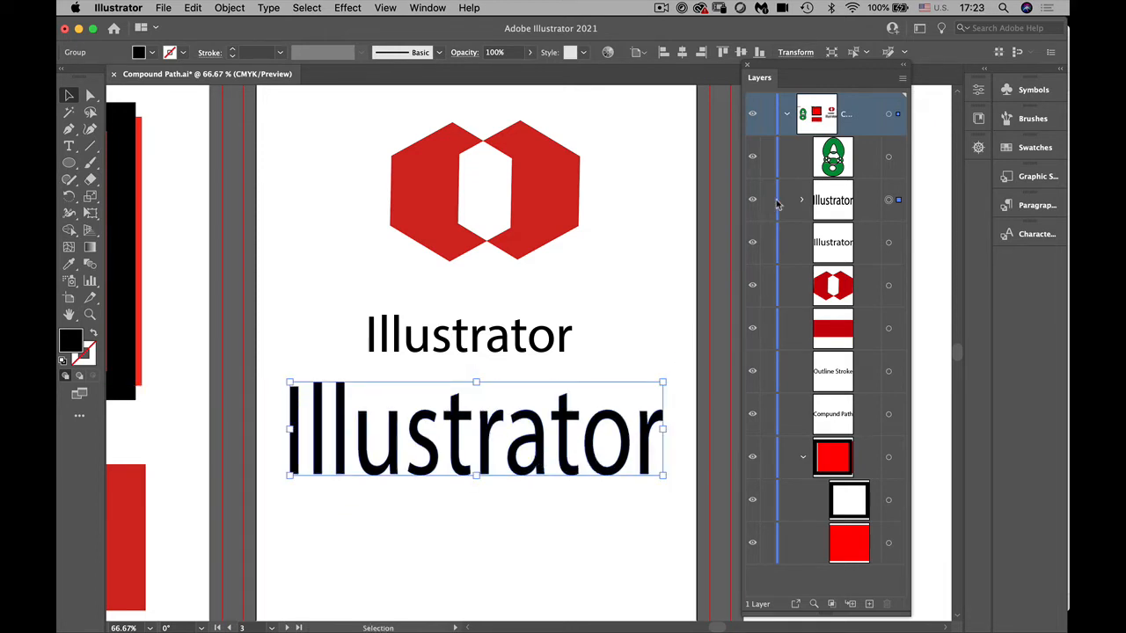
Widen the Layers panel and expand the outlined "Illustrator" group to list its individual letter compound paths
{"action": "left_click_drag", "start_coordinate": [741, 207], "coordinate": [667, 205]}
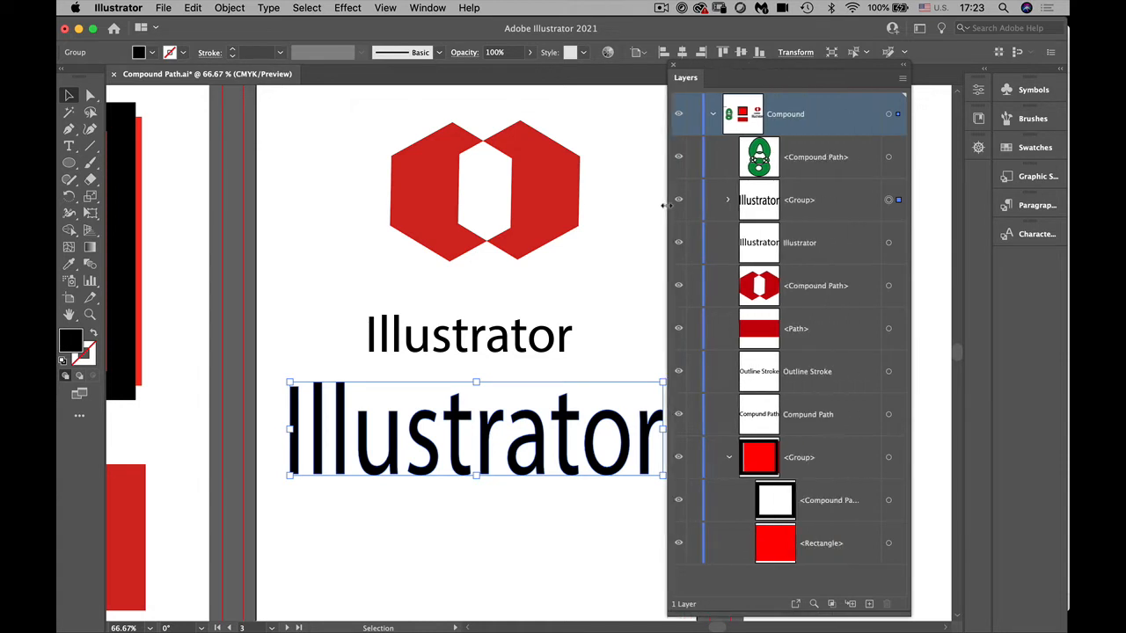
{"action": "left_click", "coordinate": [728, 201]}
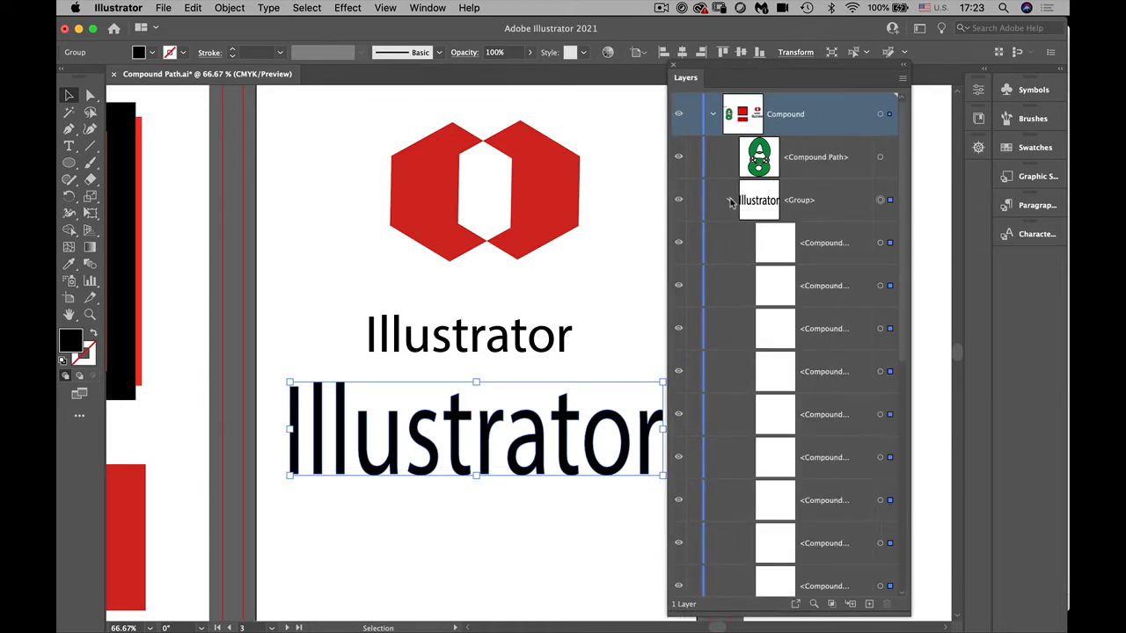
{"action": "left_click", "coordinate": [825, 245]}
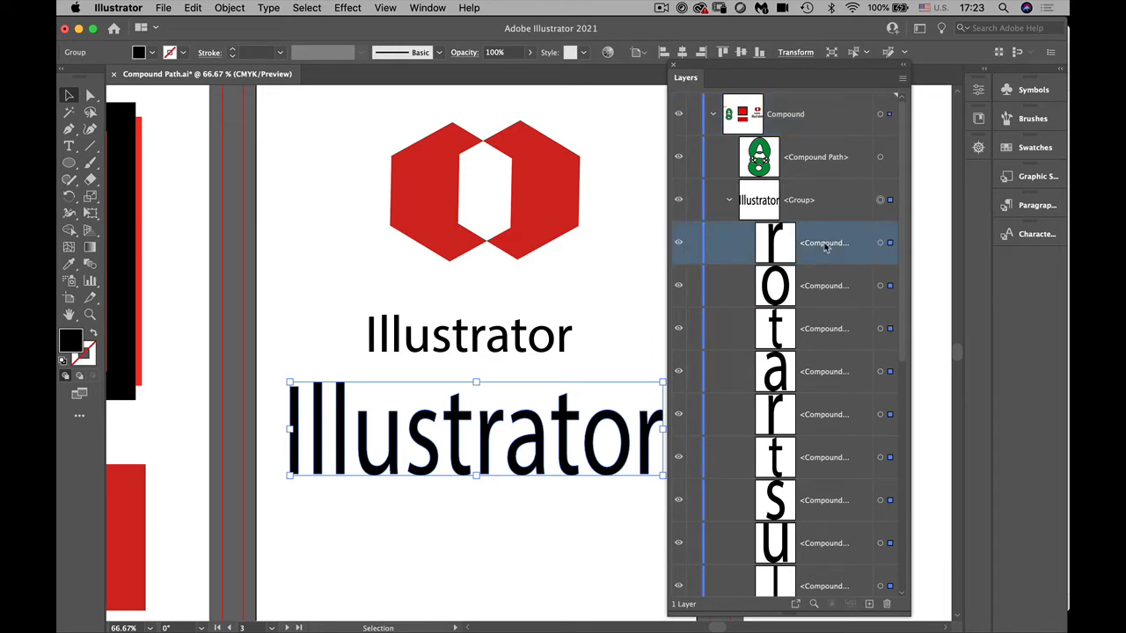
Target the letter "o" within the outlined group and stretch it upward to just above the top of the hexagons
{"action": "left_click", "coordinate": [879, 242]}
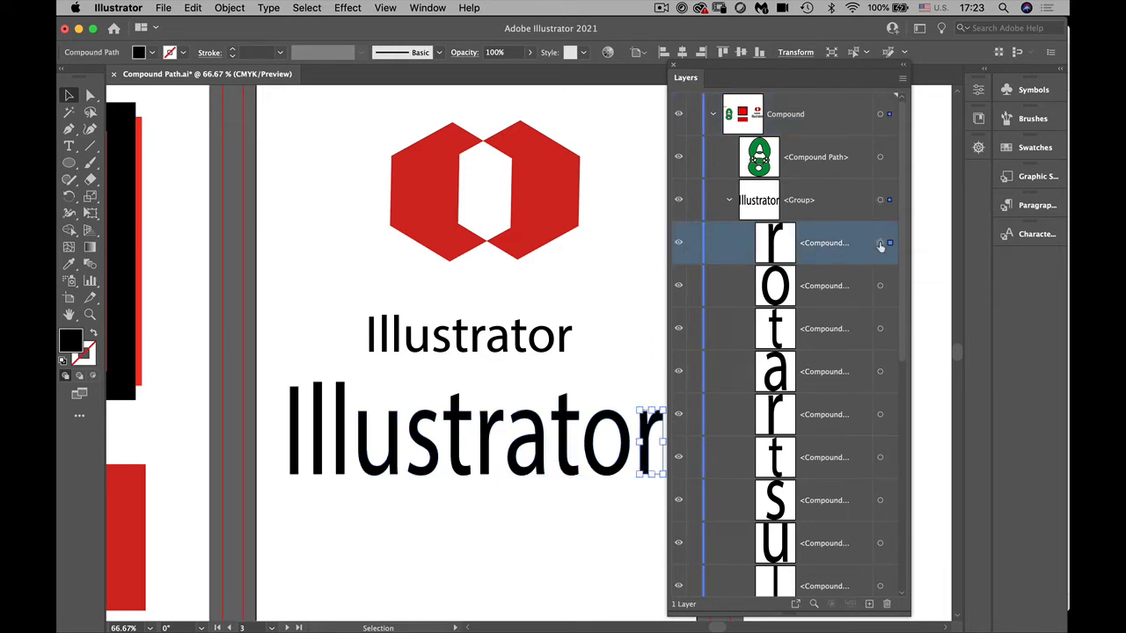
{"action": "left_click", "coordinate": [879, 285]}
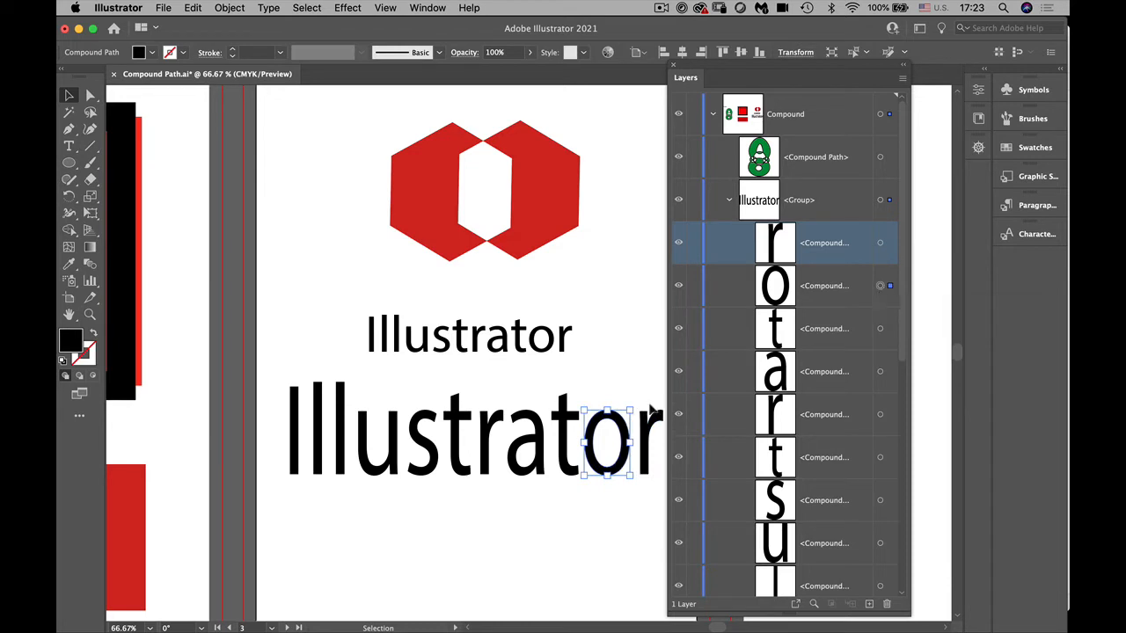
{"action": "left_click_drag", "start_coordinate": [607, 410], "coordinate": [604, 130]}
{"action": "left_click", "coordinate": [570, 529]}
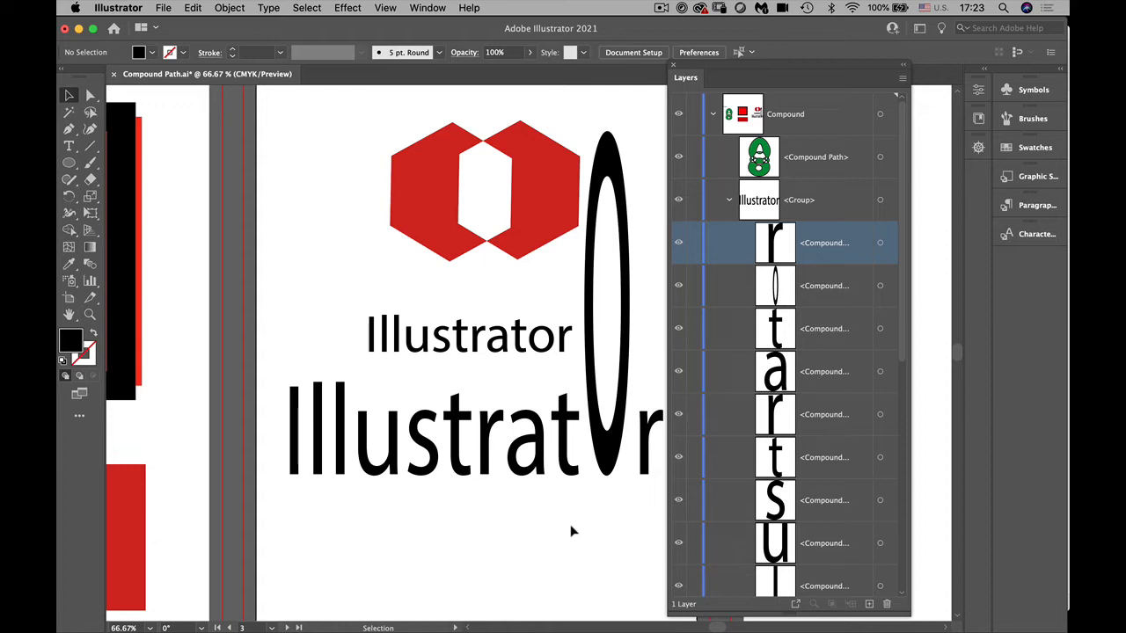
Move the live "Illustrator" text up and left past the artboard edge, and collapse the Compound layer
{"action": "scroll", "coordinate": [570, 524], "scroll_direction": "up", "scroll_amount": 1}
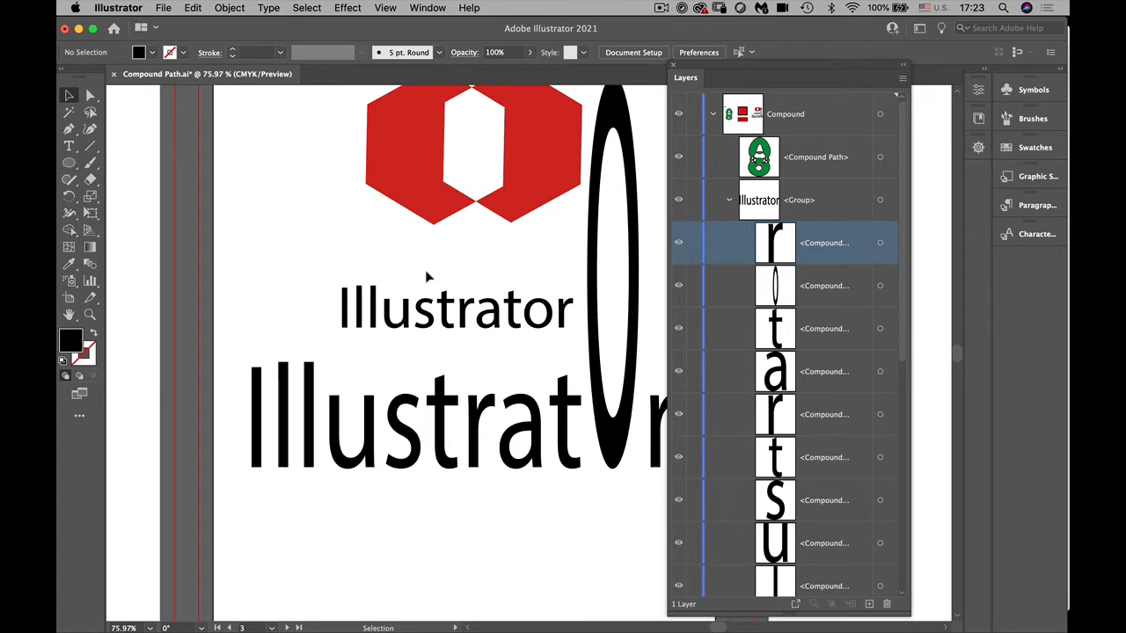
{"action": "left_click_drag", "start_coordinate": [440, 316], "coordinate": [170, 117]}
{"action": "left_click", "coordinate": [467, 454]}
{"action": "left_click", "coordinate": [477, 454]}
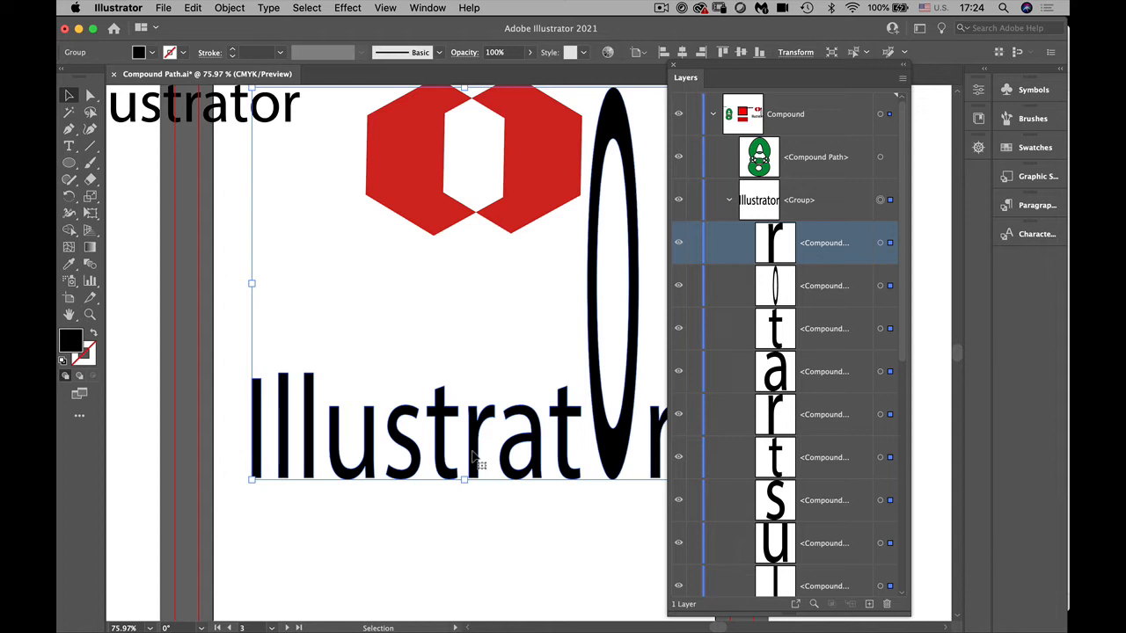
{"action": "left_click", "coordinate": [714, 118]}
{"action": "left_click", "coordinate": [460, 342]}
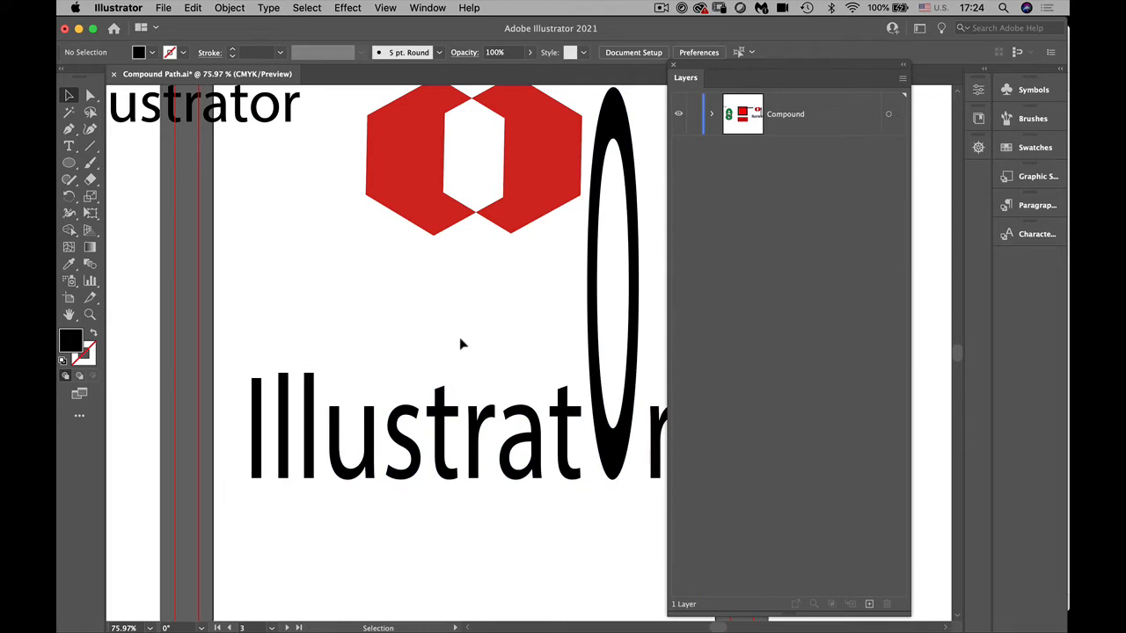
Close the Compound Path.ai document without saving its changes
{"action": "scroll", "coordinate": [459, 343], "scroll_direction": "down", "scroll_amount": 3}
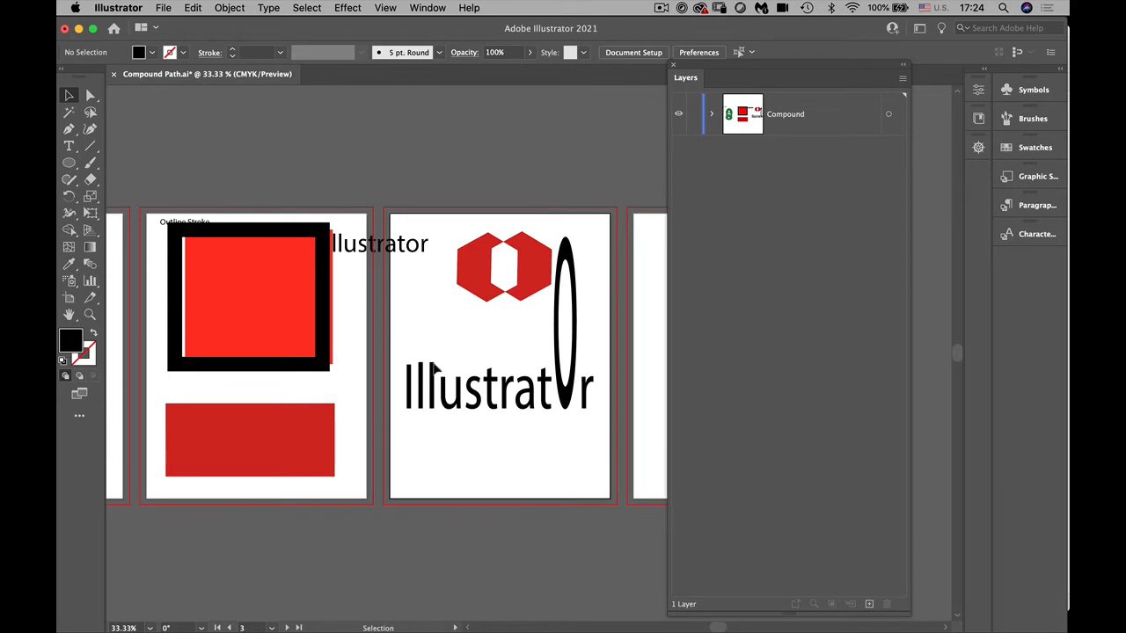
{"action": "left_click", "coordinate": [113, 76]}
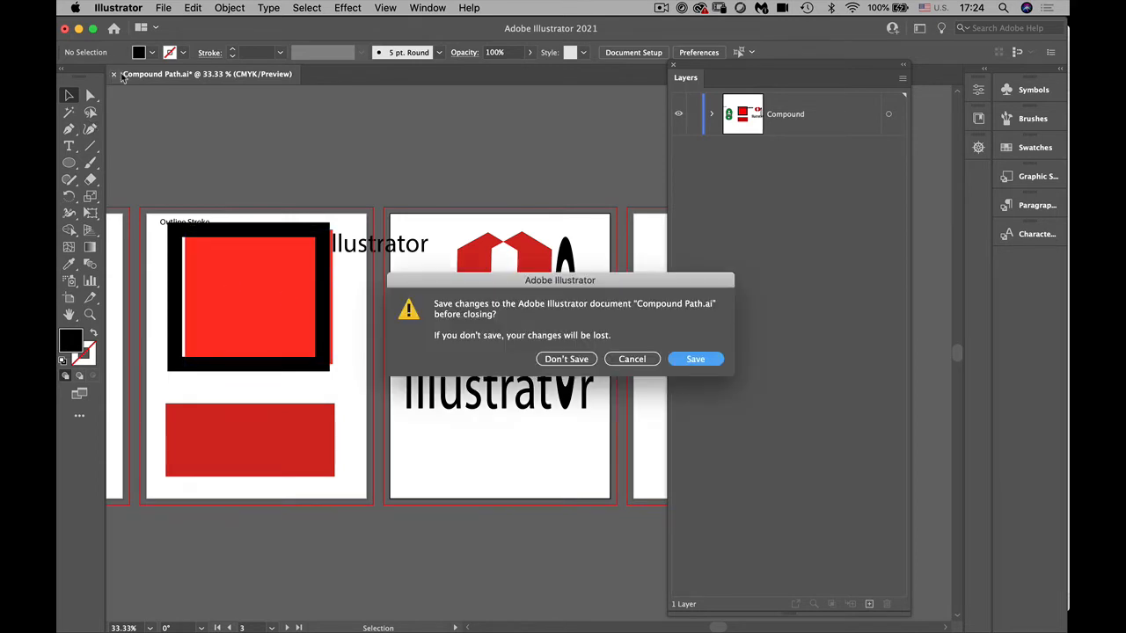
{"action": "left_click", "coordinate": [538, 360]}
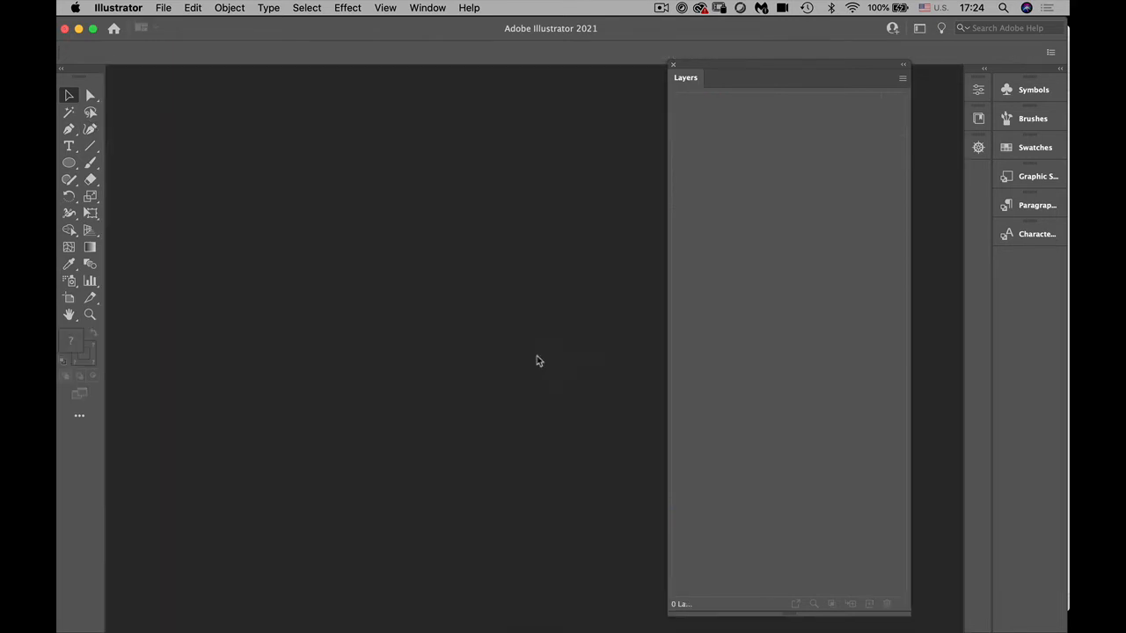
Open shapeBuilder.ai from the Shape Builder folder in Week 3
{"action": "left_click", "coordinate": [166, 8]}
{"action": "left_click", "coordinate": [178, 52]}
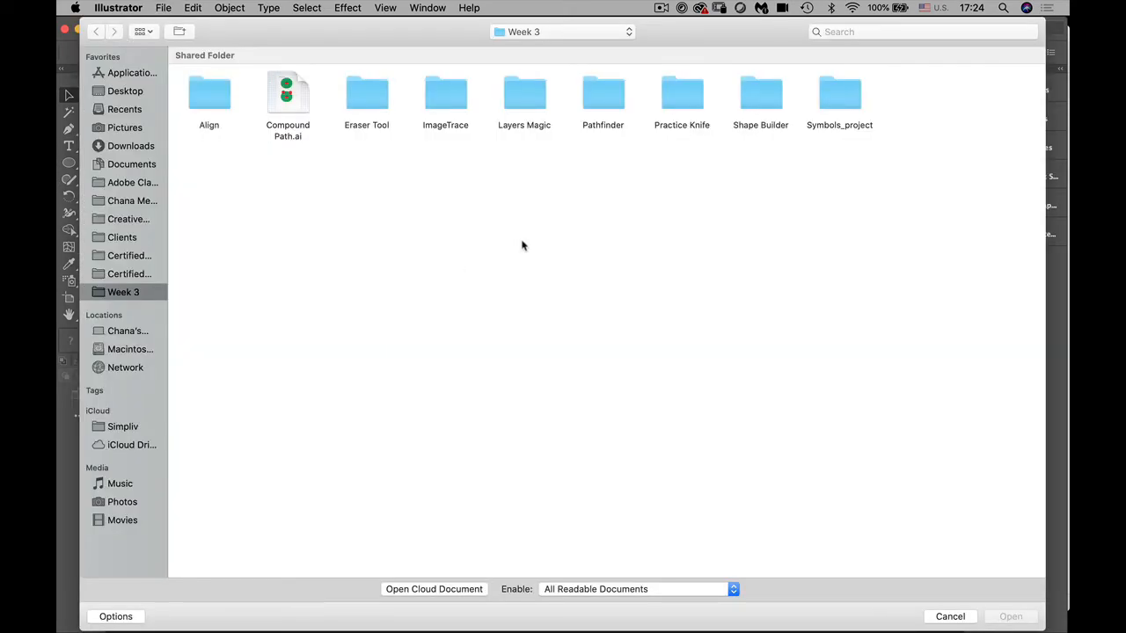
{"action": "double_click", "coordinate": [756, 93]}
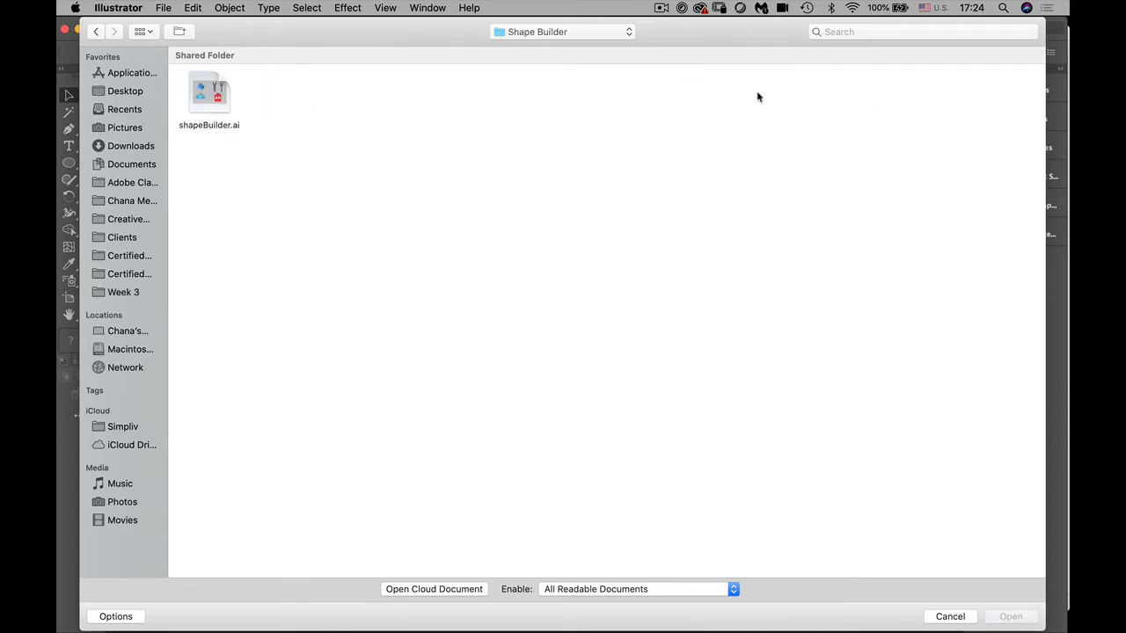
{"action": "double_click", "coordinate": [210, 104]}
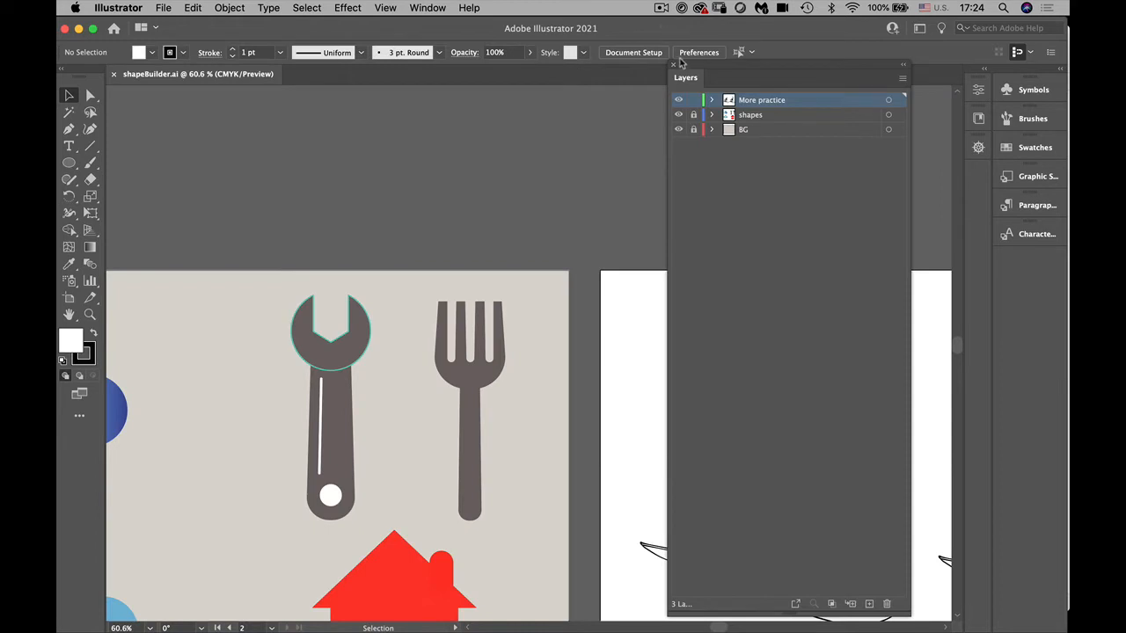
Dock the floating Layers panel as a collapsed icon and bring both artboards into view
{"action": "left_click_drag", "start_coordinate": [681, 63], "coordinate": [900, 117]}
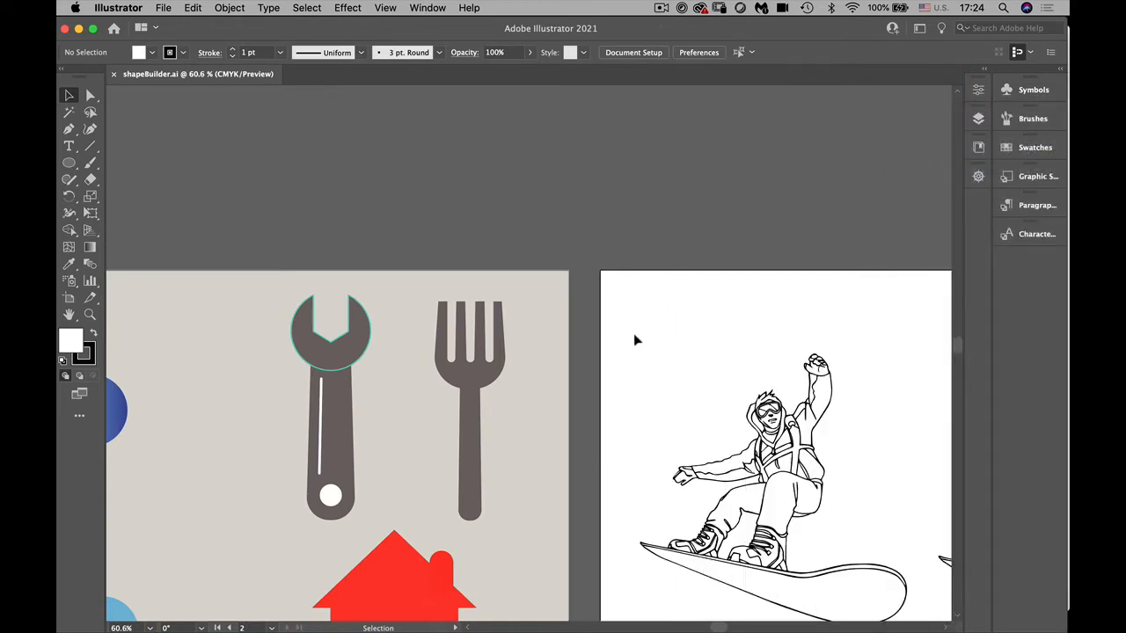
{"action": "key", "text": "super+minus"}
{"action": "key", "text": "super+minus"}
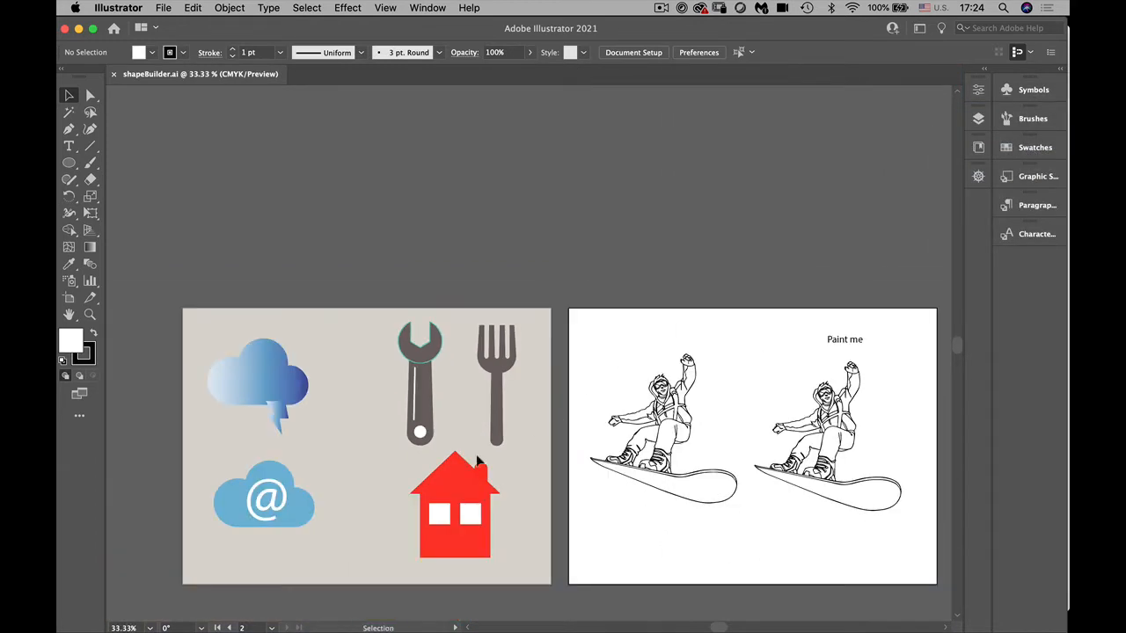
{"action": "scroll", "coordinate": [654, 486], "scroll_direction": "down", "scroll_amount": 5}
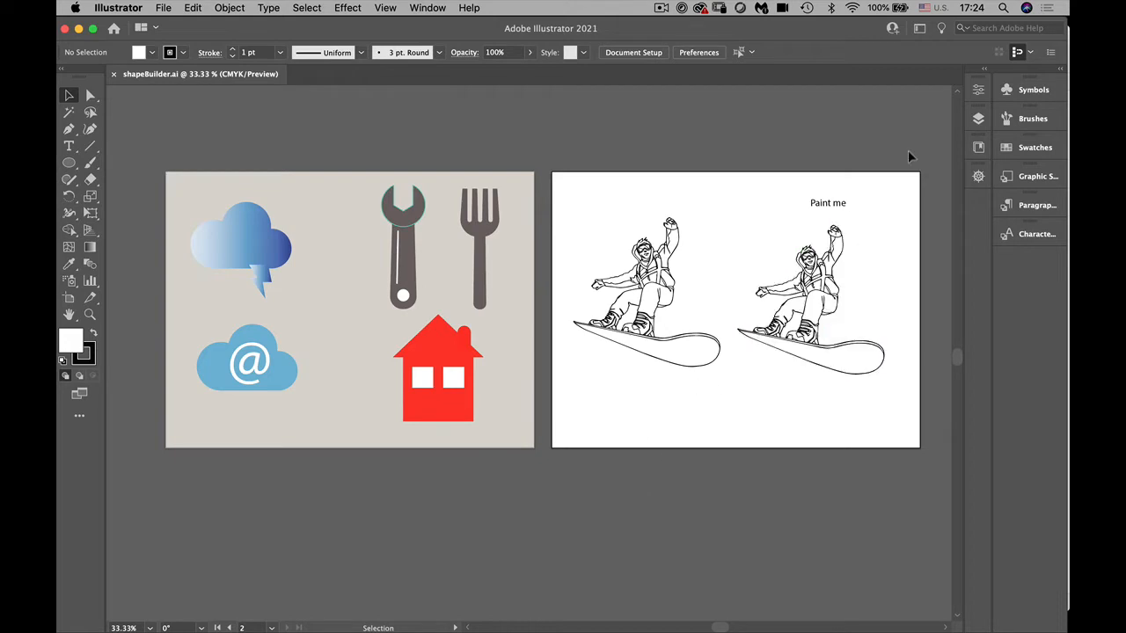
Unlock the shapes layer and lock the More practice layer
{"action": "left_click", "coordinate": [980, 121]}
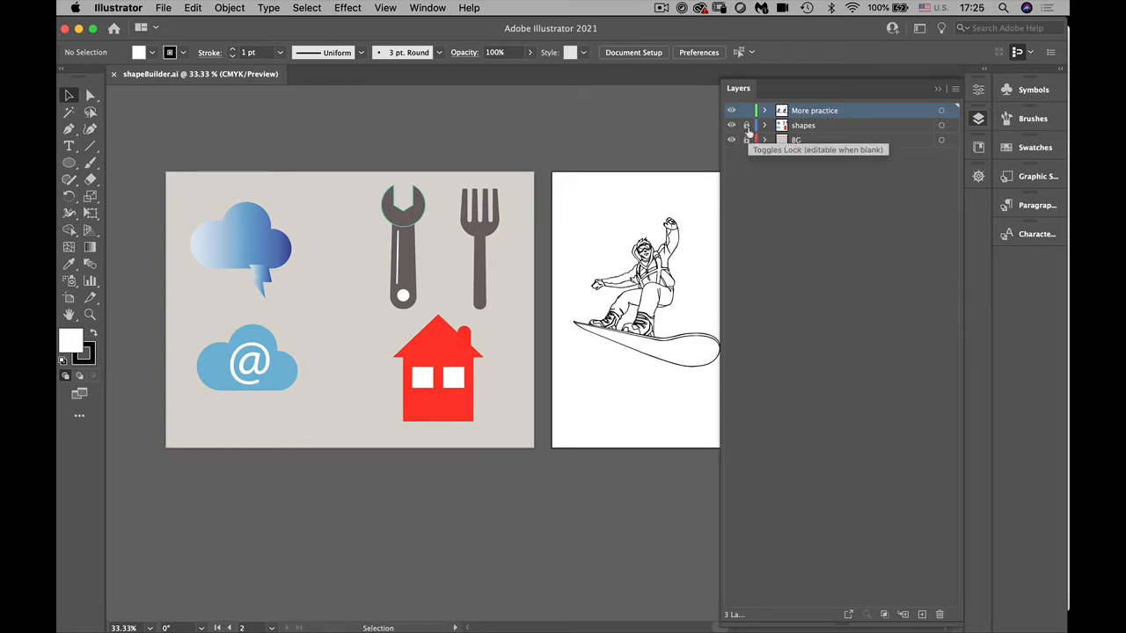
{"action": "left_click", "coordinate": [746, 126]}
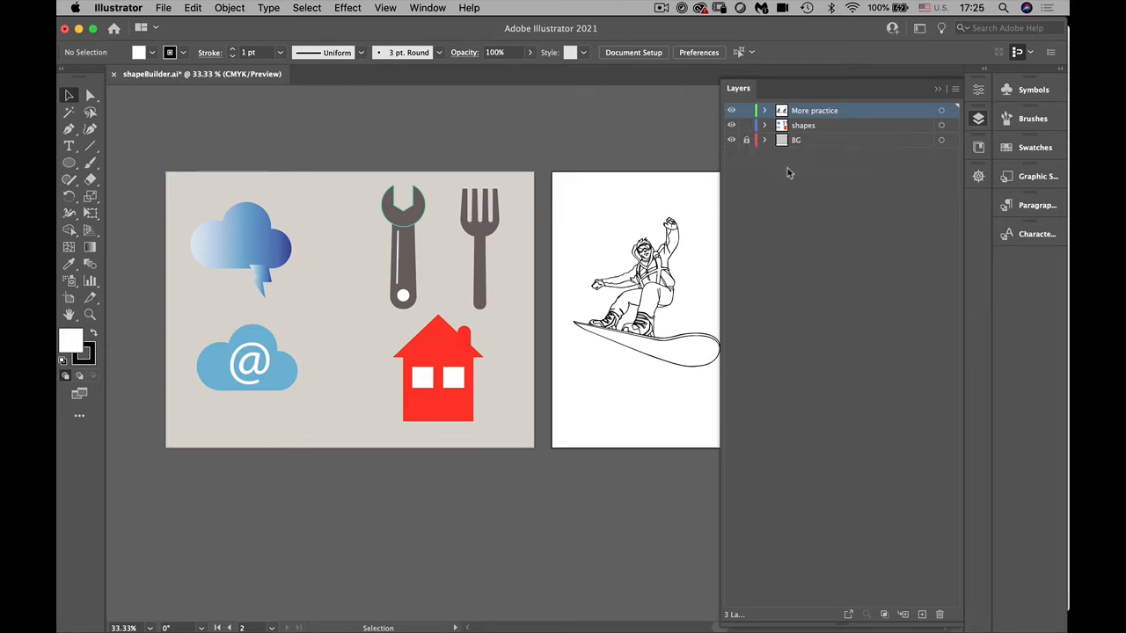
{"action": "left_click", "coordinate": [745, 111]}
Set the Layers panel's row size to a custom 40 pixels for larger thumbnails
{"action": "left_click", "coordinate": [955, 89]}
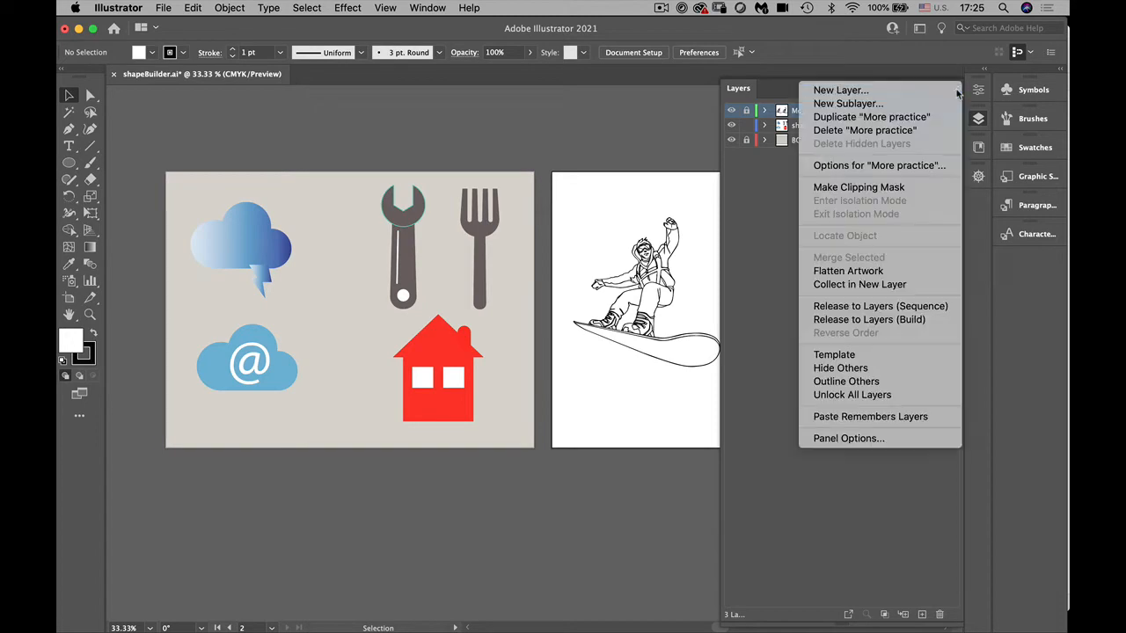
{"action": "left_click", "coordinate": [928, 444]}
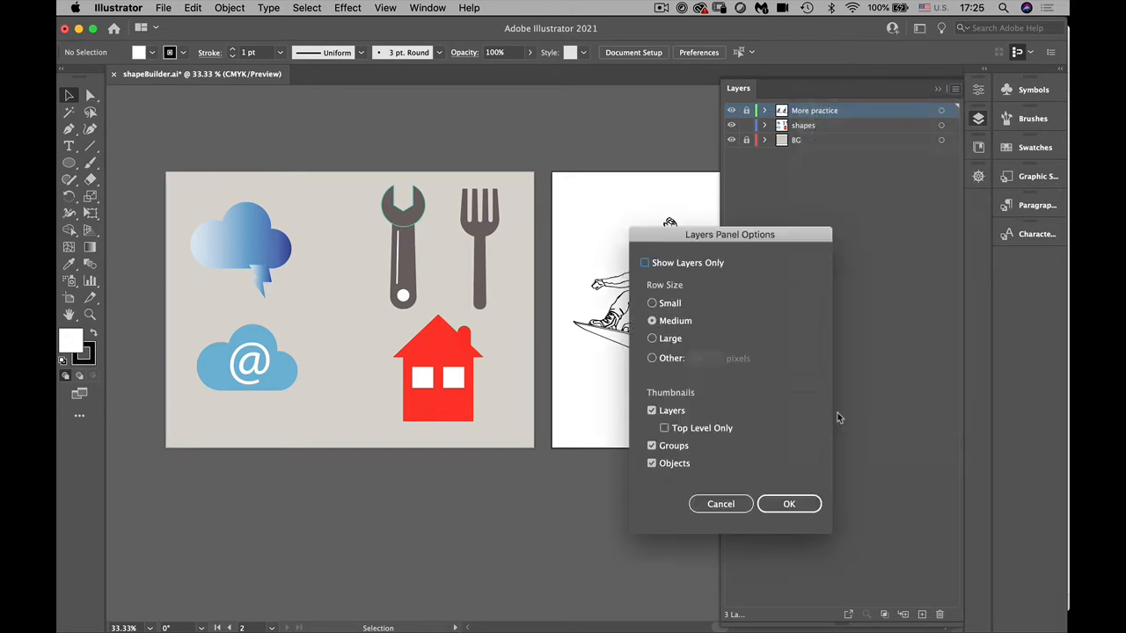
{"action": "left_click", "coordinate": [654, 359]}
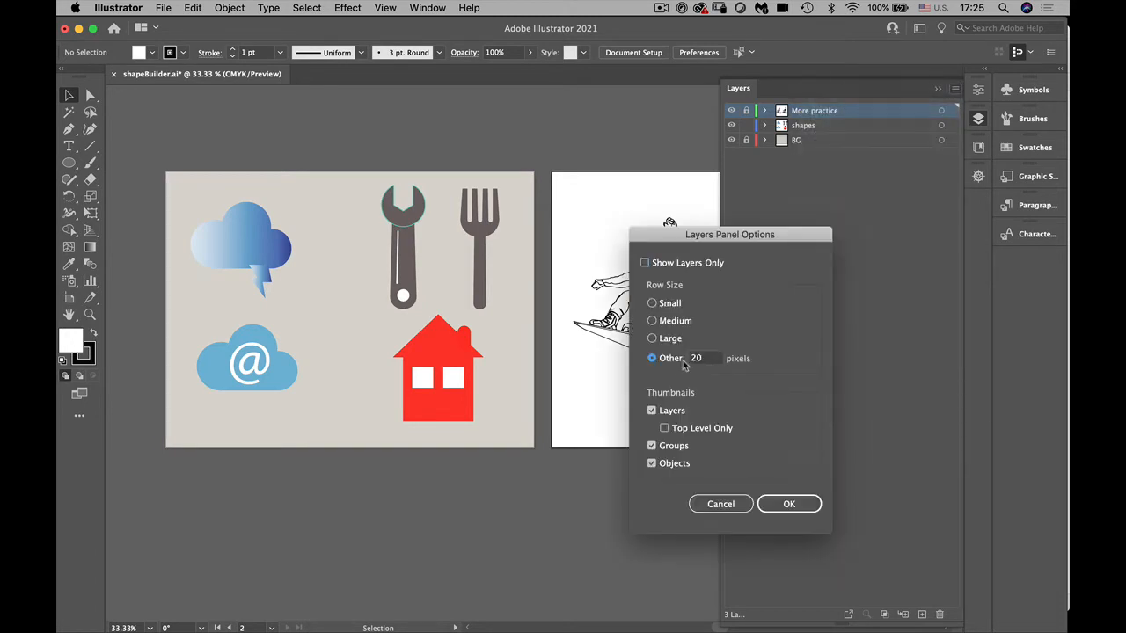
{"action": "double_click", "coordinate": [695, 357]}
{"action": "type", "text": "4"}
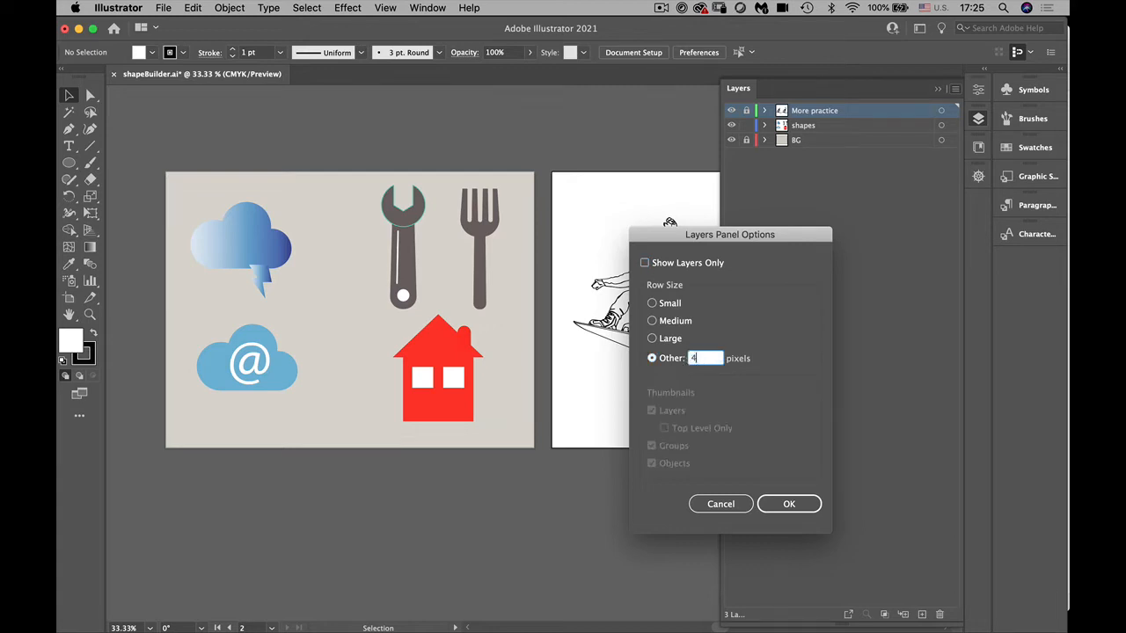
{"action": "type", "text": "0"}
{"action": "left_click", "coordinate": [789, 505]}
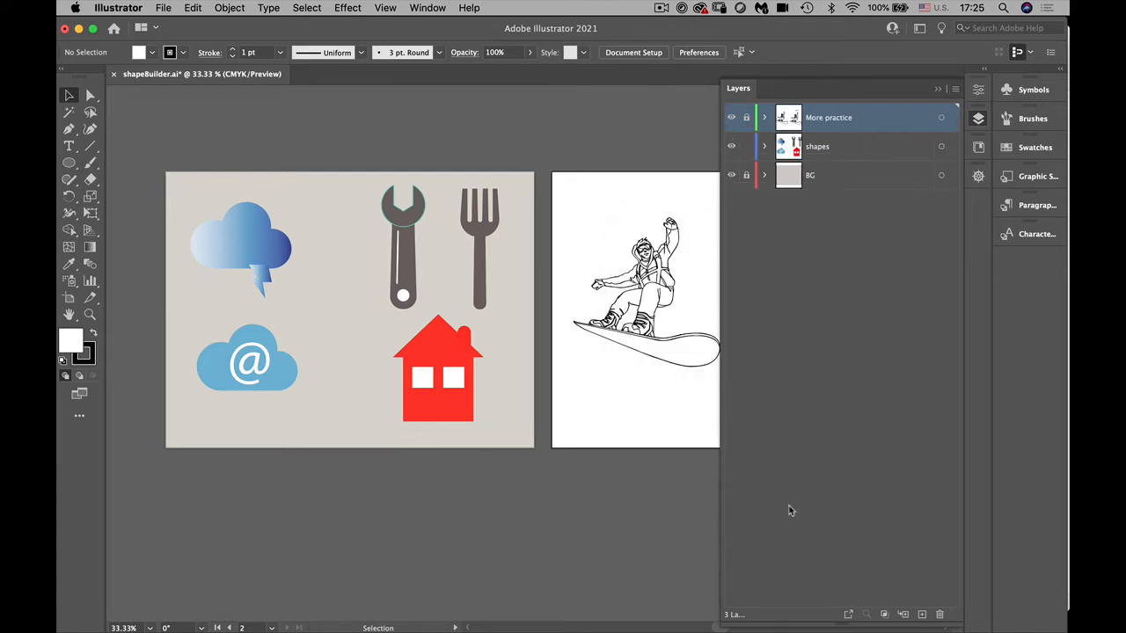
Expand the shapes layer to list its individual paths, rectangles and group
{"action": "left_click", "coordinate": [764, 148]}
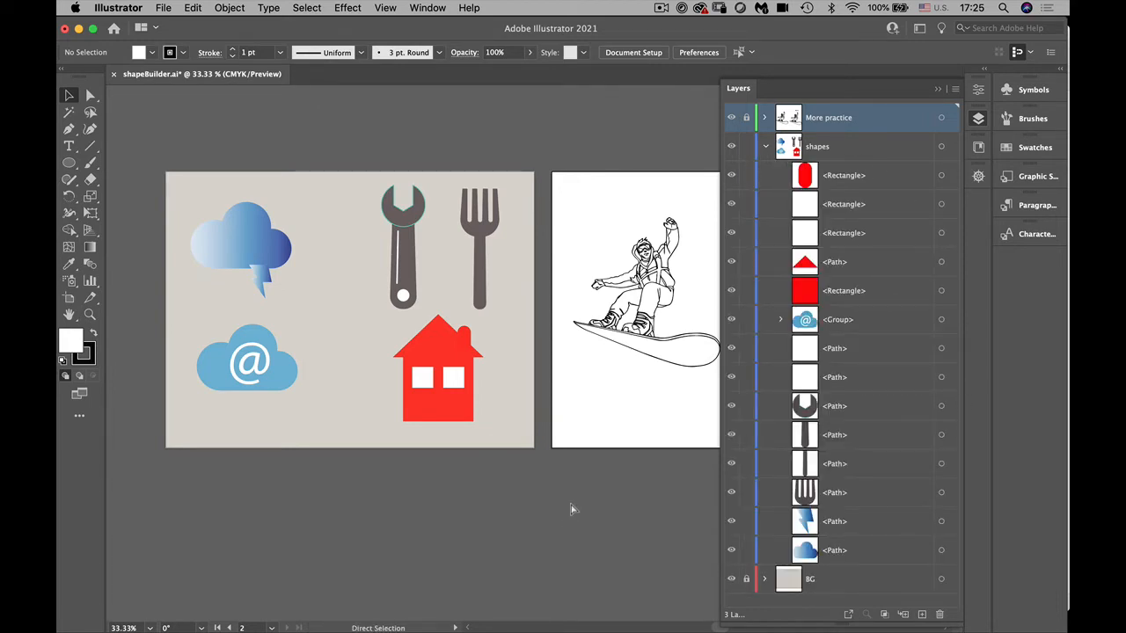
{"action": "key", "text": "super+equal"}
{"action": "key", "text": "super+equal"}
{"action": "key", "text": "super+equal"}
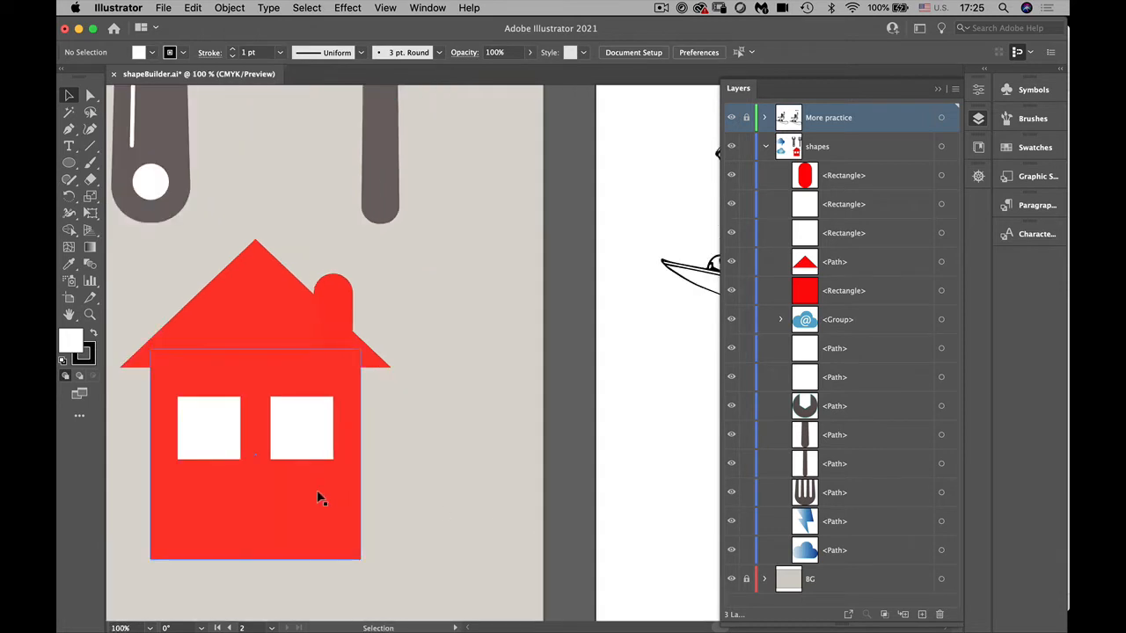
{"action": "left_click_drag", "start_coordinate": [218, 282], "coordinate": [416, 430]}
{"action": "scroll", "coordinate": [415, 430], "scroll_direction": "up", "scroll_amount": 5}
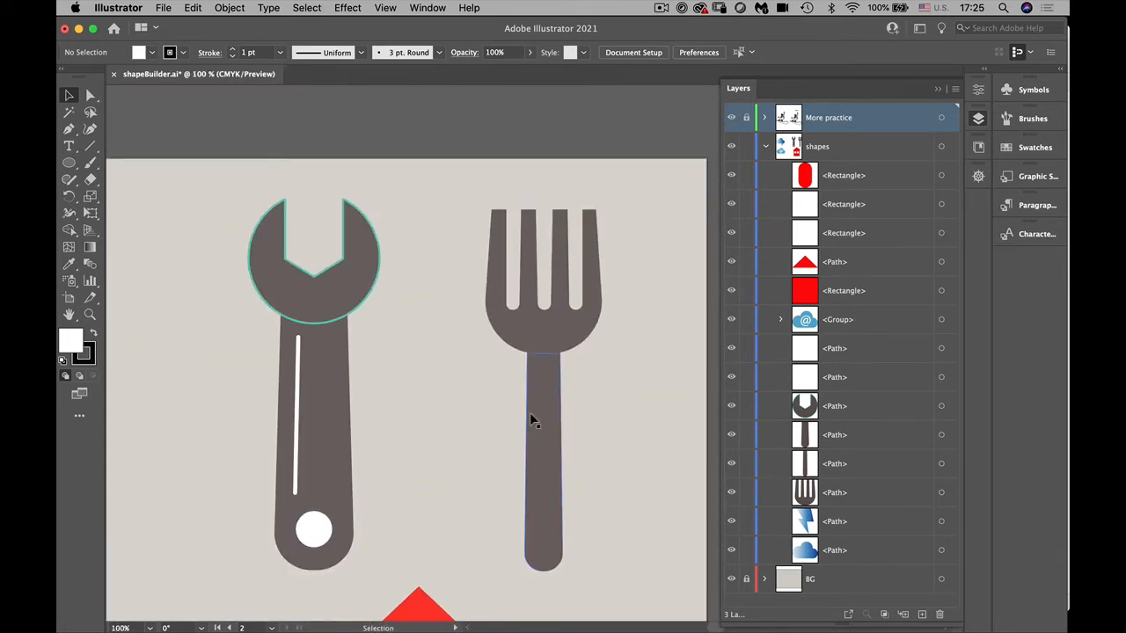
Combine the fork's handle and head into a compound path, and toggle its visibility off and on
{"action": "left_click", "coordinate": [534, 418]}
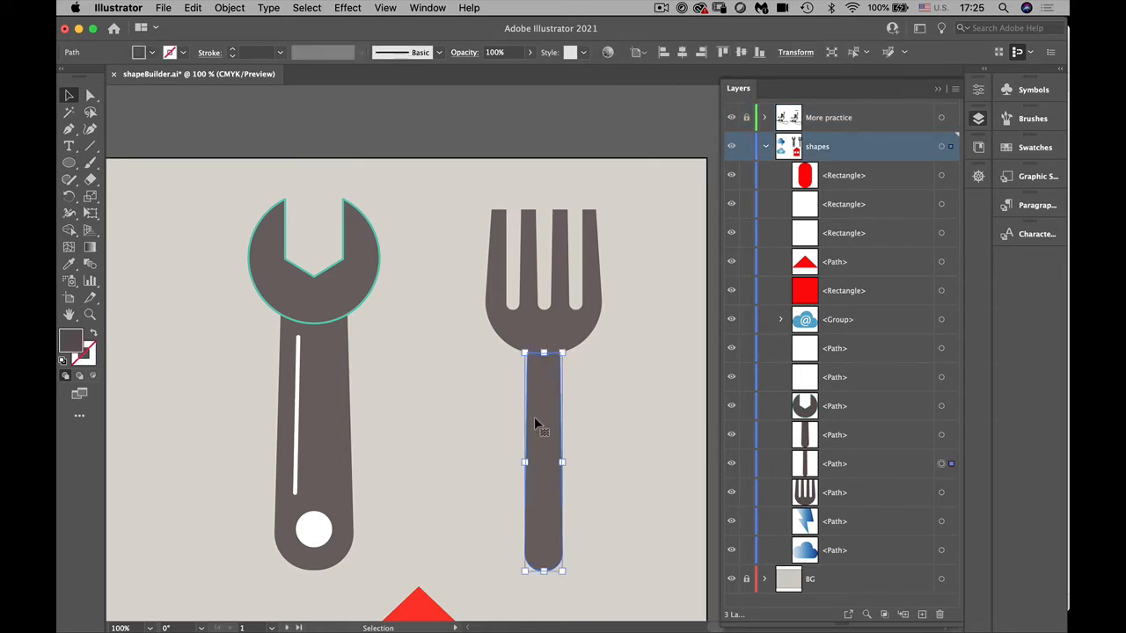
{"action": "left_click", "coordinate": [567, 331], "text": "shift"}
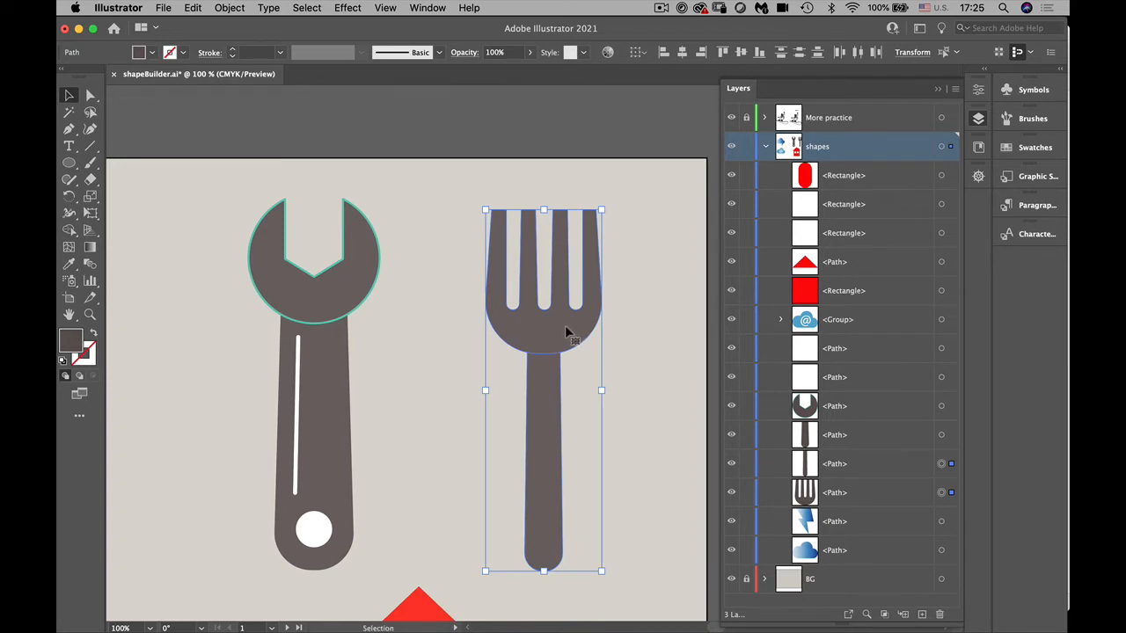
{"action": "left_click", "coordinate": [227, 8]}
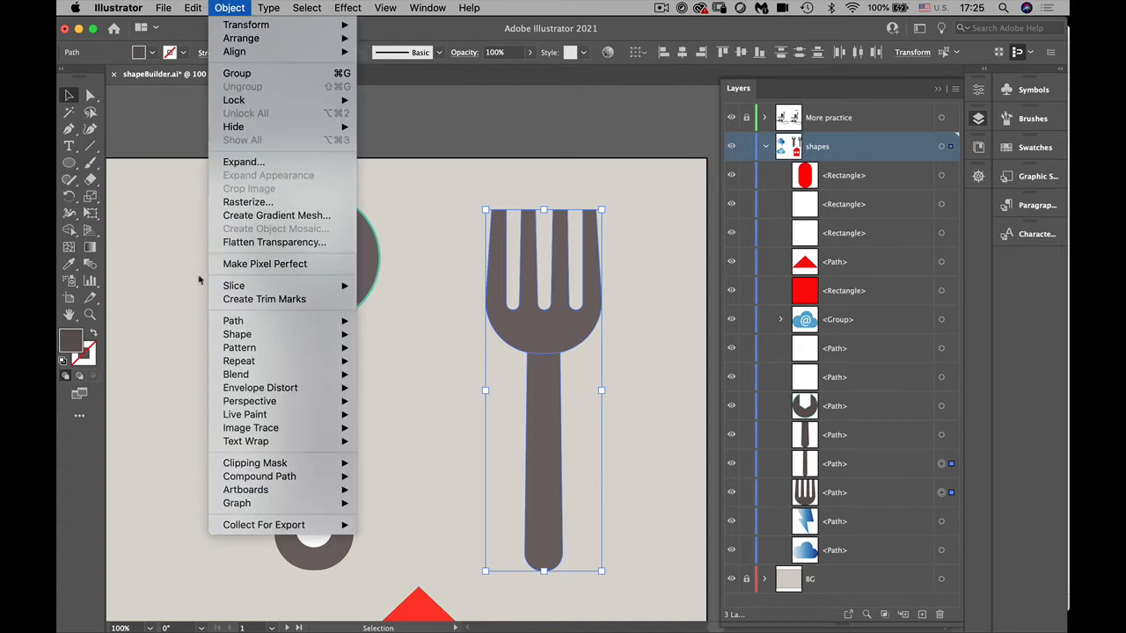
{"action": "mouse_move", "coordinate": [343, 476]}
{"action": "left_click", "coordinate": [378, 480]}
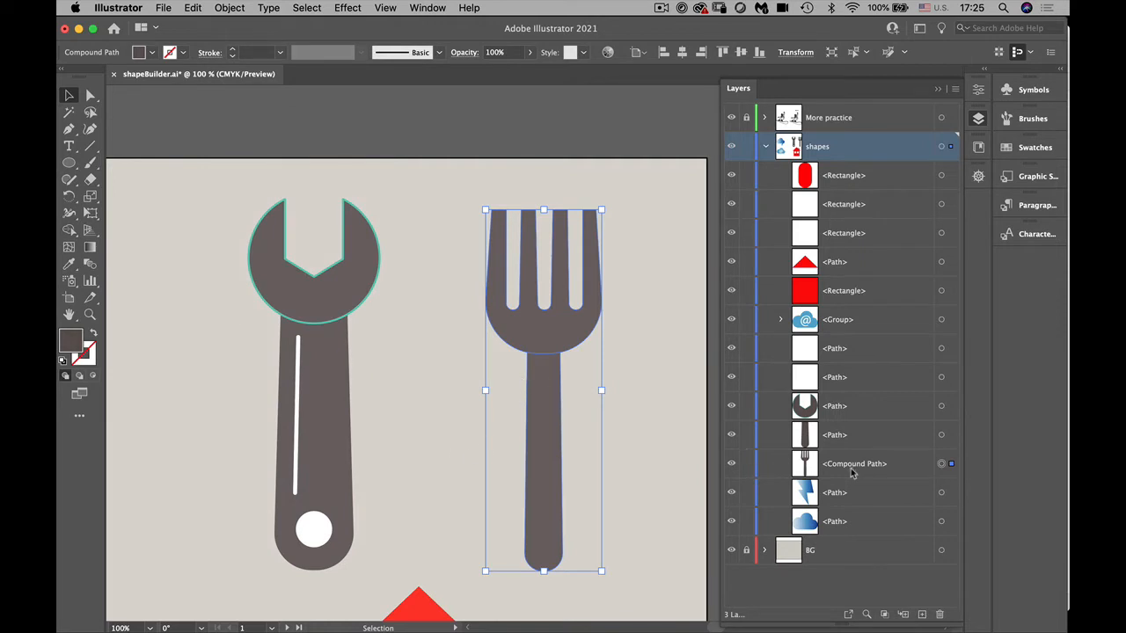
{"action": "left_click", "coordinate": [730, 464]}
{"action": "left_click", "coordinate": [730, 464]}
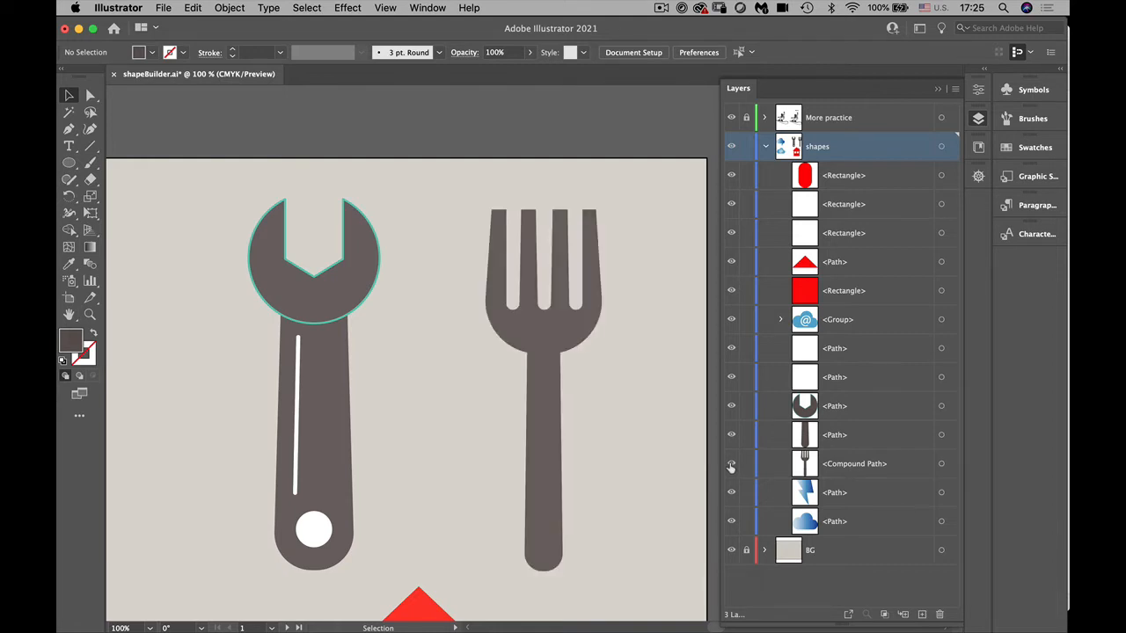
Undo the fork's visibility changes and its compound path, and deselect the separate head and handle
{"action": "left_click", "coordinate": [941, 463]}
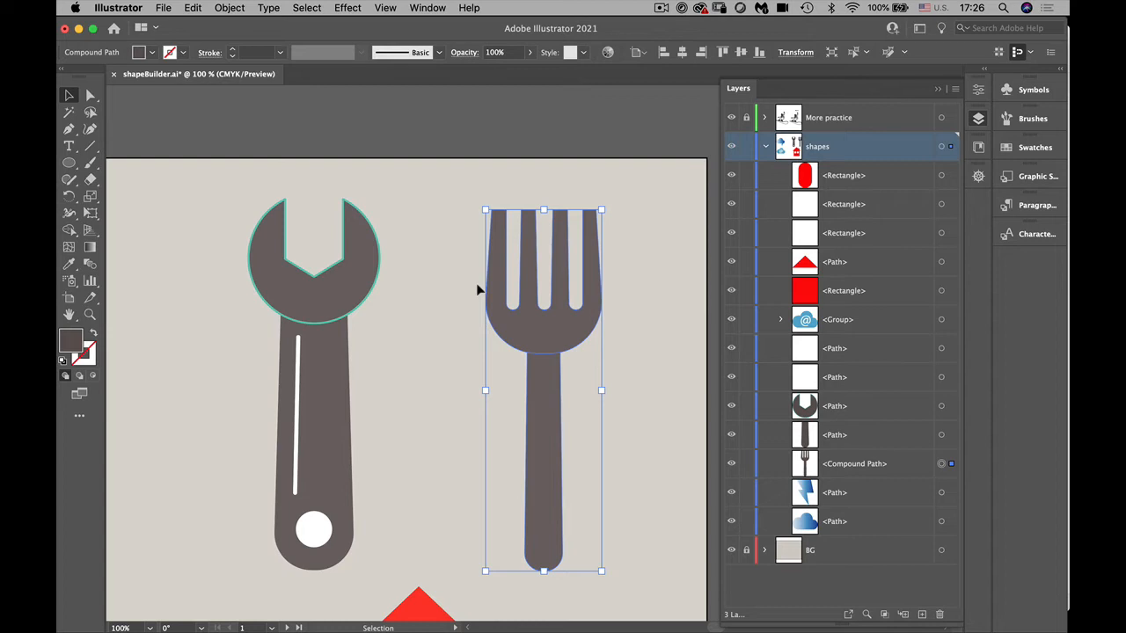
{"action": "key", "text": "a"}
{"action": "key", "text": "super+3"}
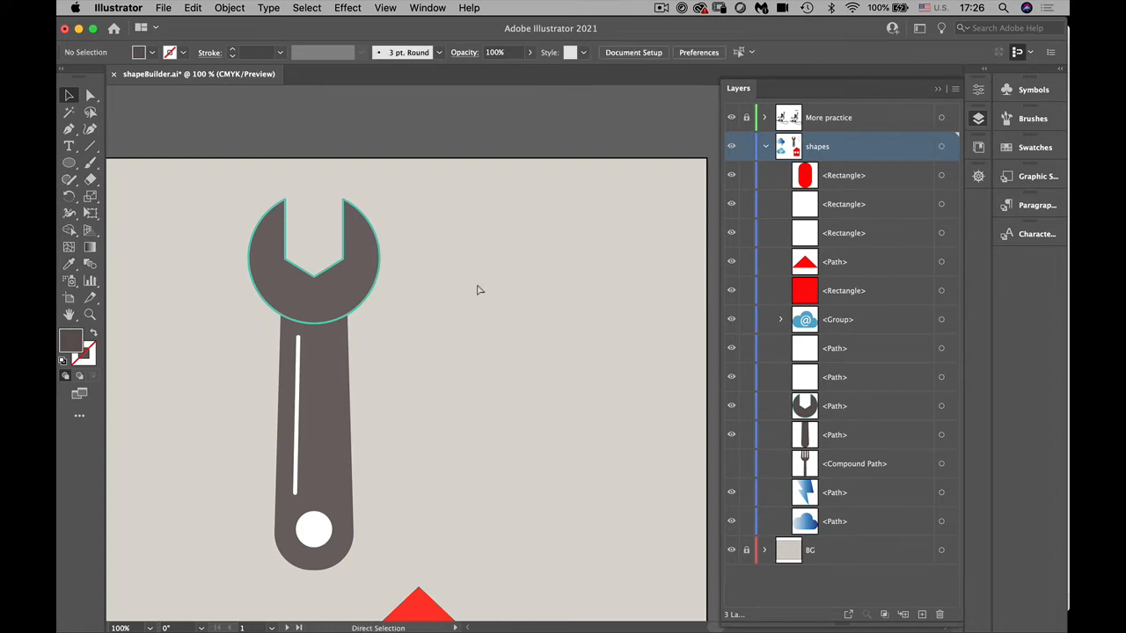
{"action": "key", "text": "super+alt+3"}
{"action": "key", "text": "v"}
{"action": "key", "text": "super+alt+shift+8"}
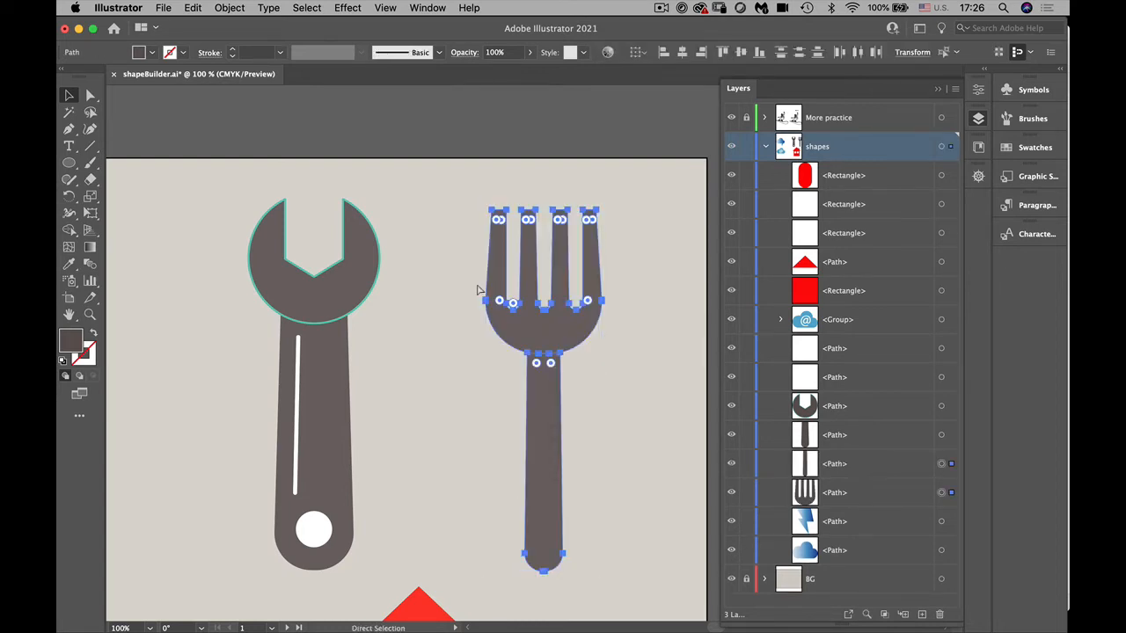
{"action": "left_click", "coordinate": [465, 277]}
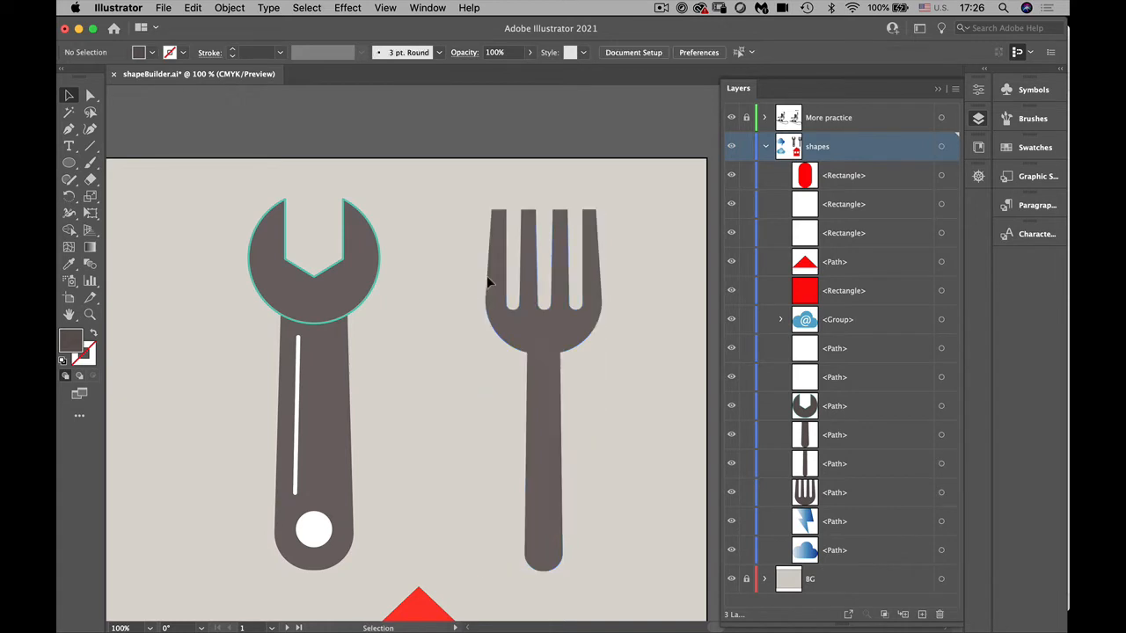
Select the fork's head and handle together and activate the Shape Builder tool
{"action": "left_click", "coordinate": [517, 325]}
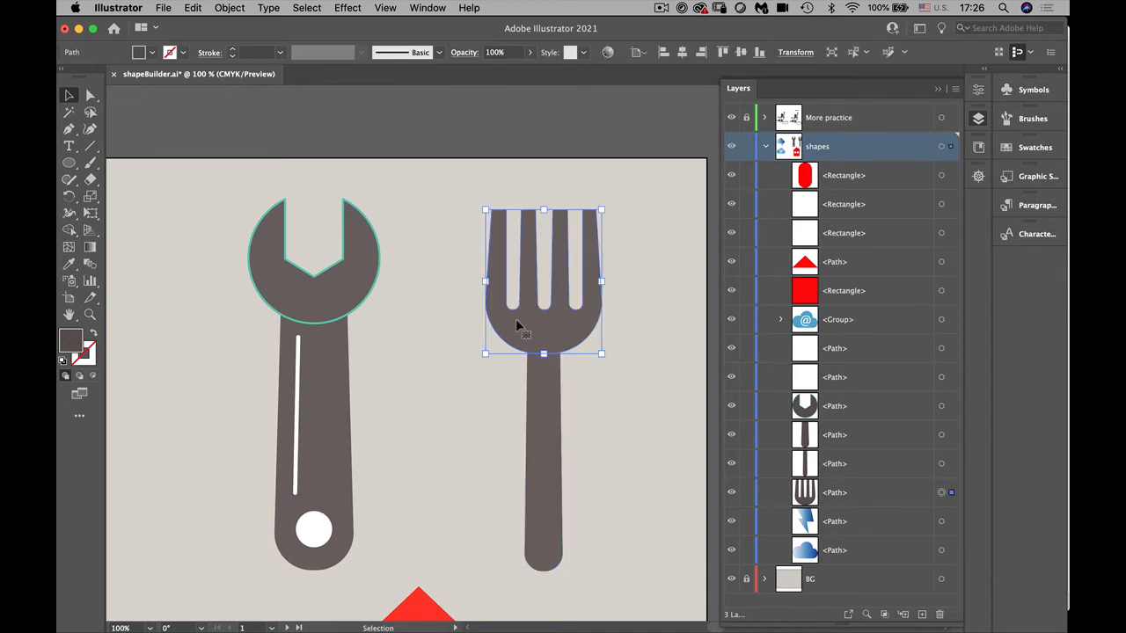
{"action": "left_click", "coordinate": [539, 451], "text": "shift"}
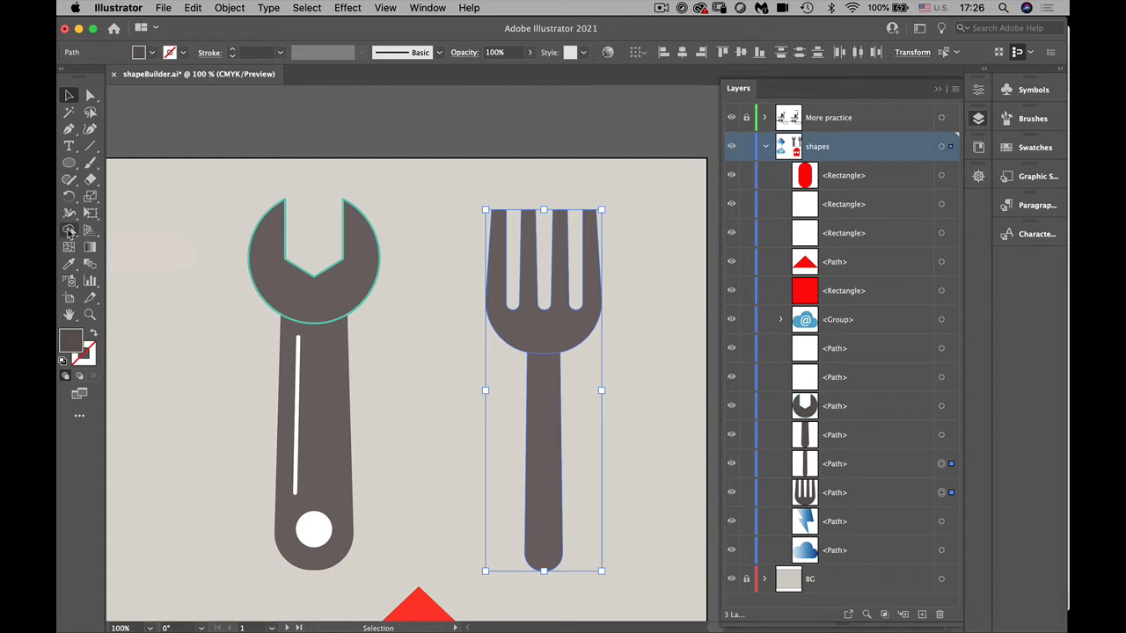
{"action": "left_click", "coordinate": [70, 232]}
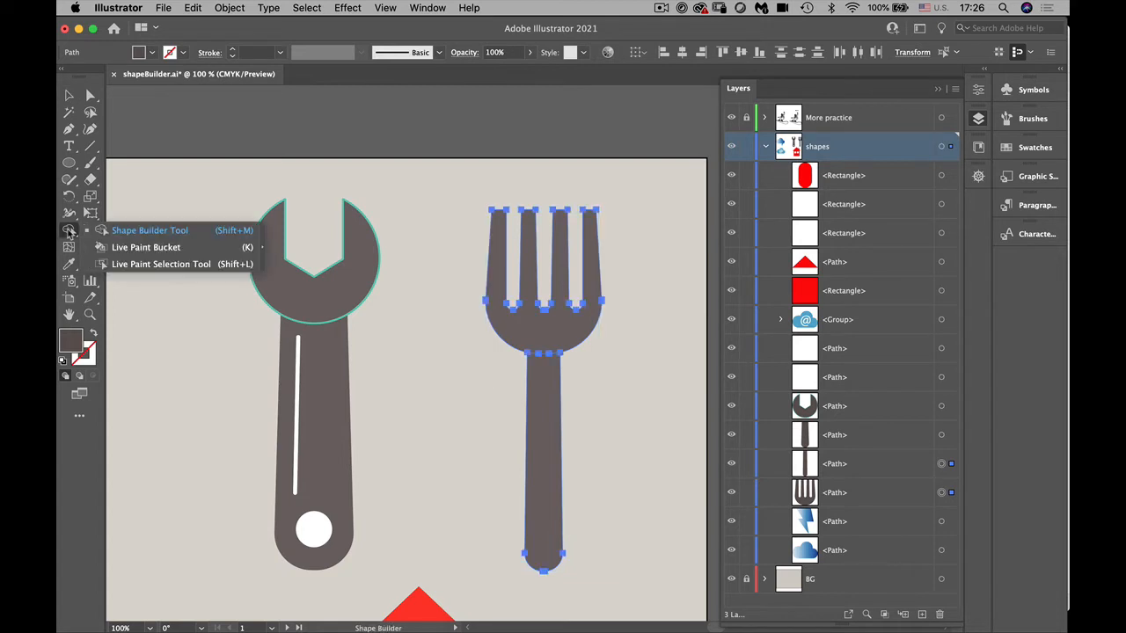
{"action": "left_click", "coordinate": [146, 233]}
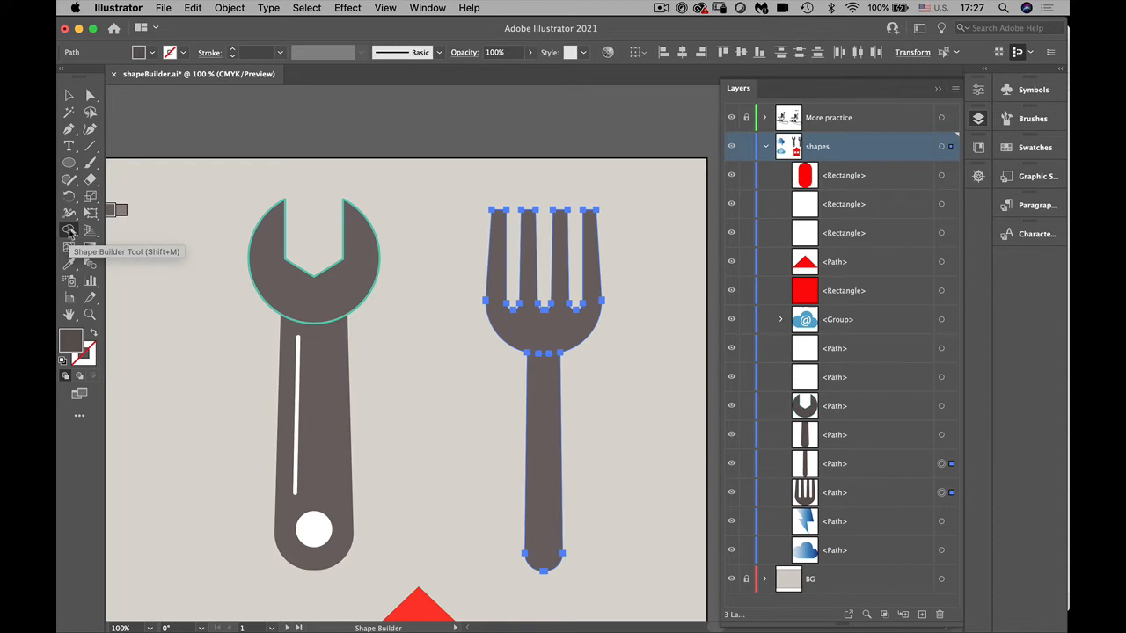
Review the Shape Builder tool's gap detection, selection and highlight options, and accept them as they are
{"action": "double_click", "coordinate": [70, 231]}
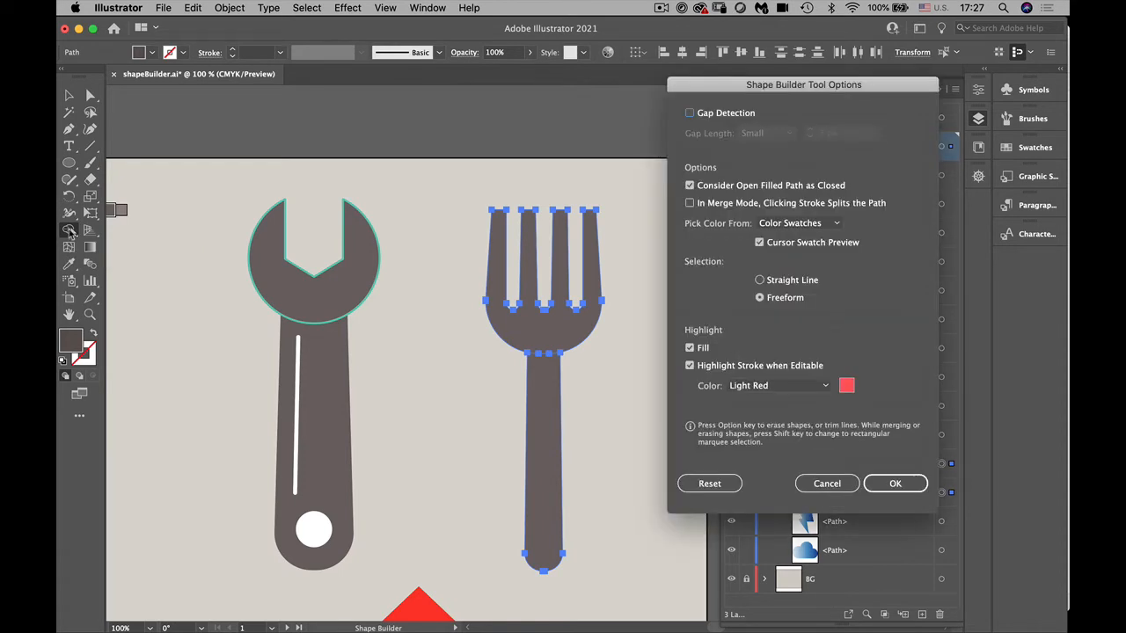
{"action": "left_click_drag", "start_coordinate": [730, 94], "coordinate": [689, 96]}
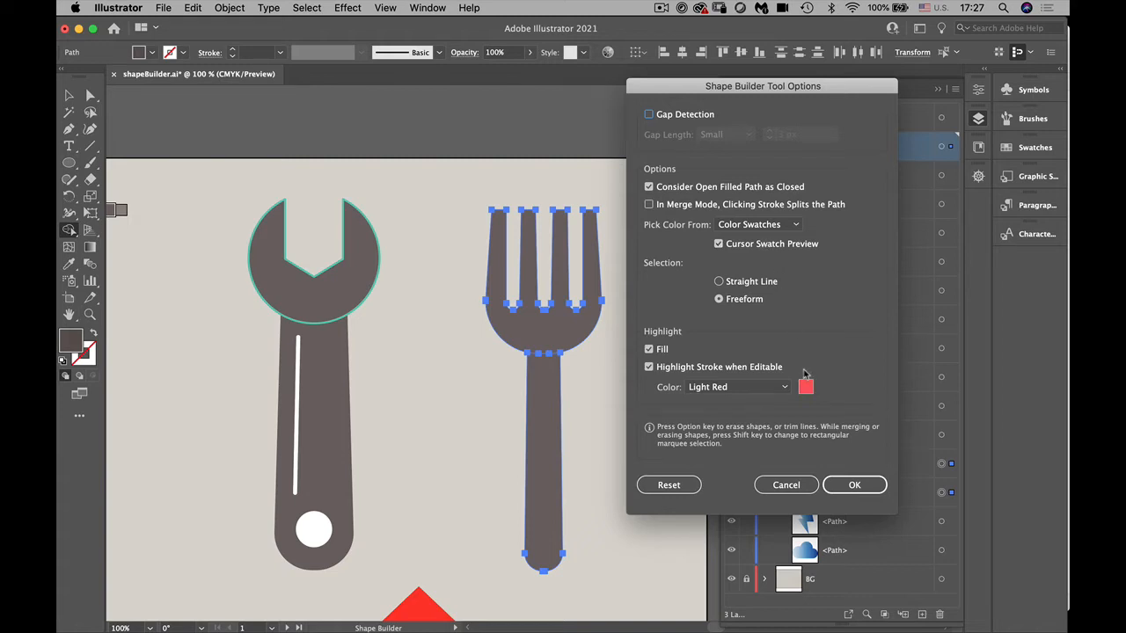
{"action": "left_click", "coordinate": [854, 484]}
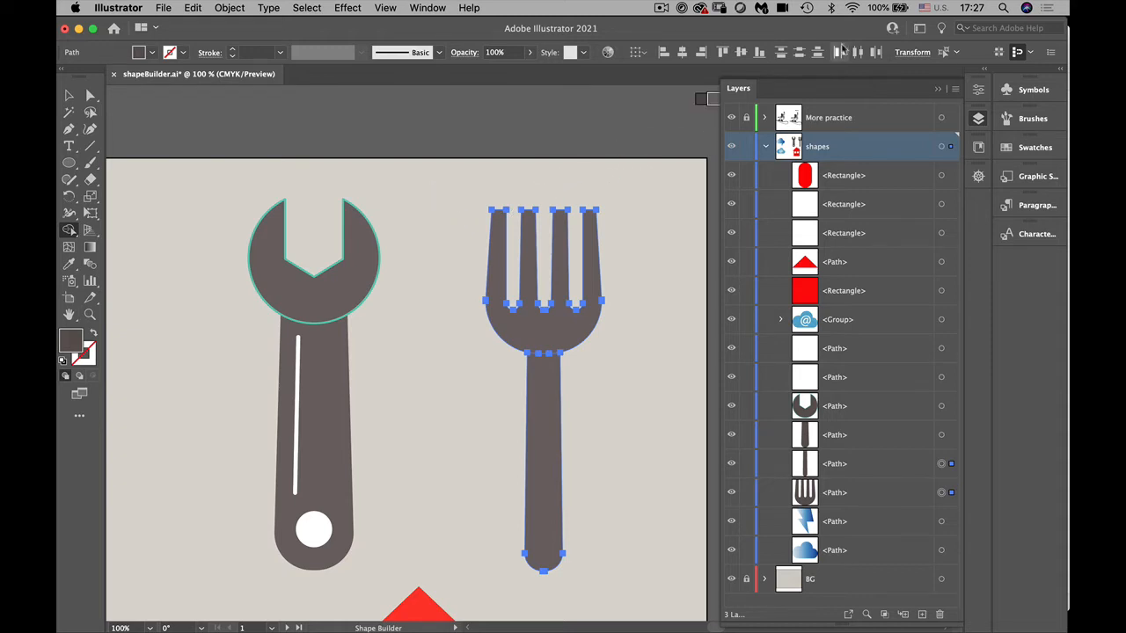
Review the Shape Builder tool's color and selection options, and float the color swatches beside the fork
{"action": "double_click", "coordinate": [71, 232]}
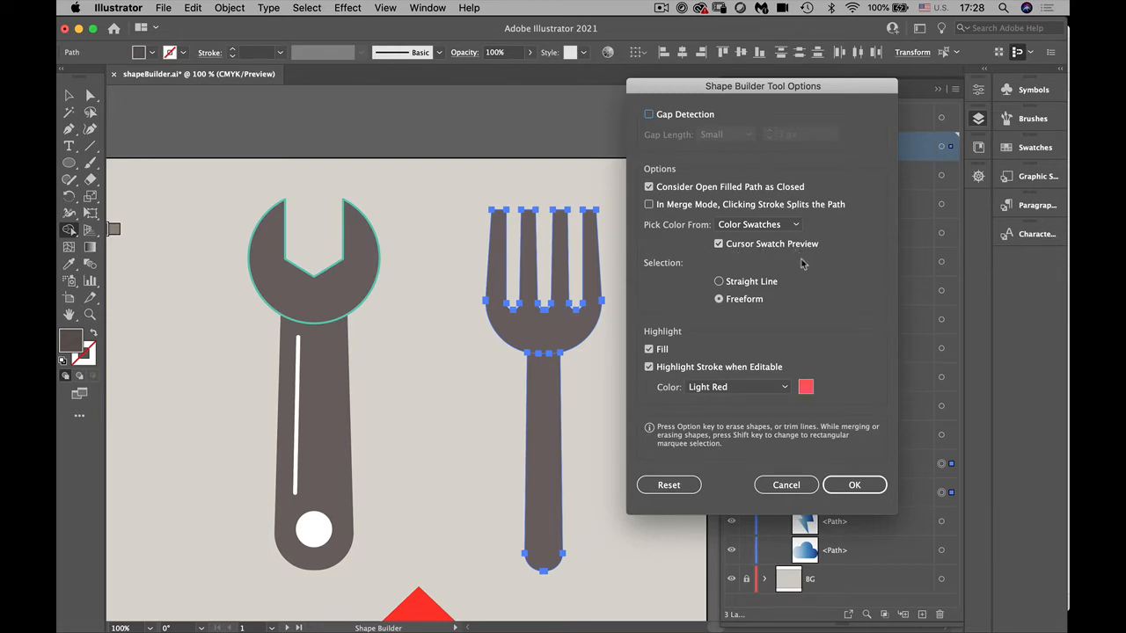
{"action": "left_click", "coordinate": [850, 485]}
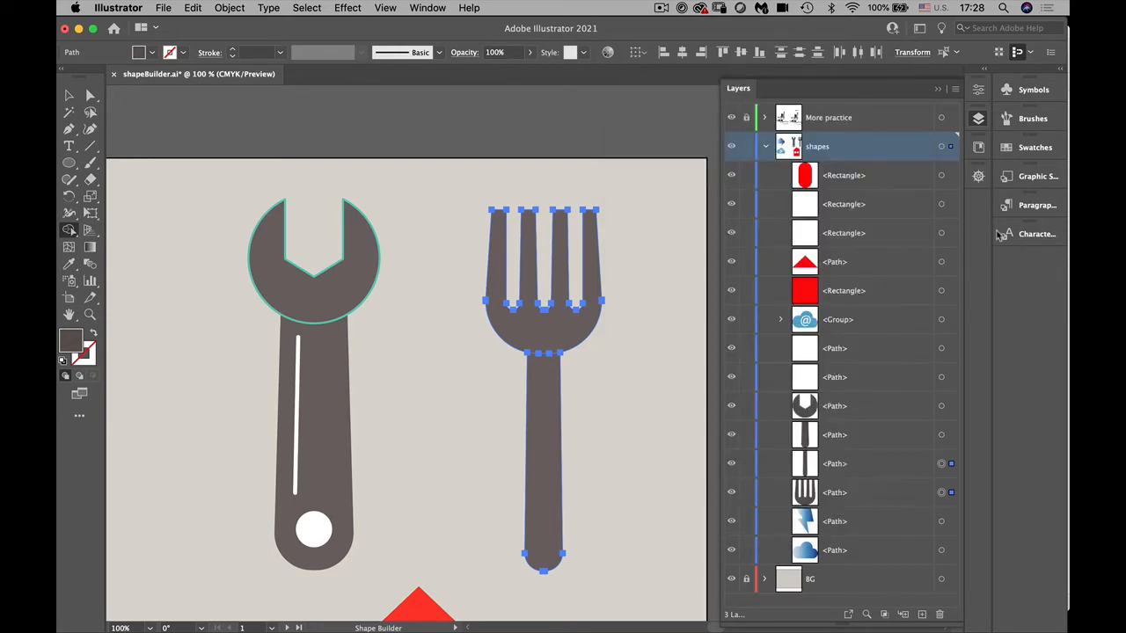
{"action": "left_click", "coordinate": [1004, 148]}
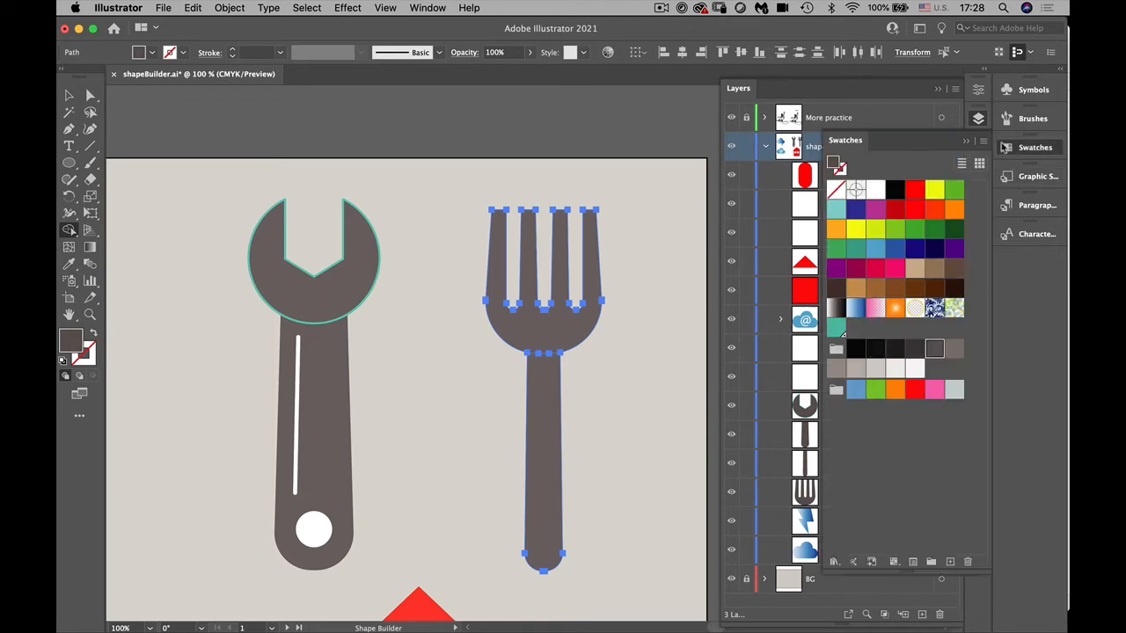
{"action": "left_click_drag", "start_coordinate": [858, 146], "coordinate": [682, 118]}
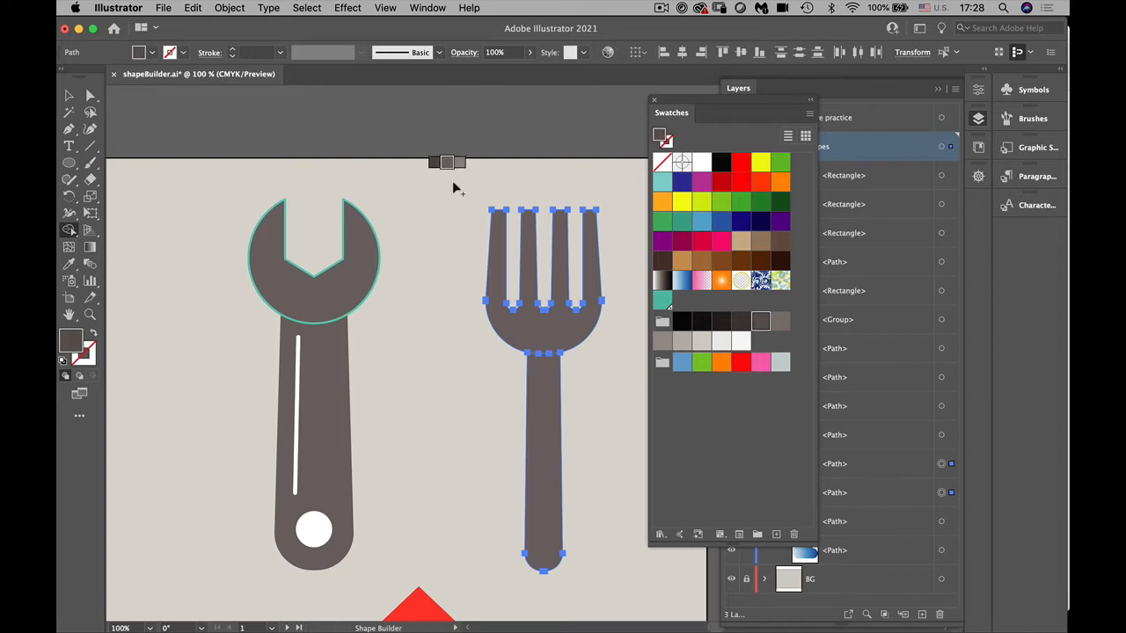
Cycle the Shape Builder tool's fill color through the swatches and settle on dark red
{"action": "key", "text": "Up"}
{"action": "key", "text": "Down"}
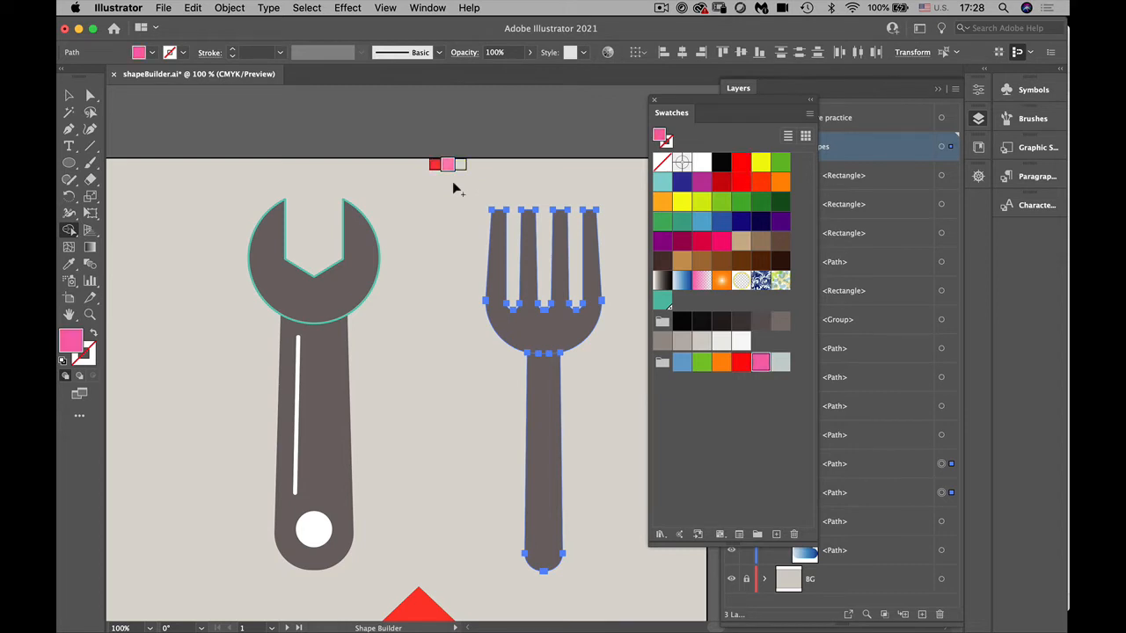
{"action": "key", "text": "Up"}
{"action": "key", "text": "Up"}
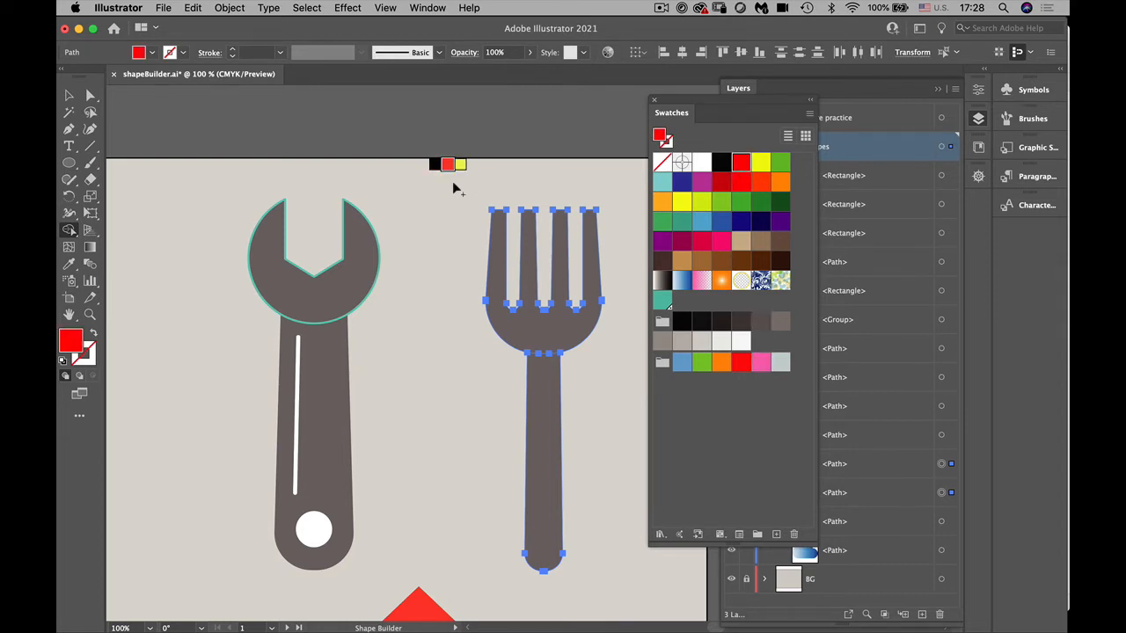
{"action": "key", "text": "Right"}
{"action": "key", "text": "Right"}
{"action": "key", "text": "Right"}
{"action": "key", "text": "Right"}
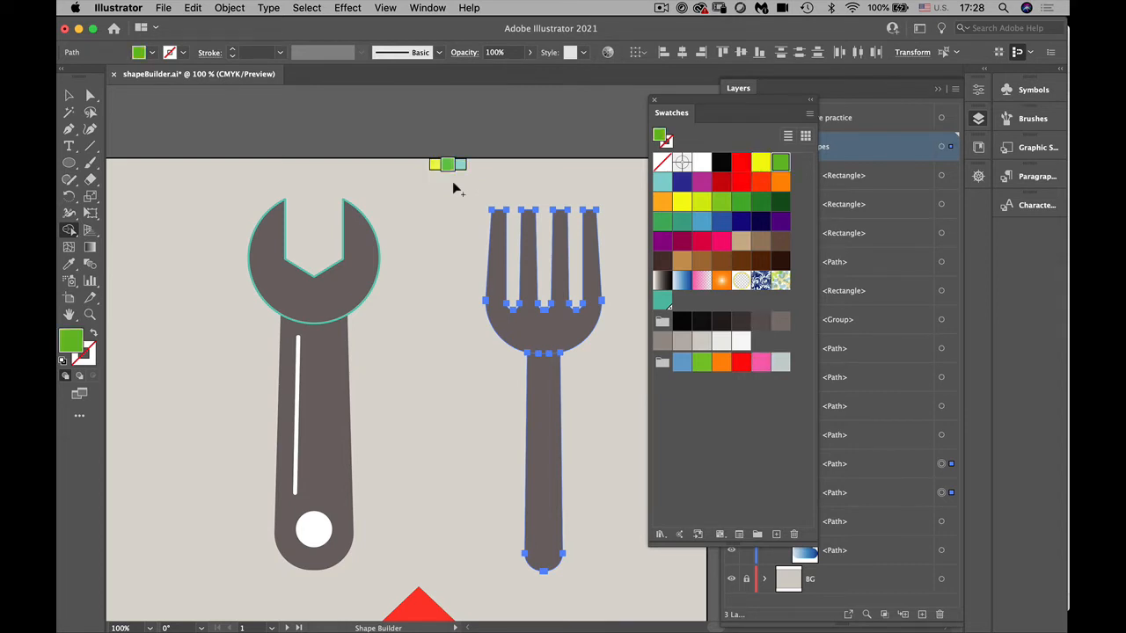
{"action": "key", "text": "Right"}
{"action": "key", "text": "Right"}
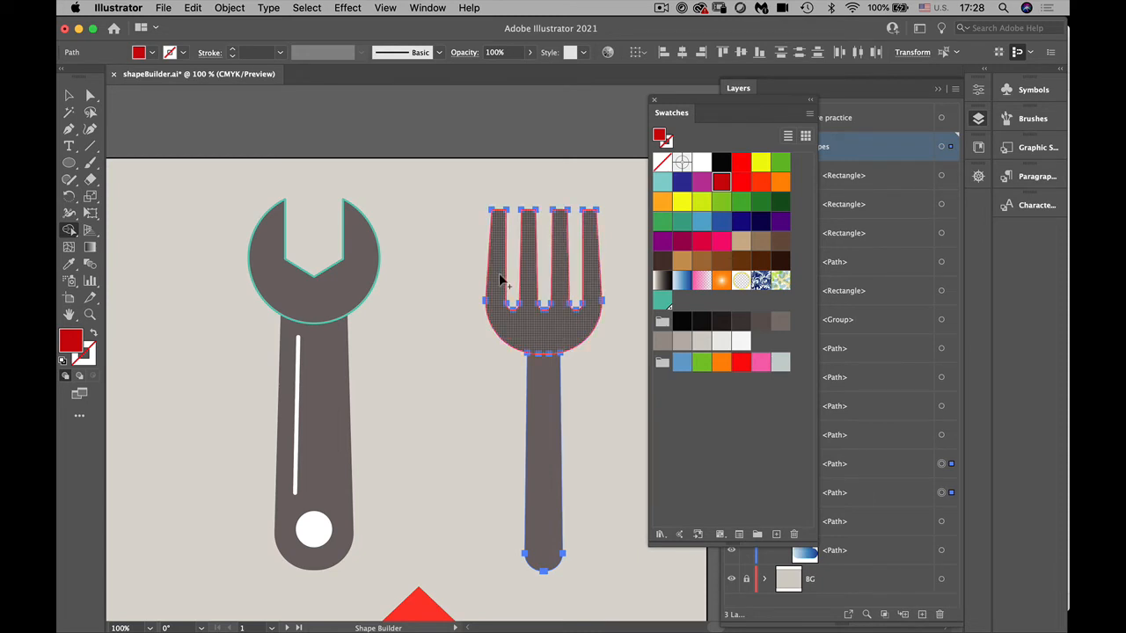
Merge the fork's head and handle into one dark red shape with Shape Builder, and recolor the merged fork light green
{"action": "left_click_drag", "start_coordinate": [502, 283], "coordinate": [542, 403]}
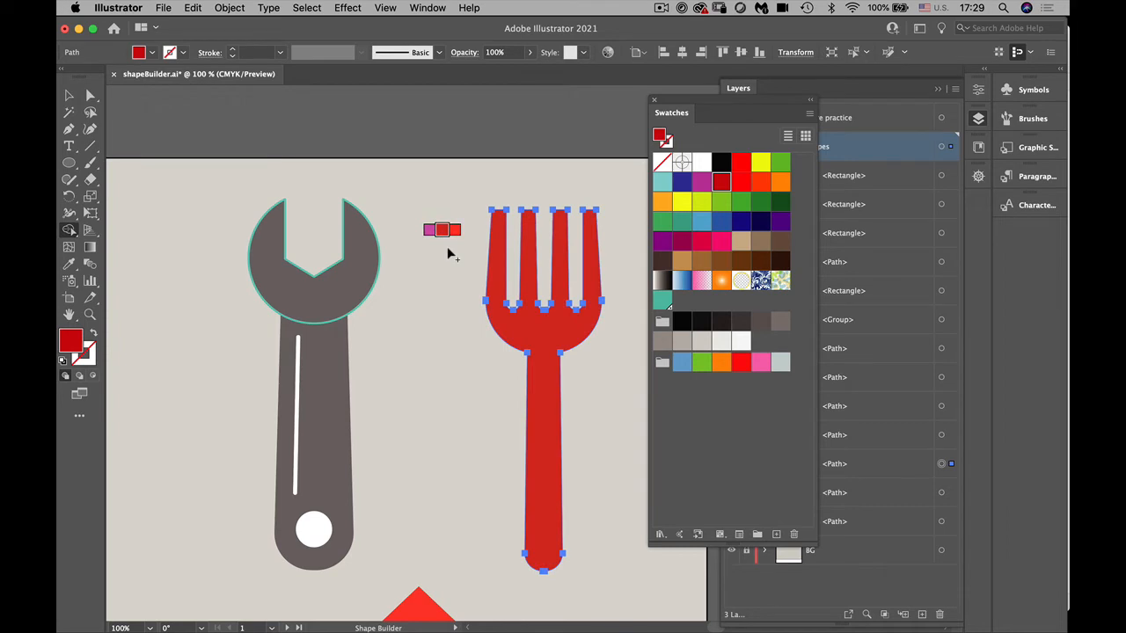
{"action": "left_click", "coordinate": [721, 201]}
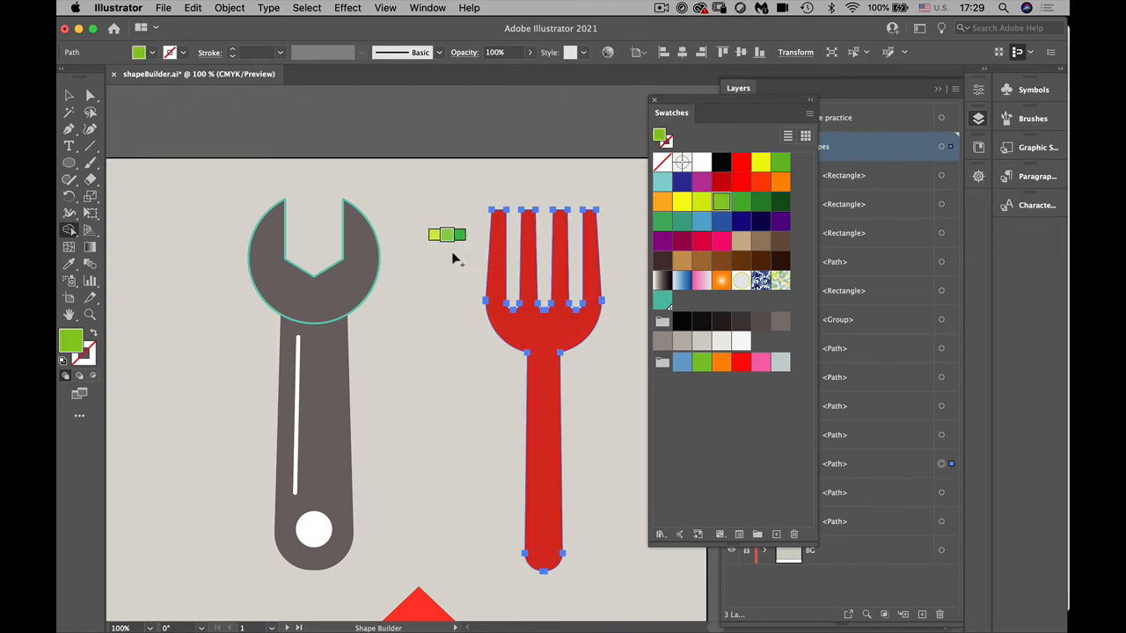
{"action": "left_click", "coordinate": [492, 280]}
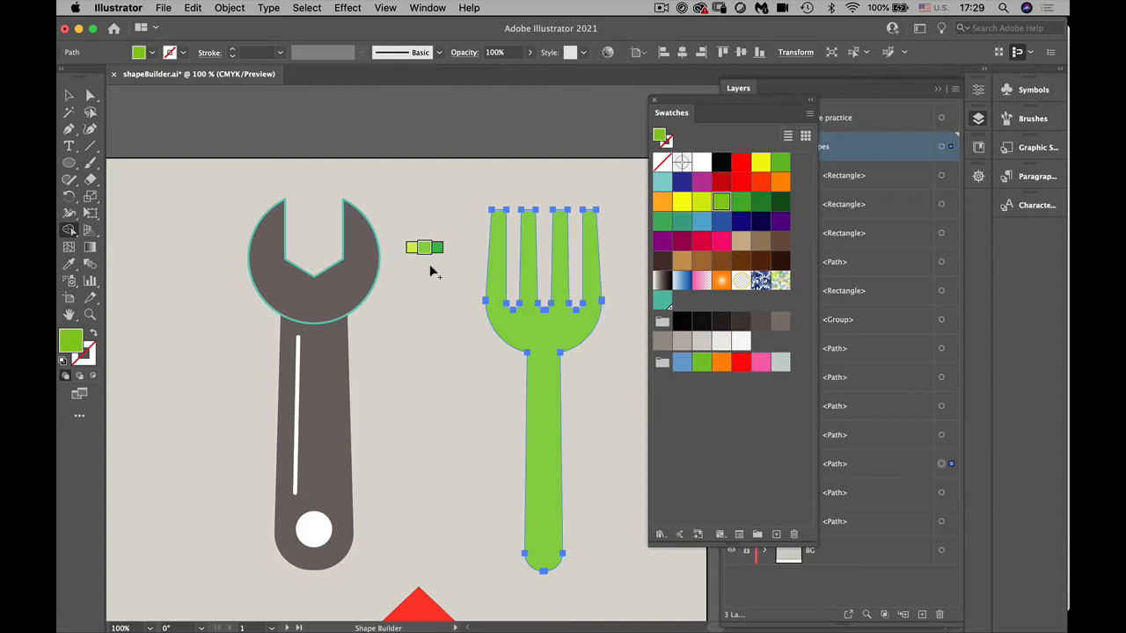
Merge the gradient cloud and its lightning bolt into one shape with the Shape Builder tool, using the blue gradient fill
{"action": "left_click_drag", "start_coordinate": [211, 415], "coordinate": [780, 340]}
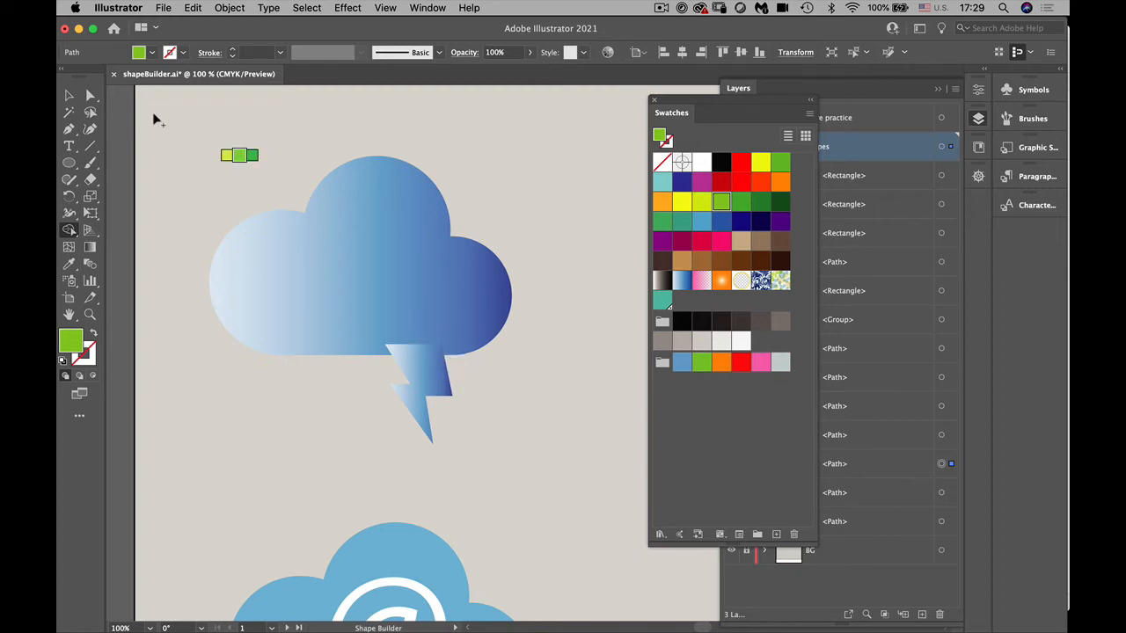
{"action": "left_click", "coordinate": [68, 94]}
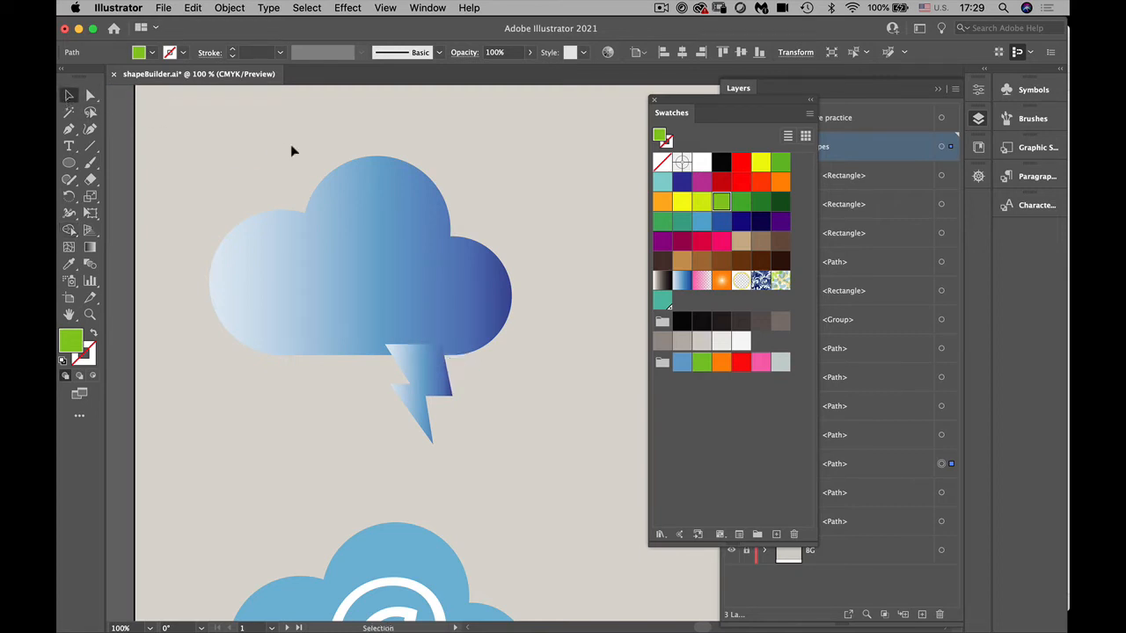
{"action": "left_click", "coordinate": [372, 189]}
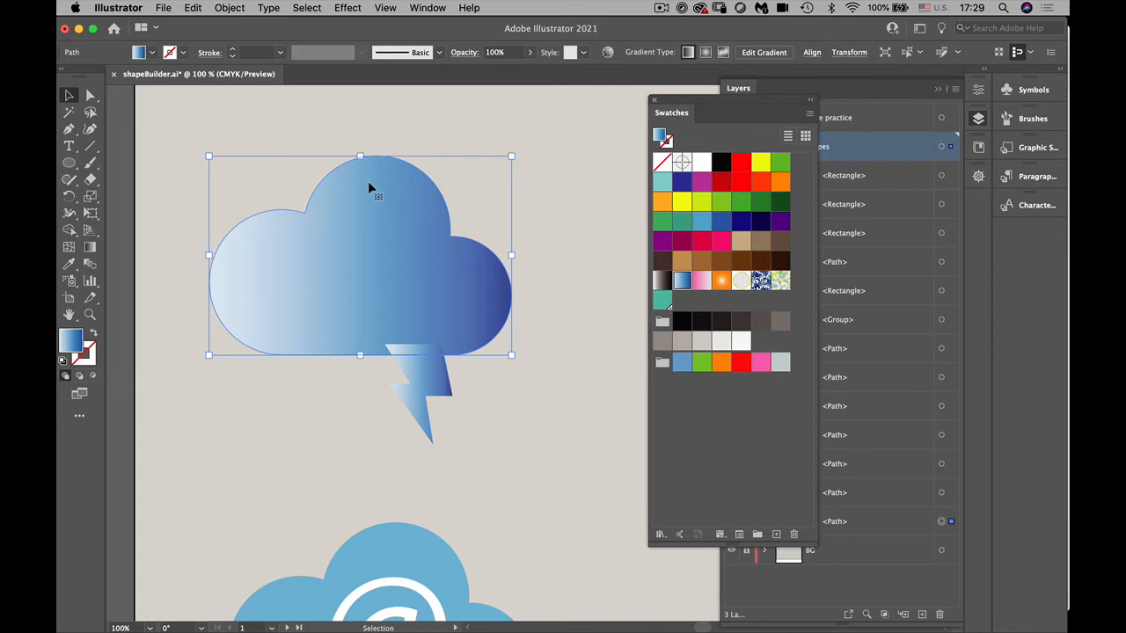
{"action": "left_click", "coordinate": [426, 384], "text": "shift"}
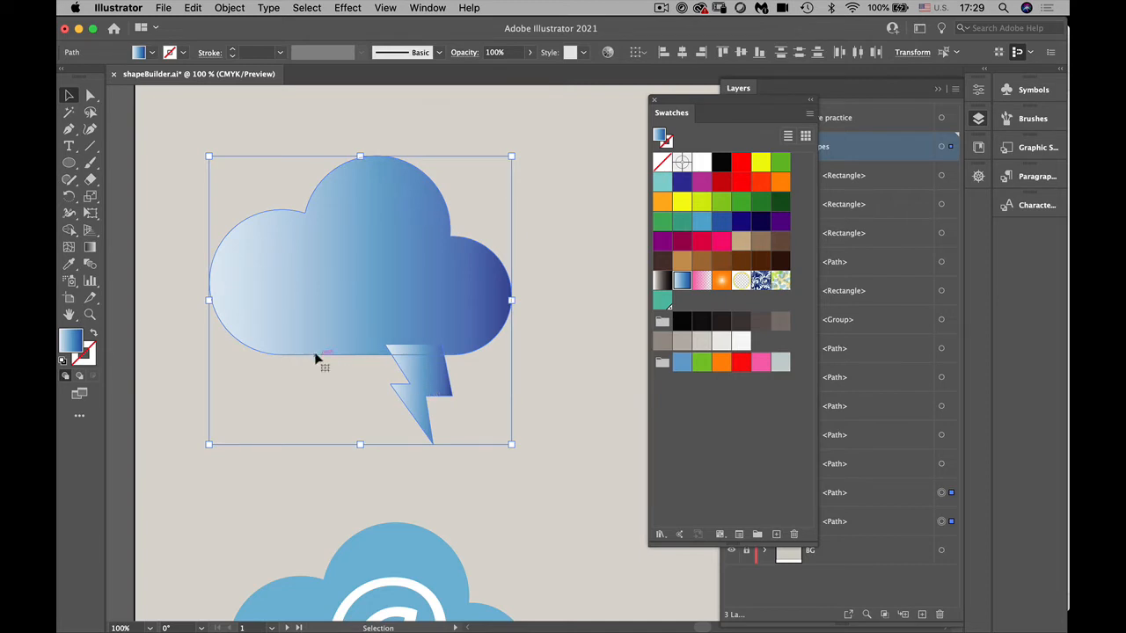
{"action": "left_click", "coordinate": [69, 231]}
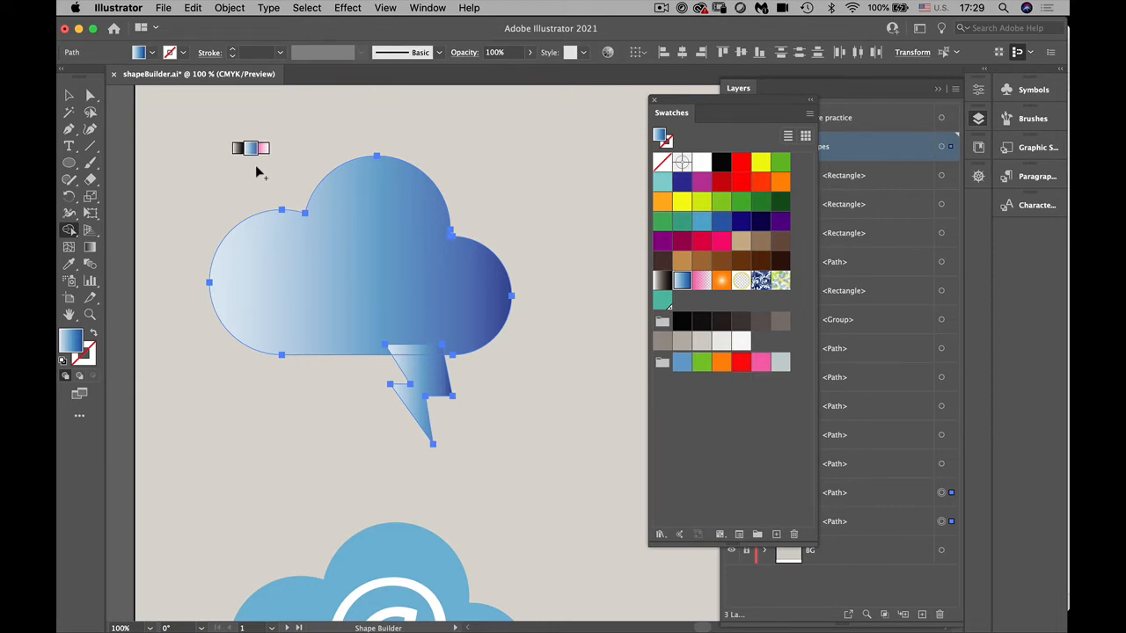
{"action": "left_click", "coordinate": [384, 211]}
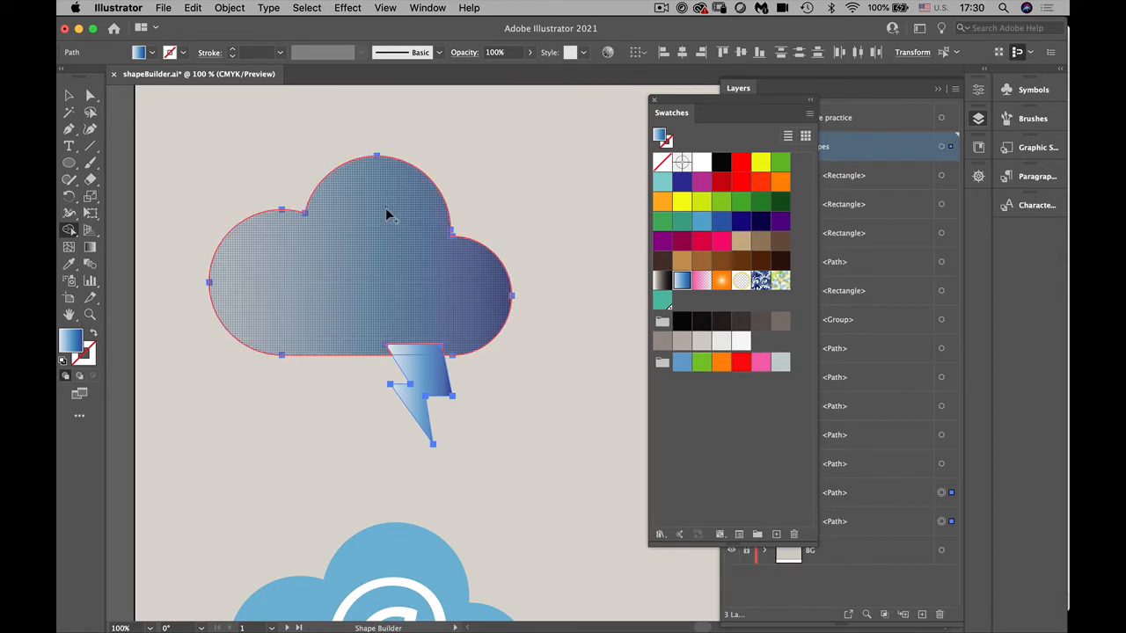
{"action": "mouse_move", "coordinate": [389, 211]}
{"action": "left_mouse_down"}
{"action": "mouse_move", "coordinate": [427, 333]}
{"action": "mouse_move", "coordinate": [429, 378]}
{"action": "left_mouse_up"}
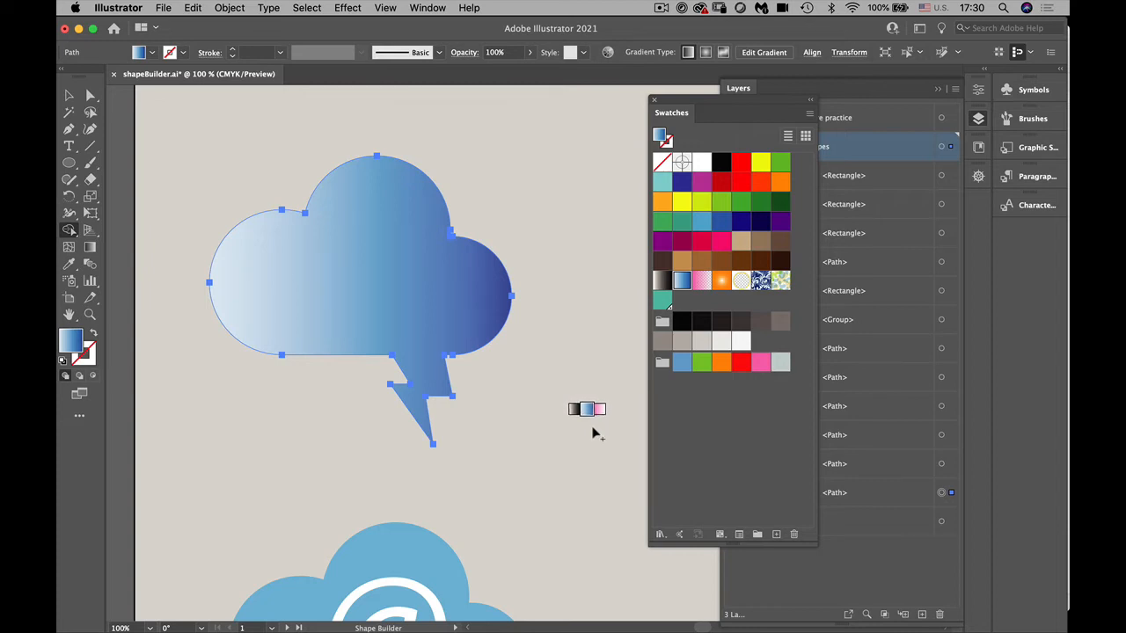
Merge the wrench's head and handle into one shape with the Shape Builder tool, leaving out the white line and circle
{"action": "left_click_drag", "start_coordinate": [594, 432], "coordinate": [465, 442]}
{"action": "left_click_drag", "start_coordinate": [464, 475], "coordinate": [71, 529]}
{"action": "left_click_drag", "start_coordinate": [681, 279], "coordinate": [352, 238]}
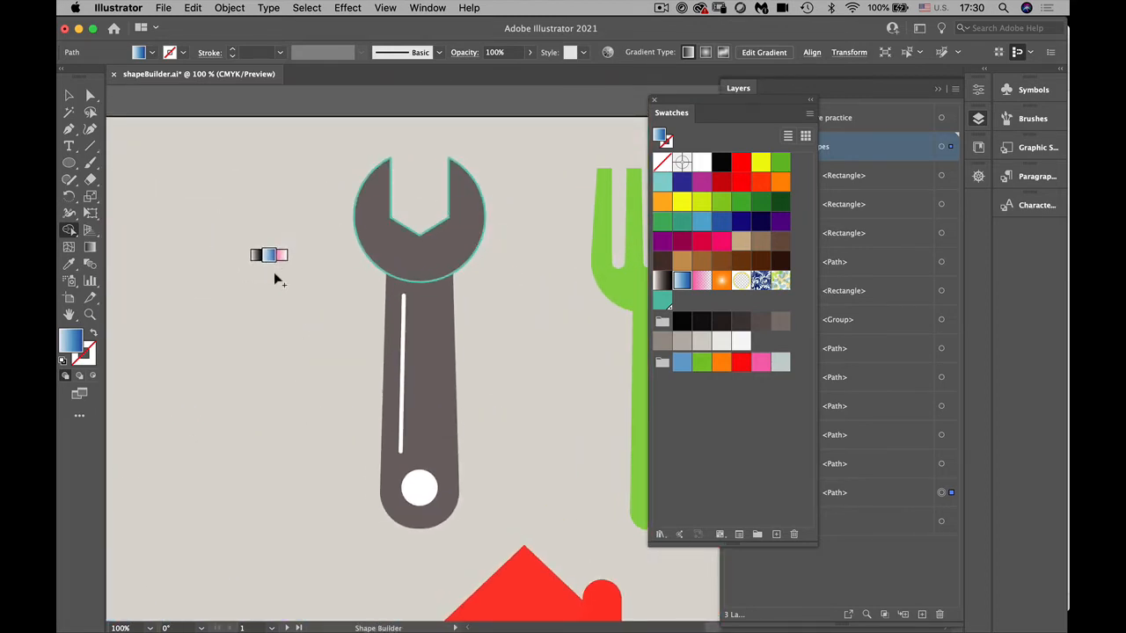
{"action": "left_click_drag", "start_coordinate": [274, 275], "coordinate": [149, 199]}
{"action": "left_click", "coordinate": [69, 95]}
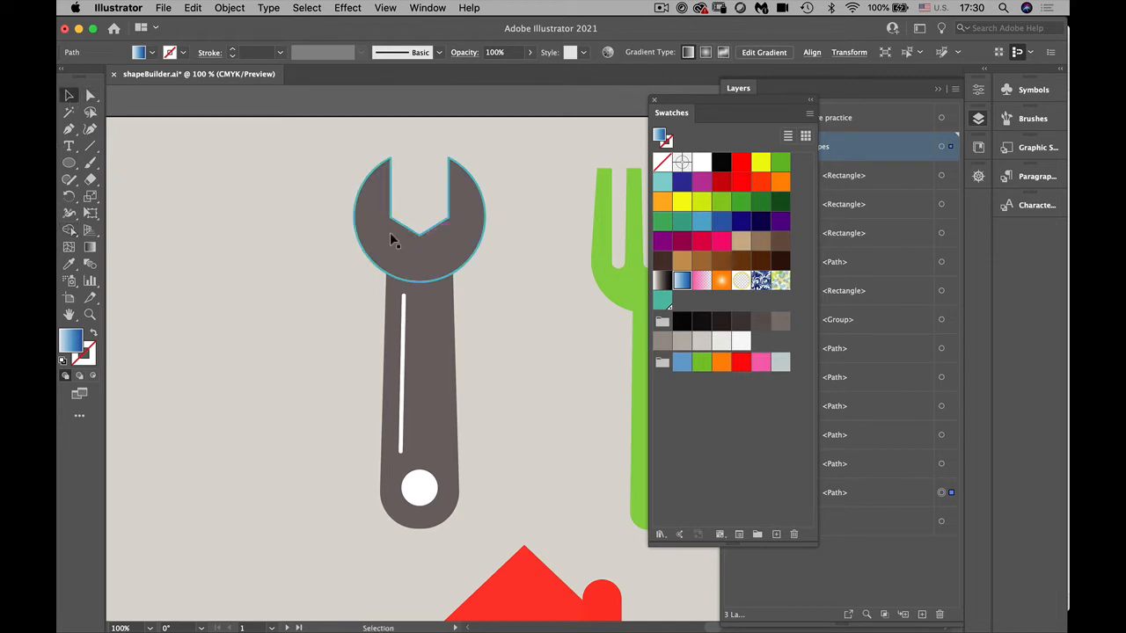
{"action": "left_click", "coordinate": [391, 239]}
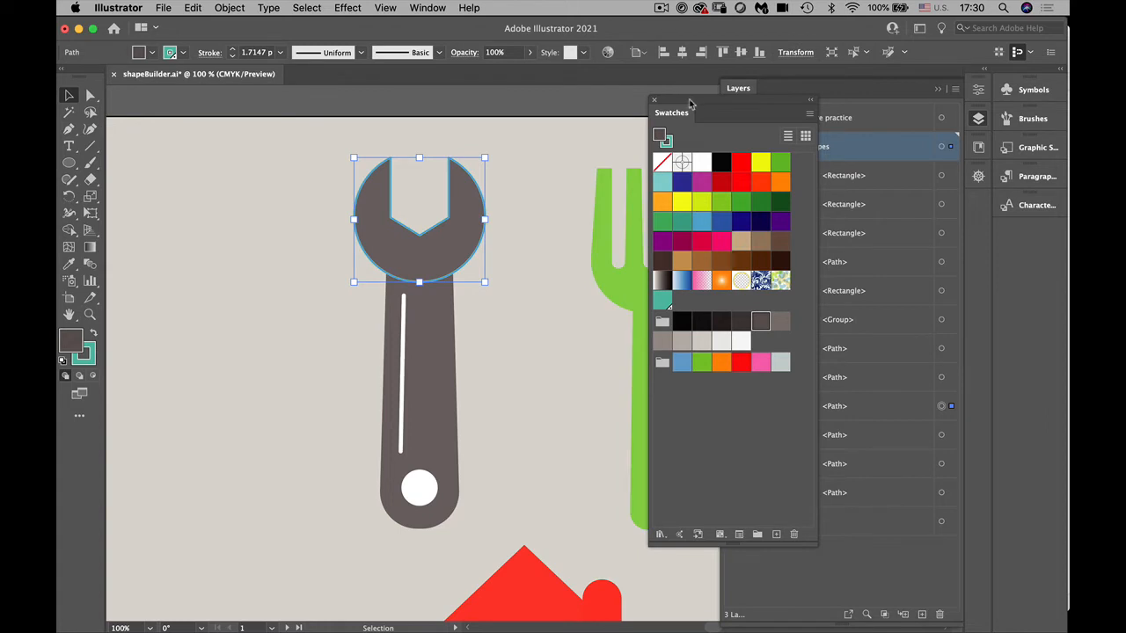
{"action": "mouse_move", "coordinate": [691, 102]}
{"action": "left_mouse_down"}
{"action": "mouse_move", "coordinate": [879, 200]}
{"action": "mouse_move", "coordinate": [693, 94]}
{"action": "left_mouse_up"}
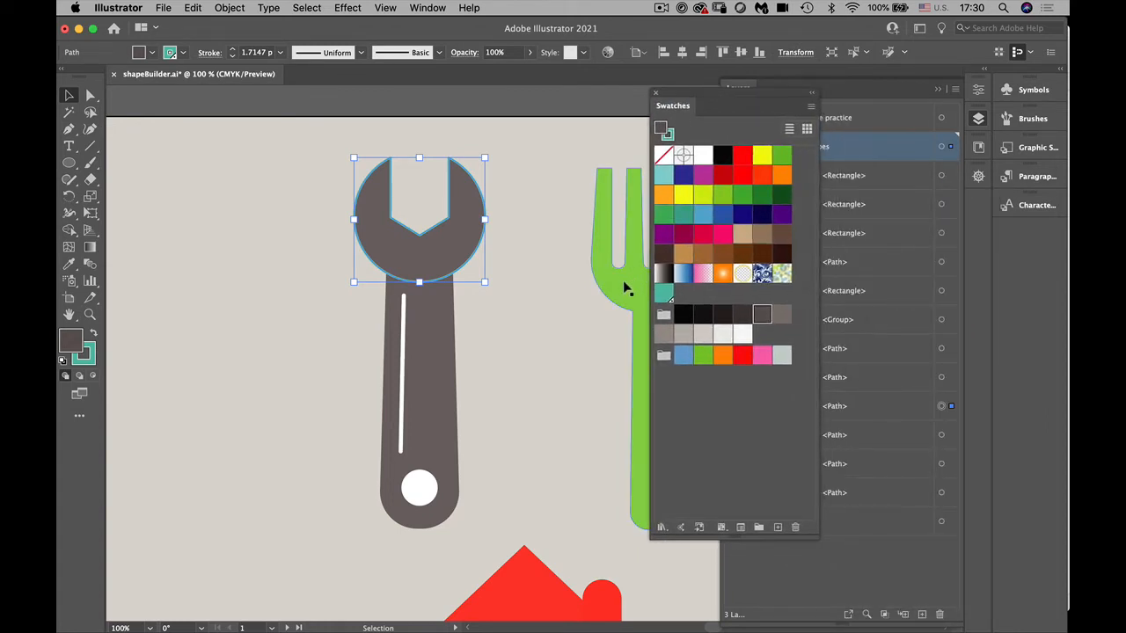
{"action": "left_click", "coordinate": [450, 395], "text": "shift"}
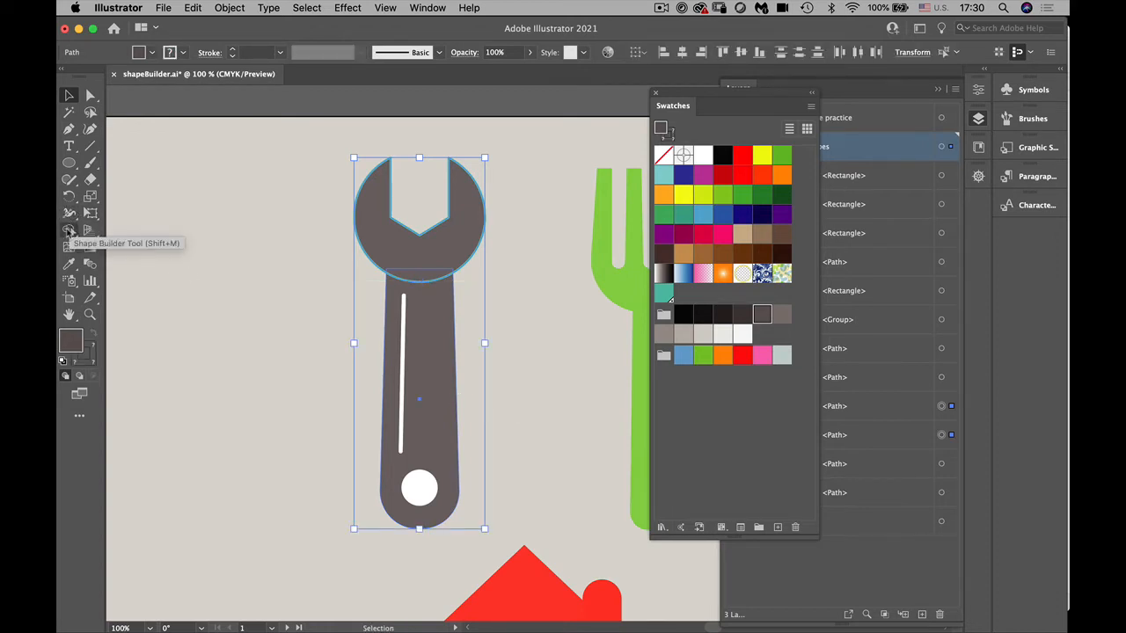
{"action": "left_click", "coordinate": [68, 230]}
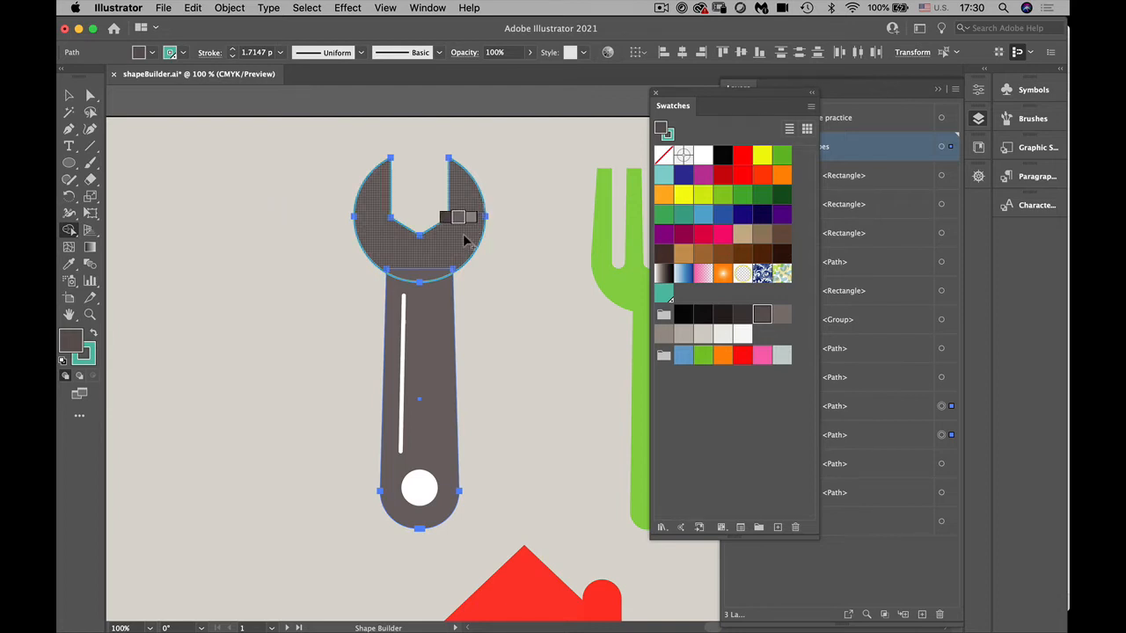
{"action": "mouse_move", "coordinate": [459, 227]}
{"action": "left_mouse_down"}
{"action": "mouse_move", "coordinate": [434, 295]}
{"action": "mouse_move", "coordinate": [439, 319]}
{"action": "left_mouse_up"}
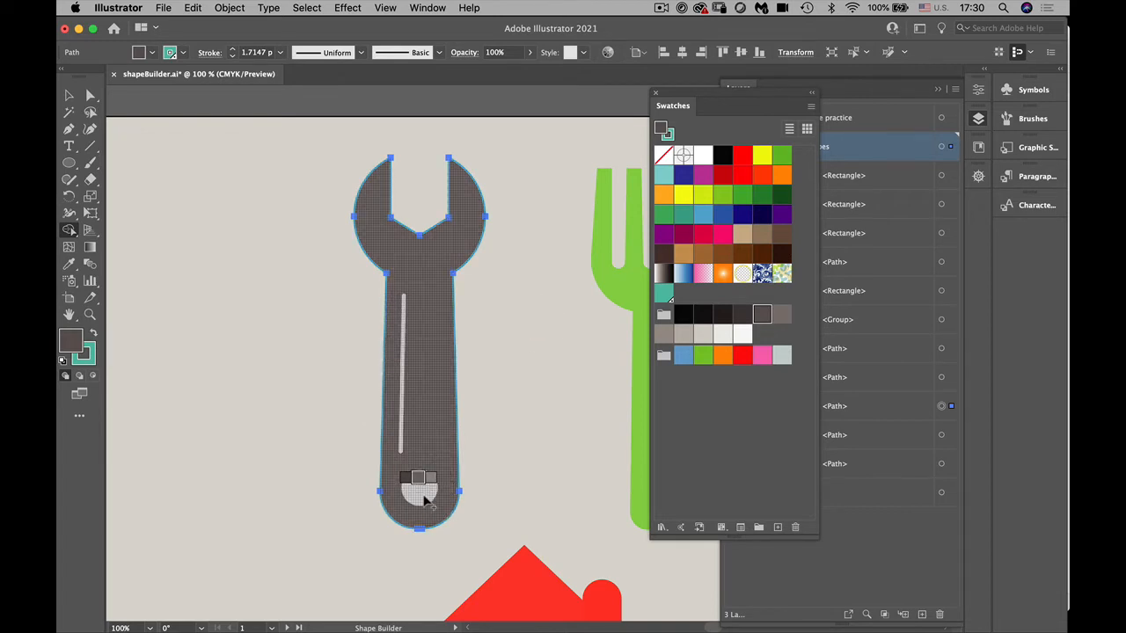
Move the merged wrench away from its white line and circle, and undo the move
{"action": "left_click", "coordinate": [68, 95]}
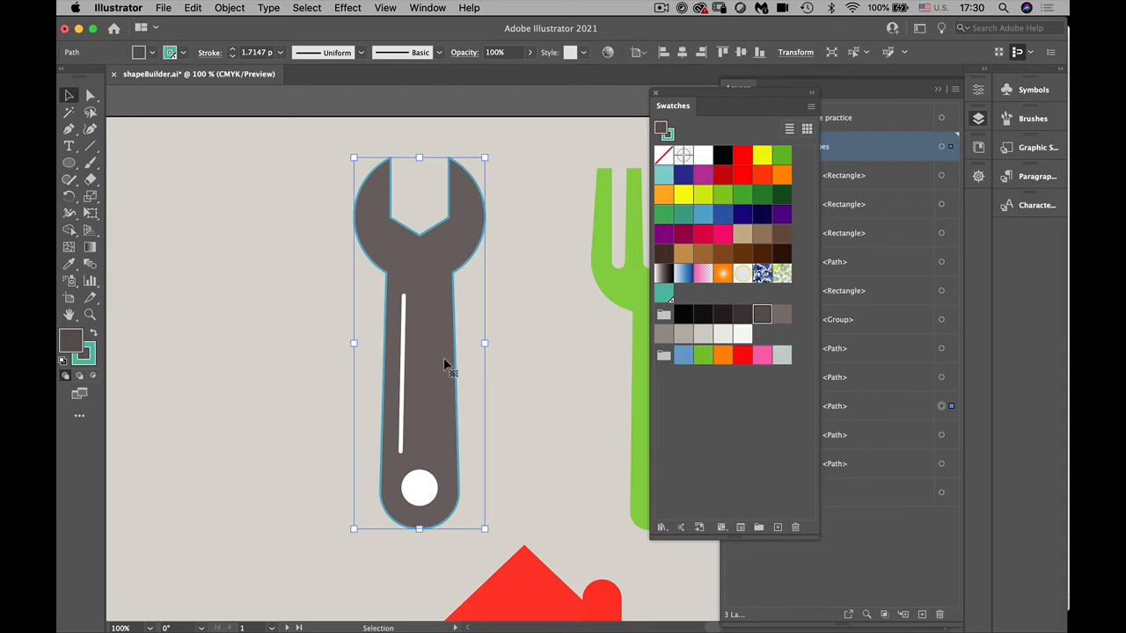
{"action": "left_click_drag", "start_coordinate": [446, 367], "coordinate": [318, 369]}
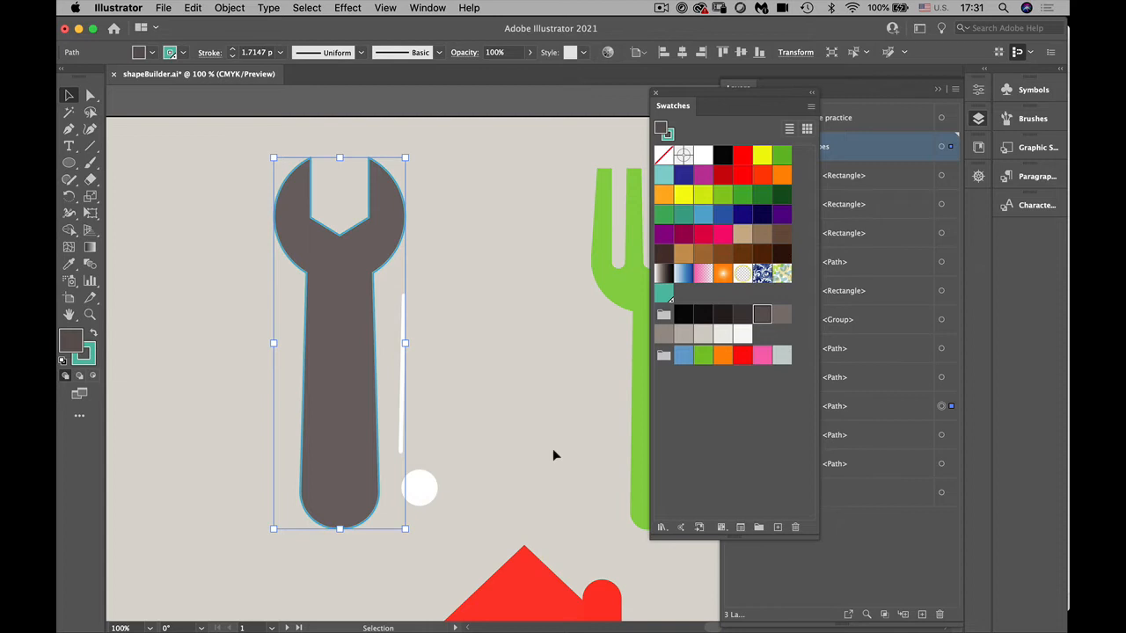
{"action": "key", "text": "a"}
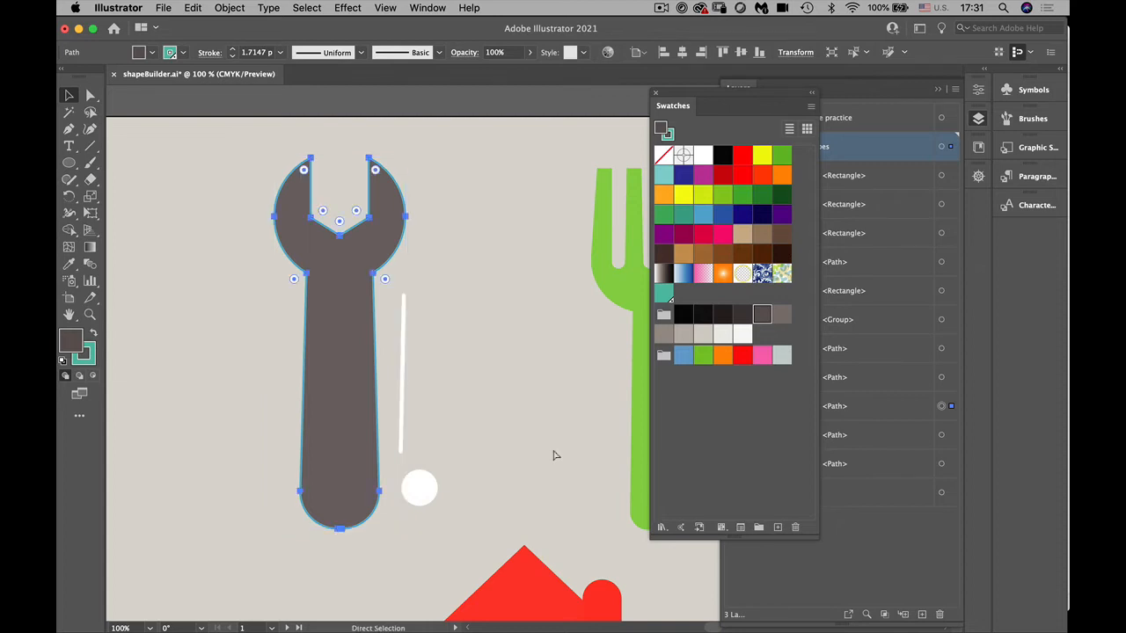
{"action": "key", "text": "super+z"}
Cut the white circle out of the wrench handle with the Shape Builder tool, leaving the white line out of the selection
{"action": "key", "text": "super+equal"}
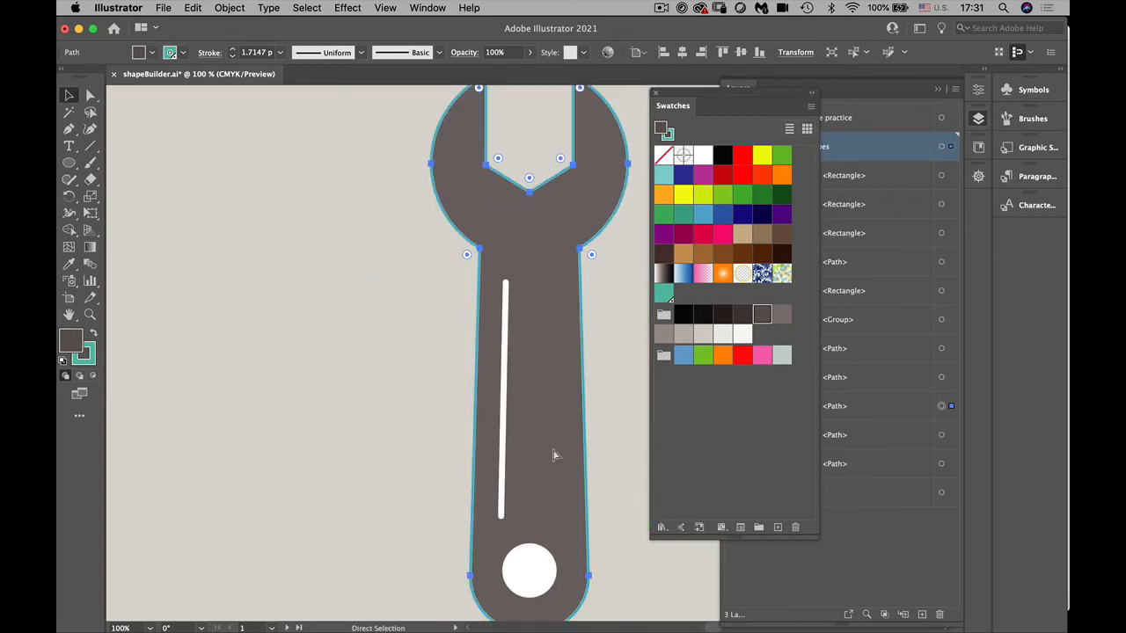
{"action": "key", "text": "super+equal"}
{"action": "left_click_drag", "start_coordinate": [552, 450], "coordinate": [339, 336]}
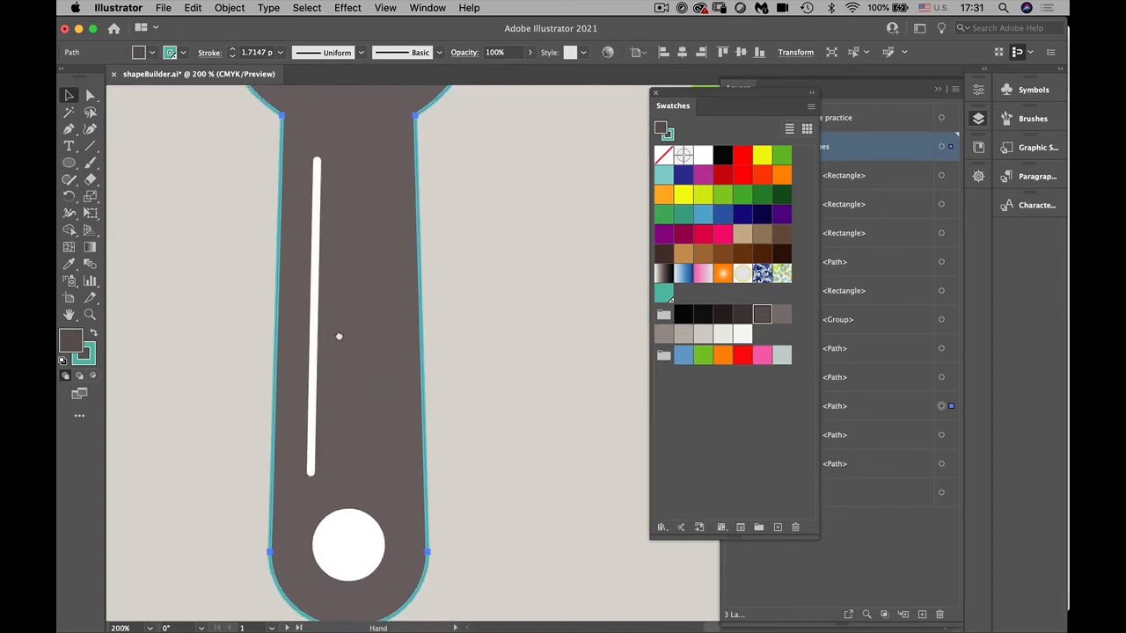
{"action": "key", "text": "v"}
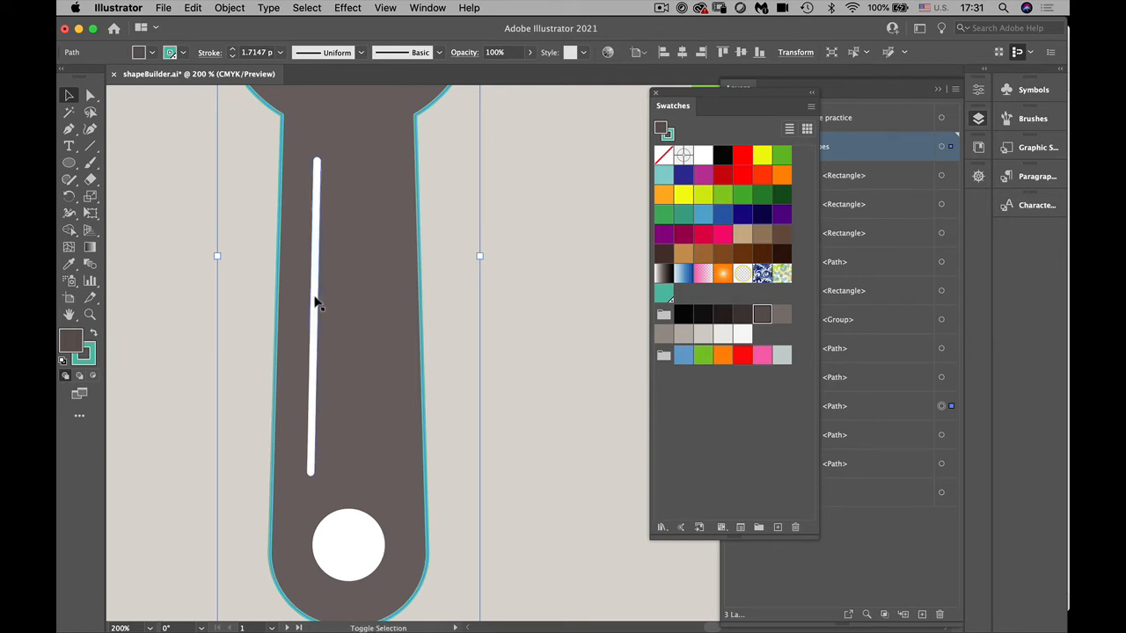
{"action": "left_click", "coordinate": [315, 302], "text": "shift"}
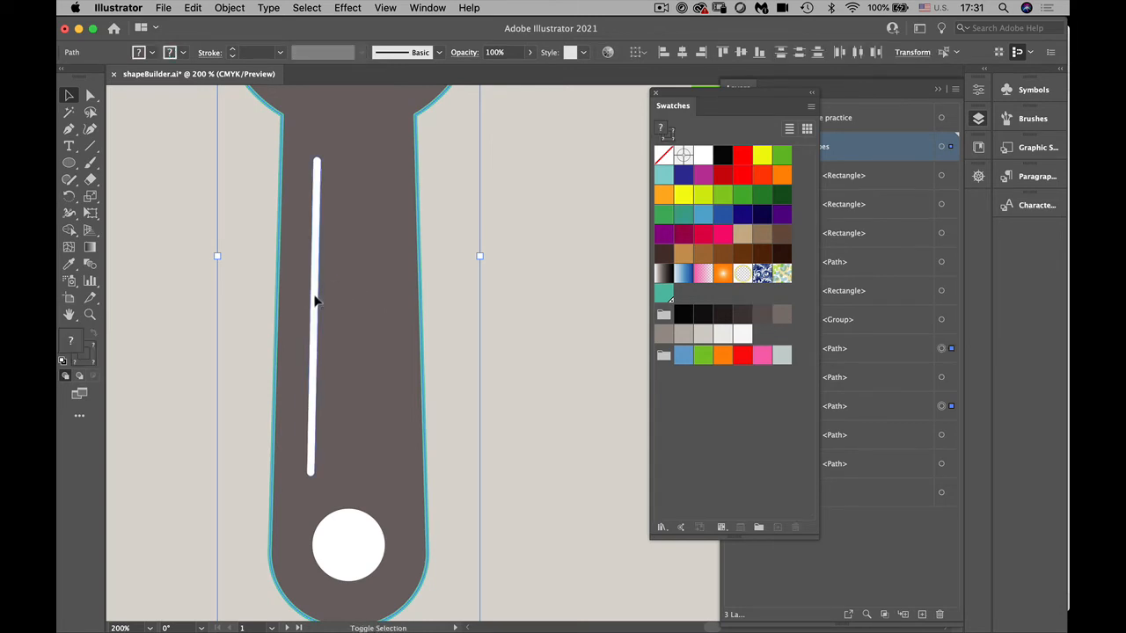
{"action": "left_click", "coordinate": [357, 550], "text": "shift"}
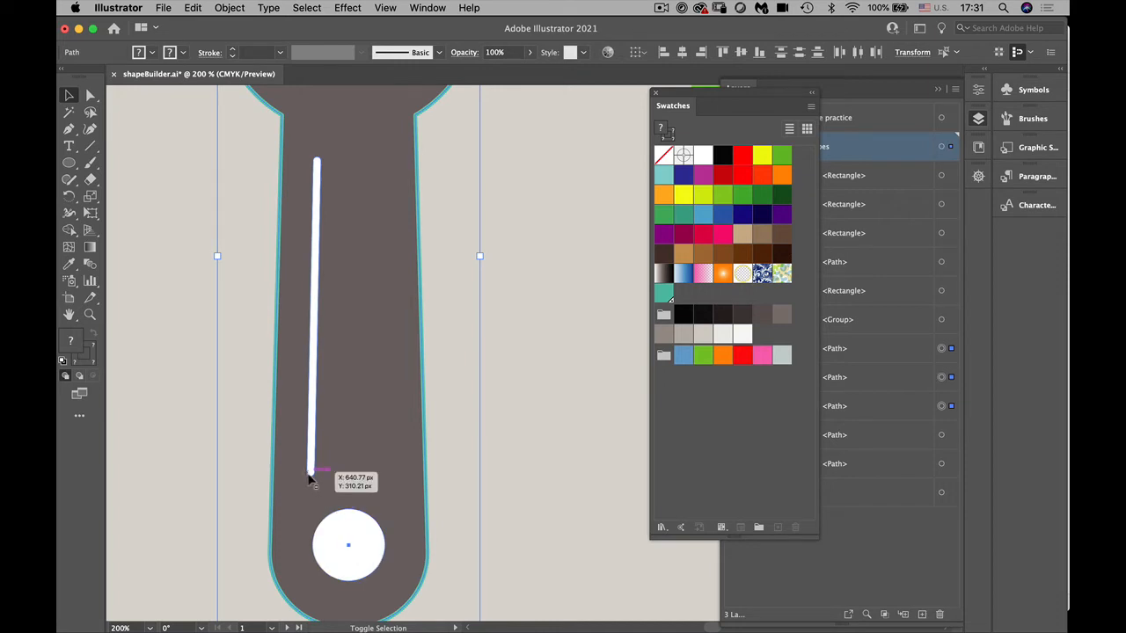
{"action": "left_click", "coordinate": [310, 479], "text": "shift"}
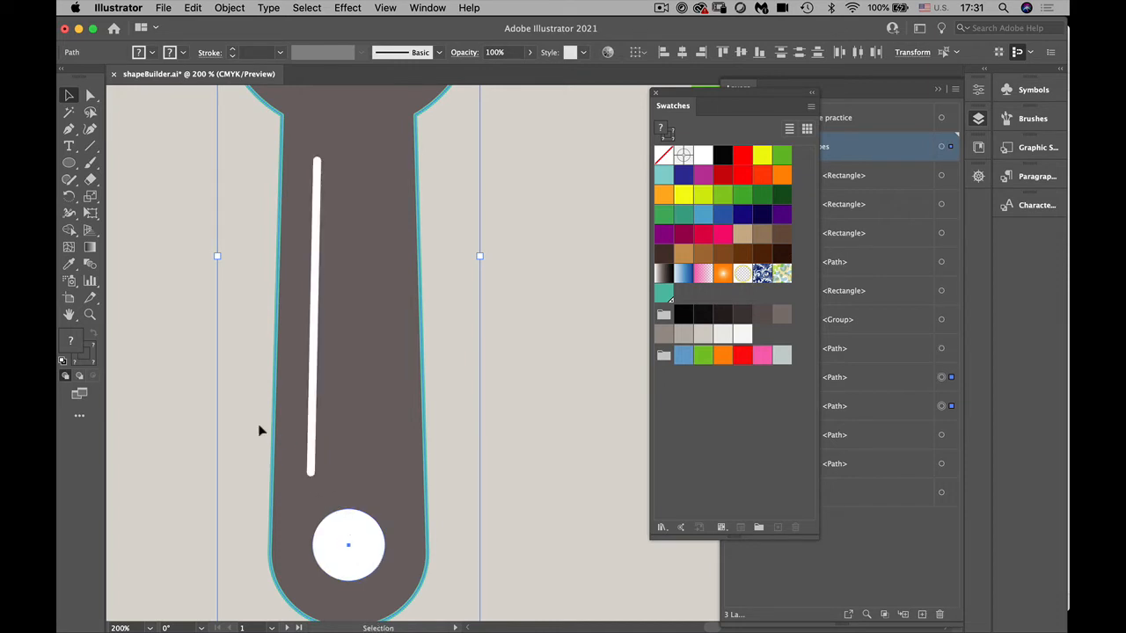
{"action": "left_click_drag", "start_coordinate": [70, 231], "coordinate": [121, 233]}
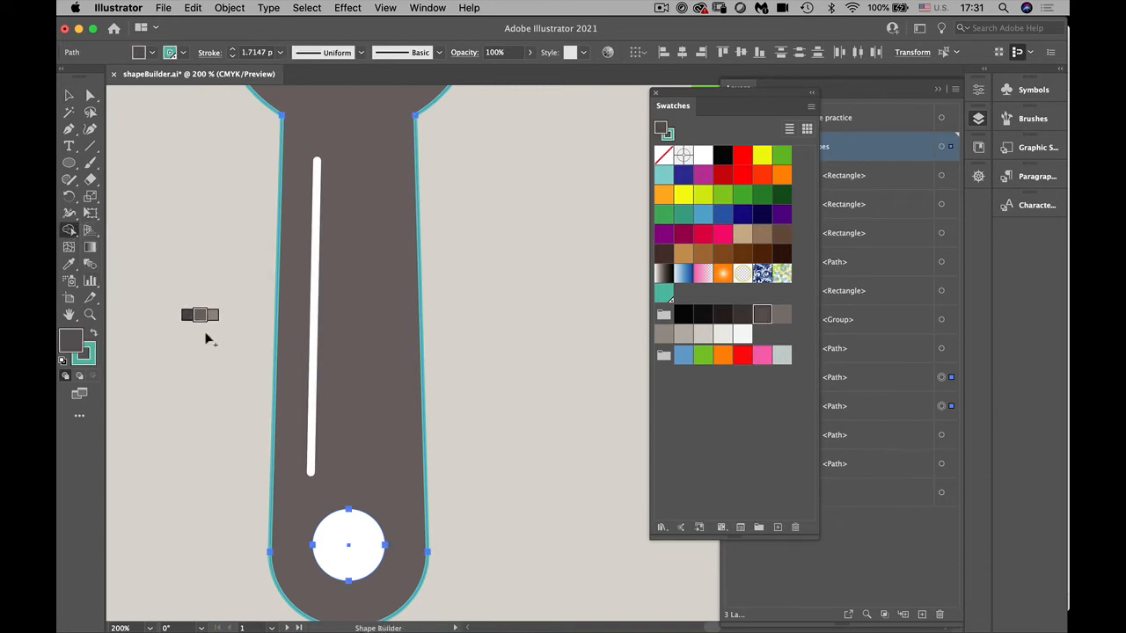
{"action": "scroll", "coordinate": [422, 404], "scroll_direction": "down", "scroll_amount": 3}
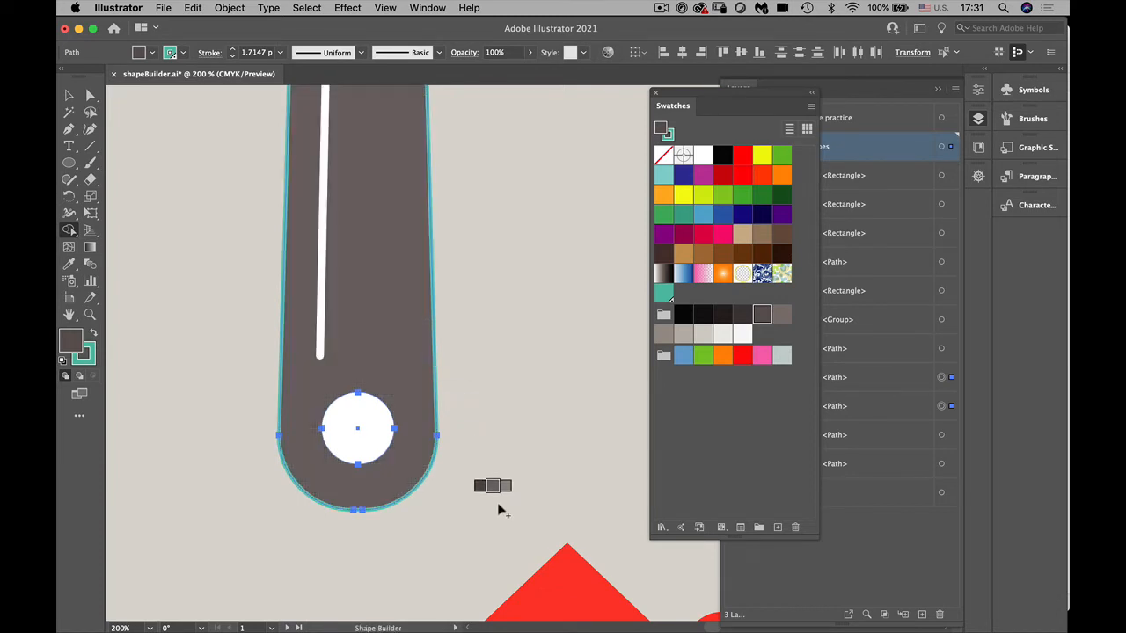
{"action": "left_click", "coordinate": [359, 411], "text": "alt"}
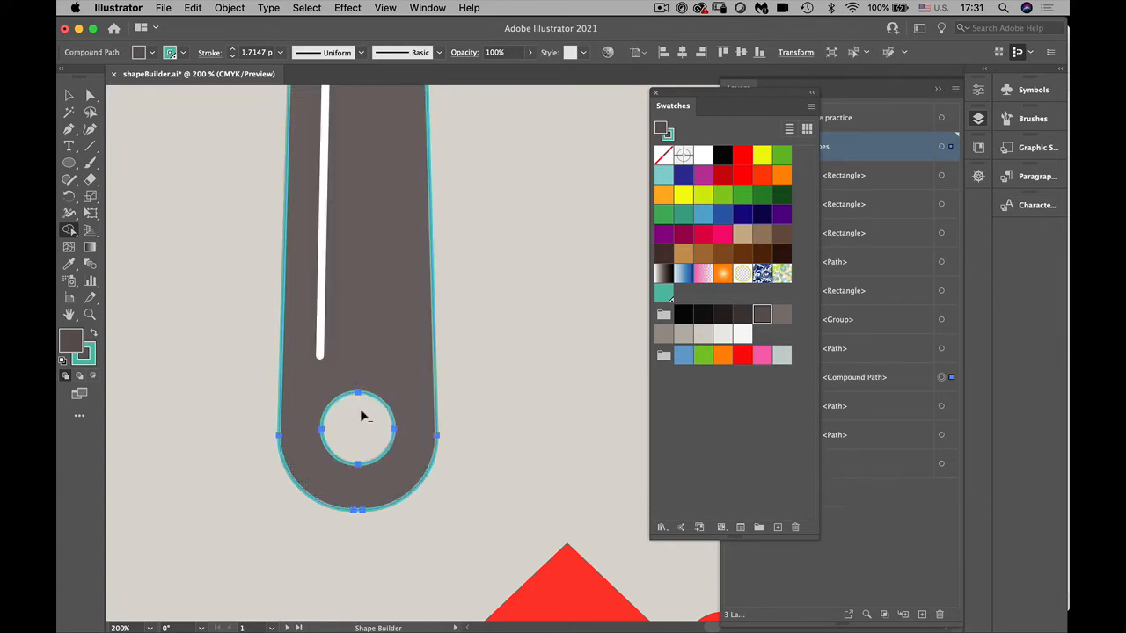
Try to subtract the unselected white line from the wrench handle with the Shape Builder tool, and undo the subtraction
{"action": "left_click", "coordinate": [319, 340], "text": "alt"}
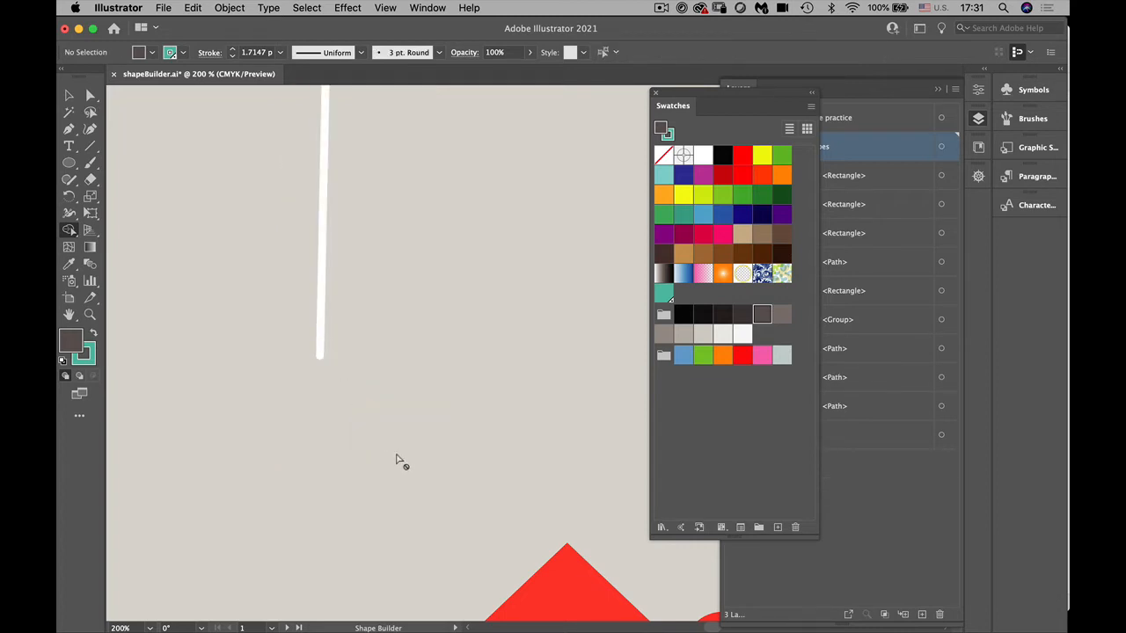
{"action": "key", "text": "super+z"}
{"action": "key", "text": "shift+m"}
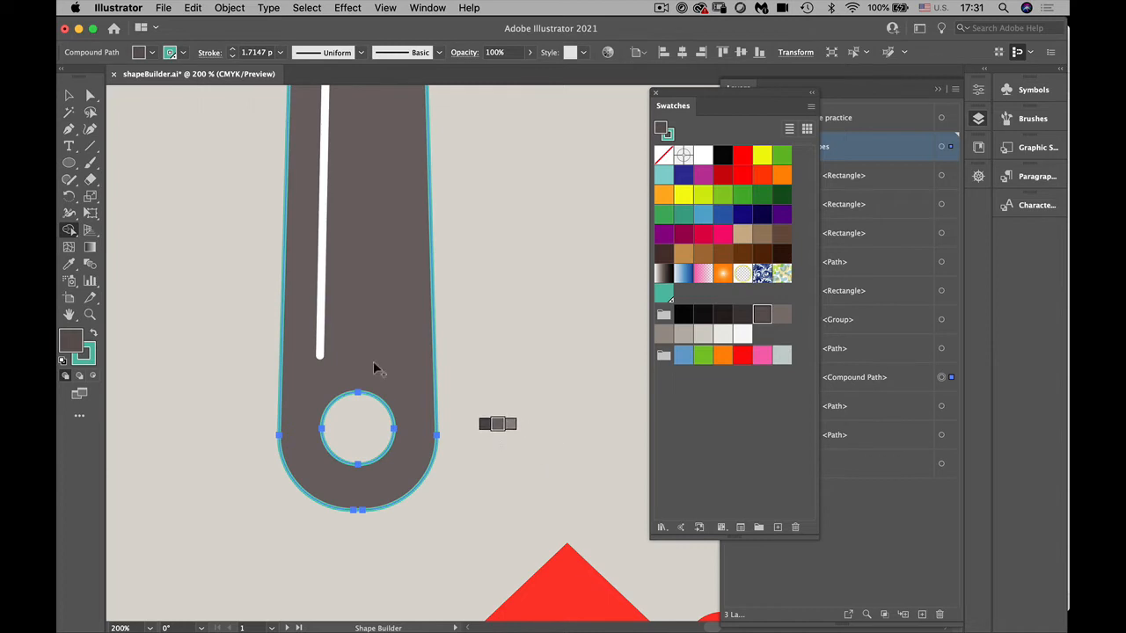
Select the wrench together with its white line and cut the line out of the handle with the Shape Builder tool
{"action": "left_click", "coordinate": [69, 95]}
{"action": "left_click", "coordinate": [201, 238]}
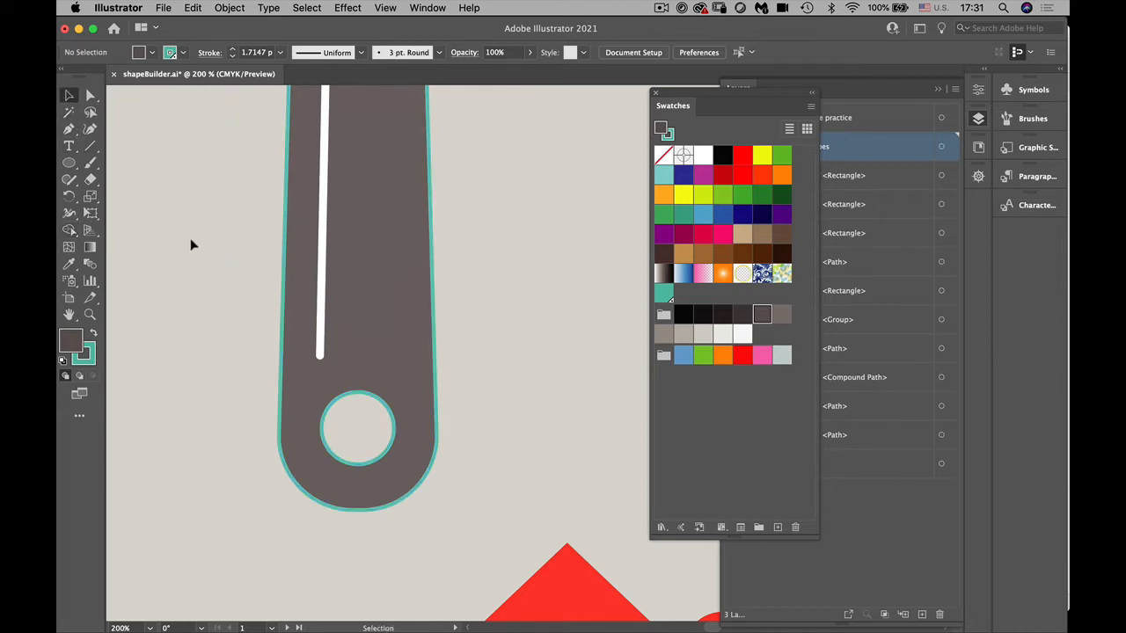
{"action": "left_click_drag", "start_coordinate": [189, 240], "coordinate": [471, 463]}
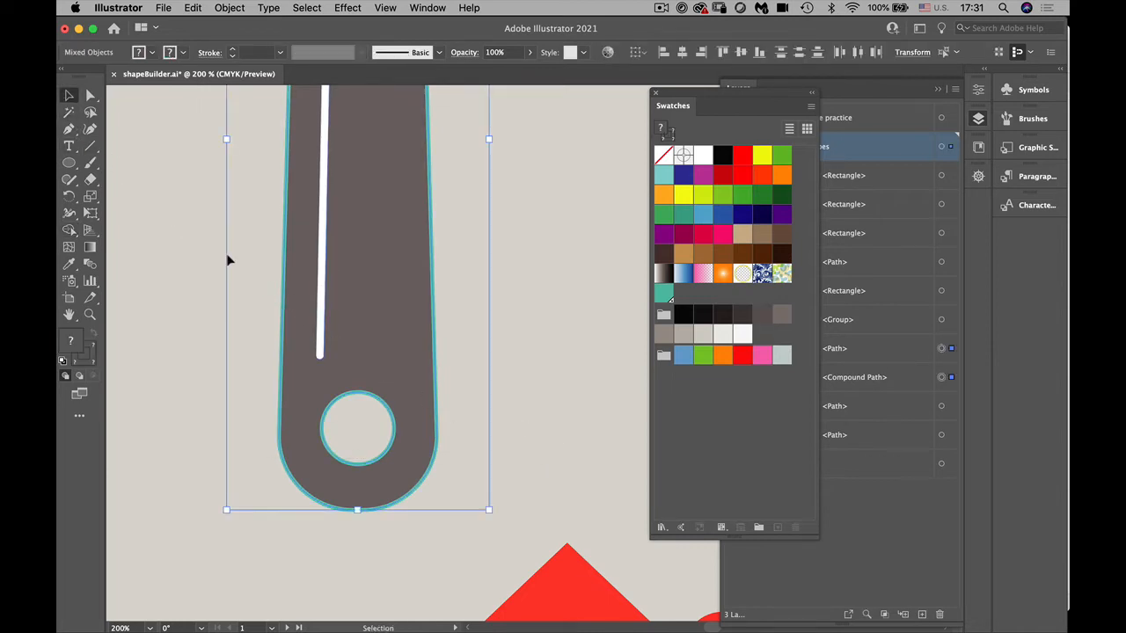
{"action": "left_click", "coordinate": [69, 229]}
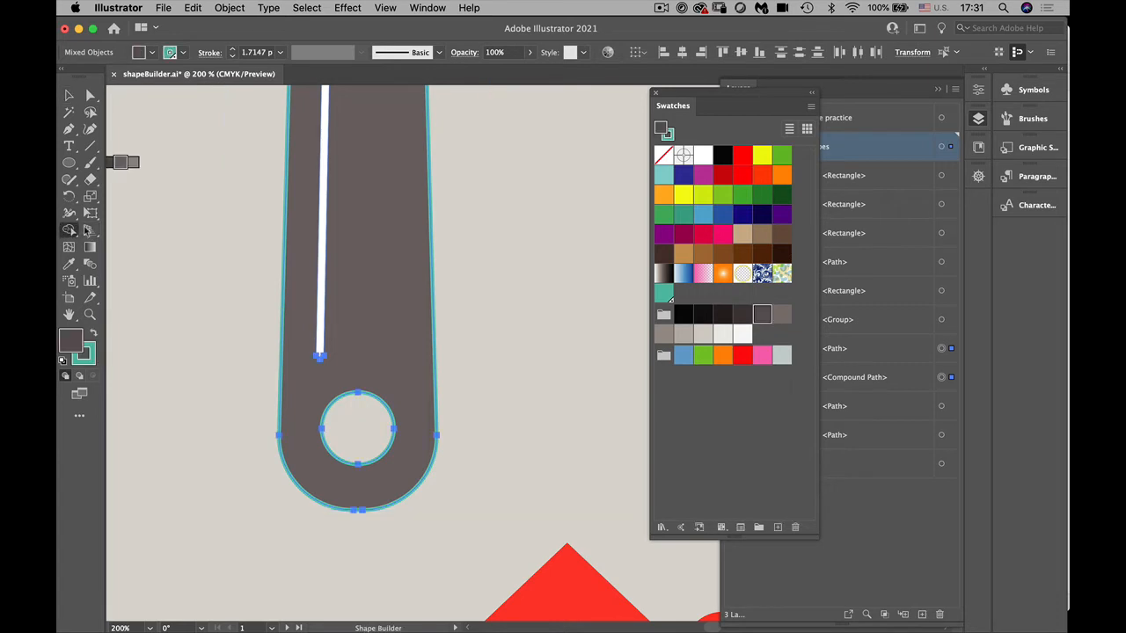
{"action": "left_click", "coordinate": [321, 323], "text": "alt"}
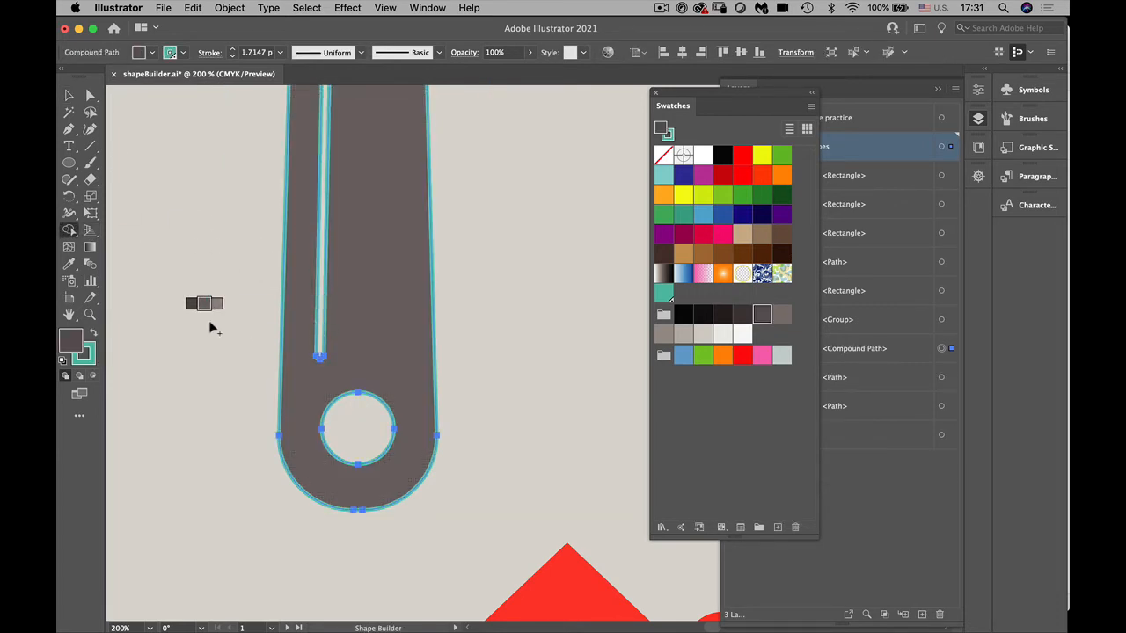
Examine the wrench's cut-out slot and hole, and compare it with the other artwork on the whole artboard
{"action": "key", "text": "v"}
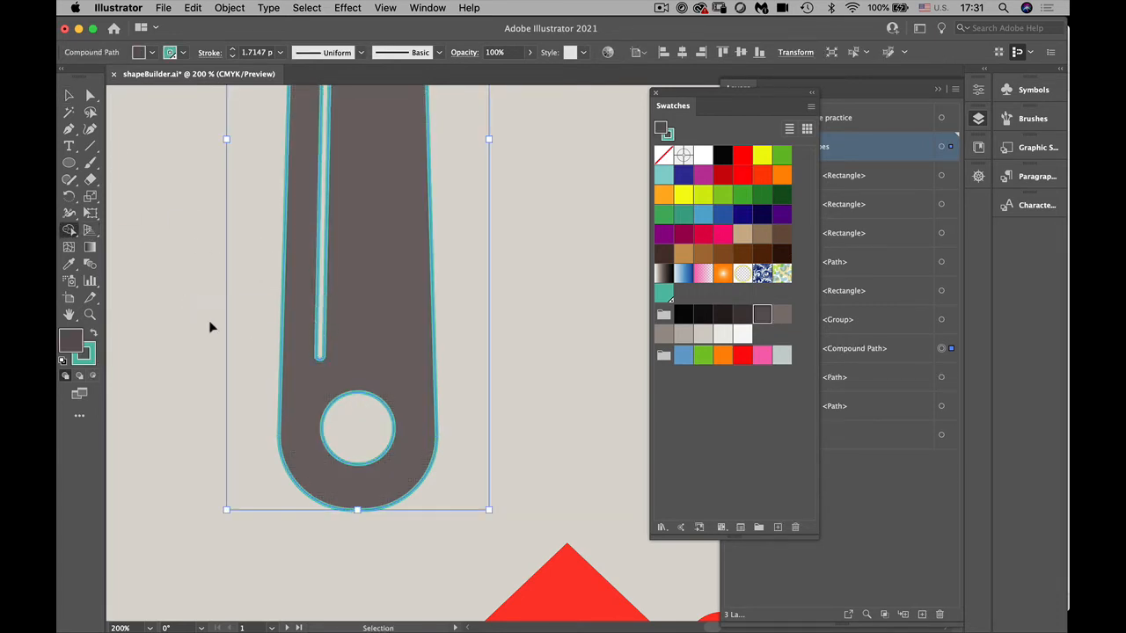
{"action": "key", "text": "super+minus"}
{"action": "key", "text": "shift+m"}
{"action": "scroll", "coordinate": [490, 440], "scroll_direction": "right", "scroll_amount": 5}
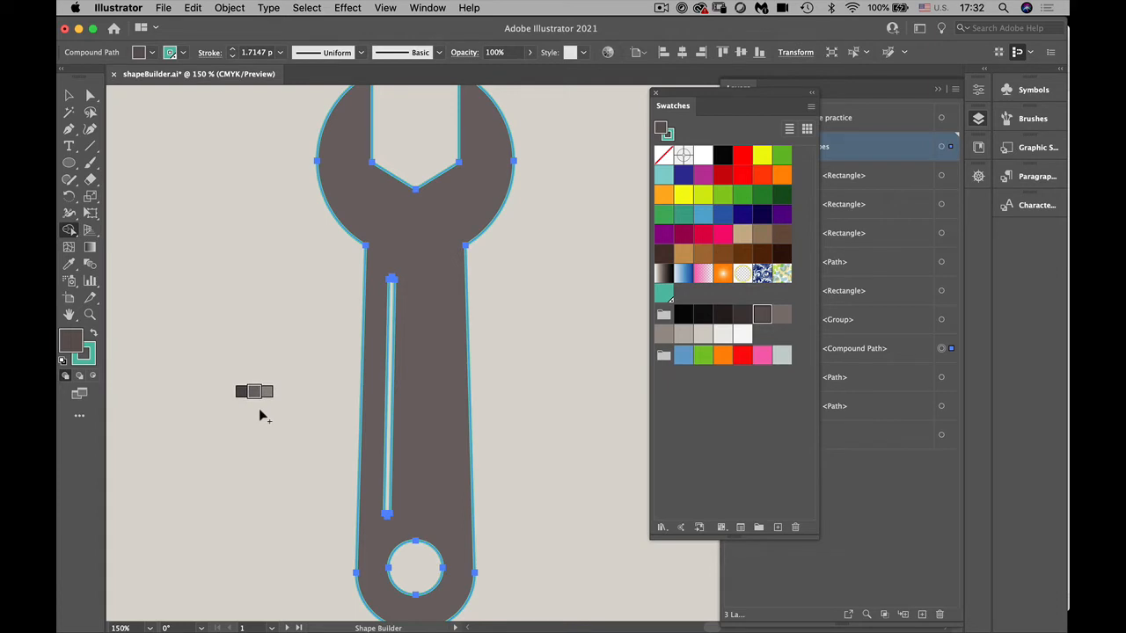
{"action": "key", "text": "v"}
{"action": "key", "text": "super+minus"}
{"action": "key", "text": "super+minus"}
{"action": "key", "text": "super+minus"}
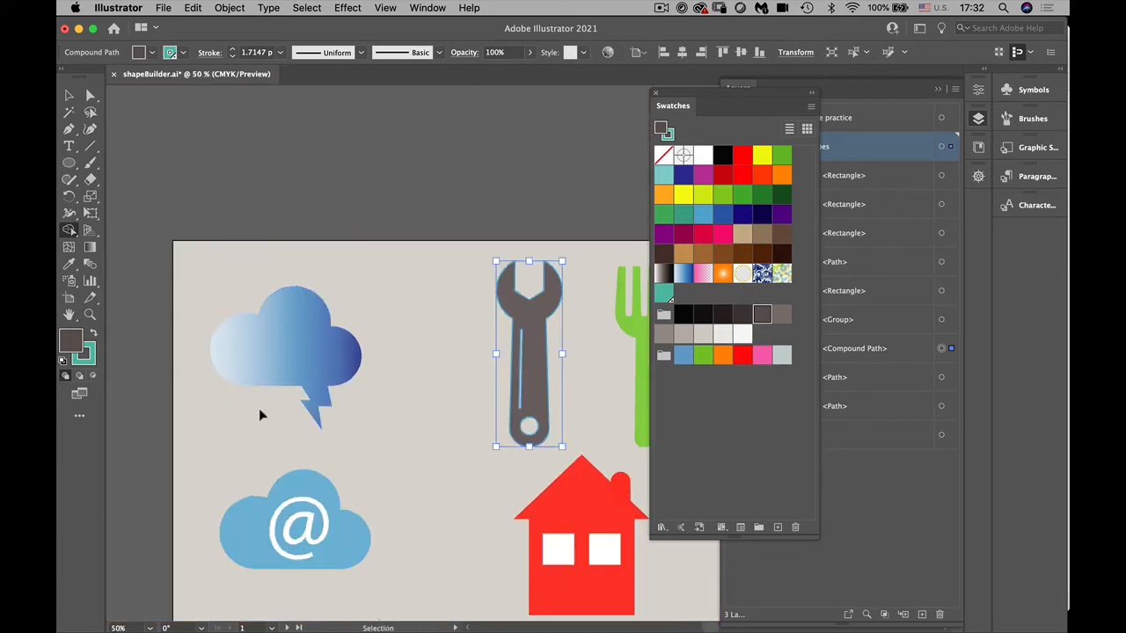
{"action": "left_click_drag", "start_coordinate": [405, 457], "coordinate": [354, 437]}
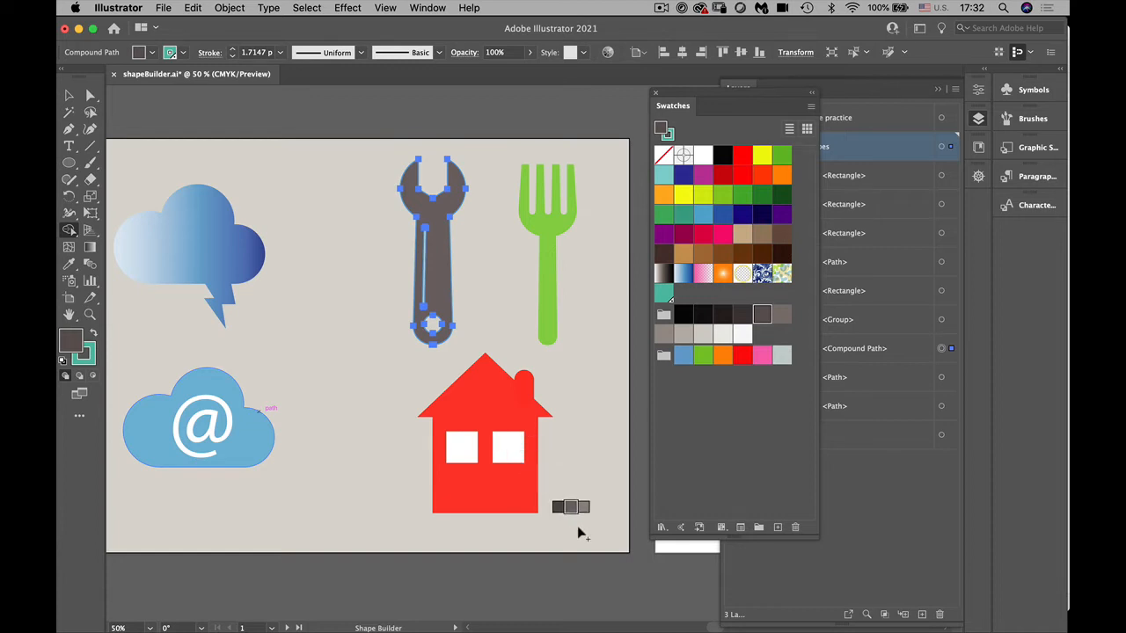
Merge the house's triangular roof and rounded chimney into one red shape with the Shape Builder tool
{"action": "key", "text": "super+equal"}
{"action": "key", "text": "super+equal"}
{"action": "key", "text": "super+equal"}
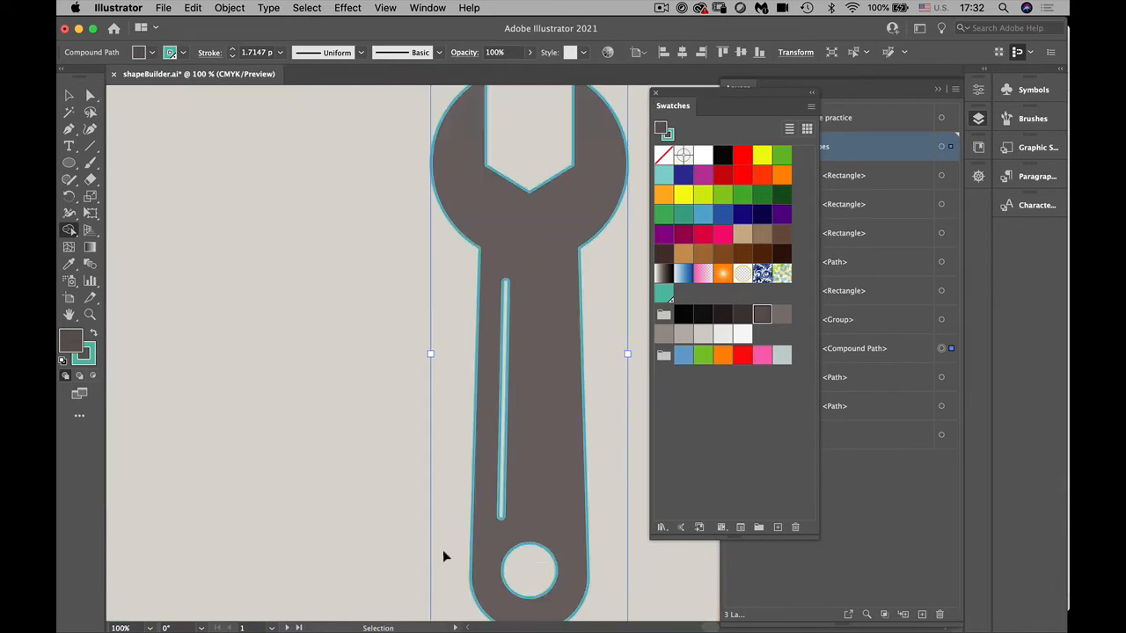
{"action": "left_click_drag", "start_coordinate": [516, 569], "coordinate": [230, 13]}
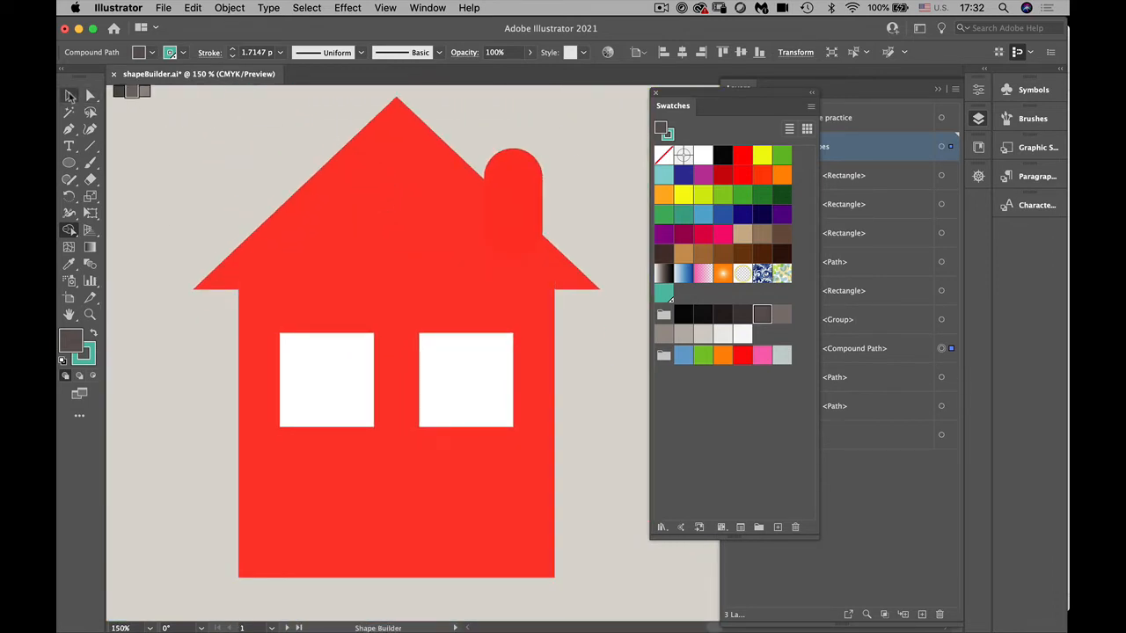
{"action": "left_click", "coordinate": [69, 94]}
{"action": "left_click", "coordinate": [421, 182]}
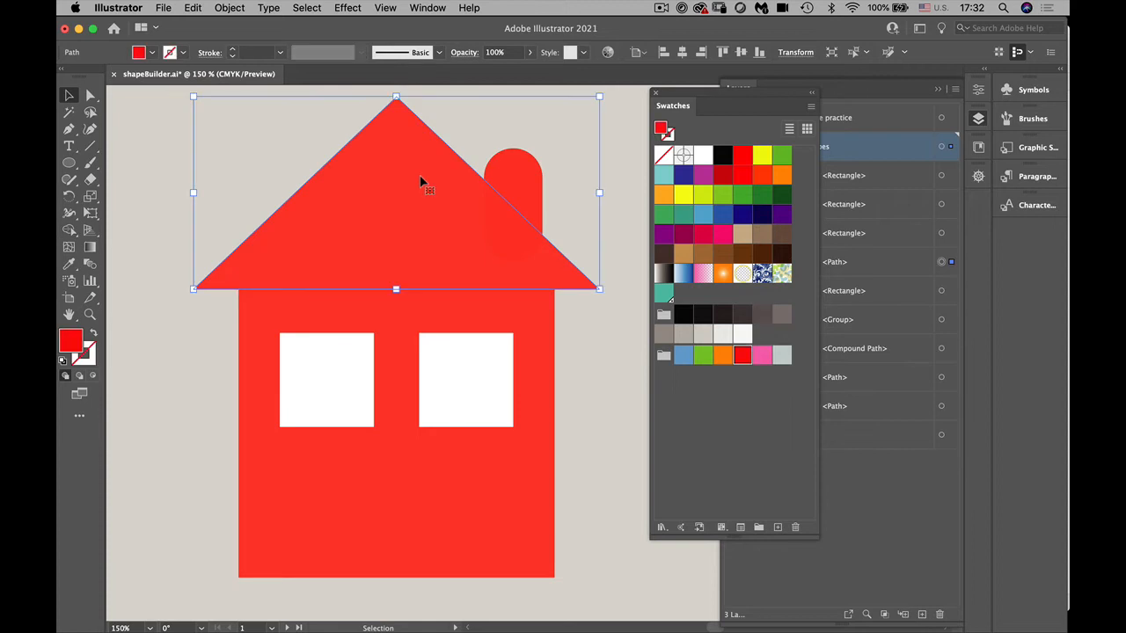
{"action": "key", "text": "Return"}
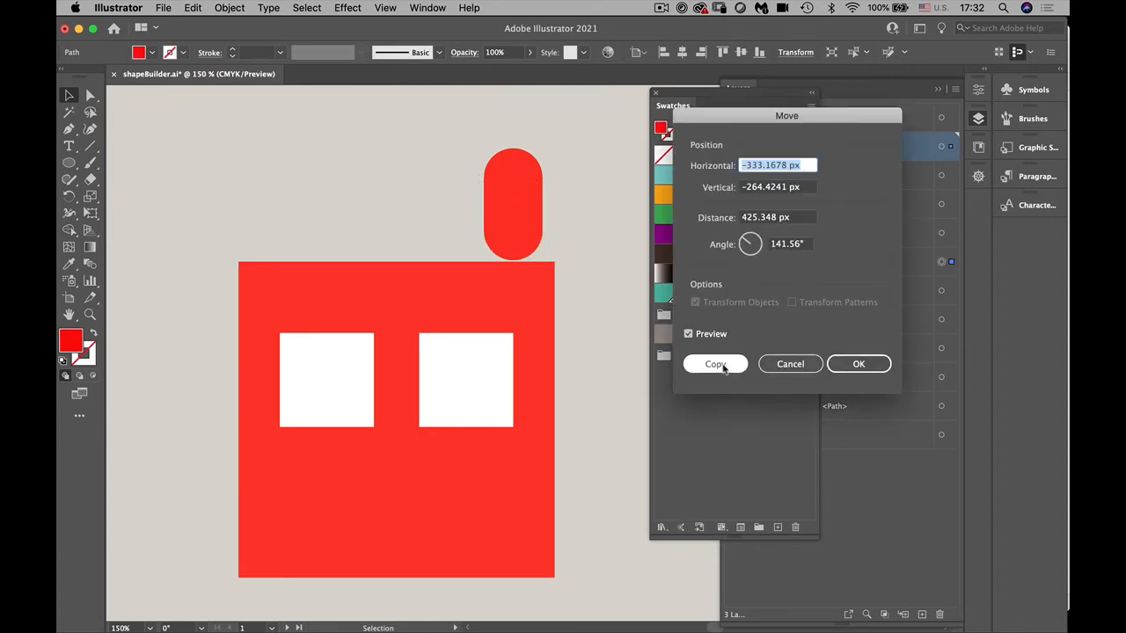
{"action": "left_click", "coordinate": [790, 364]}
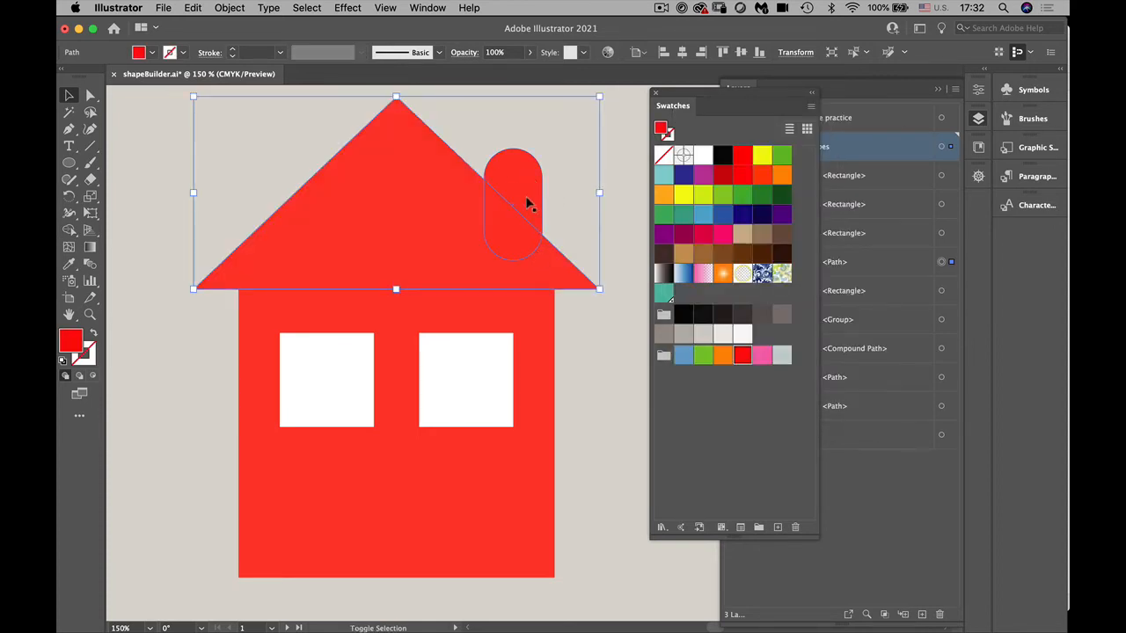
{"action": "left_click", "coordinate": [527, 203], "text": "shift"}
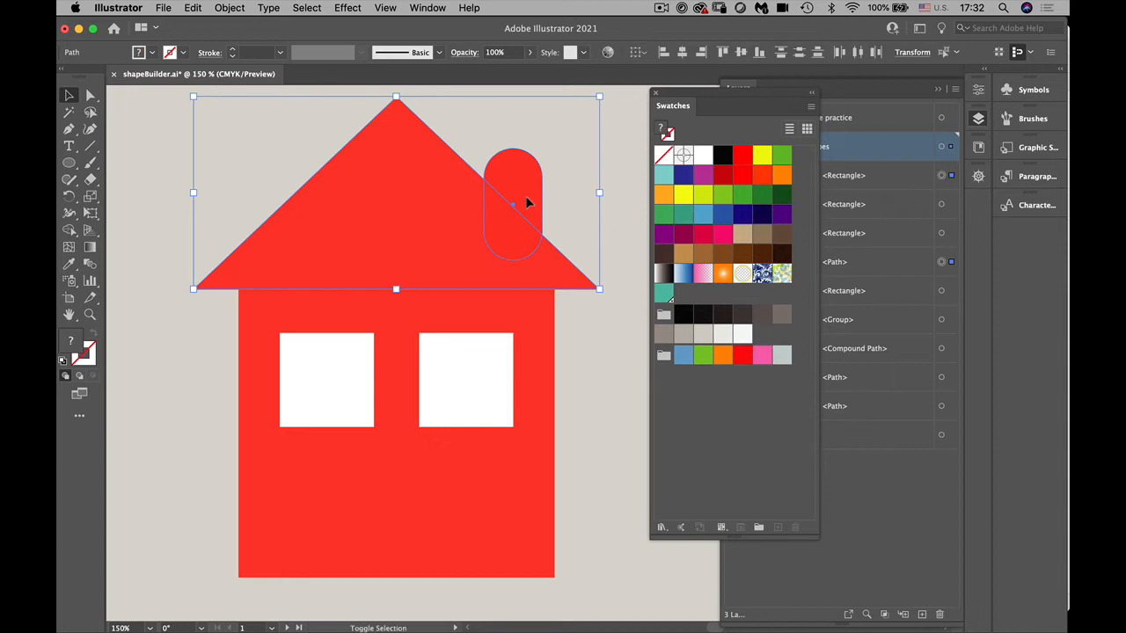
{"action": "left_click", "coordinate": [69, 230]}
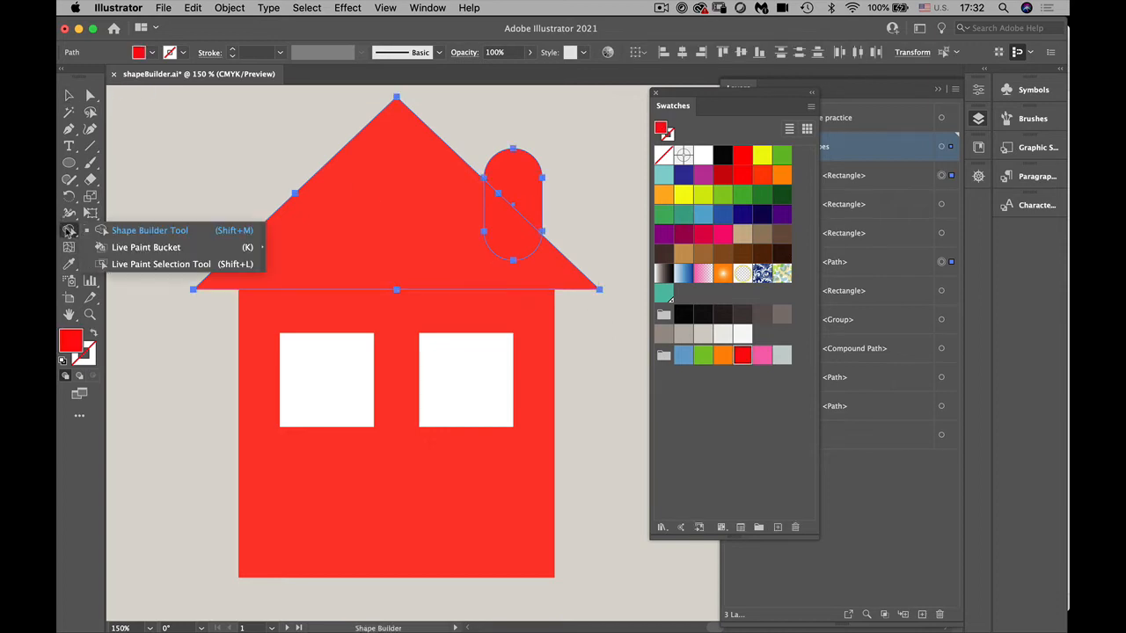
{"action": "left_click", "coordinate": [119, 231]}
{"action": "mouse_move", "coordinate": [345, 225]}
{"action": "left_mouse_down"}
{"action": "mouse_move", "coordinate": [419, 200]}
{"action": "mouse_move", "coordinate": [517, 236]}
{"action": "left_mouse_up"}
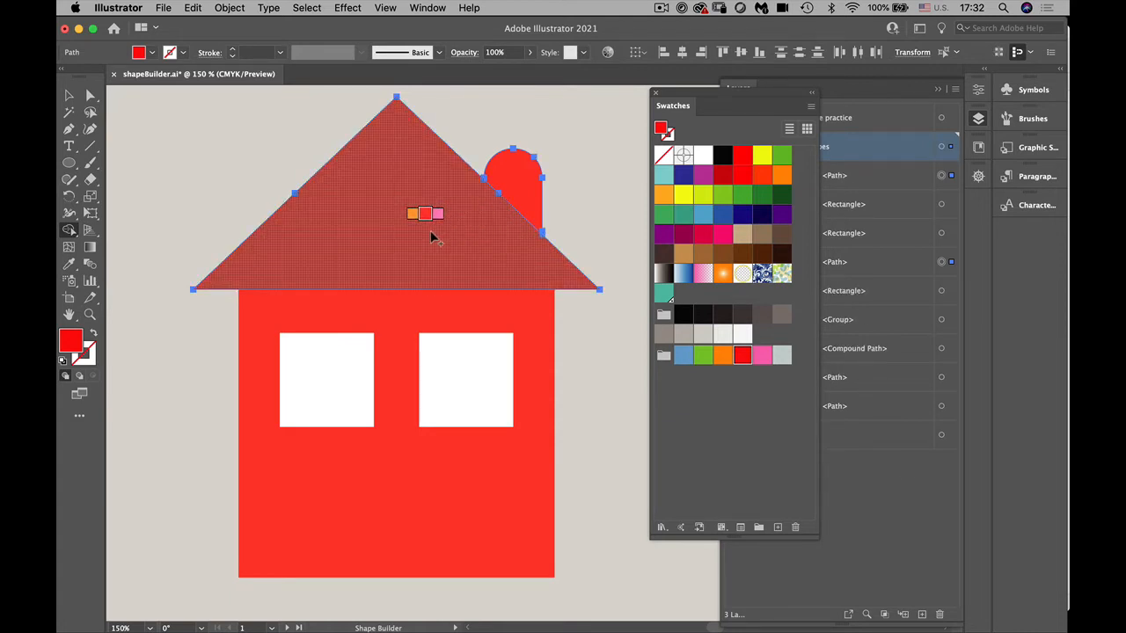
{"action": "mouse_move", "coordinate": [431, 235]}
{"action": "left_mouse_down"}
{"action": "mouse_move", "coordinate": [498, 170]}
{"action": "mouse_move", "coordinate": [497, 201]}
{"action": "left_mouse_up"}
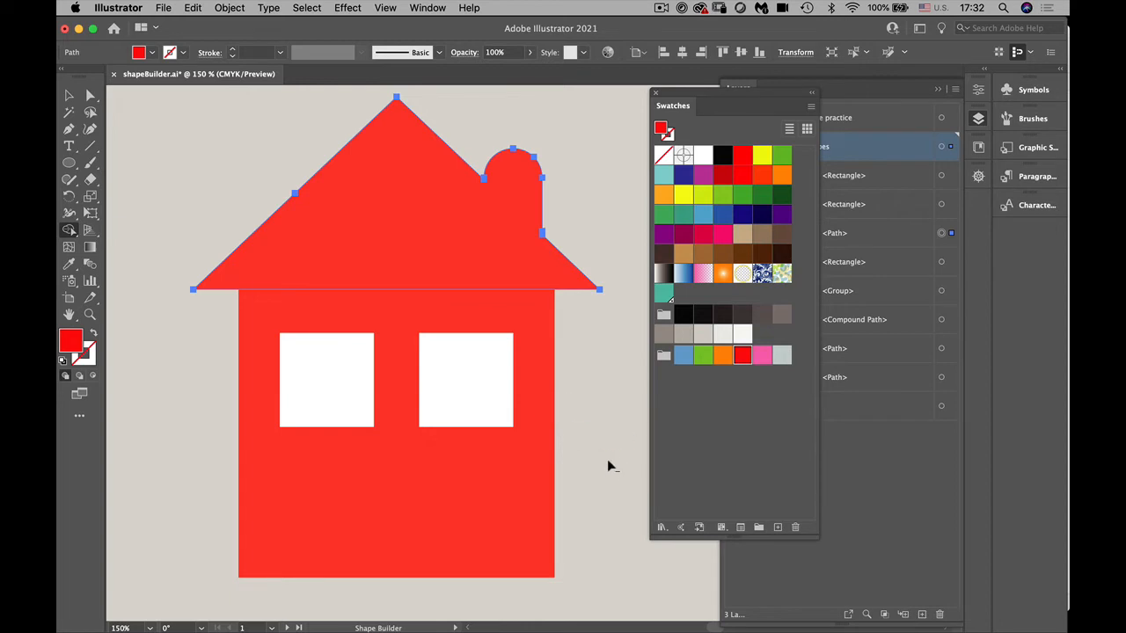
Merge the combined roof and chimney with the rectangular house body using the Shape Builder tool
{"action": "left_click", "coordinate": [68, 96]}
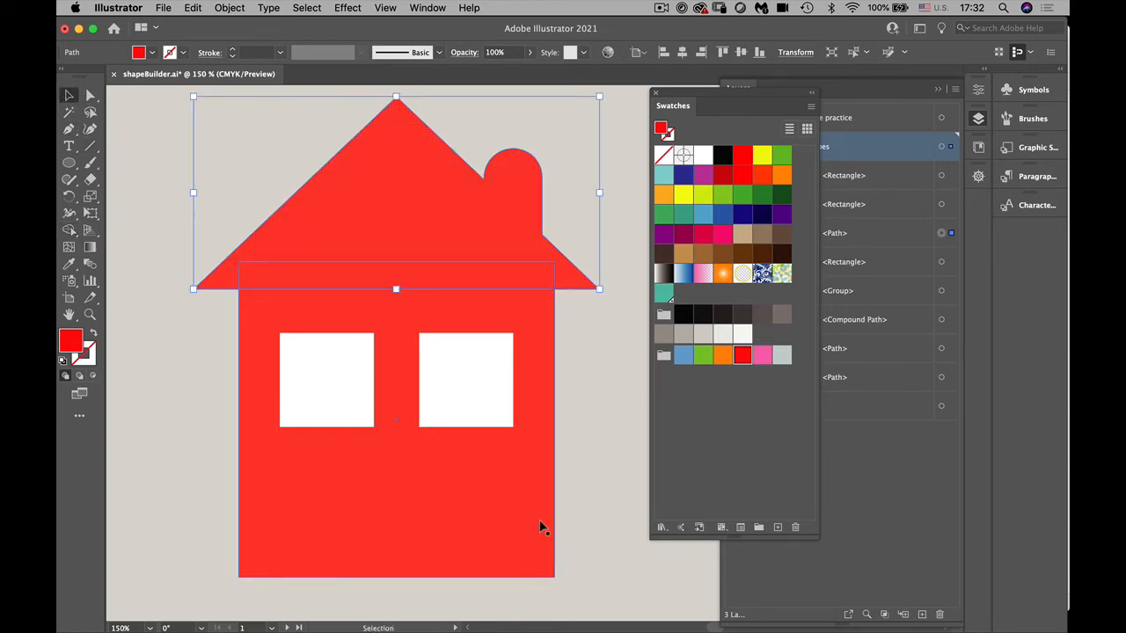
{"action": "left_click", "coordinate": [536, 546]}
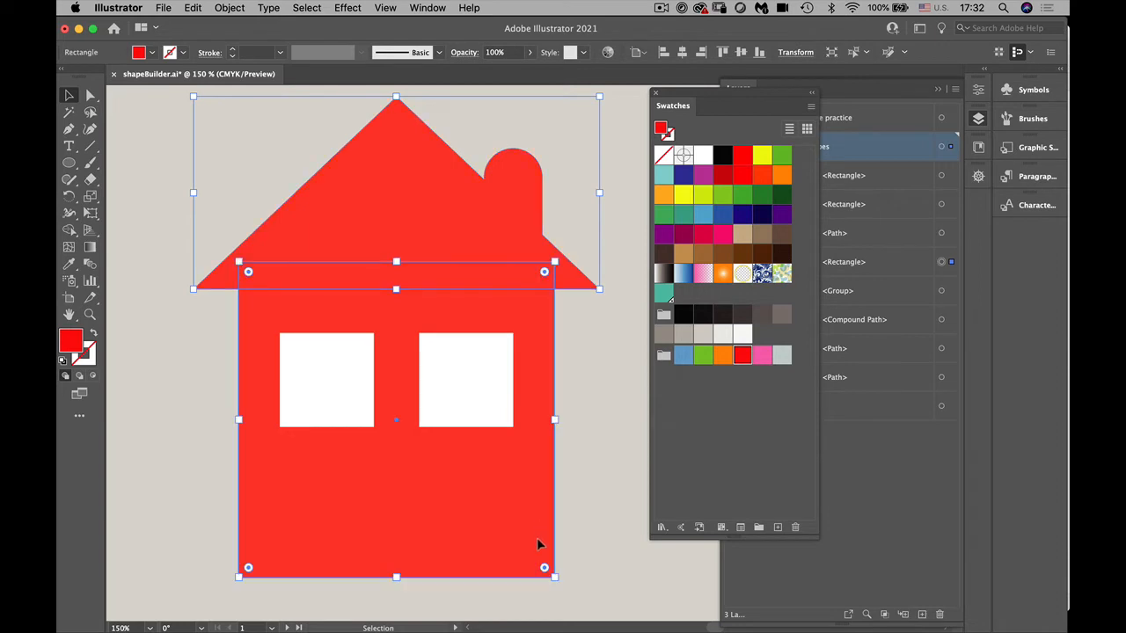
{"action": "left_click", "coordinate": [397, 234], "text": "shift"}
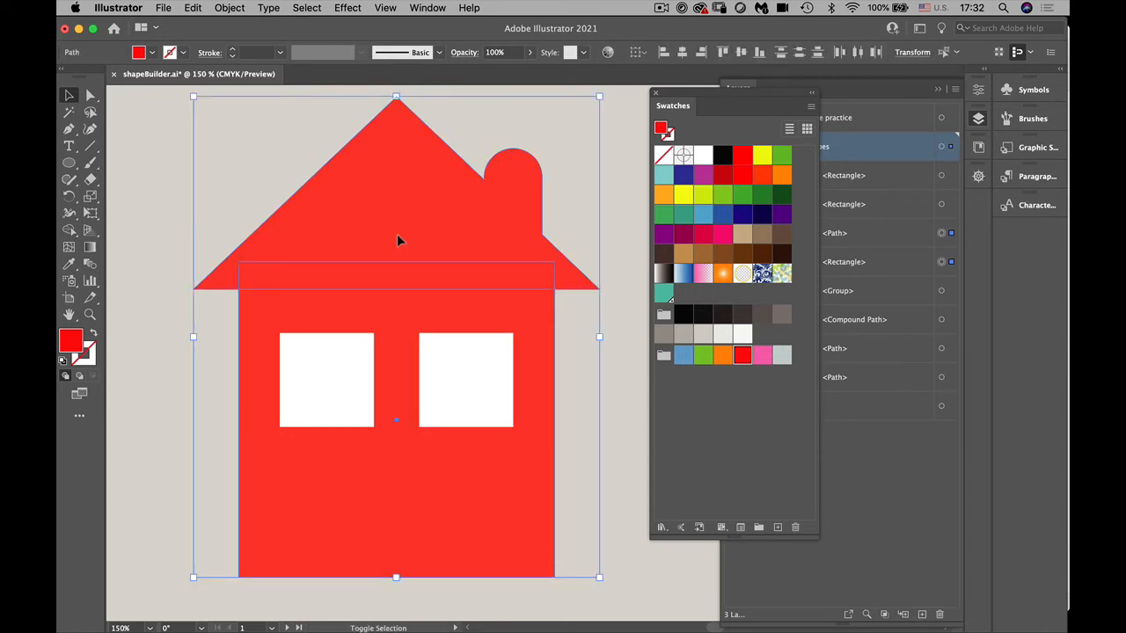
{"action": "left_click", "coordinate": [70, 230]}
{"action": "mouse_move", "coordinate": [463, 238]}
{"action": "left_mouse_down"}
{"action": "mouse_move", "coordinate": [543, 314]}
{"action": "mouse_move", "coordinate": [530, 413]}
{"action": "left_mouse_up"}
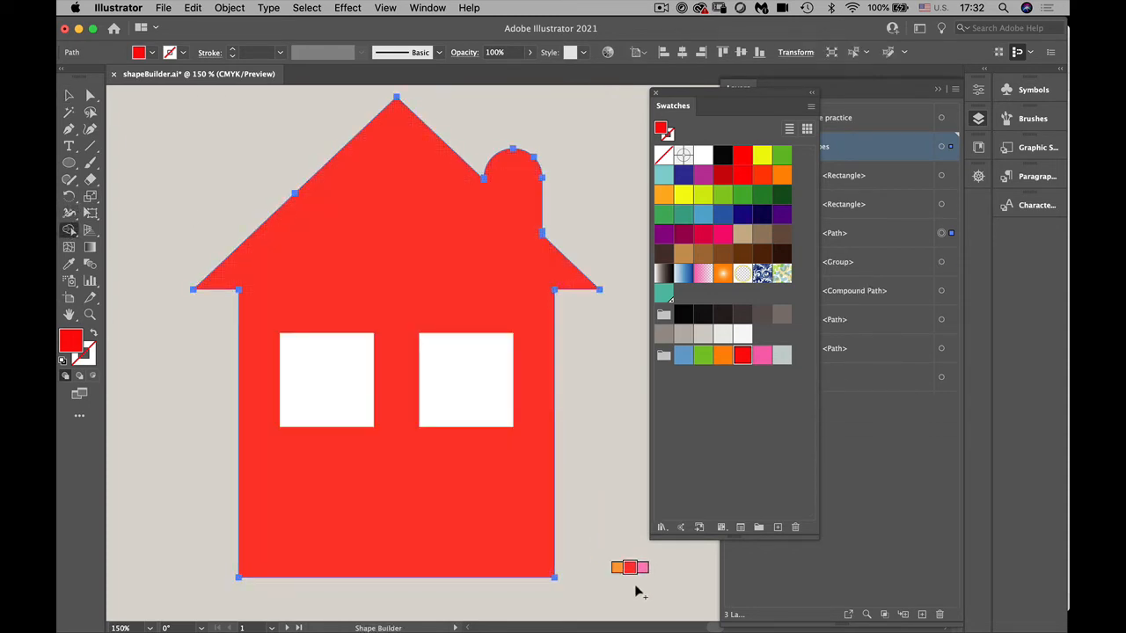
Move the merged red house away from its white windows, and undo the move
{"action": "left_click", "coordinate": [70, 95]}
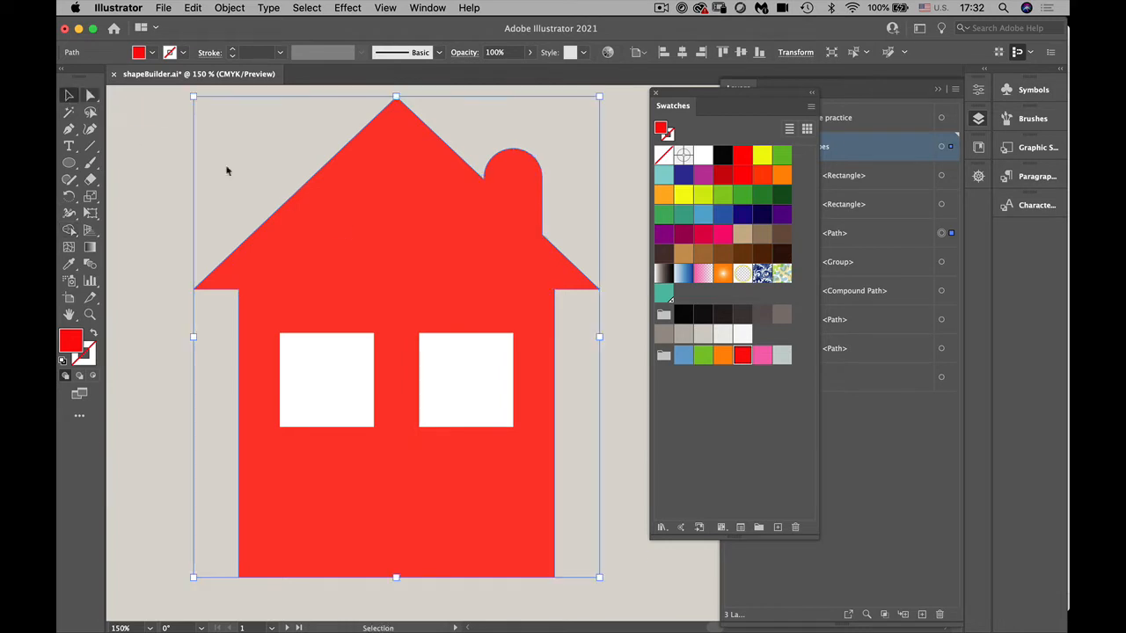
{"action": "left_click_drag", "start_coordinate": [294, 222], "coordinate": [150, 215]}
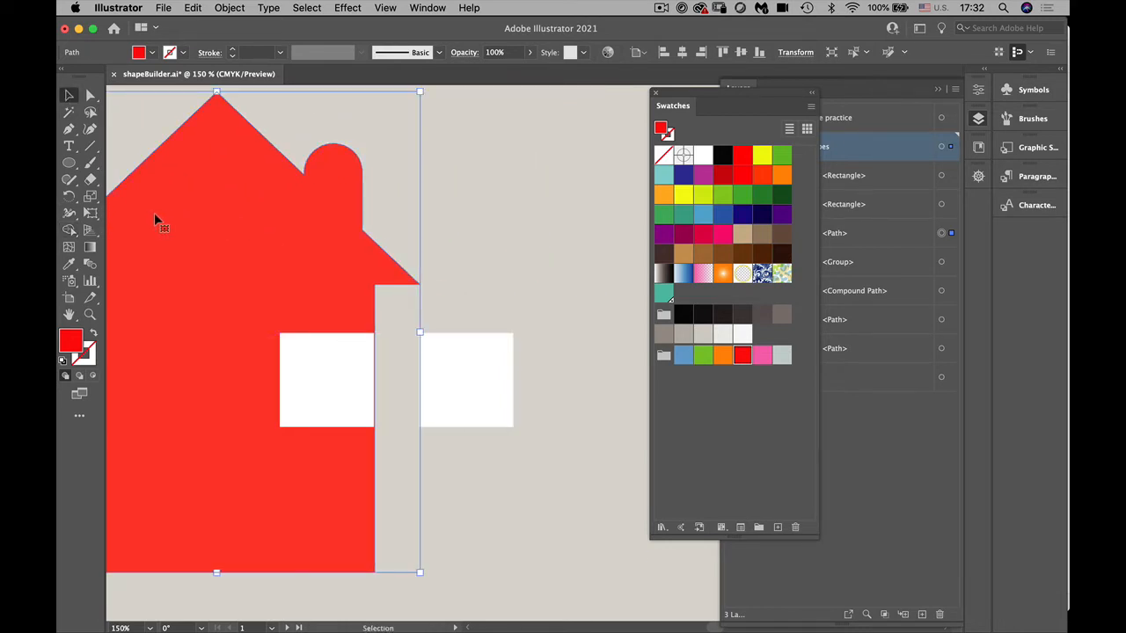
{"action": "key", "text": "super+z"}
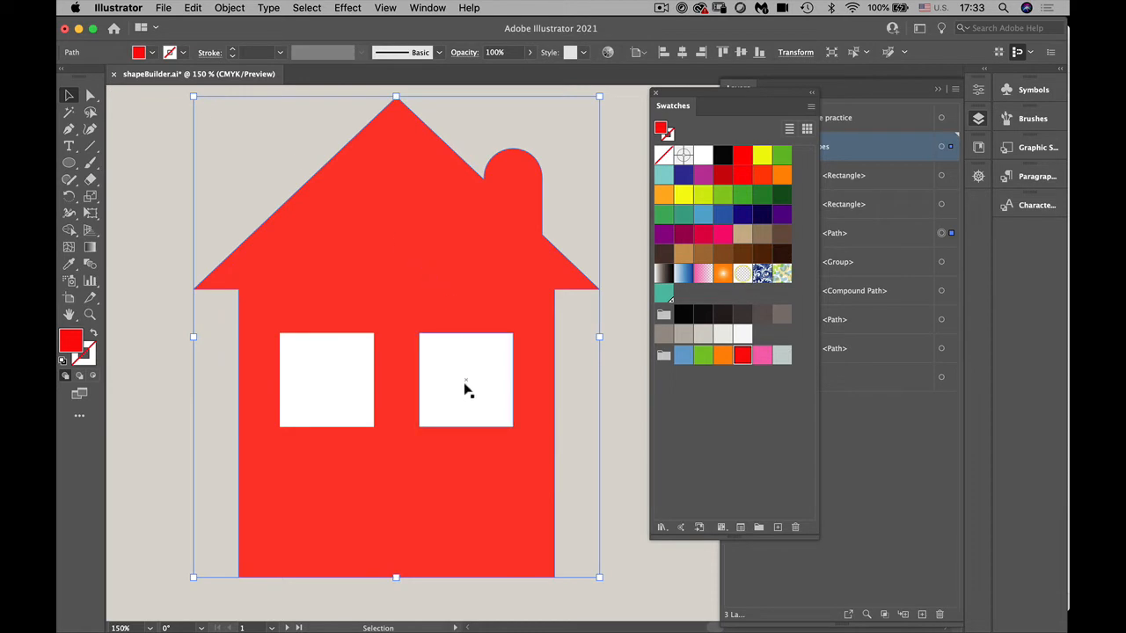
Cut the right-hand white window out of the red house with the Shape Builder tool
{"action": "left_click", "coordinate": [466, 386], "text": "shift"}
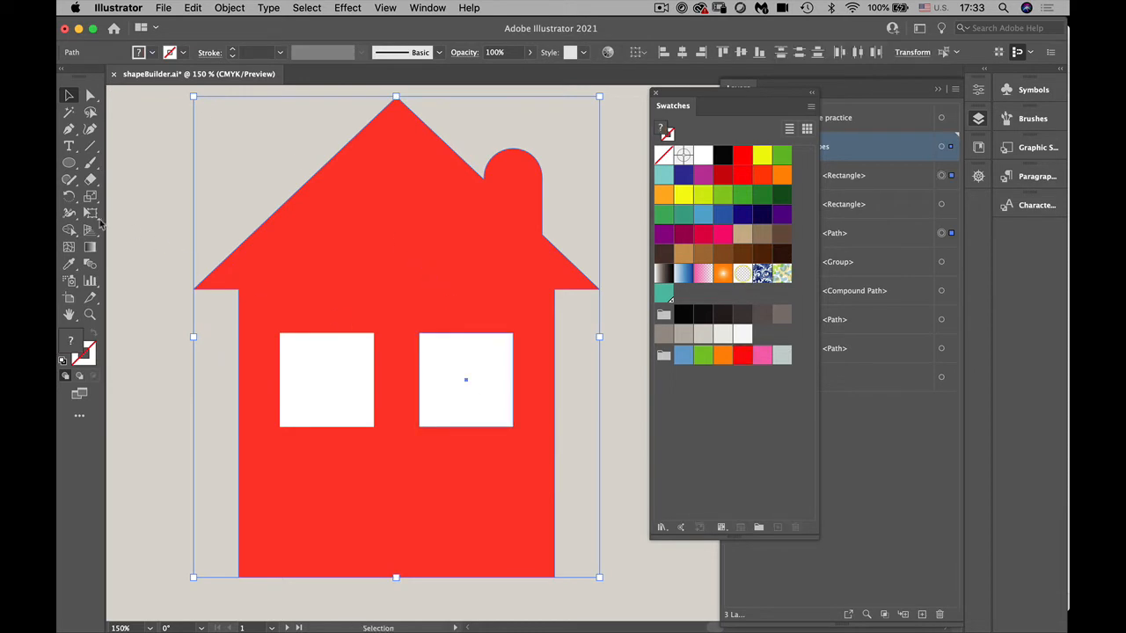
{"action": "left_click", "coordinate": [68, 230]}
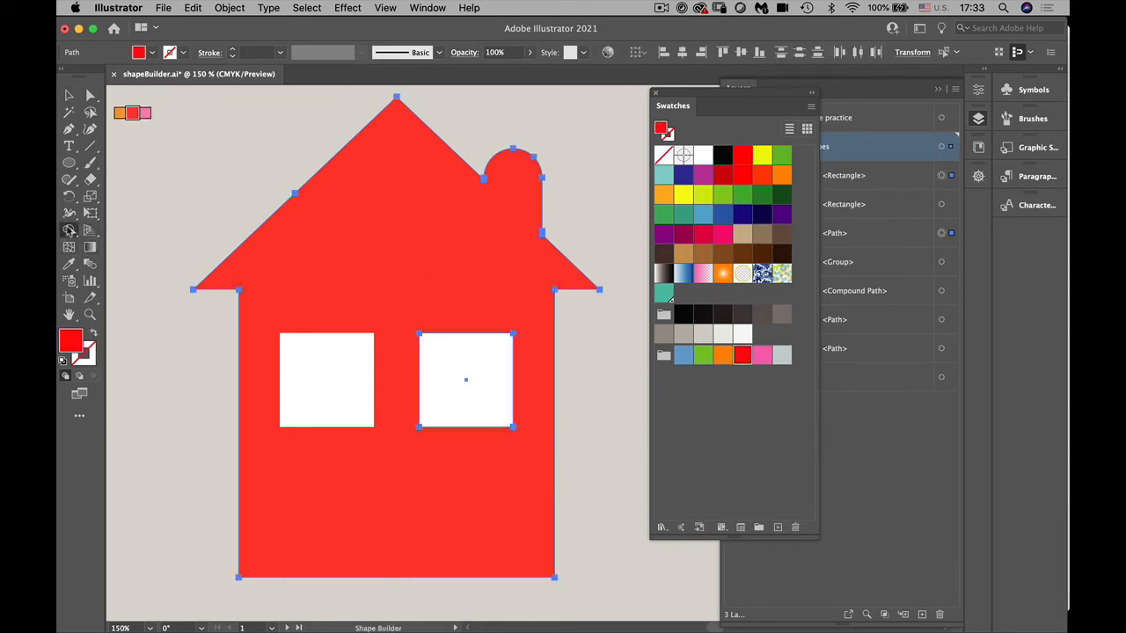
{"action": "left_click", "coordinate": [458, 403], "text": "alt"}
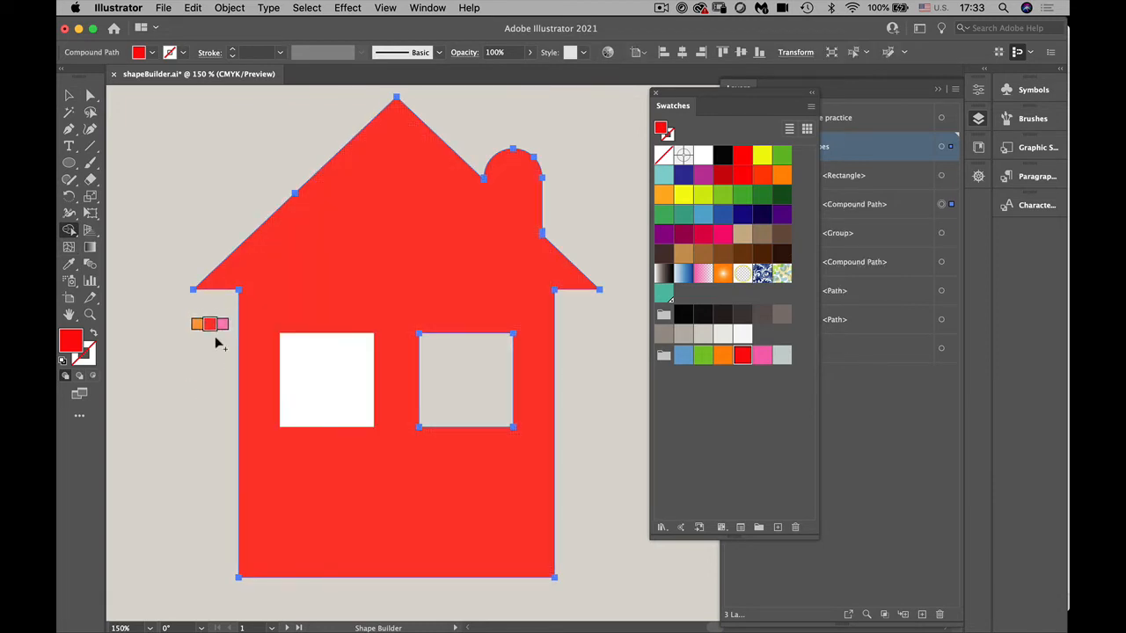
Cut the remaining white window out of the red house with the Shape Builder tool
{"action": "left_click", "coordinate": [69, 95]}
{"action": "left_click", "coordinate": [244, 205]}
{"action": "left_click", "coordinate": [284, 307]}
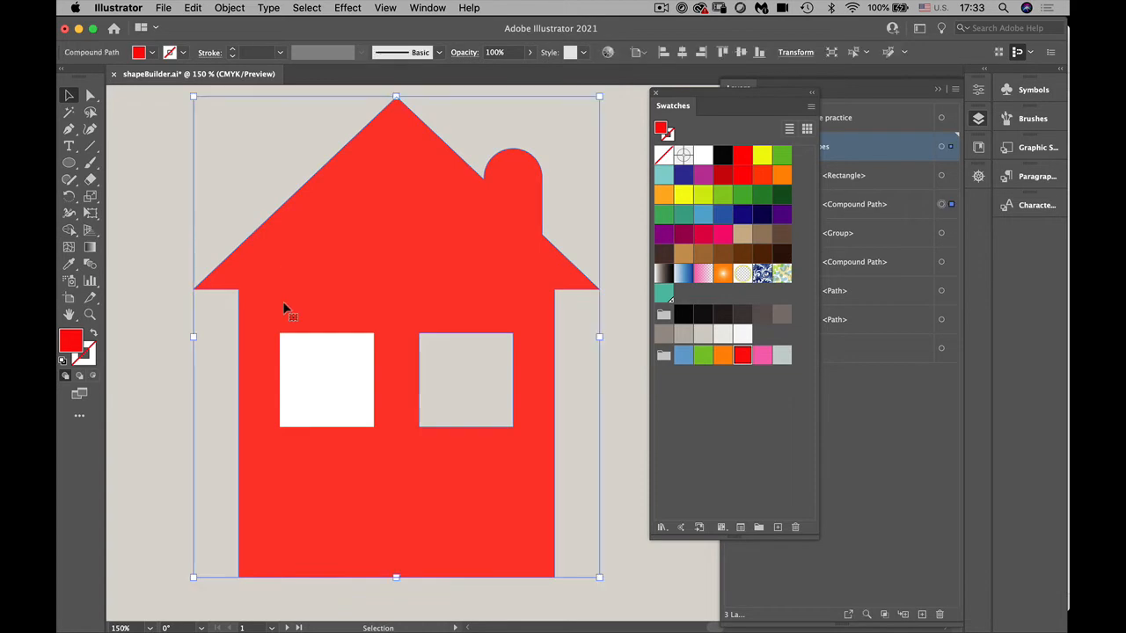
{"action": "left_click", "coordinate": [319, 383], "text": "shift"}
{"action": "key", "text": "shift+m"}
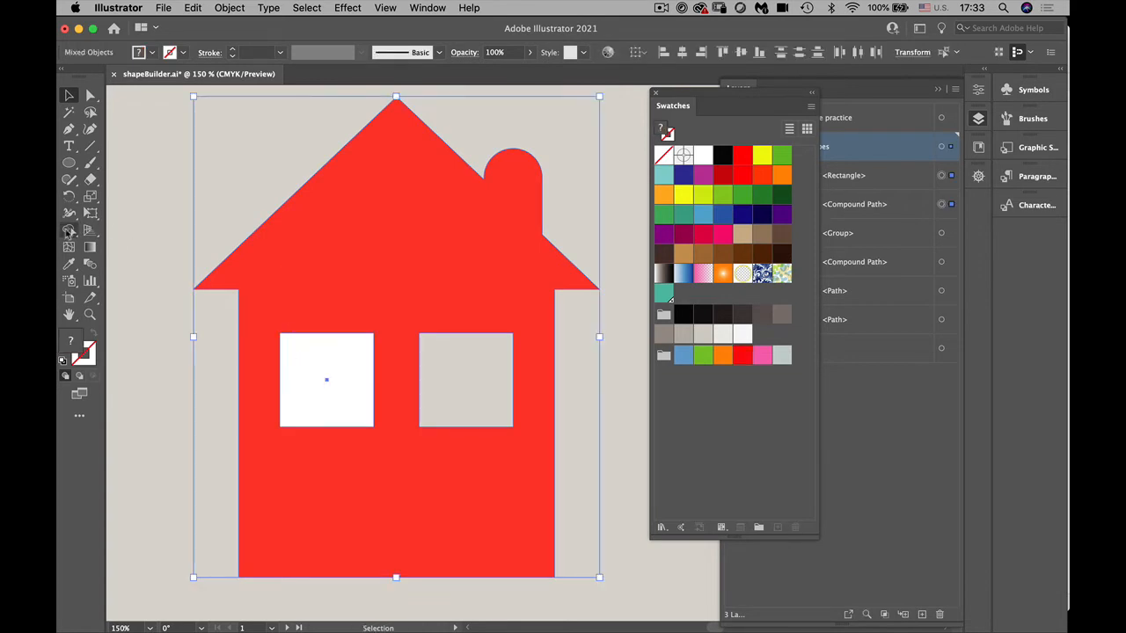
{"action": "left_click", "coordinate": [346, 395], "text": "alt"}
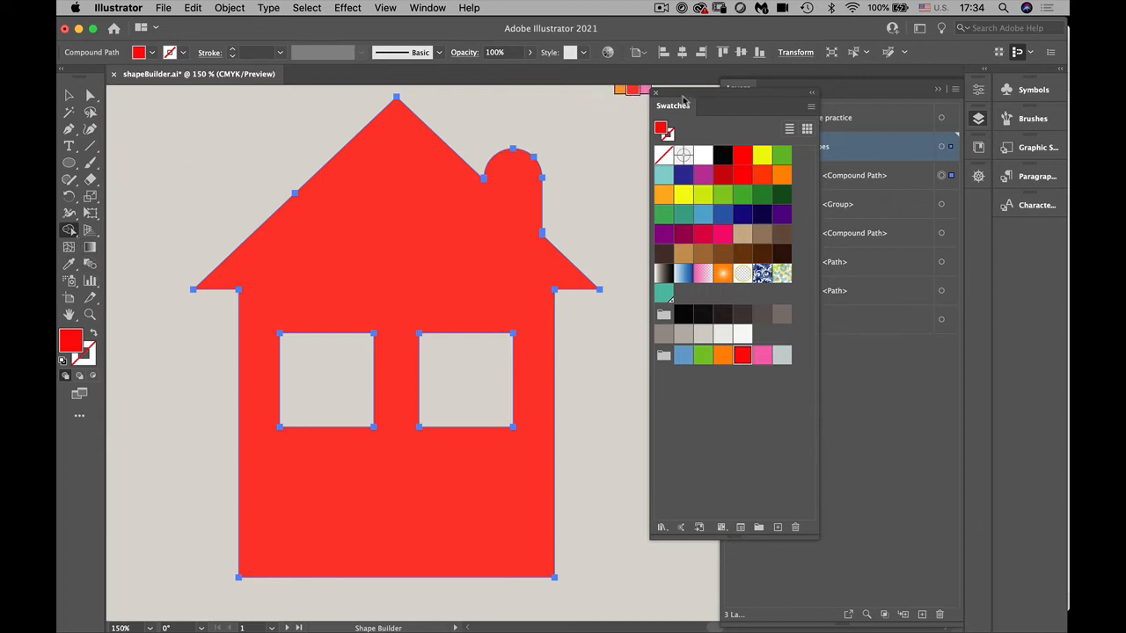
Uncover the layer list to check the finished shapes, and reset the custom workspace to its saved layout
{"action": "left_click_drag", "start_coordinate": [697, 92], "coordinate": [500, 10]}
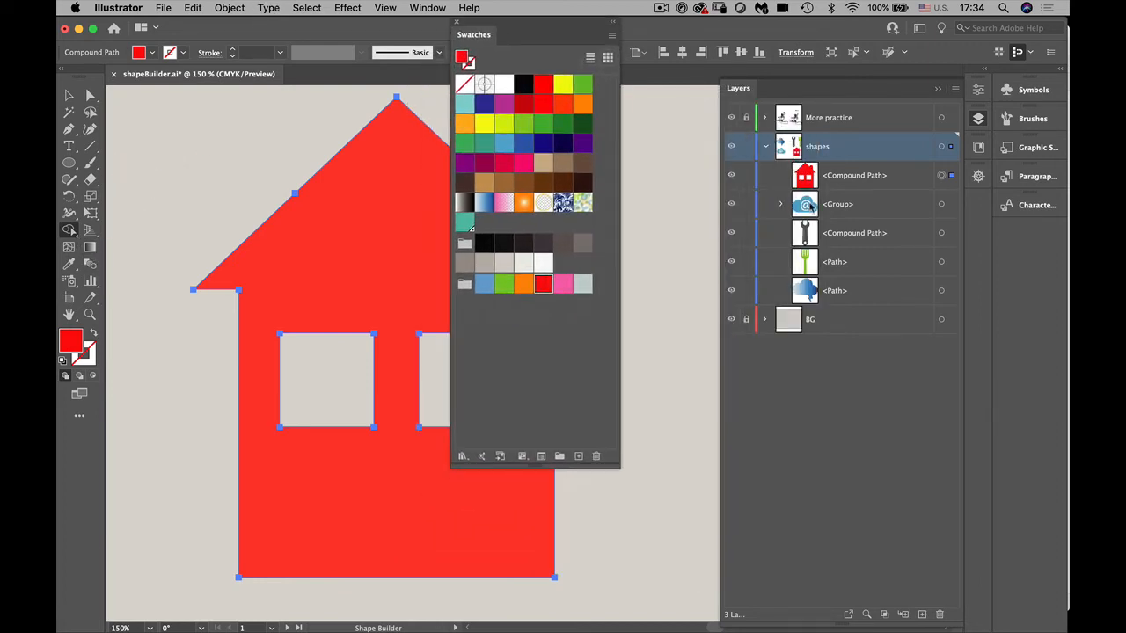
{"action": "left_click", "coordinate": [810, 207]}
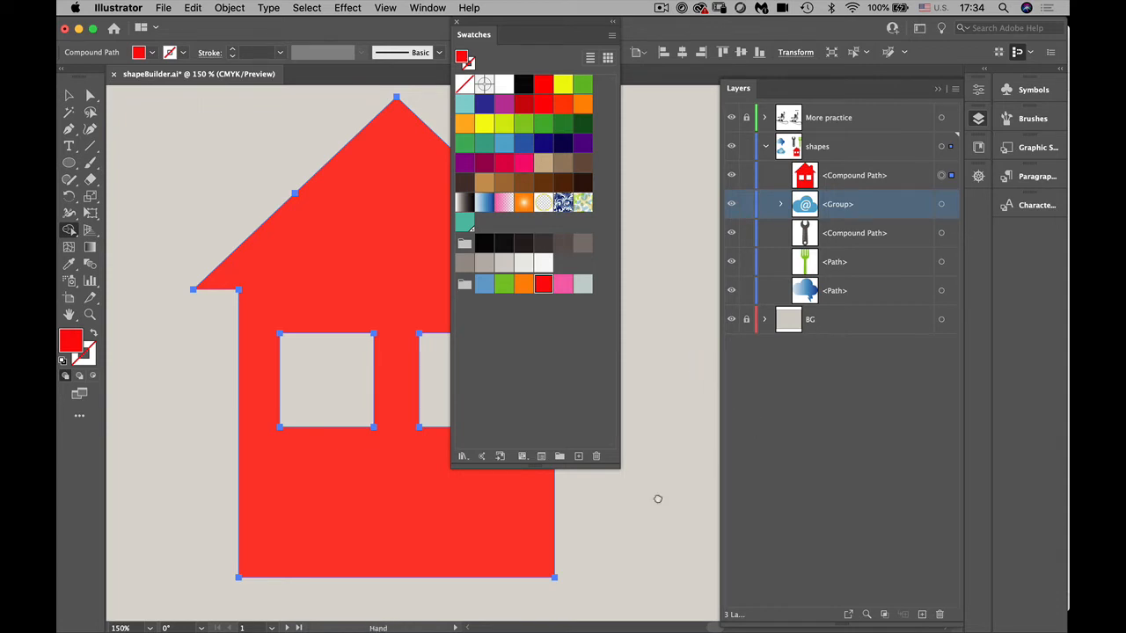
{"action": "left_click_drag", "start_coordinate": [653, 498], "coordinate": [253, 465]}
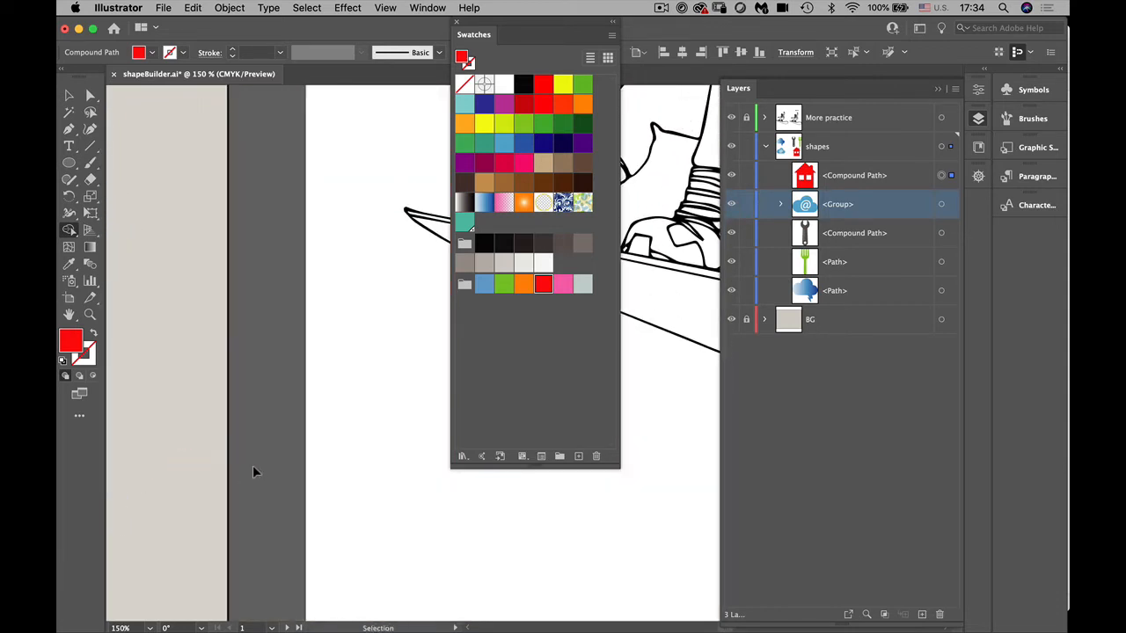
{"action": "key", "text": "super+0"}
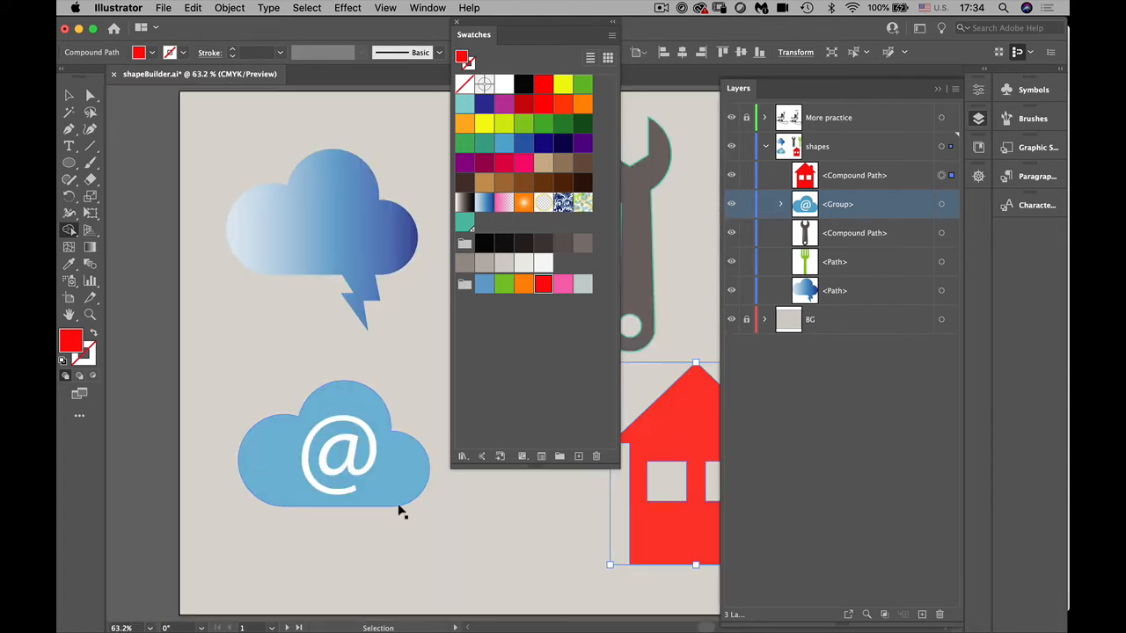
{"action": "left_click_drag", "start_coordinate": [431, 520], "coordinate": [66, 526]}
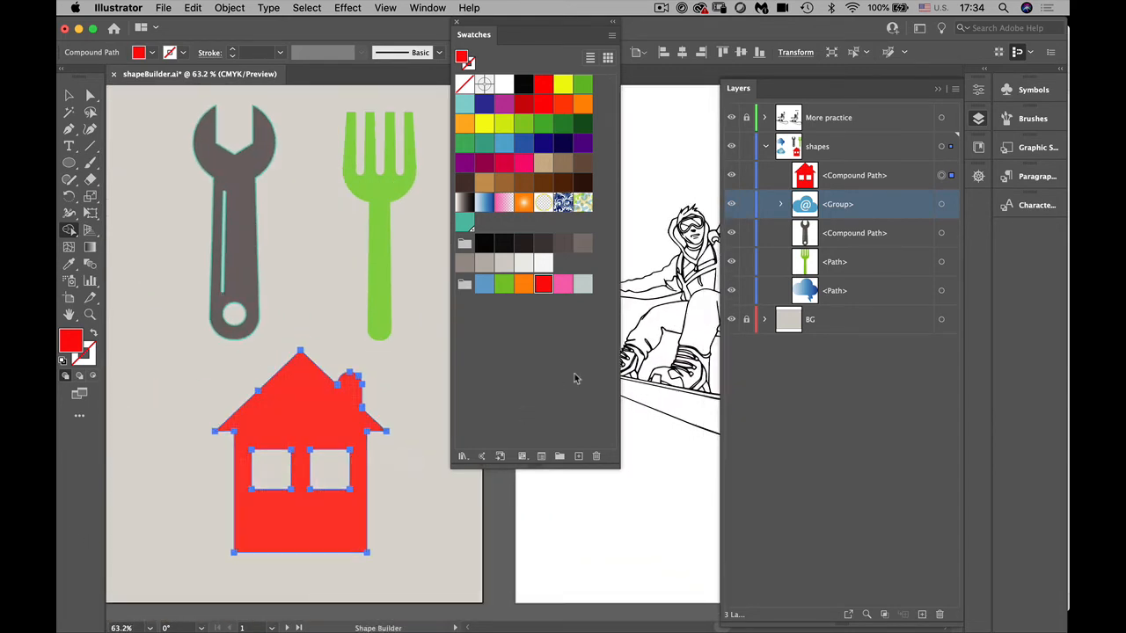
{"action": "left_click", "coordinate": [920, 28]}
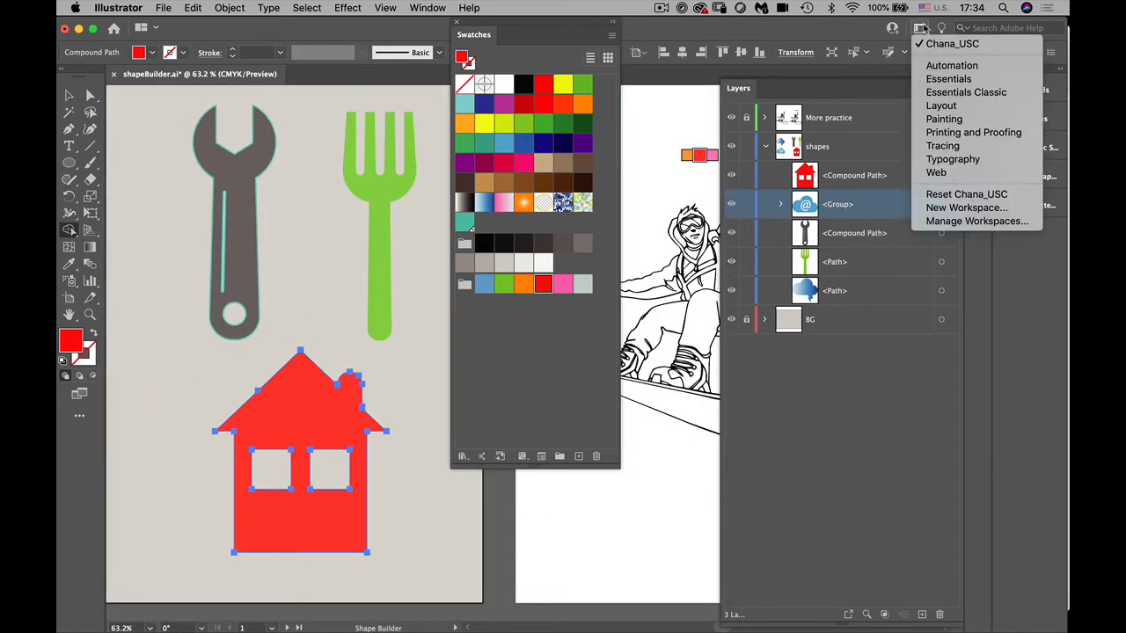
{"action": "left_click", "coordinate": [944, 193]}
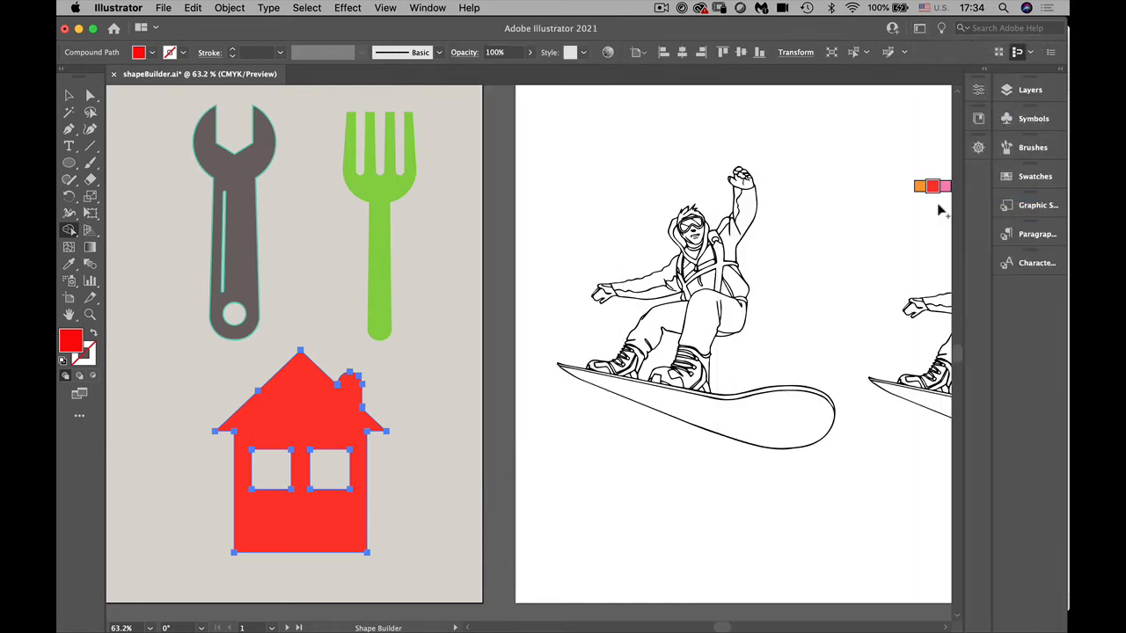
Collapse and lock the shapes layer, leaving the More practice layer unlocked
{"action": "mouse_move", "coordinate": [743, 448]}
{"action": "left_mouse_down"}
{"action": "mouse_move", "coordinate": [590, 442]}
{"action": "mouse_move", "coordinate": [543, 462]}
{"action": "left_mouse_up"}
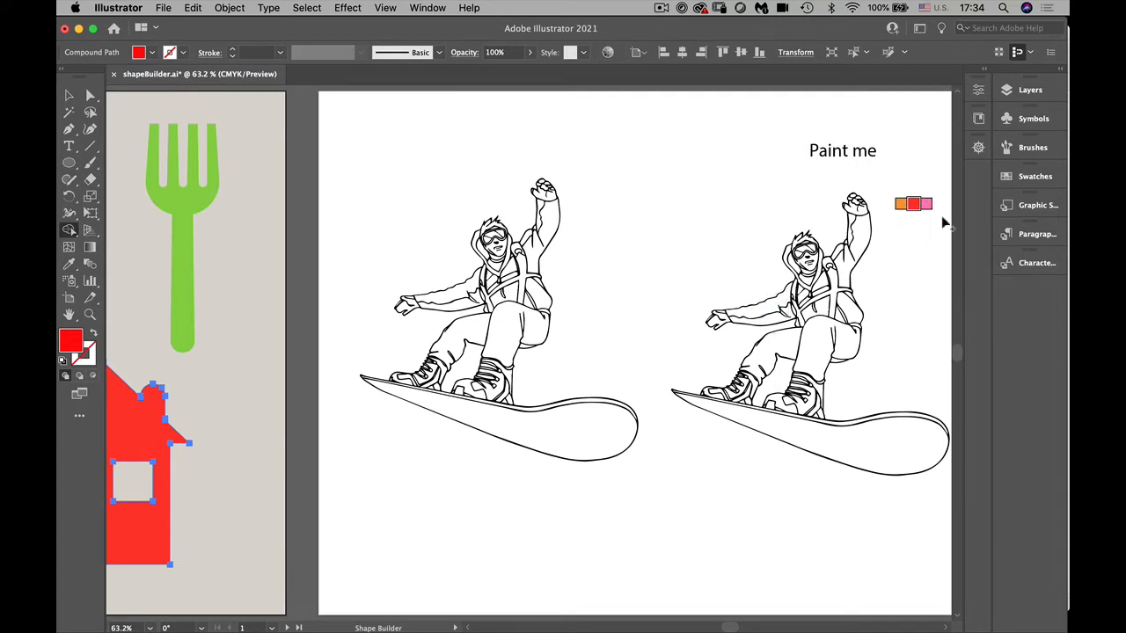
{"action": "left_click", "coordinate": [1007, 96]}
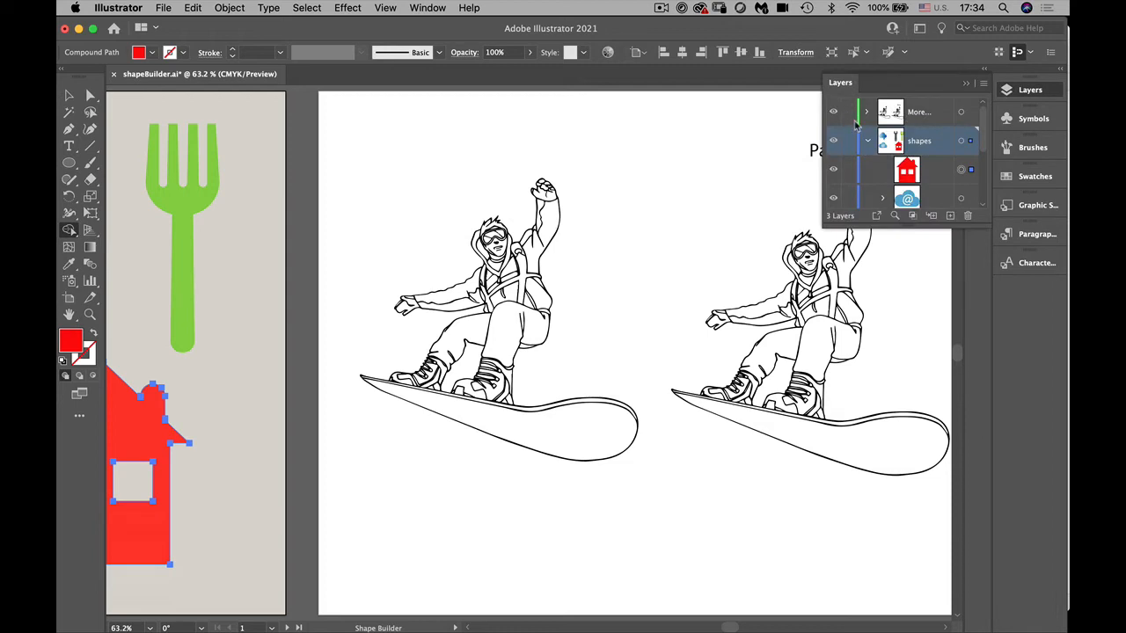
{"action": "left_click", "coordinate": [867, 141]}
{"action": "left_click", "coordinate": [848, 143]}
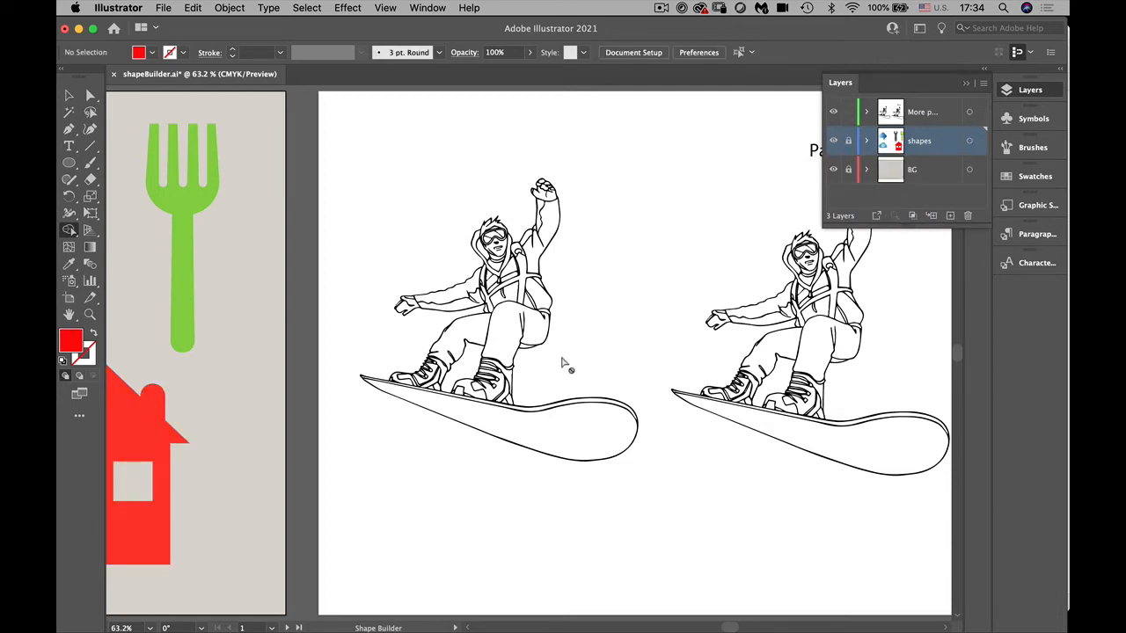
Select the first snowboarder drawing on the second artboard and show the transparency grid behind it
{"action": "left_click", "coordinate": [68, 94]}
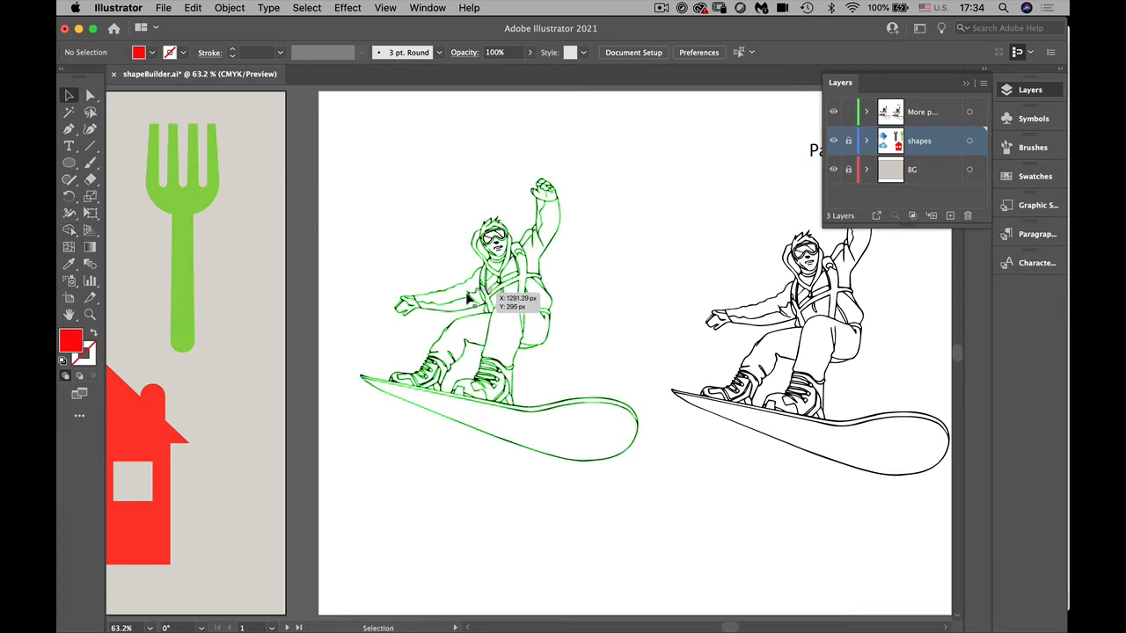
{"action": "left_click", "coordinate": [513, 337]}
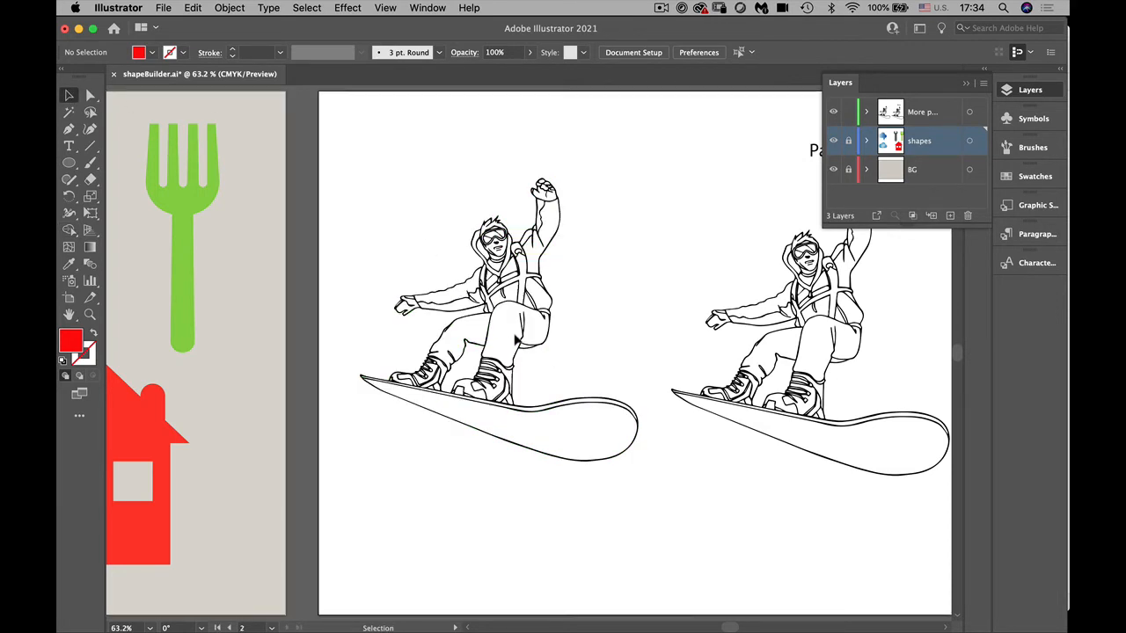
{"action": "left_click", "coordinate": [494, 328]}
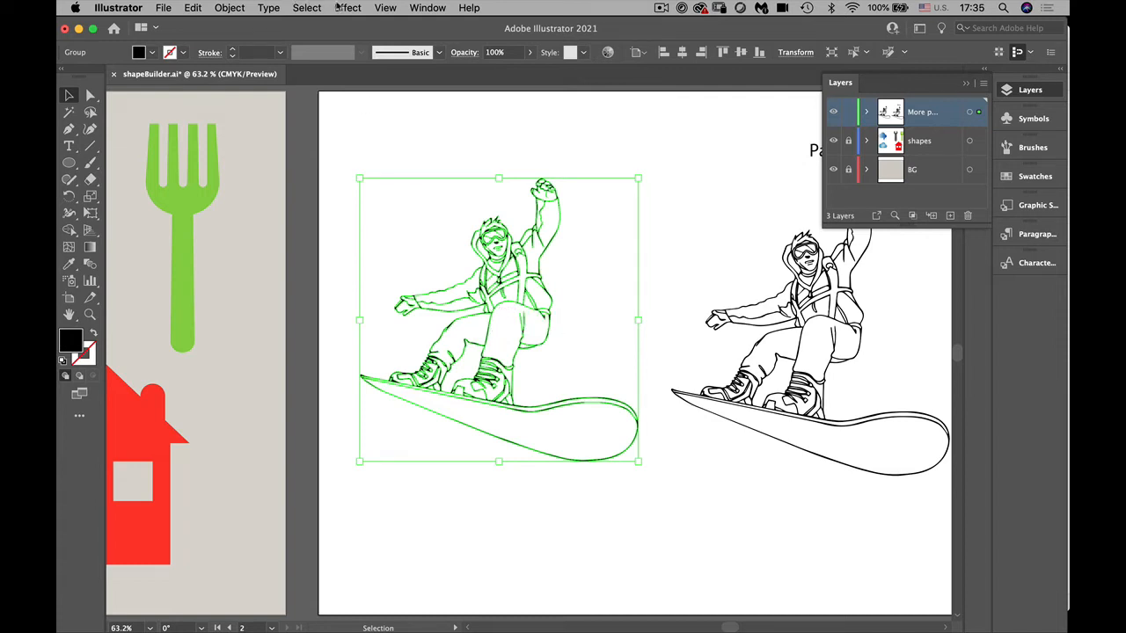
{"action": "left_click", "coordinate": [384, 7]}
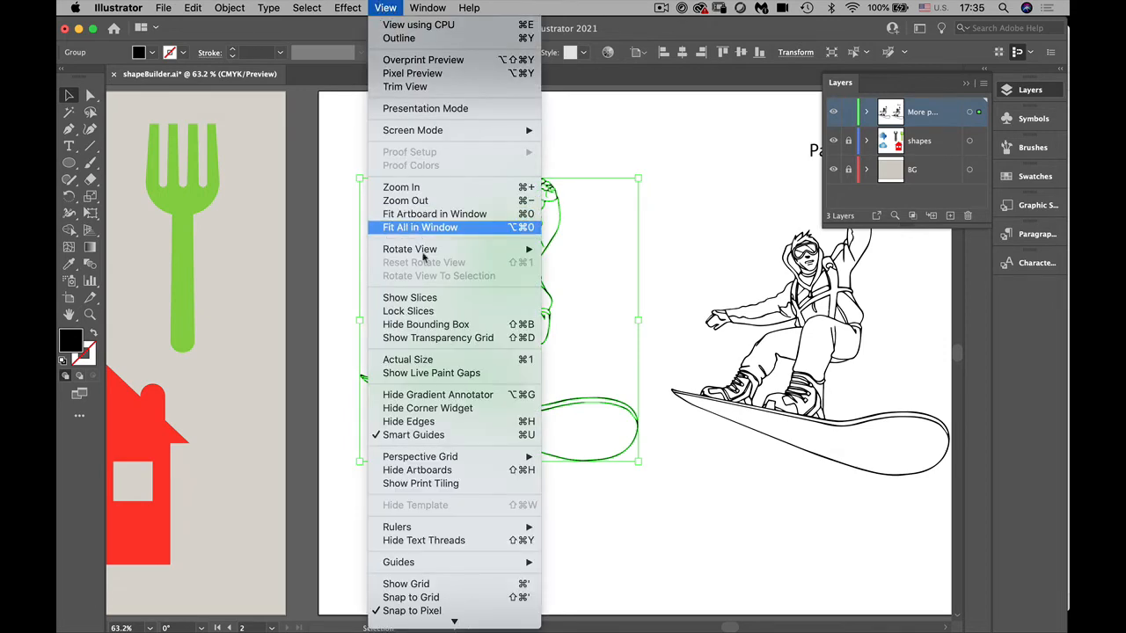
{"action": "left_click", "coordinate": [438, 338]}
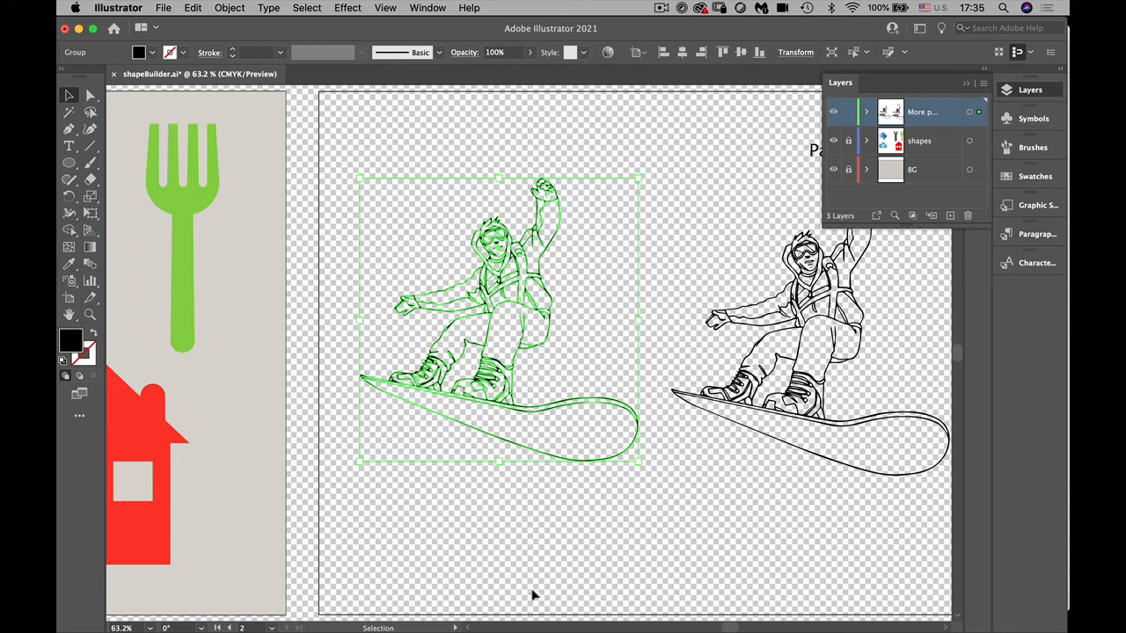
Examine the snowboarder drawing's anchor points up close, including the outline of the hood on its own
{"action": "key", "text": "a"}
{"action": "key", "text": "super+equal"}
{"action": "key", "text": "super+equal"}
{"action": "key", "text": "super+equal"}
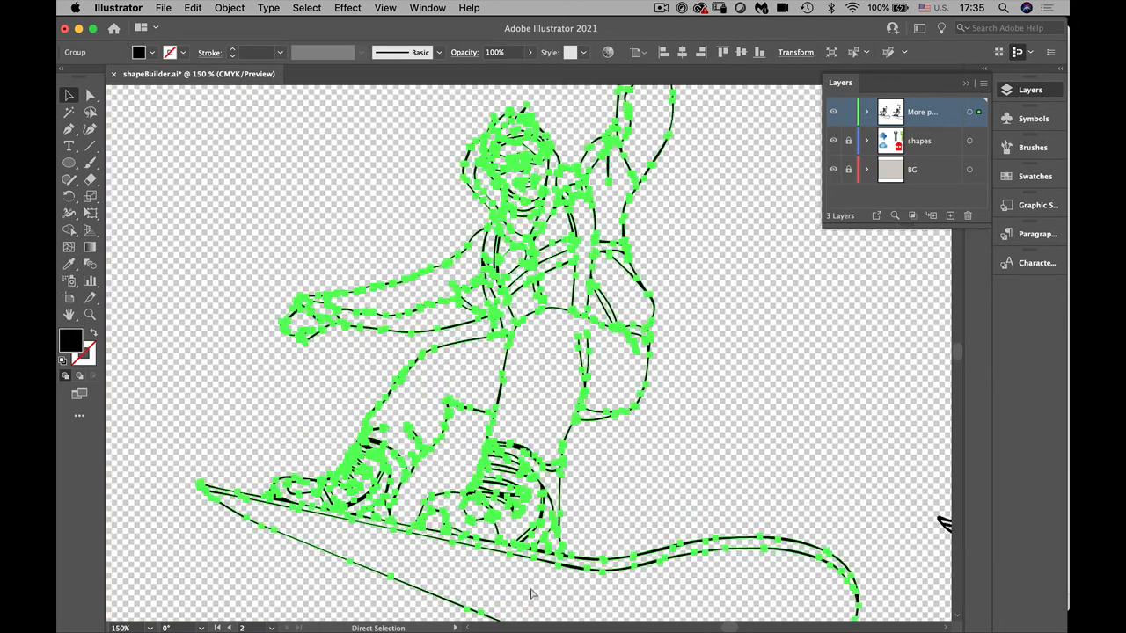
{"action": "key", "text": "v"}
{"action": "left_click", "coordinate": [715, 481]}
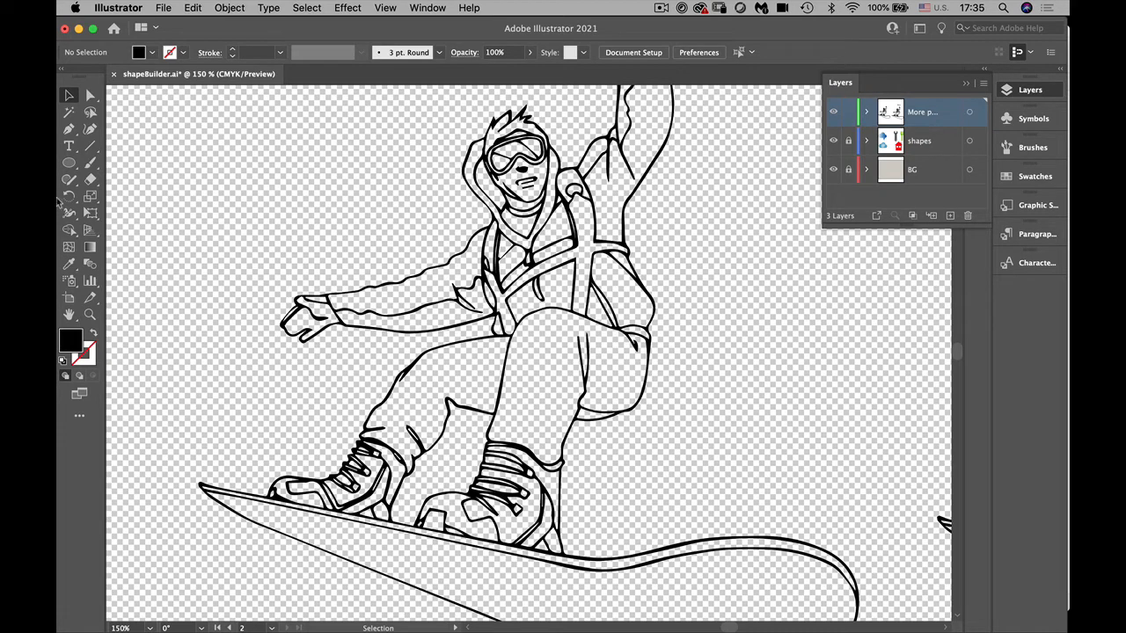
{"action": "left_click", "coordinate": [91, 95]}
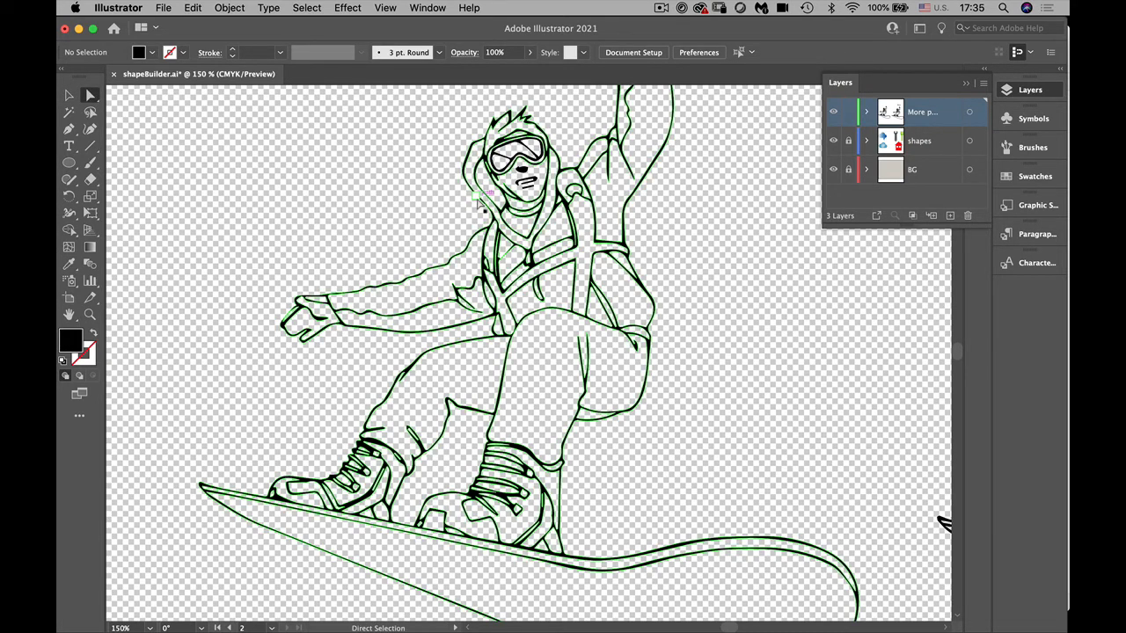
{"action": "left_click", "coordinate": [477, 205]}
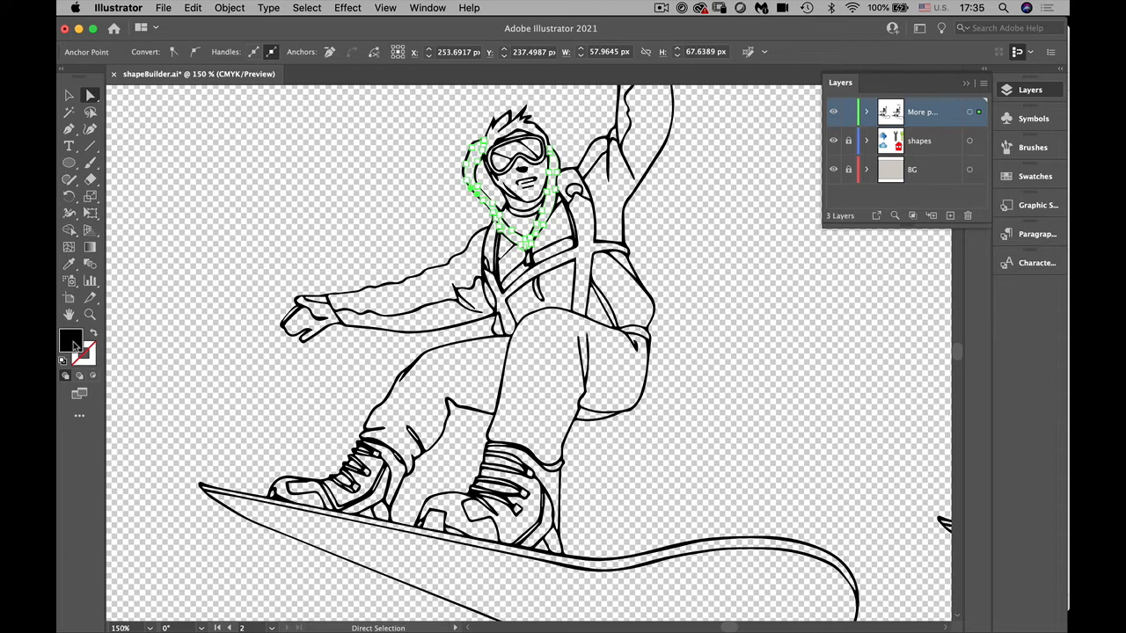
{"action": "left_click", "coordinate": [279, 265]}
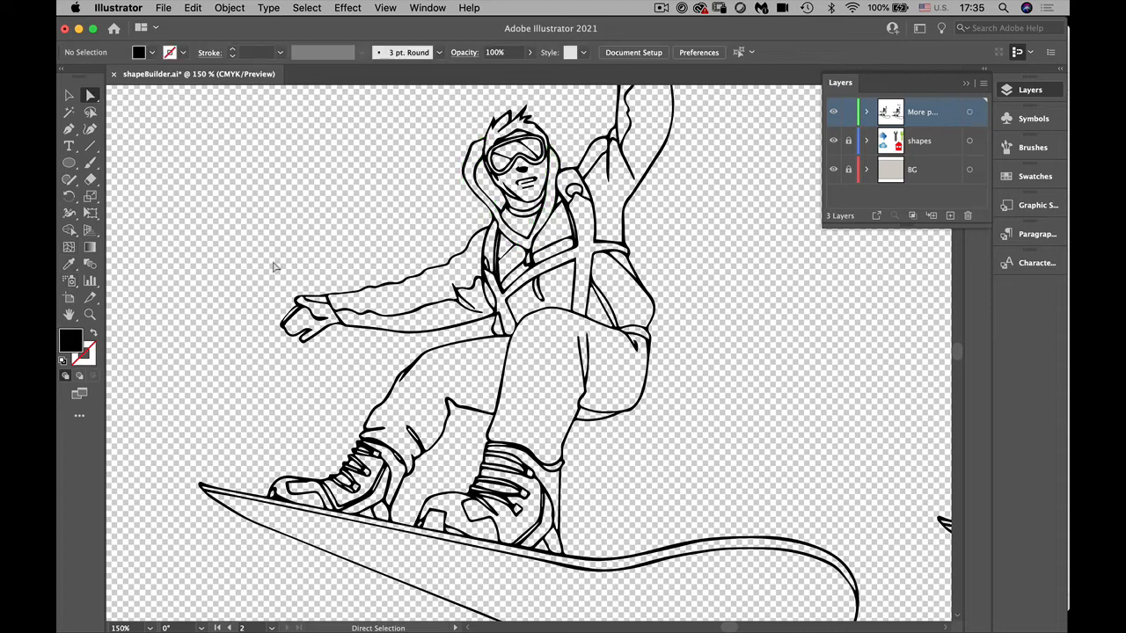
Review the Shape Builder tool options and select the whole snowboarder drawing
{"action": "double_click", "coordinate": [69, 230]}
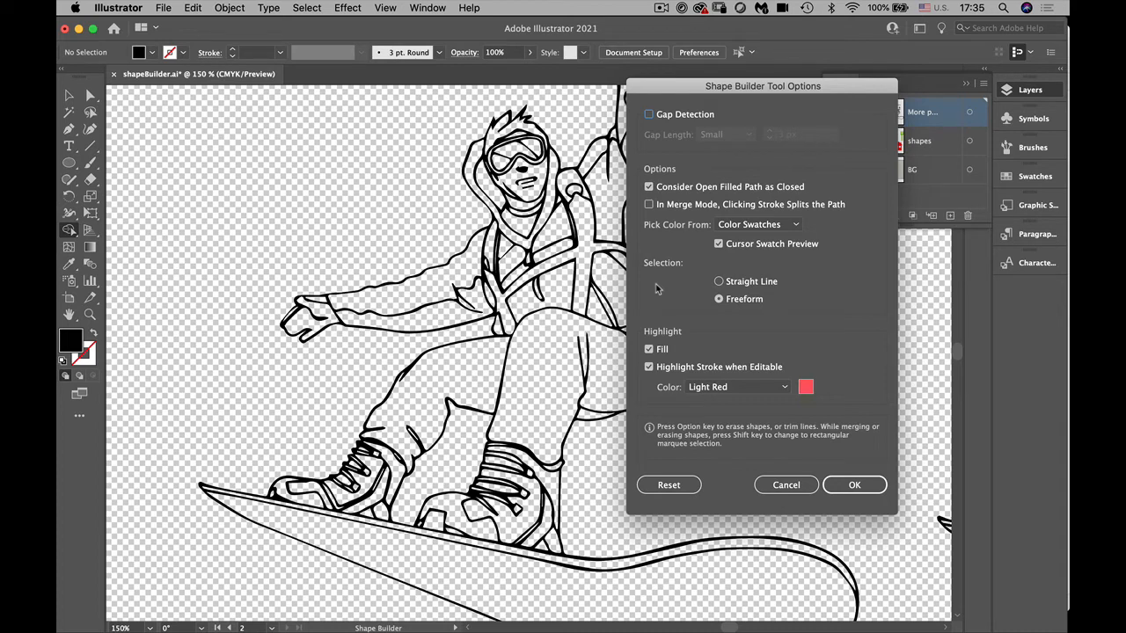
{"action": "key", "text": "Return"}
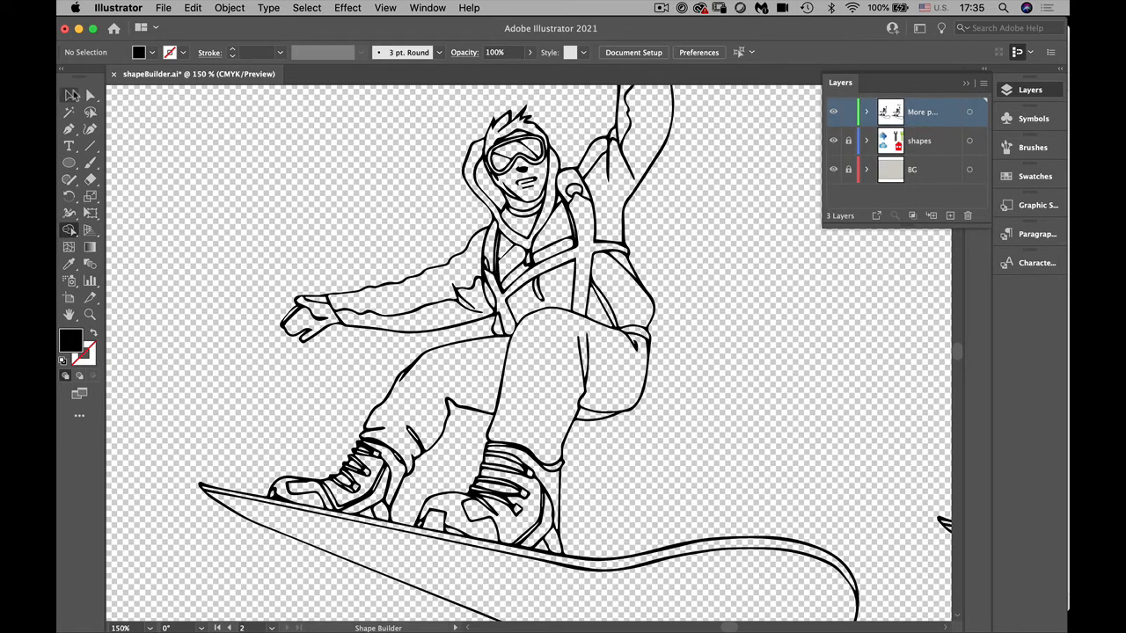
{"action": "left_click", "coordinate": [72, 94]}
{"action": "key", "text": "super+a"}
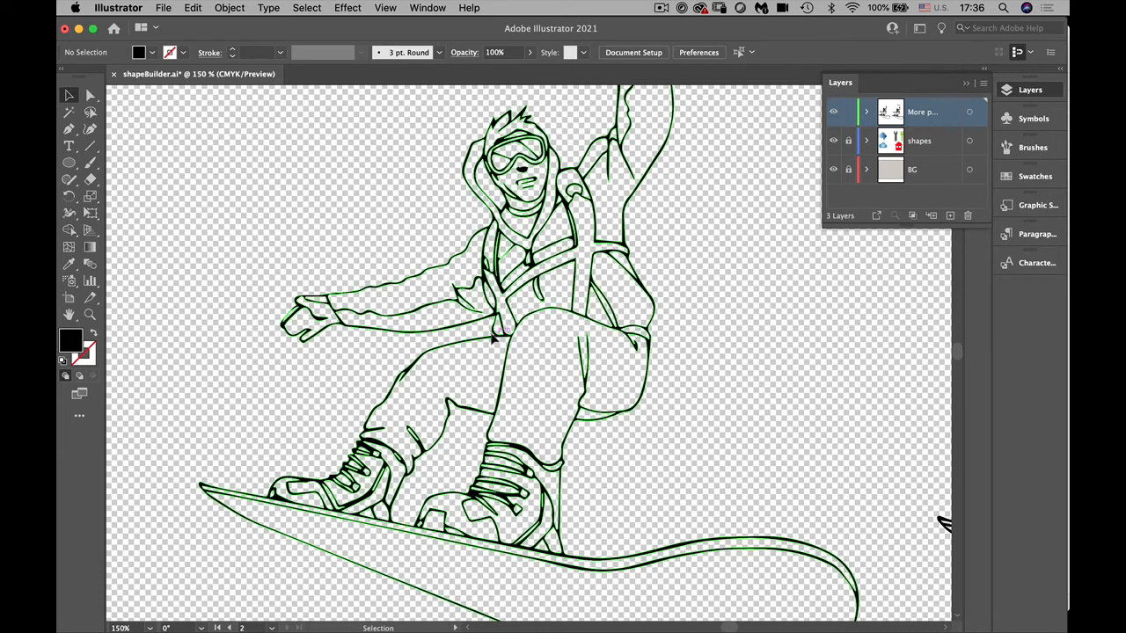
{"action": "left_click", "coordinate": [493, 338]}
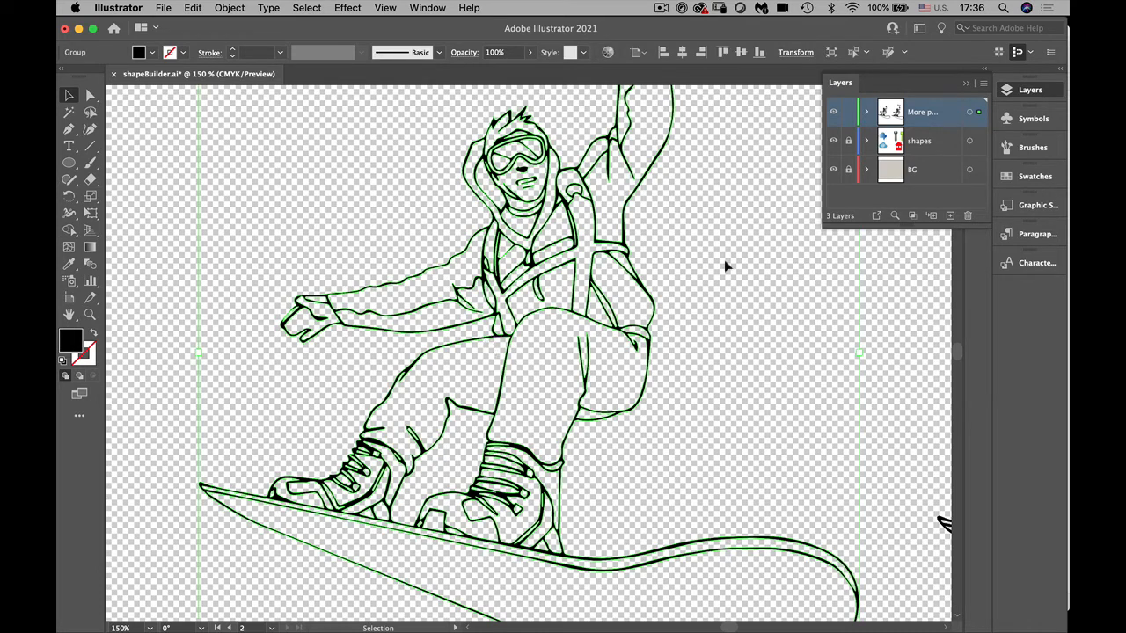
Set the More practice layer's highlight color to Dark Blue
{"action": "double_click", "coordinate": [951, 113]}
{"action": "left_click", "coordinate": [688, 324]}
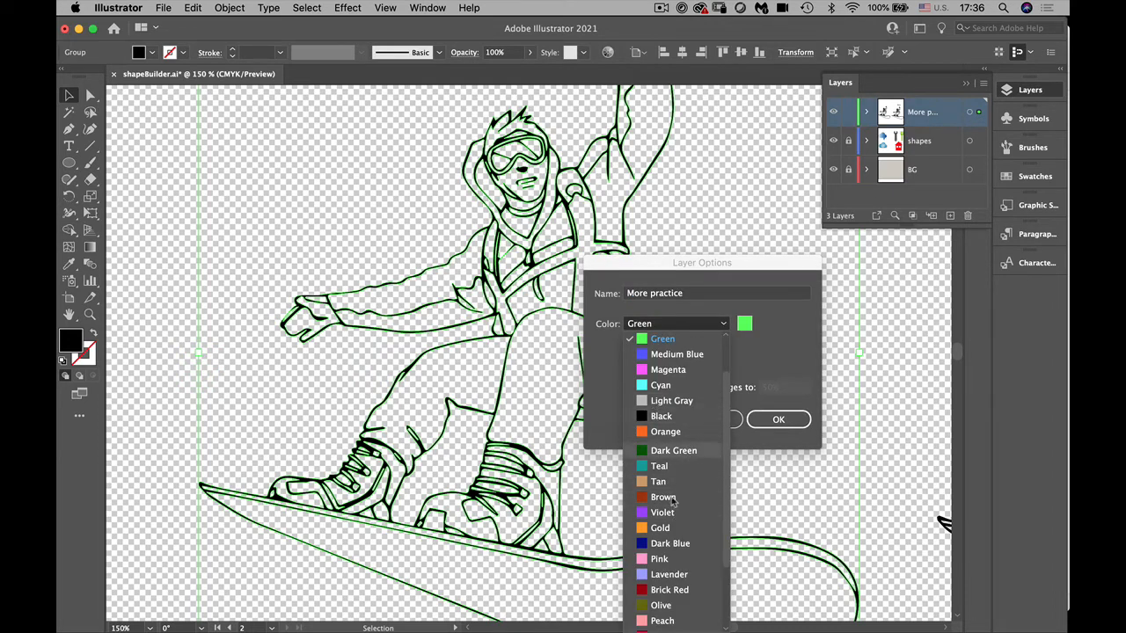
{"action": "left_click", "coordinate": [667, 545]}
{"action": "left_click", "coordinate": [774, 422]}
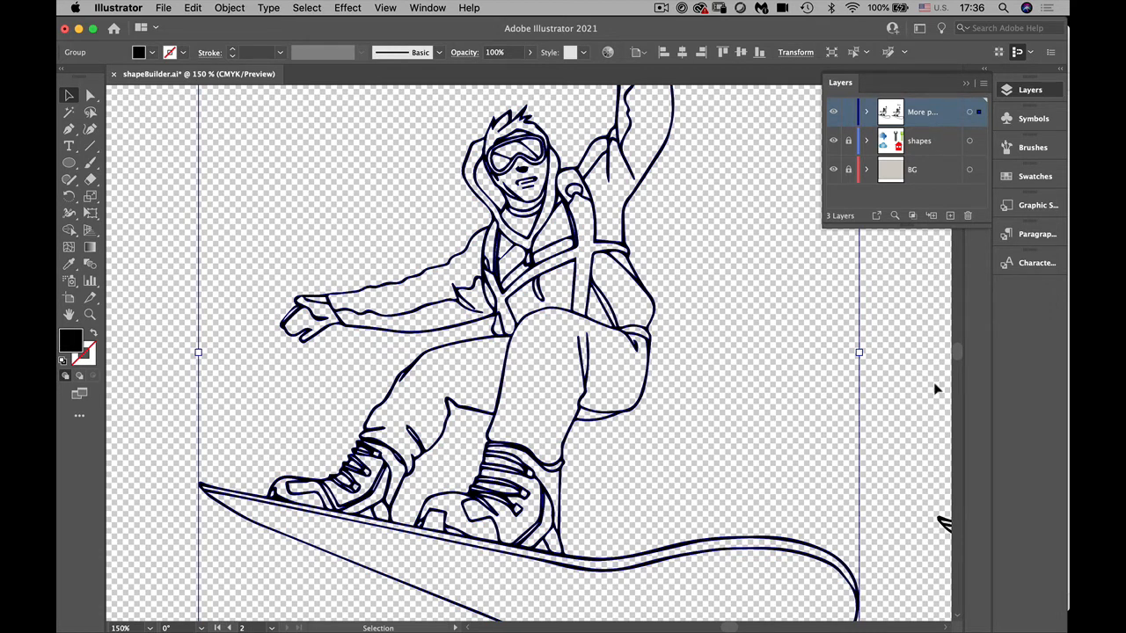
Switch to the Shape Builder tool, then undock the Swatches panel and enlarge it until all the swatches fit
{"action": "left_click", "coordinate": [69, 230]}
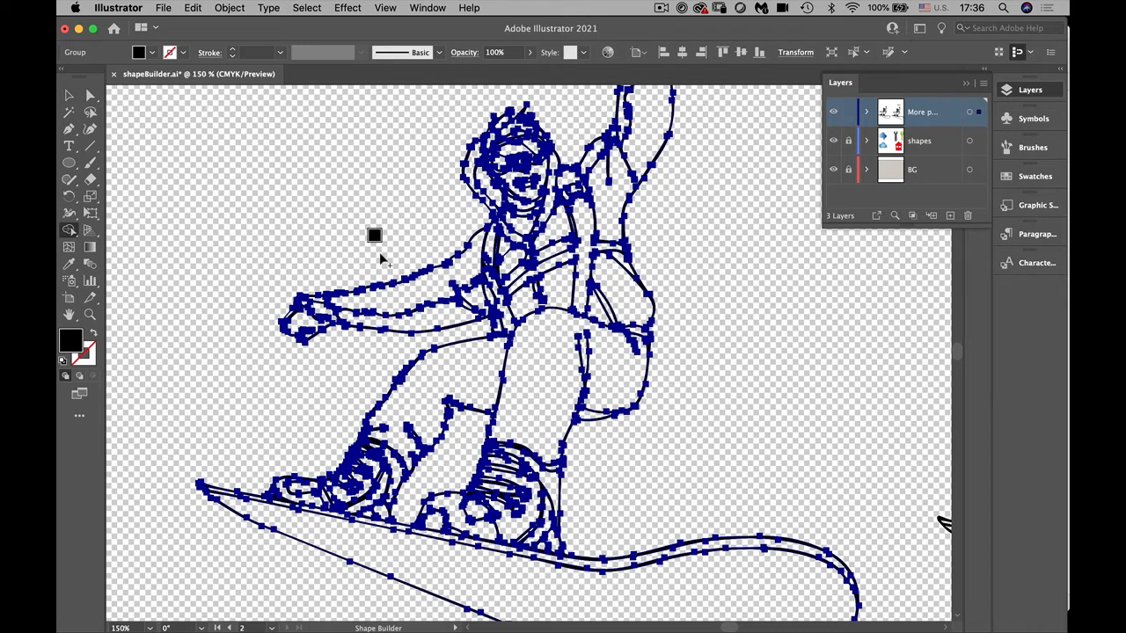
{"action": "left_click", "coordinate": [1032, 176]}
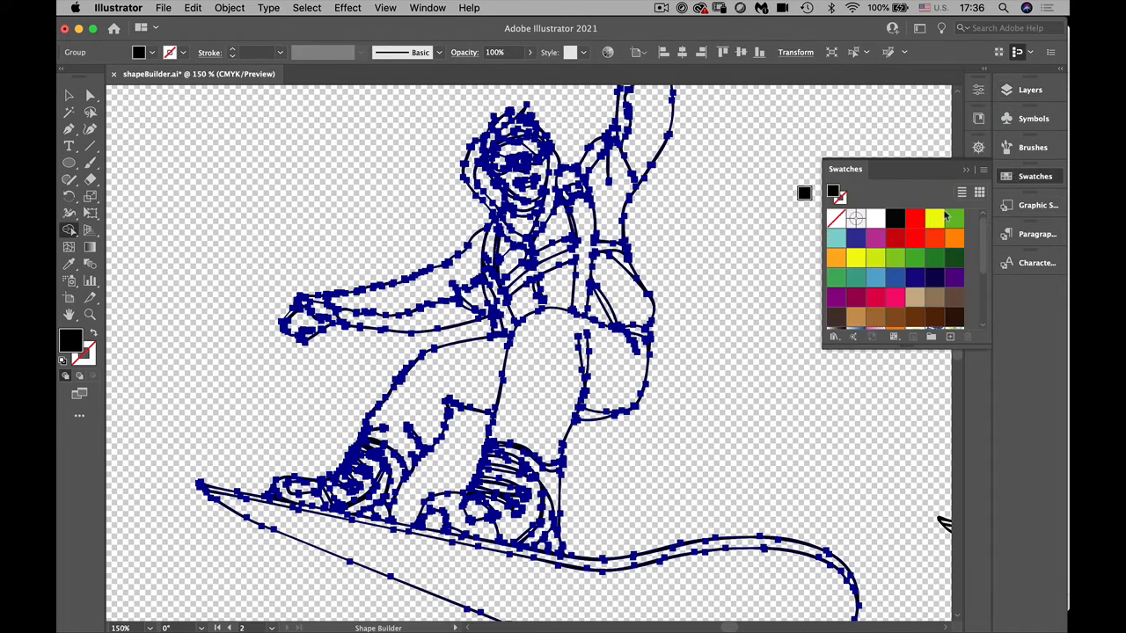
{"action": "left_click_drag", "start_coordinate": [872, 171], "coordinate": [780, 107]}
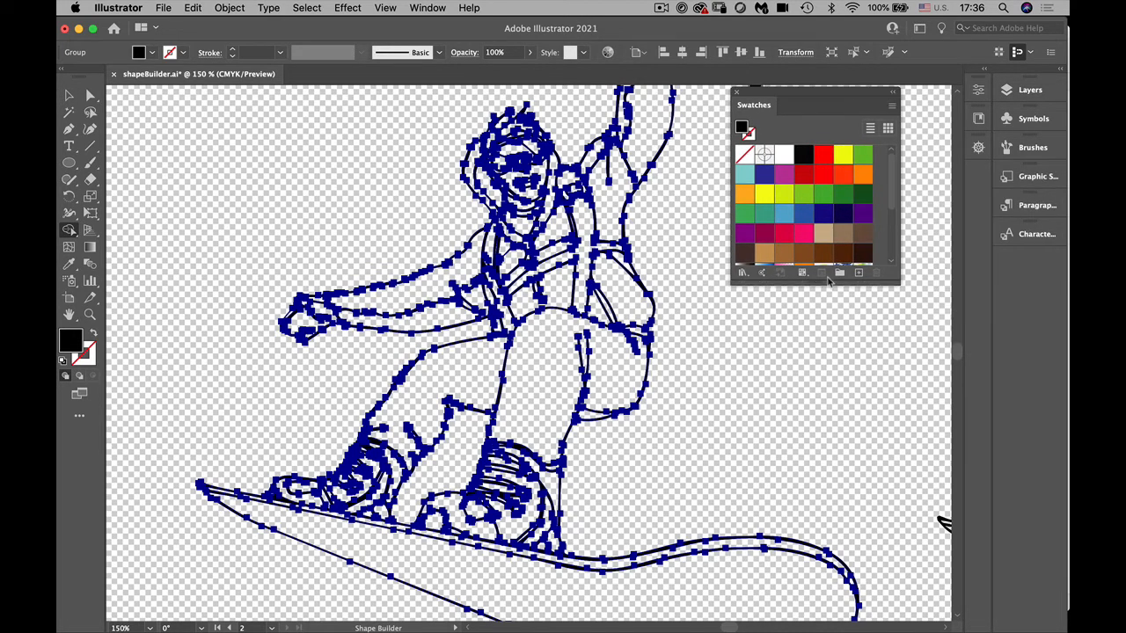
{"action": "left_click_drag", "start_coordinate": [825, 281], "coordinate": [835, 412]}
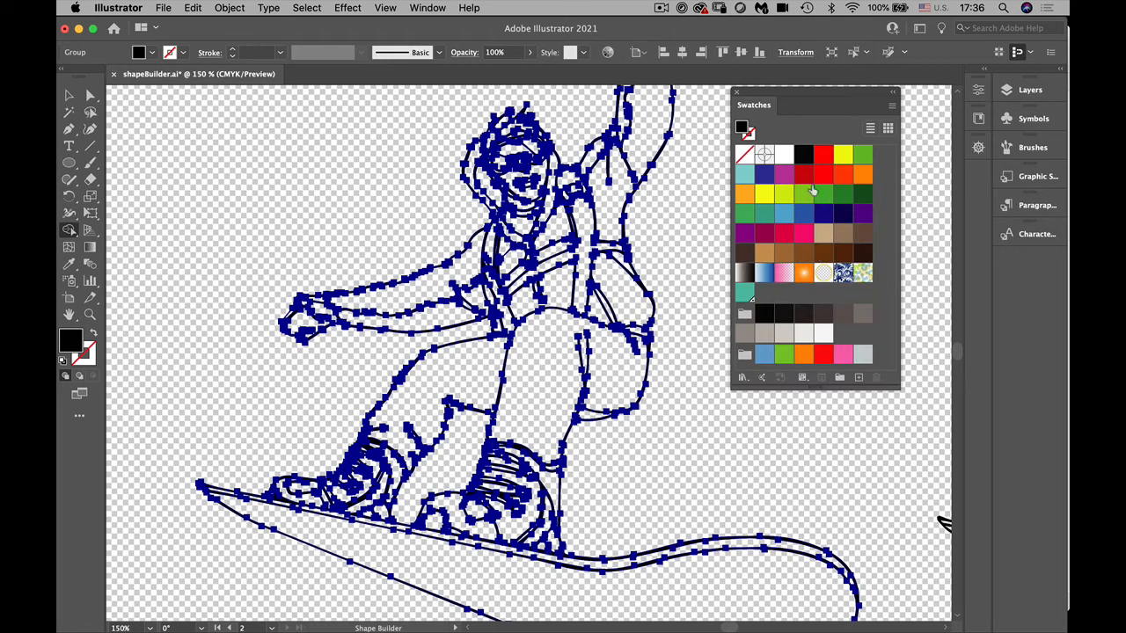
Fill the snowboarder's jacket sleeves, jacket side and both trouser legs with yellow using Shape Builder
{"action": "left_click_drag", "start_coordinate": [806, 179], "coordinate": [371, 209]}
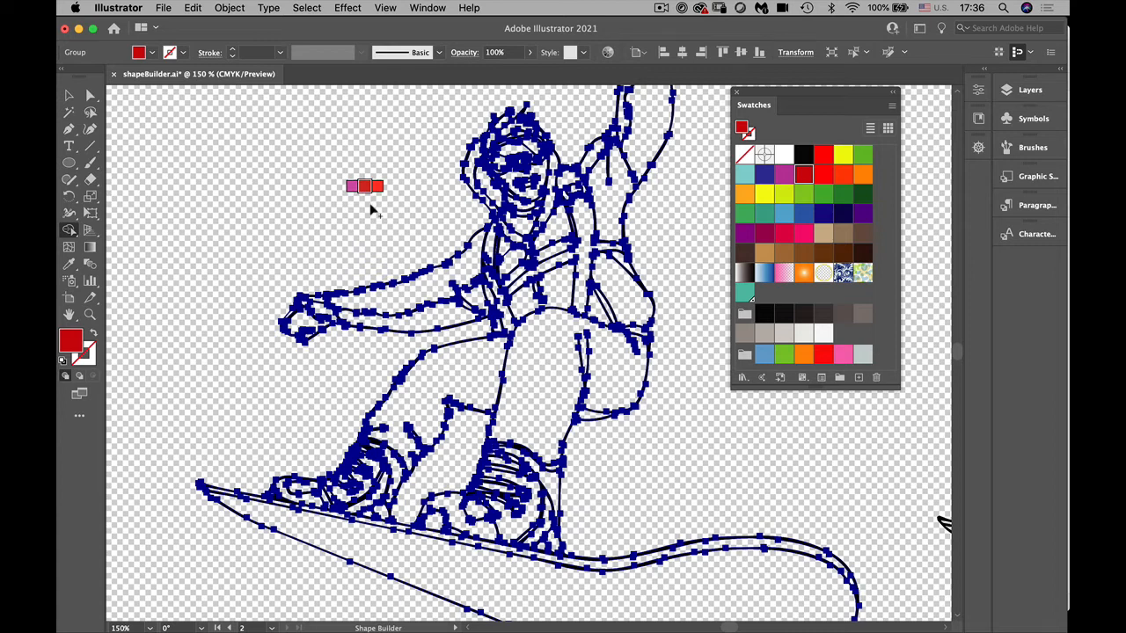
{"action": "left_click", "coordinate": [841, 154]}
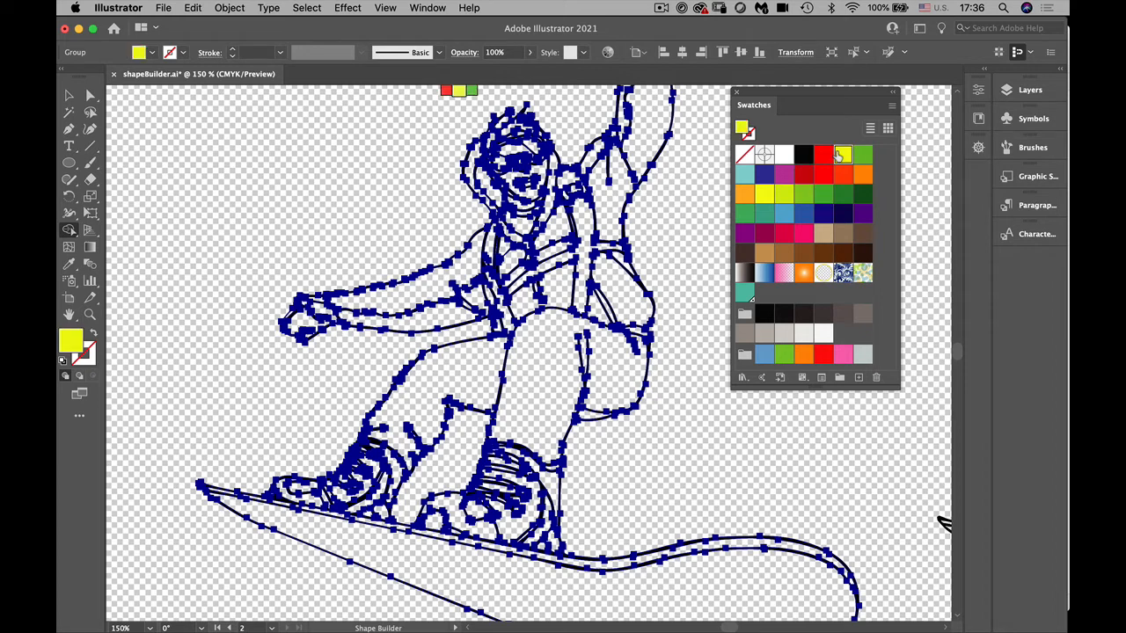
{"action": "left_click", "coordinate": [429, 287]}
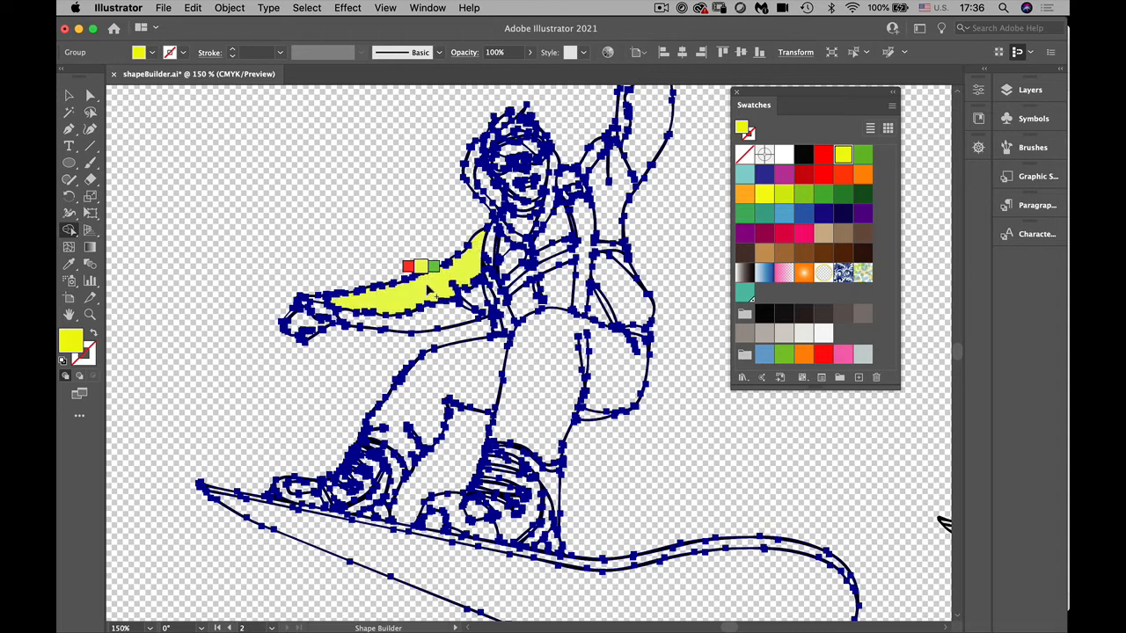
{"action": "left_click", "coordinate": [449, 323]}
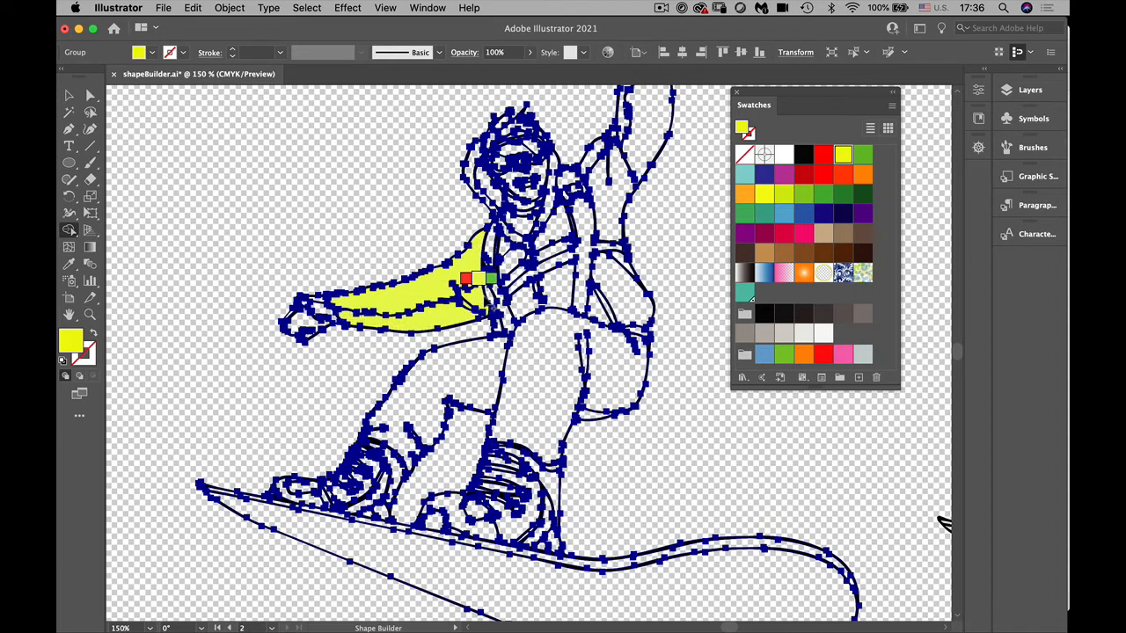
{"action": "left_click", "coordinate": [630, 300]}
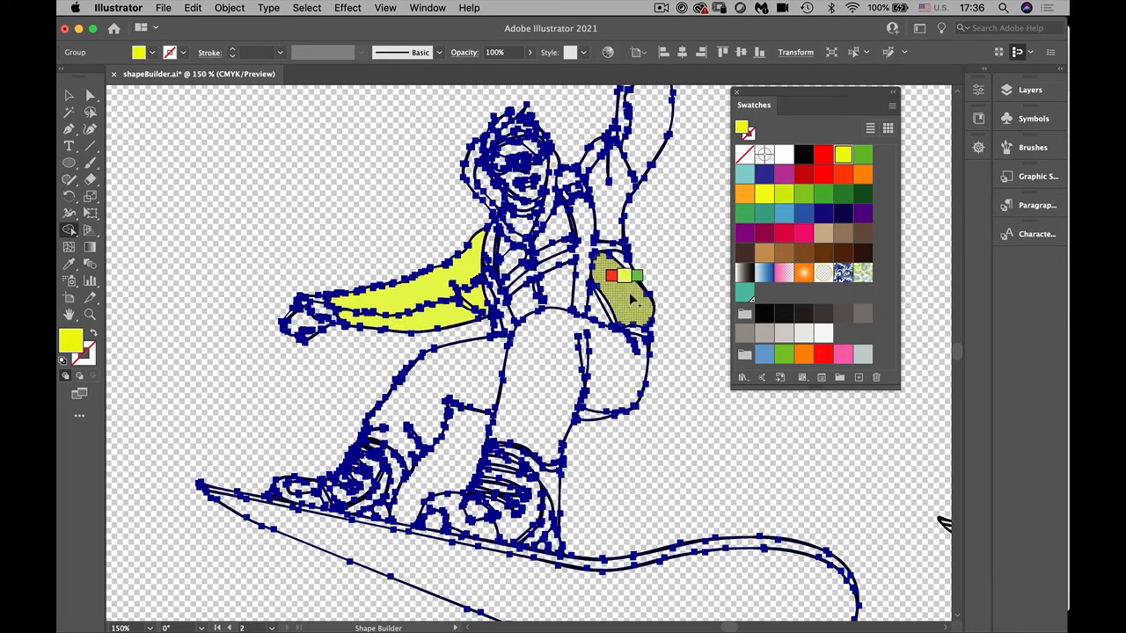
{"action": "left_click", "coordinate": [615, 195]}
{"action": "left_click", "coordinate": [607, 373]}
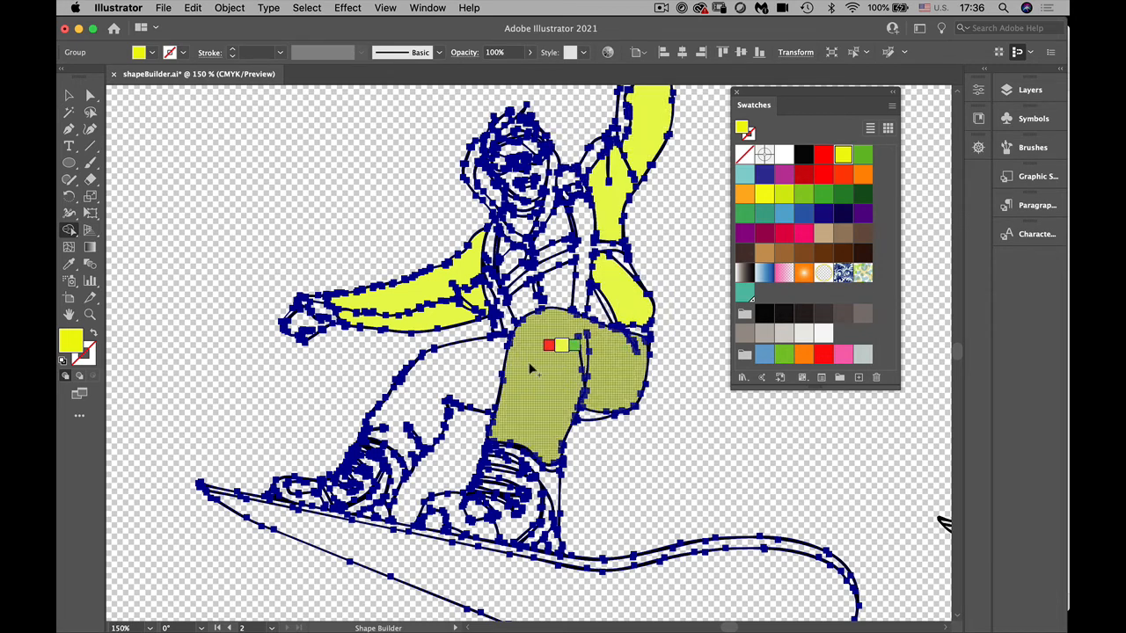
{"action": "left_click", "coordinate": [466, 374]}
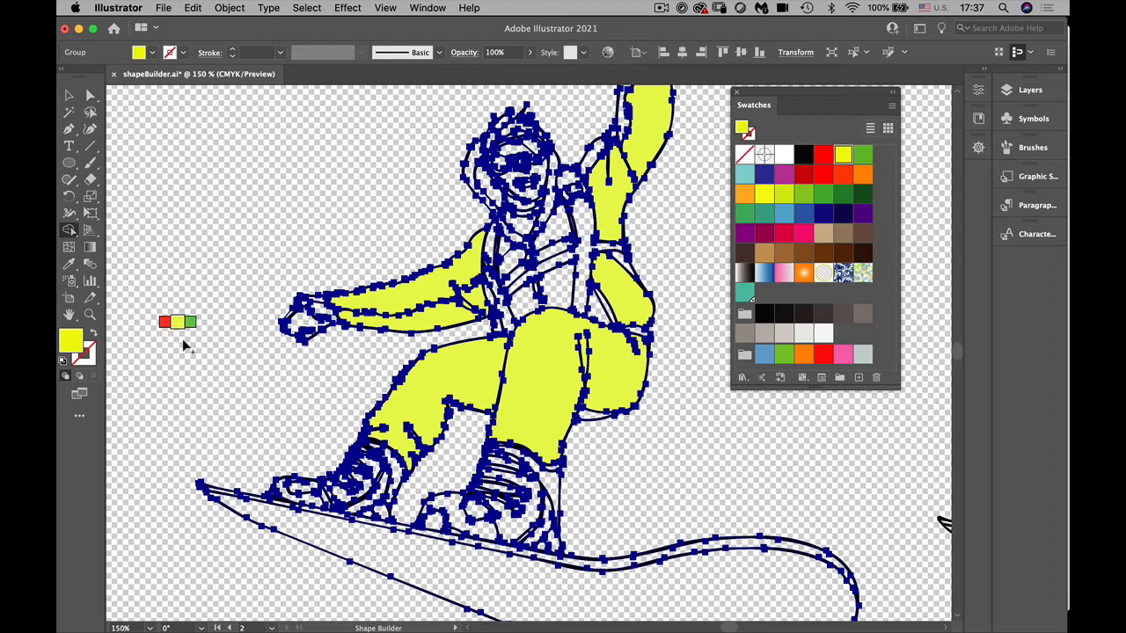
Fill the snowboarder's vest, the underside of the board and parts of the nearer boot with light teal
{"action": "key", "text": "Right"}
{"action": "key", "text": "Right"}
{"action": "left_click", "coordinate": [562, 303]}
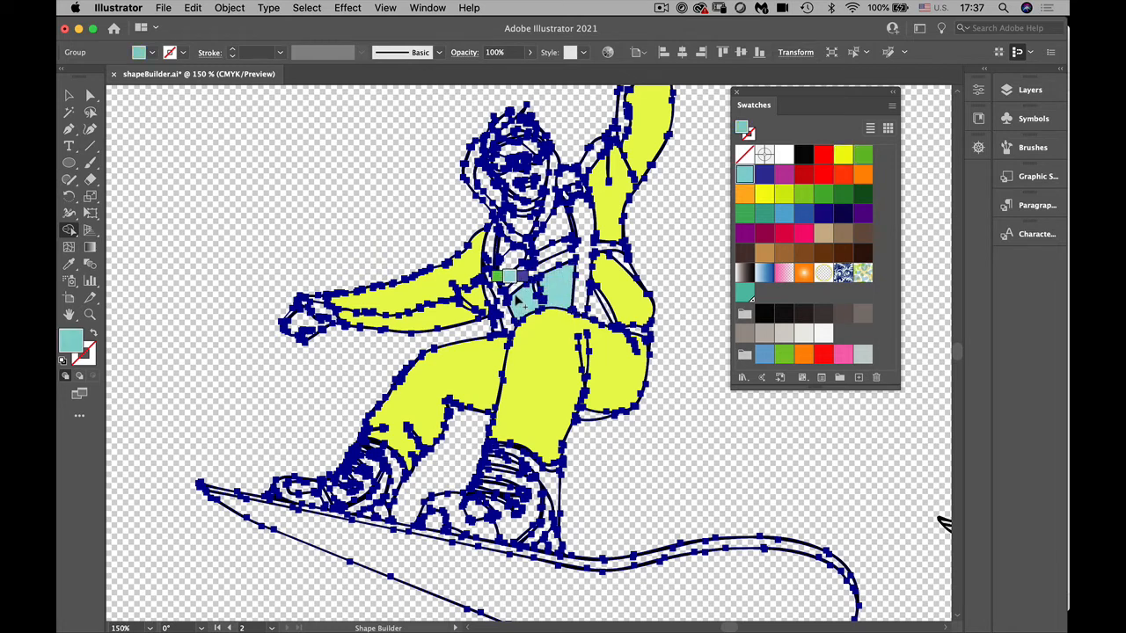
{"action": "left_click", "coordinate": [566, 234]}
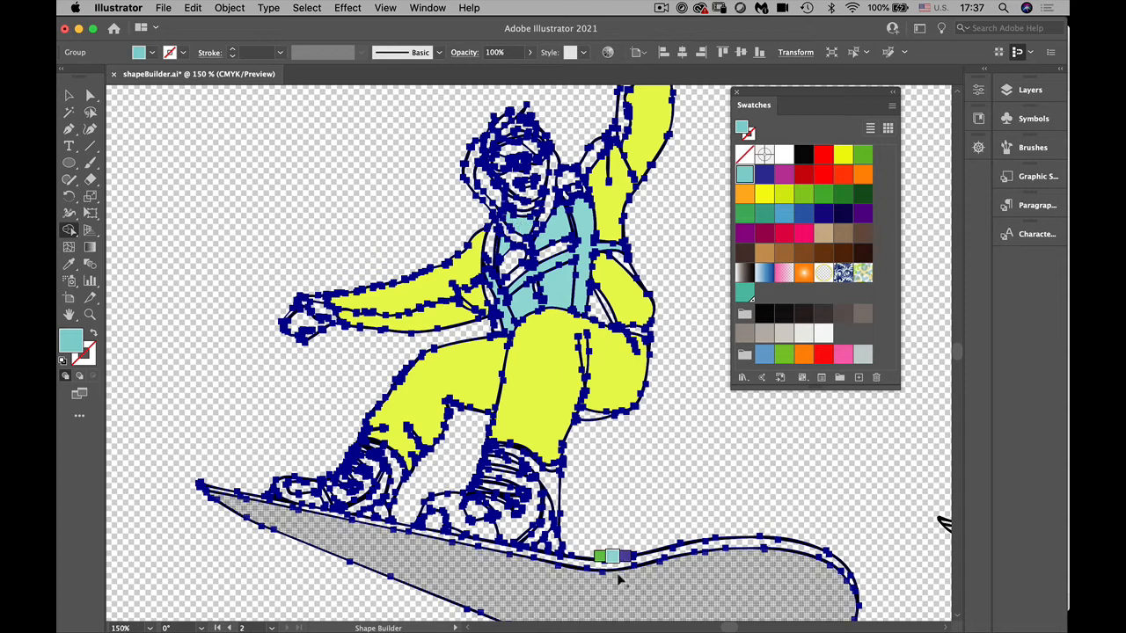
{"action": "left_click", "coordinate": [582, 554]}
{"action": "left_click", "coordinate": [515, 514]}
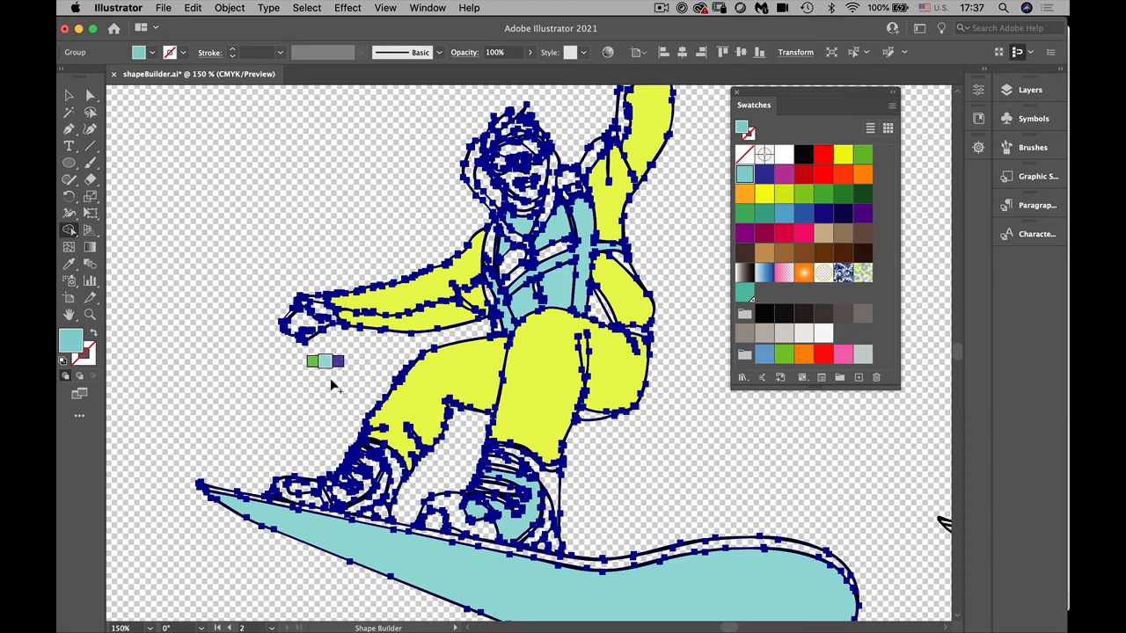
Recolor both of the snowboarder's trouser legs magenta with Shape Builder
{"action": "left_click", "coordinate": [783, 173]}
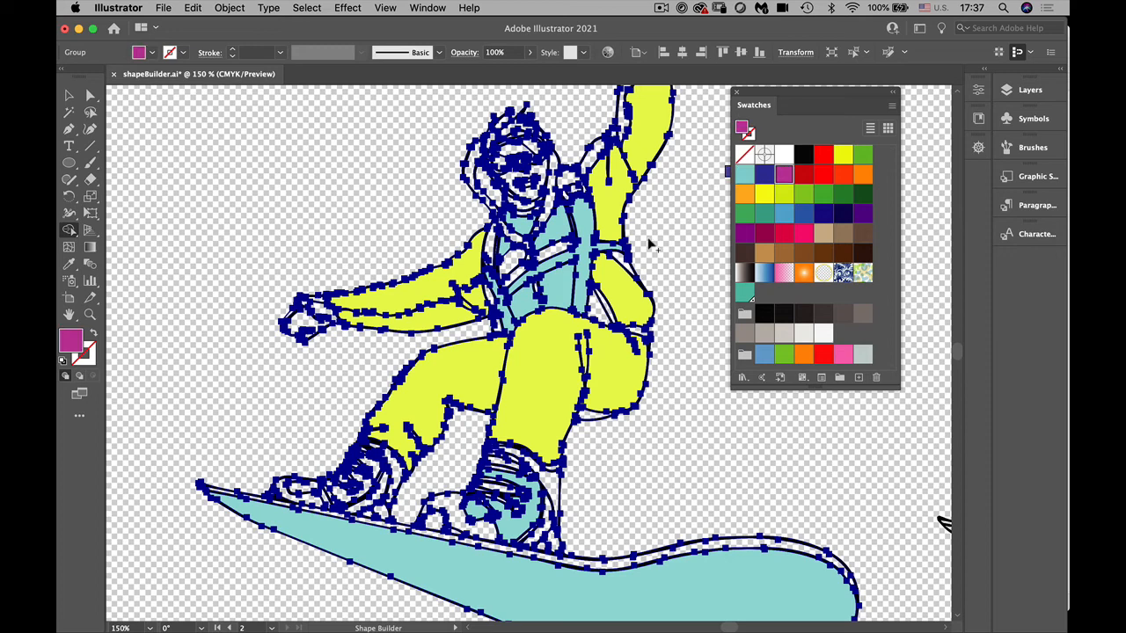
{"action": "left_click", "coordinate": [534, 400]}
{"action": "left_click", "coordinate": [463, 385]}
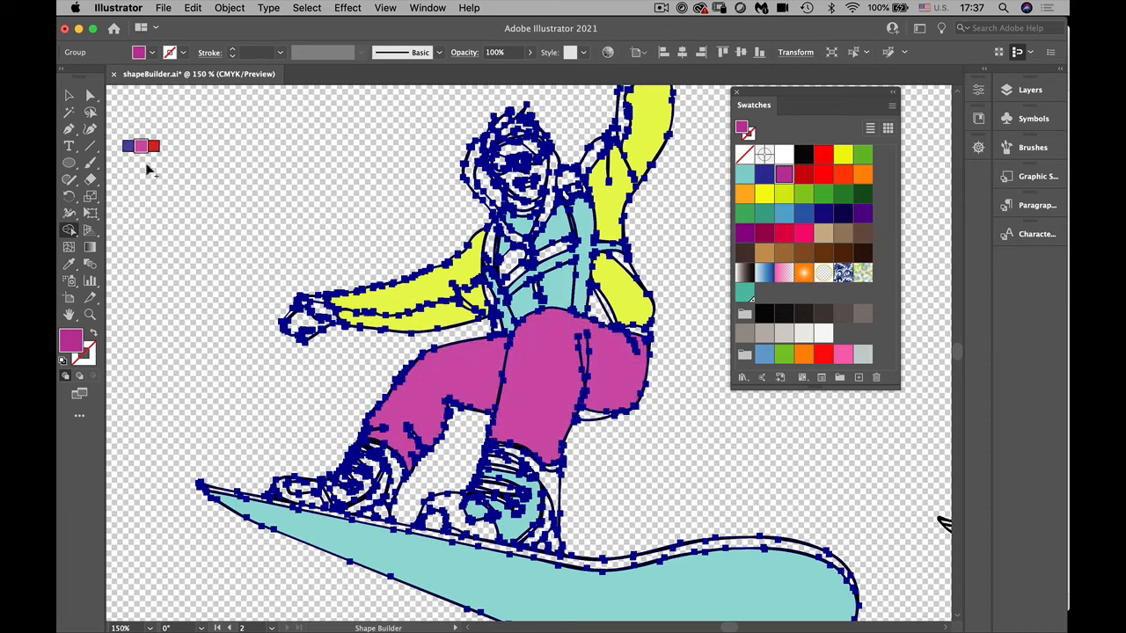
Examine individual shapes of the colored drawing with Direct Selection, including the rear trouser leg, the hood outline and the lowered sleeve's two pieces
{"action": "left_click", "coordinate": [91, 95]}
{"action": "left_click", "coordinate": [251, 188]}
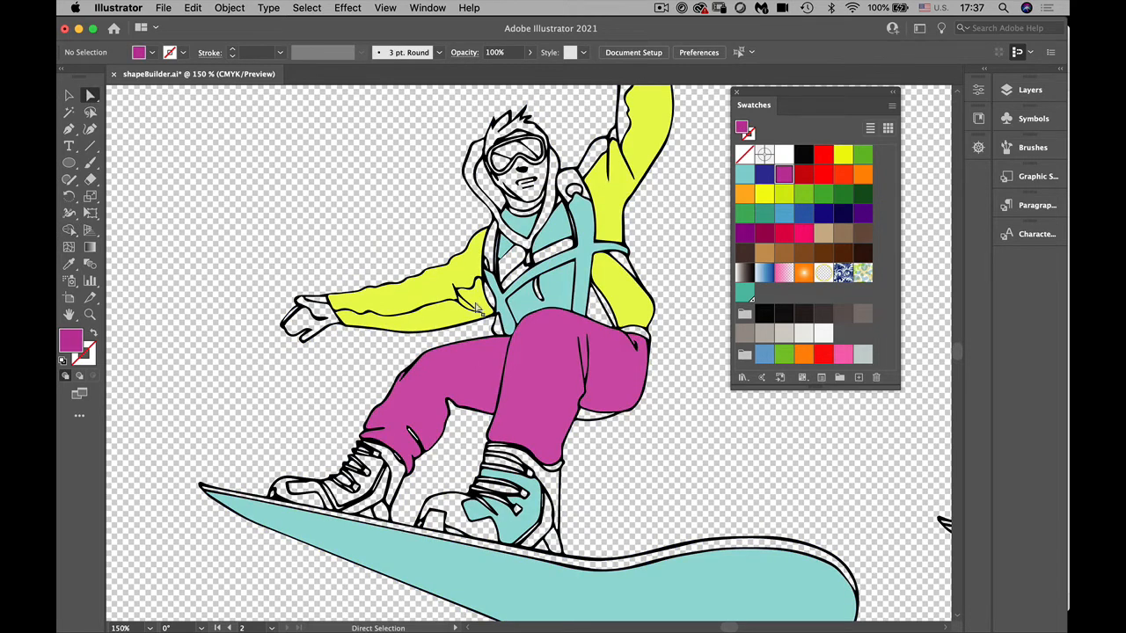
{"action": "left_click", "coordinate": [475, 350]}
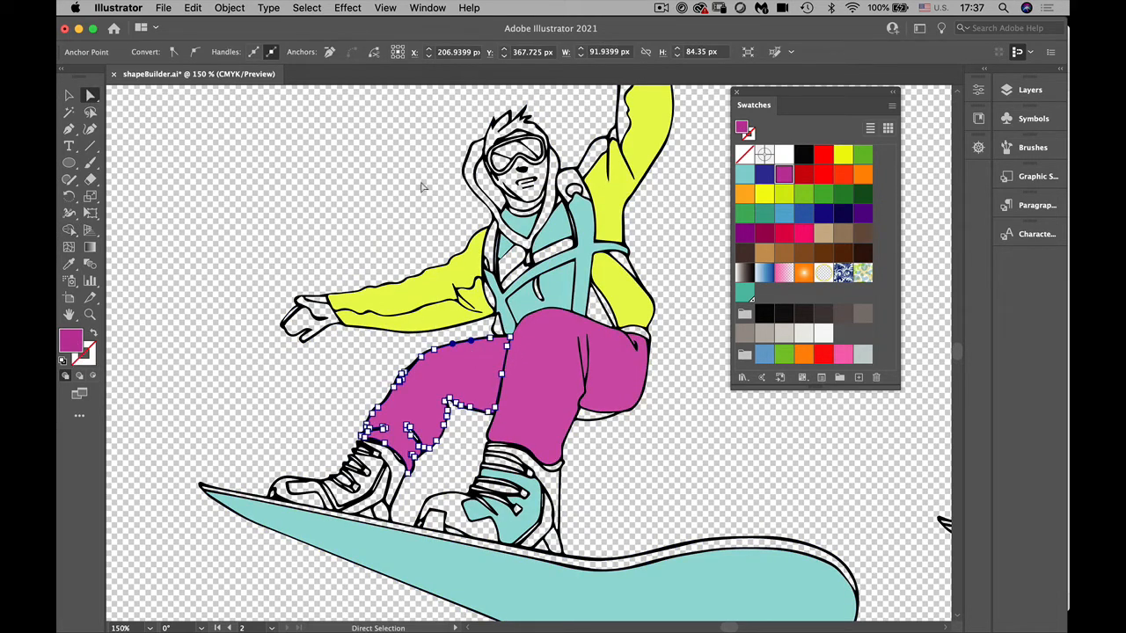
{"action": "left_click", "coordinate": [548, 189]}
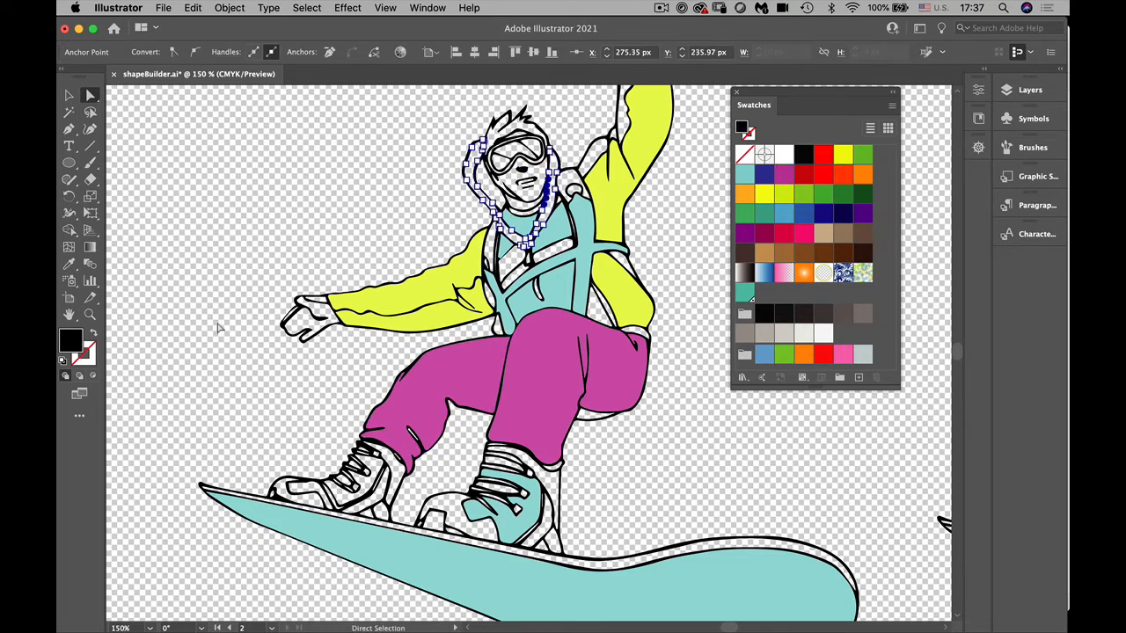
{"action": "left_click_drag", "start_coordinate": [486, 192], "coordinate": [508, 181]}
{"action": "left_click", "coordinate": [442, 292]}
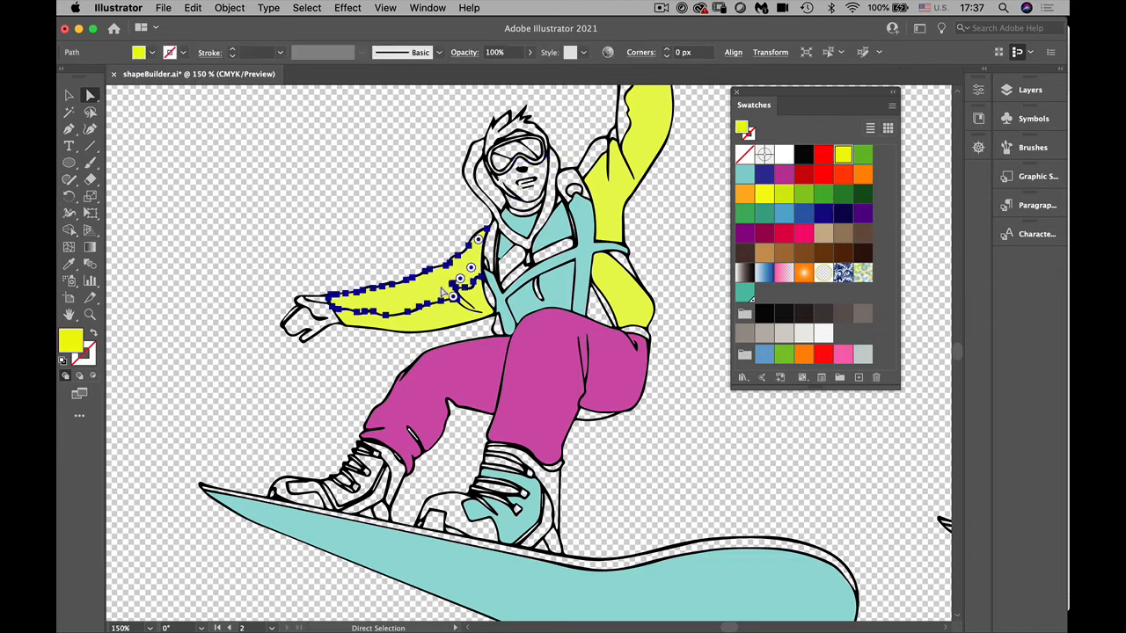
{"action": "left_click", "coordinate": [436, 319]}
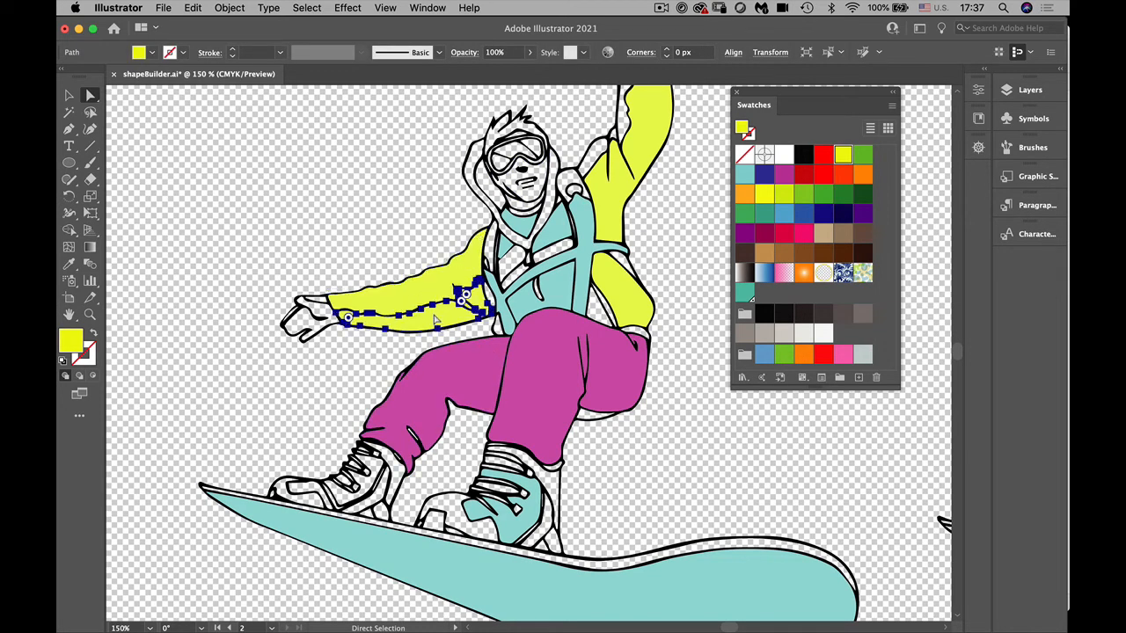
{"action": "left_click_drag", "start_coordinate": [486, 447], "coordinate": [490, 451]}
Close the shapeBuilder.ai document and dock the Swatches panel back with the other collapsed panels
{"action": "left_click", "coordinate": [113, 74]}
{"action": "left_click", "coordinate": [551, 359]}
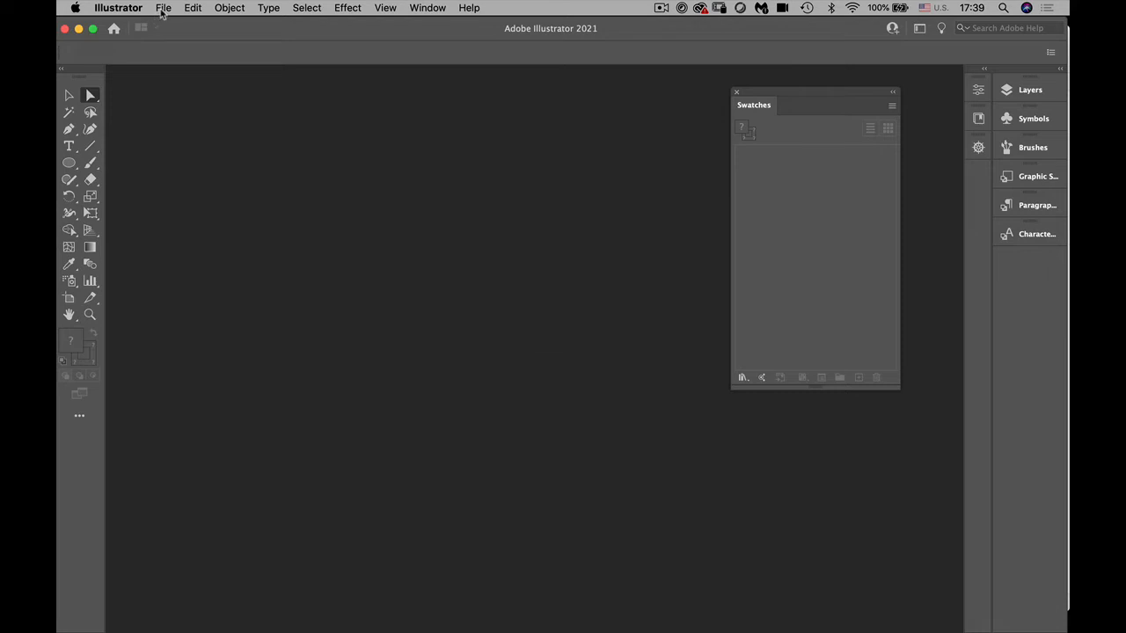
{"action": "mouse_move", "coordinate": [753, 115]}
{"action": "left_mouse_down"}
{"action": "mouse_move", "coordinate": [1000, 149]}
{"action": "mouse_move", "coordinate": [1005, 164]}
{"action": "left_mouse_up"}
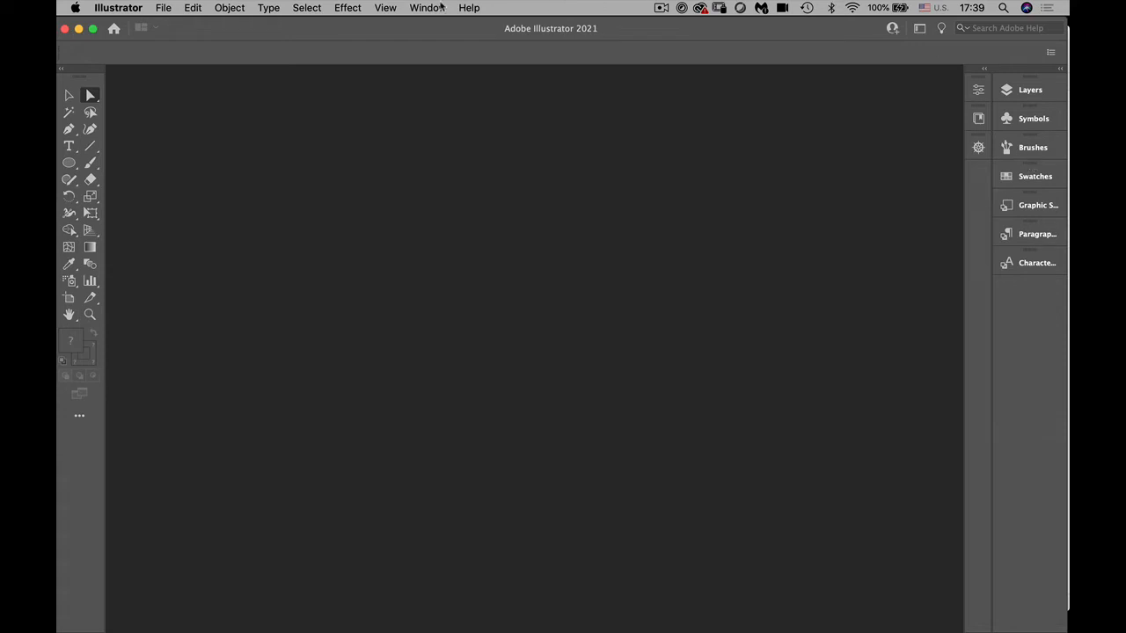
Open Pathfinder.ai from the Pathfinder folder inside the Week 3 folder
{"action": "left_click", "coordinate": [158, 7]}
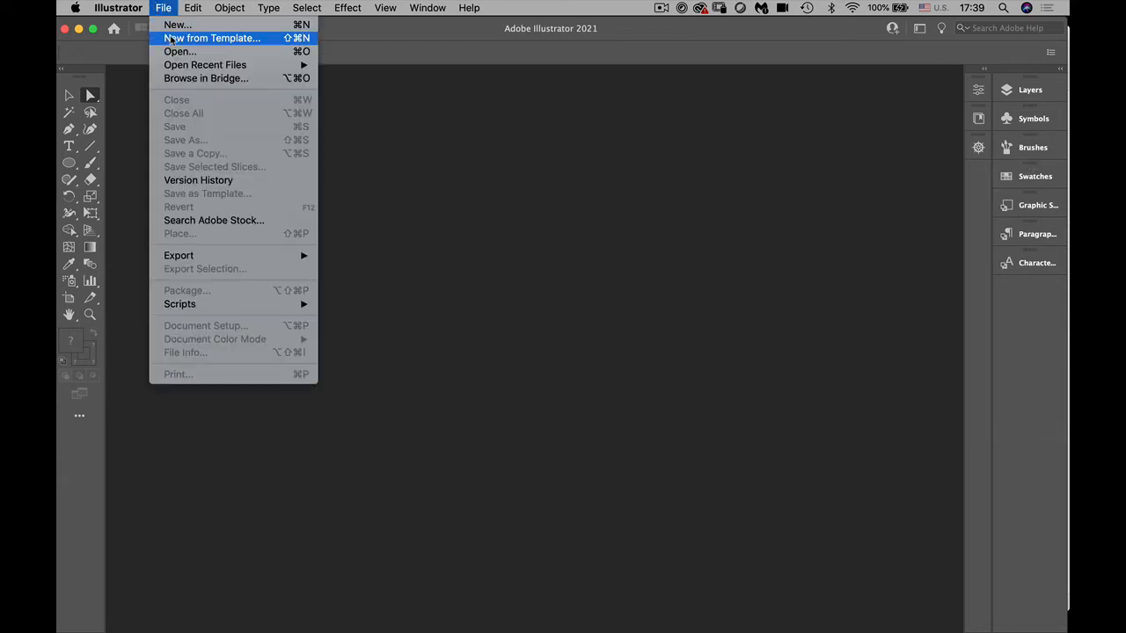
{"action": "left_click", "coordinate": [178, 52]}
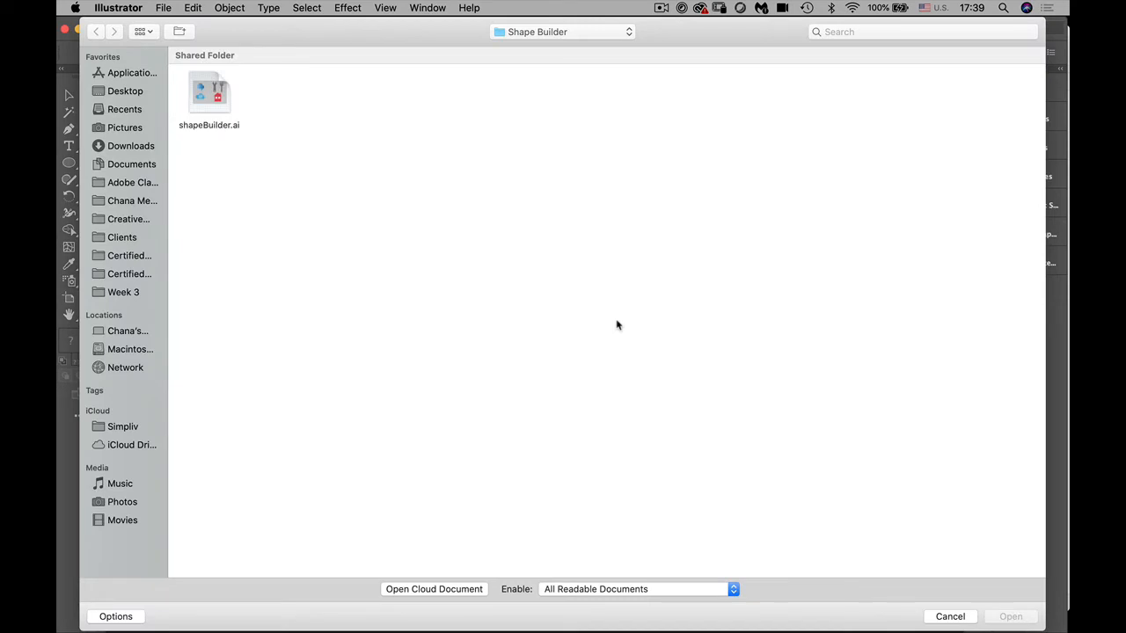
{"action": "left_click", "coordinate": [536, 35]}
{"action": "left_click", "coordinate": [536, 48]}
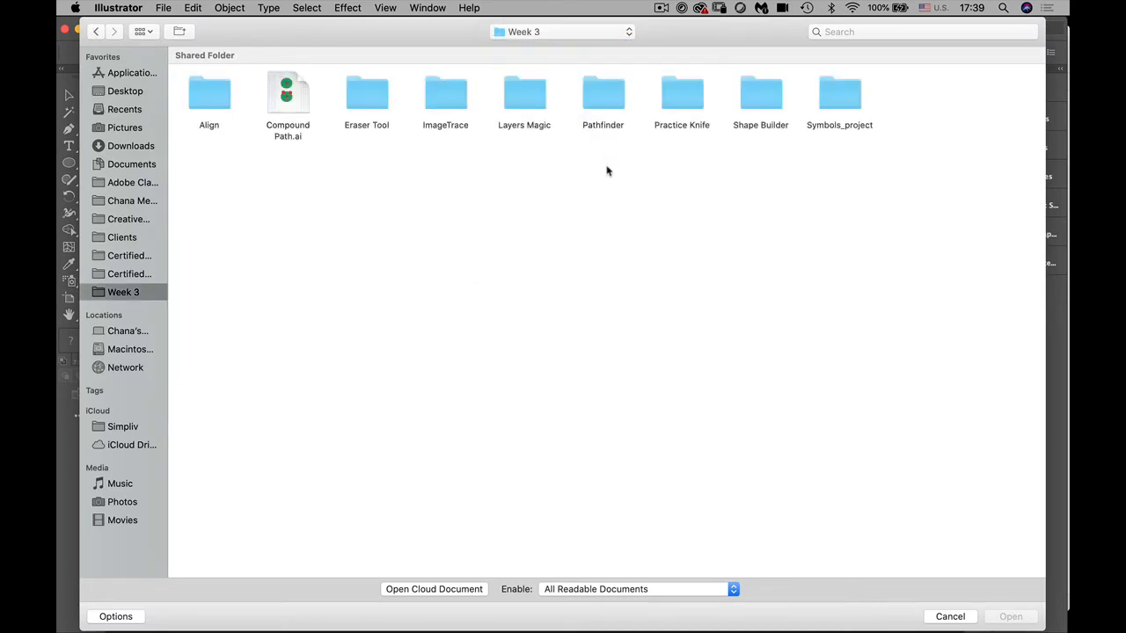
{"action": "double_click", "coordinate": [605, 113]}
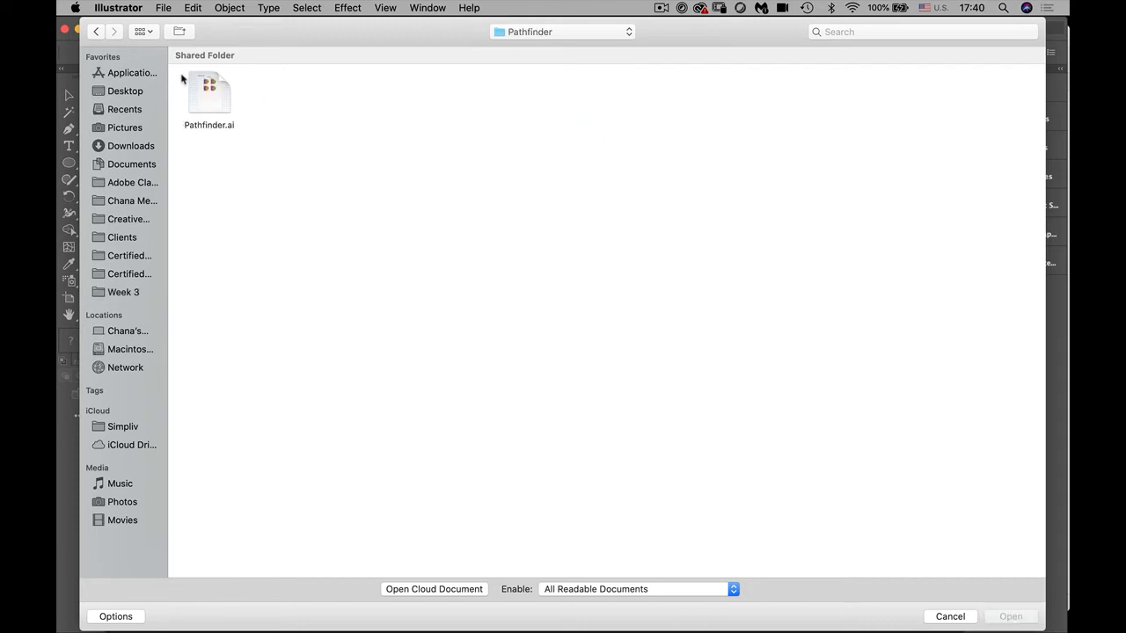
{"action": "left_click", "coordinate": [198, 97]}
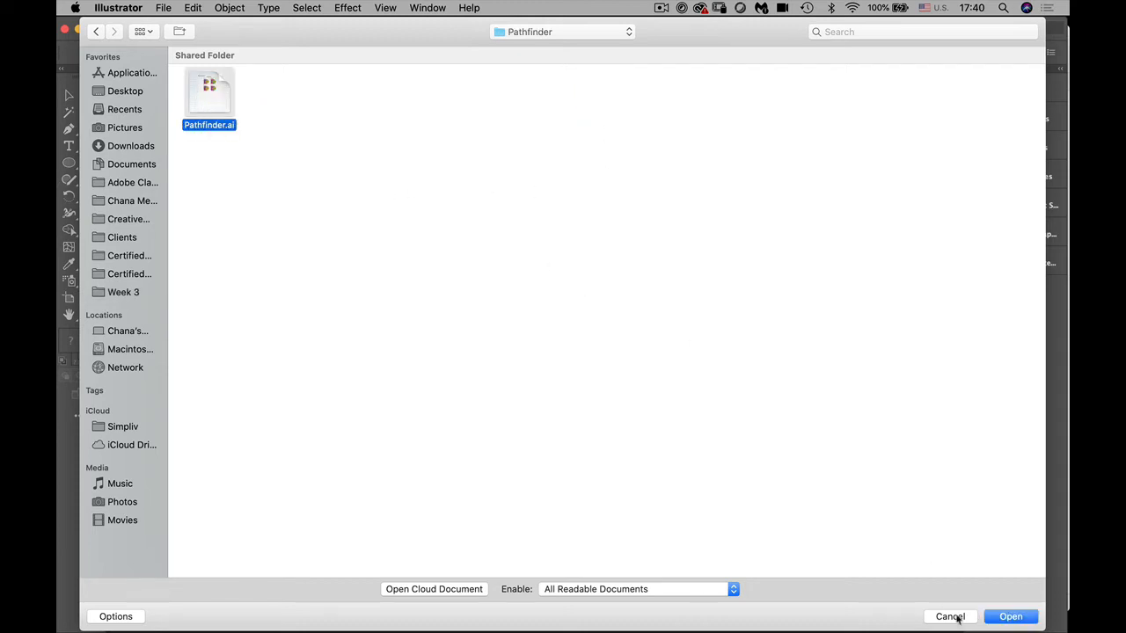
{"action": "left_click", "coordinate": [1002, 617]}
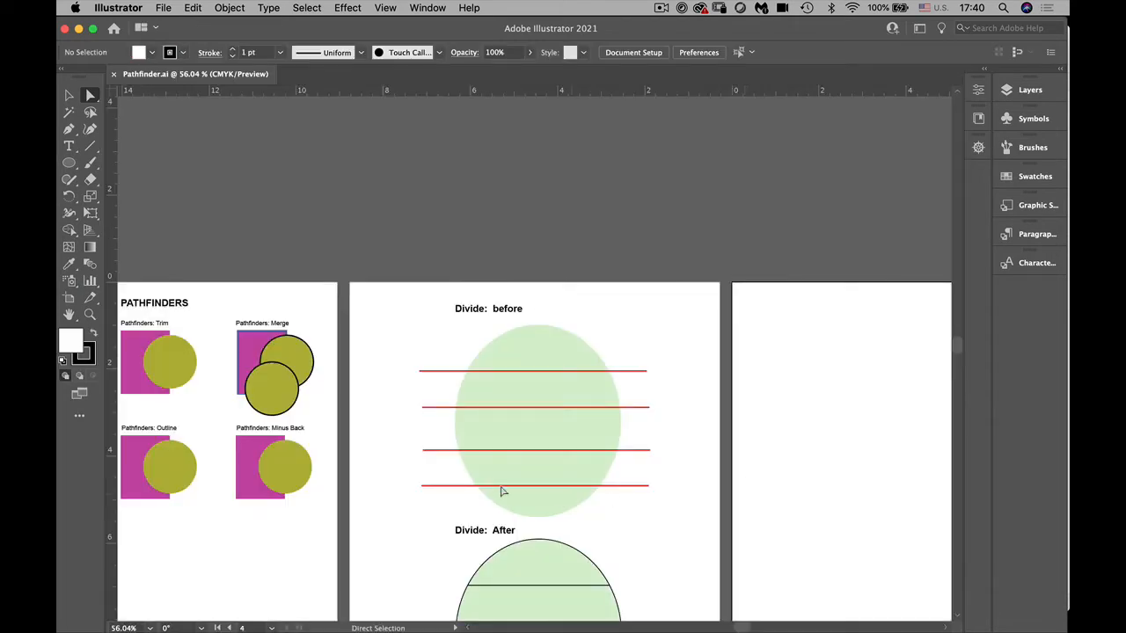
Lock the Practice layer, unlock the shape modes layer and make it the active layer
{"action": "left_click_drag", "start_coordinate": [390, 560], "coordinate": [599, 388]}
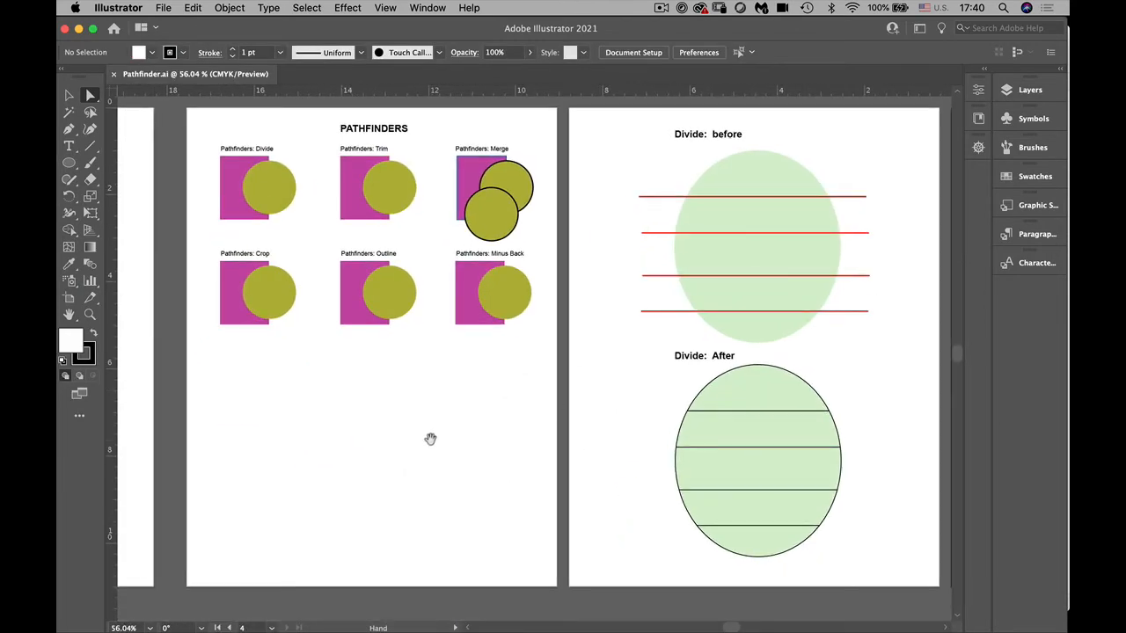
{"action": "left_click_drag", "start_coordinate": [469, 442], "coordinate": [650, 448]}
{"action": "mouse_move", "coordinate": [434, 445]}
{"action": "left_mouse_down"}
{"action": "mouse_move", "coordinate": [624, 449]}
{"action": "mouse_move", "coordinate": [648, 460]}
{"action": "mouse_move", "coordinate": [607, 478]}
{"action": "left_mouse_up"}
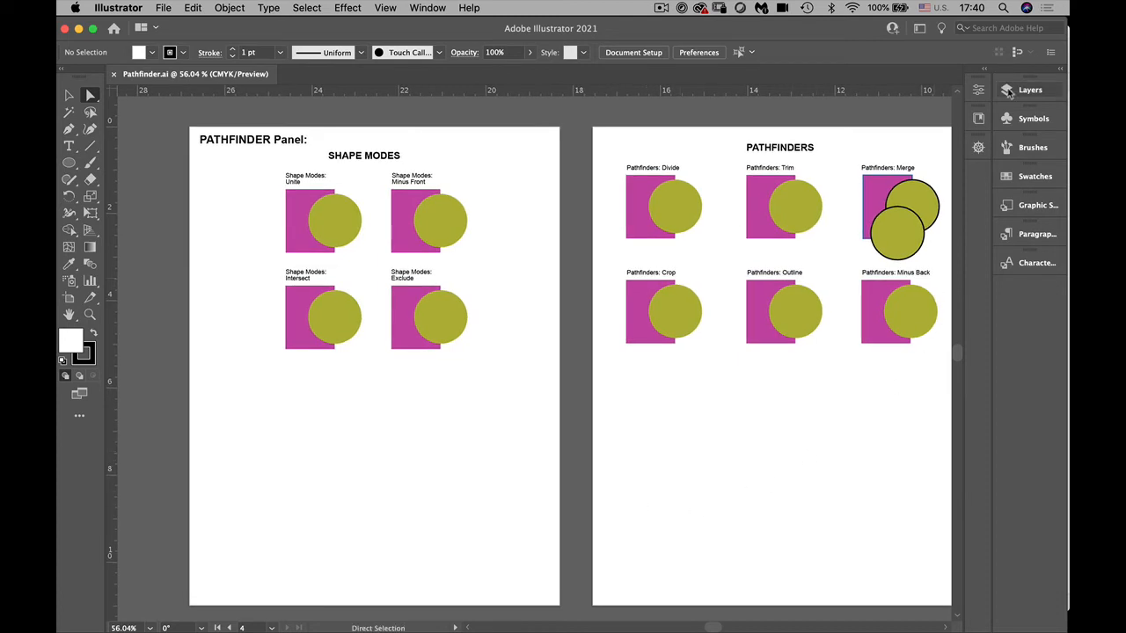
{"action": "left_click", "coordinate": [1027, 90]}
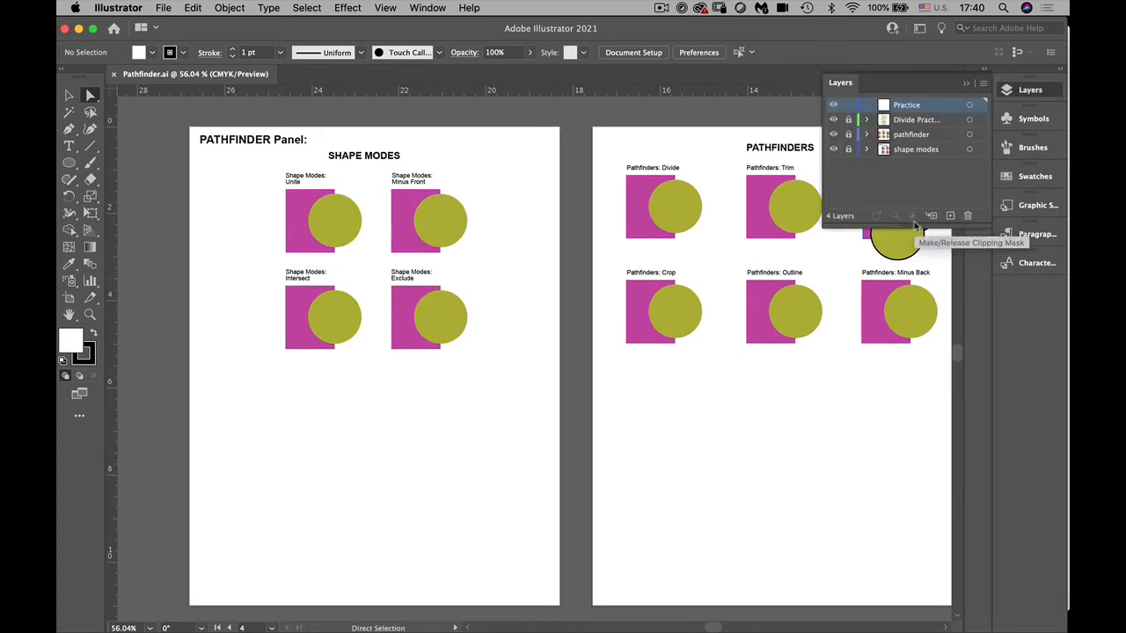
{"action": "left_click", "coordinate": [847, 105]}
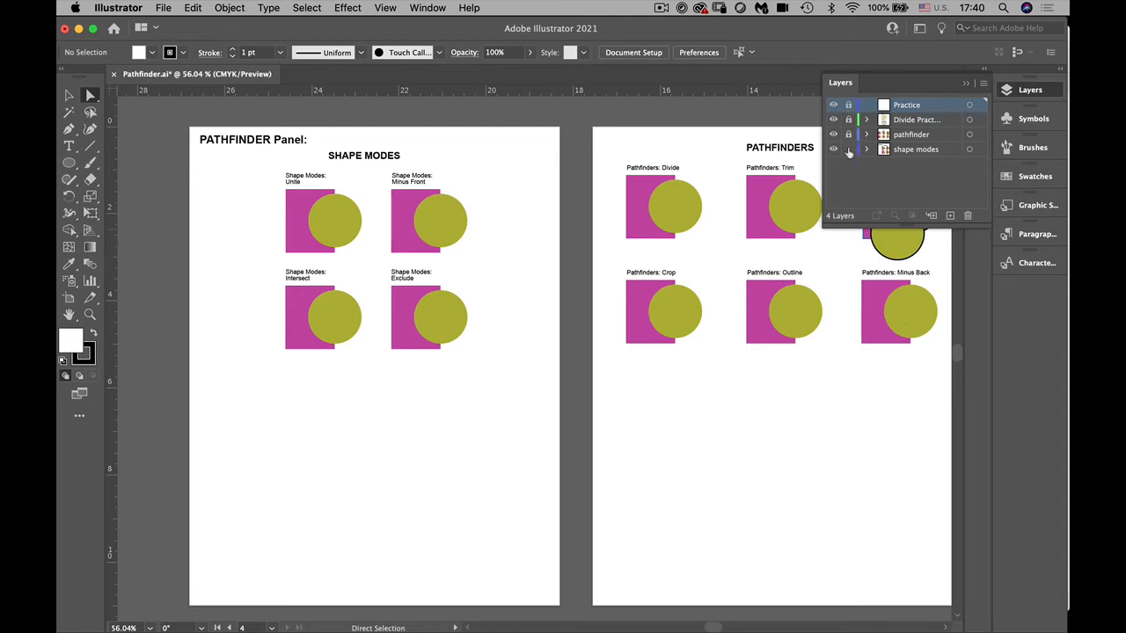
{"action": "left_click", "coordinate": [901, 153]}
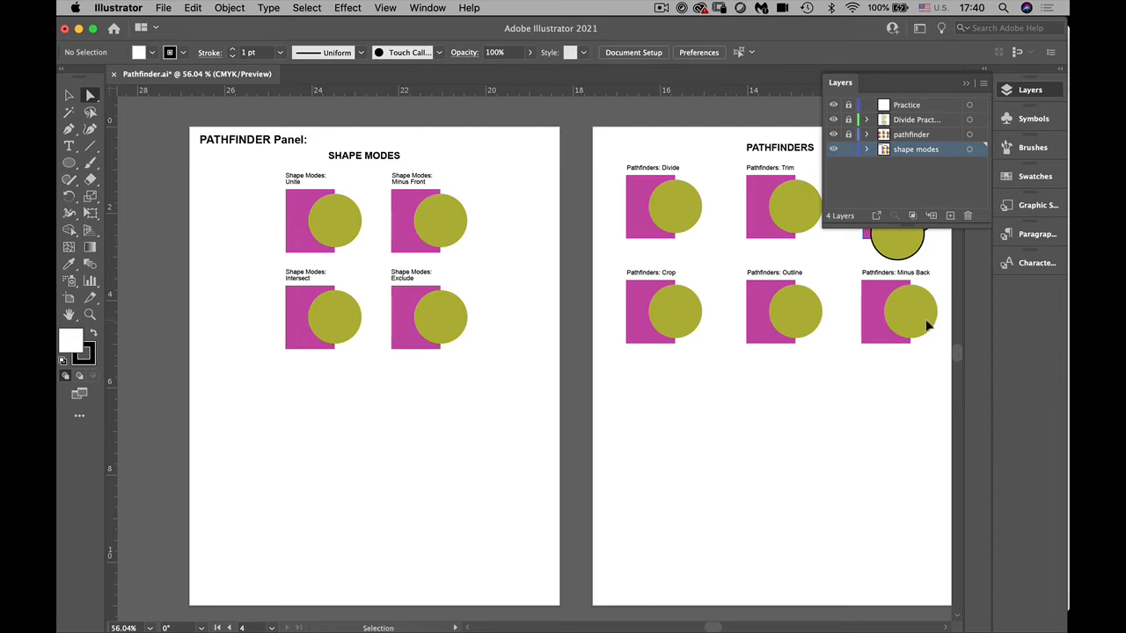
{"action": "key", "text": "super+equal"}
{"action": "key", "text": "super+equal"}
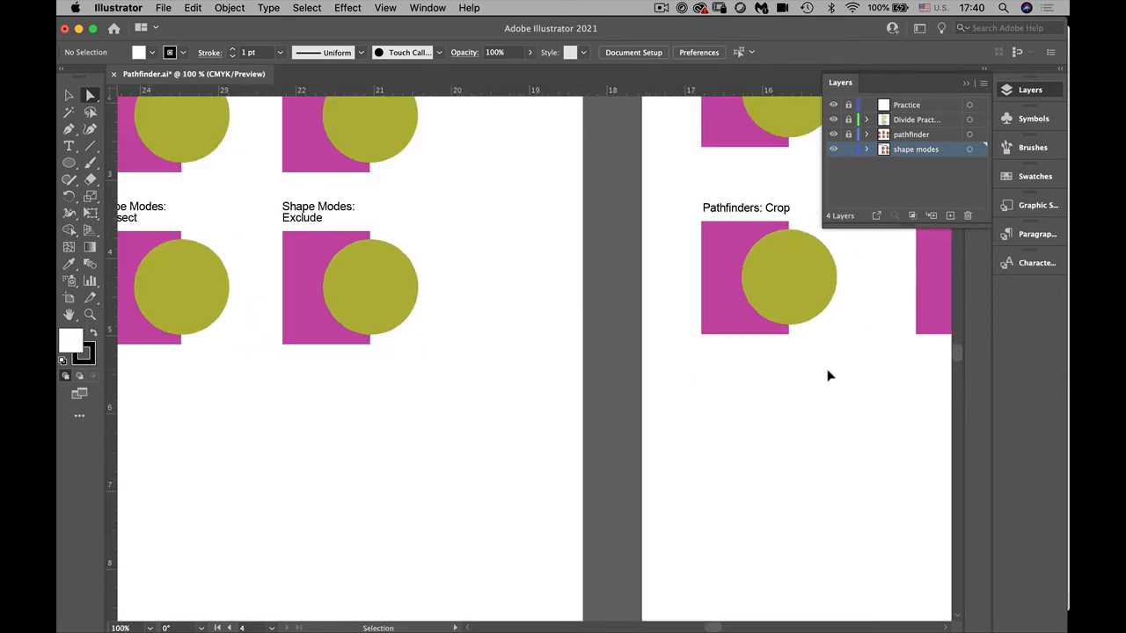
Bring the SHAPE MODES examples into view, collapse the Layers panel, and show the Properties panel at a reduced height
{"action": "left_click_drag", "start_coordinate": [455, 427], "coordinate": [573, 593]}
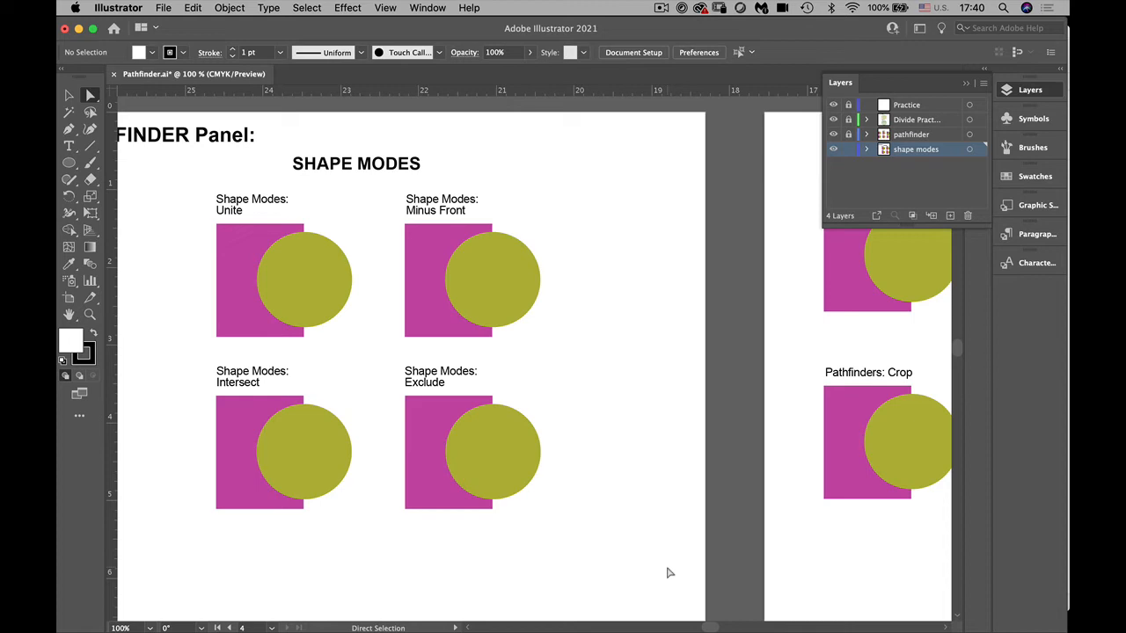
{"action": "left_click", "coordinate": [840, 84]}
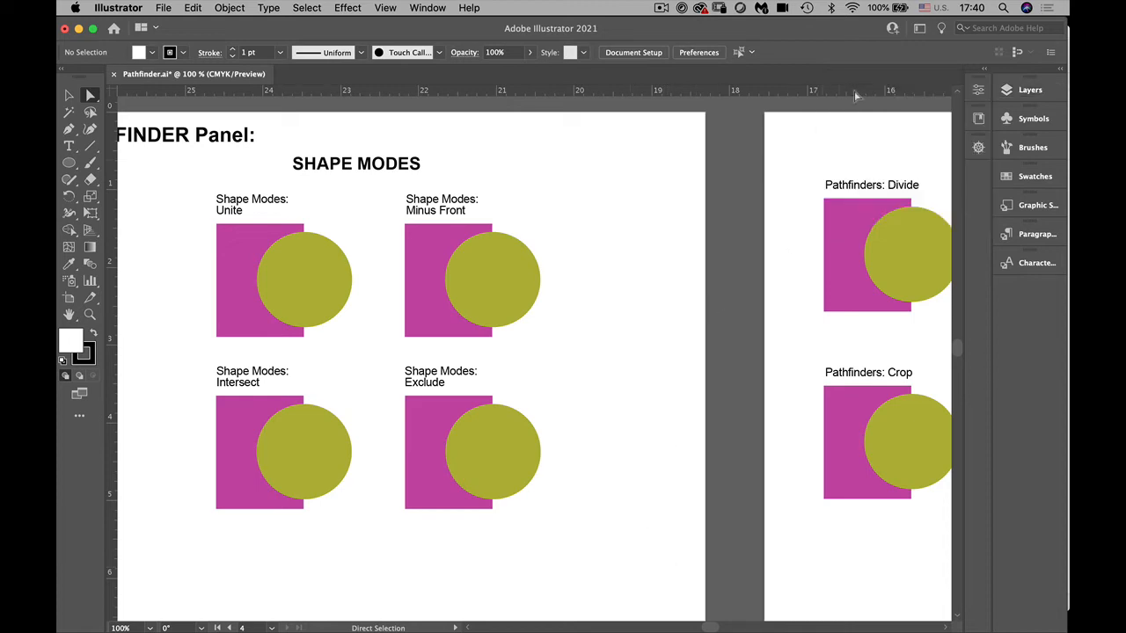
{"action": "left_click", "coordinate": [979, 91]}
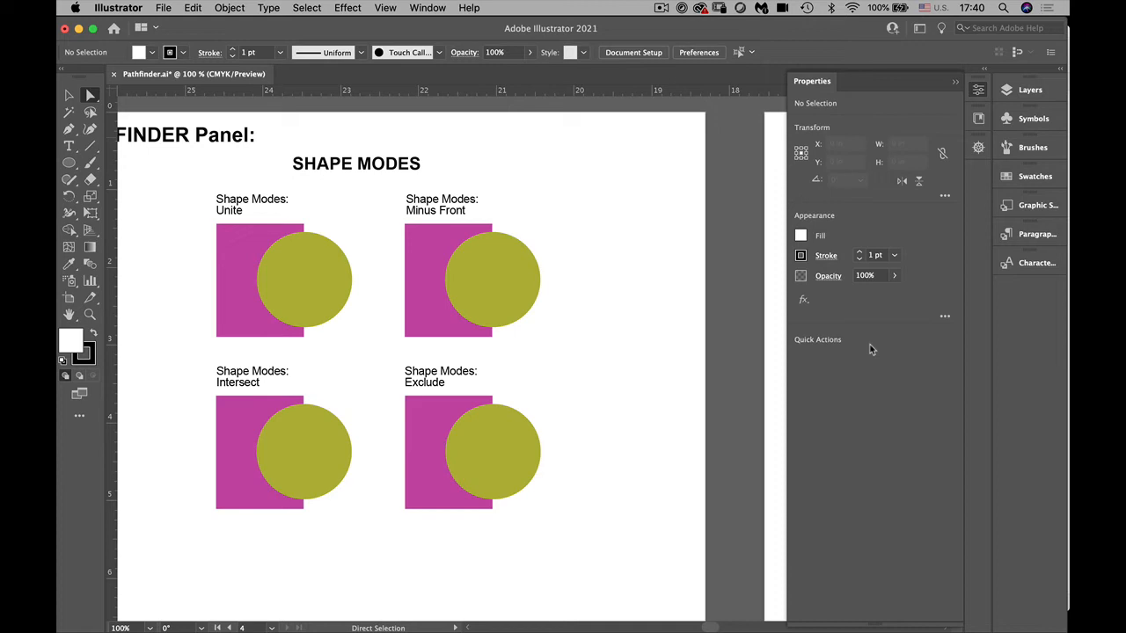
{"action": "left_click_drag", "start_coordinate": [871, 621], "coordinate": [870, 426]}
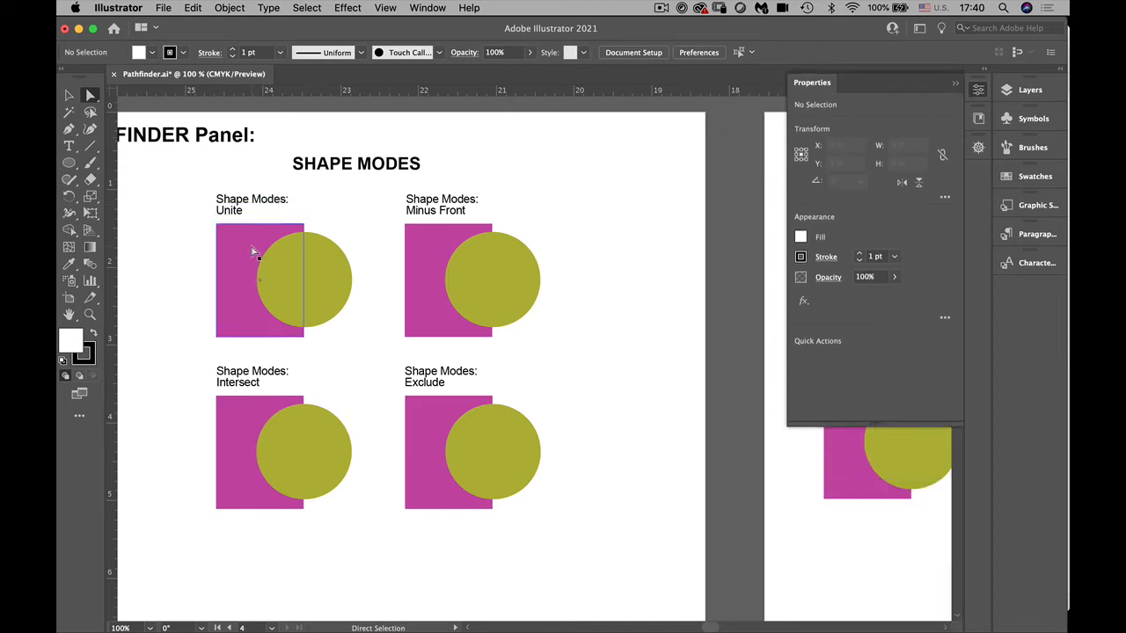
Select the magenta rectangle and green circle of the Unite example, and review the full Pathfinder options in Properties before collapsing it
{"action": "left_click", "coordinate": [68, 94]}
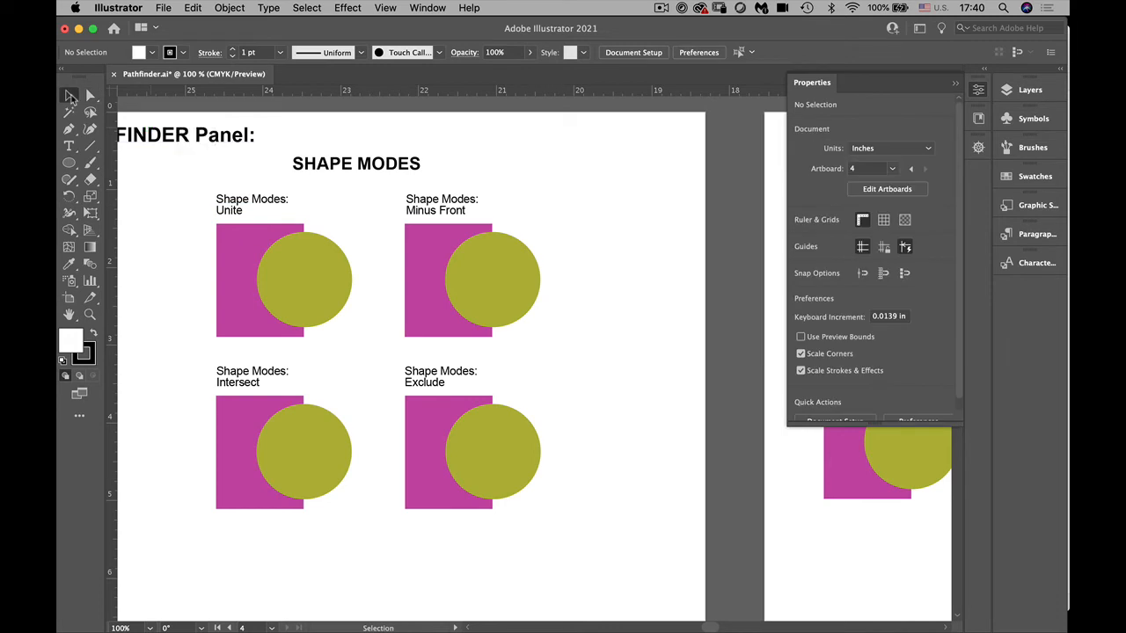
{"action": "left_click", "coordinate": [231, 271]}
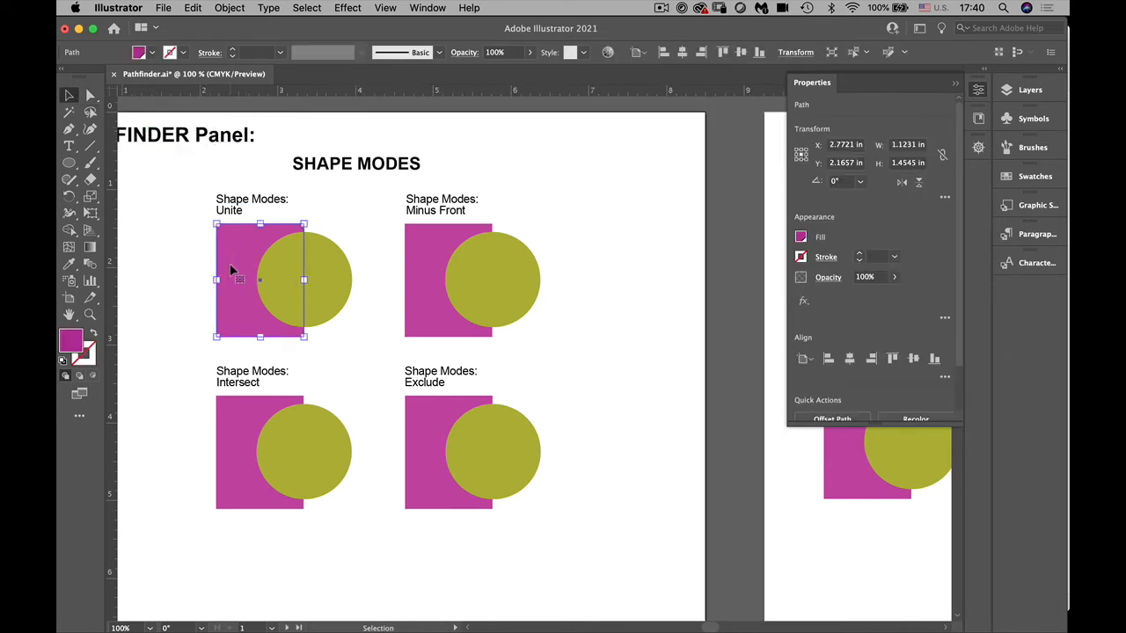
{"action": "left_click", "coordinate": [328, 296], "text": "shift"}
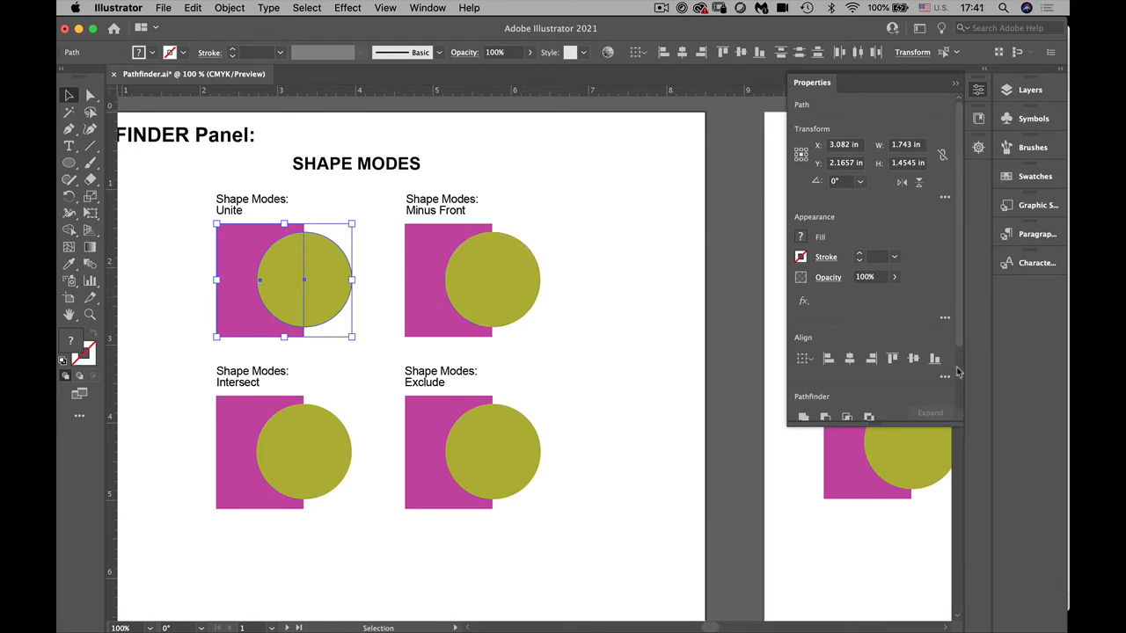
{"action": "scroll", "coordinate": [960, 357], "scroll_direction": "down", "scroll_amount": 1}
{"action": "scroll", "coordinate": [960, 358], "scroll_direction": "down", "scroll_amount": 4}
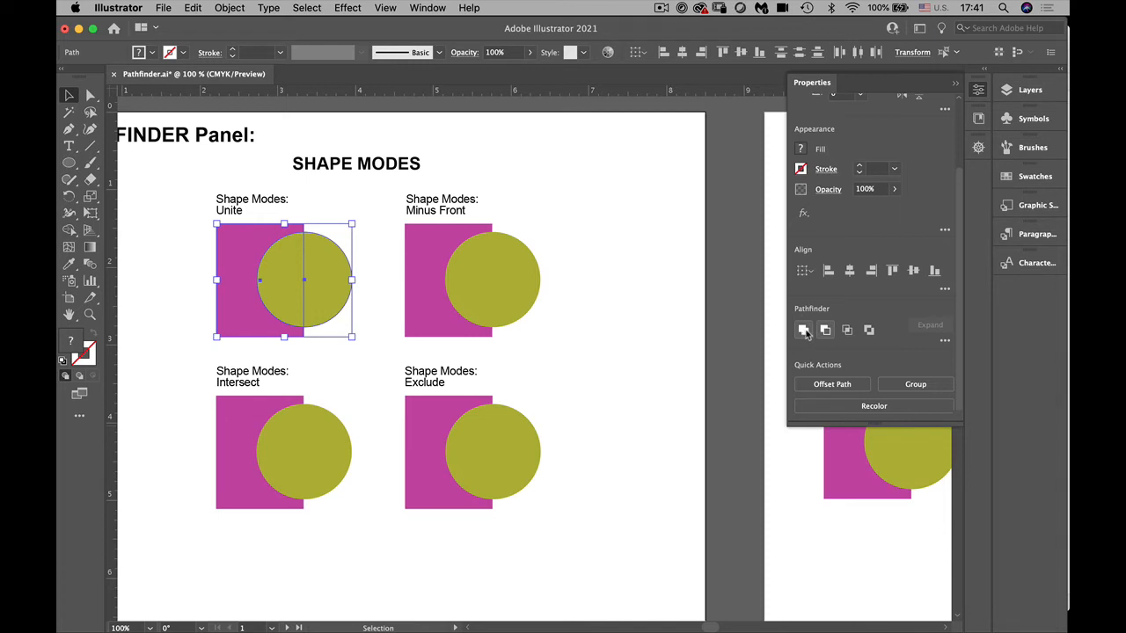
{"action": "left_click", "coordinate": [945, 343]}
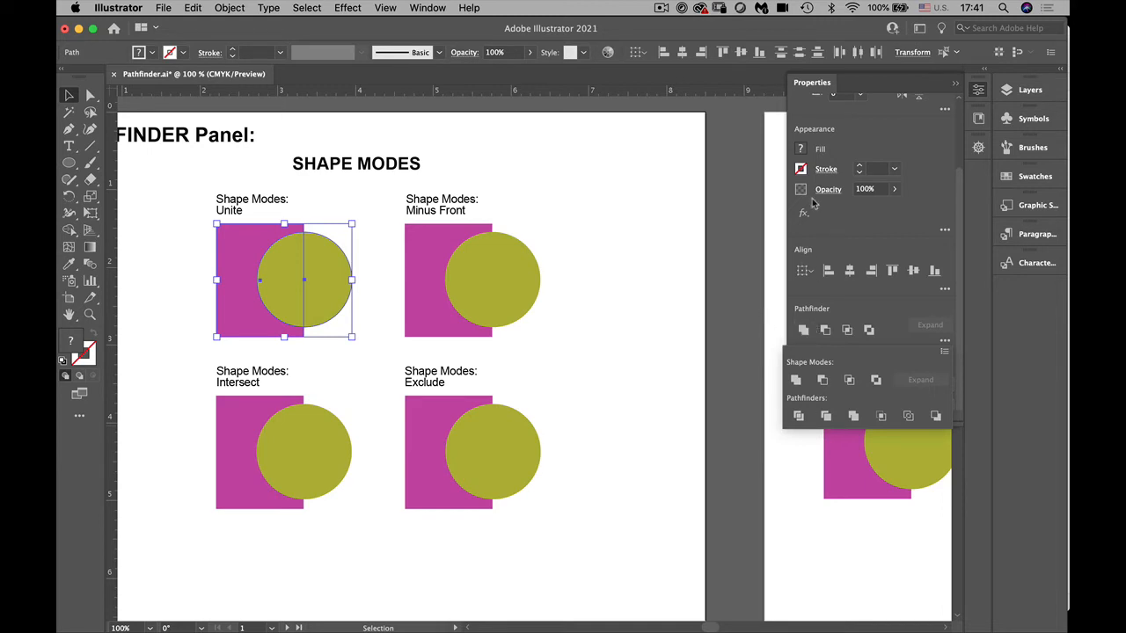
{"action": "left_click", "coordinate": [806, 90]}
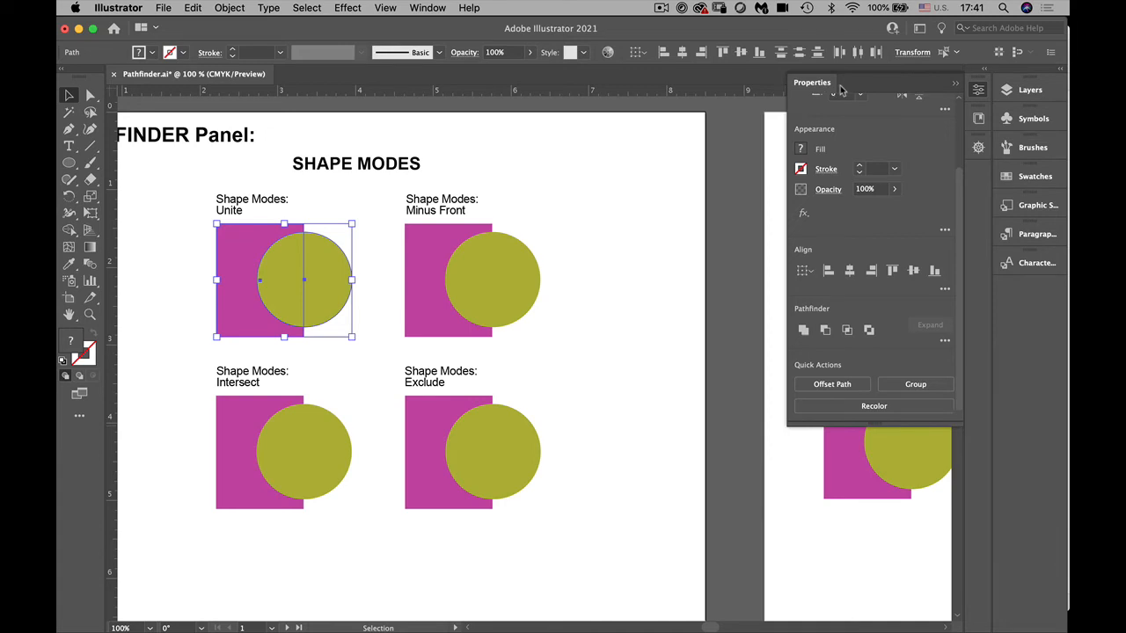
{"action": "left_click", "coordinate": [814, 82]}
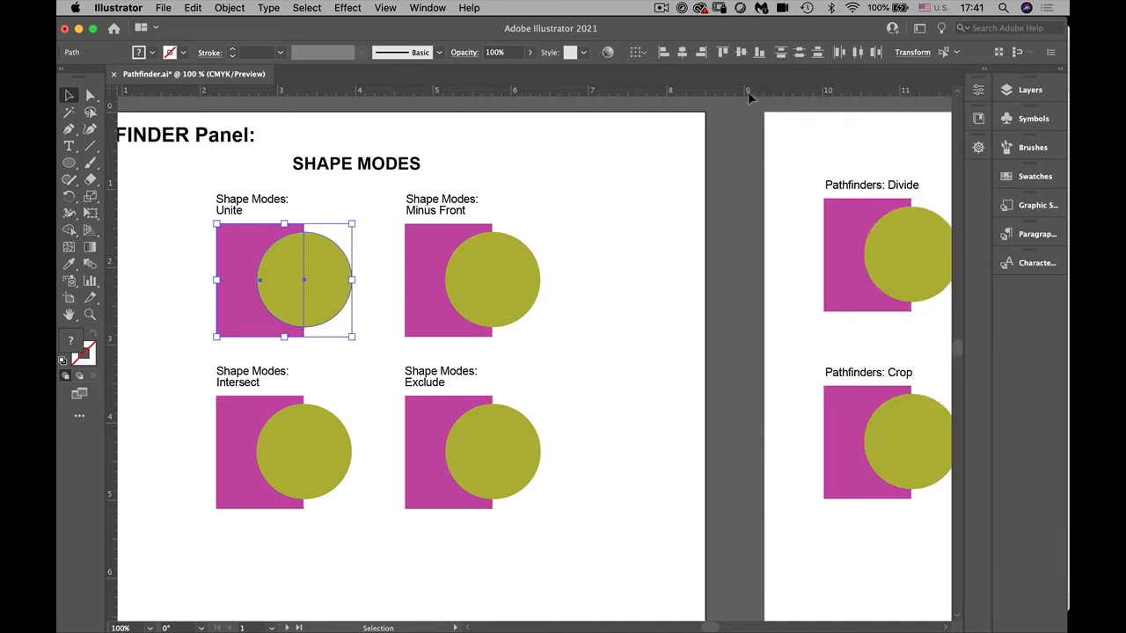
Show the Pathfinder panel as a separate floating panel beside the examples, and dock Align and Transform with the collapsed panels
{"action": "left_click", "coordinate": [428, 7]}
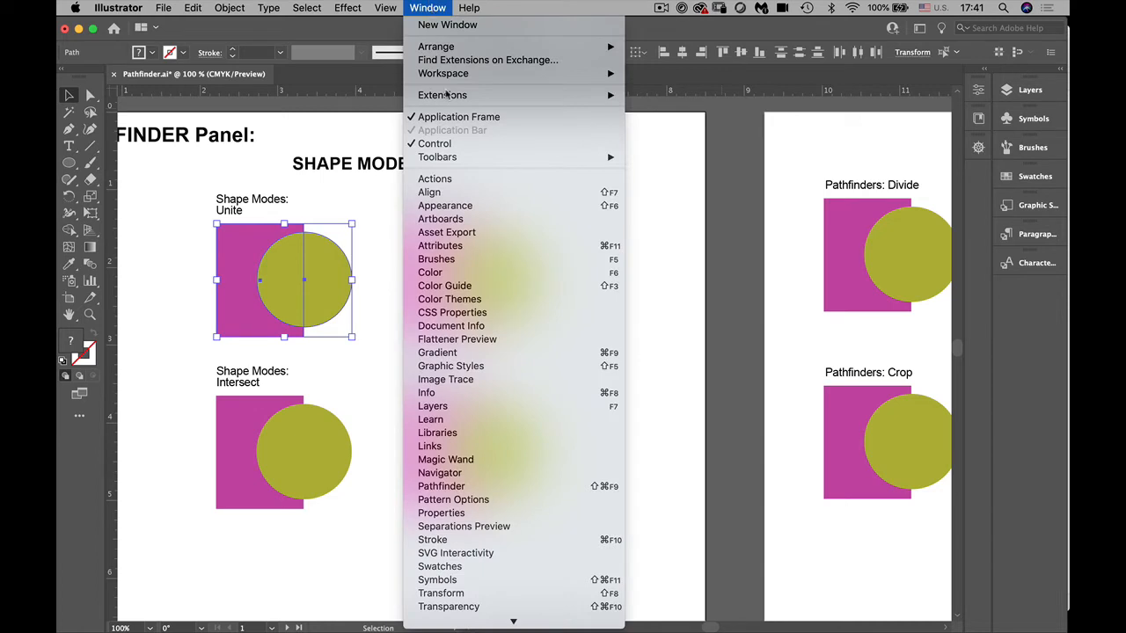
{"action": "left_click", "coordinate": [484, 487]}
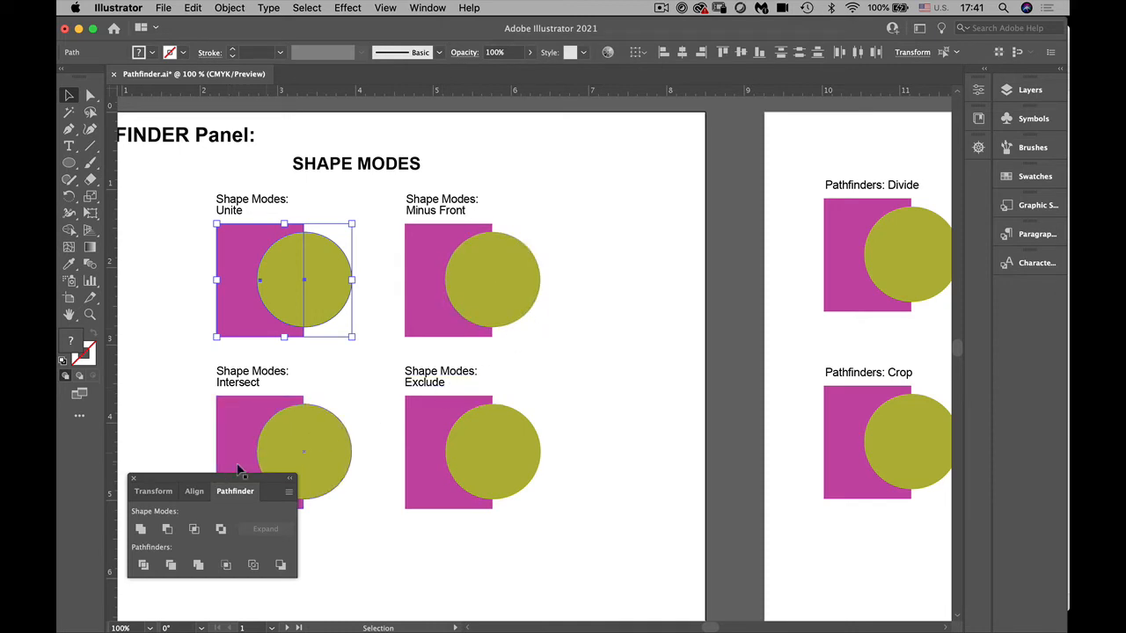
{"action": "left_click_drag", "start_coordinate": [215, 480], "coordinate": [660, 100]}
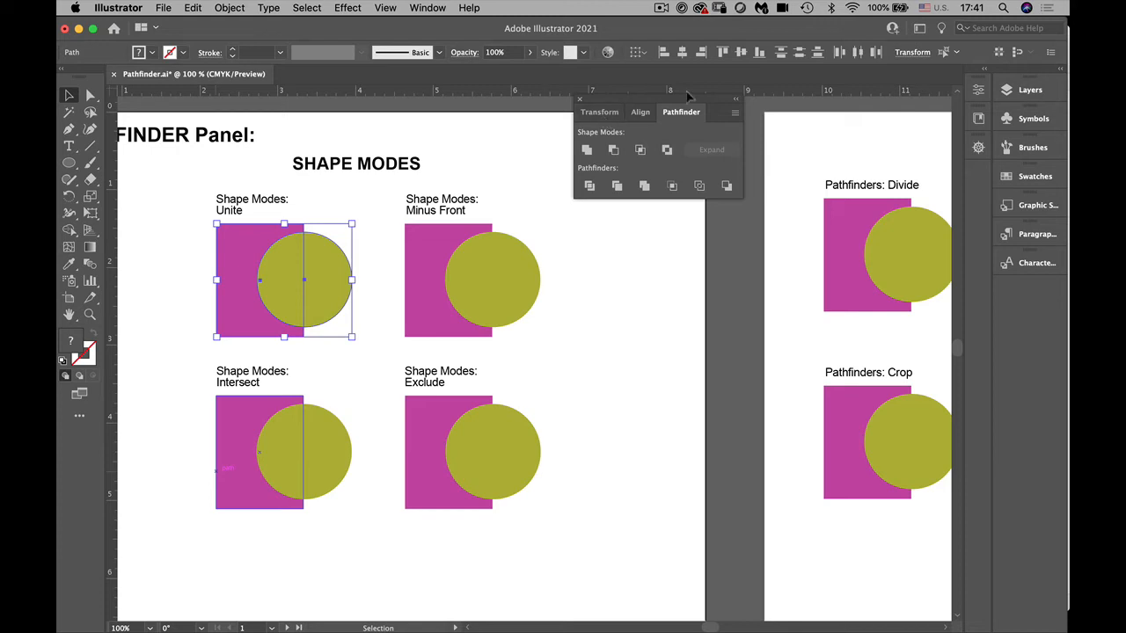
{"action": "left_click_drag", "start_coordinate": [681, 112], "coordinate": [376, 124]}
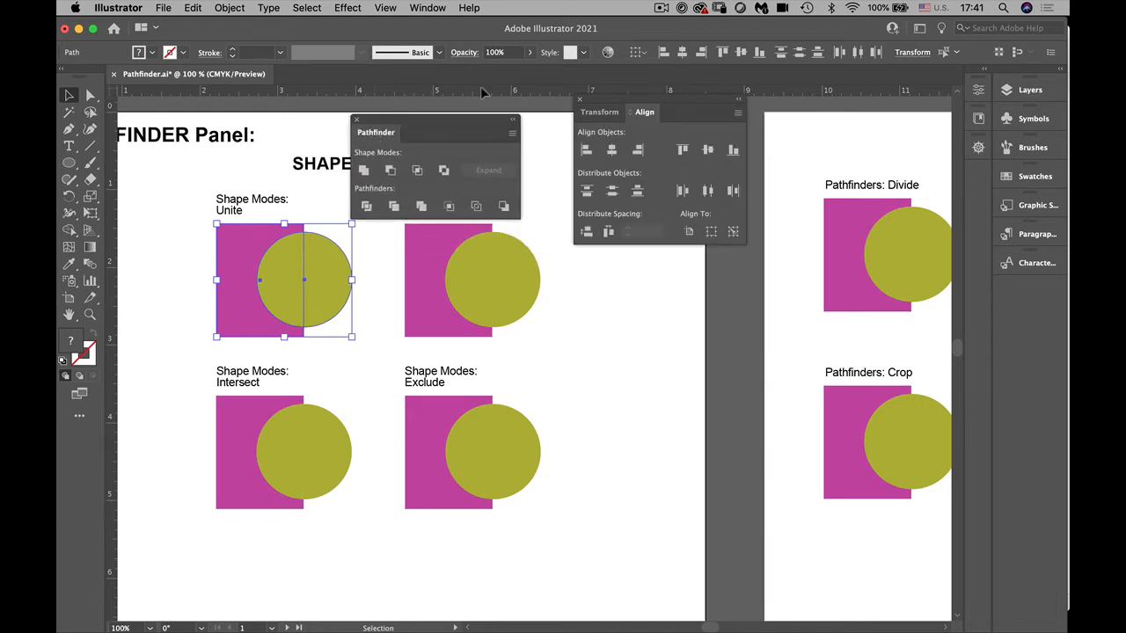
{"action": "left_click_drag", "start_coordinate": [645, 111], "coordinate": [1003, 291]}
{"action": "left_click_drag", "start_coordinate": [613, 123], "coordinate": [1034, 315]}
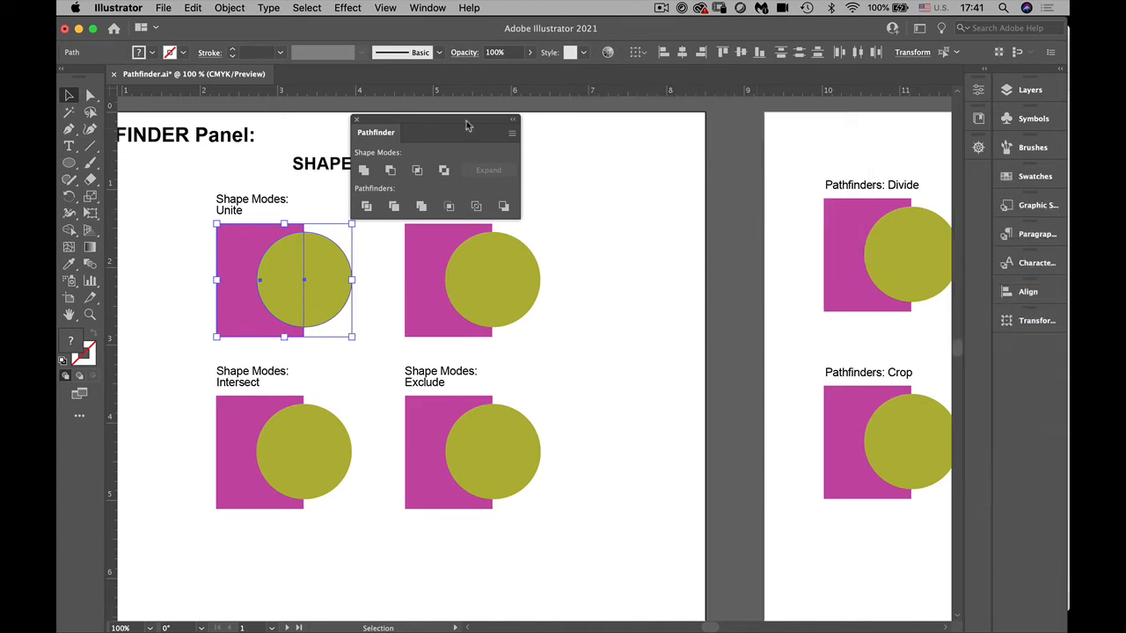
{"action": "left_click_drag", "start_coordinate": [454, 120], "coordinate": [681, 131]}
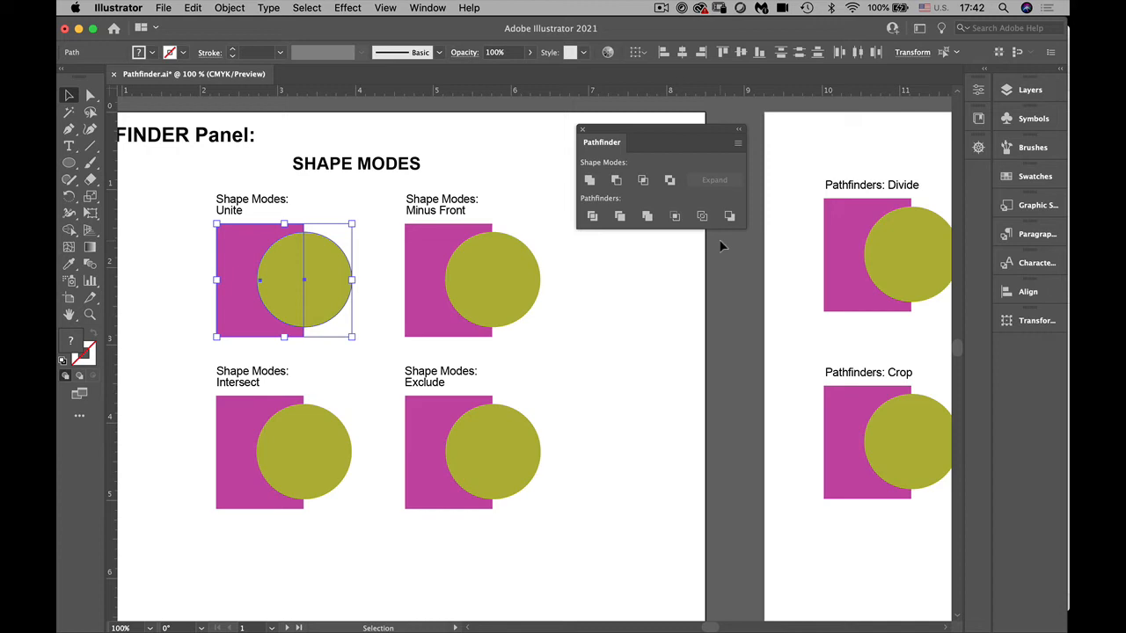
Set the Layers panel's row size to a custom 50 pixels
{"action": "left_click", "coordinate": [1008, 93]}
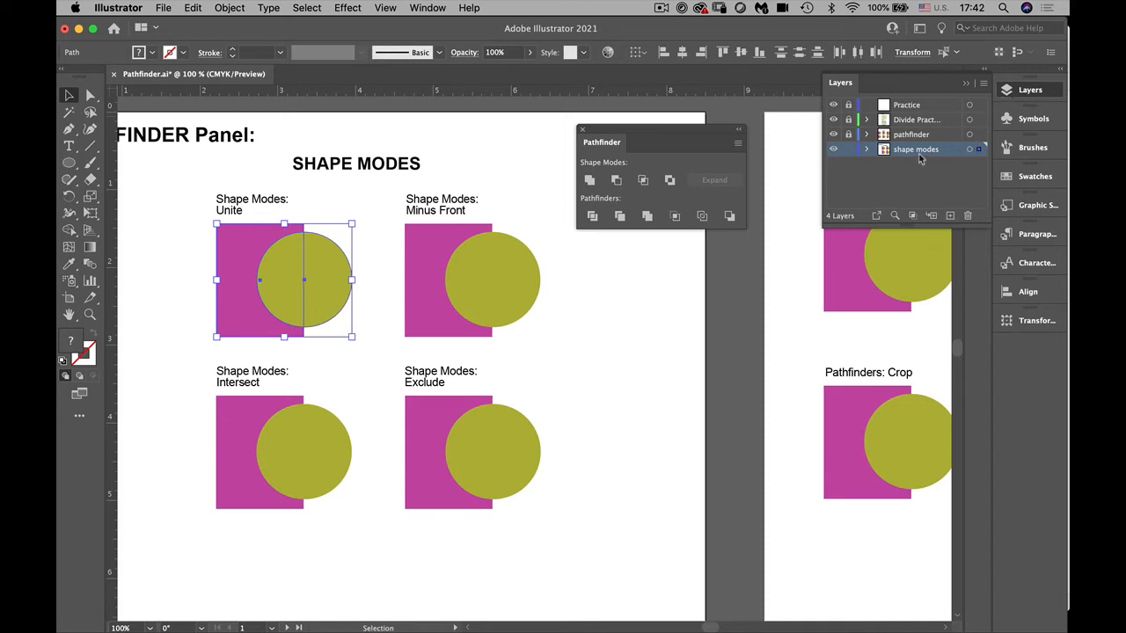
{"action": "left_click", "coordinate": [983, 84]}
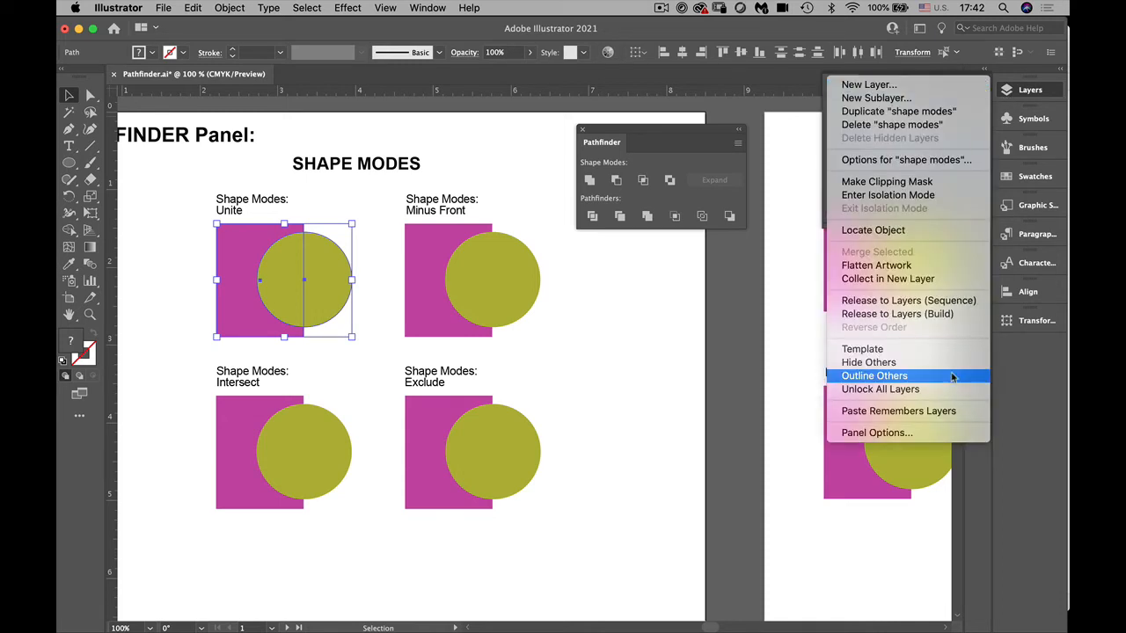
{"action": "left_click", "coordinate": [935, 431]}
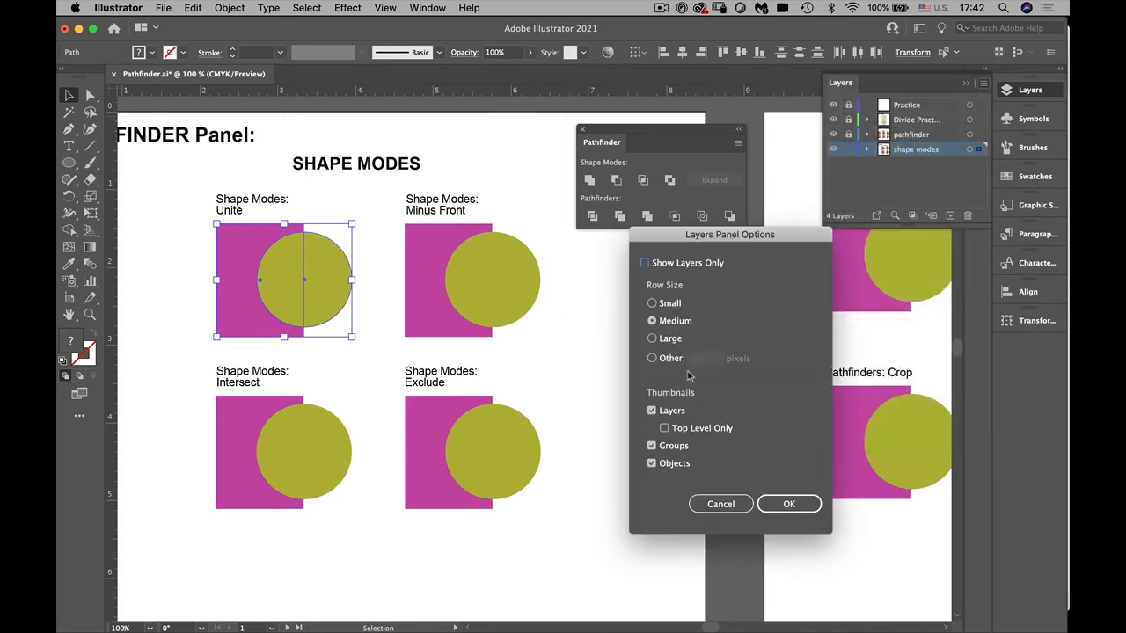
{"action": "left_click", "coordinate": [651, 359]}
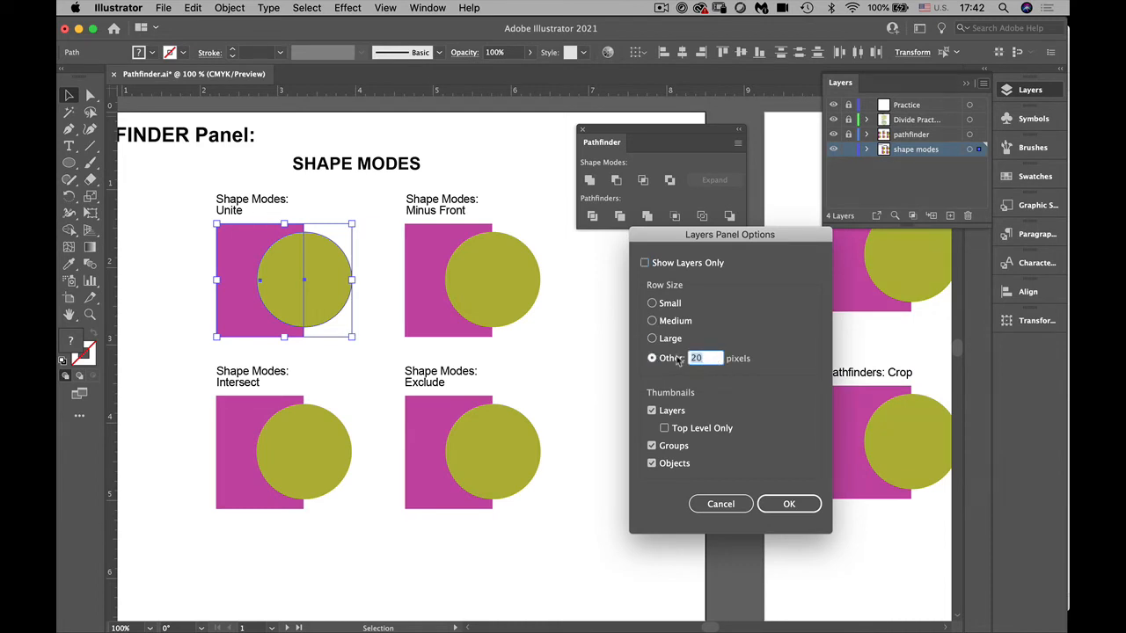
{"action": "type", "text": "50"}
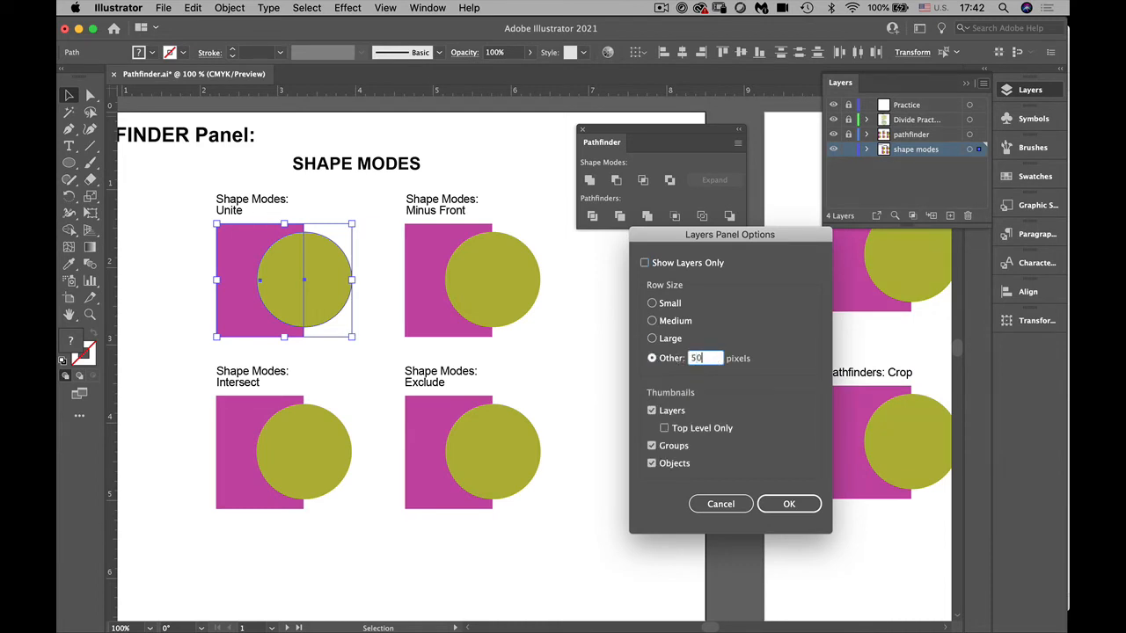
{"action": "left_click", "coordinate": [795, 511]}
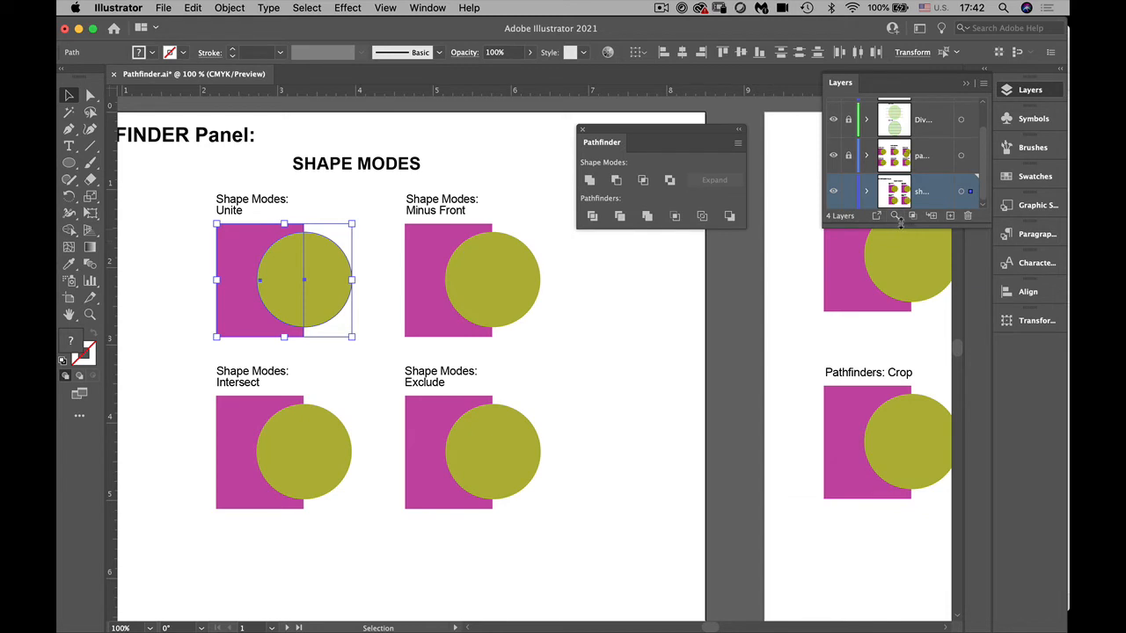
Expand the shape modes layer, locate the selected rectangle and circle at its end, and return the Layers panel to a compact height
{"action": "left_click_drag", "start_coordinate": [899, 227], "coordinate": [918, 605]}
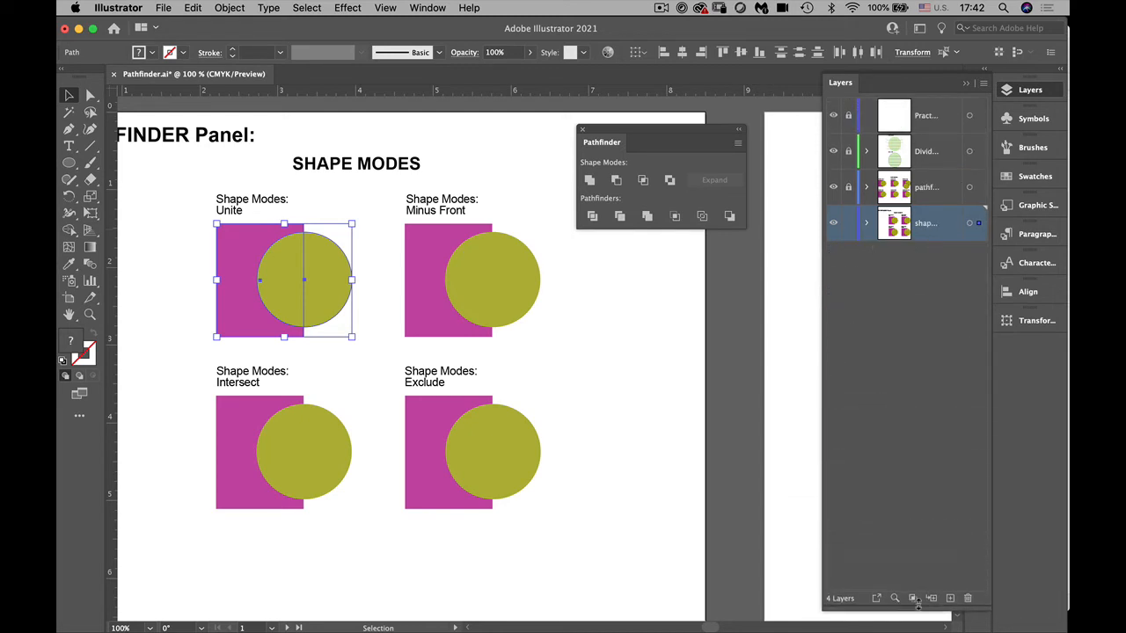
{"action": "left_click", "coordinate": [865, 224]}
{"action": "scroll", "coordinate": [962, 536], "scroll_direction": "down", "scroll_amount": 10}
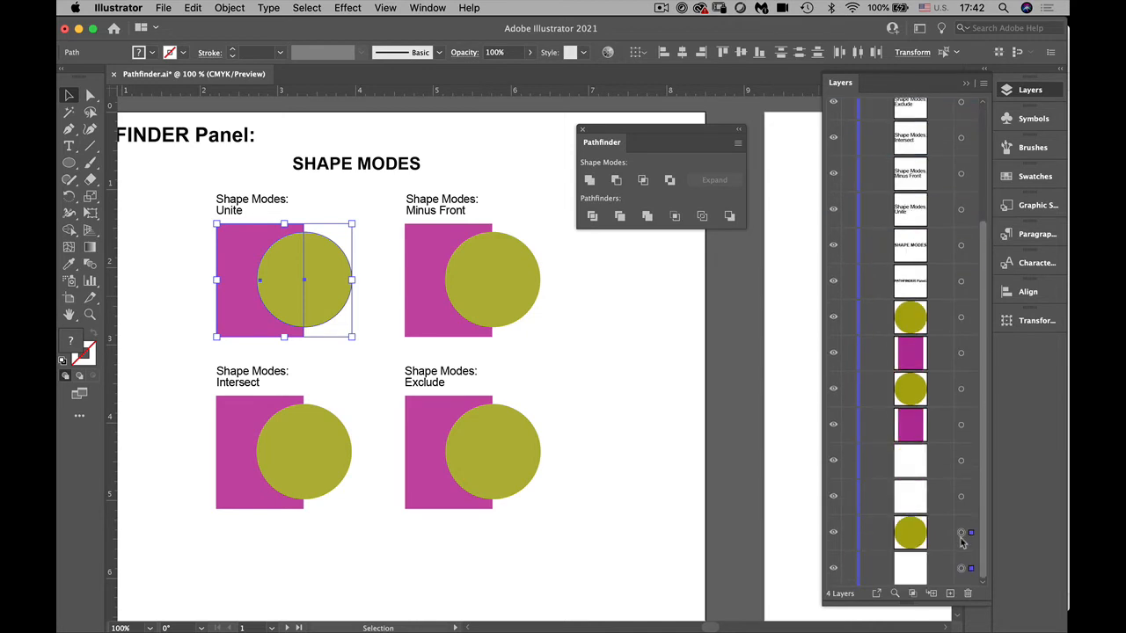
{"action": "left_click_drag", "start_coordinate": [910, 602], "coordinate": [903, 227]}
{"action": "left_click_drag", "start_coordinate": [983, 145], "coordinate": [984, 189]}
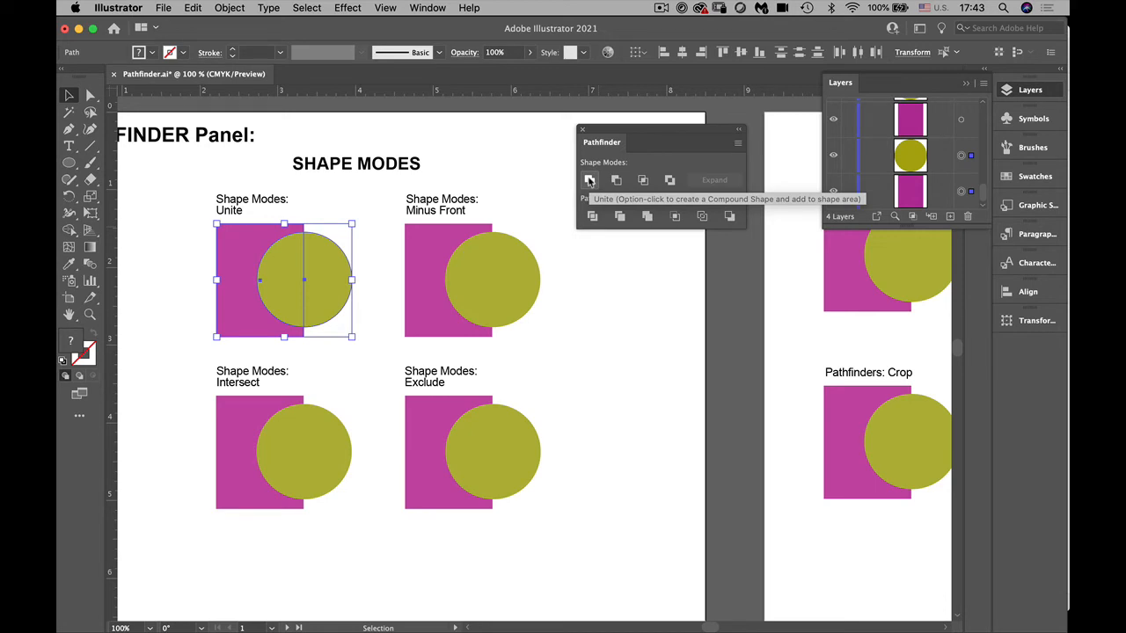
Try a plain Unite on the selected rectangle and circle, and undo it
{"action": "left_click", "coordinate": [589, 181]}
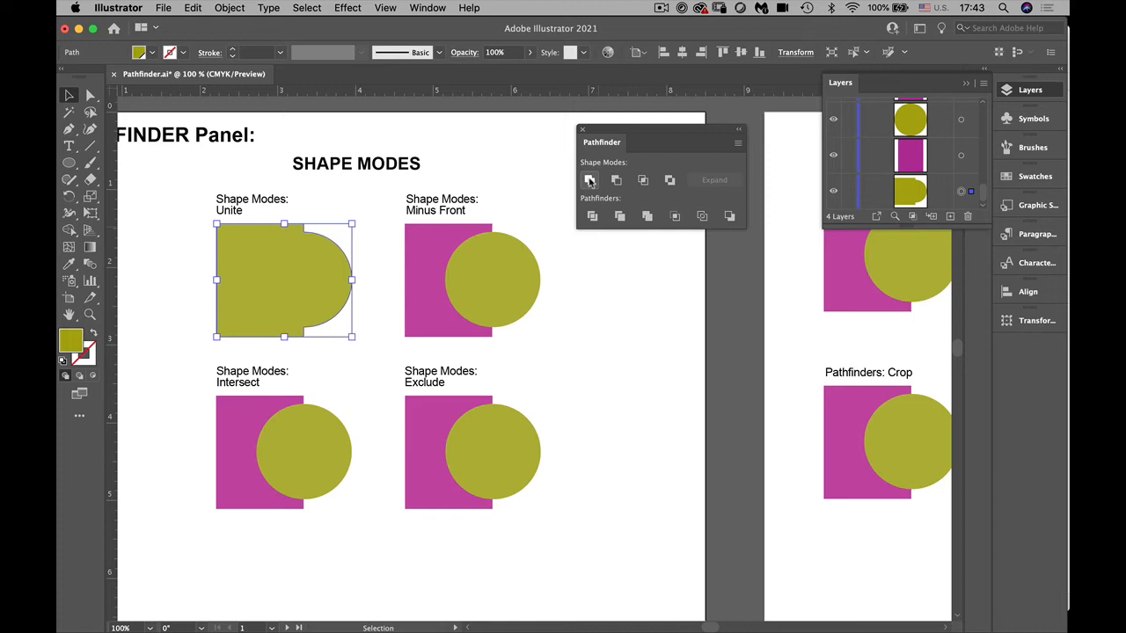
{"action": "key", "text": "super+z"}
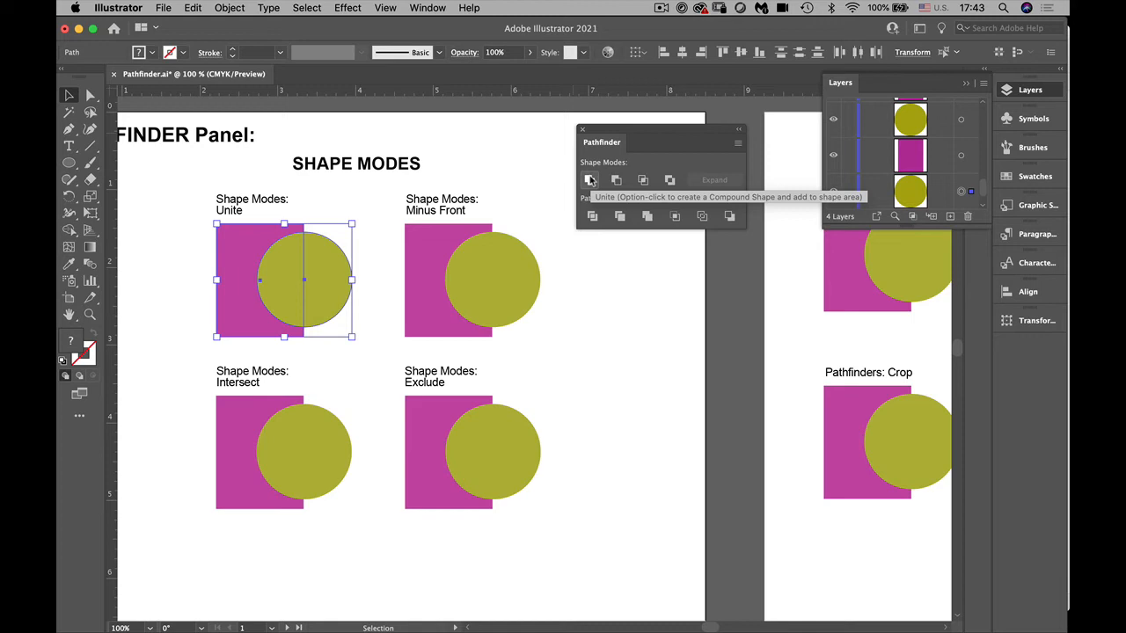
Unite the rectangle and circle as an editable compound shape, and expand its entry in a taller Layers panel
{"action": "left_click", "coordinate": [589, 180]}
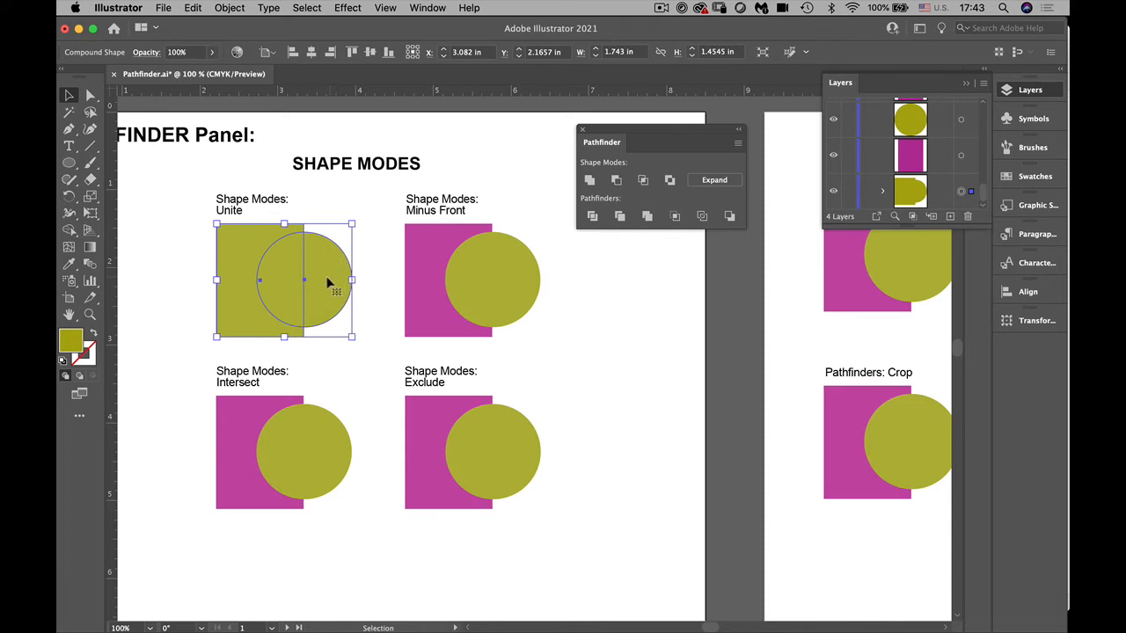
{"action": "left_click", "coordinate": [881, 193]}
{"action": "left_click_drag", "start_coordinate": [906, 228], "coordinate": [908, 426]}
{"action": "left_click", "coordinate": [929, 352]}
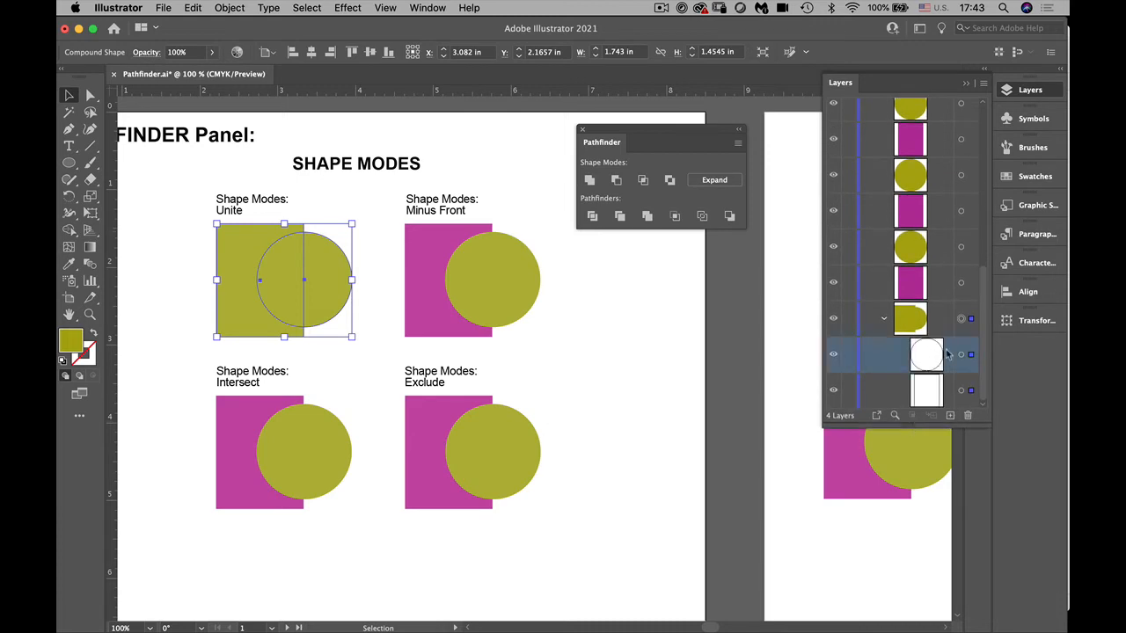
Target the compound shape's individual paths, and move and reshape its circle over the rectangle's upper right corner
{"action": "left_click", "coordinate": [960, 357]}
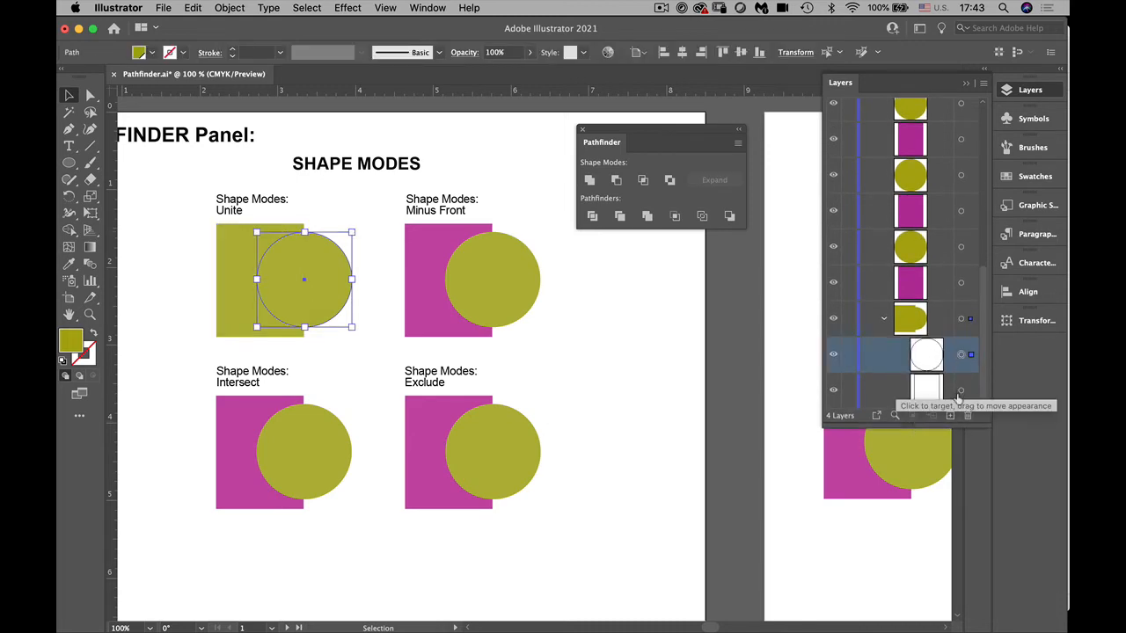
{"action": "left_click", "coordinate": [960, 390]}
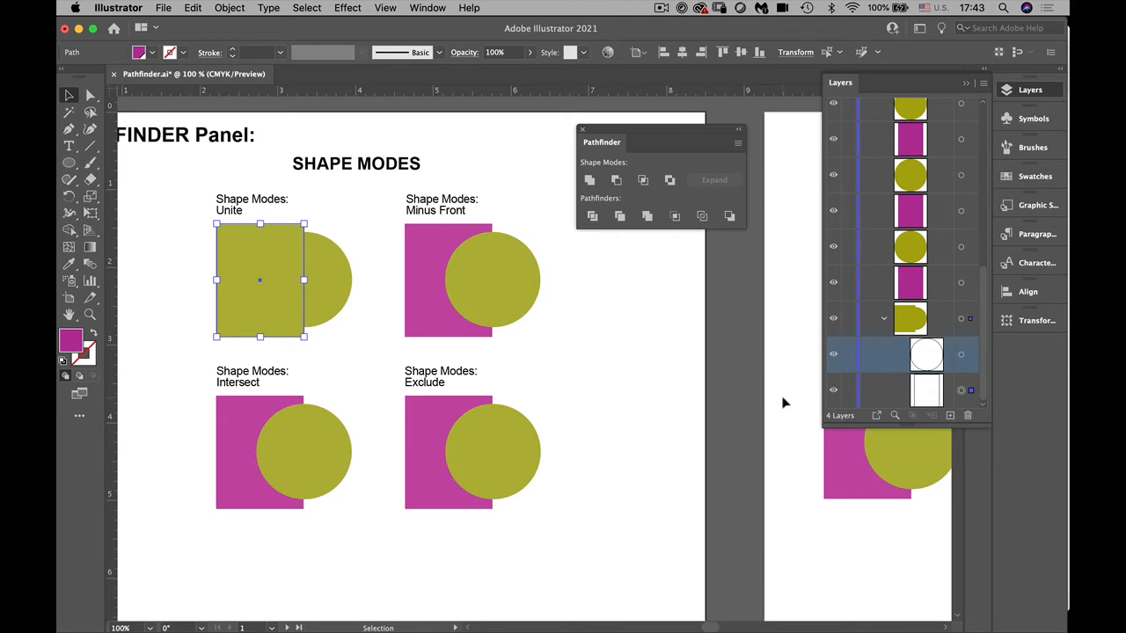
{"action": "left_click", "coordinate": [959, 356]}
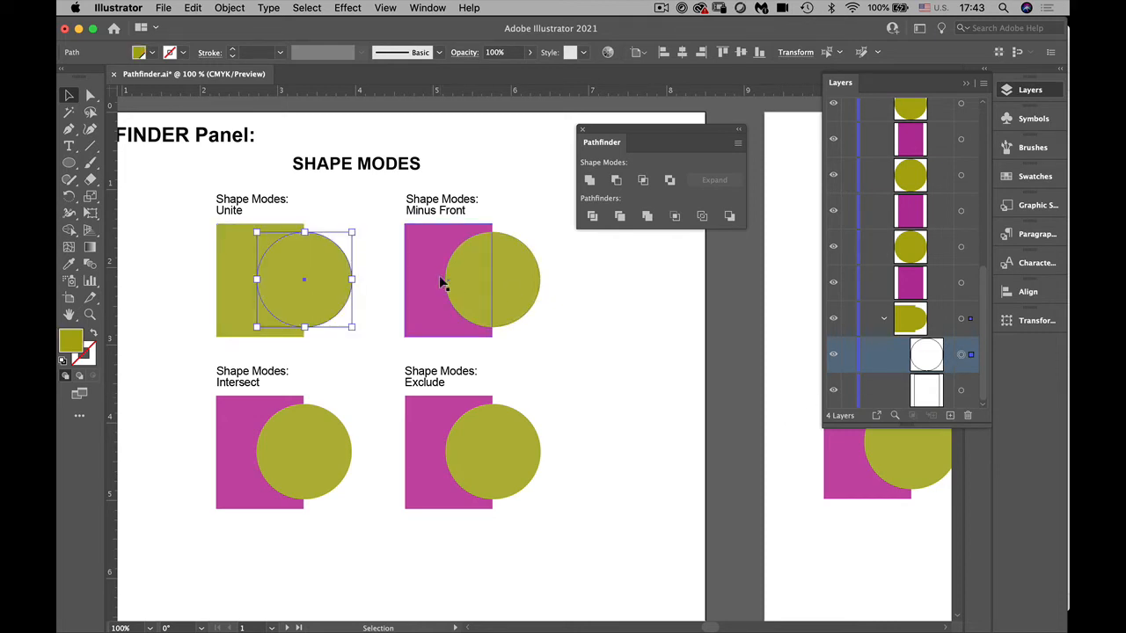
{"action": "left_click_drag", "start_coordinate": [354, 280], "coordinate": [319, 236]}
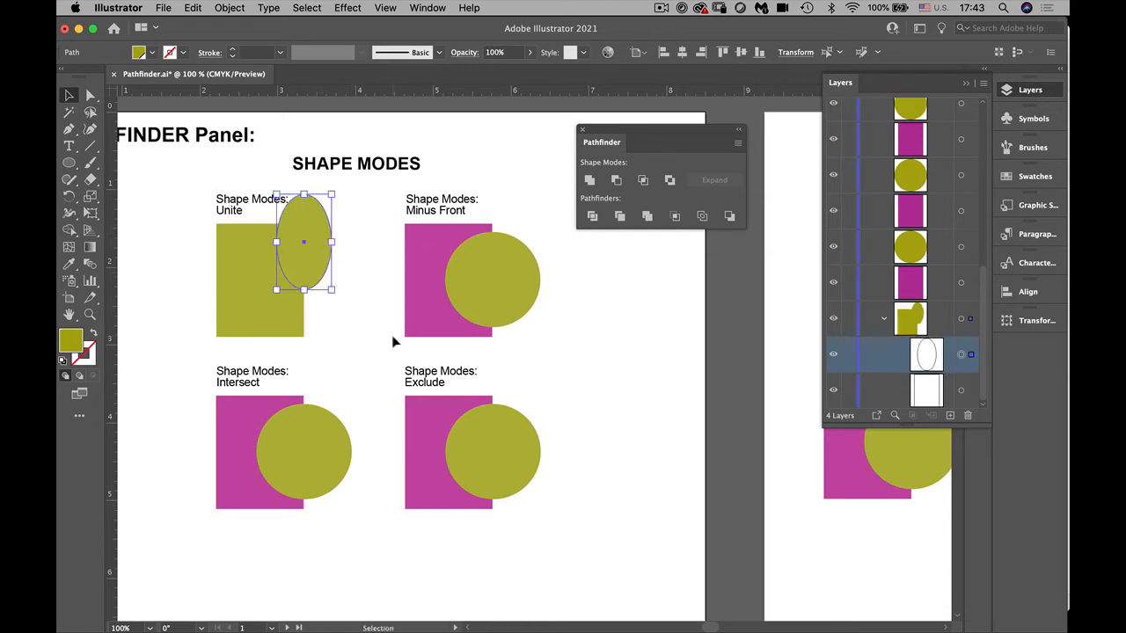
{"action": "left_click_drag", "start_coordinate": [332, 291], "coordinate": [359, 285]}
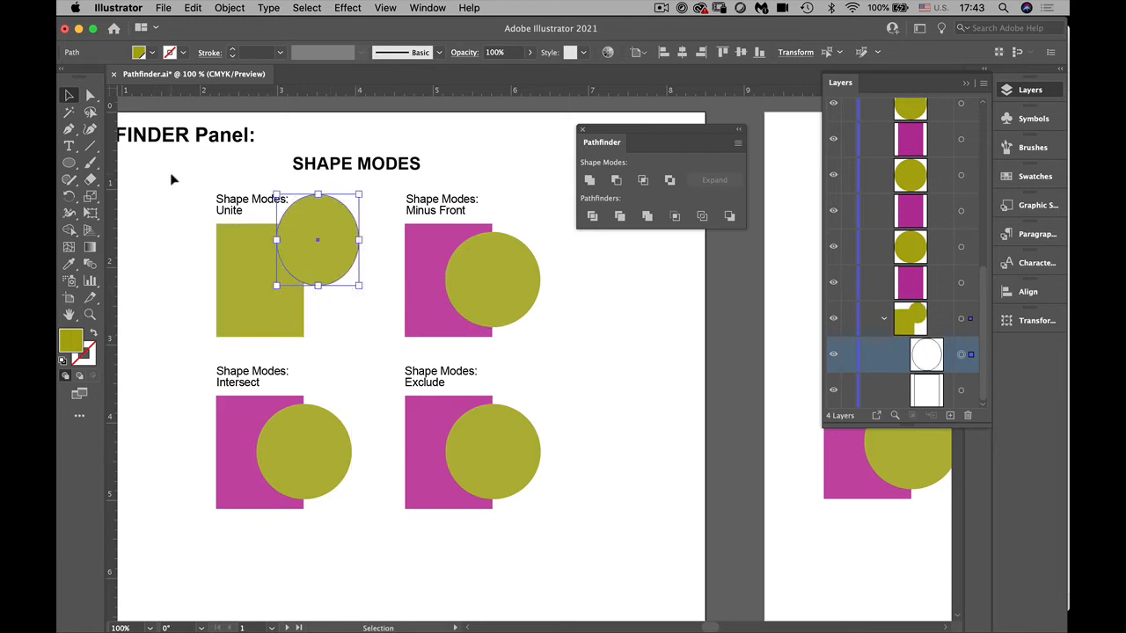
Reshape the compound shape's circle into a crescent by moving its right anchor point inward past the centre, and deselect it
{"action": "left_click", "coordinate": [90, 95]}
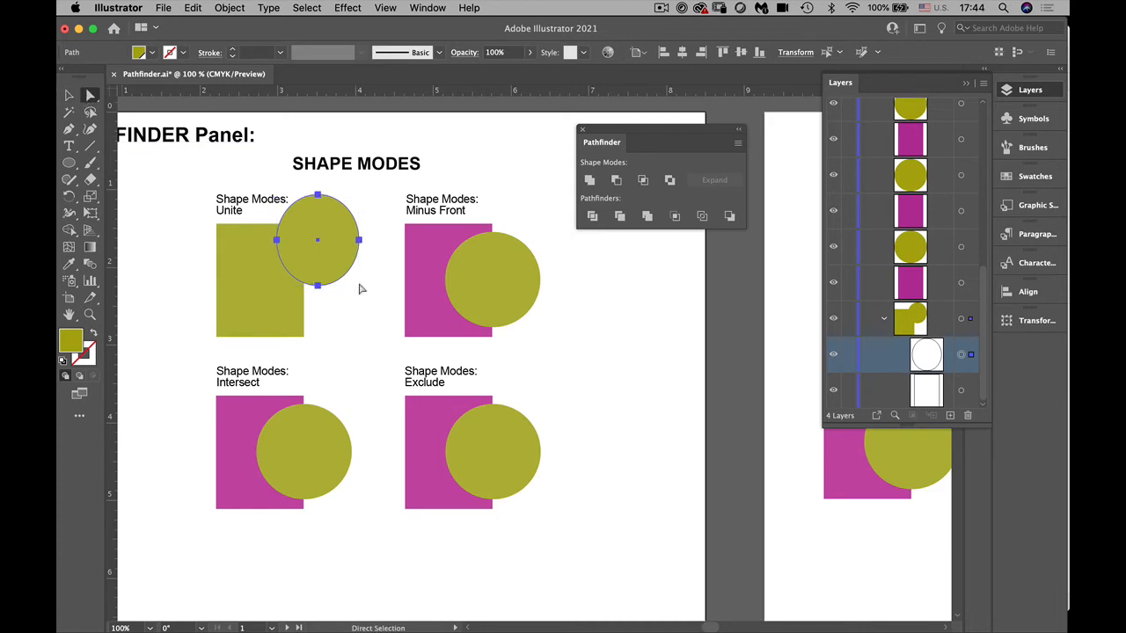
{"action": "left_click", "coordinate": [360, 285]}
{"action": "left_click", "coordinate": [346, 272]}
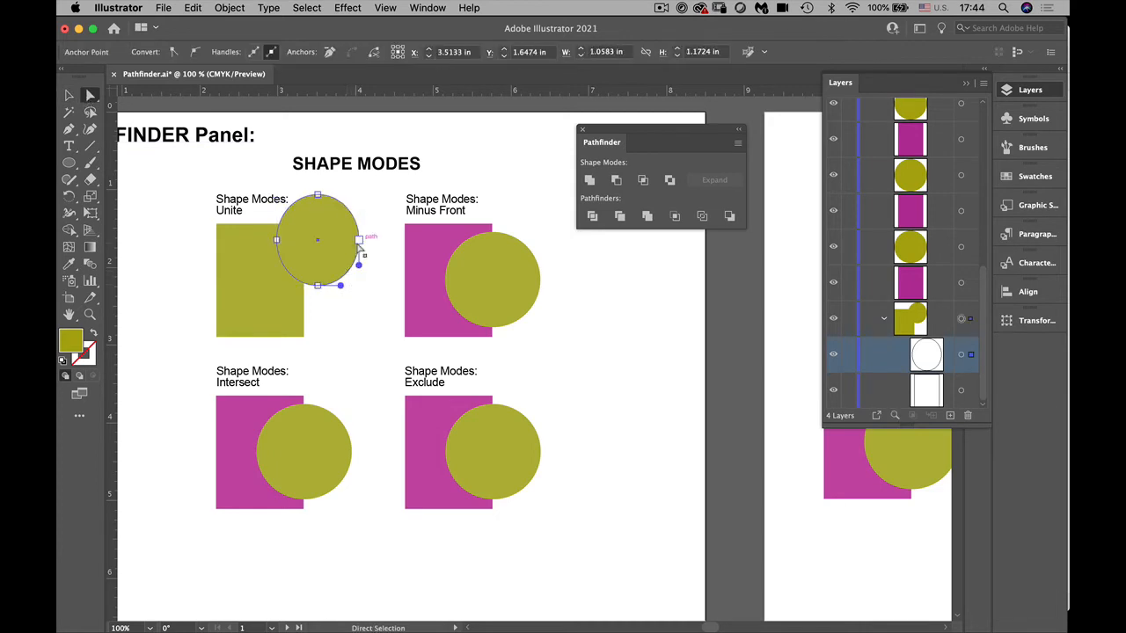
{"action": "left_click_drag", "start_coordinate": [359, 240], "coordinate": [313, 239]}
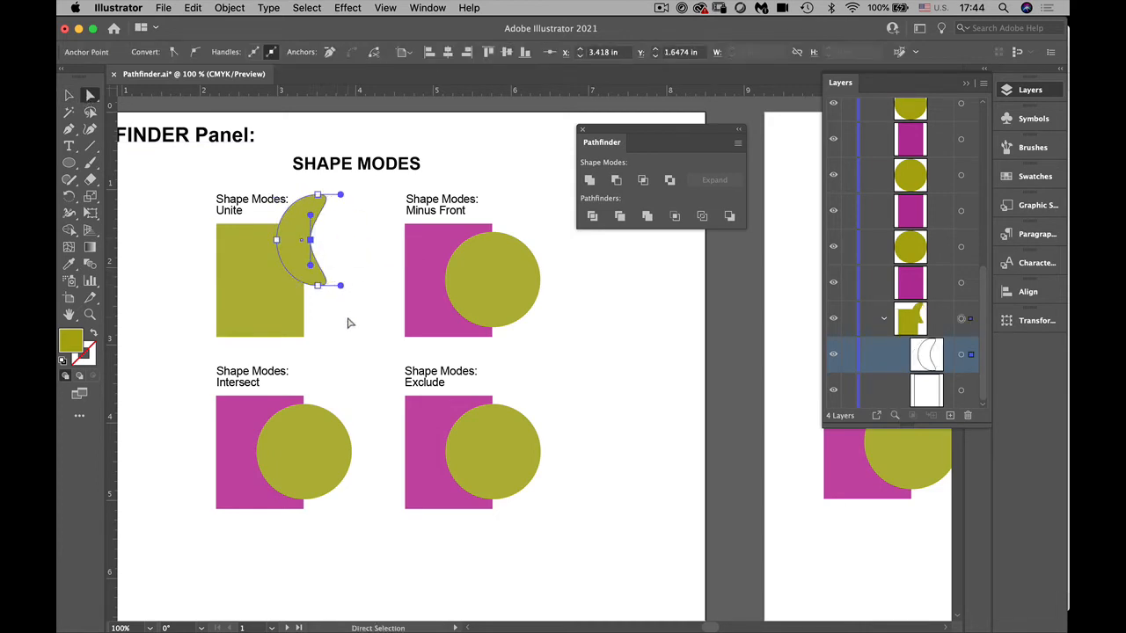
{"action": "left_click", "coordinate": [351, 333]}
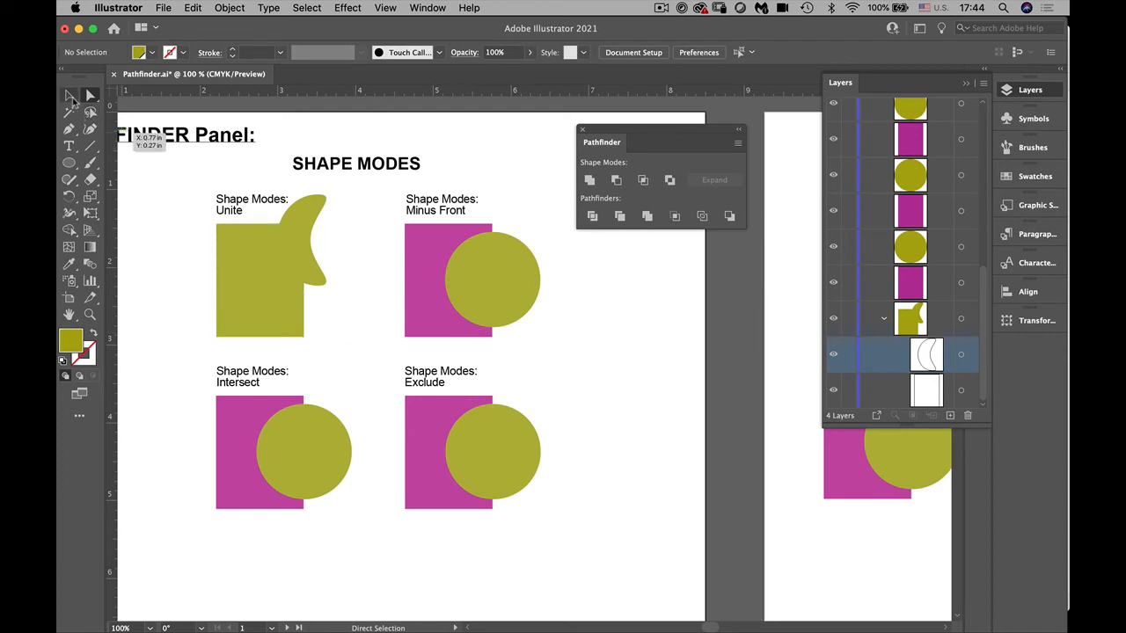
Select the whole Unite compound shape and widen the Layers panel enough to show the entry names
{"action": "left_click", "coordinate": [71, 97]}
{"action": "left_click", "coordinate": [280, 319]}
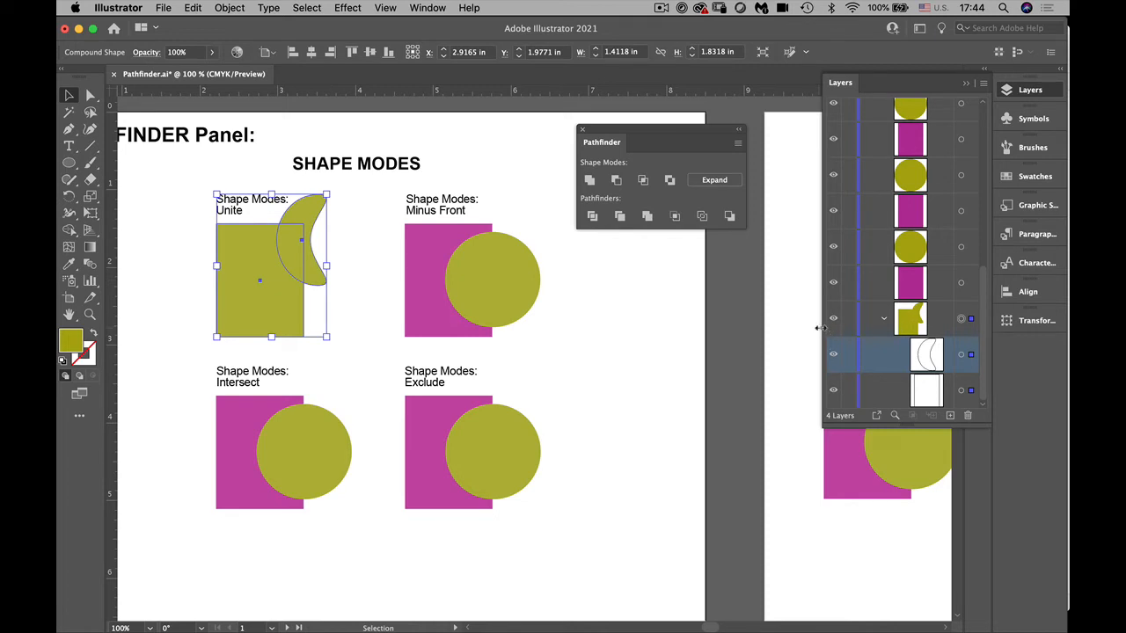
{"action": "left_click_drag", "start_coordinate": [819, 328], "coordinate": [748, 335]}
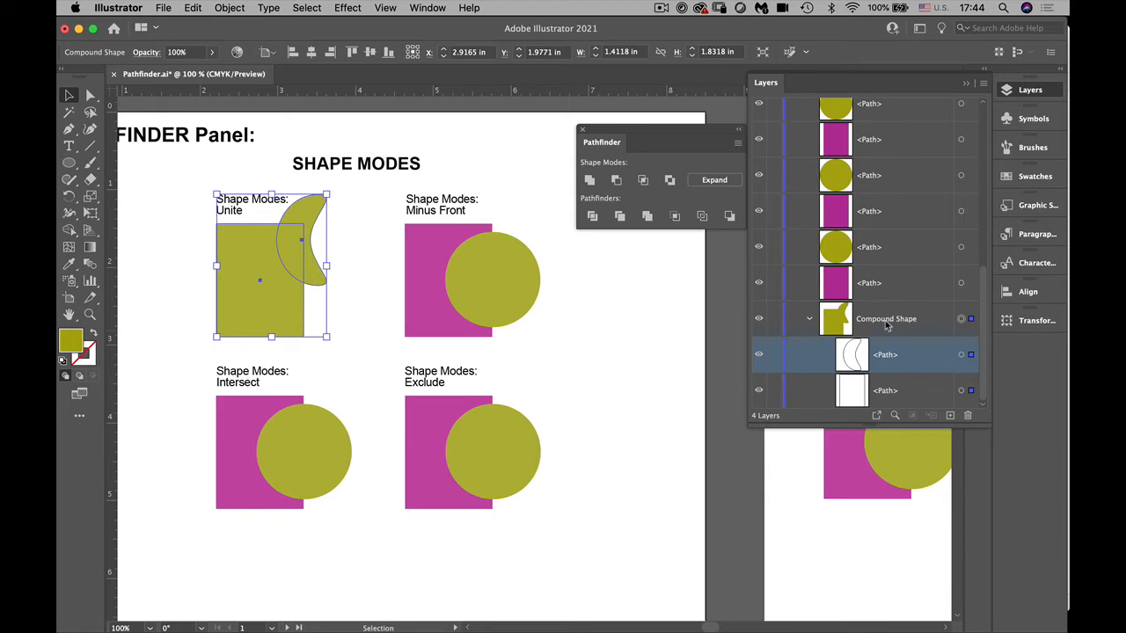
Try expanding the Unite compound shape, undo it, and make the Layers panel taller to show its component paths
{"action": "left_click", "coordinate": [722, 184]}
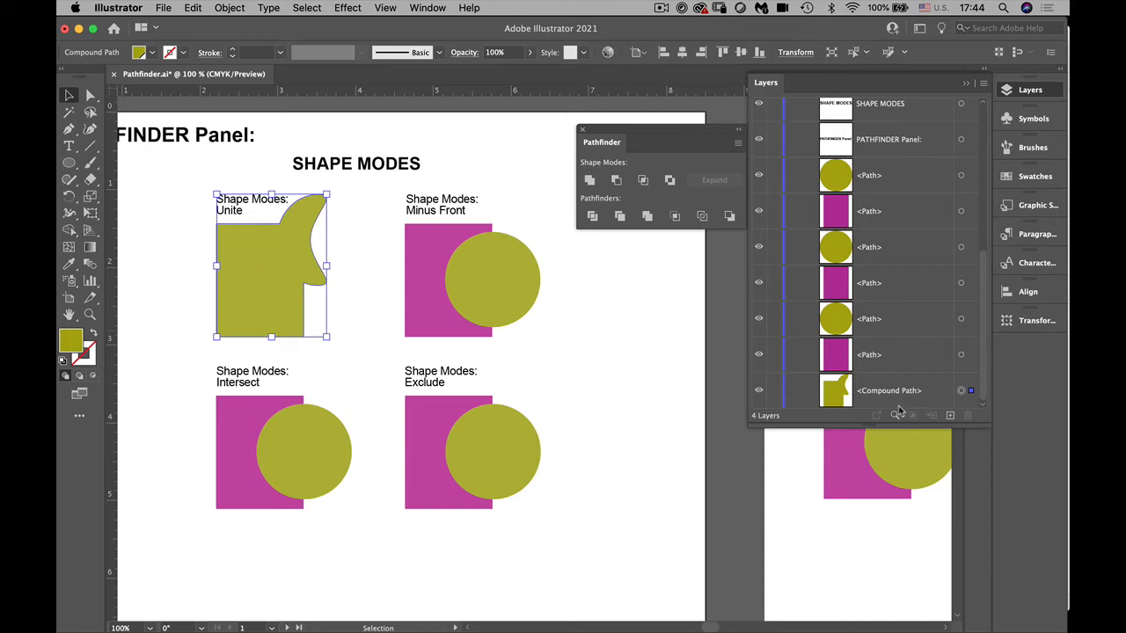
{"action": "key", "text": "super+z"}
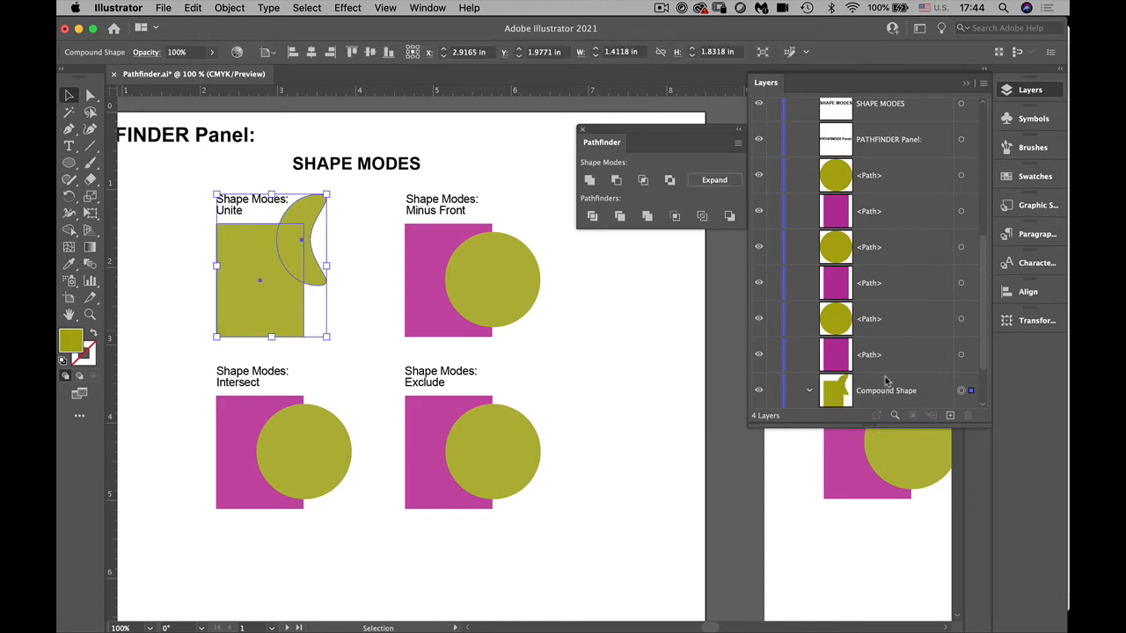
{"action": "left_click_drag", "start_coordinate": [893, 426], "coordinate": [891, 572]}
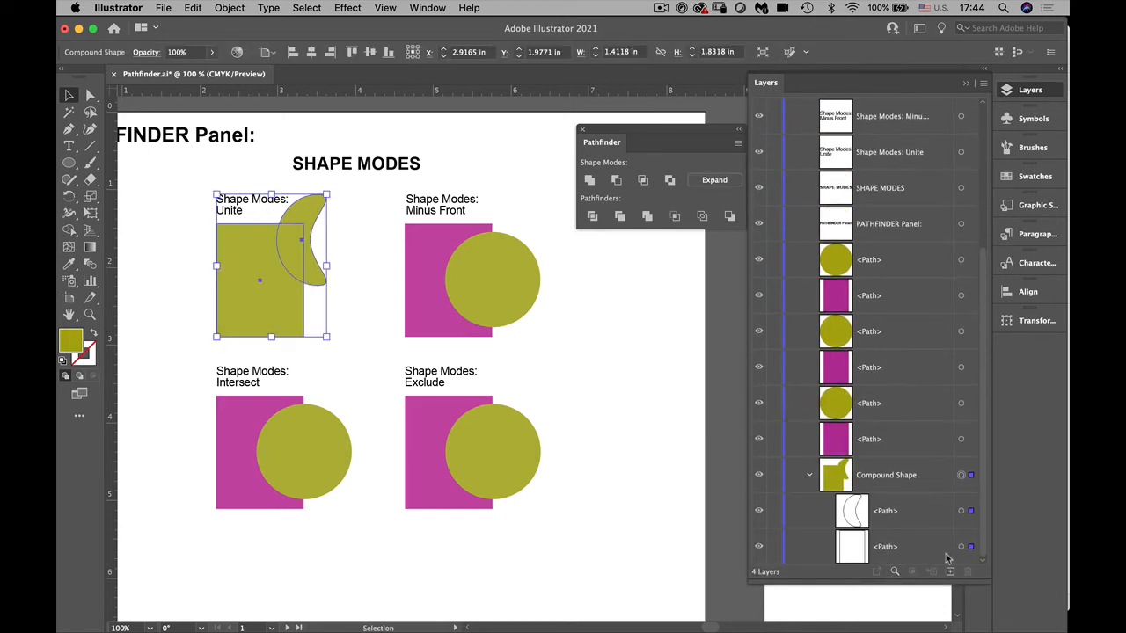
Directly select the compound shape's rectangle, round all its corners to about 0.56 in, and shift it slightly right and down
{"action": "left_click", "coordinate": [182, 246]}
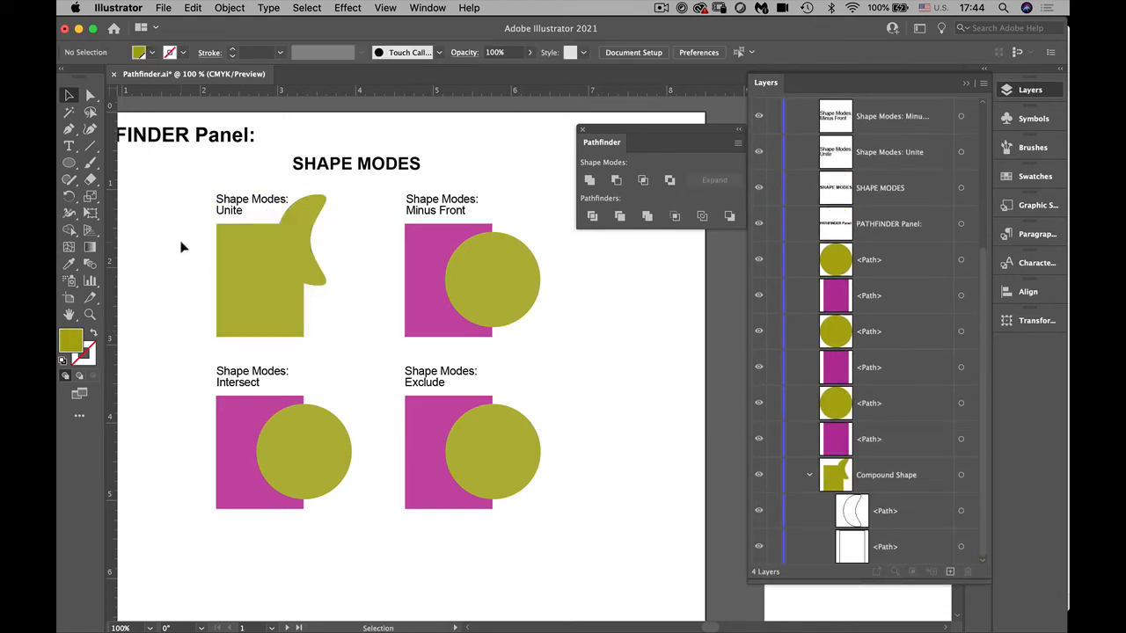
{"action": "left_click", "coordinate": [91, 96]}
{"action": "left_click", "coordinate": [226, 235]}
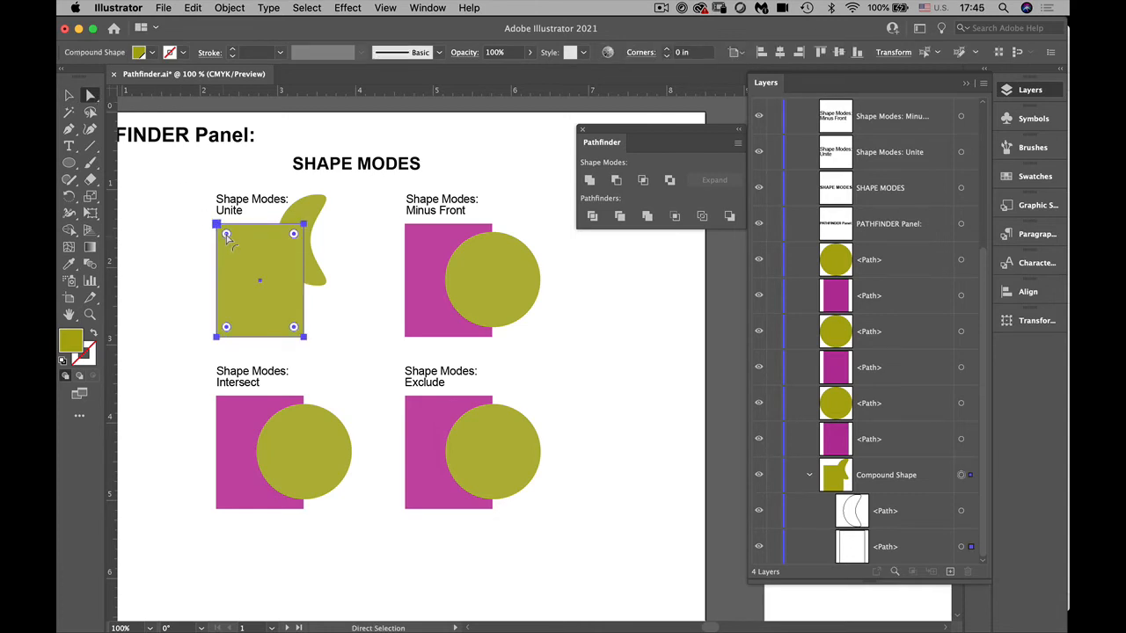
{"action": "left_click_drag", "start_coordinate": [226, 235], "coordinate": [321, 300]}
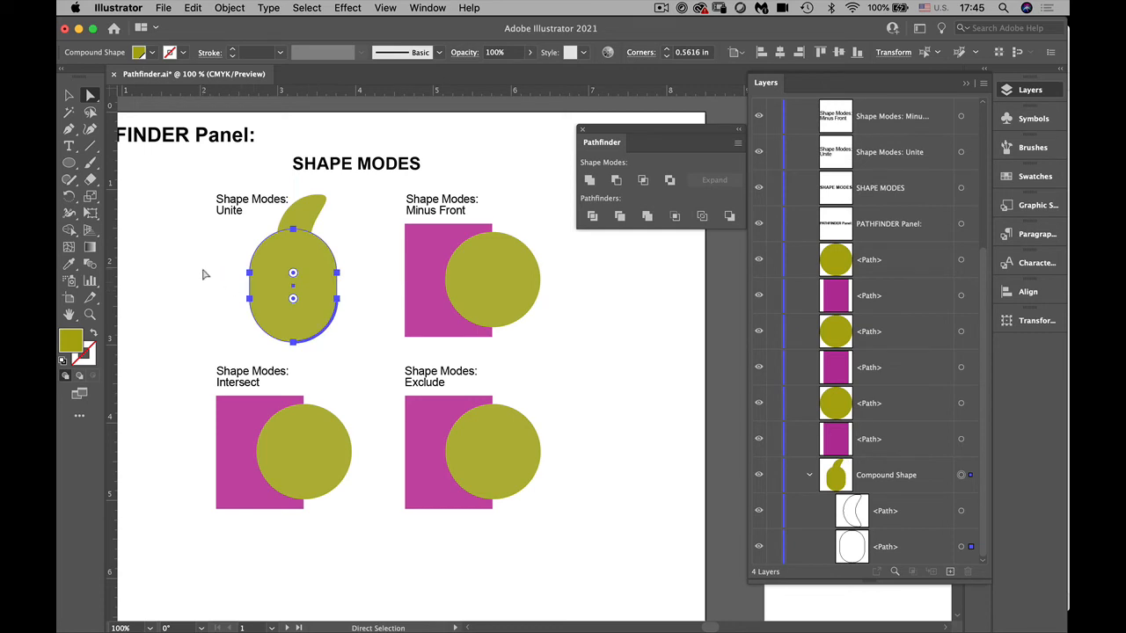
{"action": "left_click", "coordinate": [203, 274]}
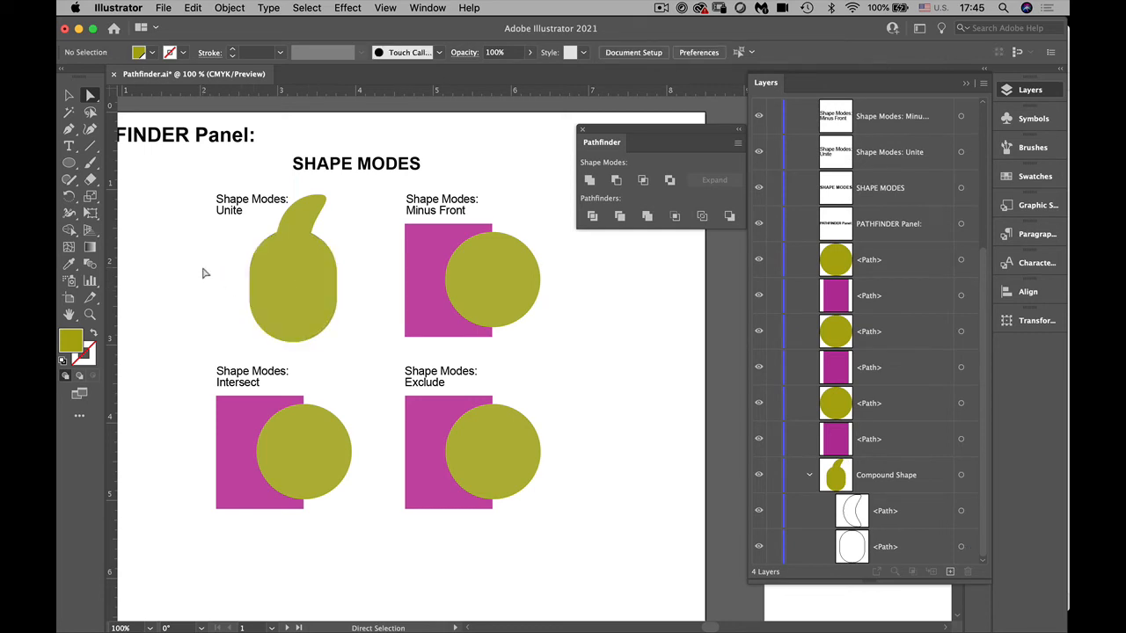
Target the Unite compound shape, expand it into a single plain path, and move it slightly left and down
{"action": "left_click", "coordinate": [962, 476]}
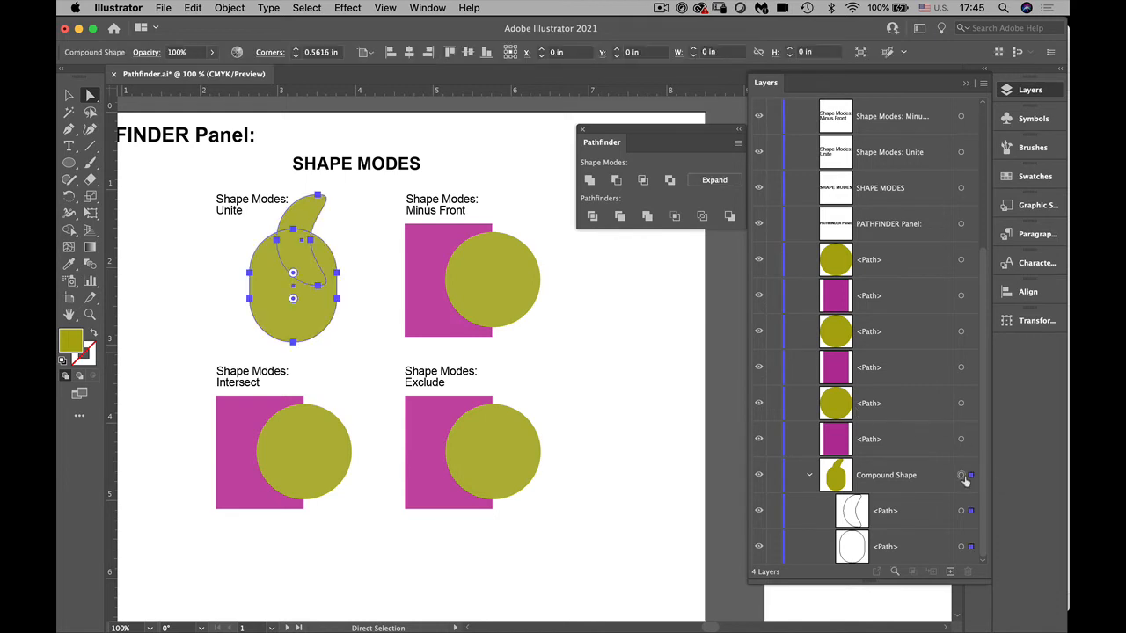
{"action": "left_click", "coordinate": [714, 182]}
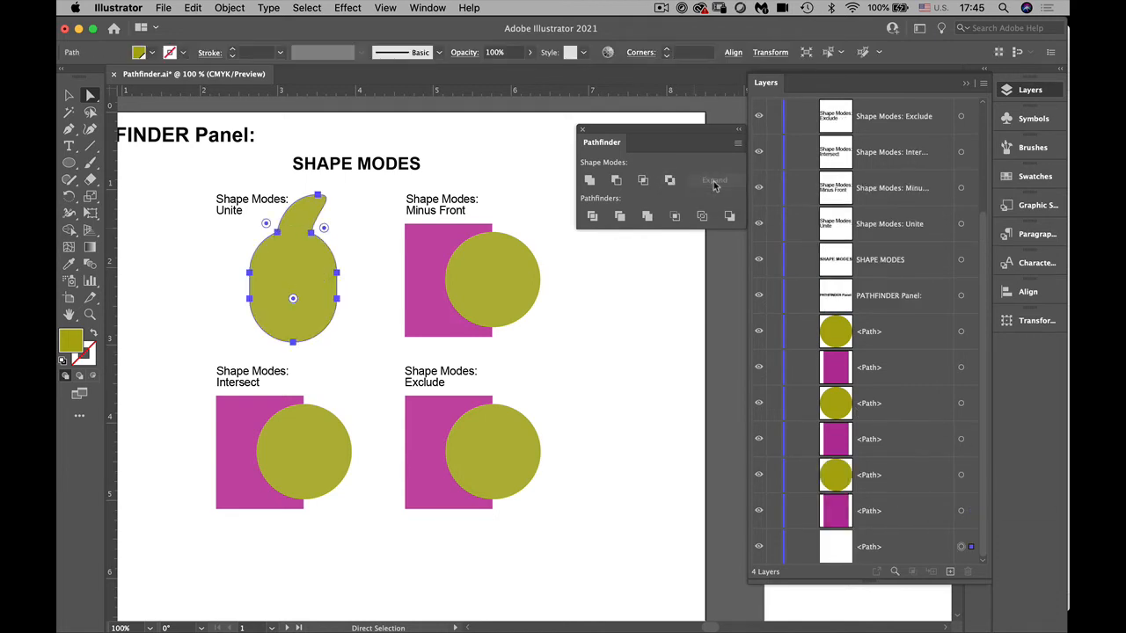
{"action": "left_click_drag", "start_coordinate": [314, 304], "coordinate": [277, 314]}
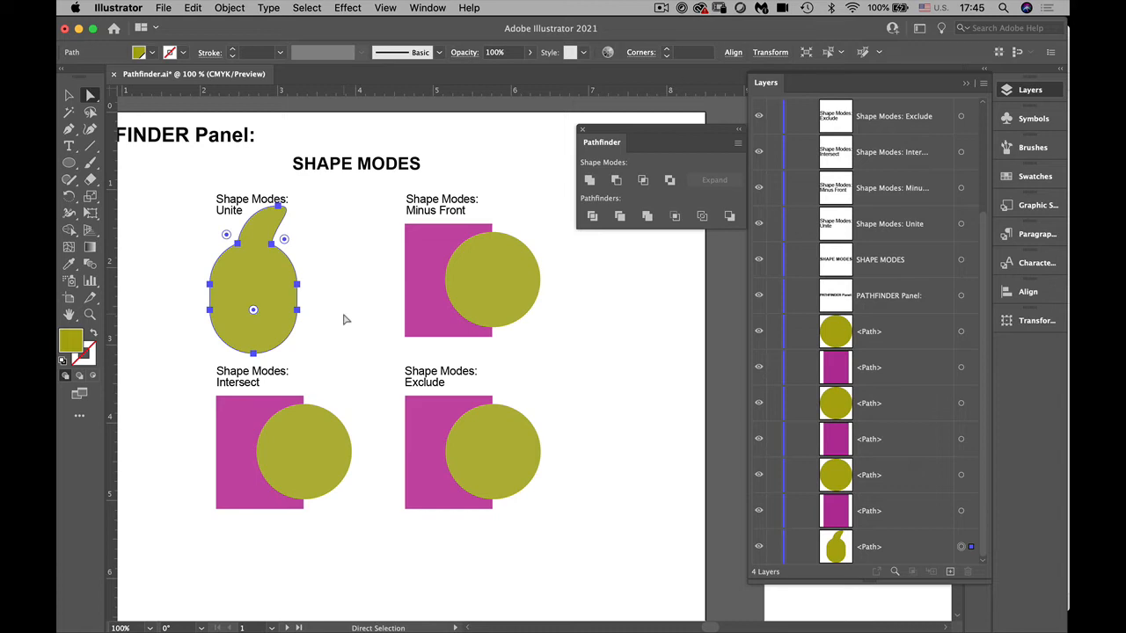
{"action": "left_click", "coordinate": [342, 313]}
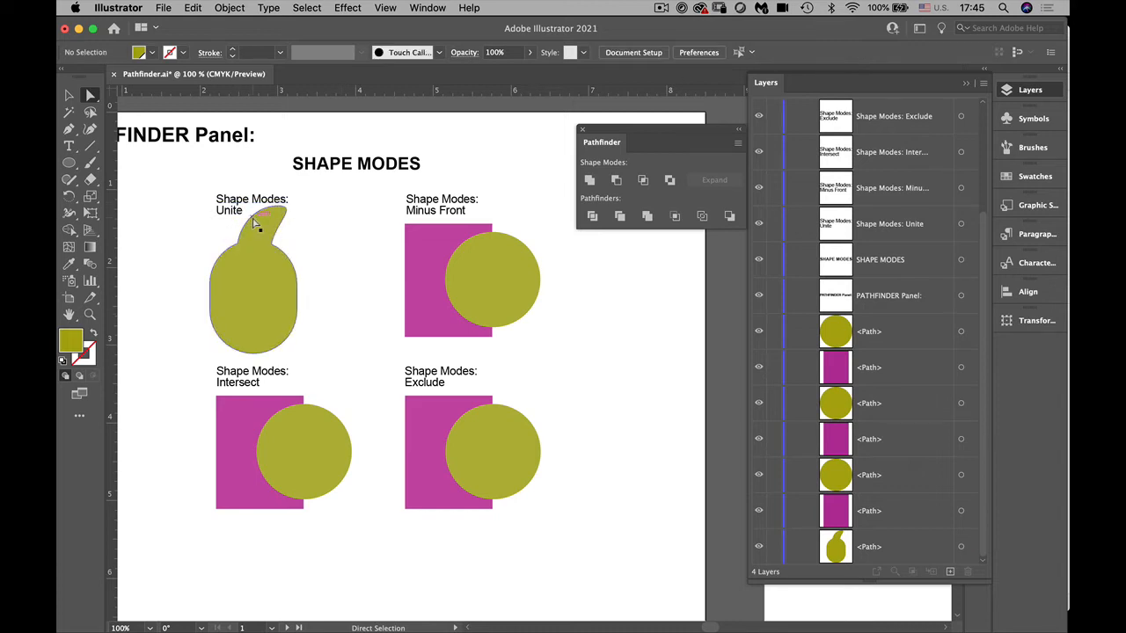
Reshape the expanded Unite path by lowering the anchor at its tip and pulling its bottom anchor up inside the shape
{"action": "left_click", "coordinate": [278, 211]}
{"action": "left_click_drag", "start_coordinate": [278, 211], "coordinate": [287, 232]}
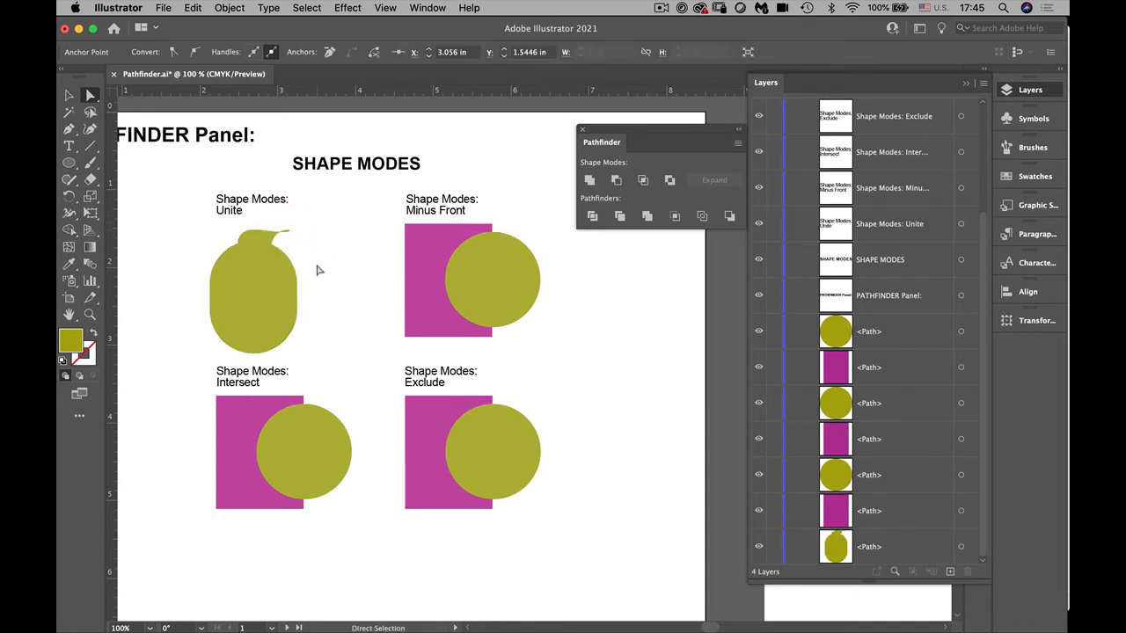
{"action": "left_click_drag", "start_coordinate": [254, 352], "coordinate": [225, 296]}
{"action": "left_click_drag", "start_coordinate": [253, 353], "coordinate": [294, 329]}
{"action": "left_click", "coordinate": [358, 337]}
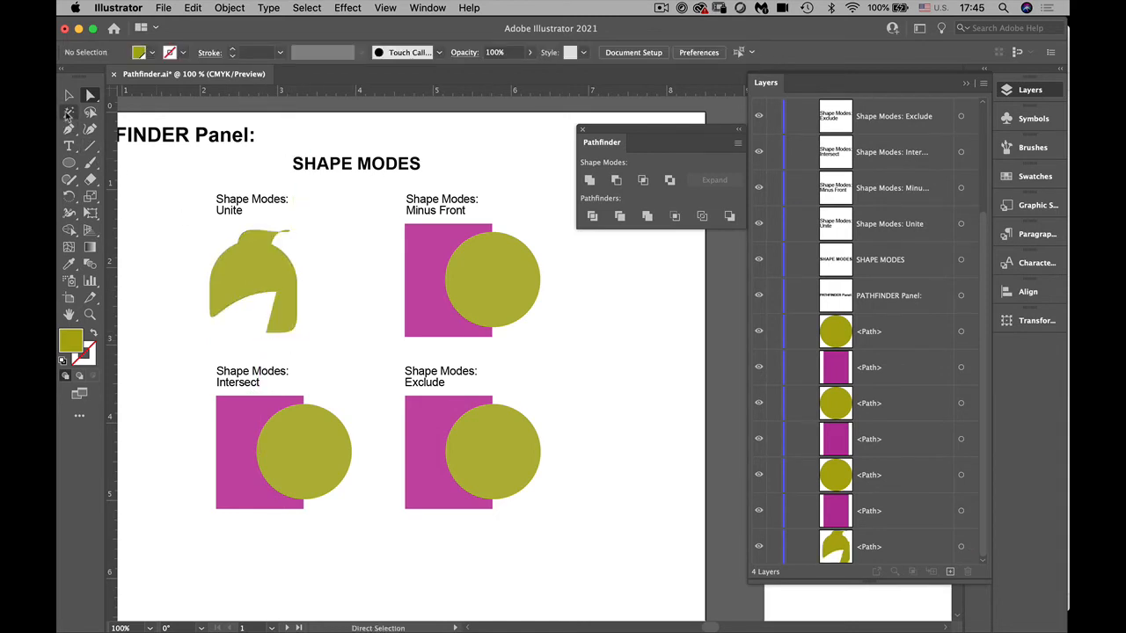
Select the Minus Front rectangle and circle, and locate their paths in a shortened Layers panel
{"action": "left_click", "coordinate": [68, 96]}
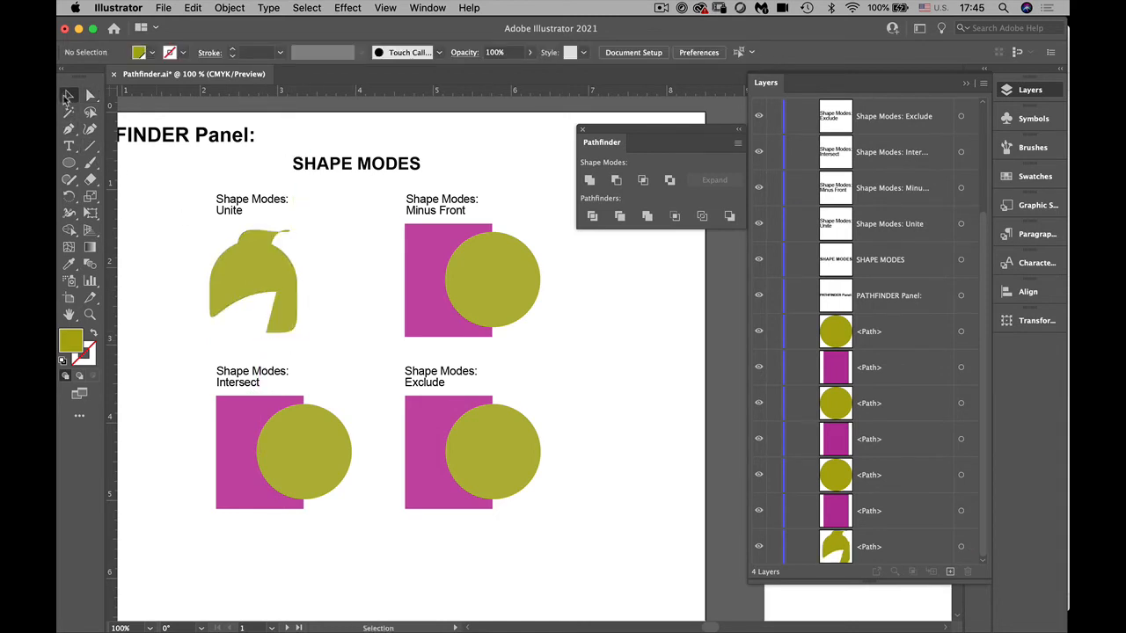
{"action": "left_click", "coordinate": [431, 242]}
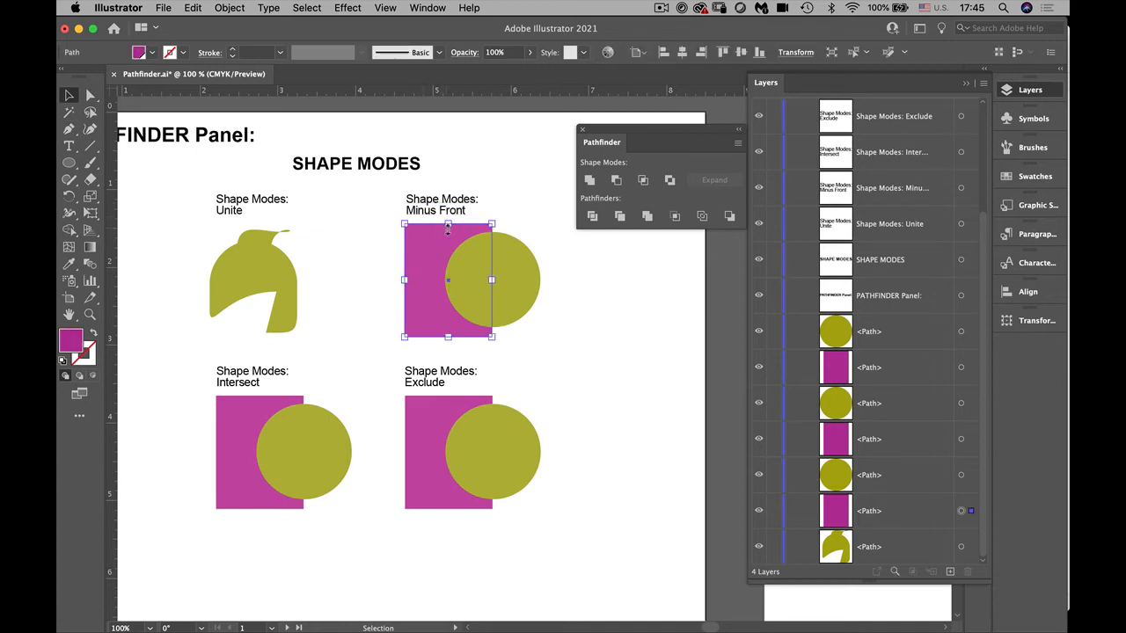
{"action": "left_click", "coordinate": [531, 290], "text": "shift"}
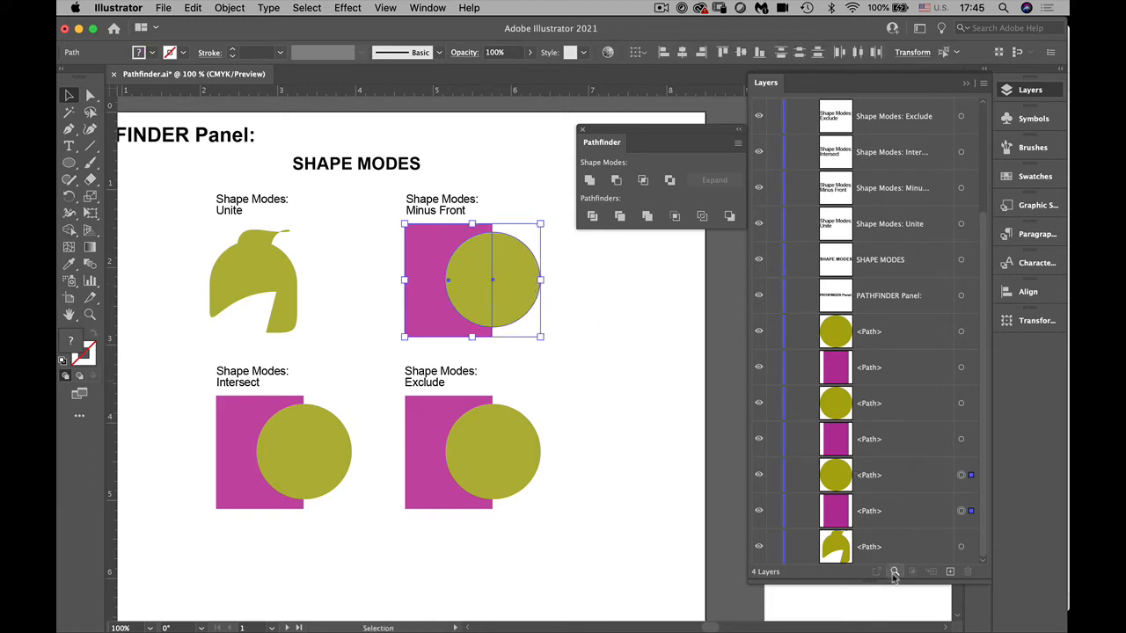
{"action": "left_click_drag", "start_coordinate": [893, 581], "coordinate": [893, 232]}
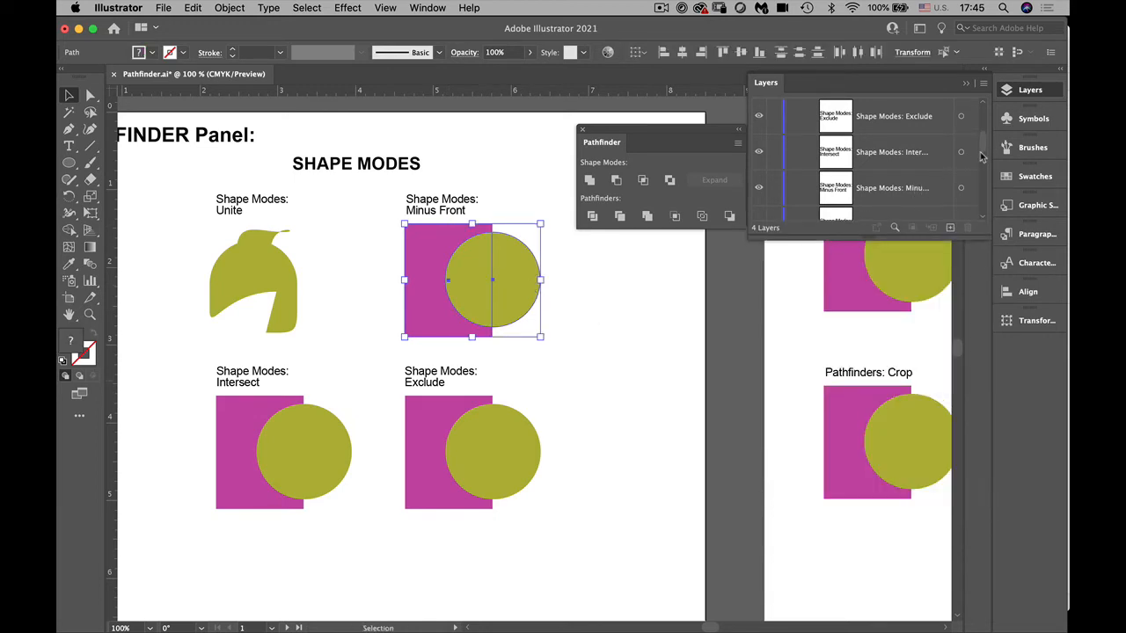
{"action": "left_click_drag", "start_coordinate": [983, 150], "coordinate": [986, 243]}
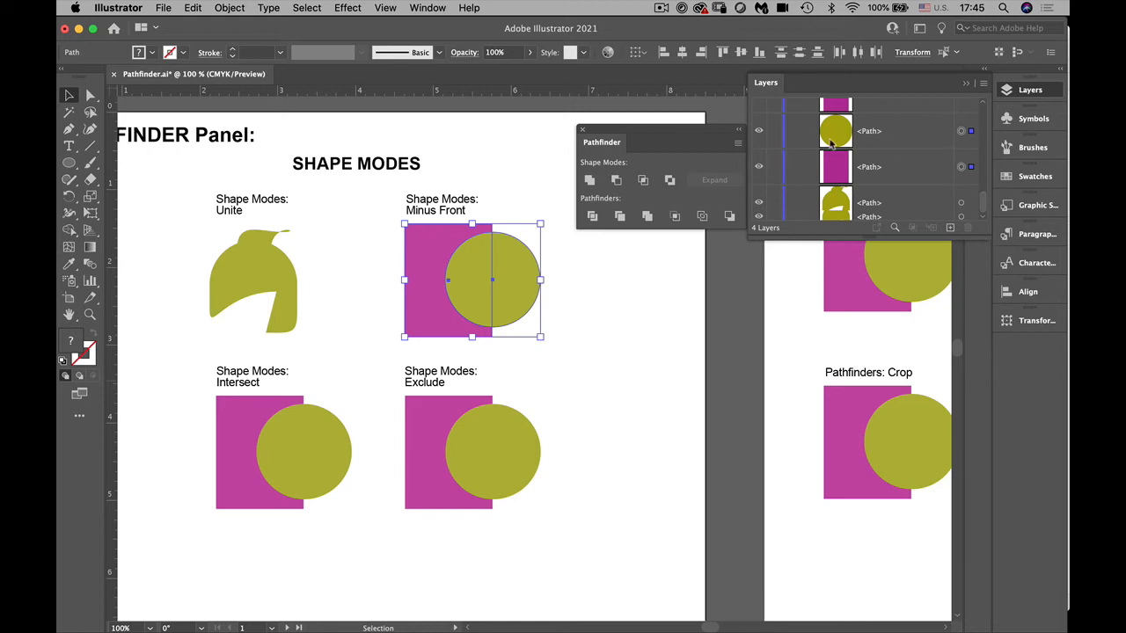
Apply Minus Front to the selected pair as an editable compound shape, and expand its entry in a taller Layers panel
{"action": "left_click", "coordinate": [616, 180]}
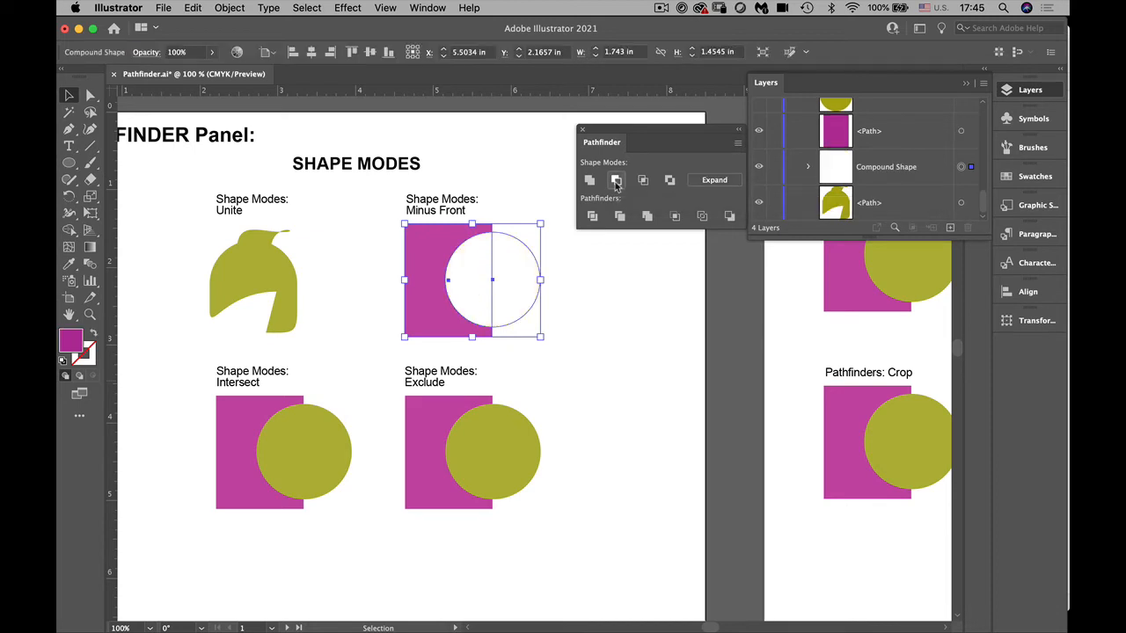
{"action": "left_click", "coordinate": [809, 167]}
{"action": "left_click_drag", "start_coordinate": [869, 236], "coordinate": [868, 383]}
Move the Minus Front circle over the rectangle's upper right corner, and place a copy over its lower left edge
{"action": "left_click", "coordinate": [961, 282]}
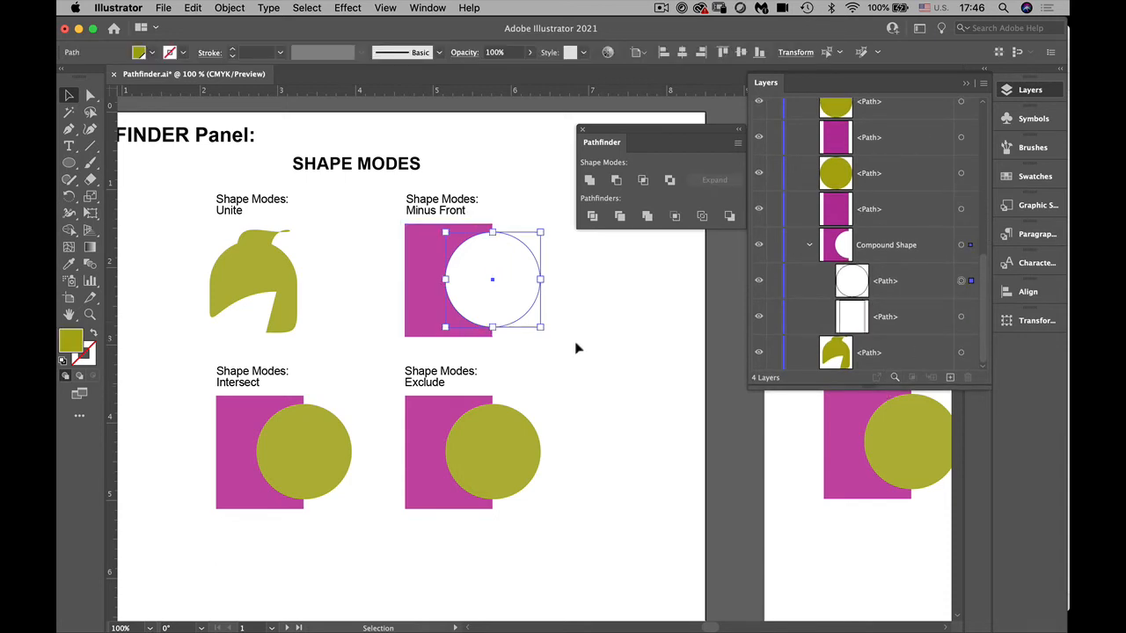
{"action": "left_click_drag", "start_coordinate": [492, 281], "coordinate": [508, 249]}
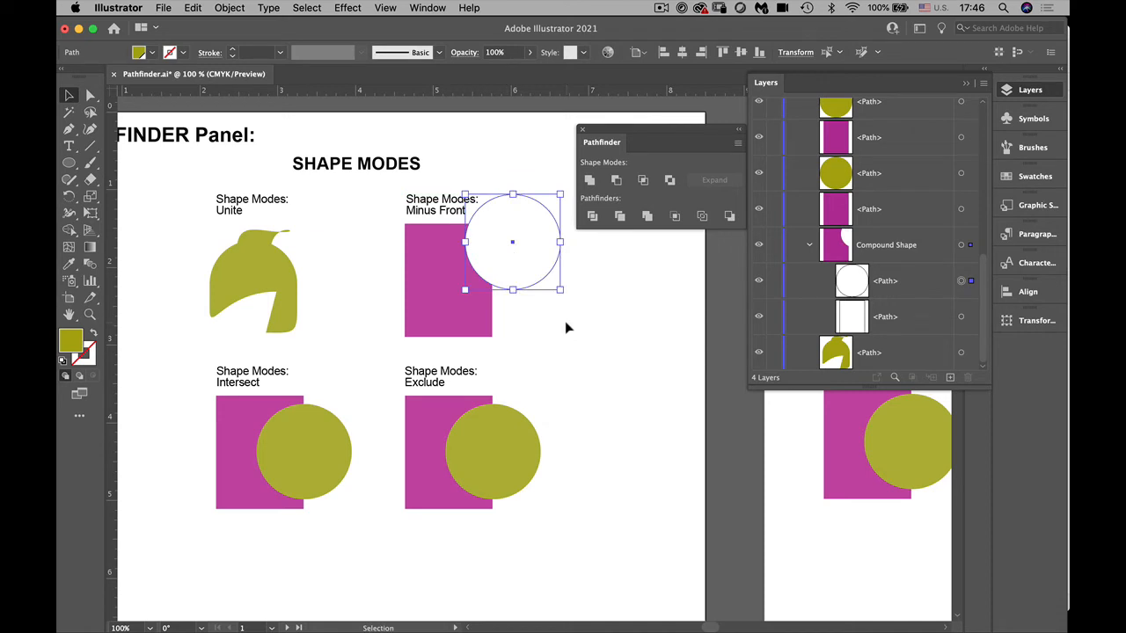
{"action": "left_click_drag", "start_coordinate": [508, 250], "coordinate": [390, 322]}
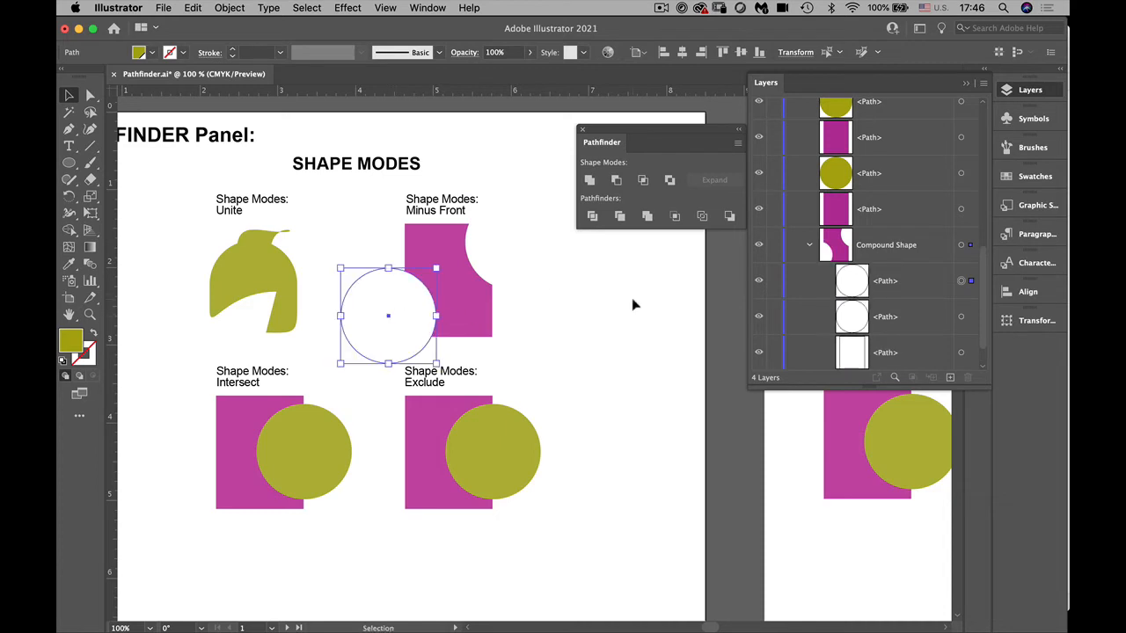
{"action": "left_click", "coordinate": [589, 345]}
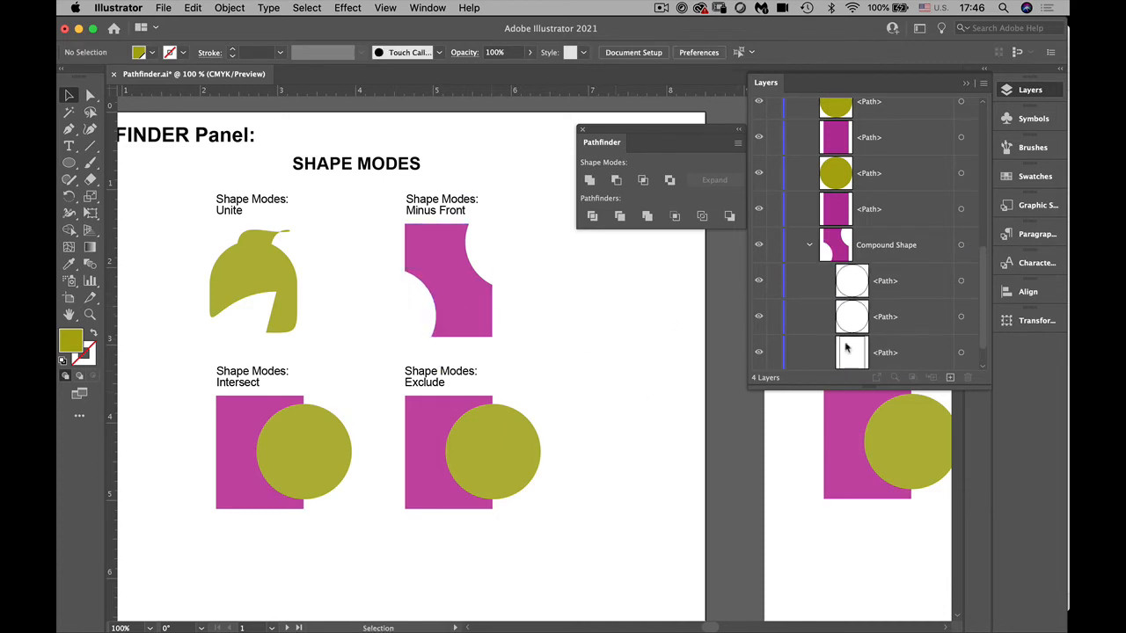
Target the whole Minus Front compound shape and show the transparency grid behind the artwork
{"action": "left_click", "coordinate": [961, 245]}
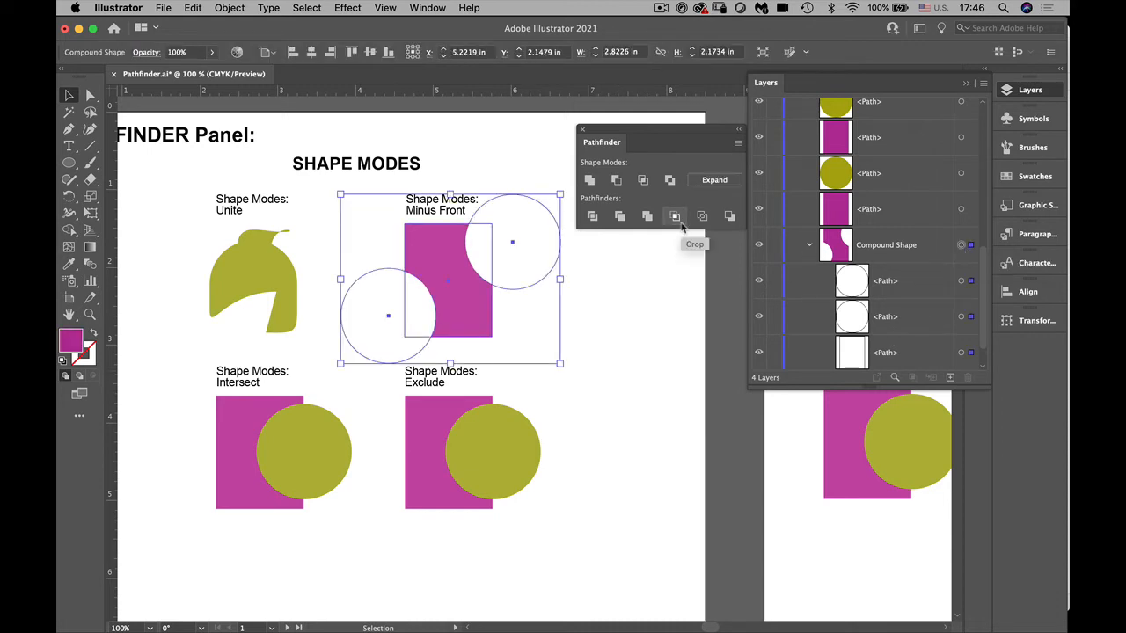
{"action": "left_click", "coordinate": [427, 8]}
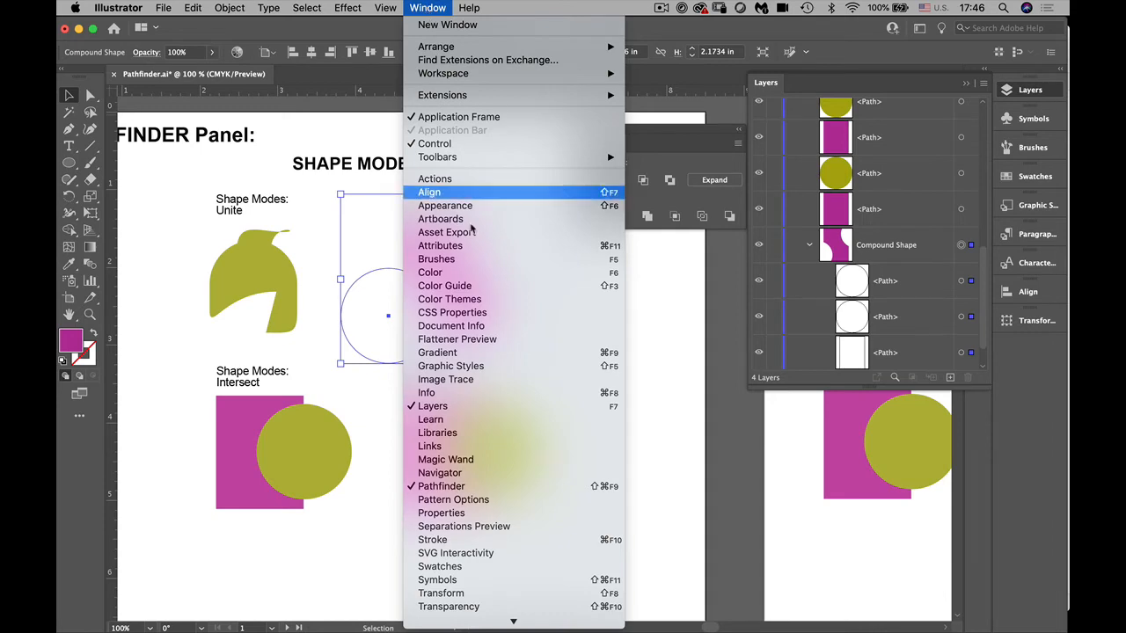
{"action": "mouse_move", "coordinate": [388, 8]}
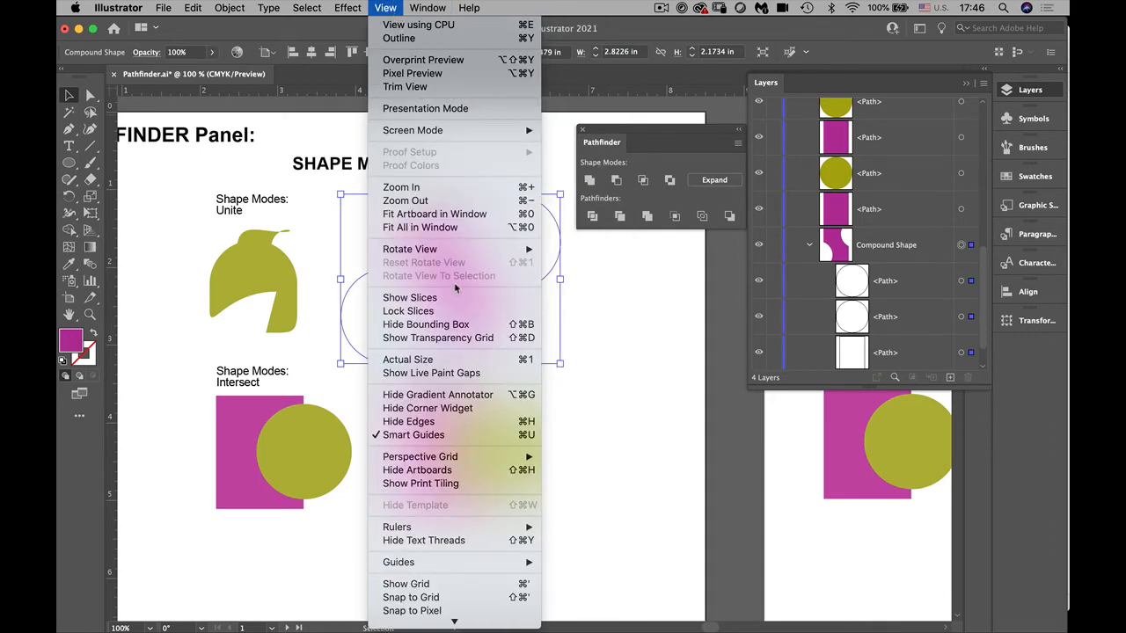
{"action": "left_click", "coordinate": [604, 361]}
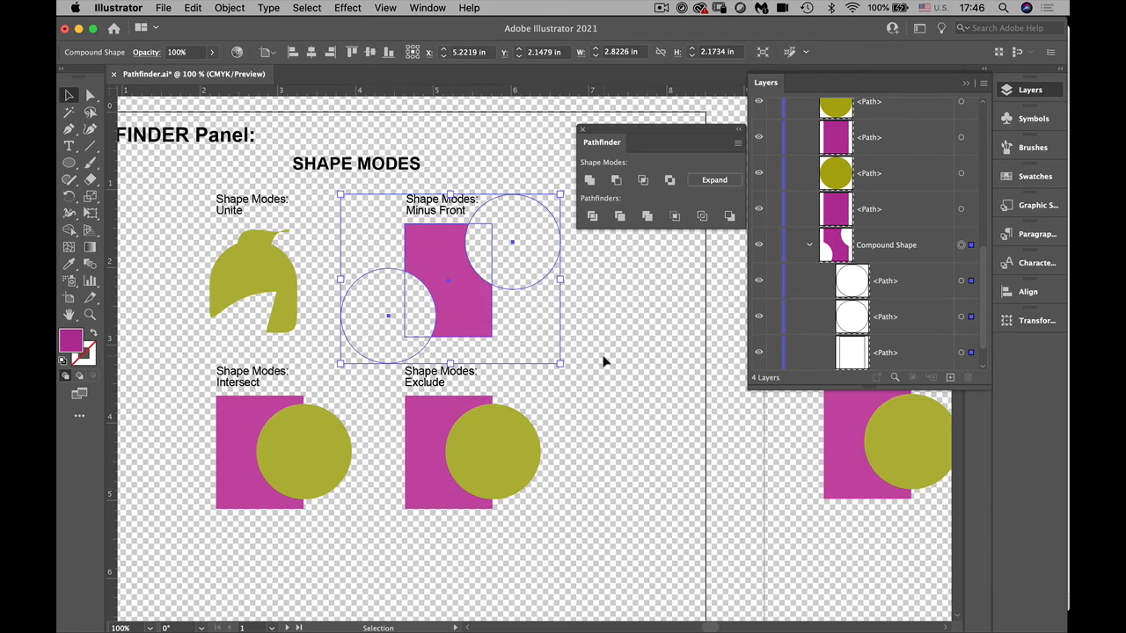
Expand the Minus Front compound shape into a plain path and move it slightly left and down
{"action": "left_click", "coordinate": [708, 180]}
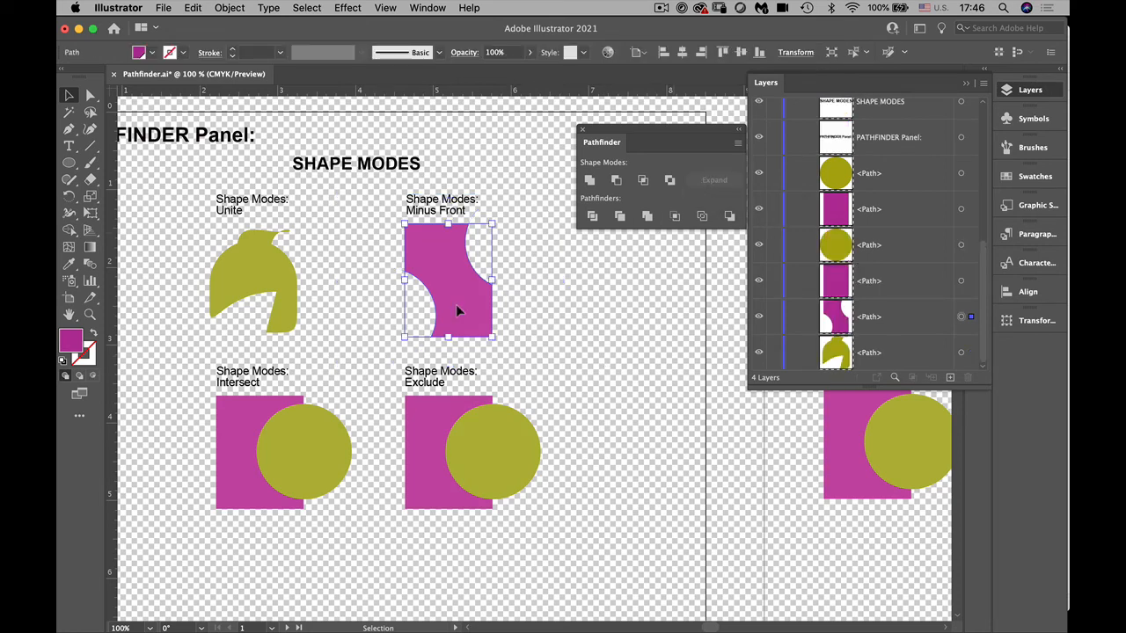
{"action": "mouse_move", "coordinate": [455, 297]}
{"action": "left_mouse_down"}
{"action": "mouse_move", "coordinate": [438, 297]}
{"action": "mouse_move", "coordinate": [453, 303]}
{"action": "left_mouse_up"}
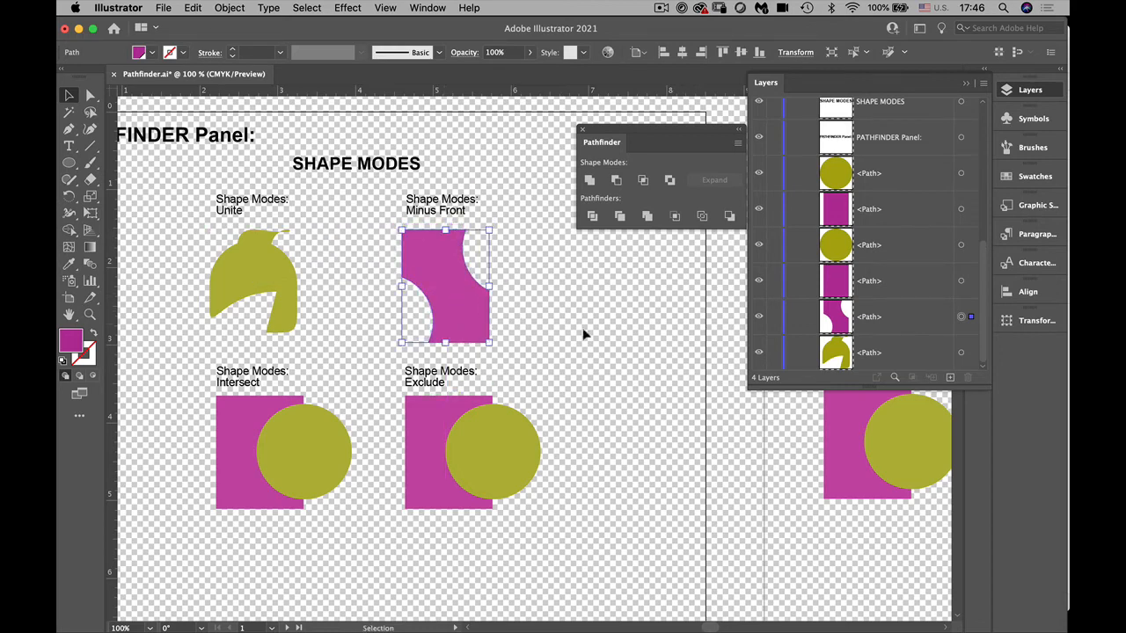
Apply Intersect to the Intersect rectangle and circle as an editable compound shape, and expand its entry in a taller Layers panel
{"action": "left_click", "coordinate": [586, 335]}
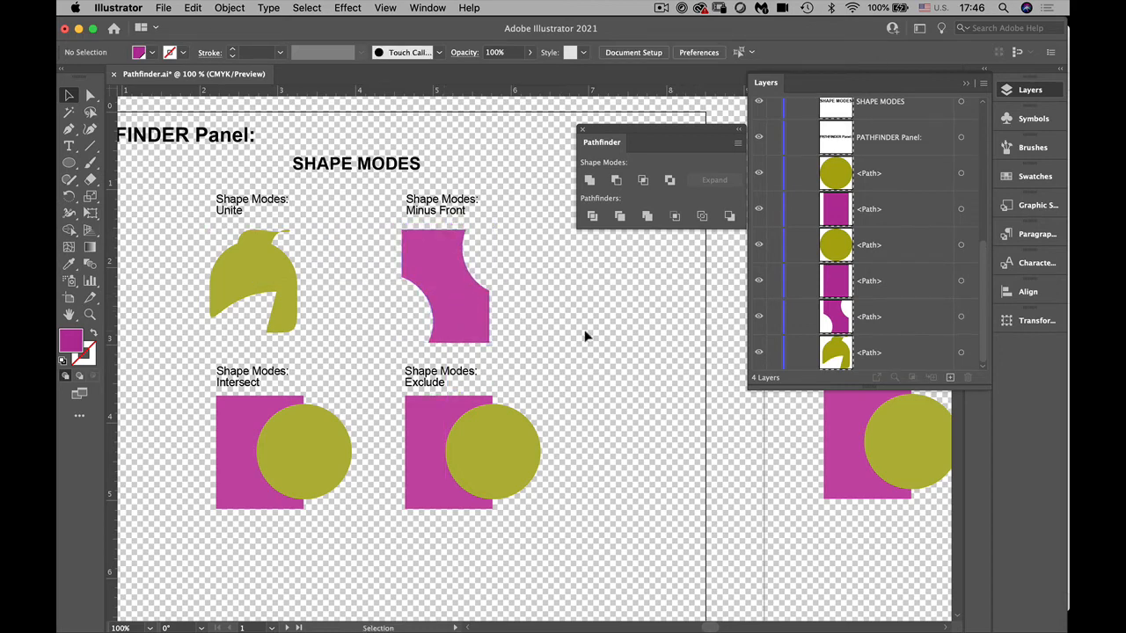
{"action": "left_click", "coordinate": [307, 459]}
{"action": "left_click", "coordinate": [226, 426], "text": "shift"}
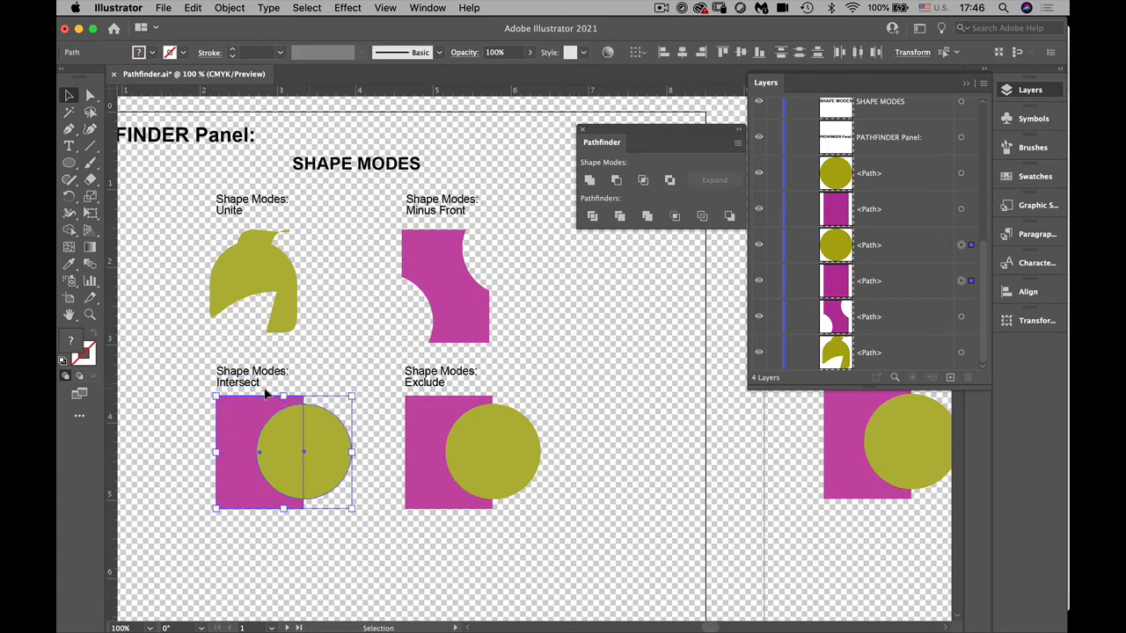
{"action": "left_click", "coordinate": [642, 181], "text": "alt"}
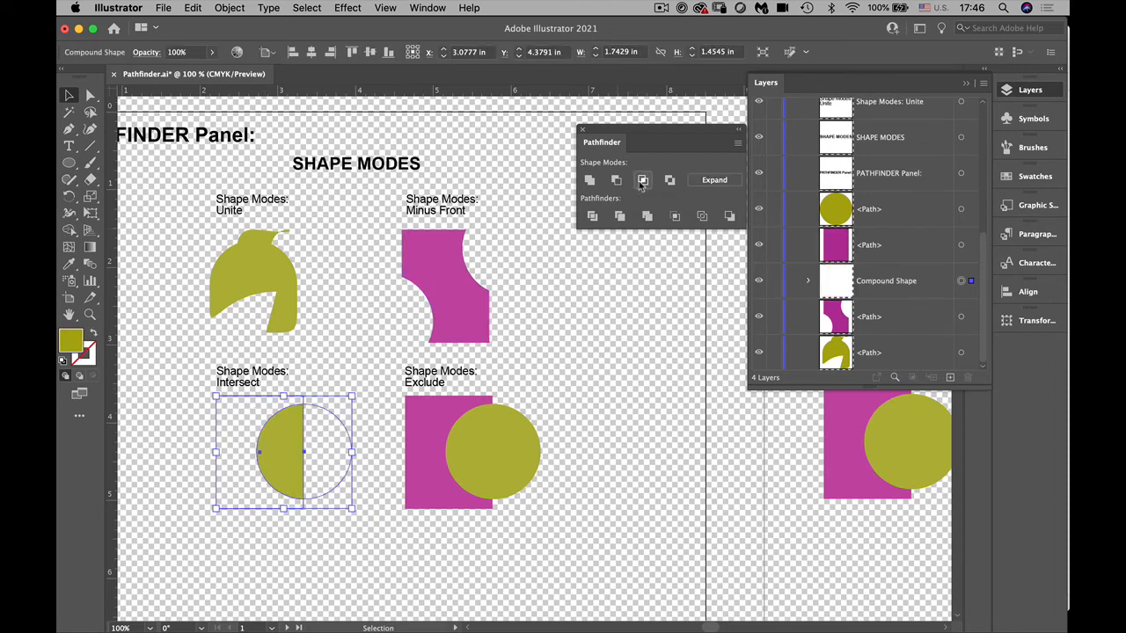
{"action": "left_click", "coordinate": [808, 281]}
{"action": "left_click_drag", "start_coordinate": [875, 387], "coordinate": [883, 569]}
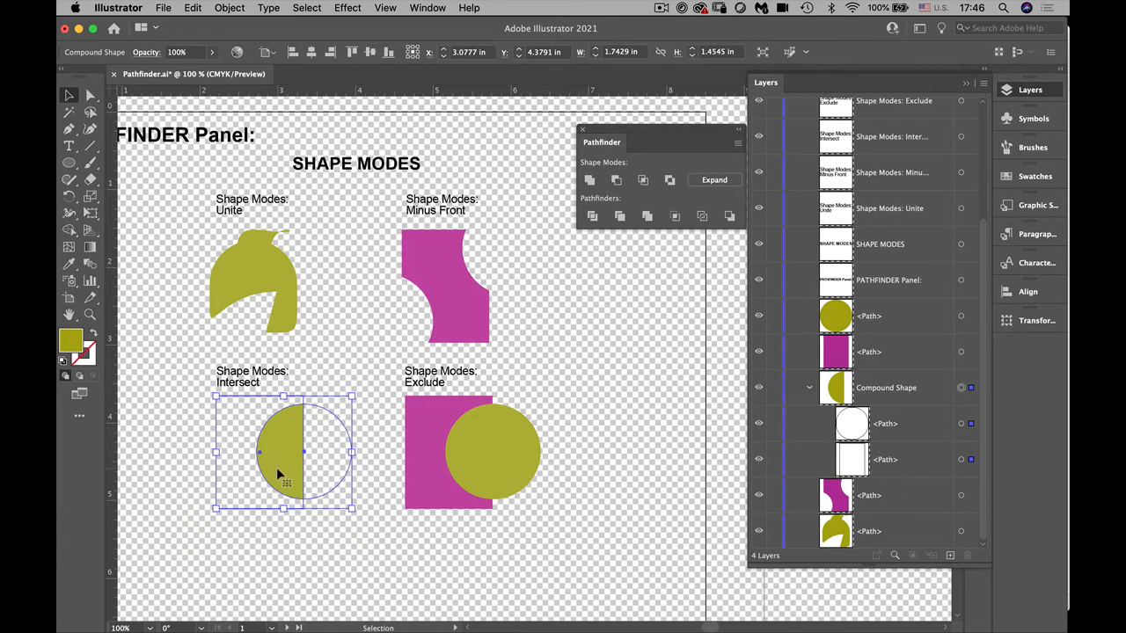
Target the component paths of the Intersect compound shape individually, and shrink its rectangle from the upper left corner
{"action": "left_click", "coordinate": [960, 424]}
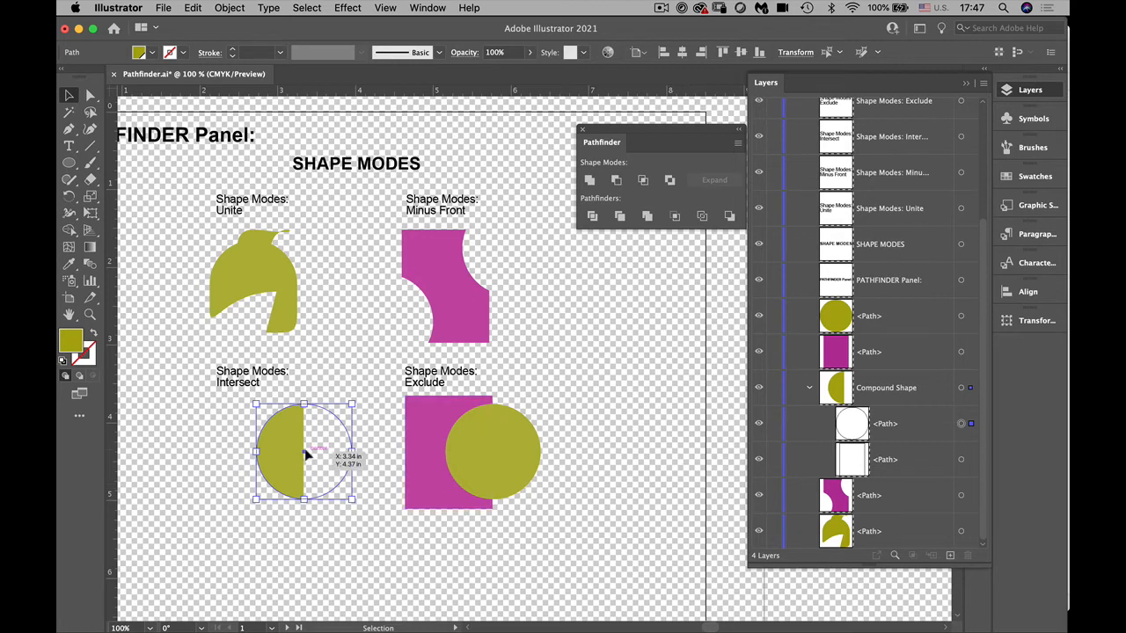
{"action": "mouse_move", "coordinate": [306, 454]}
{"action": "left_mouse_down"}
{"action": "mouse_move", "coordinate": [326, 444]}
{"action": "mouse_move", "coordinate": [244, 449]}
{"action": "mouse_move", "coordinate": [269, 497]}
{"action": "mouse_move", "coordinate": [262, 508]}
{"action": "mouse_move", "coordinate": [216, 494]}
{"action": "mouse_move", "coordinate": [250, 445]}
{"action": "mouse_move", "coordinate": [326, 465]}
{"action": "mouse_move", "coordinate": [305, 454]}
{"action": "left_mouse_up"}
{"action": "left_click", "coordinate": [961, 459]}
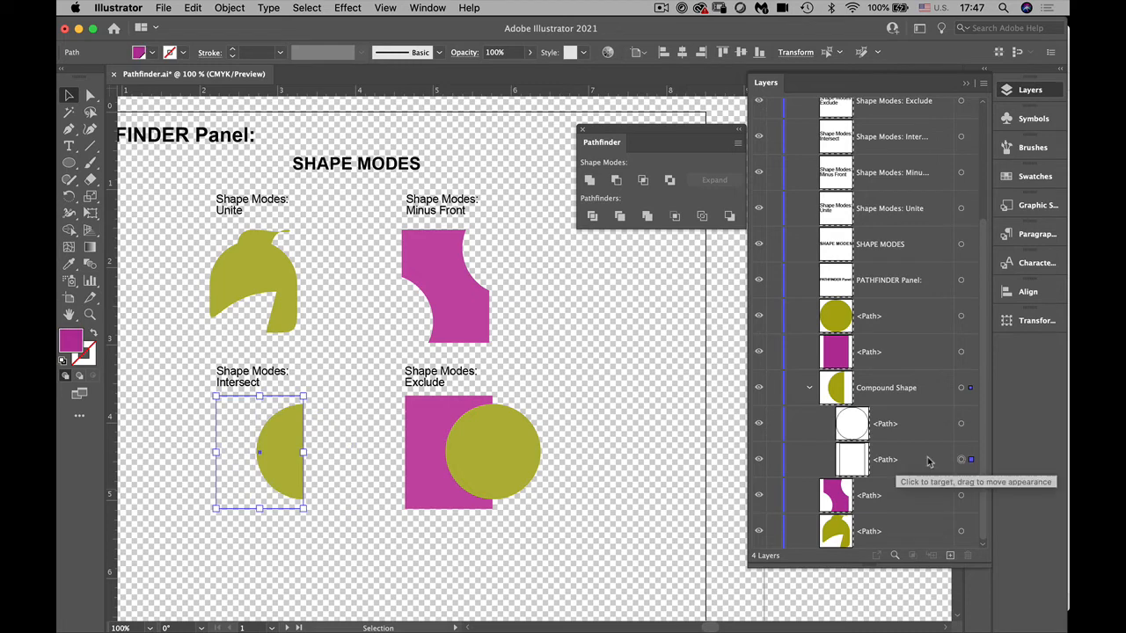
{"action": "left_click_drag", "start_coordinate": [215, 396], "coordinate": [226, 431]}
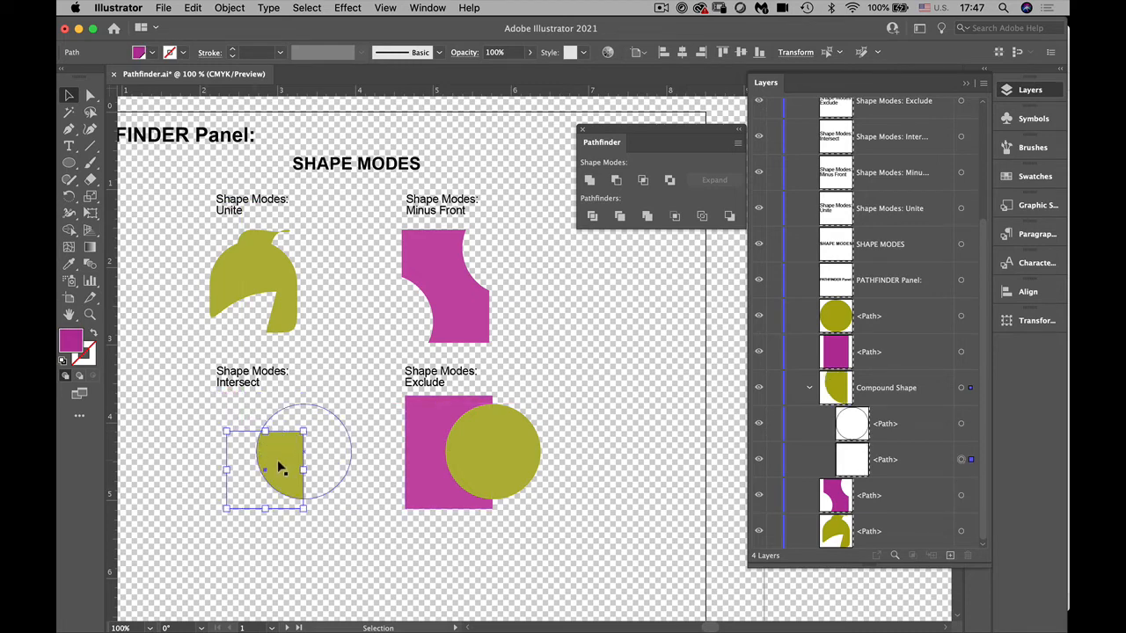
Move the Intersect compound shape up and left, and expand it into a plain path shifted slightly further left
{"action": "left_click_drag", "start_coordinate": [277, 460], "coordinate": [256, 447]}
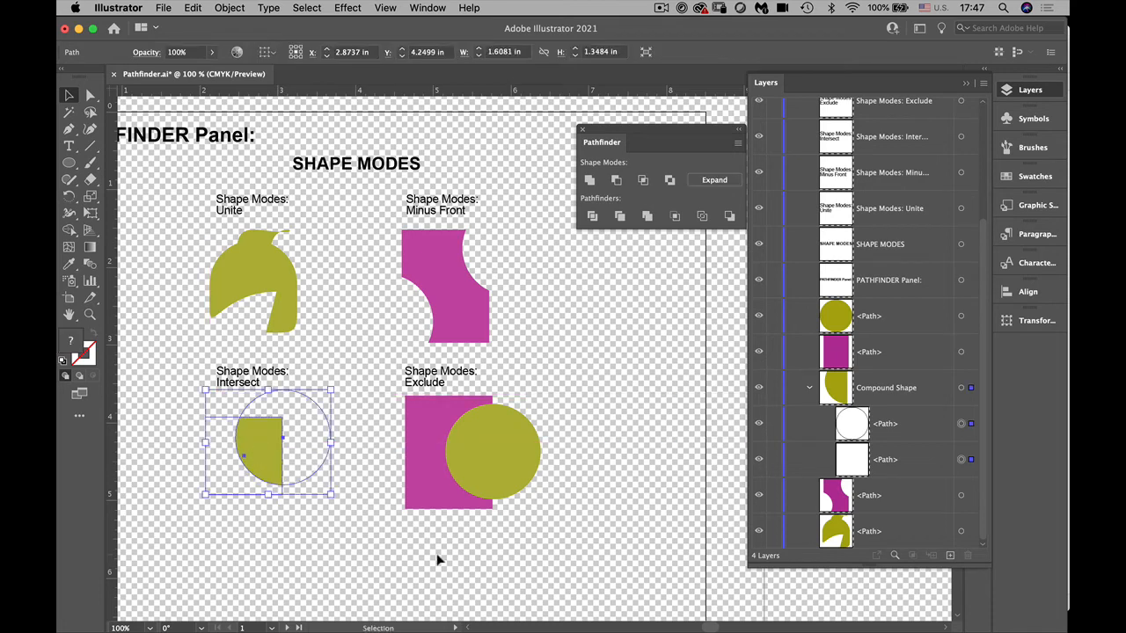
{"action": "left_click", "coordinate": [712, 181]}
{"action": "mouse_move", "coordinate": [272, 454]}
{"action": "left_mouse_down"}
{"action": "mouse_move", "coordinate": [249, 451]}
{"action": "mouse_move", "coordinate": [260, 453]}
{"action": "left_mouse_up"}
Apply Exclude to the Exclude rectangle and circle as an editable compound shape, and expand its layer entry to show its component paths
{"action": "left_click", "coordinate": [483, 458]}
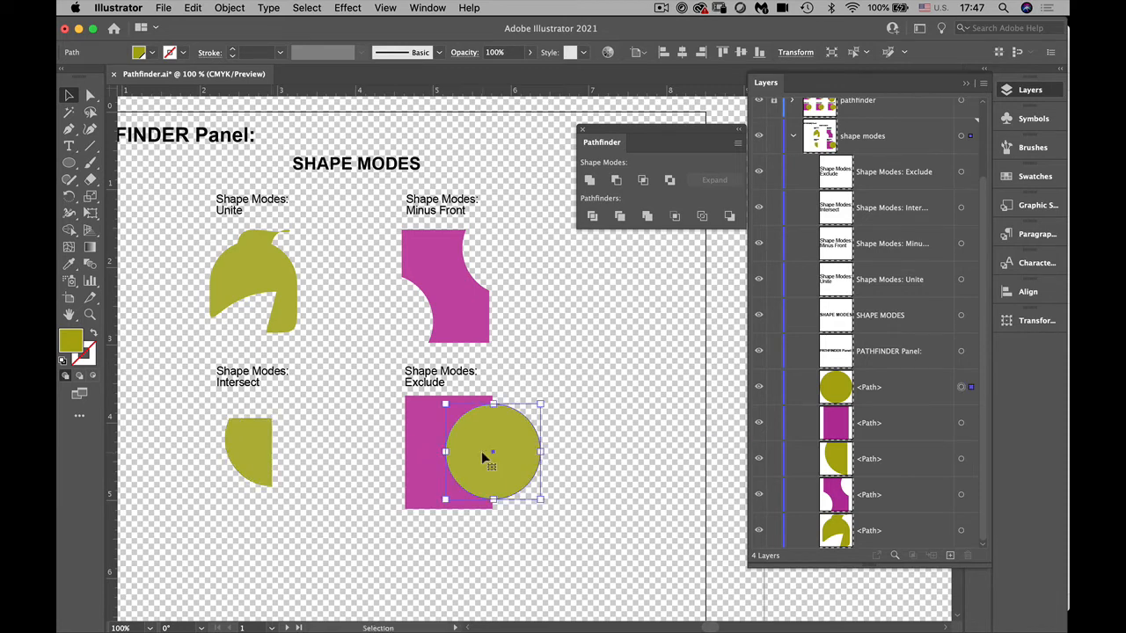
{"action": "left_click", "coordinate": [430, 485], "text": "shift"}
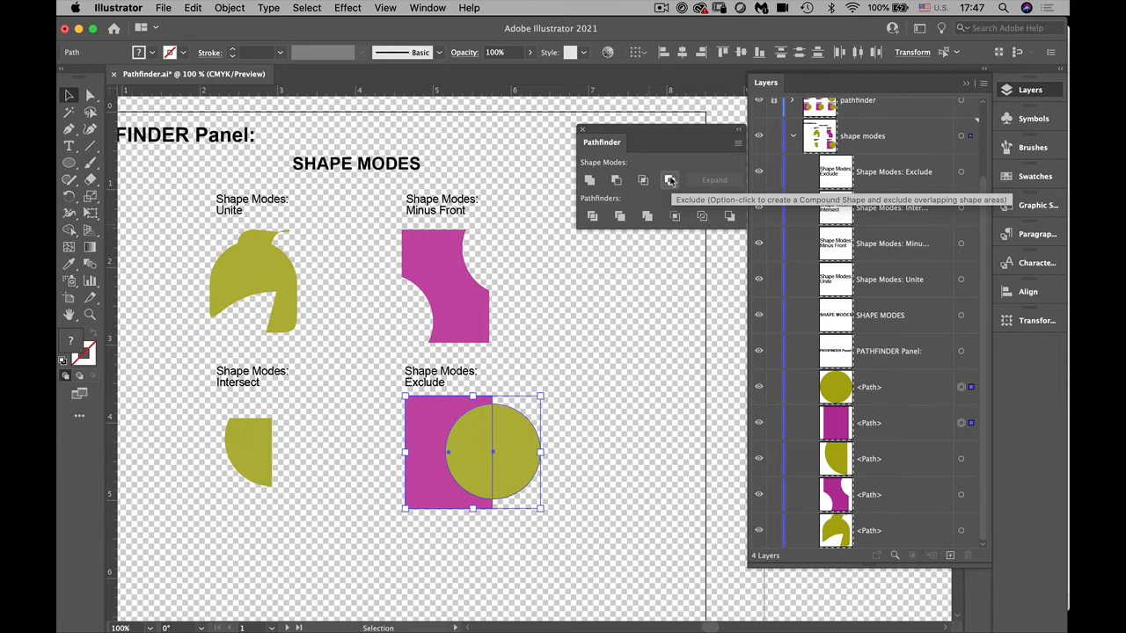
{"action": "left_click", "coordinate": [669, 180]}
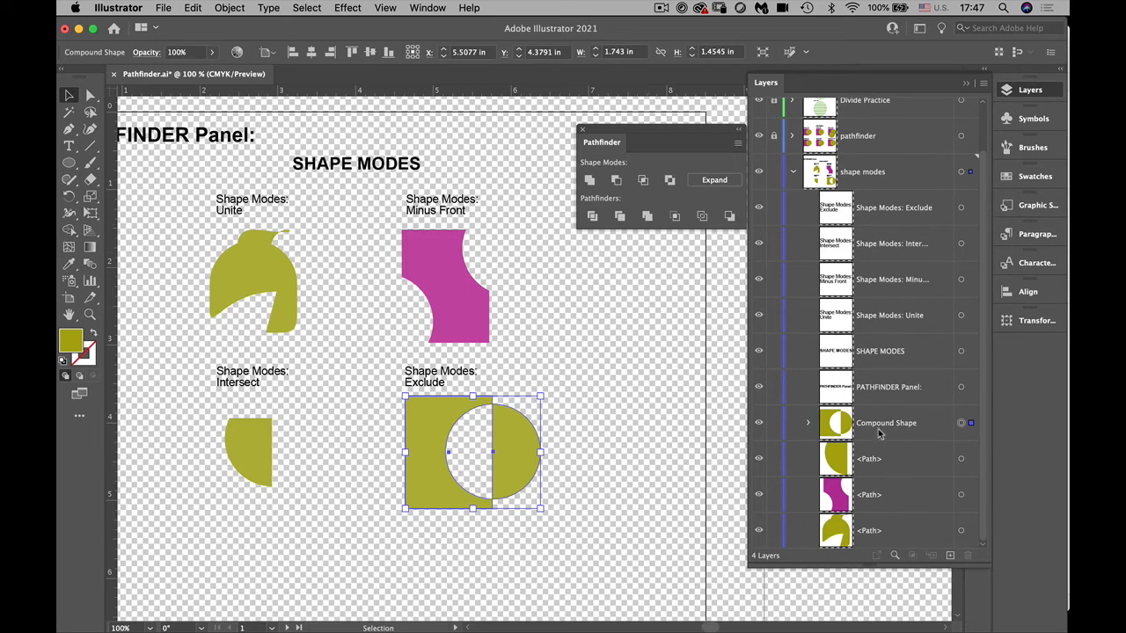
{"action": "left_click", "coordinate": [807, 426]}
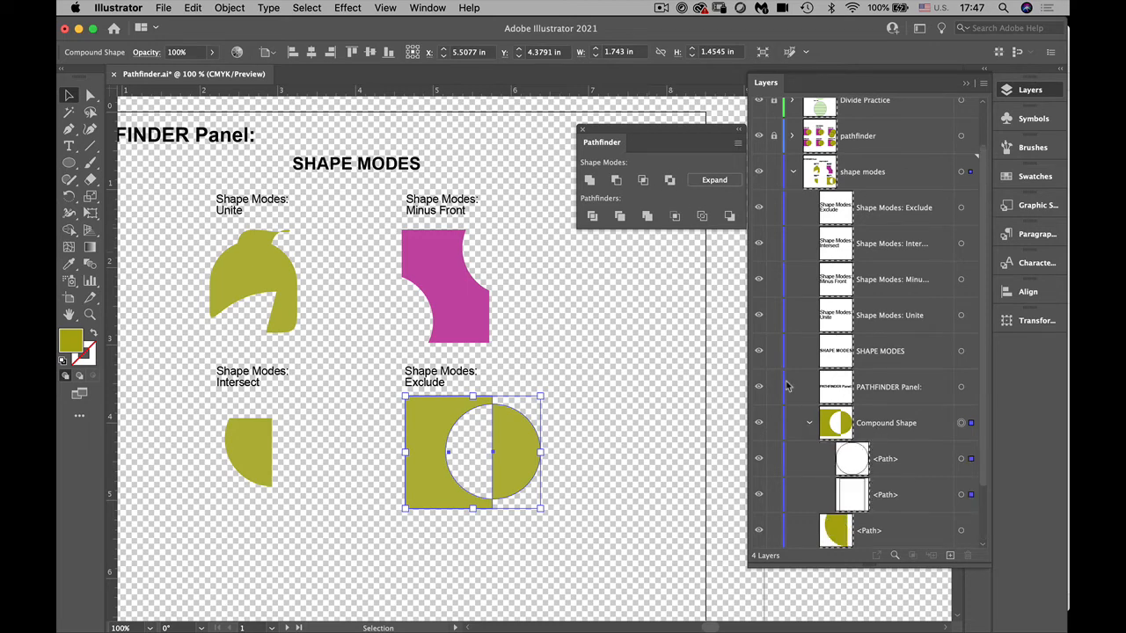
Expand the Exclude compound shape and nudge it left and down, and hide the transparency grid with nothing left selected
{"action": "left_click", "coordinate": [711, 180]}
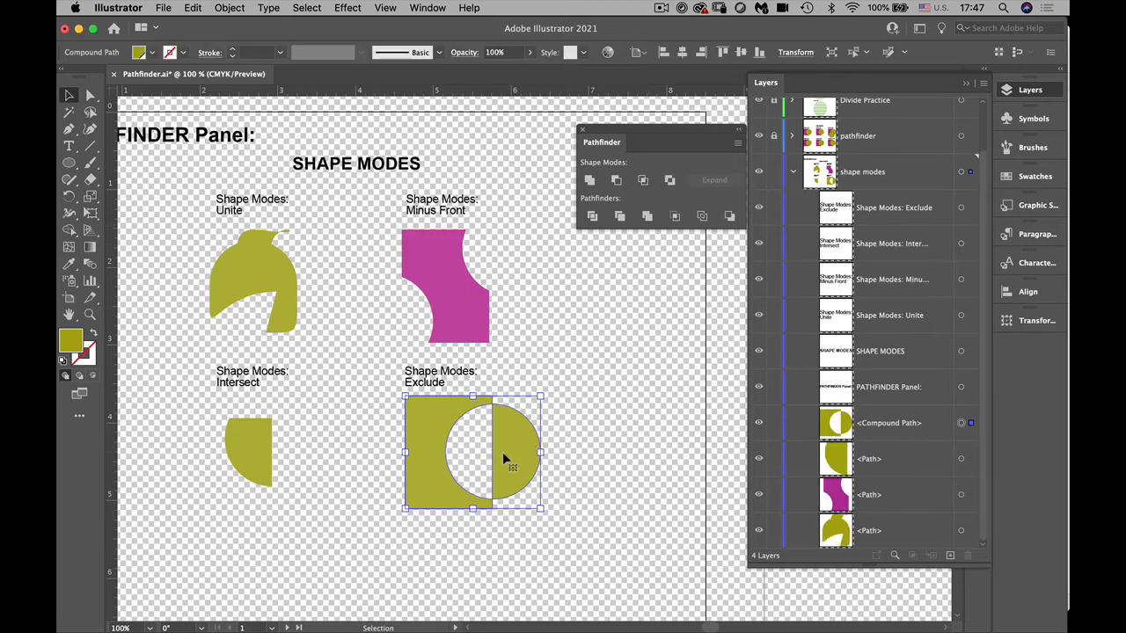
{"action": "mouse_move", "coordinate": [502, 452]}
{"action": "left_mouse_down"}
{"action": "mouse_move", "coordinate": [600, 453]}
{"action": "mouse_move", "coordinate": [493, 471]}
{"action": "mouse_move", "coordinate": [500, 463]}
{"action": "left_mouse_up"}
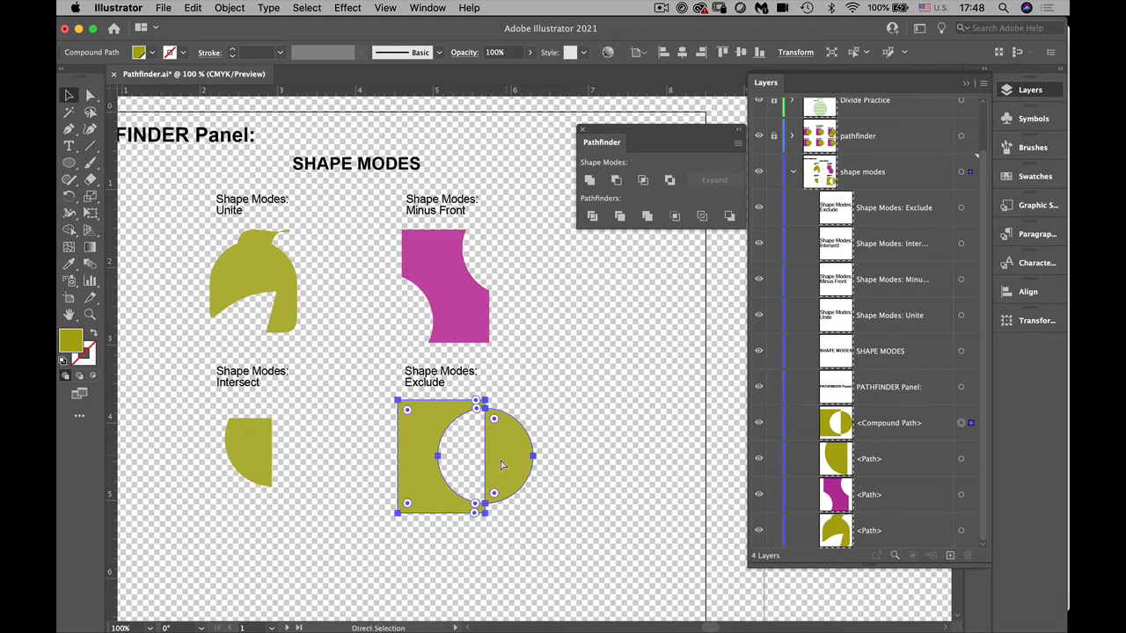
{"action": "key", "text": "super+shift+d"}
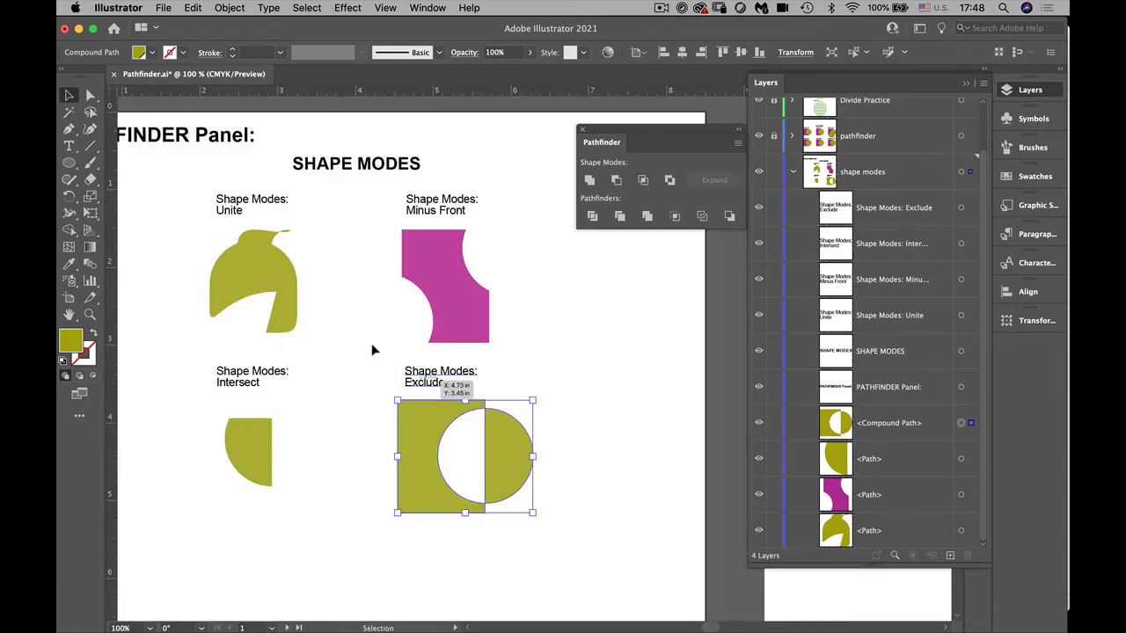
{"action": "left_click", "coordinate": [589, 503]}
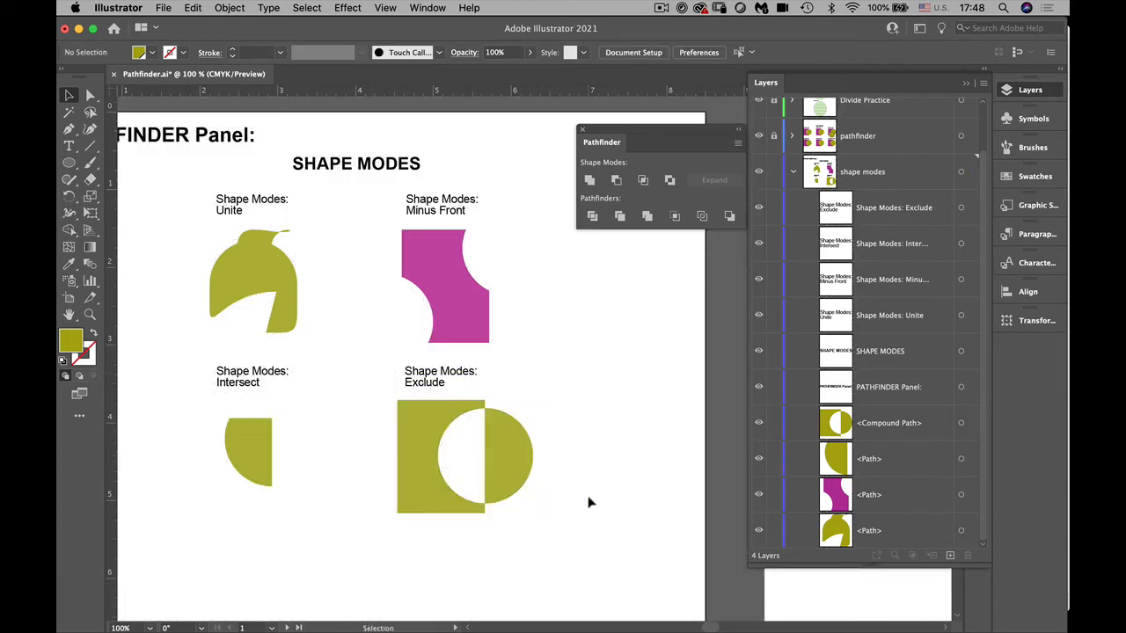
Collapse and lock the shape modes layer, and unlock the pathfinder layer for the Pathfinders artboard
{"action": "left_click", "coordinate": [793, 172]}
{"action": "left_click", "coordinate": [774, 222]}
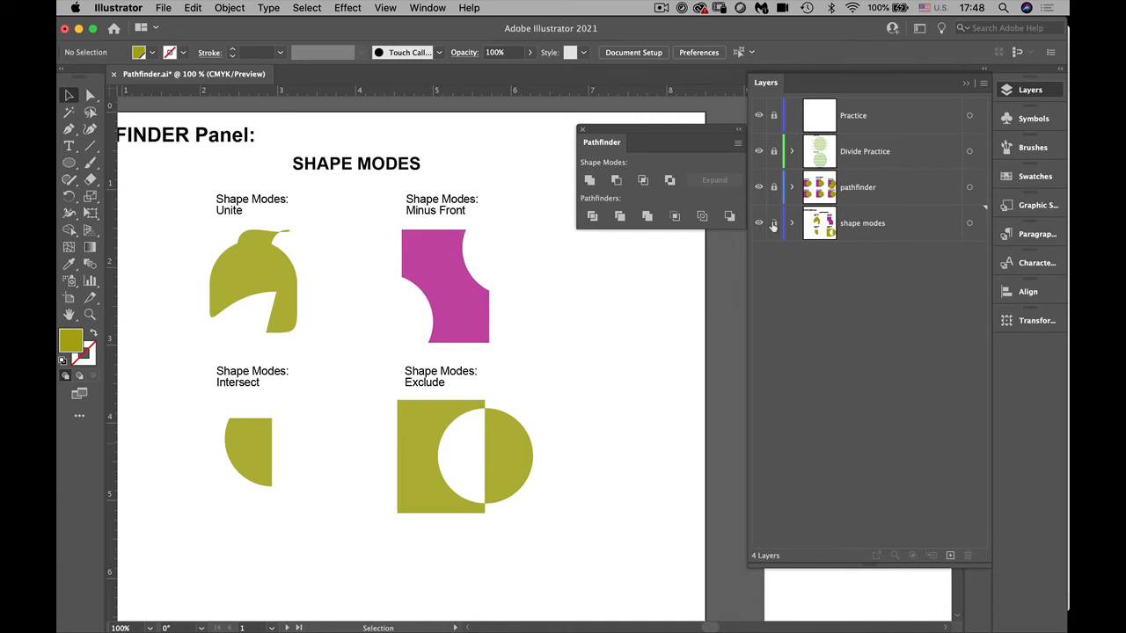
{"action": "left_click", "coordinate": [774, 188]}
{"action": "left_click_drag", "start_coordinate": [673, 343], "coordinate": [65, 373]}
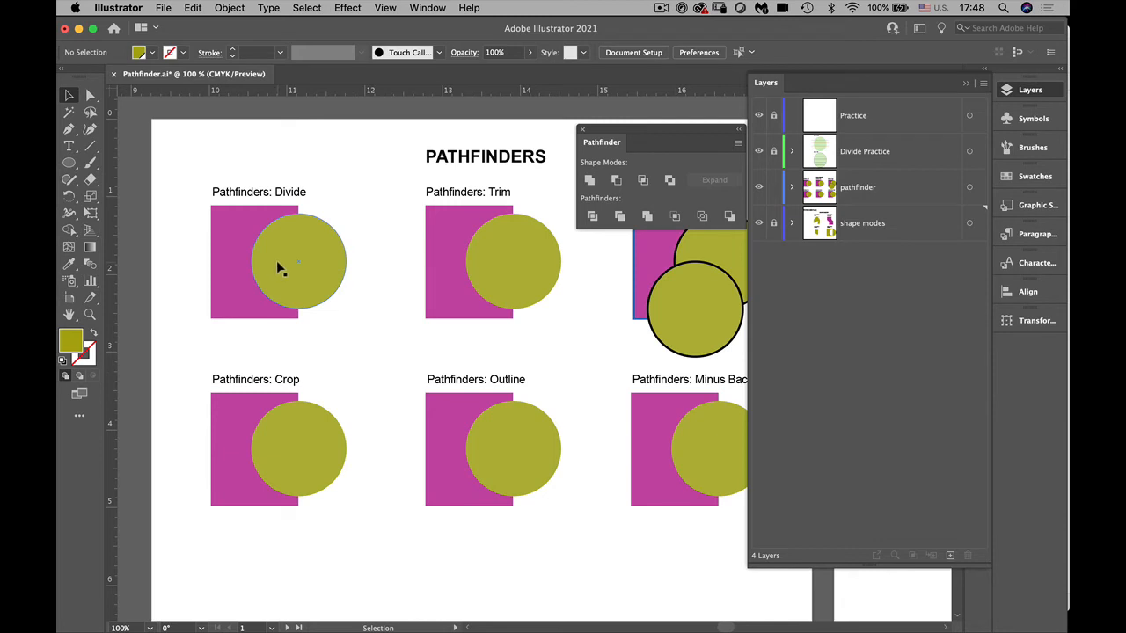
Apply the Divide pathfinder to the overlapping rectangle and circle under the Pathfinders: Divide label
{"action": "left_click", "coordinate": [307, 281]}
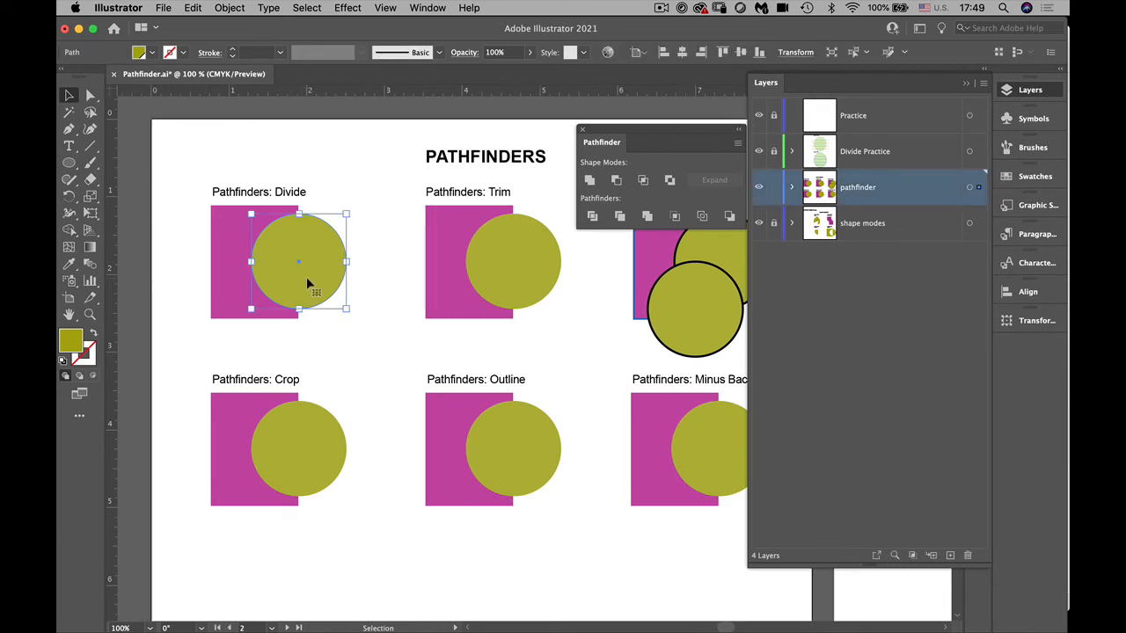
{"action": "left_click", "coordinate": [226, 243], "text": "shift"}
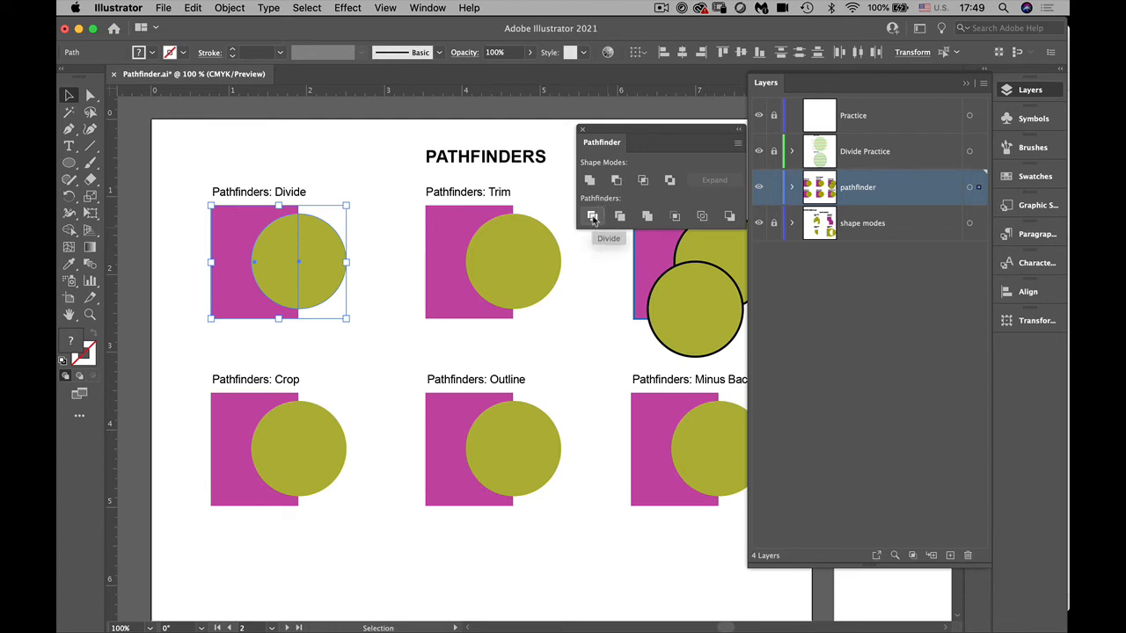
{"action": "left_click", "coordinate": [593, 217]}
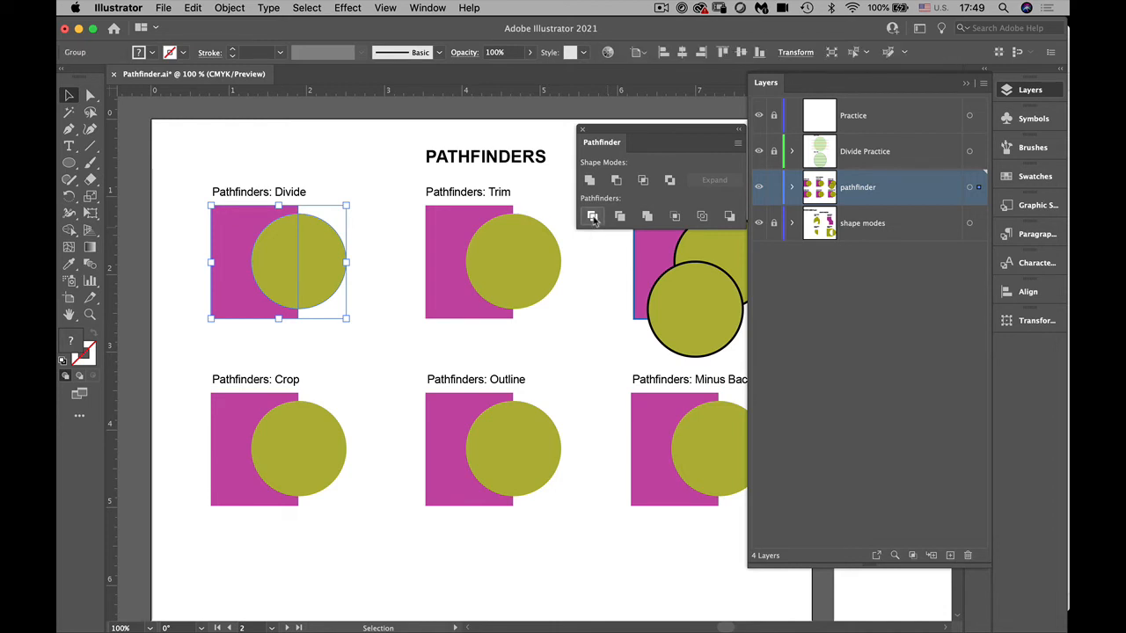
Expand the pathfinder layer and the divided group, and resize the Layers panel to show all of the group's paths
{"action": "left_click", "coordinate": [789, 187]}
{"action": "scroll", "coordinate": [976, 492], "scroll_direction": "down", "scroll_amount": 10}
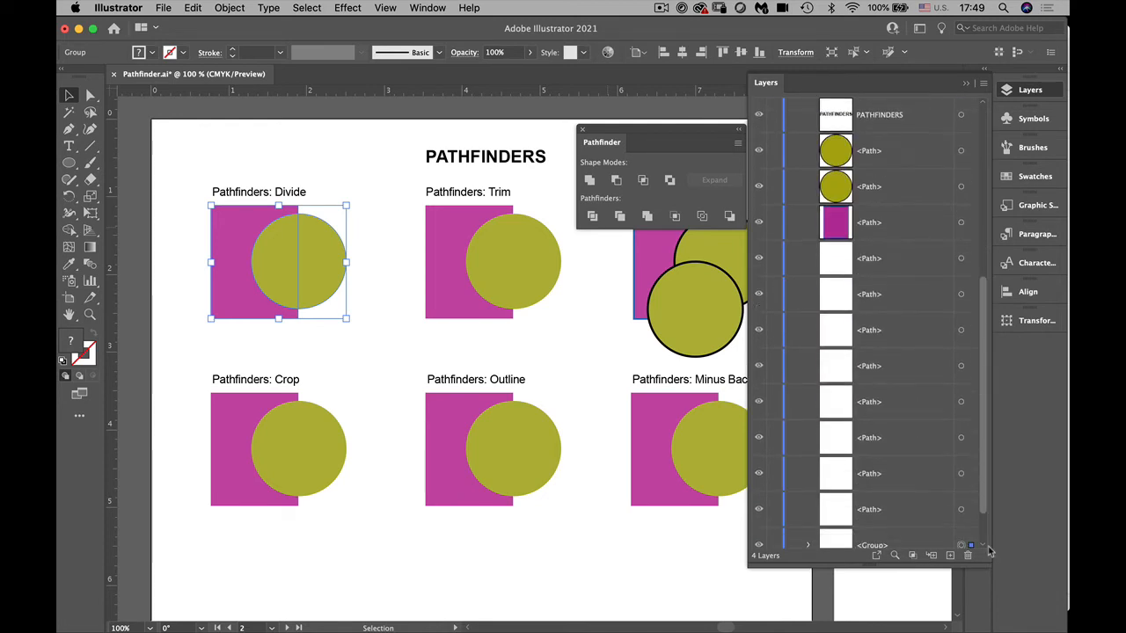
{"action": "scroll", "coordinate": [976, 527], "scroll_direction": "down", "scroll_amount": 2}
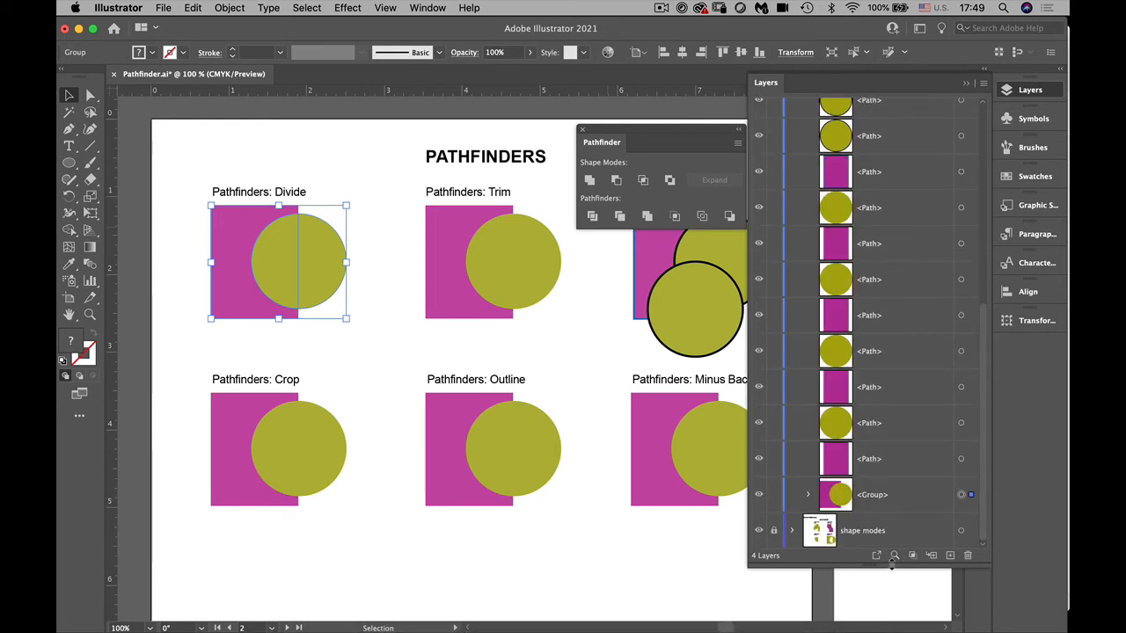
{"action": "left_click_drag", "start_coordinate": [892, 564], "coordinate": [891, 202]}
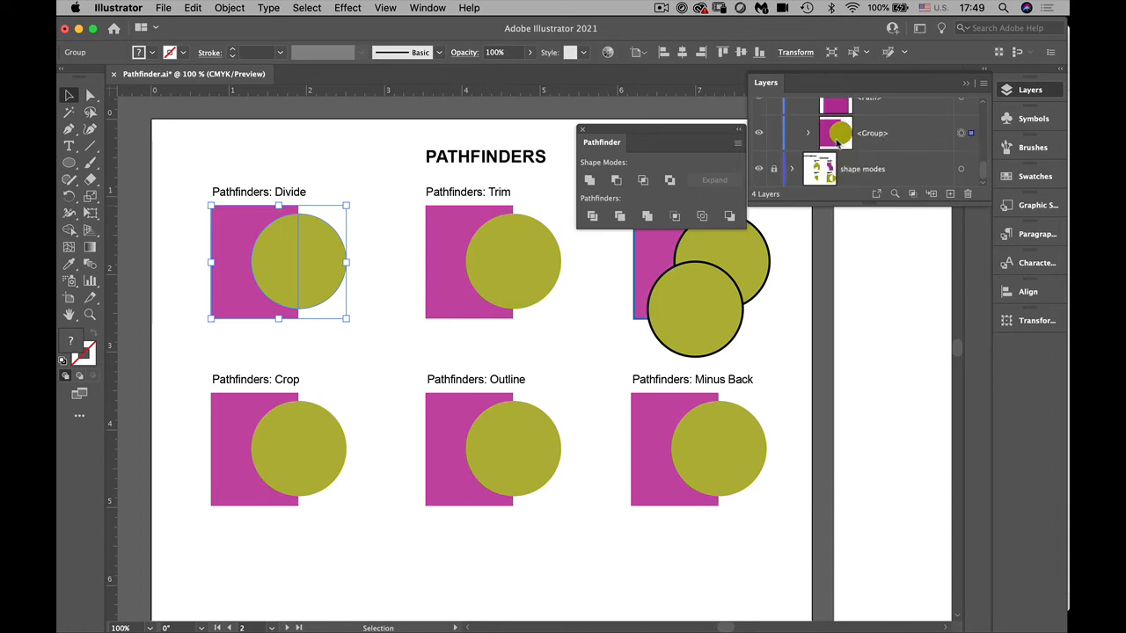
{"action": "left_click_drag", "start_coordinate": [871, 201], "coordinate": [880, 256]}
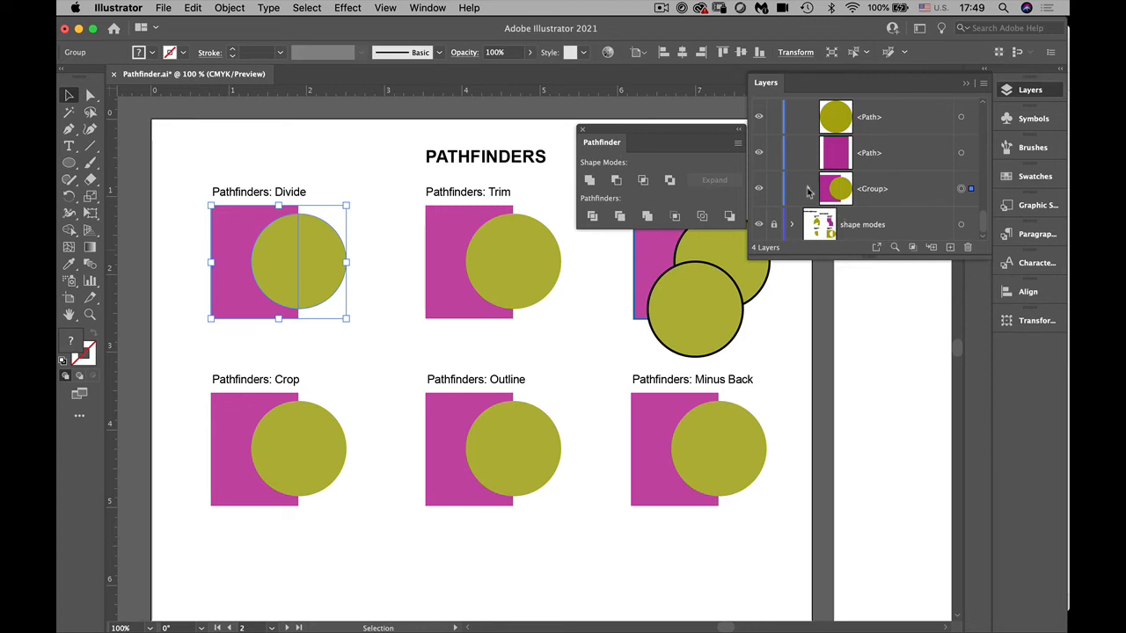
{"action": "left_click", "coordinate": [808, 191]}
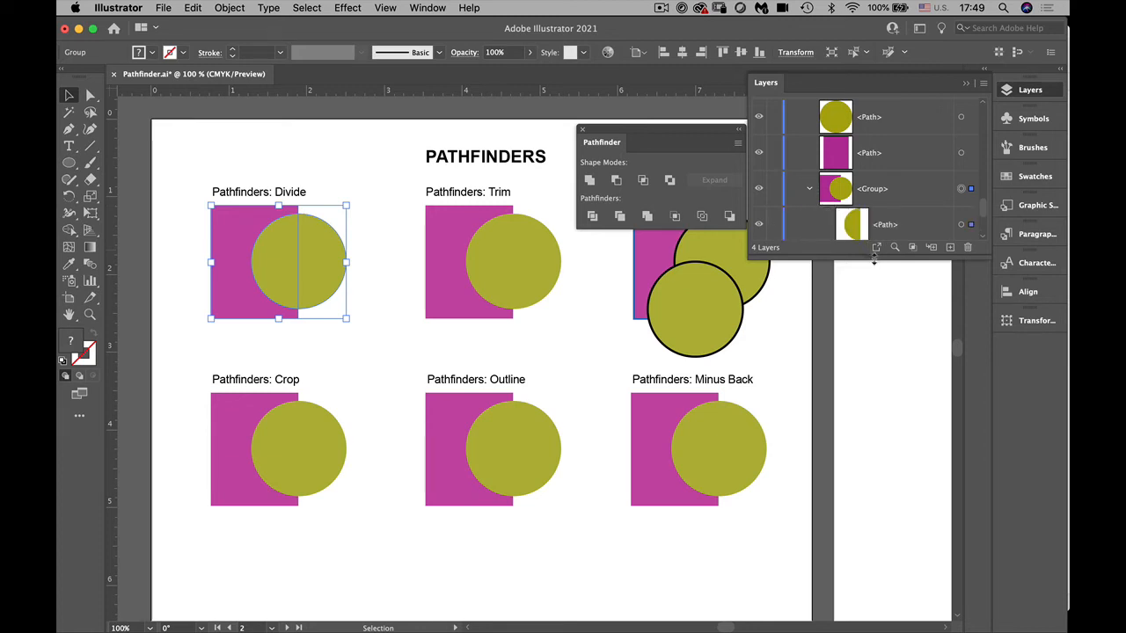
{"action": "left_click_drag", "start_coordinate": [880, 254], "coordinate": [890, 515]}
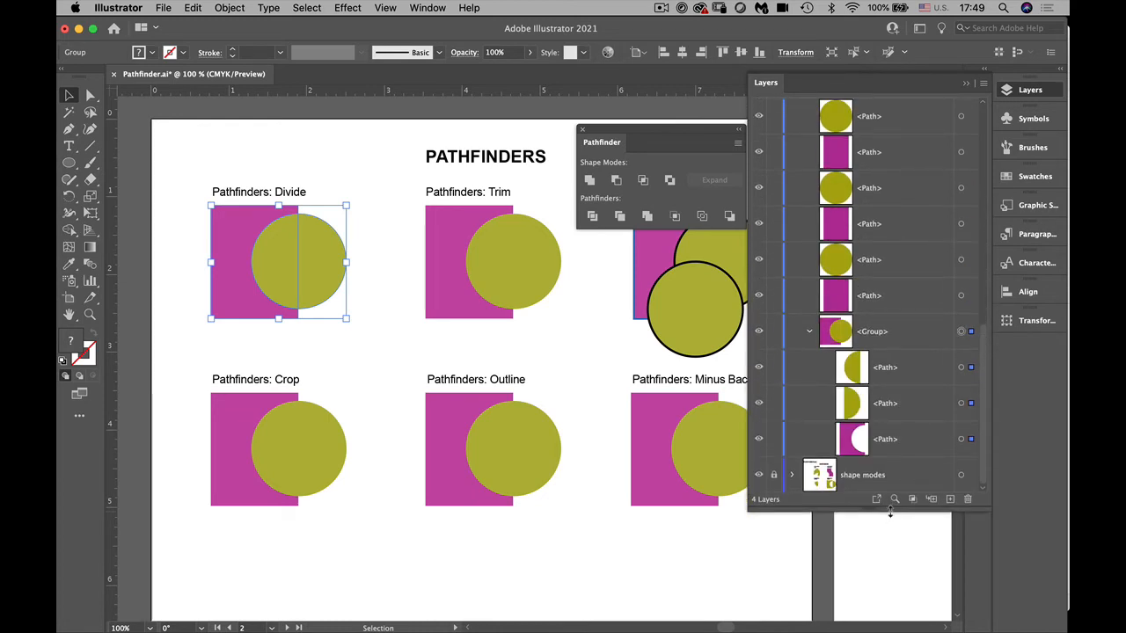
Fill the left half of the divided circle with the orange swatch
{"action": "left_click", "coordinate": [961, 368]}
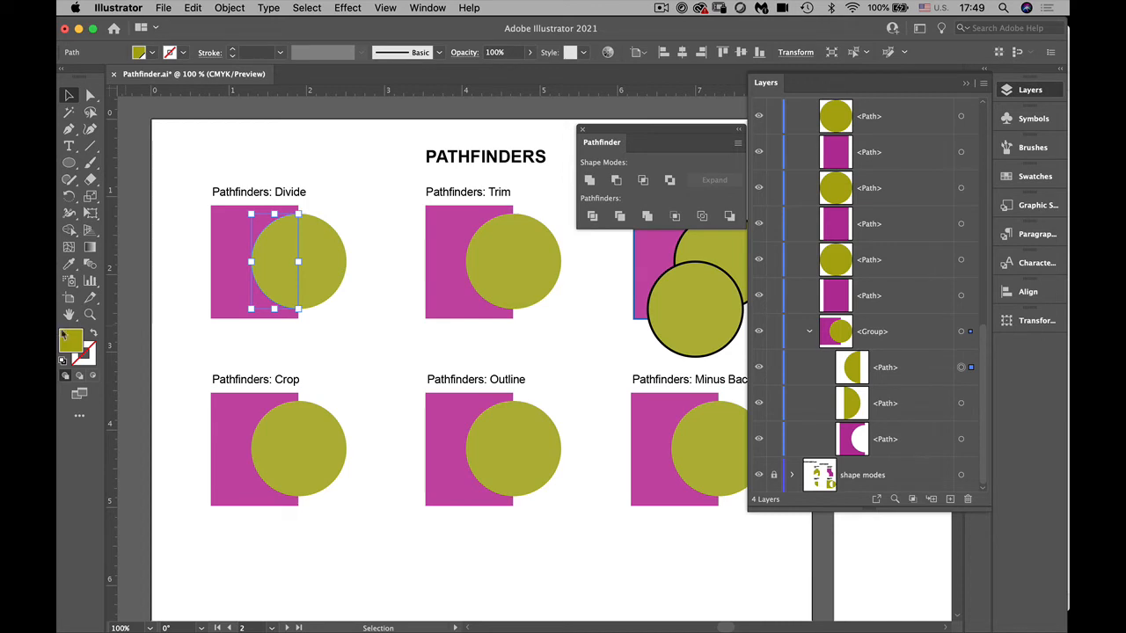
{"action": "left_click", "coordinate": [149, 52]}
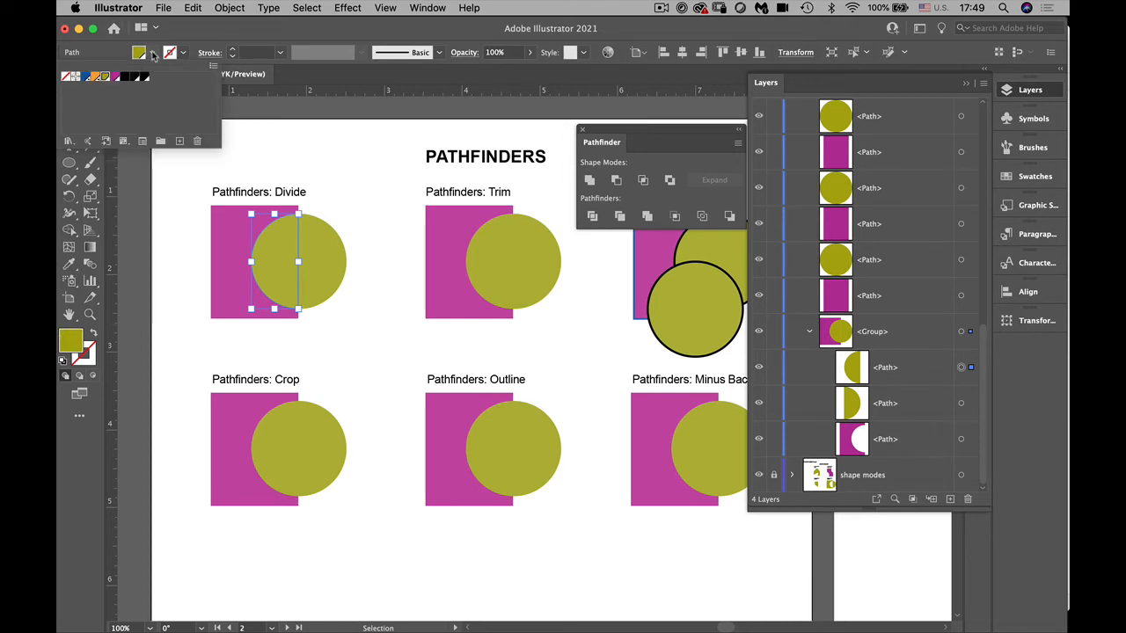
{"action": "left_click", "coordinate": [95, 77]}
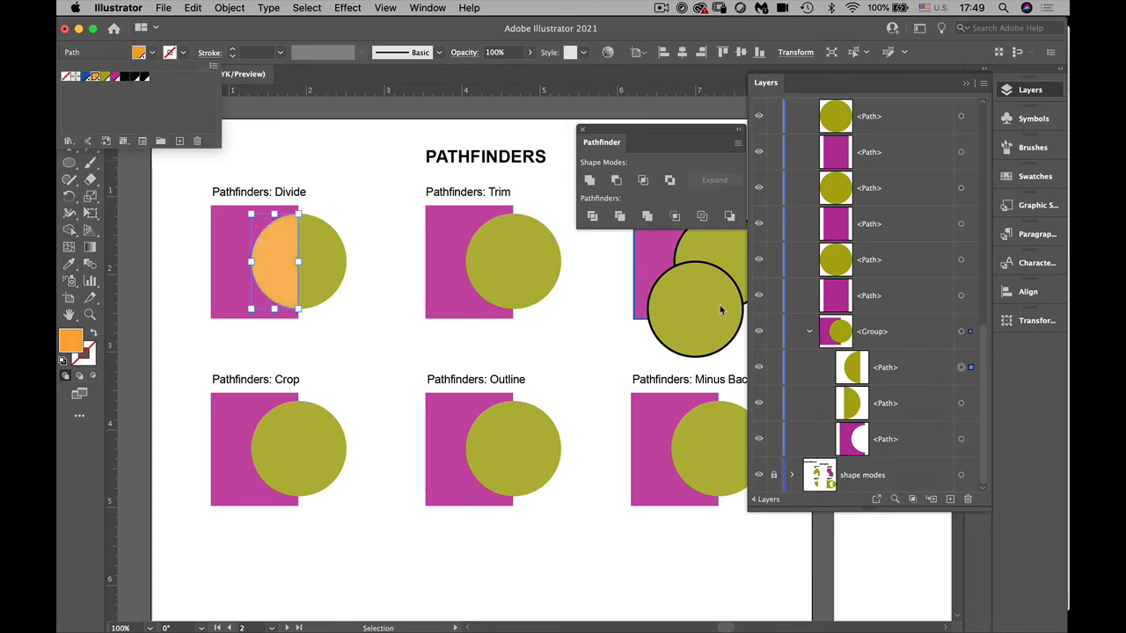
Fill the right half of the divided circle with the blue swatch
{"action": "left_click", "coordinate": [962, 406]}
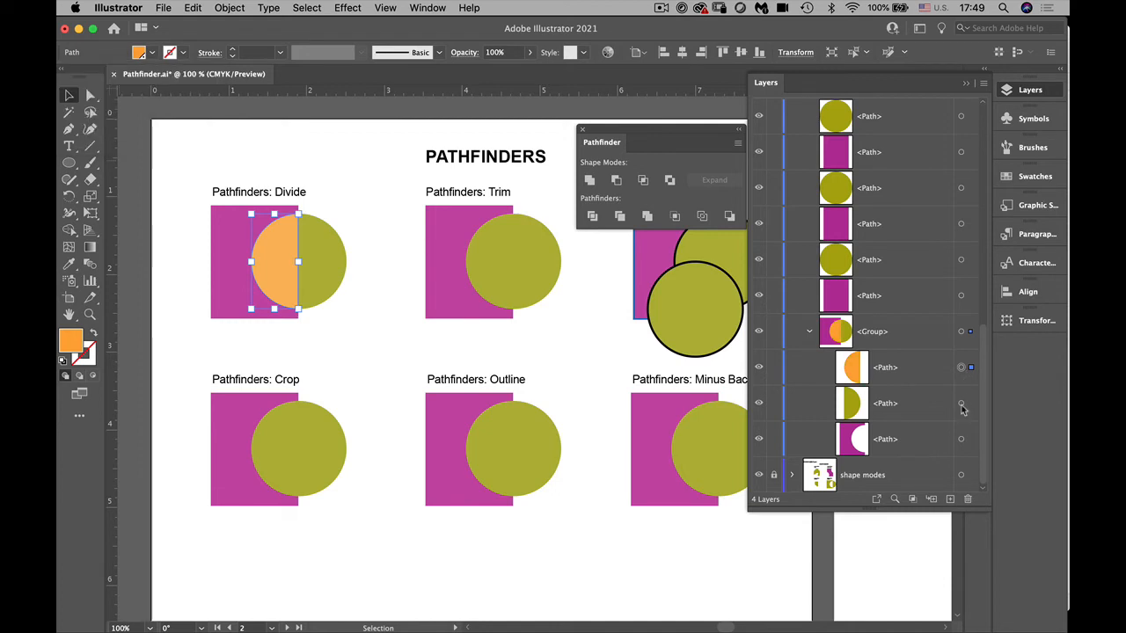
{"action": "left_click", "coordinate": [961, 404]}
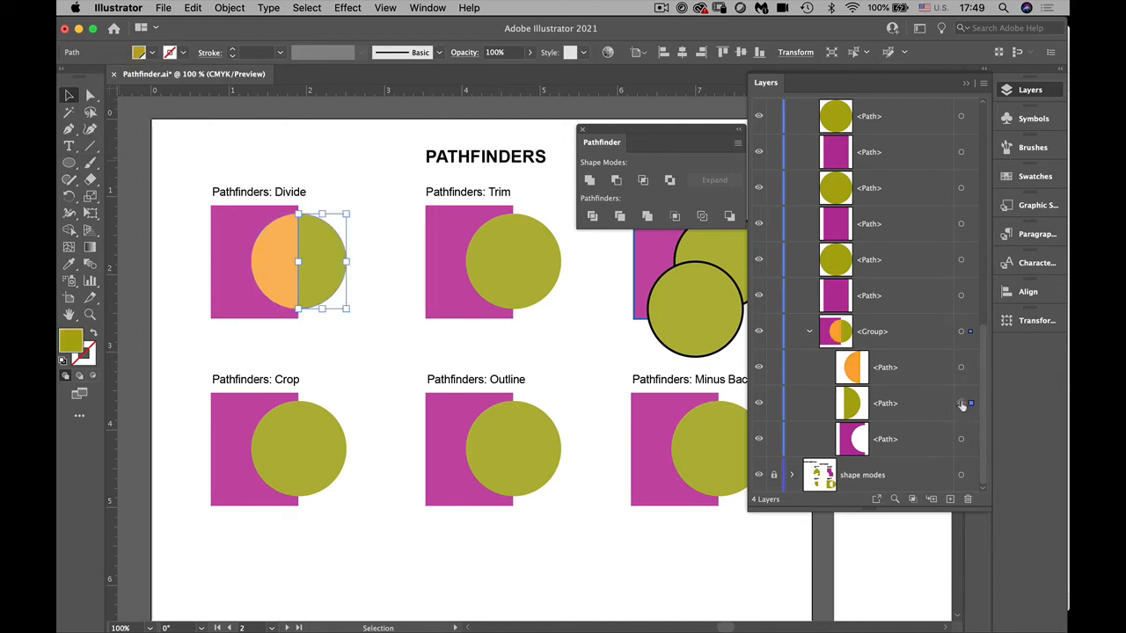
{"action": "left_click", "coordinate": [151, 53]}
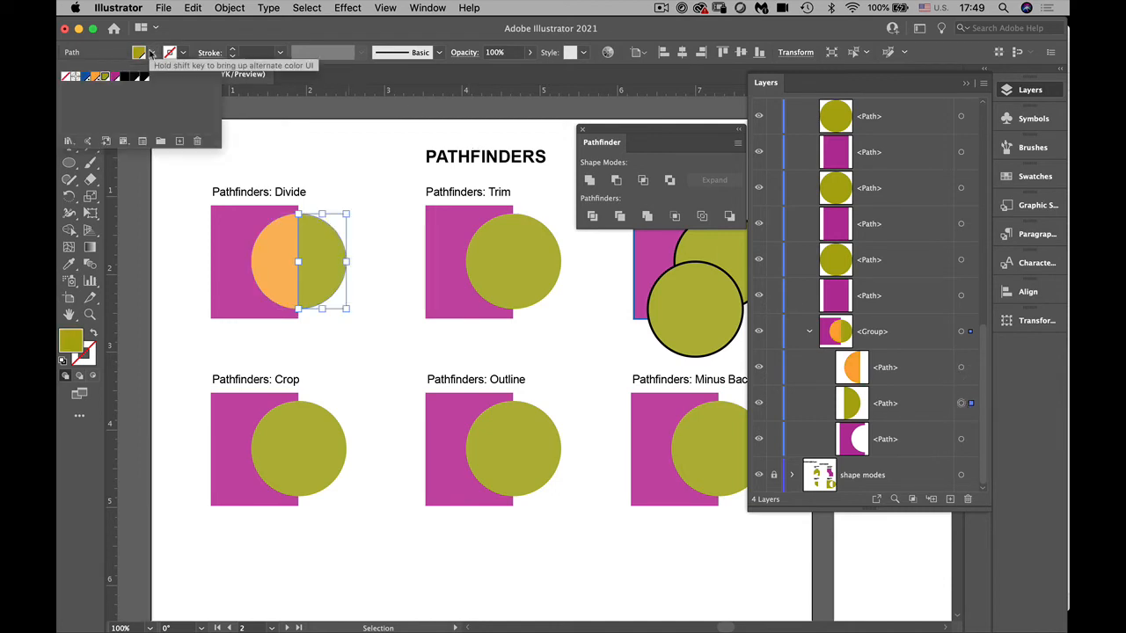
{"action": "left_click", "coordinate": [85, 78]}
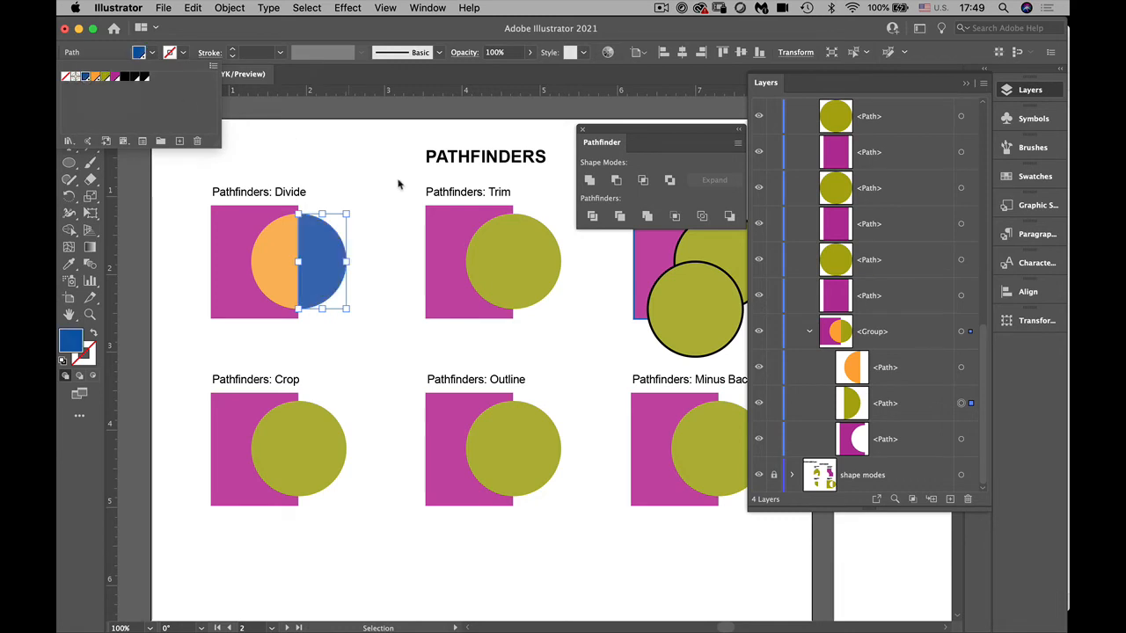
{"action": "left_click", "coordinate": [370, 251]}
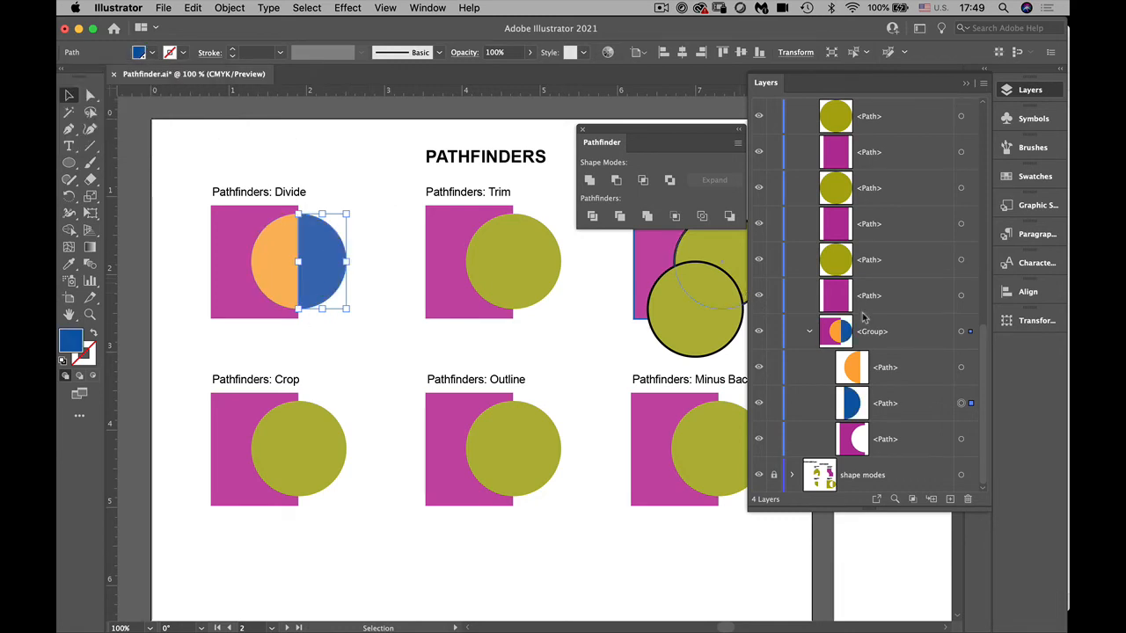
Move the divided circle's orange half up and left away from the rectangle, and shift the whole divided group slightly down
{"action": "left_click", "coordinate": [961, 368]}
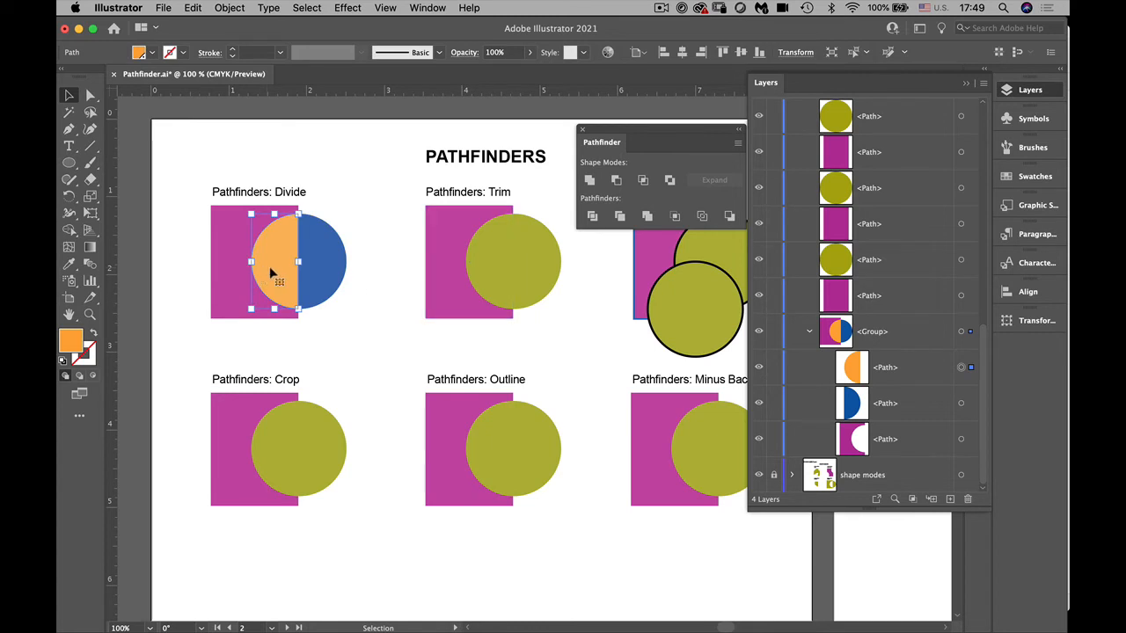
{"action": "left_click_drag", "start_coordinate": [269, 264], "coordinate": [202, 208]}
{"action": "mouse_move", "coordinate": [326, 256]}
{"action": "left_mouse_down"}
{"action": "mouse_move", "coordinate": [325, 224]}
{"action": "mouse_move", "coordinate": [324, 278]}
{"action": "left_mouse_up"}
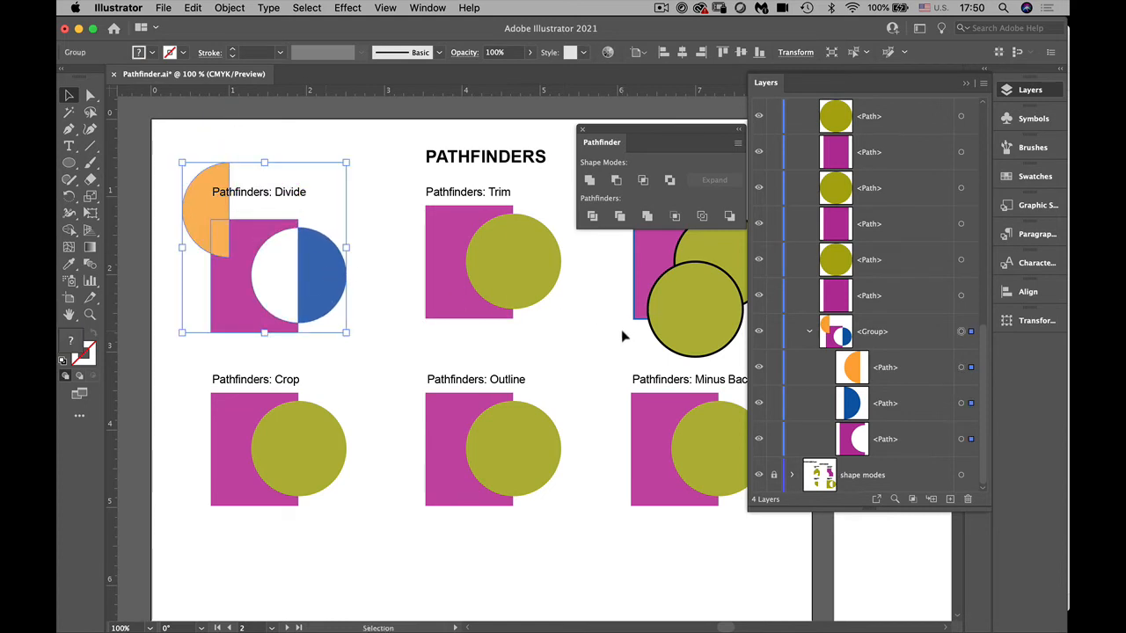
In isolation mode for the divided group, move the blue half up and left and the magenta piece to the right
{"action": "double_click", "coordinate": [331, 282]}
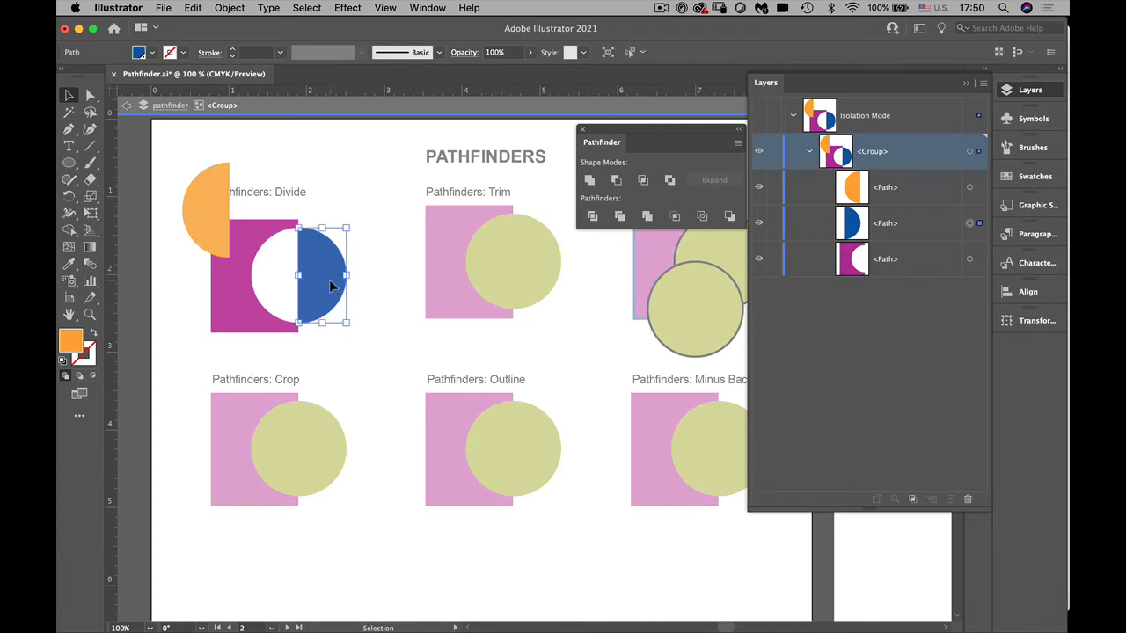
{"action": "left_click_drag", "start_coordinate": [331, 283], "coordinate": [313, 248]}
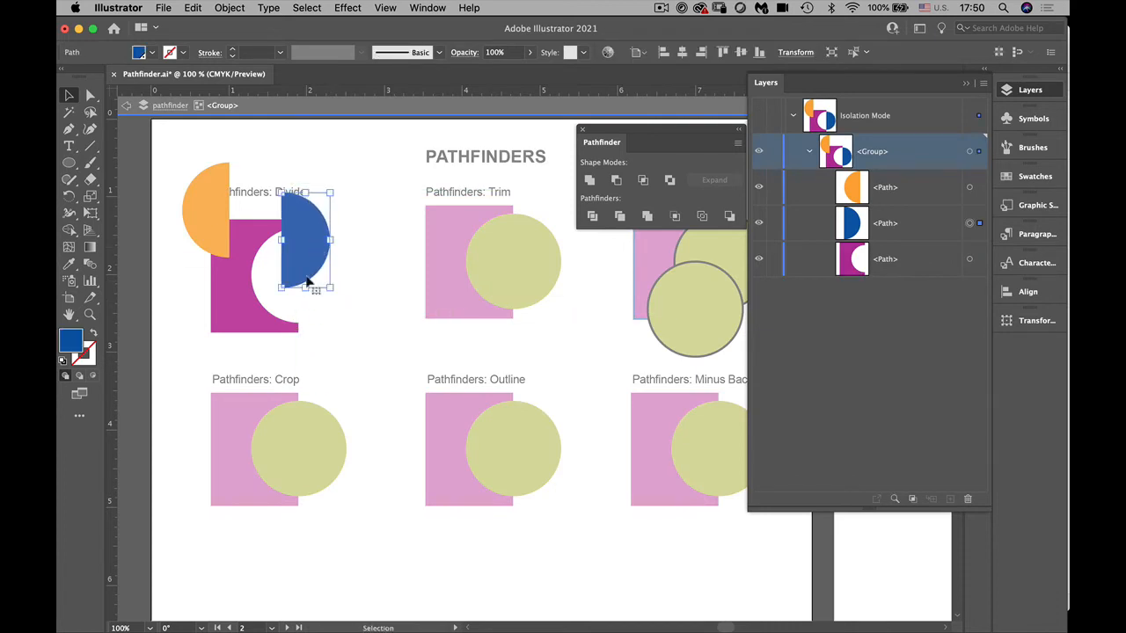
{"action": "double_click", "coordinate": [246, 312]}
{"action": "left_click_drag", "start_coordinate": [246, 312], "coordinate": [352, 322]}
{"action": "left_click", "coordinate": [354, 319]}
{"action": "double_click", "coordinate": [354, 319]}
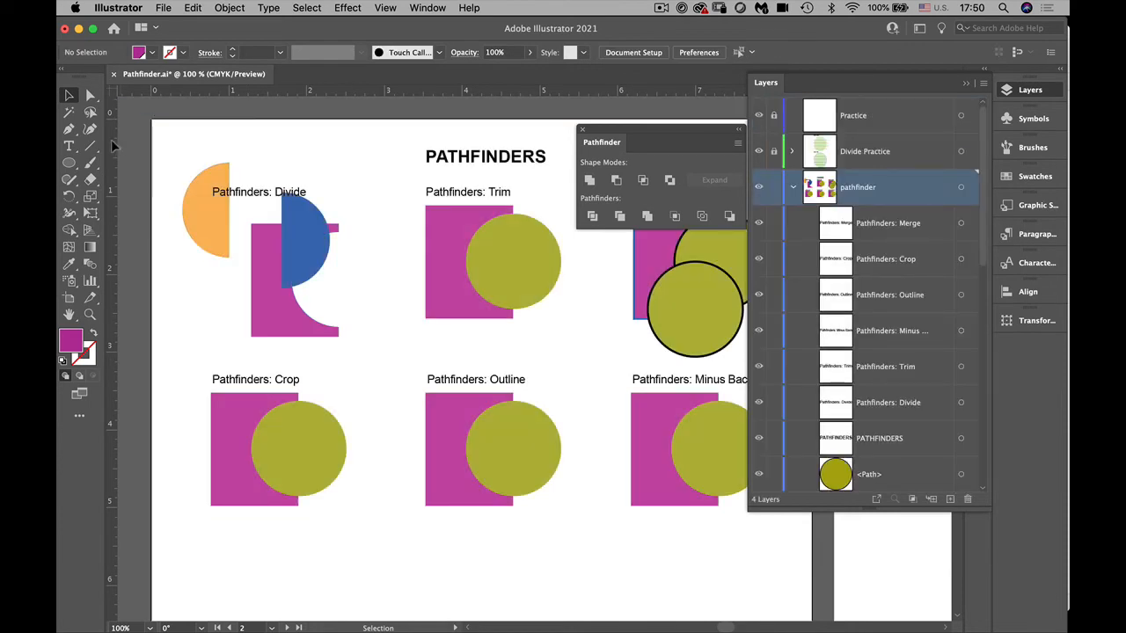
With Direct Selection, flatten the orange half's curved side and reposition the orange and blue halves farther right over the magenta piece
{"action": "left_click", "coordinate": [90, 94]}
{"action": "left_click", "coordinate": [180, 233]}
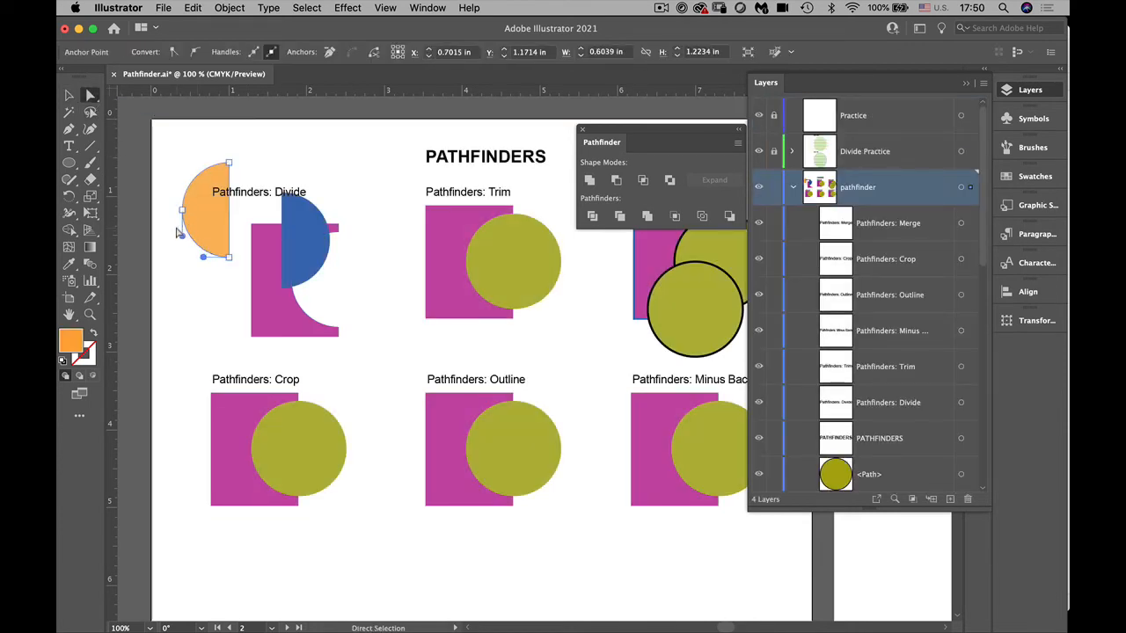
{"action": "left_click_drag", "start_coordinate": [178, 233], "coordinate": [345, 264]}
{"action": "left_click", "coordinate": [186, 321]}
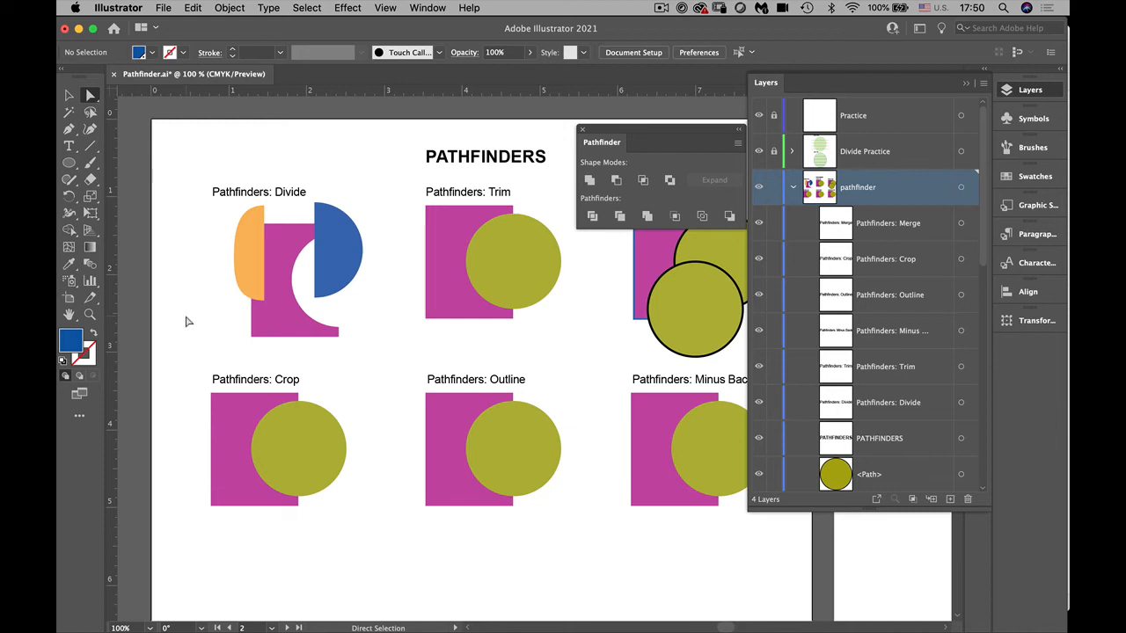
Apply the Trim pathfinder to the overlapping rectangle and circle under the Pathfinders: Trim label
{"action": "left_click", "coordinate": [70, 94]}
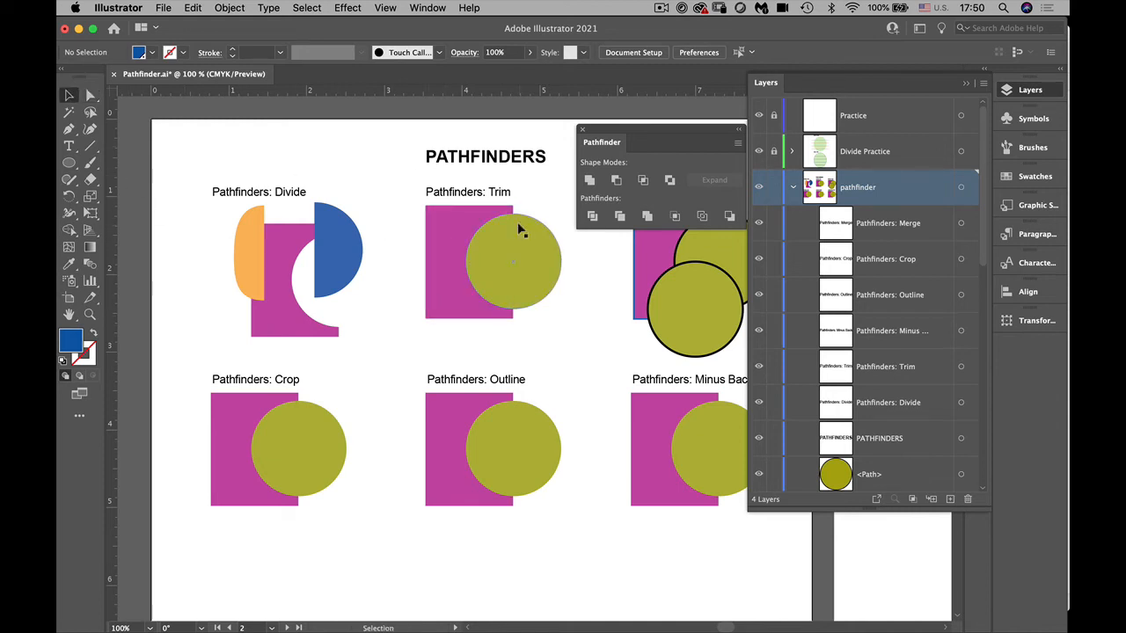
{"action": "left_click", "coordinate": [451, 231]}
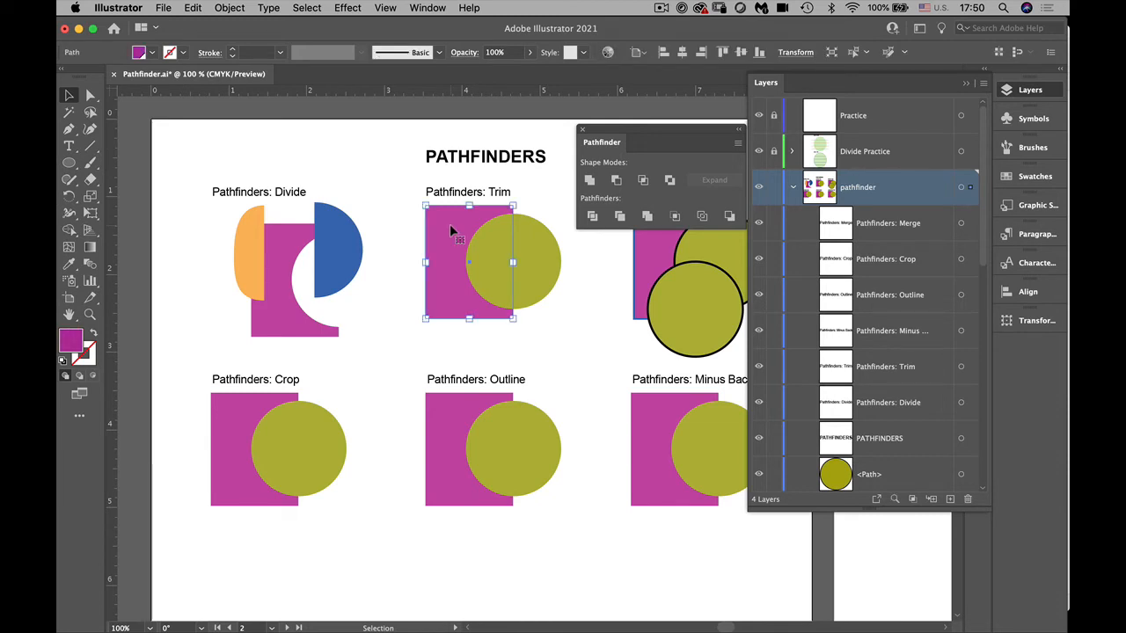
{"action": "left_click", "coordinate": [552, 277], "text": "shift"}
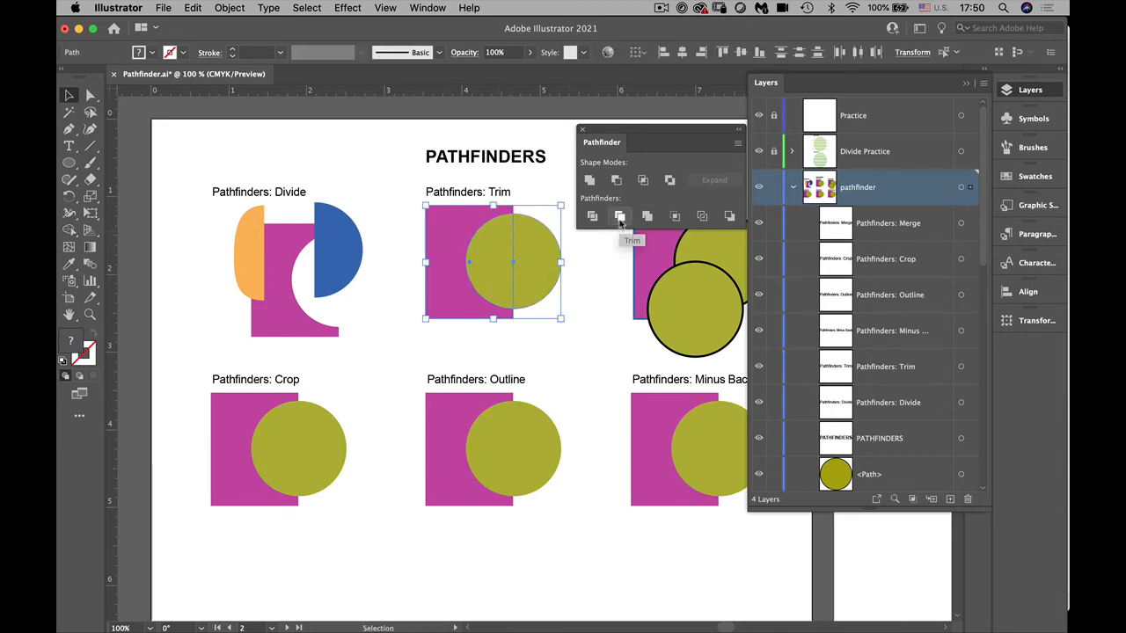
{"action": "left_click", "coordinate": [619, 218]}
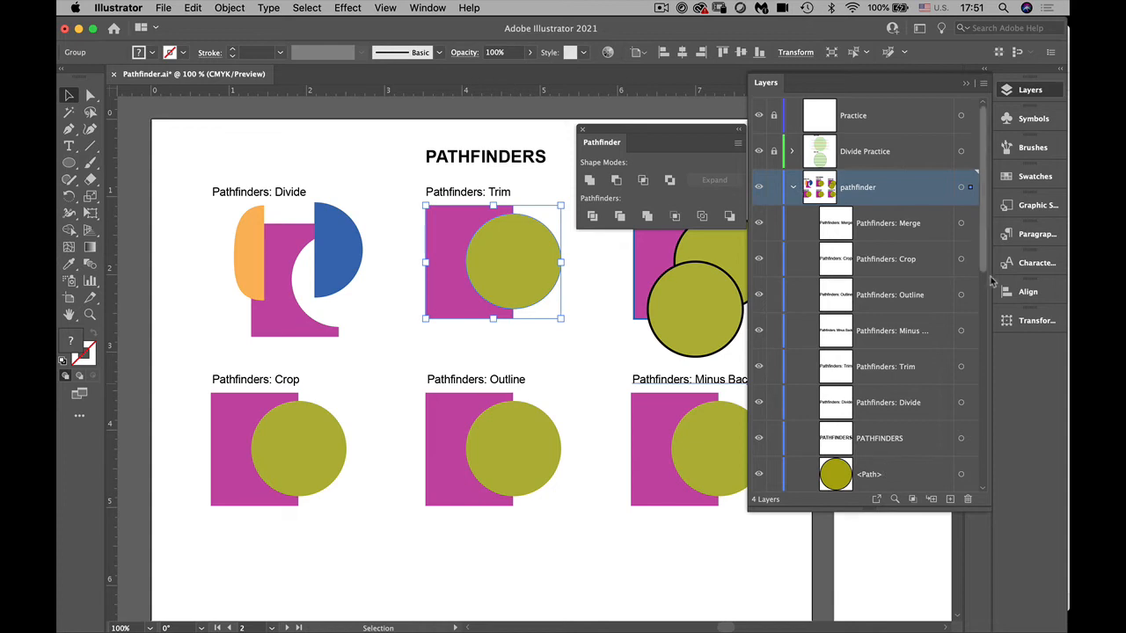
Expand the trimmed group in the layer list and move its green circle right, away from the cut rectangle
{"action": "scroll", "coordinate": [870, 307], "scroll_direction": "down", "scroll_amount": 10}
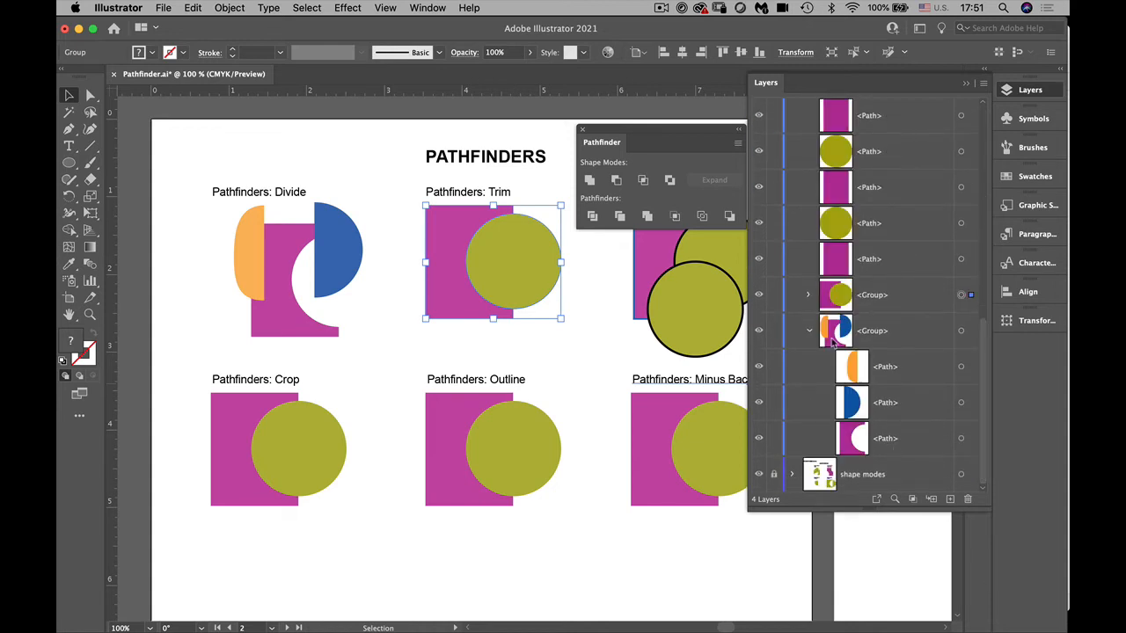
{"action": "left_click", "coordinate": [809, 296]}
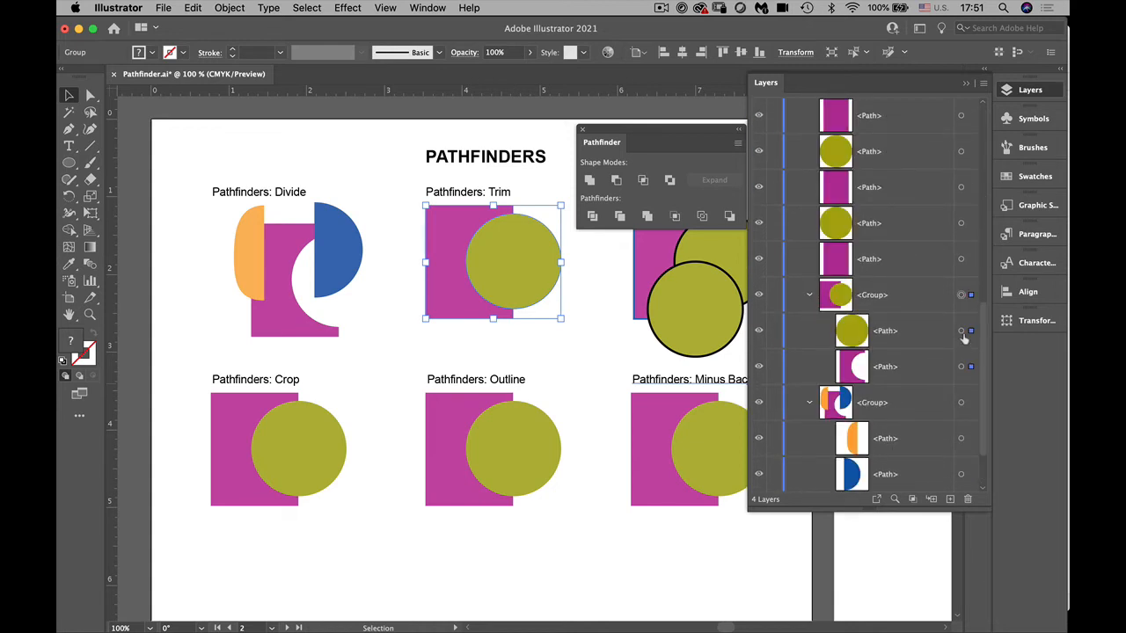
{"action": "left_click", "coordinate": [960, 331]}
{"action": "left_click_drag", "start_coordinate": [507, 253], "coordinate": [539, 253]}
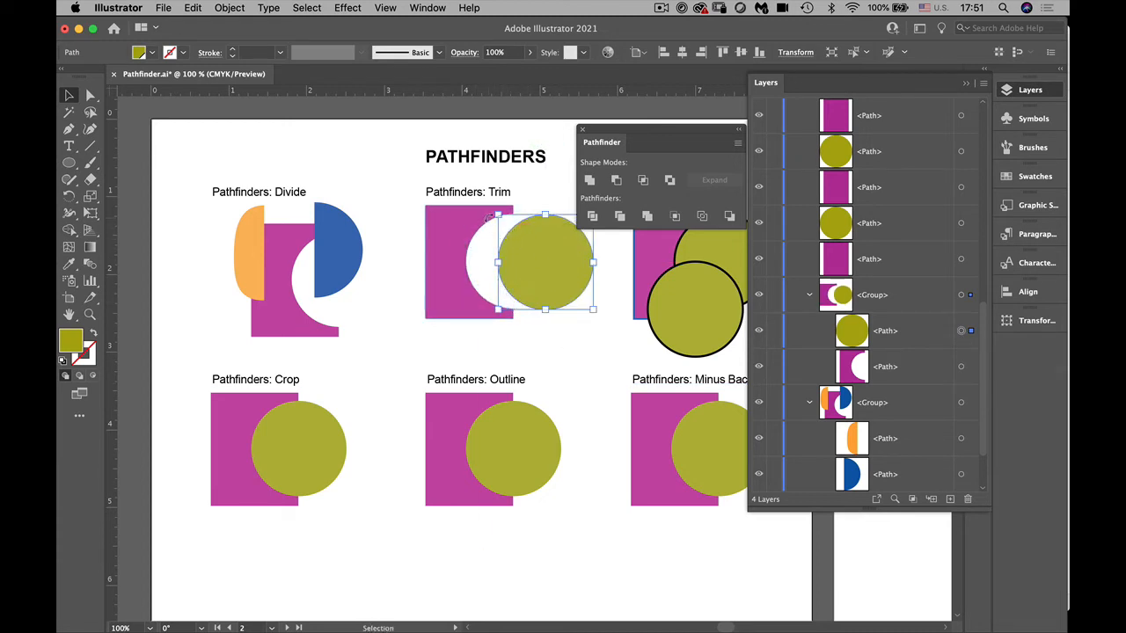
Move the whole trimmed group 0.19 in to the left and deselect it
{"action": "left_click", "coordinate": [445, 218]}
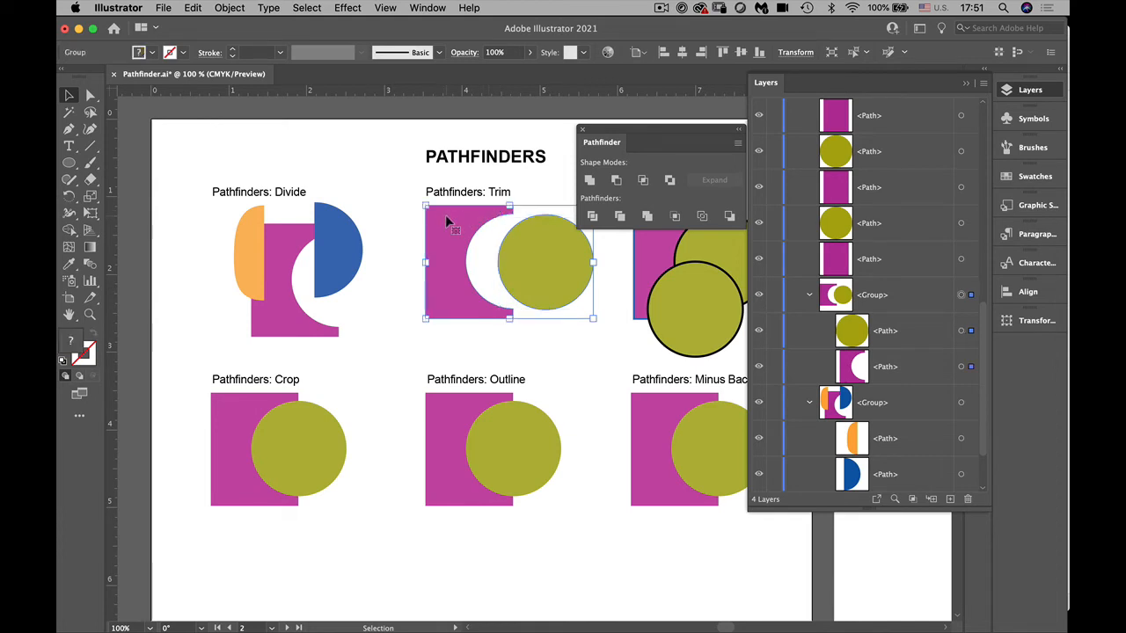
{"action": "left_click_drag", "start_coordinate": [446, 221], "coordinate": [430, 214]}
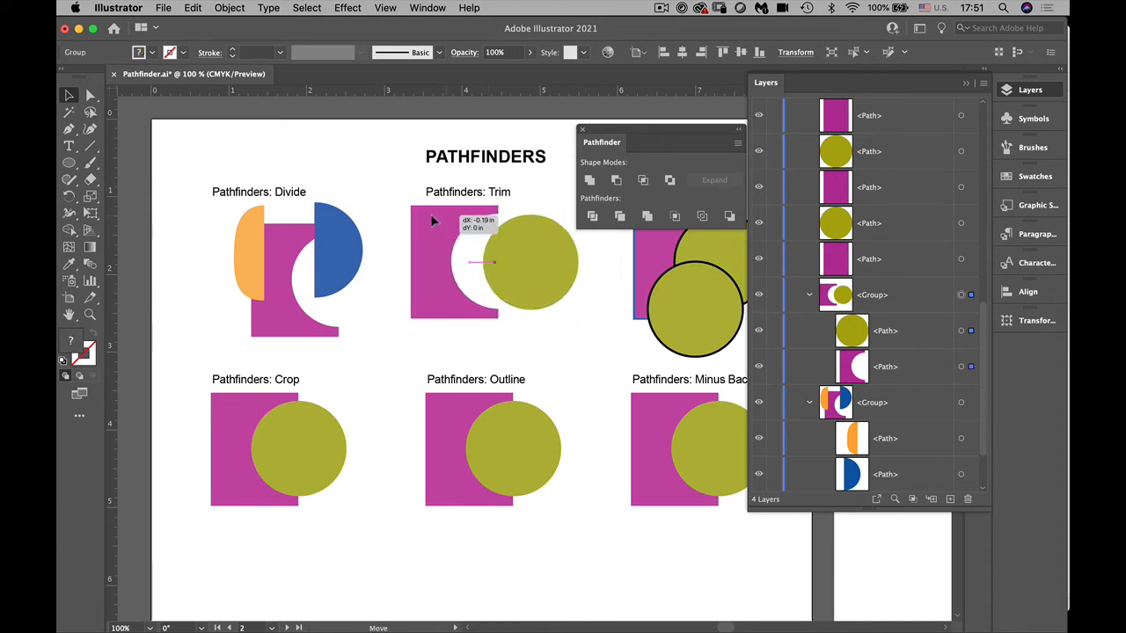
{"action": "left_click", "coordinate": [552, 342]}
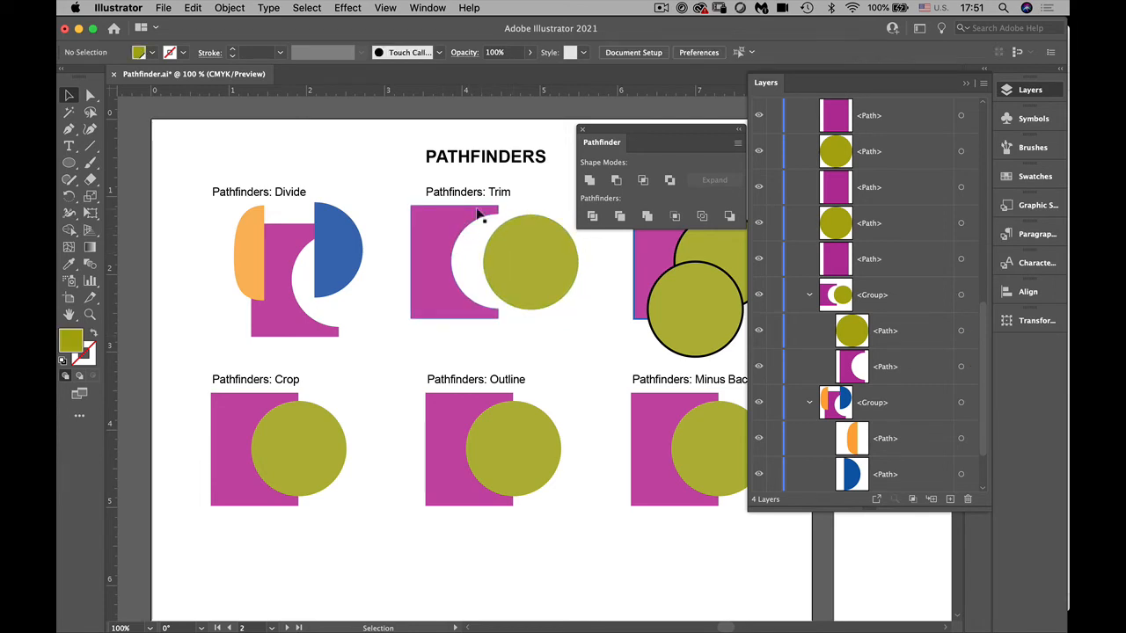
Isolate the trimmed group, fill its circle with the black swatch, and exit isolation mode
{"action": "double_click", "coordinate": [515, 276]}
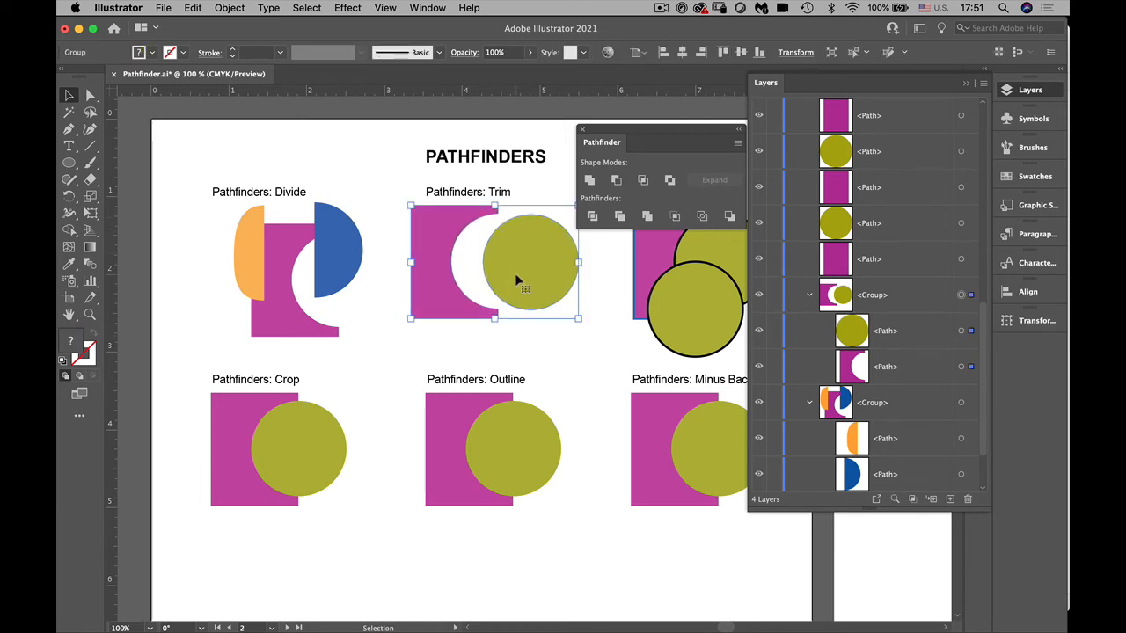
{"action": "left_click", "coordinate": [518, 281]}
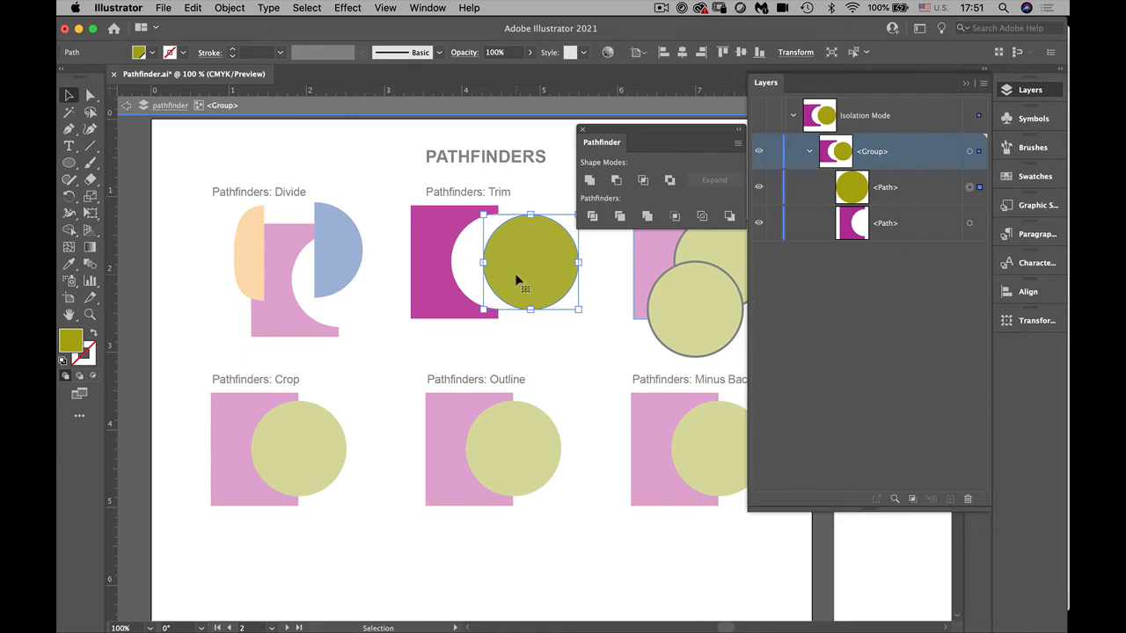
{"action": "left_click", "coordinate": [138, 55]}
{"action": "left_click", "coordinate": [124, 75]}
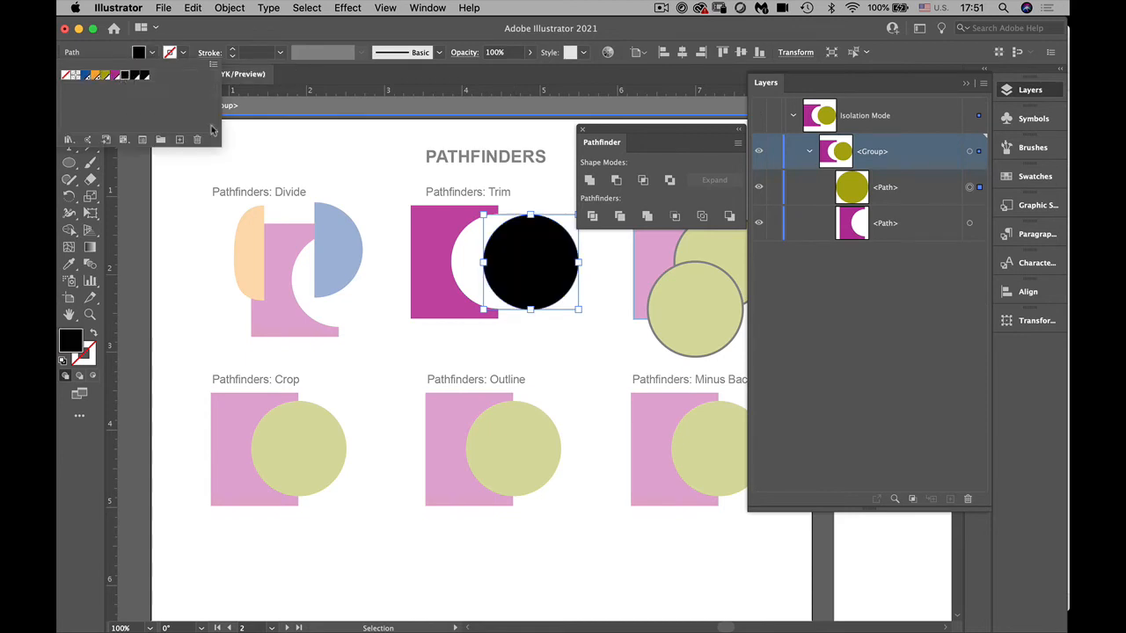
{"action": "double_click", "coordinate": [385, 353]}
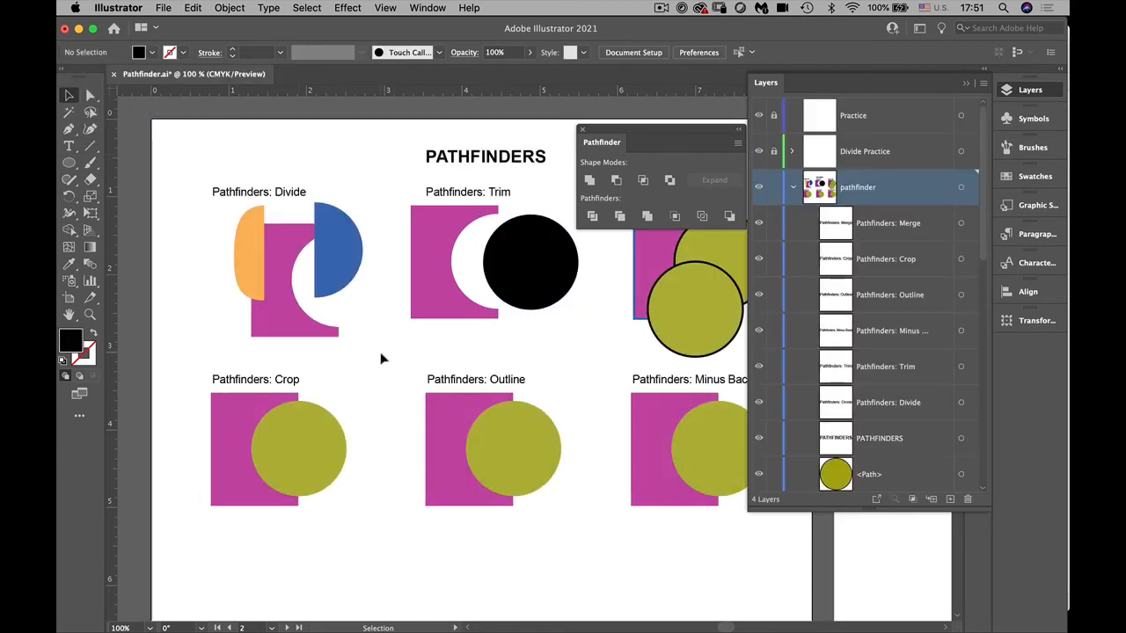
Undo the black fill, the moves and the Trim on the shapes under the Pathfinders: Trim label
{"action": "key", "text": "super+z"}
{"action": "key", "text": "super+z"}
{"action": "key", "text": "super+z"}
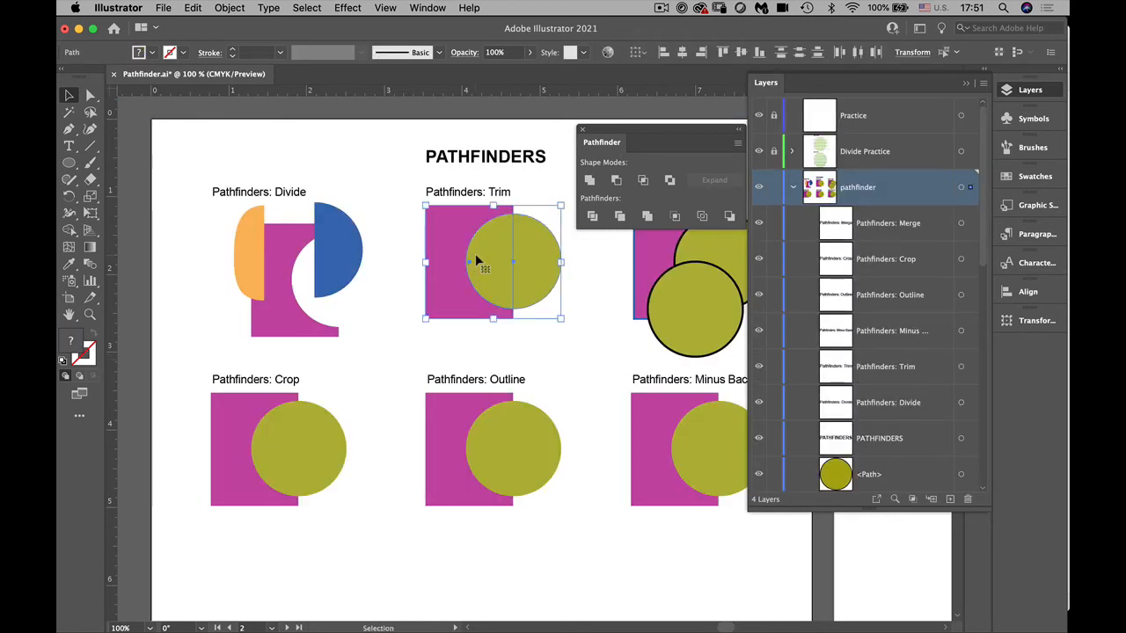
Trim the square and circle in the Trim example, and move the circle slightly right within the resulting group
{"action": "left_click", "coordinate": [620, 216]}
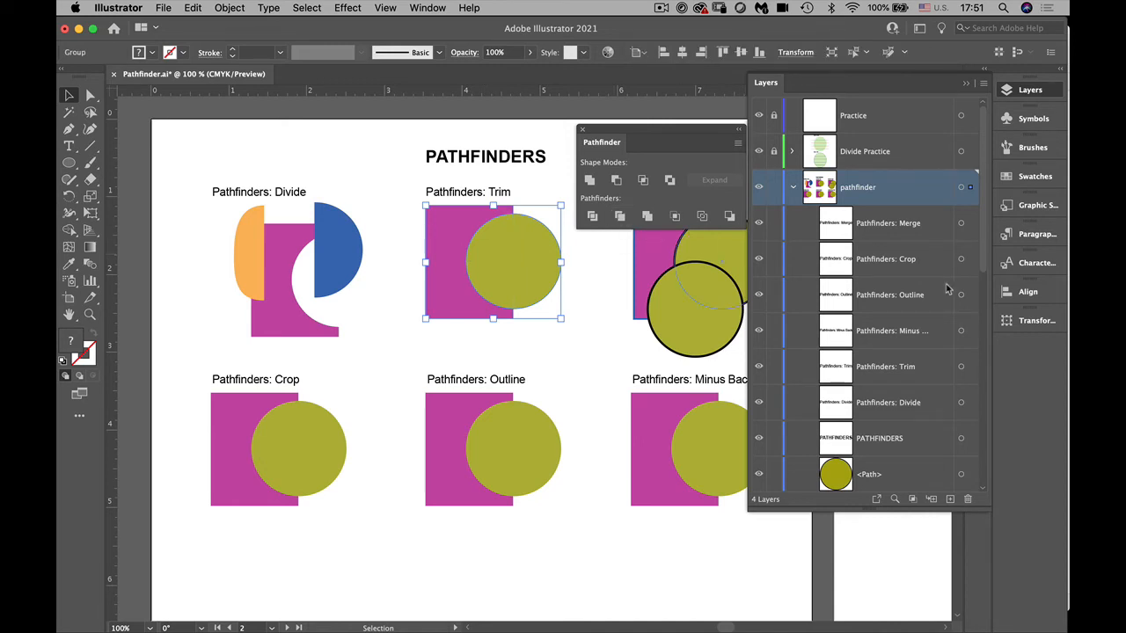
{"action": "scroll", "coordinate": [982, 290], "scroll_direction": "down", "scroll_amount": 1}
{"action": "scroll", "coordinate": [981, 290], "scroll_direction": "down", "scroll_amount": 10}
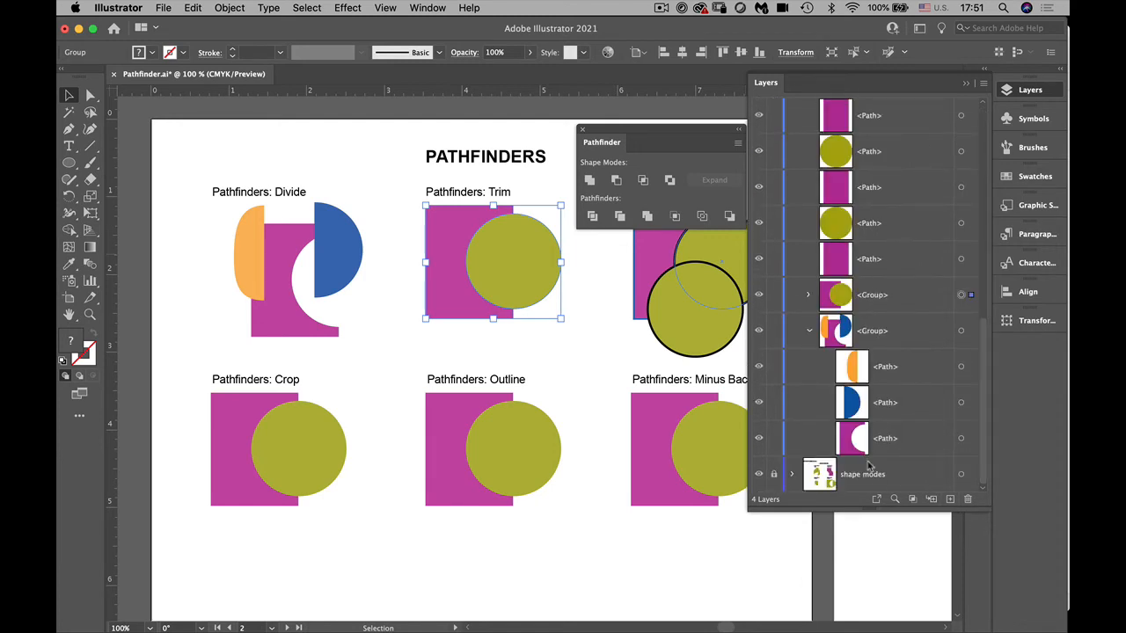
{"action": "left_click", "coordinate": [808, 296]}
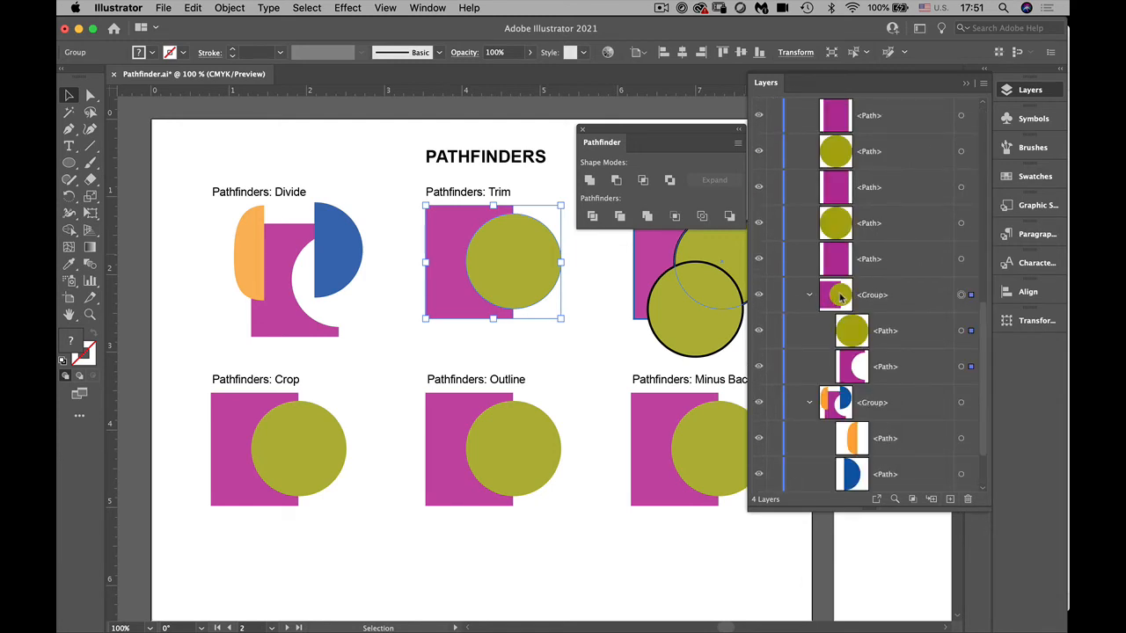
{"action": "left_click", "coordinate": [961, 332]}
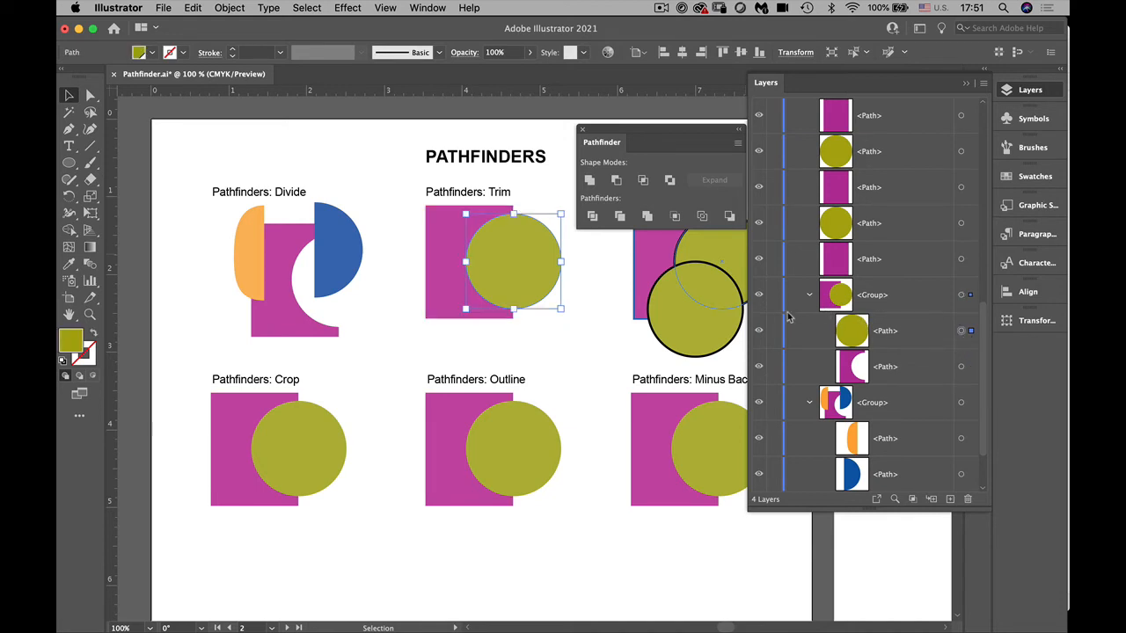
{"action": "mouse_move", "coordinate": [532, 262]}
{"action": "left_mouse_down"}
{"action": "mouse_move", "coordinate": [565, 260]}
{"action": "mouse_move", "coordinate": [548, 263]}
{"action": "left_mouse_up"}
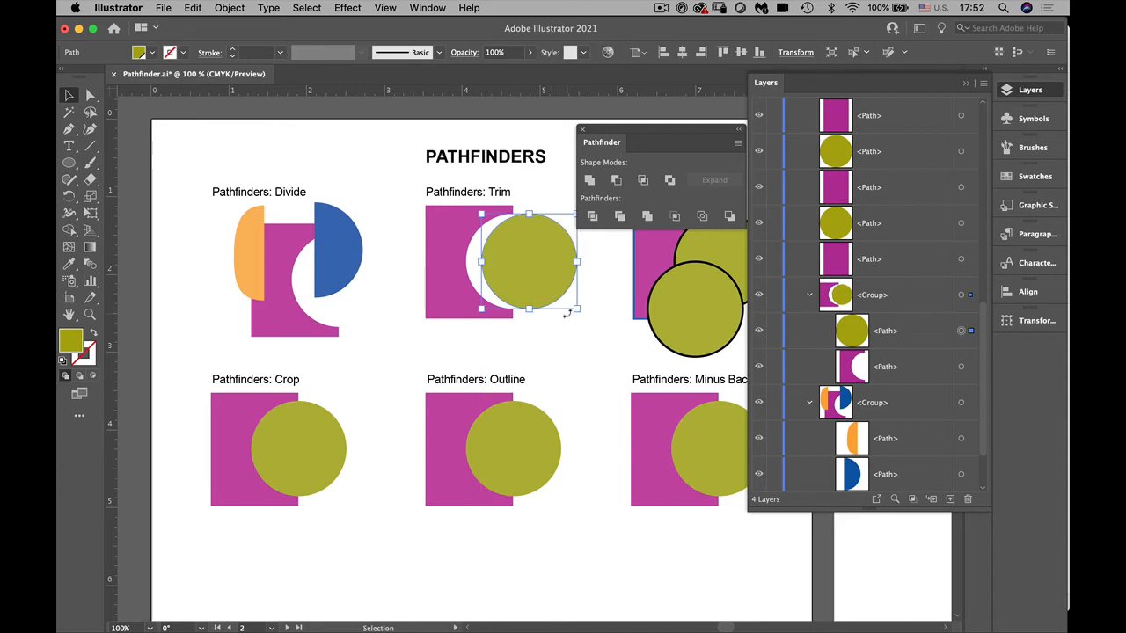
Merge the two olive circles with the magenta square in the Merge example, with the Pathfinder panel moved clear of them
{"action": "scroll", "coordinate": [598, 418], "scroll_direction": "right", "scroll_amount": 3}
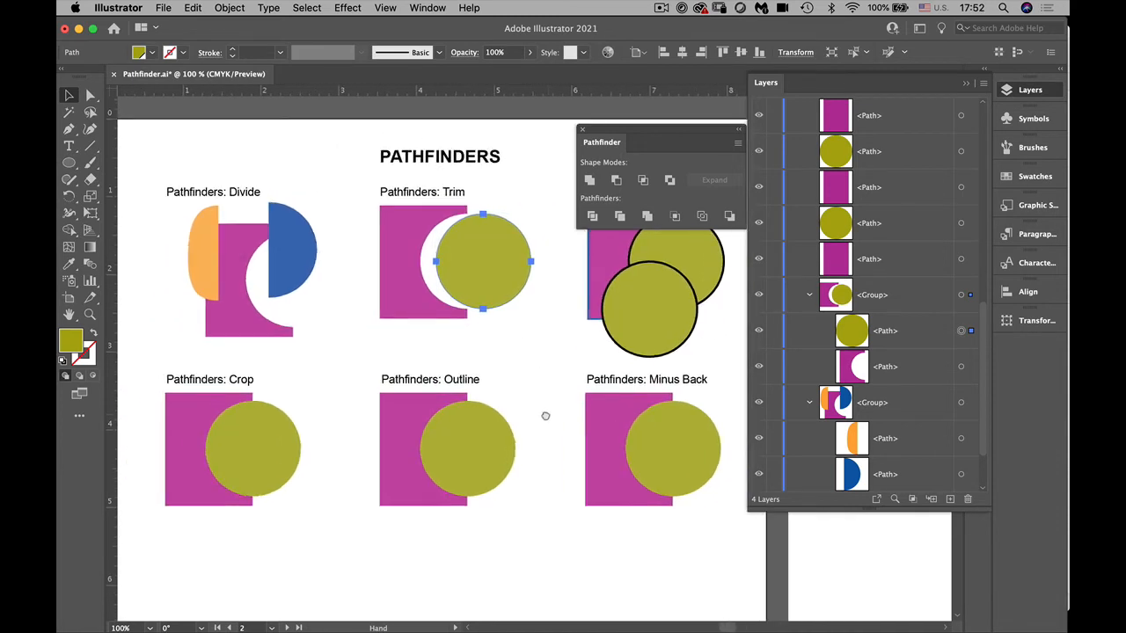
{"action": "left_click", "coordinate": [621, 332]}
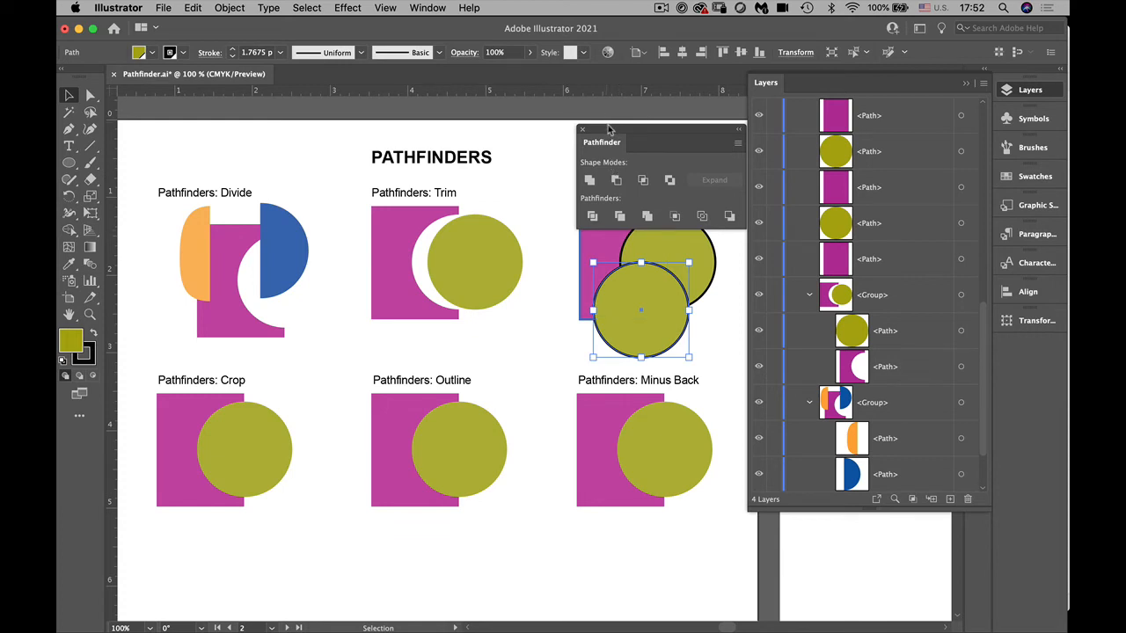
{"action": "left_click_drag", "start_coordinate": [609, 129], "coordinate": [613, 37]}
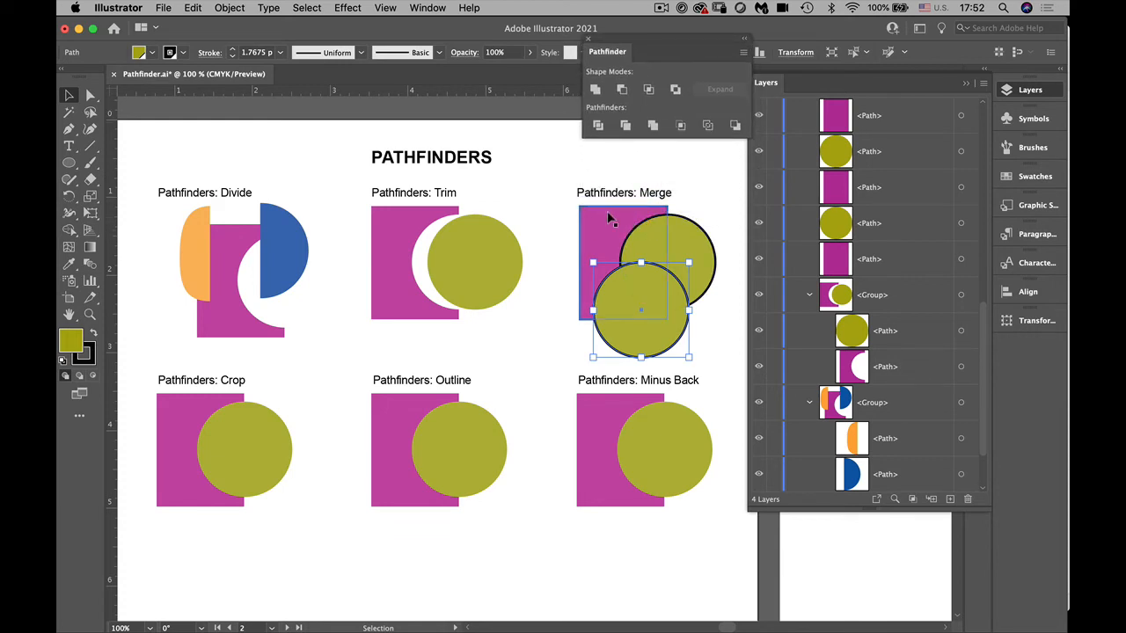
{"action": "left_click", "coordinate": [648, 236], "text": "shift"}
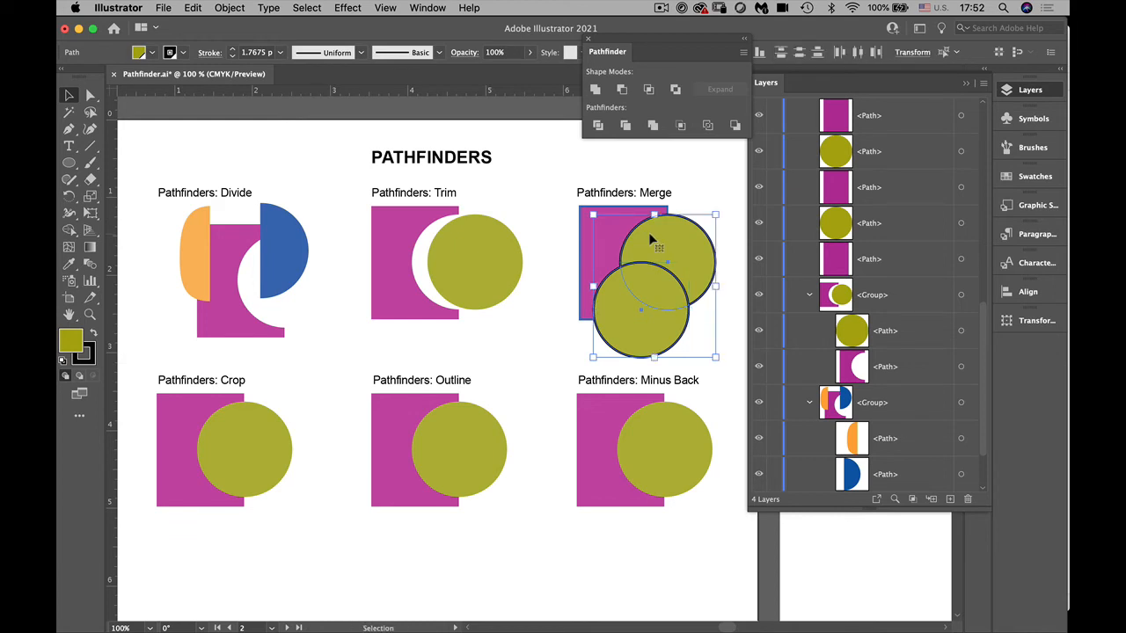
{"action": "left_click", "coordinate": [582, 234], "text": "shift"}
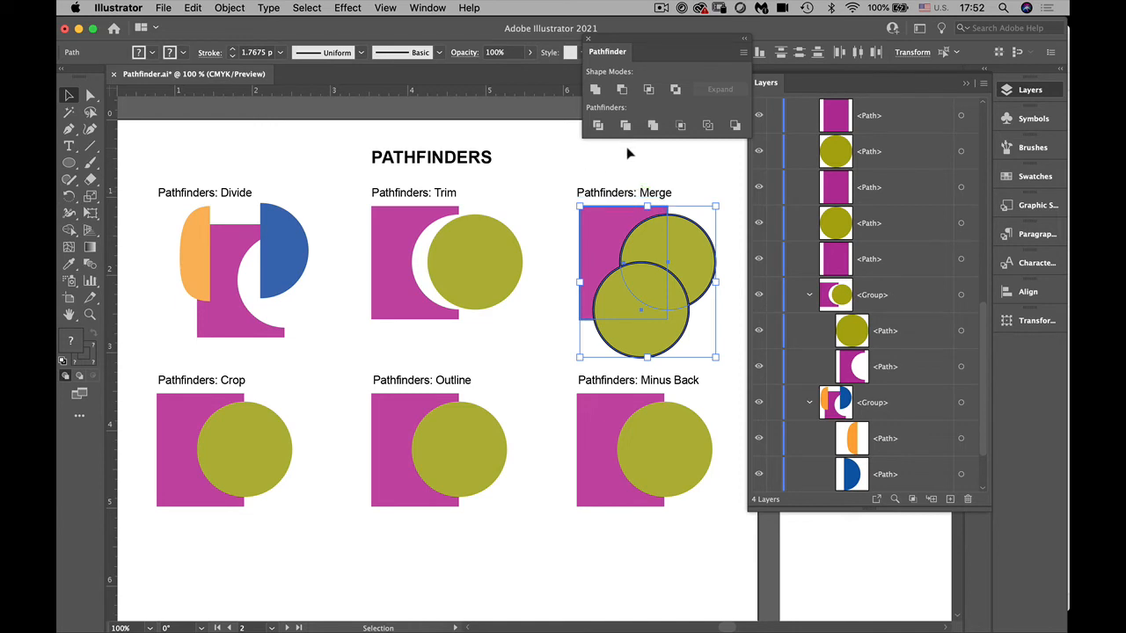
{"action": "left_click", "coordinate": [653, 126]}
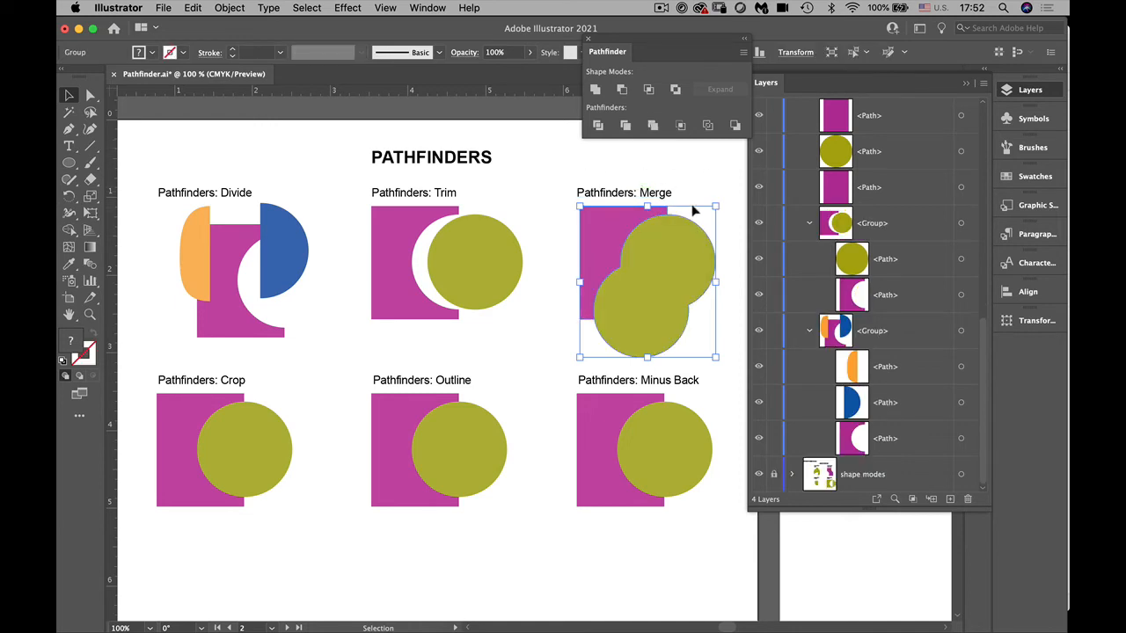
Isolate the merged group and pull the combined olive shape to the right, away from the magenta piece
{"action": "left_click", "coordinate": [692, 182]}
{"action": "double_click", "coordinate": [683, 266]}
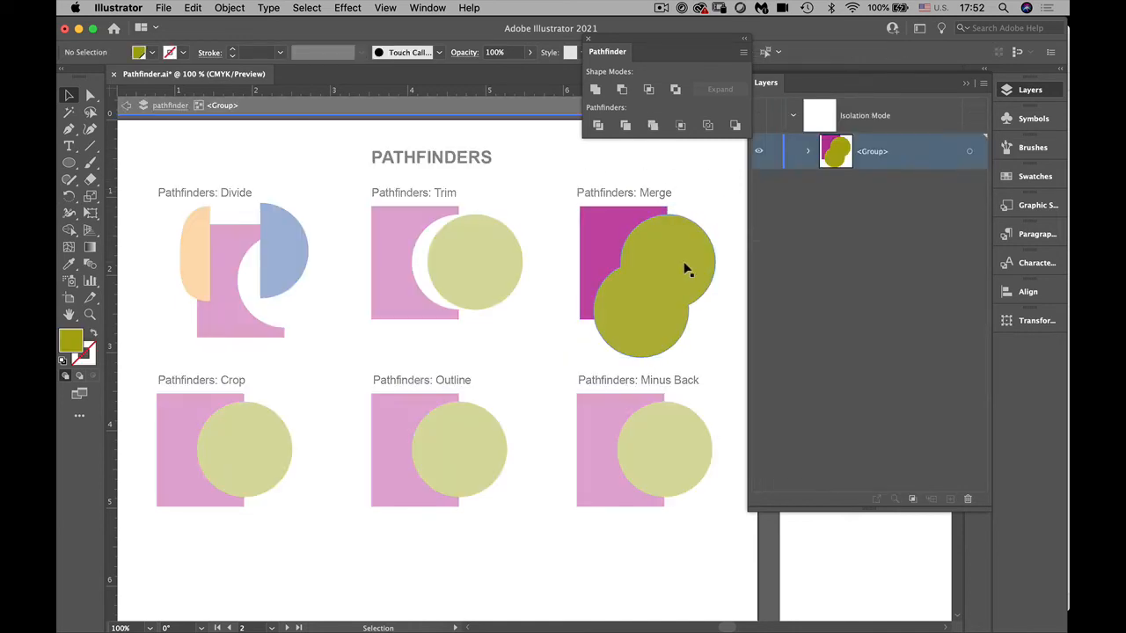
{"action": "left_click_drag", "start_coordinate": [683, 267], "coordinate": [714, 276]}
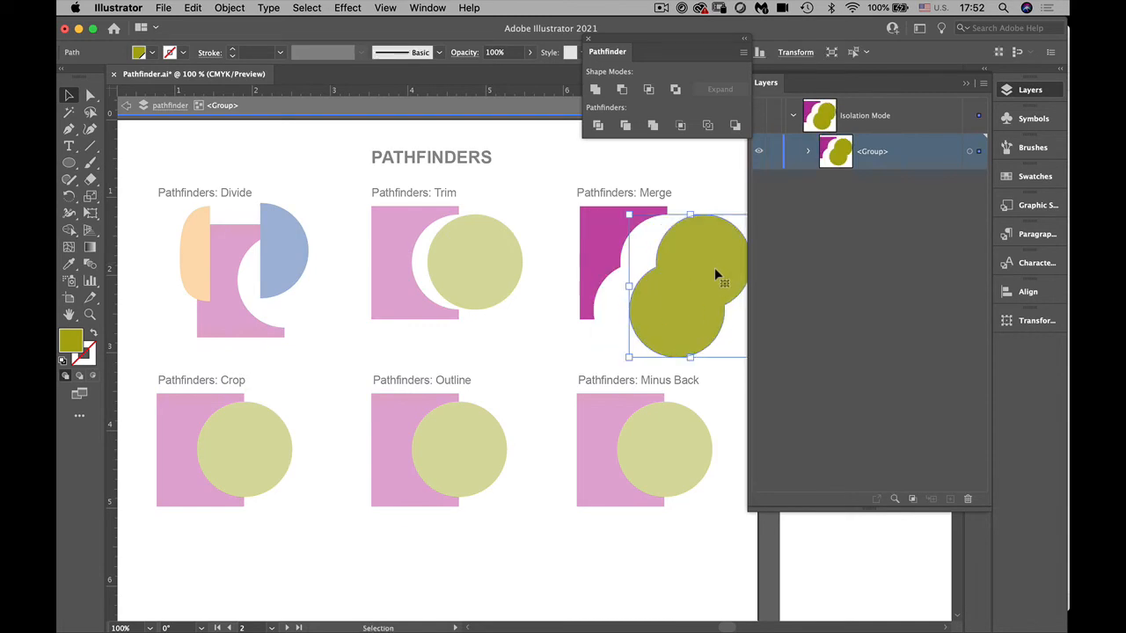
Undo the move and the Merge, leave isolation mode and deselect everything
{"action": "key", "text": "ctrl+z"}
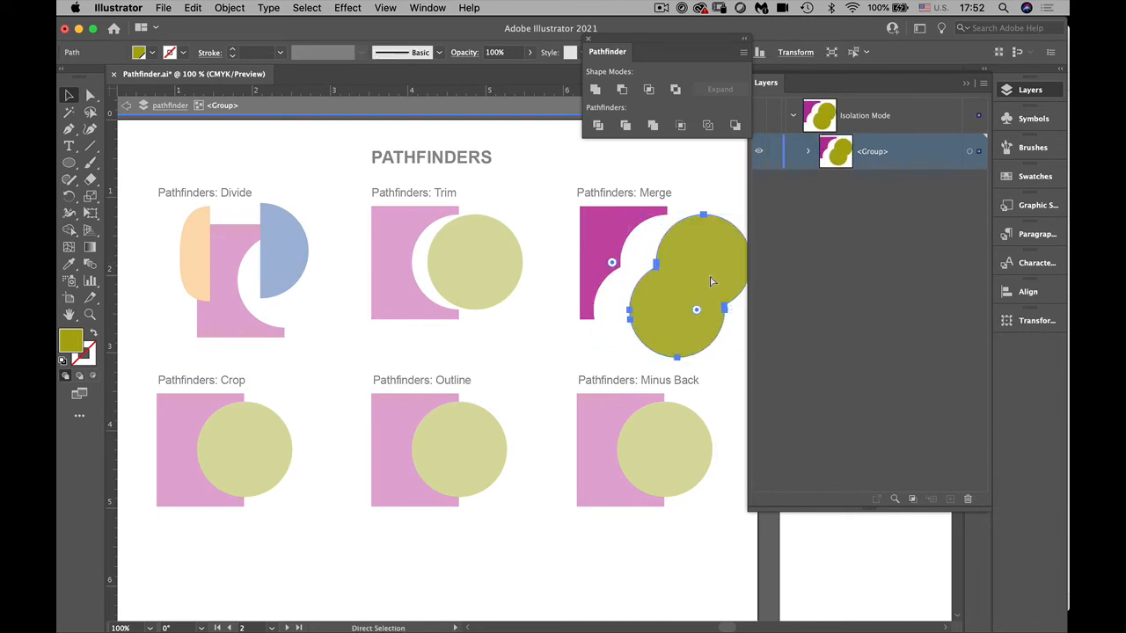
{"action": "key", "text": "a"}
{"action": "key", "text": "Escape"}
{"action": "key", "text": "v"}
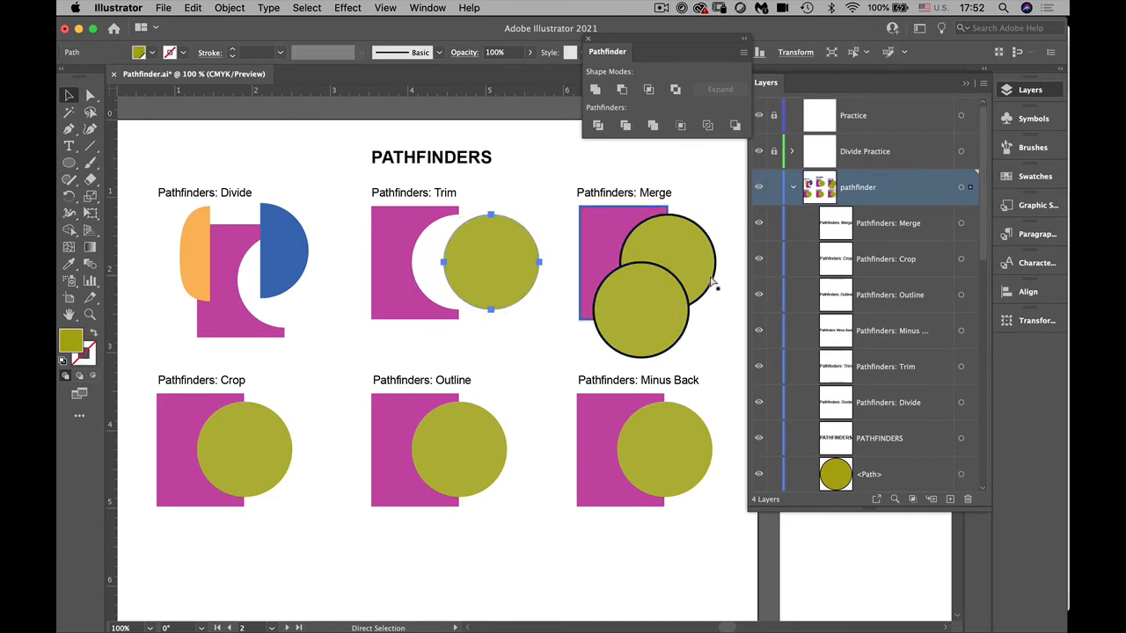
{"action": "left_click", "coordinate": [728, 226]}
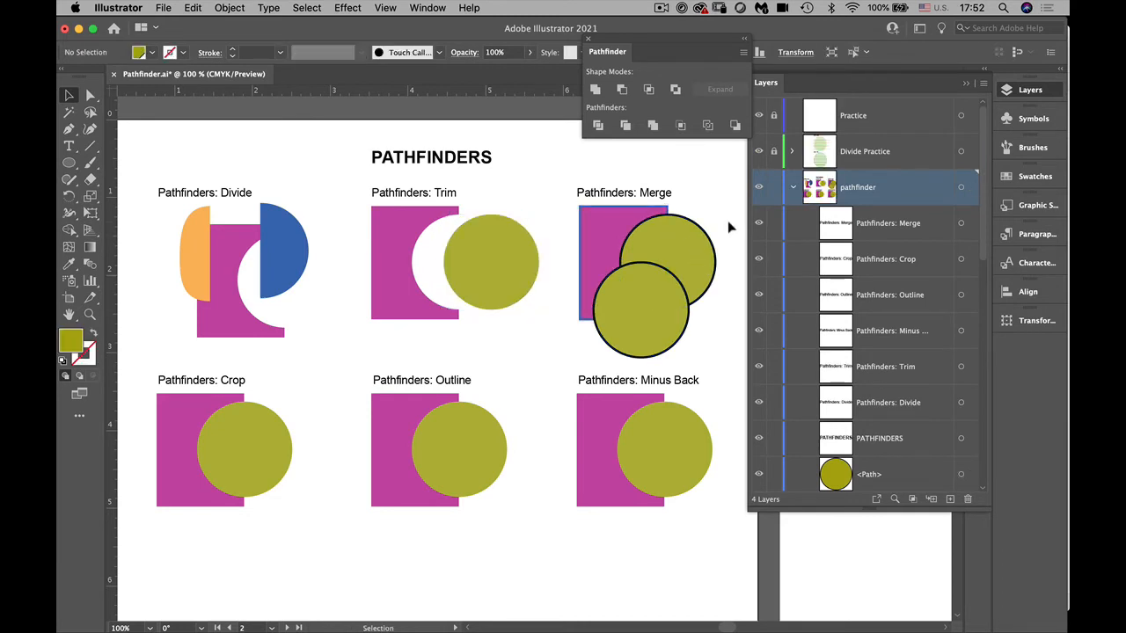
Set the fill of both circles in the Merge example to the magenta swatch
{"action": "left_click", "coordinate": [691, 253]}
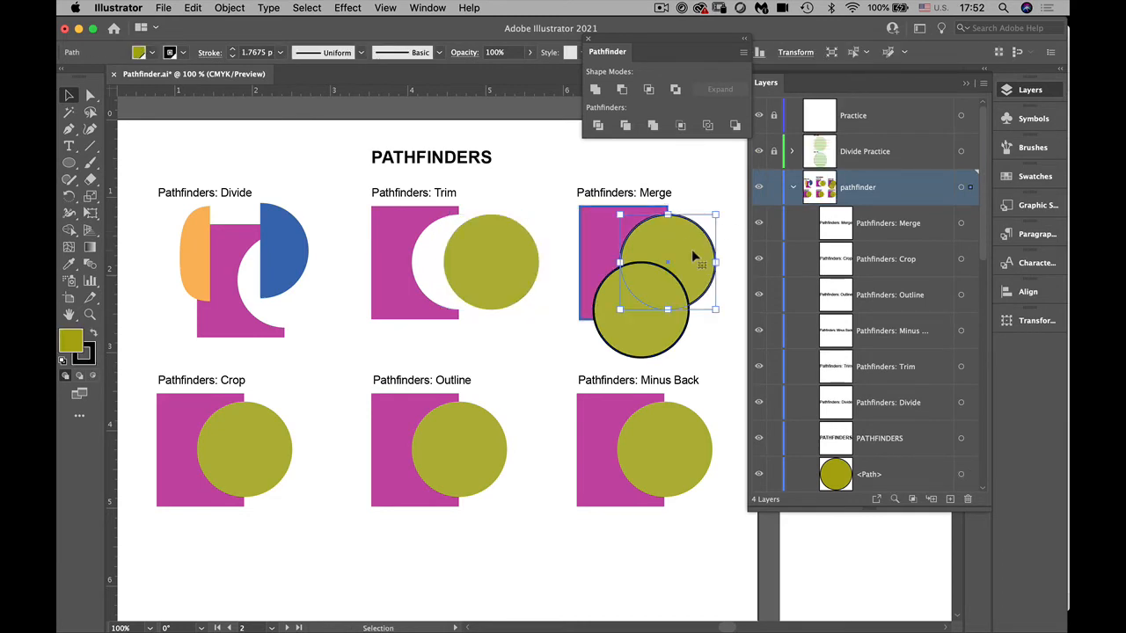
{"action": "left_click", "coordinate": [626, 341], "text": "shift"}
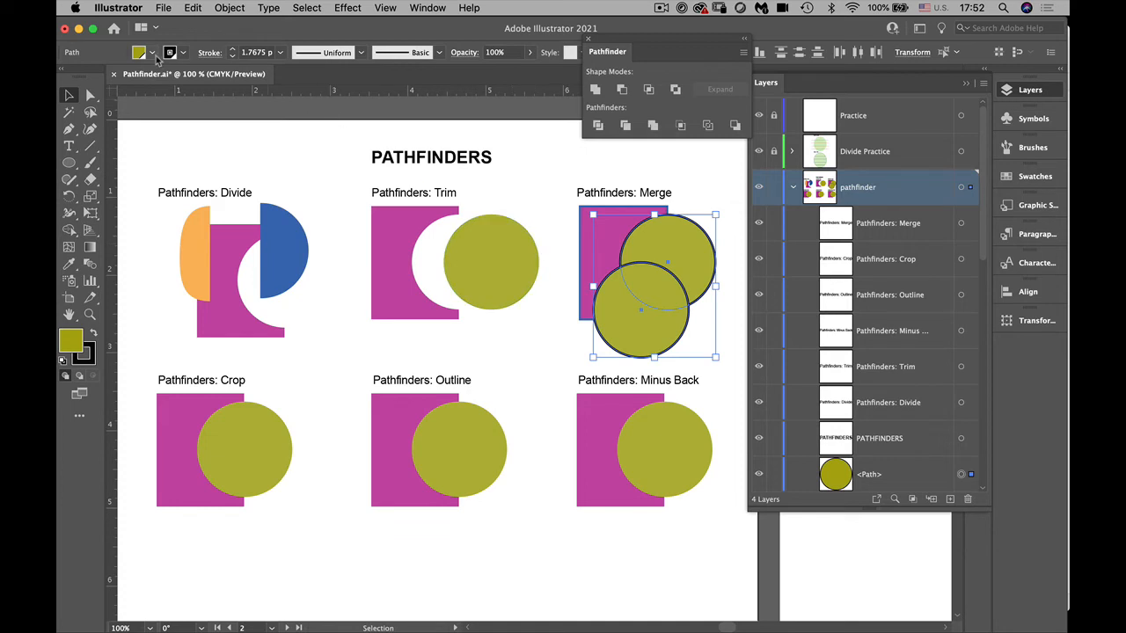
{"action": "left_click", "coordinate": [153, 53]}
{"action": "left_click", "coordinate": [117, 78]}
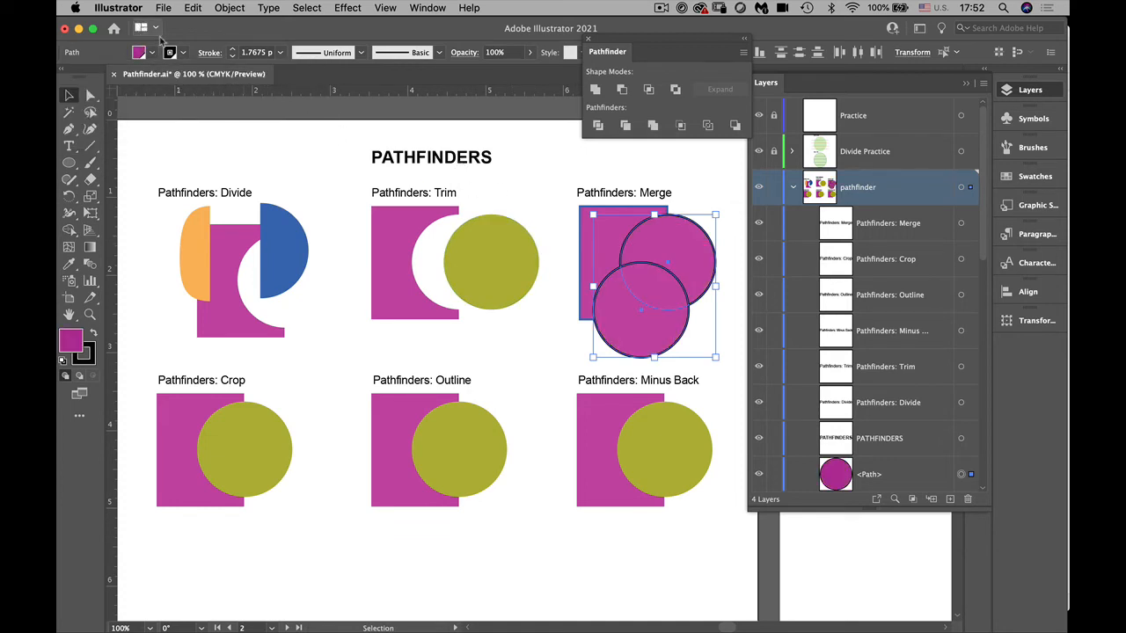
Remove the black stroke from both circles in the Merge example
{"action": "left_click", "coordinate": [182, 53]}
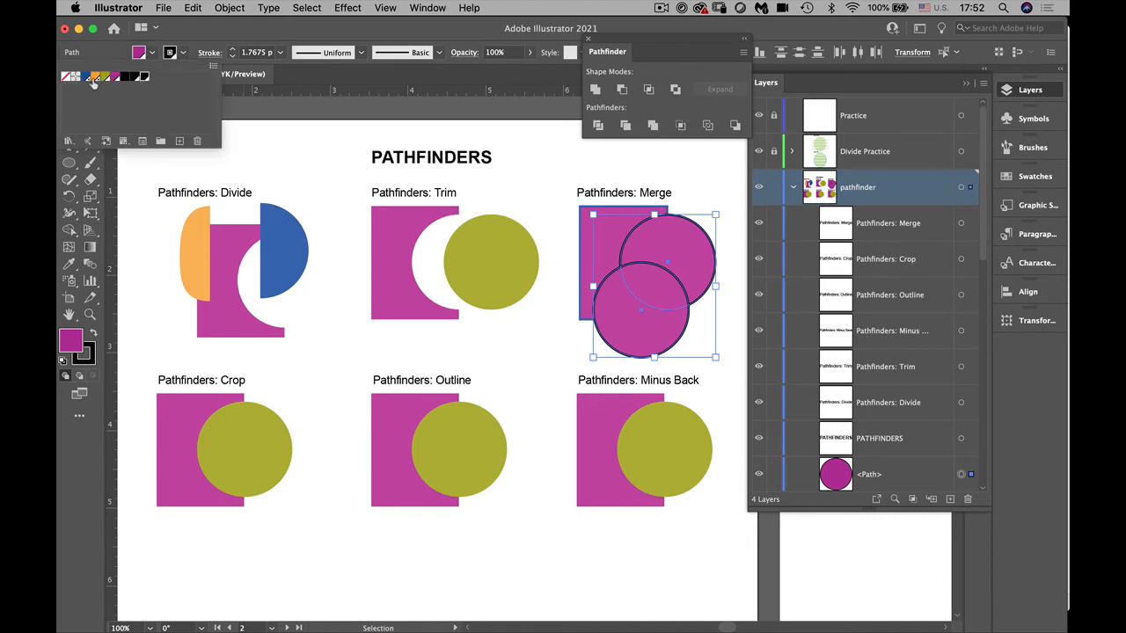
{"action": "left_click", "coordinate": [183, 53]}
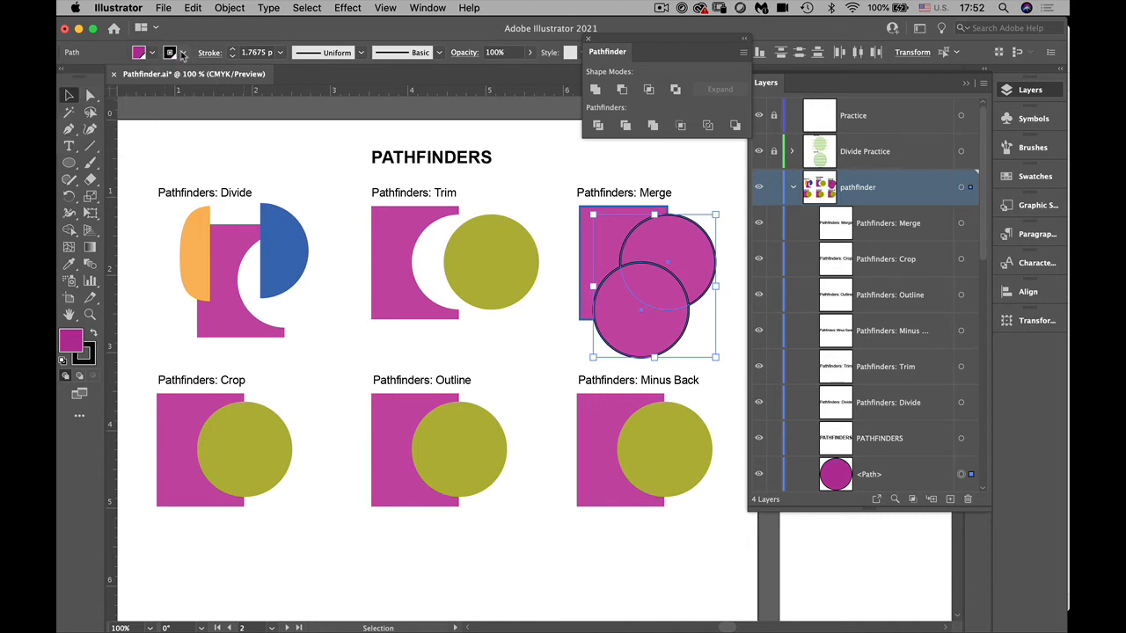
{"action": "left_click", "coordinate": [184, 53]}
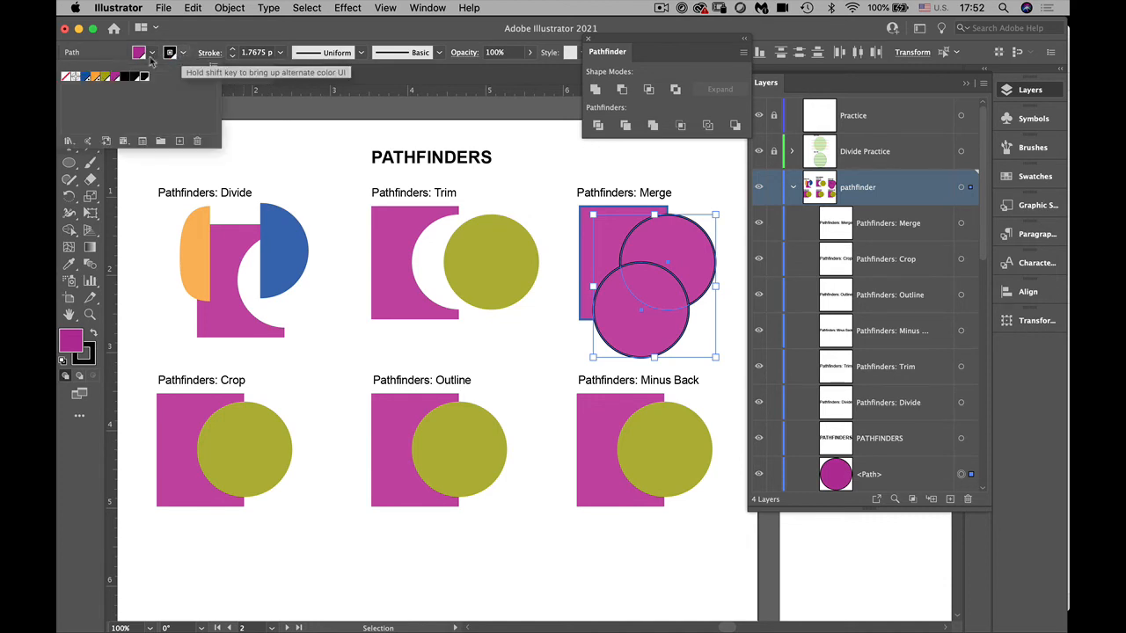
{"action": "left_click", "coordinate": [344, 138]}
Merge the magenta square and both magenta circles, and shift the combined shape slightly left
{"action": "left_click", "coordinate": [582, 253]}
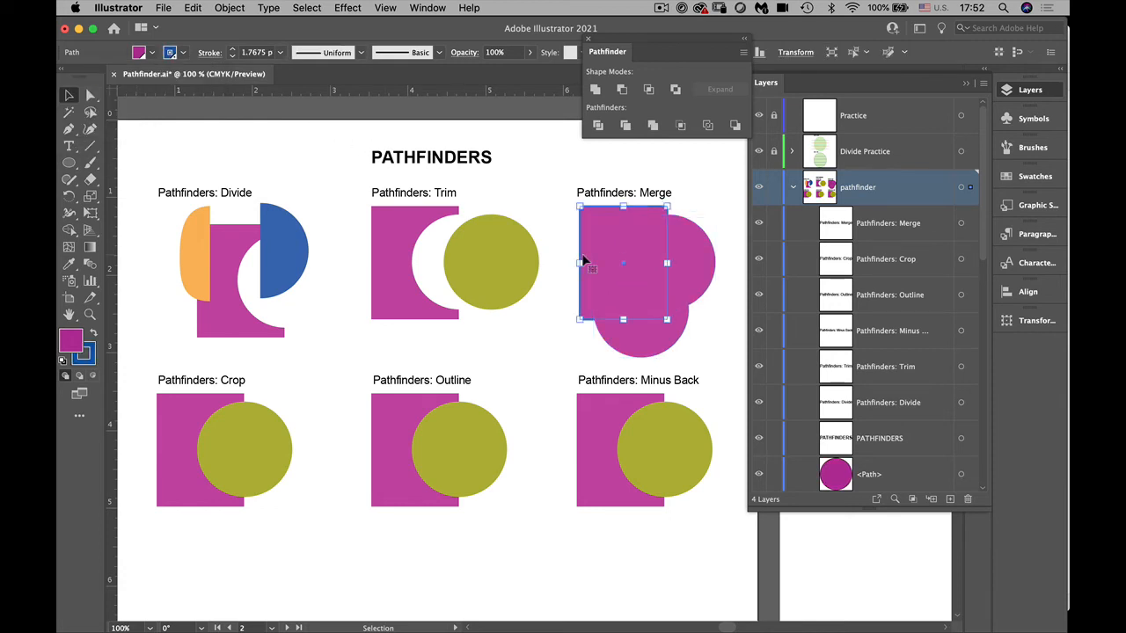
{"action": "left_click_drag", "start_coordinate": [558, 257], "coordinate": [709, 359]}
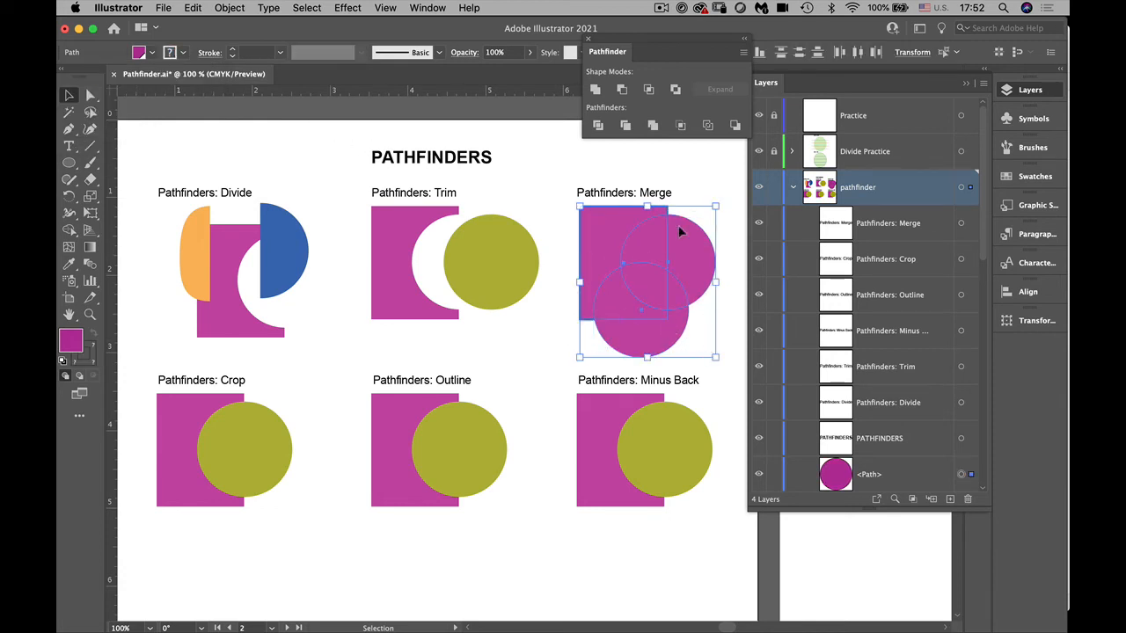
{"action": "left_click", "coordinate": [653, 126]}
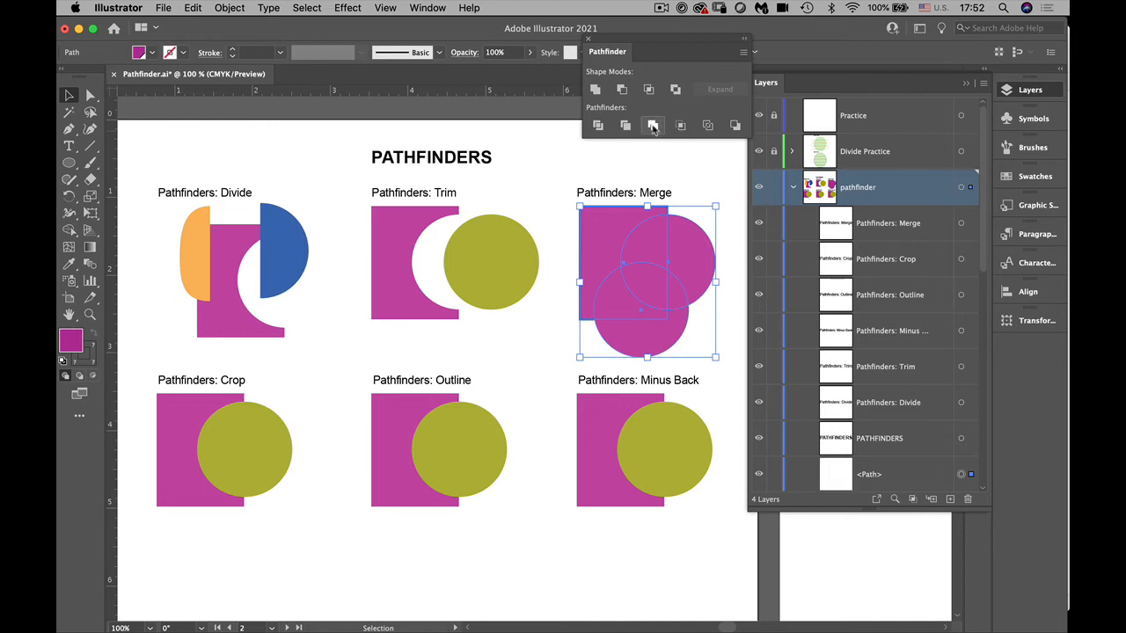
{"action": "left_click_drag", "start_coordinate": [626, 279], "coordinate": [618, 282]}
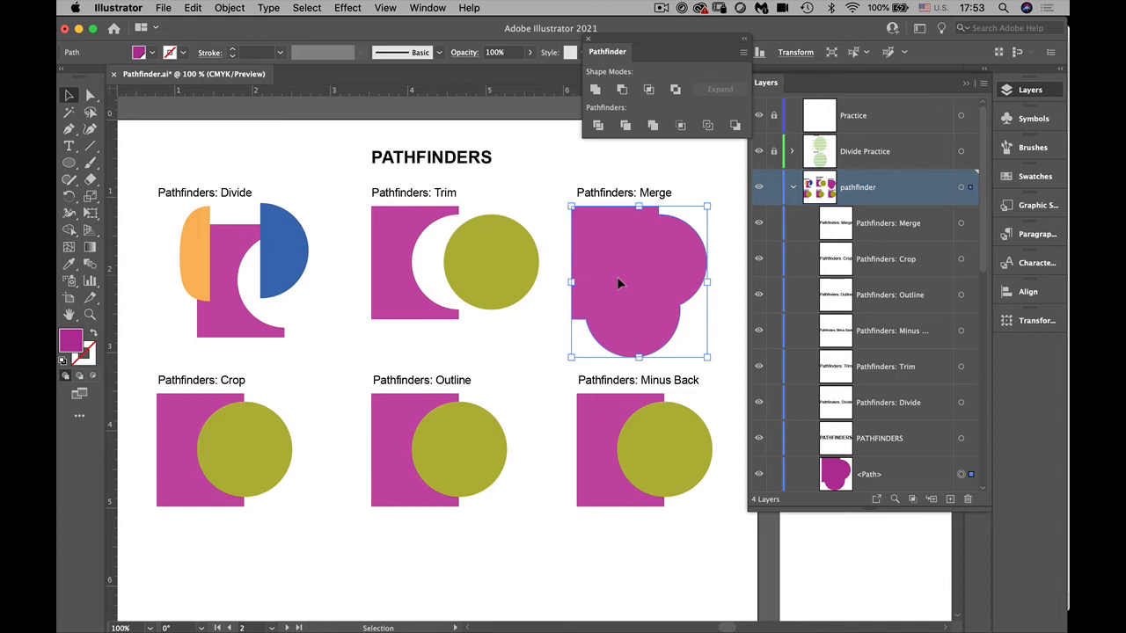
Apply the Crop pathfinder to the olive circle and magenta square in the Crop example
{"action": "left_click", "coordinate": [247, 443]}
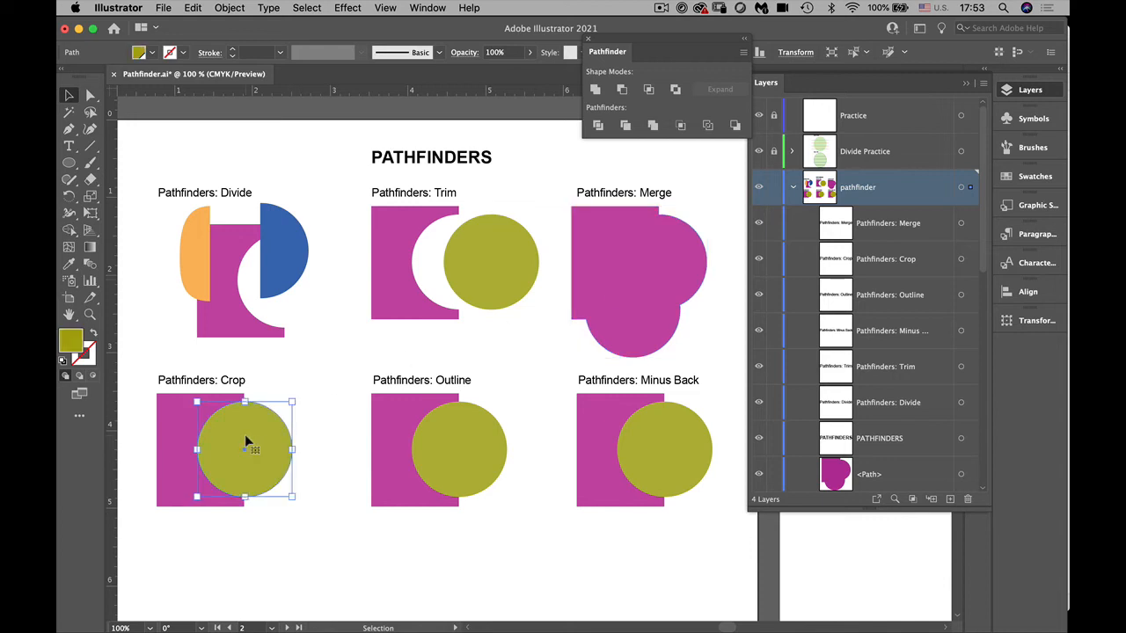
{"action": "left_click", "coordinate": [166, 412], "text": "shift"}
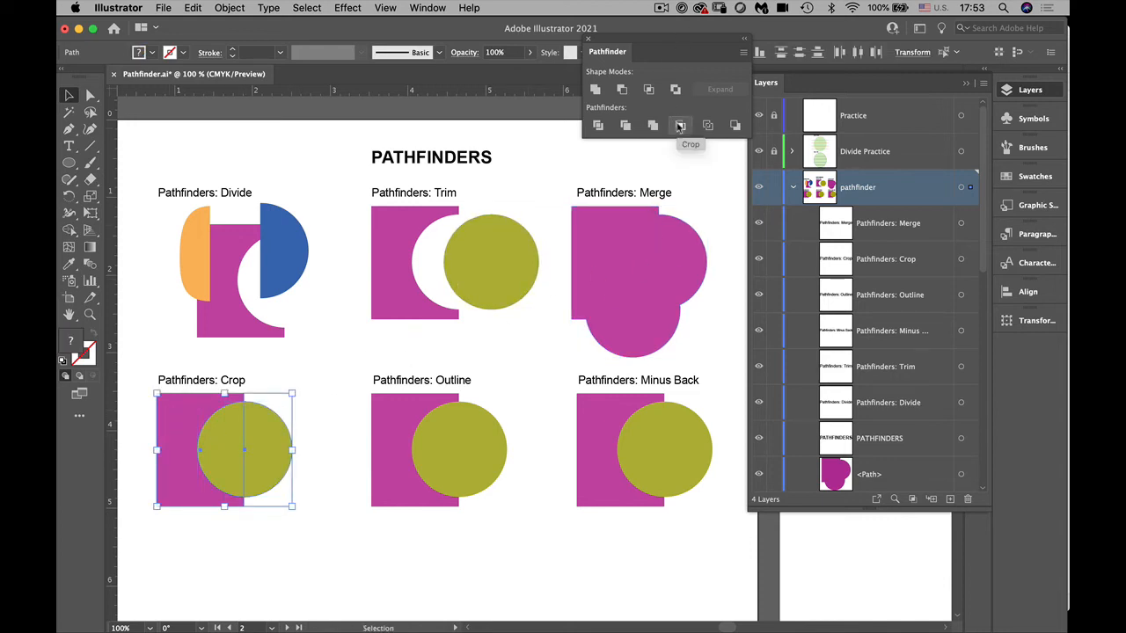
{"action": "left_click", "coordinate": [680, 126]}
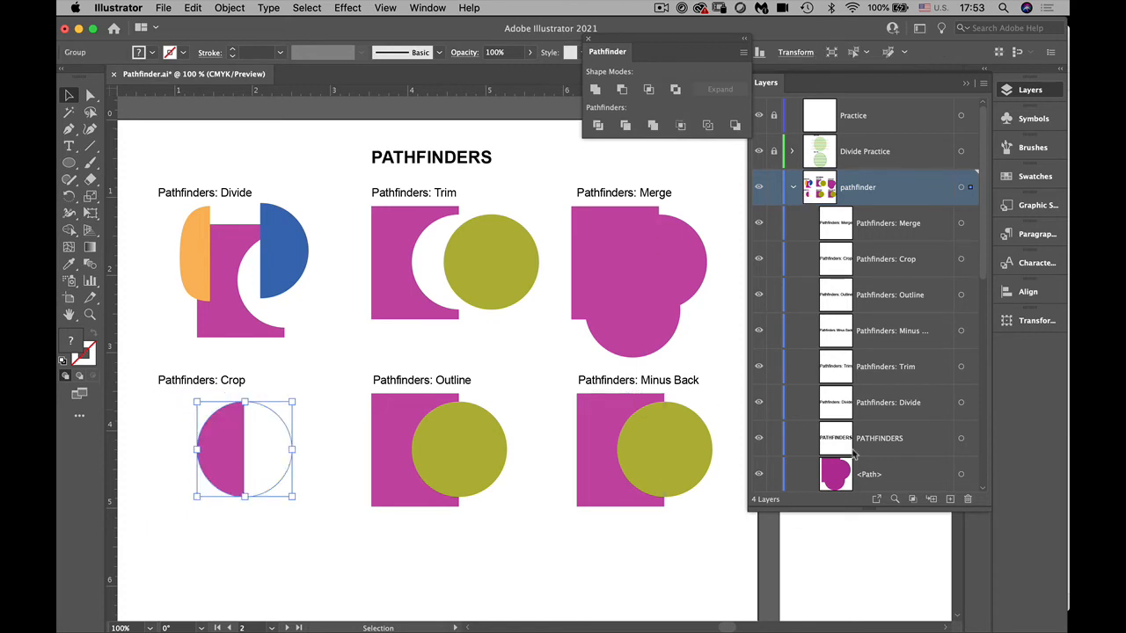
Give the unfilled right-half path inside the cropped group a K=100 black stroke
{"action": "left_click_drag", "start_coordinate": [979, 268], "coordinate": [979, 483]}
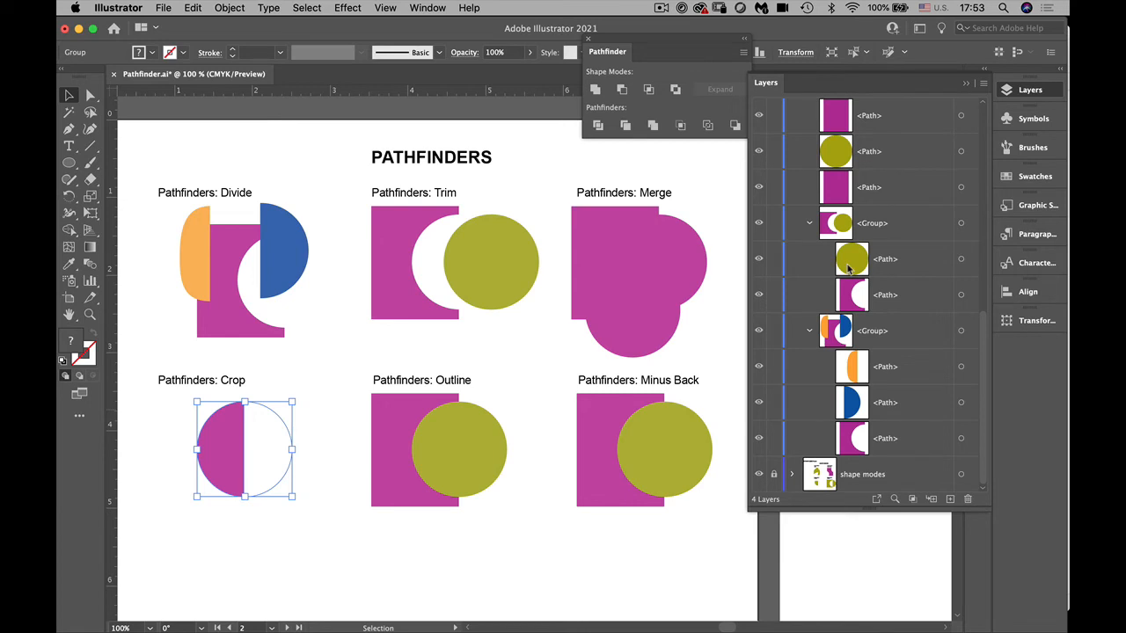
{"action": "left_click_drag", "start_coordinate": [986, 344], "coordinate": [982, 281]}
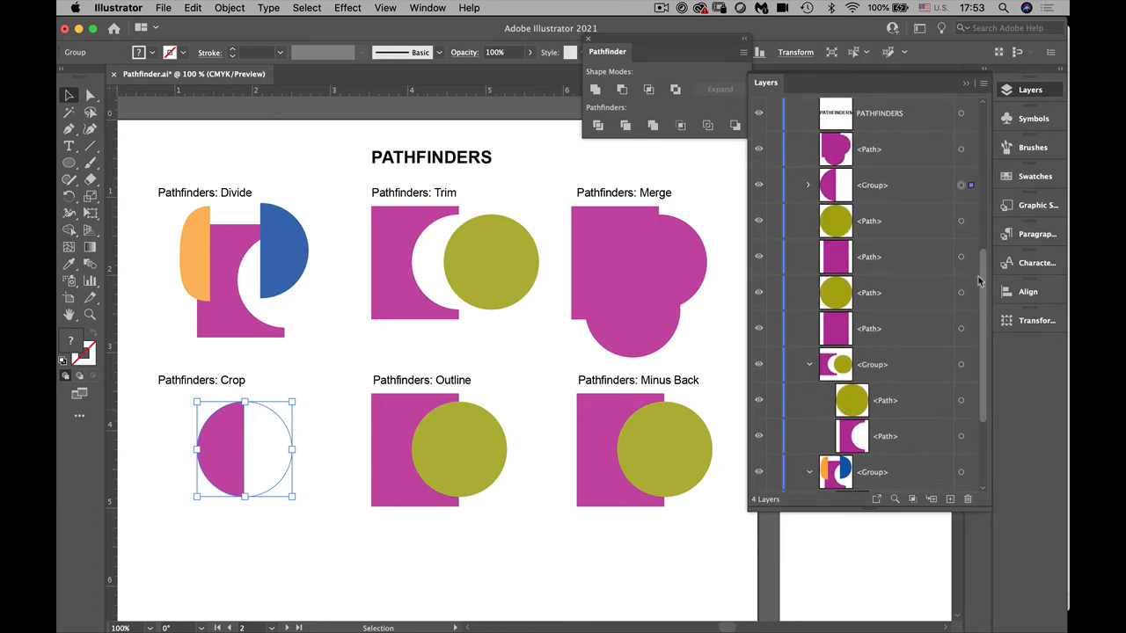
{"action": "left_click", "coordinate": [809, 187]}
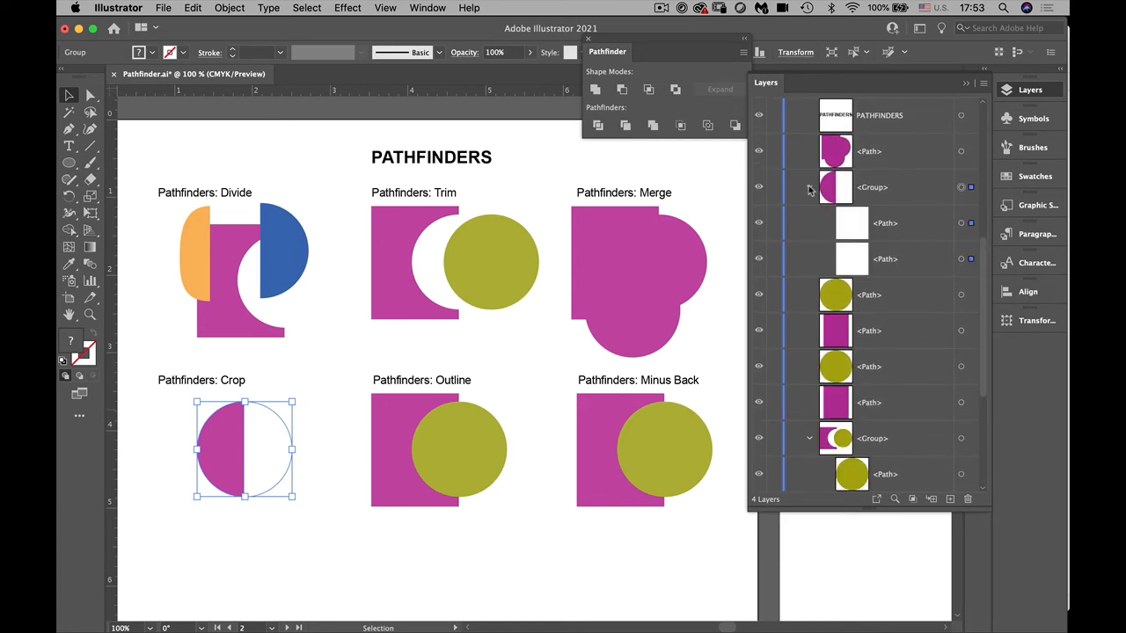
{"action": "left_click", "coordinate": [961, 226]}
{"action": "left_click", "coordinate": [962, 260]}
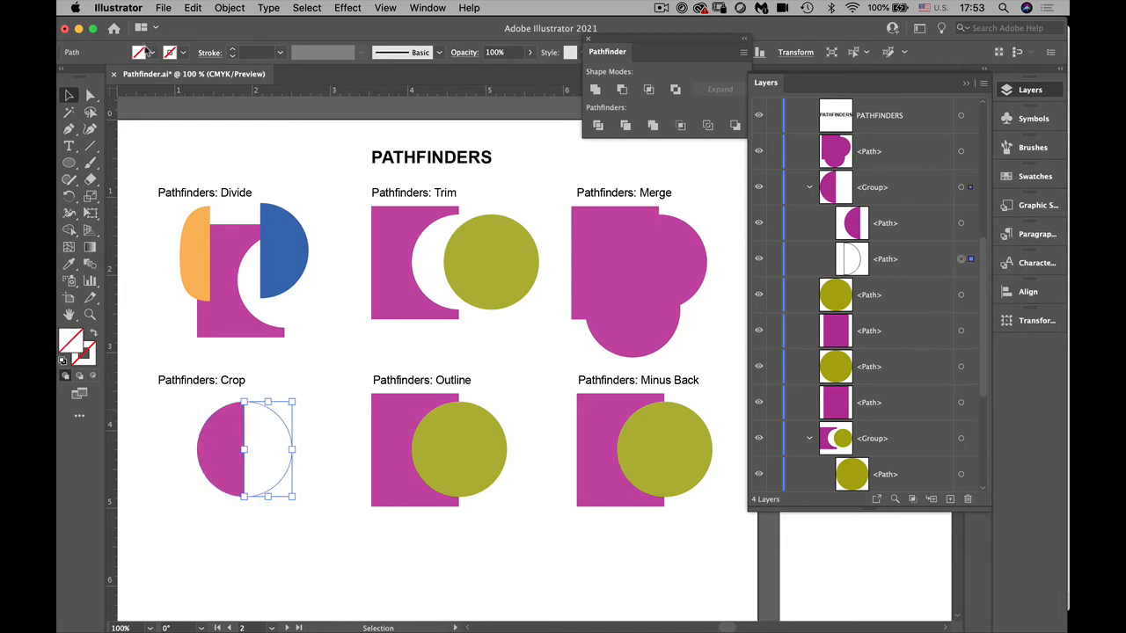
{"action": "left_click", "coordinate": [175, 54]}
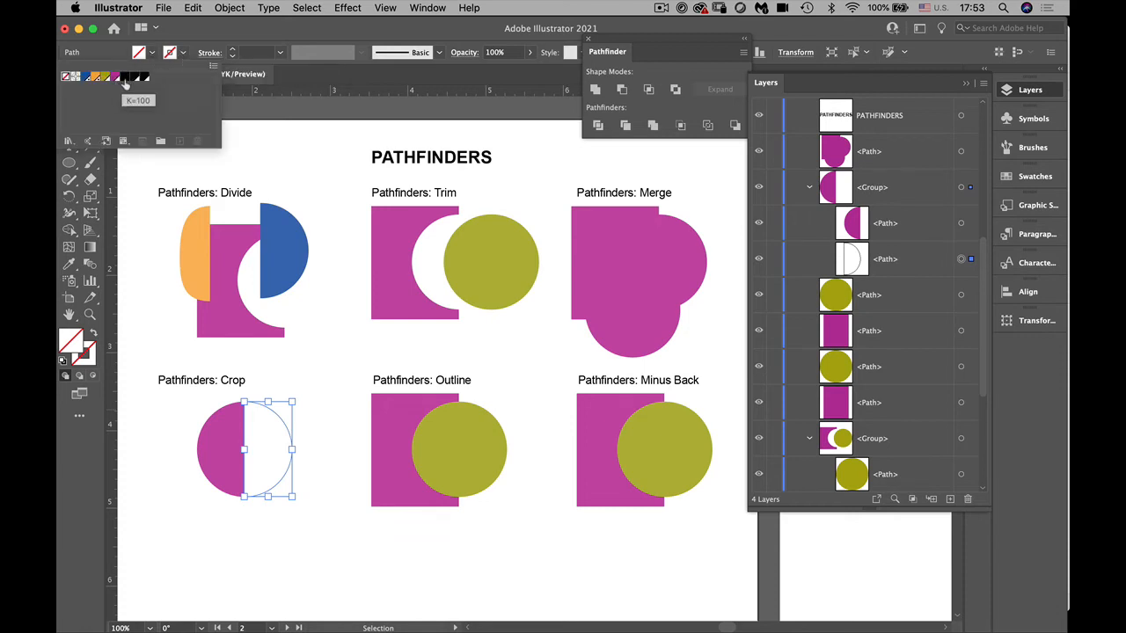
{"action": "left_click", "coordinate": [124, 77]}
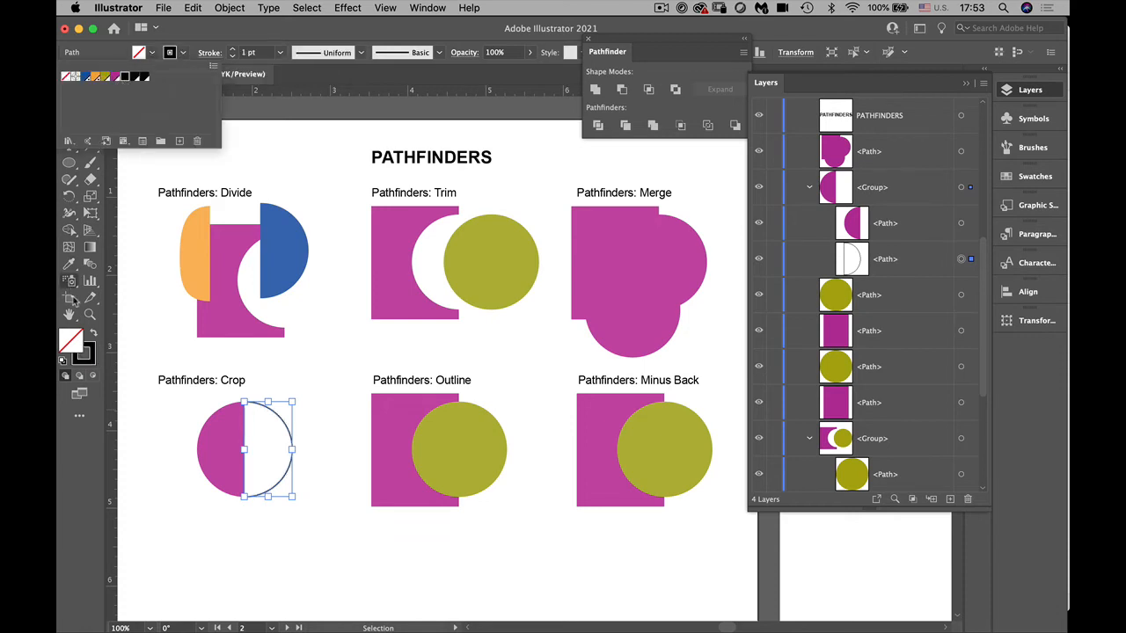
Swap the fill and stroke of the cropped group's unfilled right half, and spread the two halves so a narrow gap separates them
{"action": "left_click", "coordinate": [93, 333]}
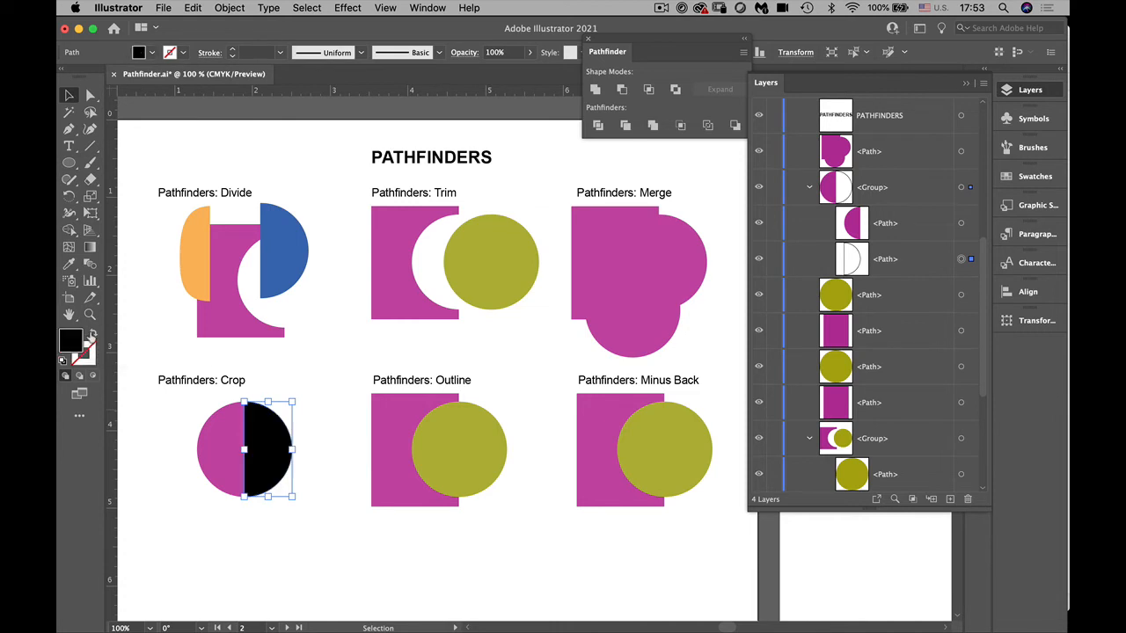
{"action": "left_click", "coordinate": [154, 445]}
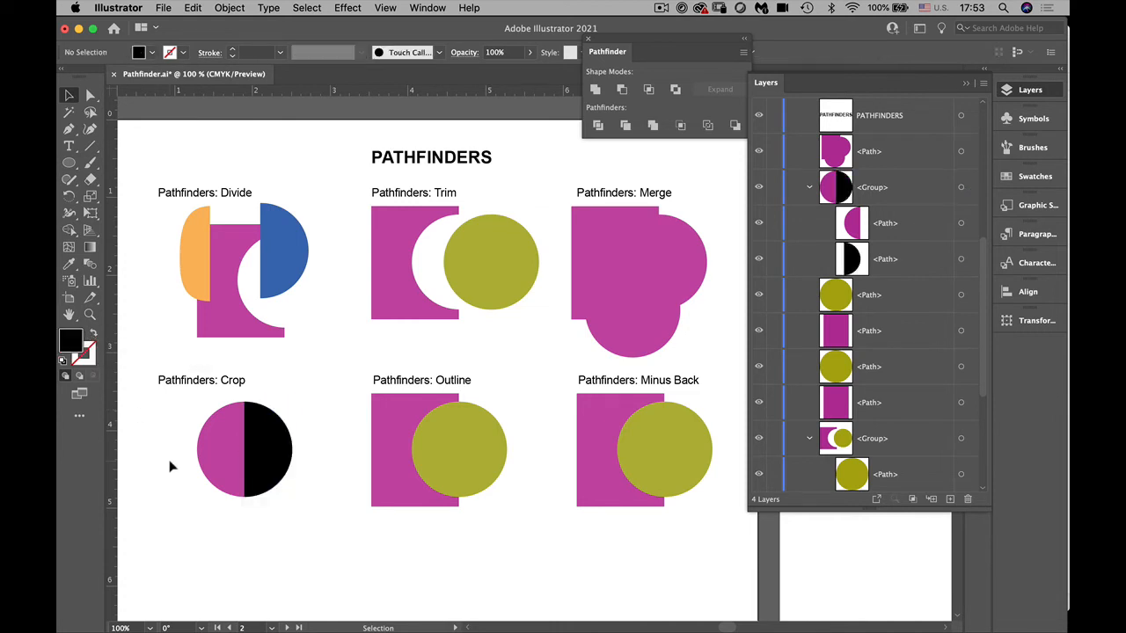
{"action": "double_click", "coordinate": [232, 464]}
{"action": "left_click_drag", "start_coordinate": [225, 459], "coordinate": [182, 457]}
{"action": "left_click", "coordinate": [251, 470]}
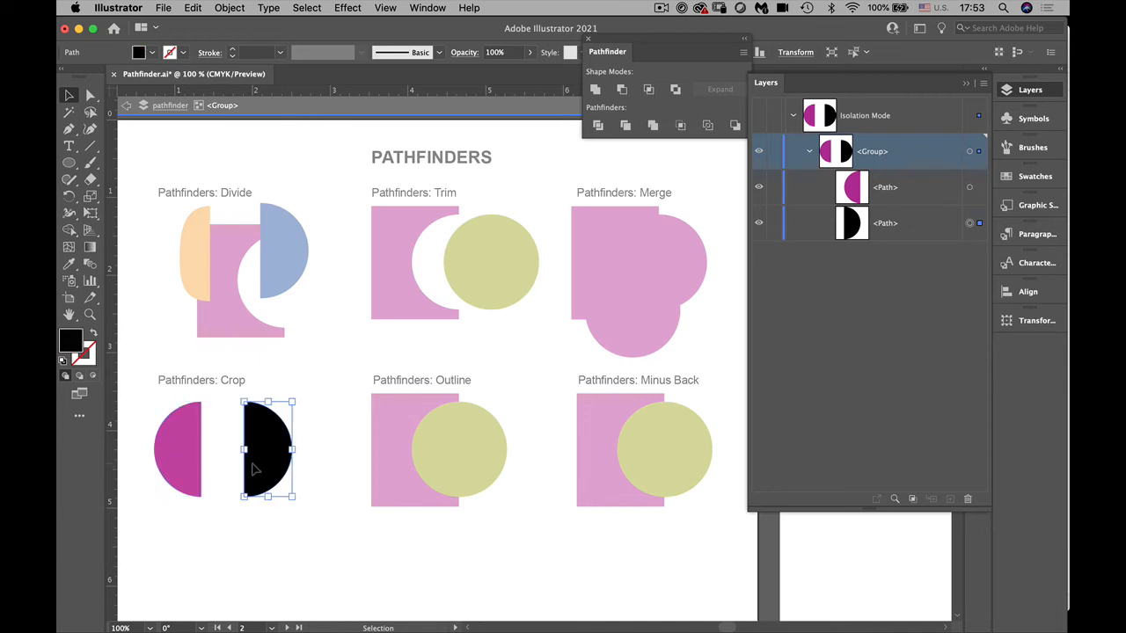
{"action": "left_click_drag", "start_coordinate": [249, 469], "coordinate": [221, 465]}
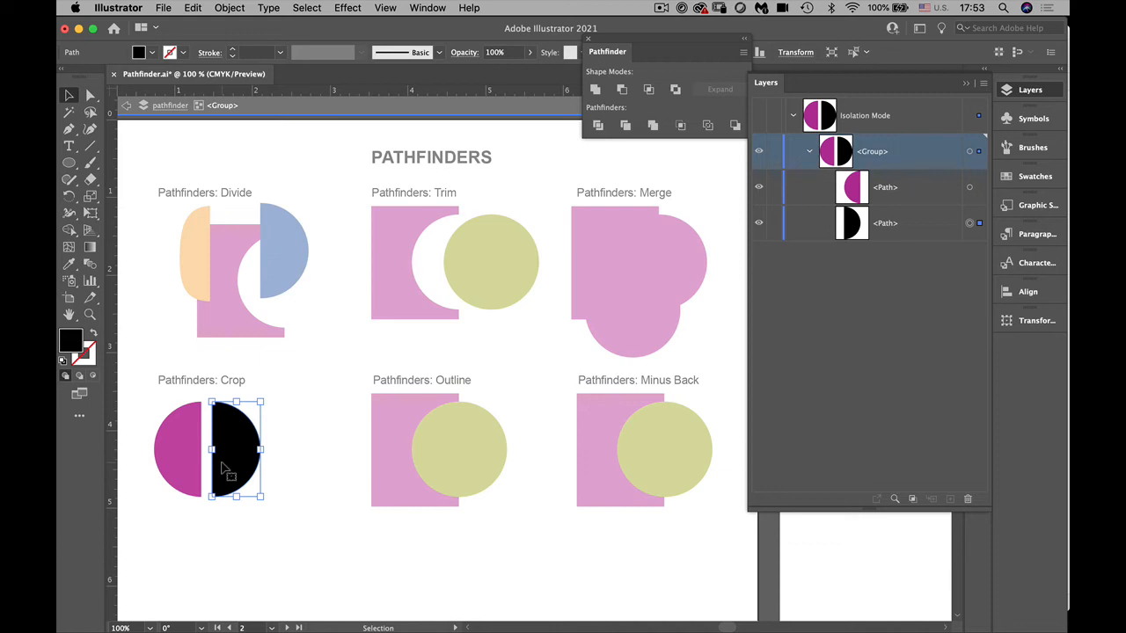
{"action": "double_click", "coordinate": [322, 565]}
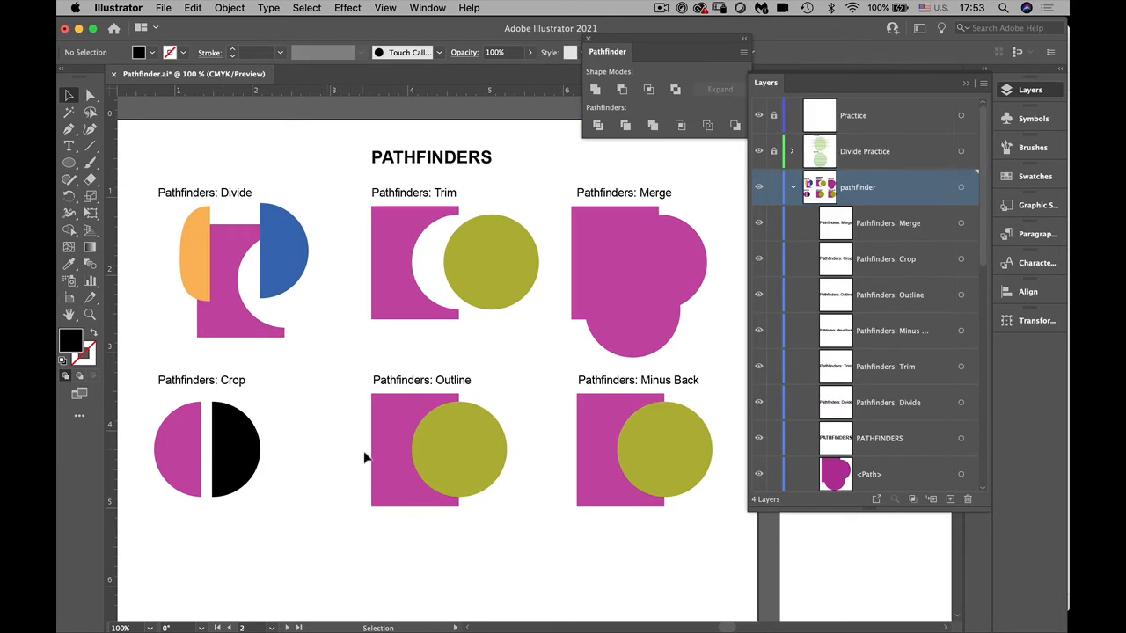
Apply the Outline pathfinder to the magenta square and olive circle in the Outline example, and set the stroke weight to 4 pt
{"action": "left_click", "coordinate": [386, 473]}
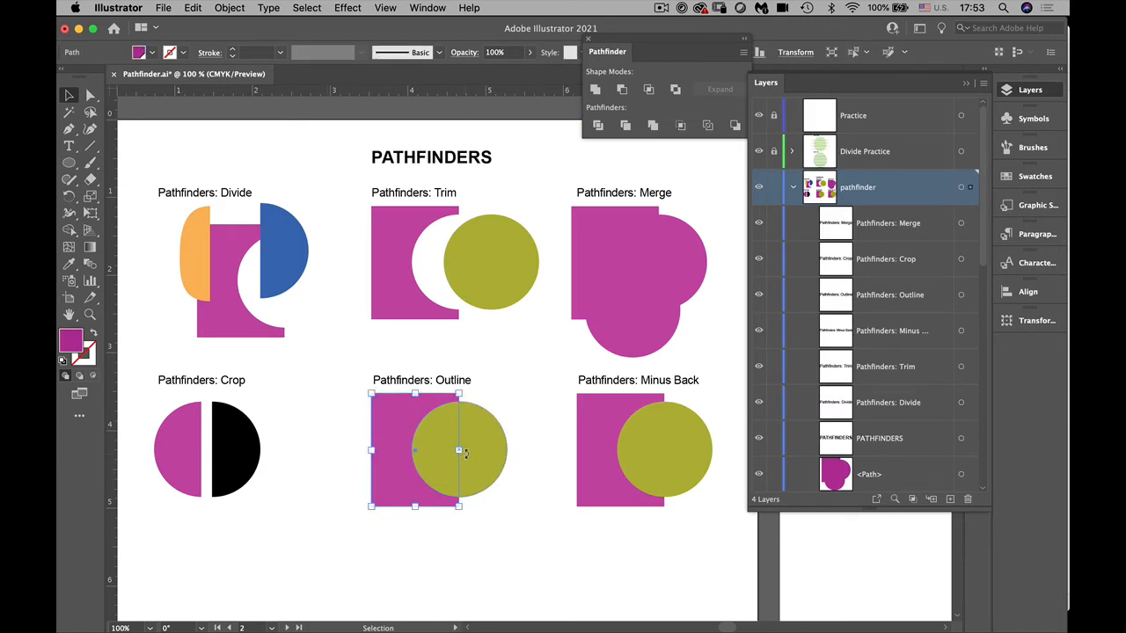
{"action": "left_click", "coordinate": [476, 453], "text": "shift"}
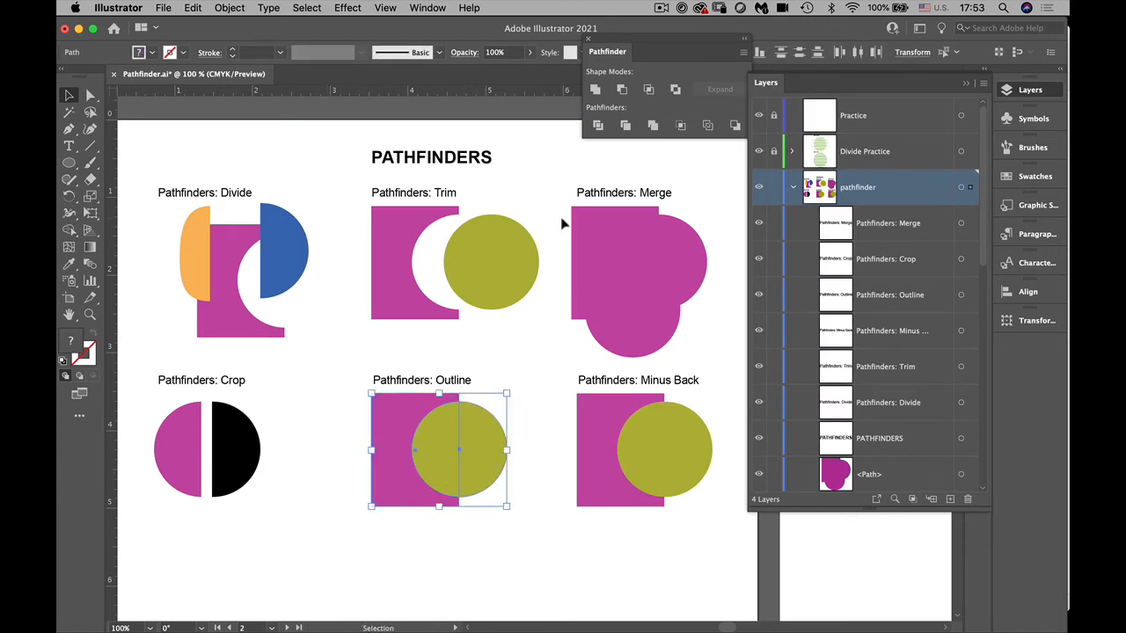
{"action": "left_click", "coordinate": [706, 126]}
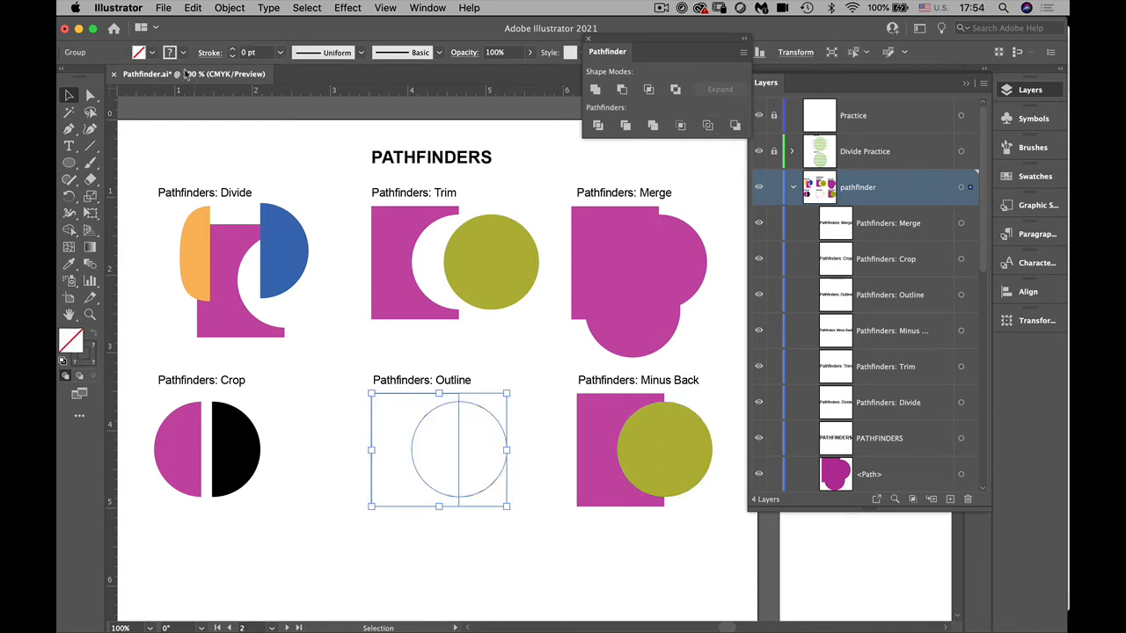
{"action": "left_click", "coordinate": [233, 52]}
{"action": "left_click", "coordinate": [232, 52]}
{"action": "left_click", "coordinate": [233, 52]}
{"action": "left_click", "coordinate": [232, 51]}
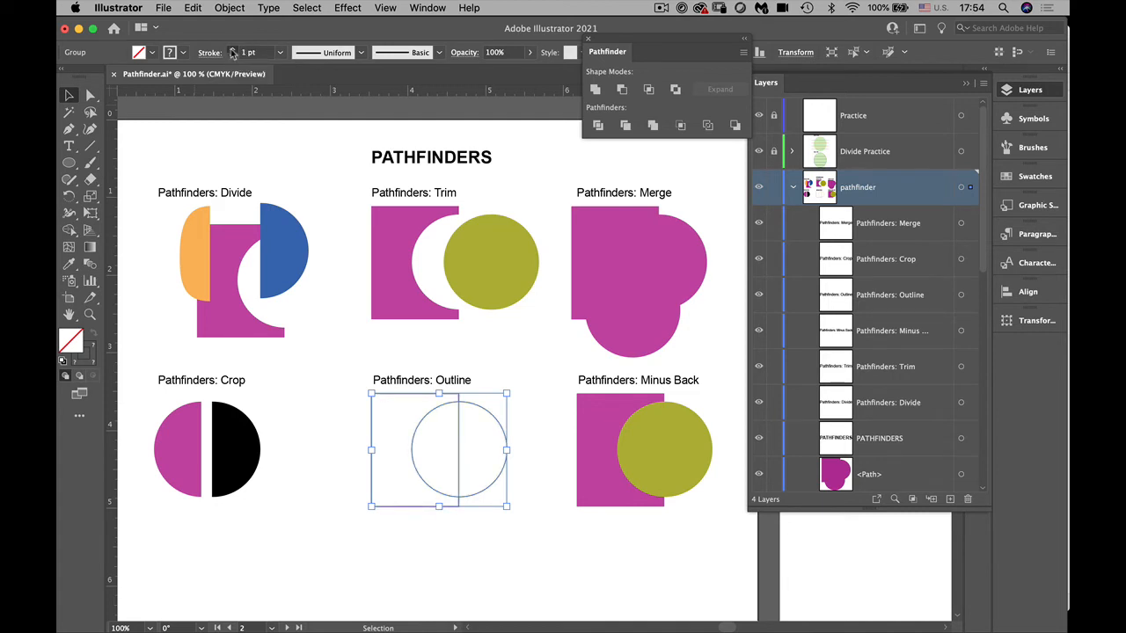
{"action": "left_click", "coordinate": [313, 436]}
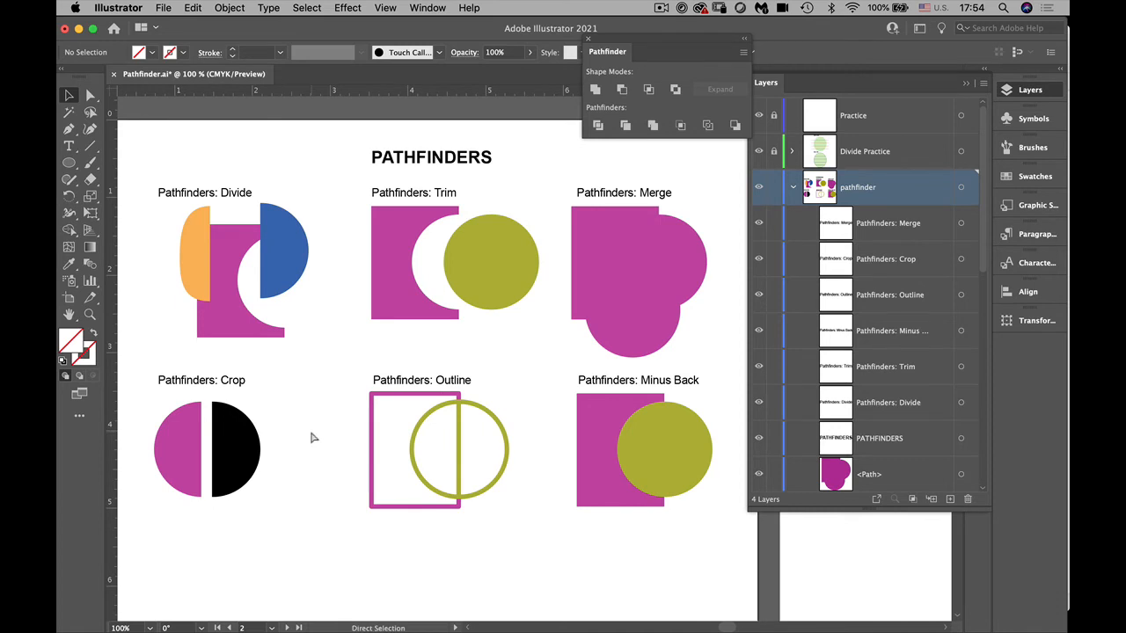
Isolate the outlined group and pull apart its right arc, vertical line, left arc and magenta square outline
{"action": "key", "text": "super+equal"}
{"action": "left_click_drag", "start_coordinate": [407, 547], "coordinate": [404, 395]}
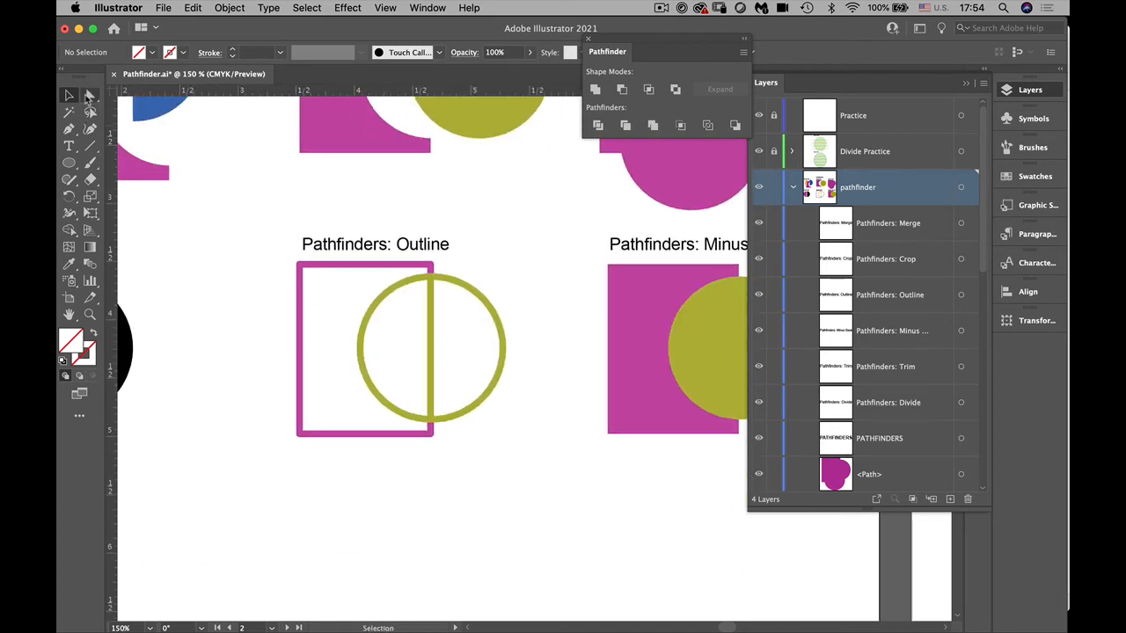
{"action": "double_click", "coordinate": [491, 307]}
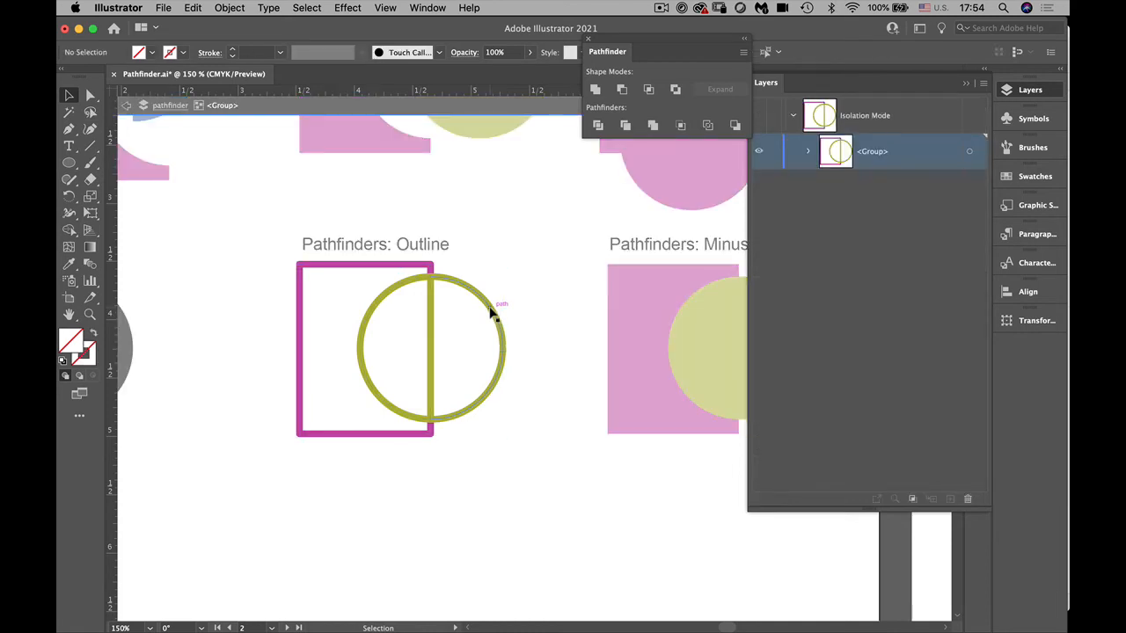
{"action": "left_click_drag", "start_coordinate": [489, 309], "coordinate": [540, 313]}
{"action": "left_click_drag", "start_coordinate": [431, 342], "coordinate": [454, 344]}
{"action": "left_click_drag", "start_coordinate": [363, 345], "coordinate": [363, 293]}
{"action": "left_click_drag", "start_coordinate": [302, 347], "coordinate": [313, 419]}
{"action": "double_click", "coordinate": [572, 514]}
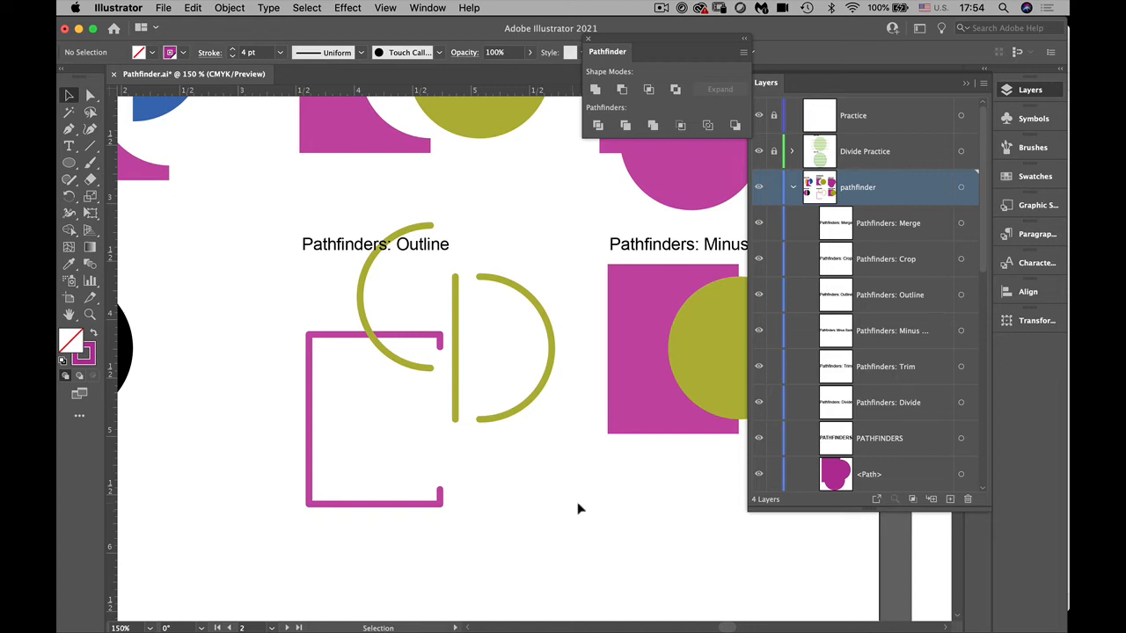
Apply the Minus Back pathfinder to the square and circle in the Minus Back example, and shift the resulting shape left
{"action": "left_click", "coordinate": [646, 389]}
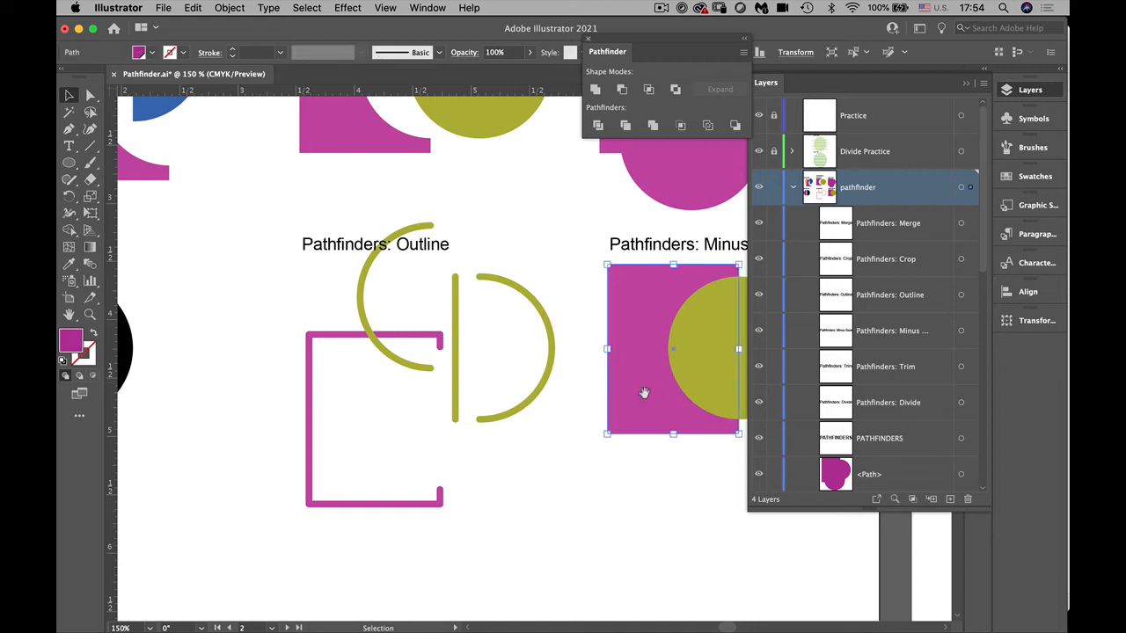
{"action": "scroll", "coordinate": [616, 391], "scroll_direction": "right", "scroll_amount": 5}
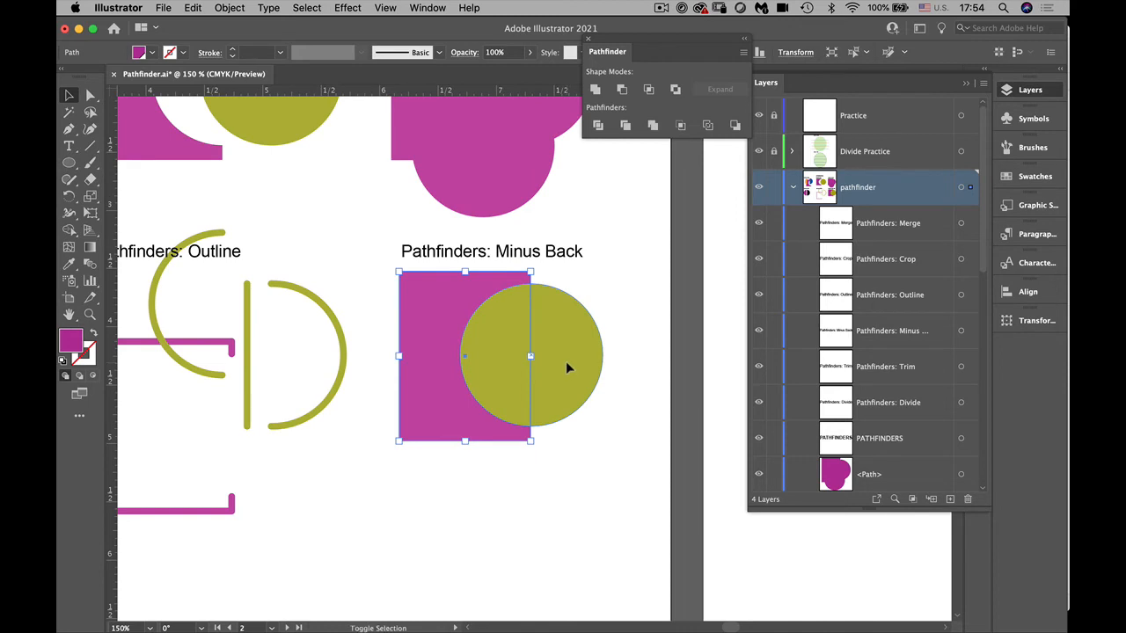
{"action": "left_click", "coordinate": [565, 362], "text": "shift"}
{"action": "left_click", "coordinate": [735, 125]}
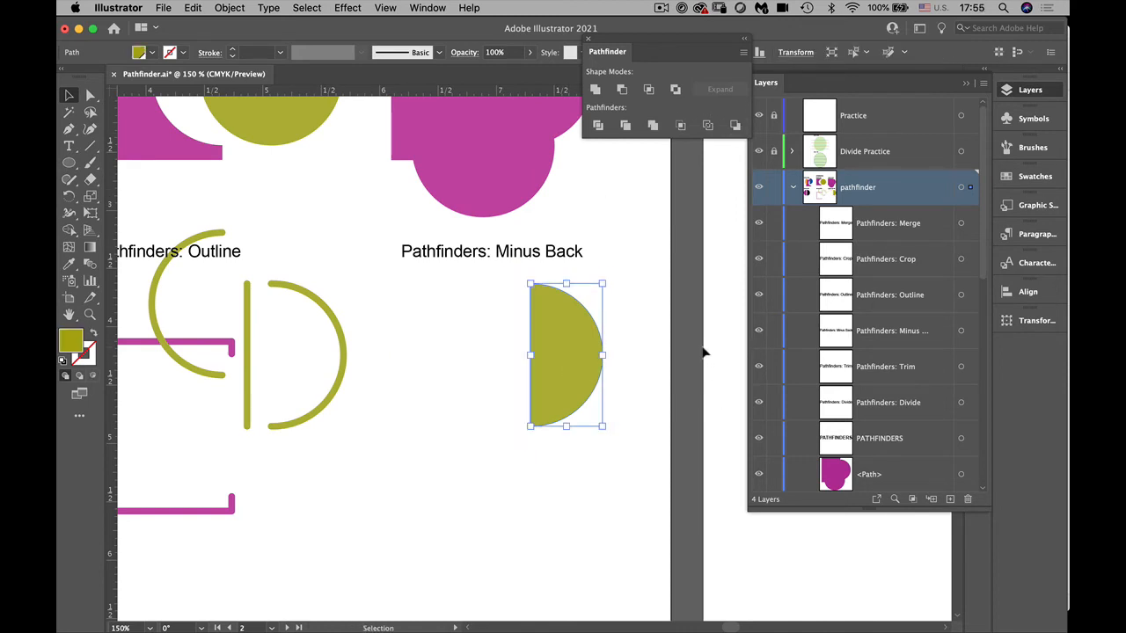
{"action": "left_click_drag", "start_coordinate": [562, 396], "coordinate": [489, 377]}
{"action": "left_click", "coordinate": [547, 464]}
{"action": "left_click_drag", "start_coordinate": [658, 45], "coordinate": [622, 100]}
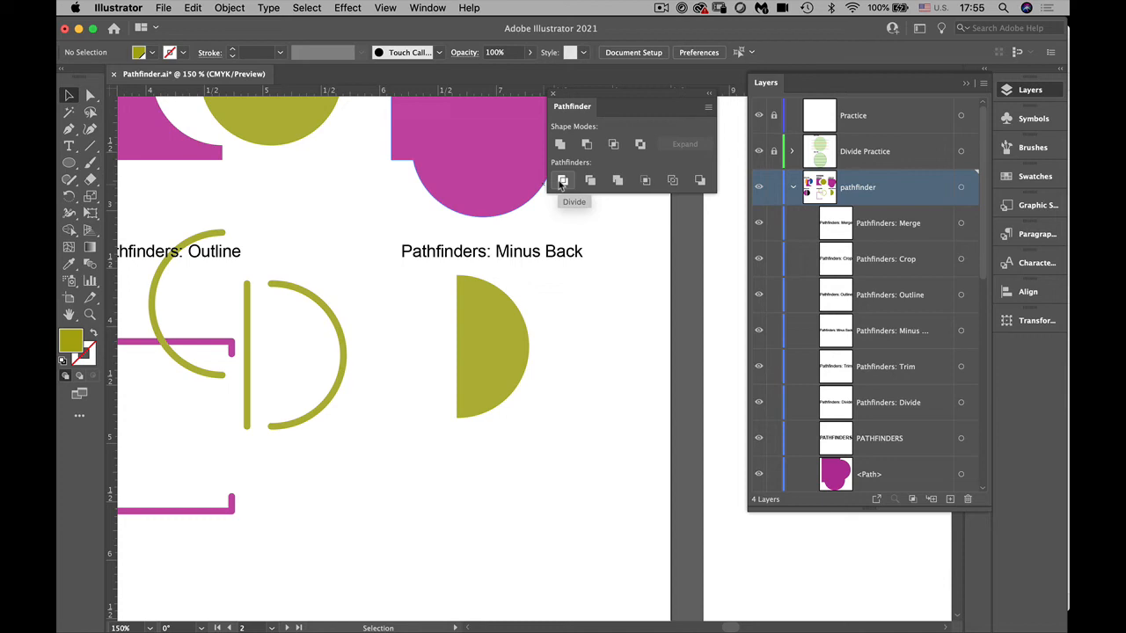
{"action": "left_click", "coordinate": [560, 181]}
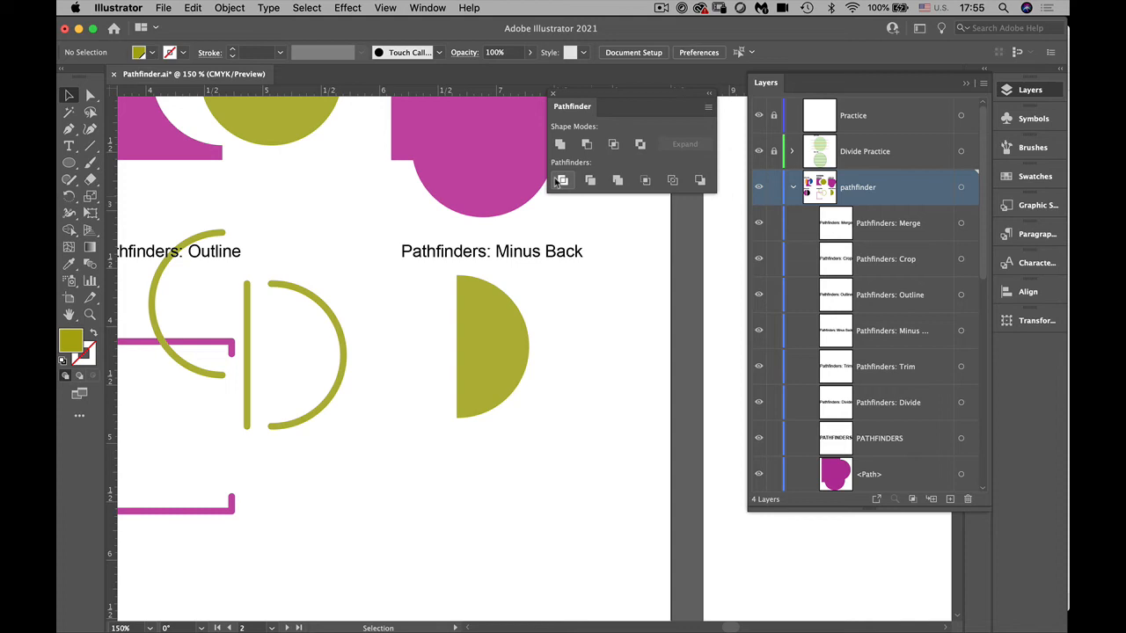
{"action": "scroll", "coordinate": [383, 304], "scroll_direction": "up", "scroll_amount": 5}
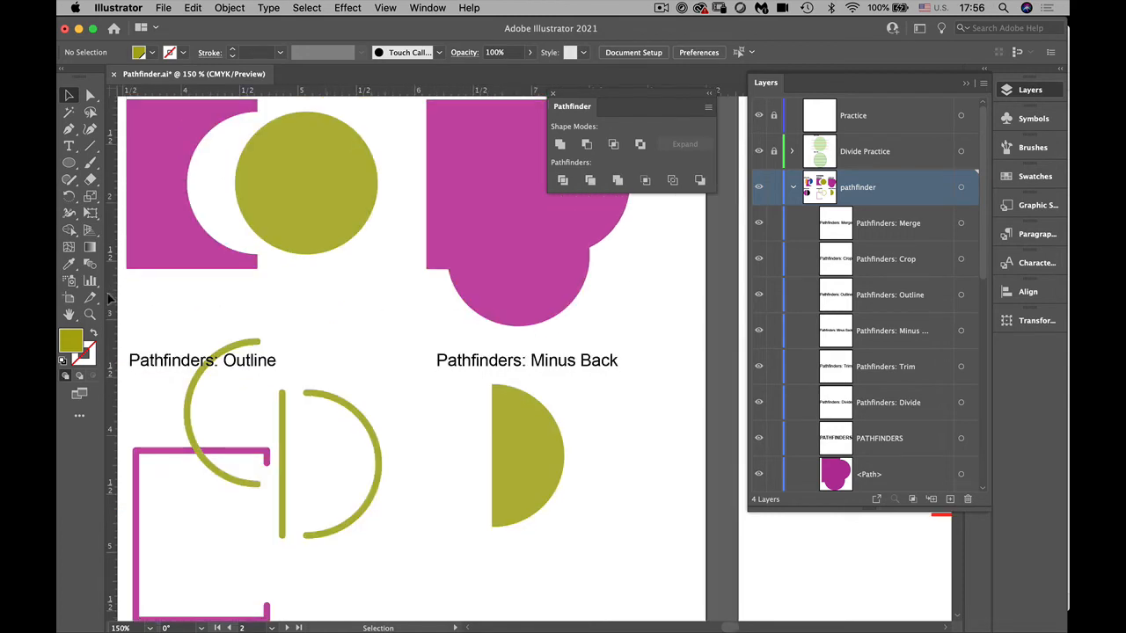
{"action": "scroll", "coordinate": [126, 167], "scroll_direction": "left", "scroll_amount": 2}
{"action": "scroll", "coordinate": [125, 168], "scroll_direction": "down", "scroll_amount": 1}
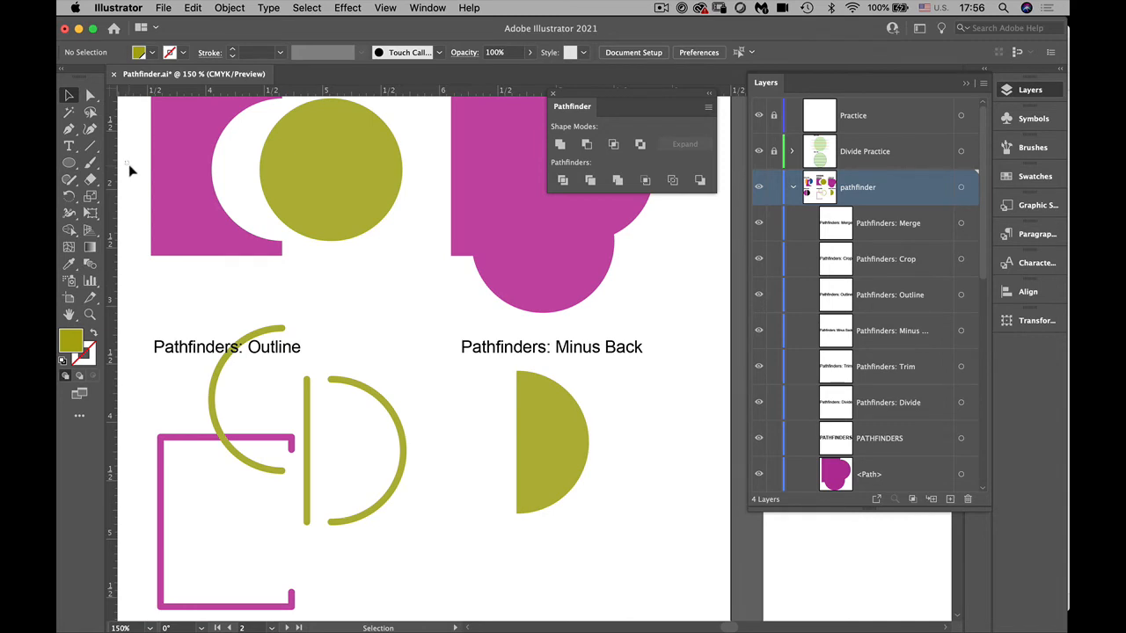
{"action": "scroll", "coordinate": [129, 170], "scroll_direction": "right", "scroll_amount": 5}
{"action": "scroll", "coordinate": [130, 170], "scroll_direction": "down", "scroll_amount": 2}
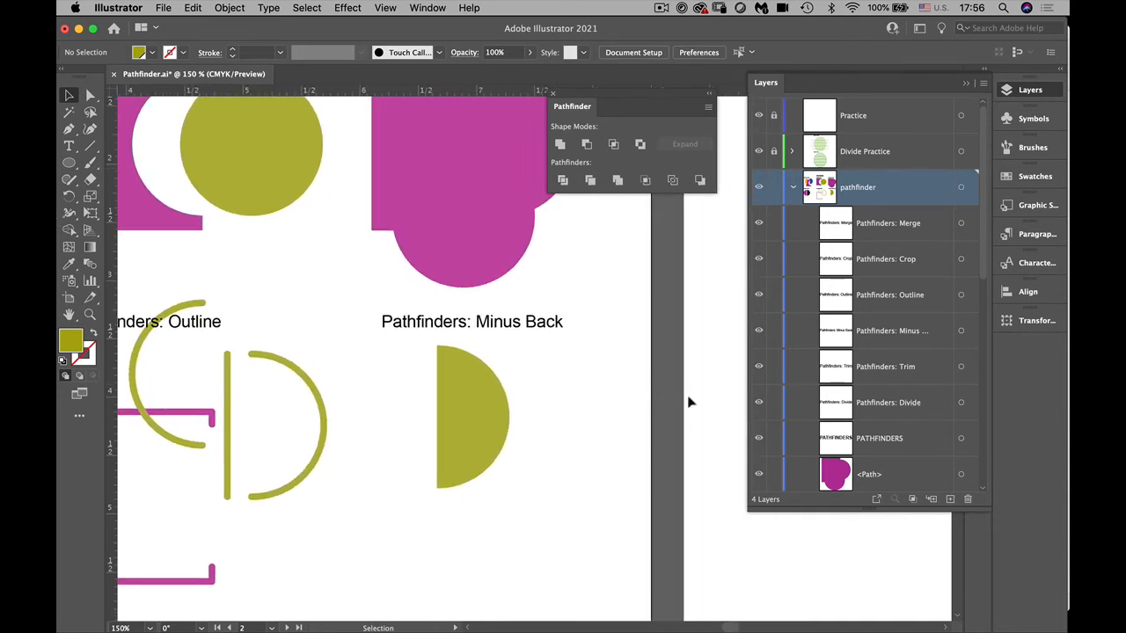
Collapse and lock the pathfinder layer, unlock the Divide Practice layer, and clear the Pathfinder panel away from the Divide practice artwork
{"action": "left_click_drag", "start_coordinate": [704, 447], "coordinate": [301, 465]}
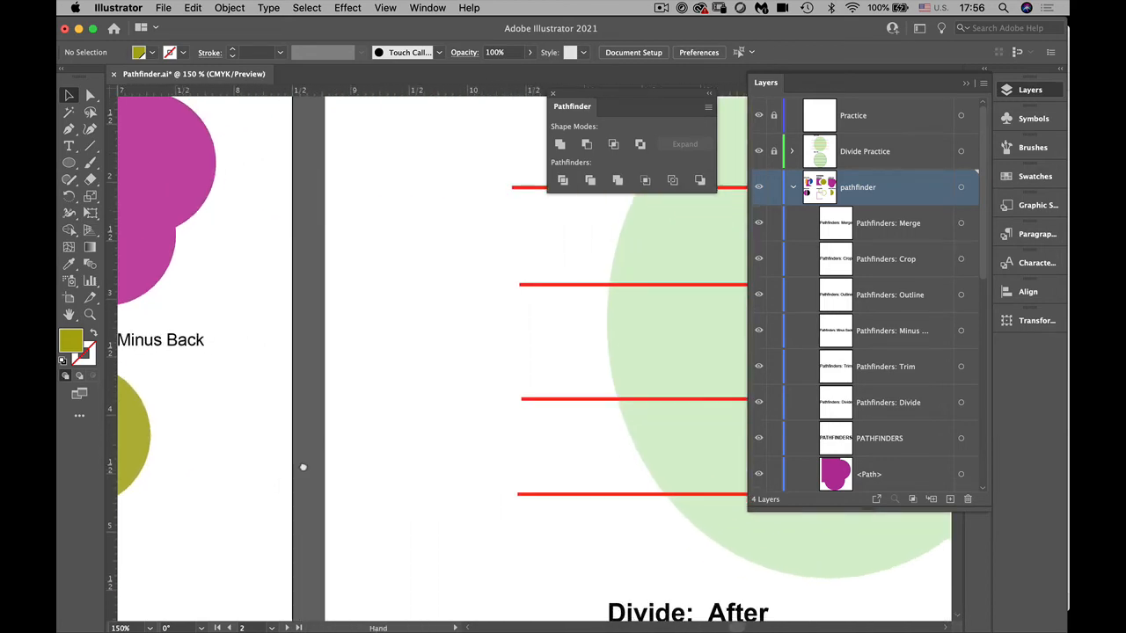
{"action": "left_click_drag", "start_coordinate": [533, 402], "coordinate": [411, 418]}
{"action": "key", "text": "super+minus"}
{"action": "key", "text": "super+minus"}
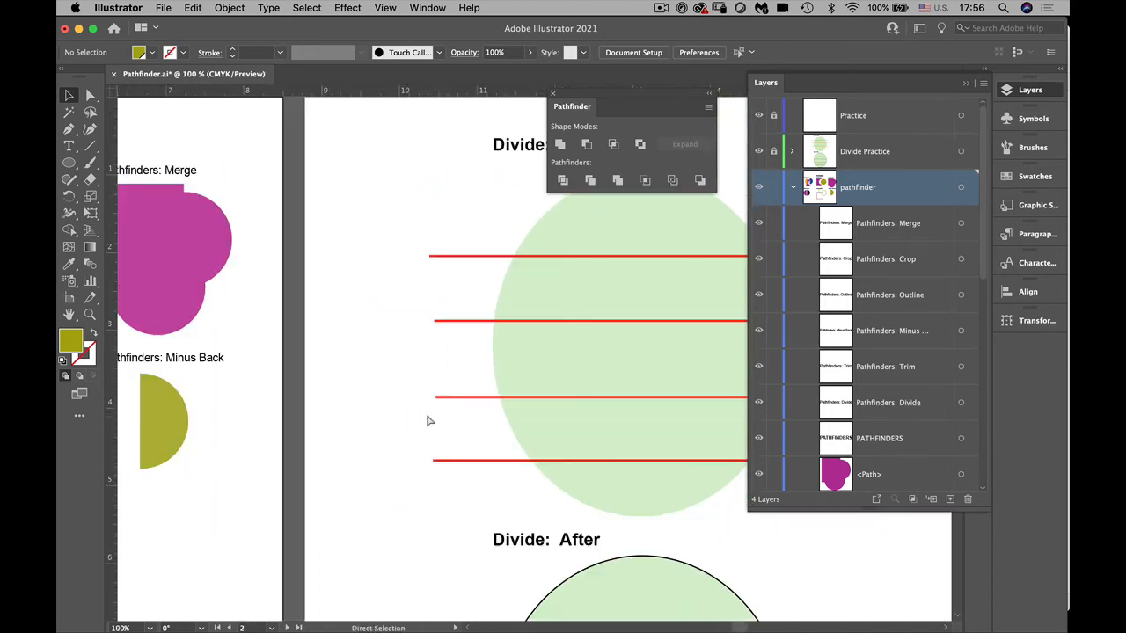
{"action": "left_click_drag", "start_coordinate": [465, 443], "coordinate": [328, 361]}
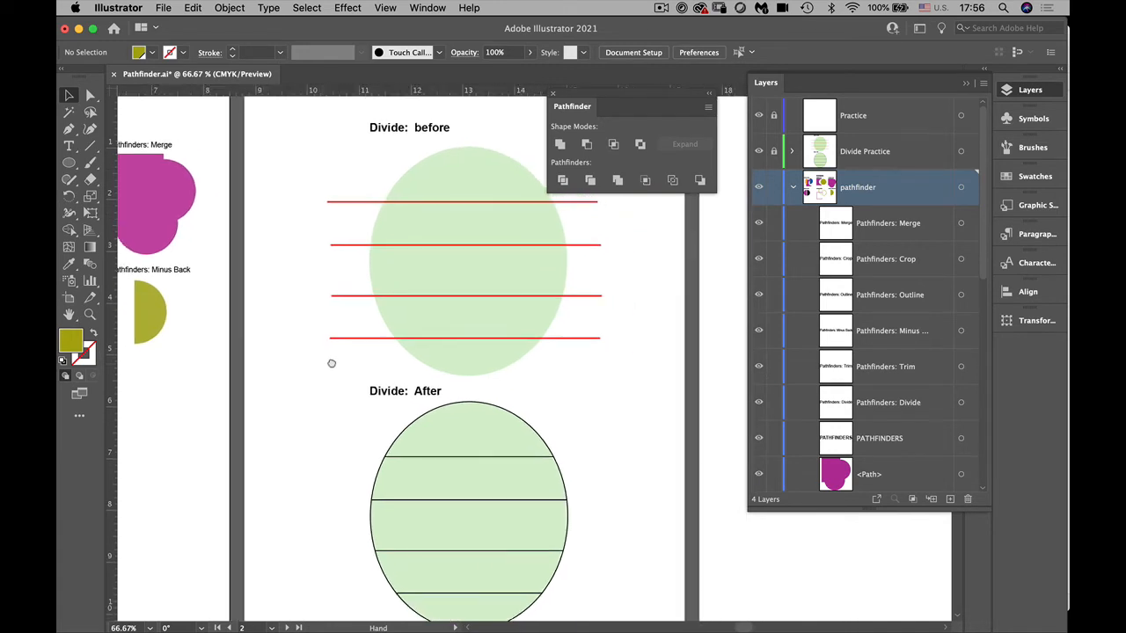
{"action": "left_click", "coordinate": [794, 188]}
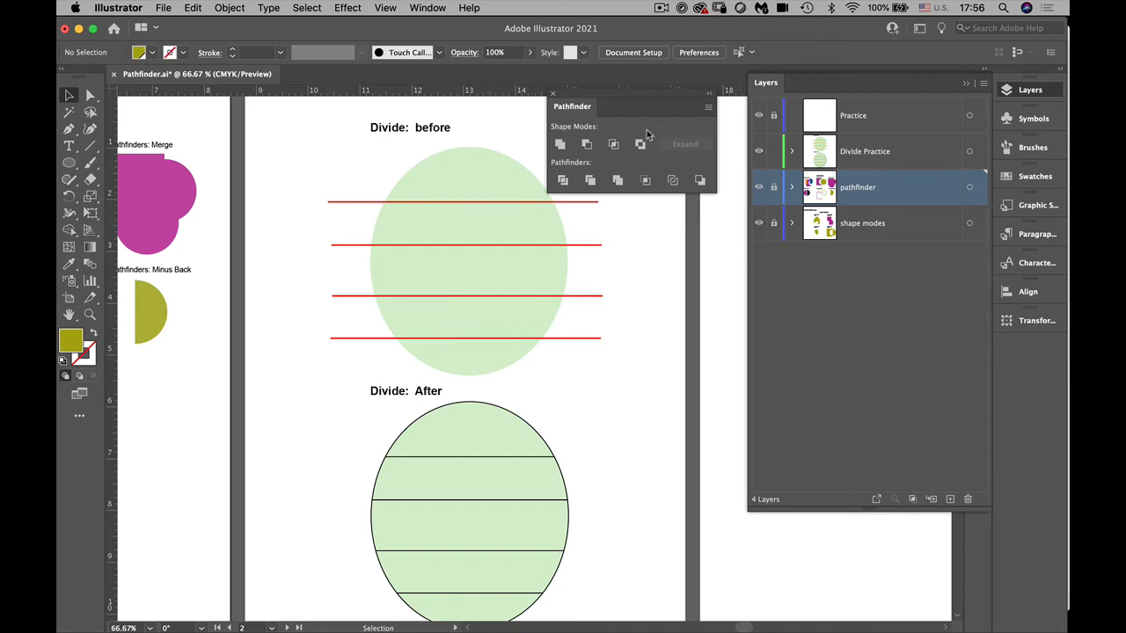
{"action": "left_click_drag", "start_coordinate": [577, 100], "coordinate": [791, 290]}
Give the light green ellipse under "Divide: before" a 1 pt black stroke
{"action": "left_click", "coordinate": [518, 186]}
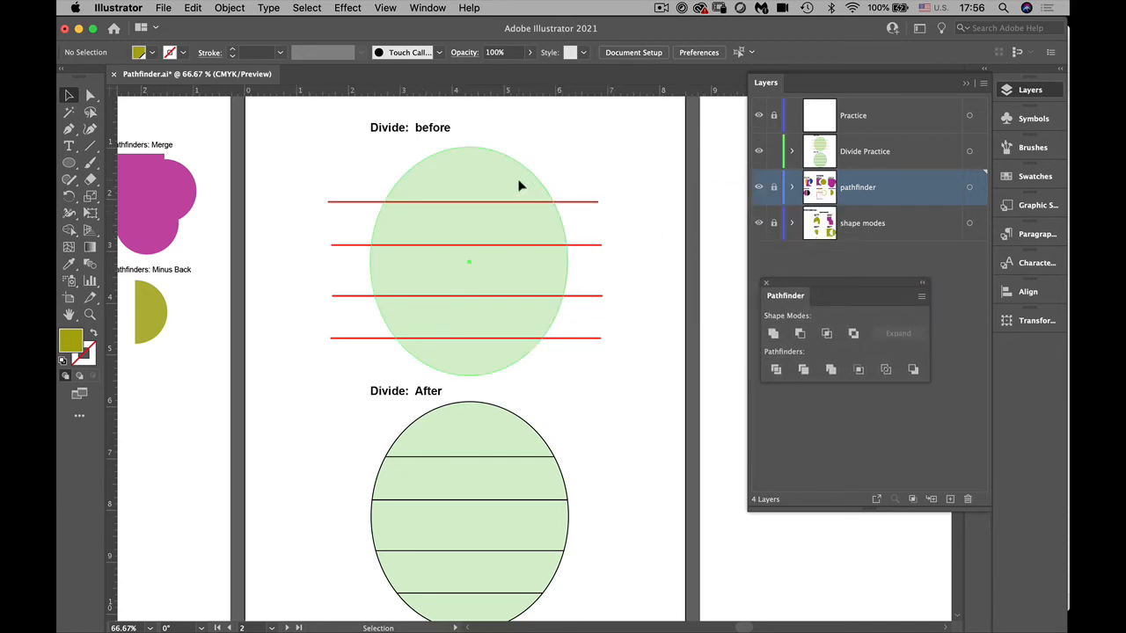
{"action": "left_click", "coordinate": [578, 204]}
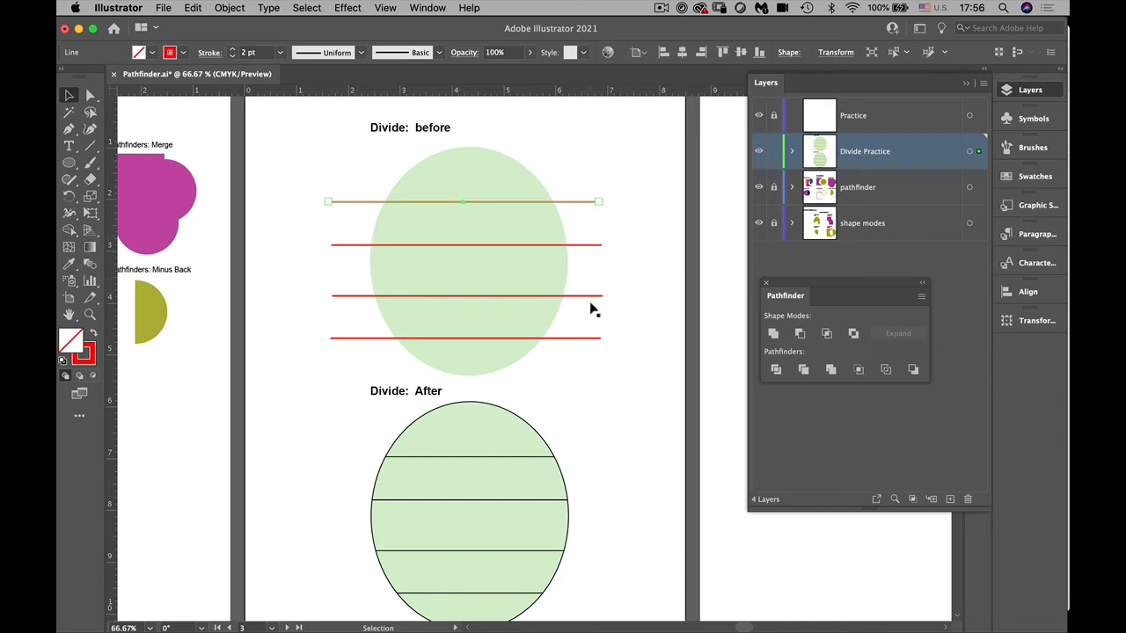
{"action": "left_click", "coordinate": [603, 367]}
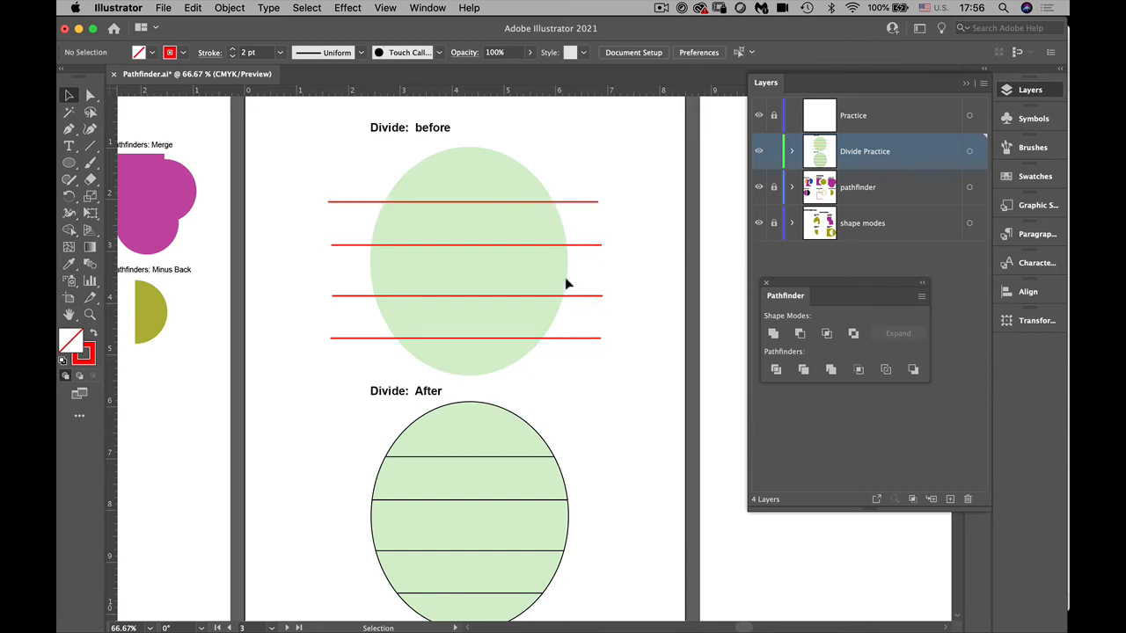
{"action": "left_click", "coordinate": [488, 170]}
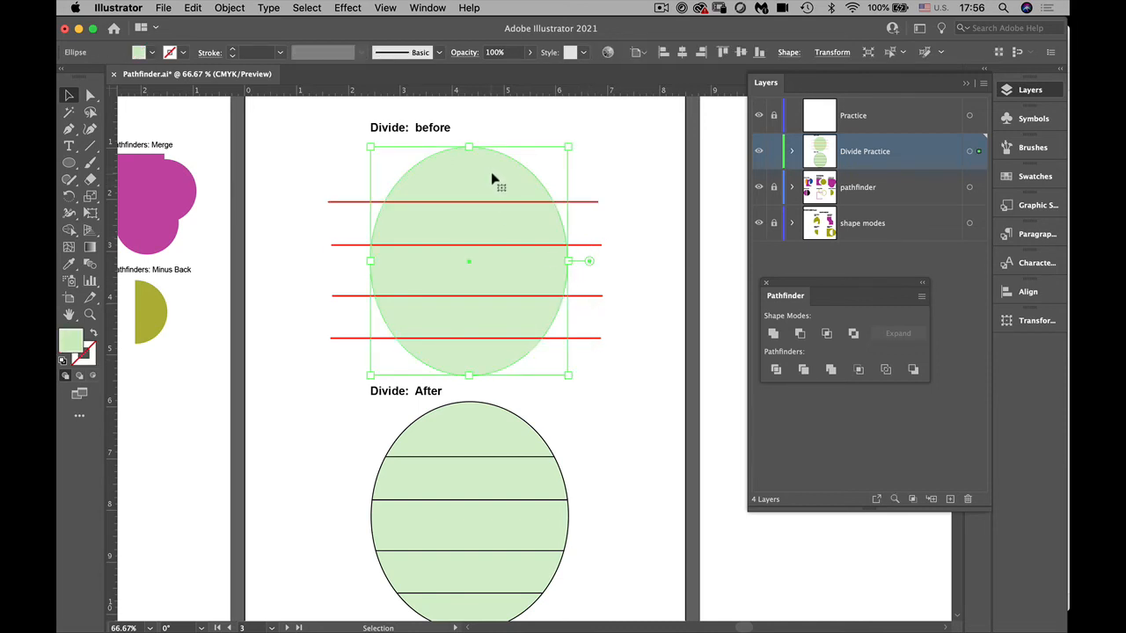
{"action": "left_click", "coordinate": [181, 53]}
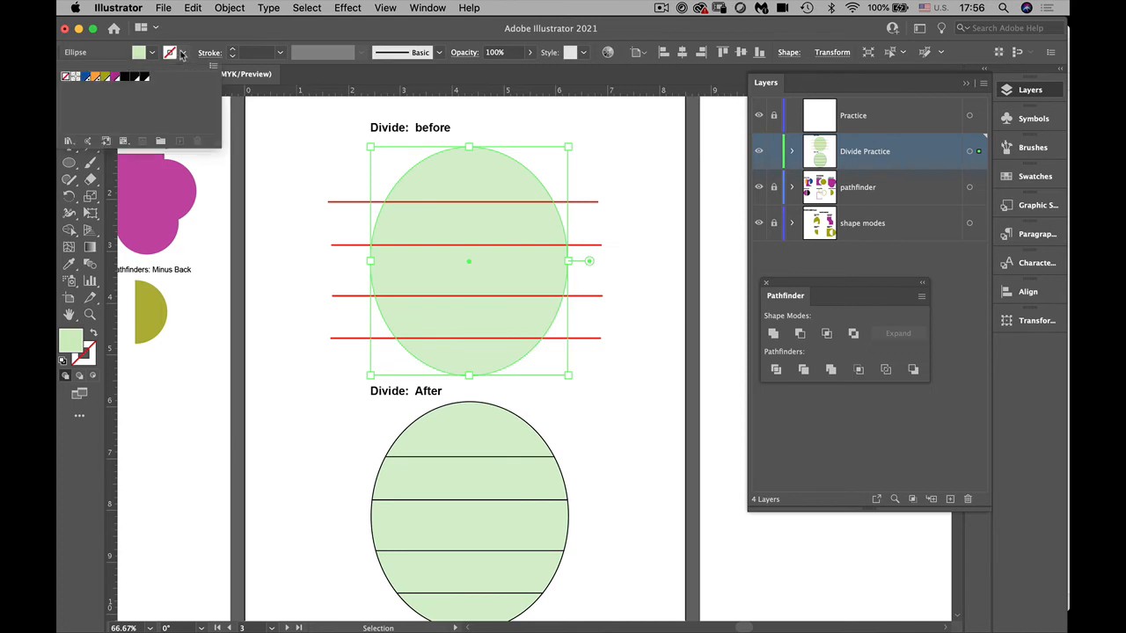
{"action": "left_click", "coordinate": [145, 78]}
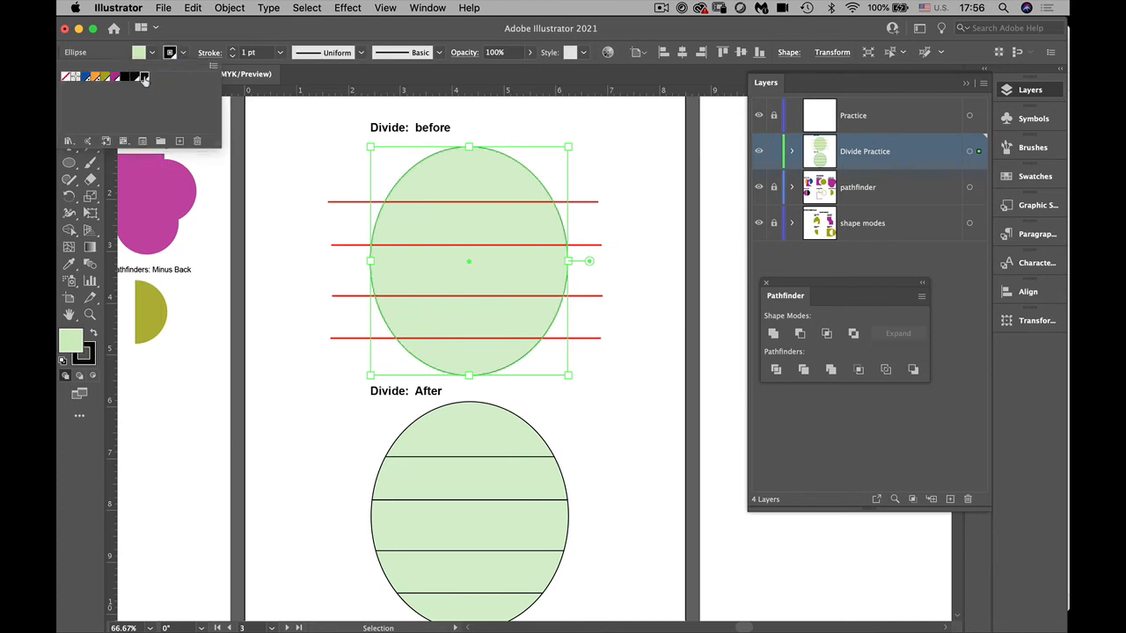
{"action": "left_click", "coordinate": [244, 33]}
{"action": "left_click", "coordinate": [642, 339]}
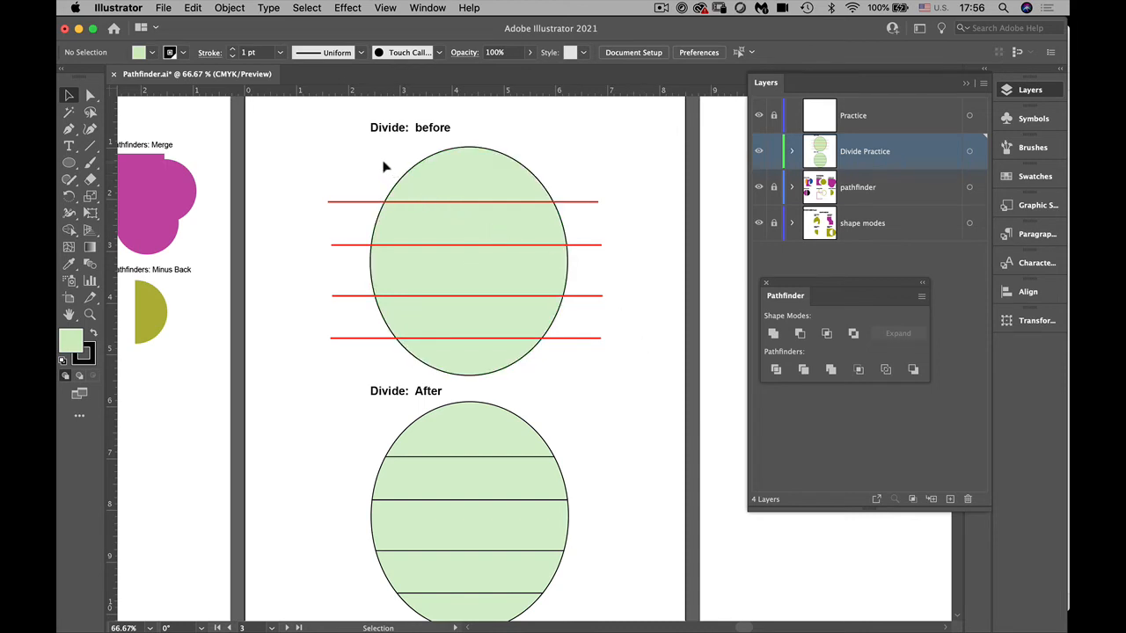
Apply the Divide pathfinder to the "Divide: before" ellipse together with its four red lines
{"action": "left_click_drag", "start_coordinate": [384, 154], "coordinate": [601, 369]}
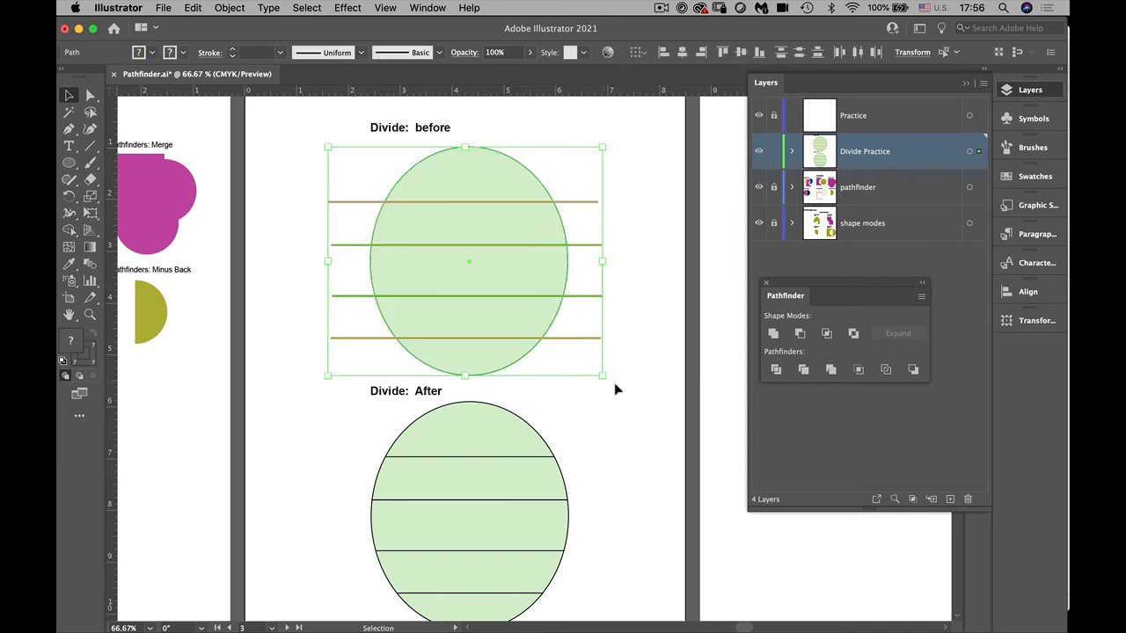
{"action": "left_click", "coordinate": [776, 370]}
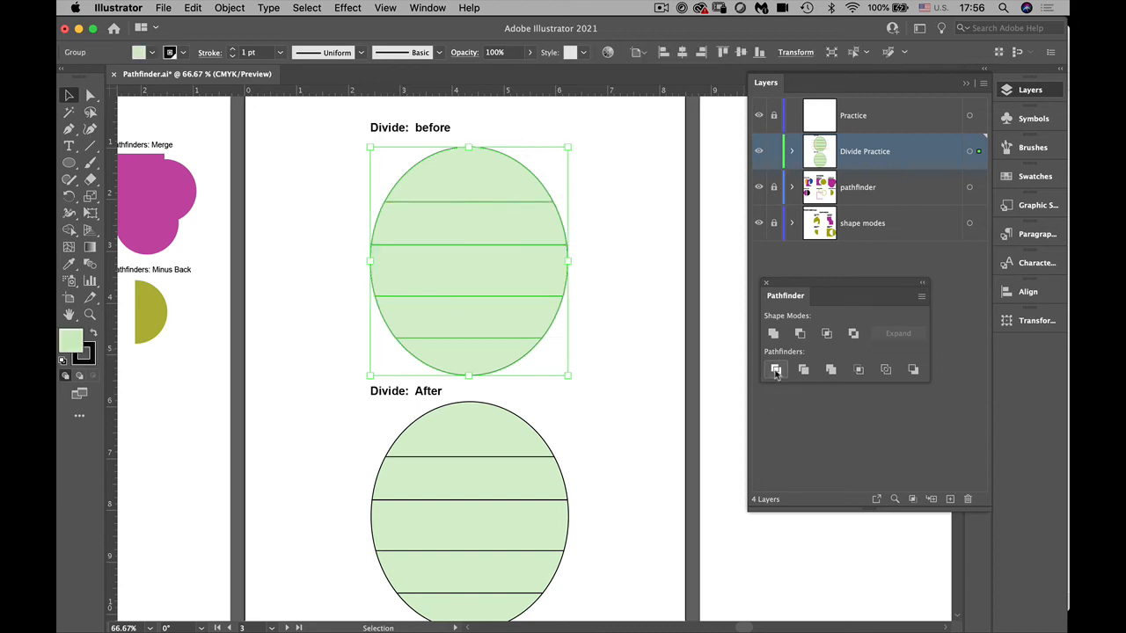
{"action": "left_click", "coordinate": [643, 322]}
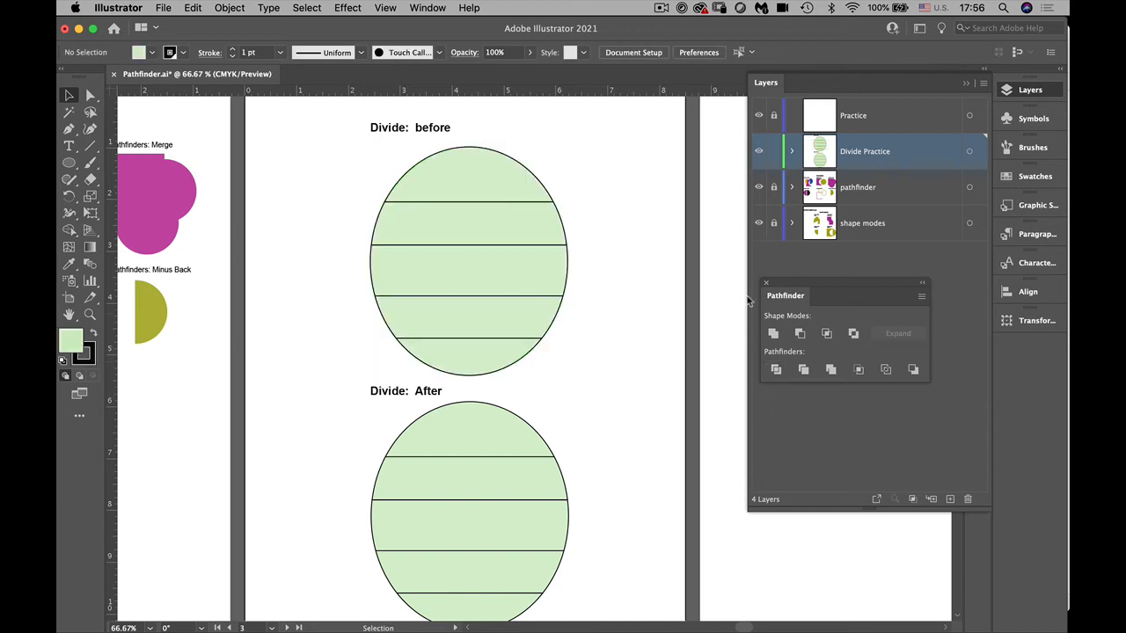
Isolate the divided "Divide: before" ellipse group and fill its top three bands magenta, orange and blue, working downwards
{"action": "left_click_drag", "start_coordinate": [778, 290], "coordinate": [620, 437]}
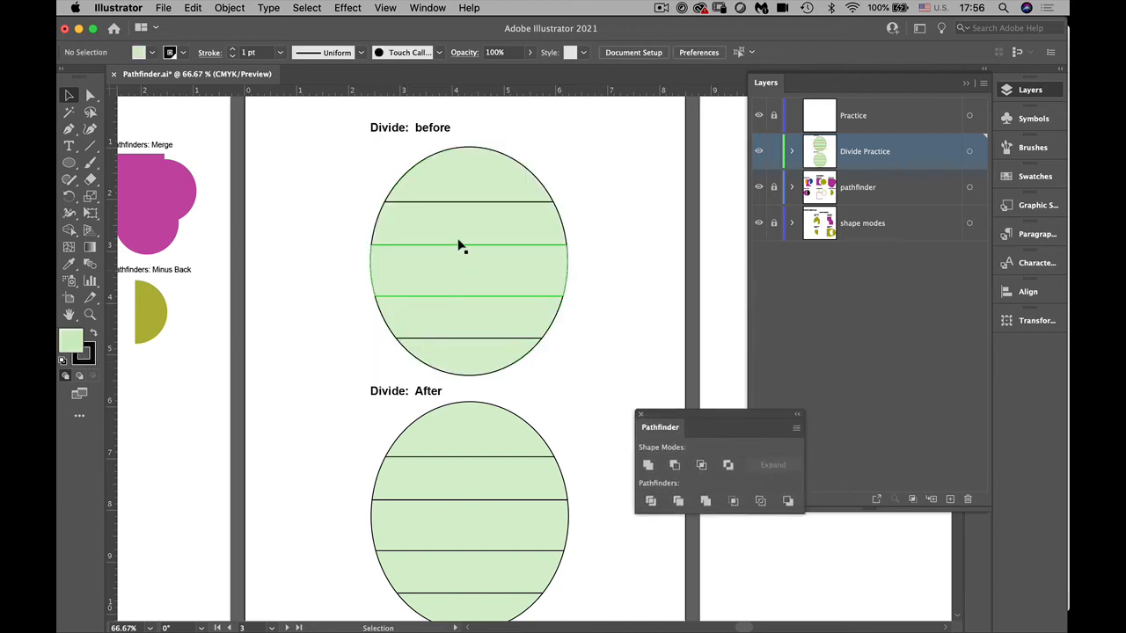
{"action": "double_click", "coordinate": [468, 179]}
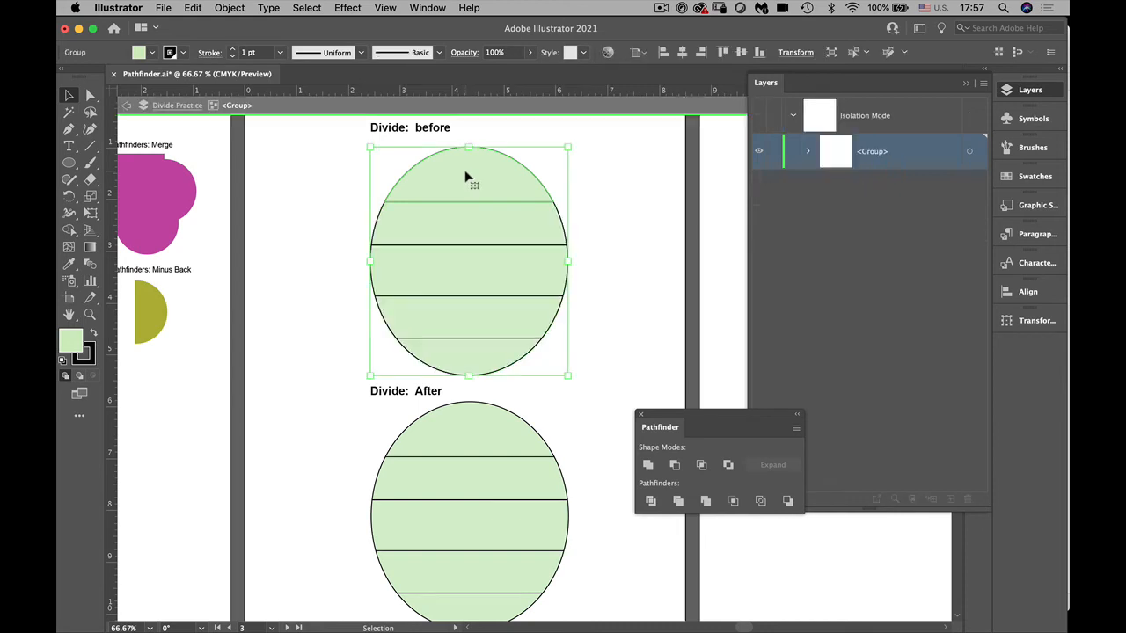
{"action": "left_click", "coordinate": [468, 180]}
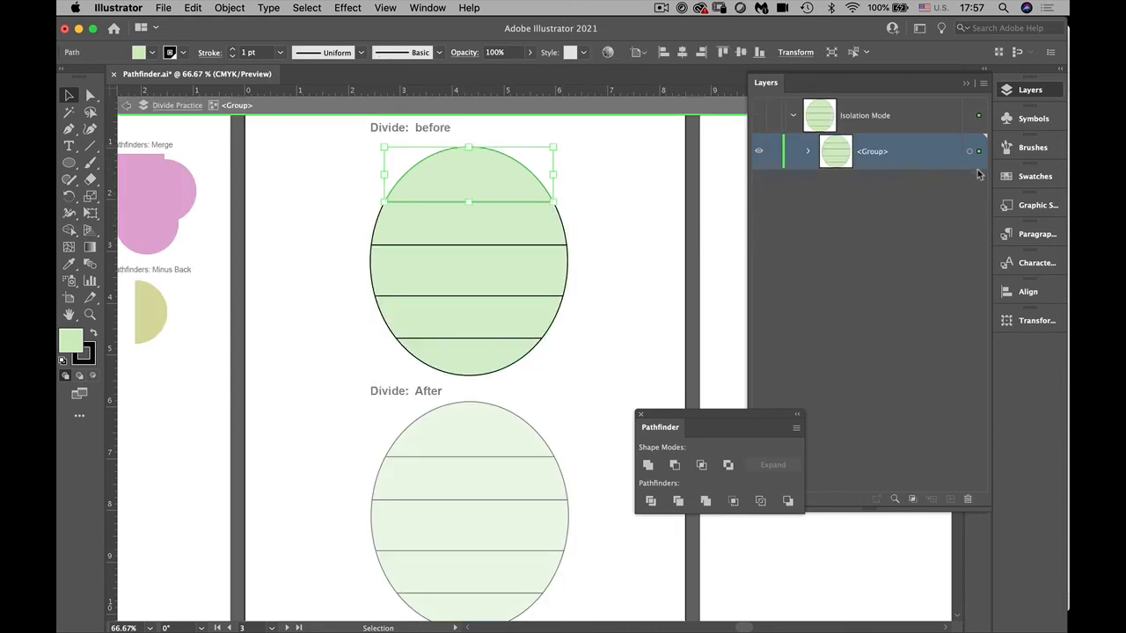
{"action": "left_click", "coordinate": [1034, 176]}
{"action": "left_click", "coordinate": [933, 219]}
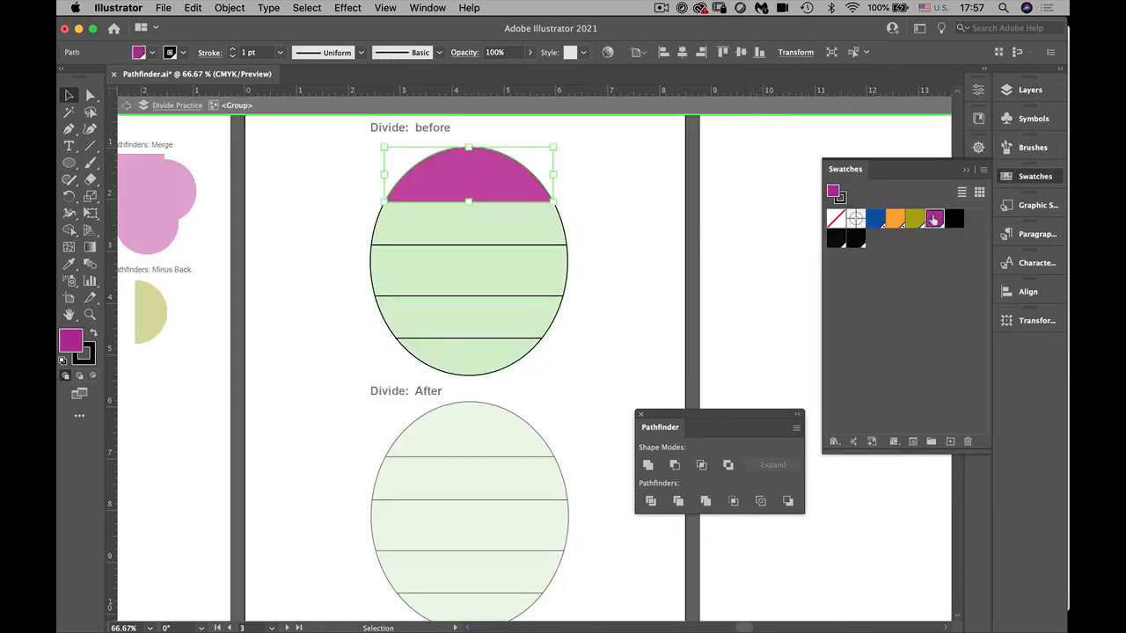
{"action": "left_click", "coordinate": [537, 234]}
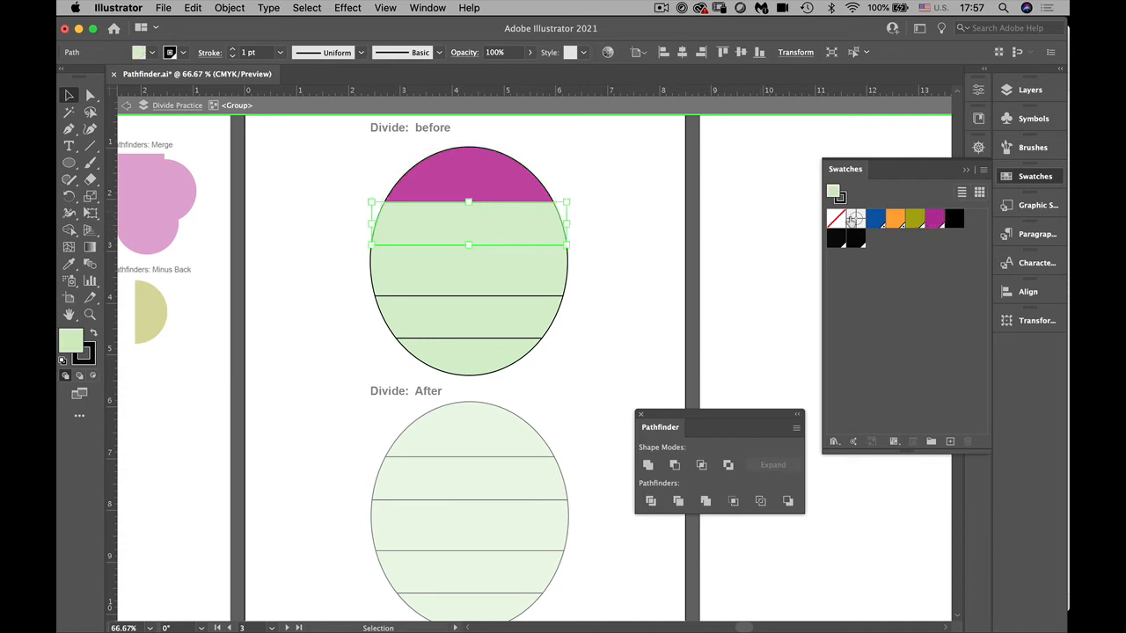
{"action": "left_click", "coordinate": [894, 220]}
{"action": "left_click", "coordinate": [541, 283]}
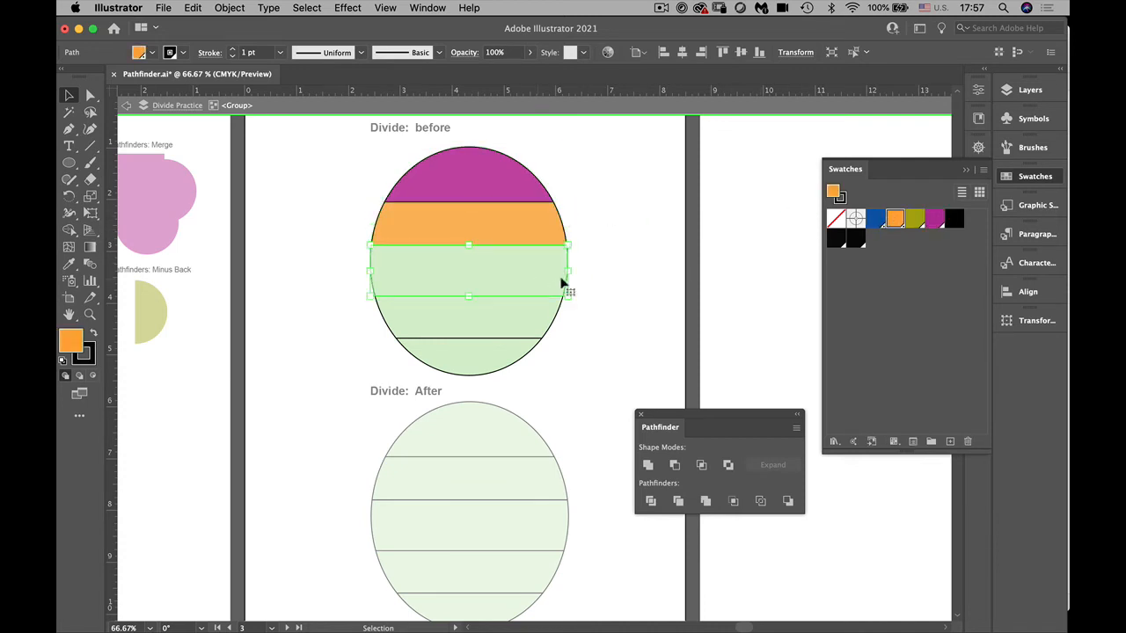
{"action": "left_click", "coordinate": [874, 219]}
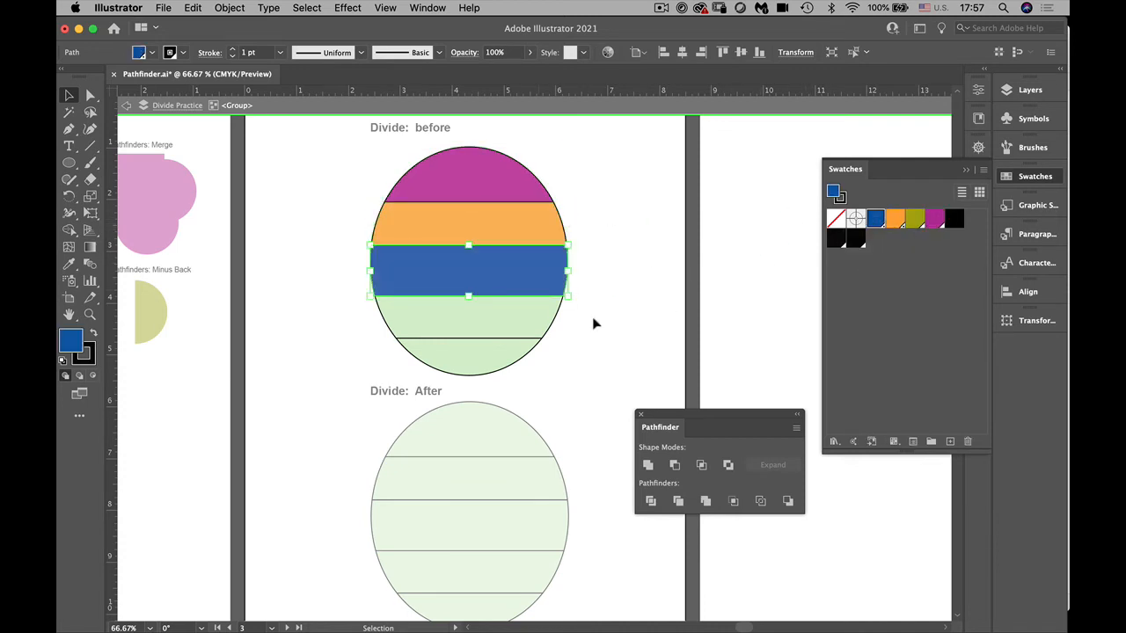
Fill the fourth band of the "Divide: before" ellipse with black and bring the ellipse back into view
{"action": "left_click", "coordinate": [520, 326]}
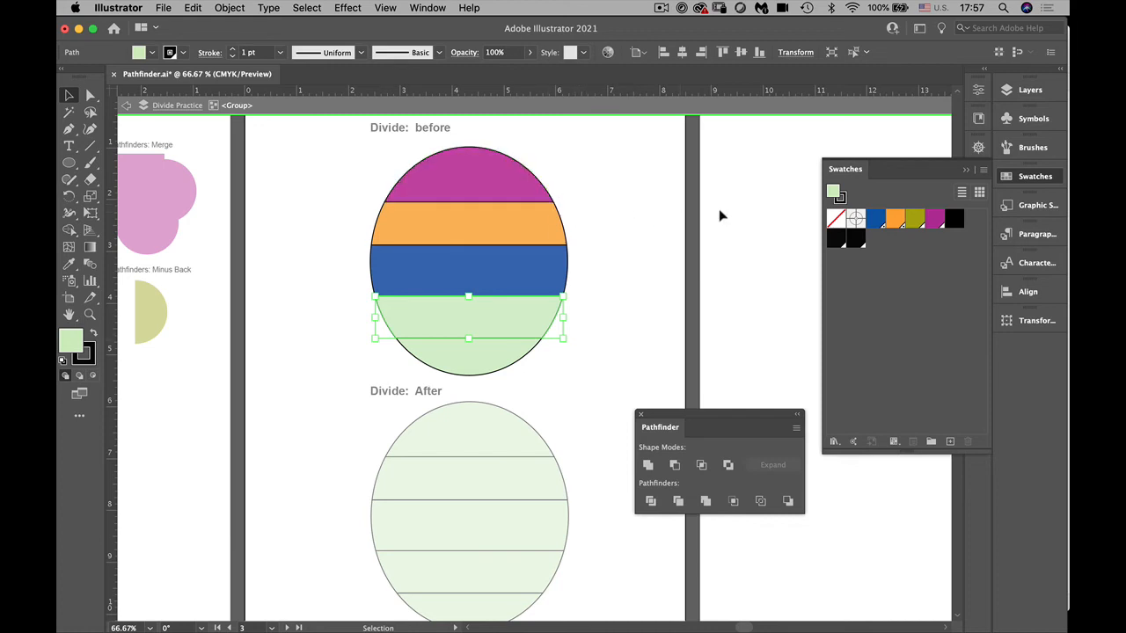
{"action": "key", "text": "shift+Page_Up"}
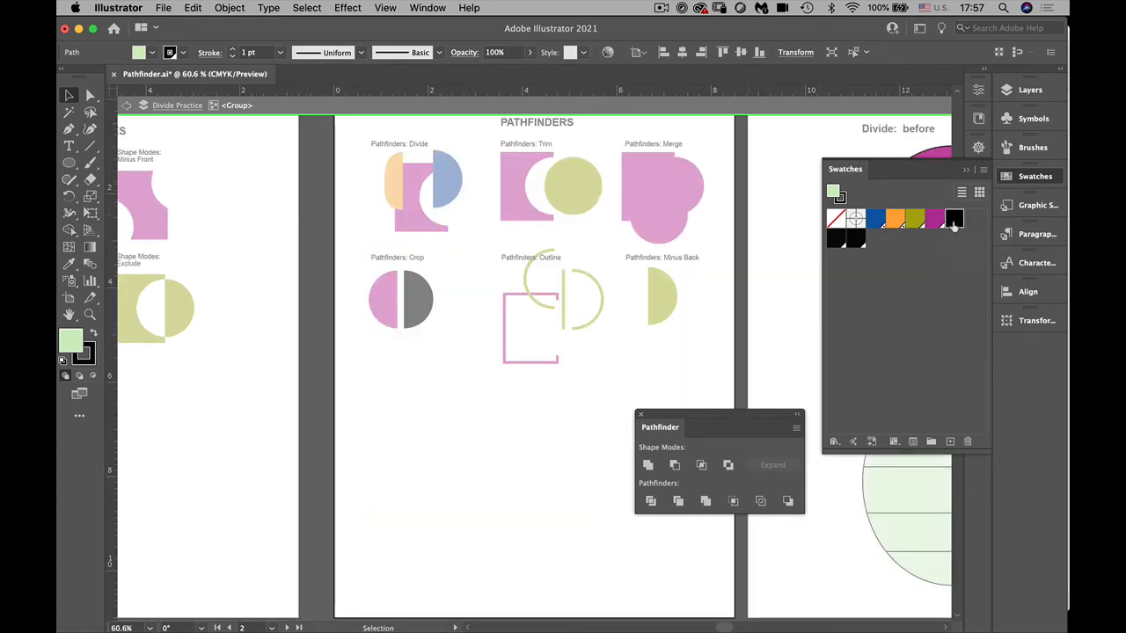
{"action": "left_click", "coordinate": [953, 220]}
{"action": "key", "text": "space"}
{"action": "left_click_drag", "start_coordinate": [789, 327], "coordinate": [291, 325]}
{"action": "left_click", "coordinate": [508, 342]}
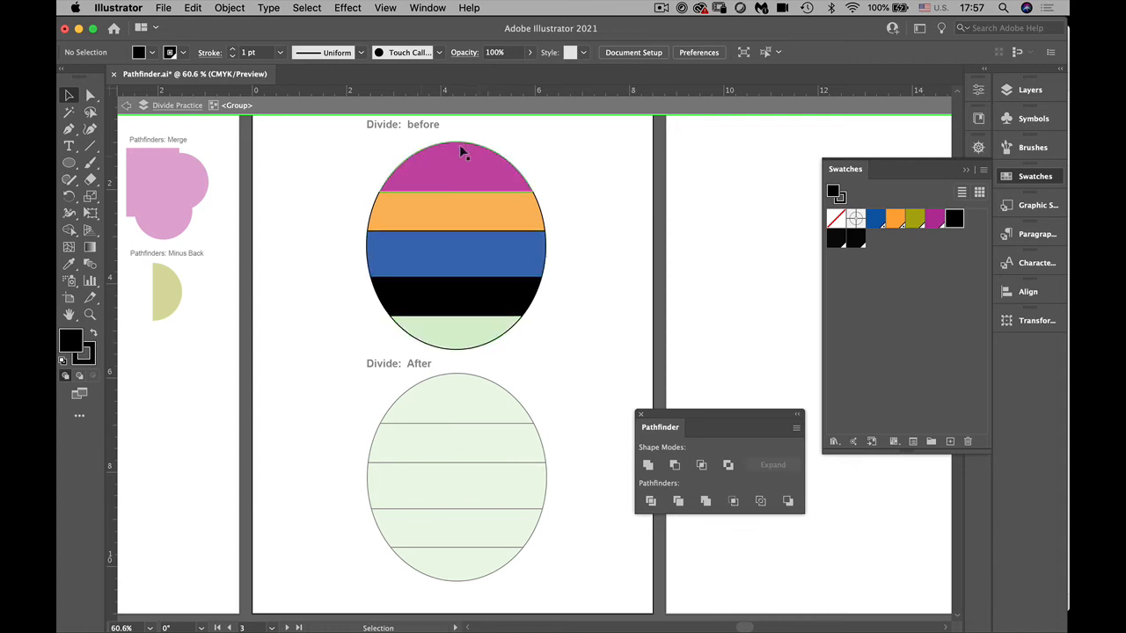
Pull the five bands of the "Divide: before" ellipse apart, staggering them alternately right and left
{"action": "left_click", "coordinate": [475, 167]}
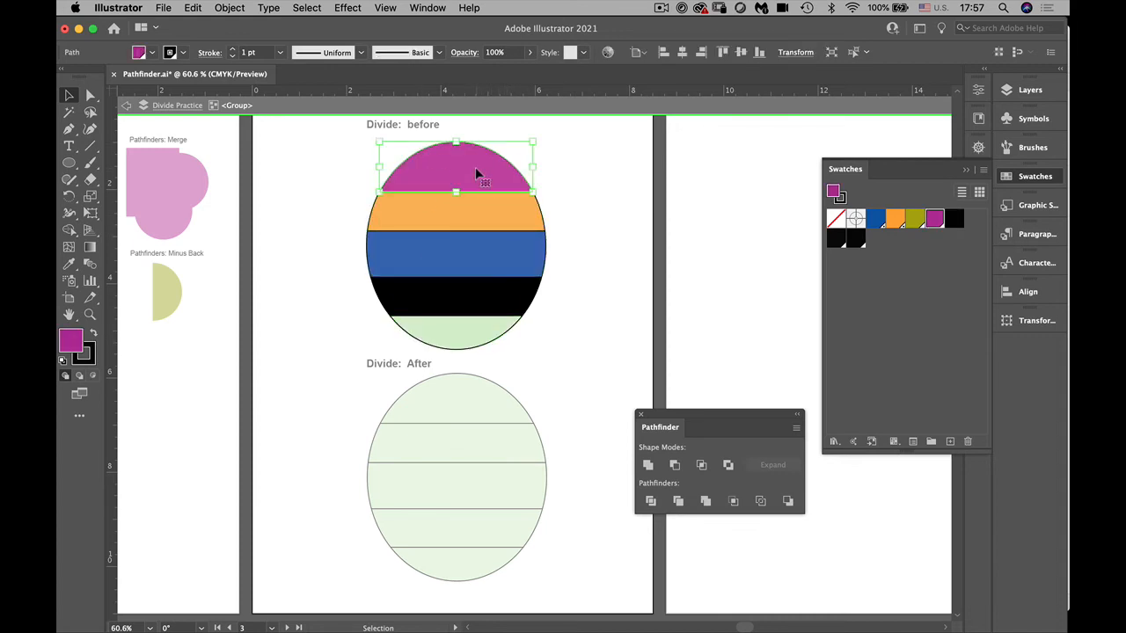
{"action": "left_click_drag", "start_coordinate": [474, 163], "coordinate": [556, 155]}
{"action": "left_click_drag", "start_coordinate": [467, 216], "coordinate": [379, 186]}
{"action": "left_click_drag", "start_coordinate": [437, 247], "coordinate": [512, 227]}
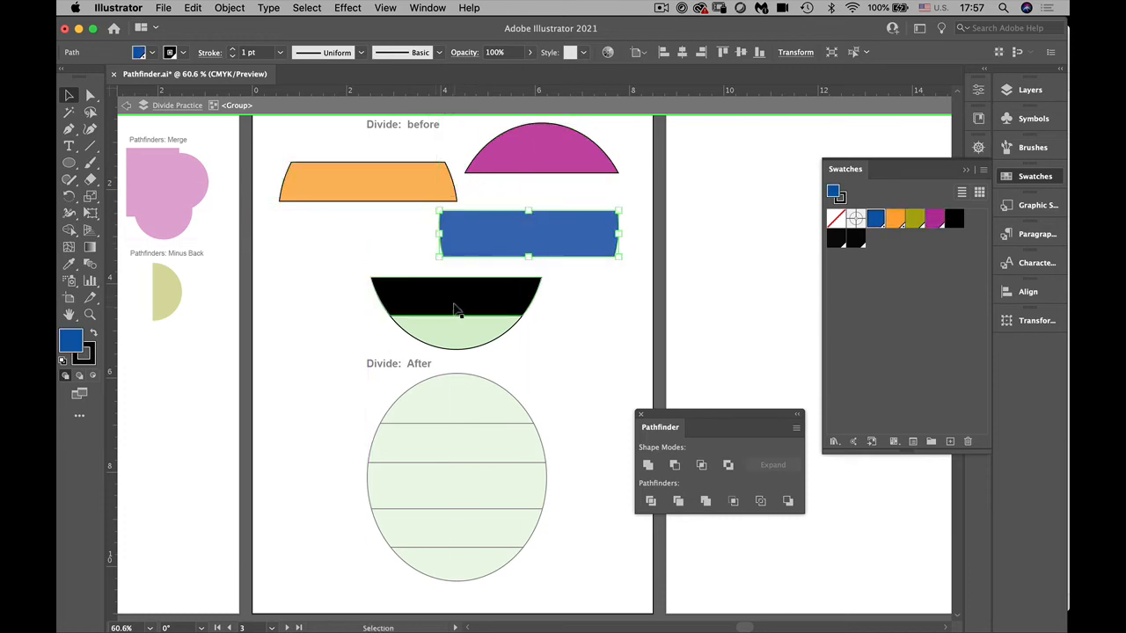
{"action": "left_click_drag", "start_coordinate": [451, 302], "coordinate": [362, 283]}
{"action": "left_click_drag", "start_coordinate": [448, 326], "coordinate": [510, 298]}
{"action": "left_click", "coordinate": [540, 358]}
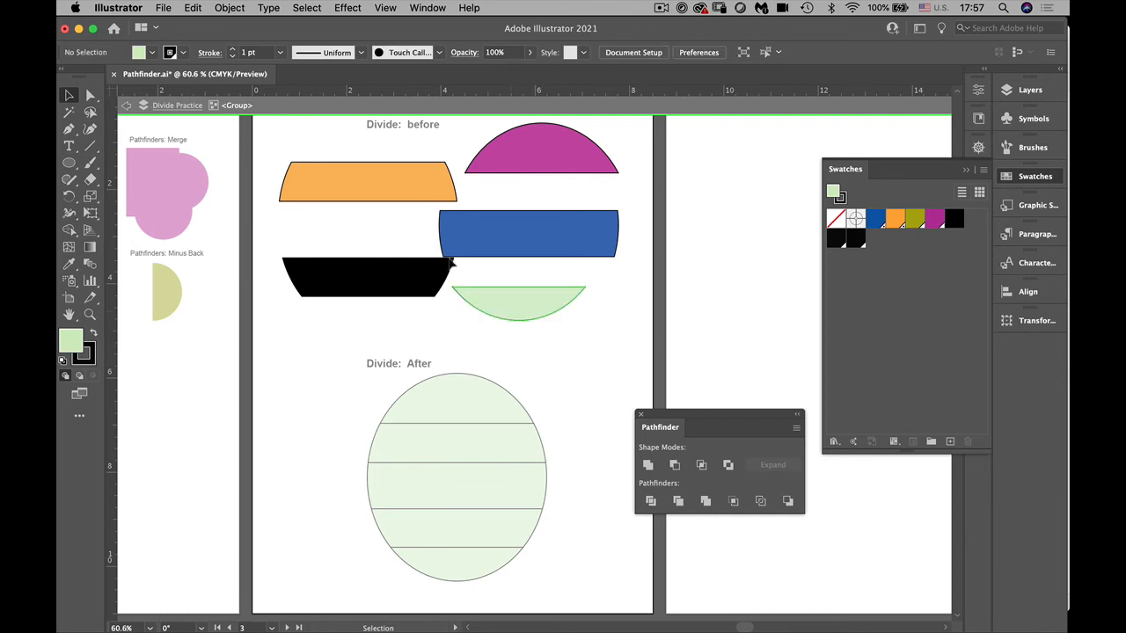
Move the orange, blue, light green and black bands into an overlapping cluster with the magenta one, and apply the Divide pathfinder to all five
{"action": "left_click_drag", "start_coordinate": [384, 193], "coordinate": [447, 174]}
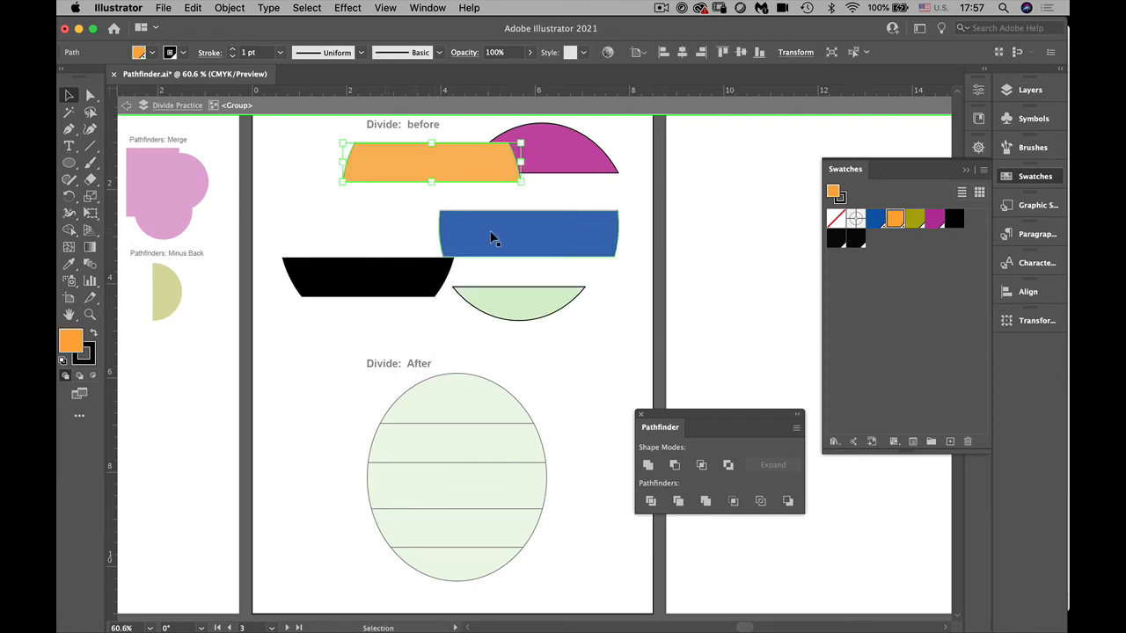
{"action": "left_click_drag", "start_coordinate": [492, 239], "coordinate": [405, 194]}
{"action": "left_click_drag", "start_coordinate": [491, 285], "coordinate": [461, 200]}
{"action": "left_click_drag", "start_coordinate": [404, 286], "coordinate": [383, 218]}
{"action": "key", "text": "super+a"}
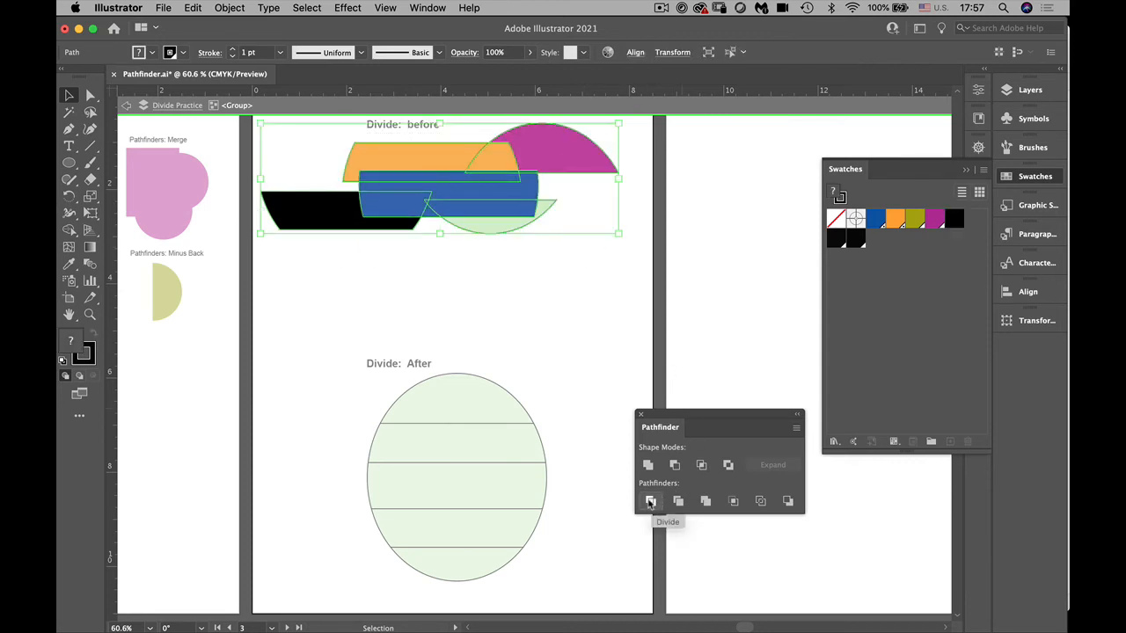
Expand the isolated group in the layer list to examine the paths the division produced, and deselect the artwork
{"action": "left_click", "coordinate": [1011, 95]}
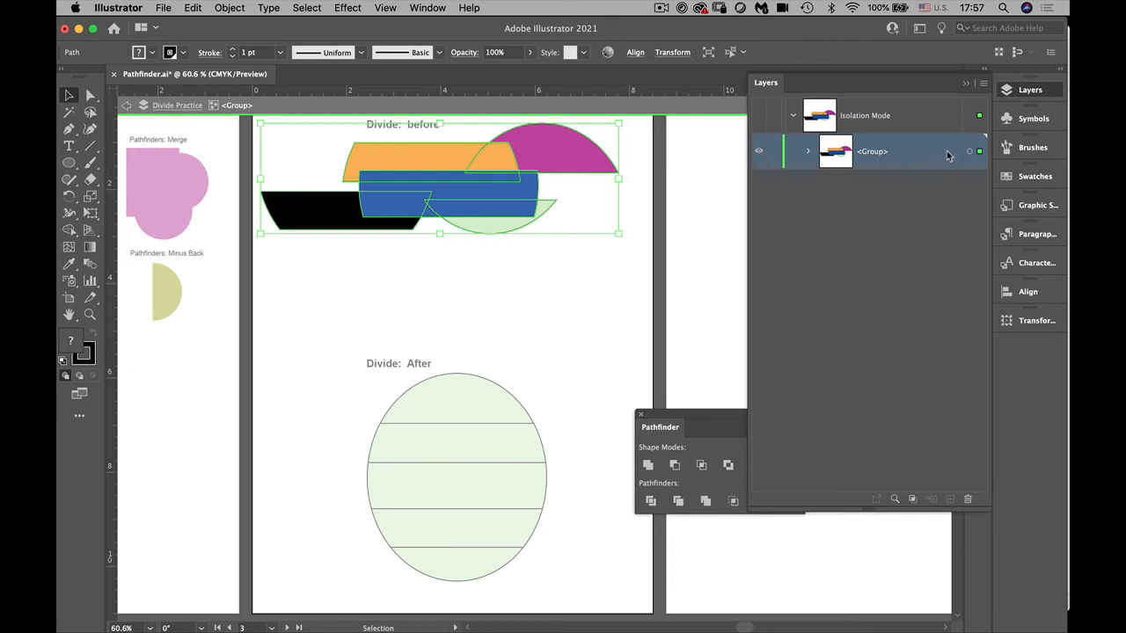
{"action": "left_click", "coordinate": [808, 153]}
{"action": "scroll", "coordinate": [985, 334], "scroll_direction": "down", "scroll_amount": 3}
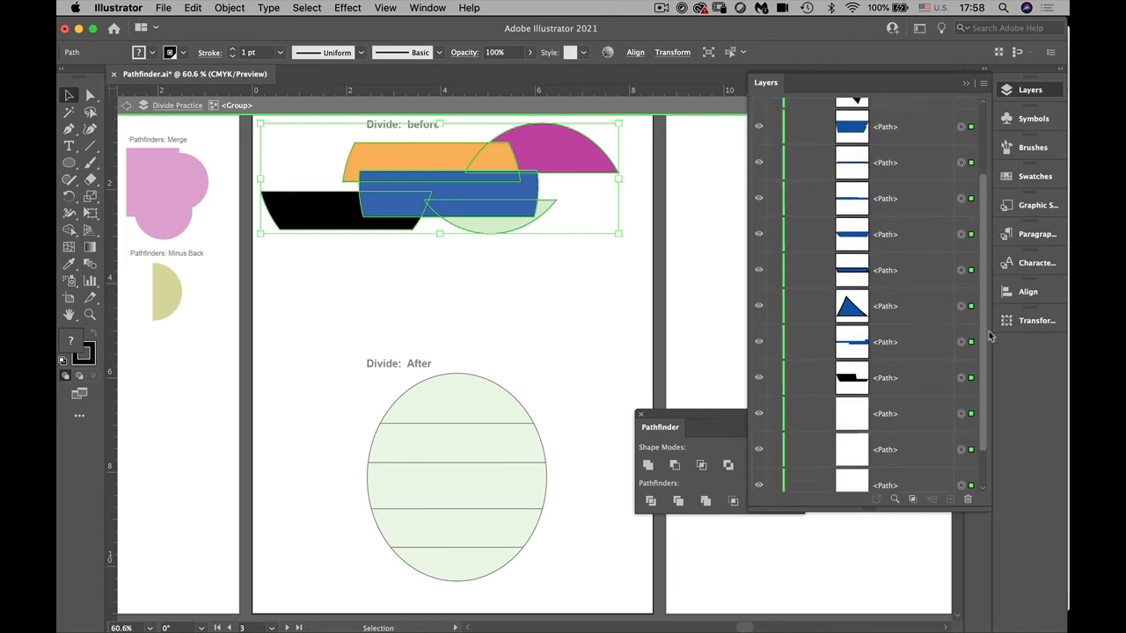
{"action": "scroll", "coordinate": [989, 352], "scroll_direction": "down", "scroll_amount": 2}
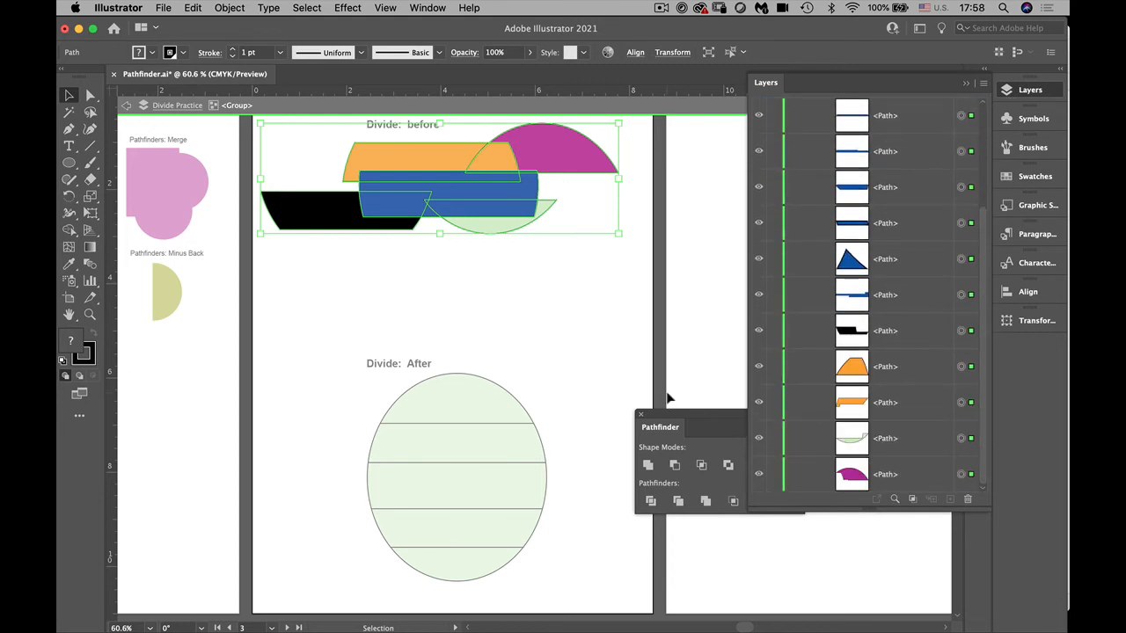
{"action": "left_click", "coordinate": [567, 342]}
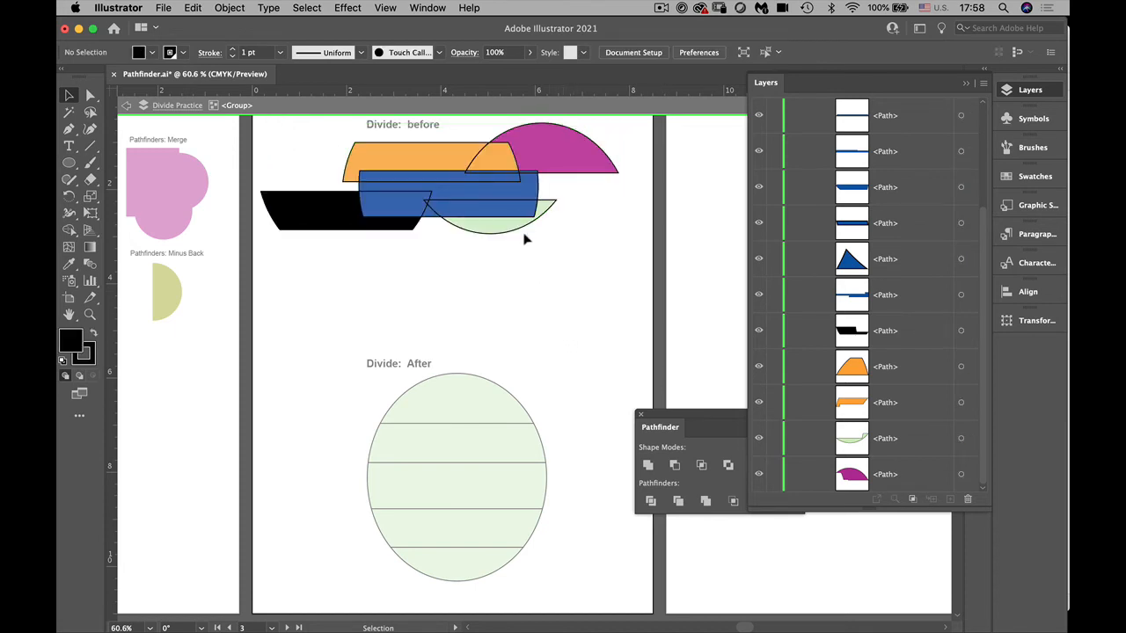
Separate the magenta piece downwards and pull the two orange pieces out of the divided cluster to opposite sides
{"action": "double_click", "coordinate": [556, 135]}
{"action": "left_click_drag", "start_coordinate": [555, 135], "coordinate": [586, 296]}
{"action": "left_click", "coordinate": [517, 154]}
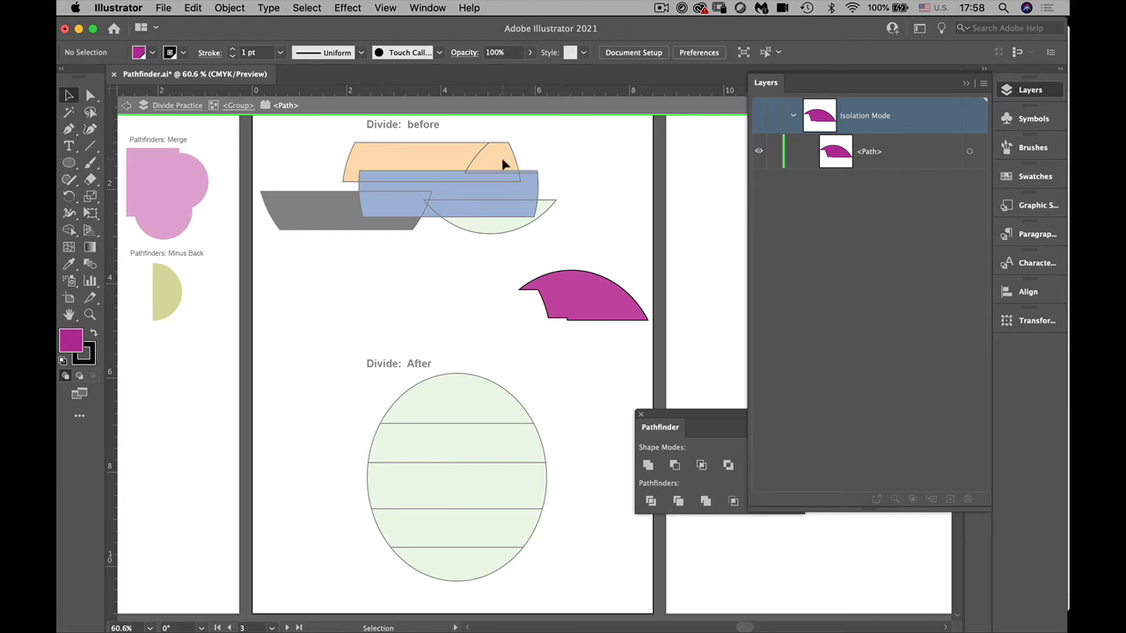
{"action": "double_click", "coordinate": [501, 157]}
{"action": "left_click_drag", "start_coordinate": [512, 162], "coordinate": [583, 162]}
{"action": "double_click", "coordinate": [525, 178]}
{"action": "left_click_drag", "start_coordinate": [462, 168], "coordinate": [366, 144]}
Spread the remaining divided blue, black and light green pieces apart, and shift the magenta piece back inside the artboard
{"action": "left_click_drag", "start_coordinate": [442, 200], "coordinate": [467, 145]}
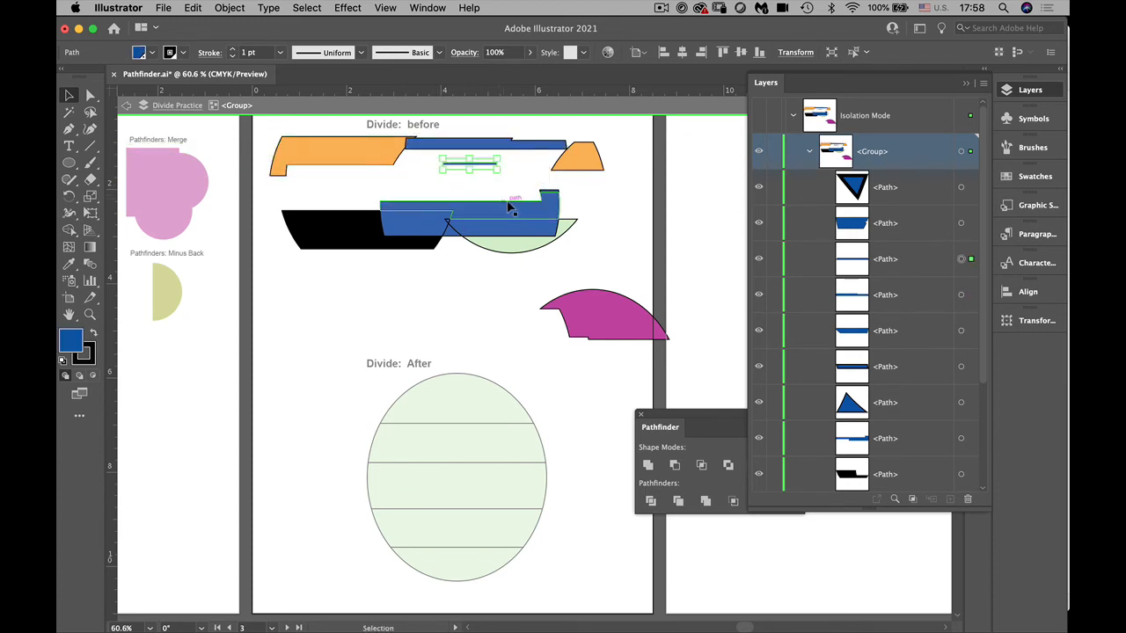
{"action": "left_click_drag", "start_coordinate": [509, 211], "coordinate": [464, 192]}
{"action": "left_click_drag", "start_coordinate": [422, 224], "coordinate": [461, 293]}
{"action": "left_click_drag", "start_coordinate": [483, 233], "coordinate": [561, 211]}
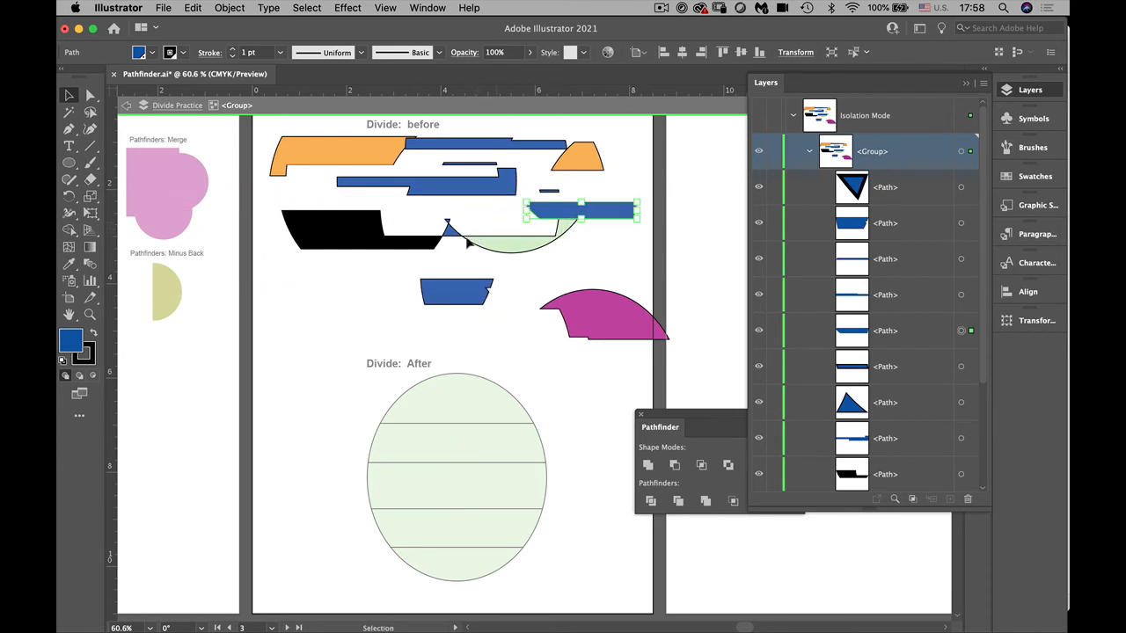
{"action": "mouse_move", "coordinate": [452, 239]}
{"action": "left_mouse_down"}
{"action": "mouse_move", "coordinate": [417, 220]}
{"action": "mouse_move", "coordinate": [414, 269]}
{"action": "mouse_move", "coordinate": [486, 262]}
{"action": "mouse_move", "coordinate": [462, 253]}
{"action": "left_mouse_up"}
{"action": "left_click_drag", "start_coordinate": [605, 338], "coordinate": [572, 334]}
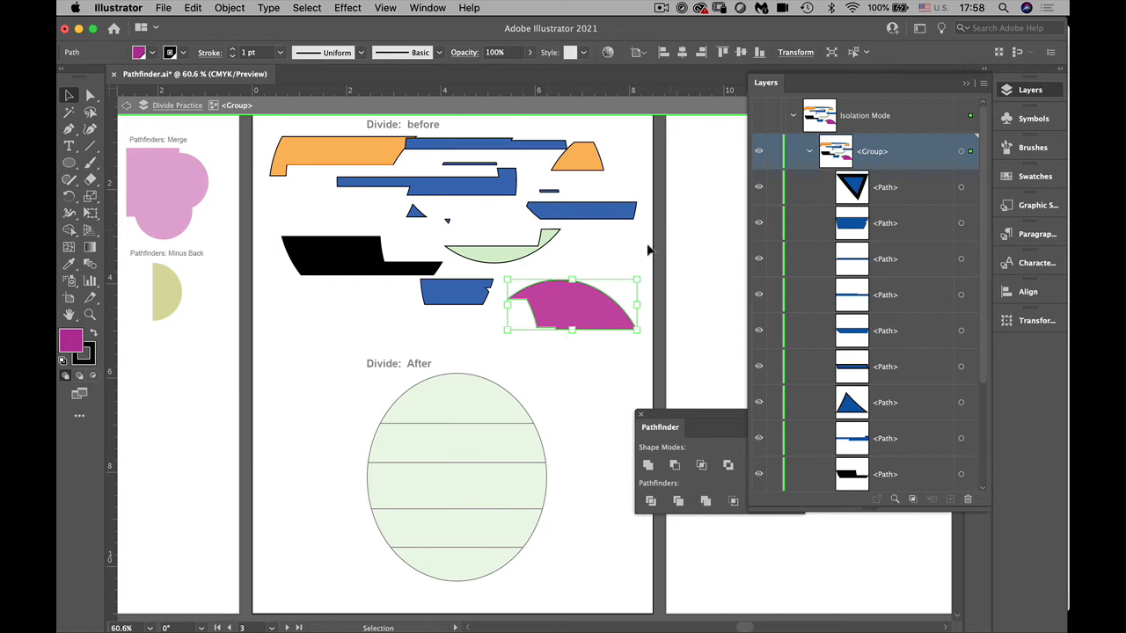
Exit isolation mode and check the banded ellipse under "Divide: After" by selecting and deselecting it
{"action": "scroll", "coordinate": [493, 352], "scroll_direction": "right", "scroll_amount": 1}
{"action": "left_click", "coordinate": [350, 450]}
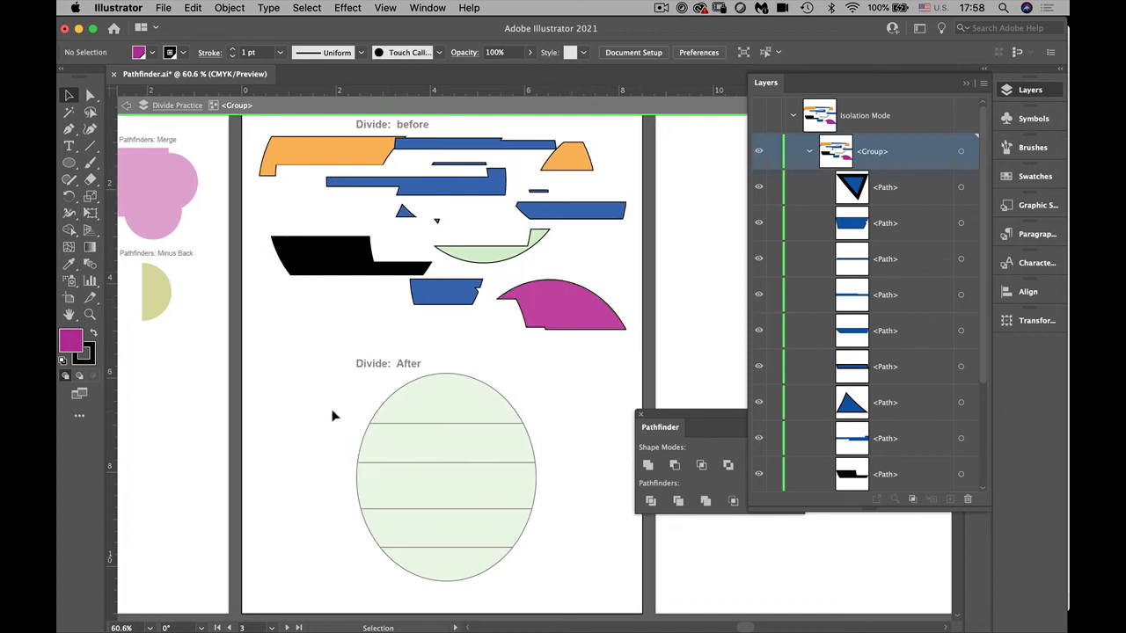
{"action": "double_click", "coordinate": [332, 415]}
{"action": "left_click", "coordinate": [422, 407]}
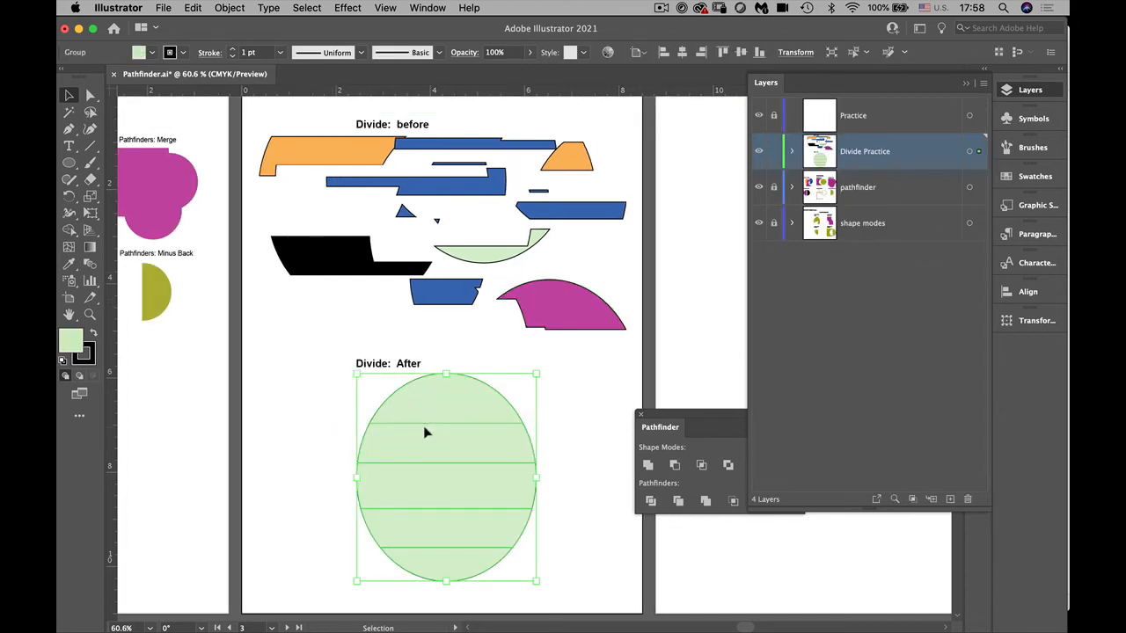
{"action": "left_click", "coordinate": [327, 436]}
Draw four straight lines across the "Divide: After" ellipse with the Line Segment tool: one nearly vertical and three diagonal
{"action": "left_click", "coordinate": [89, 148]}
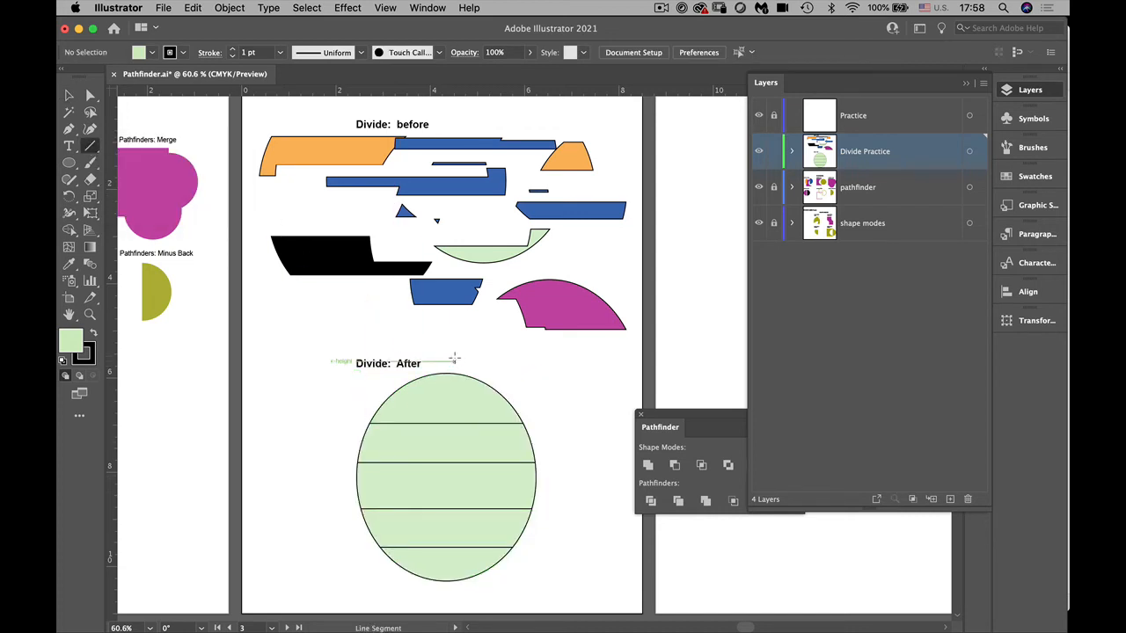
{"action": "left_click_drag", "start_coordinate": [454, 355], "coordinate": [458, 596]}
{"action": "mouse_move", "coordinate": [547, 378]}
{"action": "left_mouse_down"}
{"action": "mouse_move", "coordinate": [372, 534]}
{"action": "mouse_move", "coordinate": [347, 477]}
{"action": "mouse_move", "coordinate": [332, 563]}
{"action": "left_mouse_up"}
{"action": "left_click_drag", "start_coordinate": [326, 387], "coordinate": [544, 557]}
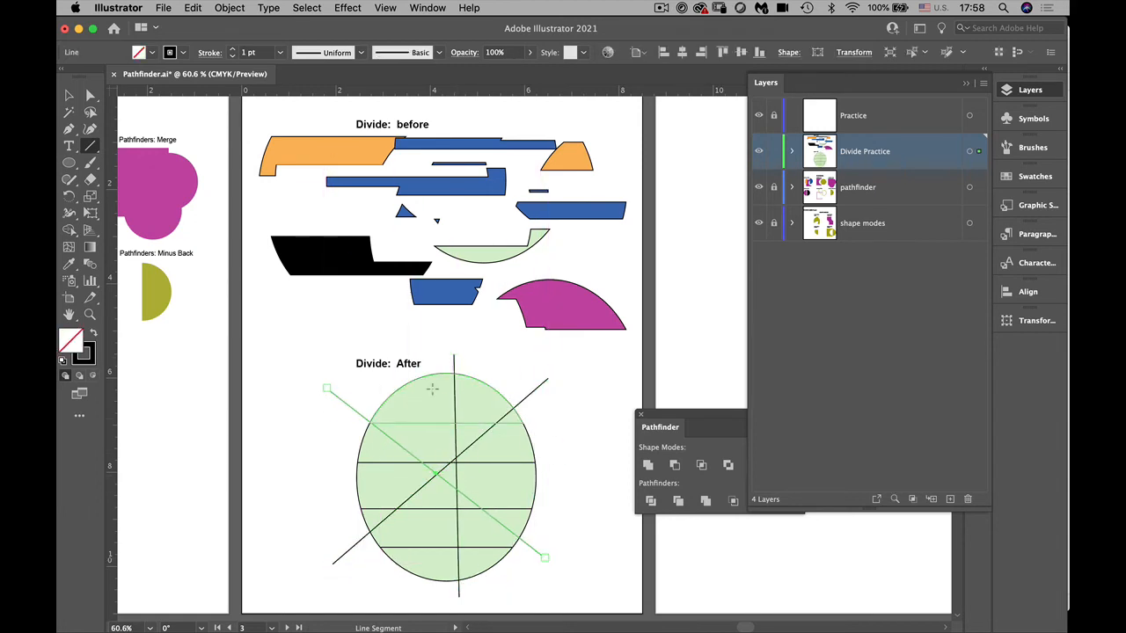
{"action": "left_click_drag", "start_coordinate": [476, 361], "coordinate": [334, 498]}
Move the "Divide: After" label up and left of the ellipse, and apply the Divide pathfinder to the ellipse with its crossing lines
{"action": "key", "text": "v"}
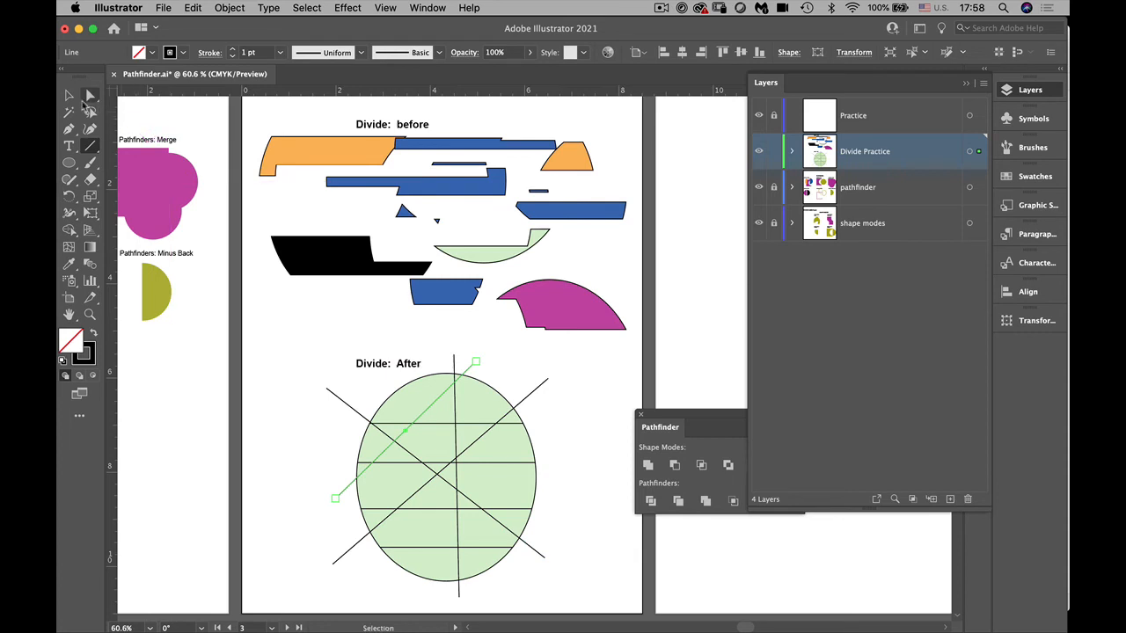
{"action": "left_click_drag", "start_coordinate": [380, 376], "coordinate": [289, 314]}
{"action": "left_click_drag", "start_coordinate": [466, 425], "coordinate": [570, 605]}
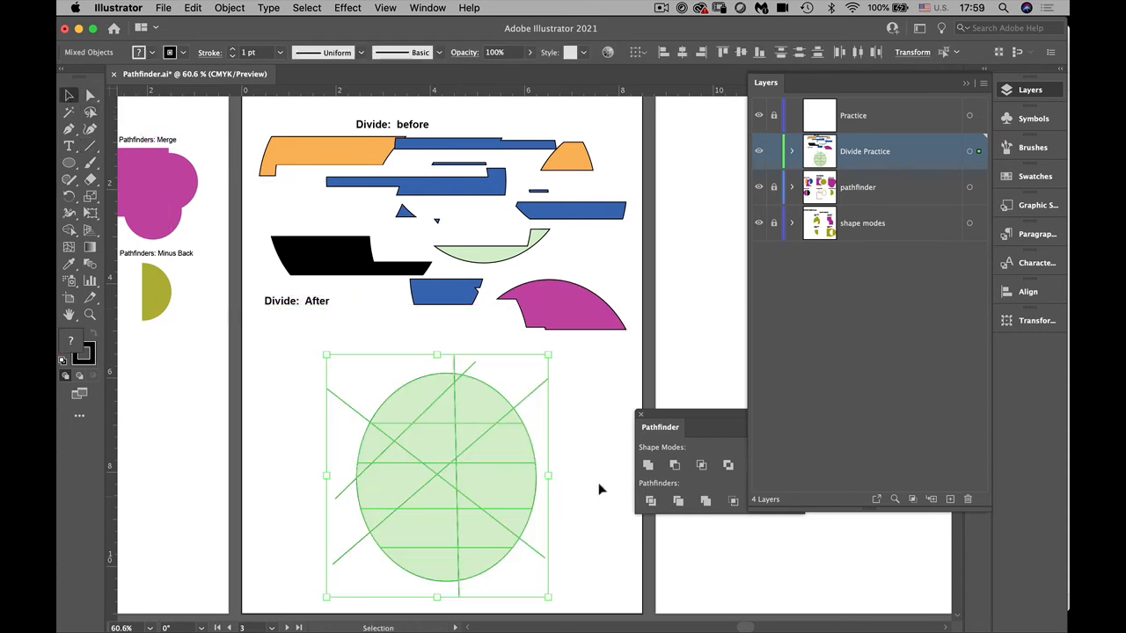
{"action": "left_click", "coordinate": [650, 500]}
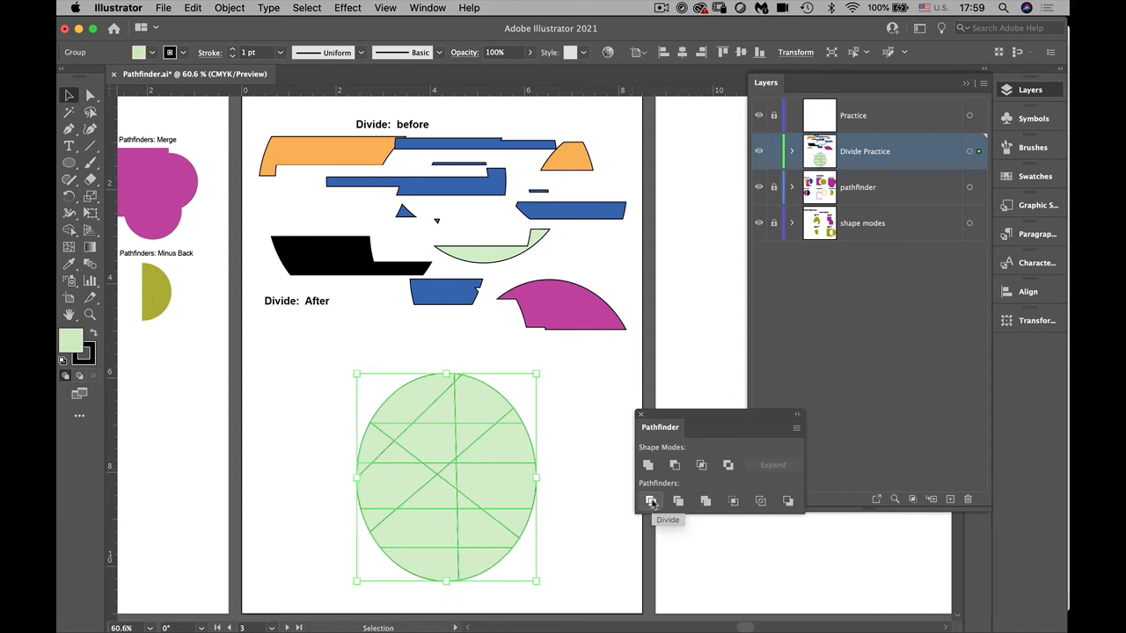
Expand the Divide Practice layer and its topmost group to examine the paths of the divided ellipse, and deselect the artwork
{"action": "left_click", "coordinate": [791, 151]}
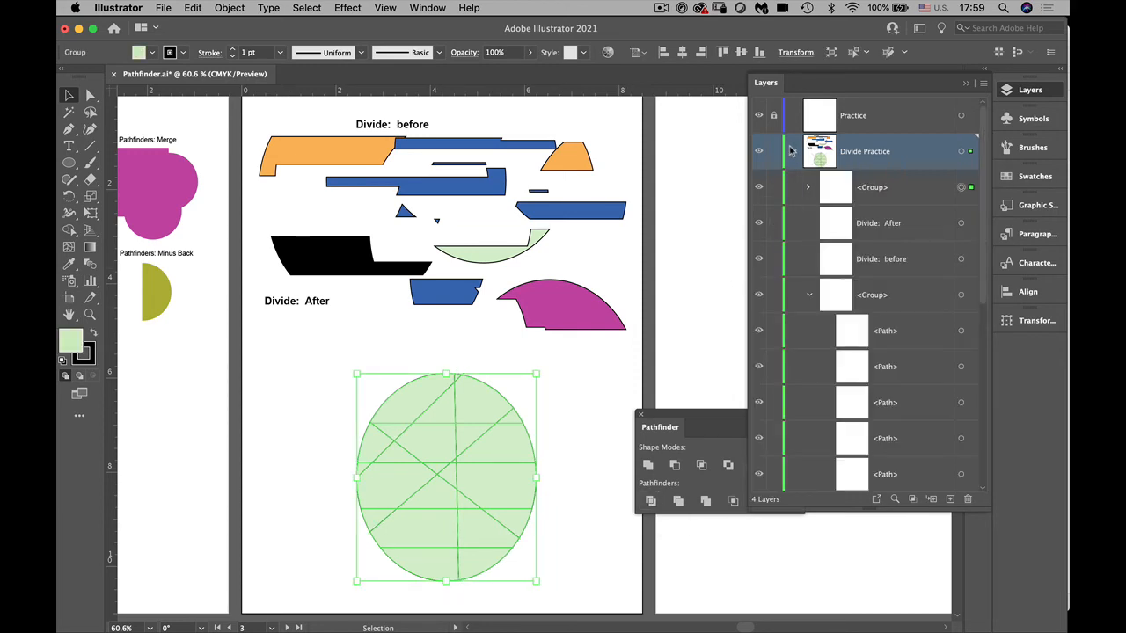
{"action": "left_click", "coordinate": [809, 188]}
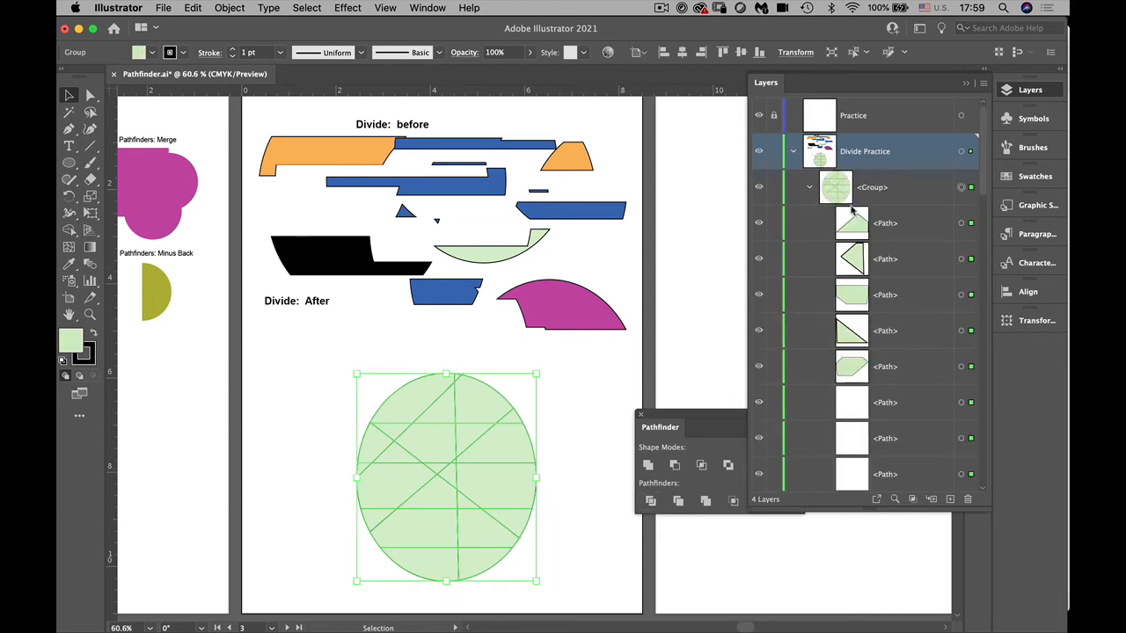
{"action": "scroll", "coordinate": [967, 229], "scroll_direction": "down", "scroll_amount": 5}
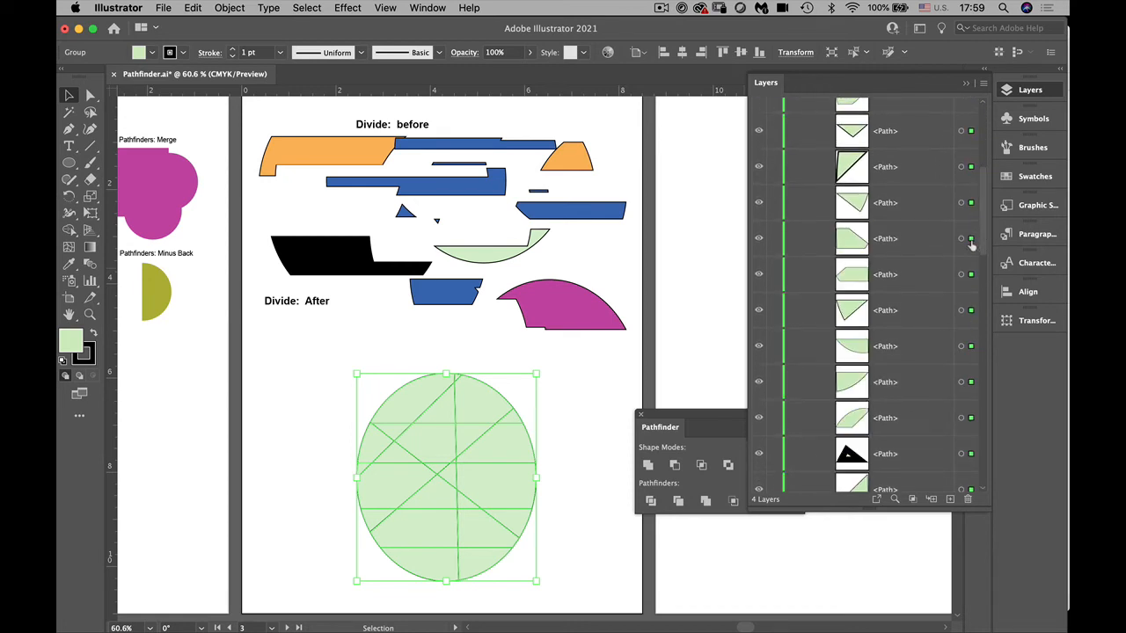
{"action": "left_click_drag", "start_coordinate": [979, 264], "coordinate": [976, 332]}
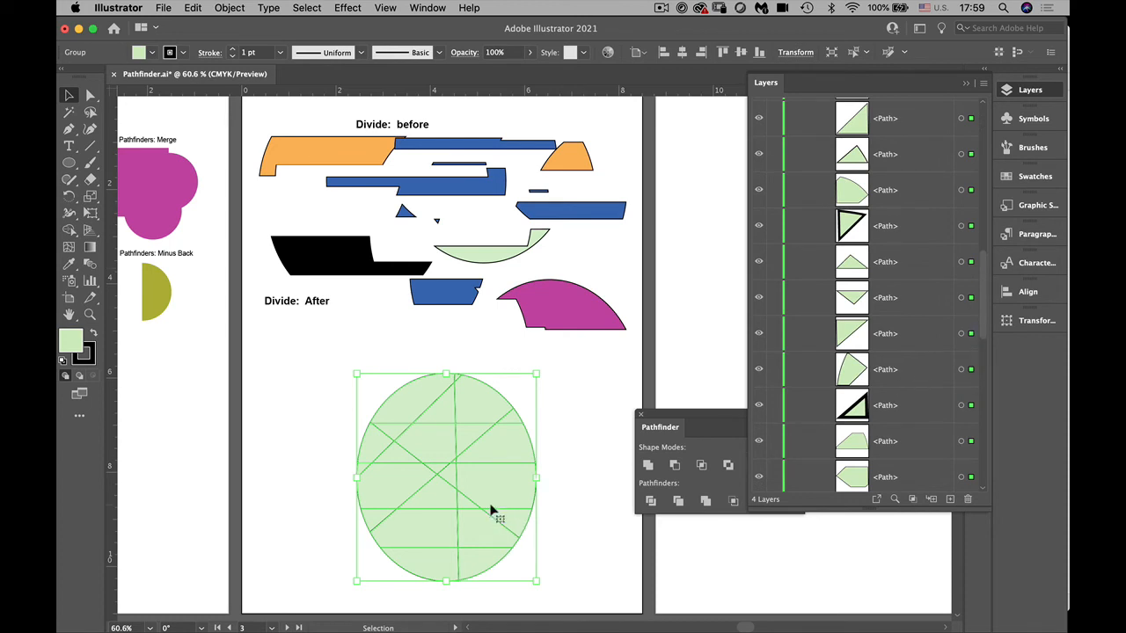
{"action": "left_click", "coordinate": [308, 416]}
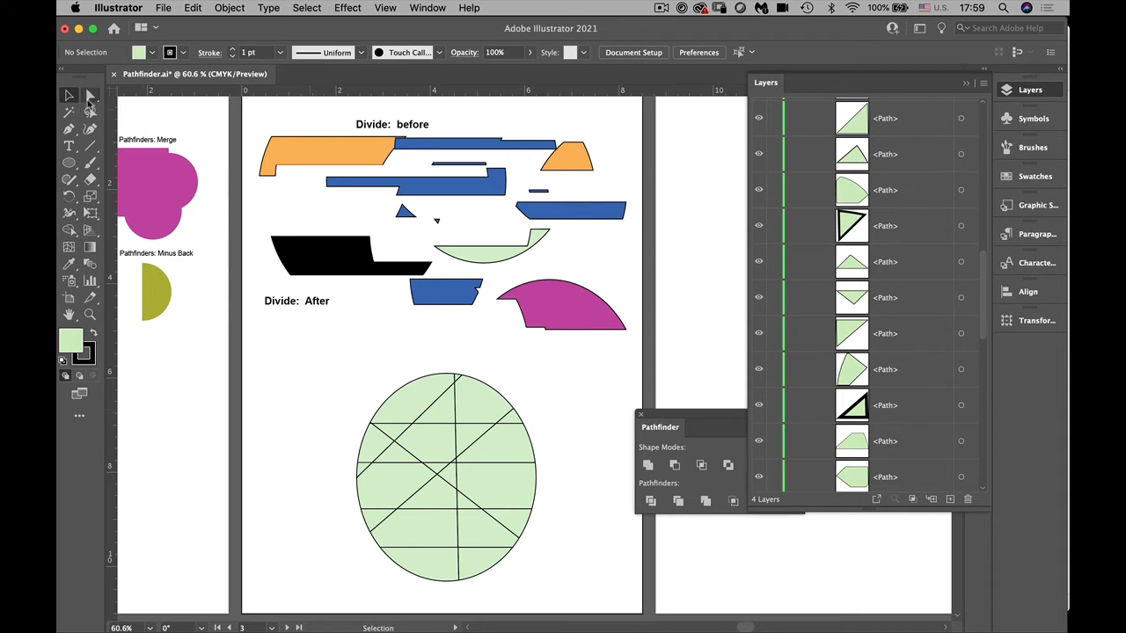
Pull the upper pieces of the divided "Divide: After" ellipse apart one by one with the Group Selection tool
{"action": "left_click_drag", "start_coordinate": [89, 94], "coordinate": [129, 112]}
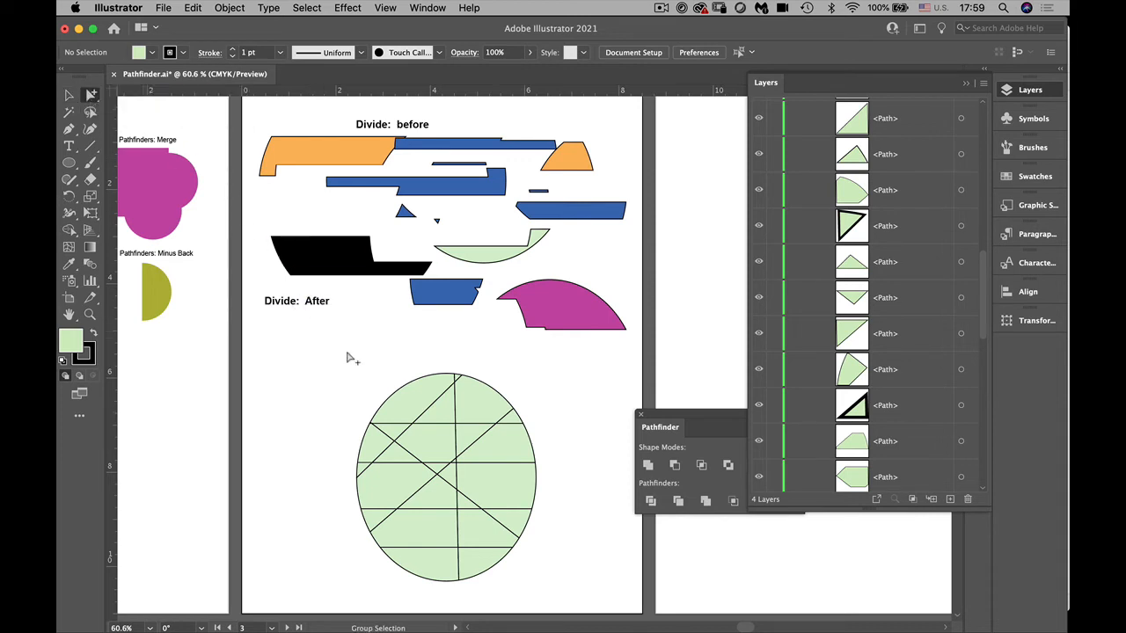
{"action": "left_click_drag", "start_coordinate": [438, 418], "coordinate": [377, 386]}
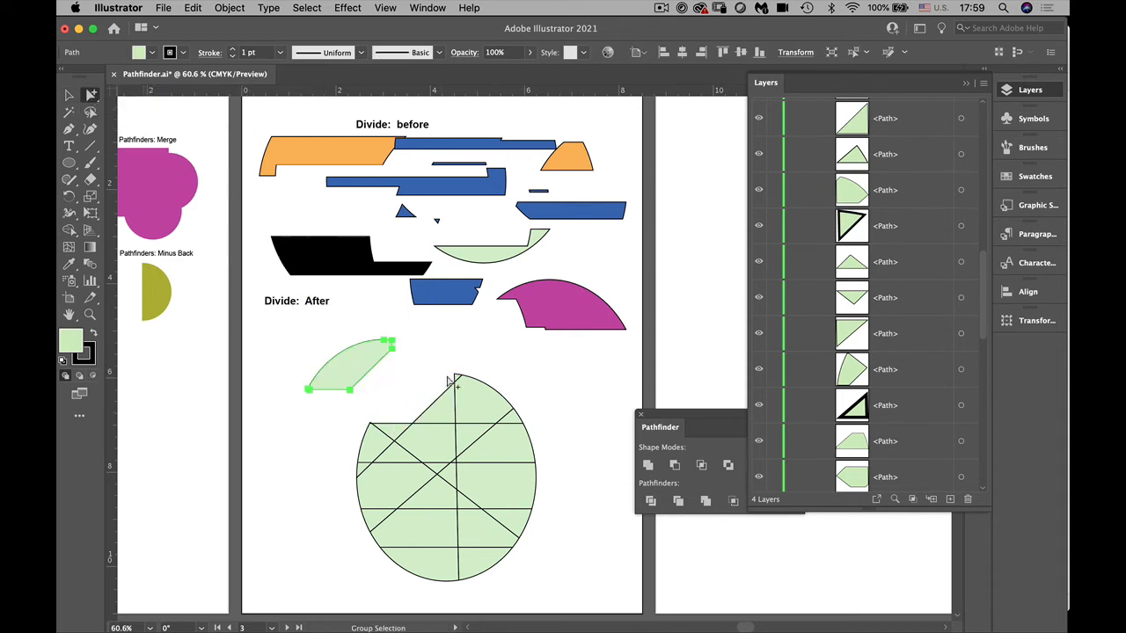
{"action": "mouse_move", "coordinate": [457, 384]}
{"action": "left_mouse_down"}
{"action": "mouse_move", "coordinate": [421, 343]}
{"action": "mouse_move", "coordinate": [483, 348]}
{"action": "mouse_move", "coordinate": [430, 342]}
{"action": "mouse_move", "coordinate": [454, 393]}
{"action": "mouse_move", "coordinate": [453, 376]}
{"action": "left_mouse_up"}
{"action": "left_click_drag", "start_coordinate": [393, 440], "coordinate": [389, 395]}
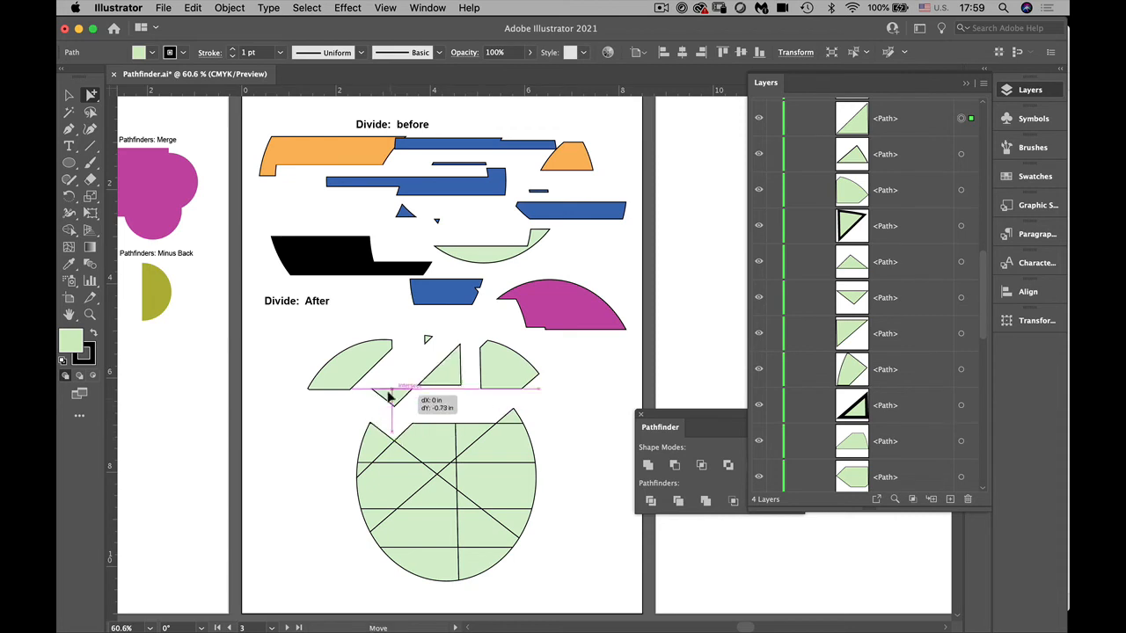
{"action": "left_click_drag", "start_coordinate": [491, 428], "coordinate": [534, 406]}
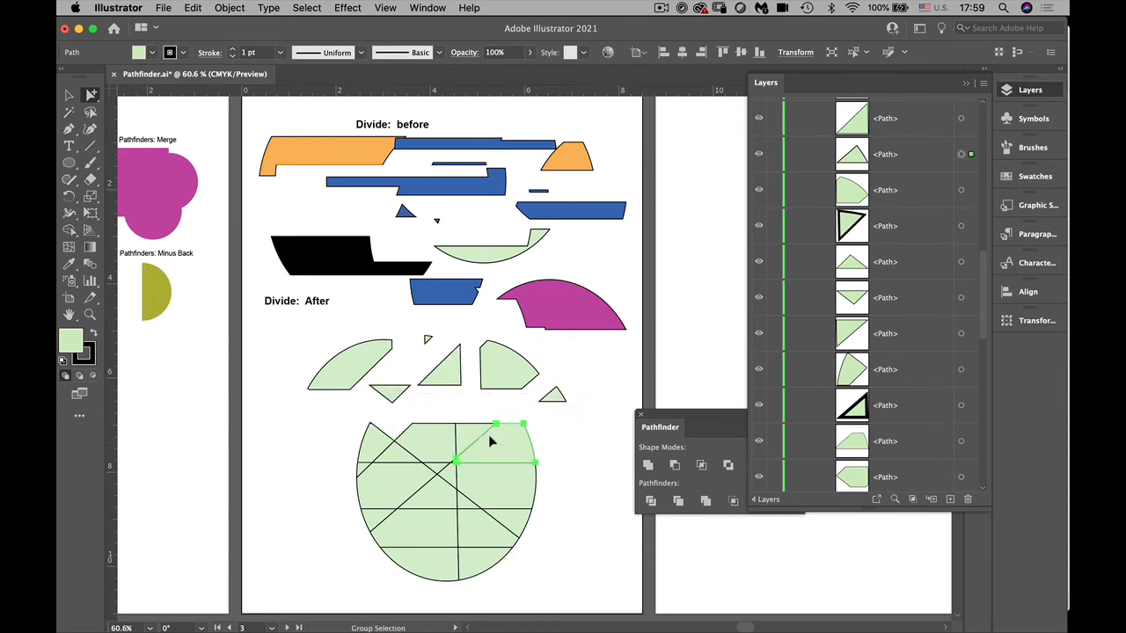
{"action": "left_click_drag", "start_coordinate": [510, 444], "coordinate": [312, 425]}
{"action": "left_click_drag", "start_coordinate": [373, 465], "coordinate": [302, 507]}
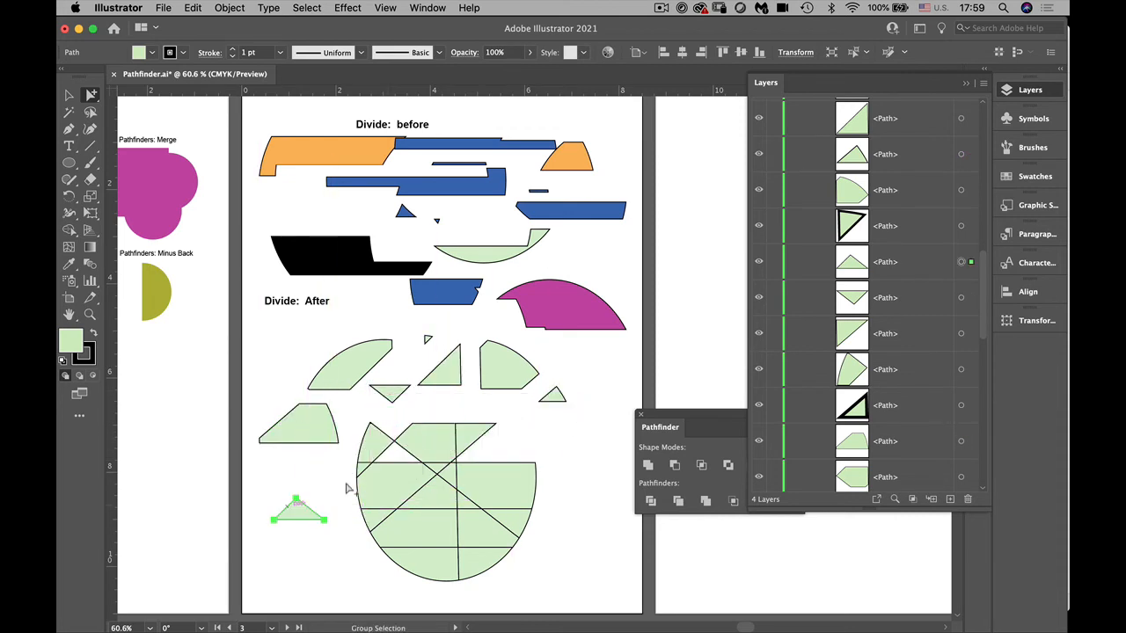
{"action": "left_click_drag", "start_coordinate": [361, 469], "coordinate": [298, 469]}
{"action": "left_click_drag", "start_coordinate": [371, 449], "coordinate": [538, 437]}
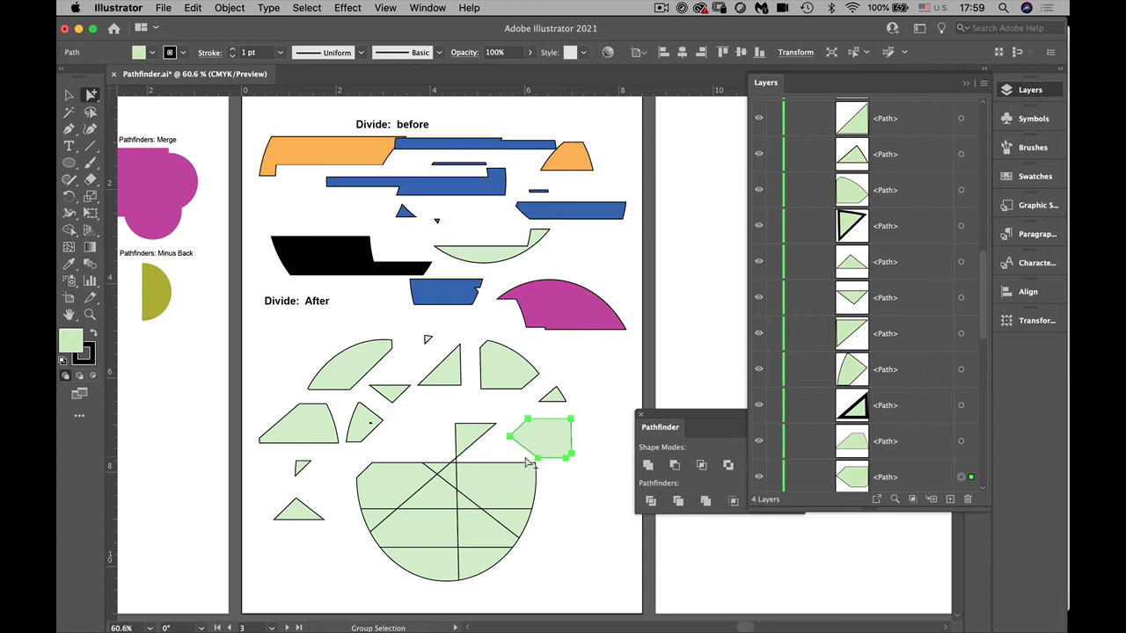
Close Pathfinder.ai without saving, dock the floating Pathfinder panel below Transform, and collapse the Layers panel
{"action": "left_click", "coordinate": [112, 75]}
{"action": "left_click", "coordinate": [559, 357]}
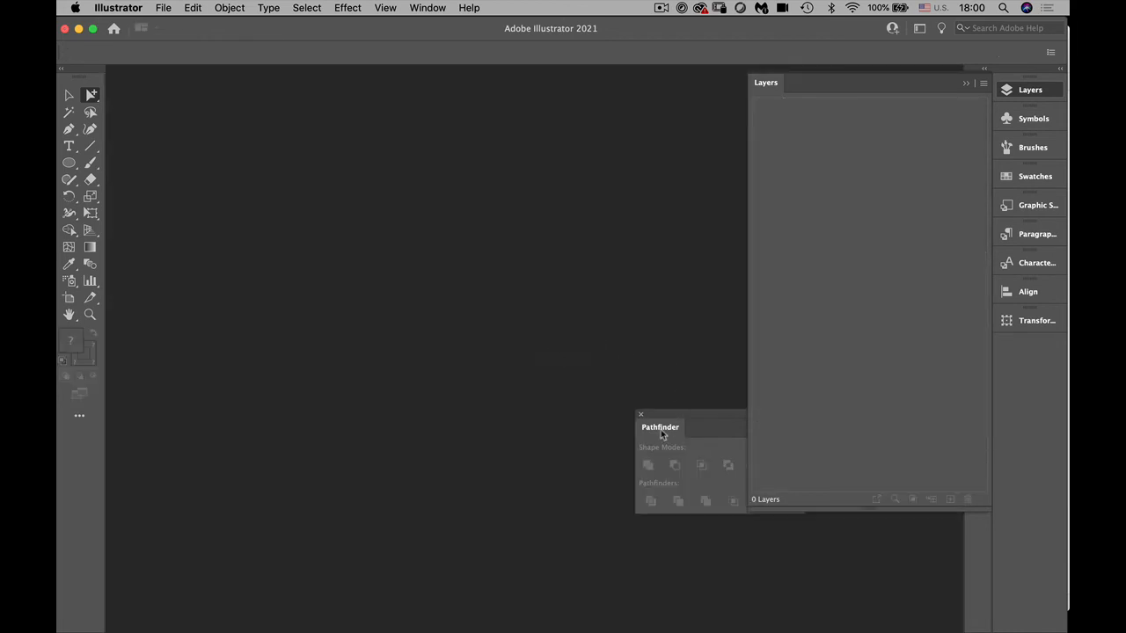
{"action": "left_click_drag", "start_coordinate": [663, 431], "coordinate": [1003, 350]}
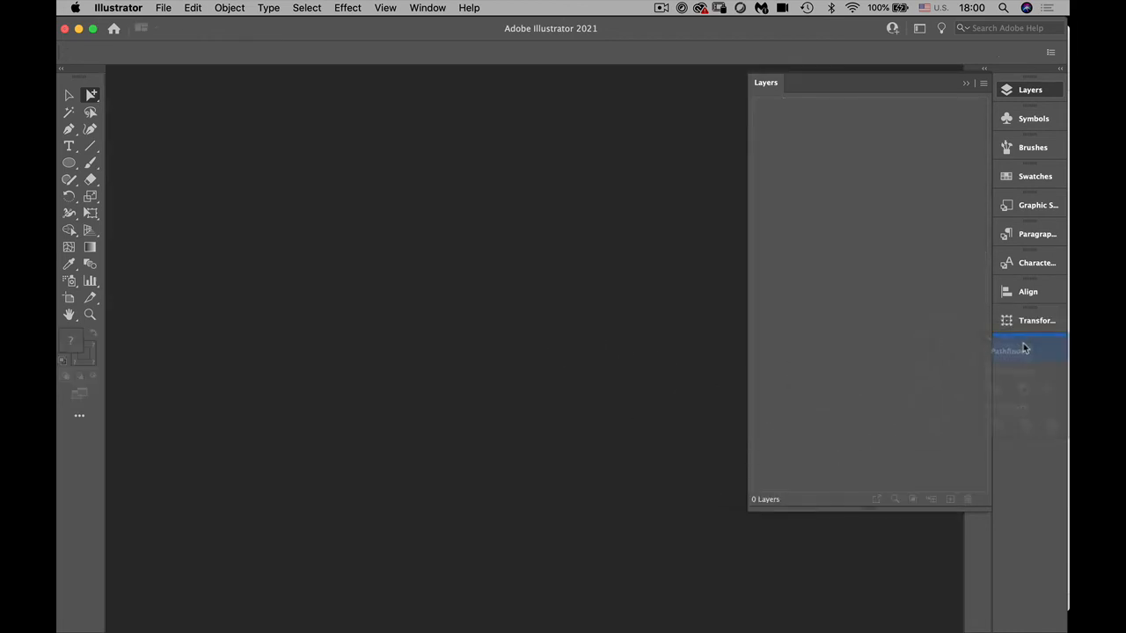
{"action": "left_click", "coordinate": [766, 82]}
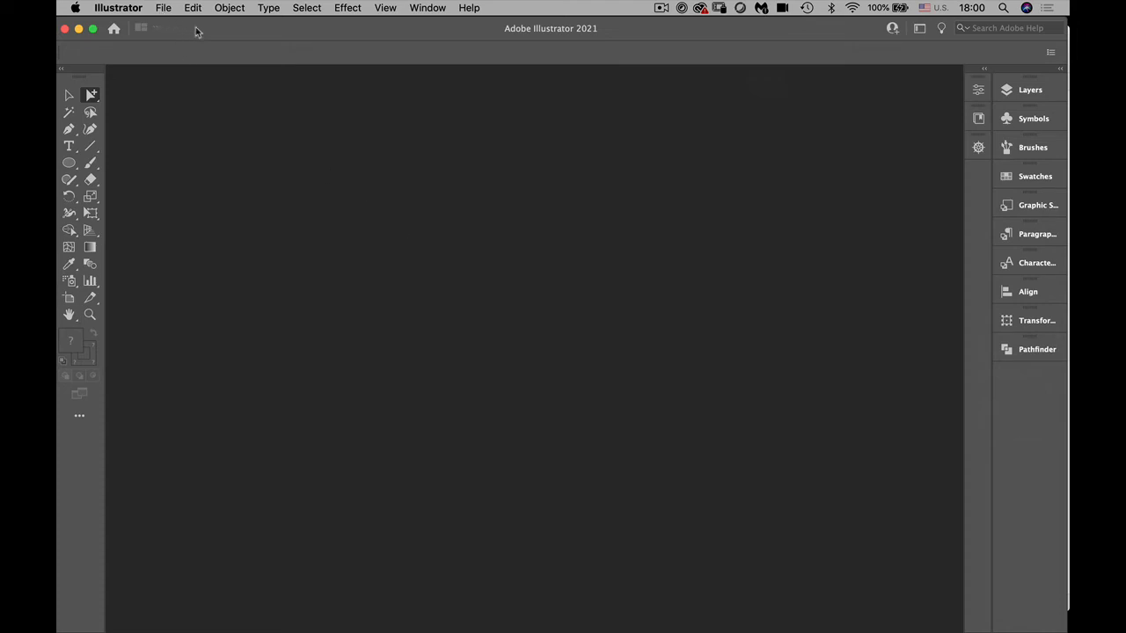
Reopen the recent file Pathfinder.ai and unlock the Divide Practice layer
{"action": "left_click", "coordinate": [162, 8]}
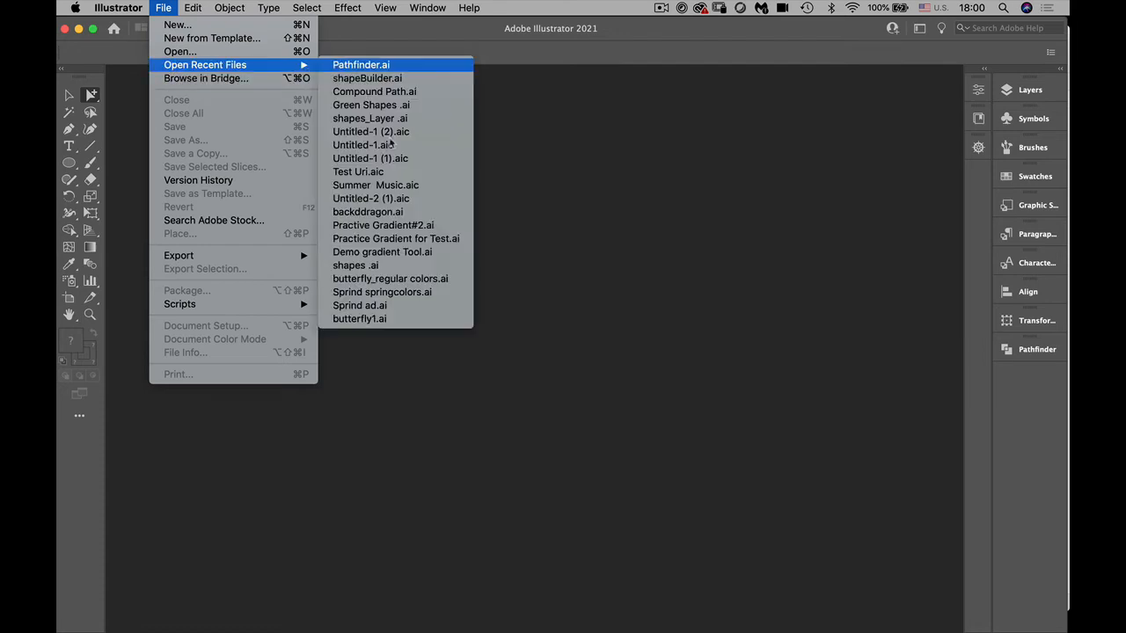
{"action": "left_click", "coordinate": [339, 66]}
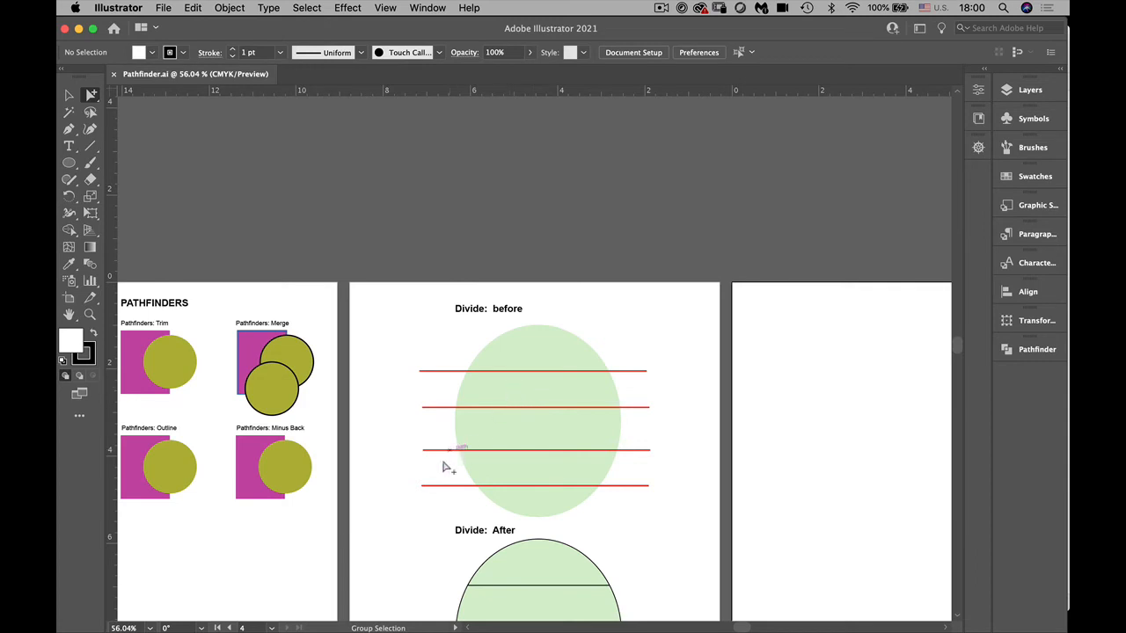
{"action": "left_click_drag", "start_coordinate": [416, 506], "coordinate": [385, 279]}
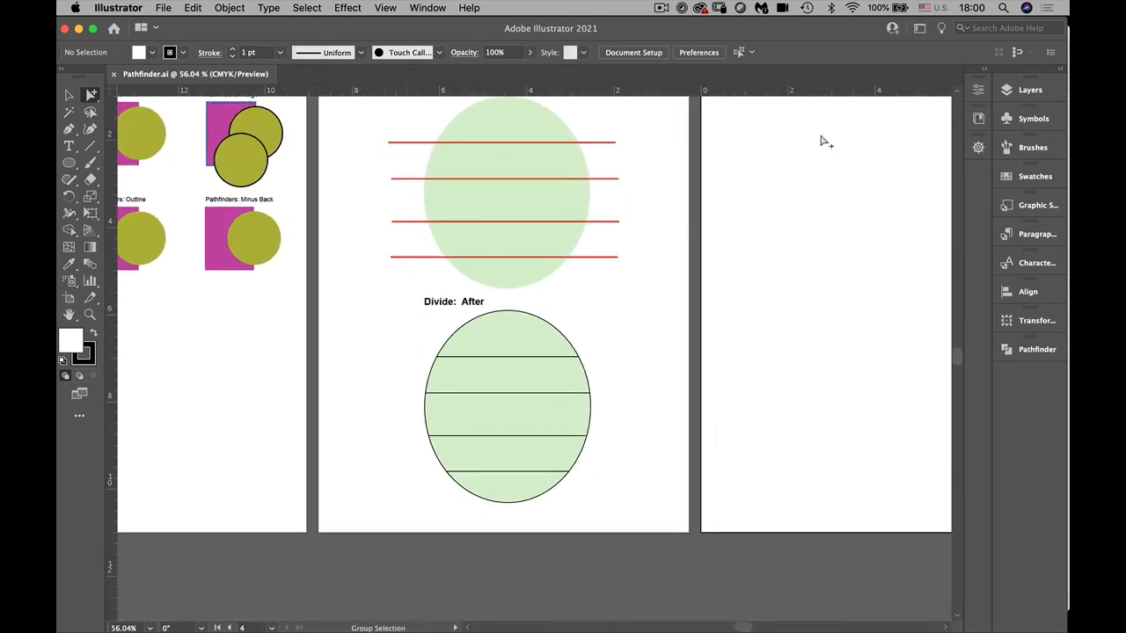
{"action": "left_click", "coordinate": [1022, 90]}
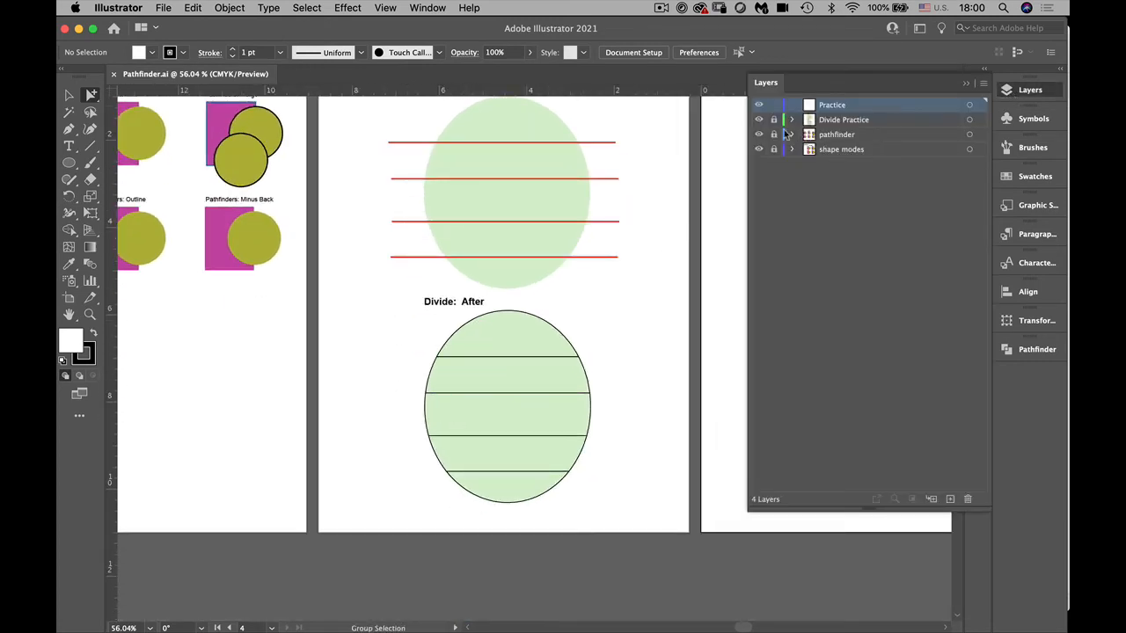
Check how the "Divide: After" ellipse selects by piece and as a whole group, and examine the Divide Practice layer's contents
{"action": "left_click", "coordinate": [540, 351]}
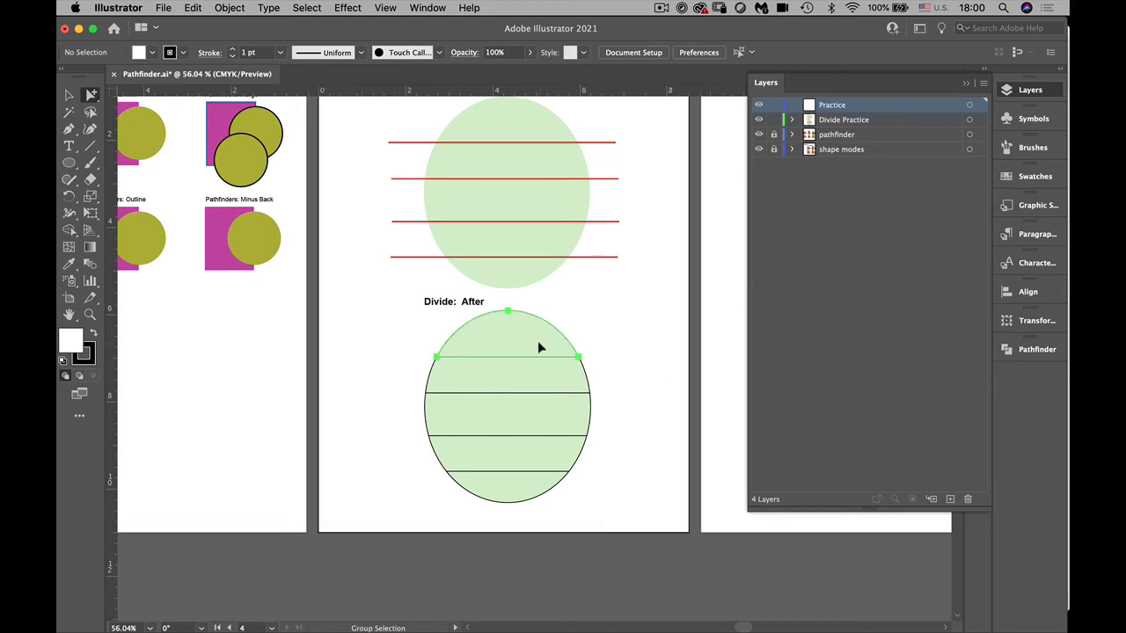
{"action": "left_click", "coordinate": [413, 369]}
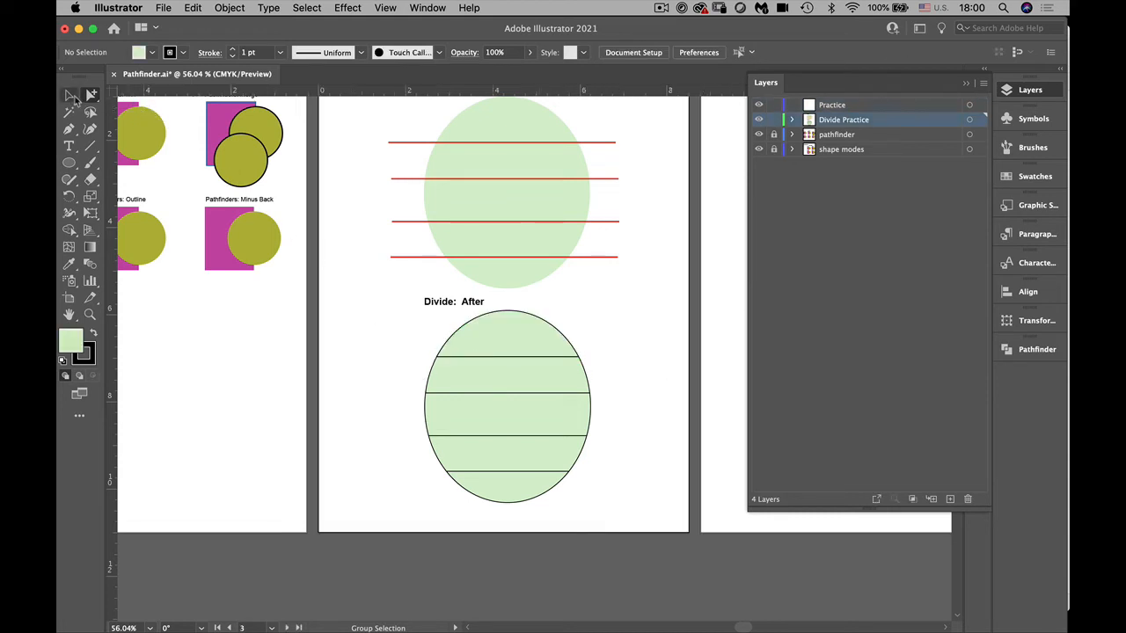
{"action": "left_click", "coordinate": [70, 95]}
{"action": "left_click", "coordinate": [478, 429]}
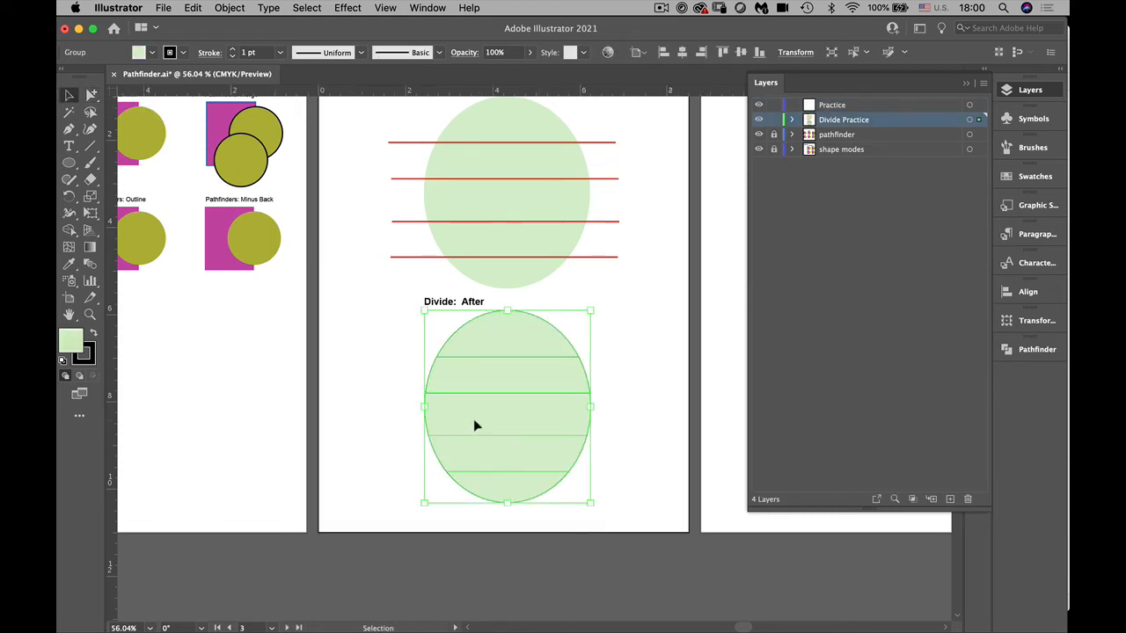
{"action": "left_click_drag", "start_coordinate": [498, 437], "coordinate": [475, 429]}
{"action": "left_click", "coordinate": [792, 119]}
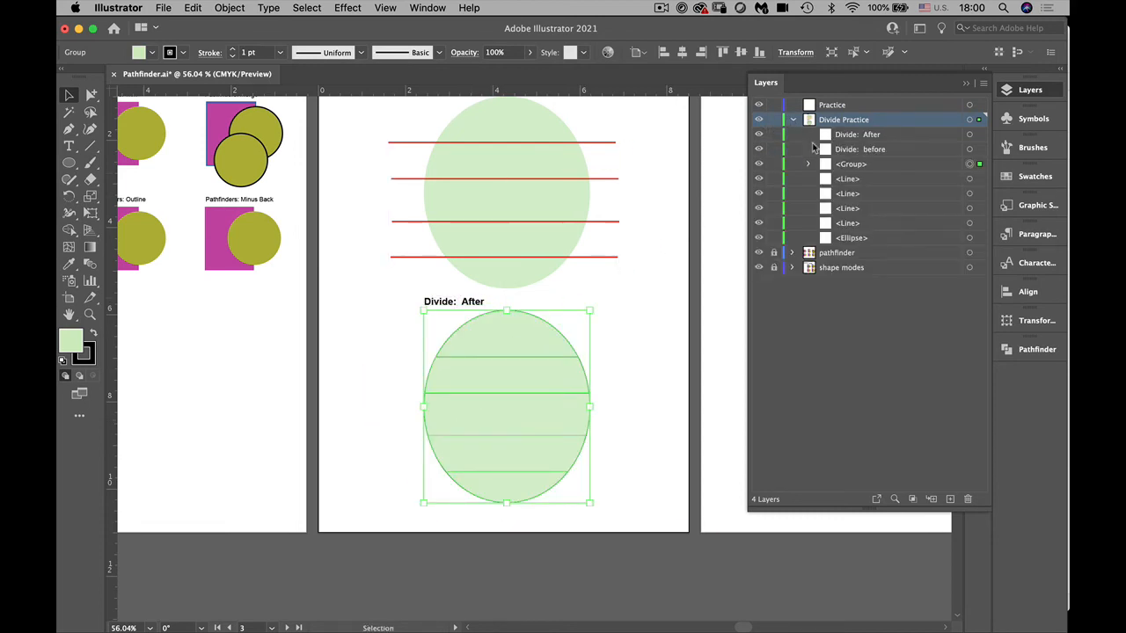
{"action": "left_click", "coordinate": [792, 120]}
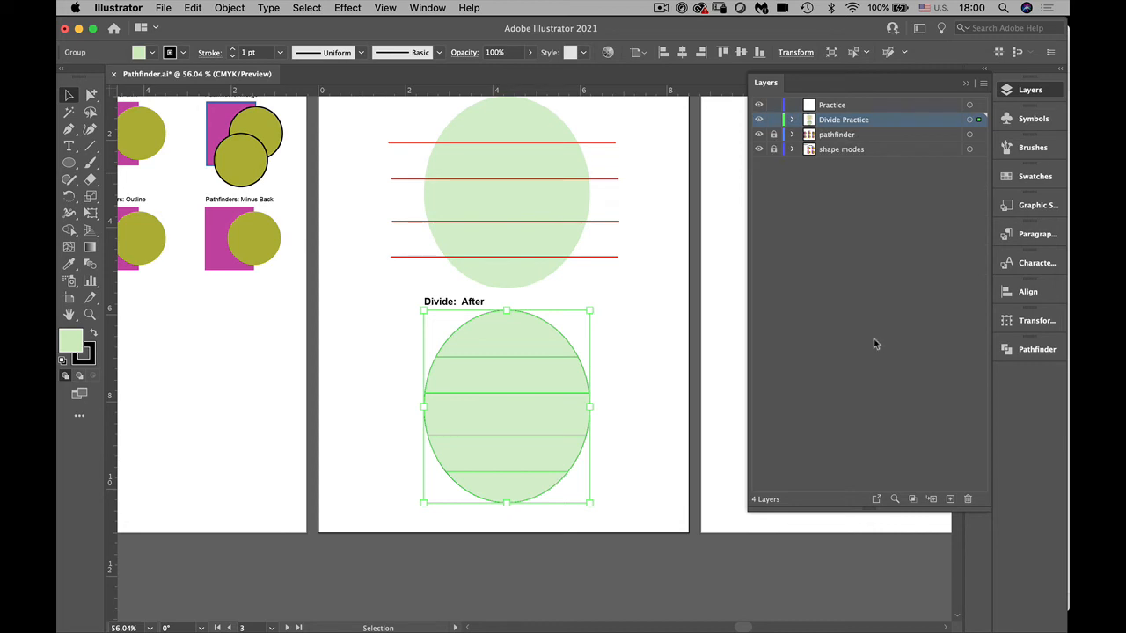
{"action": "left_click", "coordinate": [653, 434]}
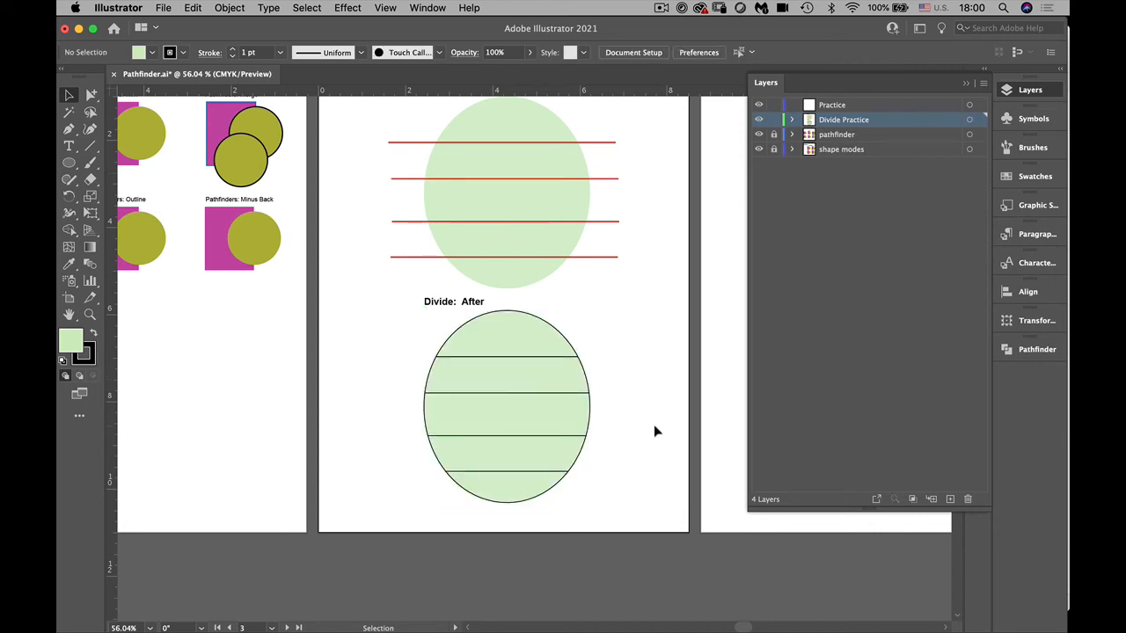
Isolate the "Divide: After" ellipse group, fill its topmost band with the magenta swatch, and exit isolation mode
{"action": "double_click", "coordinate": [525, 344]}
{"action": "left_click", "coordinate": [521, 343]}
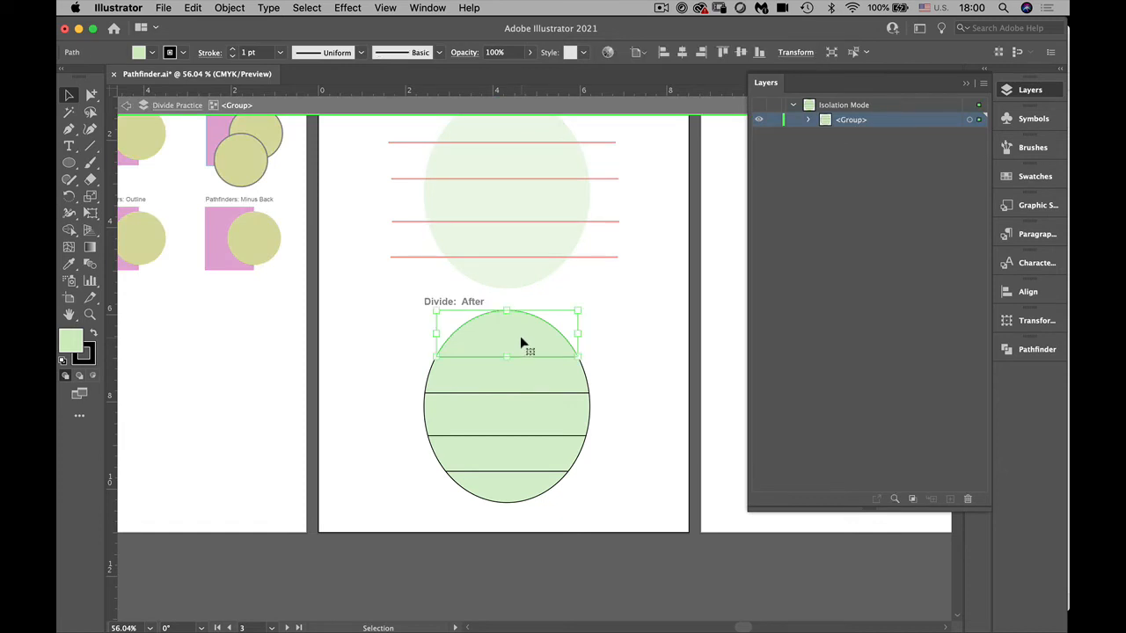
{"action": "left_click", "coordinate": [1031, 176]}
{"action": "left_click", "coordinate": [934, 218]}
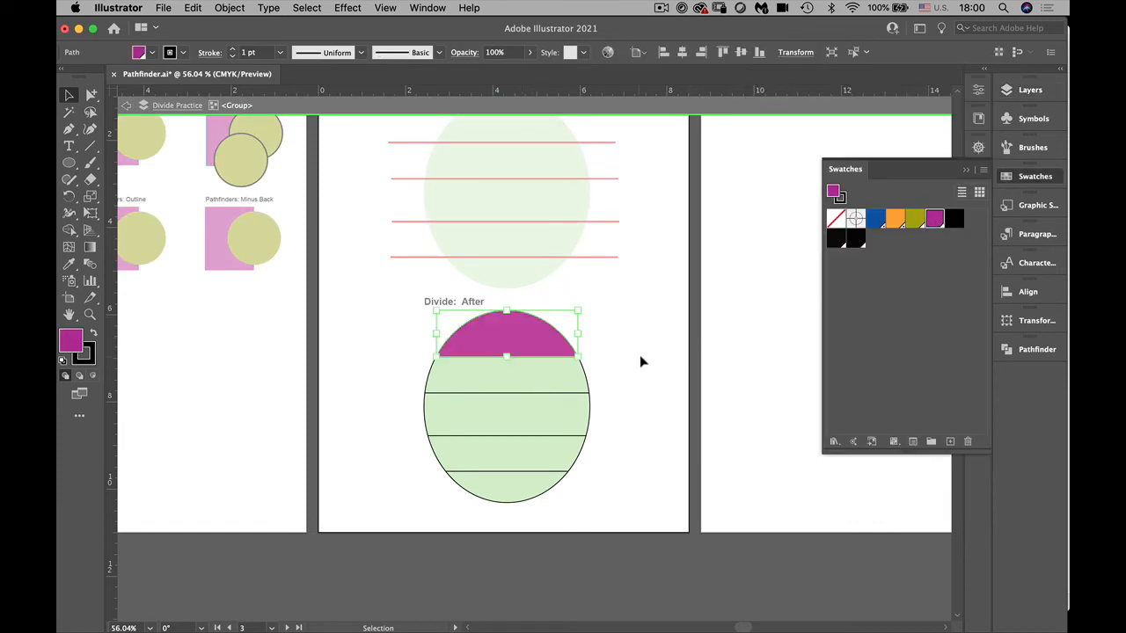
{"action": "double_click", "coordinate": [640, 361]}
Using the Group Selection tool, fill the ellipse's second and fourth bands with blue and its lowest band with magenta
{"action": "left_click", "coordinate": [91, 96]}
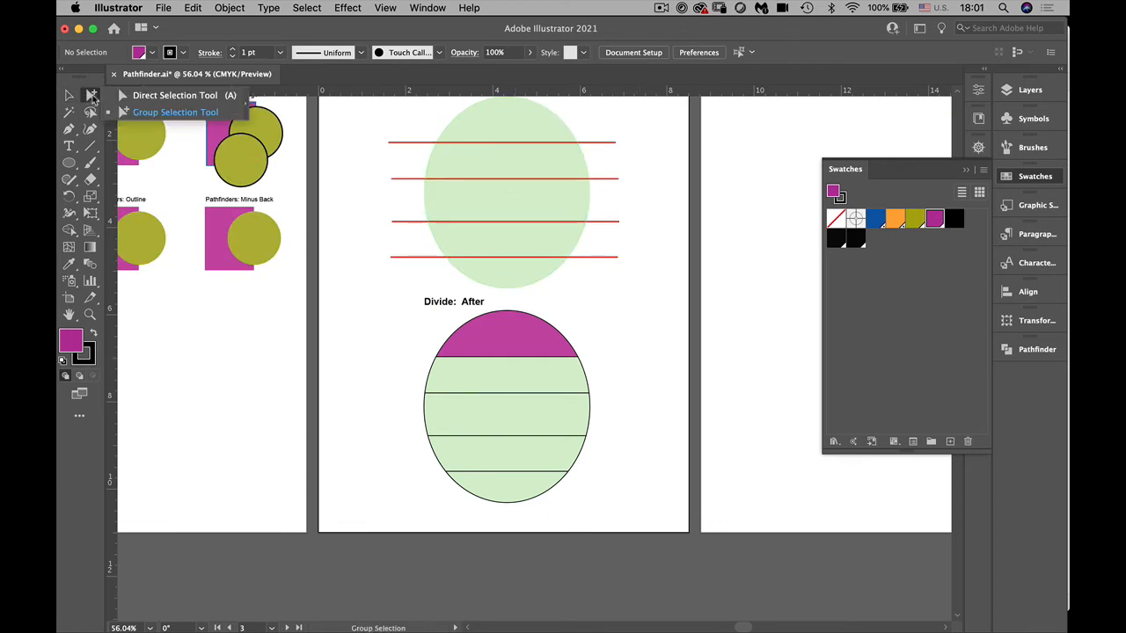
{"action": "left_click", "coordinate": [132, 112]}
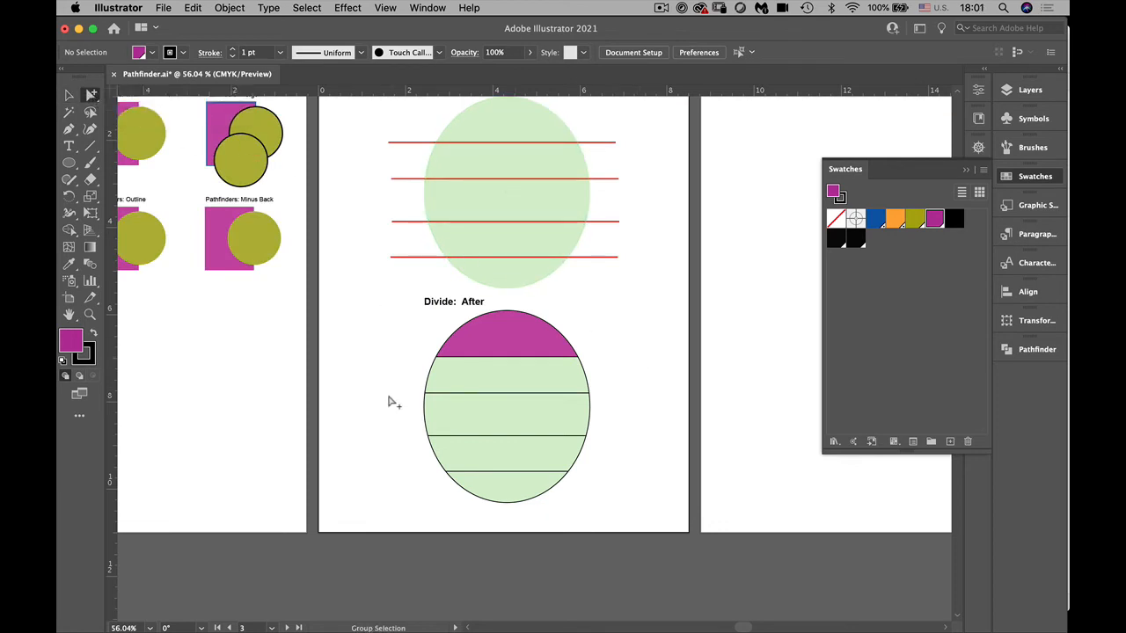
{"action": "left_click", "coordinate": [450, 380]}
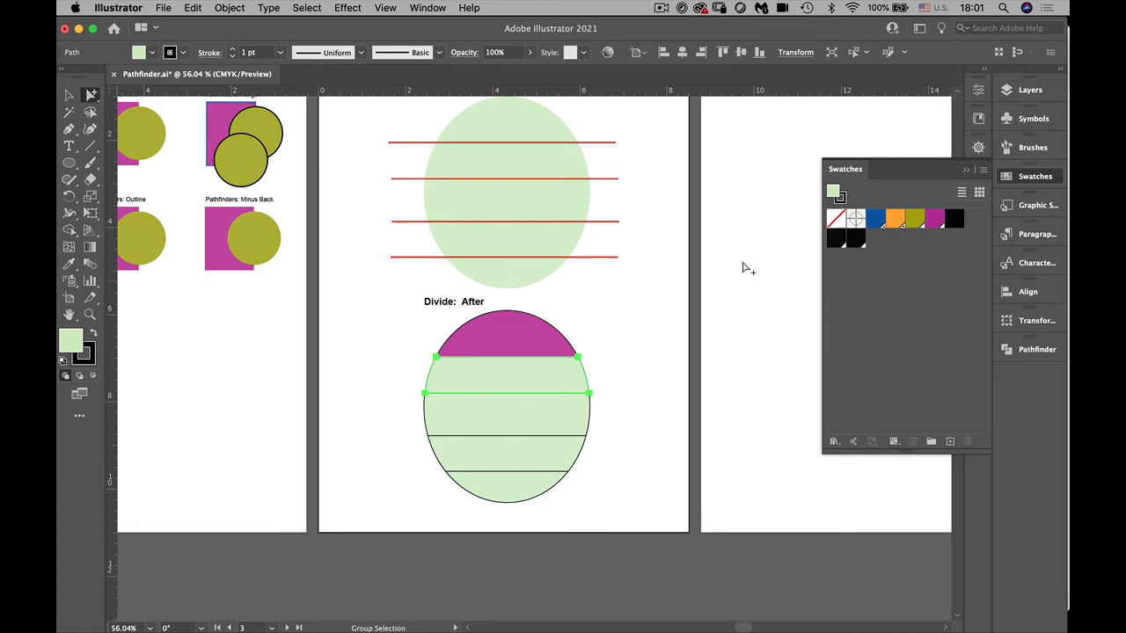
{"action": "left_click", "coordinate": [875, 218]}
{"action": "left_click", "coordinate": [540, 486]}
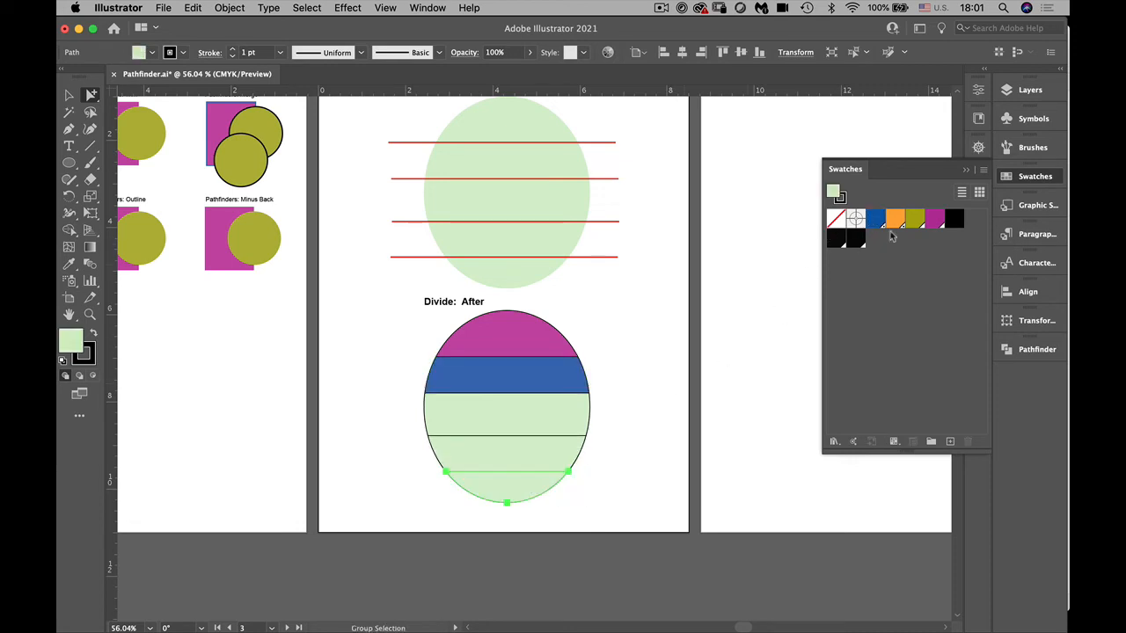
{"action": "left_click", "coordinate": [934, 219]}
{"action": "left_click", "coordinate": [552, 456]}
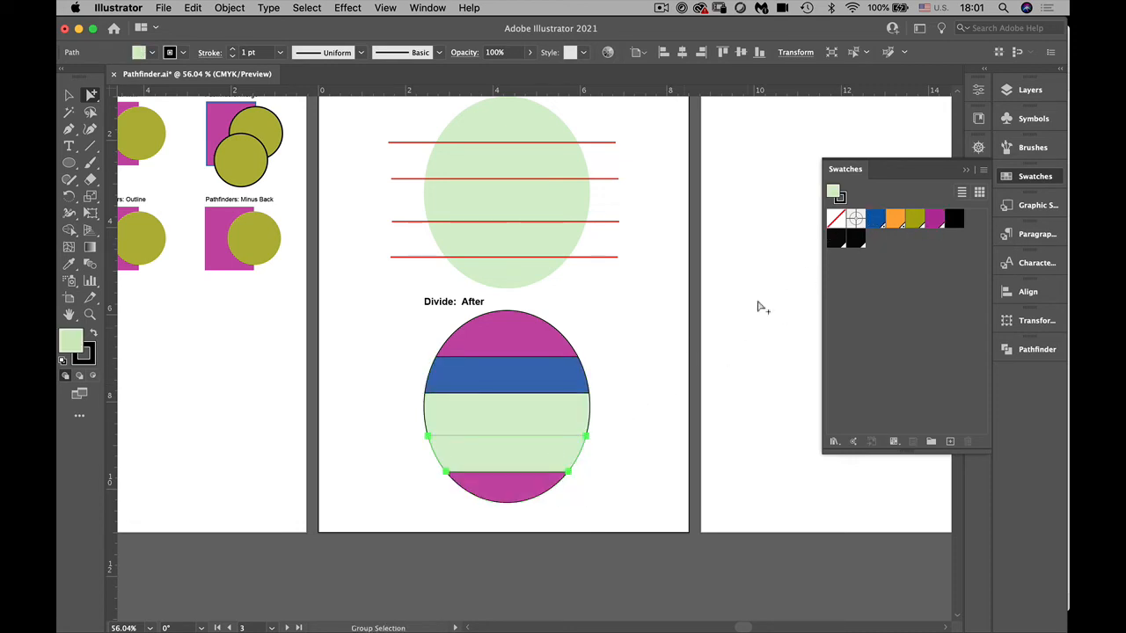
{"action": "left_click", "coordinate": [874, 218]}
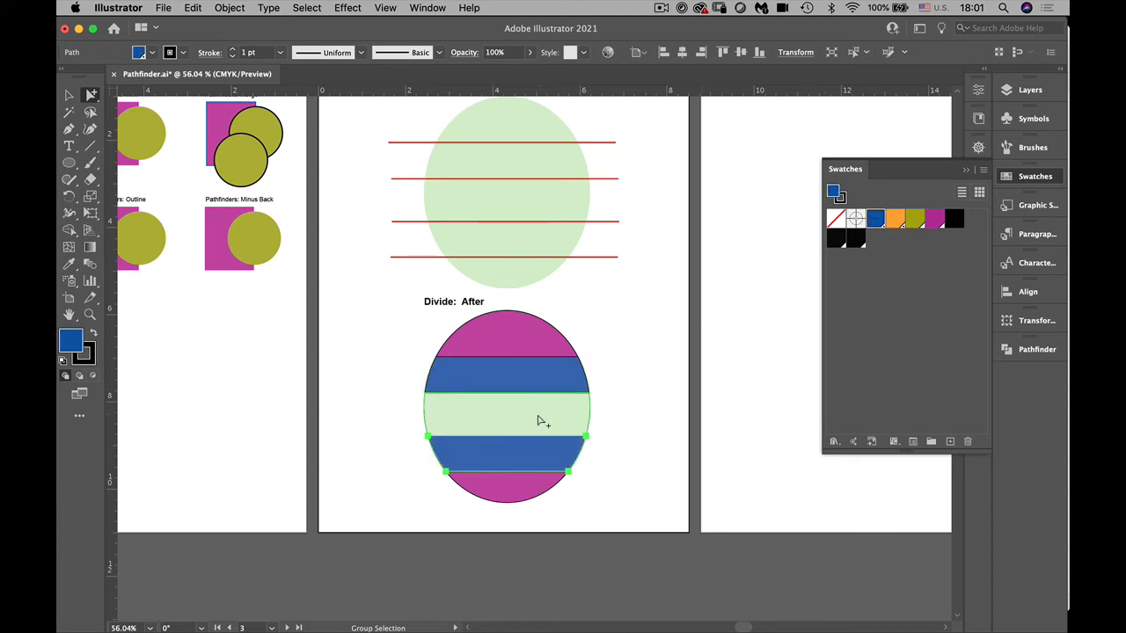
Move the green middle band and magenta top band out to the left of the ellipse, and the upper blue band right
{"action": "left_click_drag", "start_coordinate": [540, 421], "coordinate": [366, 421]}
{"action": "left_click", "coordinate": [527, 380]}
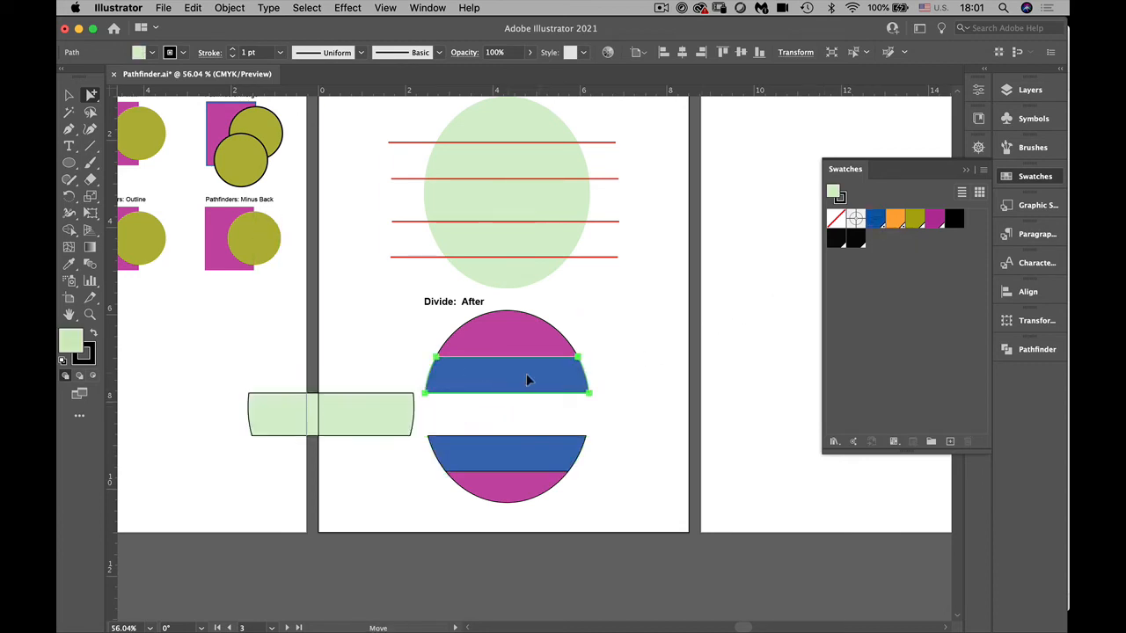
{"action": "left_click_drag", "start_coordinate": [528, 380], "coordinate": [615, 396]}
{"action": "left_click_drag", "start_coordinate": [513, 337], "coordinate": [418, 409]}
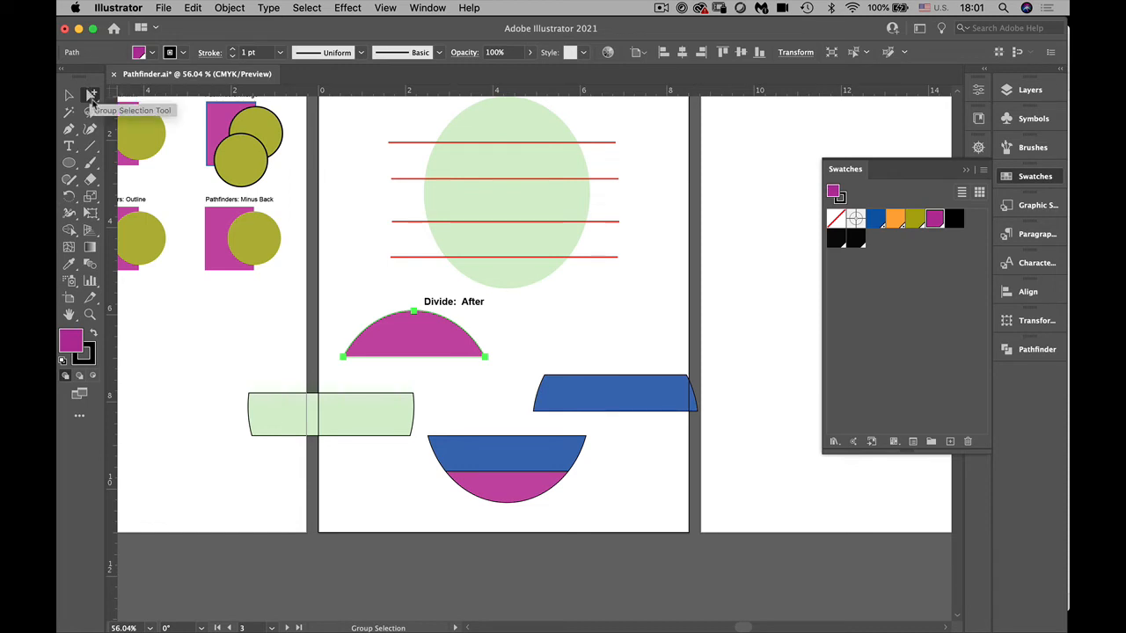
Move the two blue bands and the lower magenta piece to new spots using the Direct Selection tool
{"action": "left_click_drag", "start_coordinate": [91, 97], "coordinate": [132, 95]}
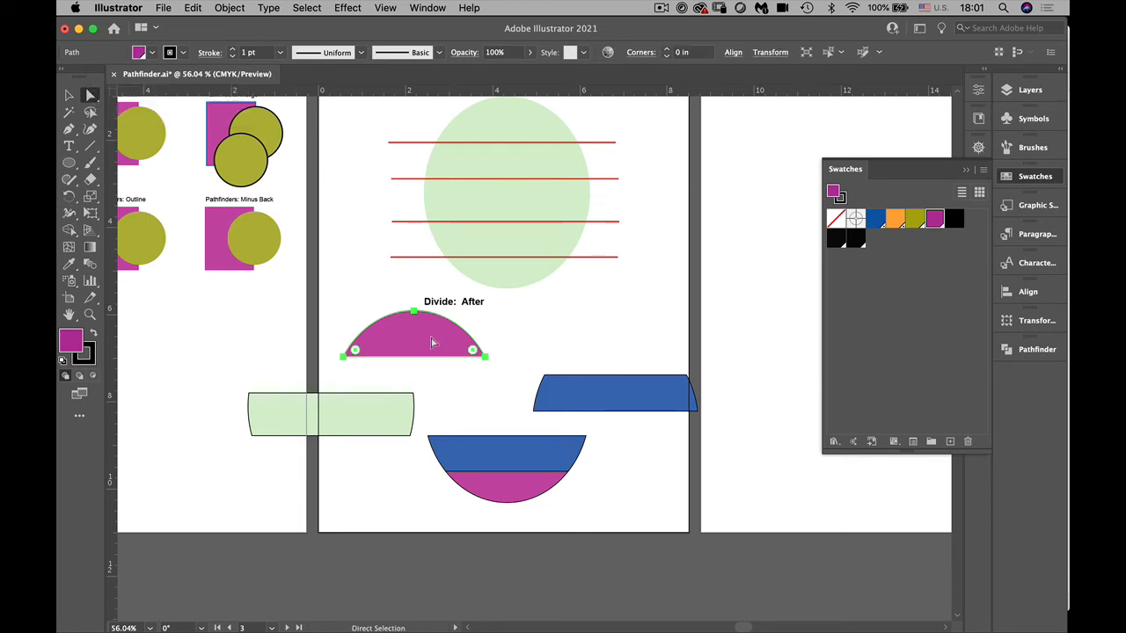
{"action": "left_click", "coordinate": [504, 466]}
{"action": "left_click_drag", "start_coordinate": [502, 459], "coordinate": [594, 347]}
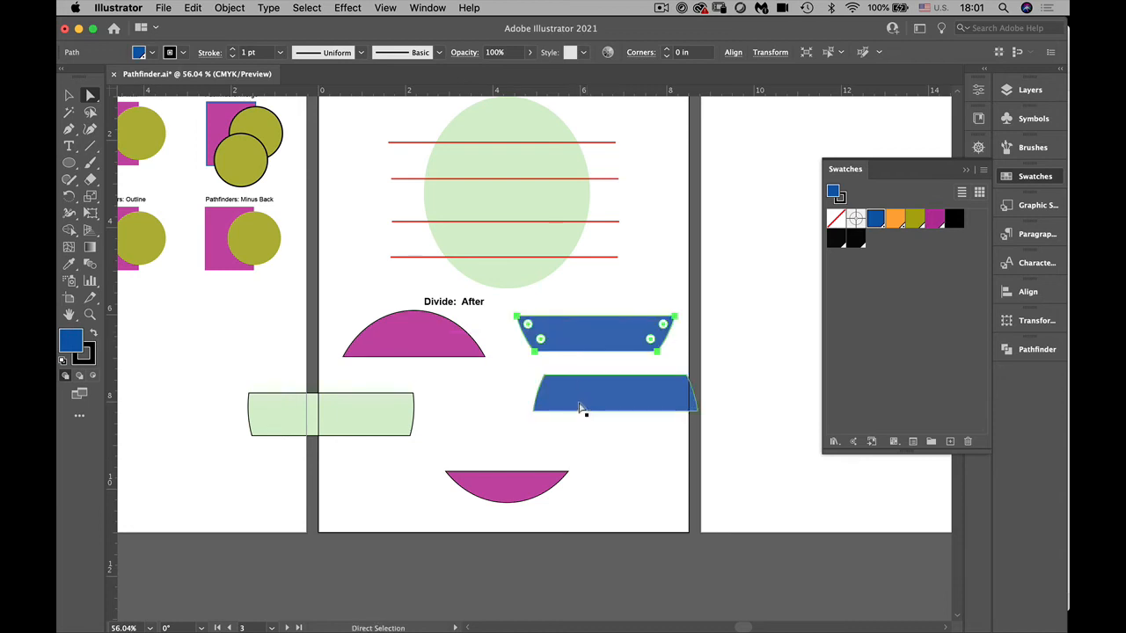
{"action": "left_click_drag", "start_coordinate": [580, 407], "coordinate": [481, 421]}
{"action": "left_click_drag", "start_coordinate": [508, 494], "coordinate": [454, 475]}
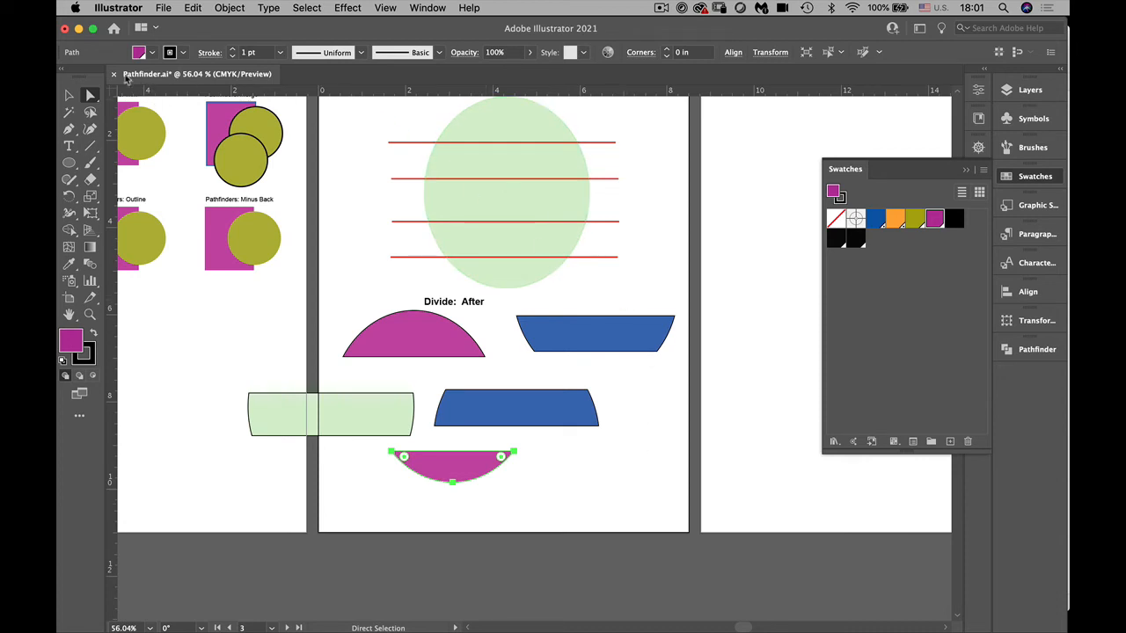
Close Pathfinder.ai without saving and open Practice knife.ai from the Practice Knife folder inside Week 3
{"action": "left_click", "coordinate": [113, 74]}
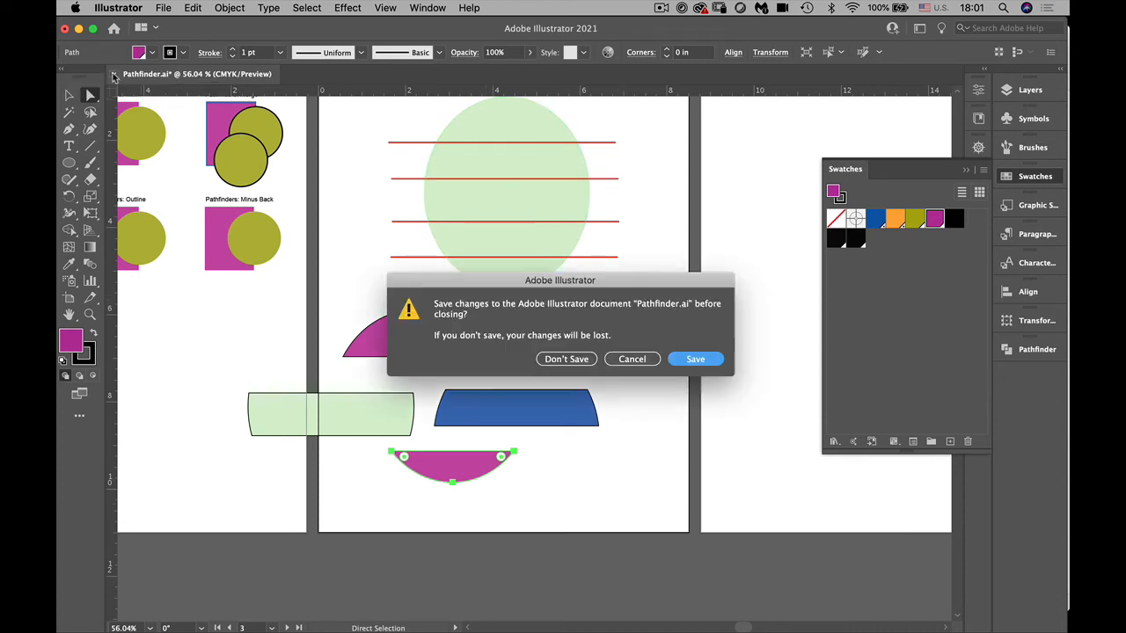
{"action": "left_click", "coordinate": [568, 366]}
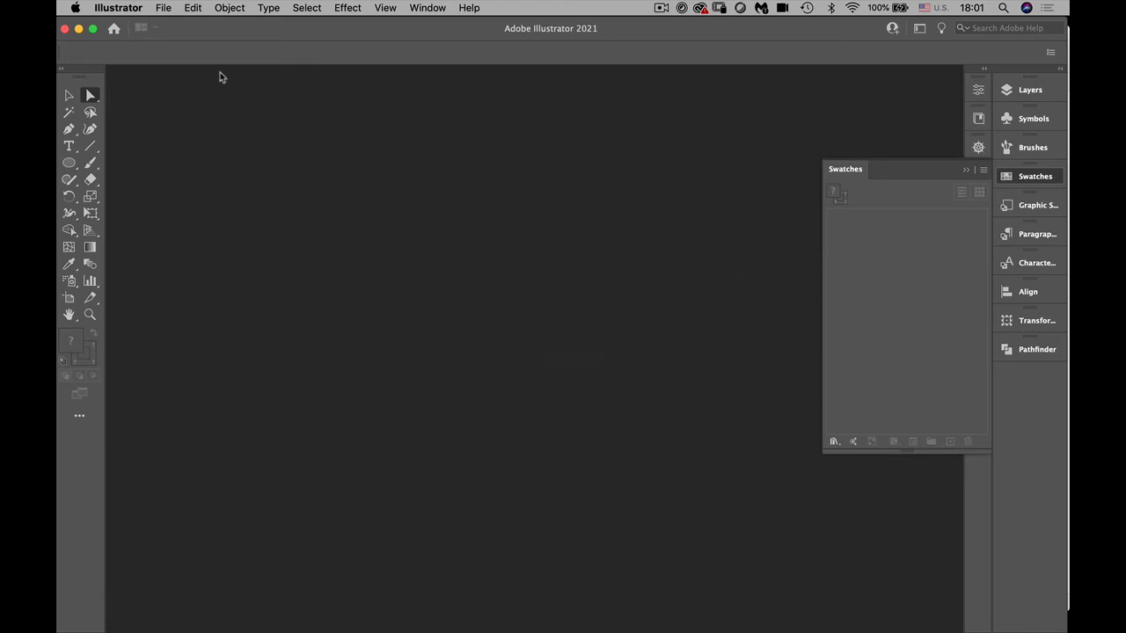
{"action": "left_click", "coordinate": [163, 8]}
{"action": "left_click", "coordinate": [179, 51]}
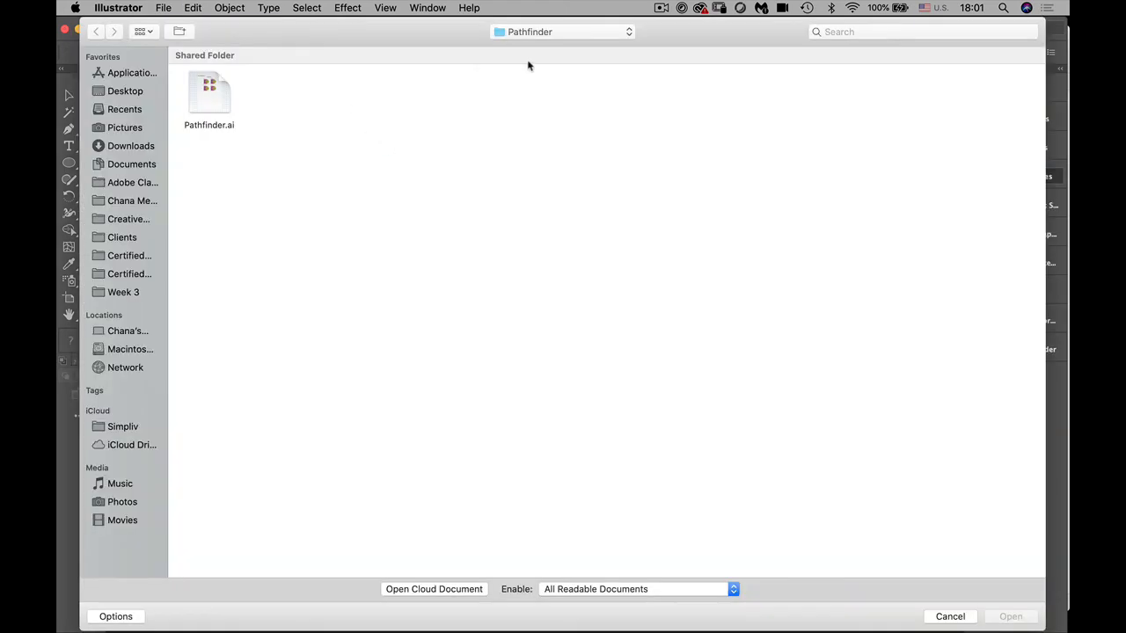
{"action": "left_click", "coordinate": [523, 34]}
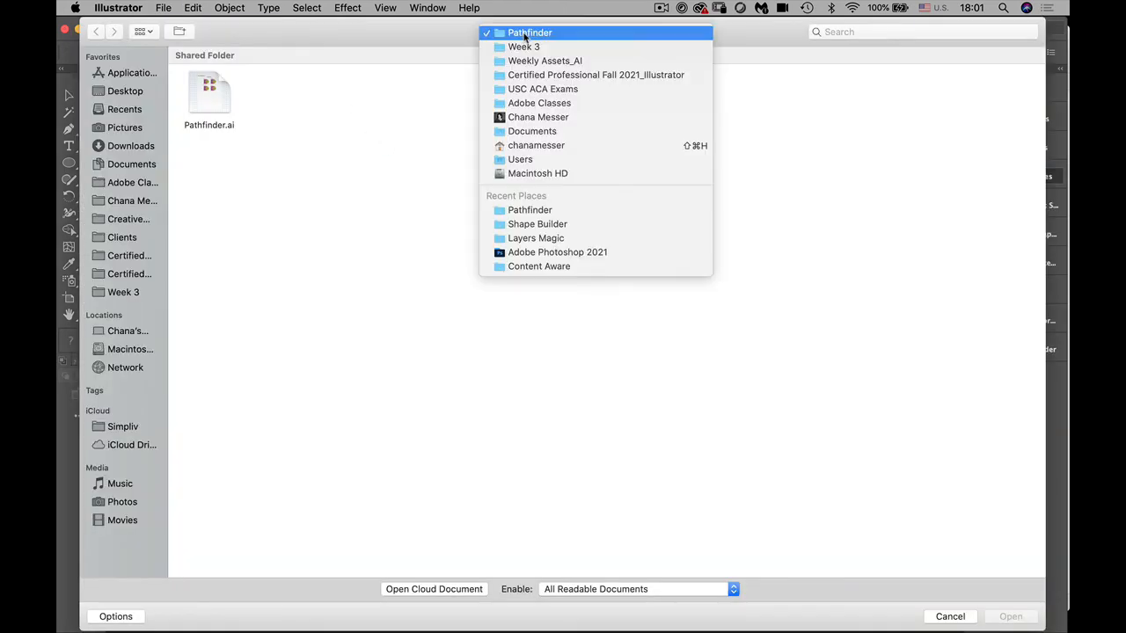
{"action": "left_click", "coordinate": [535, 46]}
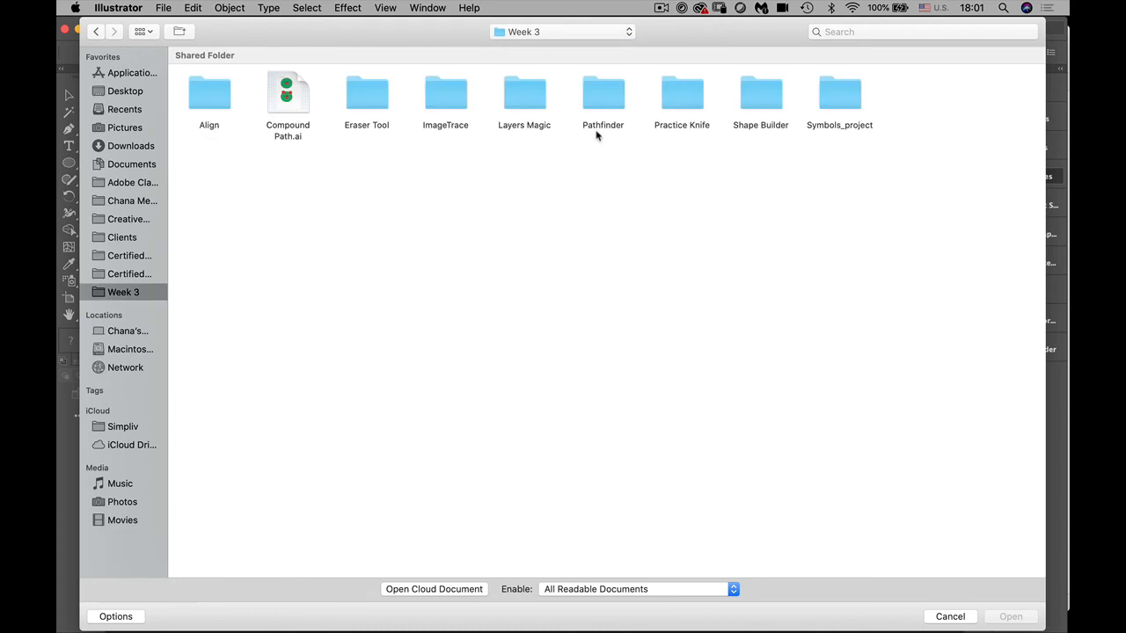
{"action": "left_click", "coordinate": [677, 95]}
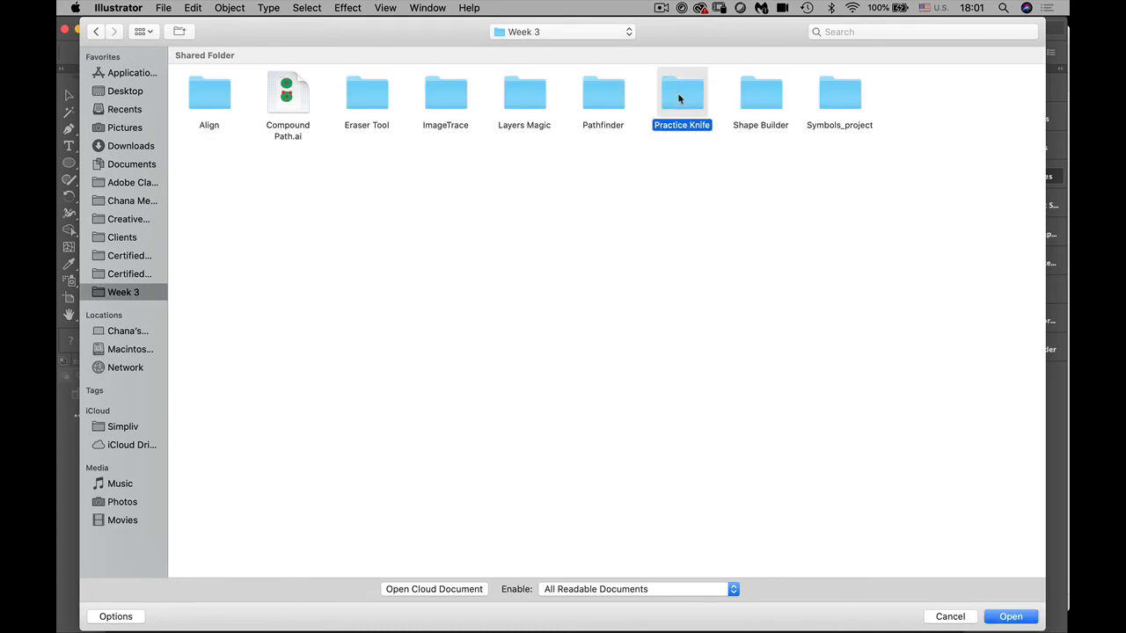
{"action": "double_click", "coordinate": [681, 103]}
{"action": "double_click", "coordinate": [226, 113]}
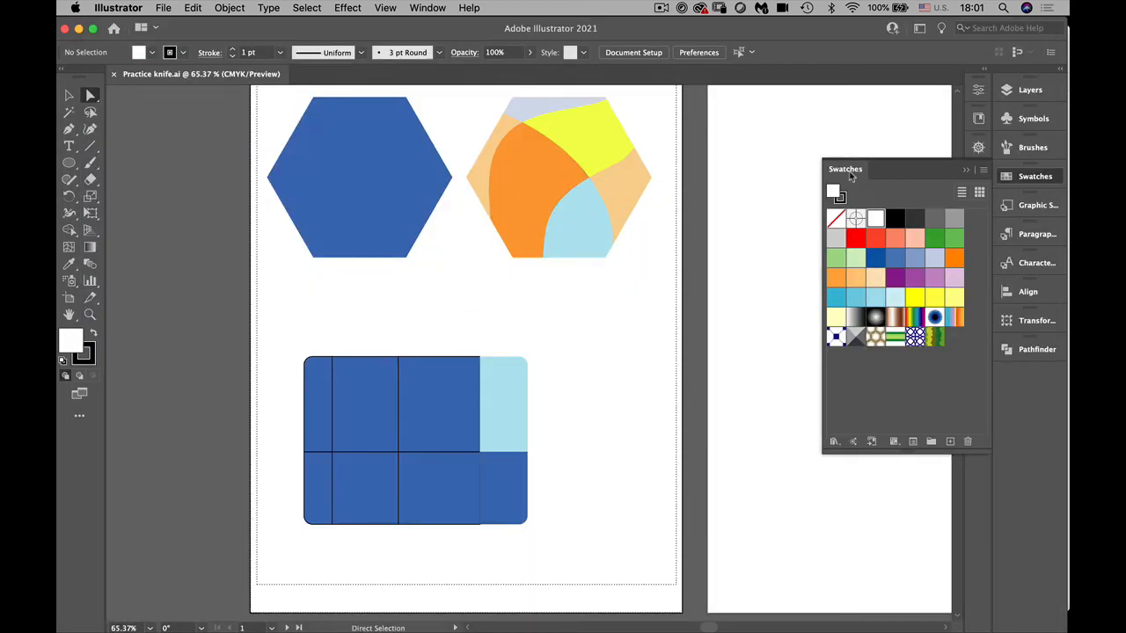
Dock the floating Swatches panel and lock the "knife tool" layer, leaving the "practice" layer active
{"action": "left_click_drag", "start_coordinate": [851, 173], "coordinate": [980, 150]}
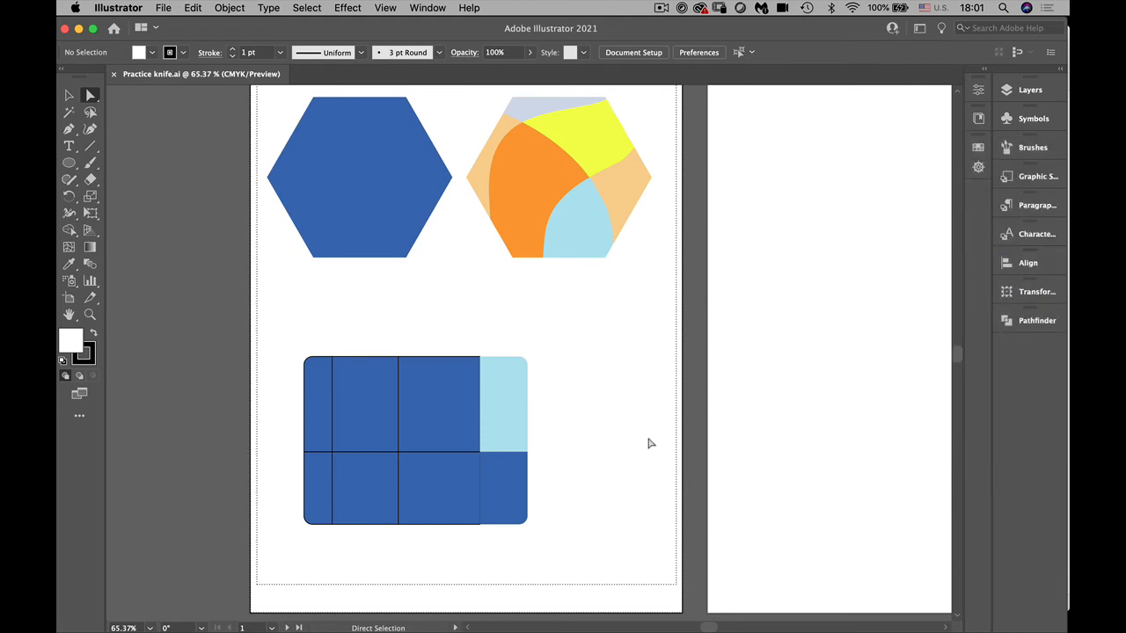
{"action": "left_click_drag", "start_coordinate": [428, 284], "coordinate": [310, 362]}
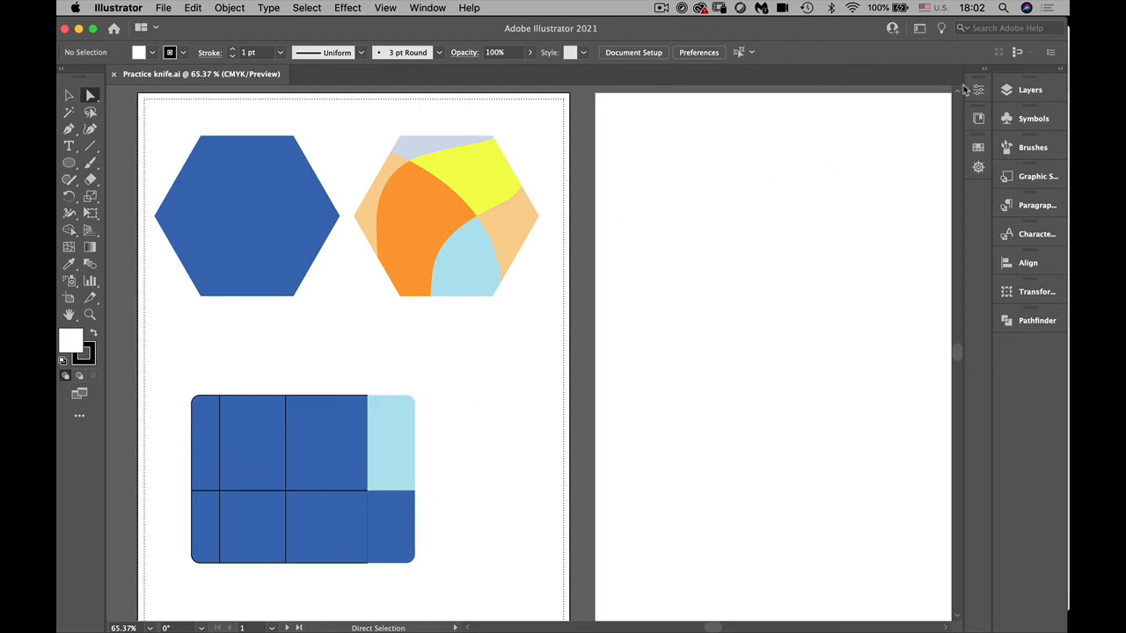
{"action": "left_click", "coordinate": [1007, 91]}
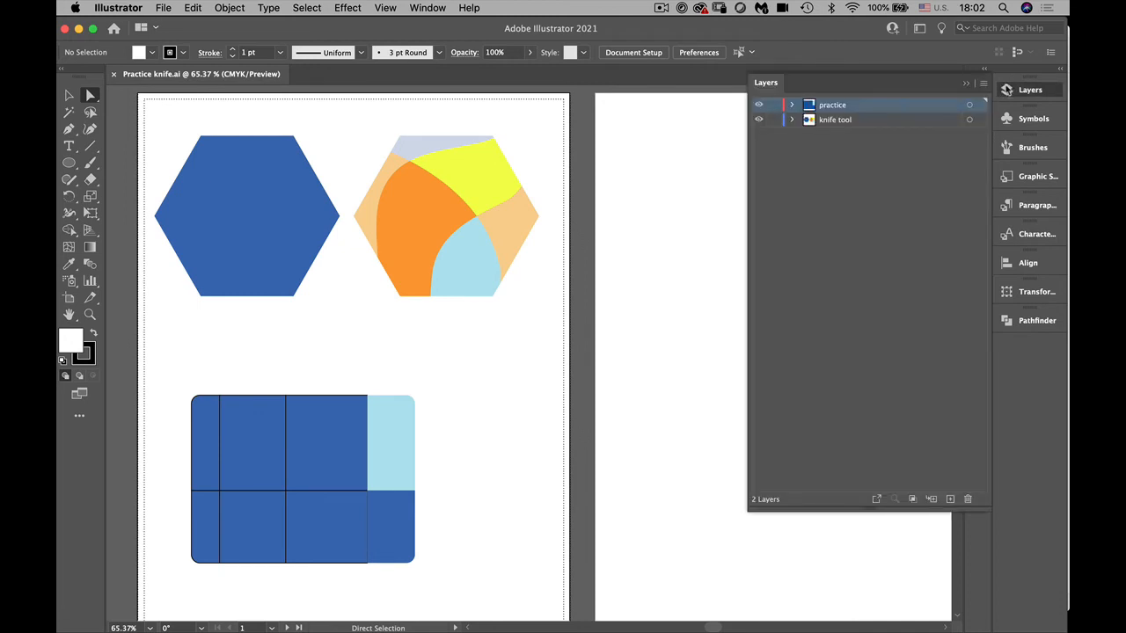
{"action": "left_click", "coordinate": [1005, 89]}
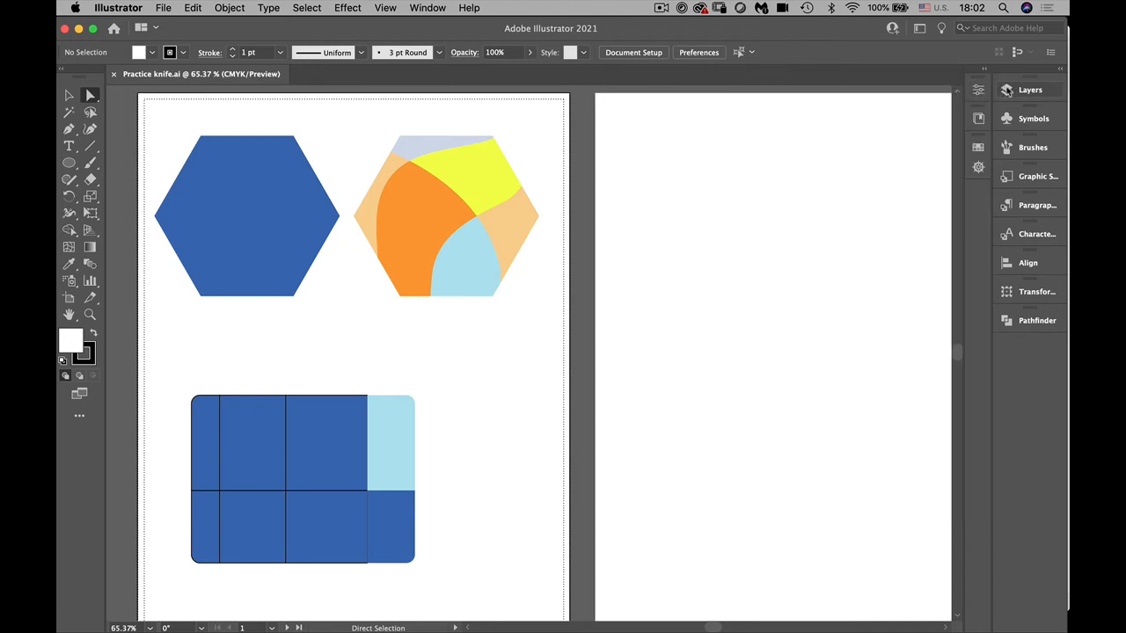
{"action": "left_click", "coordinate": [1005, 90]}
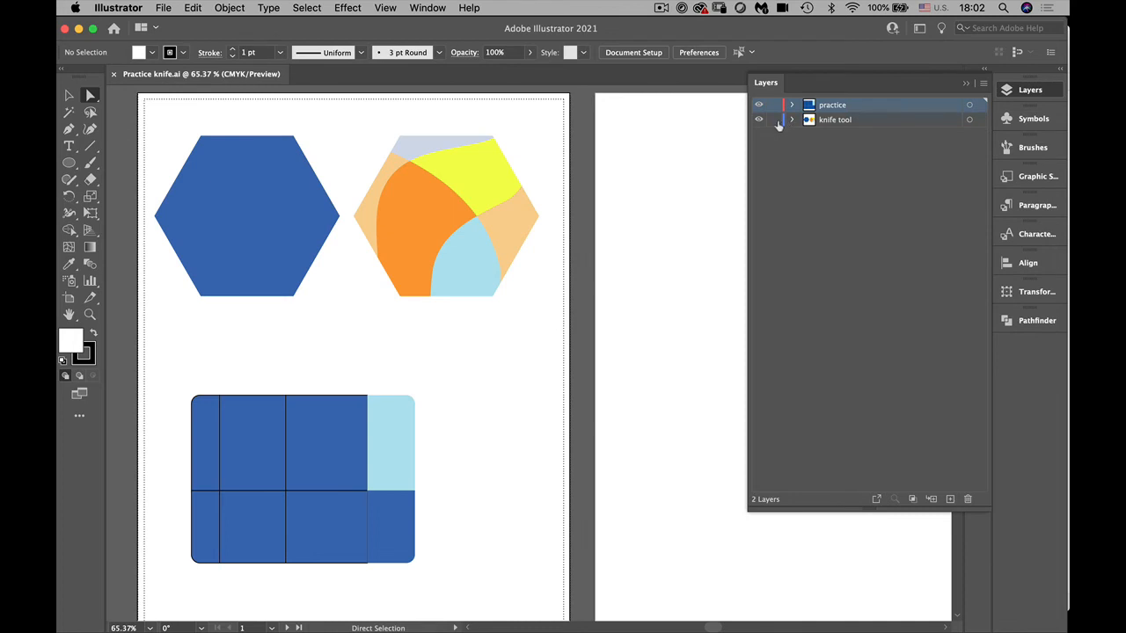
{"action": "left_click", "coordinate": [823, 112]}
Draw a hexagon with the Polygon tool on the empty second artboard and position it fully within the artboard's upper left area
{"action": "key", "text": "space"}
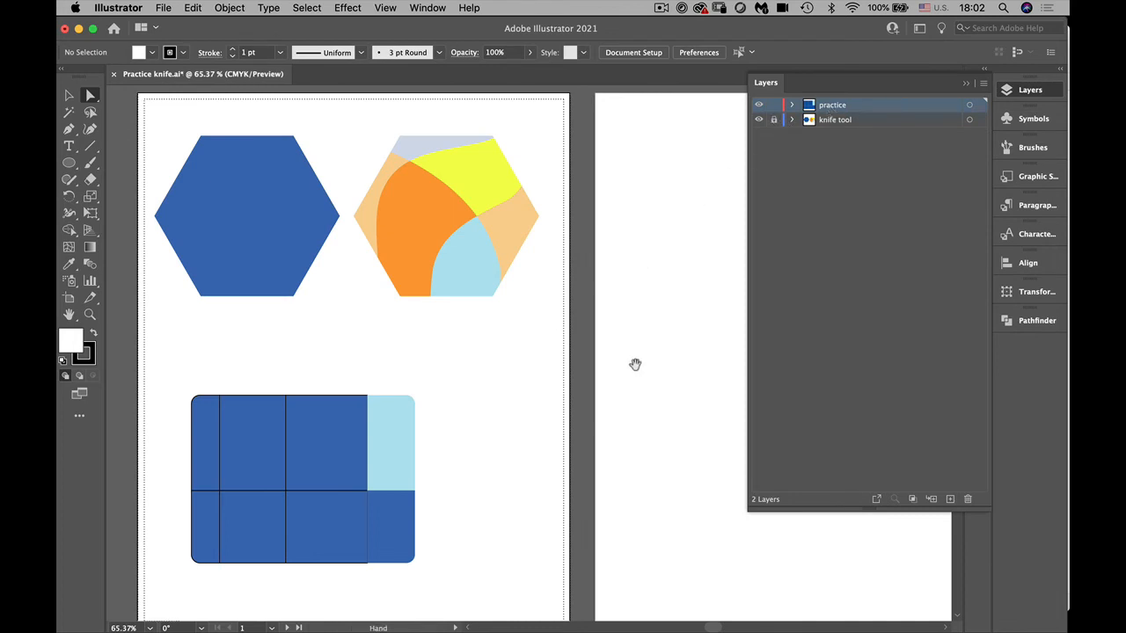
{"action": "left_click_drag", "start_coordinate": [648, 385], "coordinate": [320, 352]}
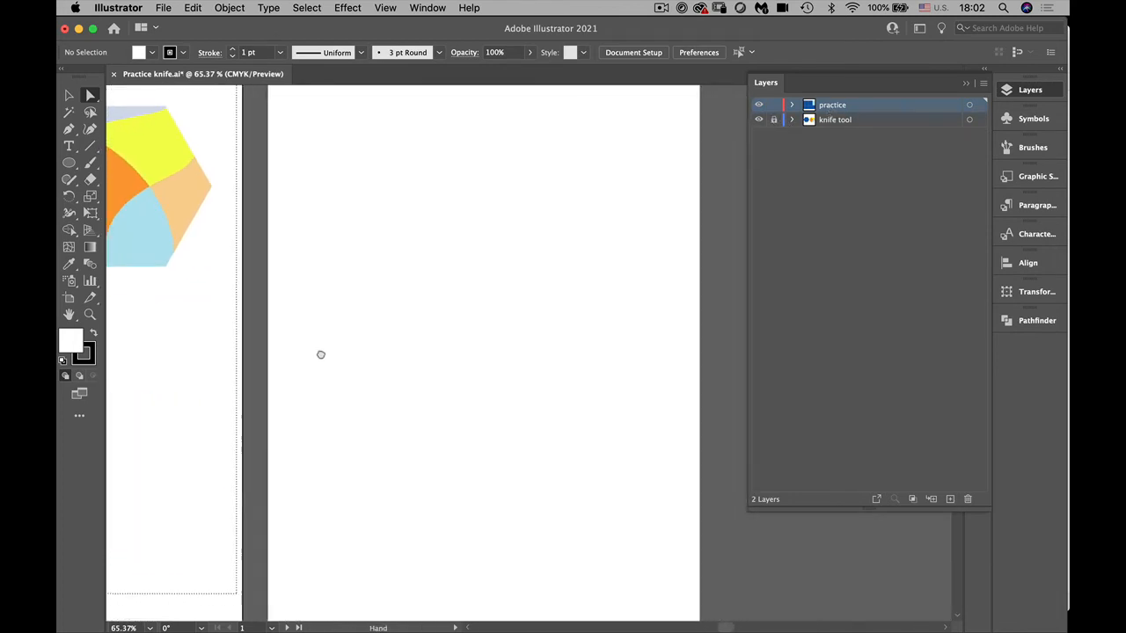
{"action": "left_click", "coordinate": [69, 162]}
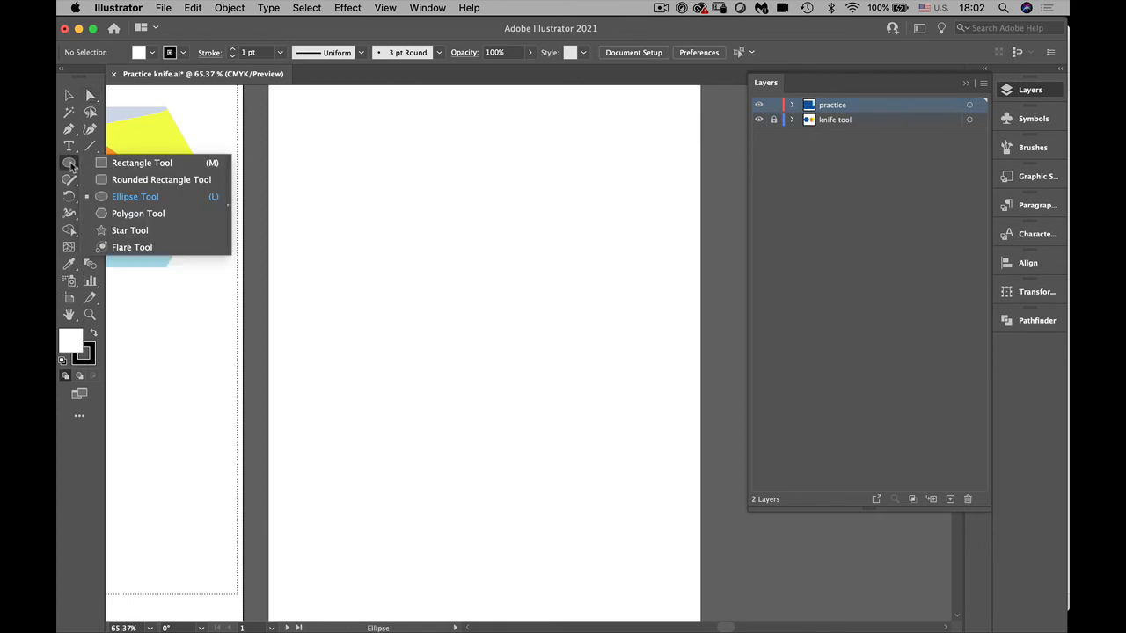
{"action": "left_click", "coordinate": [115, 214]}
{"action": "left_click_drag", "start_coordinate": [393, 155], "coordinate": [458, 206]}
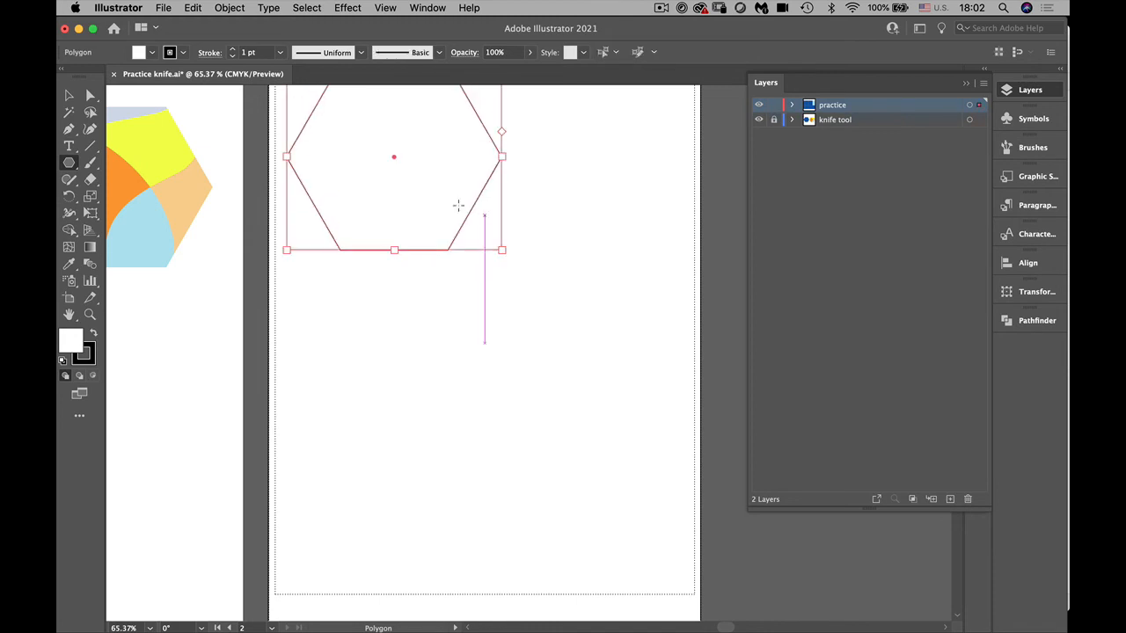
{"action": "left_click", "coordinate": [69, 95]}
{"action": "left_click_drag", "start_coordinate": [403, 182], "coordinate": [372, 191]}
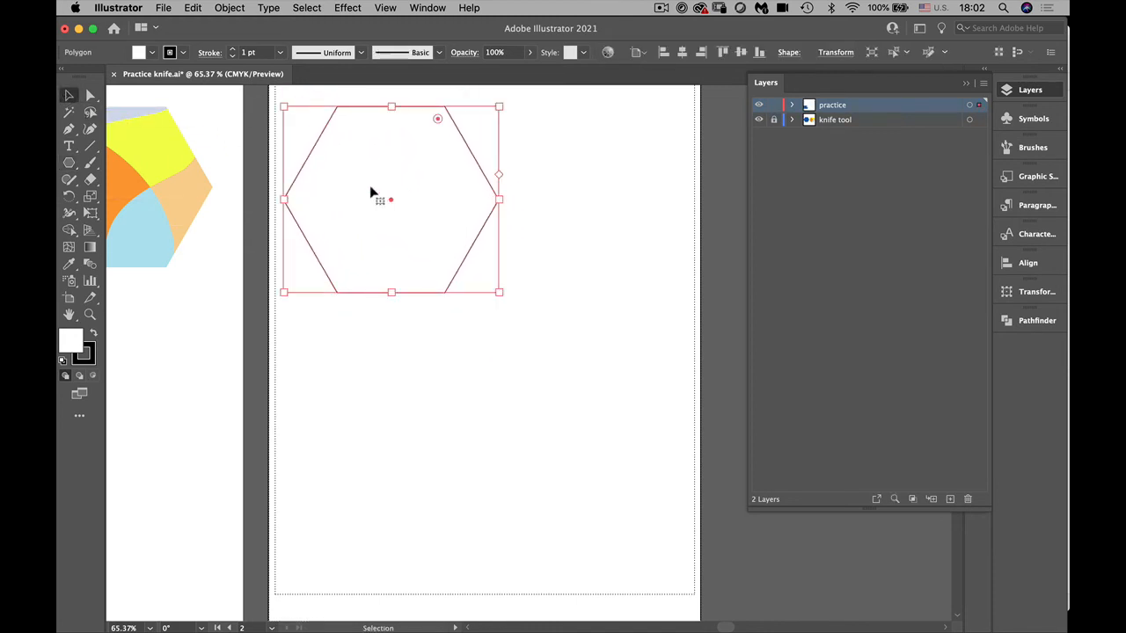
Fill the hexagon with the Green C=80 Y=100 swatch, nudge it slightly, and place a copy below it
{"action": "left_click", "coordinate": [153, 53]}
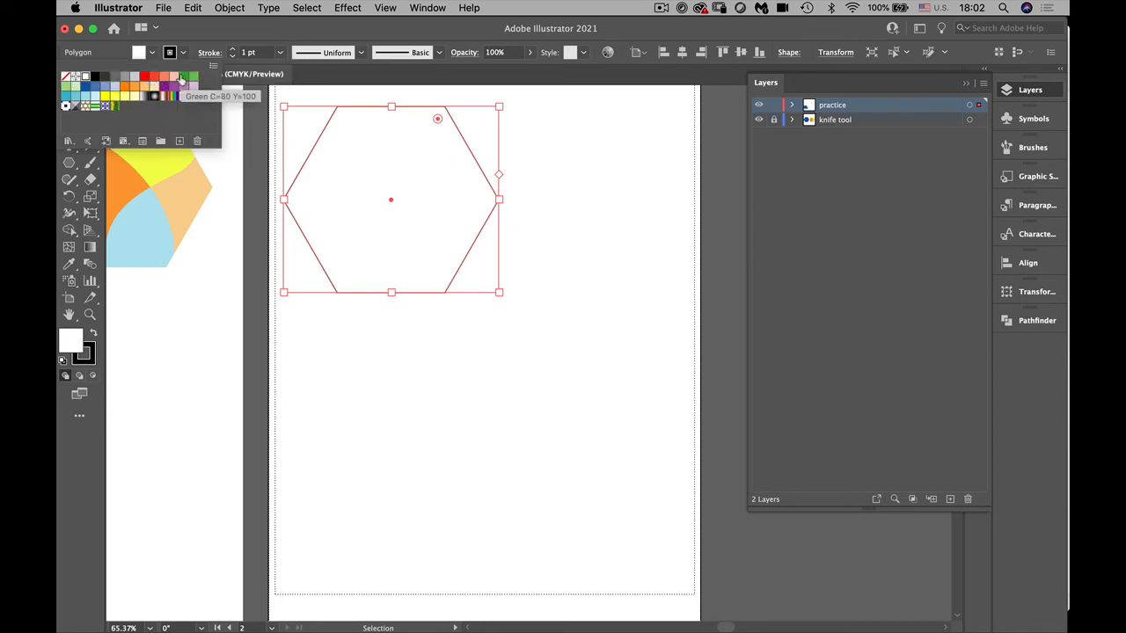
{"action": "left_click", "coordinate": [183, 79]}
{"action": "left_click", "coordinate": [513, 271]}
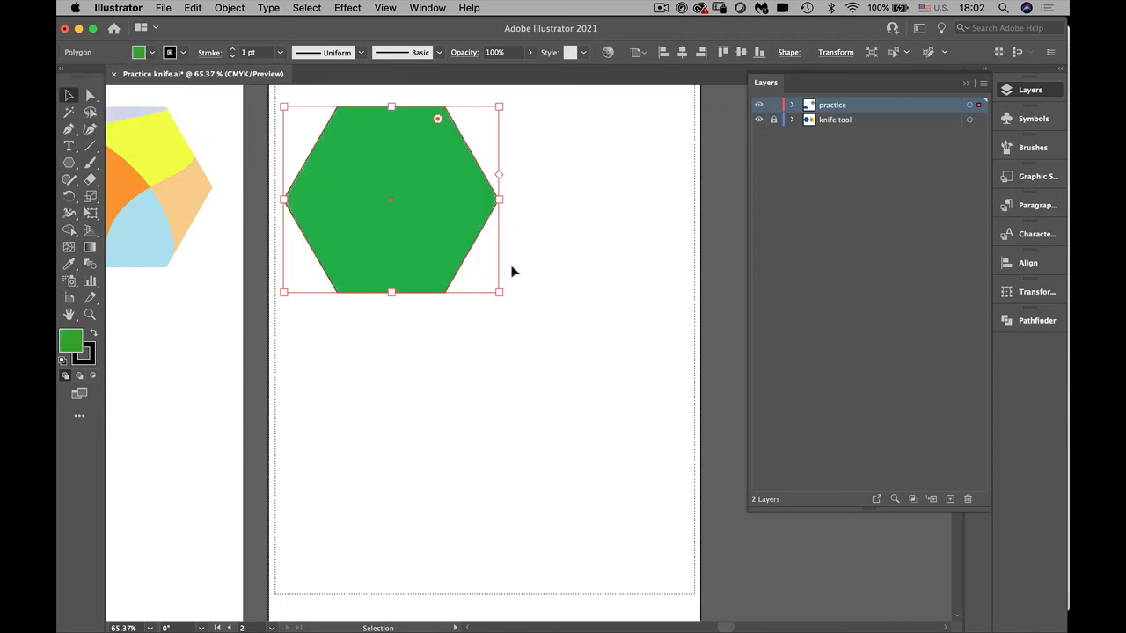
{"action": "mouse_move", "coordinate": [389, 191]}
{"action": "left_mouse_down"}
{"action": "mouse_move", "coordinate": [411, 206]}
{"action": "mouse_move", "coordinate": [392, 205]}
{"action": "left_mouse_up"}
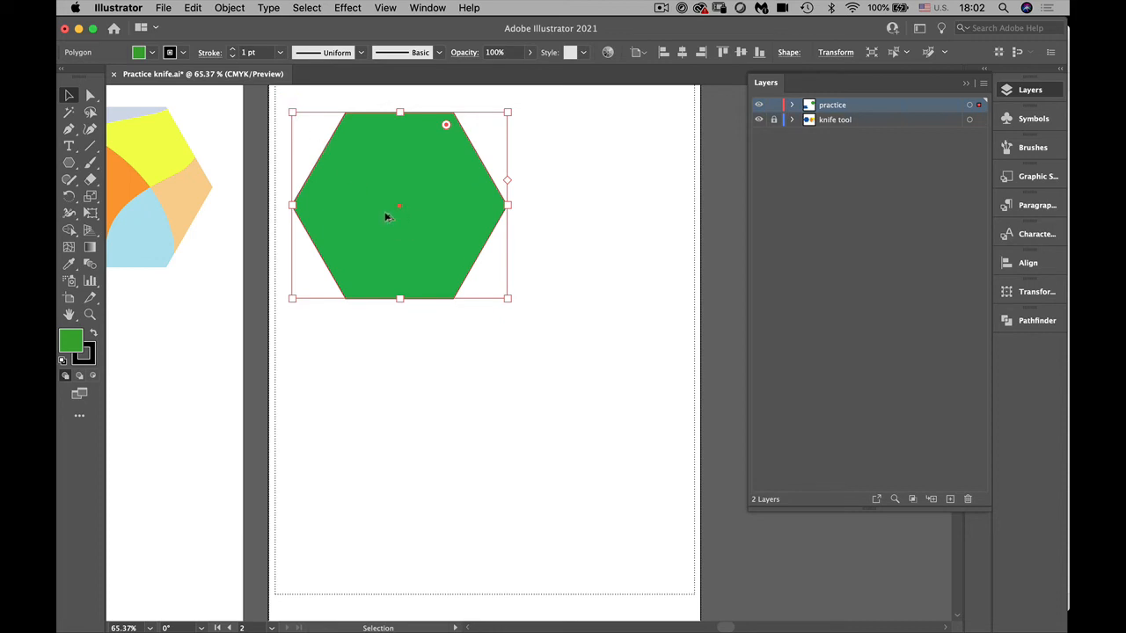
{"action": "left_click_drag", "start_coordinate": [384, 222], "coordinate": [373, 485]}
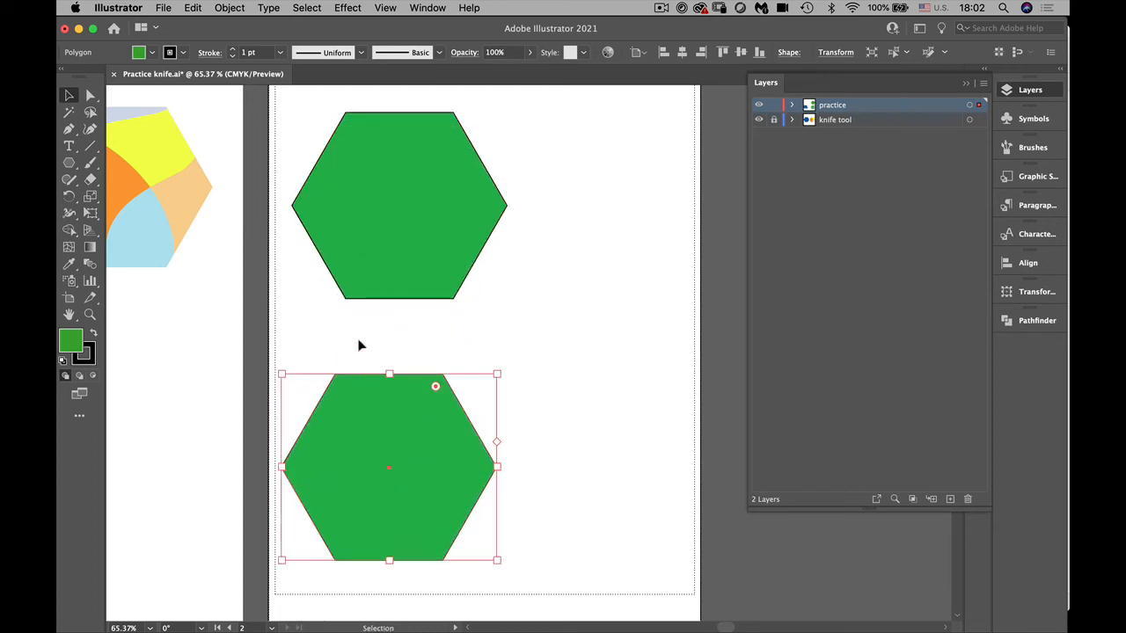
{"action": "scroll", "coordinate": [408, 389], "scroll_direction": "down", "scroll_amount": 5}
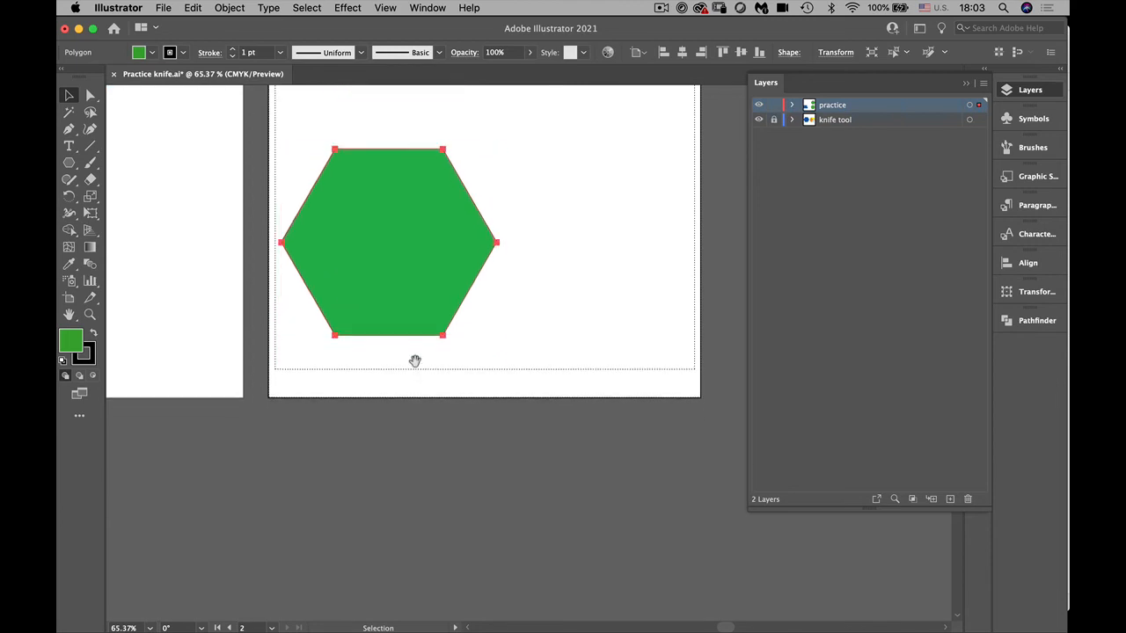
{"action": "scroll", "coordinate": [408, 334], "scroll_direction": "right", "scroll_amount": 2}
{"action": "left_click_drag", "start_coordinate": [408, 338], "coordinate": [418, 455]}
{"action": "scroll", "coordinate": [413, 457], "scroll_direction": "up", "scroll_amount": 4}
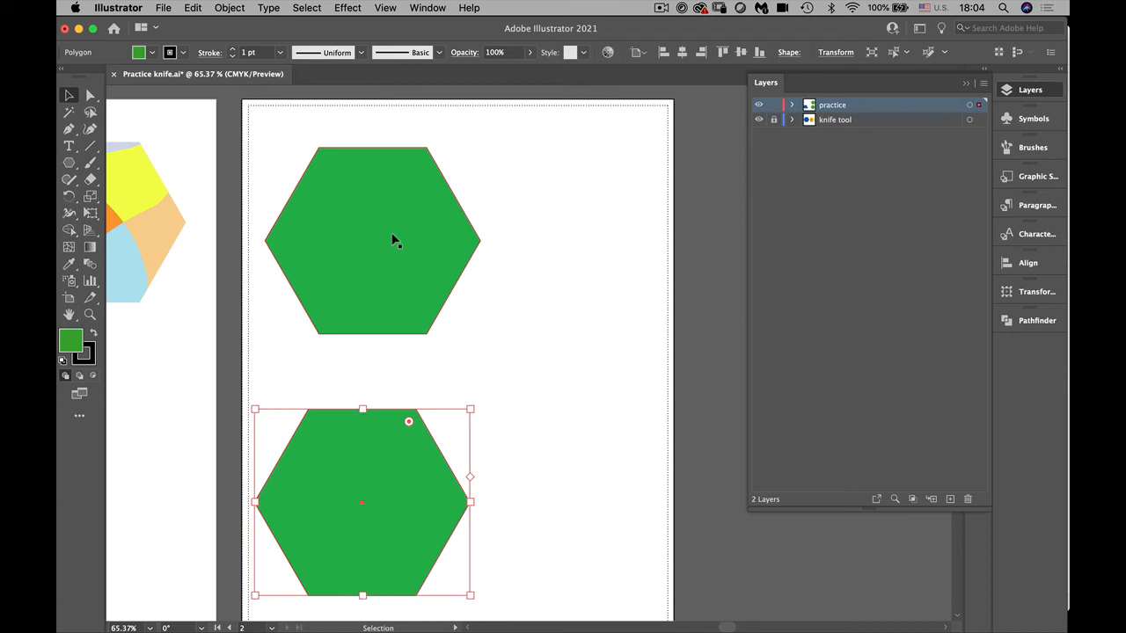
{"action": "scroll", "coordinate": [480, 276], "scroll_direction": "down", "scroll_amount": 1}
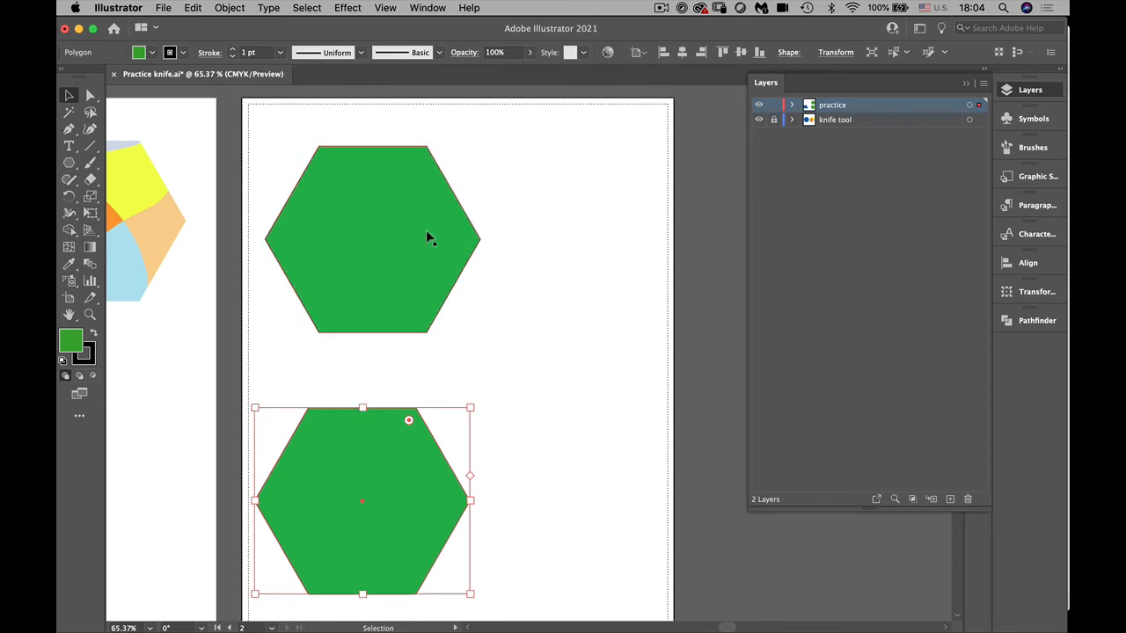
{"action": "scroll", "coordinate": [424, 243], "scroll_direction": "right", "scroll_amount": 1}
{"action": "scroll", "coordinate": [142, 172], "scroll_direction": "left", "scroll_amount": 2}
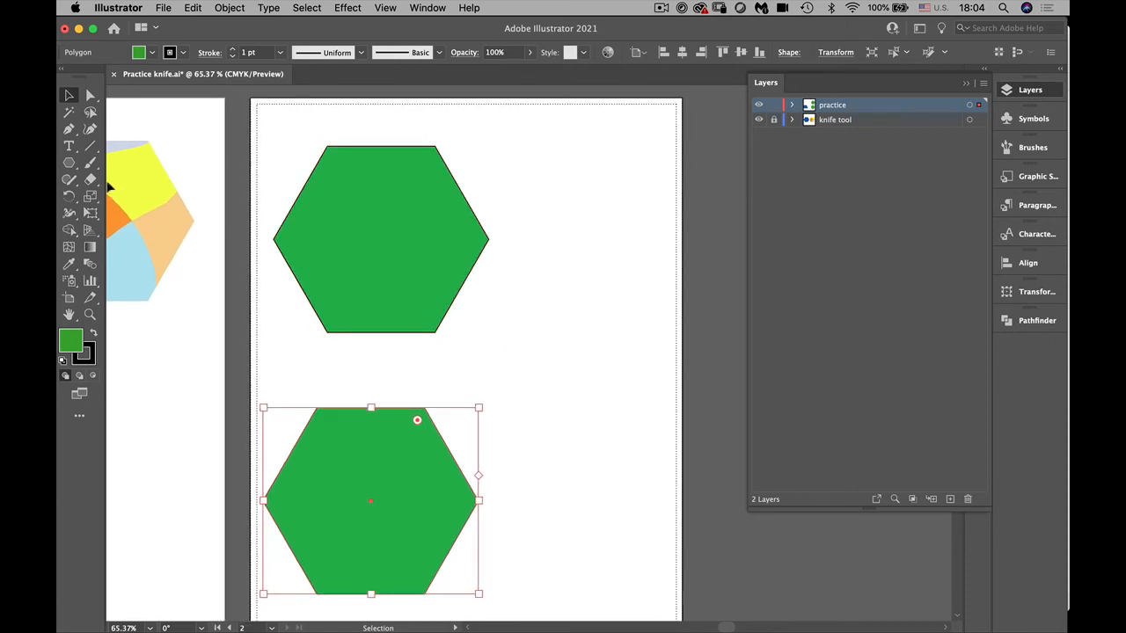
Select the upper green hexagon and cut it with four freehand curved Knife strokes across its corners and lower right
{"action": "left_click_drag", "start_coordinate": [90, 178], "coordinate": [110, 179]}
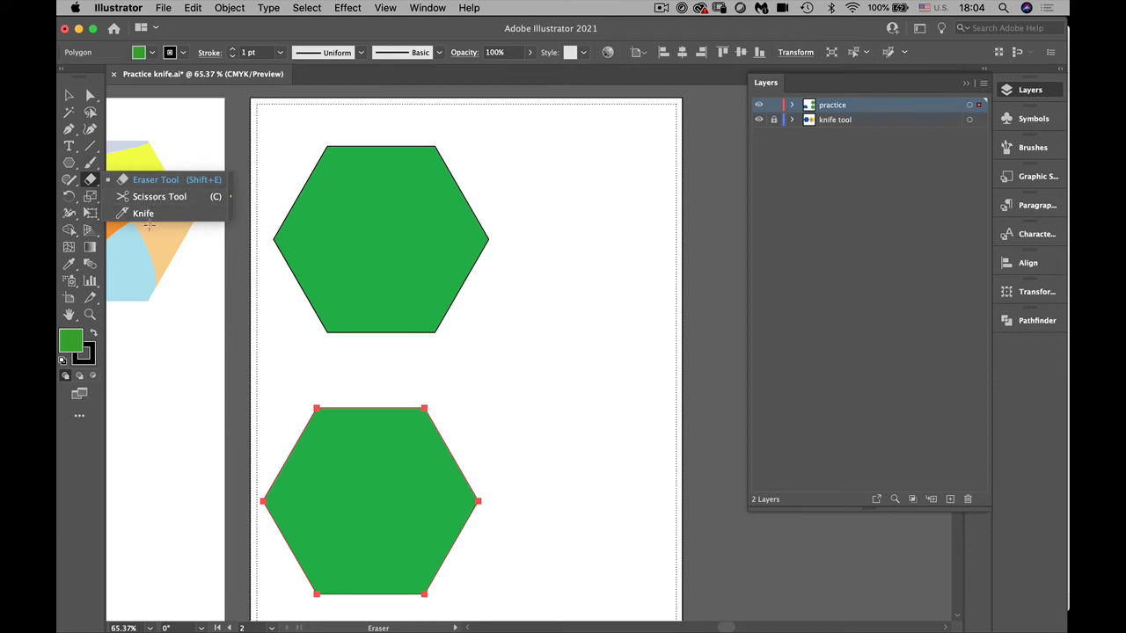
{"action": "left_click", "coordinate": [146, 214]}
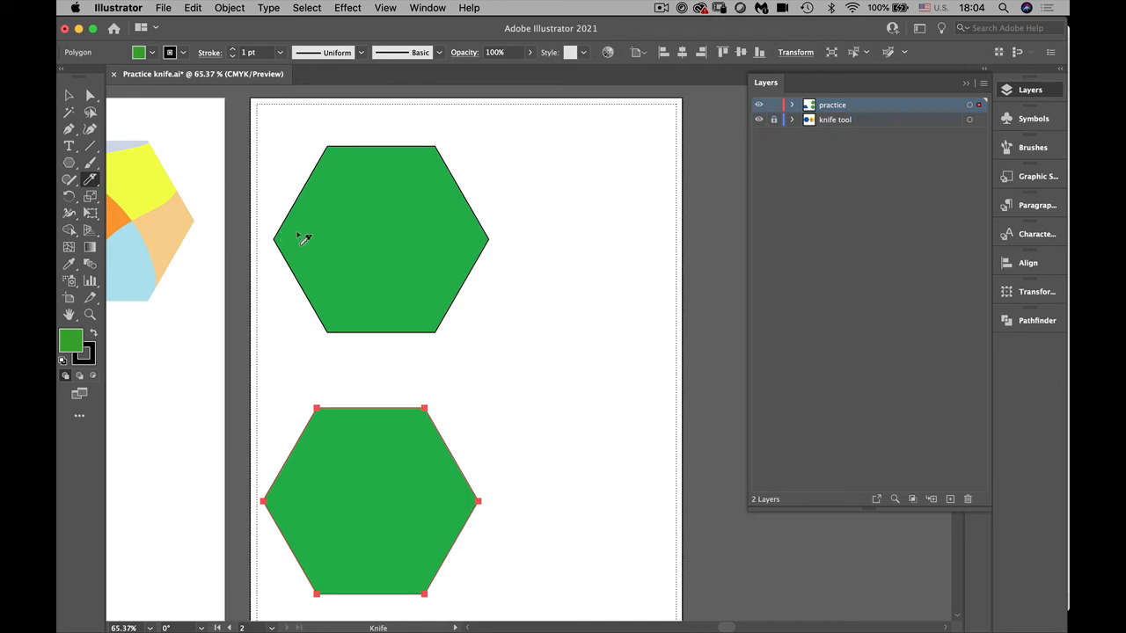
{"action": "key", "text": "v"}
{"action": "left_click", "coordinate": [362, 244]}
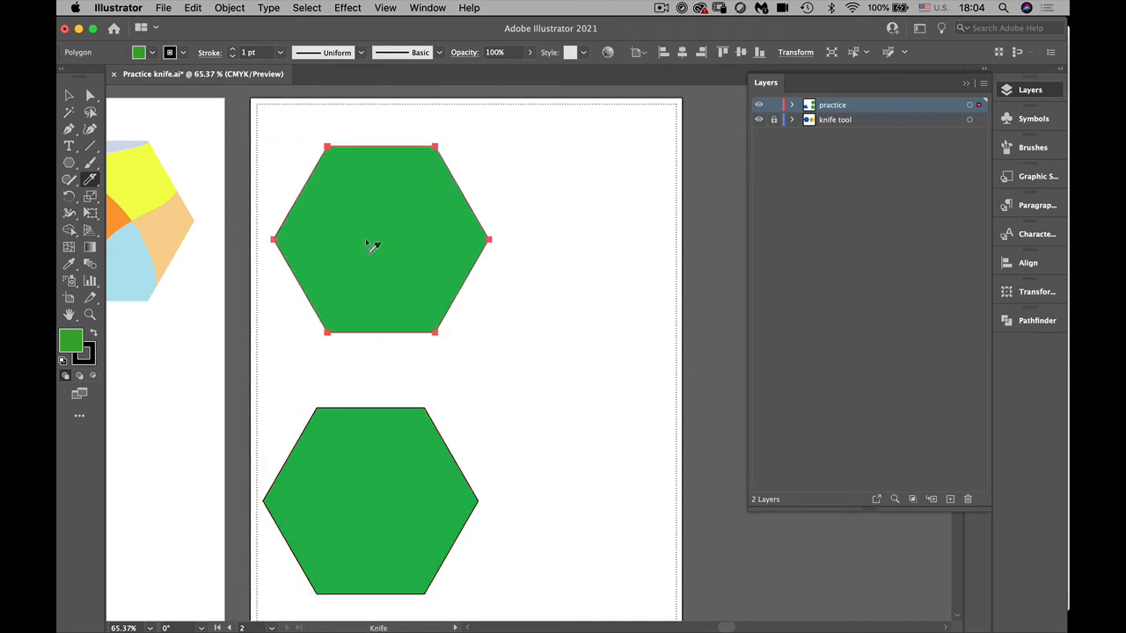
{"action": "mouse_move", "coordinate": [390, 120]}
{"action": "left_mouse_down"}
{"action": "mouse_move", "coordinate": [408, 174]}
{"action": "mouse_move", "coordinate": [515, 267]}
{"action": "mouse_move", "coordinate": [495, 254]}
{"action": "left_mouse_up"}
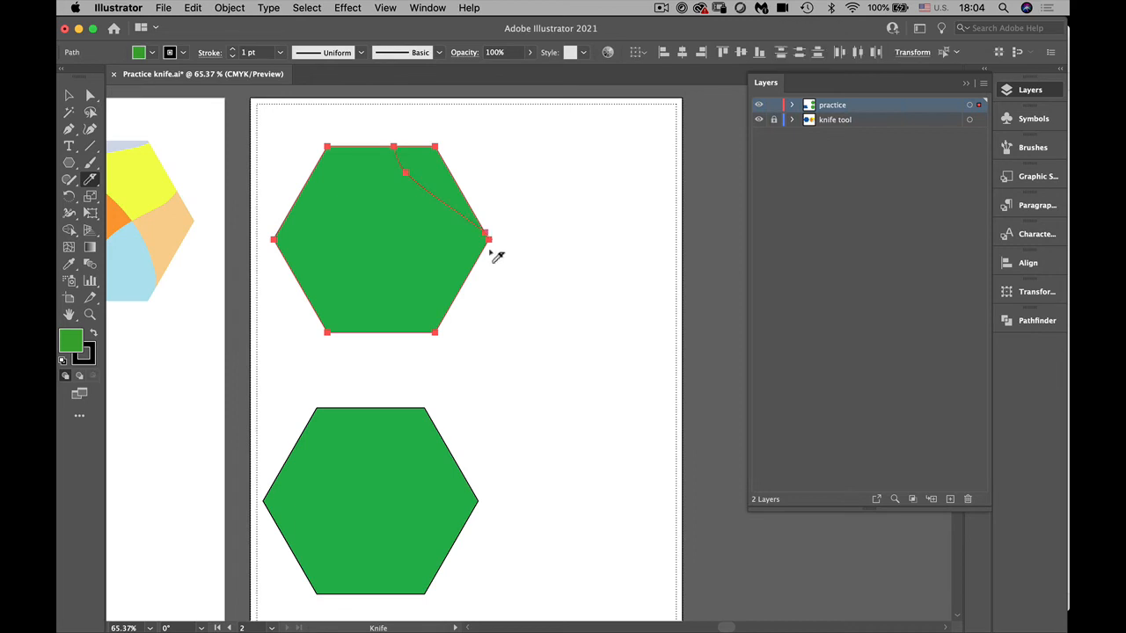
{"action": "mouse_move", "coordinate": [376, 127]}
{"action": "left_mouse_down"}
{"action": "mouse_move", "coordinate": [344, 189]}
{"action": "mouse_move", "coordinate": [276, 187]}
{"action": "left_mouse_up"}
{"action": "mouse_move", "coordinate": [280, 201]}
{"action": "left_mouse_down"}
{"action": "mouse_move", "coordinate": [330, 232]}
{"action": "mouse_move", "coordinate": [303, 318]}
{"action": "left_mouse_up"}
{"action": "mouse_move", "coordinate": [482, 280]}
{"action": "left_mouse_down"}
{"action": "mouse_move", "coordinate": [407, 244]}
{"action": "mouse_move", "coordinate": [370, 312]}
{"action": "mouse_move", "coordinate": [369, 357]}
{"action": "left_mouse_up"}
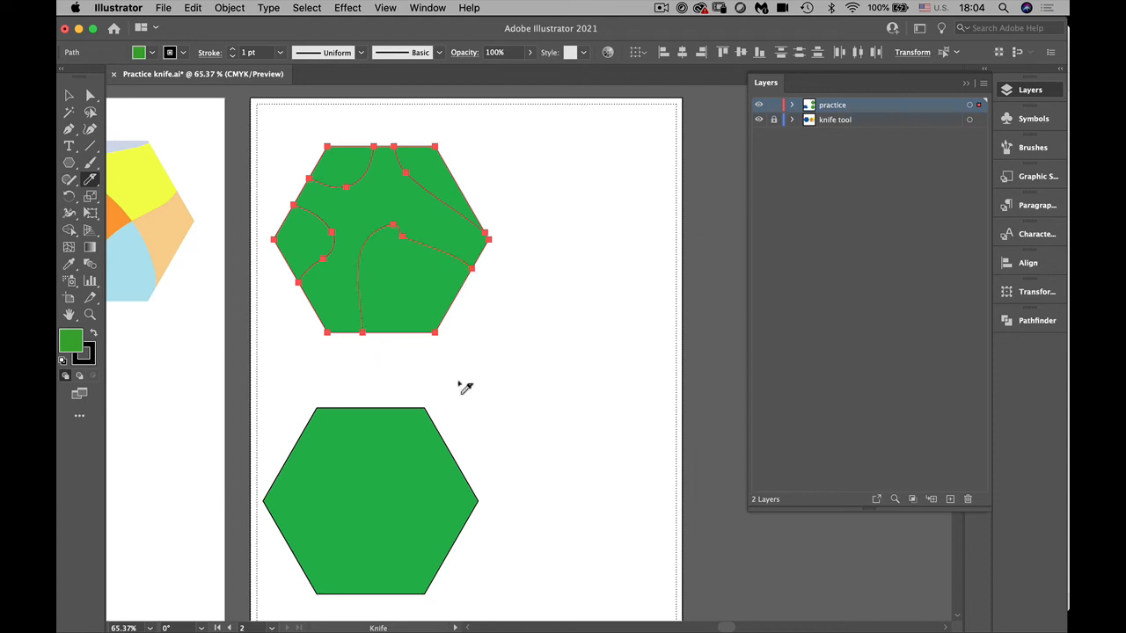
Expand the "practice" layer and examine the separate paths that make up the cut hexagon
{"action": "left_click", "coordinate": [773, 119]}
{"action": "left_click", "coordinate": [791, 105]}
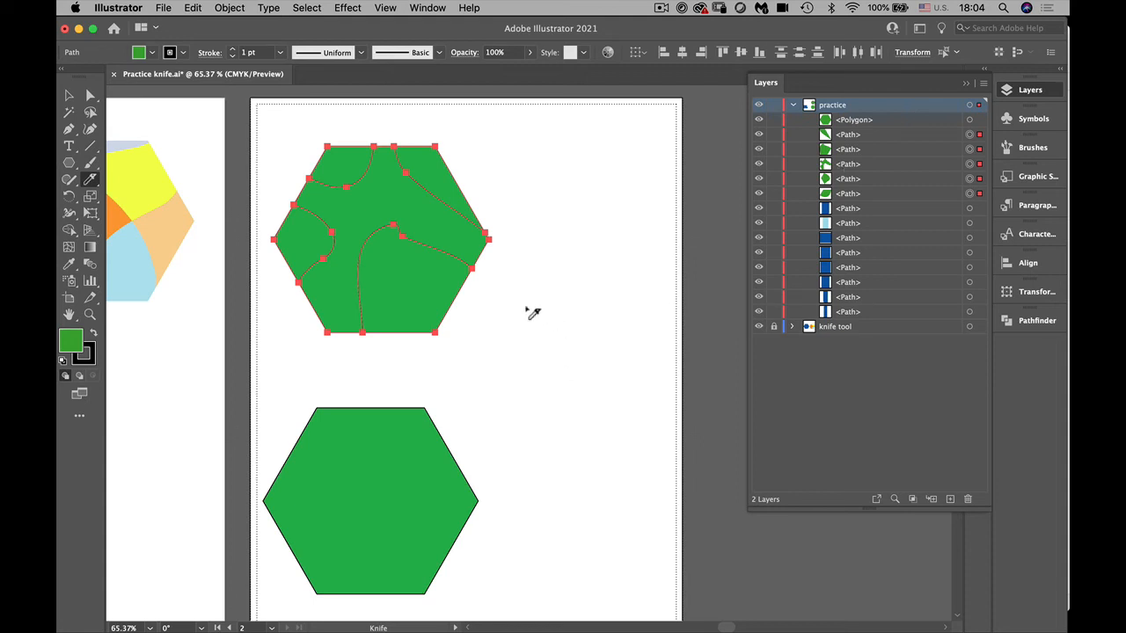
{"action": "scroll", "coordinate": [527, 311], "scroll_direction": "down", "scroll_amount": 3}
{"action": "scroll", "coordinate": [528, 311], "scroll_direction": "right", "scroll_amount": 2}
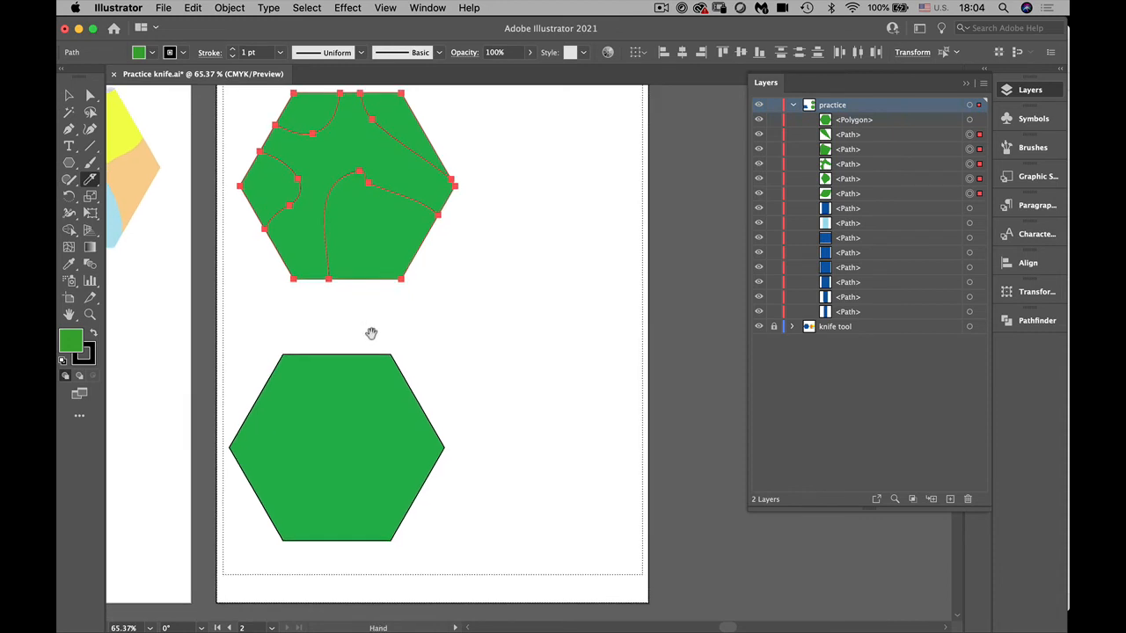
{"action": "scroll", "coordinate": [372, 331], "scroll_direction": "up", "scroll_amount": 3}
{"action": "scroll", "coordinate": [372, 332], "scroll_direction": "left", "scroll_amount": 2}
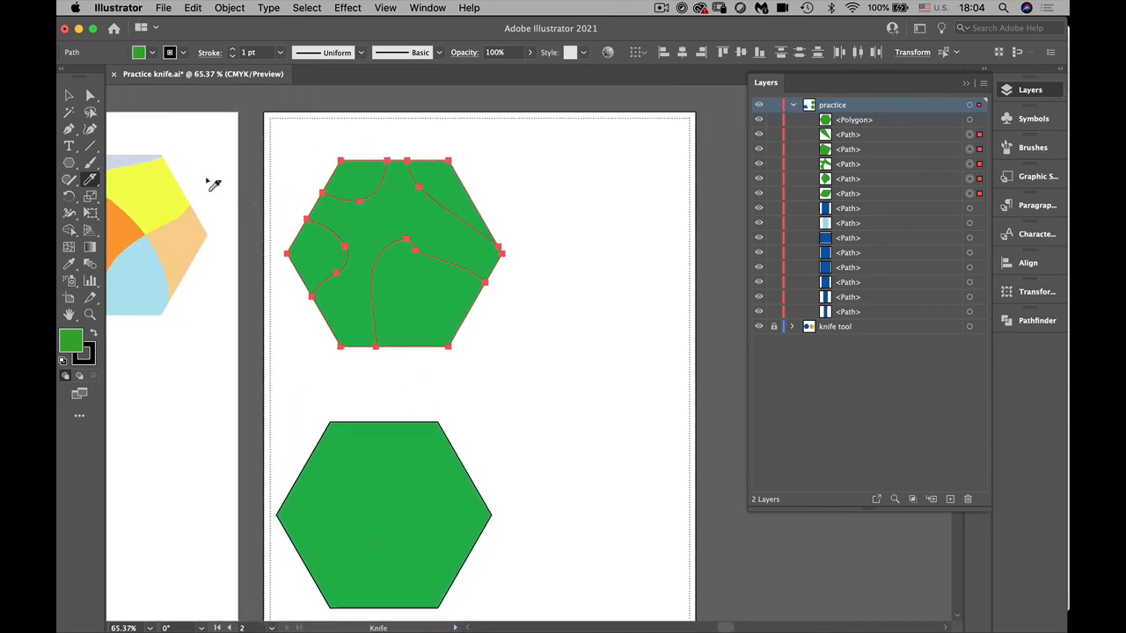
Show the Swatches panel and fill the upper-right corner piece of the cut hexagon with salmon
{"action": "left_click", "coordinate": [69, 94]}
{"action": "left_click", "coordinate": [468, 182]}
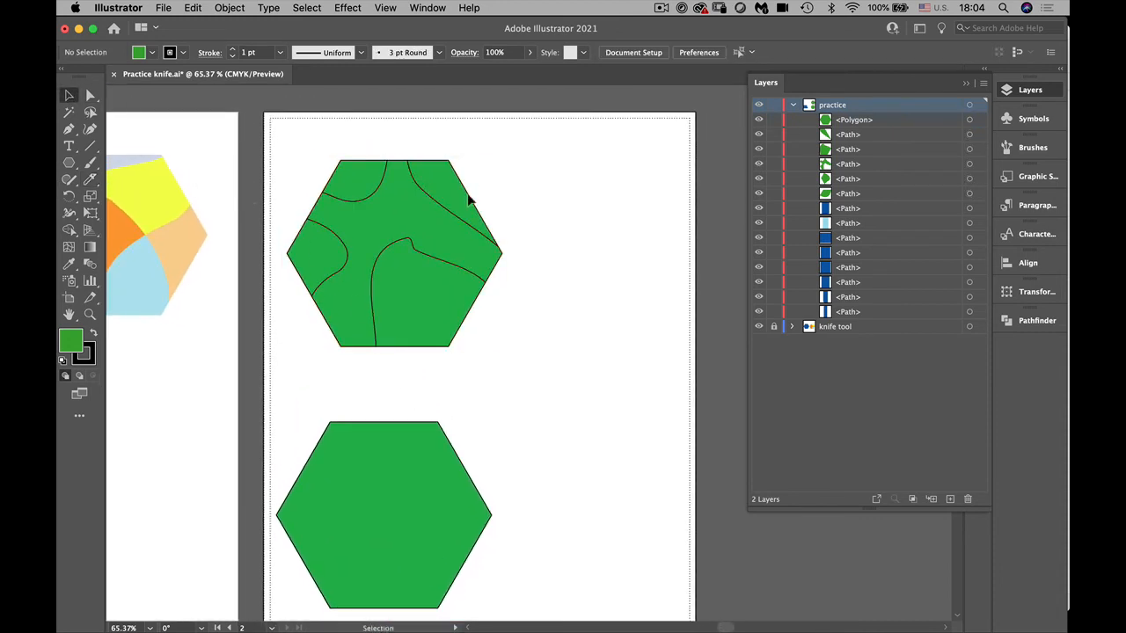
{"action": "left_click", "coordinate": [444, 197]}
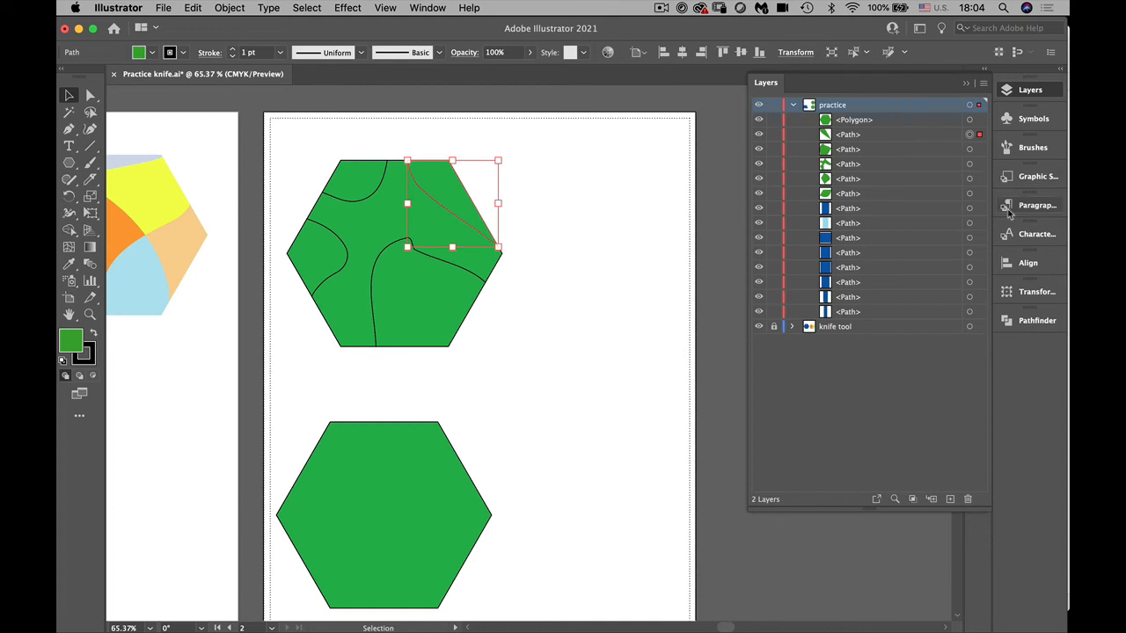
{"action": "double_click", "coordinate": [770, 86]}
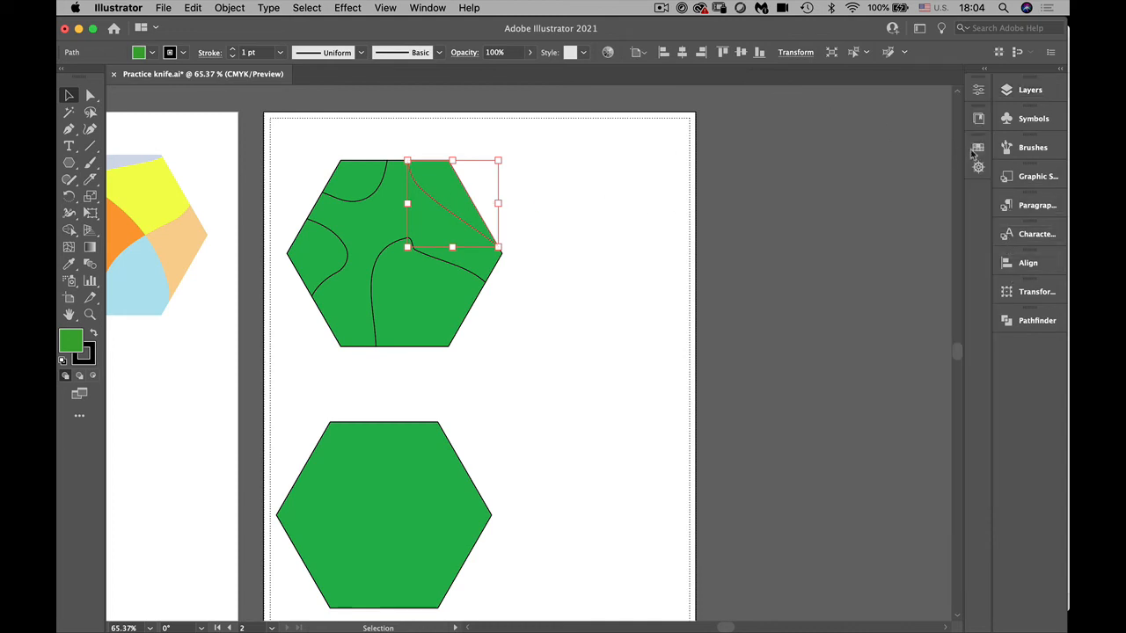
{"action": "left_click", "coordinate": [977, 147]}
{"action": "left_click_drag", "start_coordinate": [832, 149], "coordinate": [681, 132]}
{"action": "left_click", "coordinate": [719, 194]}
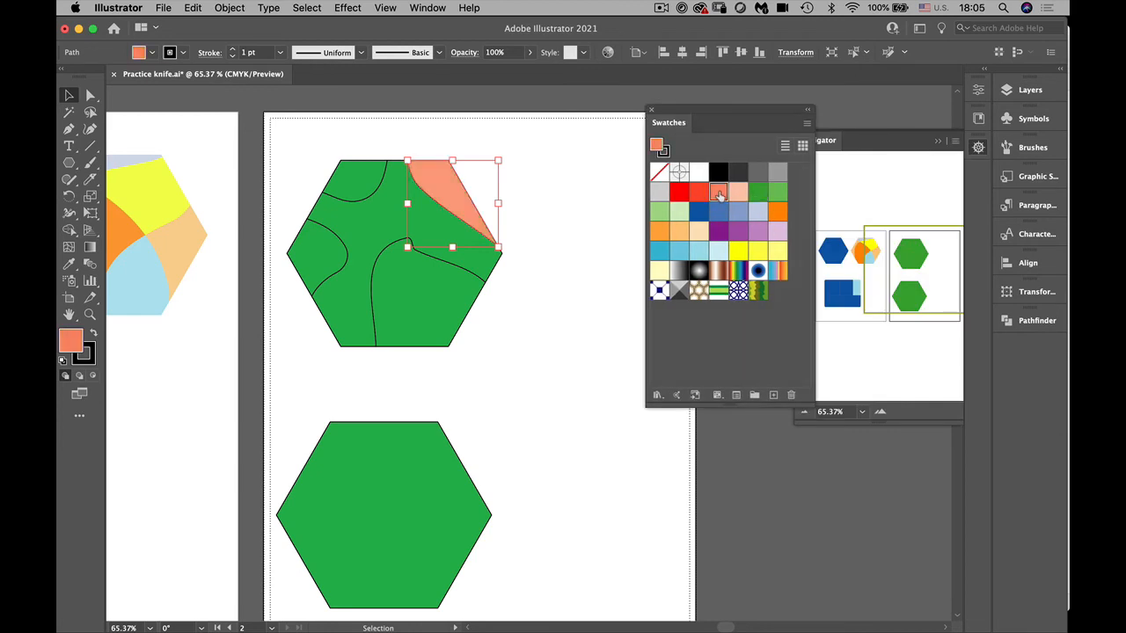
Fill the cut hexagon's large central piece with purple and its lower-right piece with orange
{"action": "left_click", "coordinate": [428, 238]}
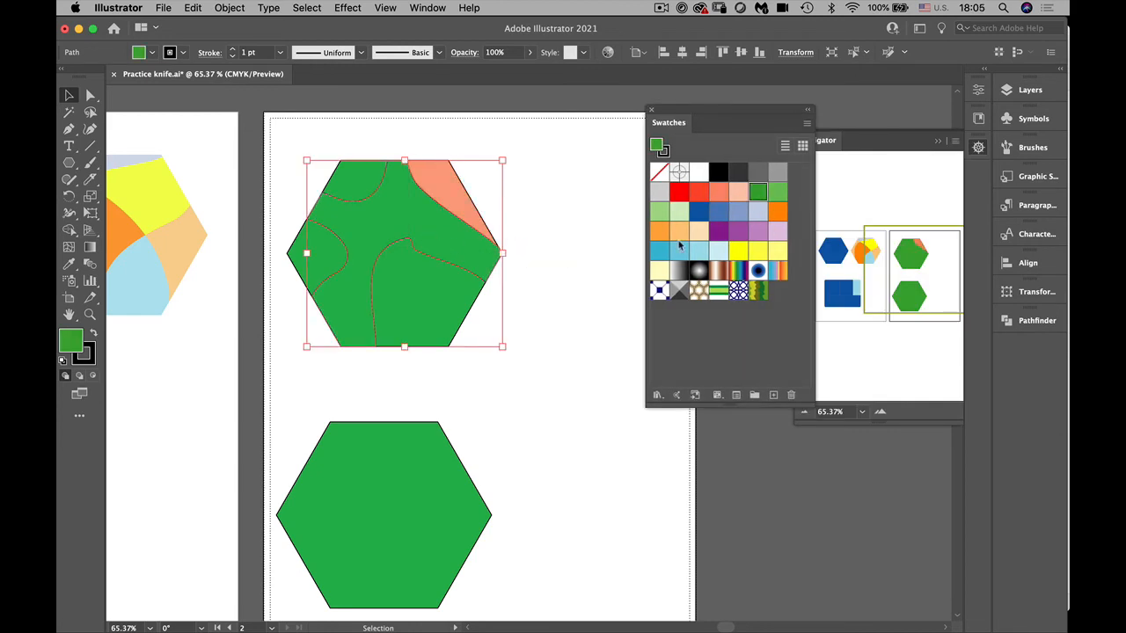
{"action": "left_click", "coordinate": [534, 310]}
{"action": "left_click", "coordinate": [451, 250]}
{"action": "left_click", "coordinate": [718, 230]}
{"action": "left_click", "coordinate": [432, 303]}
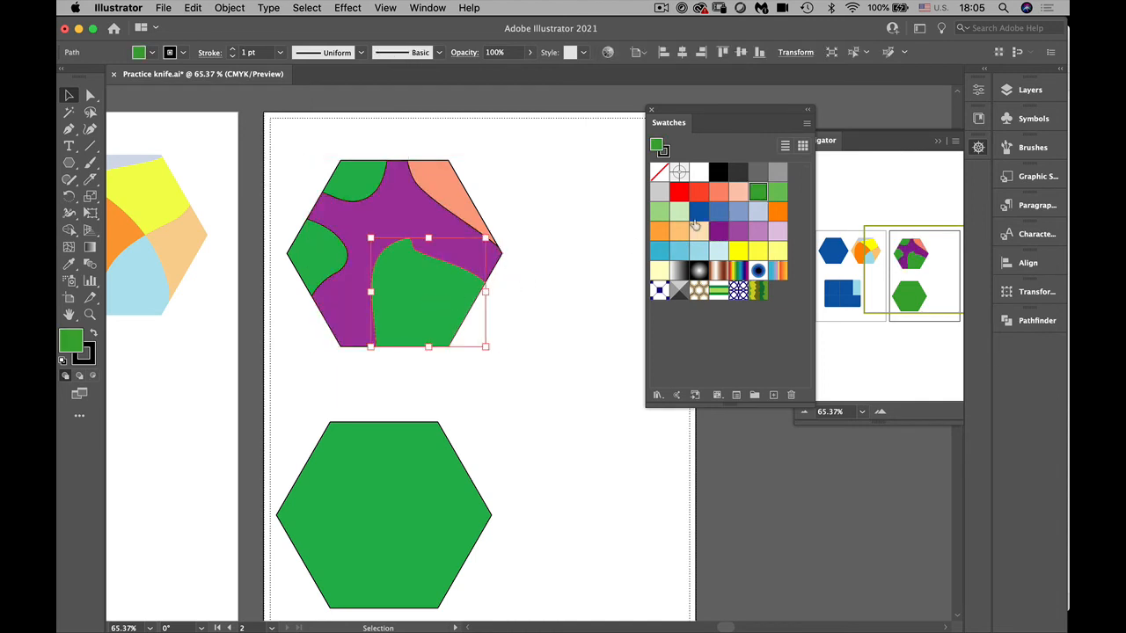
{"action": "left_click", "coordinate": [777, 211]}
Fill the hexagon's upper-left corner piece with pale blue and its left corner piece with light green, then deselect
{"action": "left_click", "coordinate": [361, 190]}
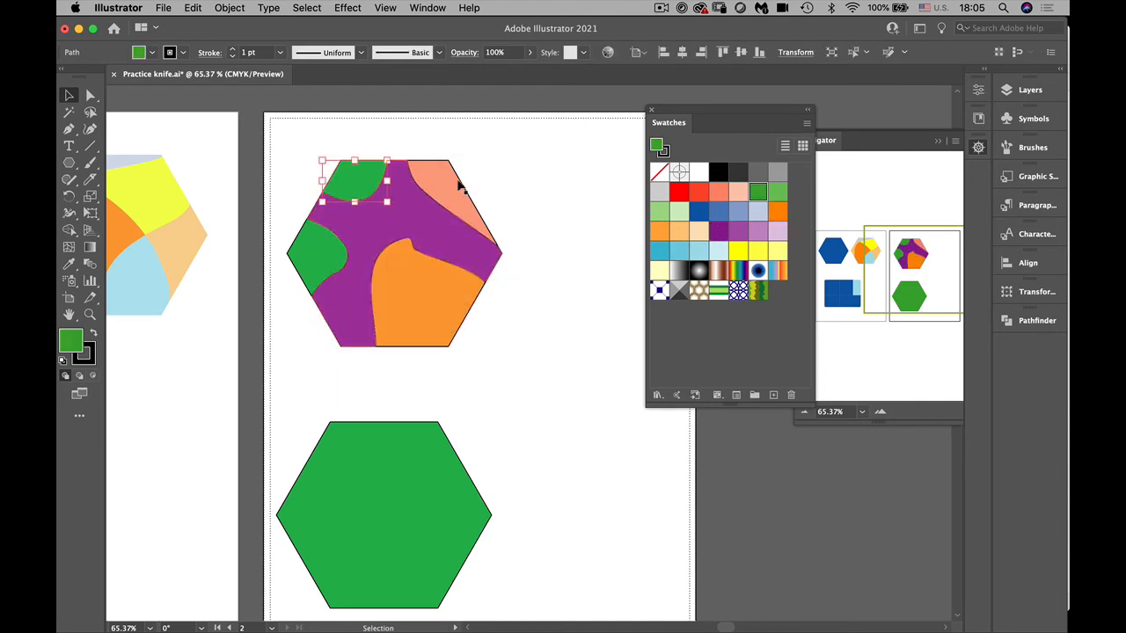
{"action": "left_click", "coordinate": [757, 211]}
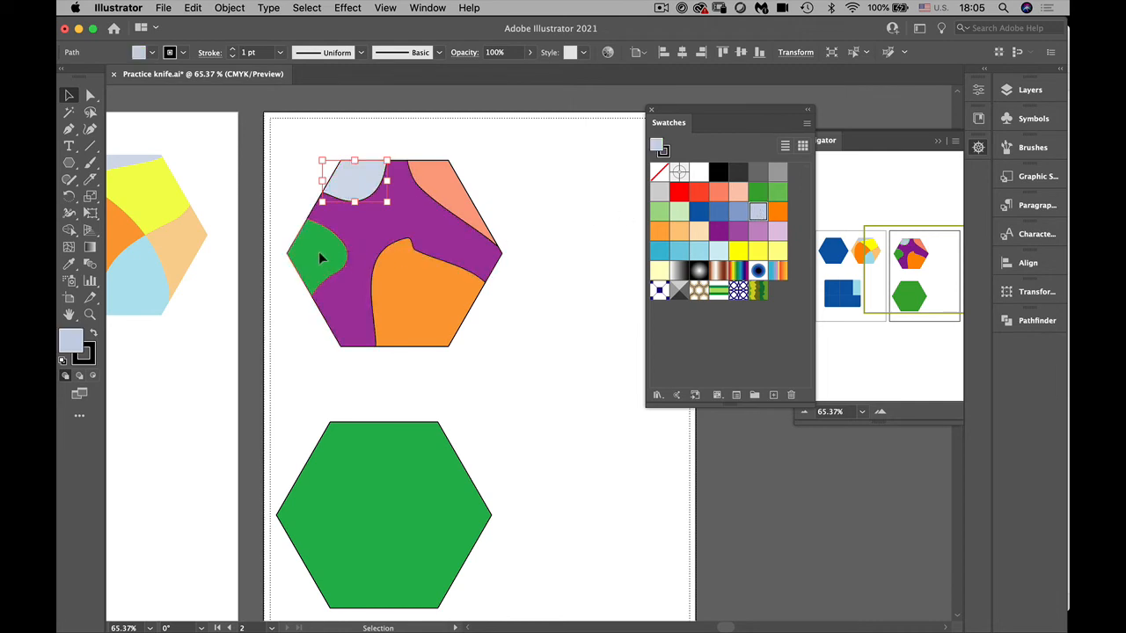
{"action": "left_click", "coordinate": [319, 251]}
{"action": "left_click", "coordinate": [659, 211]}
{"action": "left_click", "coordinate": [579, 368]}
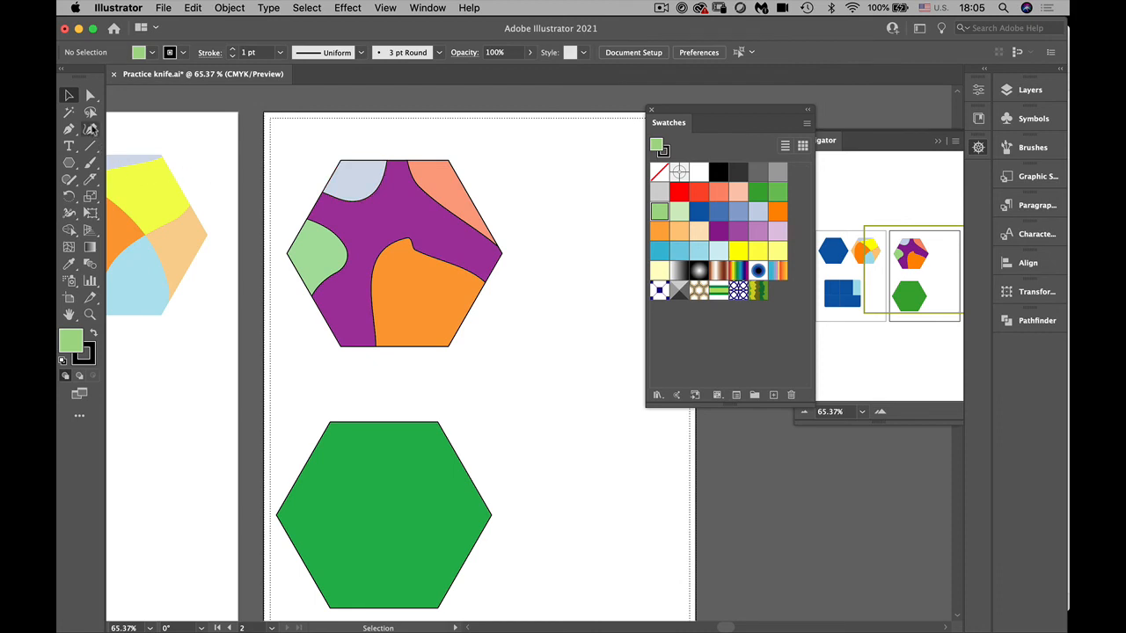
With nothing selected, cut across the whole multicoloured hexagon with two crossing curved Knife strokes
{"action": "left_click", "coordinate": [90, 180]}
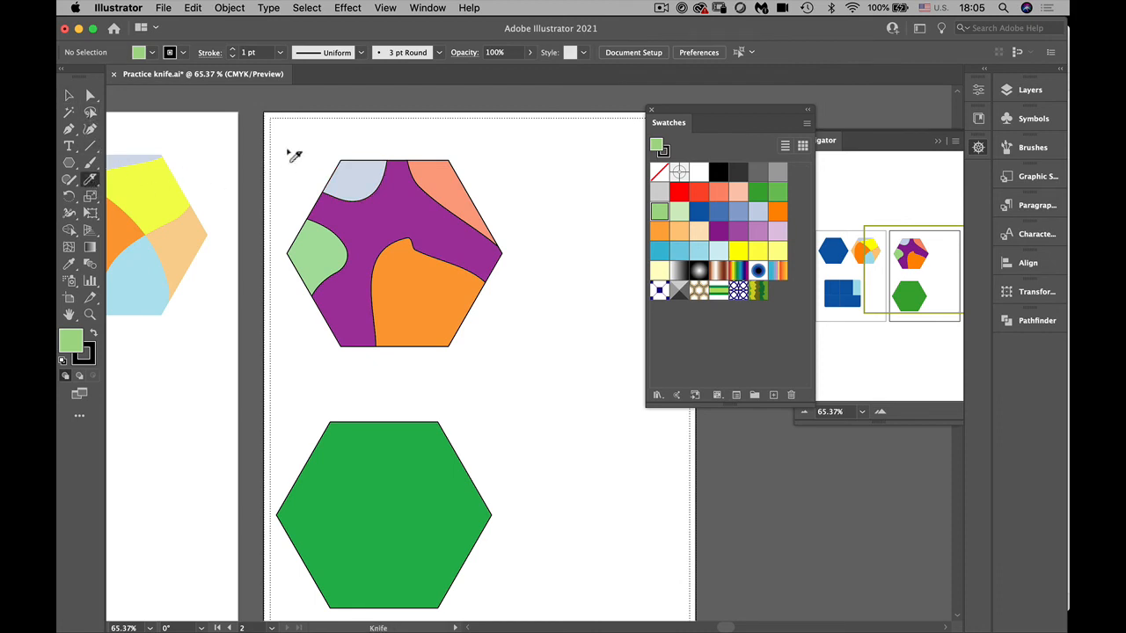
{"action": "mouse_move", "coordinate": [295, 148]}
{"action": "left_mouse_down"}
{"action": "mouse_move", "coordinate": [314, 188]}
{"action": "mouse_move", "coordinate": [395, 221]}
{"action": "mouse_move", "coordinate": [452, 296]}
{"action": "mouse_move", "coordinate": [482, 376]}
{"action": "left_mouse_up"}
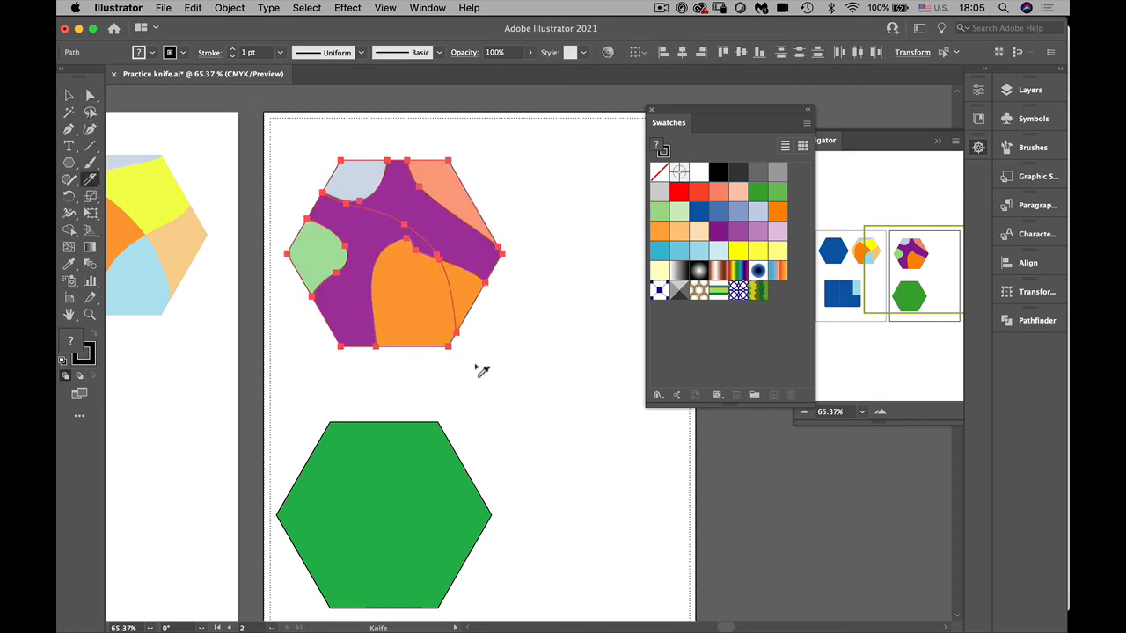
{"action": "mouse_move", "coordinate": [488, 164]}
{"action": "left_mouse_down"}
{"action": "mouse_move", "coordinate": [380, 238]}
{"action": "mouse_move", "coordinate": [306, 254]}
{"action": "mouse_move", "coordinate": [266, 308]}
{"action": "left_mouse_up"}
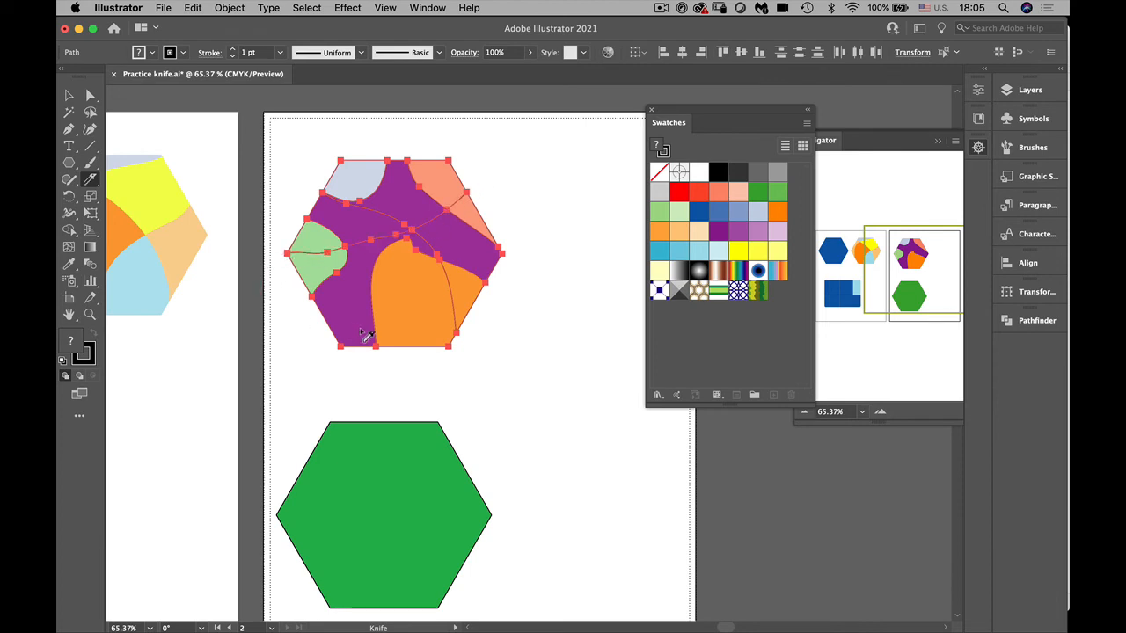
{"action": "left_click", "coordinate": [70, 96]}
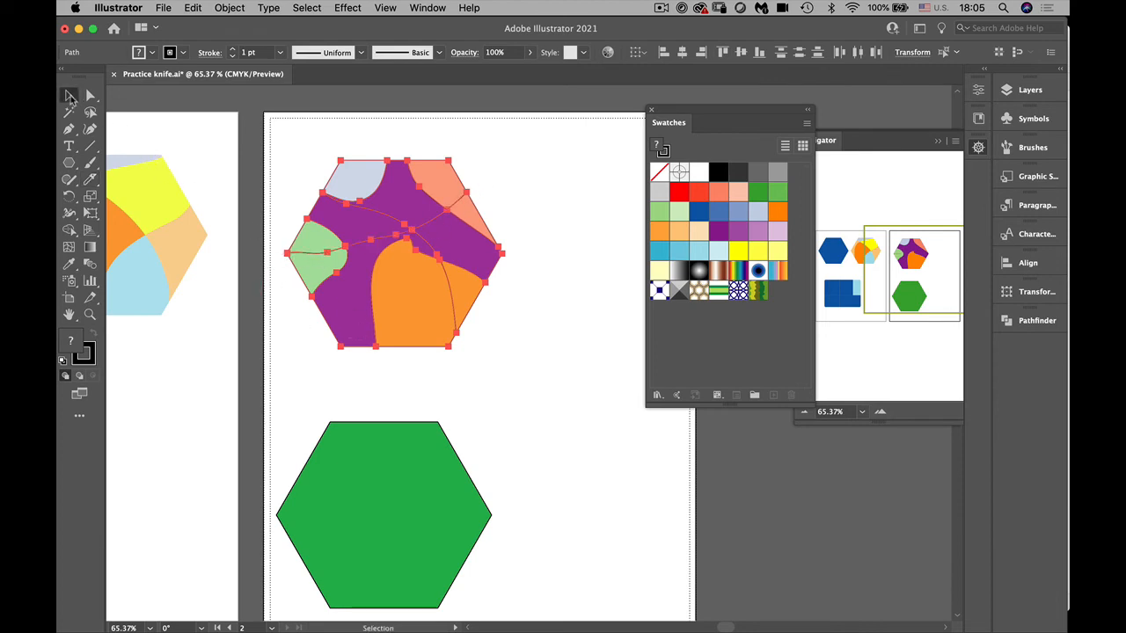
{"action": "left_click", "coordinate": [526, 189]}
{"action": "mouse_move", "coordinate": [90, 181]}
{"action": "left_mouse_down"}
{"action": "mouse_move", "coordinate": [126, 180]}
{"action": "mouse_move", "coordinate": [134, 211]}
{"action": "mouse_move", "coordinate": [203, 167]}
{"action": "left_mouse_up"}
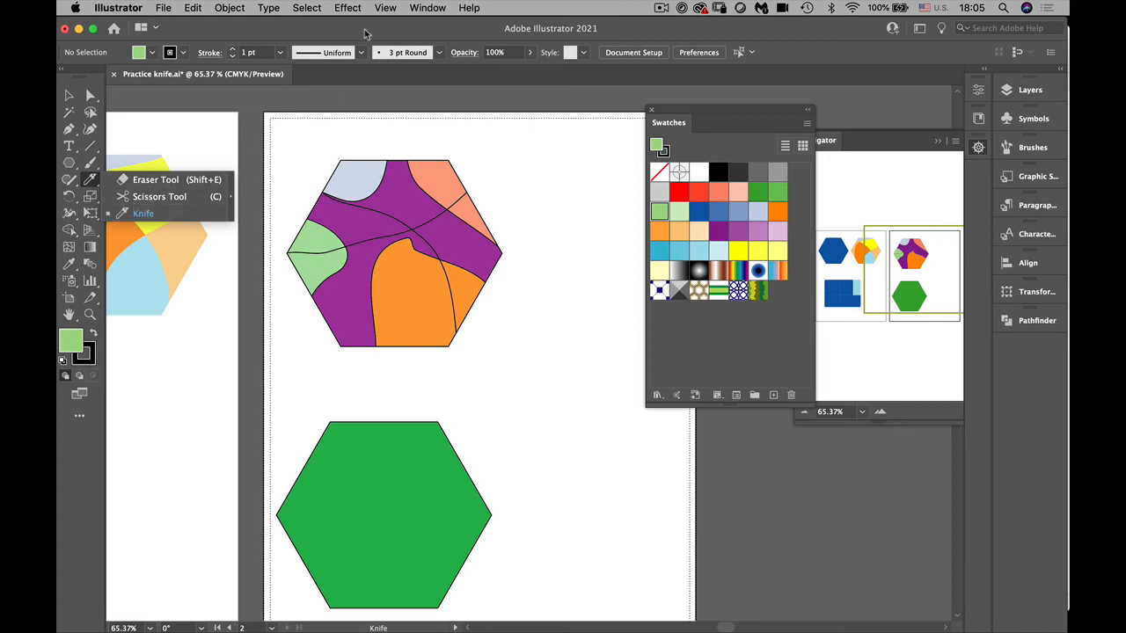
{"action": "left_click", "coordinate": [388, 8]}
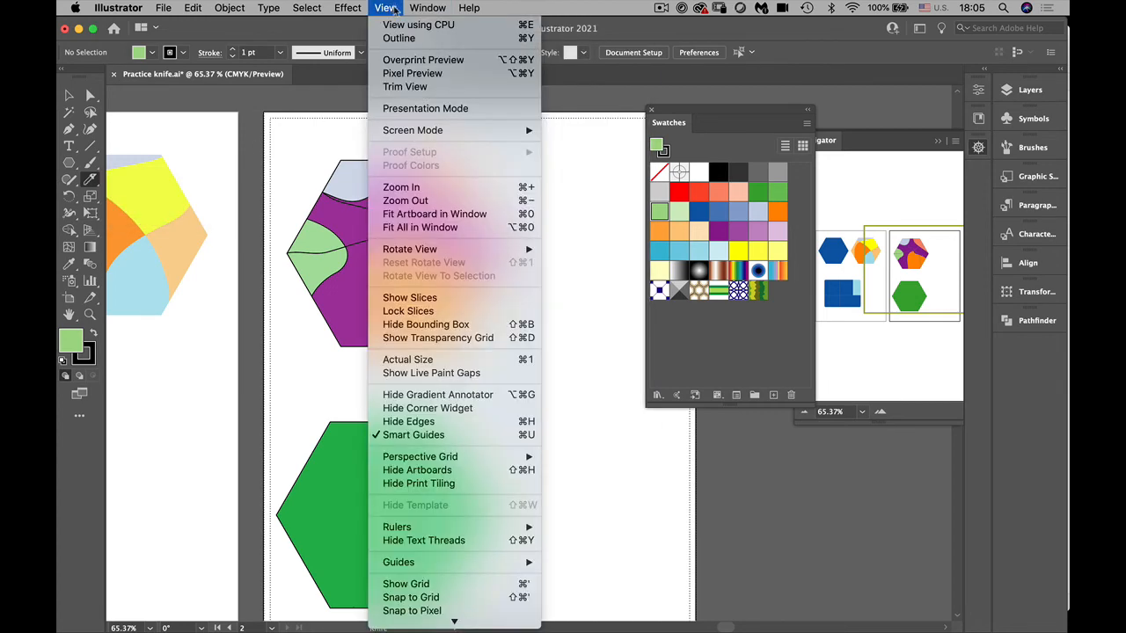
{"action": "mouse_move", "coordinate": [420, 10]}
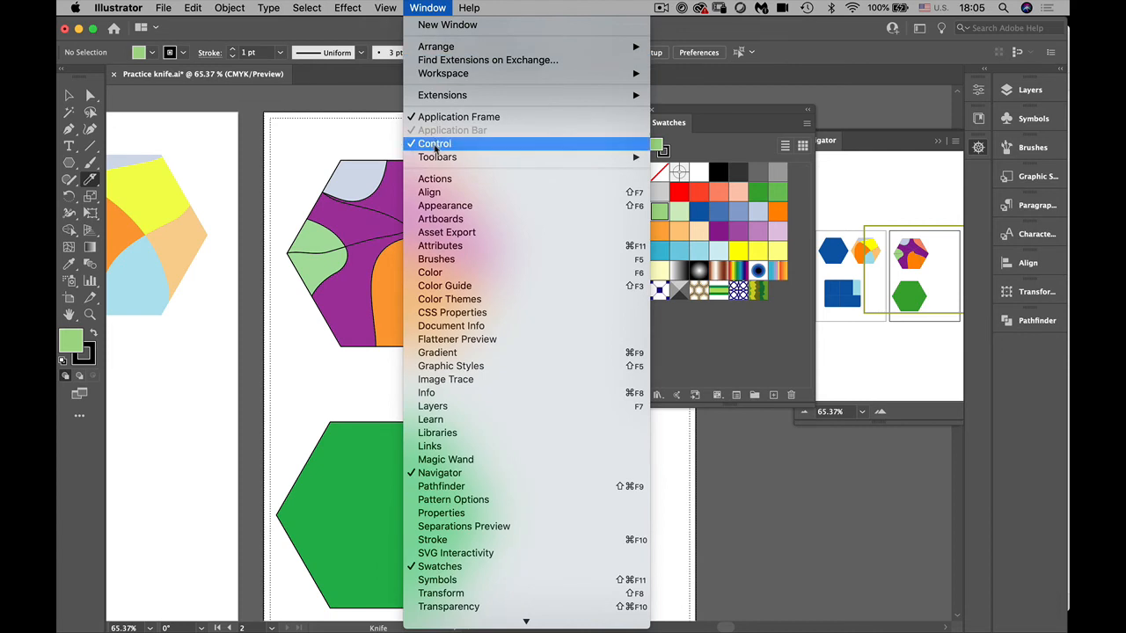
{"action": "mouse_move", "coordinate": [437, 158]}
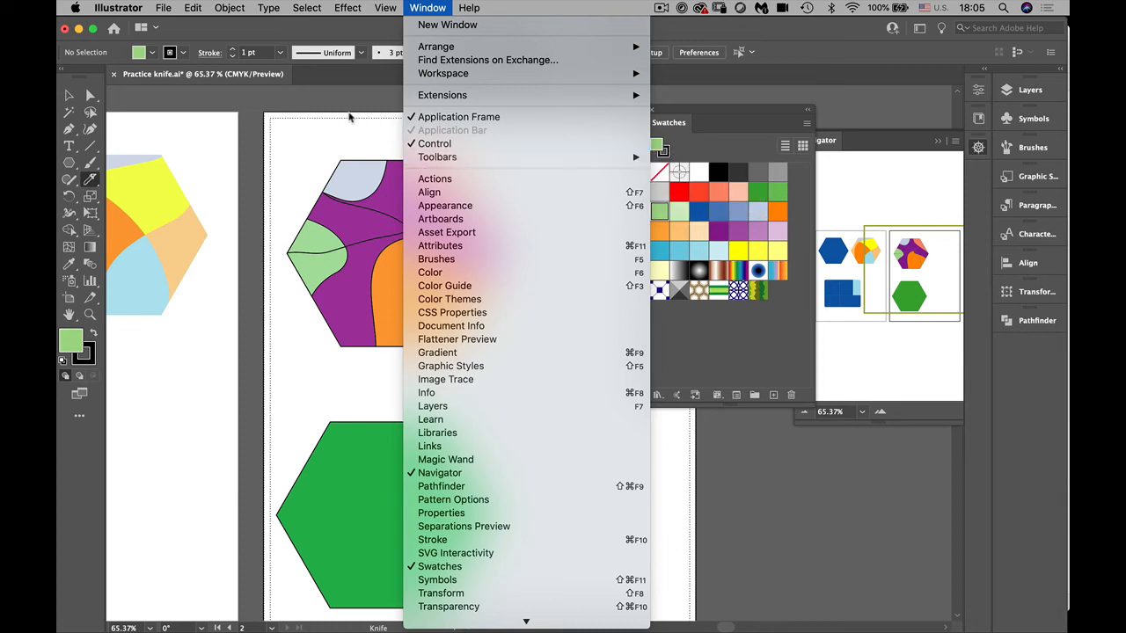
{"action": "left_click", "coordinate": [350, 116]}
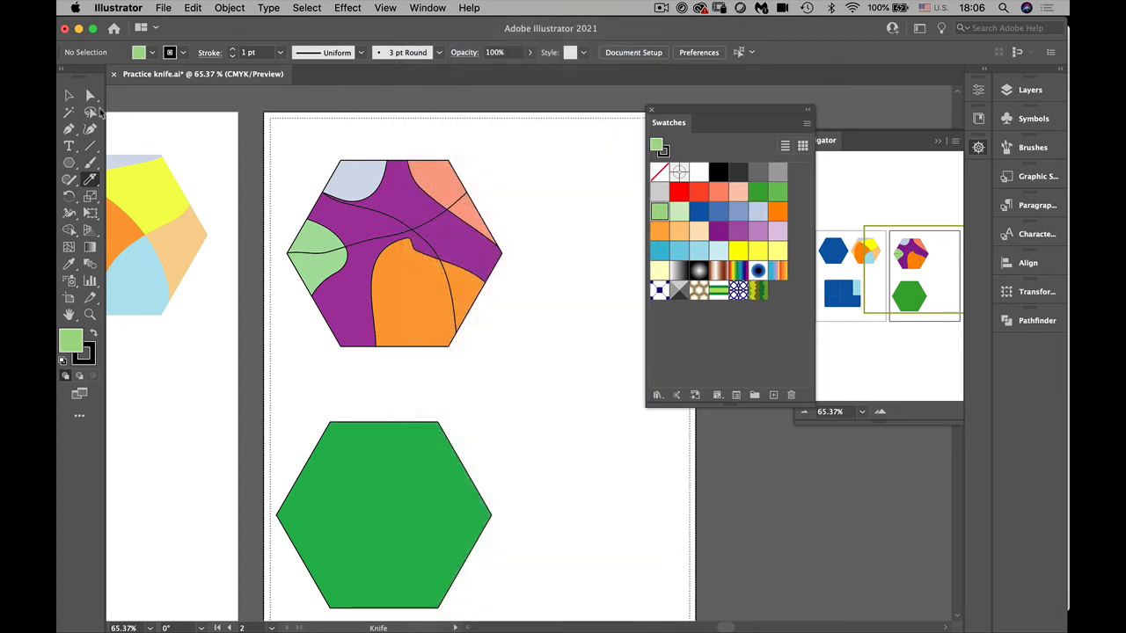
Recolour the hexagon's upper-right corner piece pale green and the large lower orange piece yellow
{"action": "left_click", "coordinate": [69, 95]}
{"action": "left_click", "coordinate": [427, 178]}
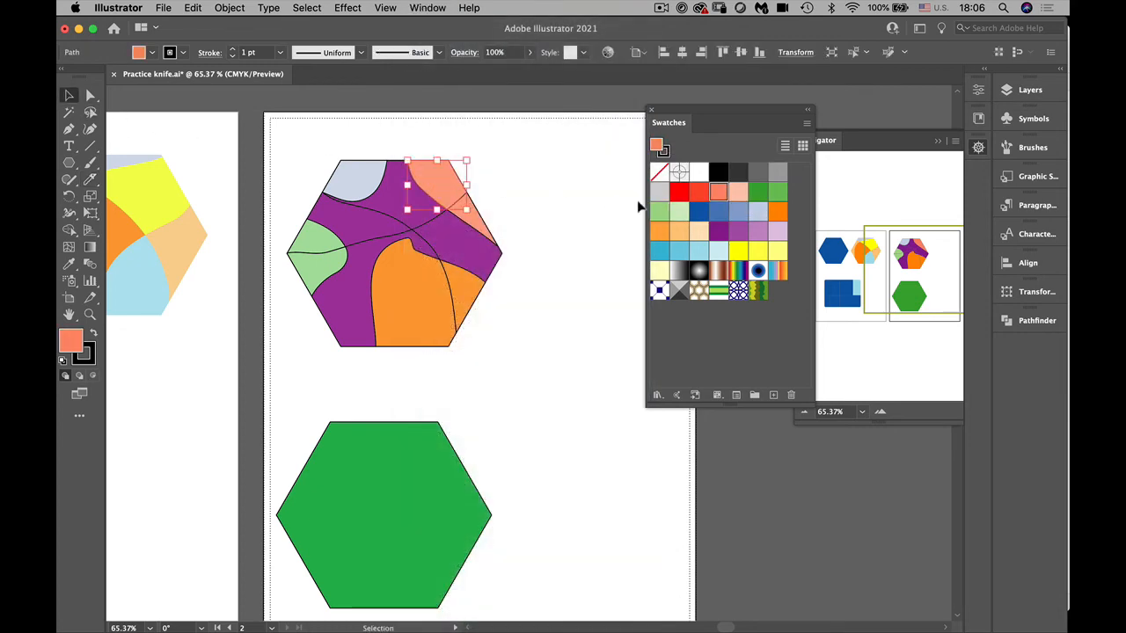
{"action": "left_click", "coordinate": [679, 211]}
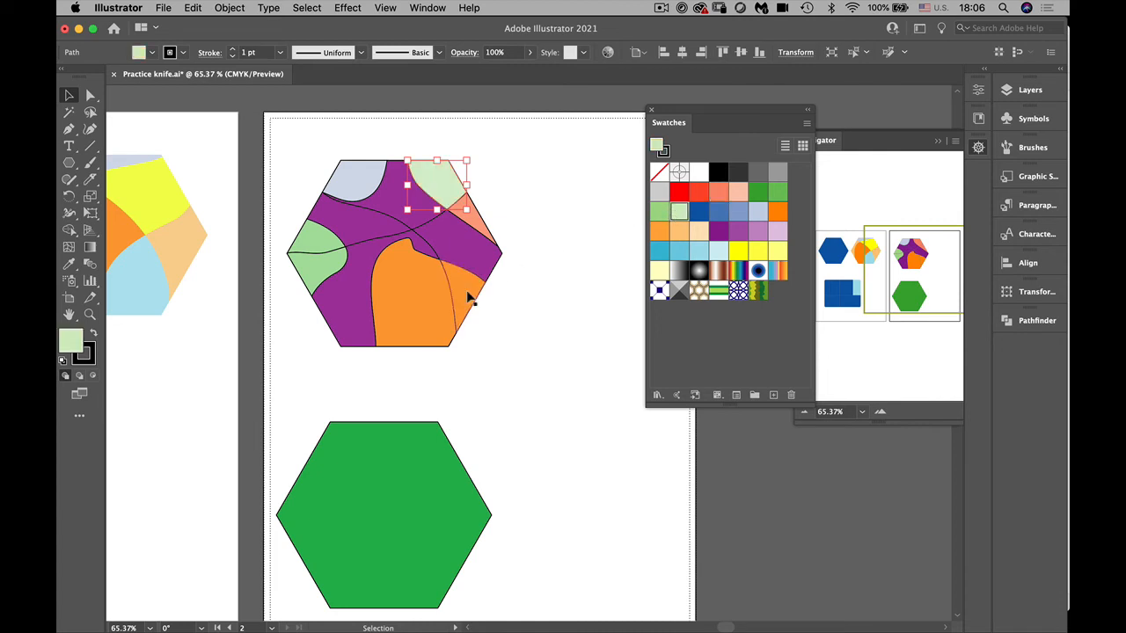
{"action": "left_click", "coordinate": [418, 311]}
{"action": "left_click", "coordinate": [719, 250]}
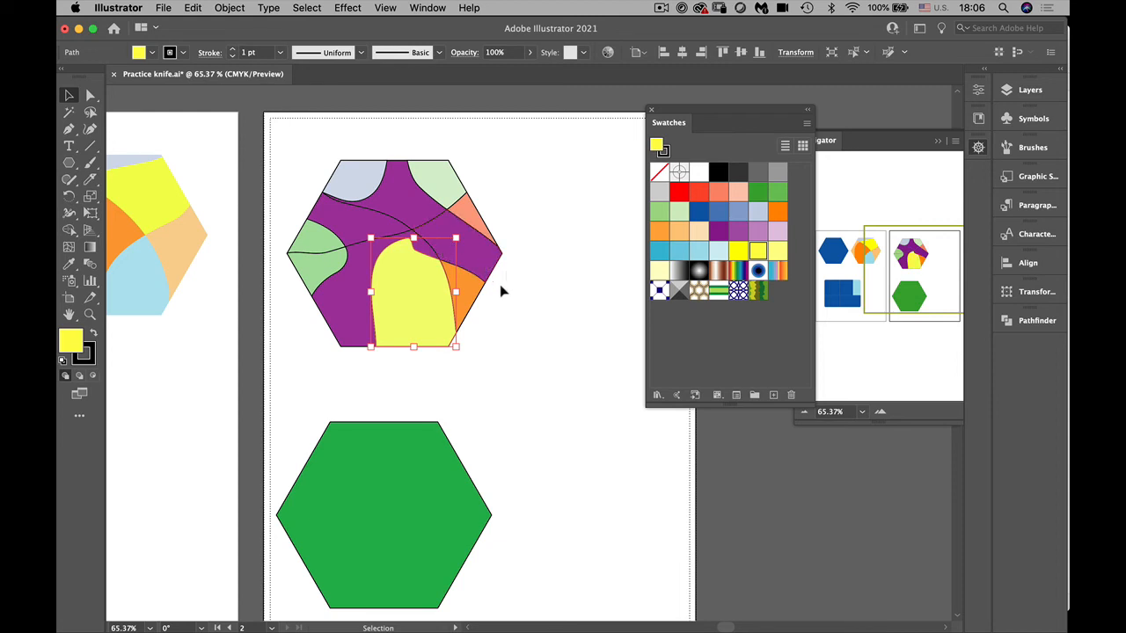
Recolour the narrow orange piece at the hexagon's lower right pale pink and the lower half of the left corner piece red
{"action": "left_click", "coordinate": [477, 297]}
{"action": "left_click", "coordinate": [739, 252]}
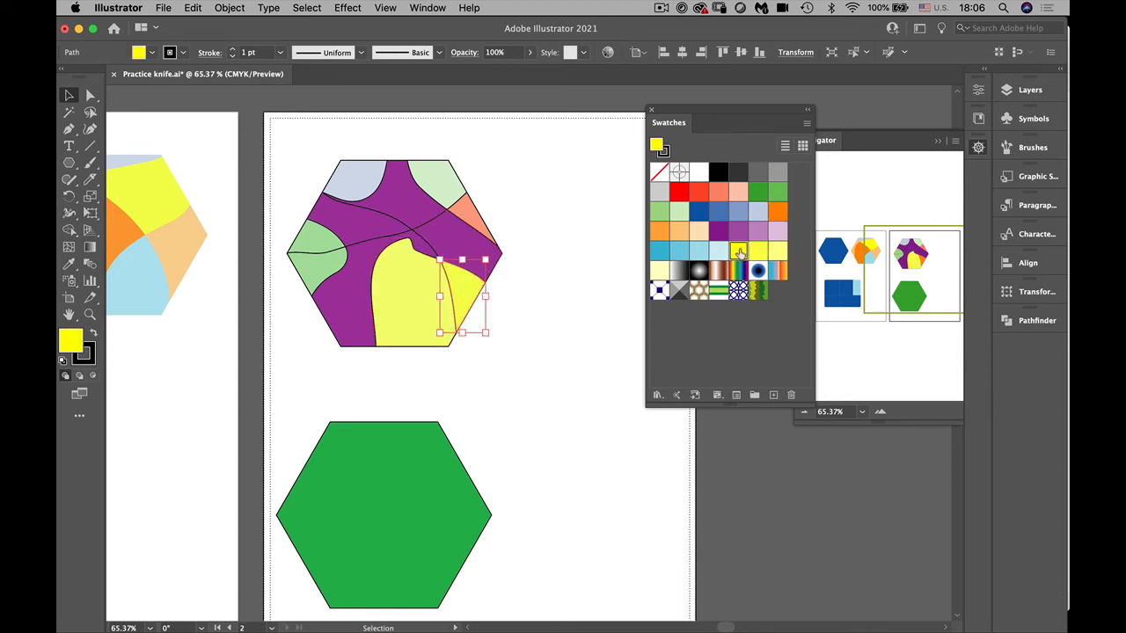
{"action": "left_click", "coordinate": [778, 231]}
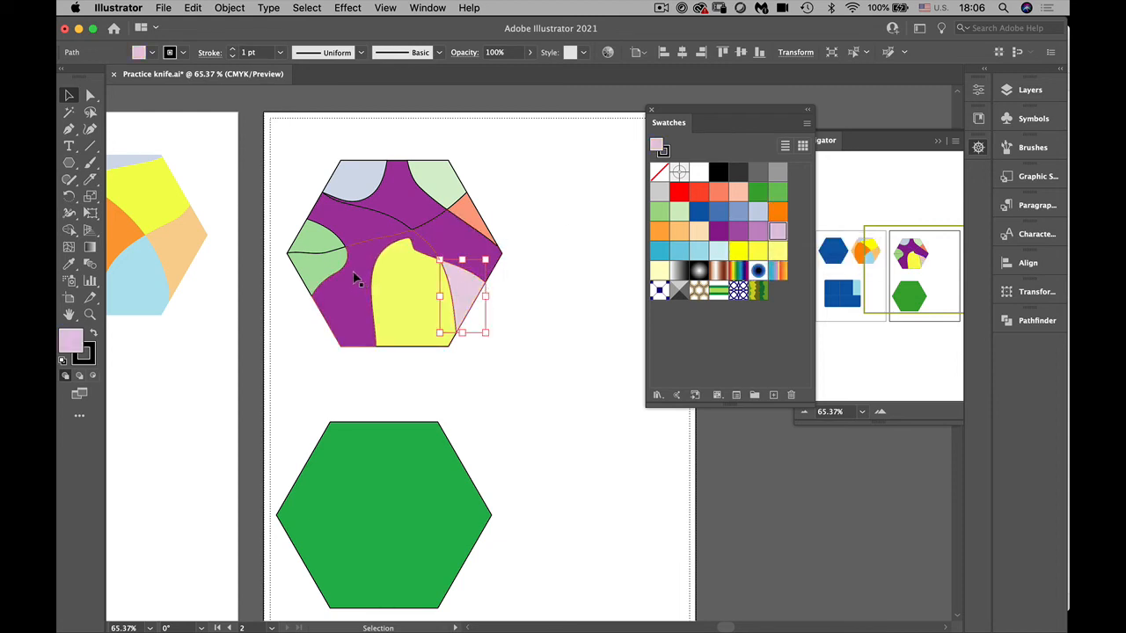
{"action": "left_click", "coordinate": [313, 264]}
{"action": "left_click", "coordinate": [697, 192]}
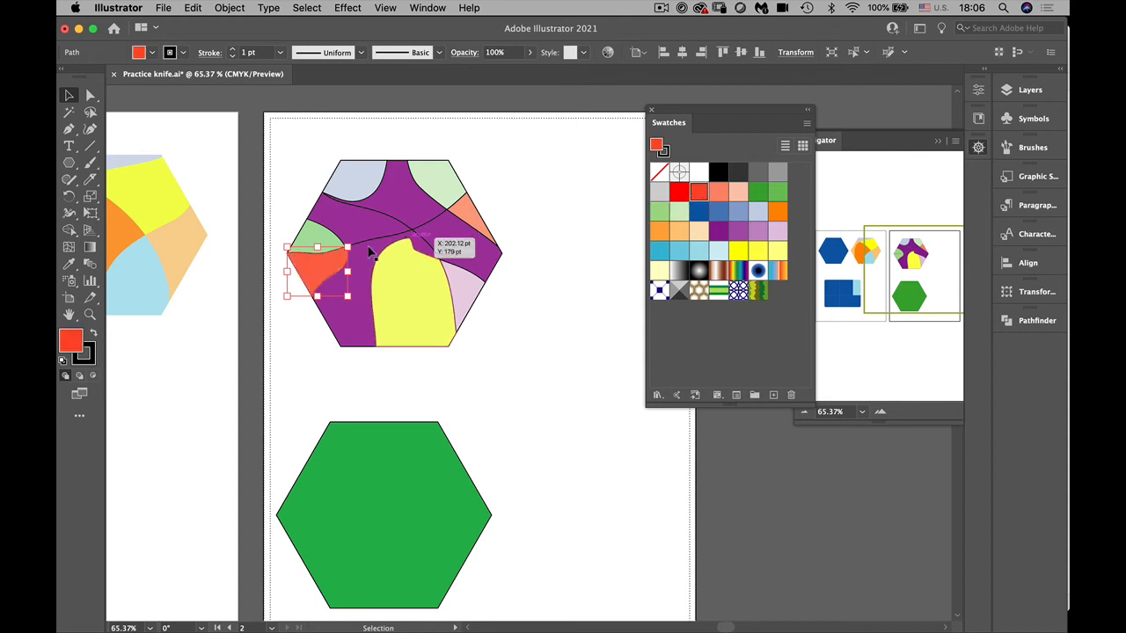
{"action": "left_click", "coordinate": [280, 171]}
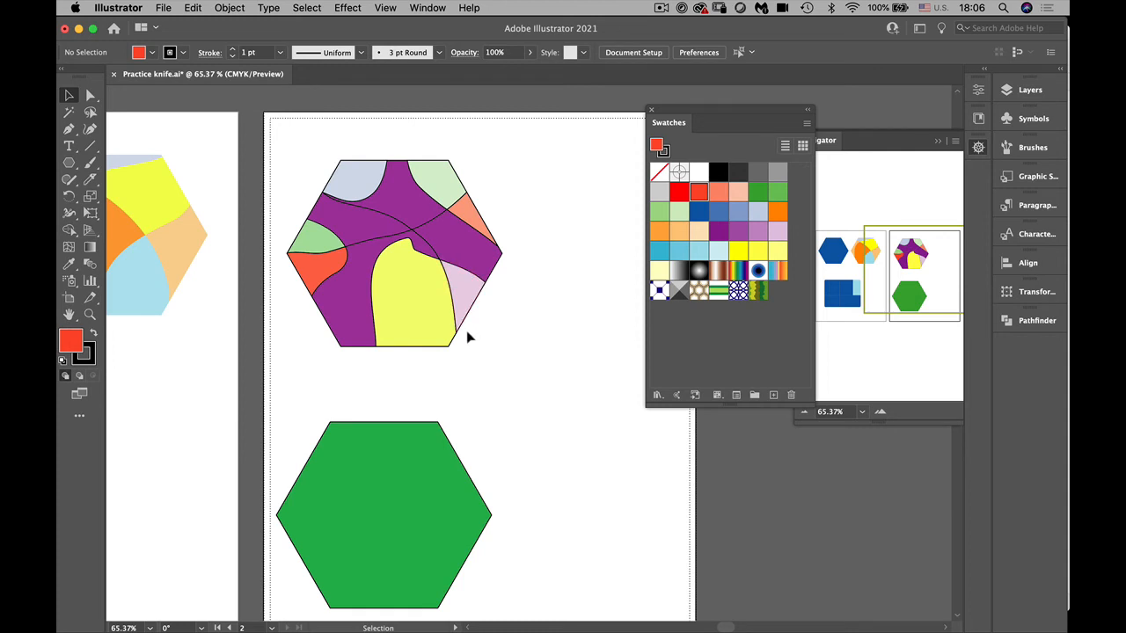
Draw a red rectangle on the artboard to the right of the multicoloured hexagon
{"action": "scroll", "coordinate": [482, 347], "scroll_direction": "right", "scroll_amount": 5}
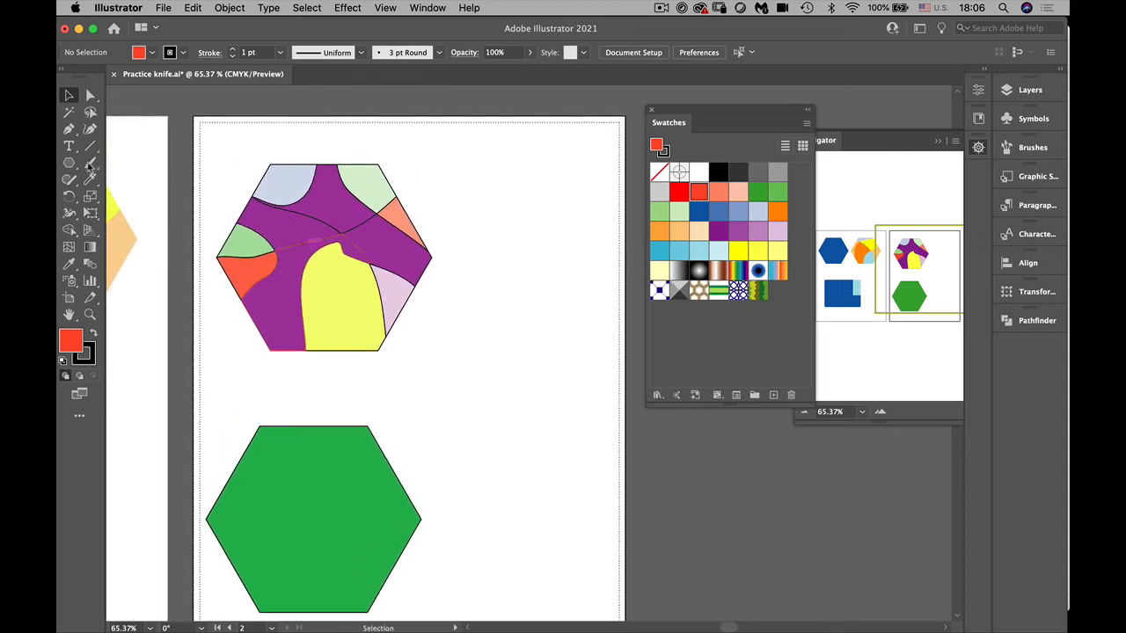
{"action": "left_click", "coordinate": [70, 164]}
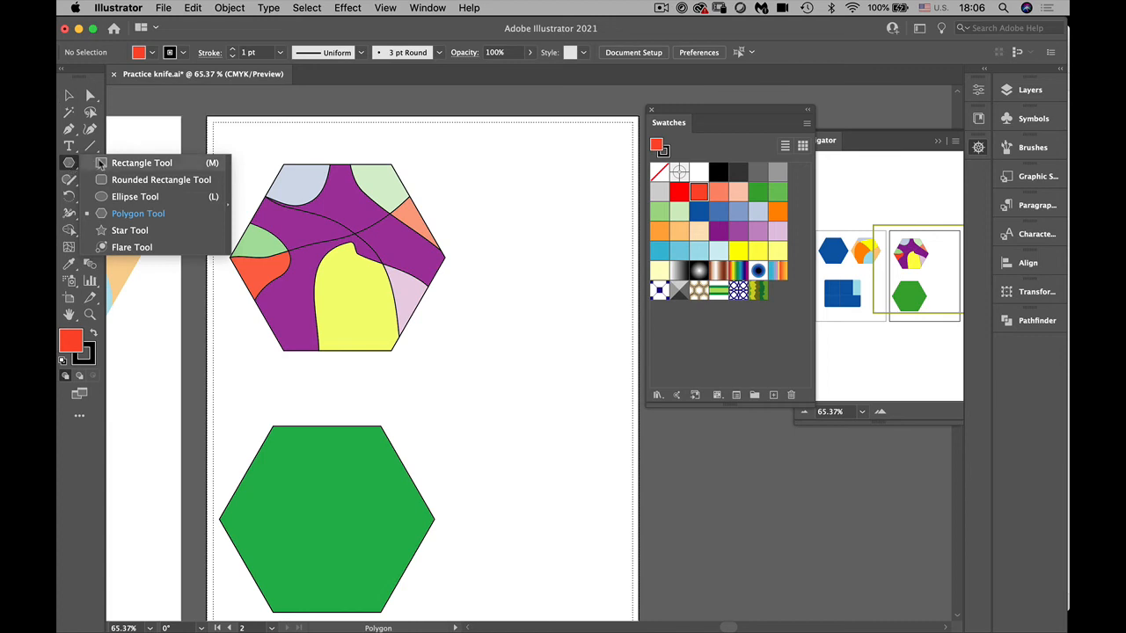
{"action": "left_click", "coordinate": [100, 164]}
{"action": "left_click_drag", "start_coordinate": [459, 206], "coordinate": [603, 331]}
Cut the rectangle with straight Knife strokes: two vertical, one horizontal across the middle, and two crossing diagonals
{"action": "left_click", "coordinate": [90, 180]}
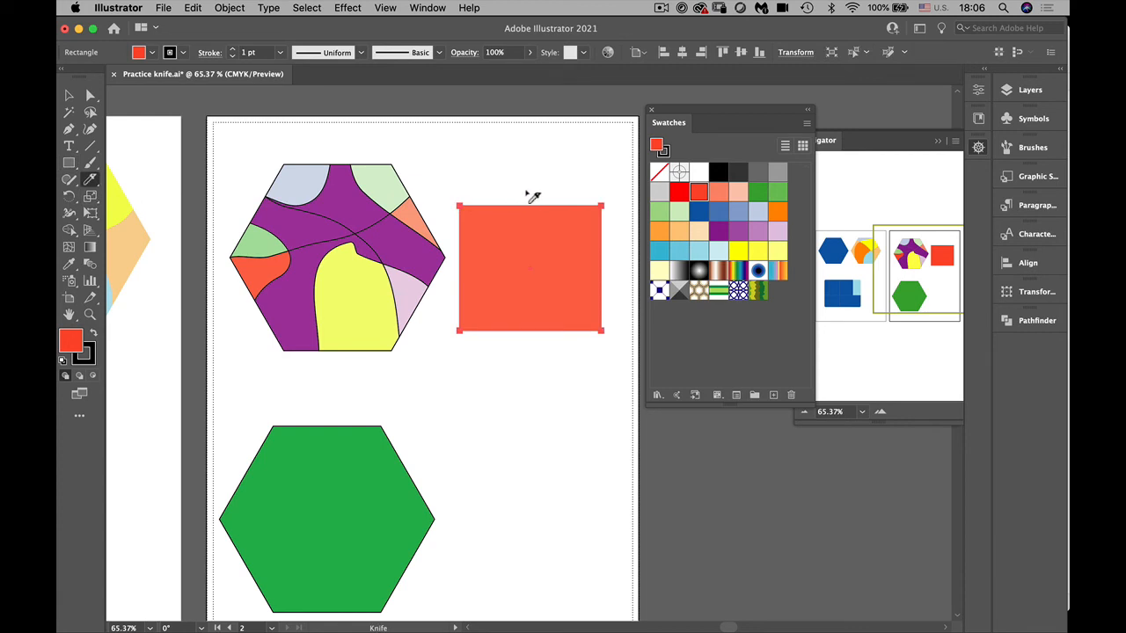
{"action": "left_click_drag", "start_coordinate": [558, 176], "coordinate": [561, 372]}
{"action": "left_click_drag", "start_coordinate": [507, 180], "coordinate": [507, 372]}
{"action": "left_click_drag", "start_coordinate": [460, 258], "coordinate": [455, 258]}
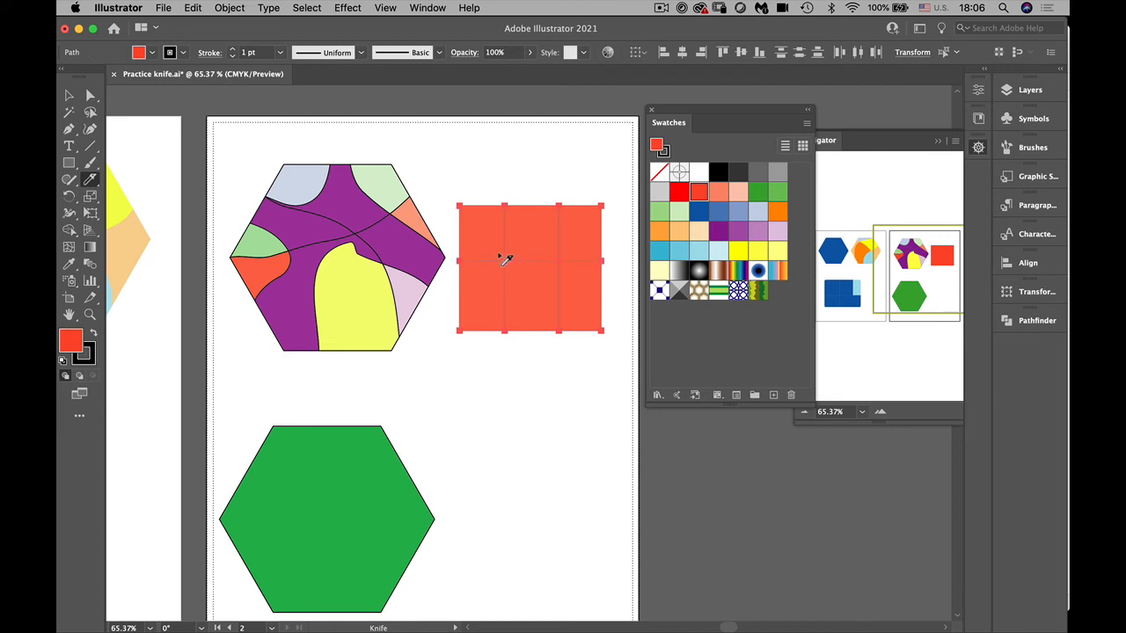
{"action": "left_click_drag", "start_coordinate": [593, 182], "coordinate": [510, 372]}
Reset the rotated view, then fill the cut rectangle's upper-left piece with pale green and its upper-right piece with blue
{"action": "left_click", "coordinate": [90, 95]}
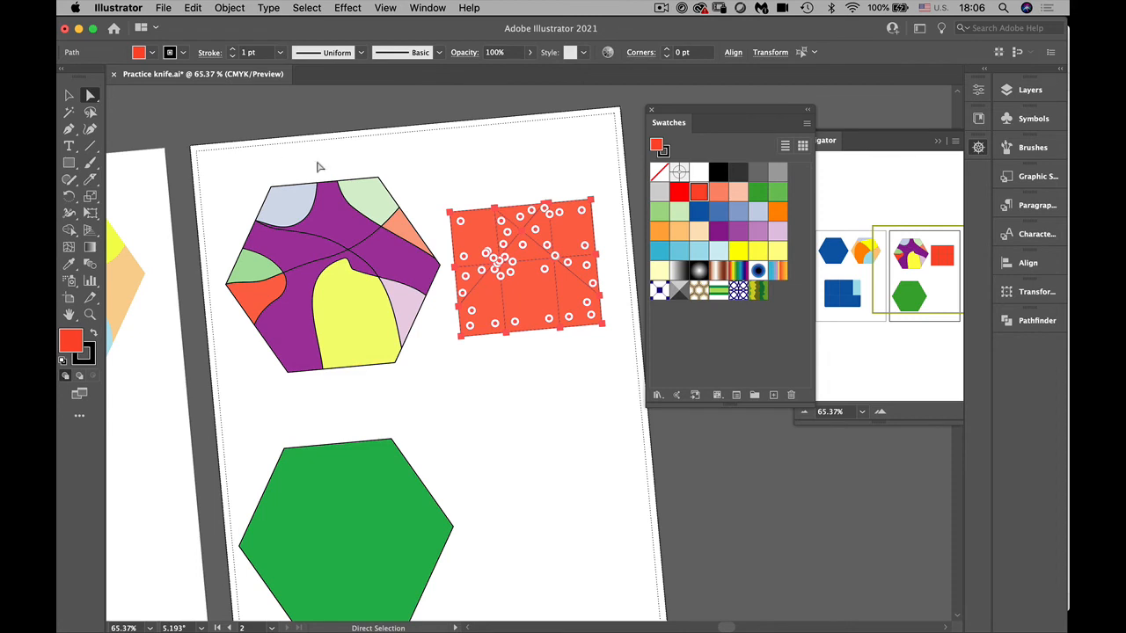
{"action": "key", "text": "shift+super+1"}
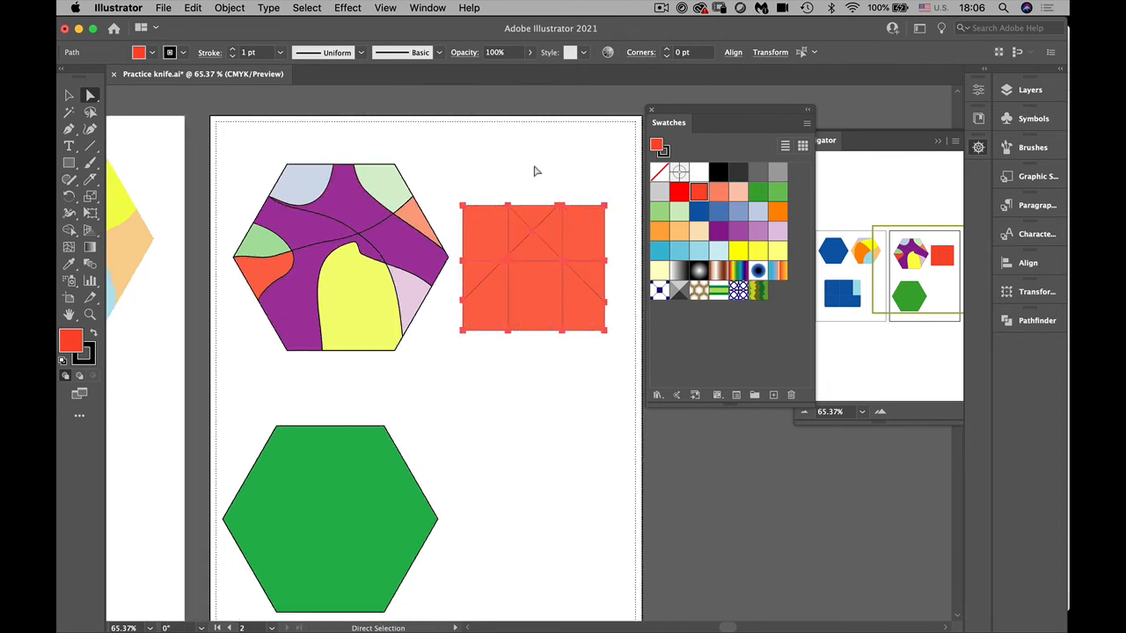
{"action": "left_click", "coordinate": [536, 170]}
{"action": "left_click", "coordinate": [495, 233]}
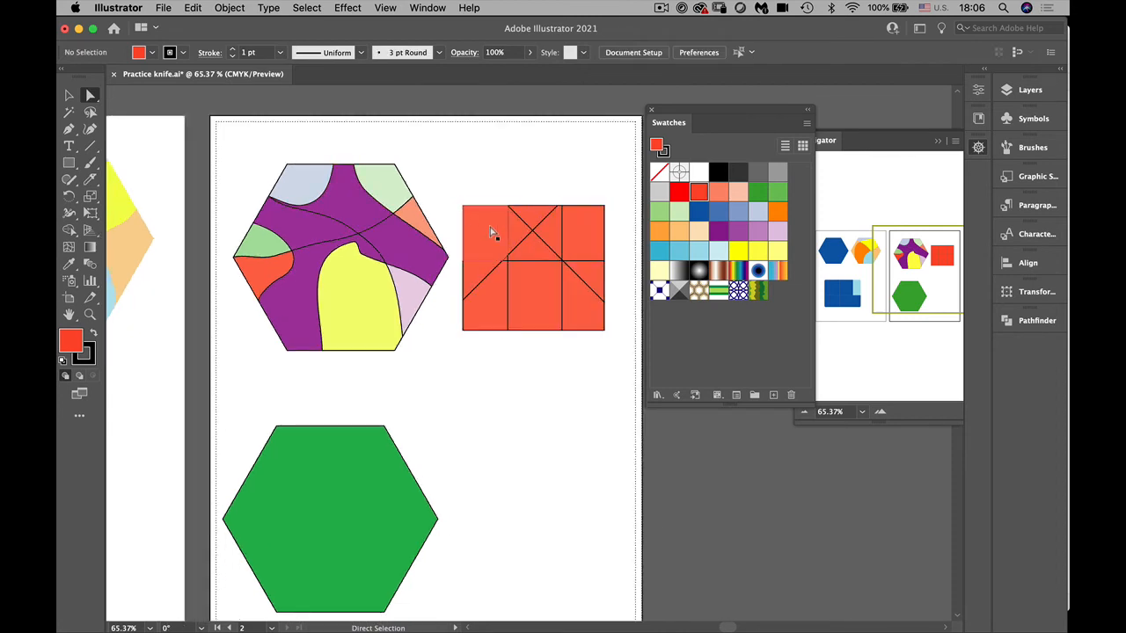
{"action": "left_click", "coordinate": [678, 212]}
{"action": "left_click", "coordinate": [590, 227]}
{"action": "left_click", "coordinate": [698, 211]}
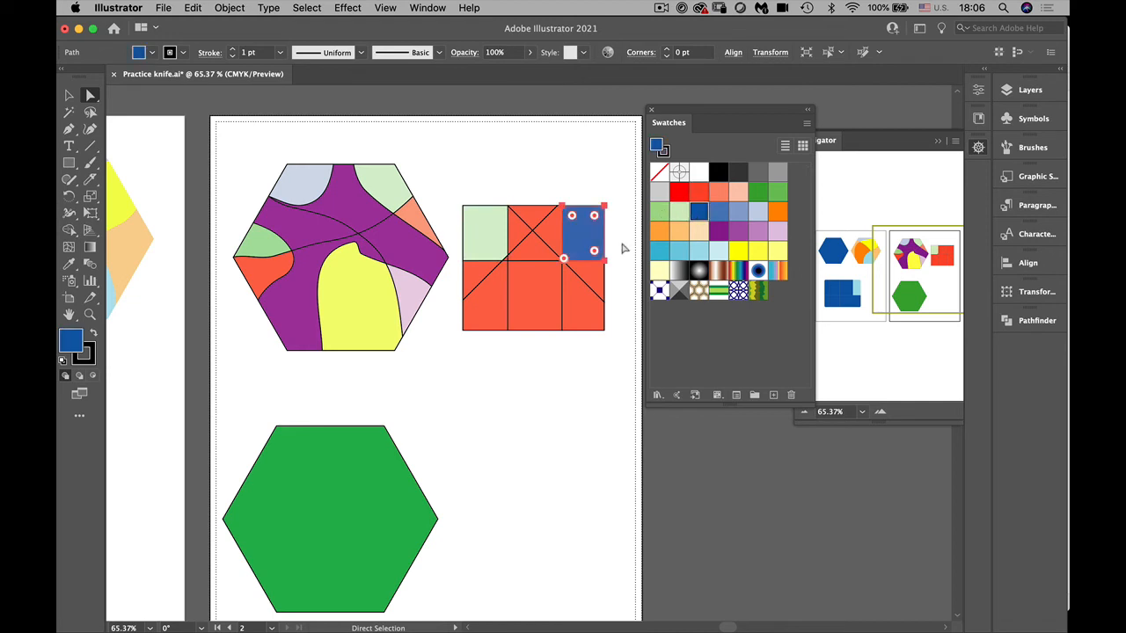
Fill the small triangle beside the rectangle's blue piece with light grey and the lower middle piece with light blue
{"action": "left_click", "coordinate": [547, 230]}
{"action": "left_click", "coordinate": [659, 192]}
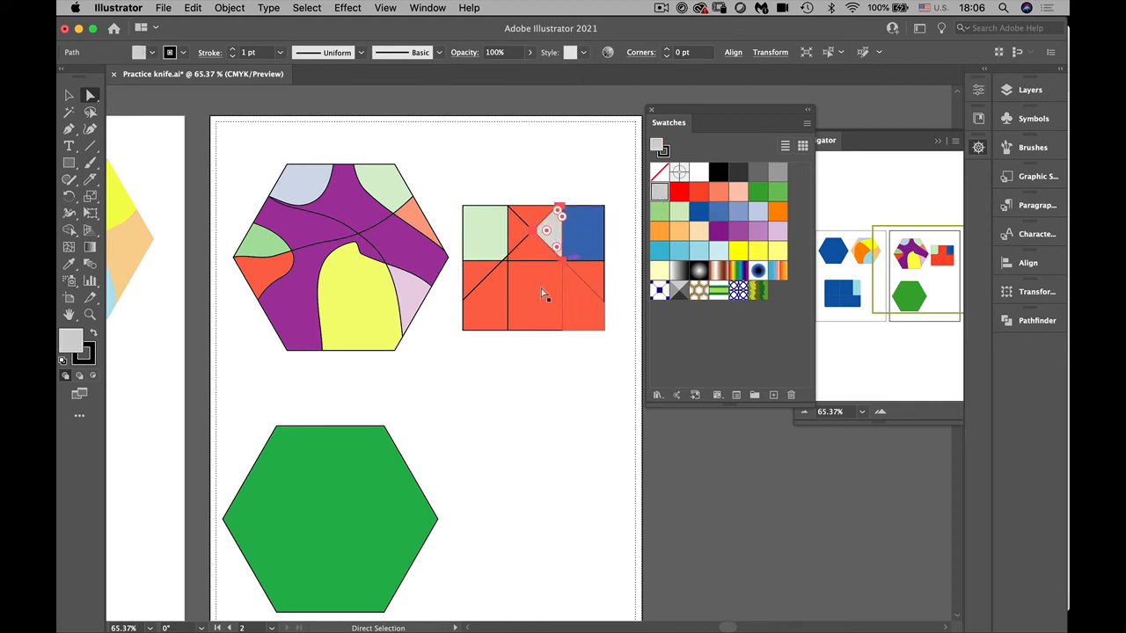
{"action": "left_click", "coordinate": [543, 296]}
{"action": "left_click", "coordinate": [698, 249]}
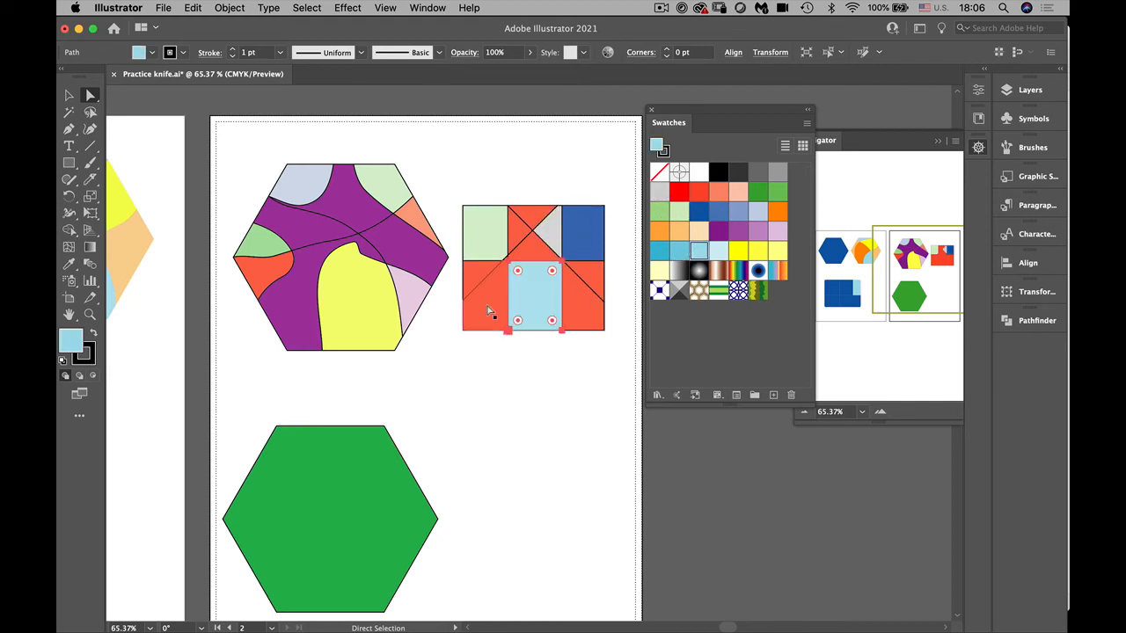
Fill the cut rectangle's lower-left piece with the blue radial gradient, the small piece above it with light yellow, and the upper-left piece with orange
{"action": "left_click", "coordinate": [489, 311]}
{"action": "left_click", "coordinate": [757, 270]}
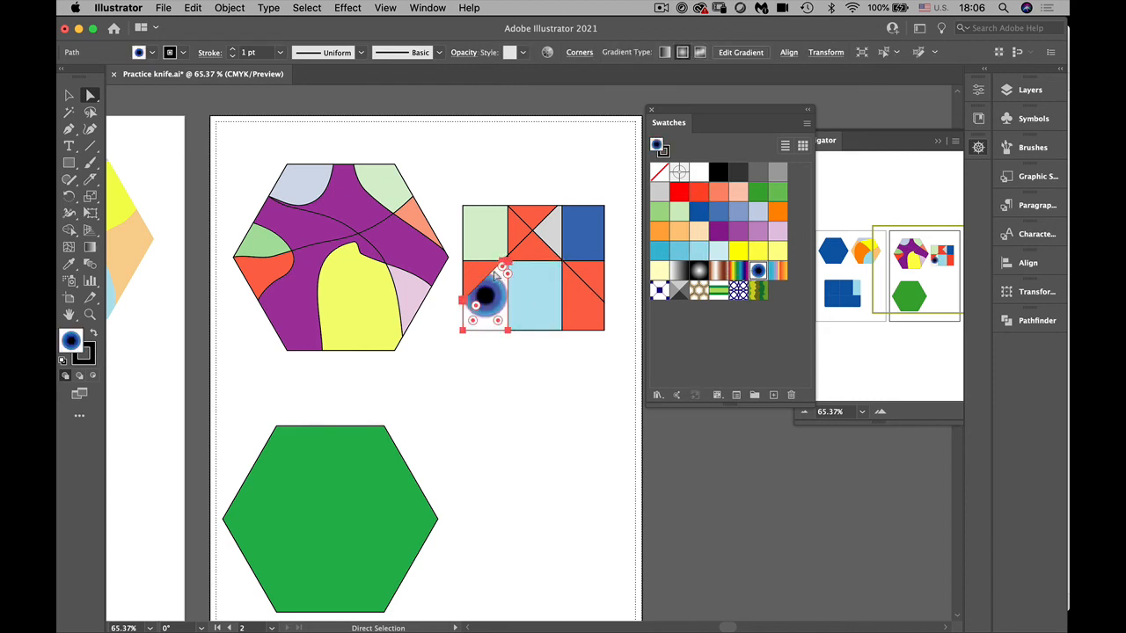
{"action": "left_click", "coordinate": [497, 273]}
{"action": "left_click", "coordinate": [770, 254]}
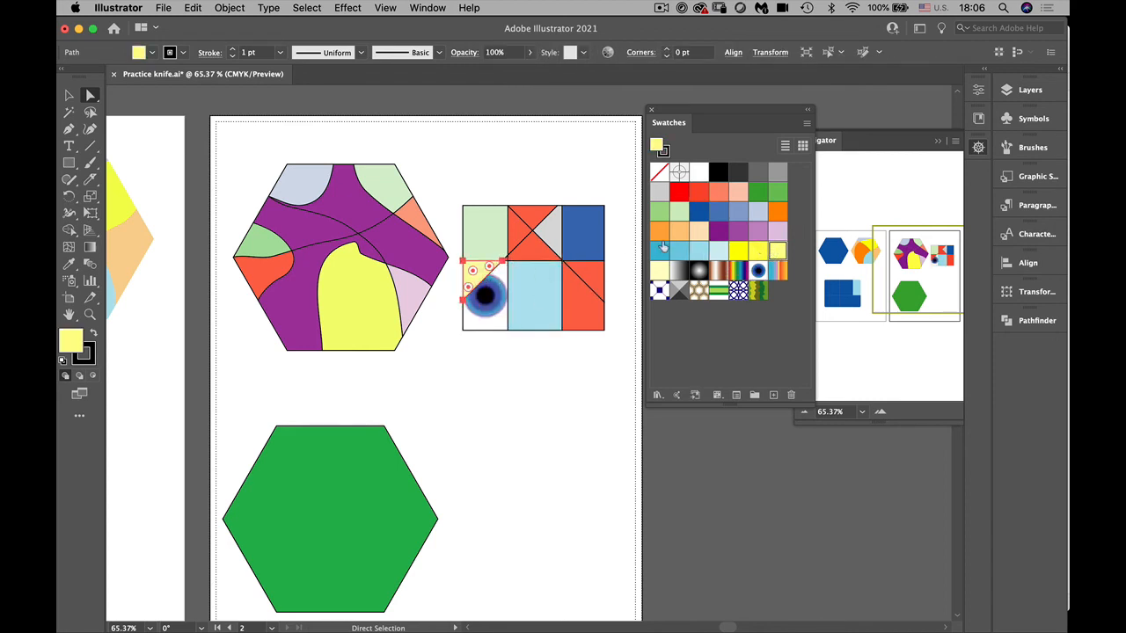
{"action": "left_click", "coordinate": [490, 245]}
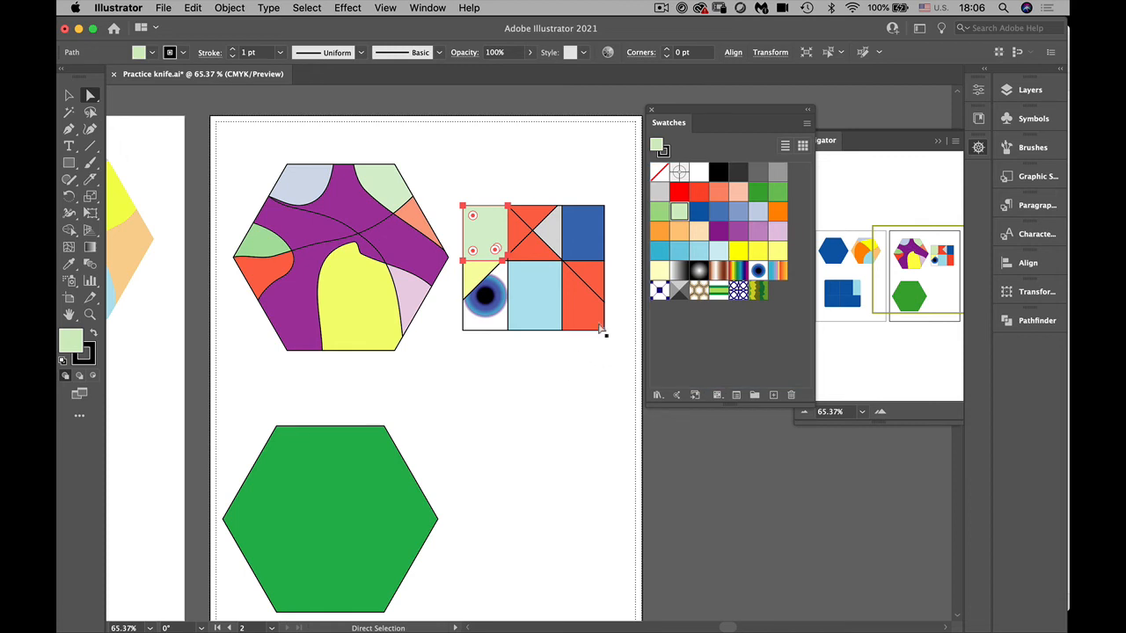
{"action": "left_click", "coordinate": [778, 211]}
{"action": "left_click", "coordinate": [569, 397]}
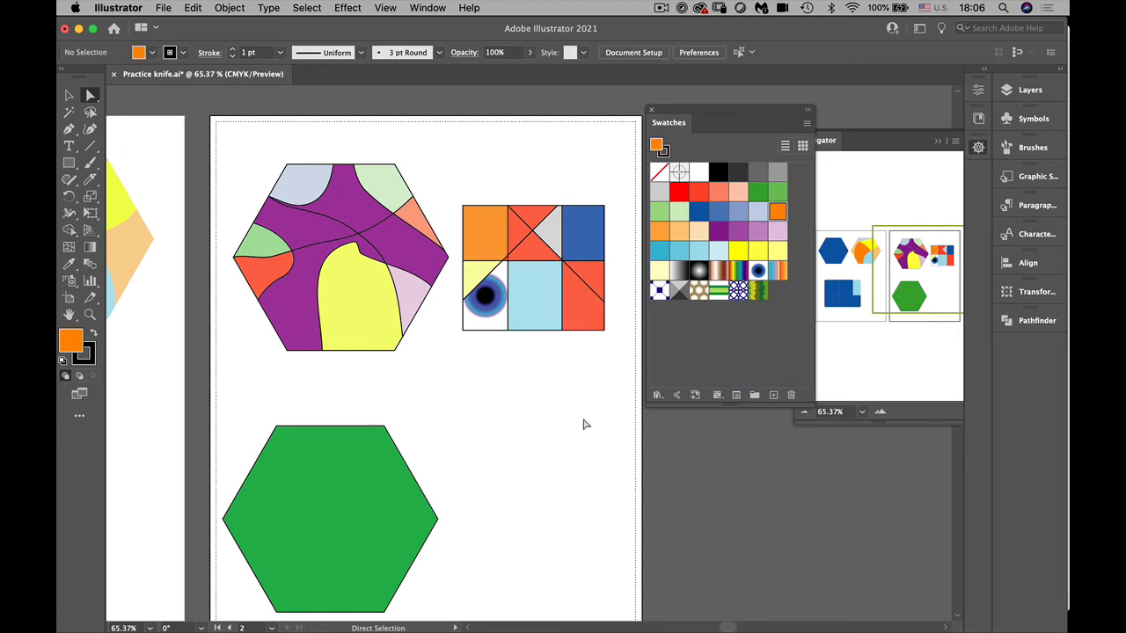
Move the red piece at the purple hexagon's left corner slightly downward, away from the light green piece
{"action": "scroll", "coordinate": [570, 390], "scroll_direction": "down", "scroll_amount": 3}
{"action": "scroll", "coordinate": [570, 390], "scroll_direction": "left", "scroll_amount": 2}
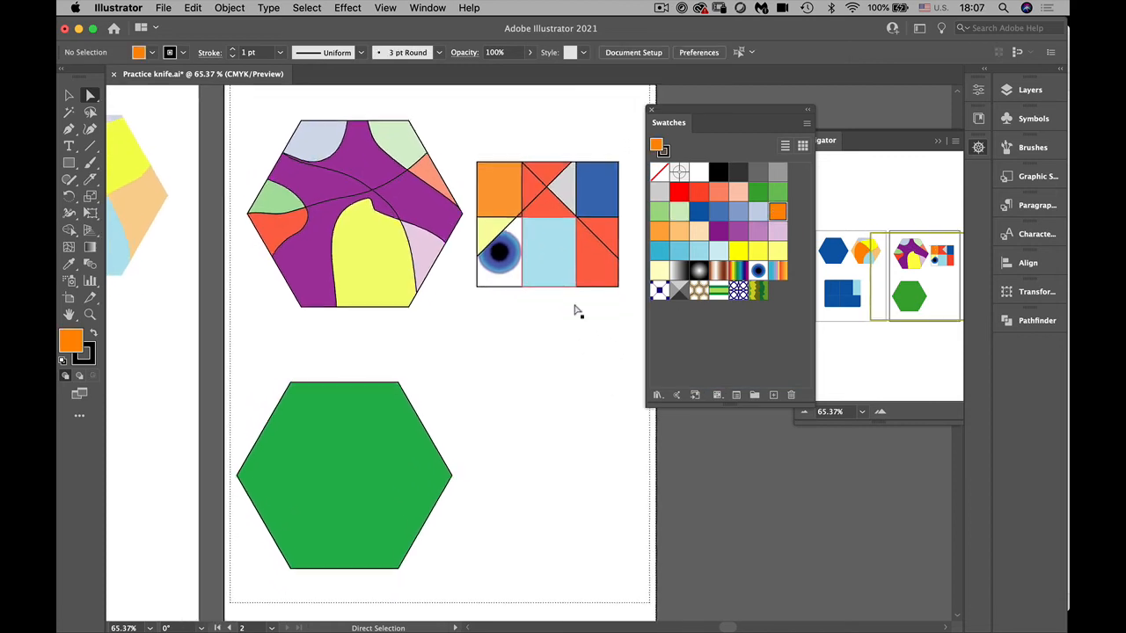
{"action": "scroll", "coordinate": [576, 310], "scroll_direction": "left", "scroll_amount": 5}
{"action": "scroll", "coordinate": [576, 310], "scroll_direction": "up", "scroll_amount": 3}
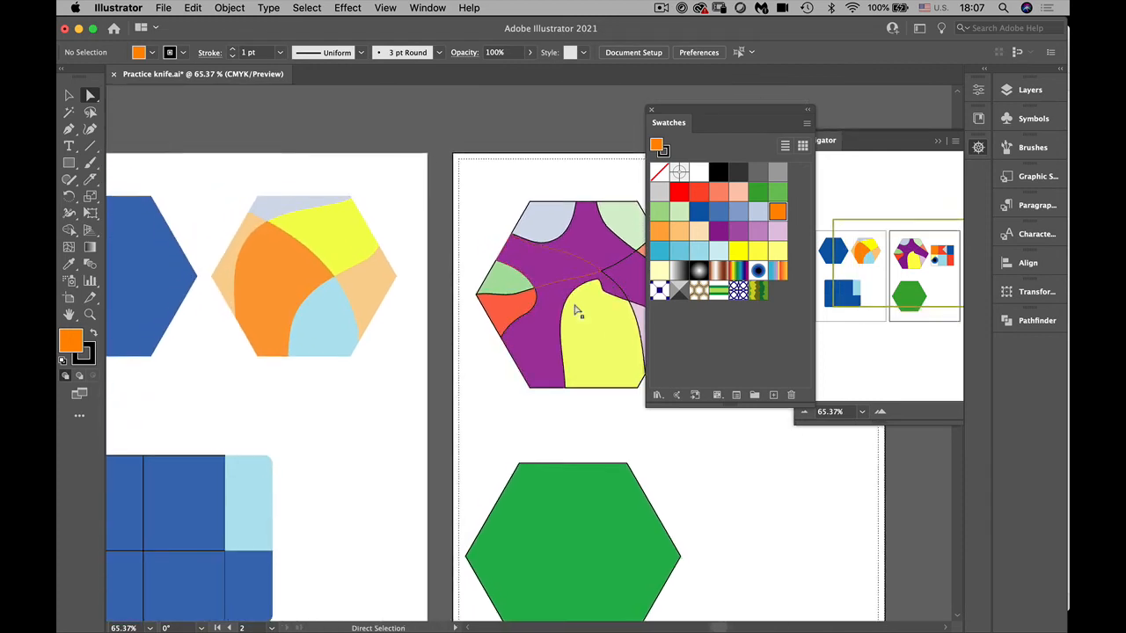
{"action": "scroll", "coordinate": [576, 310], "scroll_direction": "up", "scroll_amount": 2}
{"action": "scroll", "coordinate": [576, 310], "scroll_direction": "left", "scroll_amount": 1}
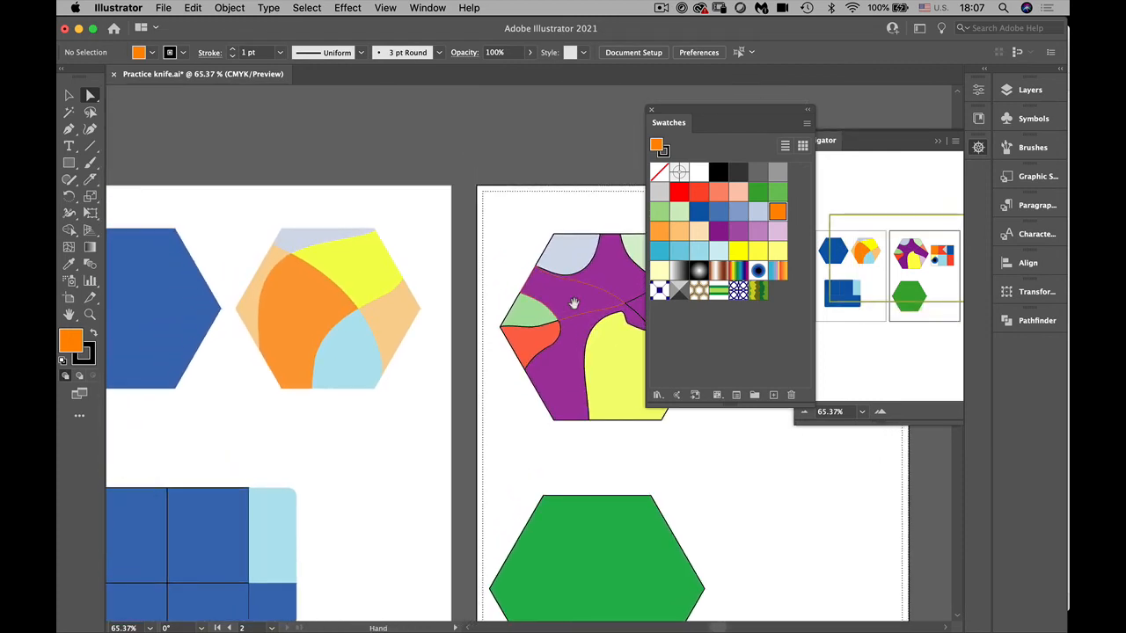
{"action": "key", "text": "space"}
{"action": "left_click_drag", "start_coordinate": [544, 301], "coordinate": [532, 352]}
{"action": "left_click", "coordinate": [523, 239]}
{"action": "key", "text": "space"}
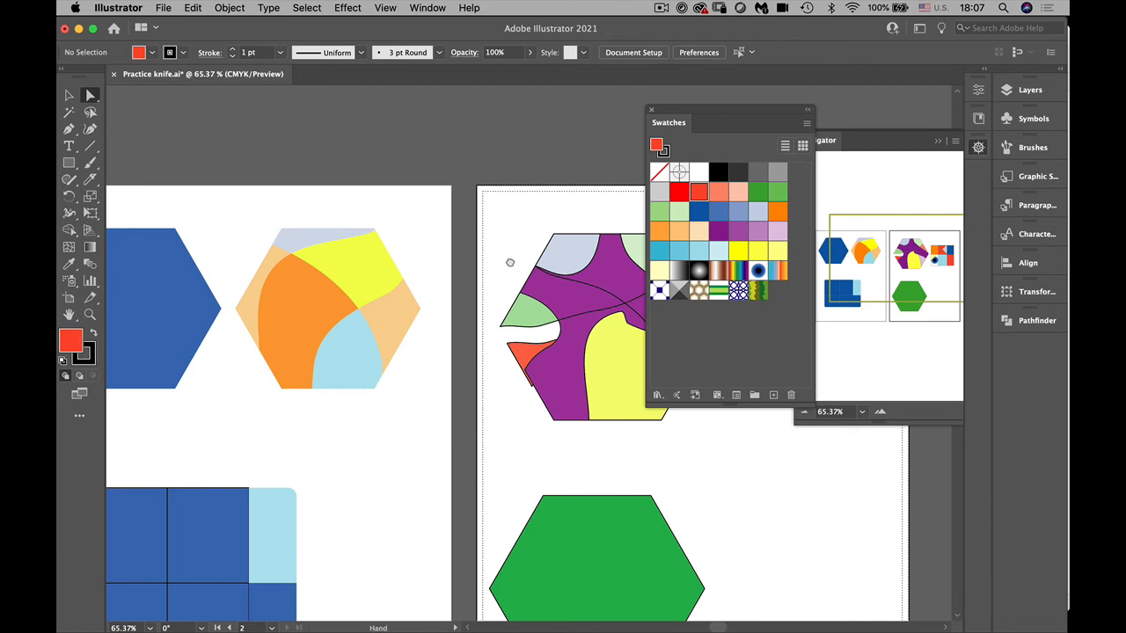
Add four green rectangles around the green hexagon: one over its top edge, two extending from its right side, and one across its lower-left edge
{"action": "scroll", "coordinate": [510, 262], "scroll_direction": "down", "scroll_amount": 5}
{"action": "scroll", "coordinate": [509, 262], "scroll_direction": "right", "scroll_amount": 5}
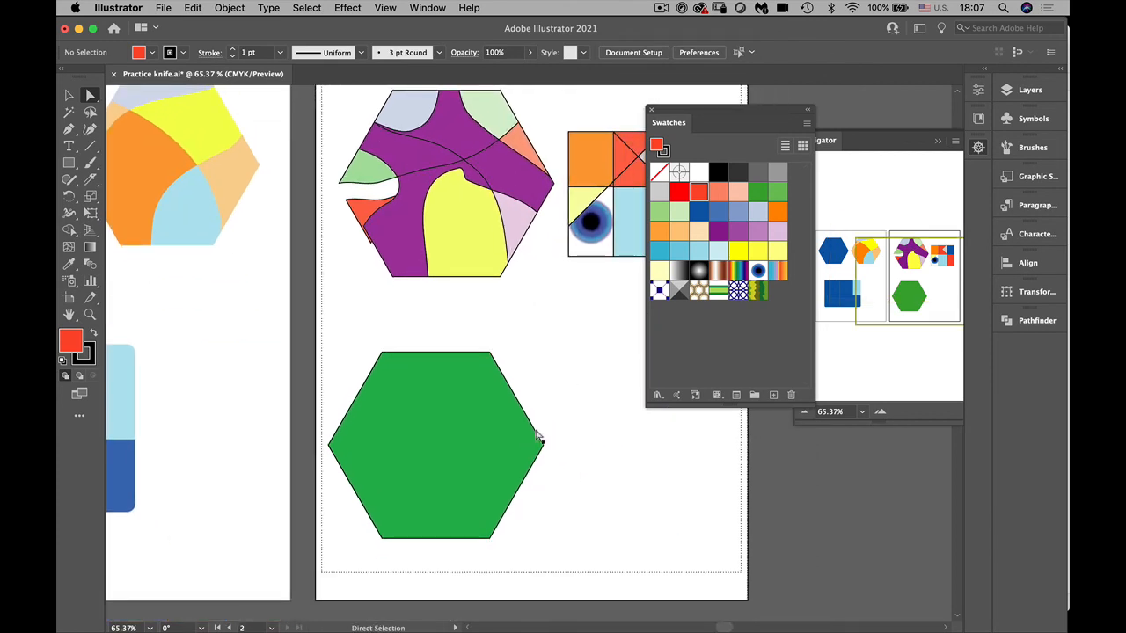
{"action": "left_click", "coordinate": [384, 453]}
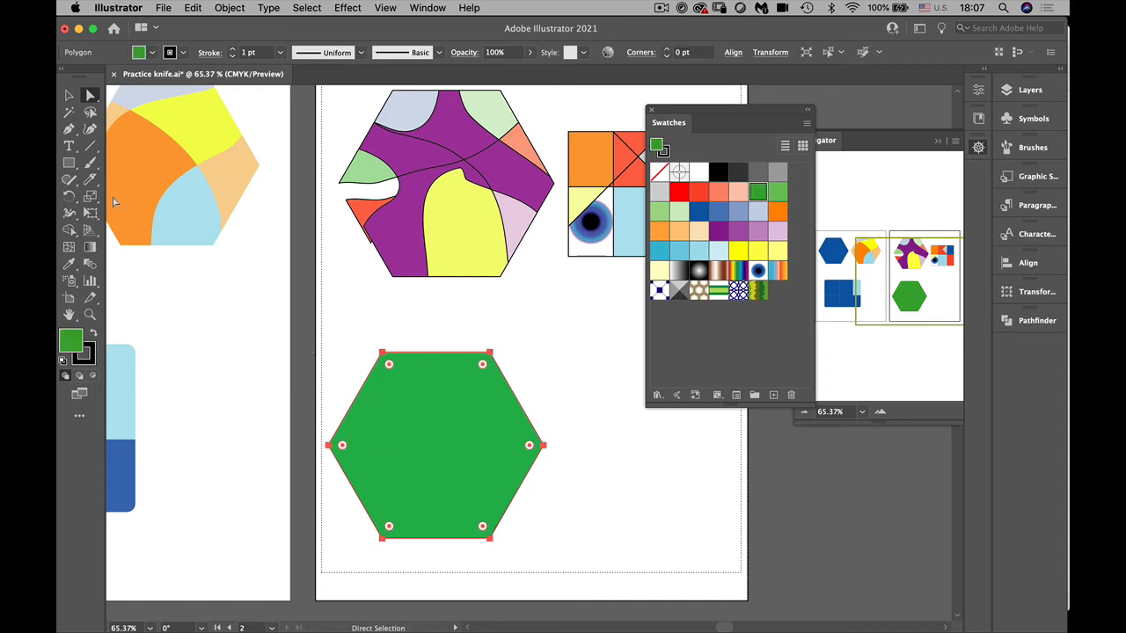
{"action": "left_click", "coordinate": [68, 163]}
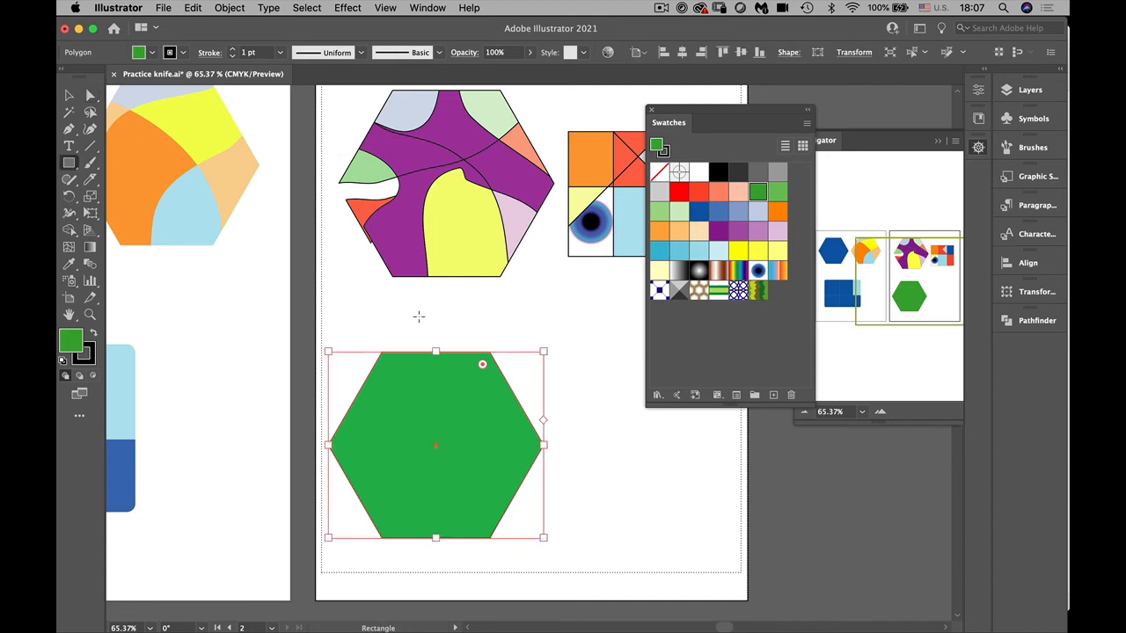
{"action": "mouse_move", "coordinate": [418, 316]}
{"action": "left_mouse_down"}
{"action": "mouse_move", "coordinate": [482, 387]}
{"action": "mouse_move", "coordinate": [638, 447]}
{"action": "mouse_move", "coordinate": [645, 466]}
{"action": "left_mouse_up"}
{"action": "left_click", "coordinate": [293, 380]}
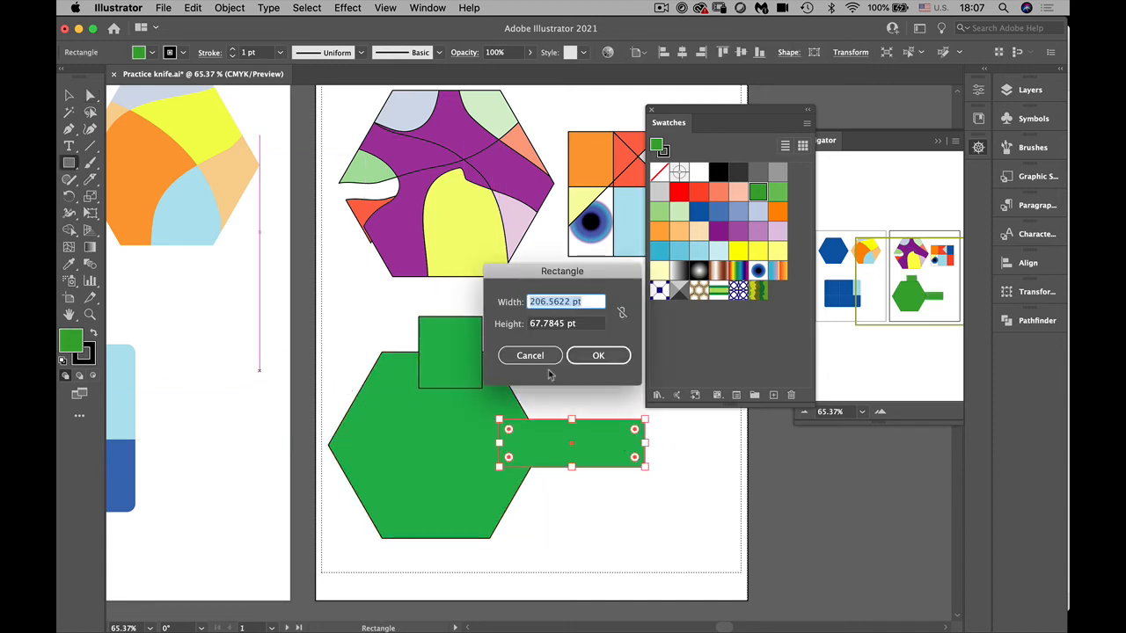
{"action": "left_click", "coordinate": [530, 356]}
{"action": "left_click", "coordinate": [337, 376]}
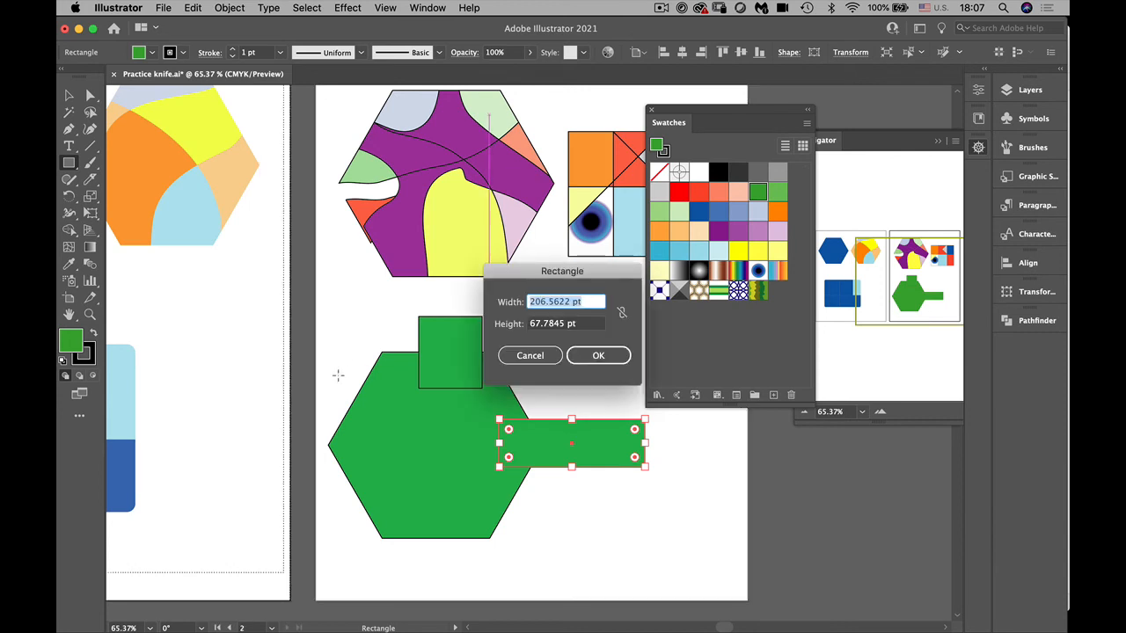
{"action": "left_click", "coordinate": [598, 355]}
{"action": "left_click_drag", "start_coordinate": [374, 441], "coordinate": [420, 561]}
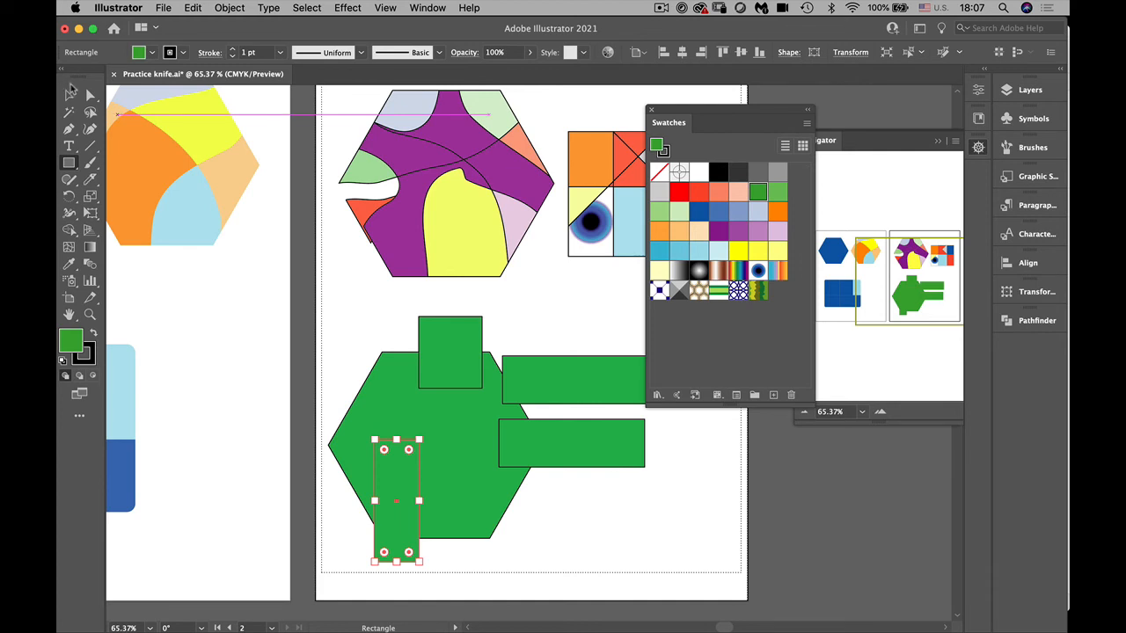
Select the green hexagon with its four rectangles and split all overlaps with the Pathfinder Divide operation
{"action": "left_click", "coordinate": [70, 91]}
{"action": "left_click_drag", "start_coordinate": [359, 339], "coordinate": [666, 538]}
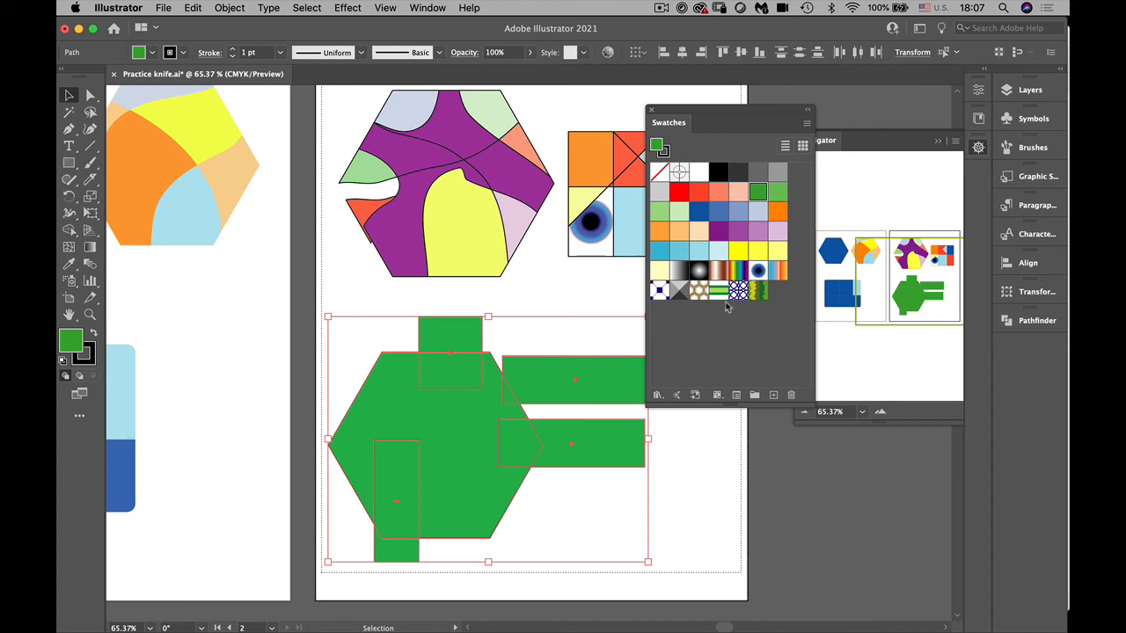
{"action": "left_click", "coordinate": [760, 307]}
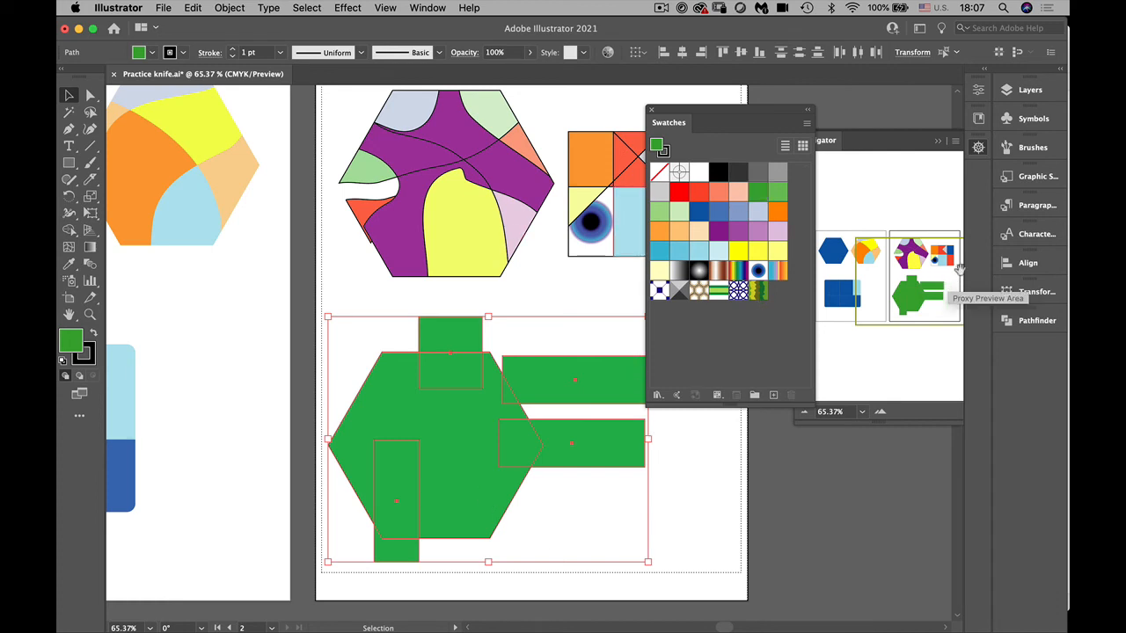
{"action": "left_click", "coordinate": [1020, 323]}
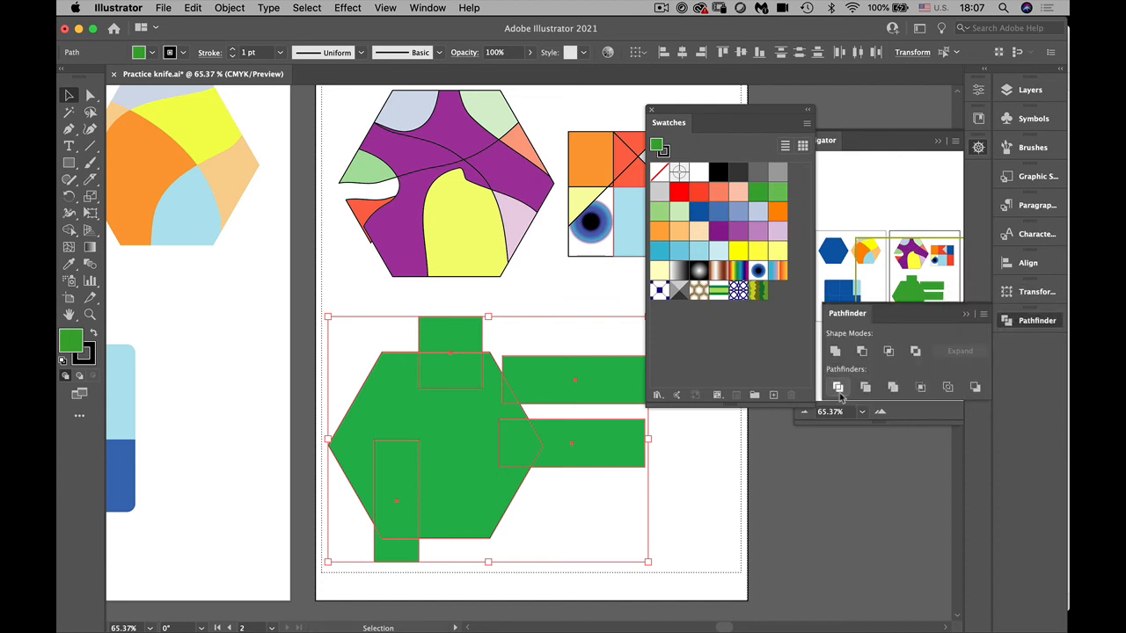
{"action": "left_click", "coordinate": [839, 394]}
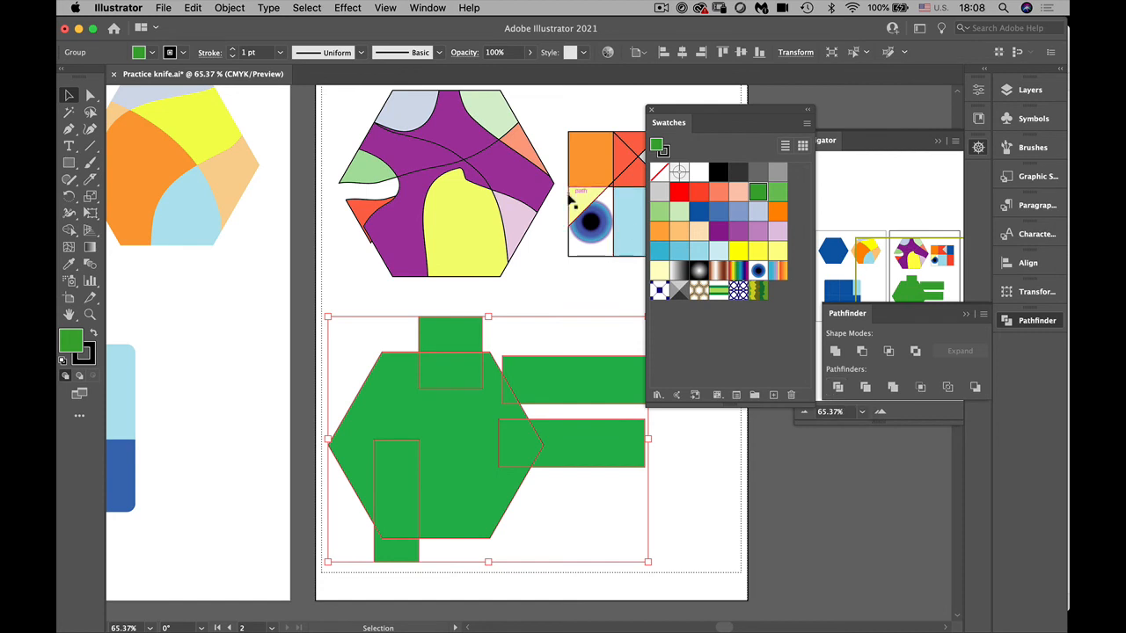
Set the stroke weight of the divided green group to 3 pt, leaving nothing selected
{"action": "left_click", "coordinate": [233, 52]}
{"action": "left_click", "coordinate": [233, 52]}
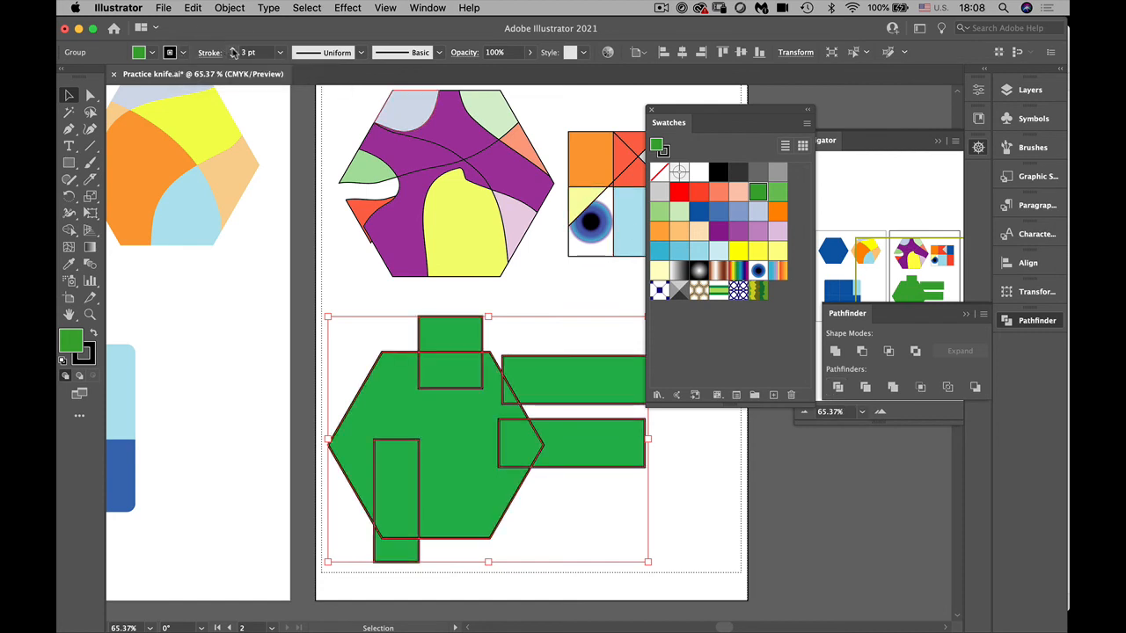
{"action": "left_click", "coordinate": [721, 520]}
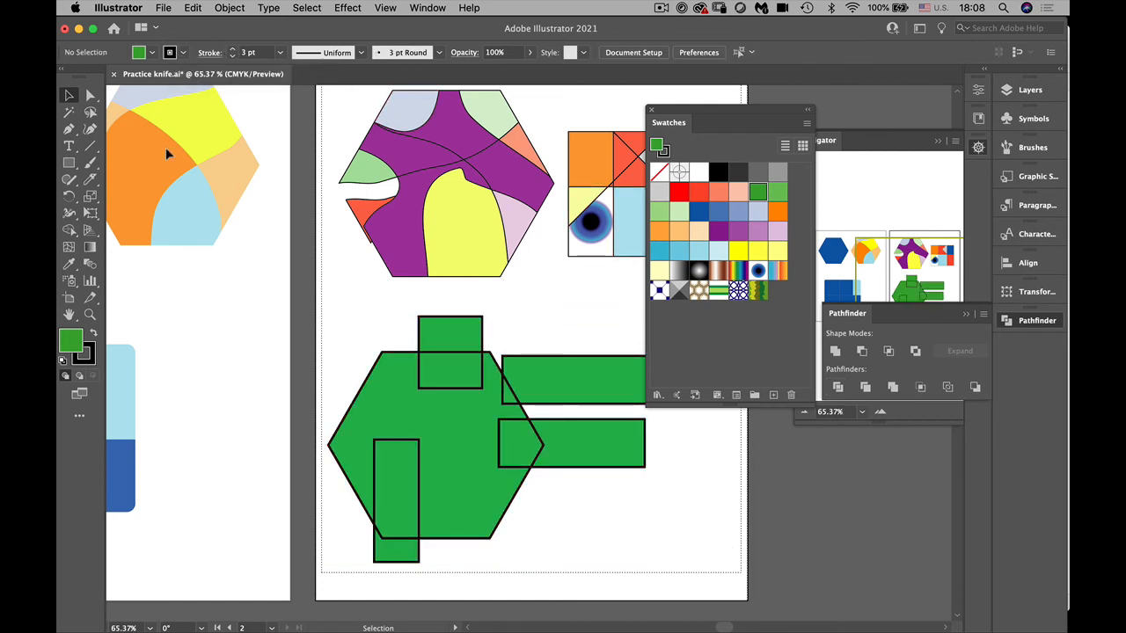
Move both parts of the upper rectangle, the outer parts of the two right-hand bars and the small triangle away from the divided hexagon using Direct Selection
{"action": "left_click", "coordinate": [90, 94]}
{"action": "left_click", "coordinate": [444, 338]}
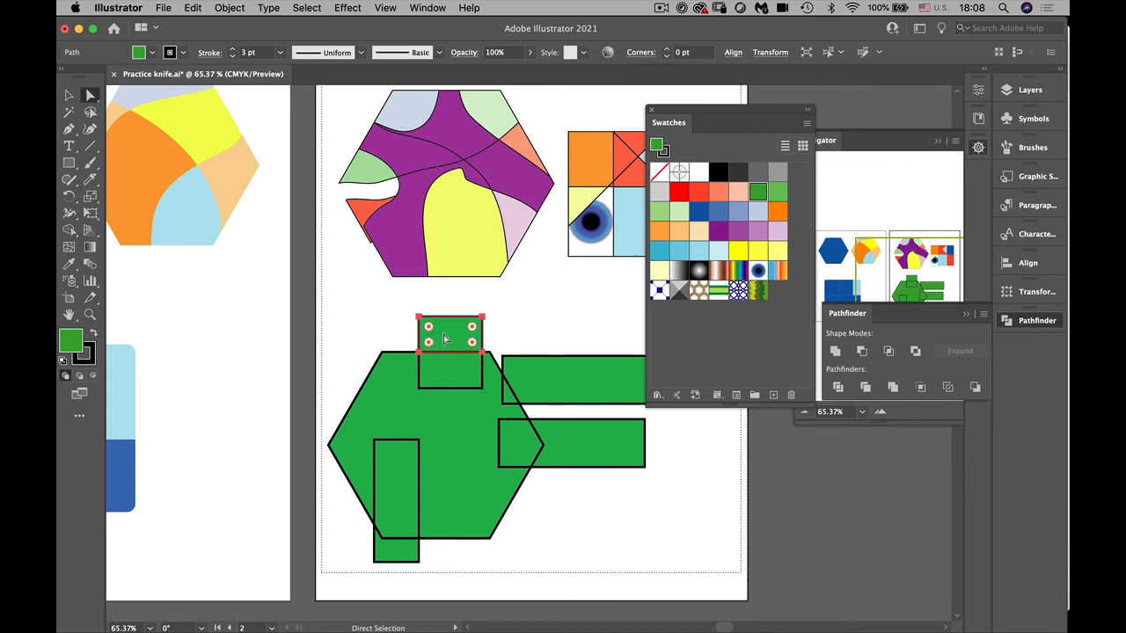
{"action": "left_click_drag", "start_coordinate": [428, 332], "coordinate": [382, 325]}
{"action": "left_click_drag", "start_coordinate": [456, 376], "coordinate": [471, 328]}
{"action": "left_click_drag", "start_coordinate": [559, 384], "coordinate": [556, 352]}
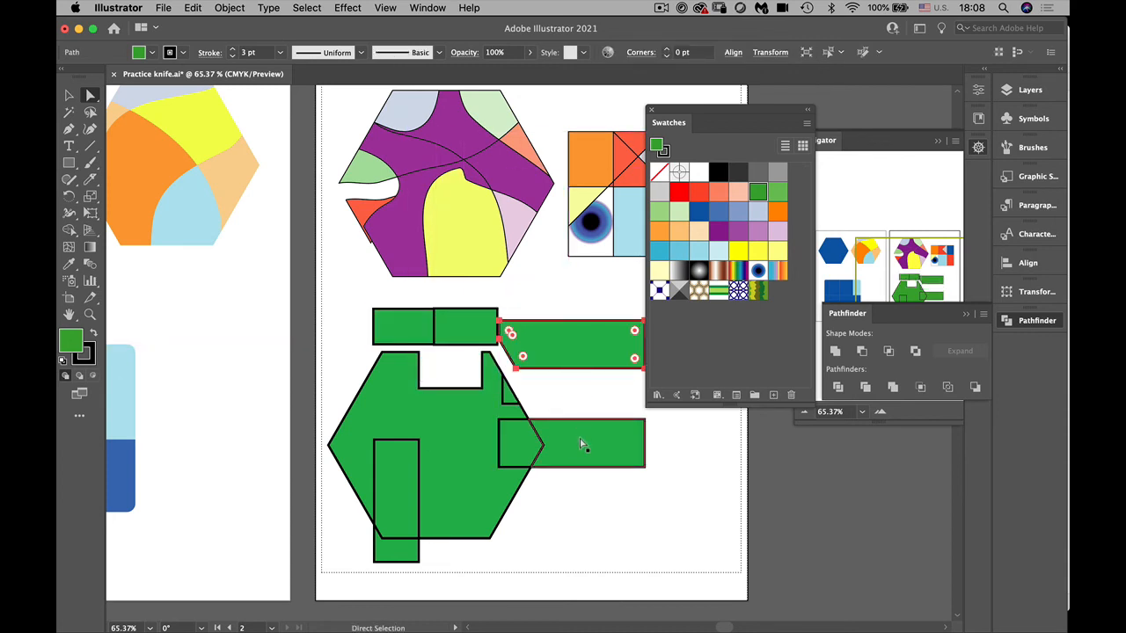
{"action": "left_click_drag", "start_coordinate": [550, 442], "coordinate": [605, 504]}
{"action": "left_click_drag", "start_coordinate": [519, 403], "coordinate": [600, 401]}
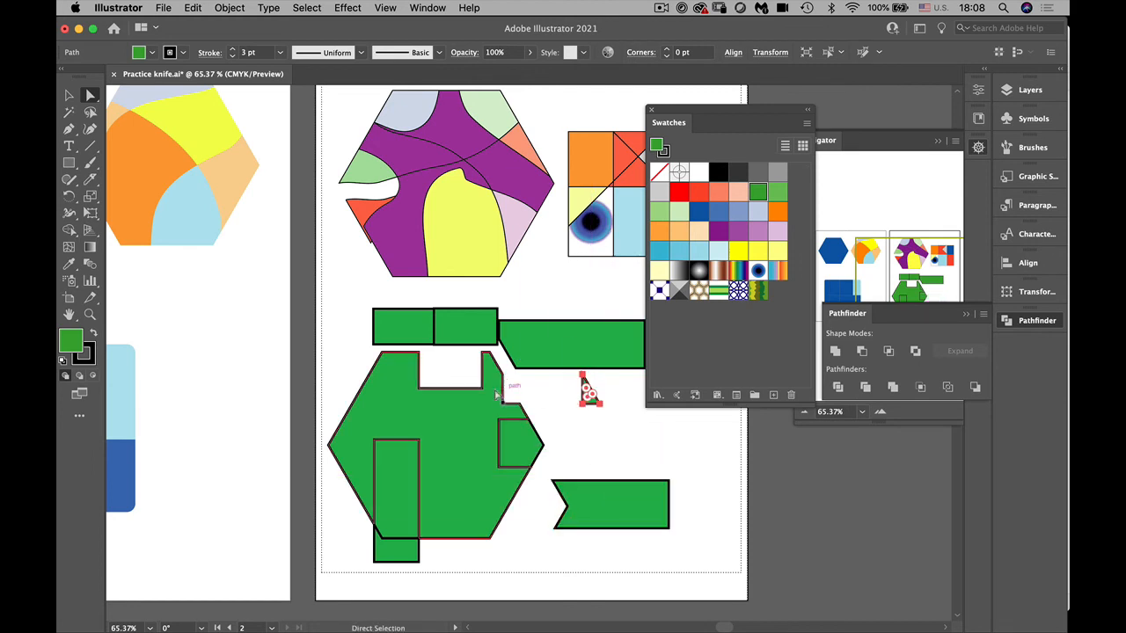
{"action": "left_click", "coordinate": [462, 426]}
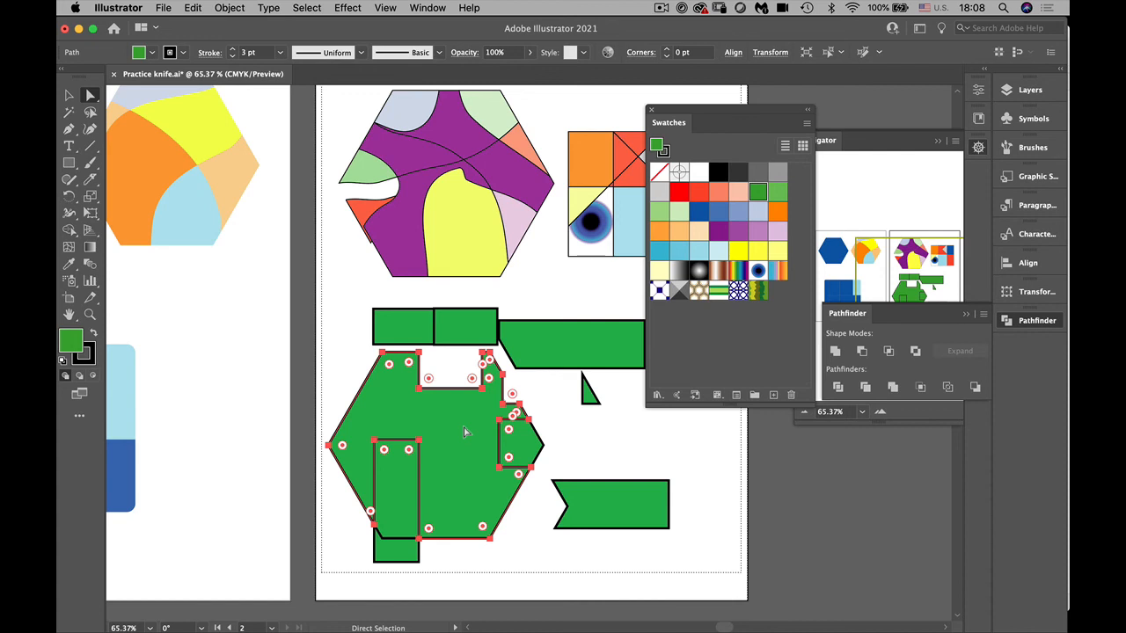
{"action": "left_click_drag", "start_coordinate": [466, 431], "coordinate": [425, 400]}
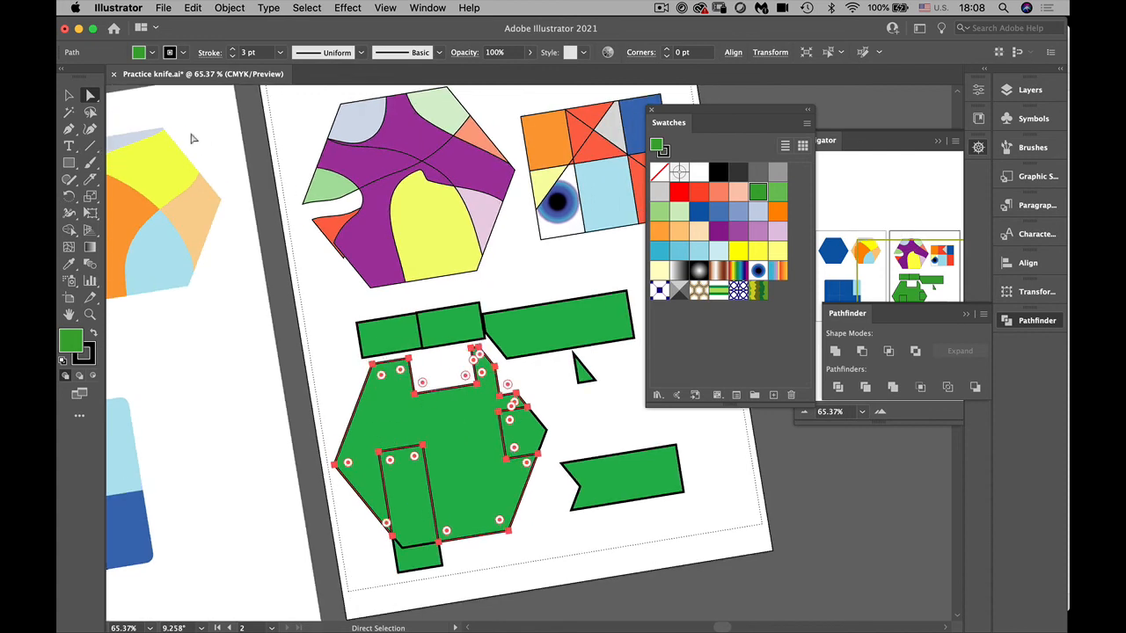
Close Practice knife.ai and open Eraser Tool.ai from the Eraser Tool folder inside Week 3
{"action": "left_click", "coordinate": [113, 74]}
{"action": "left_click", "coordinate": [562, 358]}
{"action": "left_click", "coordinate": [159, 11]}
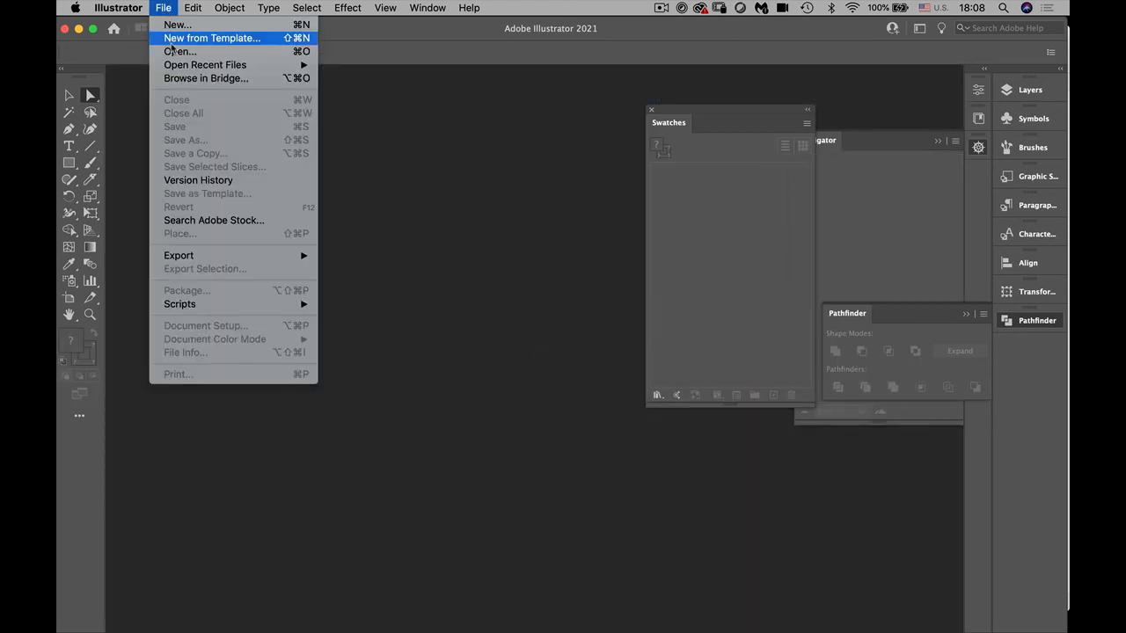
{"action": "left_click", "coordinate": [176, 48]}
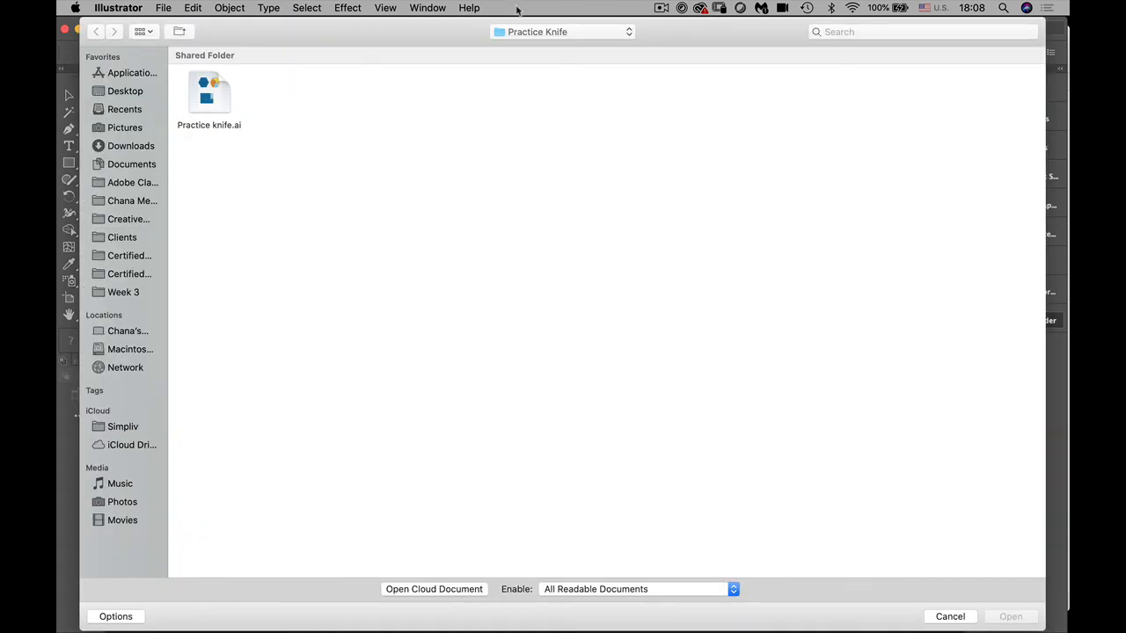
{"action": "left_click", "coordinate": [536, 34]}
{"action": "left_click", "coordinate": [528, 43]}
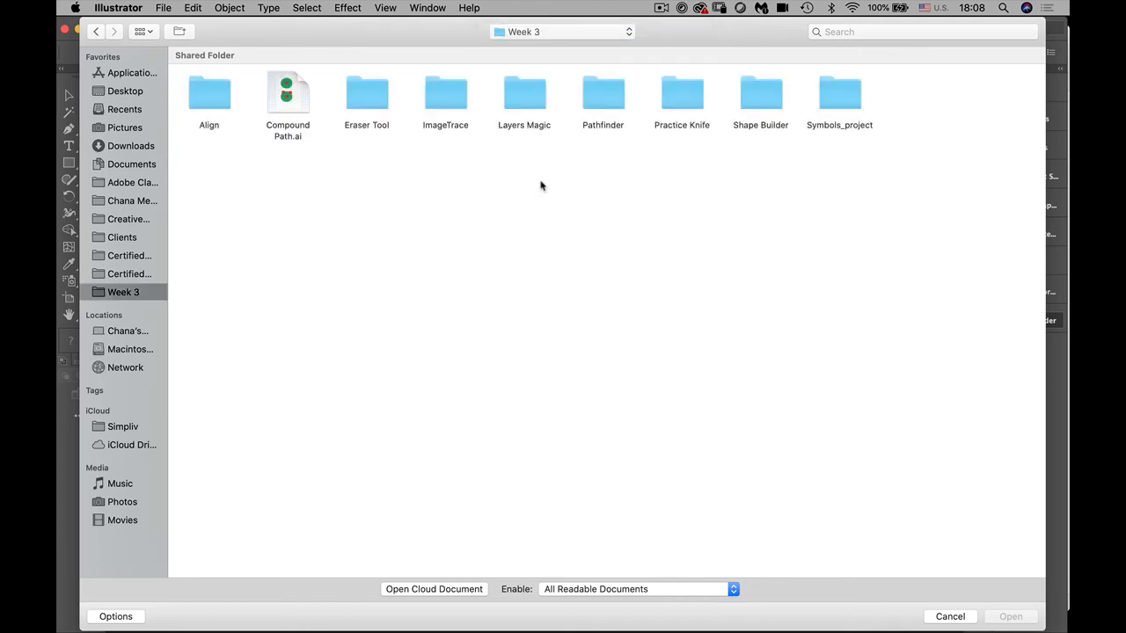
{"action": "double_click", "coordinate": [375, 106]}
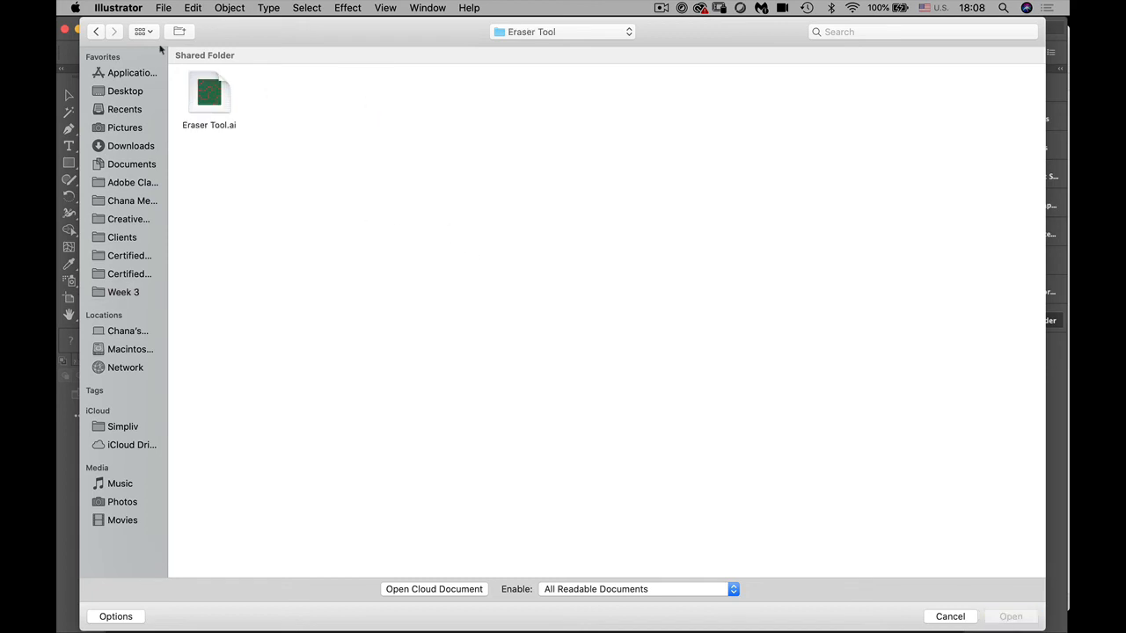
{"action": "double_click", "coordinate": [208, 95]}
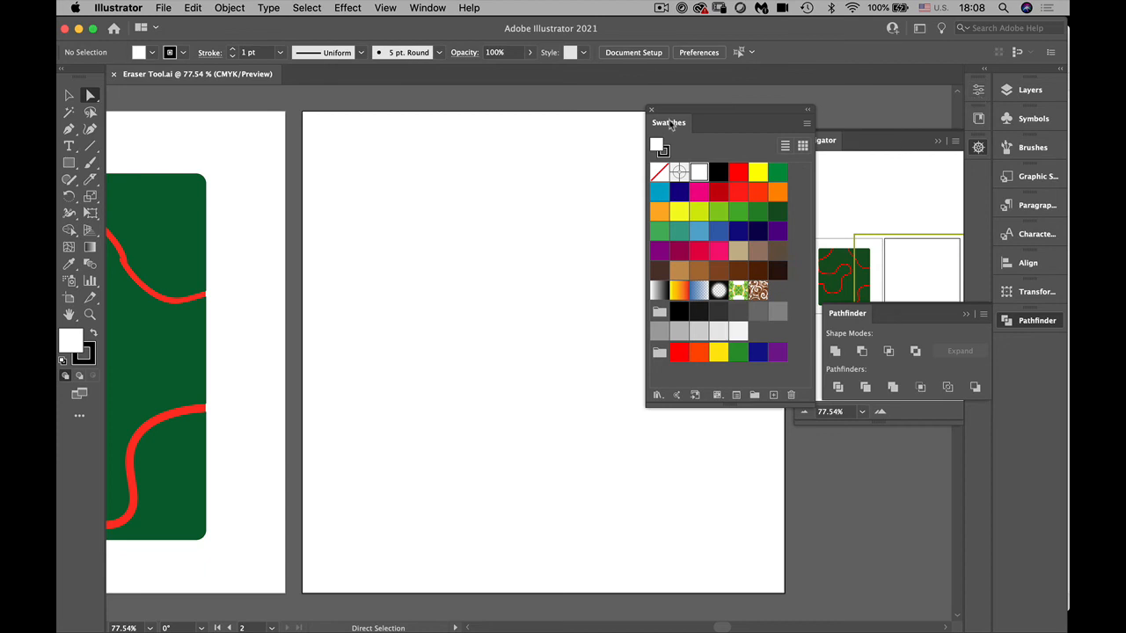
Dock the Swatches panel below Brushes, hide the Navigator, and bring the green artwork with red curves into view
{"action": "mouse_move", "coordinate": [671, 124]}
{"action": "left_mouse_down"}
{"action": "mouse_move", "coordinate": [1011, 147]}
{"action": "mouse_move", "coordinate": [1030, 167]}
{"action": "left_mouse_up"}
{"action": "left_click", "coordinate": [798, 134]}
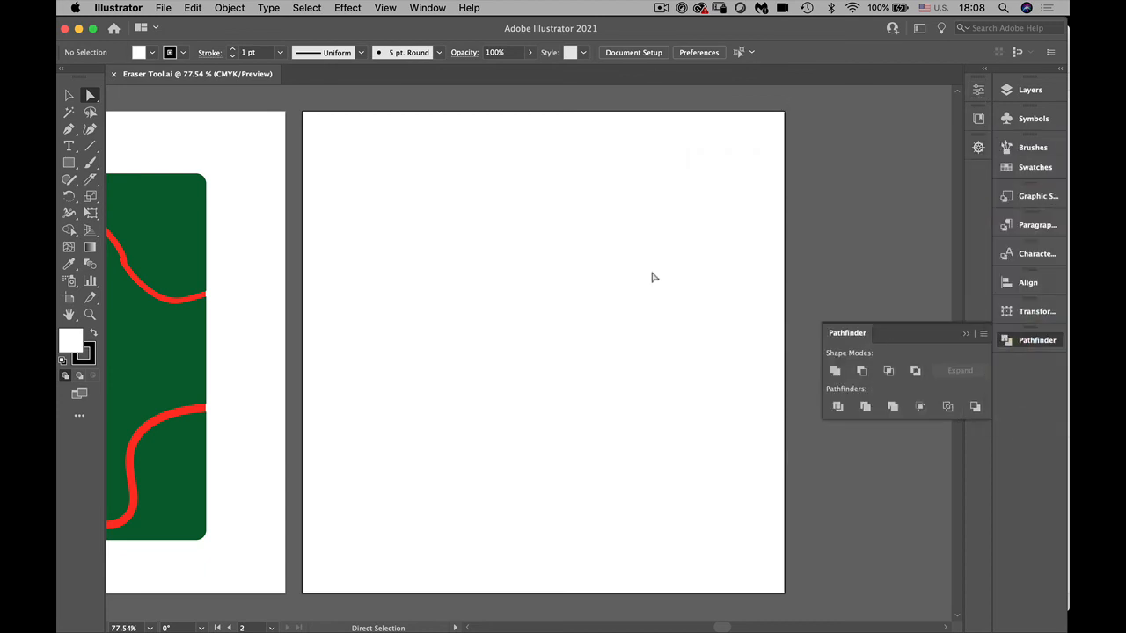
{"action": "left_click_drag", "start_coordinate": [278, 473], "coordinate": [553, 437]}
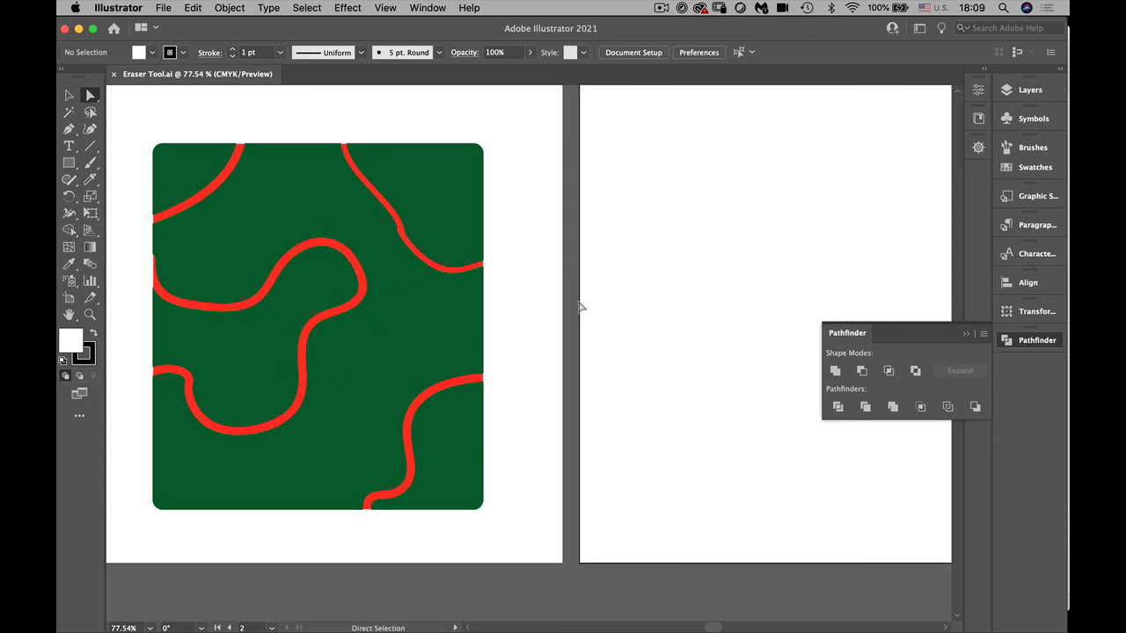
Draw a tall rectangle on the practice layer, covering most of the blank second artboard, and fill it with dark green
{"action": "left_click", "coordinate": [1009, 91]}
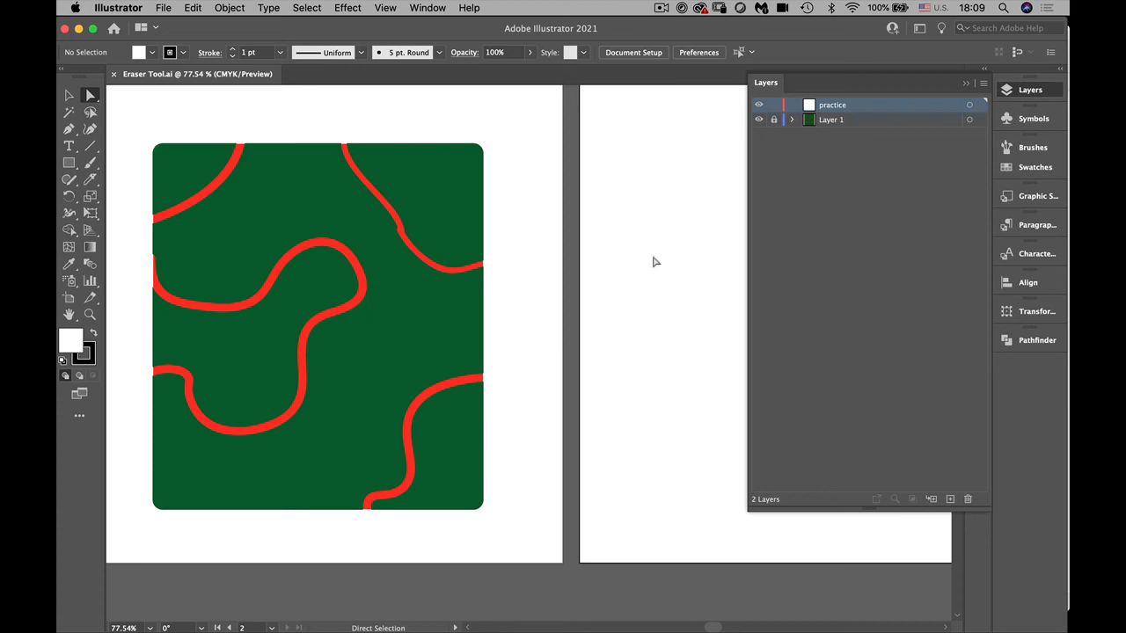
{"action": "left_click_drag", "start_coordinate": [654, 261], "coordinate": [353, 283]}
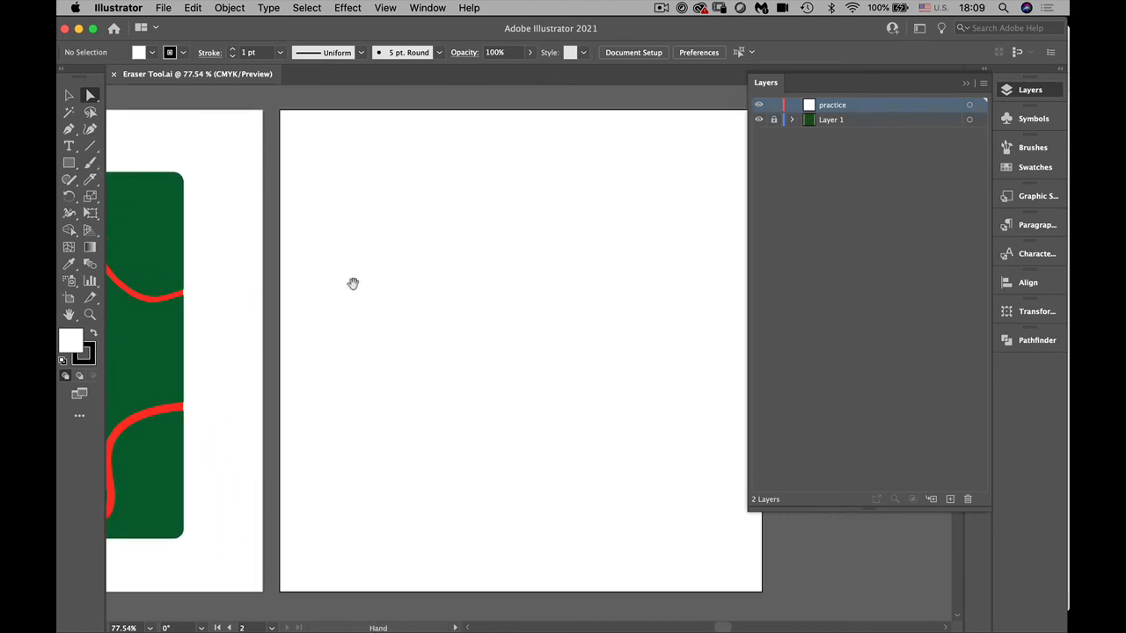
{"action": "left_click", "coordinate": [68, 163]}
{"action": "left_click", "coordinate": [108, 164]}
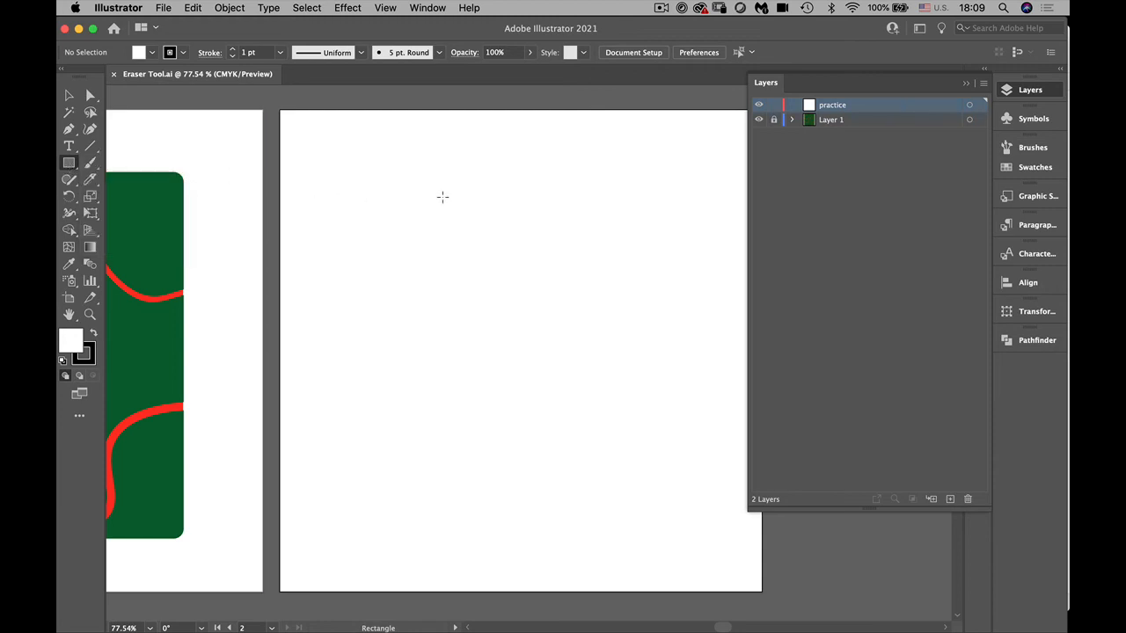
{"action": "mouse_move", "coordinate": [359, 148]}
{"action": "left_mouse_down"}
{"action": "mouse_move", "coordinate": [659, 355]}
{"action": "mouse_move", "coordinate": [684, 554]}
{"action": "left_mouse_up"}
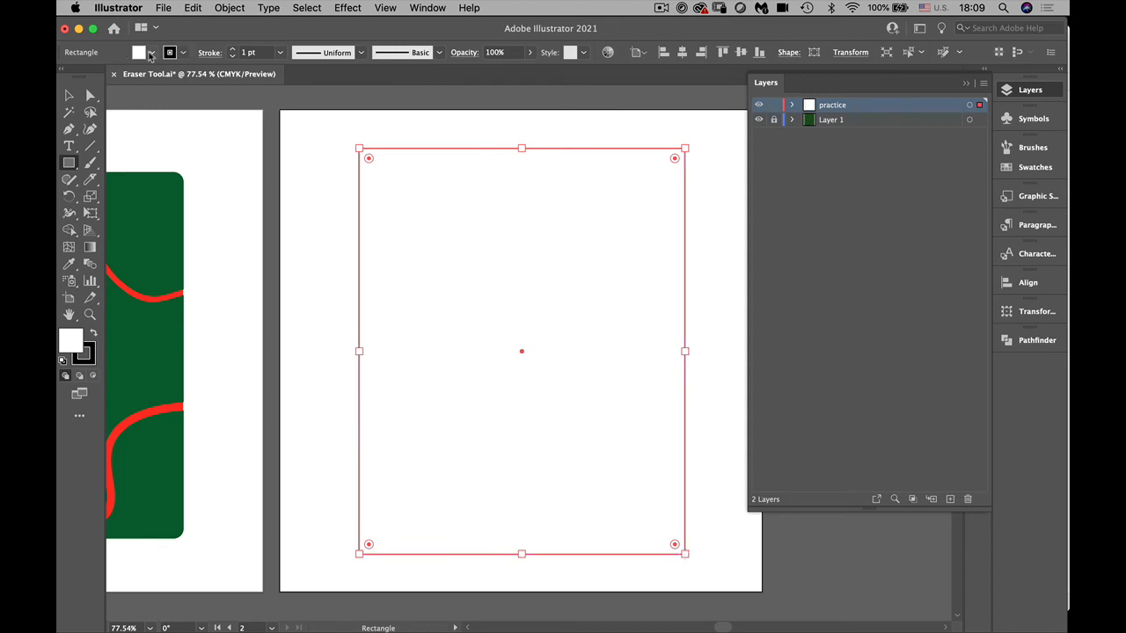
{"action": "left_click", "coordinate": [150, 54]}
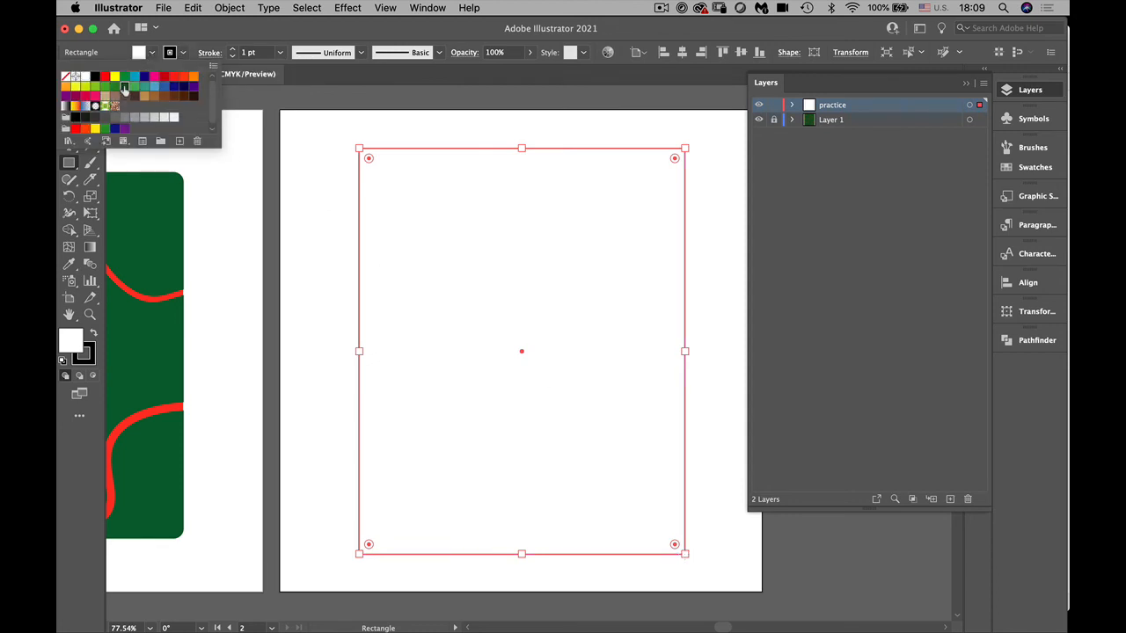
{"action": "left_click", "coordinate": [124, 88]}
{"action": "left_click", "coordinate": [336, 142]}
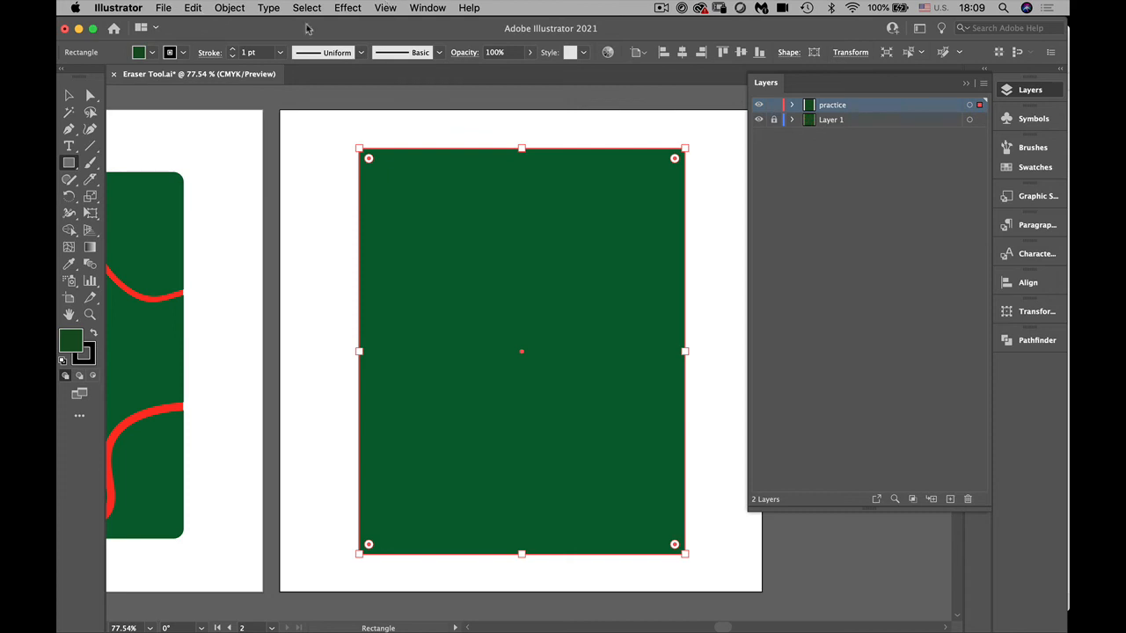
Copy the green rectangle and paste the duplicate in front, exactly over the original
{"action": "left_click", "coordinate": [189, 8]}
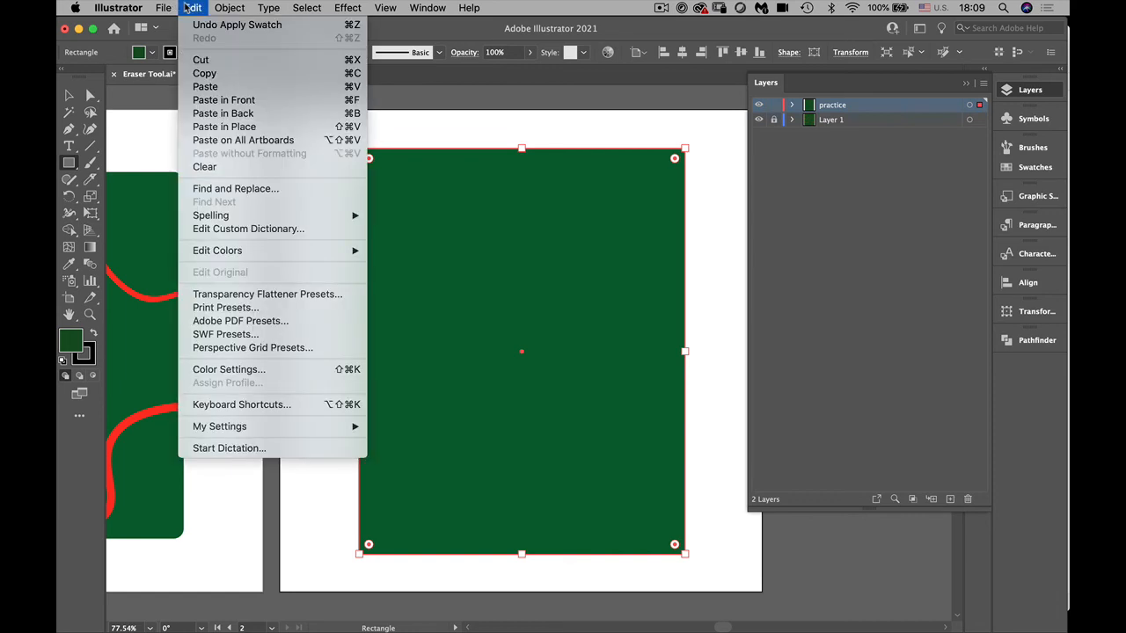
{"action": "left_click", "coordinate": [202, 74]}
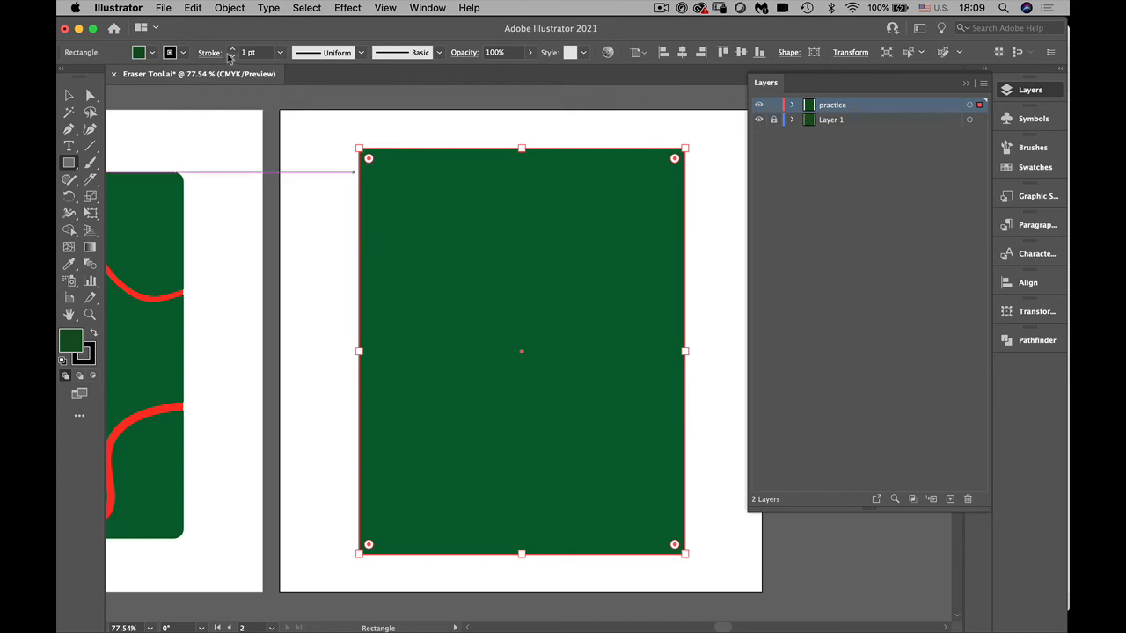
{"action": "left_click", "coordinate": [192, 8]}
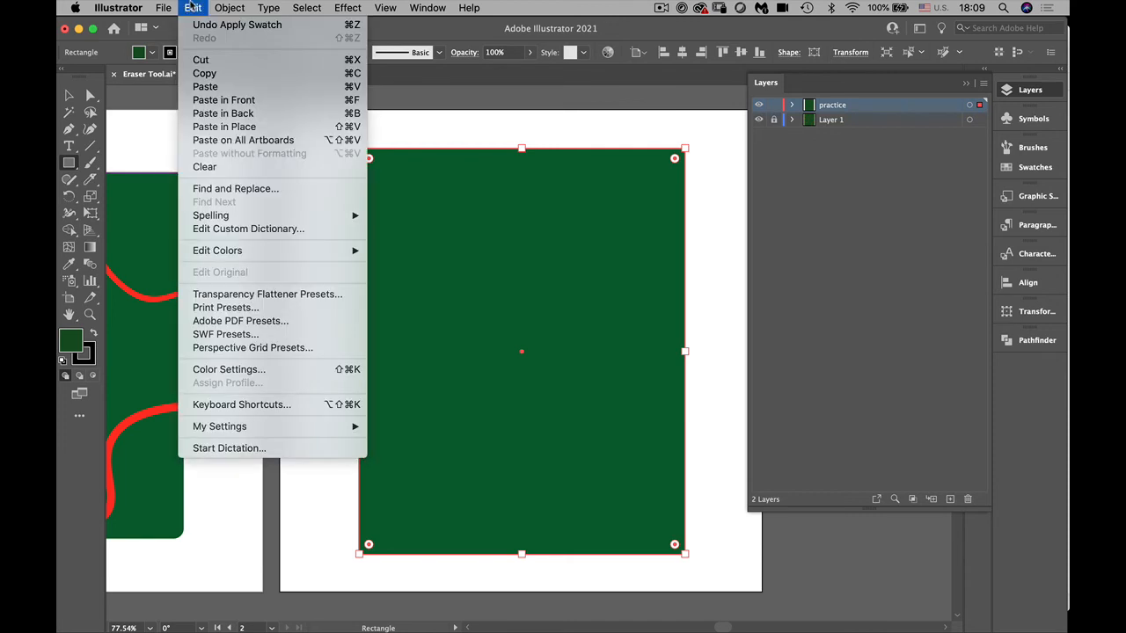
{"action": "left_click", "coordinate": [220, 100]}
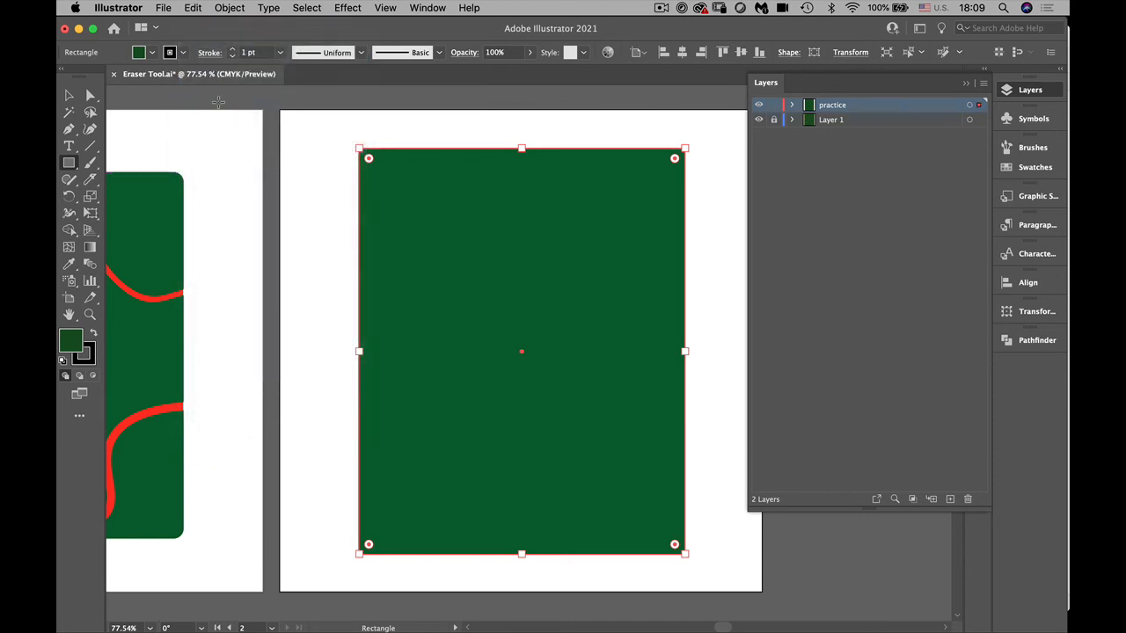
Expand the practice layer, target its upper rectangle and fill it with the red swatch C=15 M=100 Y=90 K=10
{"action": "left_click", "coordinate": [792, 106]}
{"action": "left_click", "coordinate": [947, 120]}
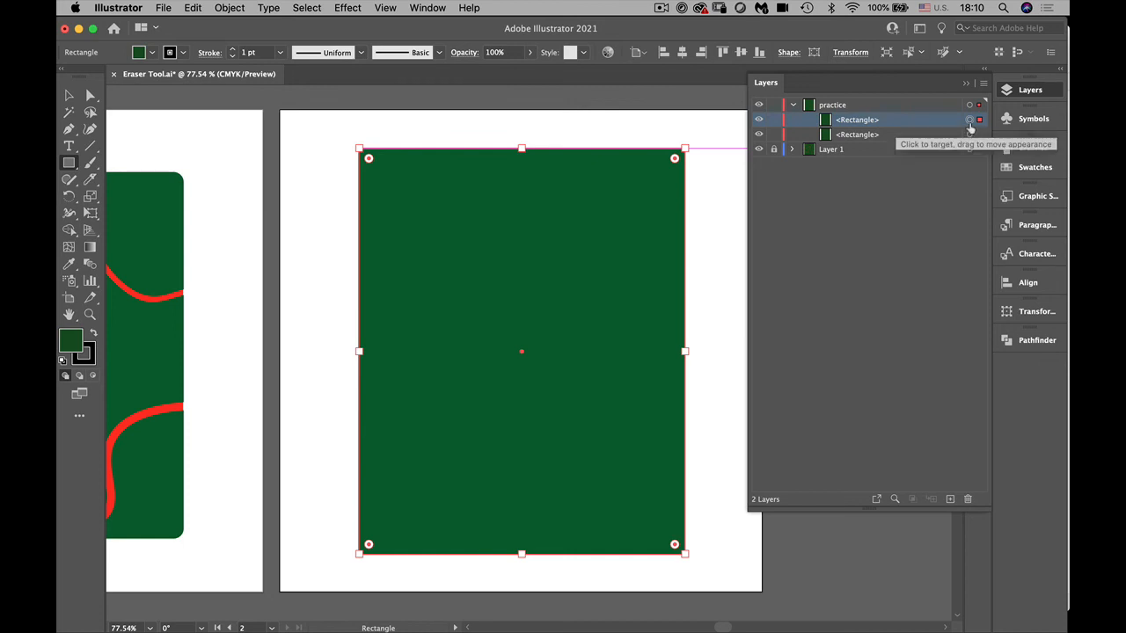
{"action": "left_click", "coordinate": [152, 54]}
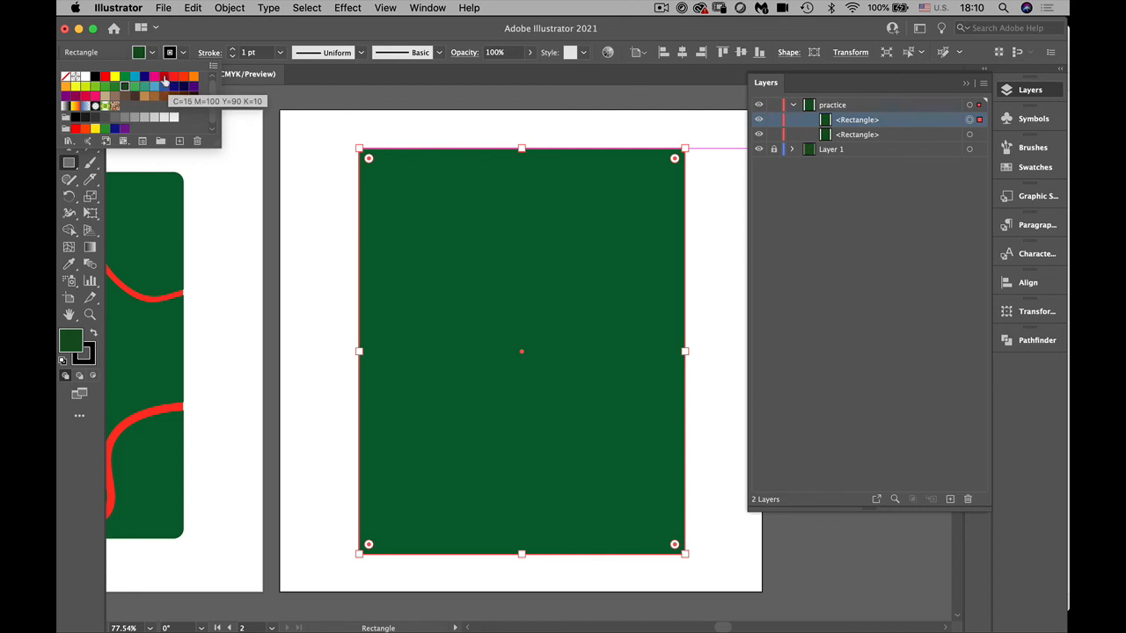
{"action": "left_click", "coordinate": [163, 77]}
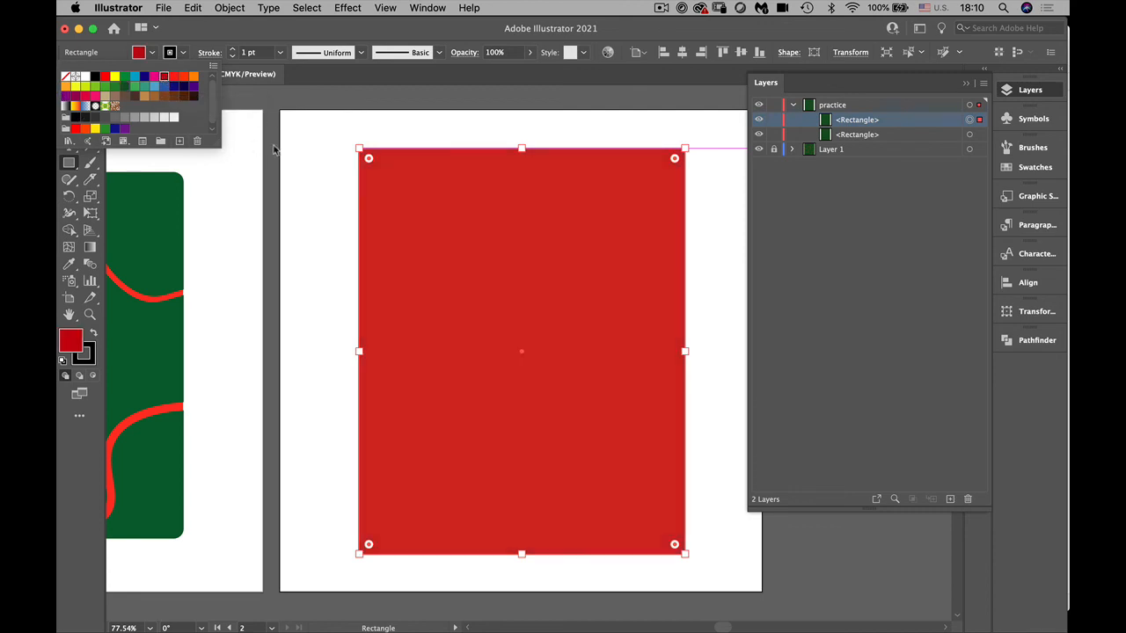
{"action": "left_click", "coordinate": [299, 165]}
Choose the Eraser tool and set its tip to 41° angle, 79% roundness and 15 pt size, all fixed
{"action": "left_click", "coordinate": [69, 95]}
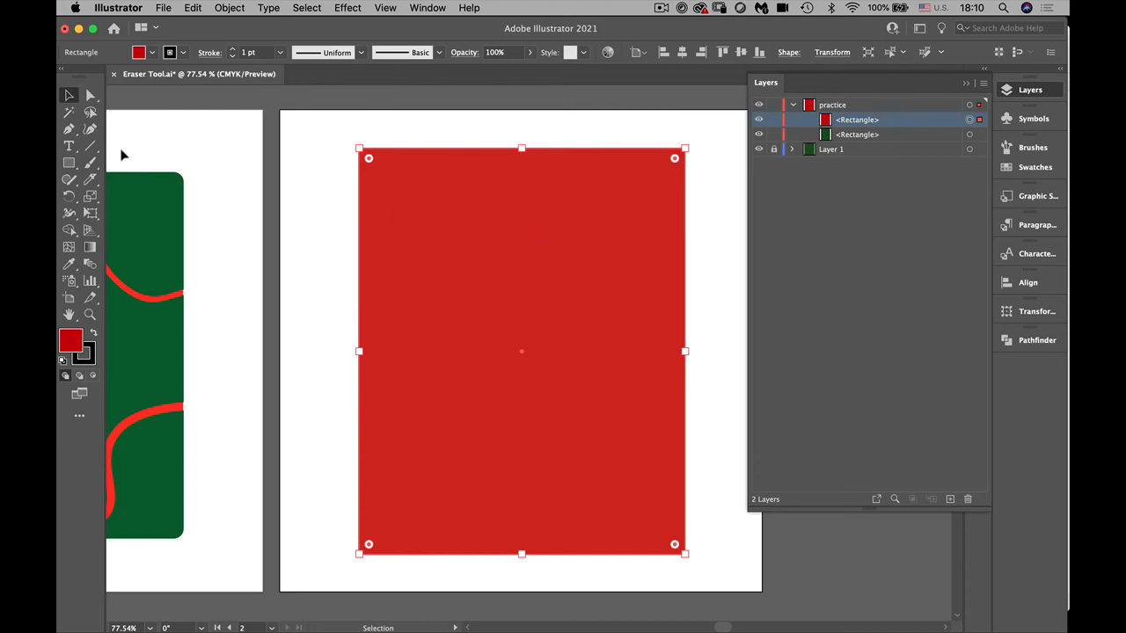
{"action": "left_click_drag", "start_coordinate": [89, 181], "coordinate": [129, 184]}
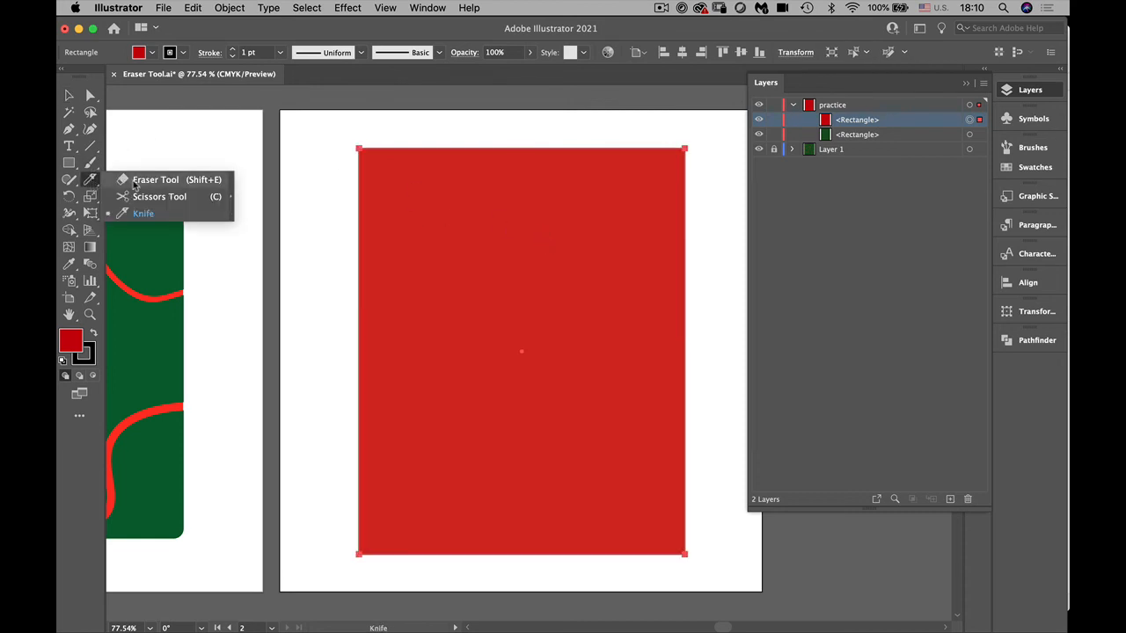
{"action": "left_click", "coordinate": [135, 181]}
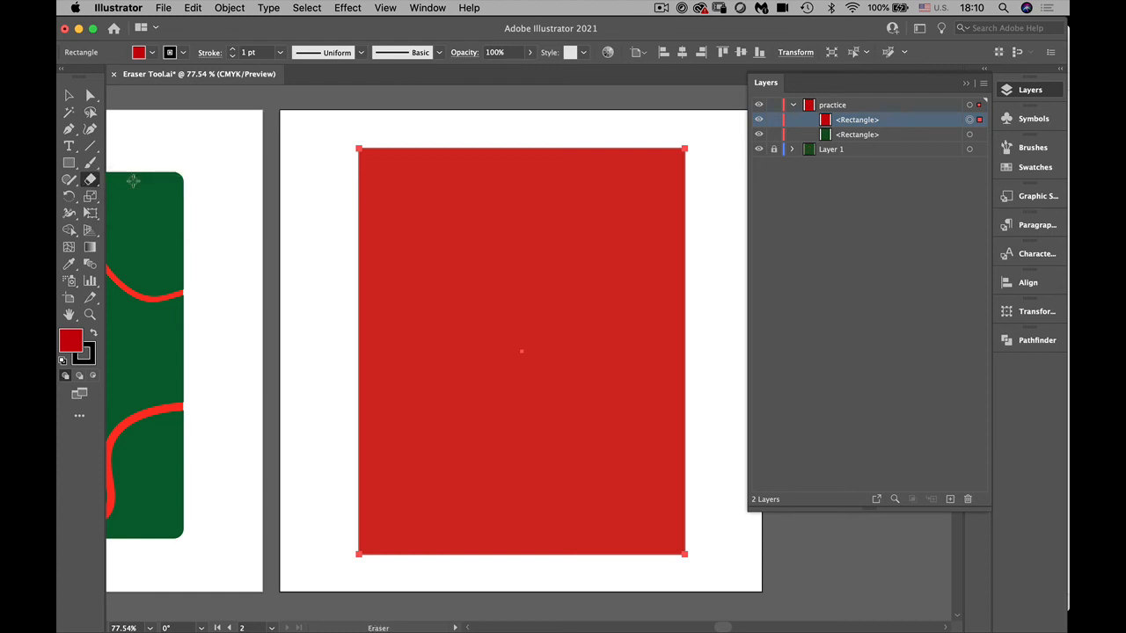
{"action": "left_click", "coordinate": [91, 182]}
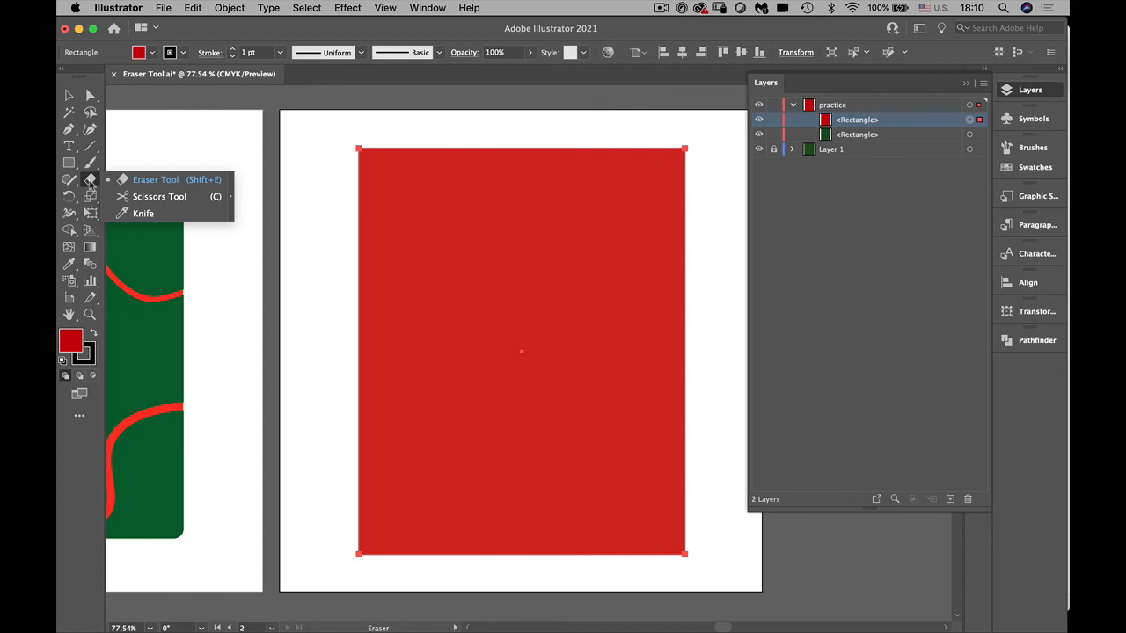
{"action": "double_click", "coordinate": [90, 181]}
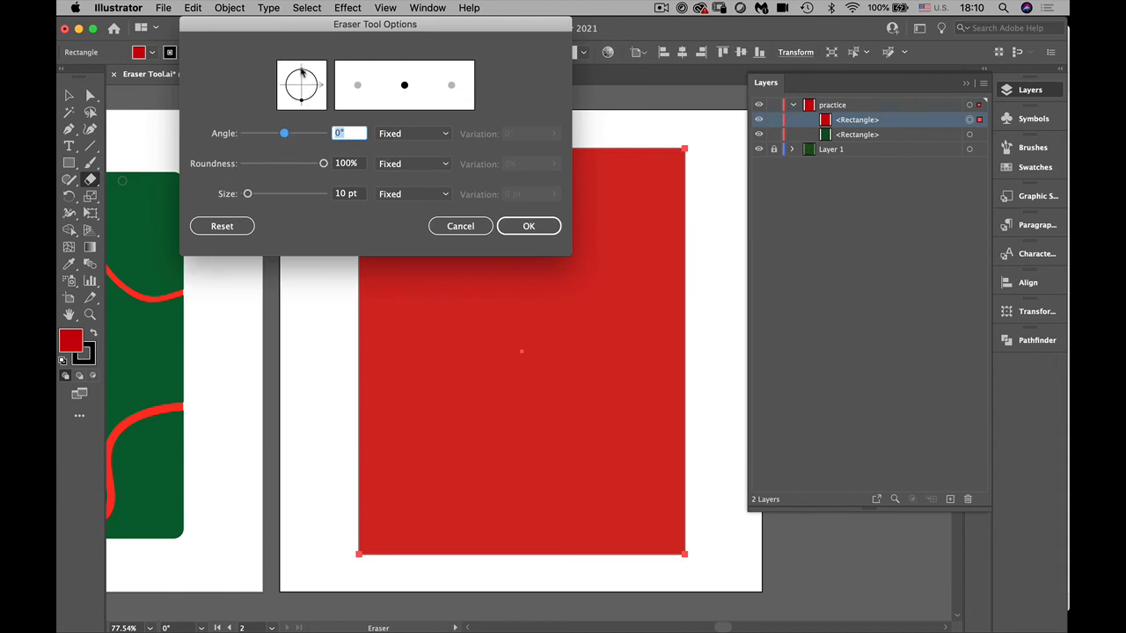
{"action": "left_click_drag", "start_coordinate": [302, 70], "coordinate": [321, 70]}
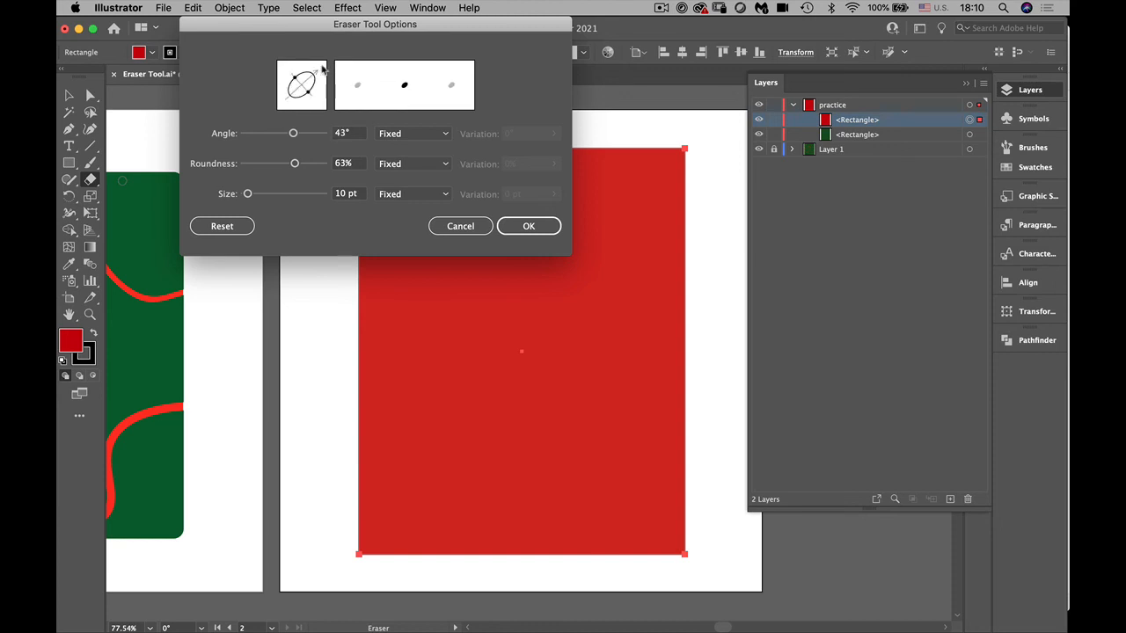
{"action": "left_click_drag", "start_coordinate": [294, 164], "coordinate": [306, 166]}
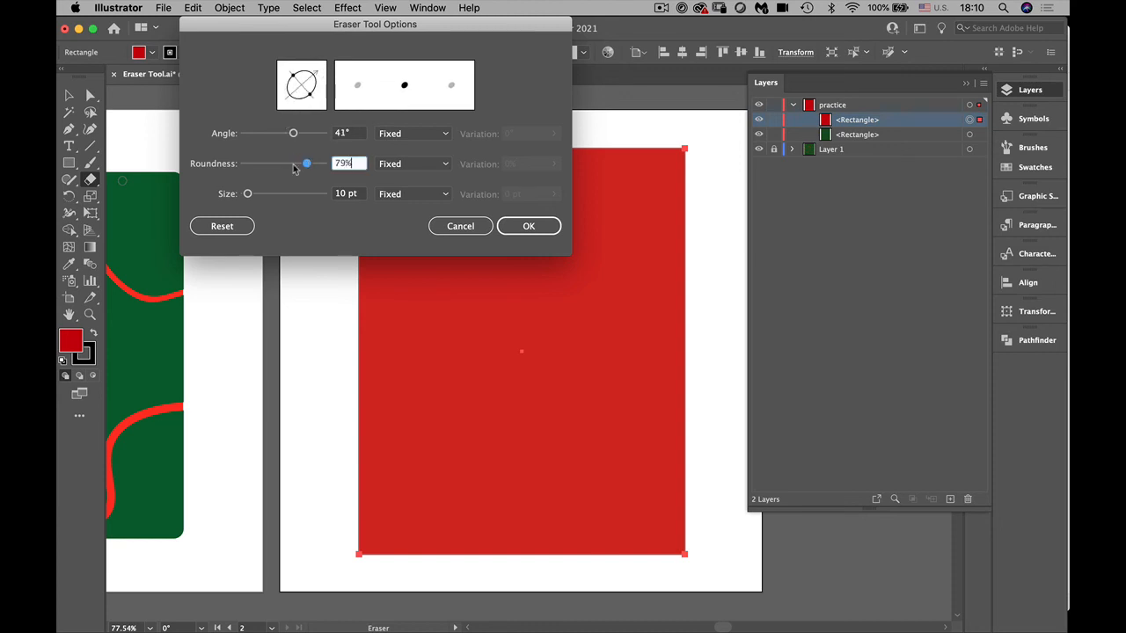
{"action": "left_click_drag", "start_coordinate": [247, 194], "coordinate": [251, 196]}
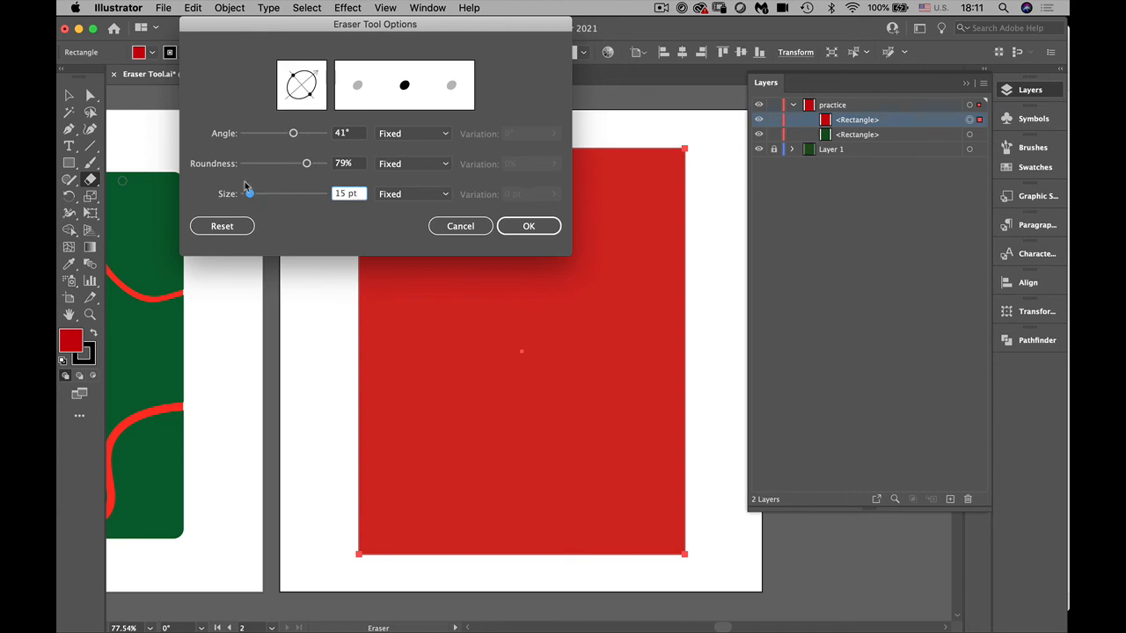
{"action": "left_click", "coordinate": [526, 227]}
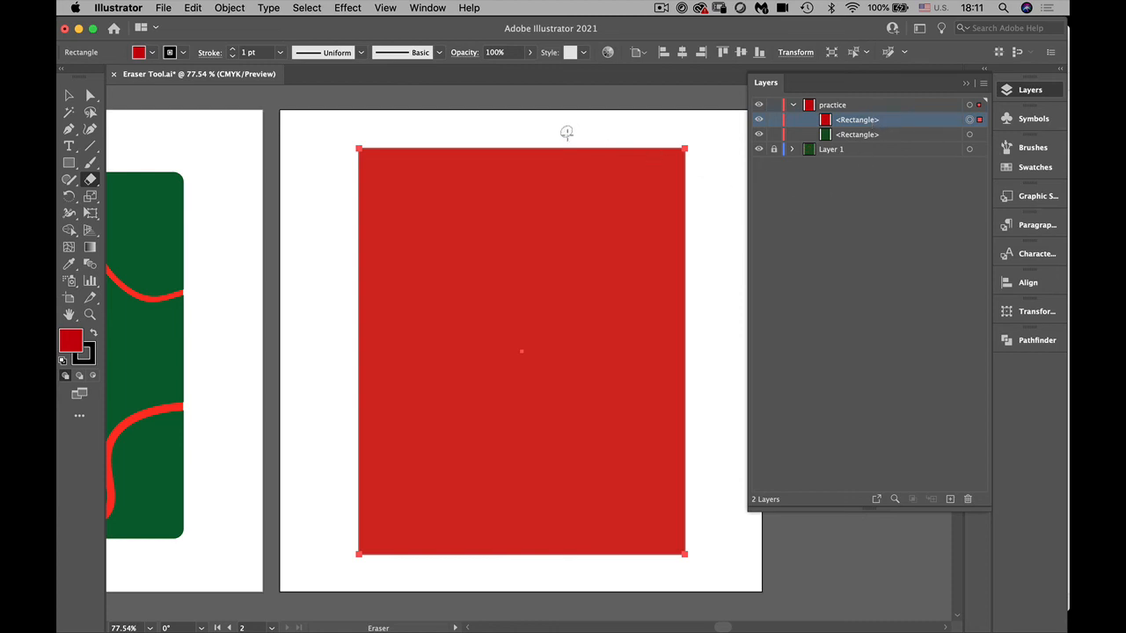
Erase winding curves across the red rectangle's upper corners, top-to-right area, left edge and lower half, leaving nothing selected
{"action": "mouse_move", "coordinate": [566, 131]}
{"action": "left_mouse_down"}
{"action": "mouse_move", "coordinate": [674, 194]}
{"action": "mouse_move", "coordinate": [700, 217]}
{"action": "mouse_move", "coordinate": [710, 268]}
{"action": "left_mouse_up"}
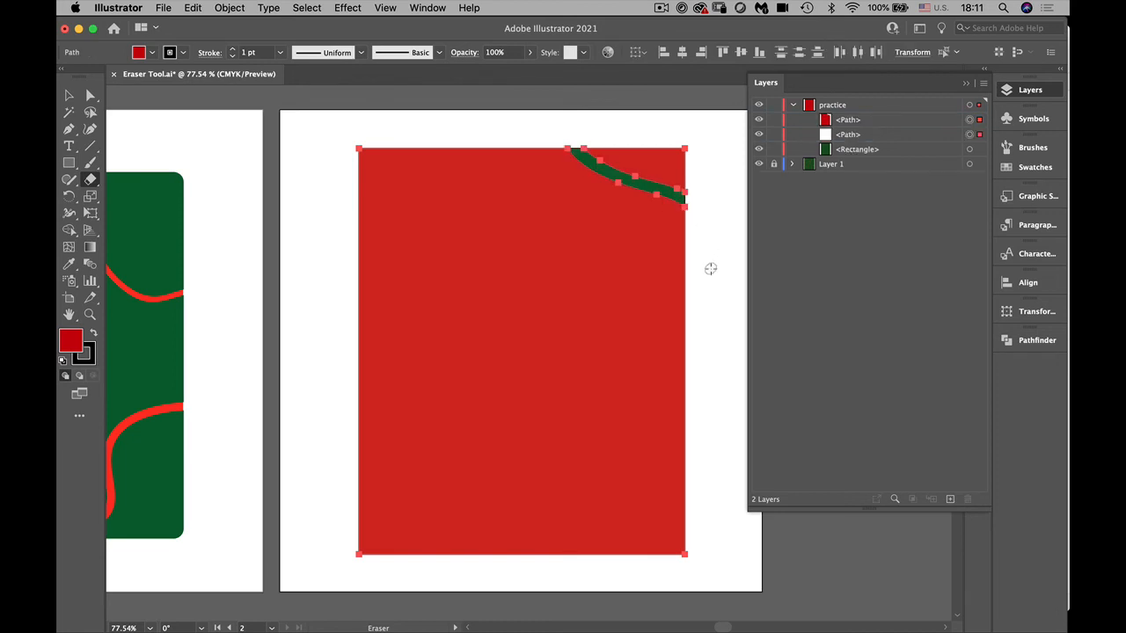
{"action": "mouse_move", "coordinate": [505, 144]}
{"action": "left_mouse_down"}
{"action": "mouse_move", "coordinate": [481, 184]}
{"action": "mouse_move", "coordinate": [356, 185]}
{"action": "mouse_move", "coordinate": [336, 214]}
{"action": "left_mouse_up"}
{"action": "mouse_move", "coordinate": [548, 133]}
{"action": "left_mouse_down"}
{"action": "mouse_move", "coordinate": [539, 273]}
{"action": "mouse_move", "coordinate": [677, 260]}
{"action": "mouse_move", "coordinate": [707, 299]}
{"action": "left_mouse_up"}
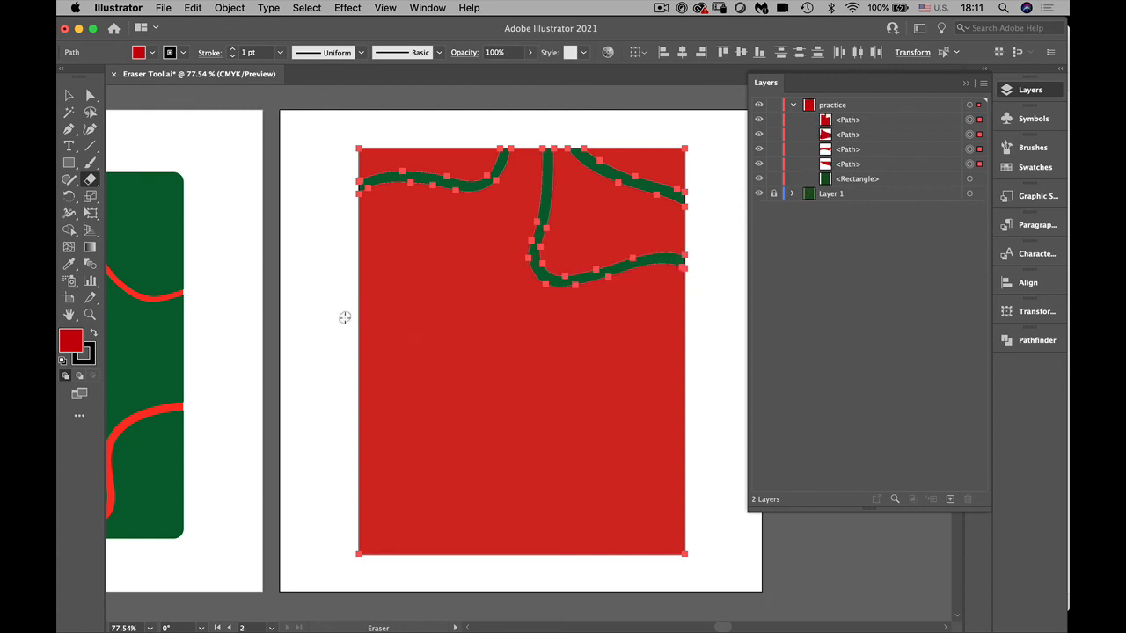
{"action": "mouse_move", "coordinate": [343, 317]}
{"action": "left_mouse_down"}
{"action": "mouse_move", "coordinate": [400, 262]}
{"action": "mouse_move", "coordinate": [449, 275]}
{"action": "mouse_move", "coordinate": [450, 383]}
{"action": "mouse_move", "coordinate": [314, 383]}
{"action": "mouse_move", "coordinate": [313, 422]}
{"action": "left_mouse_up"}
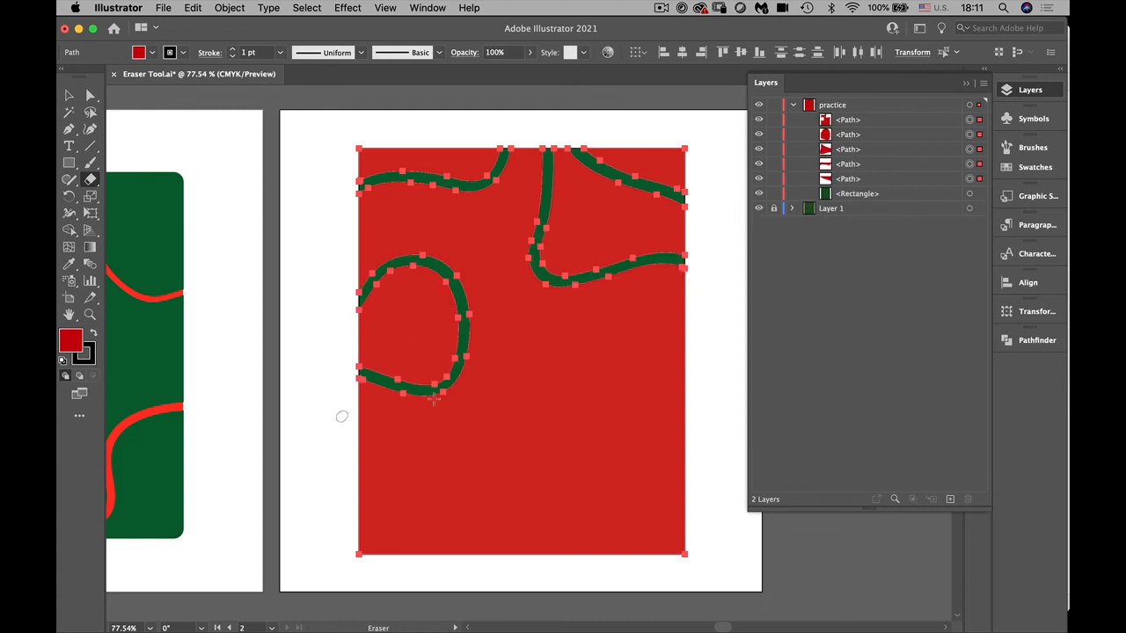
{"action": "mouse_move", "coordinate": [559, 382]}
{"action": "left_mouse_down"}
{"action": "mouse_move", "coordinate": [560, 351]}
{"action": "mouse_move", "coordinate": [622, 313]}
{"action": "mouse_move", "coordinate": [669, 398]}
{"action": "mouse_move", "coordinate": [567, 421]}
{"action": "mouse_move", "coordinate": [541, 455]}
{"action": "mouse_move", "coordinate": [638, 529]}
{"action": "mouse_move", "coordinate": [591, 588]}
{"action": "mouse_move", "coordinate": [517, 582]}
{"action": "mouse_move", "coordinate": [484, 503]}
{"action": "mouse_move", "coordinate": [486, 459]}
{"action": "mouse_move", "coordinate": [422, 462]}
{"action": "mouse_move", "coordinate": [408, 522]}
{"action": "mouse_move", "coordinate": [348, 531]}
{"action": "mouse_move", "coordinate": [320, 482]}
{"action": "left_mouse_up"}
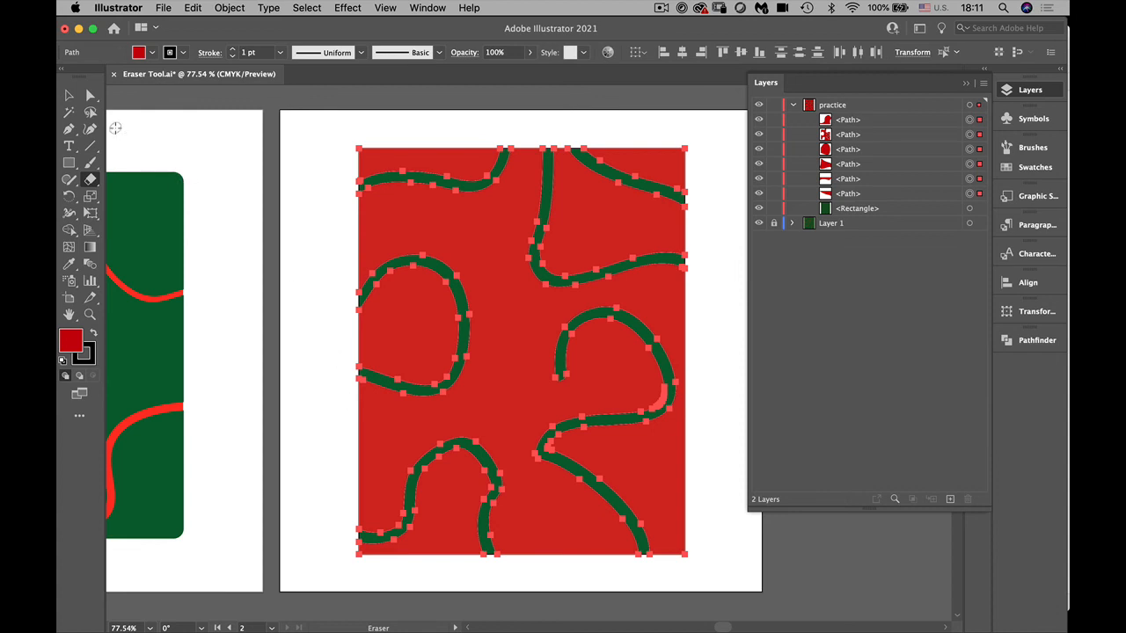
{"action": "left_click", "coordinate": [69, 96]}
{"action": "left_click", "coordinate": [302, 185]}
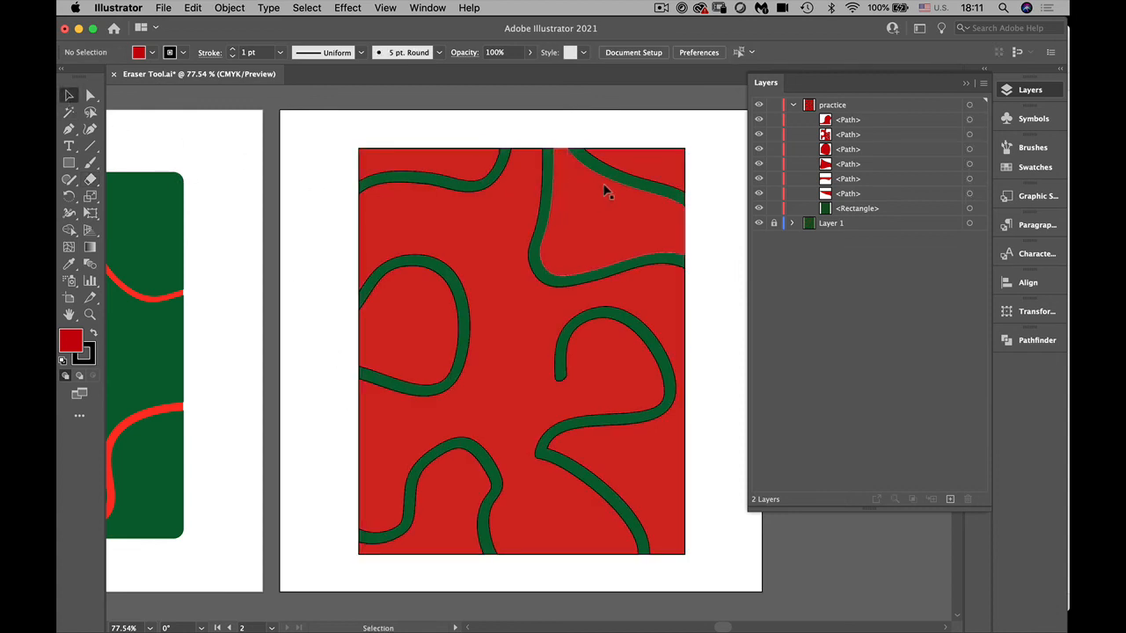
Target the first three red paths of the practice layer one by one, hide the green rectangle beneath them, and clear the selection
{"action": "left_click", "coordinate": [971, 120]}
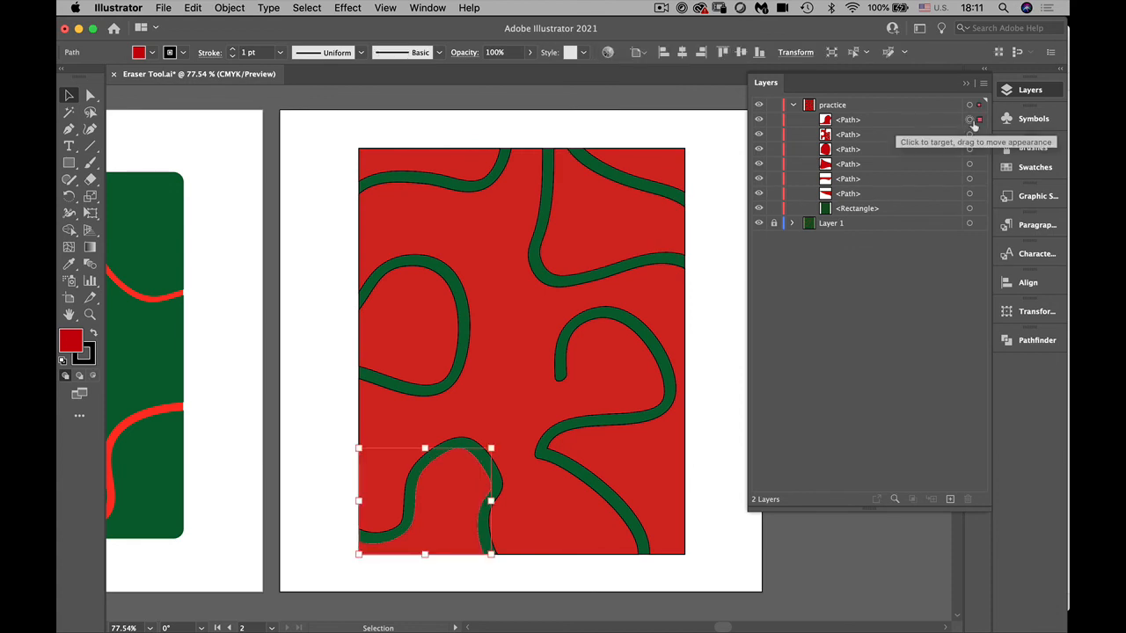
{"action": "left_click", "coordinate": [971, 135]}
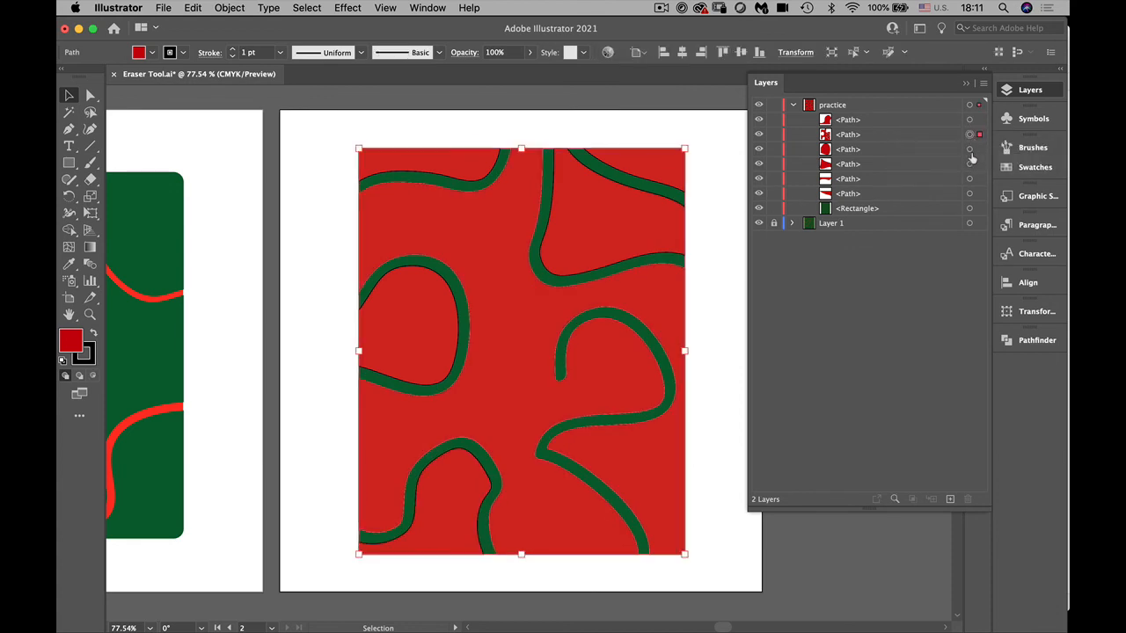
{"action": "left_click", "coordinate": [970, 149]}
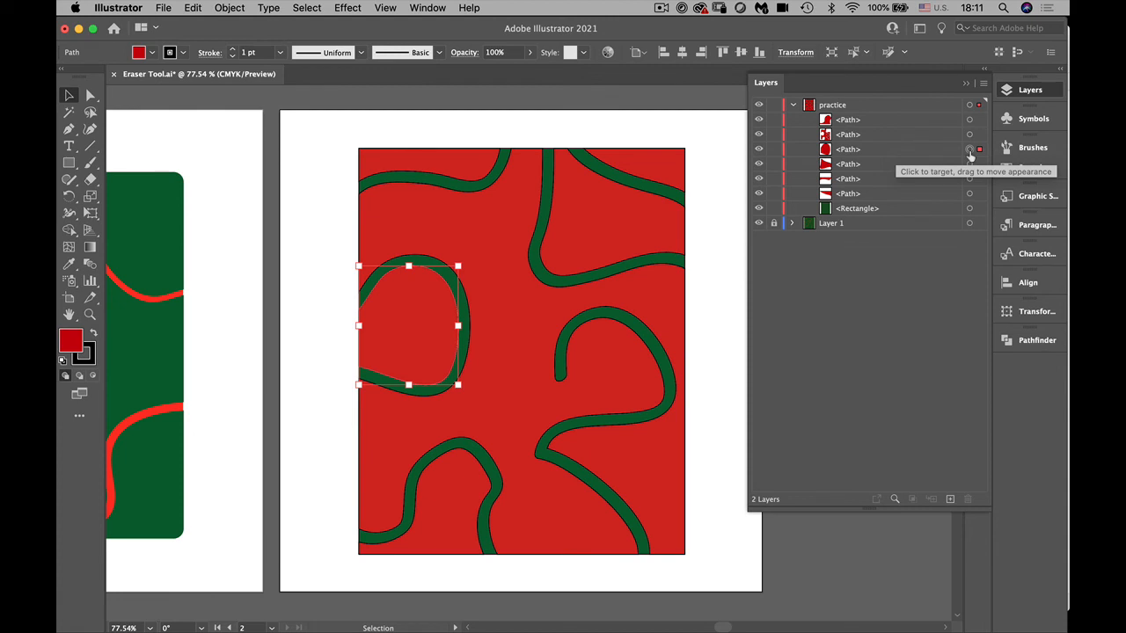
{"action": "left_click", "coordinate": [759, 208]}
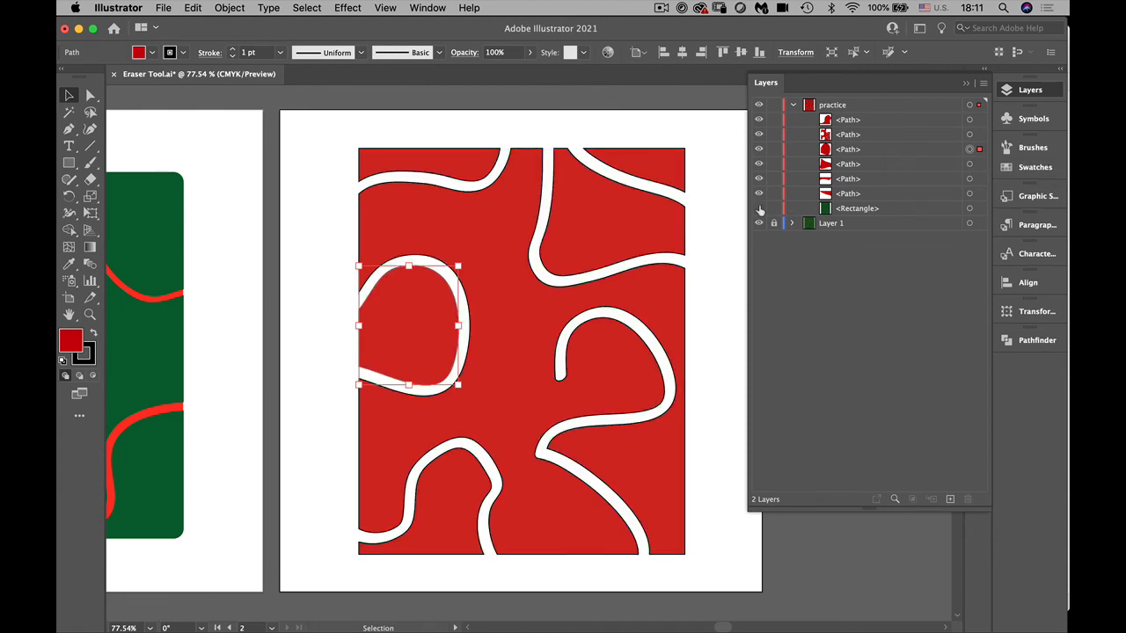
{"action": "left_click", "coordinate": [703, 222]}
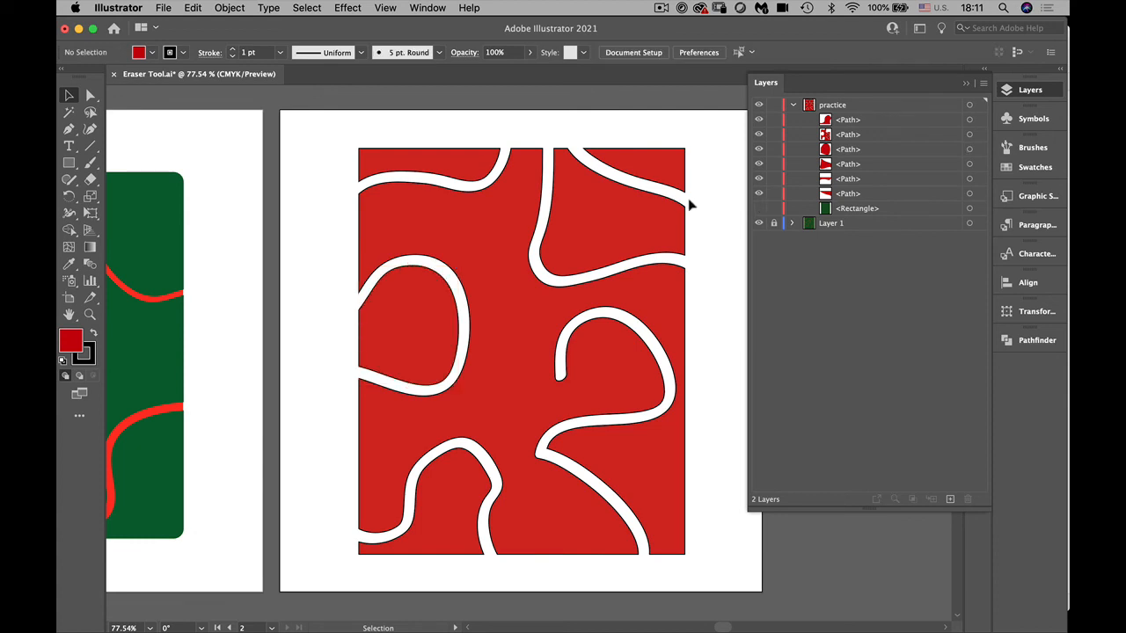
Select the red pieces in the upper corners and the large main piece in turn, and shift the main piece very slightly up and left
{"action": "left_click", "coordinate": [662, 170]}
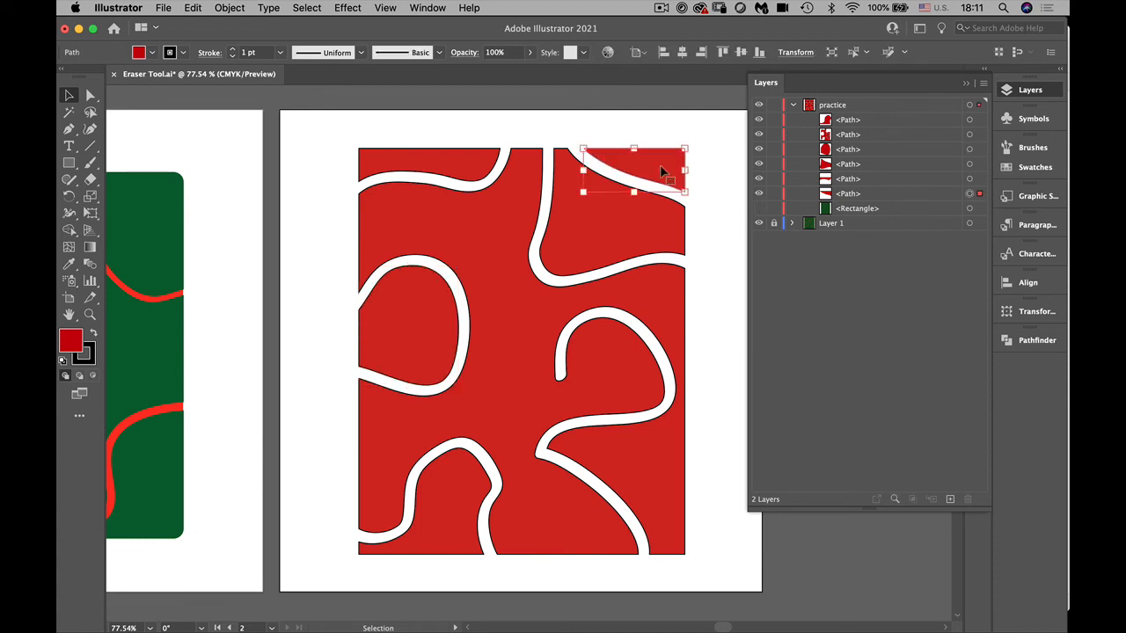
{"action": "left_click", "coordinate": [439, 172]}
{"action": "left_click", "coordinate": [488, 234]}
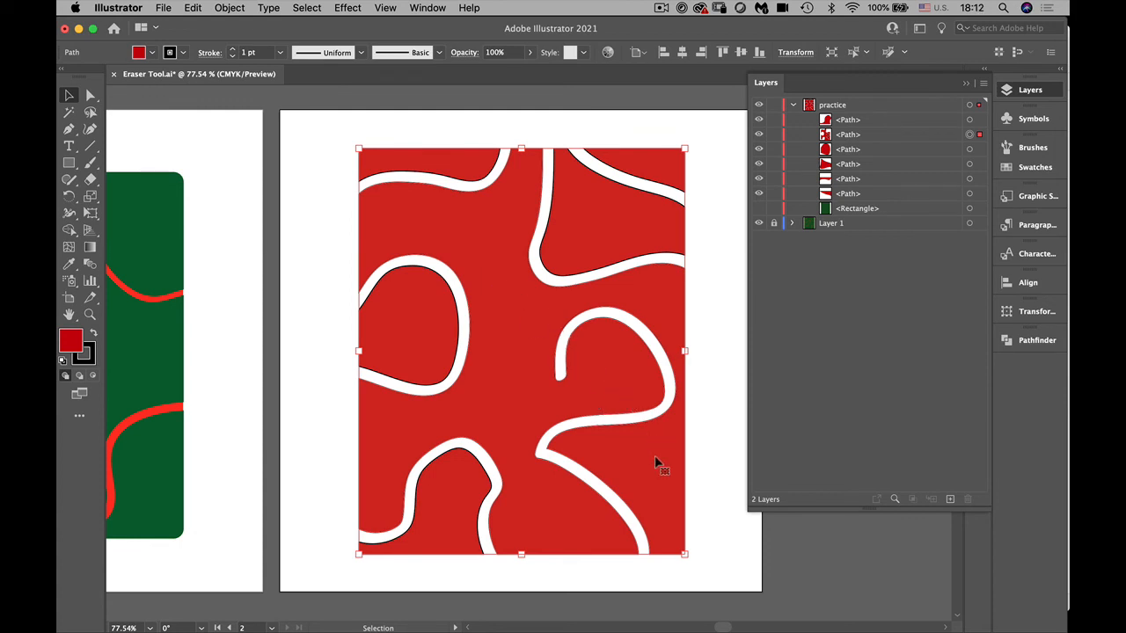
{"action": "mouse_move", "coordinate": [659, 455]}
{"action": "left_mouse_down"}
{"action": "mouse_move", "coordinate": [716, 459]}
{"action": "mouse_move", "coordinate": [653, 460]}
{"action": "left_mouse_up"}
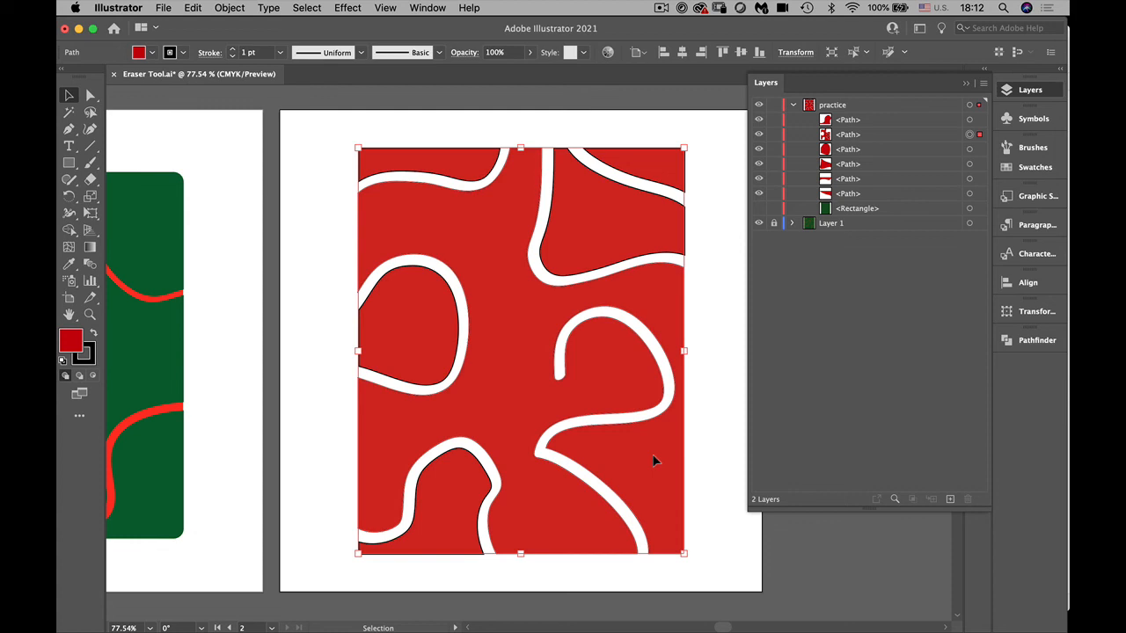
Nudge the large main red piece very slightly down and right, show the green rectangle beneath, and clear the selection
{"action": "left_click_drag", "start_coordinate": [653, 460], "coordinate": [653, 459]}
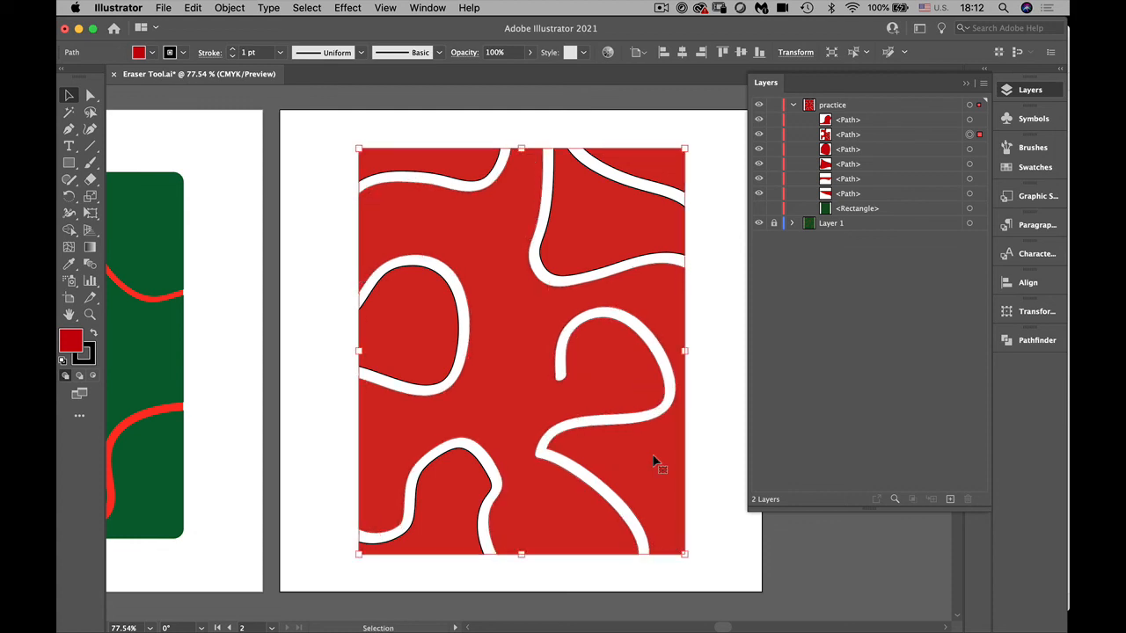
{"action": "left_click", "coordinate": [759, 209]}
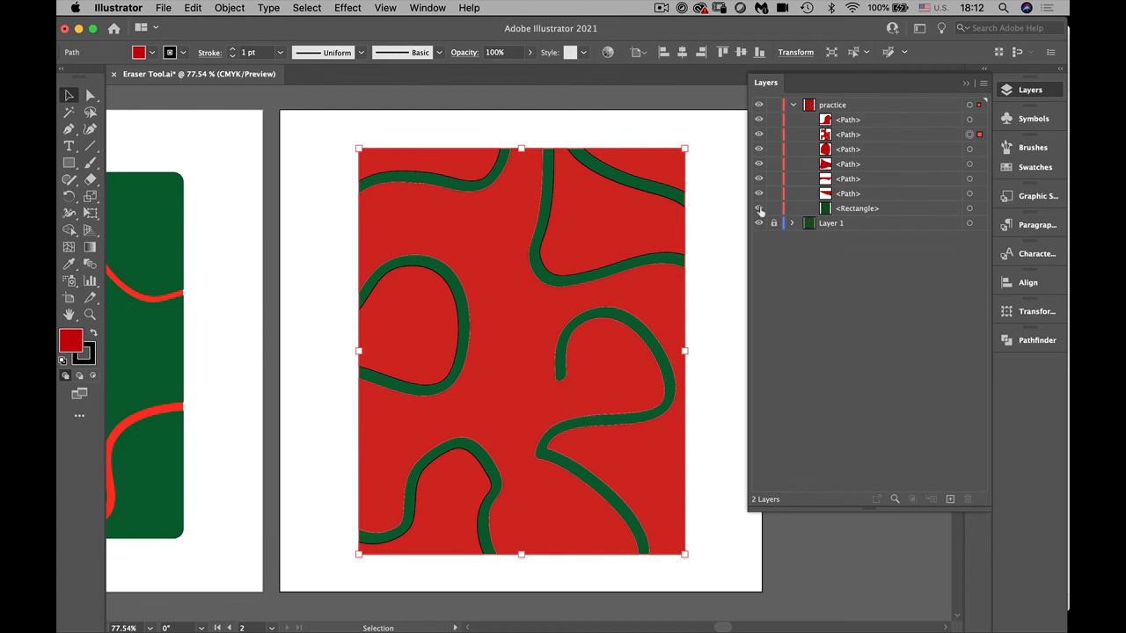
{"action": "left_click", "coordinate": [713, 208]}
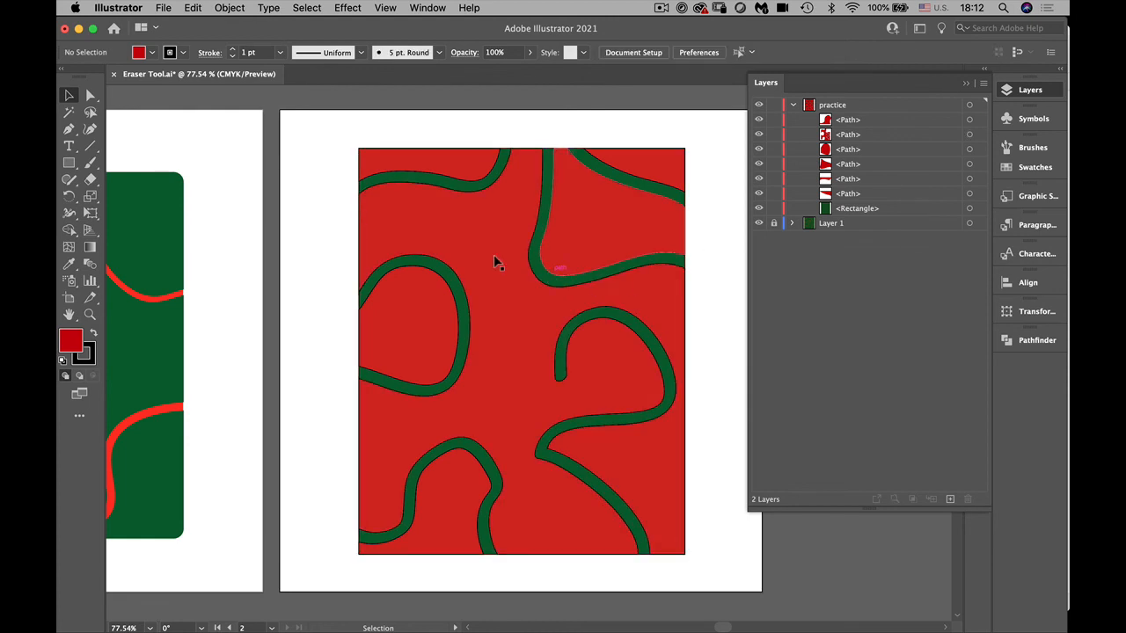
With nothing selected, erase four long sweeping curves through both the red pieces and the green rectangle, also trimming the bottom right corner
{"action": "left_click", "coordinate": [90, 179]}
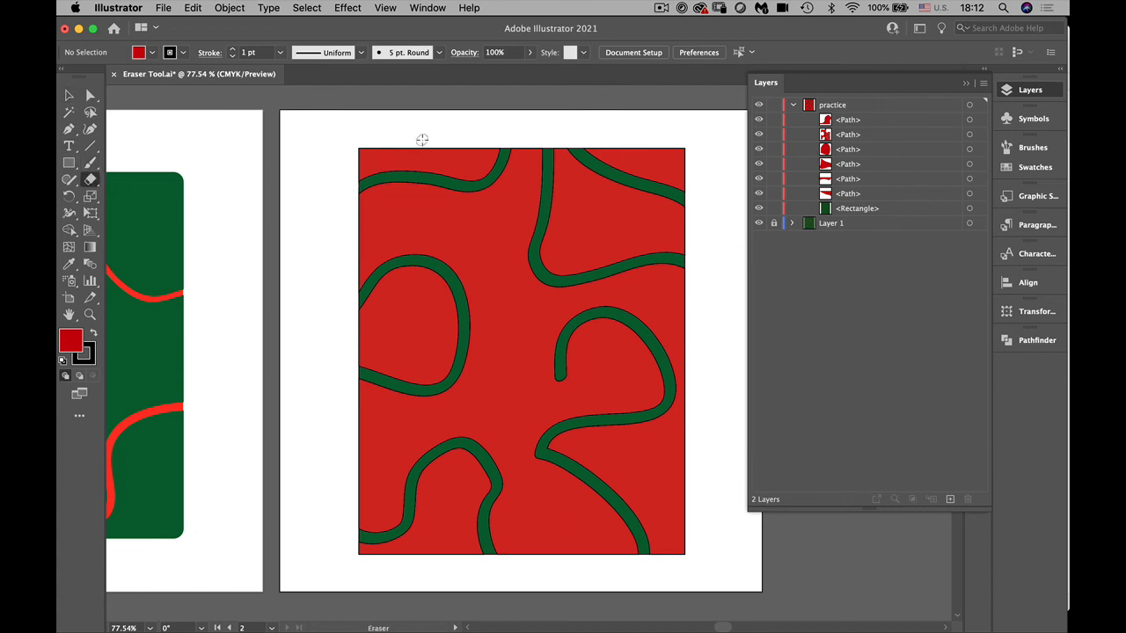
{"action": "mouse_move", "coordinate": [423, 140]}
{"action": "left_mouse_down"}
{"action": "mouse_move", "coordinate": [432, 230]}
{"action": "mouse_move", "coordinate": [649, 373]}
{"action": "mouse_move", "coordinate": [719, 336]}
{"action": "mouse_move", "coordinate": [725, 308]}
{"action": "mouse_move", "coordinate": [604, 321]}
{"action": "mouse_move", "coordinate": [482, 225]}
{"action": "mouse_move", "coordinate": [352, 220]}
{"action": "left_mouse_up"}
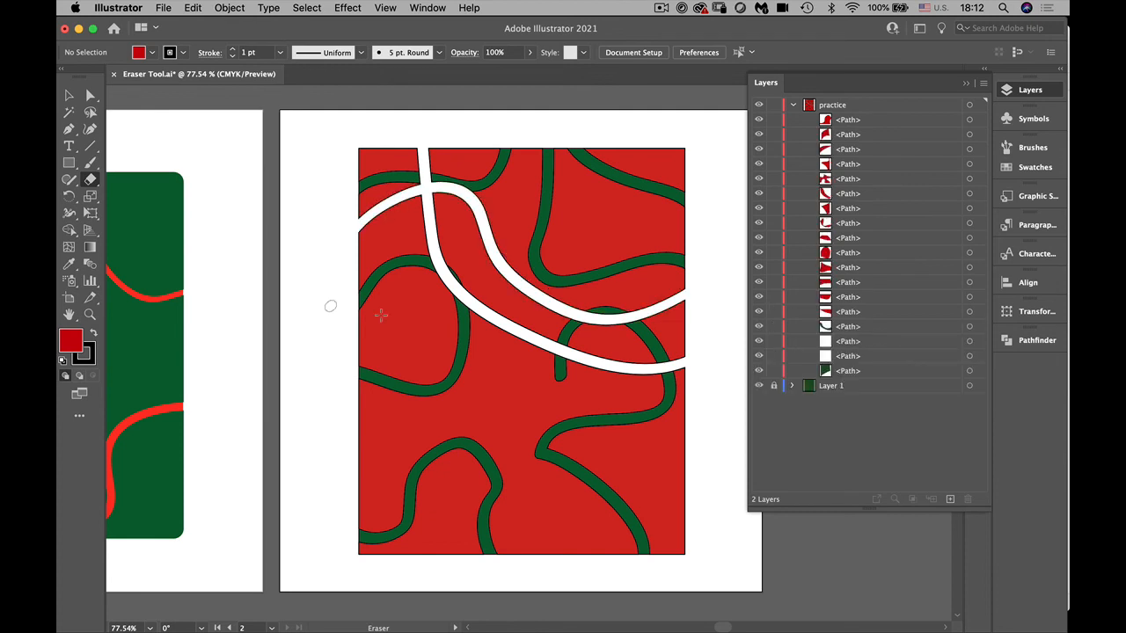
{"action": "mouse_move", "coordinate": [332, 302]}
{"action": "left_mouse_down"}
{"action": "mouse_move", "coordinate": [576, 373]}
{"action": "mouse_move", "coordinate": [581, 535]}
{"action": "mouse_move", "coordinate": [433, 526]}
{"action": "mouse_move", "coordinate": [402, 553]}
{"action": "left_mouse_up"}
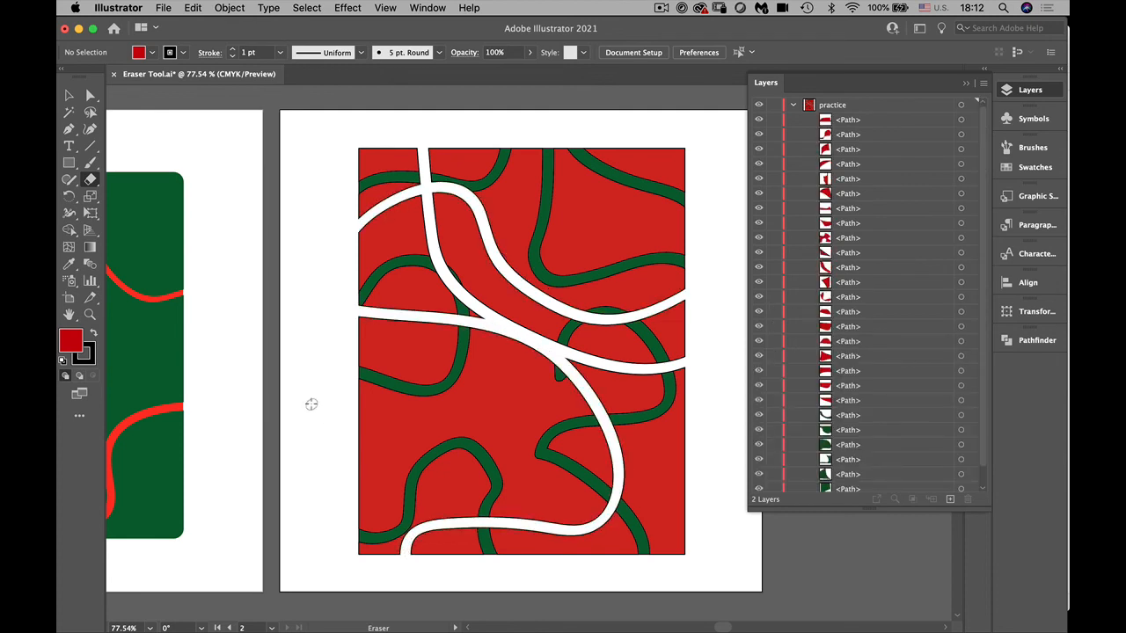
{"action": "mouse_move", "coordinate": [312, 402]}
{"action": "left_mouse_down"}
{"action": "mouse_move", "coordinate": [503, 393]}
{"action": "mouse_move", "coordinate": [697, 482]}
{"action": "mouse_move", "coordinate": [645, 583]}
{"action": "left_mouse_up"}
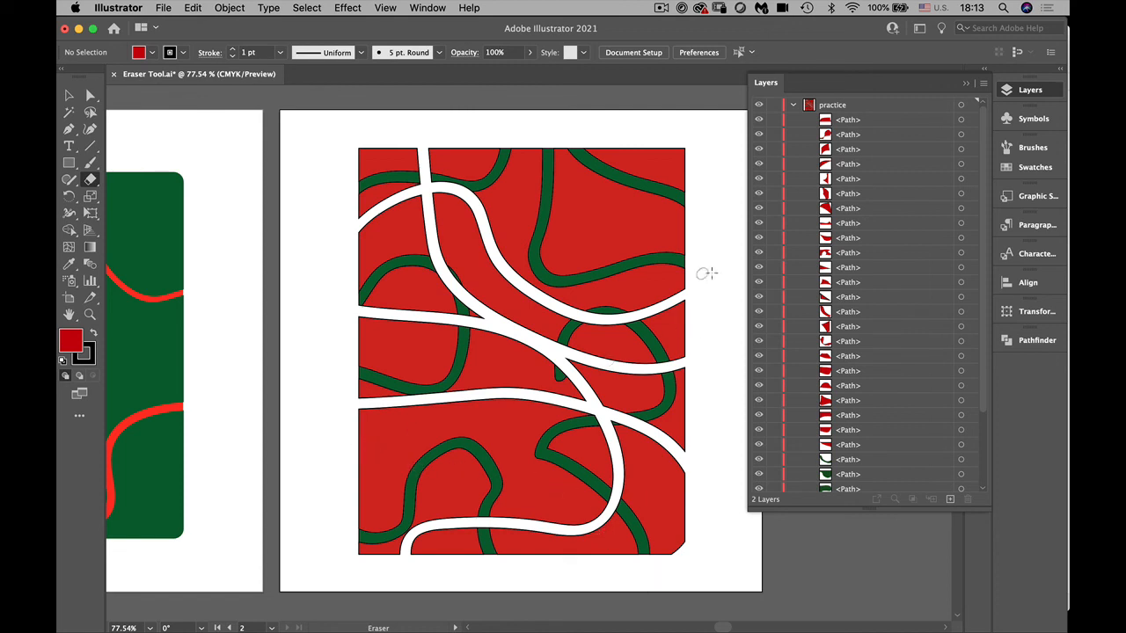
Select the red piece in the upper right, shift it slightly left, and erase a winding stroke through only that piece
{"action": "left_click", "coordinate": [68, 95]}
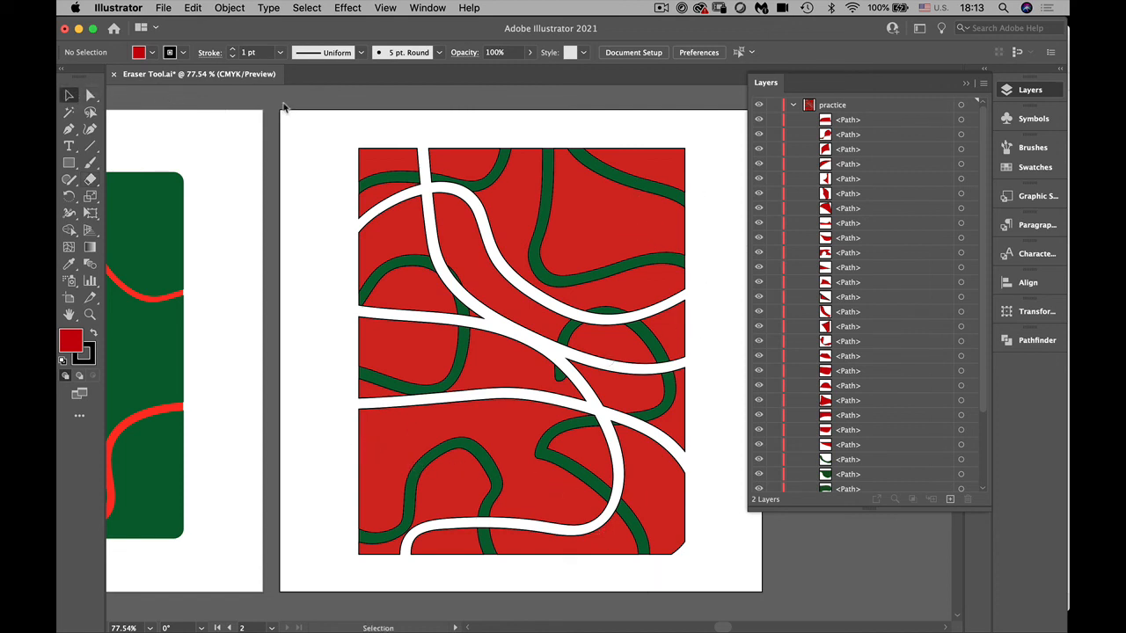
{"action": "mouse_move", "coordinate": [632, 224]}
{"action": "left_mouse_down"}
{"action": "mouse_move", "coordinate": [685, 234]}
{"action": "mouse_move", "coordinate": [617, 242]}
{"action": "mouse_move", "coordinate": [630, 231]}
{"action": "left_mouse_up"}
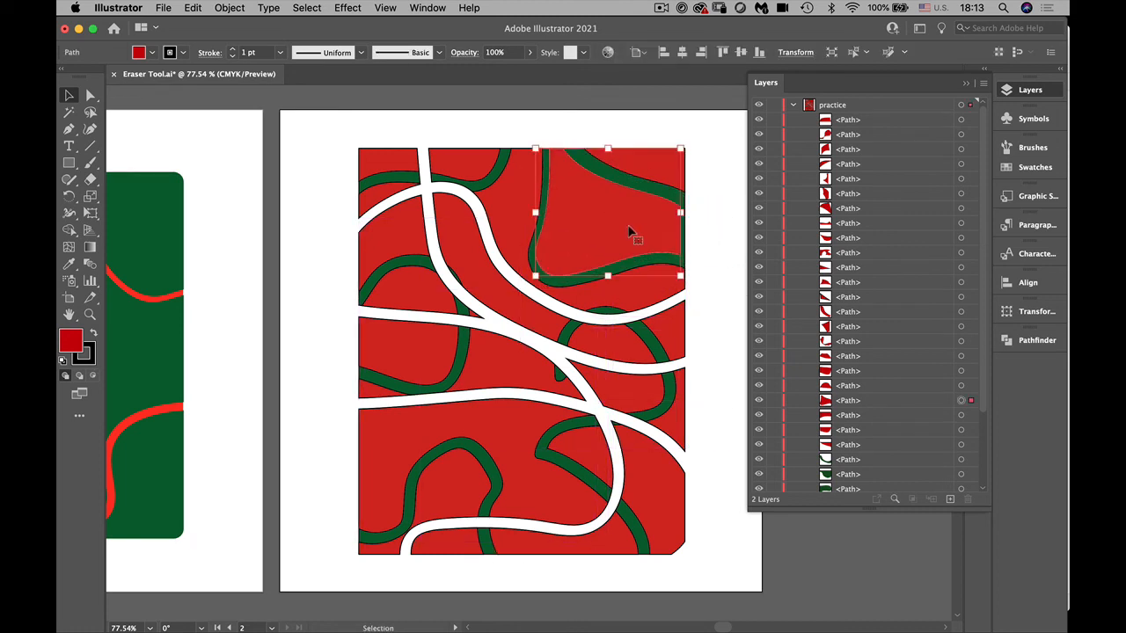
{"action": "left_click", "coordinate": [90, 179]}
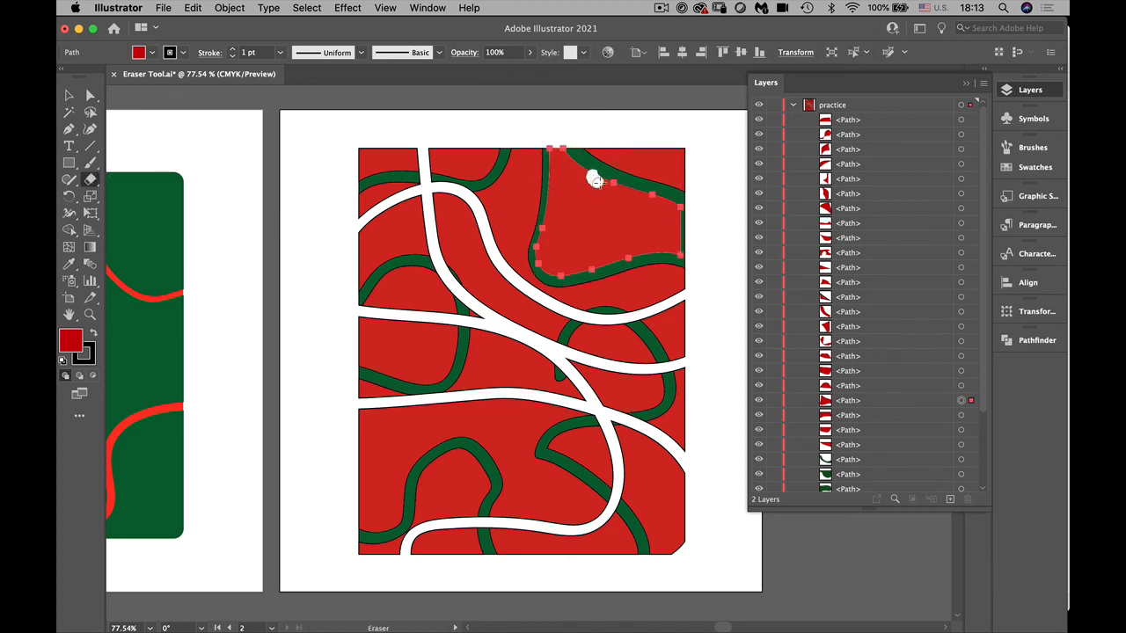
{"action": "mouse_move", "coordinate": [595, 181]}
{"action": "left_mouse_down"}
{"action": "mouse_move", "coordinate": [624, 198]}
{"action": "mouse_move", "coordinate": [610, 206]}
{"action": "mouse_move", "coordinate": [627, 226]}
{"action": "mouse_move", "coordinate": [691, 233]}
{"action": "left_mouse_up"}
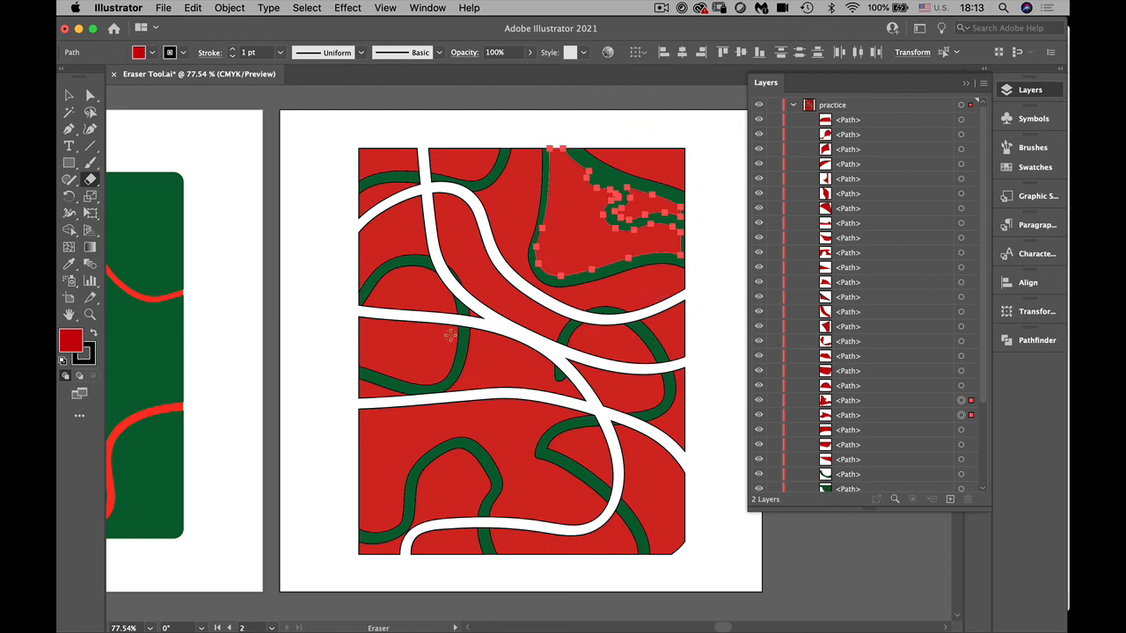
Select all the red and green pieces on the practice artboard and delete them
{"action": "left_click", "coordinate": [70, 95]}
{"action": "left_click_drag", "start_coordinate": [334, 147], "coordinate": [695, 592]}
{"action": "key", "text": "Delete"}
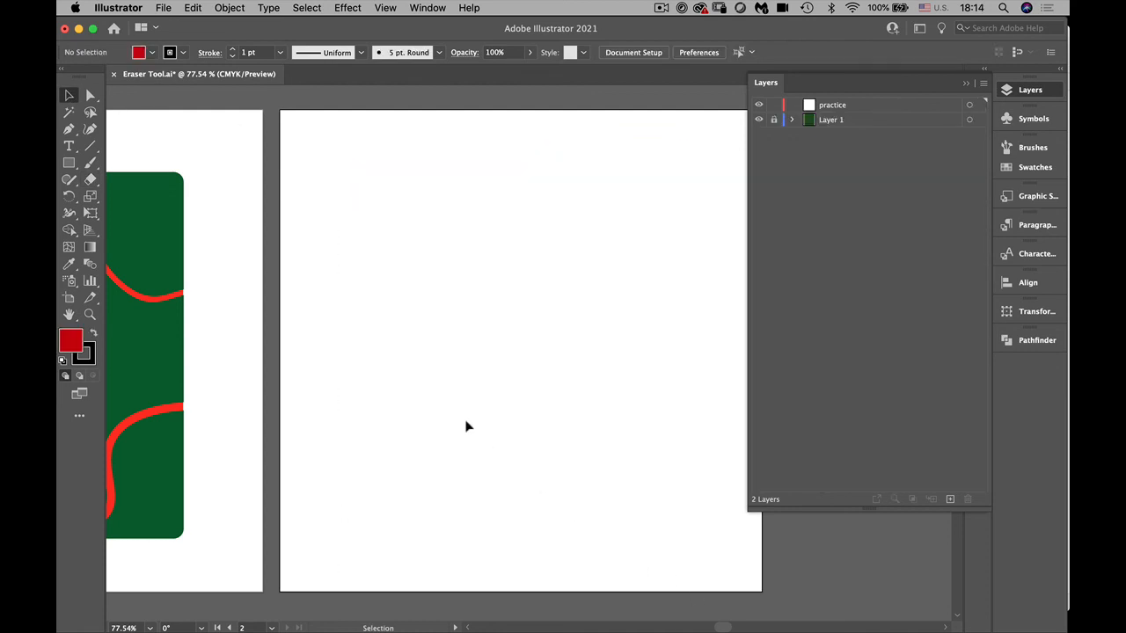
Draw a red ellipse about 4.6 by 4.5 in on the artboard and cut it at its four anchor points with the Scissors tool
{"action": "left_click_drag", "start_coordinate": [70, 163], "coordinate": [122, 197]}
{"action": "left_click_drag", "start_coordinate": [429, 211], "coordinate": [707, 484]}
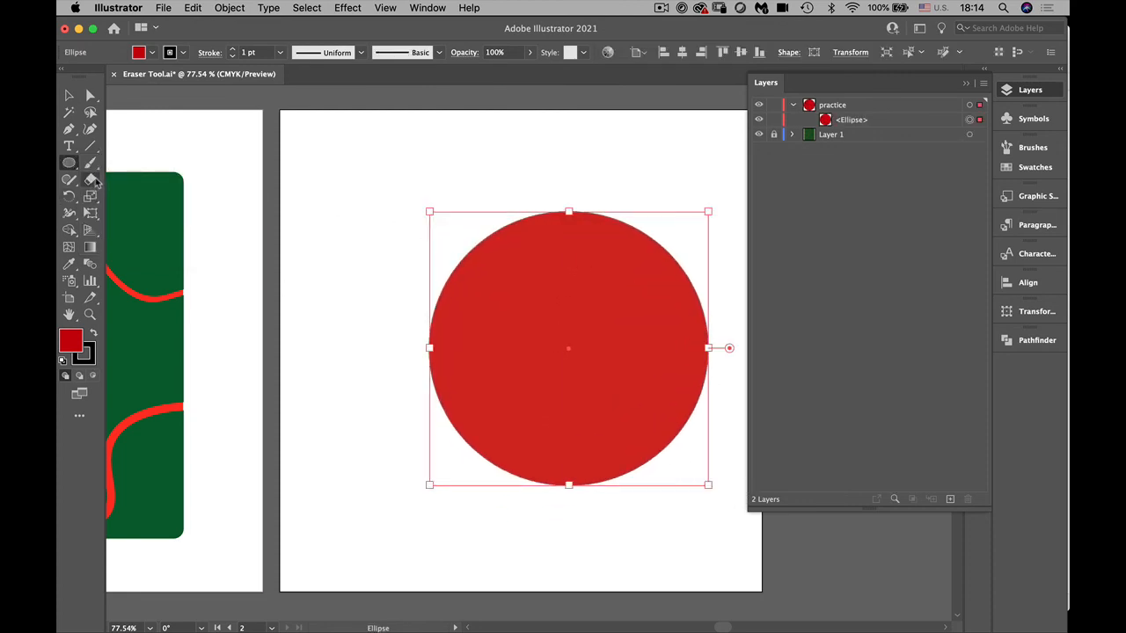
{"action": "left_click_drag", "start_coordinate": [90, 179], "coordinate": [128, 200]}
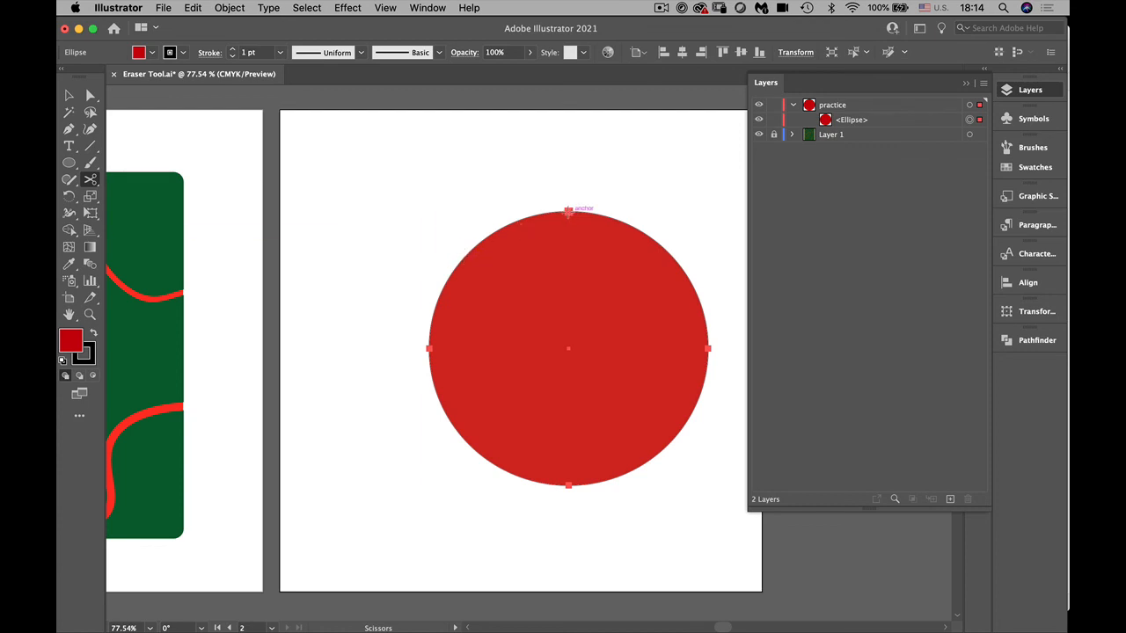
{"action": "left_click", "coordinate": [568, 211]}
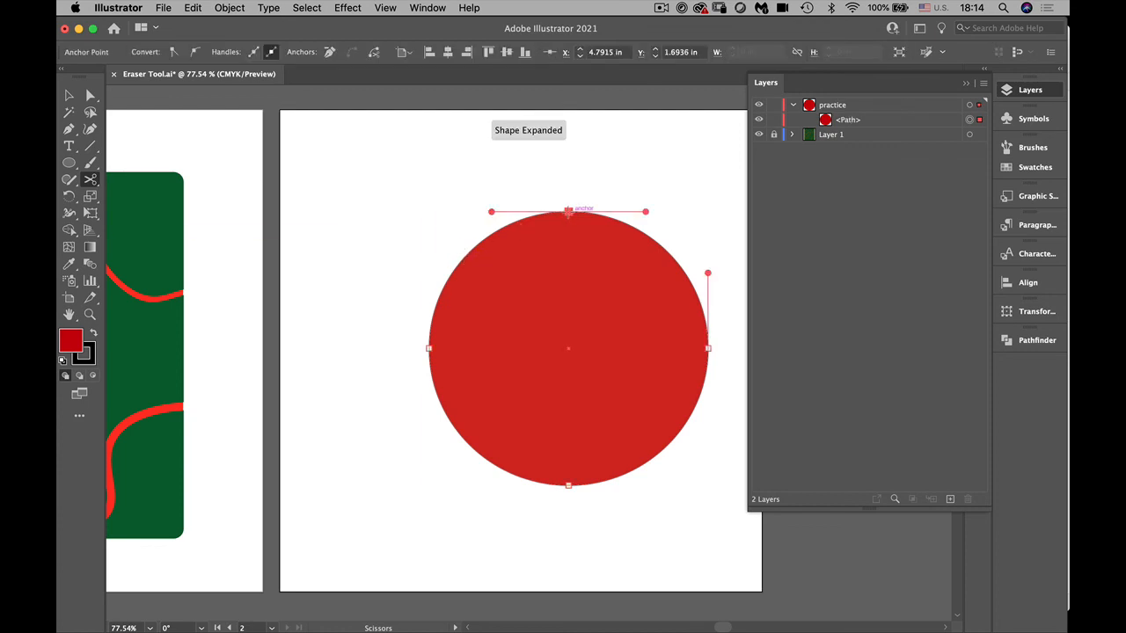
{"action": "left_click", "coordinate": [708, 348]}
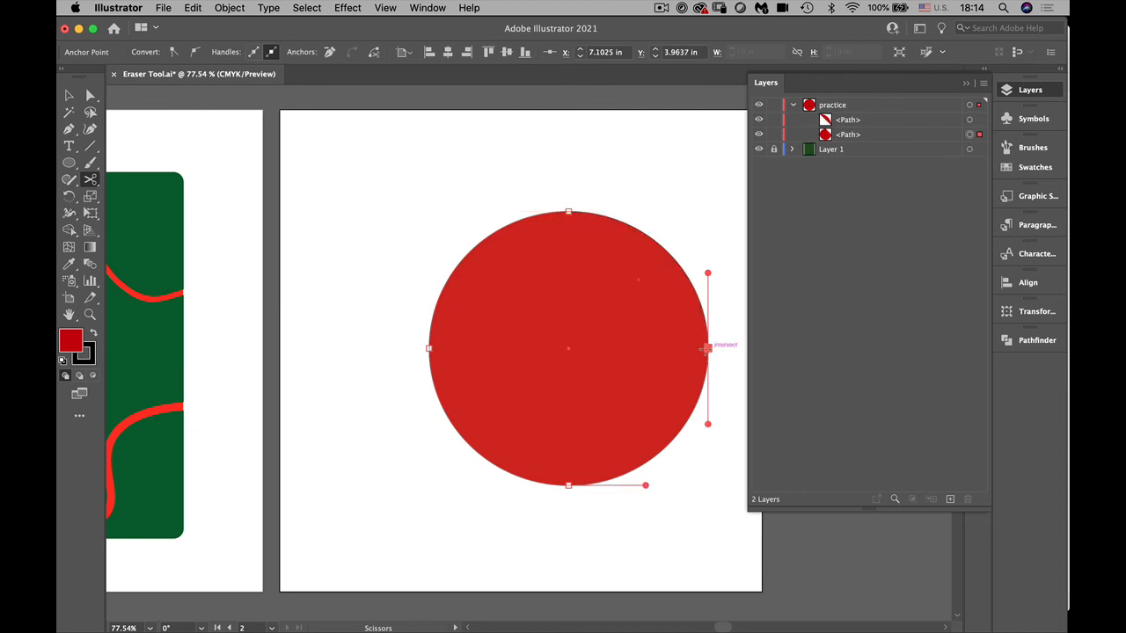
{"action": "left_click", "coordinate": [429, 349]}
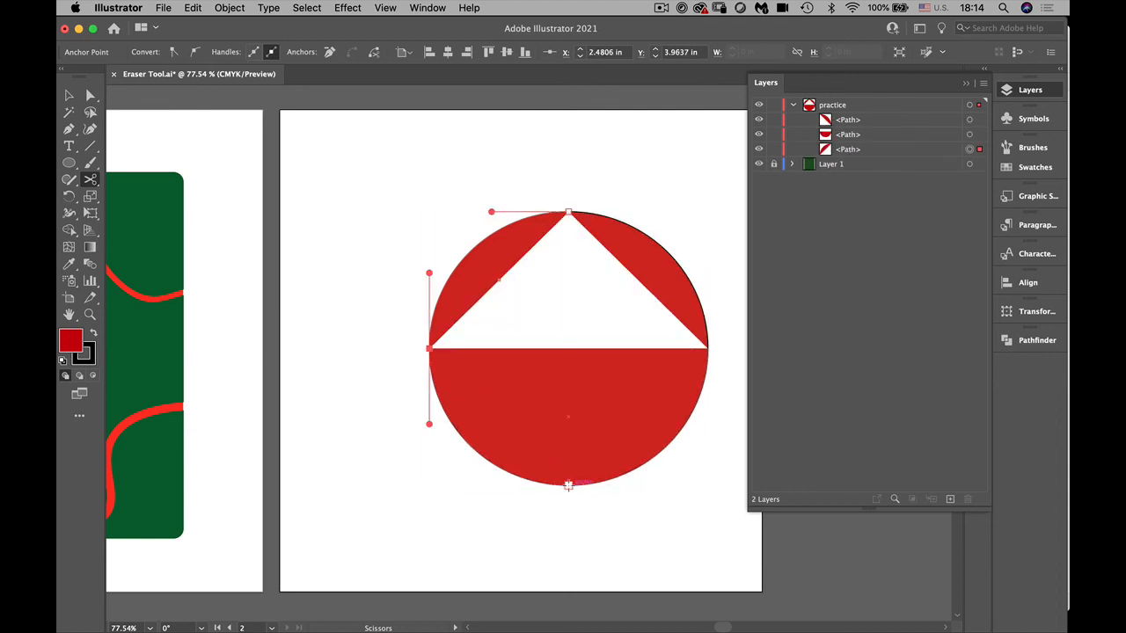
{"action": "left_click", "coordinate": [568, 485]}
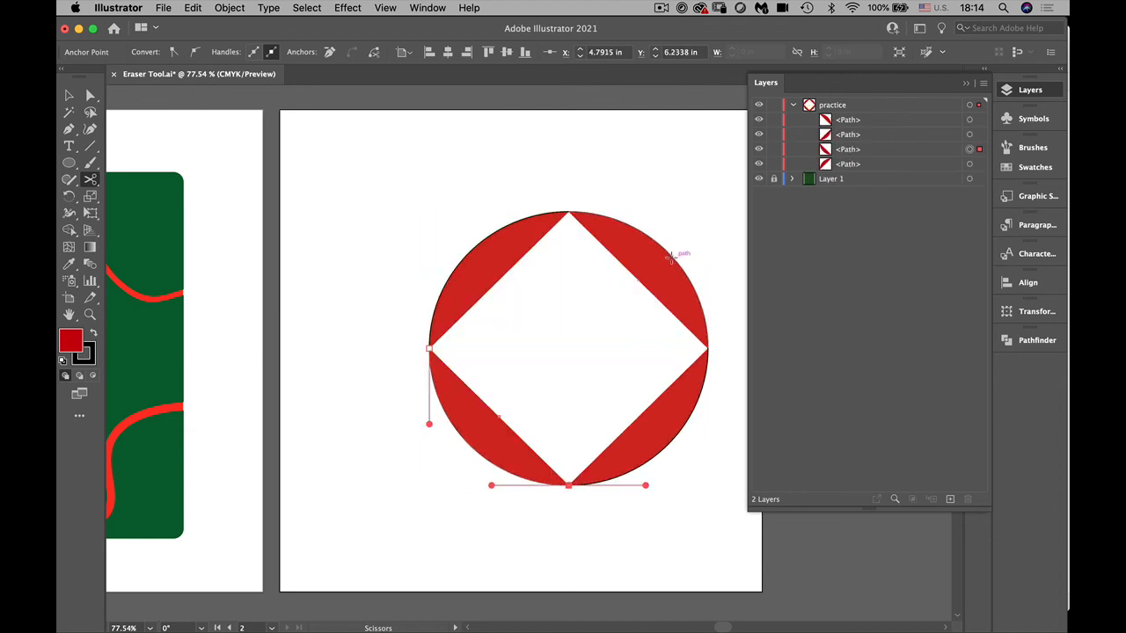
Cut each of the circle's four quarter arcs near its middle with the Scissors tool
{"action": "left_click", "coordinate": [671, 255]}
{"action": "left_click", "coordinate": [464, 256]}
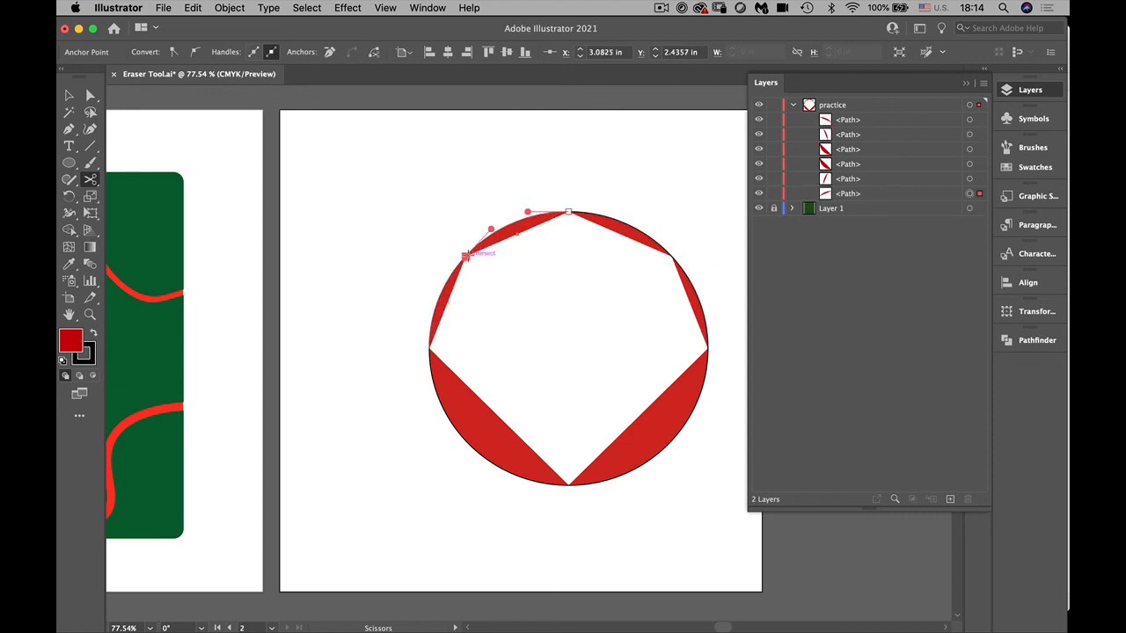
{"action": "left_click", "coordinate": [432, 148]}
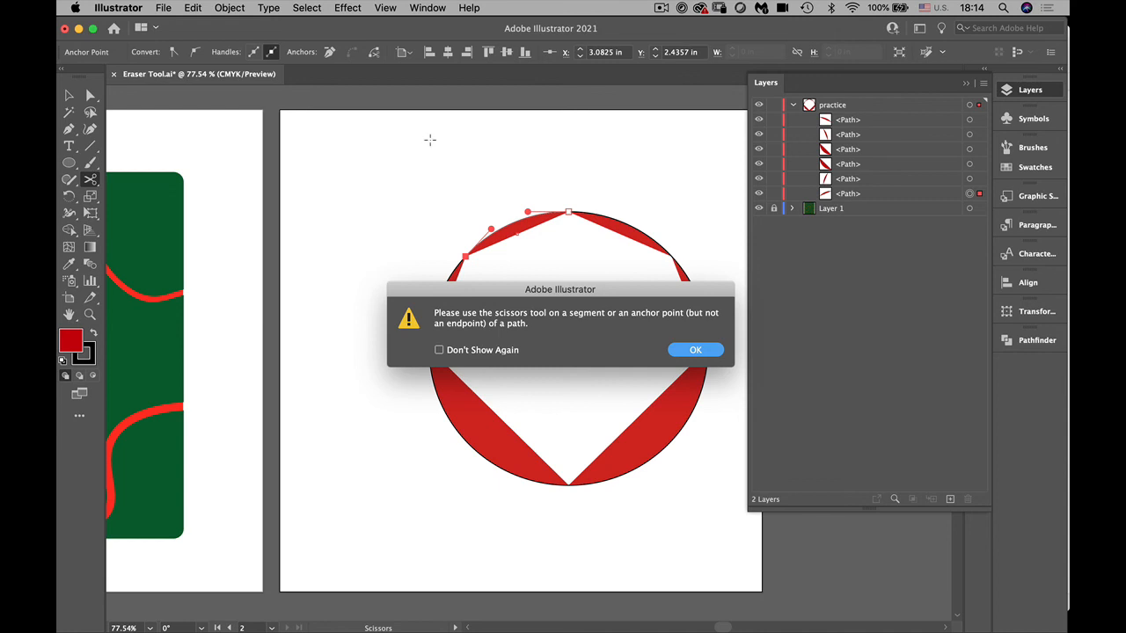
{"action": "left_click", "coordinate": [684, 349]}
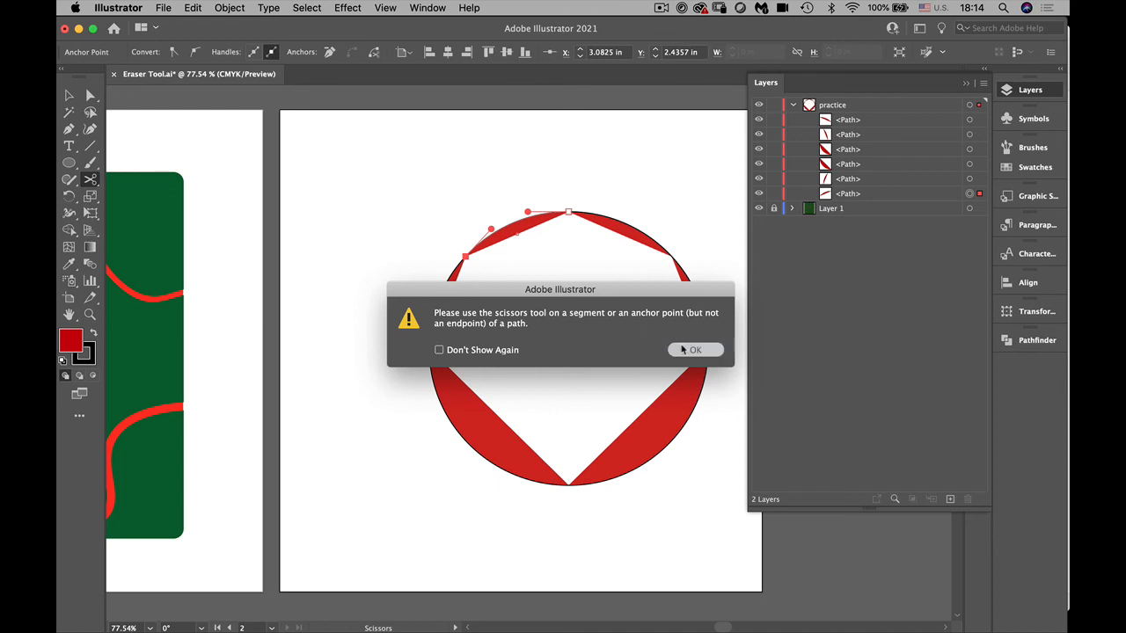
{"action": "left_click", "coordinate": [462, 438]}
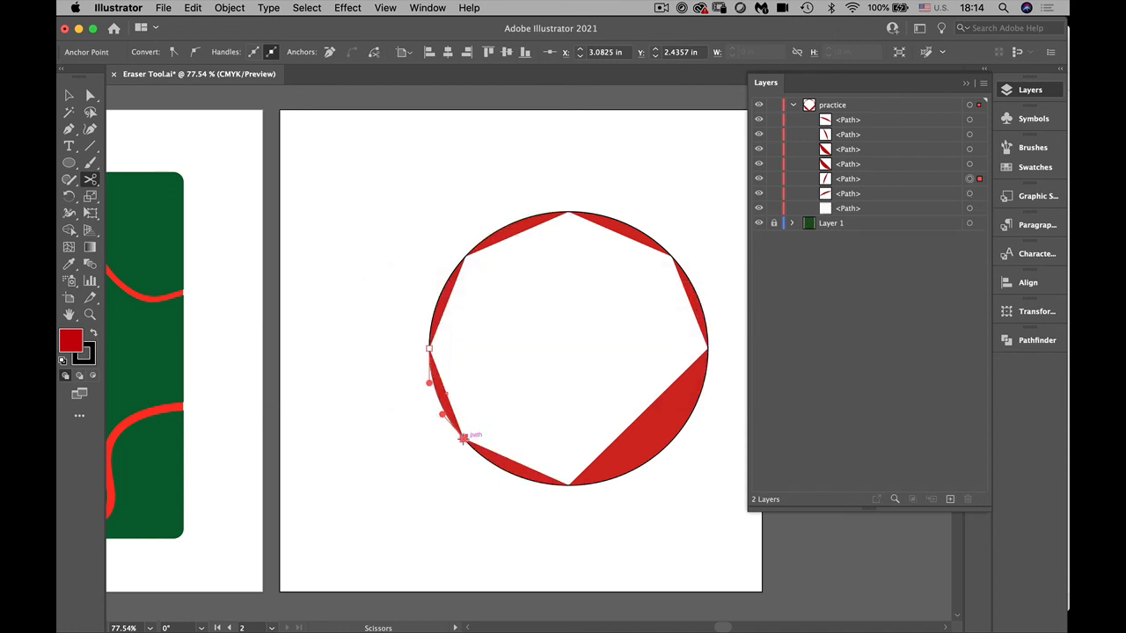
{"action": "left_click", "coordinate": [657, 456]}
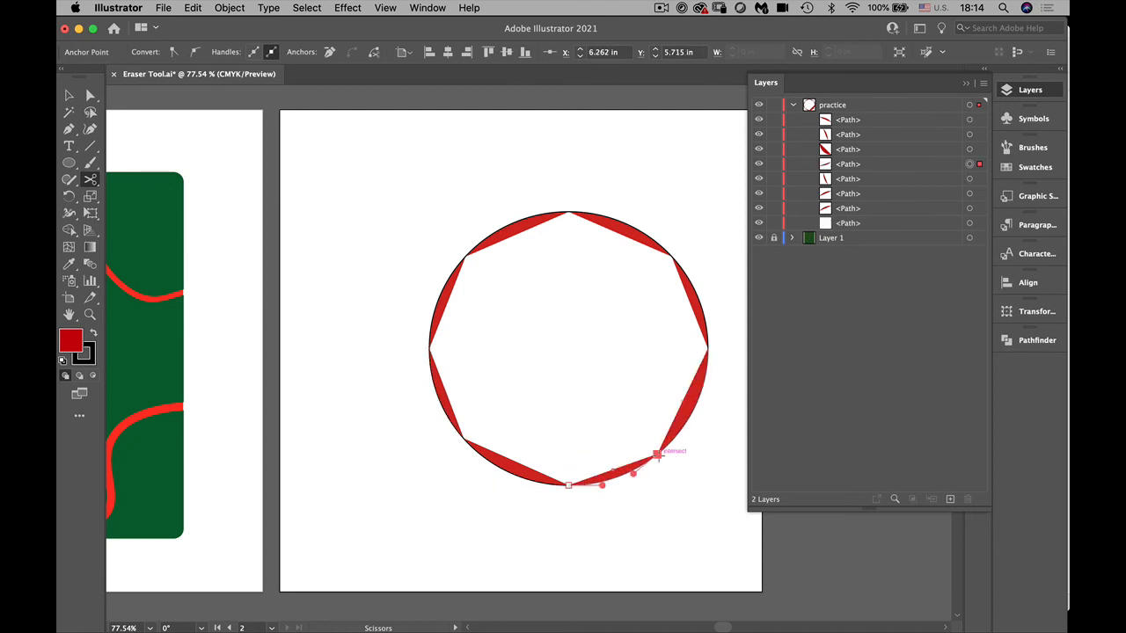
Cut each of the eight arcs around the circle once more near its middle with the Scissors tool
{"action": "left_click", "coordinate": [712, 345]}
{"action": "left_click", "coordinate": [707, 352]}
{"action": "left_click", "coordinate": [701, 307]}
{"action": "left_click", "coordinate": [626, 217]}
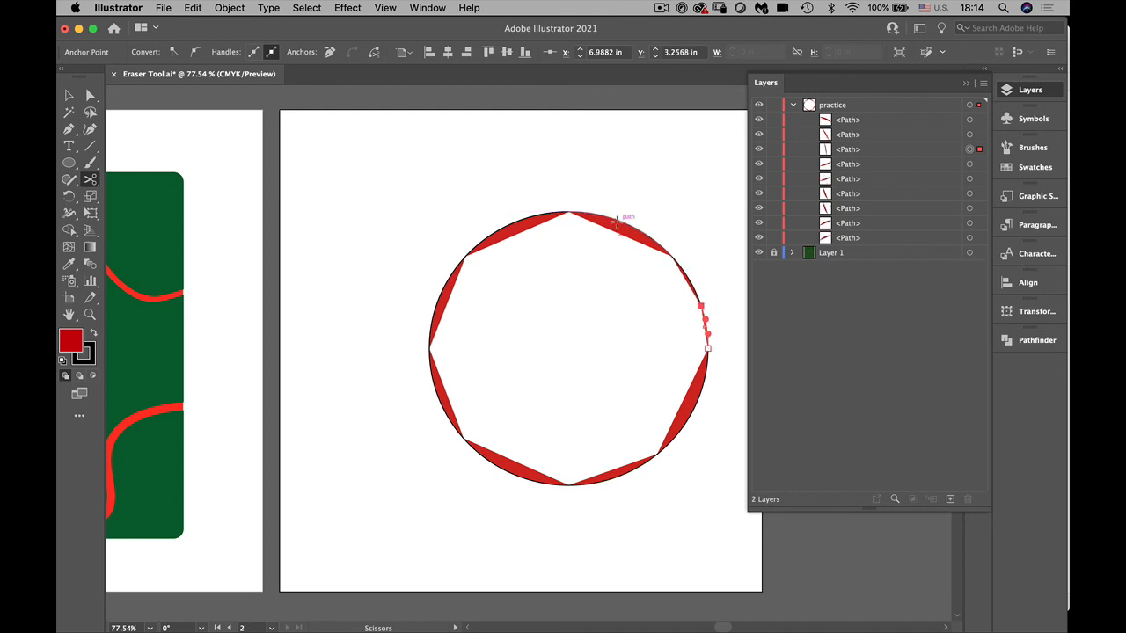
{"action": "left_click", "coordinate": [503, 227]}
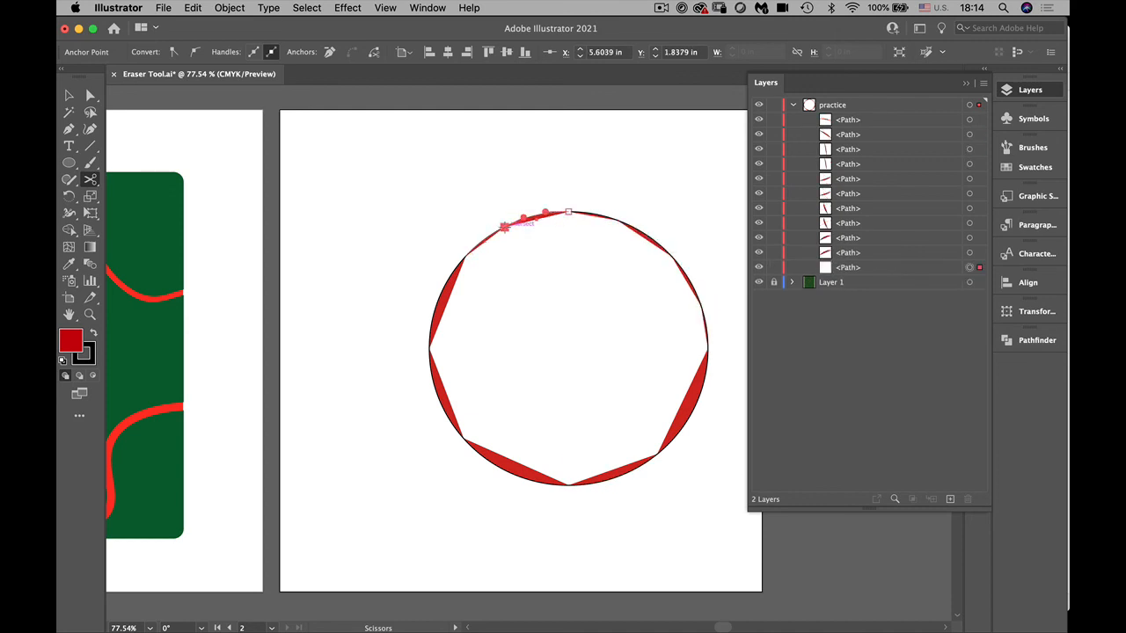
{"action": "left_click", "coordinate": [438, 299]}
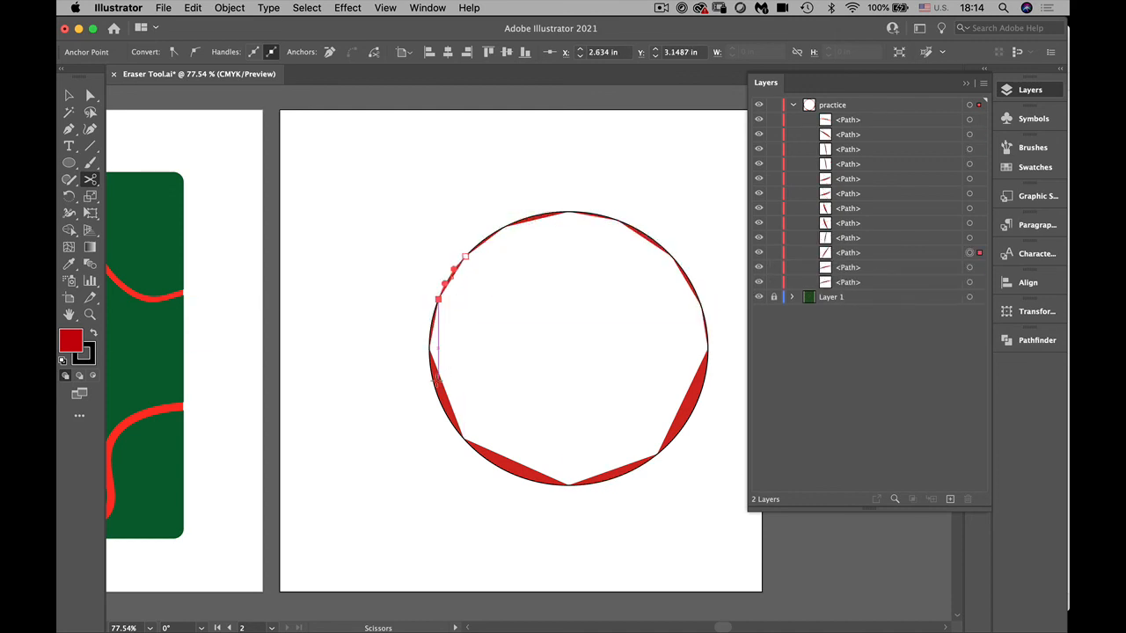
{"action": "left_click", "coordinate": [437, 397]}
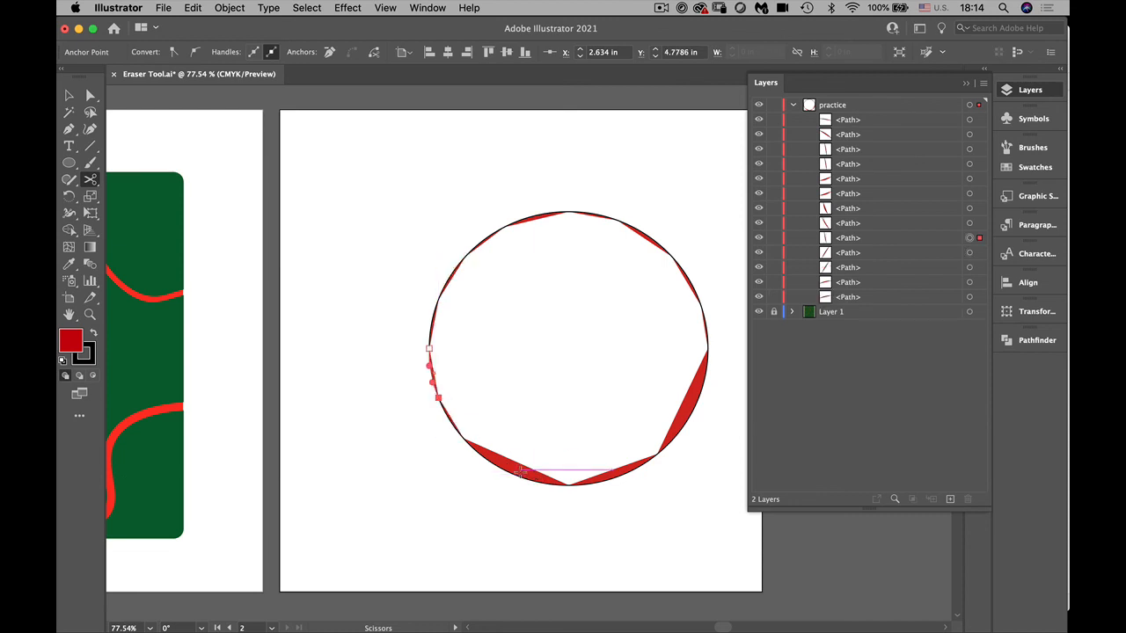
{"action": "left_click", "coordinate": [462, 437]}
{"action": "left_click", "coordinate": [516, 475]}
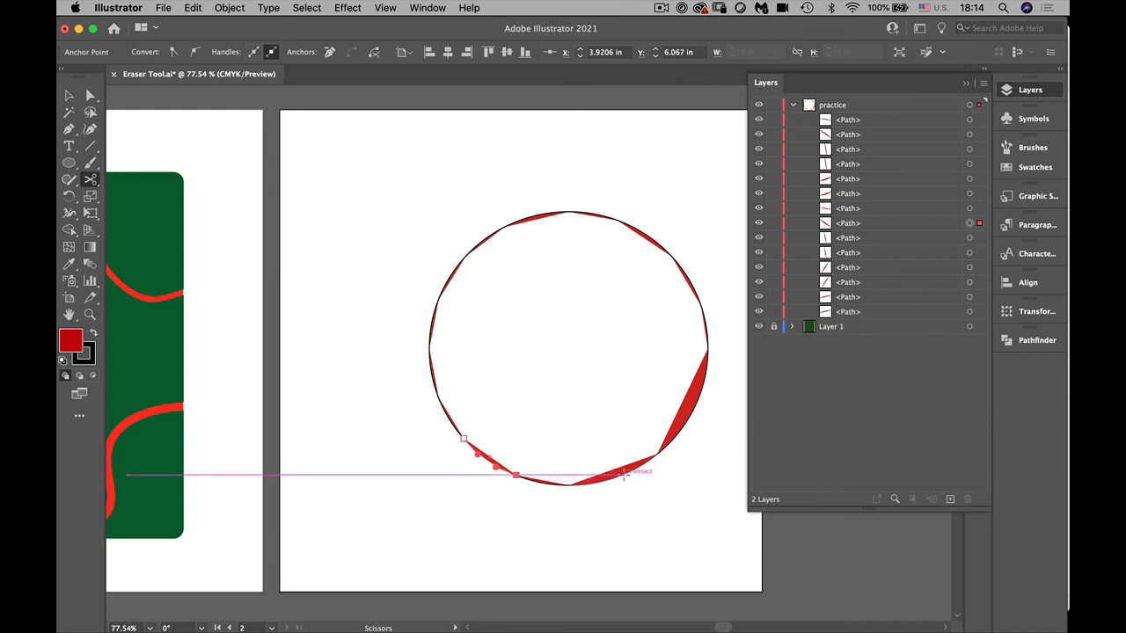
{"action": "left_click", "coordinate": [657, 454]}
{"action": "left_click", "coordinate": [693, 407]}
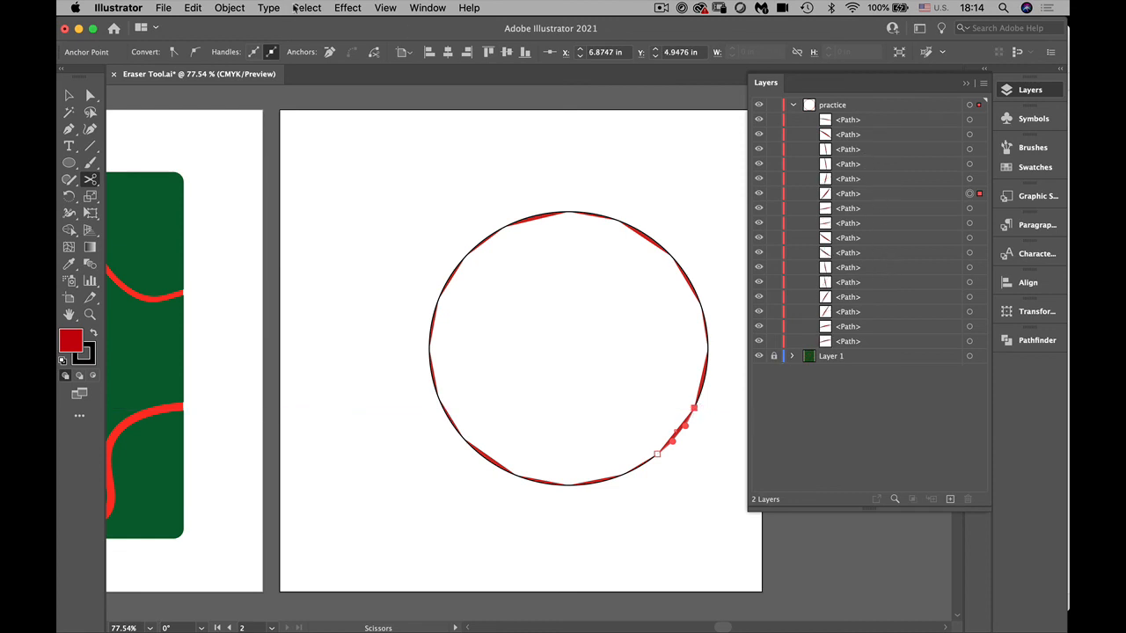
Move the six uppermost arc segments away from the circle one by one, four outward and two inward
{"action": "left_click", "coordinate": [69, 95]}
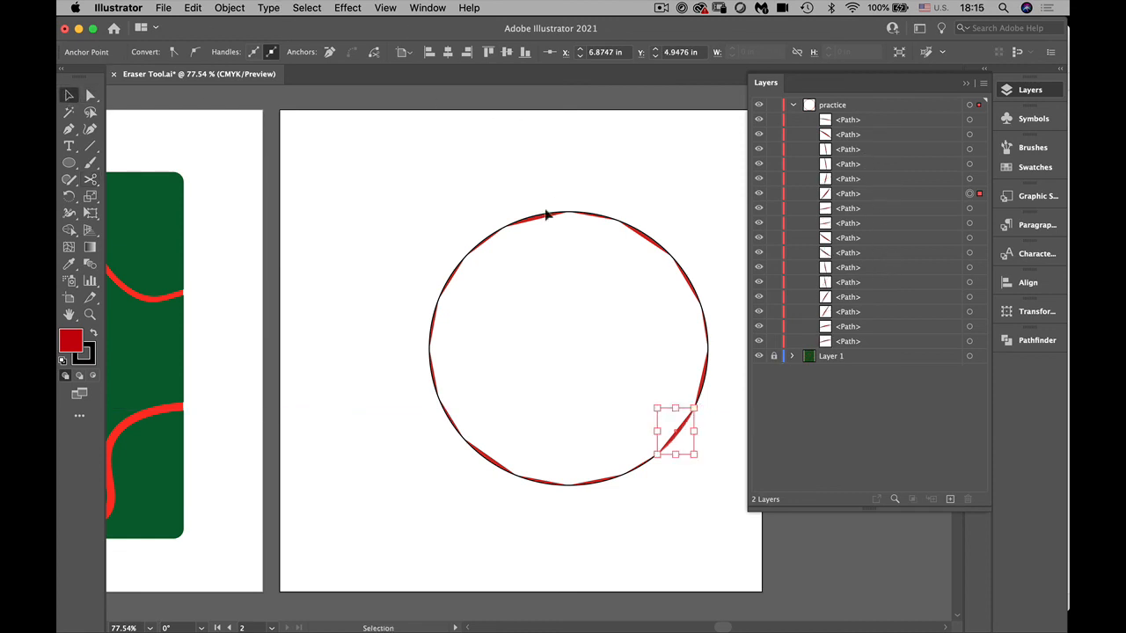
{"action": "left_click_drag", "start_coordinate": [547, 218], "coordinate": [495, 167]}
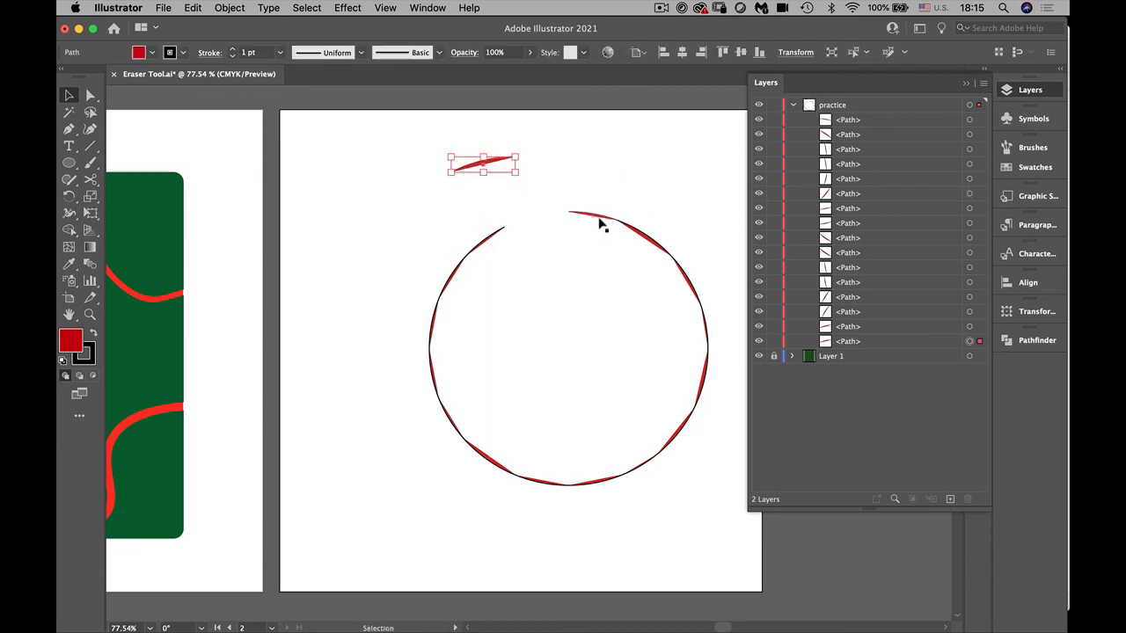
{"action": "left_click_drag", "start_coordinate": [604, 220], "coordinate": [623, 176]}
{"action": "left_click_drag", "start_coordinate": [641, 238], "coordinate": [675, 162]}
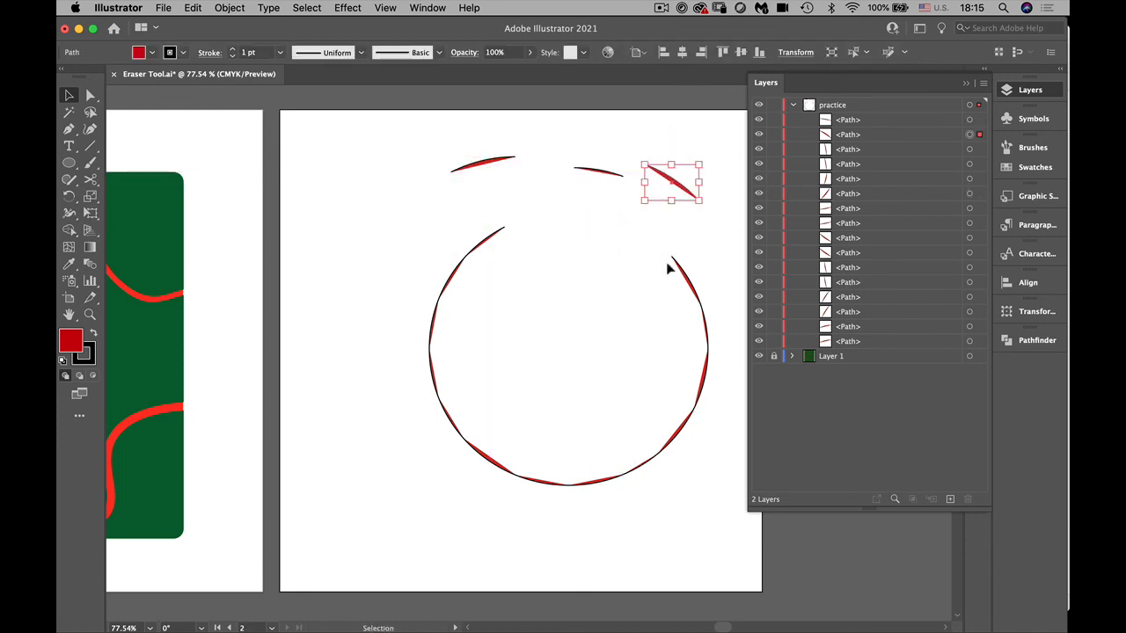
{"action": "left_click_drag", "start_coordinate": [683, 269], "coordinate": [567, 202]}
{"action": "left_click_drag", "start_coordinate": [497, 243], "coordinate": [421, 216]}
{"action": "left_click_drag", "start_coordinate": [467, 267], "coordinate": [532, 260]}
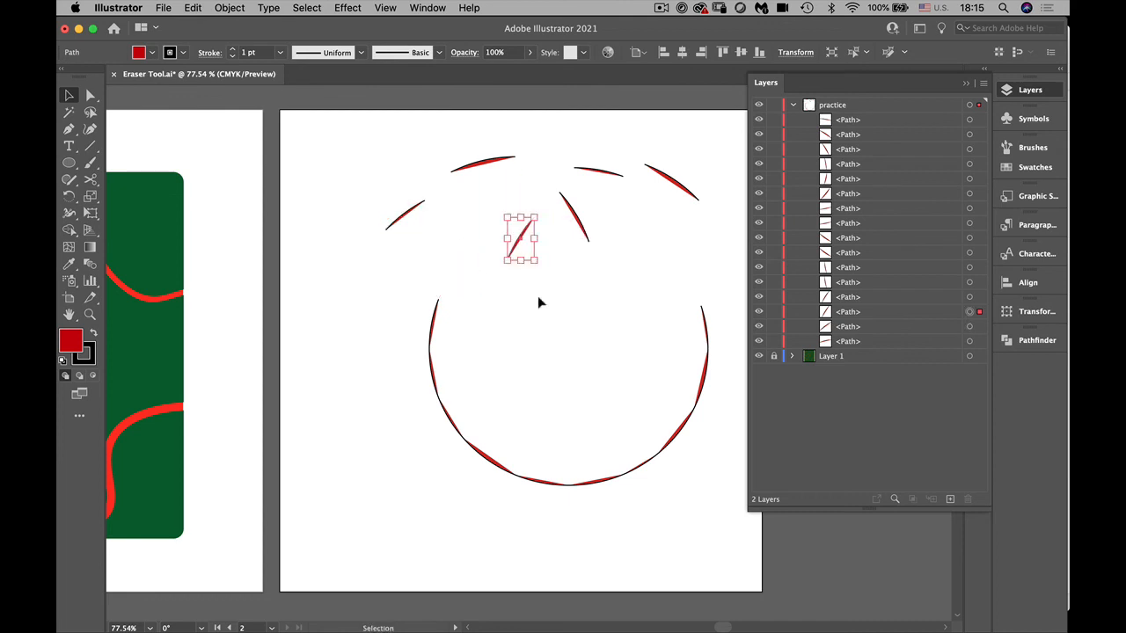
Enlarge the slanted segment inside the circle to more than twice its size, choose Direct Selection, and clear the selection
{"action": "left_click_drag", "start_coordinate": [537, 261], "coordinate": [622, 356]}
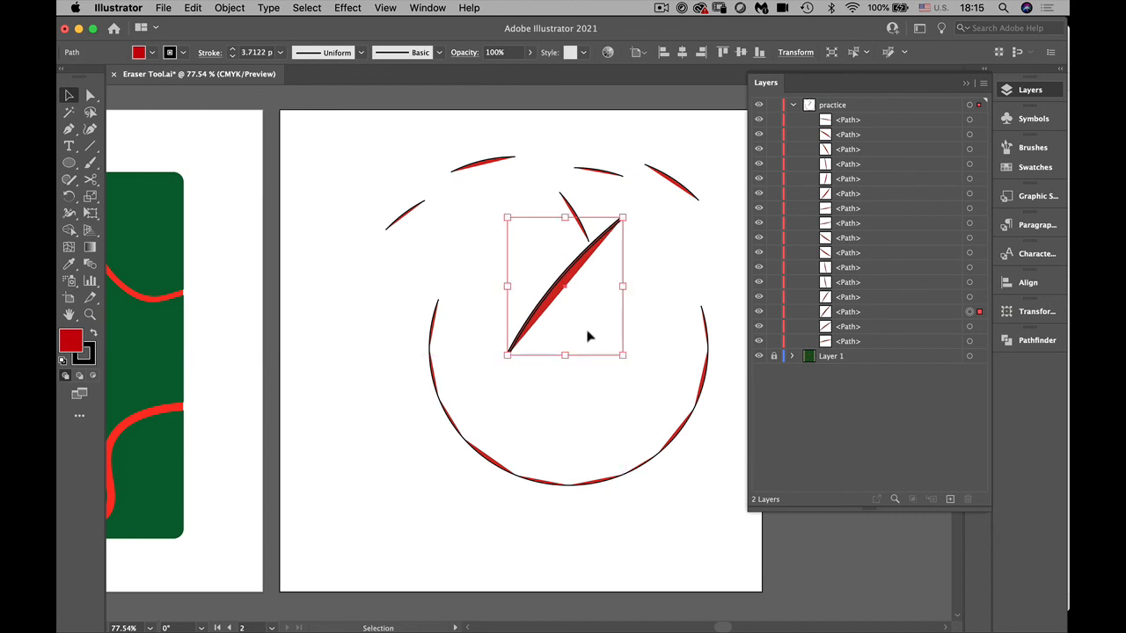
{"action": "left_click", "coordinate": [487, 297]}
{"action": "left_click", "coordinate": [561, 291]}
{"action": "left_click", "coordinate": [90, 95]}
{"action": "left_click", "coordinate": [394, 264]}
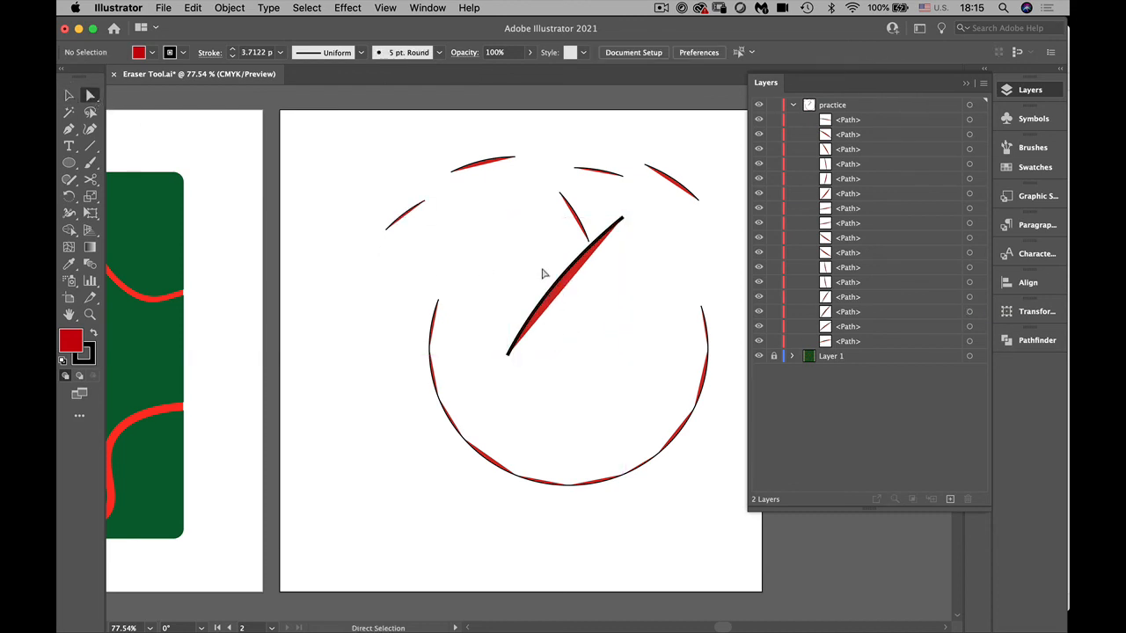
Bulge the enlarged segment inside the circle into a fuller curve, and create a six-pointed star with radii 0.3472 in and 0.6944 in
{"action": "left_click_drag", "start_coordinate": [560, 290], "coordinate": [547, 347]}
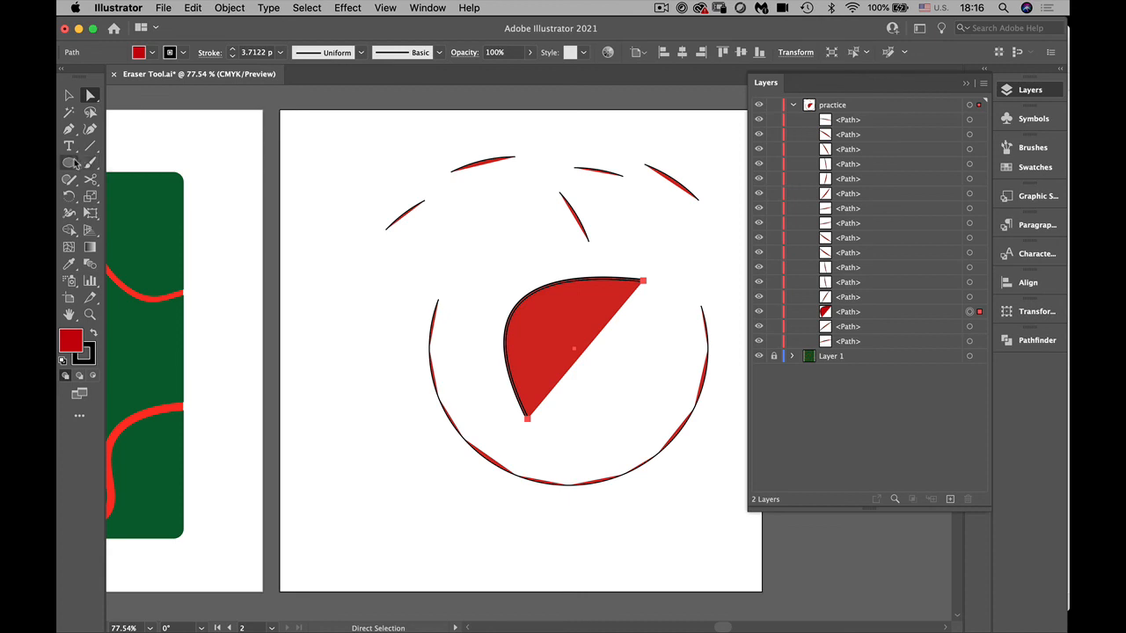
{"action": "left_click_drag", "start_coordinate": [68, 162], "coordinate": [129, 230]}
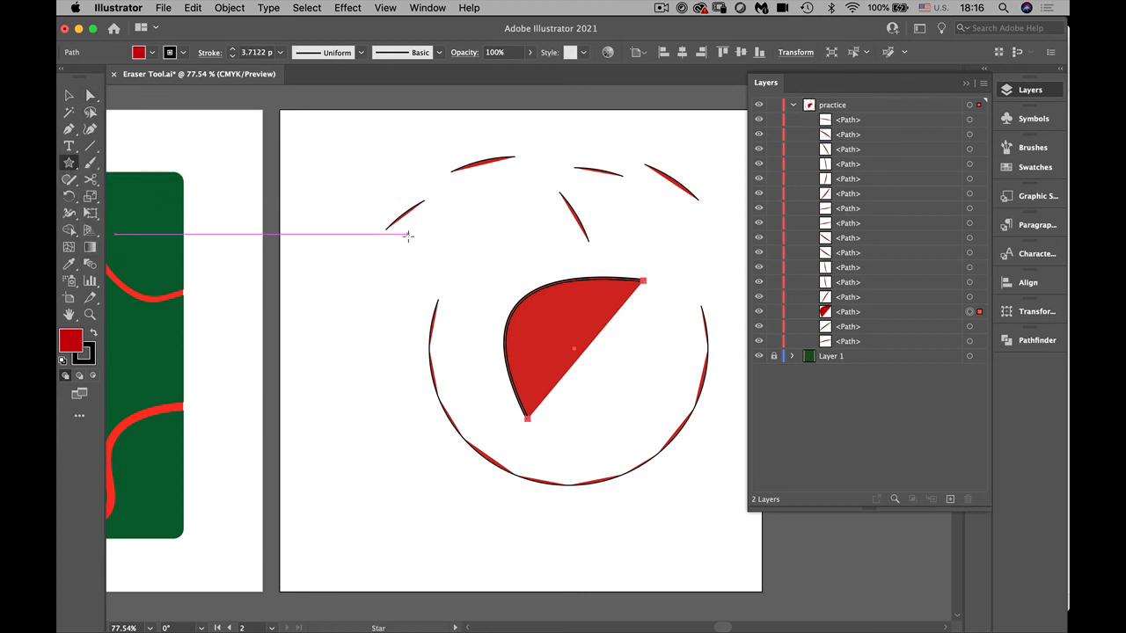
{"action": "left_click", "coordinate": [395, 263]}
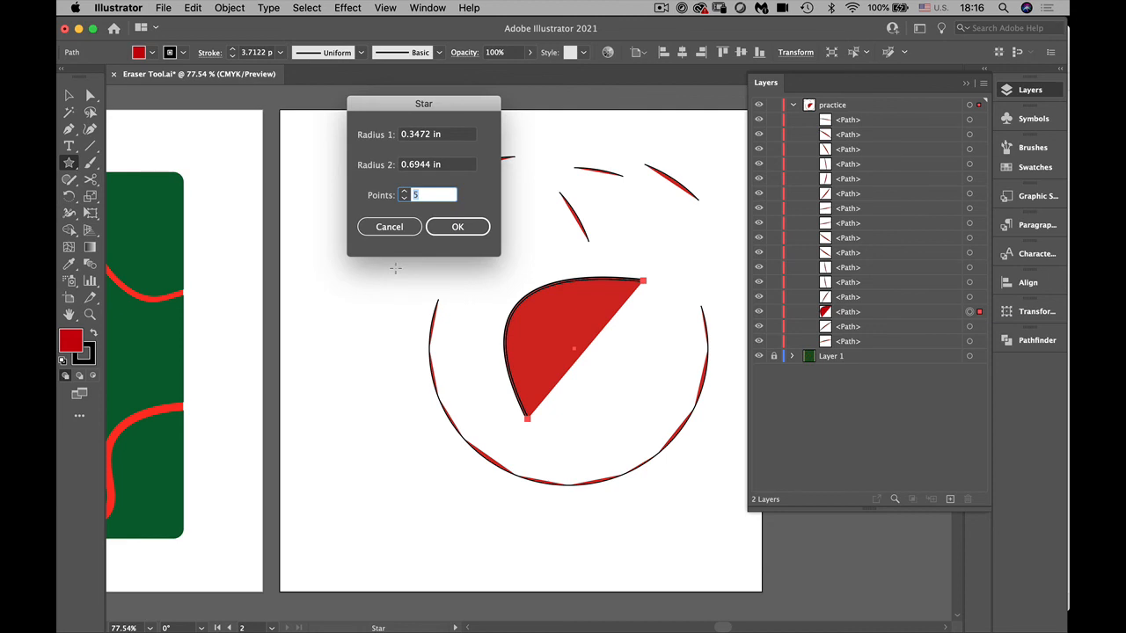
{"action": "left_click", "coordinate": [404, 193]}
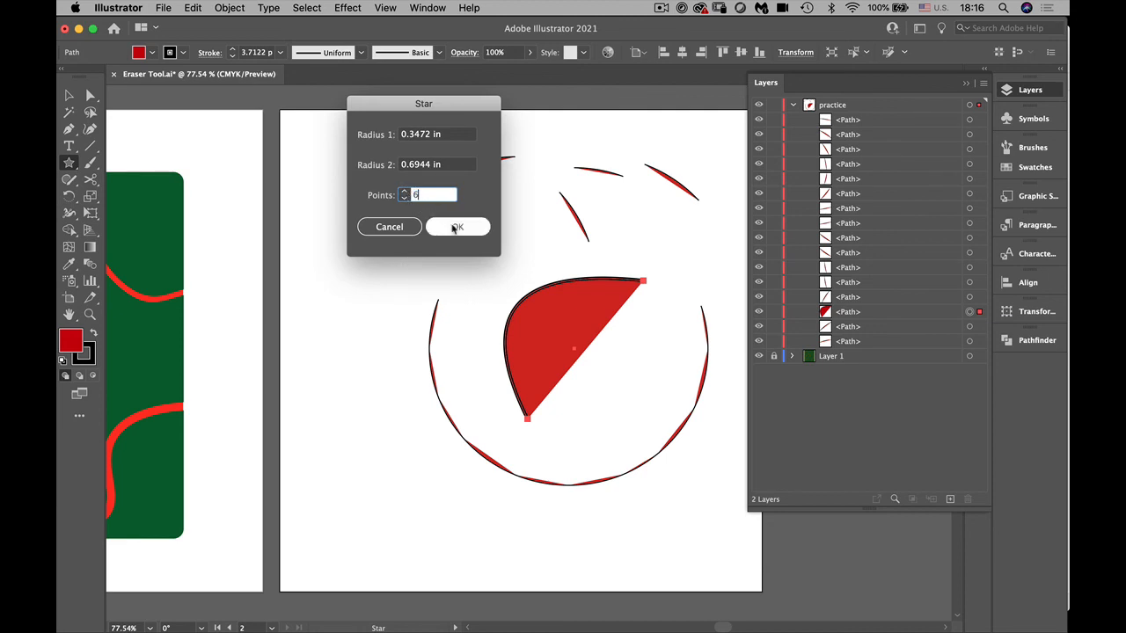
{"action": "left_click", "coordinate": [454, 226]}
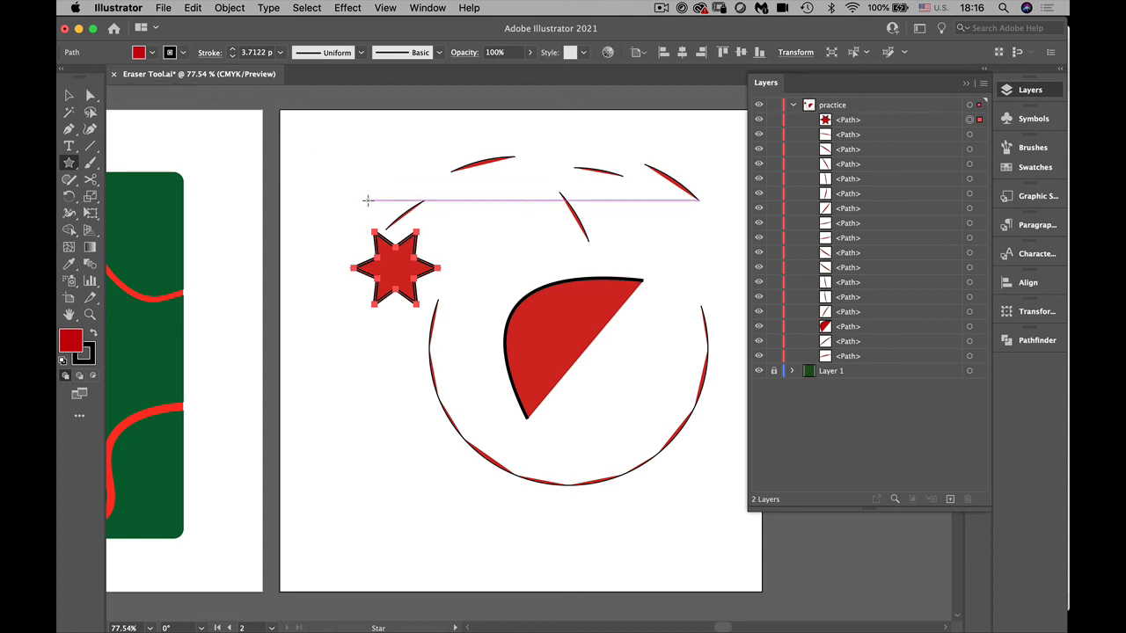
Move the star inside the circle so it overlaps the bulged shape, and move that shape to the artboard's upper-left corner
{"action": "key", "text": "v"}
{"action": "left_click_drag", "start_coordinate": [429, 282], "coordinate": [537, 313]}
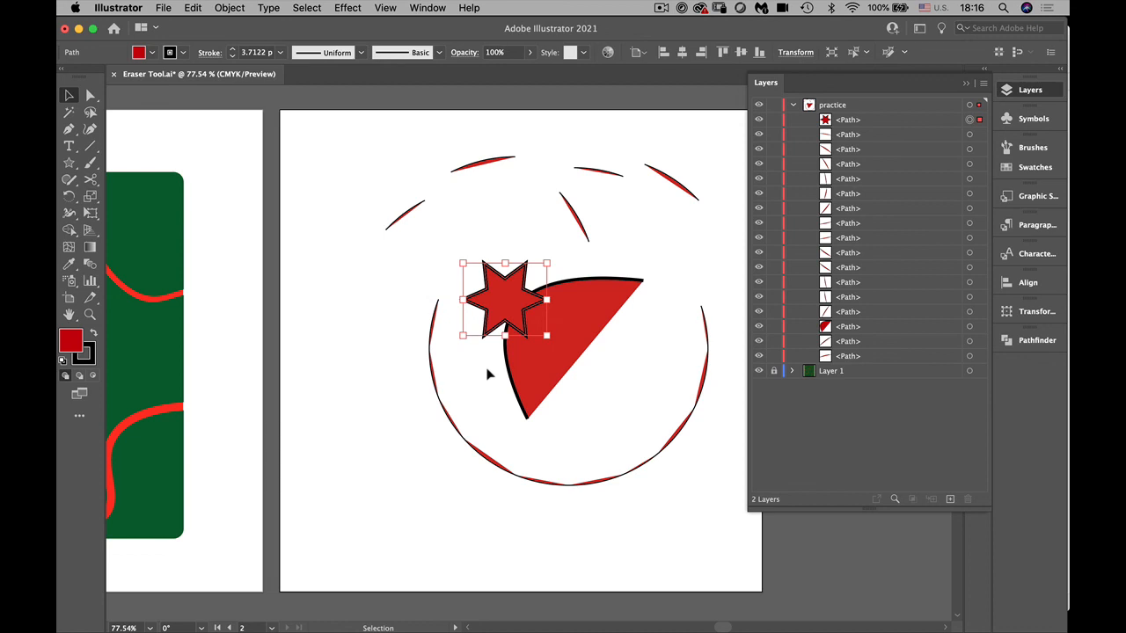
{"action": "left_click", "coordinate": [533, 378]}
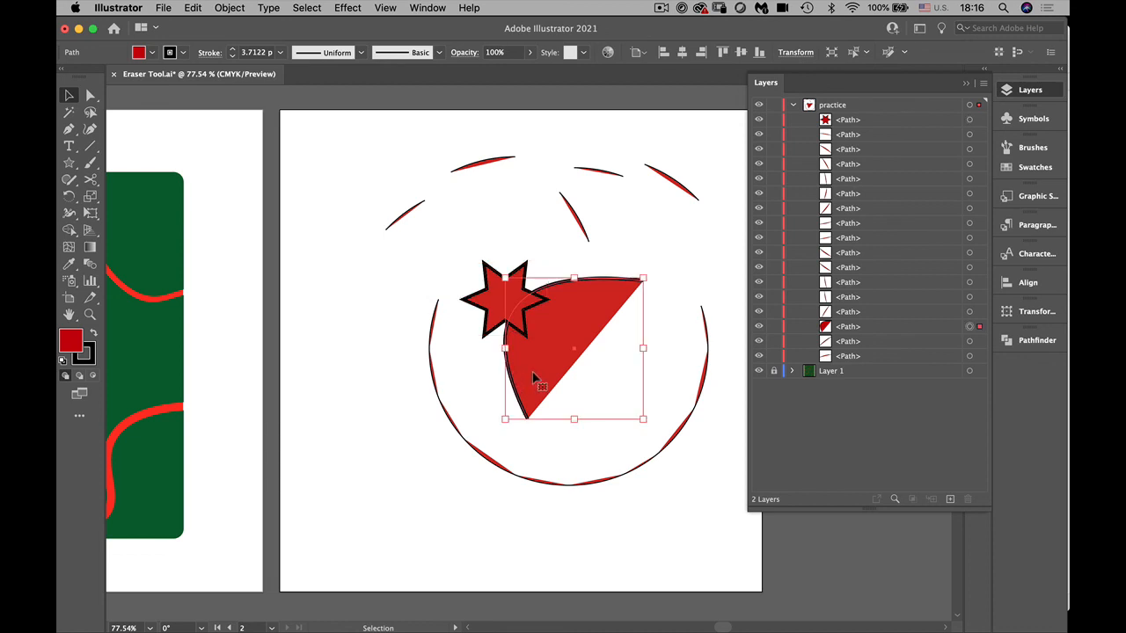
{"action": "left_click_drag", "start_coordinate": [532, 371], "coordinate": [336, 239]}
Copy the bulged red shape and paste it at the same position on all artboards
{"action": "left_click", "coordinate": [191, 8]}
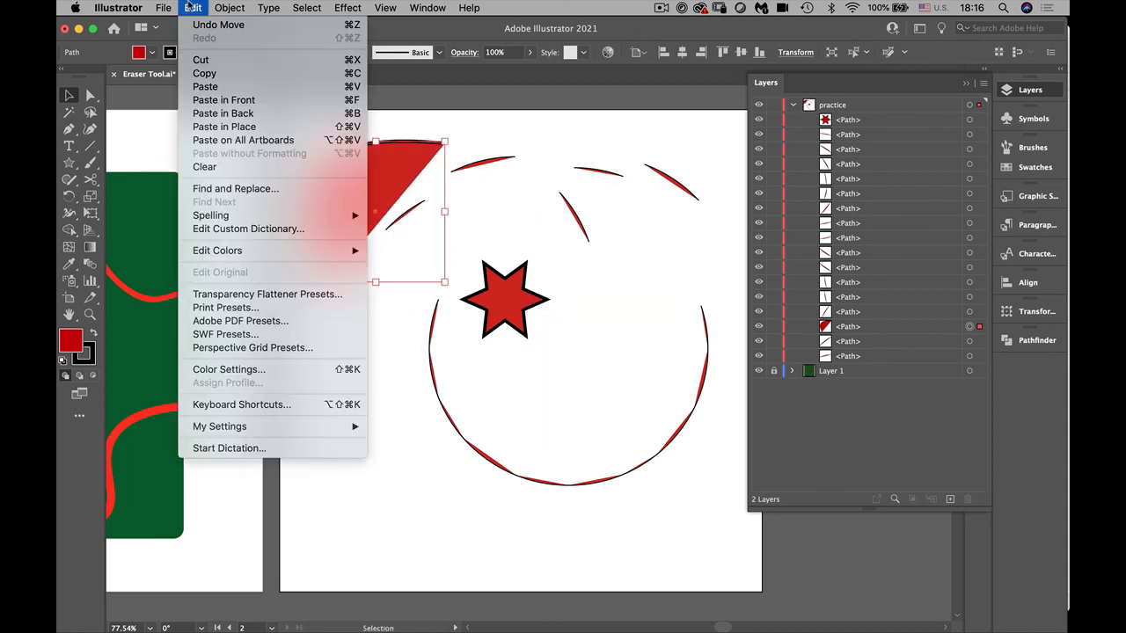
{"action": "left_click", "coordinate": [242, 73]}
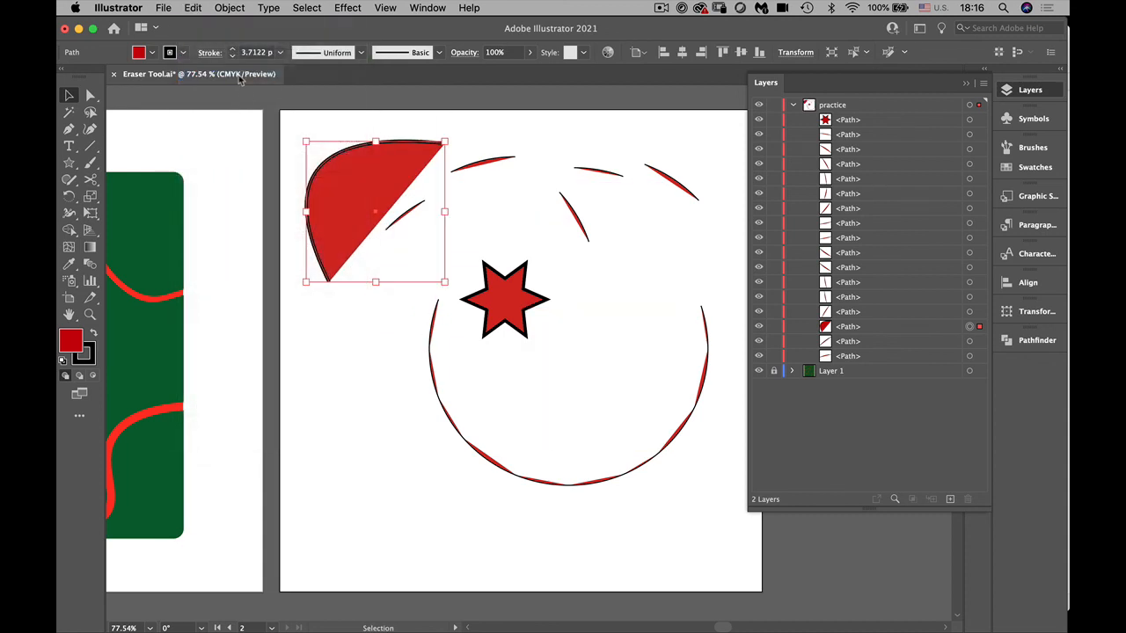
{"action": "left_click", "coordinate": [192, 7]}
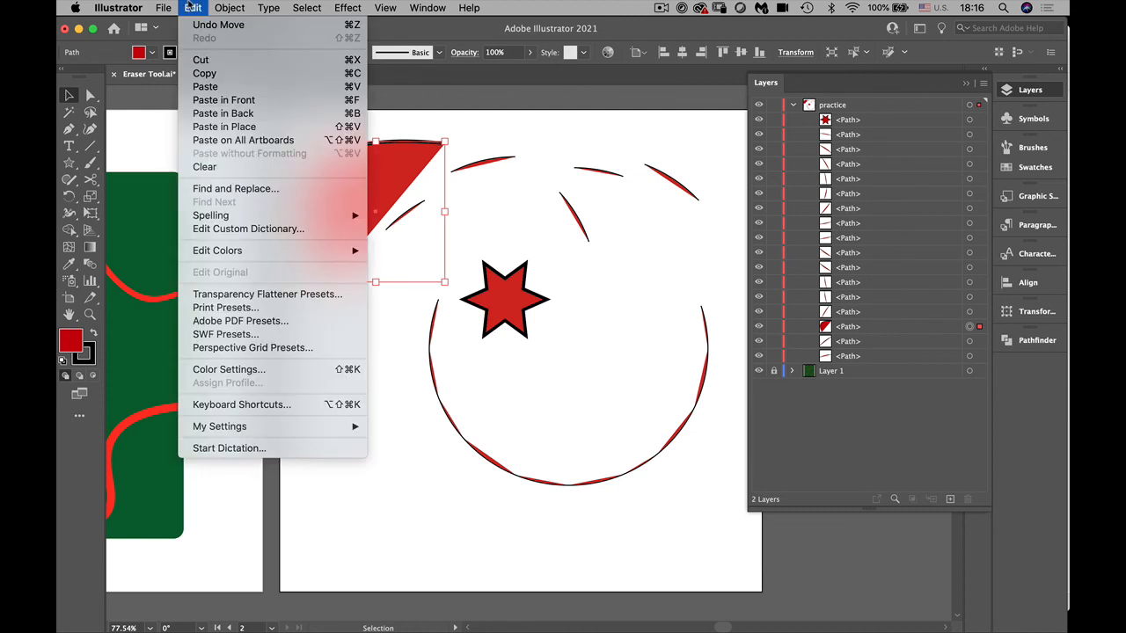
{"action": "left_click", "coordinate": [216, 140]}
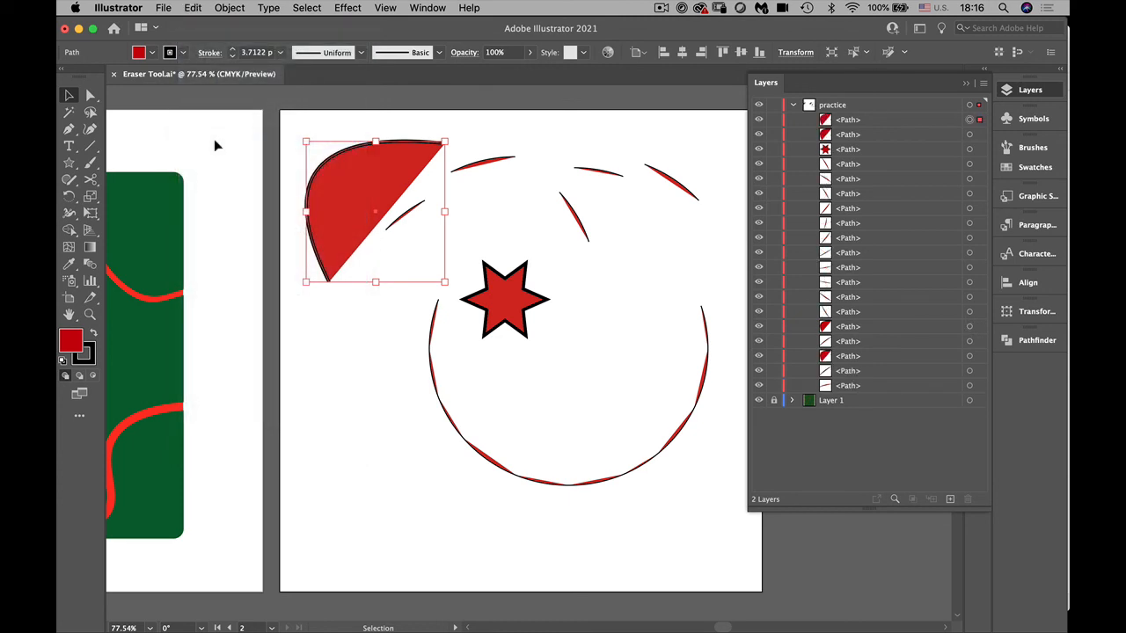
{"action": "key", "text": "super+minus"}
{"action": "key", "text": "super+minus"}
{"action": "key", "text": "super+minus"}
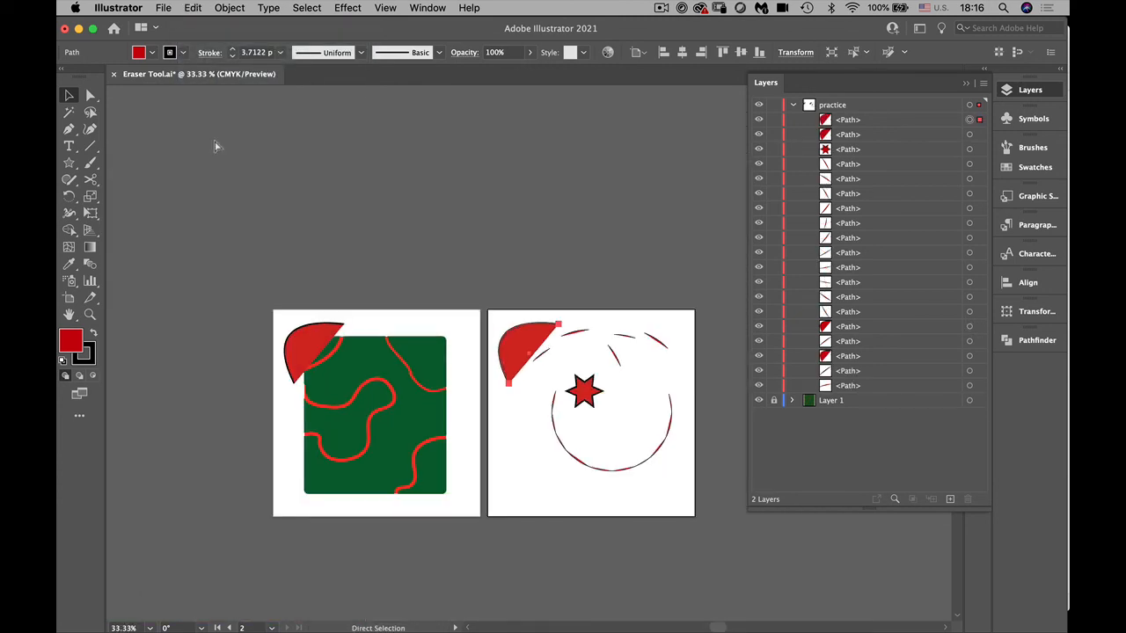
{"action": "key", "text": "v"}
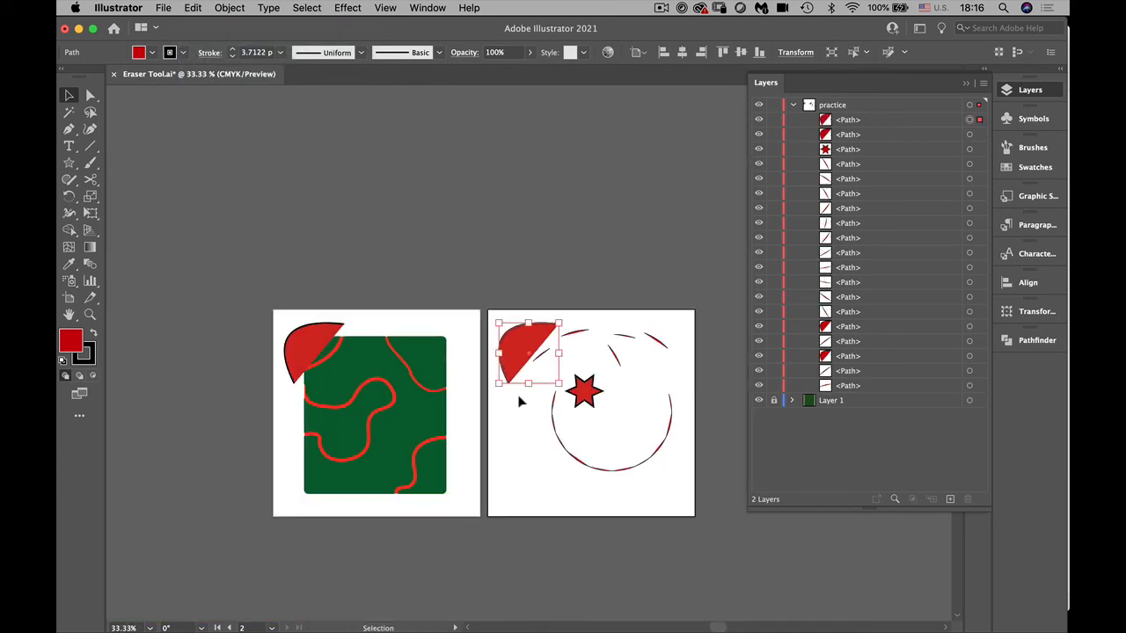
{"action": "left_click", "coordinate": [194, 8]}
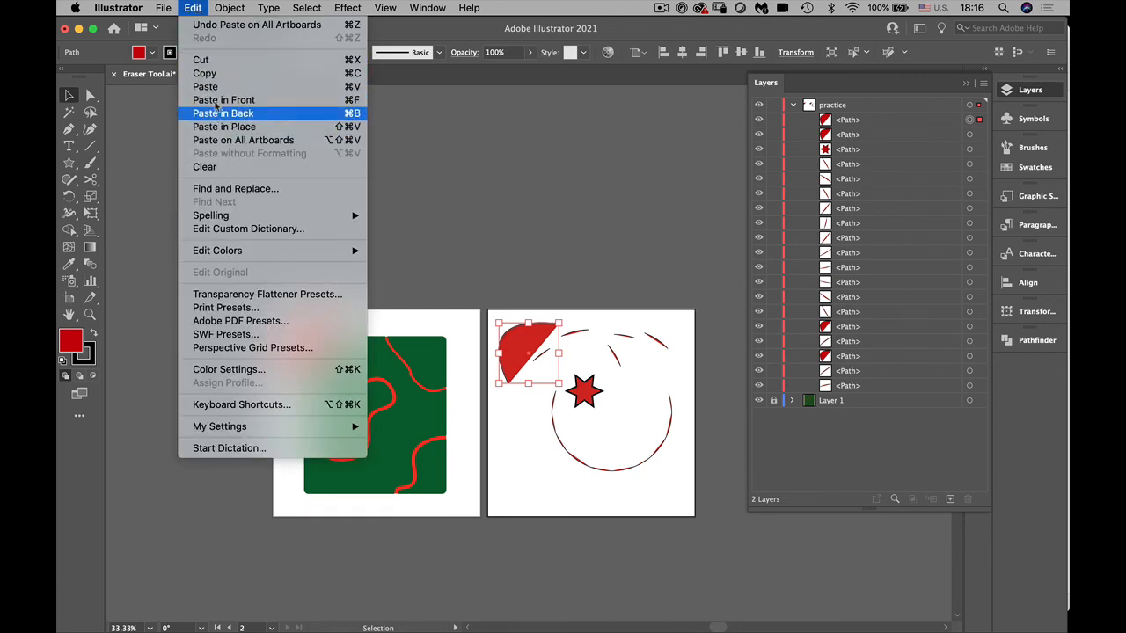
{"action": "left_click", "coordinate": [161, 166]}
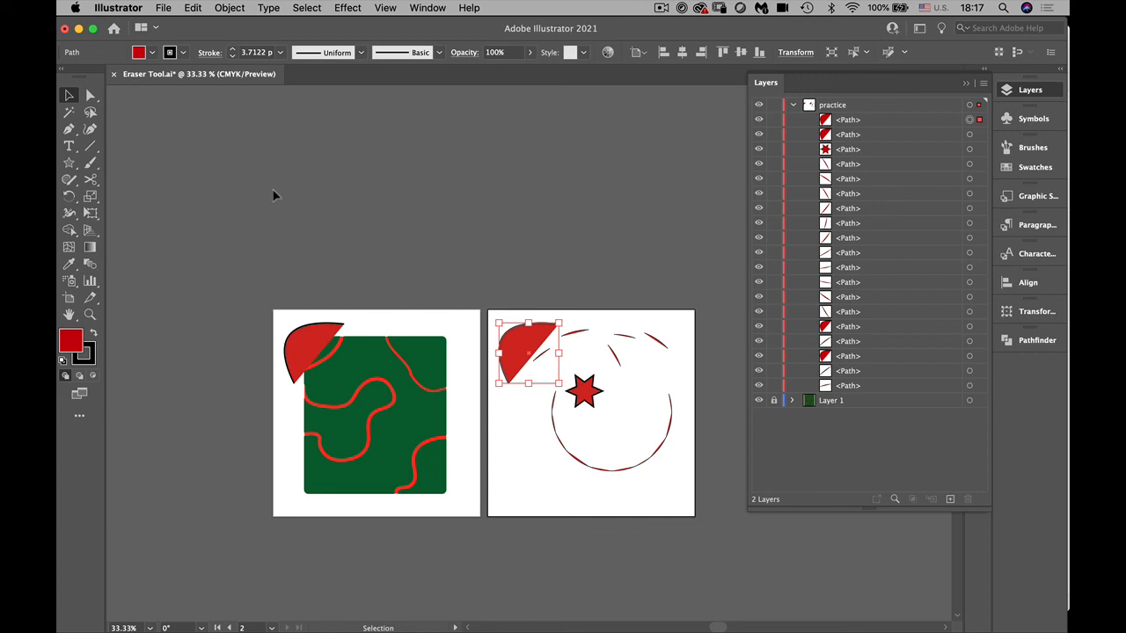
Browse for a file to open in Week 3's Symbols_project folder and examine the images in its Symbol to place subfolder
{"action": "left_click", "coordinate": [162, 8]}
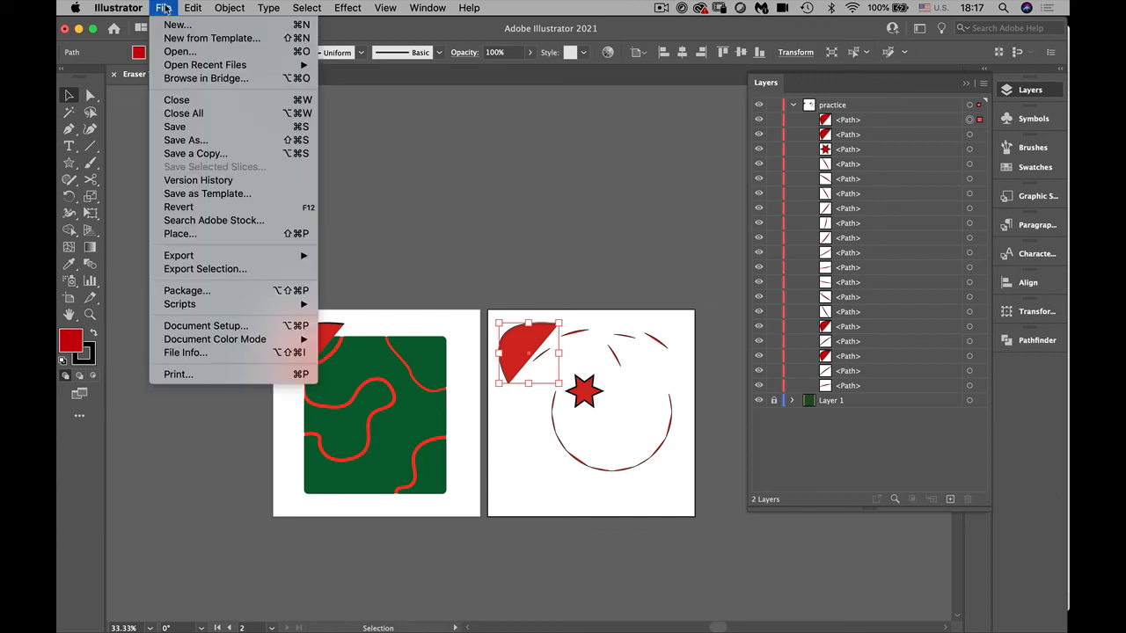
{"action": "left_click", "coordinate": [179, 51]}
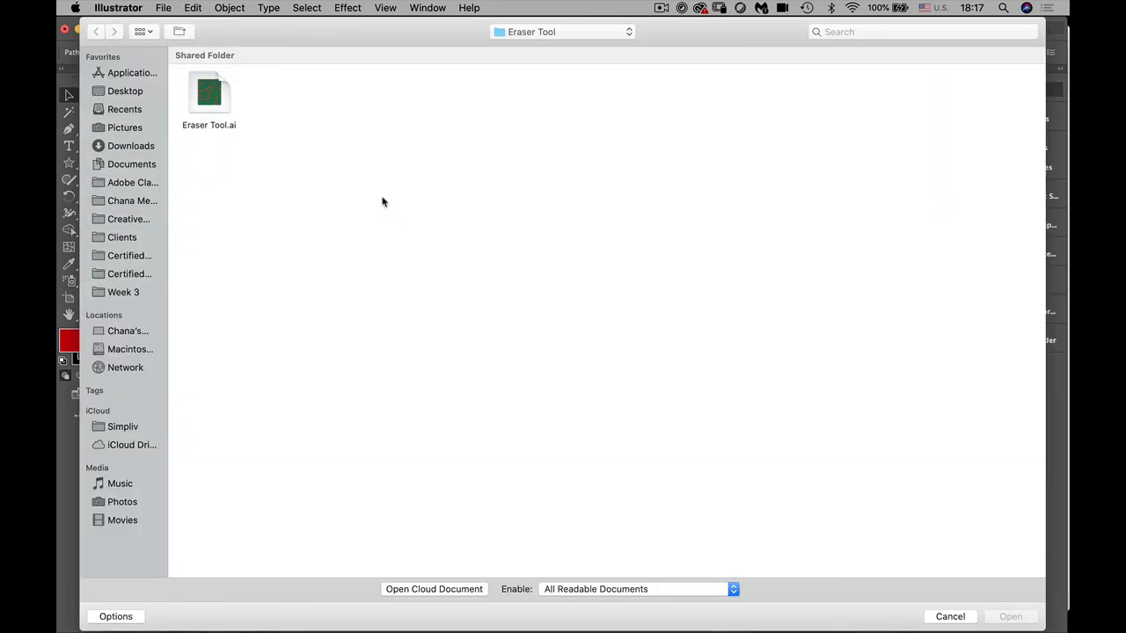
{"action": "left_click", "coordinate": [521, 36]}
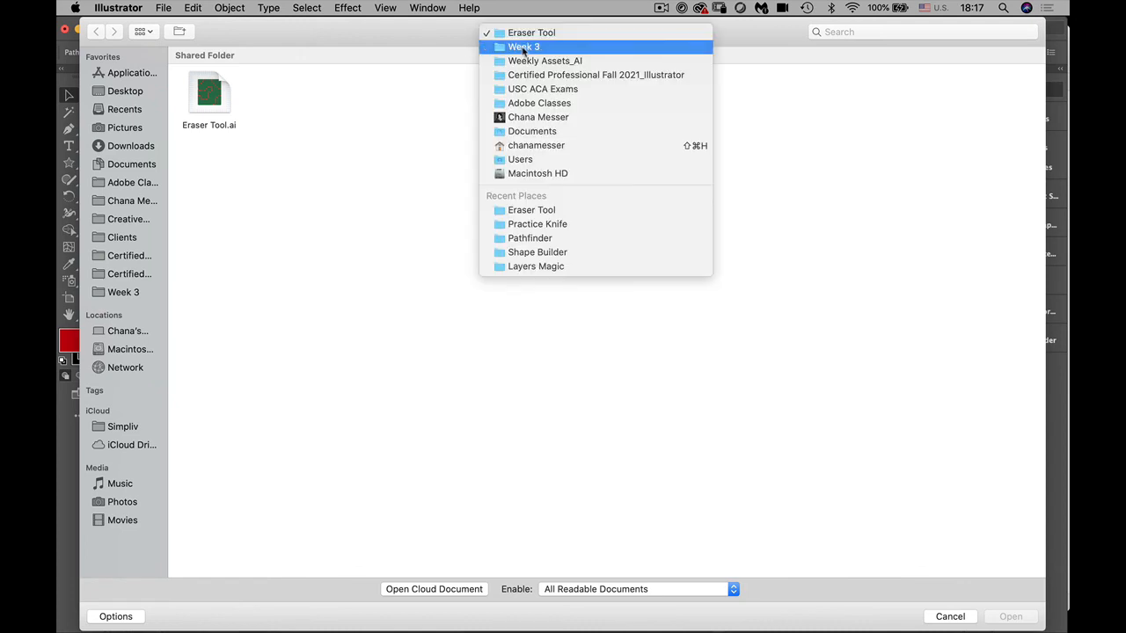
{"action": "left_click", "coordinate": [523, 48]}
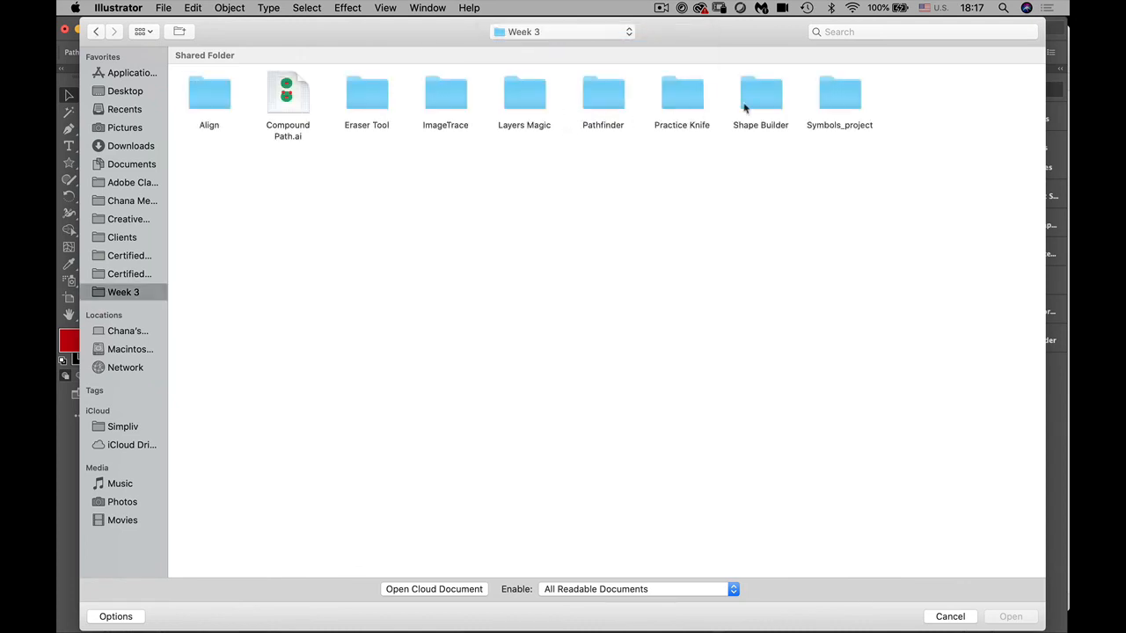
{"action": "double_click", "coordinate": [838, 99]}
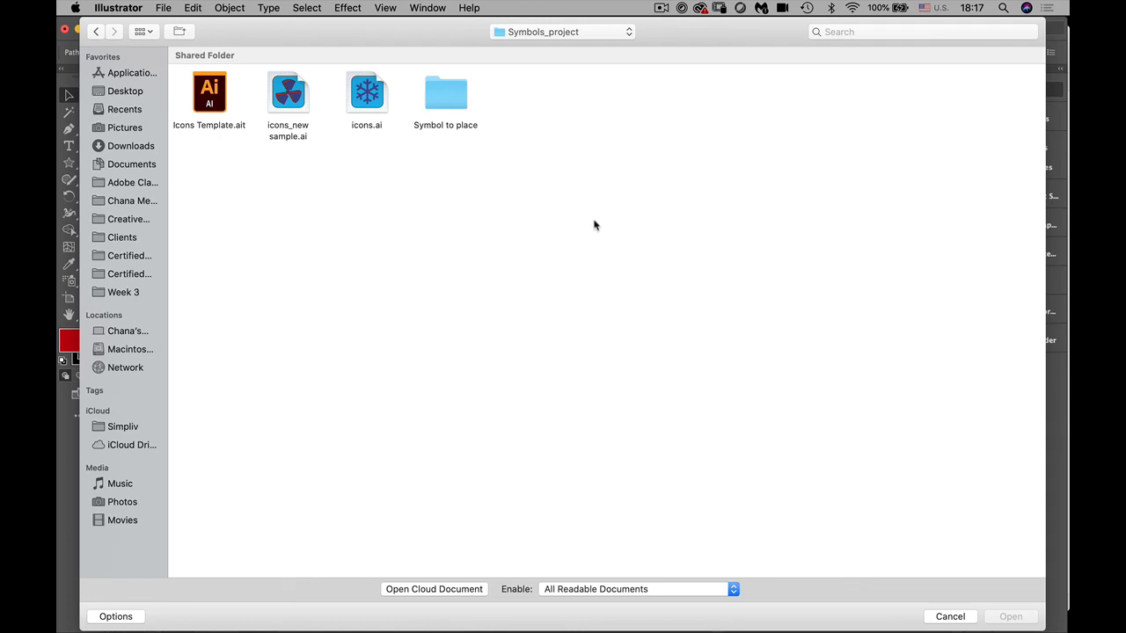
{"action": "double_click", "coordinate": [446, 94]}
{"action": "left_click", "coordinate": [448, 97]}
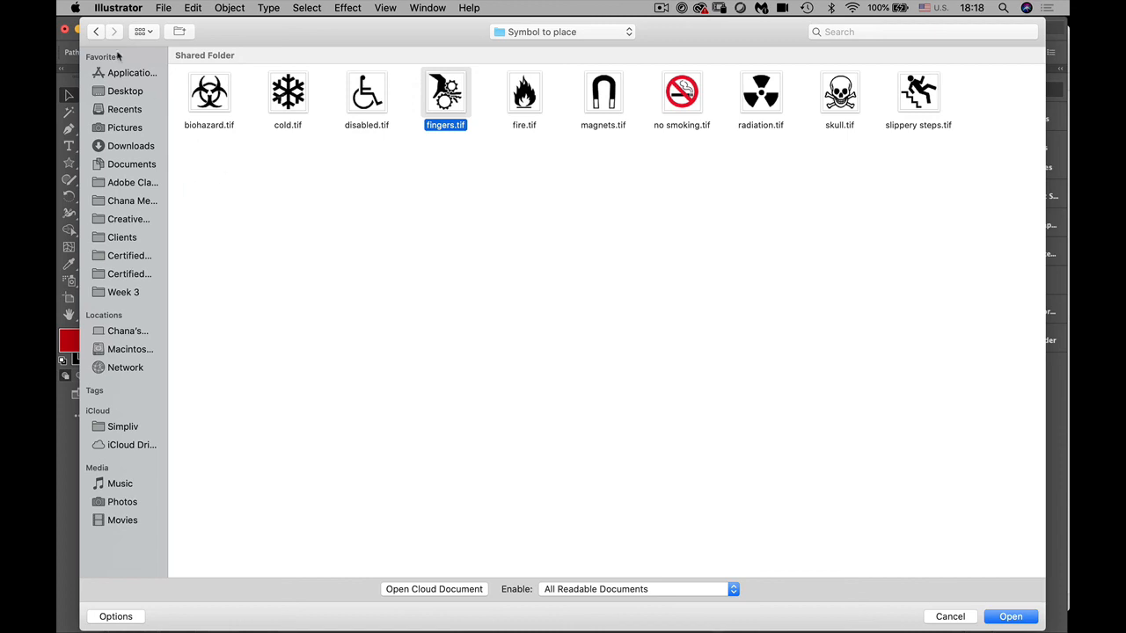
Open icons_new sample.ai from the Symbols_project folder and view all four icon artboards with the layer list temporarily collapsed
{"action": "left_click", "coordinate": [96, 32]}
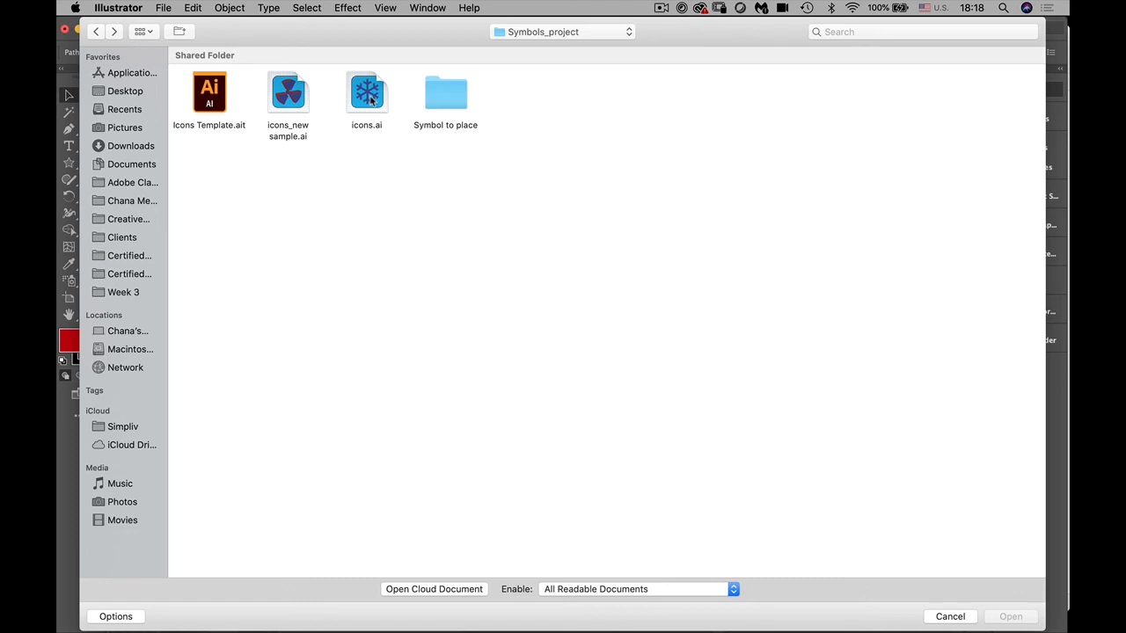
{"action": "double_click", "coordinate": [288, 95]}
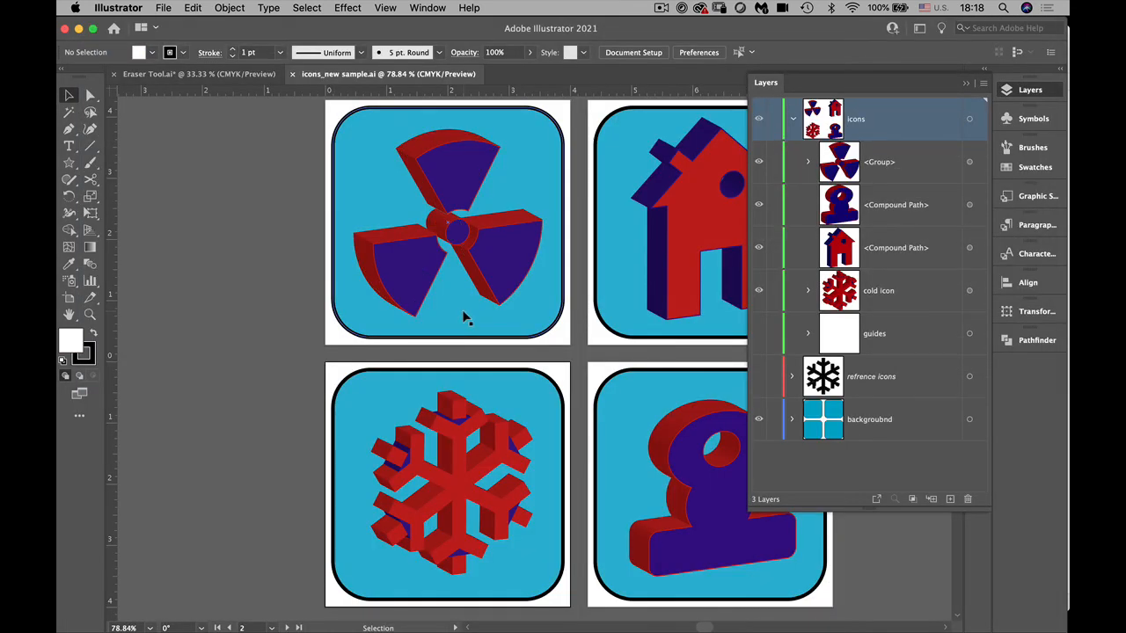
{"action": "left_click", "coordinate": [765, 83]}
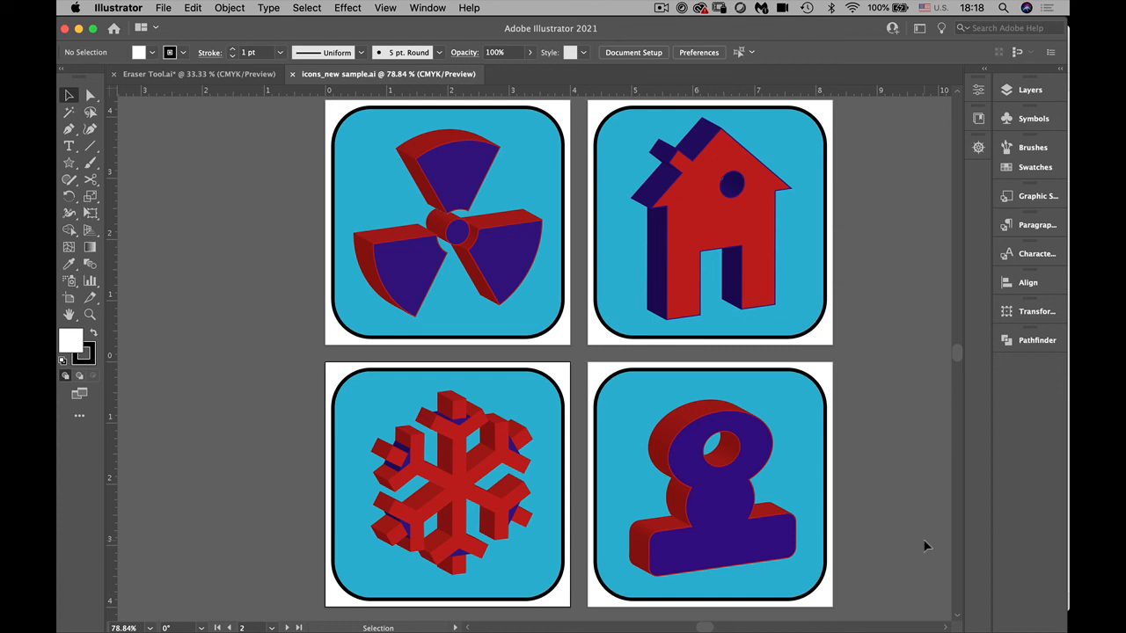
{"action": "left_click", "coordinate": [1010, 98]}
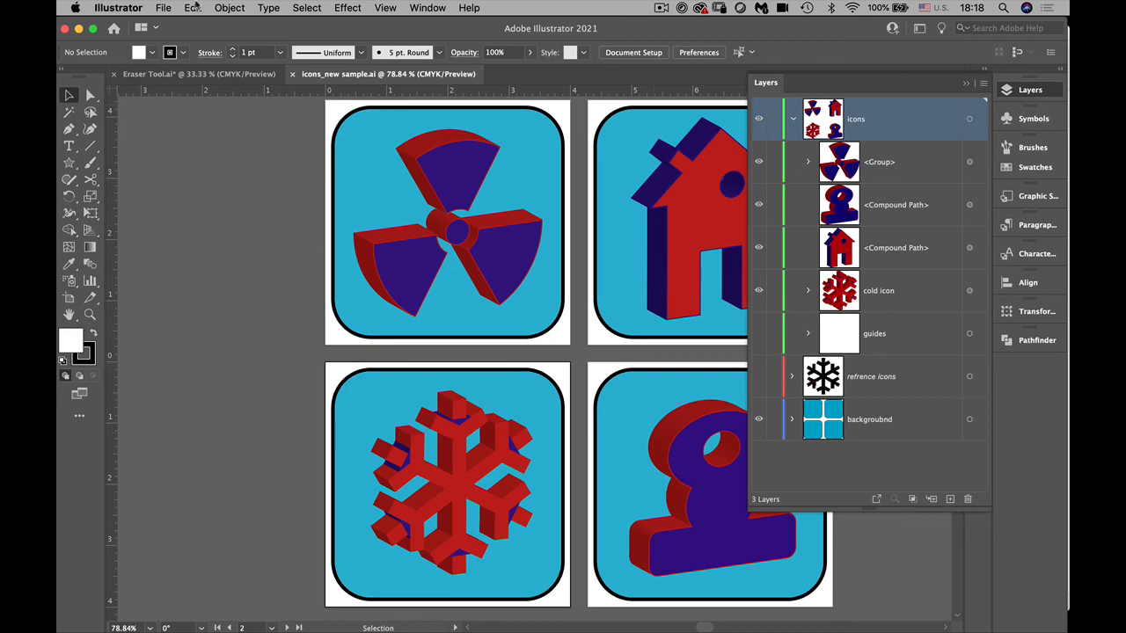
Open icons.ai from the Symbols_project folder
{"action": "left_click", "coordinate": [163, 8]}
{"action": "left_click", "coordinate": [180, 53]}
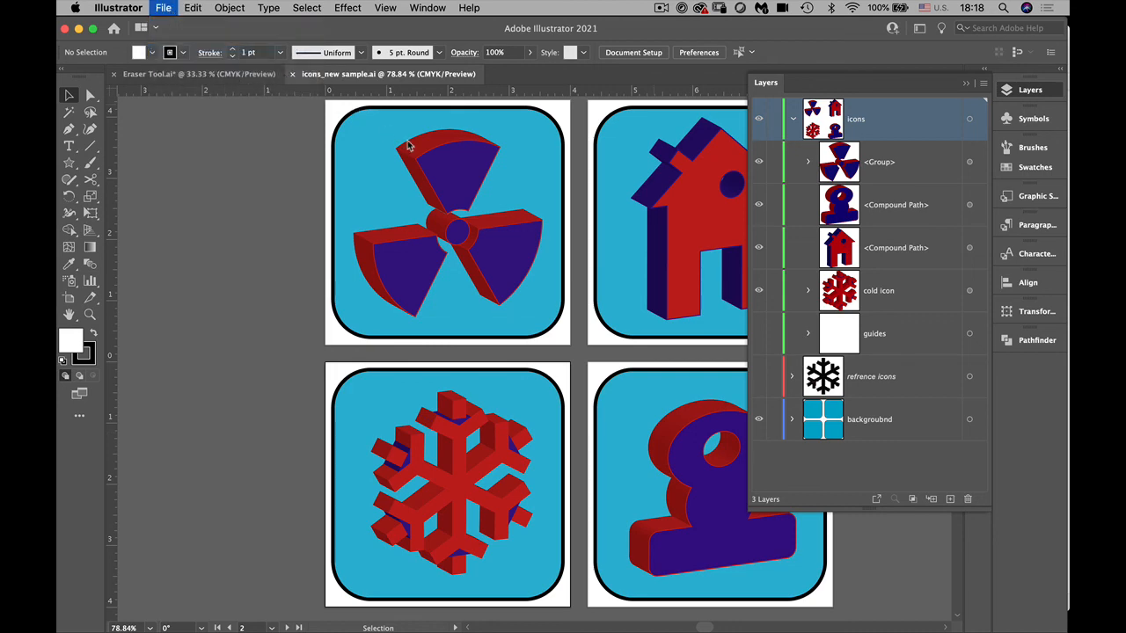
{"action": "double_click", "coordinate": [367, 95]}
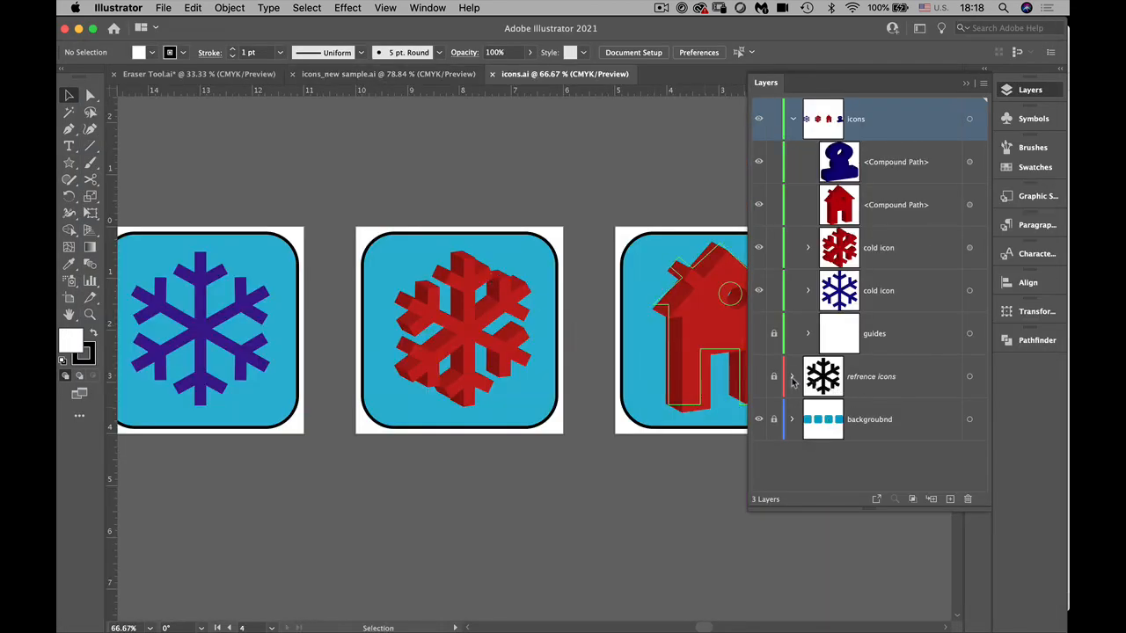
Hide the icons layer with its items and show the refrence icons layer, then make only the icons layer itself visible again
{"action": "left_click_drag", "start_coordinate": [753, 360], "coordinate": [757, 311]}
{"action": "left_click", "coordinate": [757, 376]}
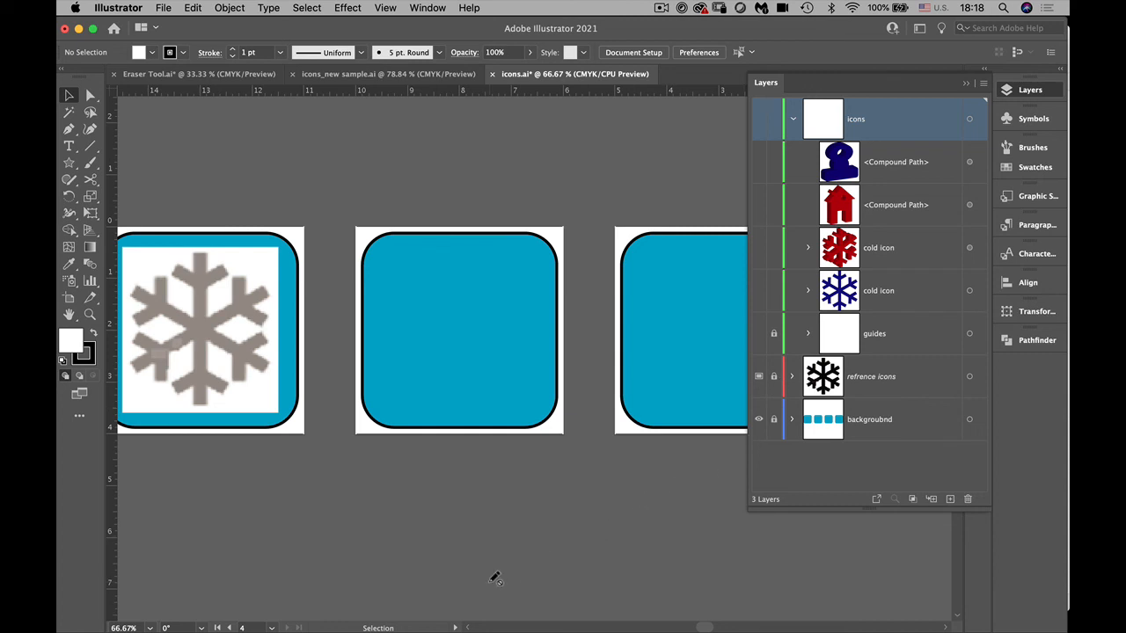
{"action": "left_click_drag", "start_coordinate": [493, 581], "coordinate": [595, 560]}
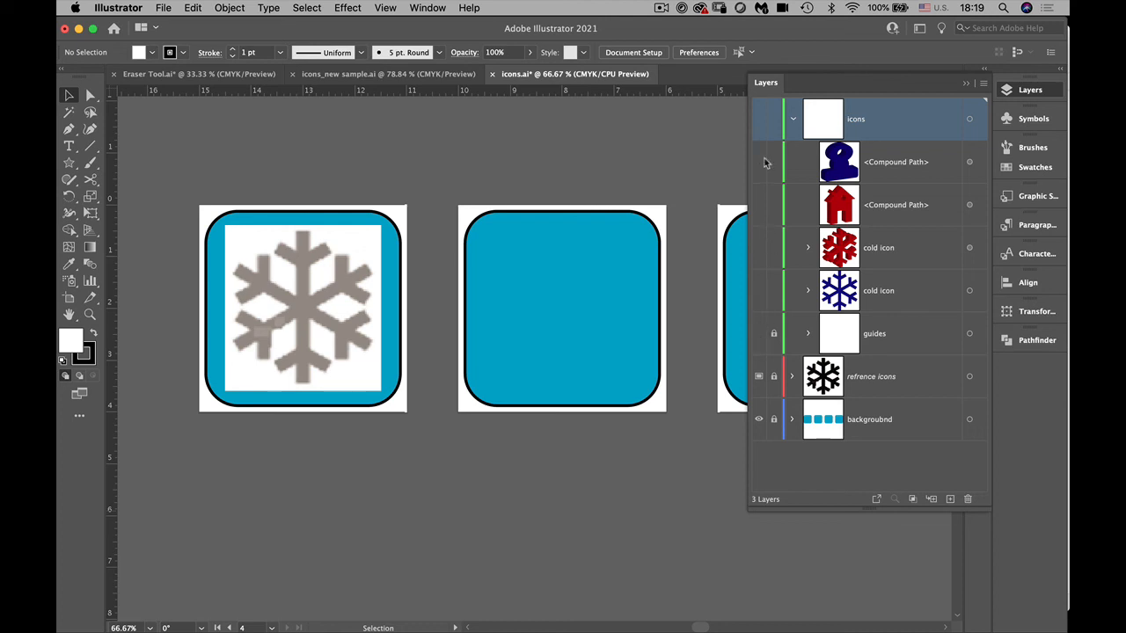
{"action": "left_click", "coordinate": [758, 122]}
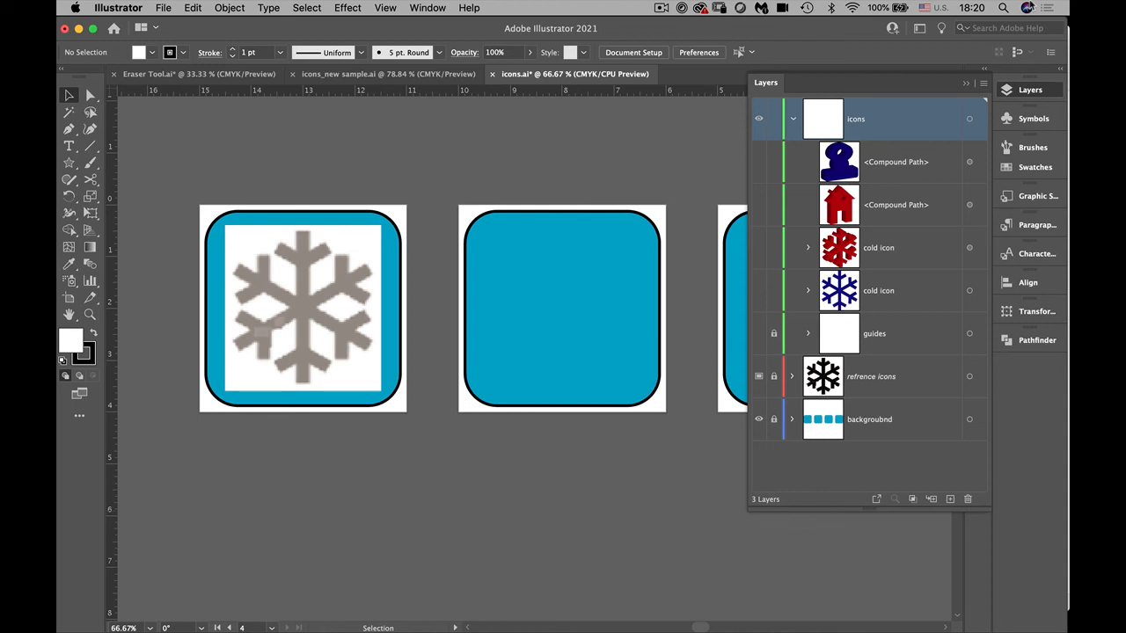
Close icons.ai without saving its changes and close icons_new sample.ai, returning to the Eraser Tool.ai document
{"action": "left_click_drag", "start_coordinate": [322, 267], "coordinate": [159, 8]}
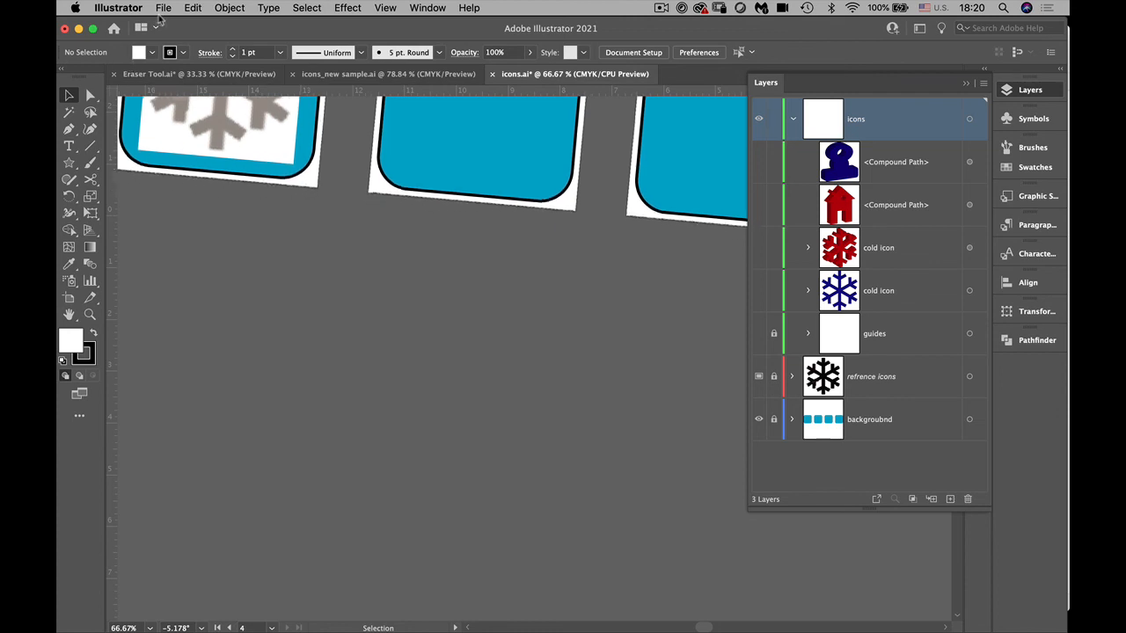
{"action": "left_click", "coordinate": [163, 8]}
{"action": "key", "text": "Escape"}
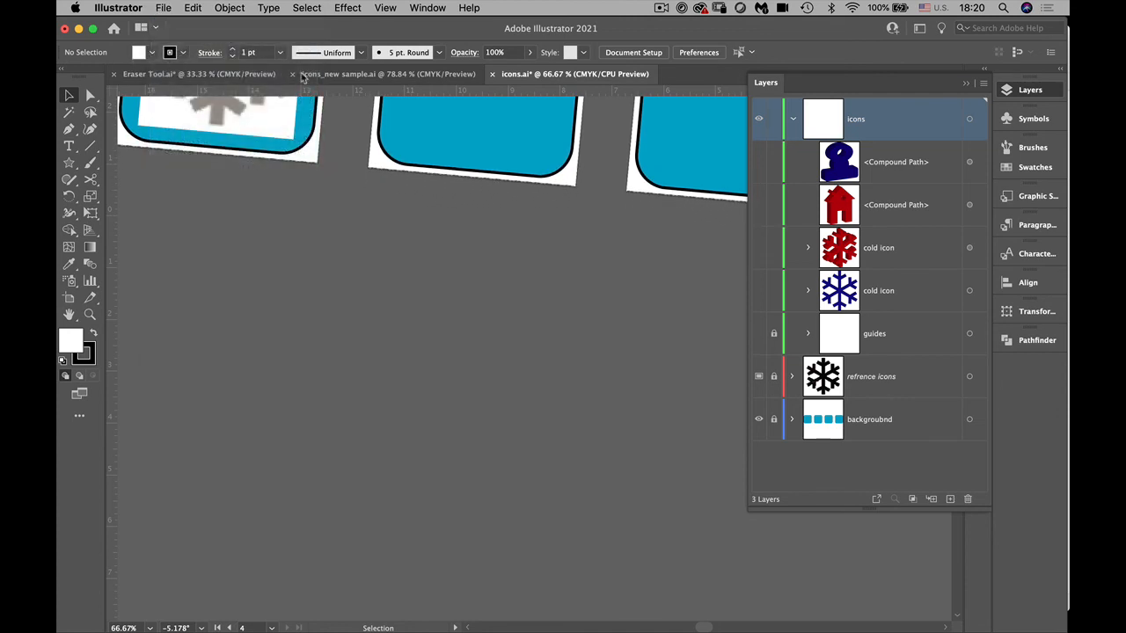
{"action": "left_click", "coordinate": [492, 74]}
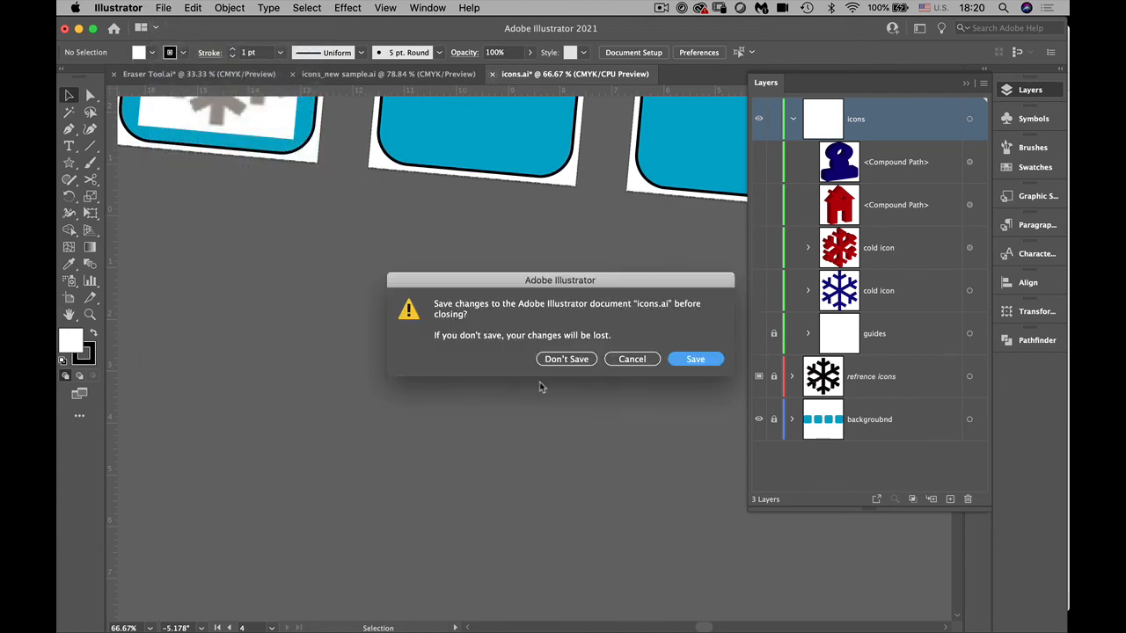
{"action": "left_click", "coordinate": [564, 359]}
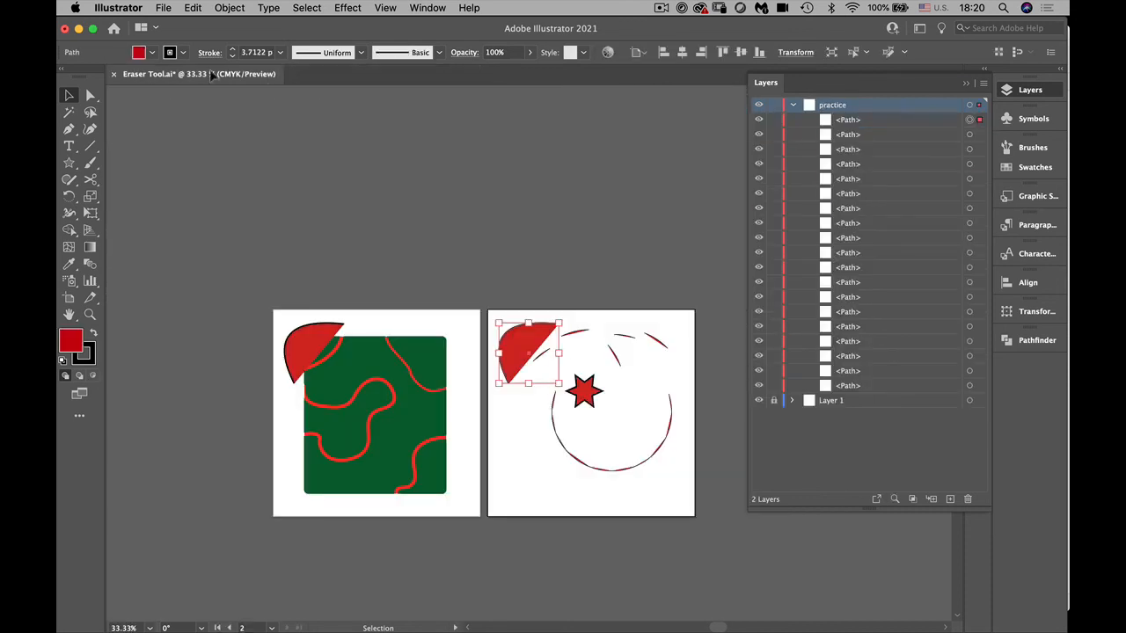
{"action": "left_click", "coordinate": [292, 74]}
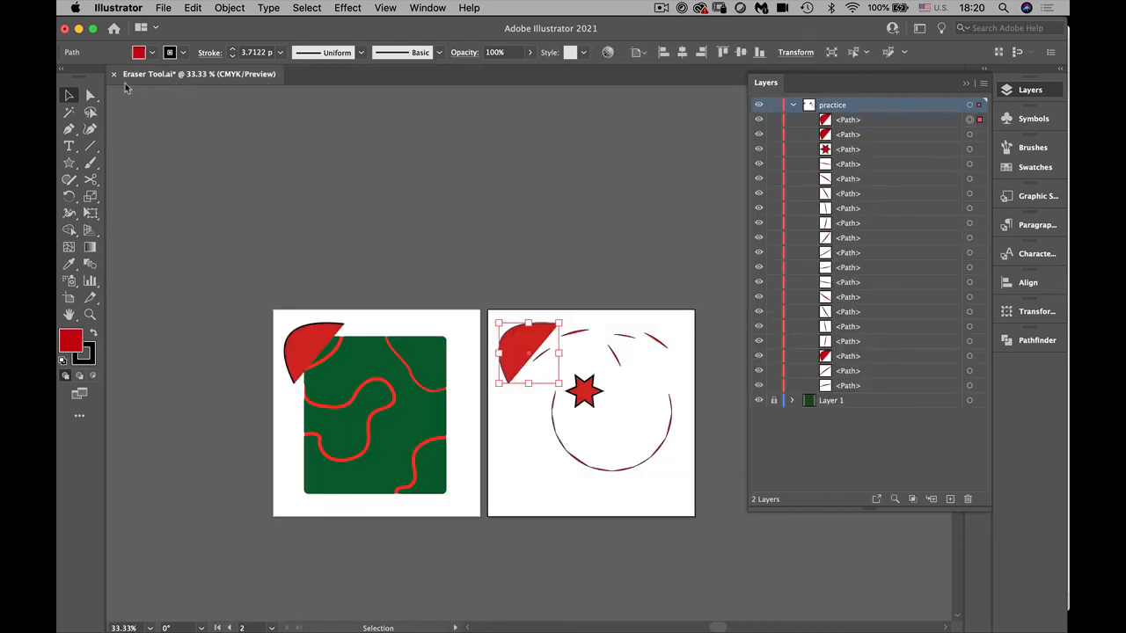
Close the Eraser Tool.ai document
{"action": "left_click", "coordinate": [113, 74]}
{"action": "left_click", "coordinate": [565, 359]}
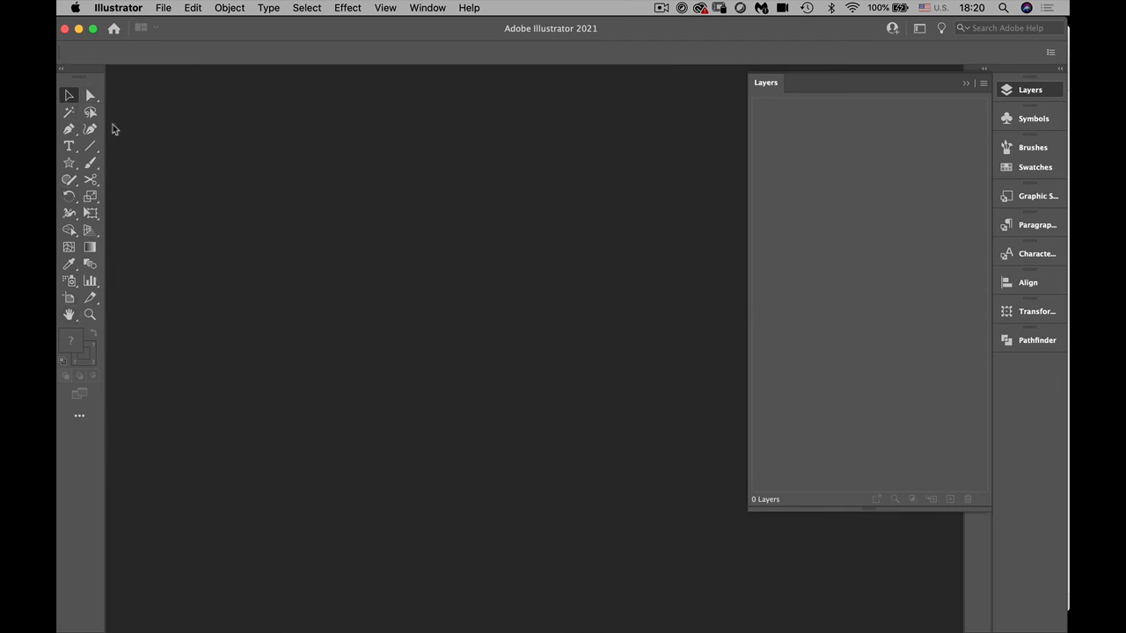
Switch the toolbar to the Basic set and display it in two columns
{"action": "left_click", "coordinate": [420, 9]}
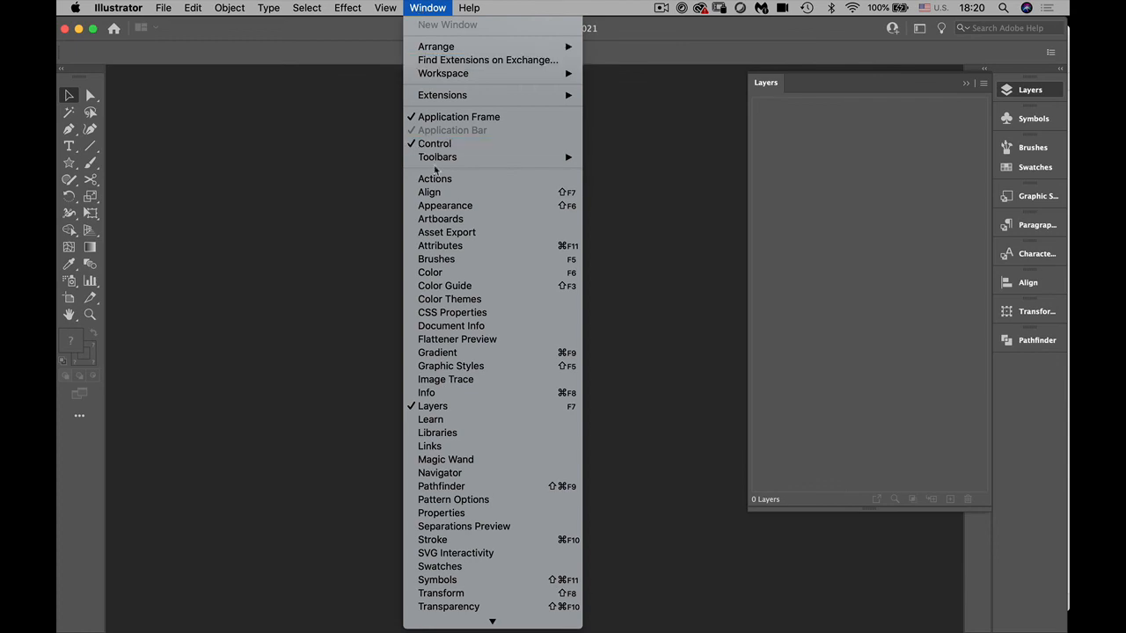
{"action": "mouse_move", "coordinate": [565, 162]}
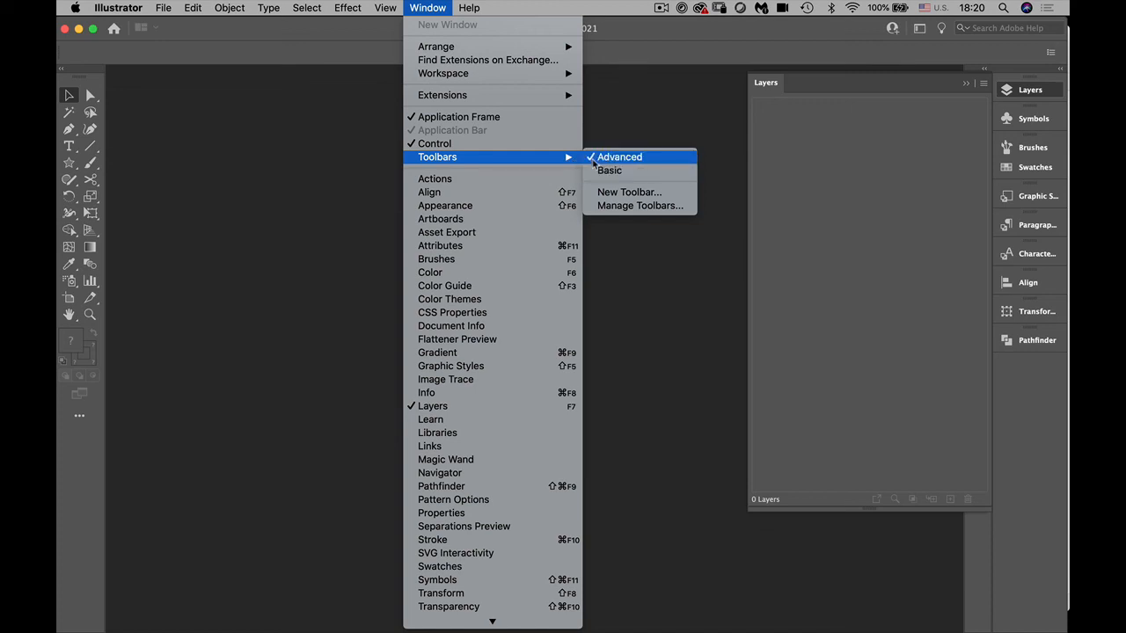
{"action": "left_click", "coordinate": [598, 171]}
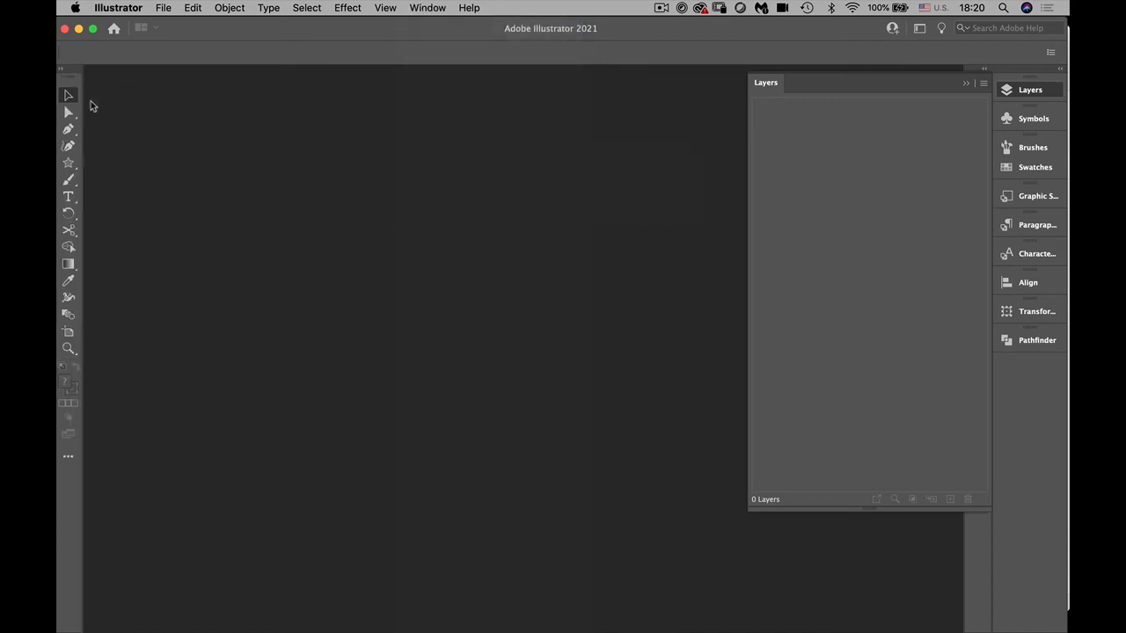
{"action": "left_click", "coordinate": [61, 69]}
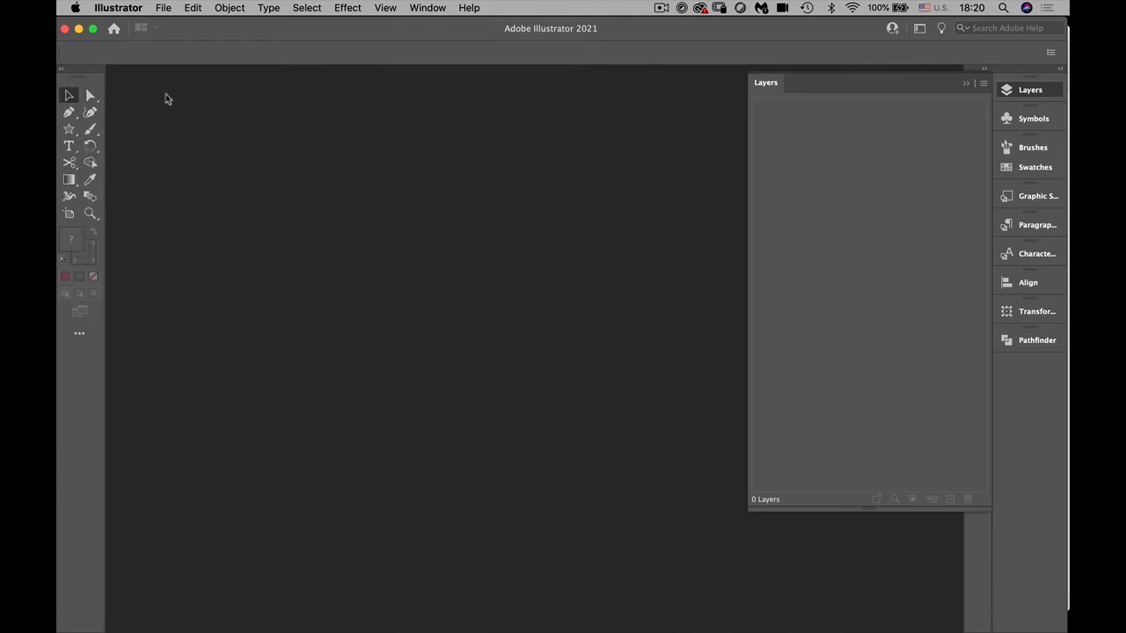
Examine which tools the Basic toolbar offers, including the Rotate, Paintbrush and Scissors tool groups
{"action": "left_click", "coordinate": [91, 151]}
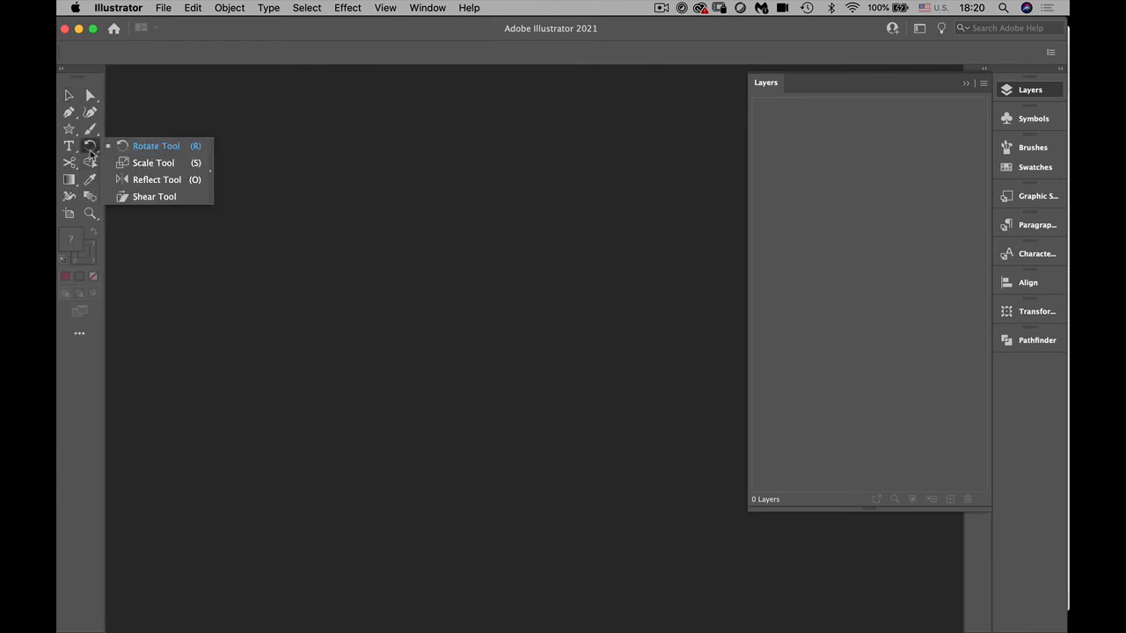
{"action": "left_click", "coordinate": [91, 162]}
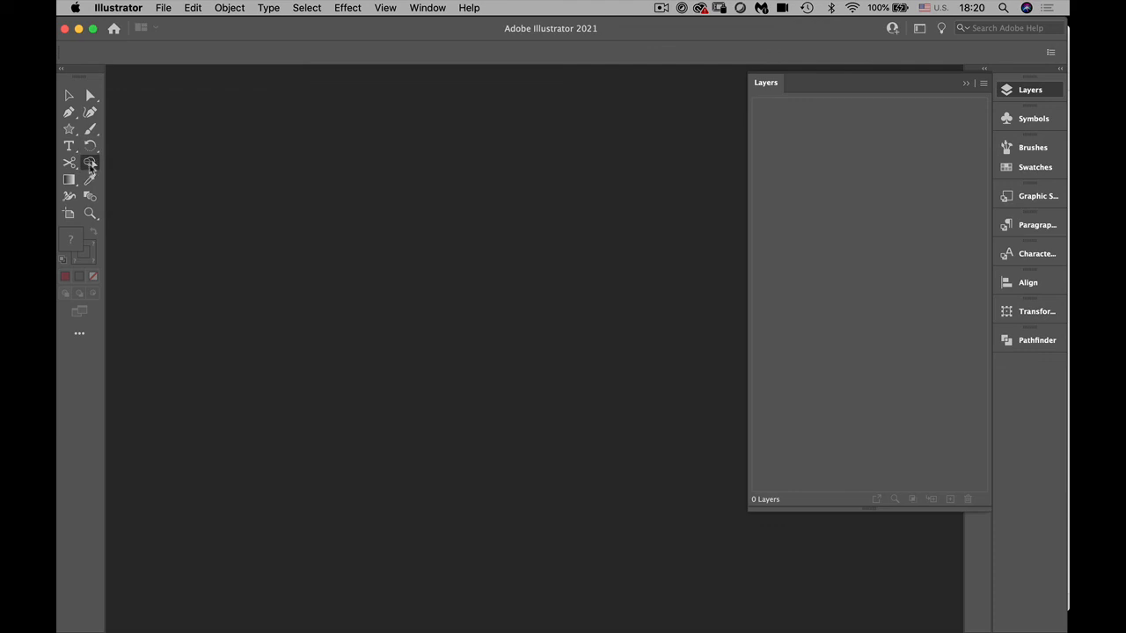
{"action": "left_click", "coordinate": [90, 130]}
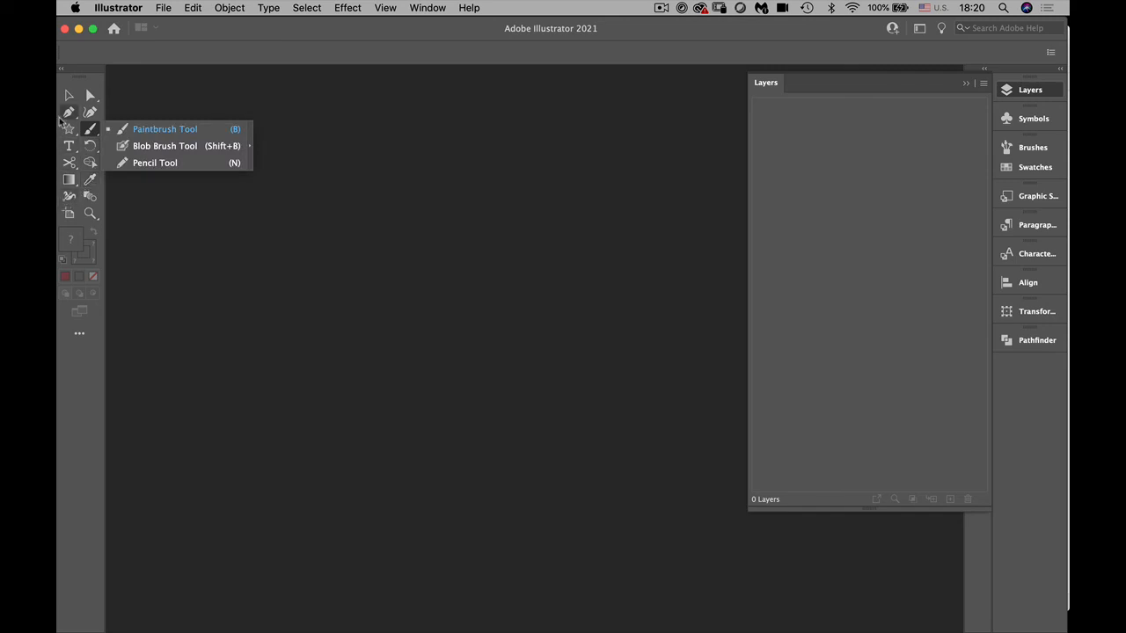
{"action": "left_click", "coordinate": [90, 112]}
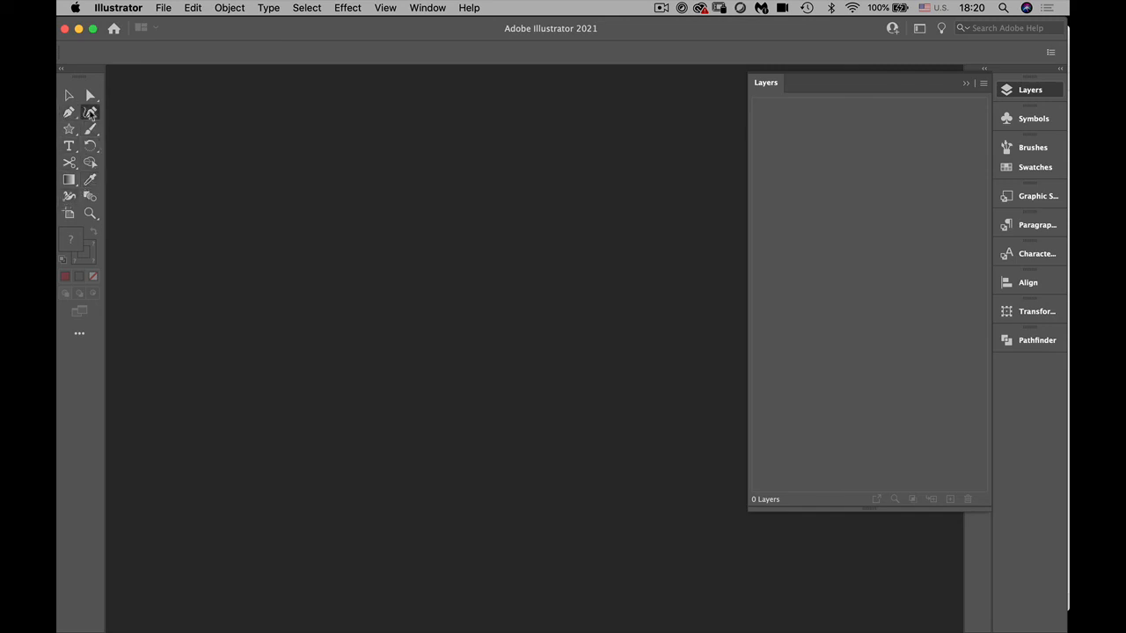
{"action": "left_click", "coordinate": [70, 163]}
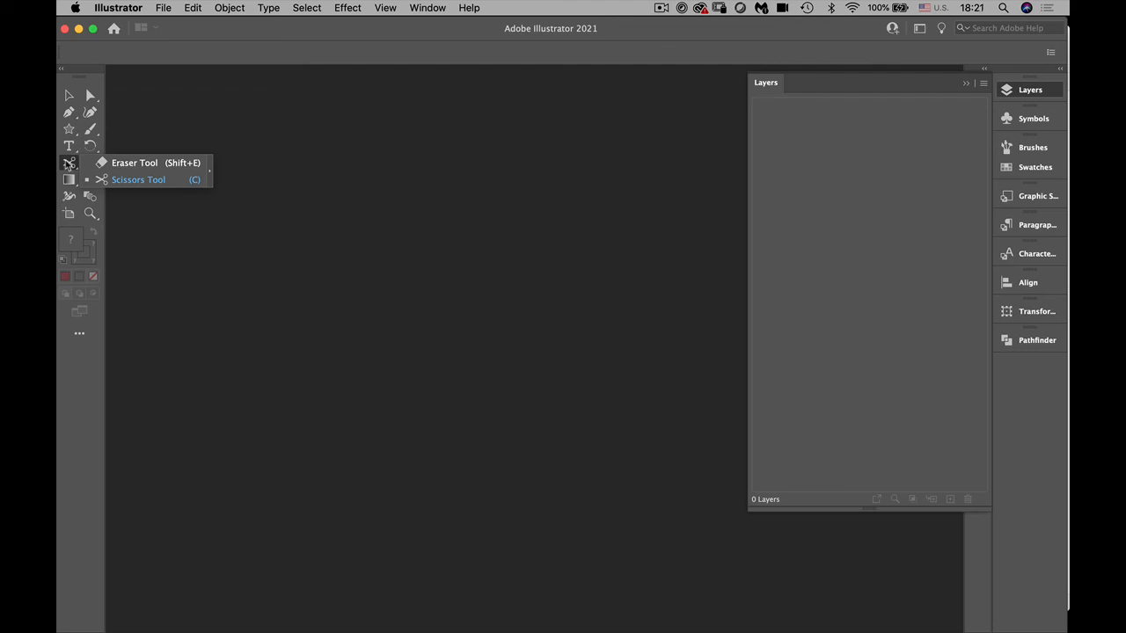
{"action": "left_click", "coordinate": [89, 148]}
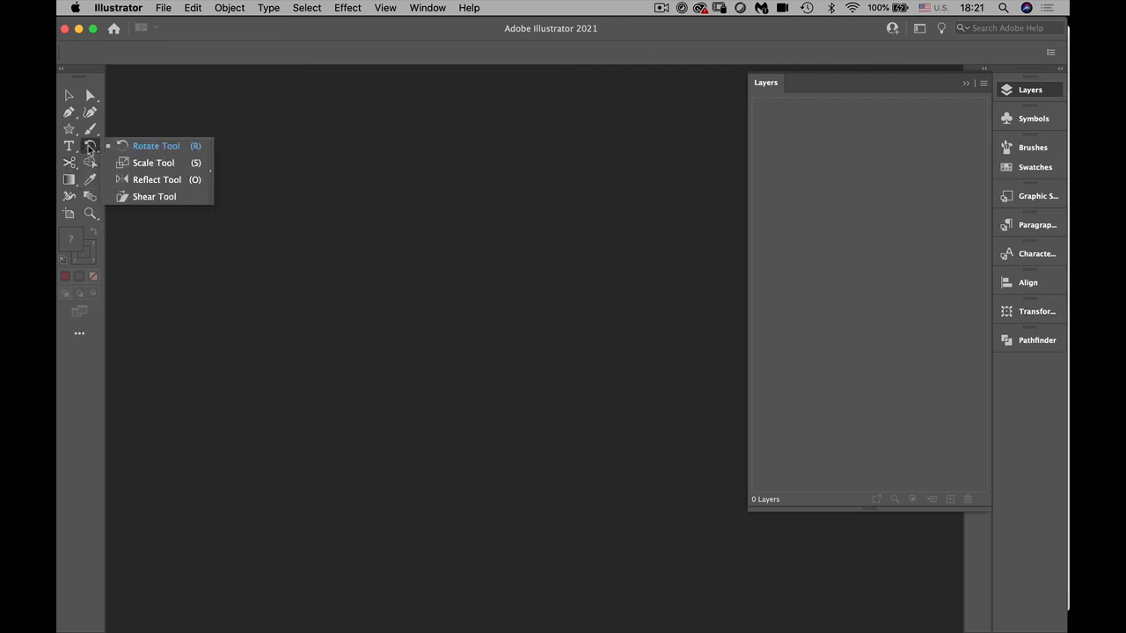
{"action": "left_click", "coordinate": [90, 129]}
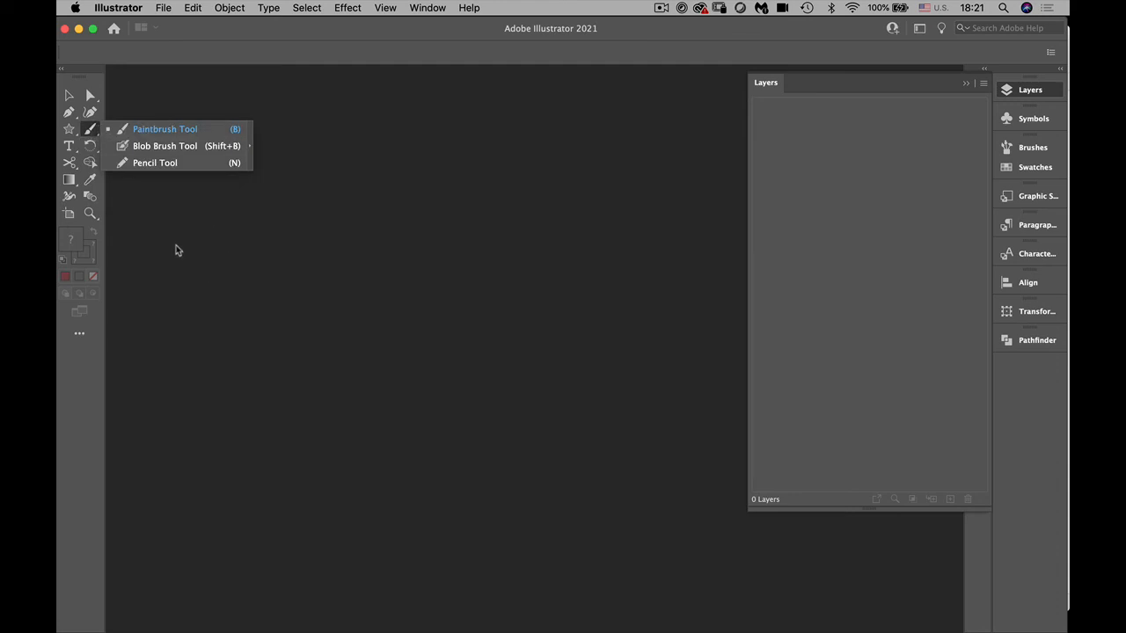
{"action": "left_click", "coordinate": [74, 165]}
{"action": "left_click", "coordinate": [74, 165]}
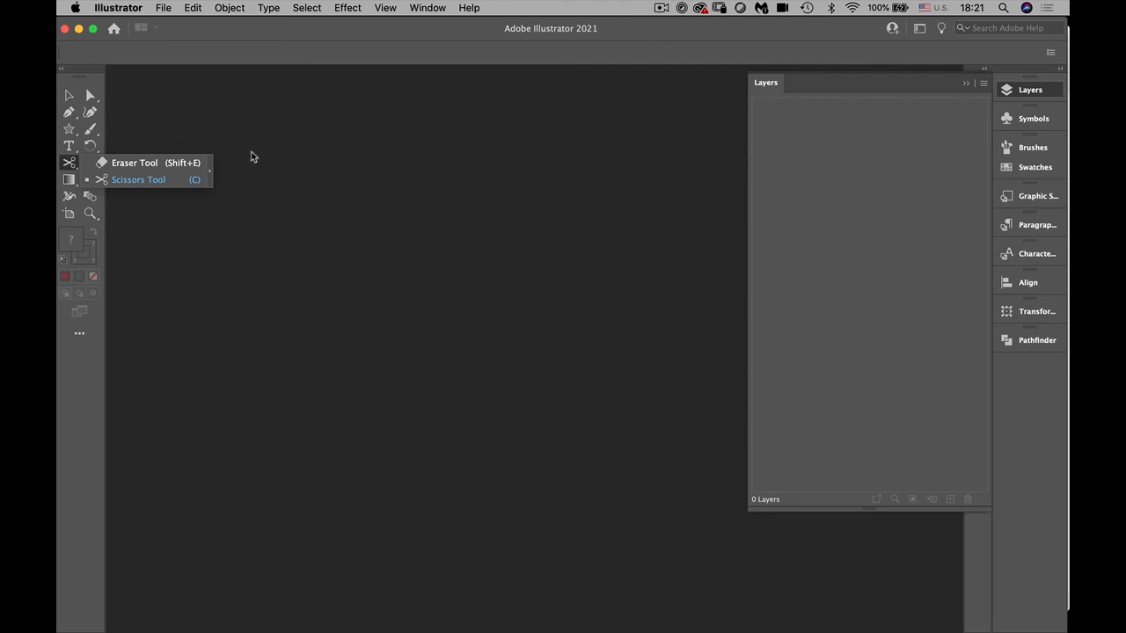
{"action": "left_click", "coordinate": [287, 151]}
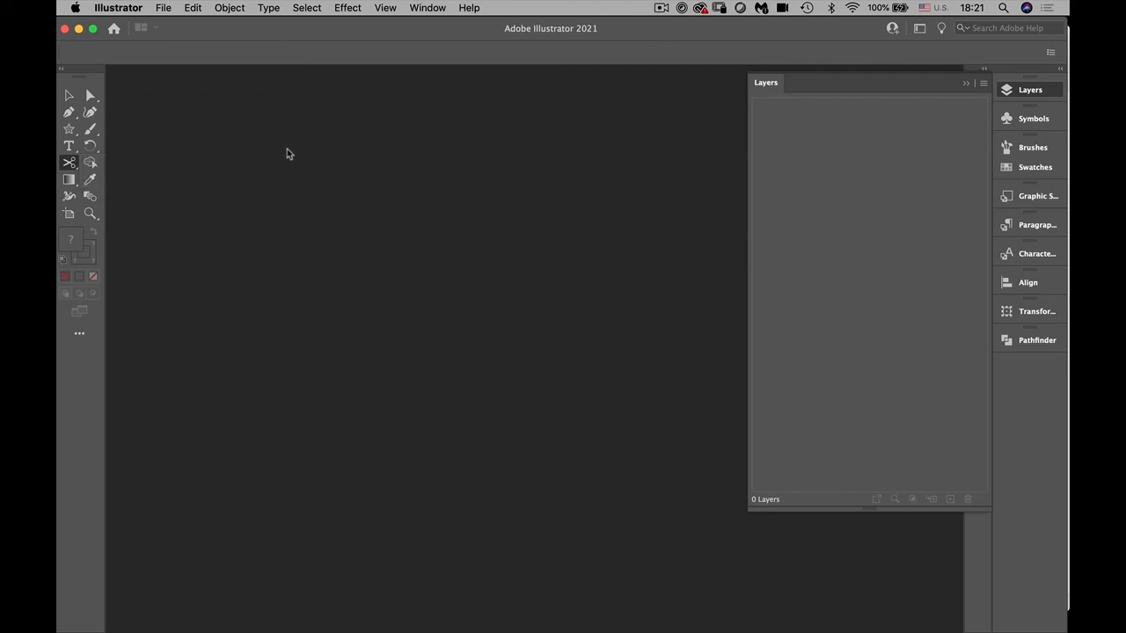
Collapse the Basic toolbar to one column and switch back to the Advanced toolbar
{"action": "left_click", "coordinate": [61, 70]}
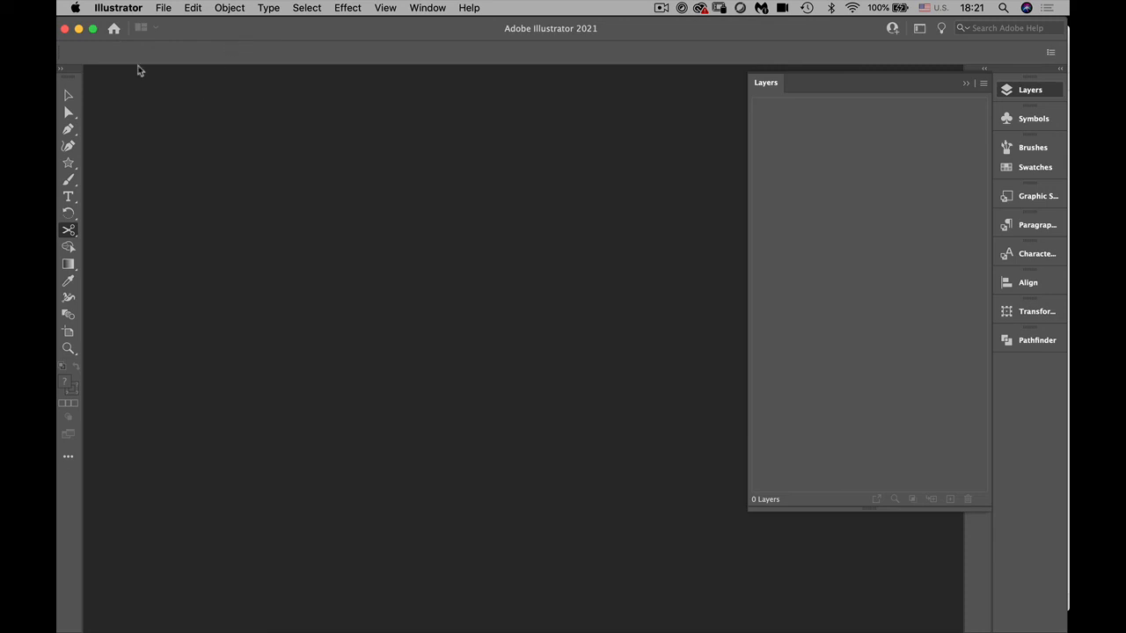
{"action": "left_click", "coordinate": [426, 8]}
{"action": "mouse_move", "coordinate": [440, 77]}
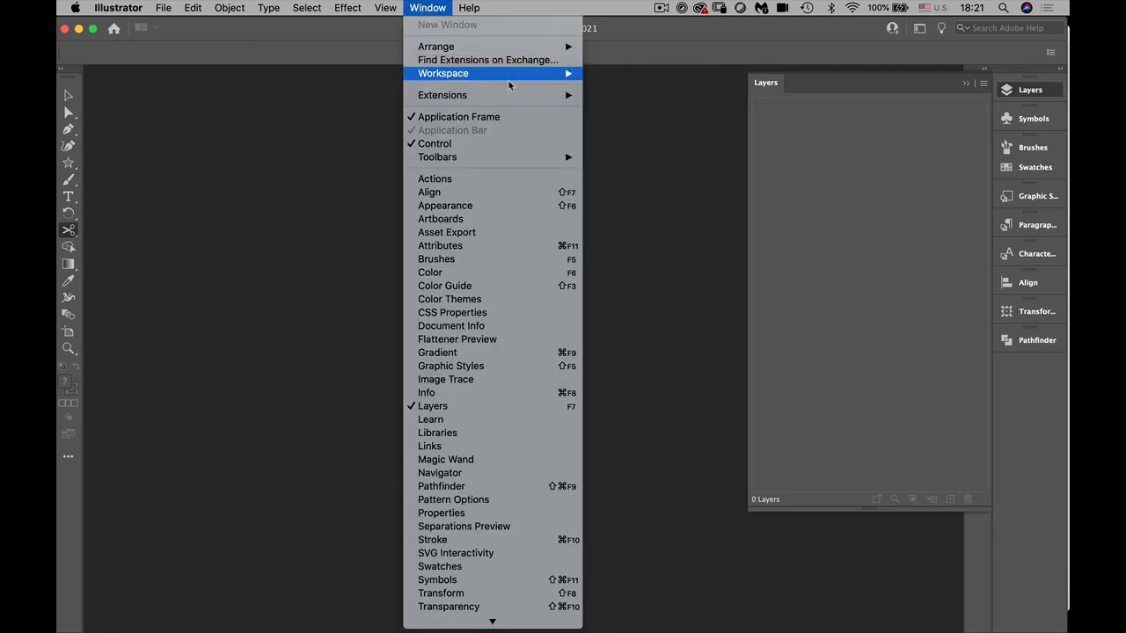
{"action": "mouse_move", "coordinate": [437, 156]}
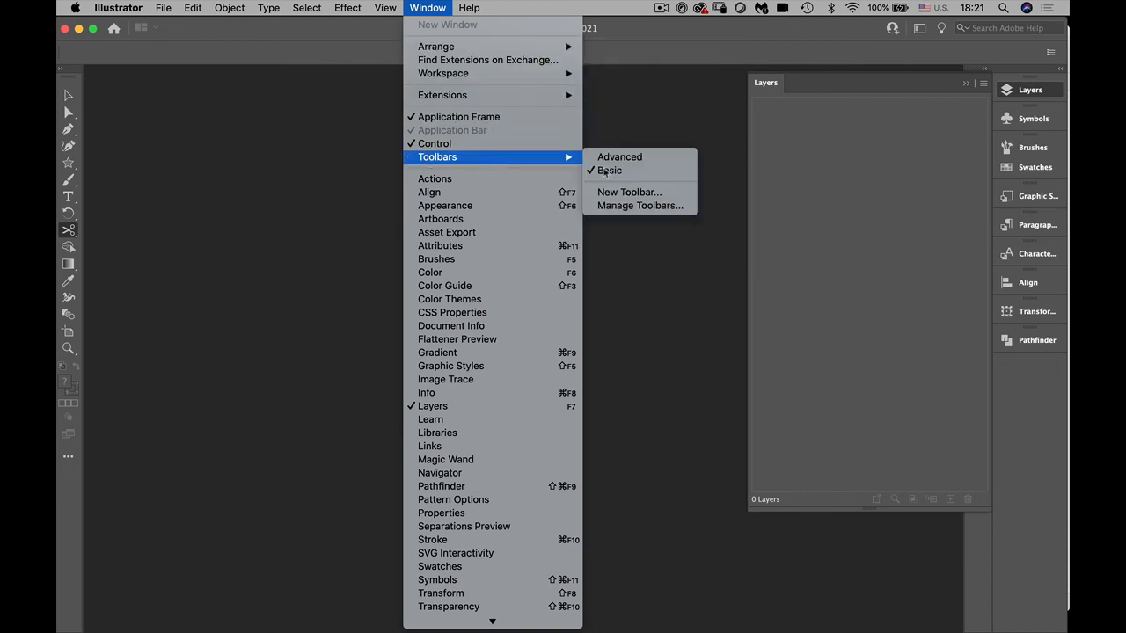
{"action": "left_click", "coordinate": [620, 157]}
Collapse the Layers panel and show the Properties panel, keeping the Control bar enabled
{"action": "left_click", "coordinate": [759, 83]}
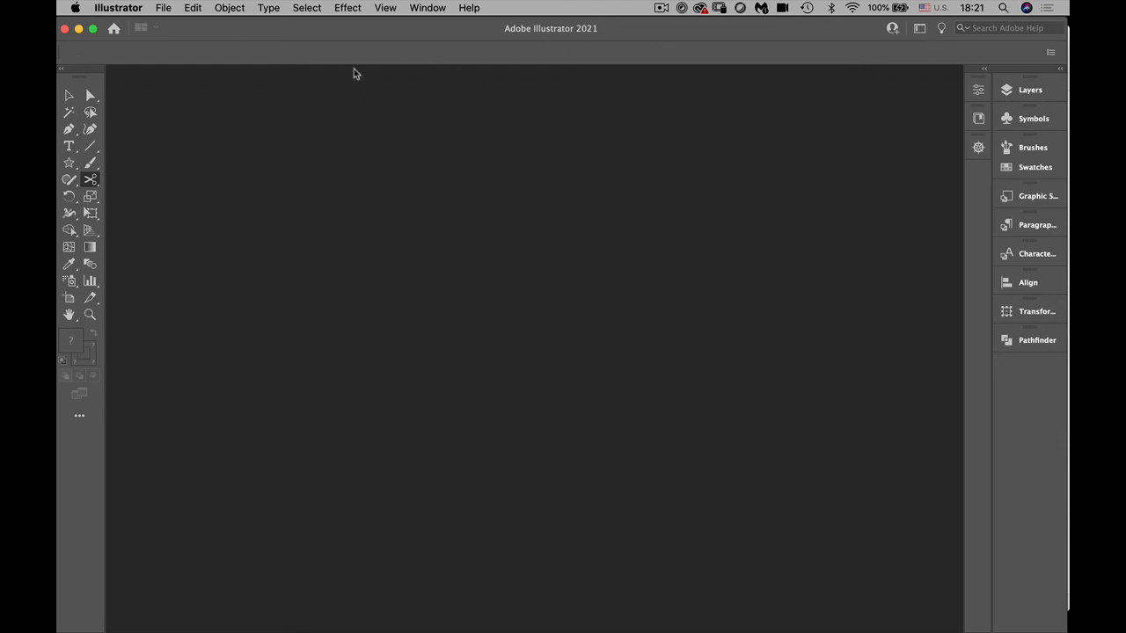
{"action": "left_click", "coordinate": [977, 90]}
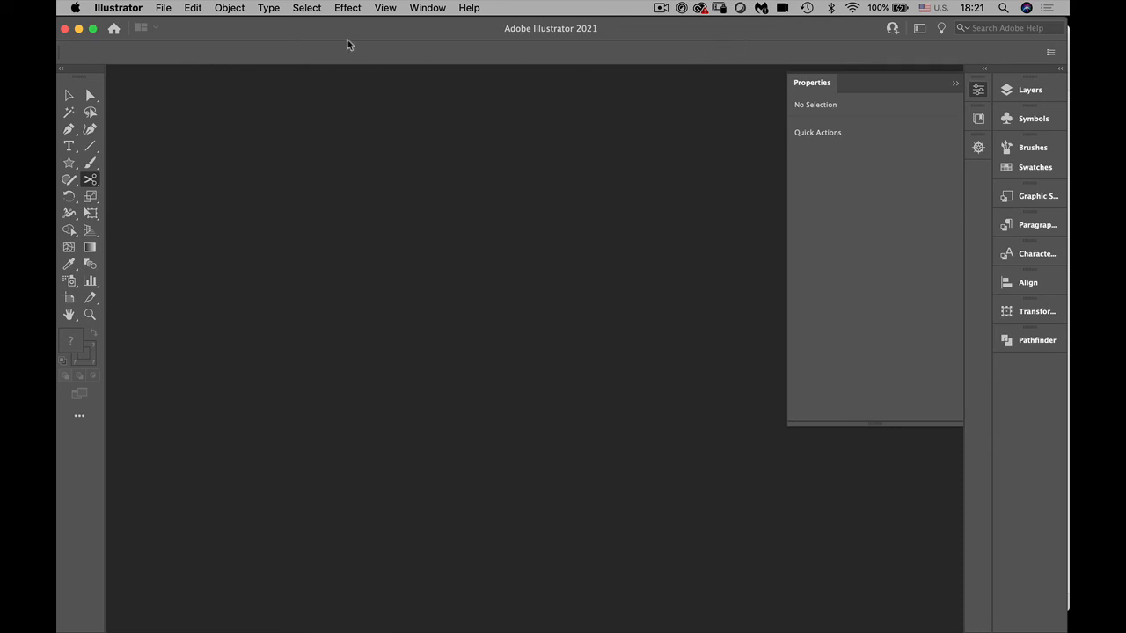
{"action": "left_click", "coordinate": [431, 9]}
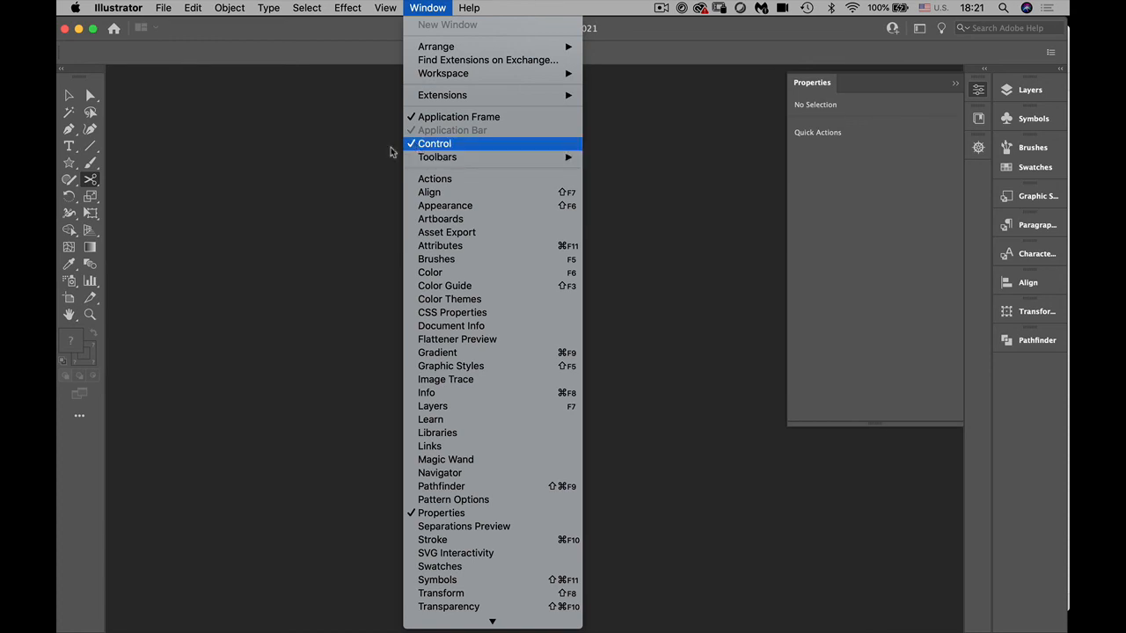
{"action": "left_click", "coordinate": [316, 144]}
Create a new 8.5 x 11 in print document with four artboards in CMYK Color at 300 ppi
{"action": "left_click", "coordinate": [162, 8]}
{"action": "left_click", "coordinate": [169, 25]}
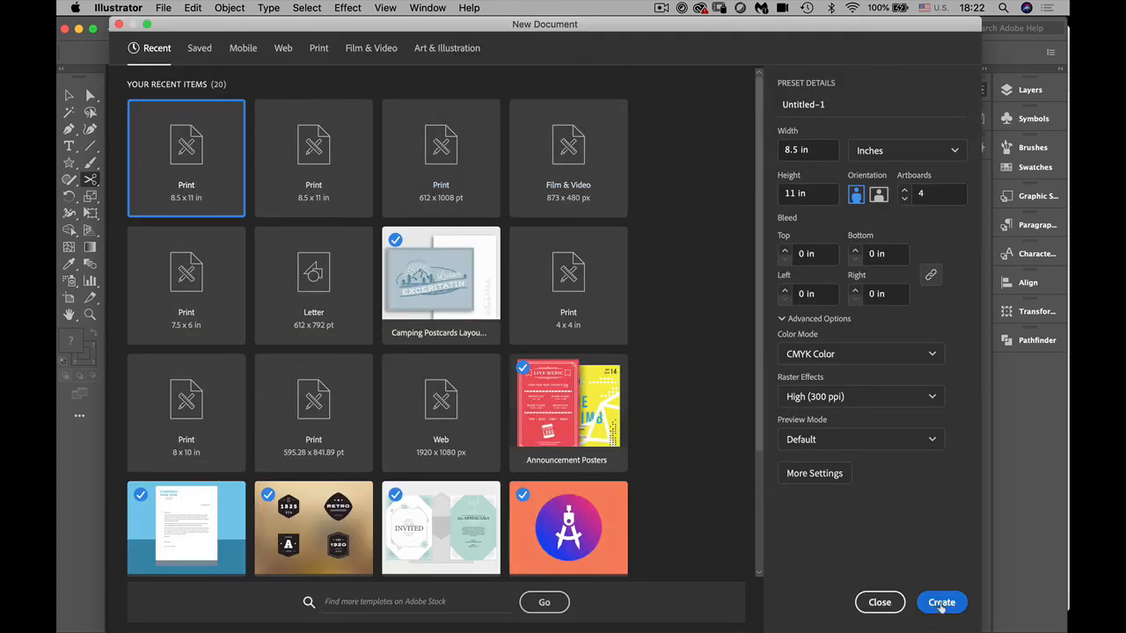
{"action": "left_click", "coordinate": [942, 605]}
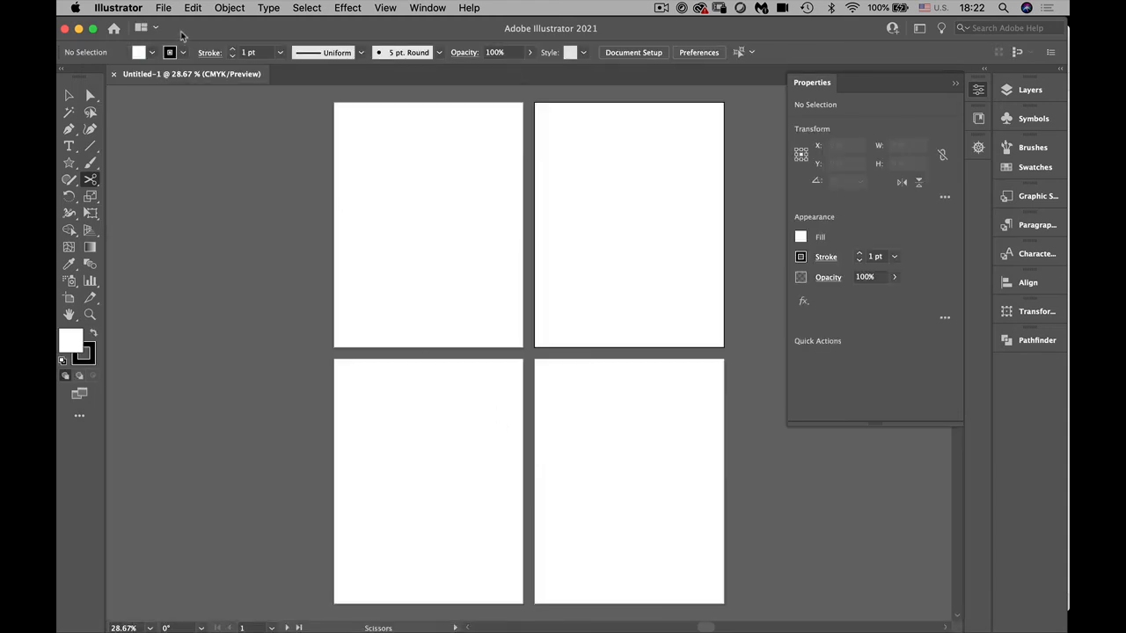
Switch to the Essentials workspace, reset it to its default arrangement and display its toolbar in two columns
{"action": "left_click", "coordinate": [429, 8]}
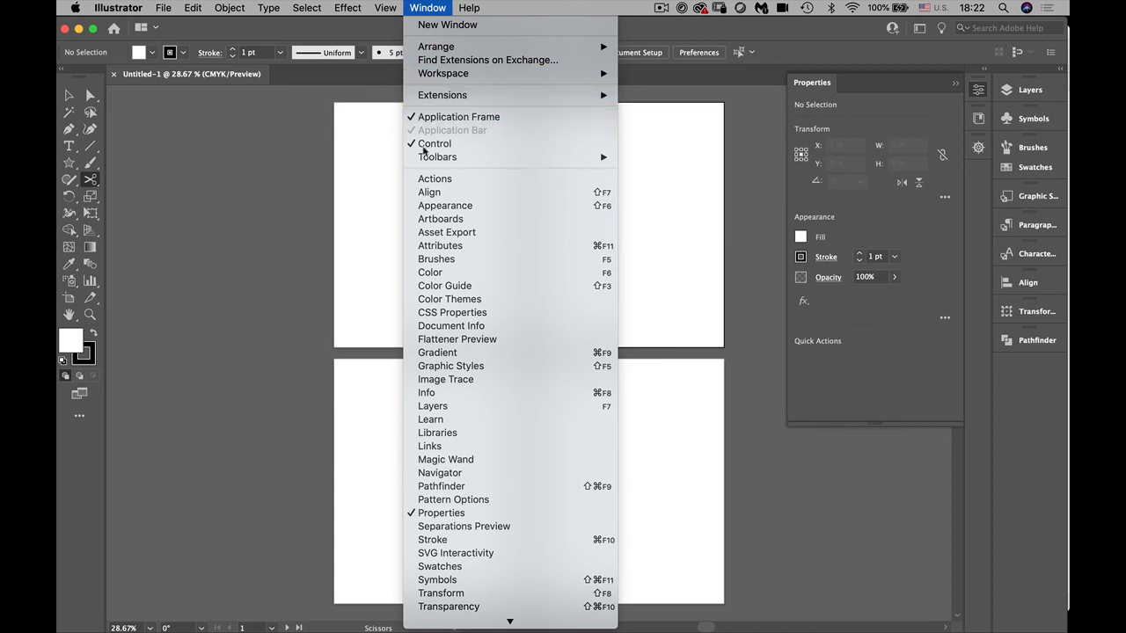
{"action": "key", "text": "Escape"}
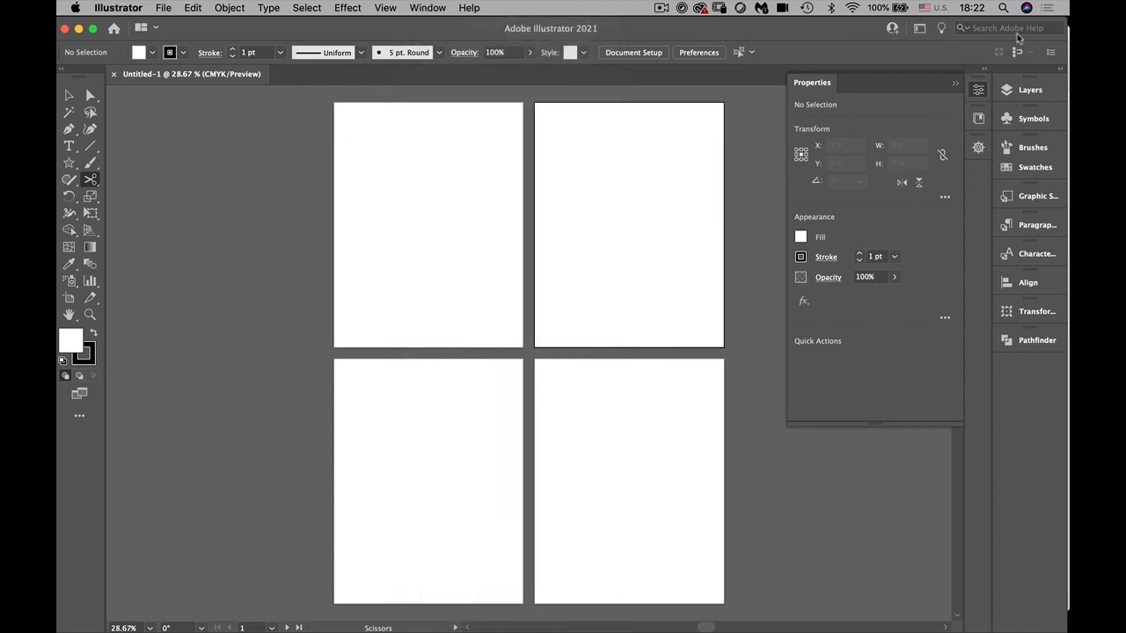
{"action": "left_click", "coordinate": [920, 29]}
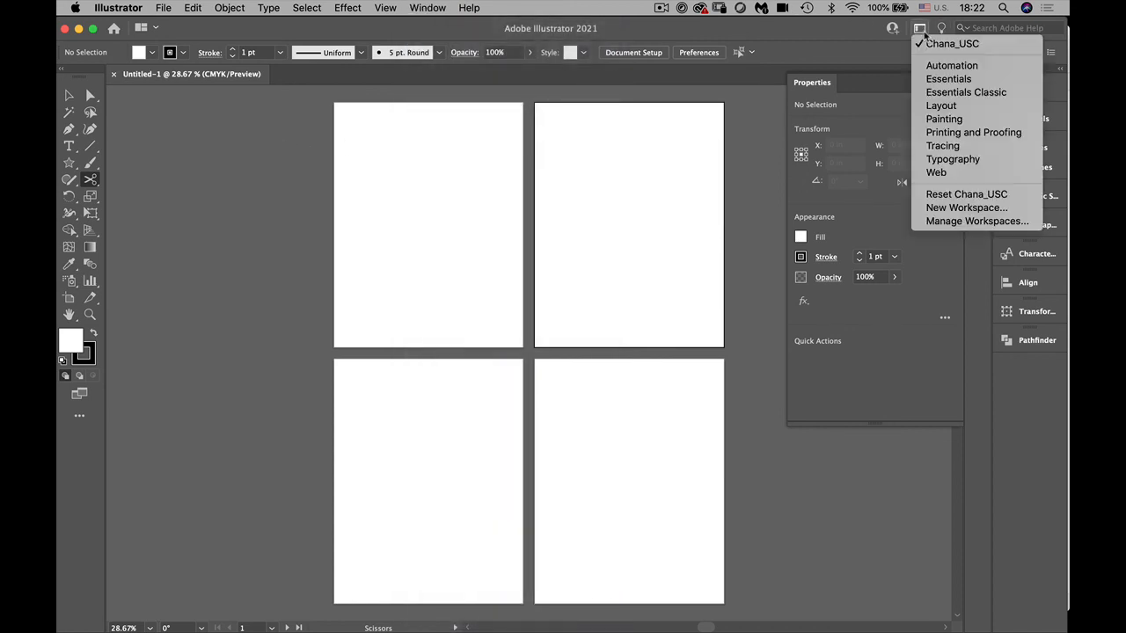
{"action": "left_click", "coordinate": [930, 79]}
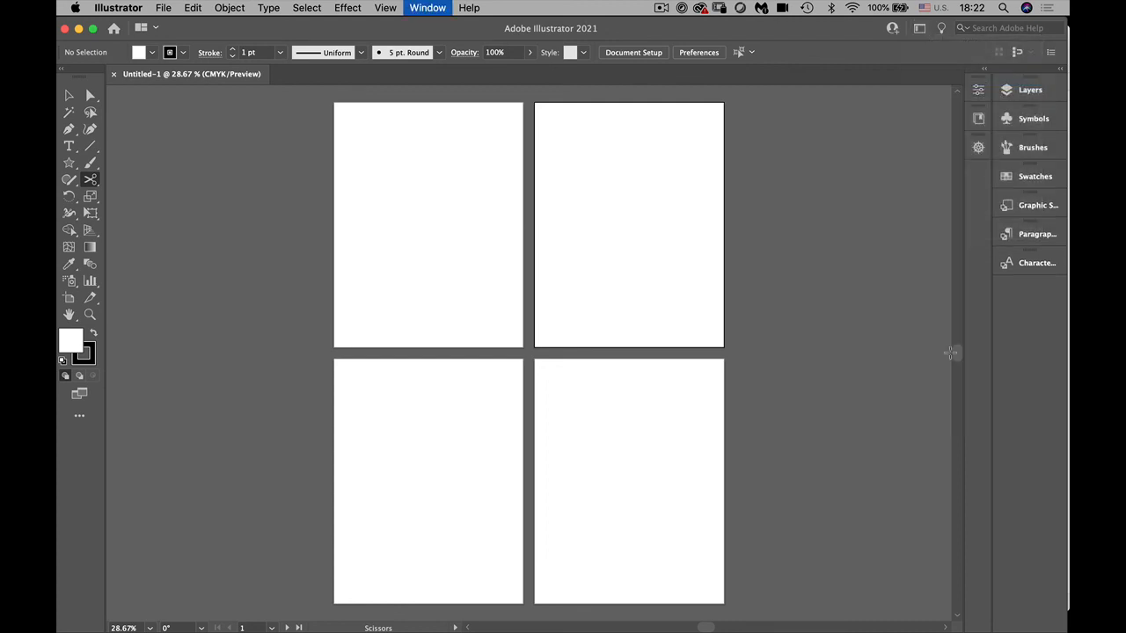
{"action": "left_click", "coordinate": [920, 29]}
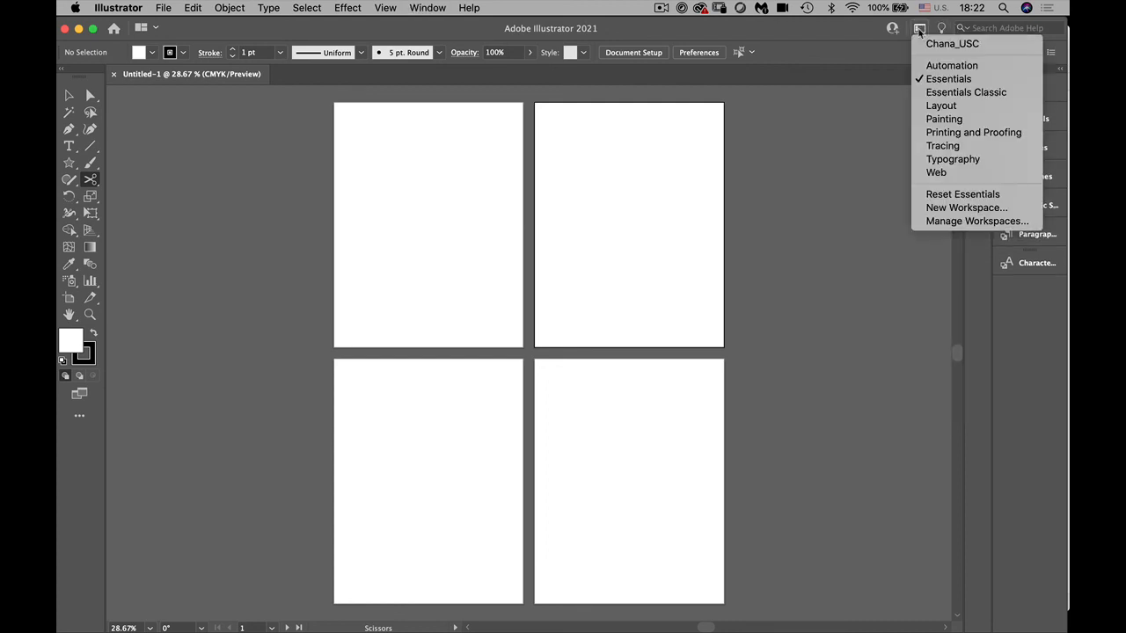
{"action": "left_click", "coordinate": [954, 194]}
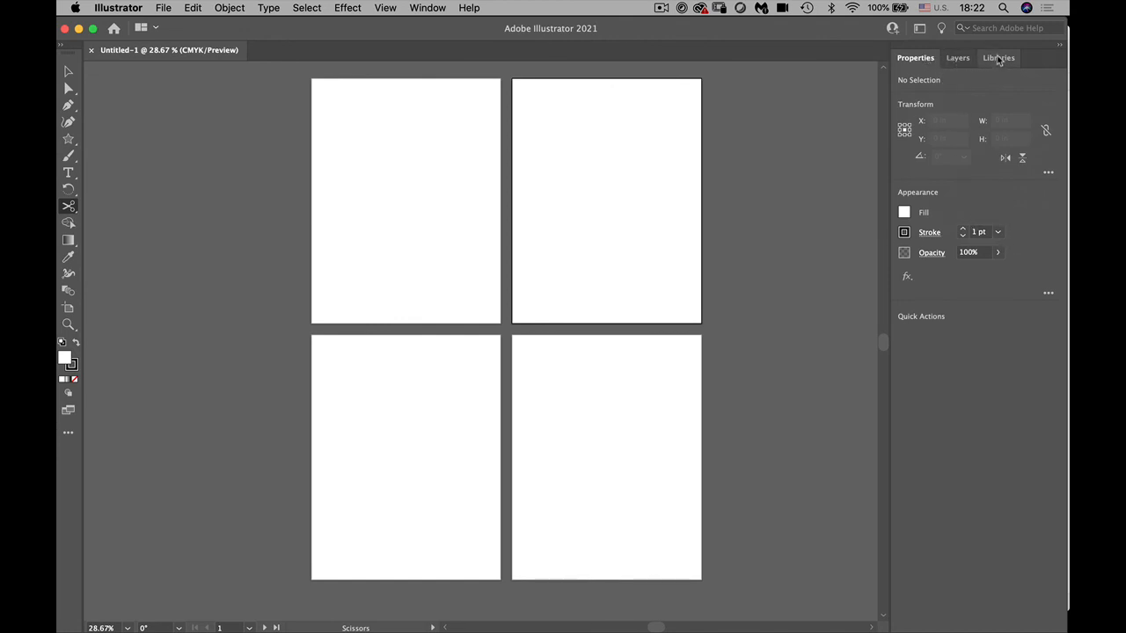
{"action": "left_click", "coordinate": [62, 48]}
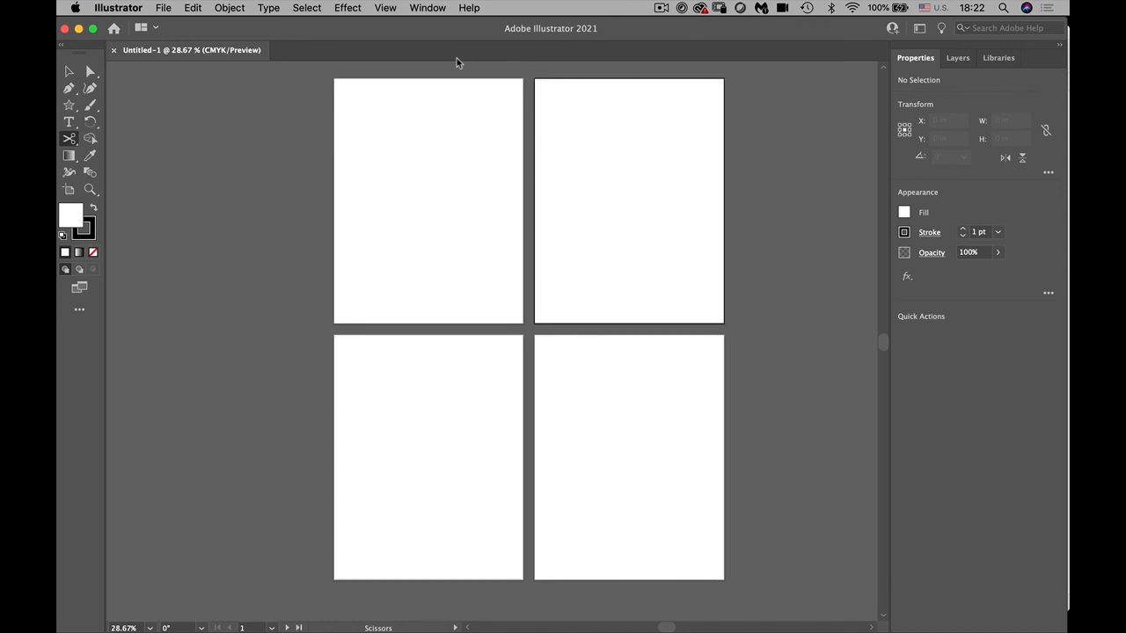
Switch to the Layout workspace, reset it to its default arrangement and collapse its docked panels to icons
{"action": "left_click", "coordinate": [919, 28]}
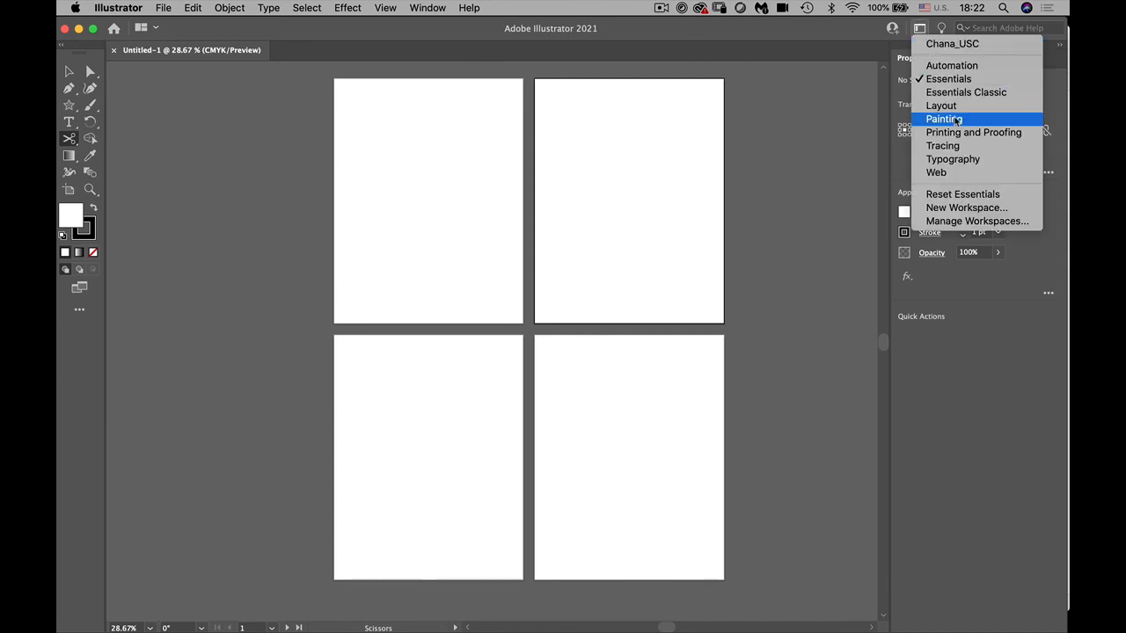
{"action": "left_click", "coordinate": [953, 107]}
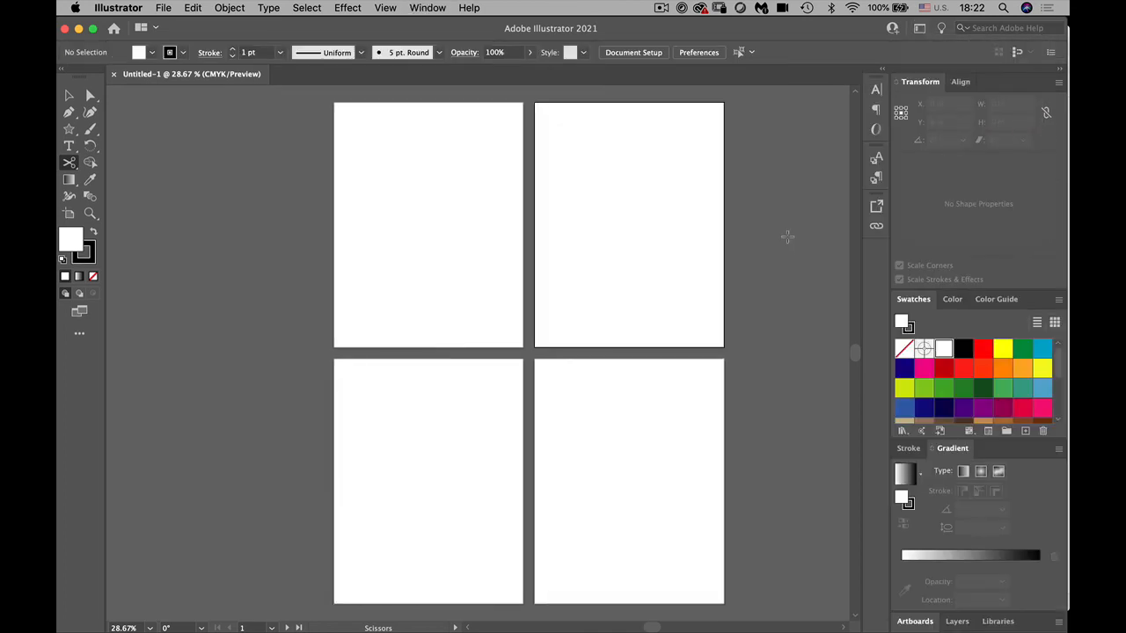
{"action": "left_click", "coordinate": [919, 28]}
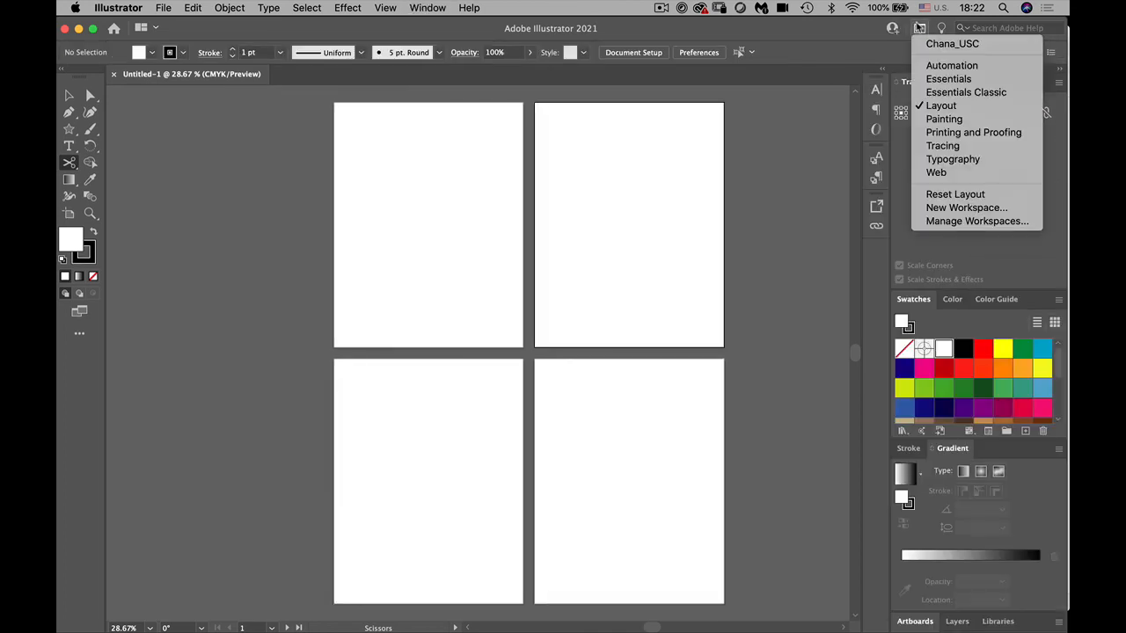
{"action": "left_click", "coordinate": [966, 194]}
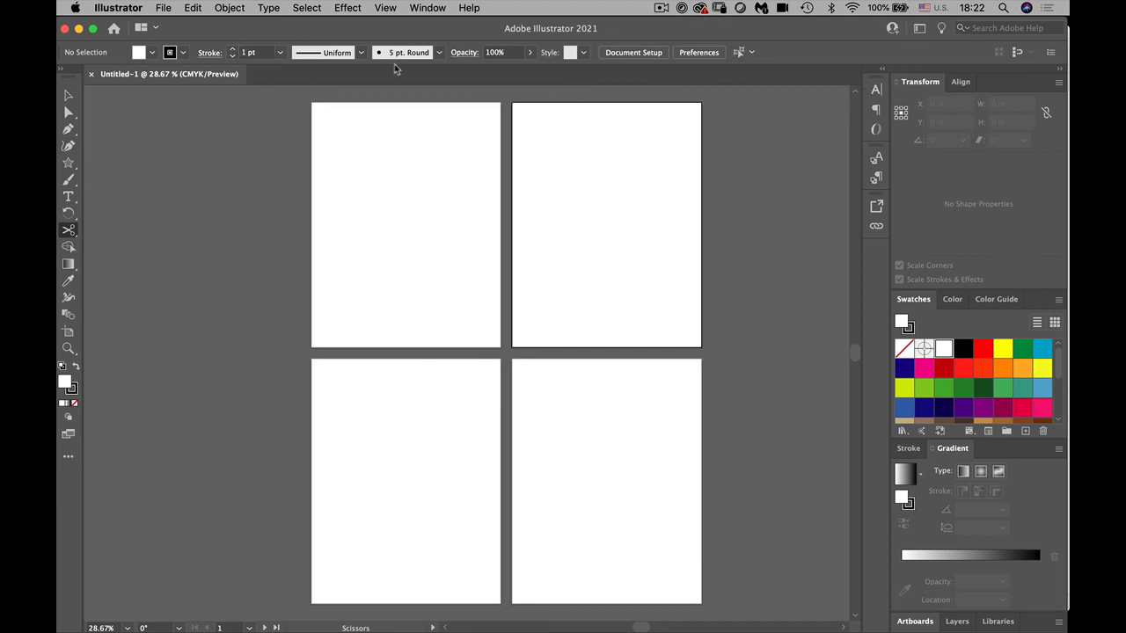
{"action": "left_click", "coordinate": [1060, 70]}
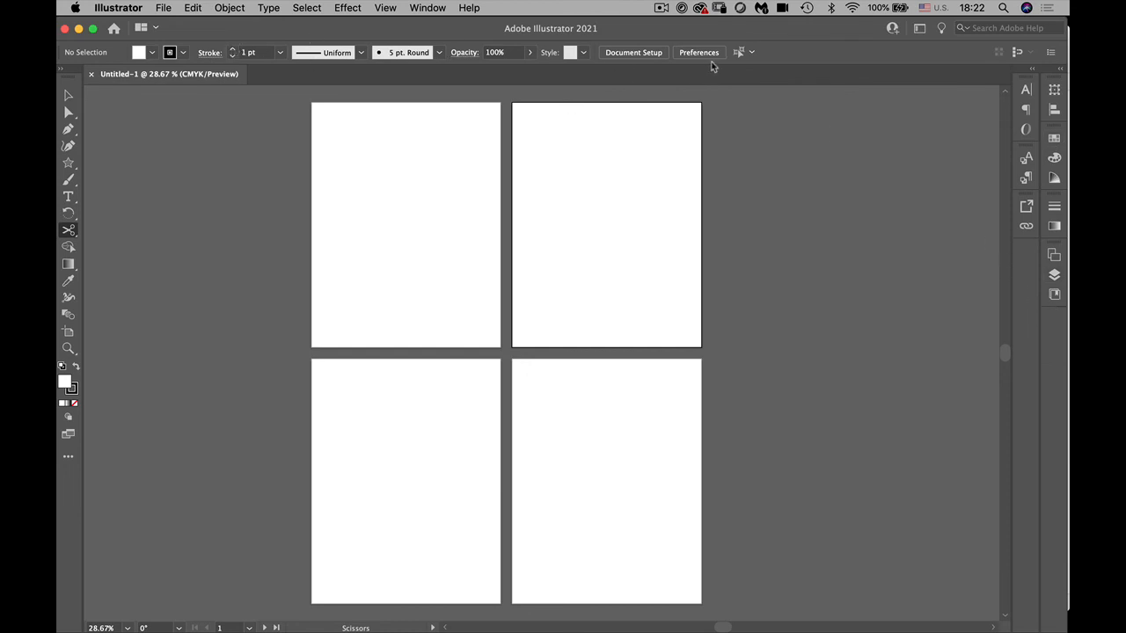
{"action": "left_click", "coordinate": [463, 52]}
Switch to the custom USC workspace and reset it to its saved arrangement
{"action": "left_click", "coordinate": [919, 28]}
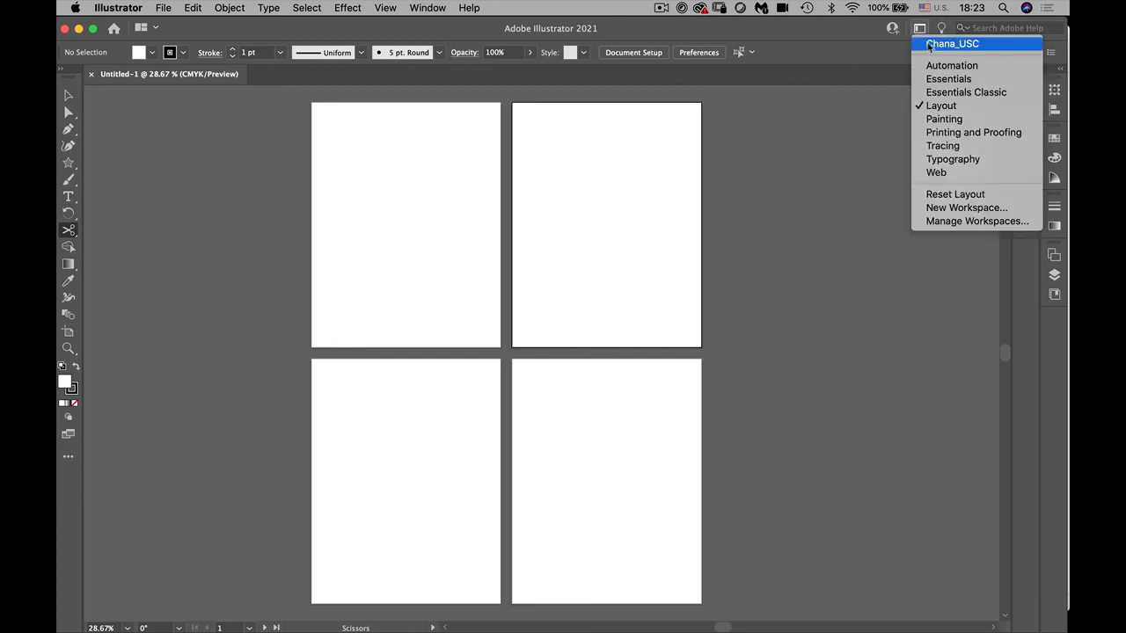
{"action": "left_click", "coordinate": [932, 44]}
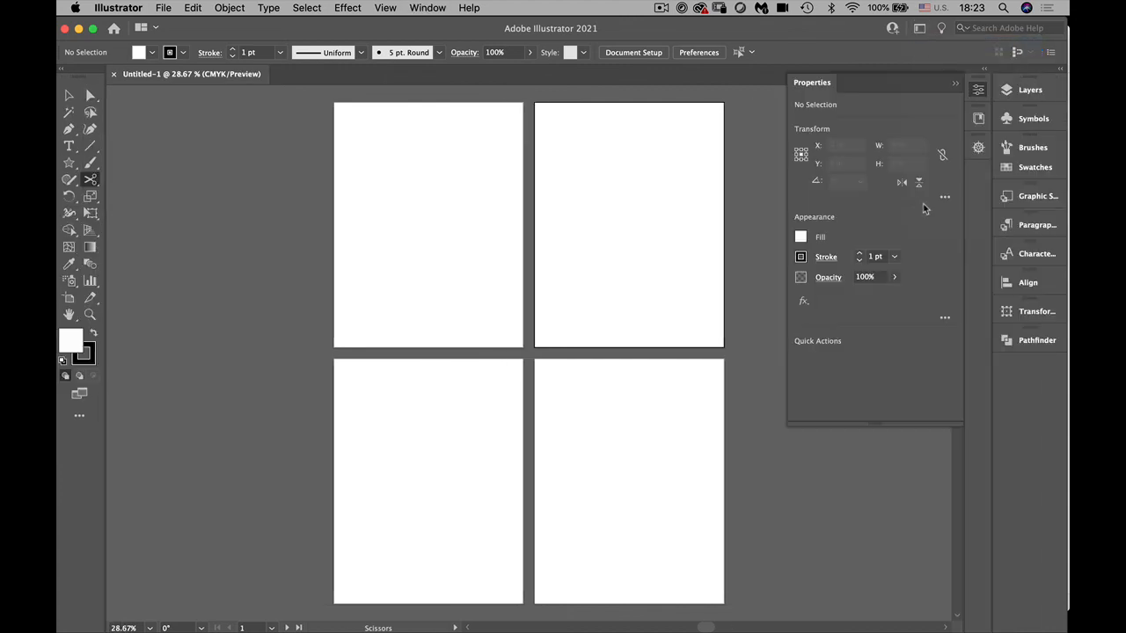
{"action": "left_click", "coordinate": [919, 28]}
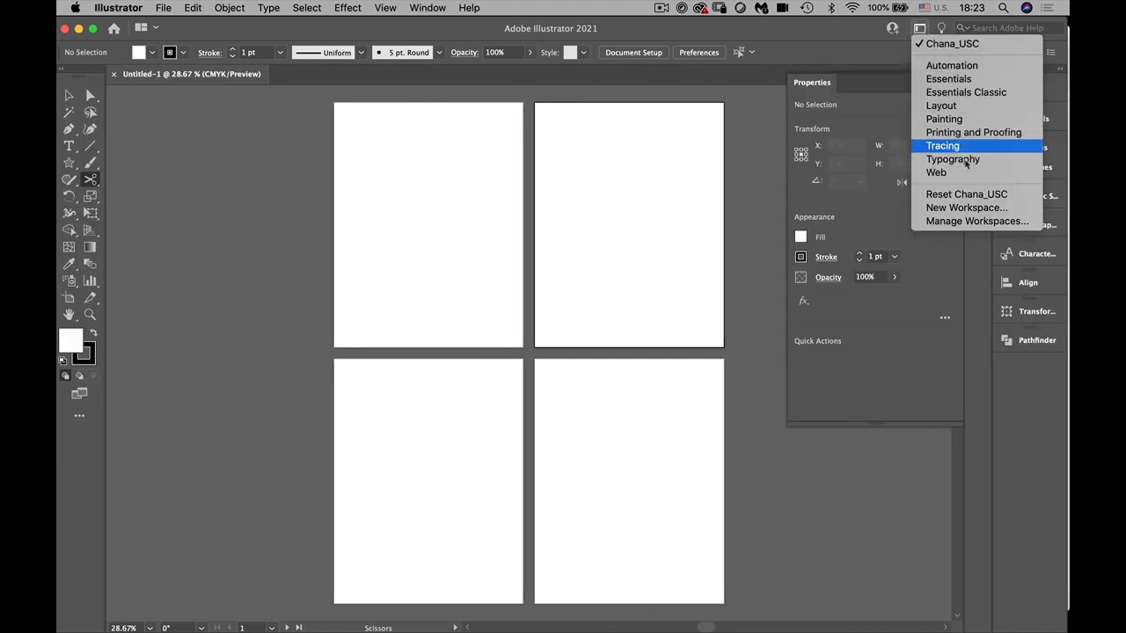
{"action": "left_click", "coordinate": [966, 194]}
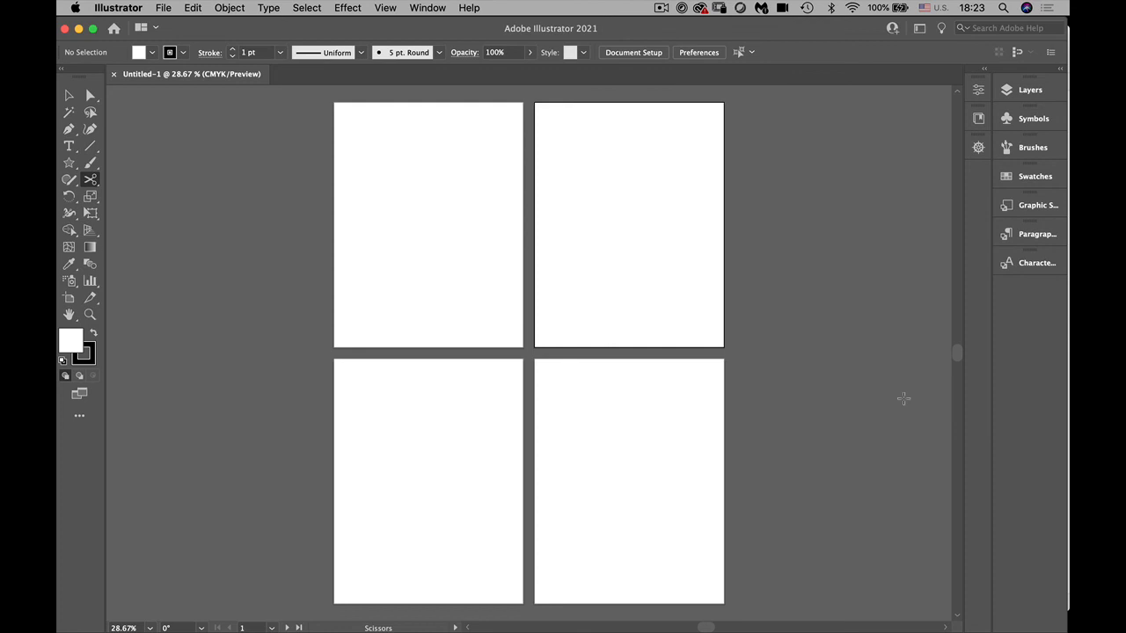
Restore the rotated canvas view to 0° and hide the toolbar
{"action": "left_click_drag", "start_coordinate": [903, 398], "coordinate": [641, 321]}
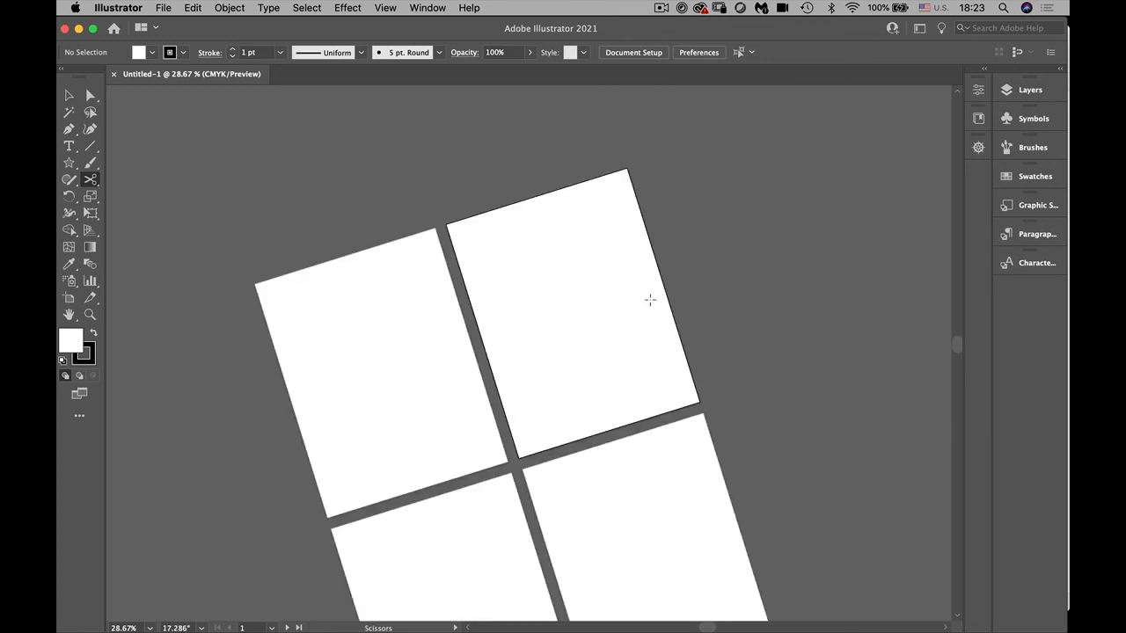
{"action": "key", "text": "super+shift+1"}
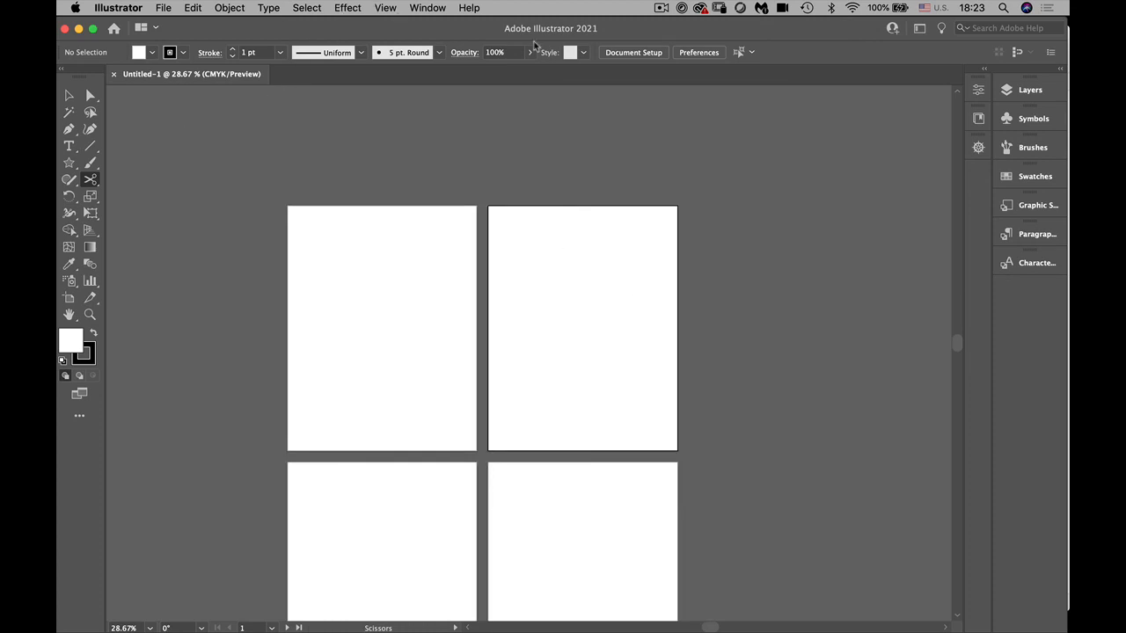
{"action": "left_click", "coordinate": [428, 8]}
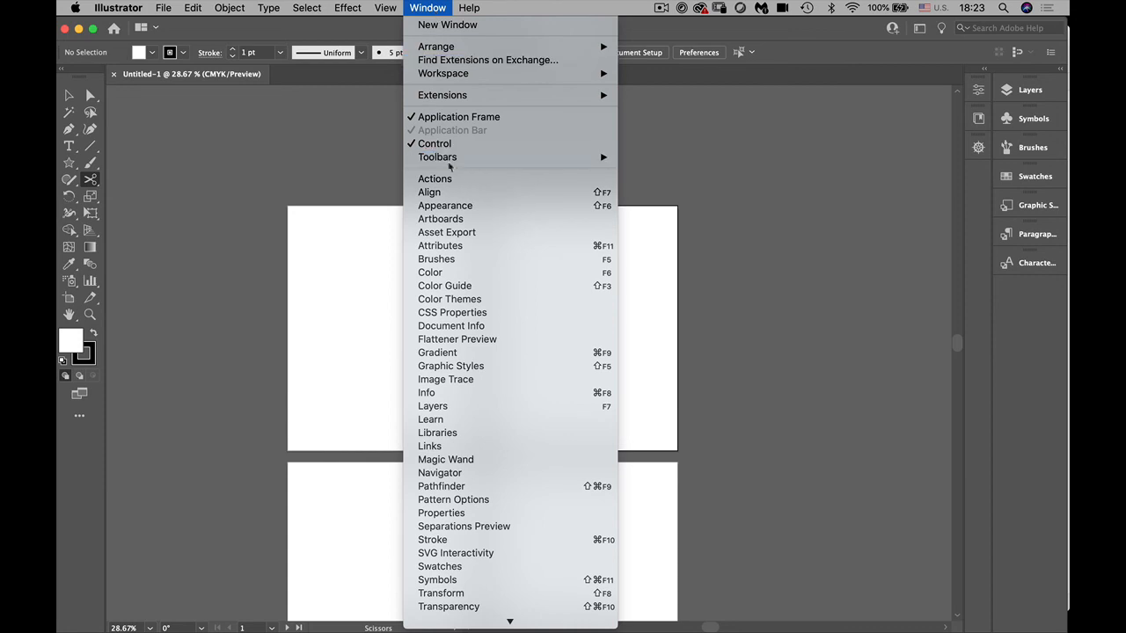
{"action": "mouse_move", "coordinate": [450, 160]}
{"action": "left_click", "coordinate": [659, 159]}
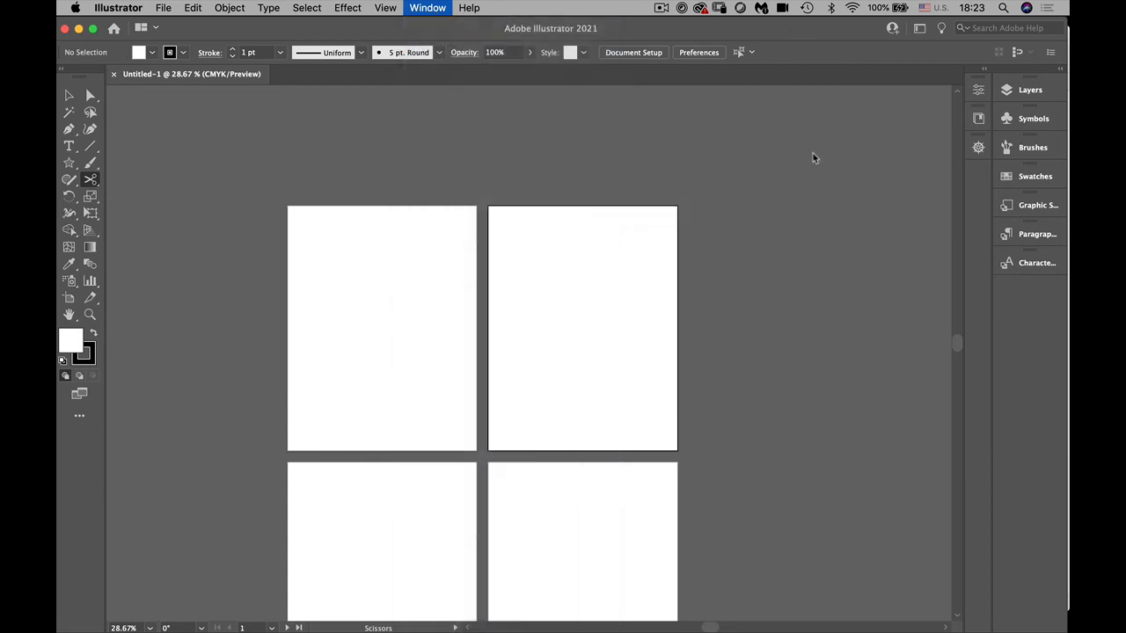
{"action": "left_click_drag", "start_coordinate": [435, 492], "coordinate": [532, 363]}
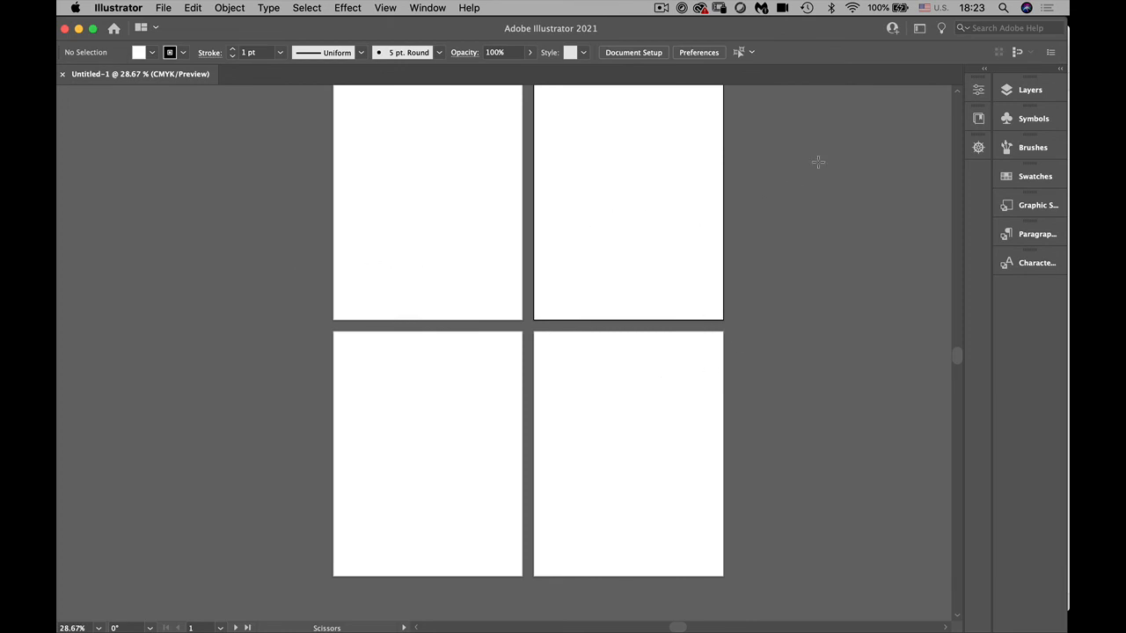
Detach the Properties panel from the dock as a floating panel and close it
{"action": "left_click", "coordinate": [976, 91]}
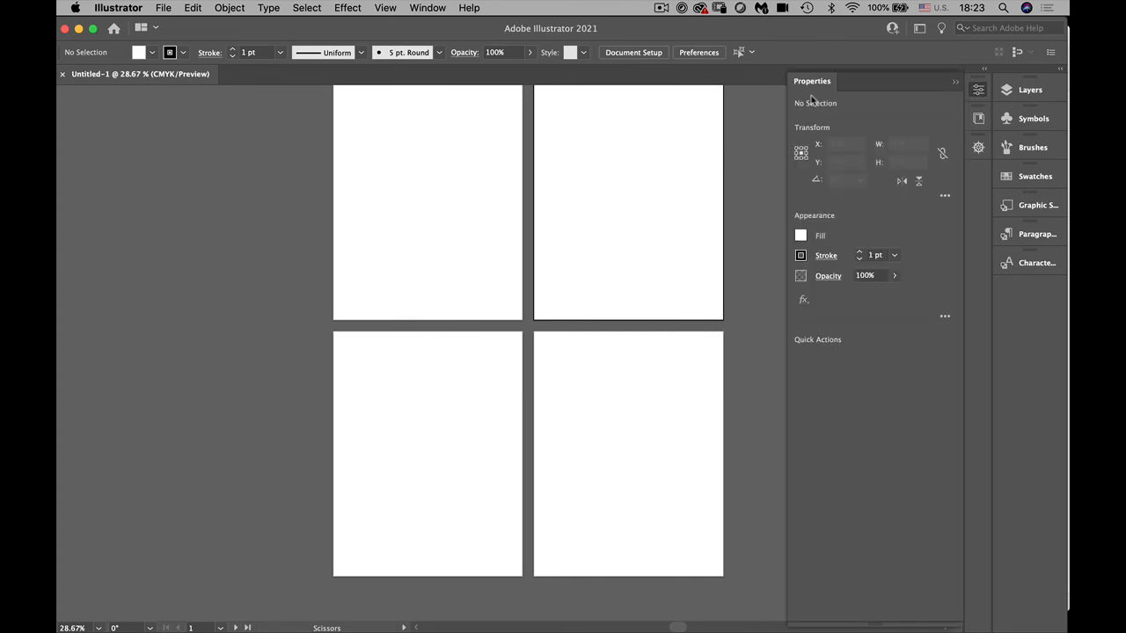
{"action": "left_click_drag", "start_coordinate": [812, 81], "coordinate": [677, 148]}
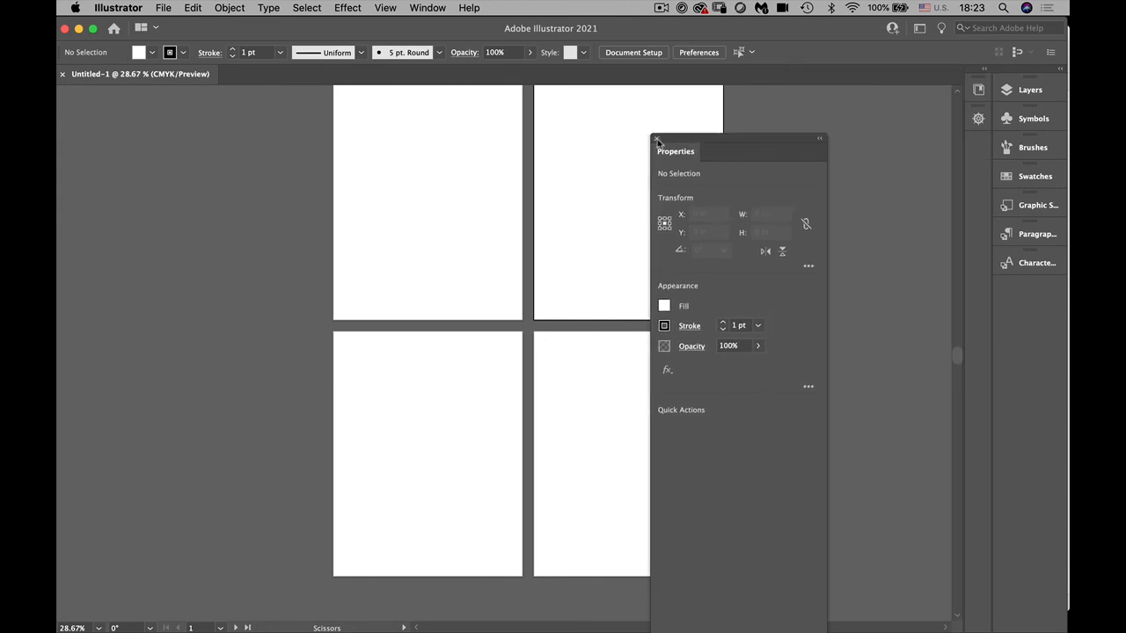
{"action": "left_click", "coordinate": [656, 138]}
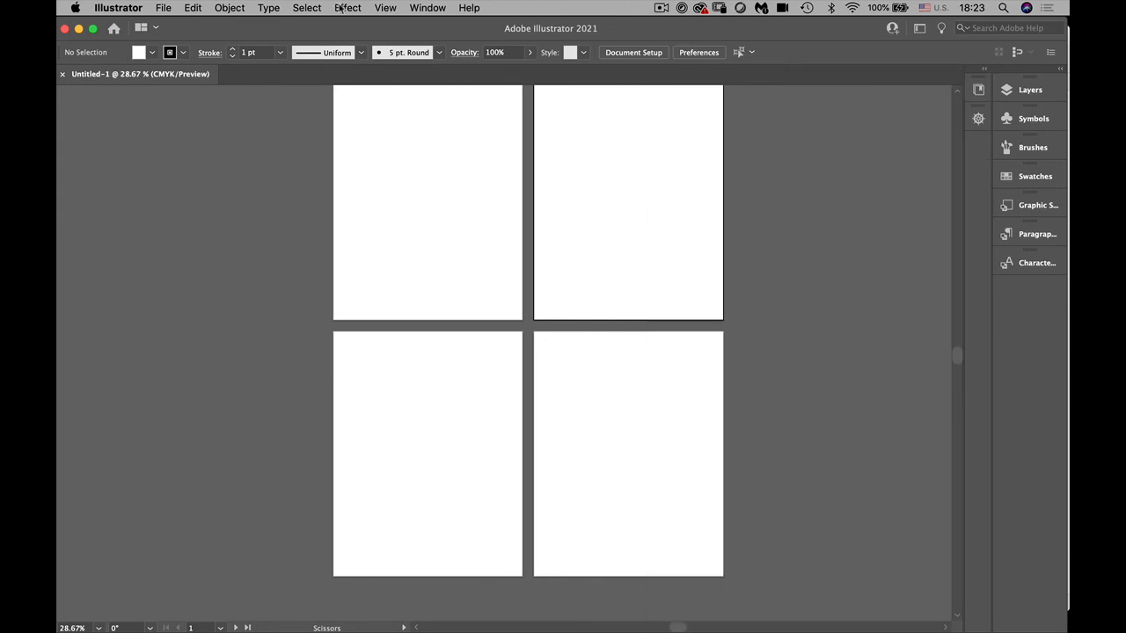
Reopen the Properties panel over the artboards
{"action": "left_click", "coordinate": [428, 8]}
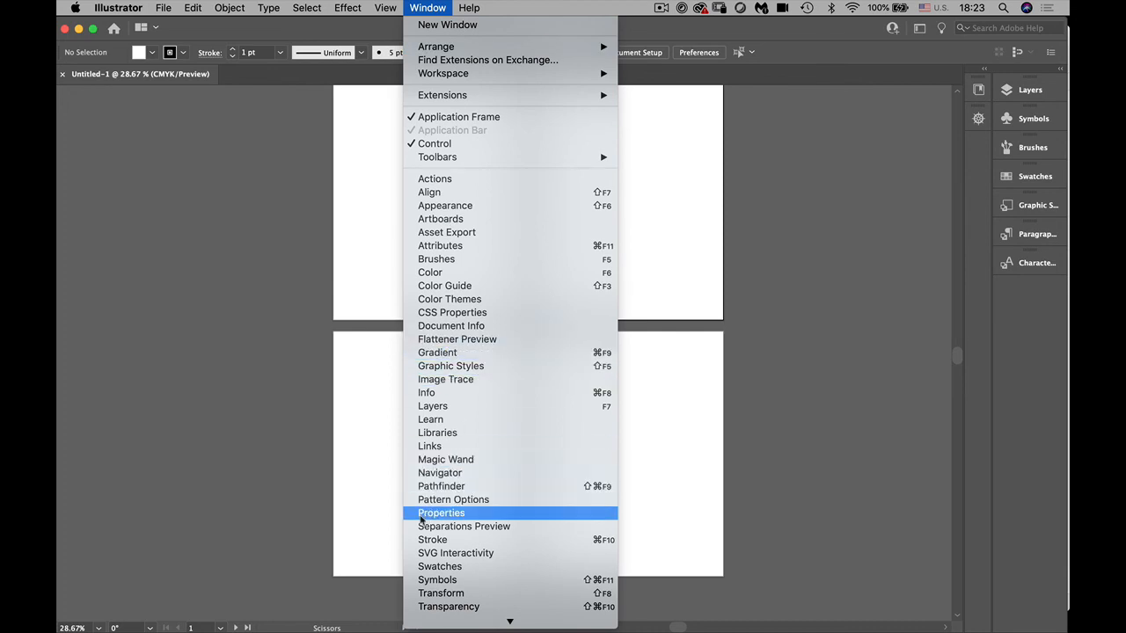
{"action": "left_click", "coordinate": [422, 513]}
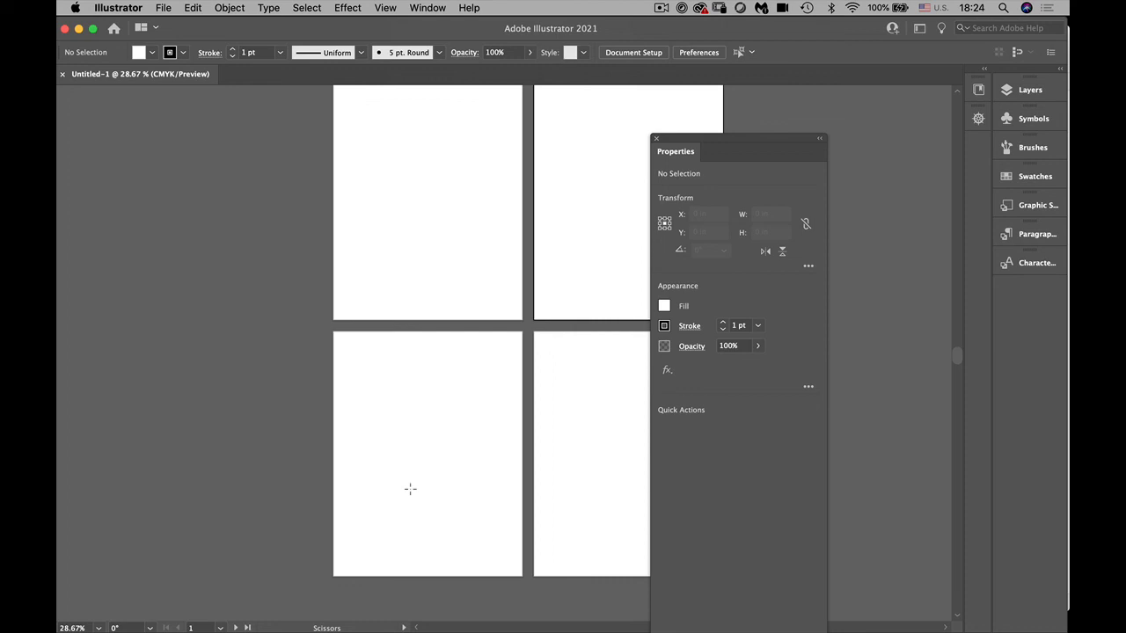
{"action": "left_click", "coordinate": [103, 302]}
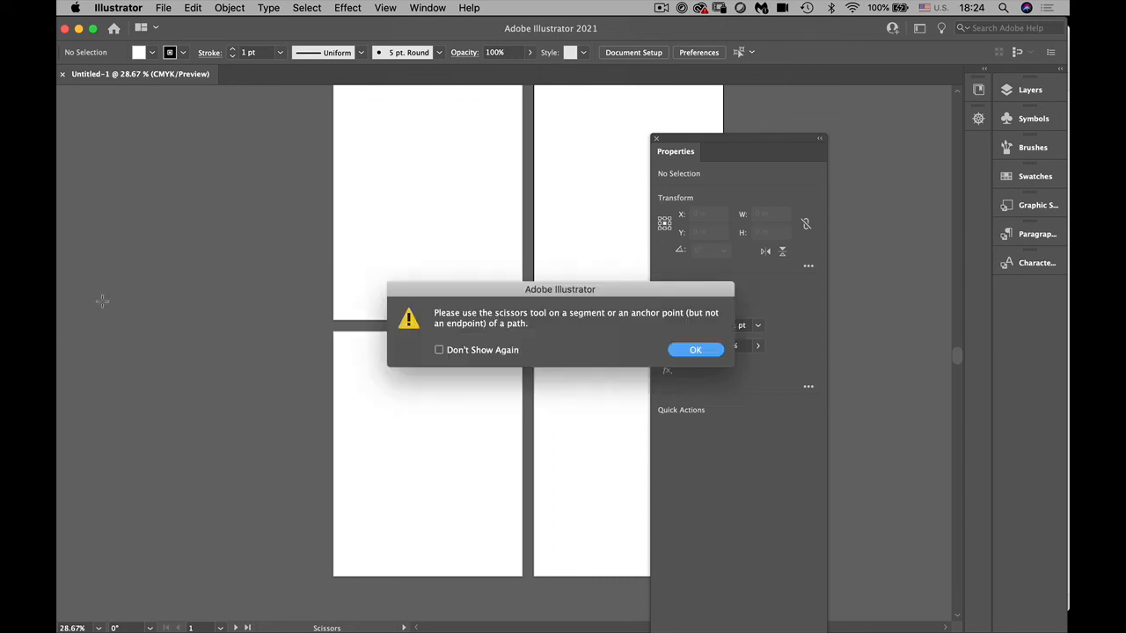
{"action": "left_click", "coordinate": [691, 353]}
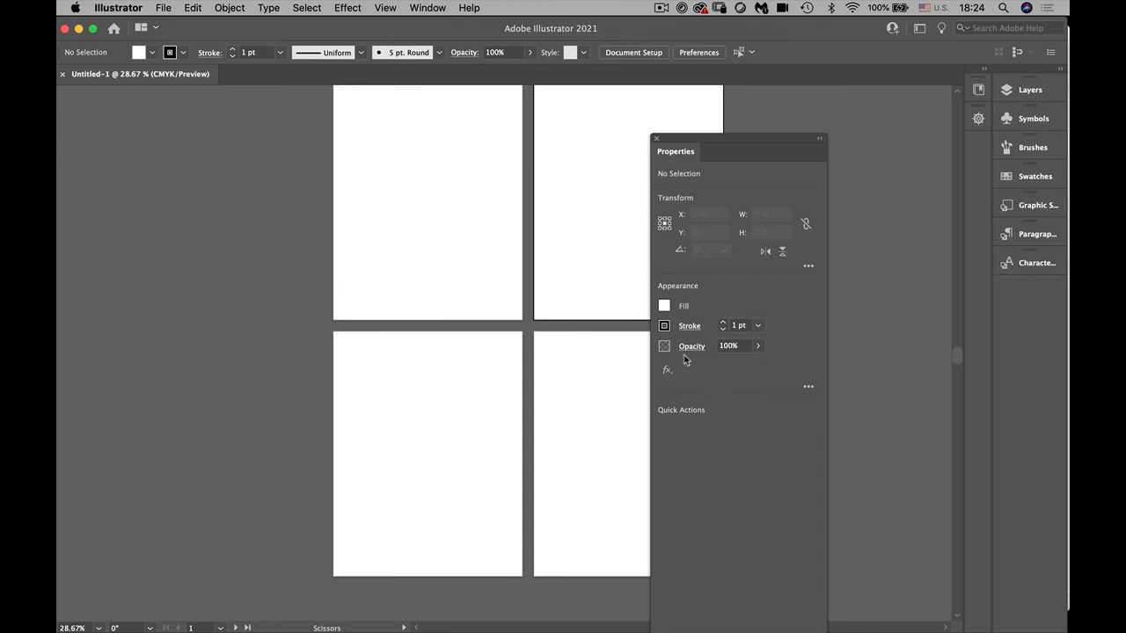
Quit Illustrator and close the open Finder windows, including the Week 3 folder
{"action": "left_click", "coordinate": [117, 7]}
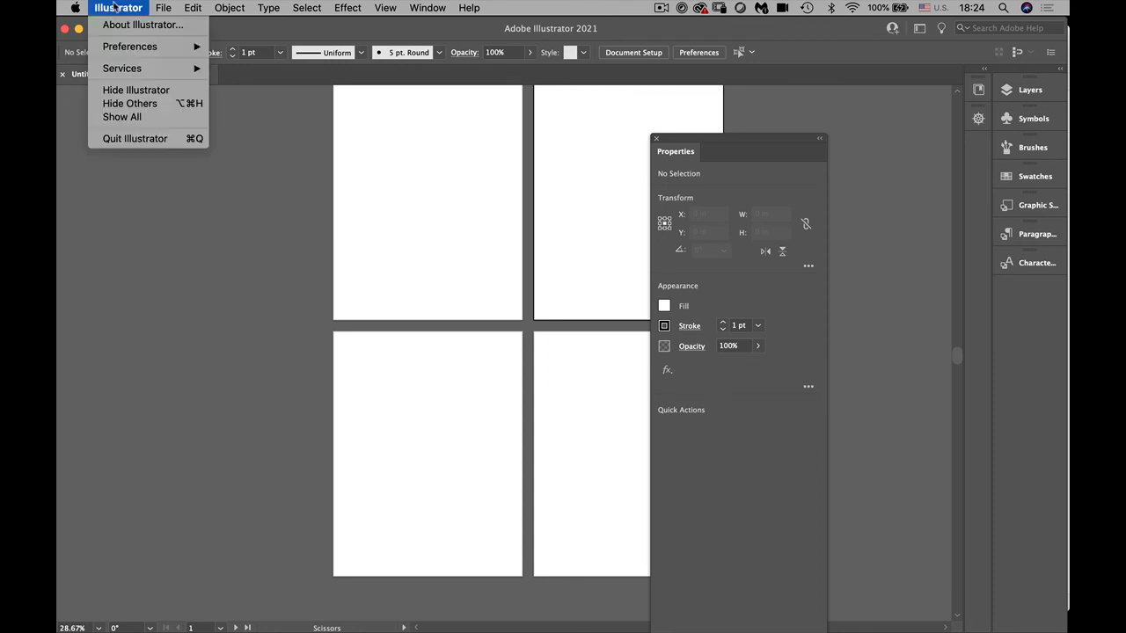
{"action": "left_click", "coordinate": [132, 138]}
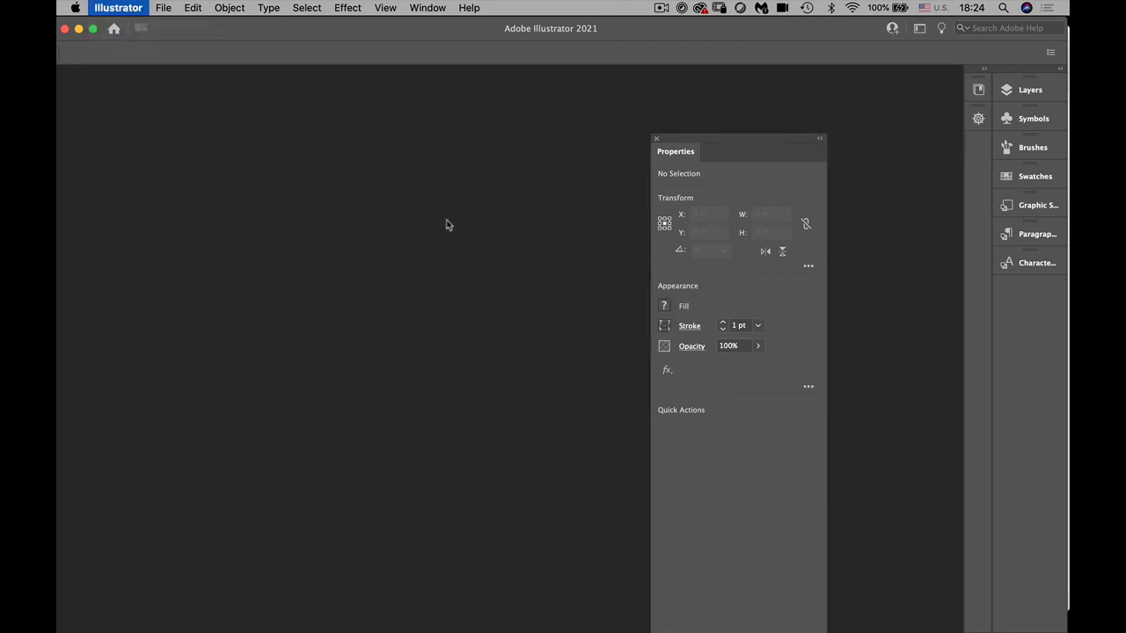
{"action": "left_click", "coordinate": [633, 331]}
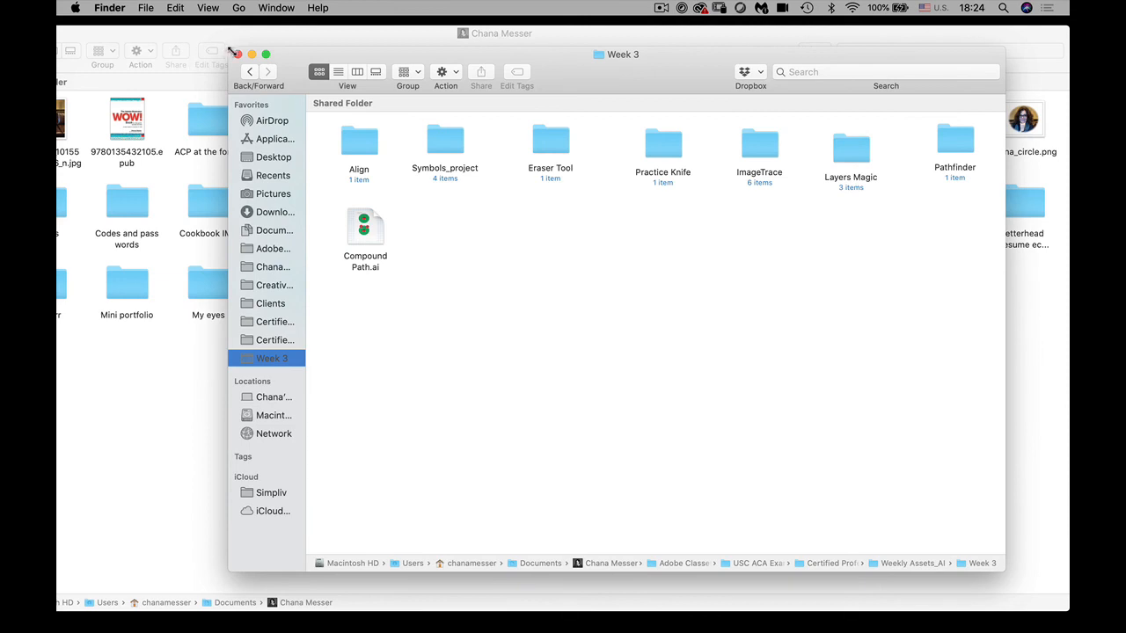
{"action": "key", "text": "super+w"}
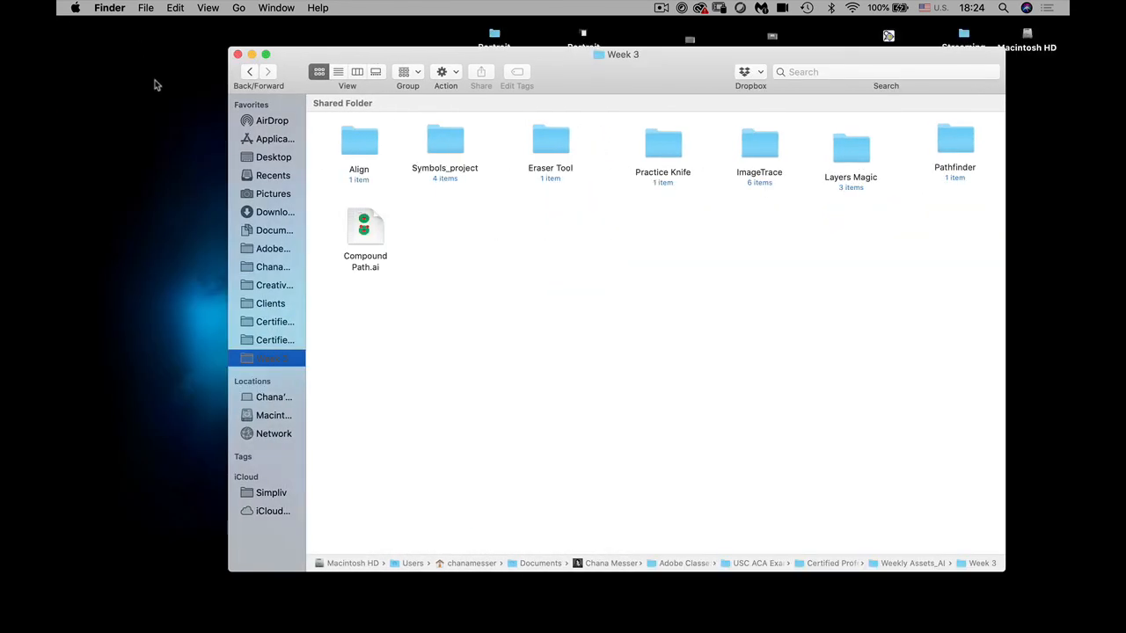
{"action": "left_click", "coordinate": [238, 54]}
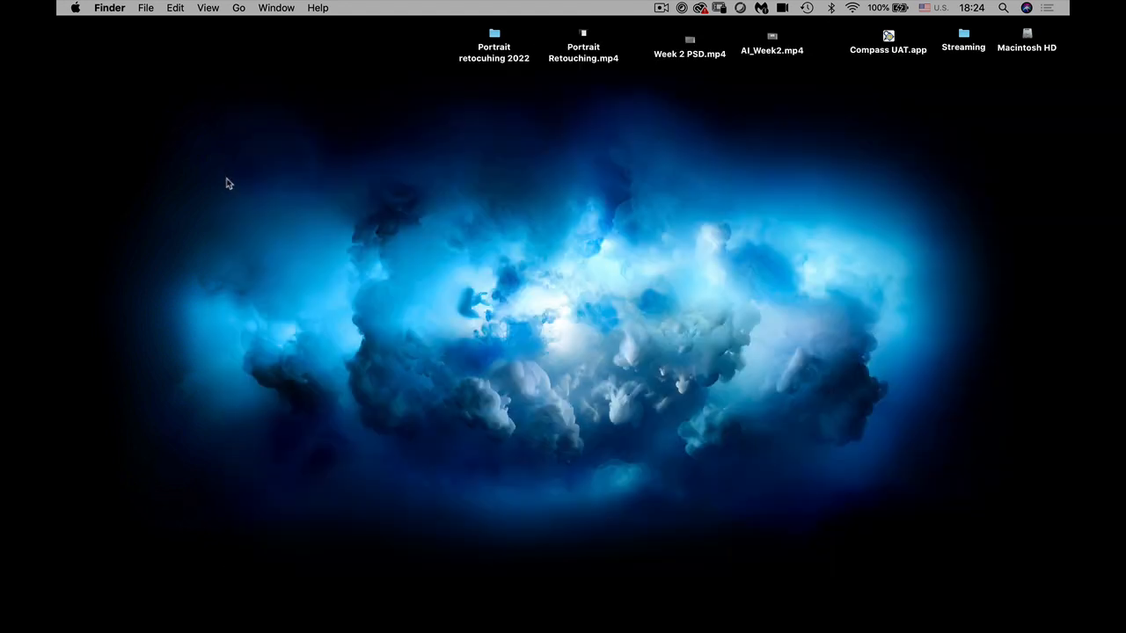